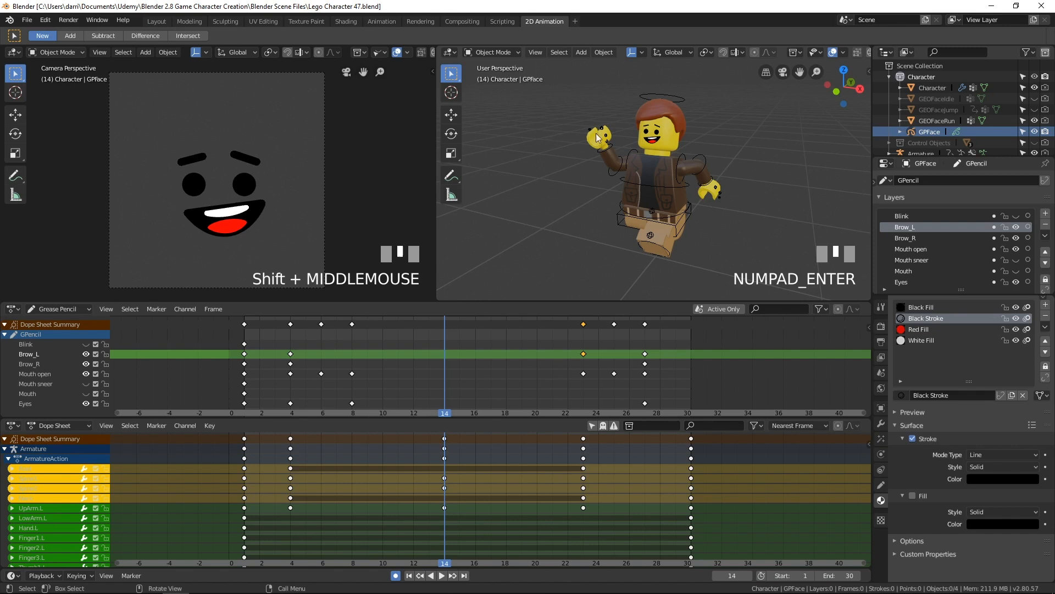
# Select the GPFace object and browse for a new render output location in the project's Renders folder
pyautogui.click(931, 132)
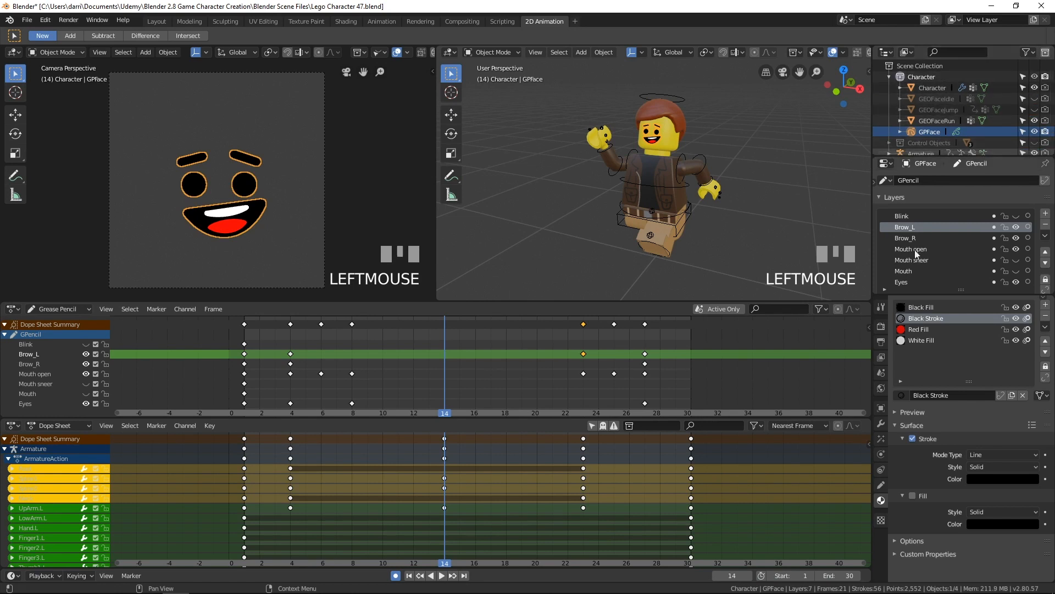
pyautogui.click(881, 341)
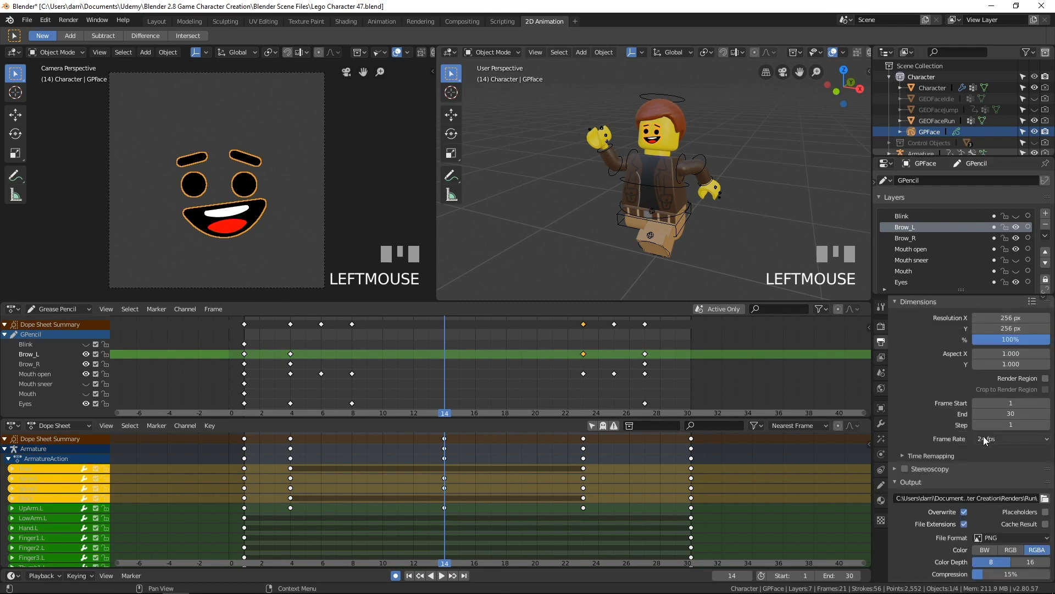
pyautogui.scroll(-2, 1000, 450)
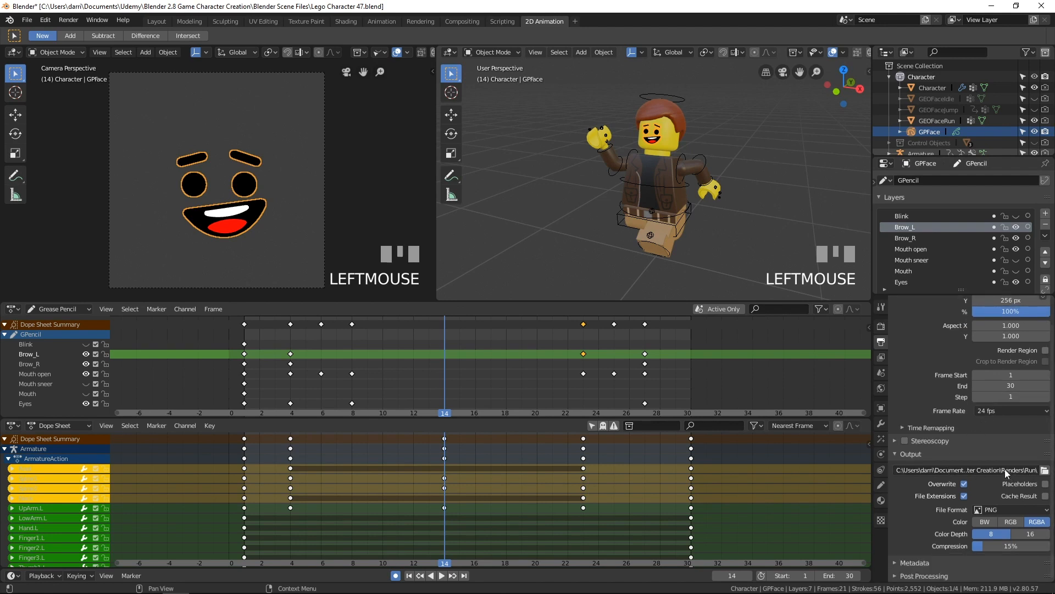
pyautogui.click(1044, 471)
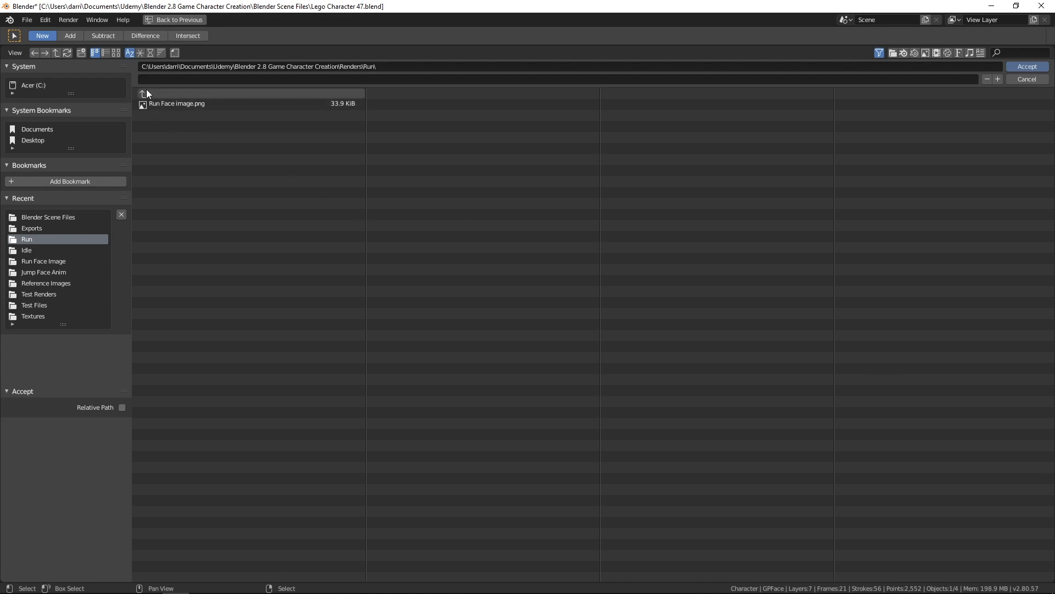
pyautogui.click(146, 90)
pyautogui.click(150, 91)
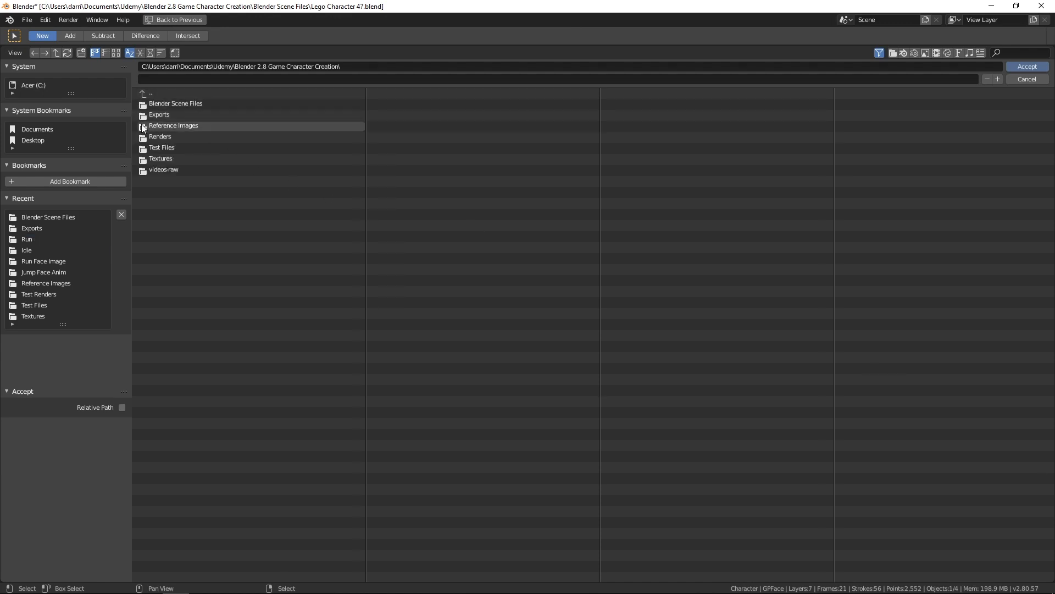
pyautogui.click(162, 137)
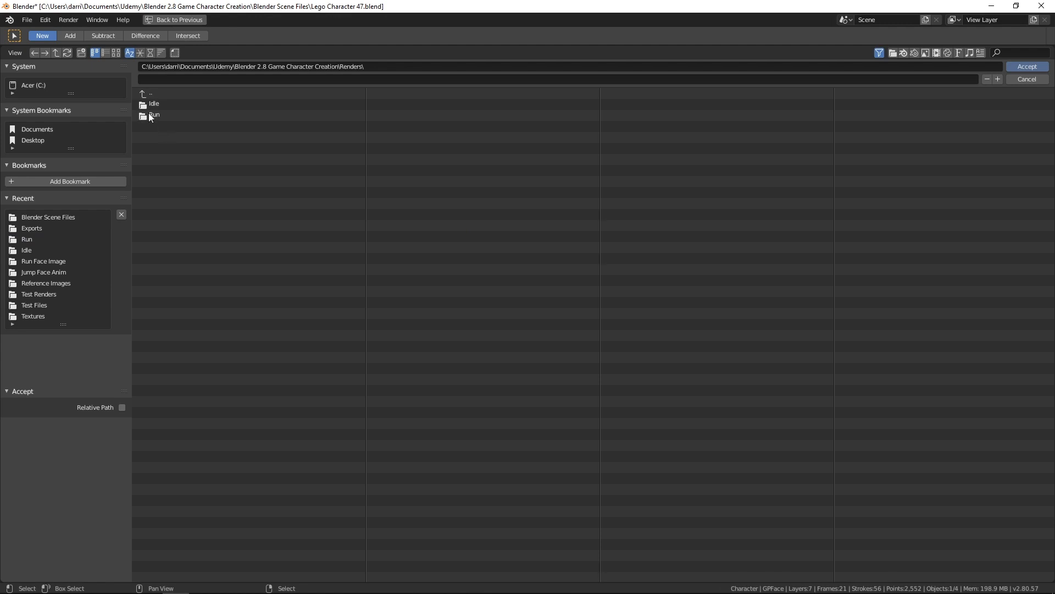
# Create a folder named Jump inside Renders and set it as the render output path
pyautogui.click(82, 53)
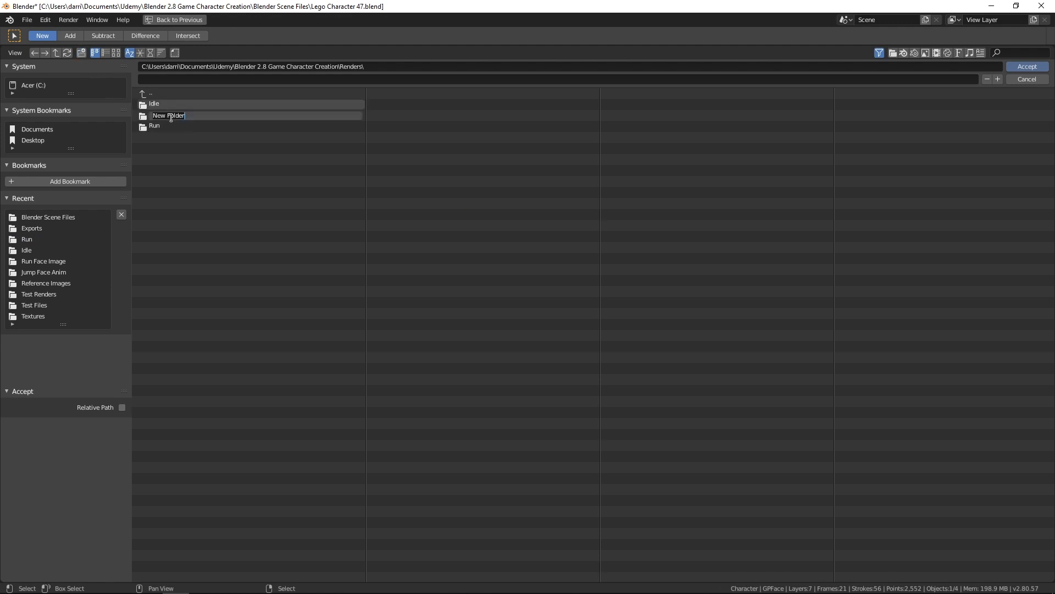
pyautogui.write('Jump')
pyautogui.press('Return')
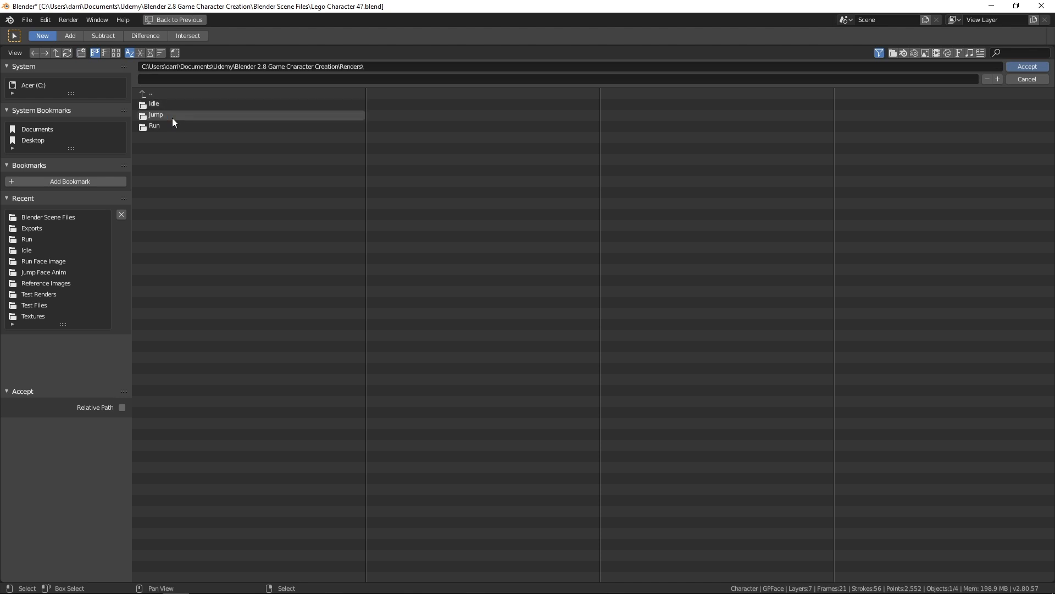
pyautogui.doubleClick(157, 116)
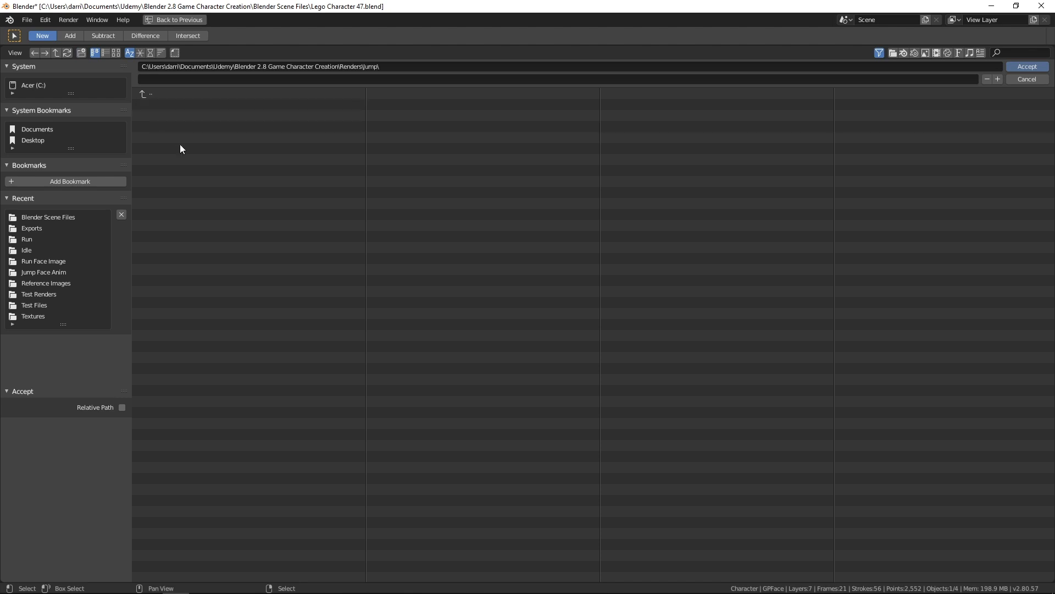
pyautogui.click(1027, 66)
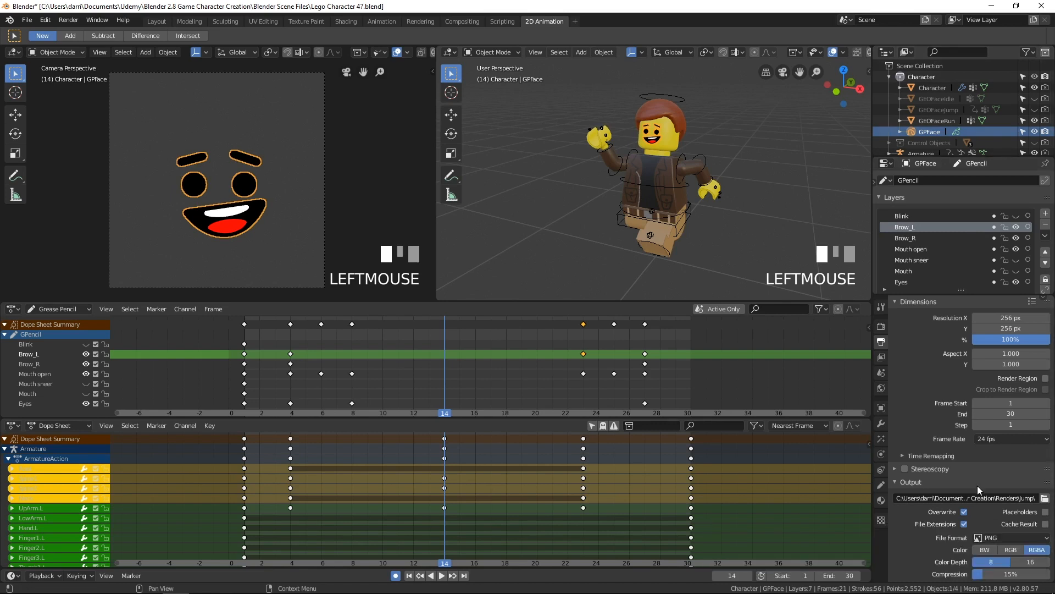
# Check the render settings, deselect all objects and render the face animation
pyautogui.click(880, 327)
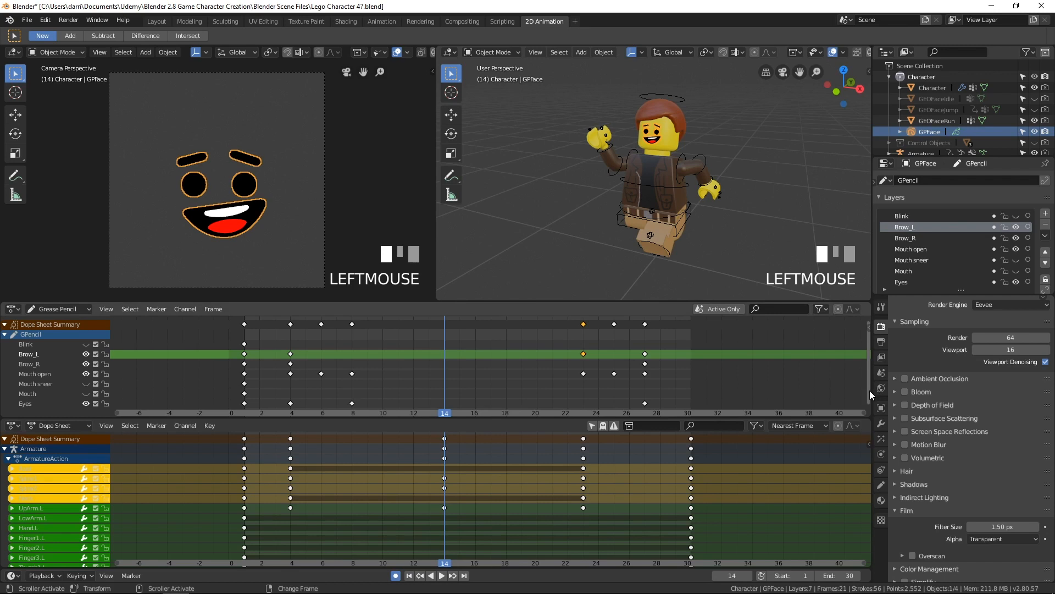
pyautogui.press('a')
pyautogui.press('a')
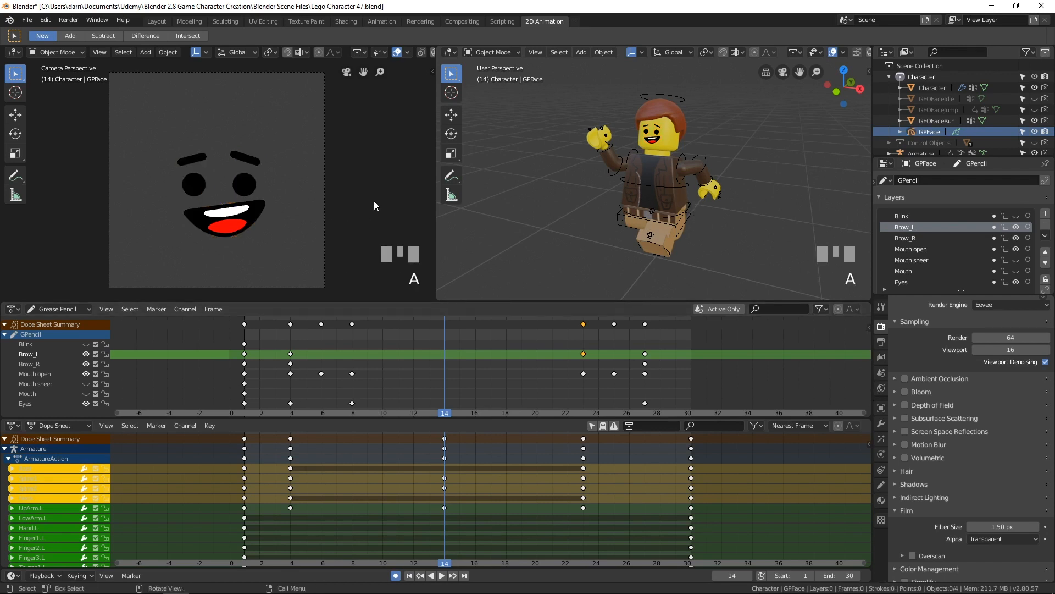
pyautogui.click(69, 20)
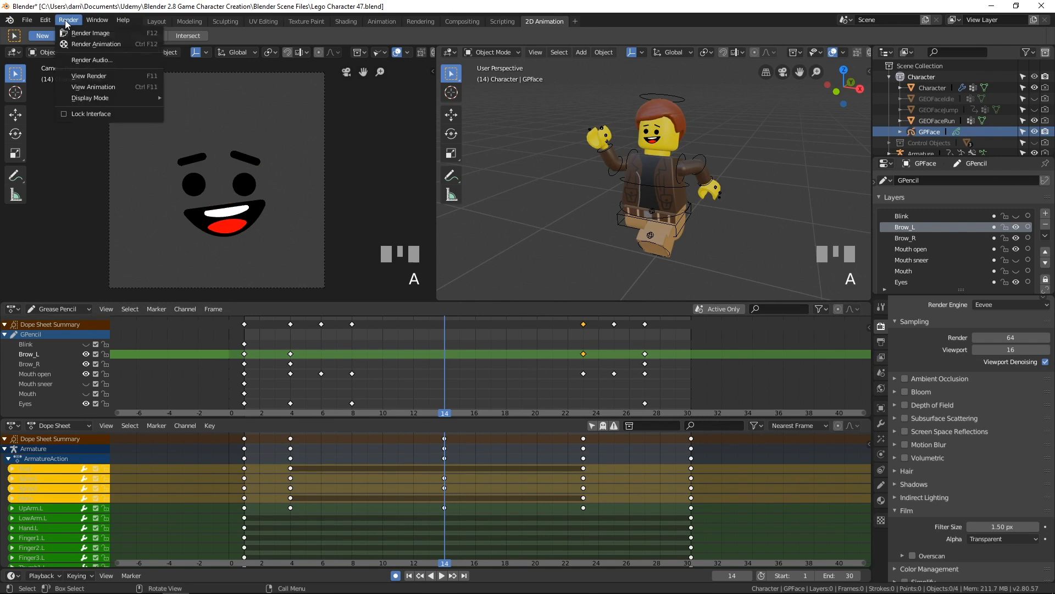
pyautogui.click(117, 45)
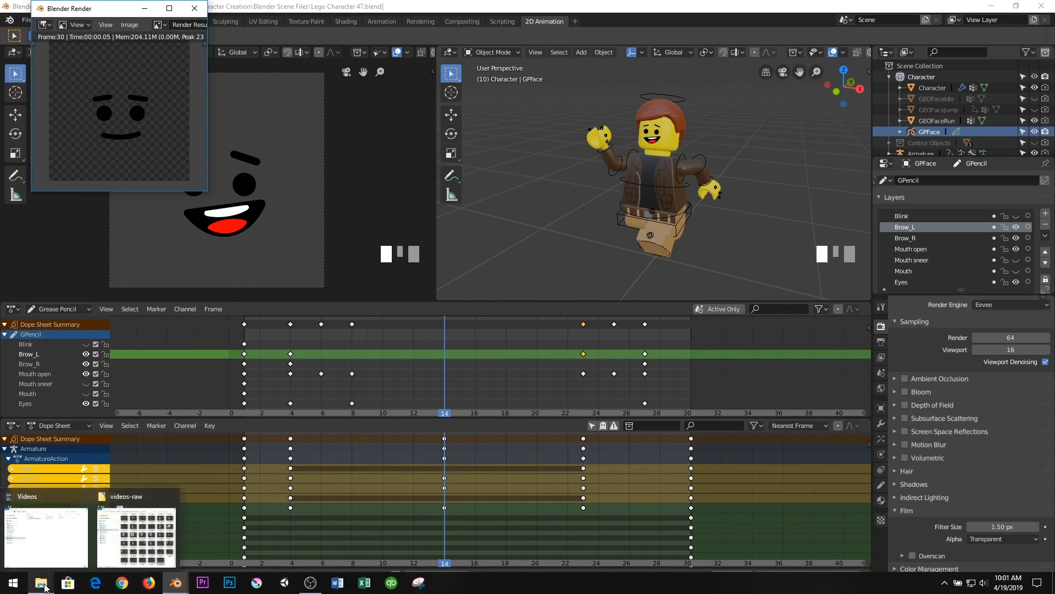
# Switch to File Explorer to inspect the rendered PNG frames in Renders\Jump, and close the folder and render windows
pyautogui.click(46, 587)
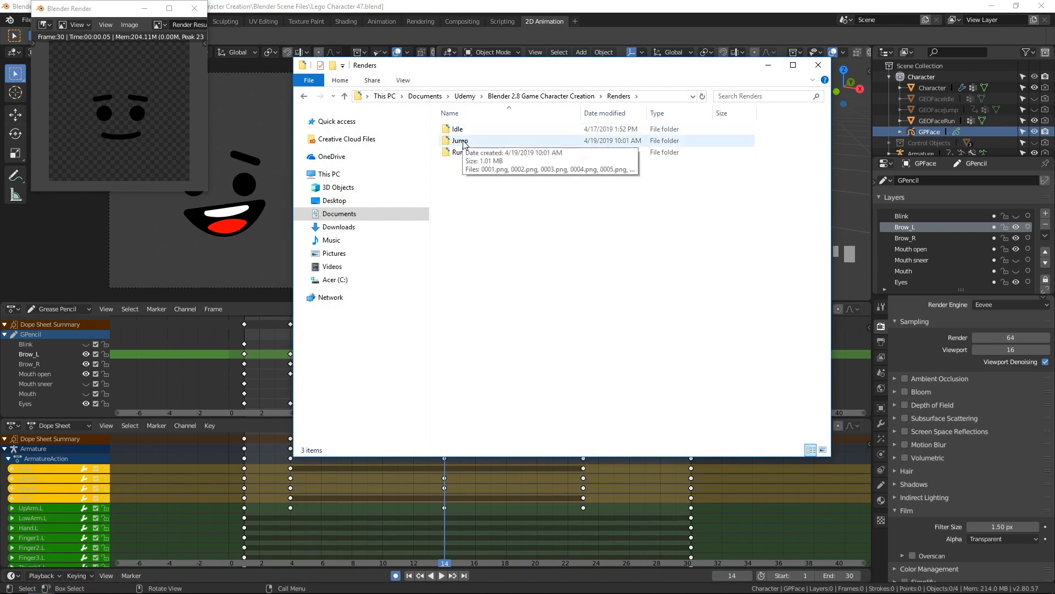
pyautogui.doubleClick(460, 141)
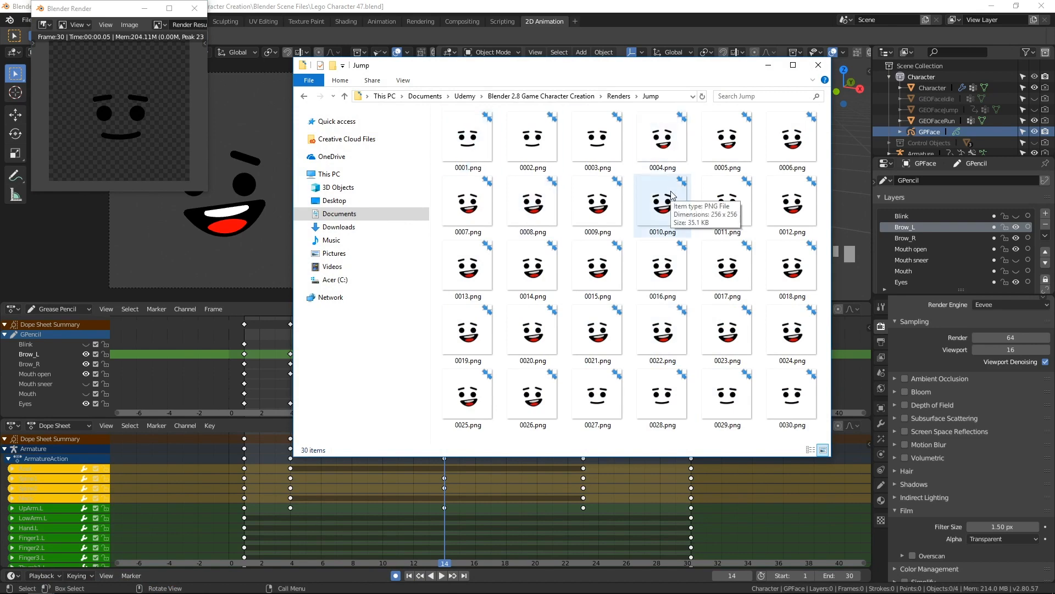
pyautogui.click(819, 65)
pyautogui.click(195, 8)
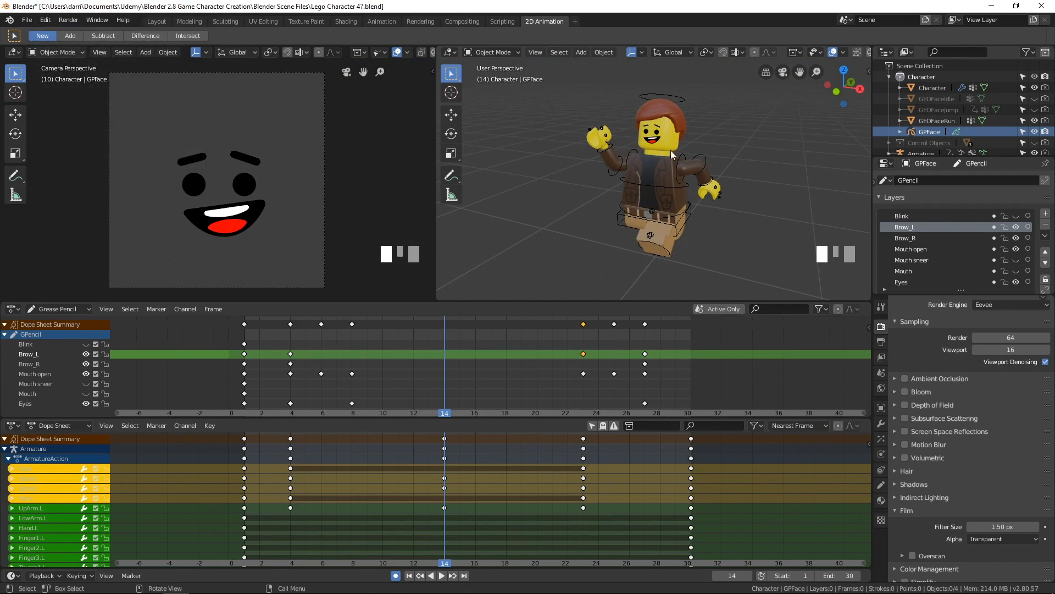
# Save the current scene and save a copy of it as Player_Jump.blend in the Exports folder
pyautogui.hotkey('ctrl', 's')
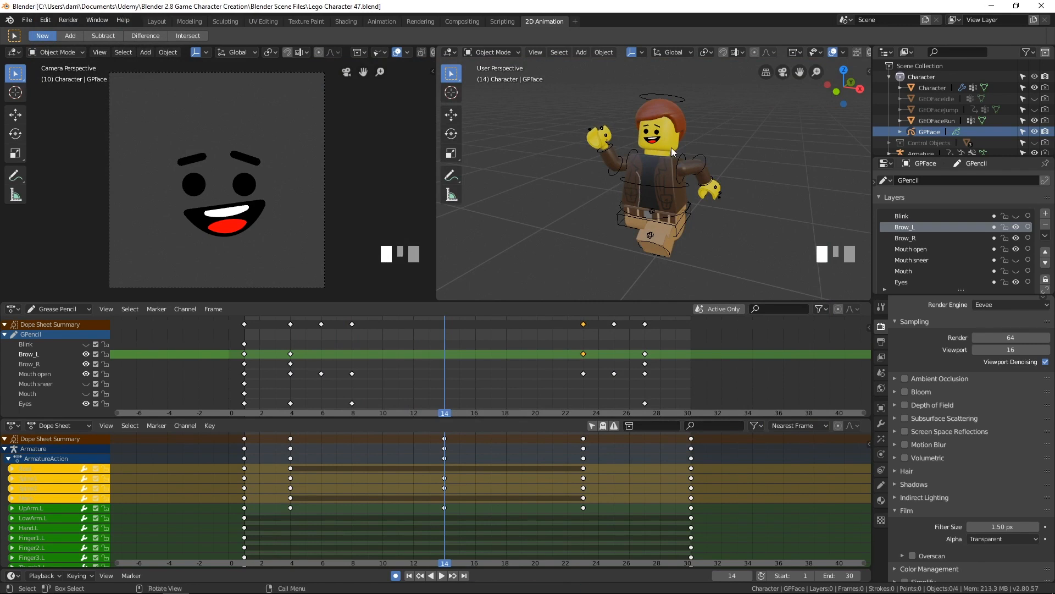
pyautogui.click(26, 20)
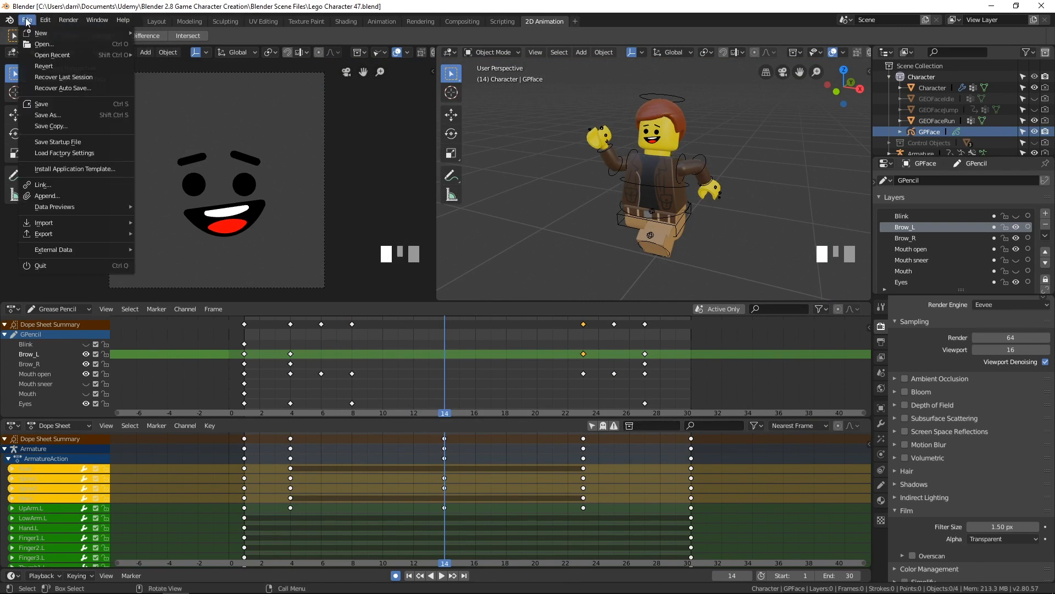
pyautogui.click(47, 124)
pyautogui.click(143, 94)
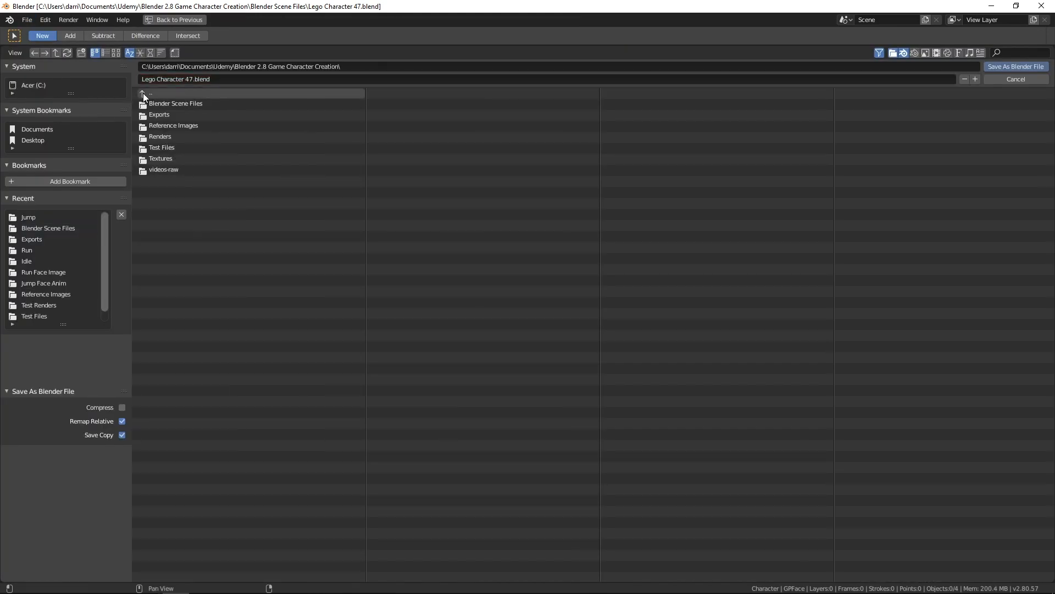
pyautogui.doubleClick(153, 114)
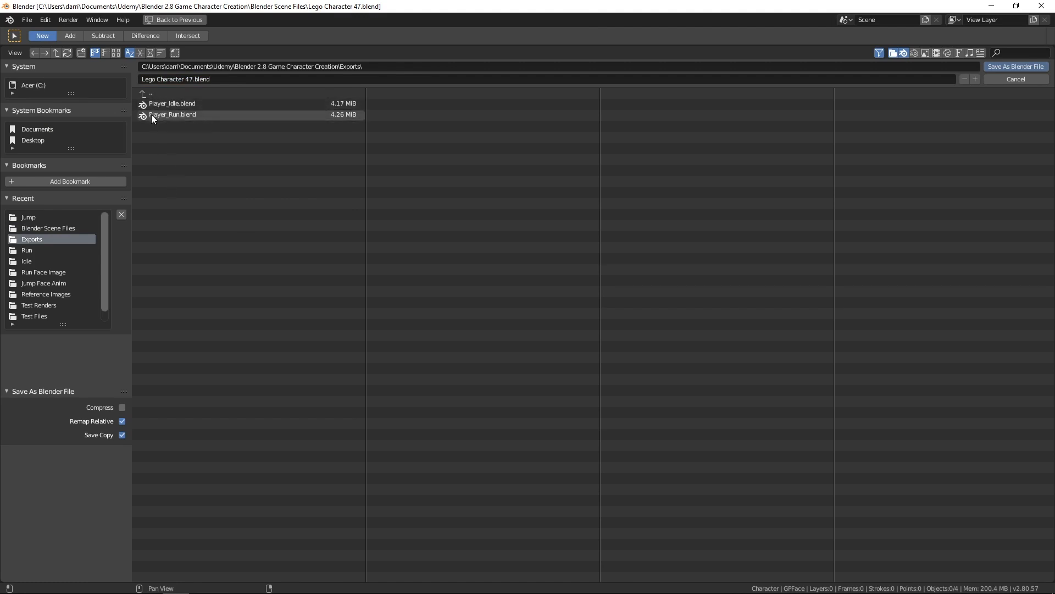
pyautogui.click(182, 79)
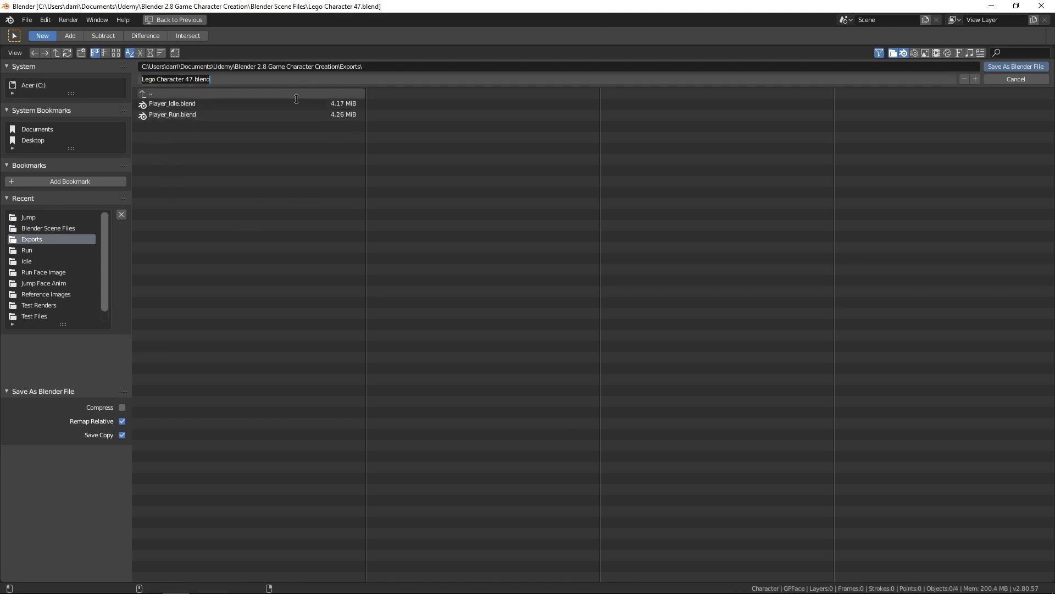
pyautogui.write('Player_Jump')
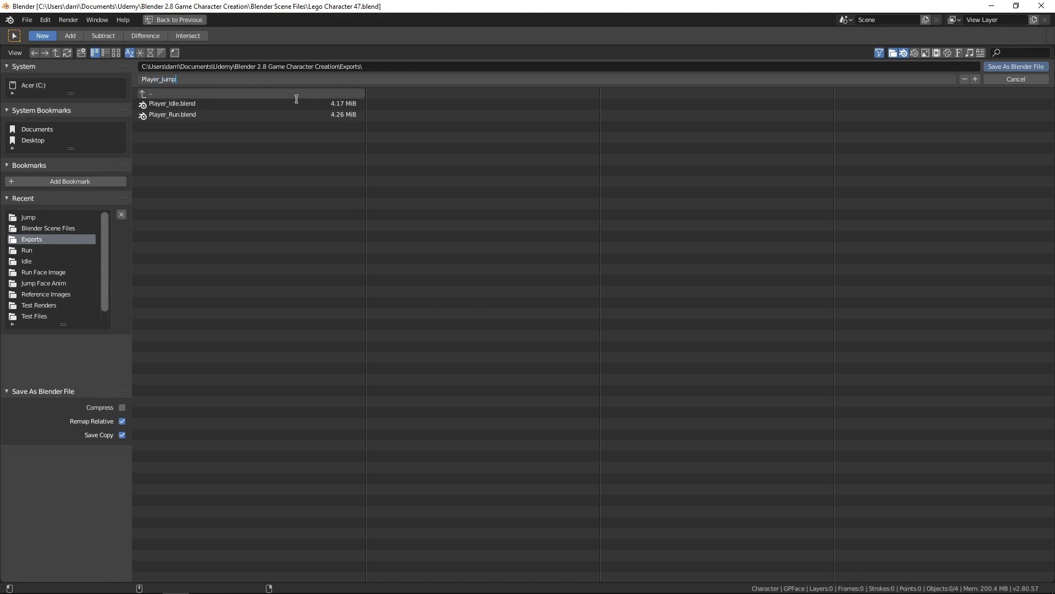
pyautogui.press('Return')
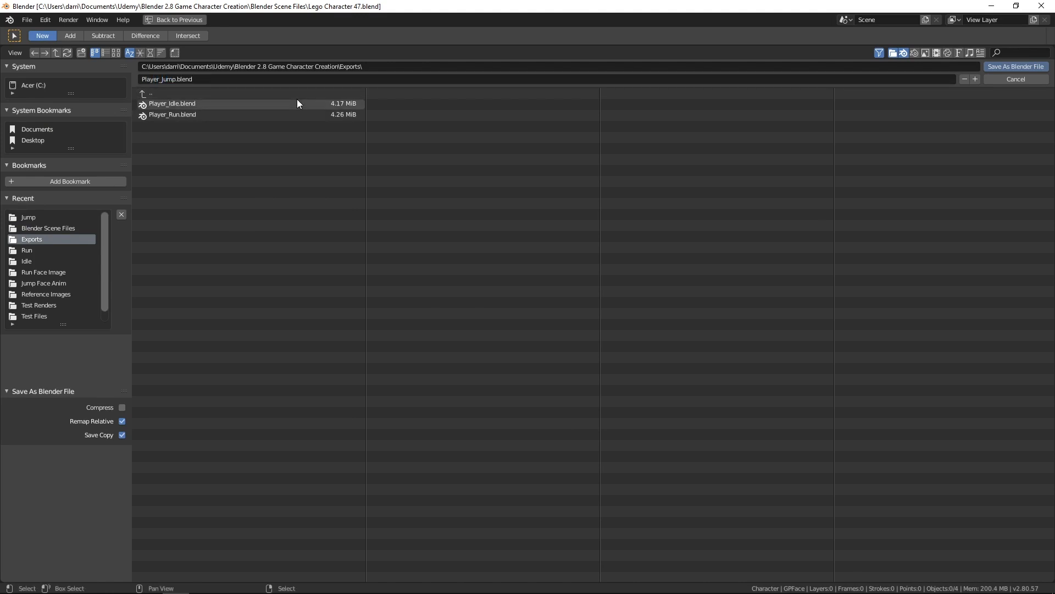
pyautogui.click(1003, 67)
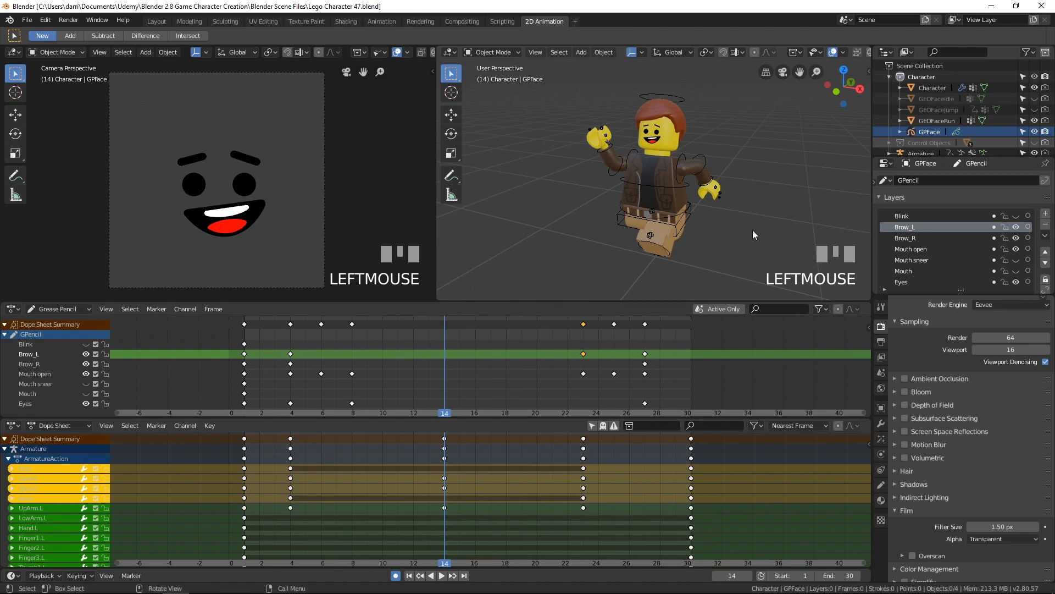
# Open the file Player_Idle.blend from the Exports folder
pyautogui.click(26, 20)
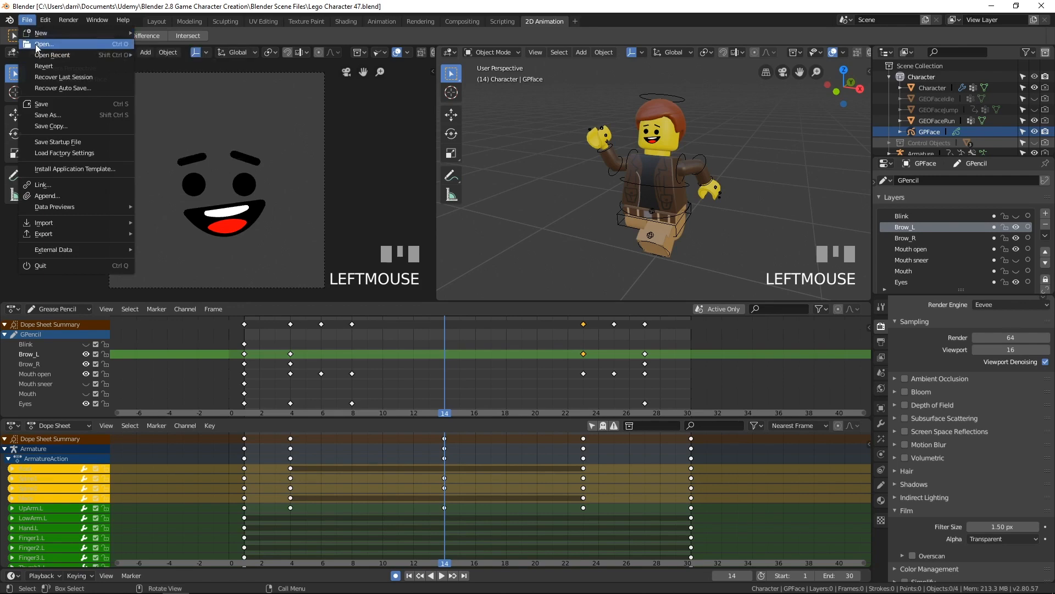
pyautogui.click(35, 44)
pyautogui.click(146, 94)
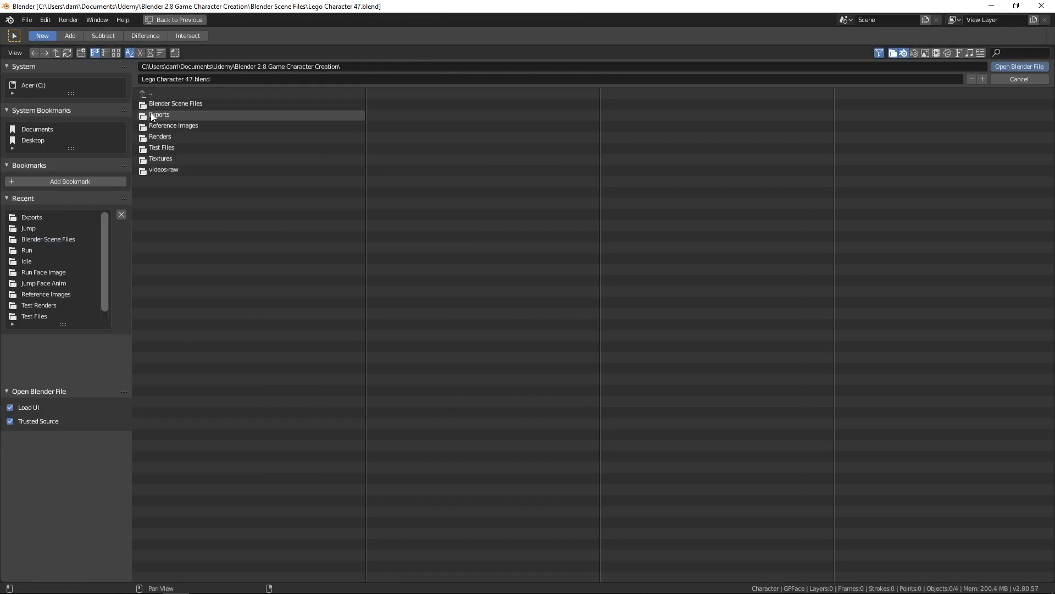
pyautogui.click(151, 113)
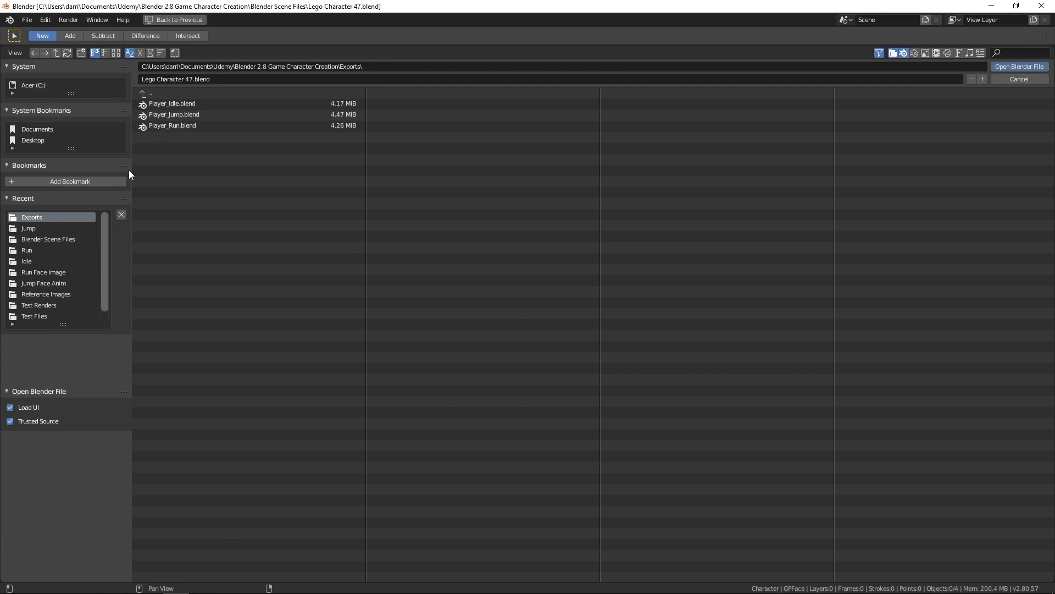
pyautogui.click(185, 104)
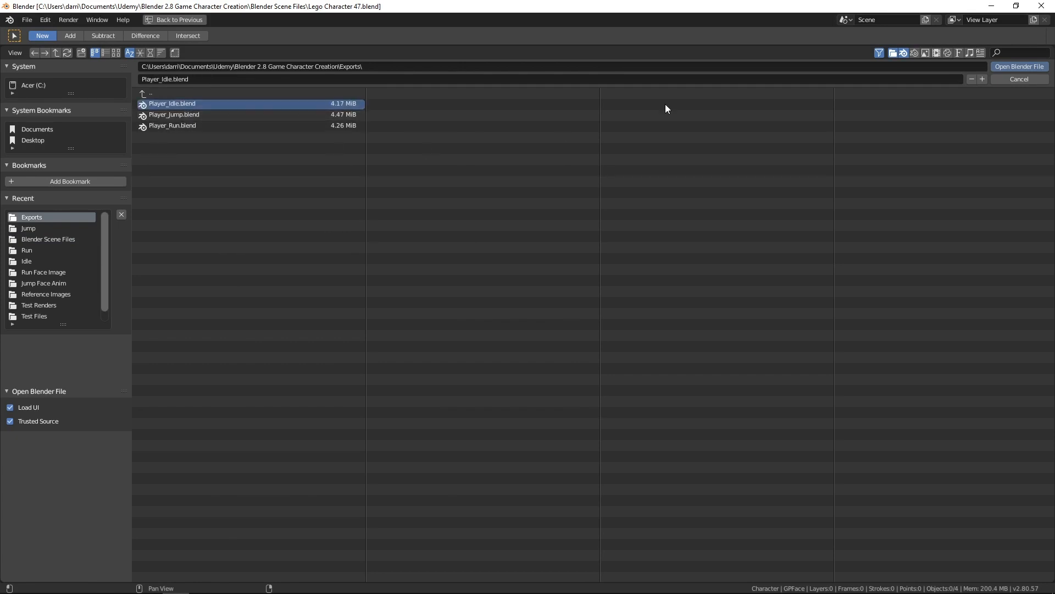
pyautogui.click(1005, 67)
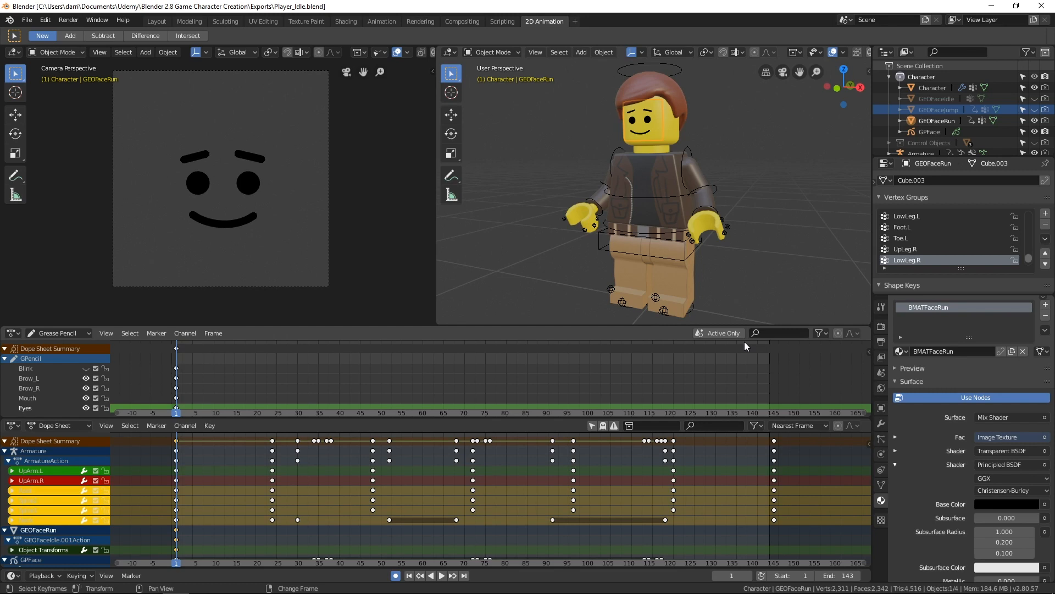
# Make GEOFaceIdle and GEOFaceJump visible in the viewport, and enlarge the Outliner to show the whole scene collection
pyautogui.click(1036, 99)
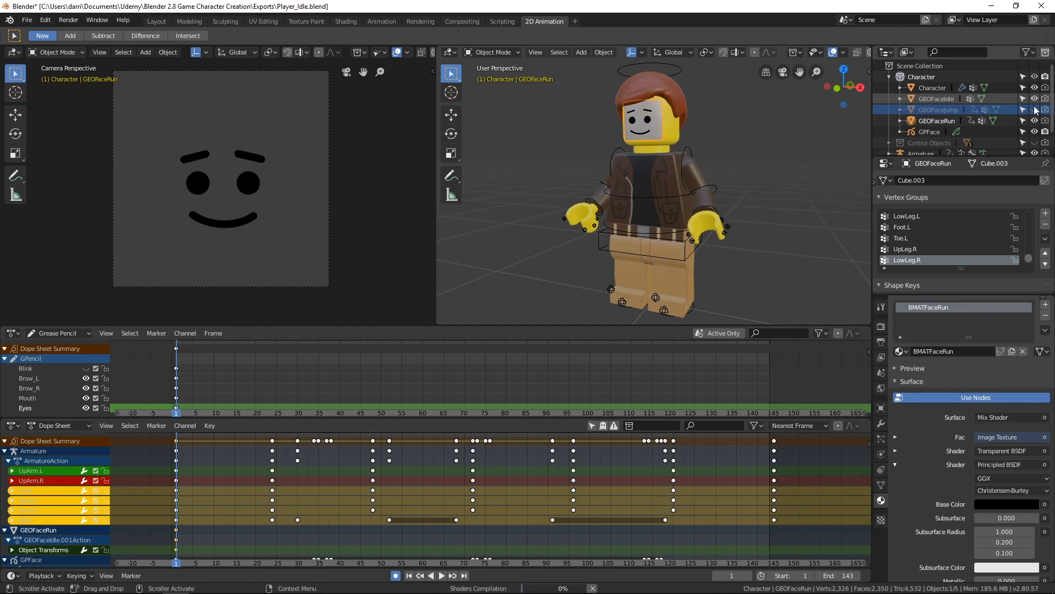
pyautogui.click(1037, 110)
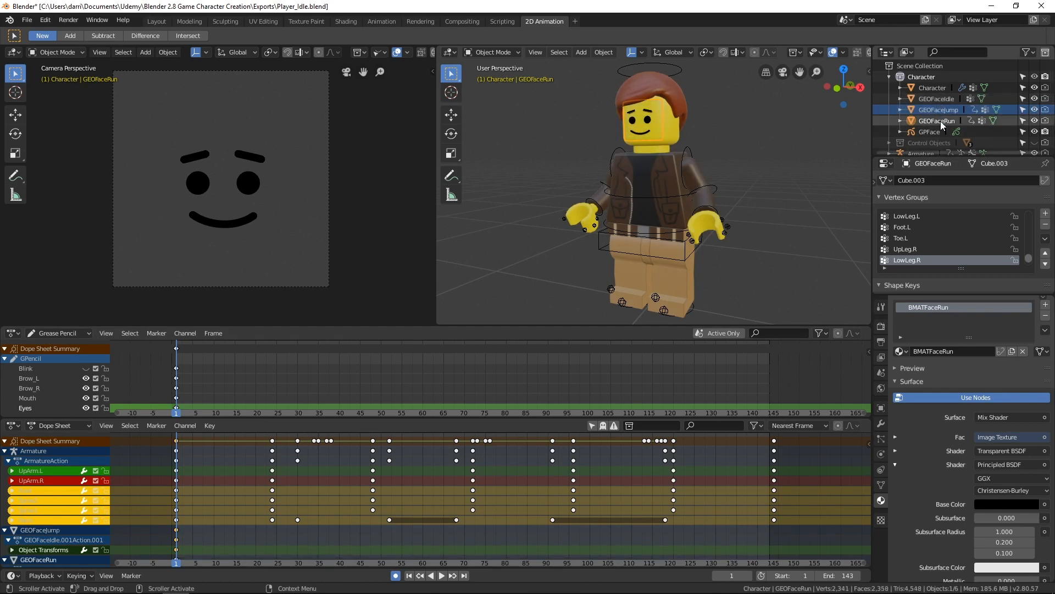
pyautogui.scroll(-2, 977, 120)
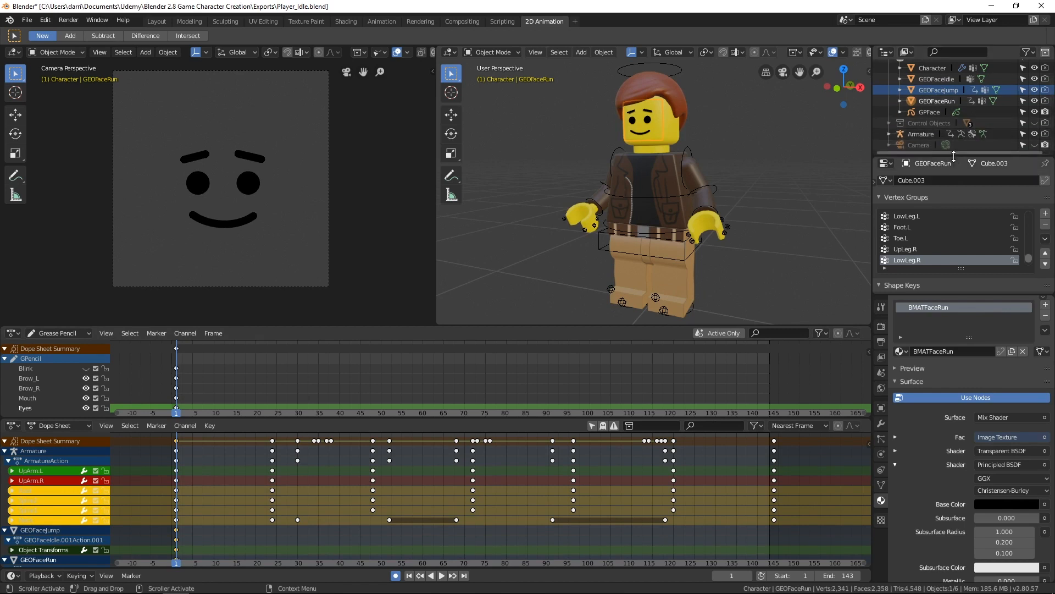
pyautogui.moveTo(956, 156); pyautogui.dragTo(955, 195)
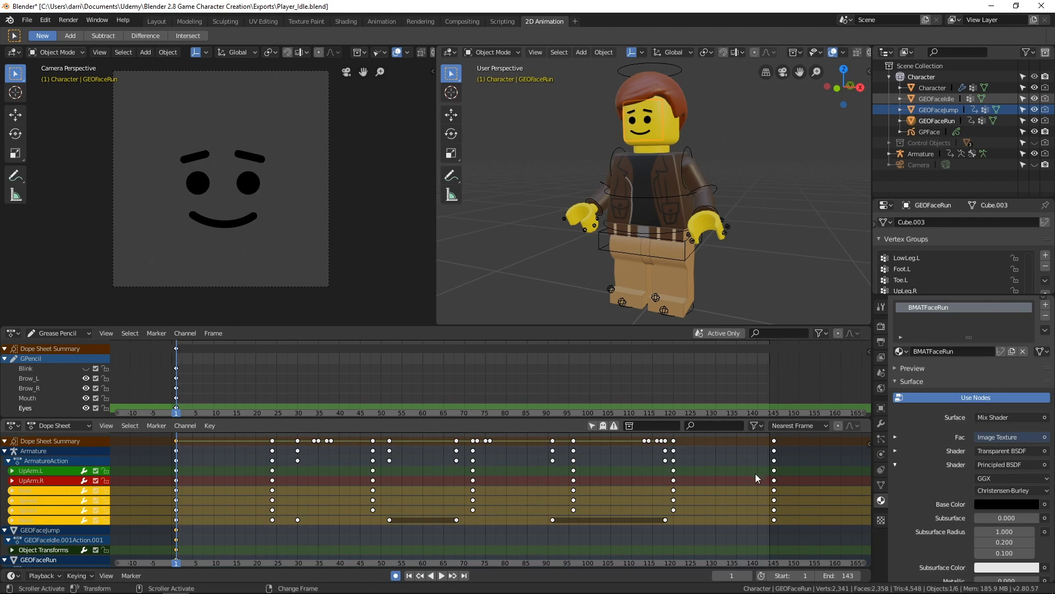
# Set the scene's end frame to 144
pyautogui.click(839, 575)
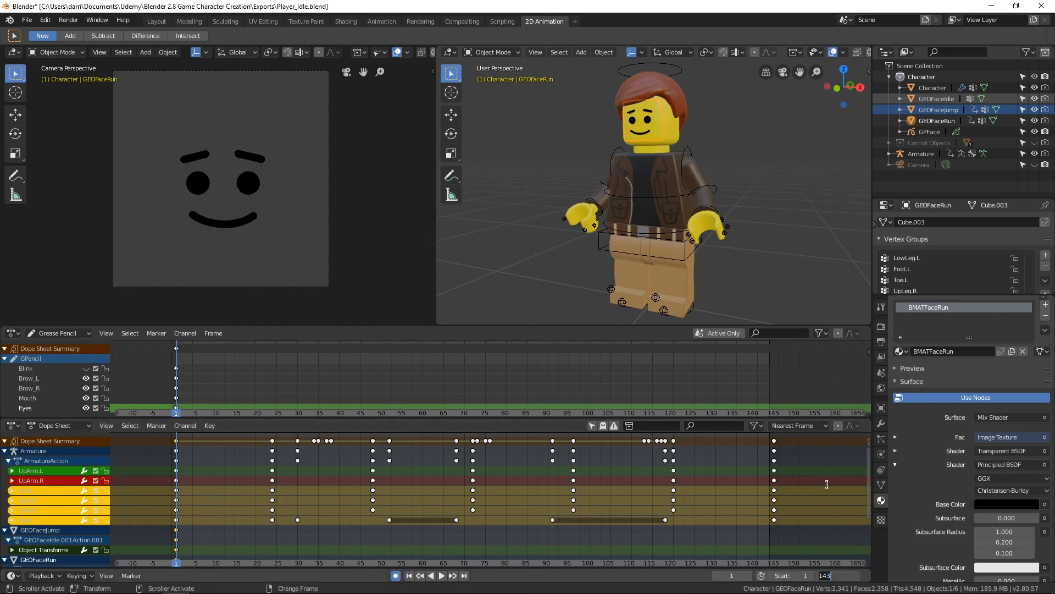
pyautogui.write('144')
pyautogui.press('Return')
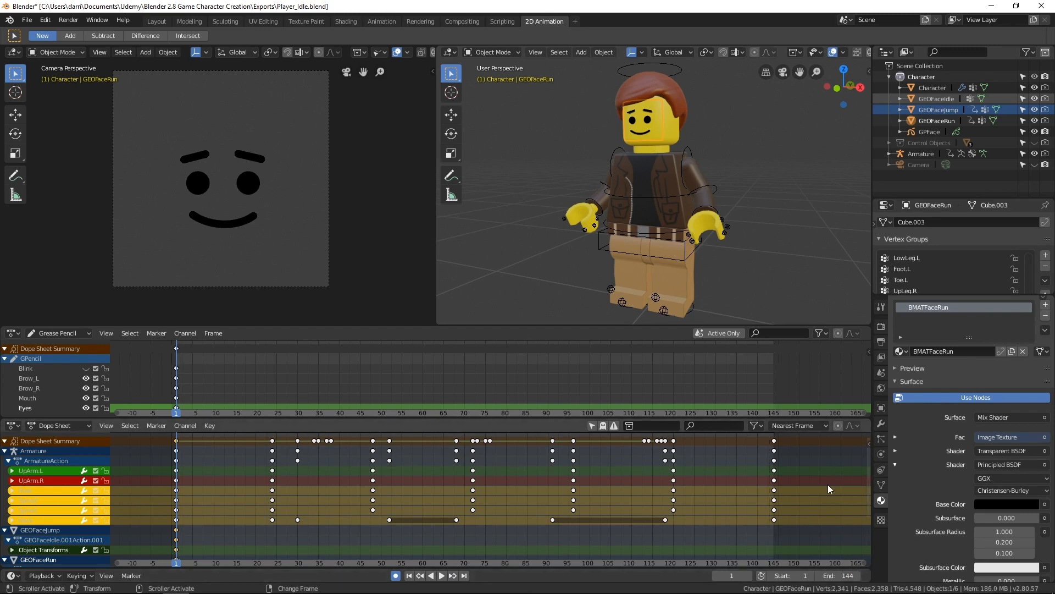
# Play the idle animation to check it, return to frame 1 and save the file
pyautogui.press('space')
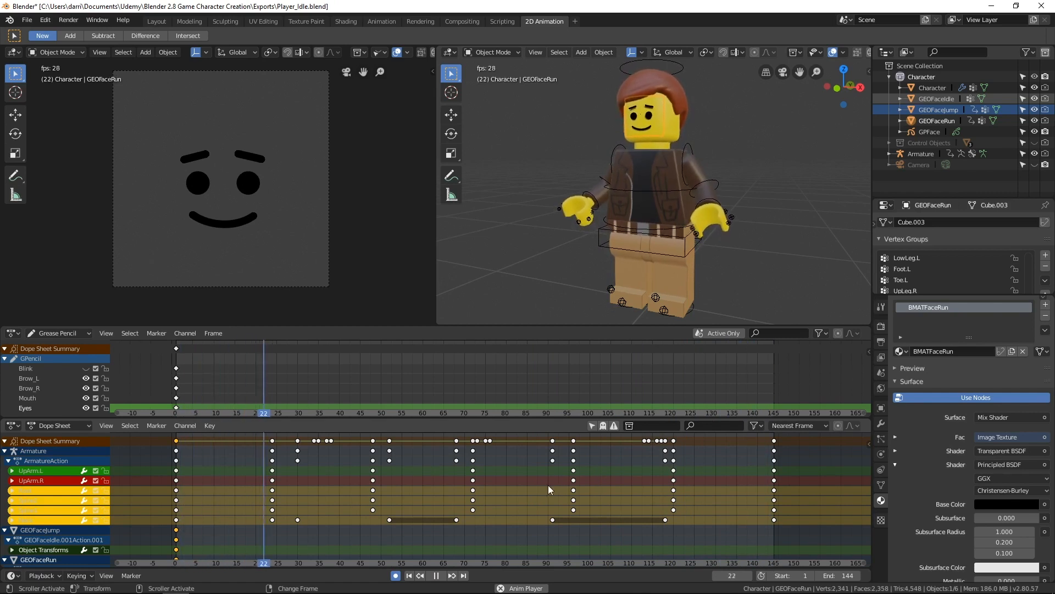
pyautogui.press('space')
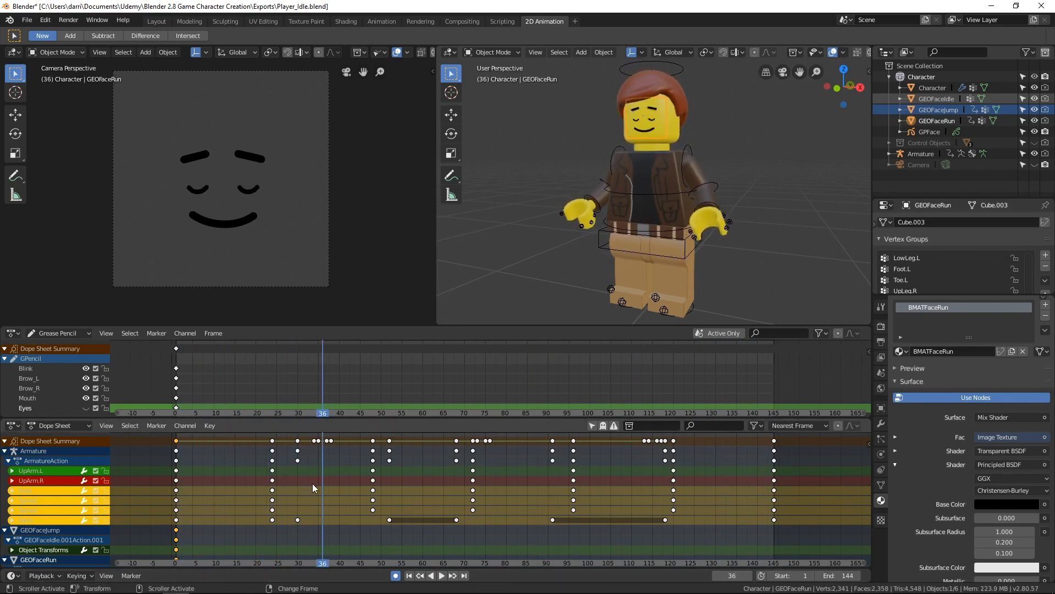
pyautogui.moveTo(322, 488); pyautogui.dragTo(176, 489, button='right')
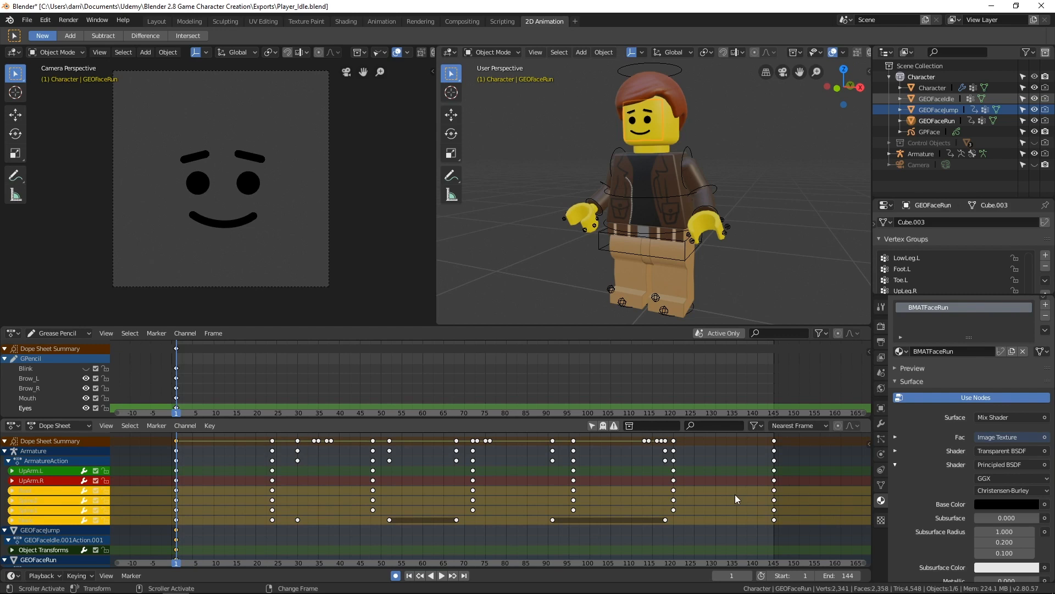
pyautogui.hotkey('ctrl', 's')
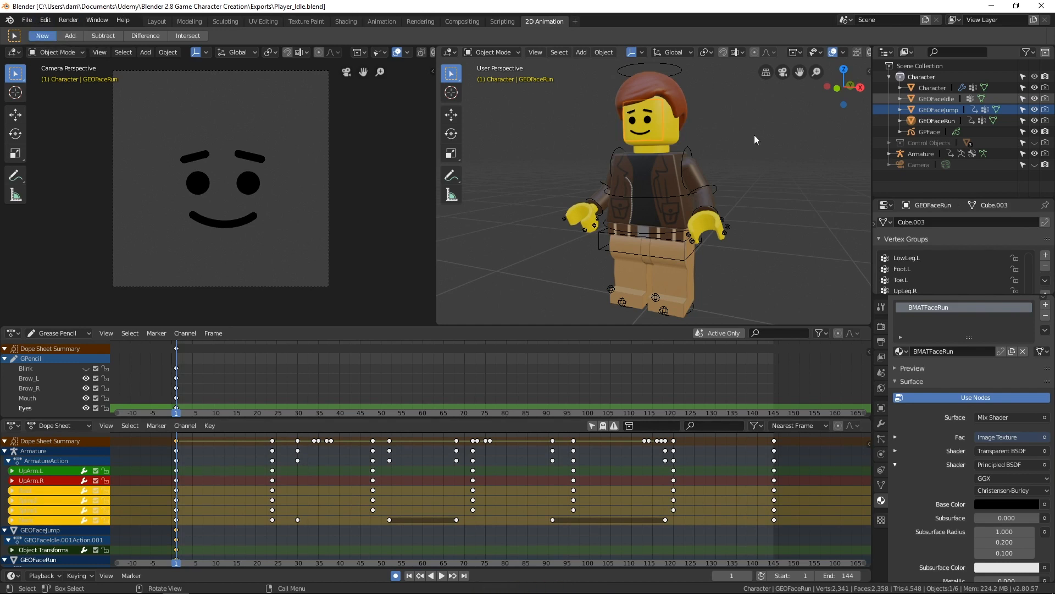
# Check the output dimensions, frame range, Renders\Idle output folder, PNG format and film alpha settings before rendering
pyautogui.click(881, 342)
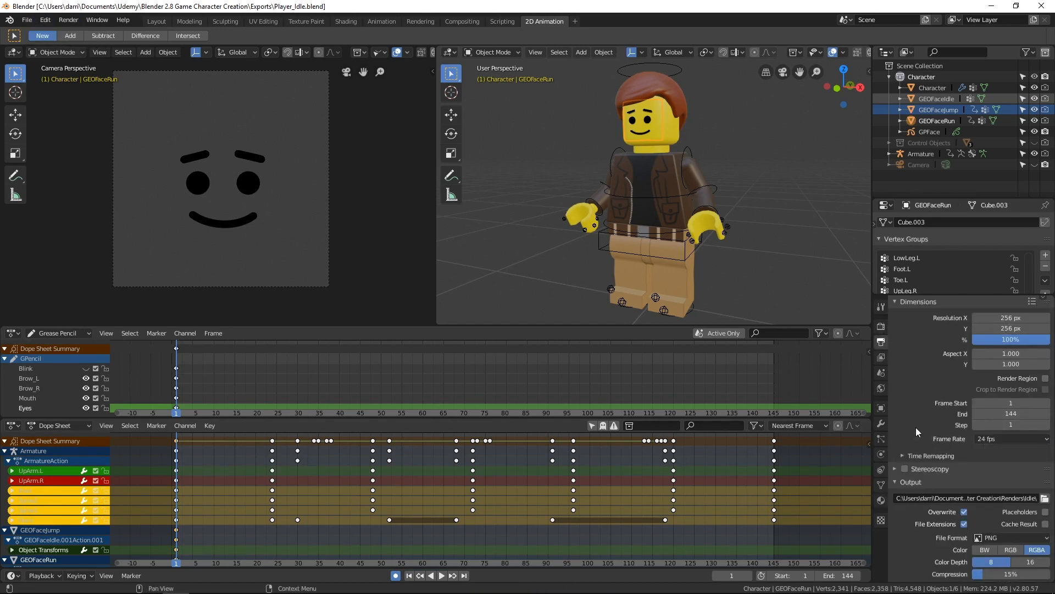
pyautogui.scroll(-1, 916, 427)
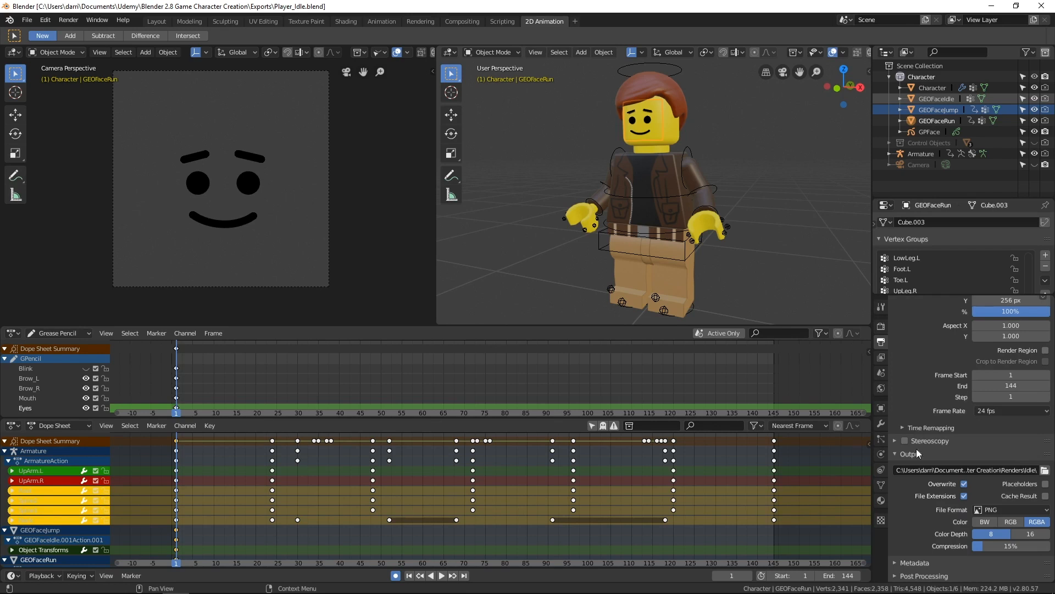
pyautogui.click(1045, 471)
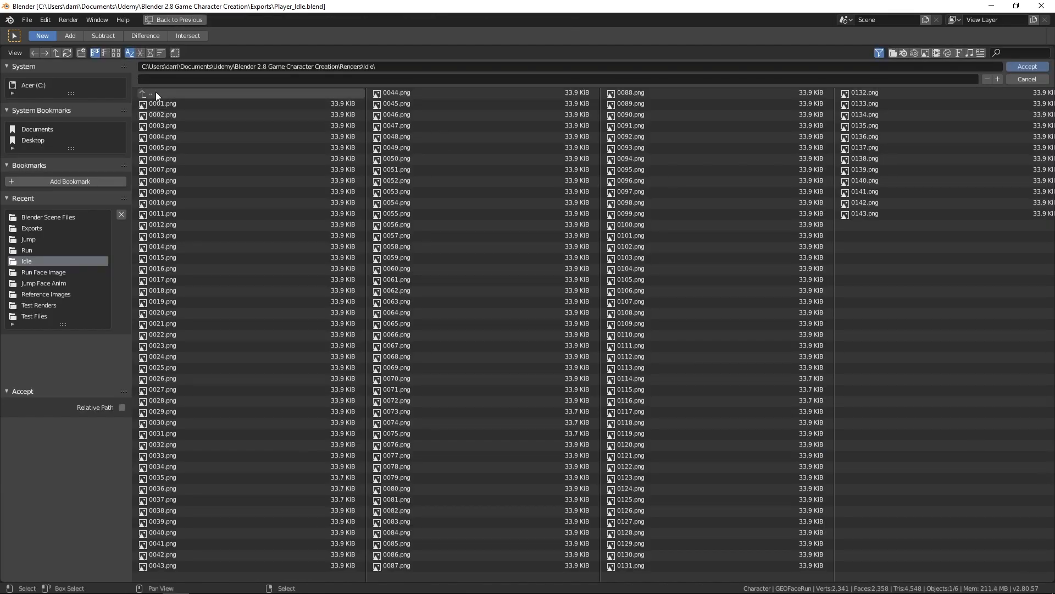
pyautogui.click(1023, 80)
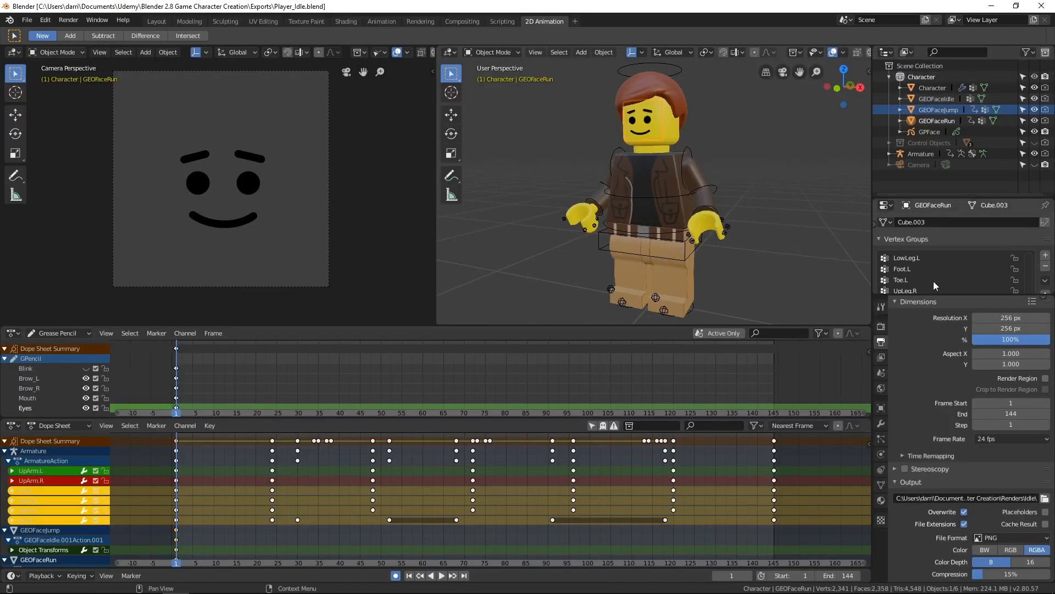
pyautogui.doubleClick(965, 513)
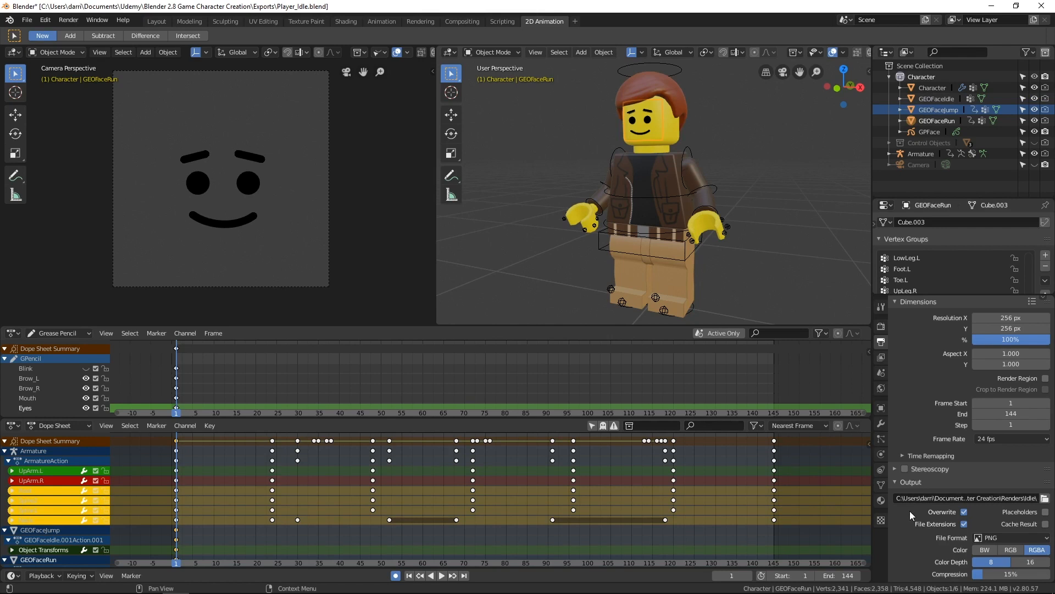
pyautogui.click(881, 326)
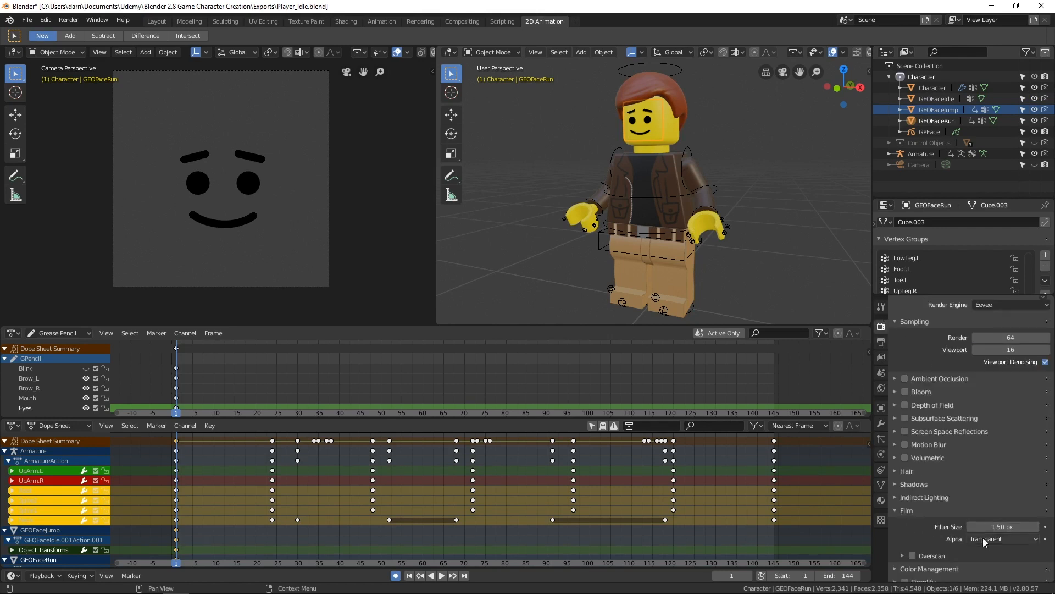
# Render the idle face animation, close the render window once it finishes, and save the file
pyautogui.click(70, 23)
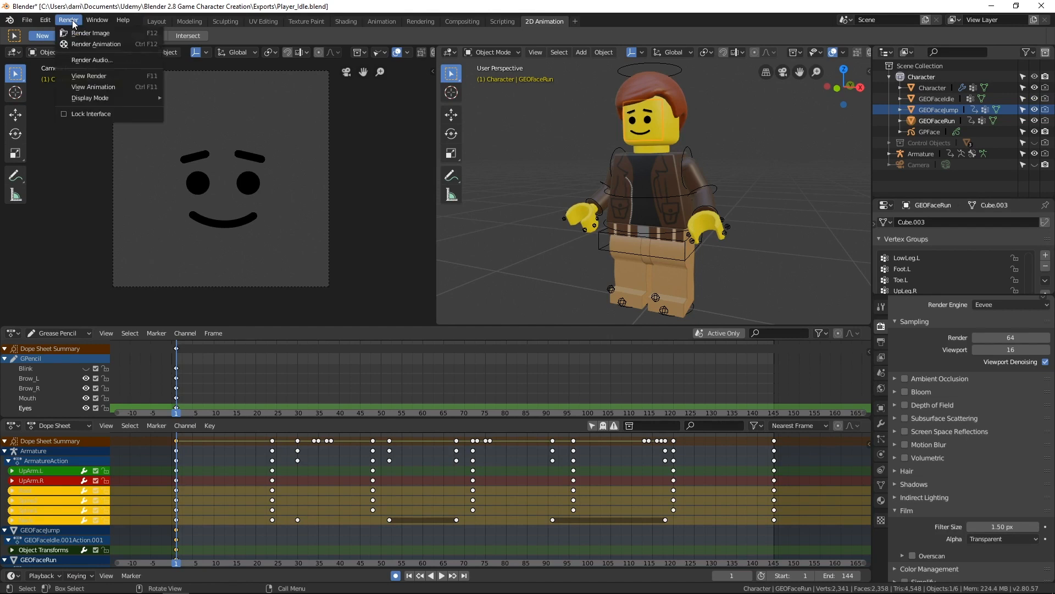
pyautogui.click(121, 45)
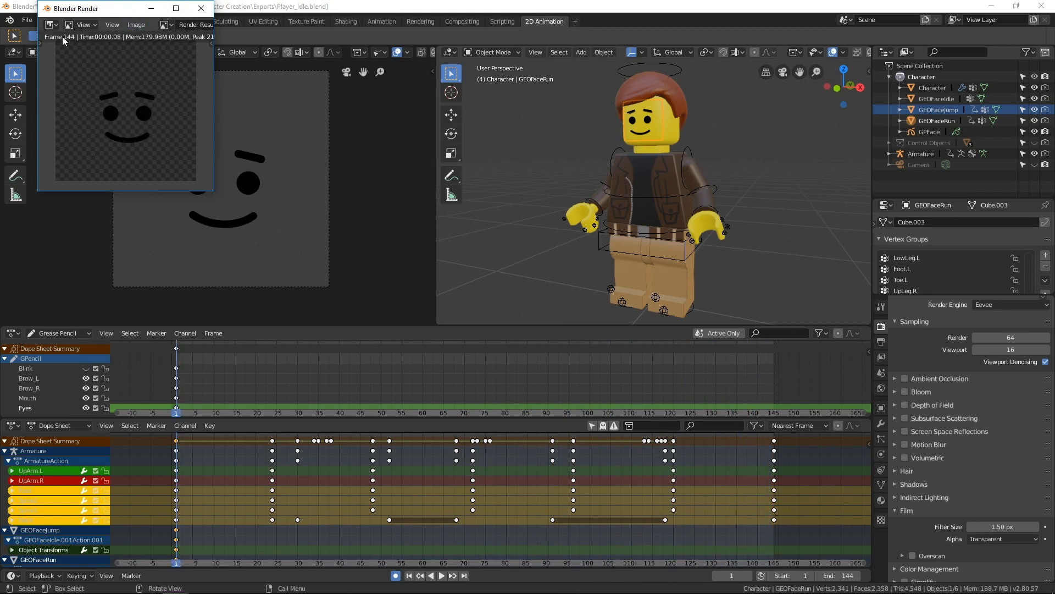
pyautogui.click(201, 9)
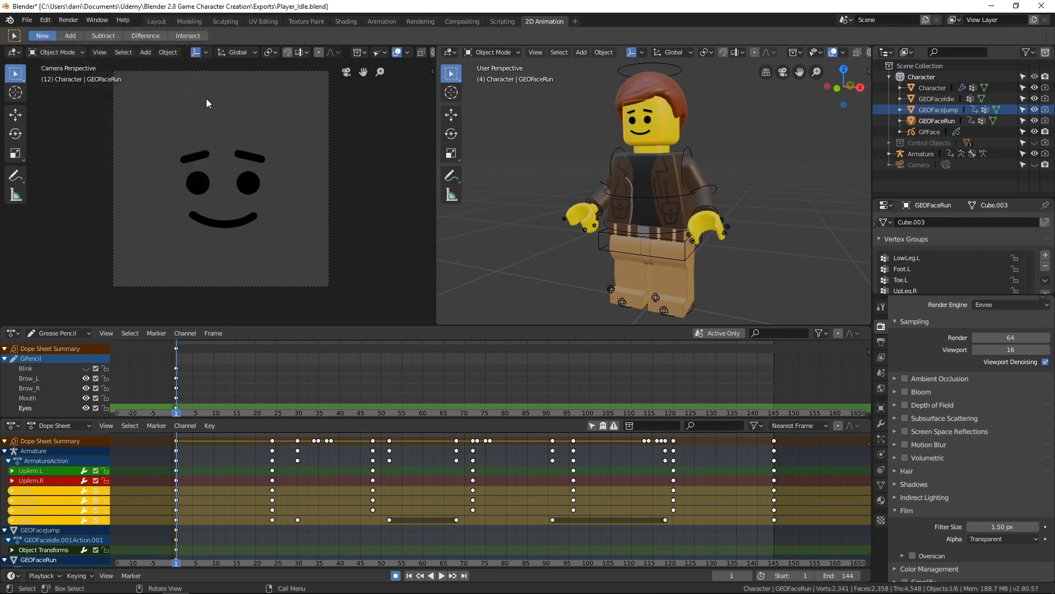
pyautogui.hotkey('ctrl', 's')
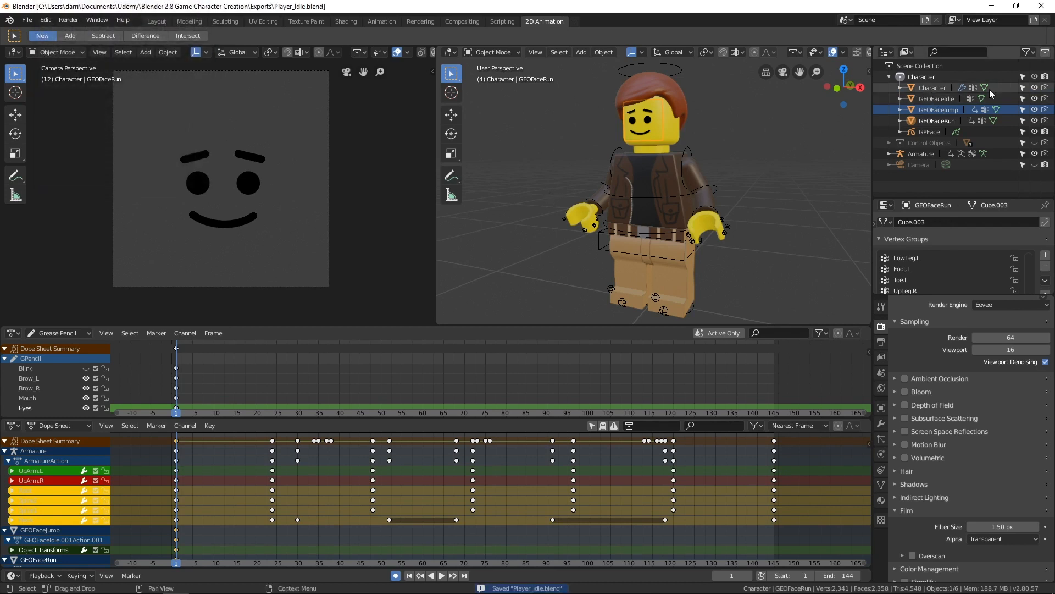
# Select Character, GEOFaceIdle, GEOFaceJump, GEOFaceRun and Armature together, leaving GPFace out
pyautogui.click(932, 87)
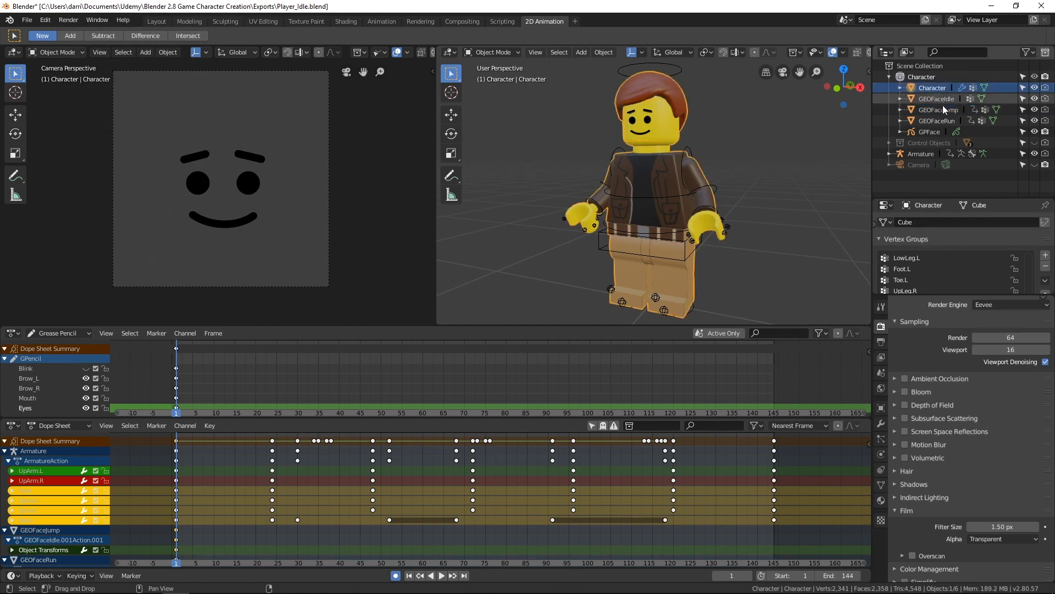
pyautogui.keyDown('ctrl'); pyautogui.click(942, 98); pyautogui.keyUp('ctrl')
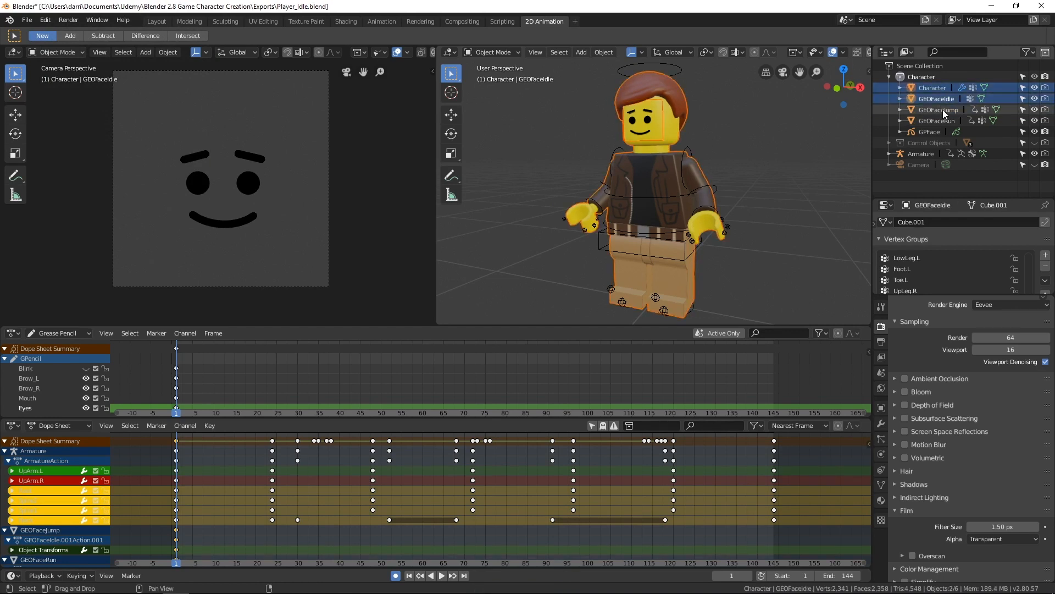
pyautogui.keyDown('ctrl'); pyautogui.click(942, 110); pyautogui.keyUp('ctrl')
pyautogui.keyDown('ctrl'); pyautogui.click(939, 120); pyautogui.keyUp('ctrl')
pyautogui.keyDown('ctrl'); pyautogui.click(928, 155); pyautogui.keyUp('ctrl')
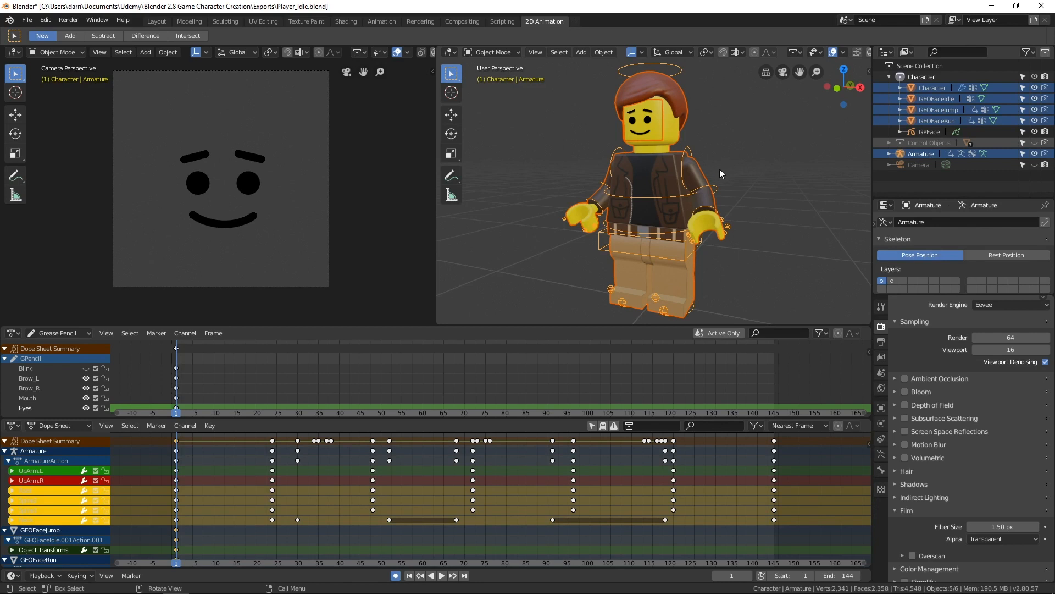
# Start an FBX export into the Exports folder and widen the sidebar holding the export settings
pyautogui.click(27, 20)
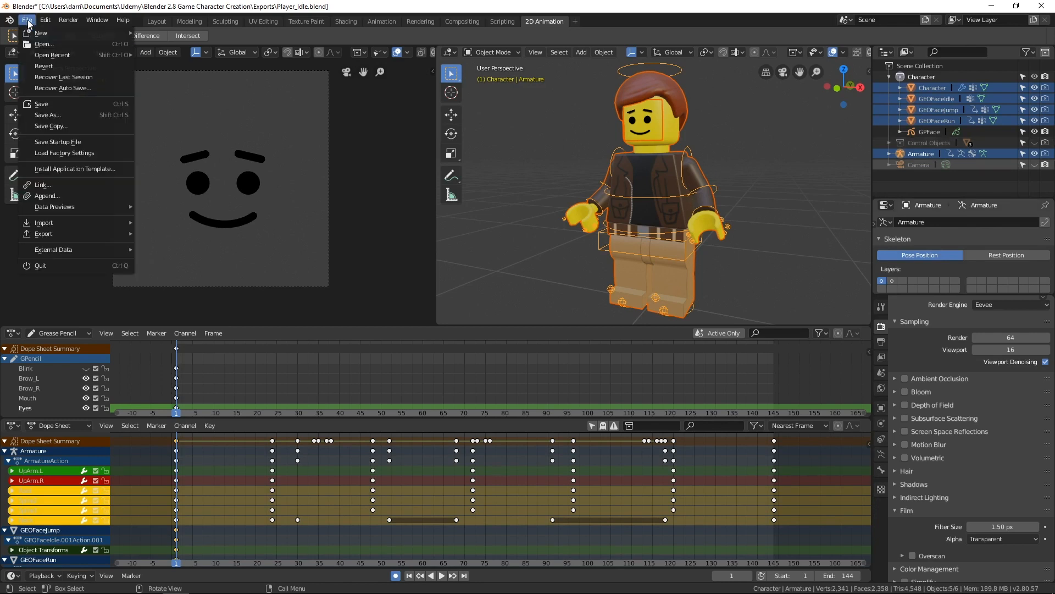
pyautogui.moveTo(55, 235)
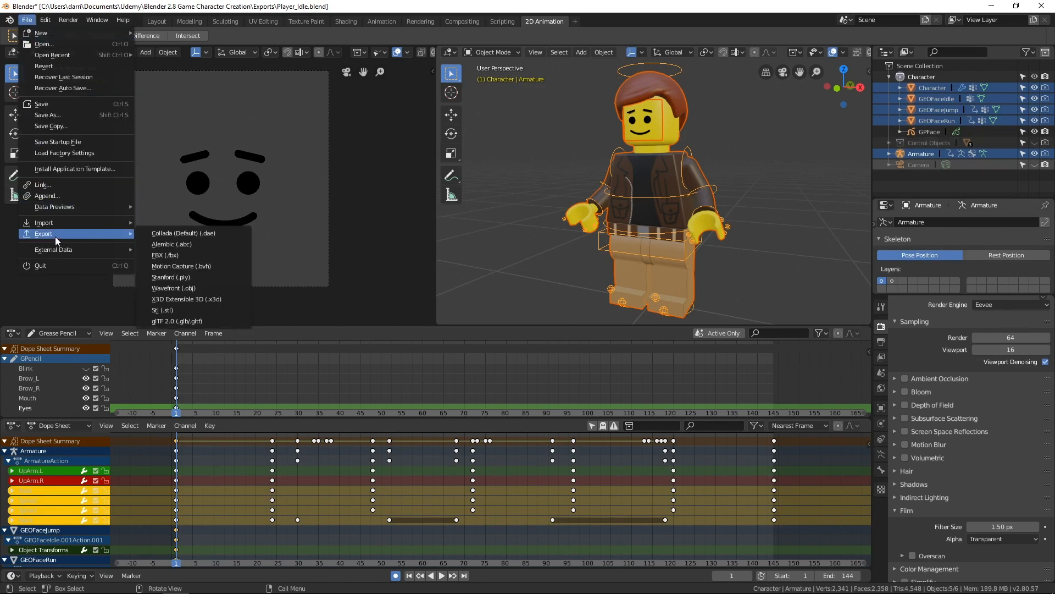
pyautogui.click(186, 255)
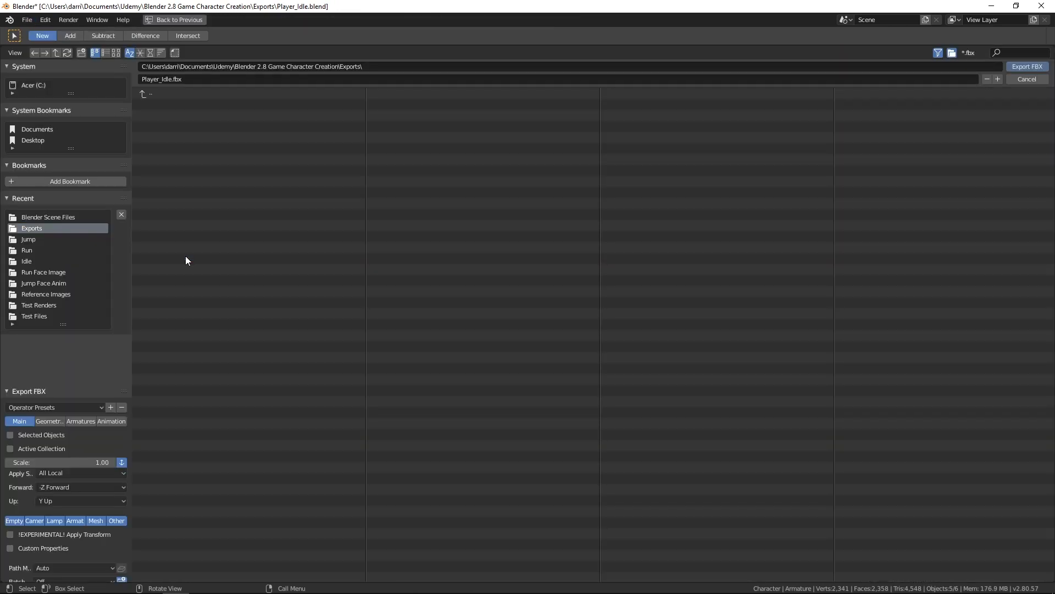
pyautogui.click(143, 93)
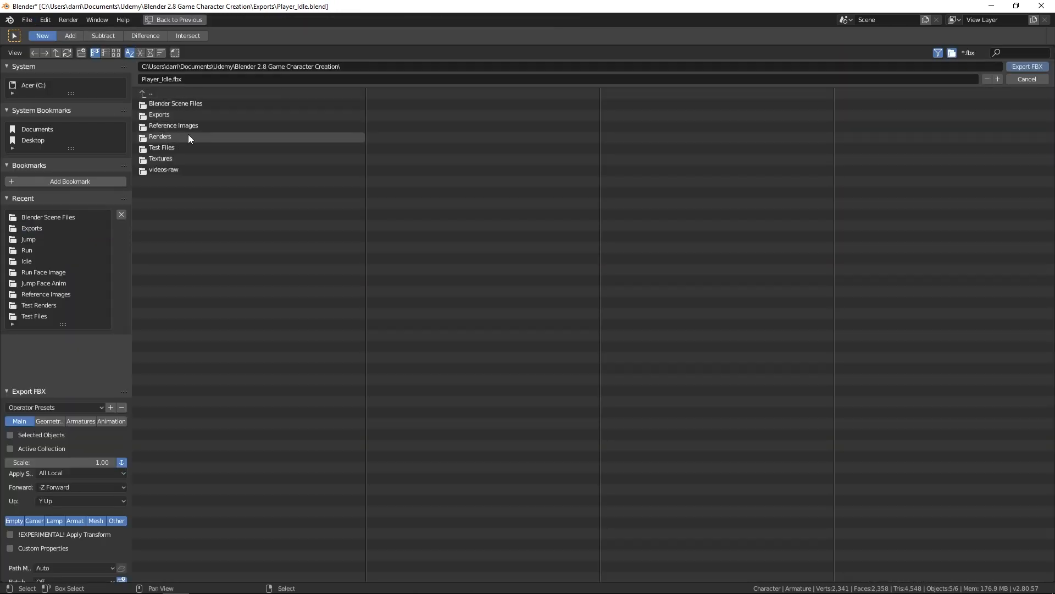
pyautogui.click(164, 113)
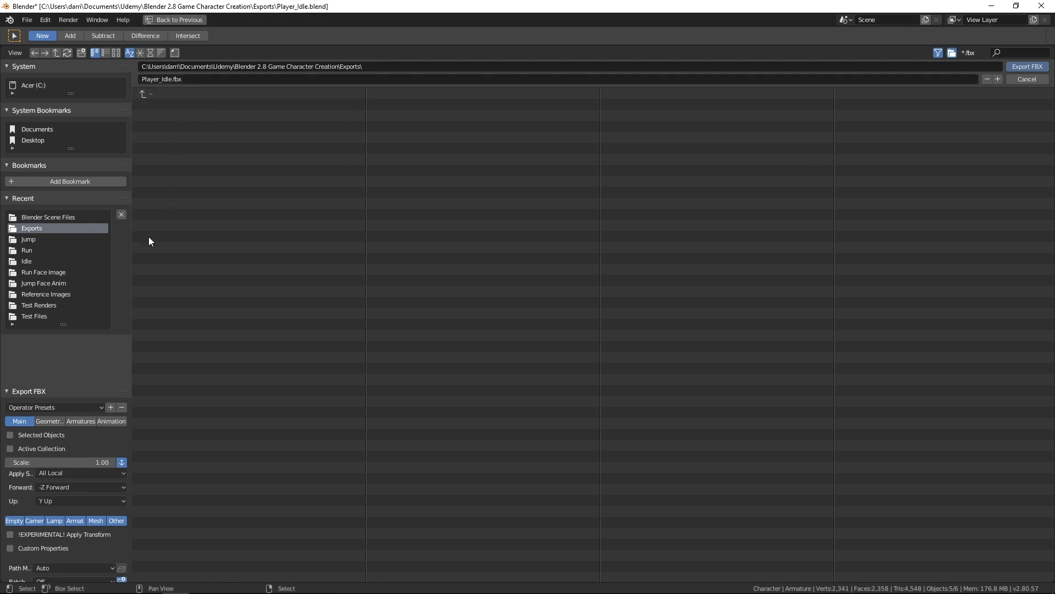
pyautogui.moveTo(132, 278); pyautogui.dragTo(201, 280)
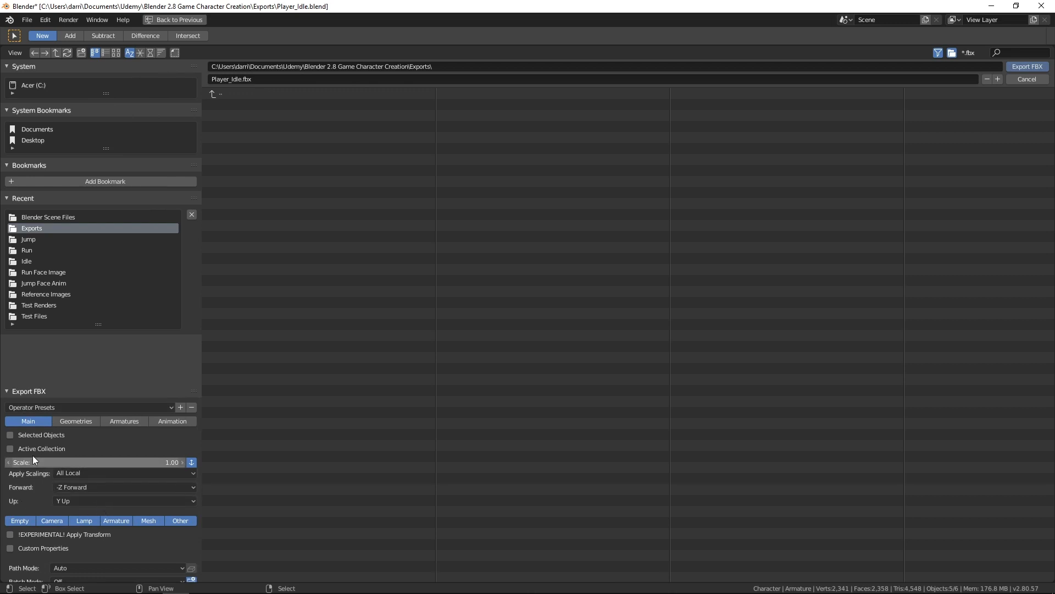
# Export Player_Idle.fbx with Selected Objects, only Armature and Mesh types, Only Deform Bones enabled and Add Leaf Bones disabled
pyautogui.click(10, 435)
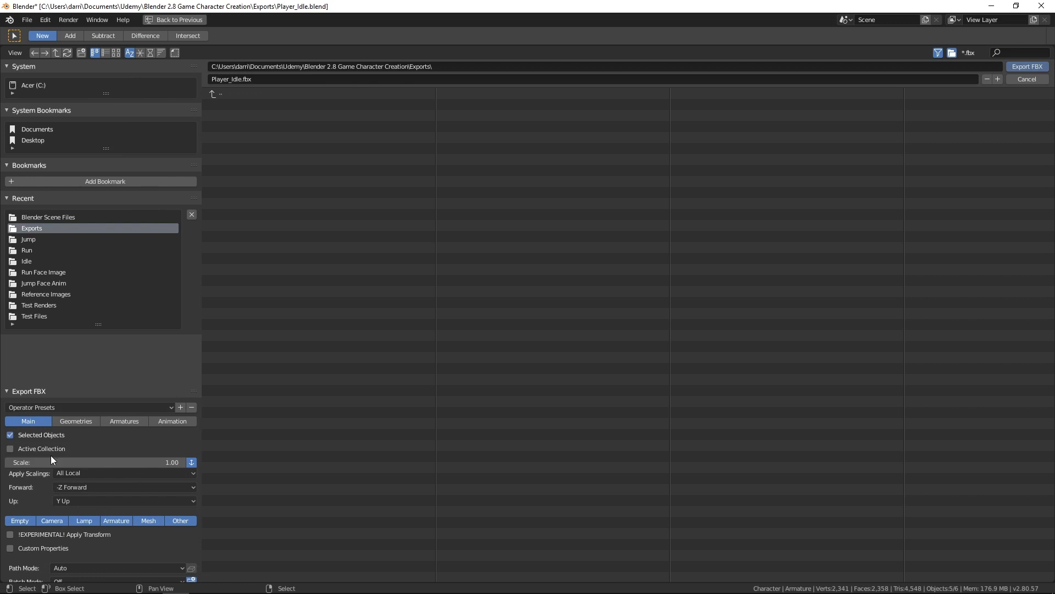
pyautogui.click(126, 421)
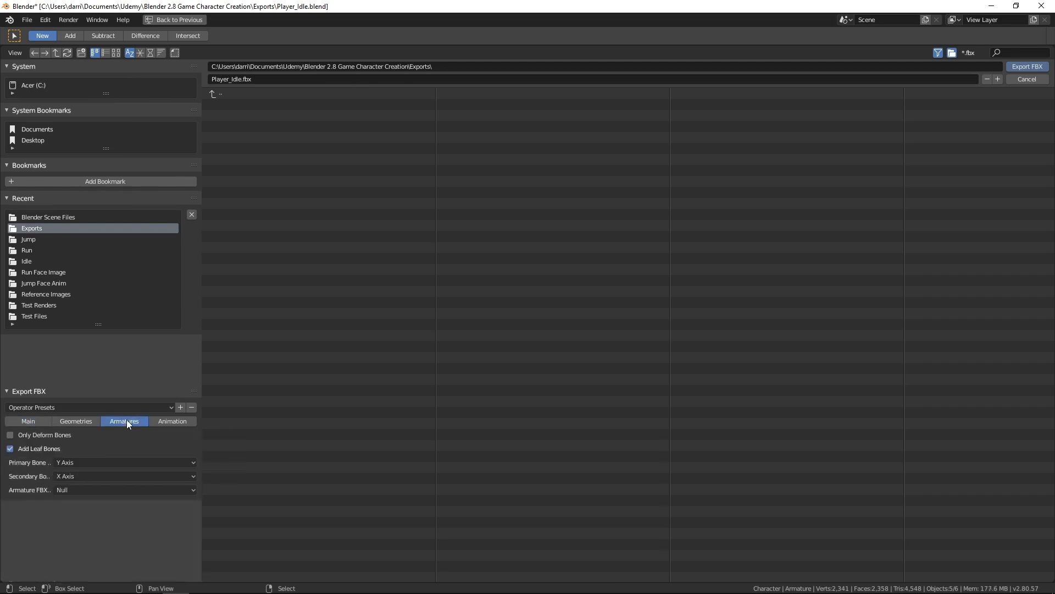
pyautogui.click(13, 434)
pyautogui.click(38, 421)
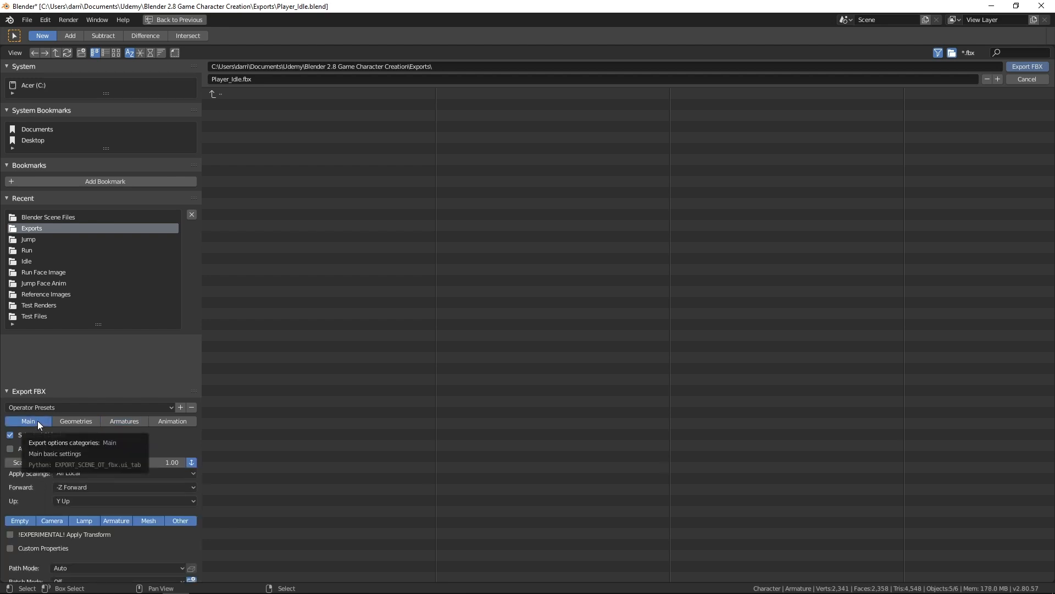
pyautogui.click(118, 520)
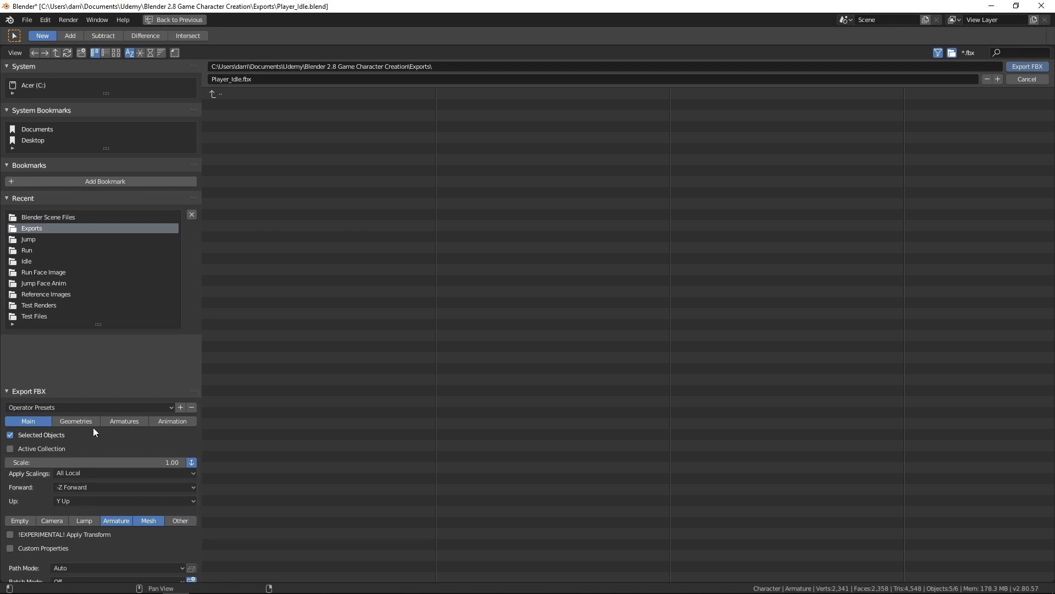
pyautogui.click(125, 422)
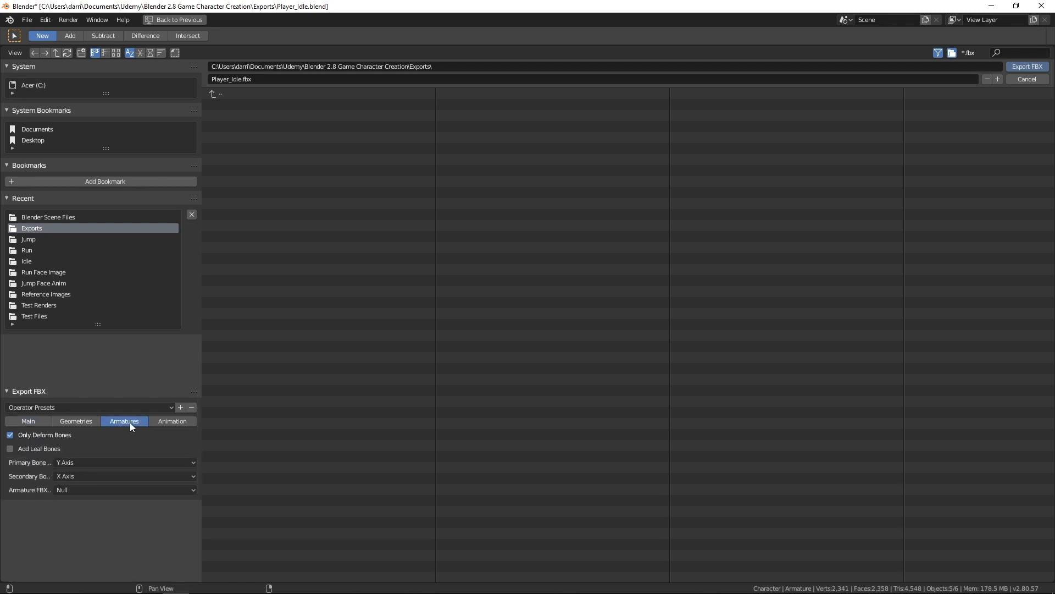
pyautogui.click(35, 421)
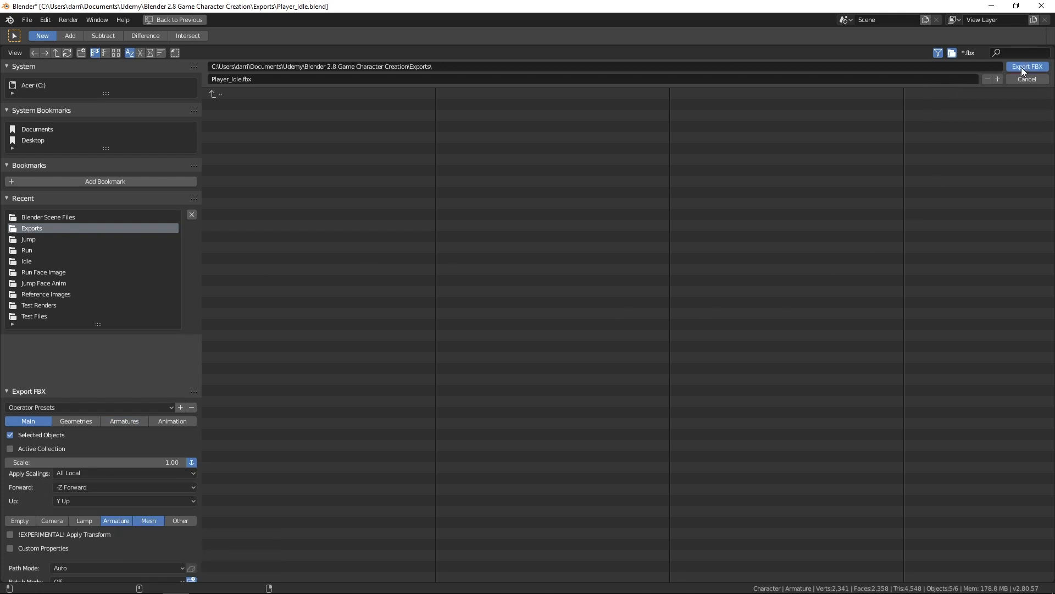
pyautogui.press('Return')
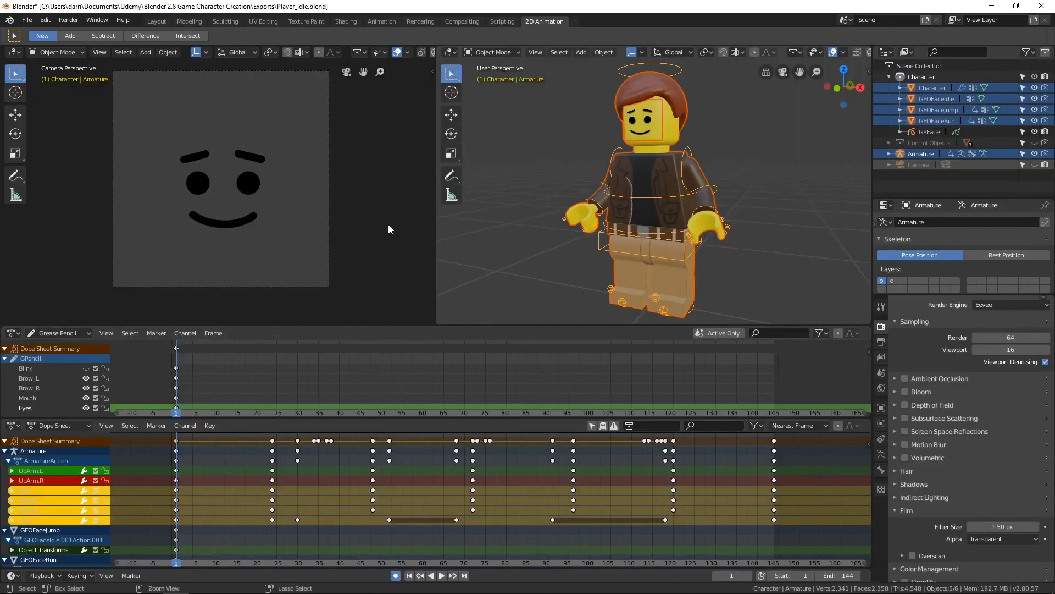
# Save Player_Idle.blend and open Player_Run.blend from the Exports folder
pyautogui.hotkey('ctrl', 's')
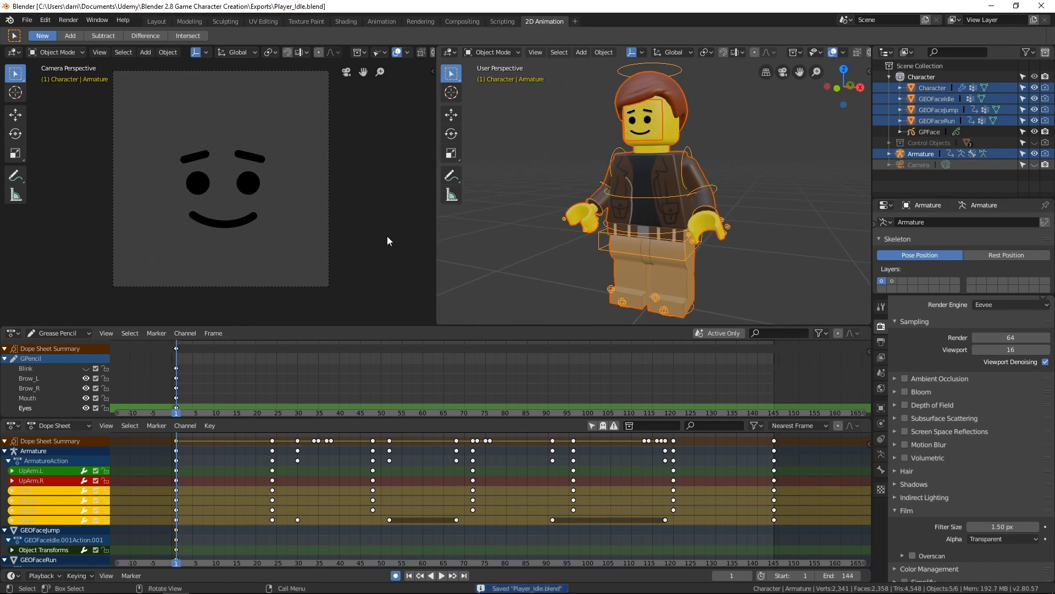
pyautogui.click(26, 20)
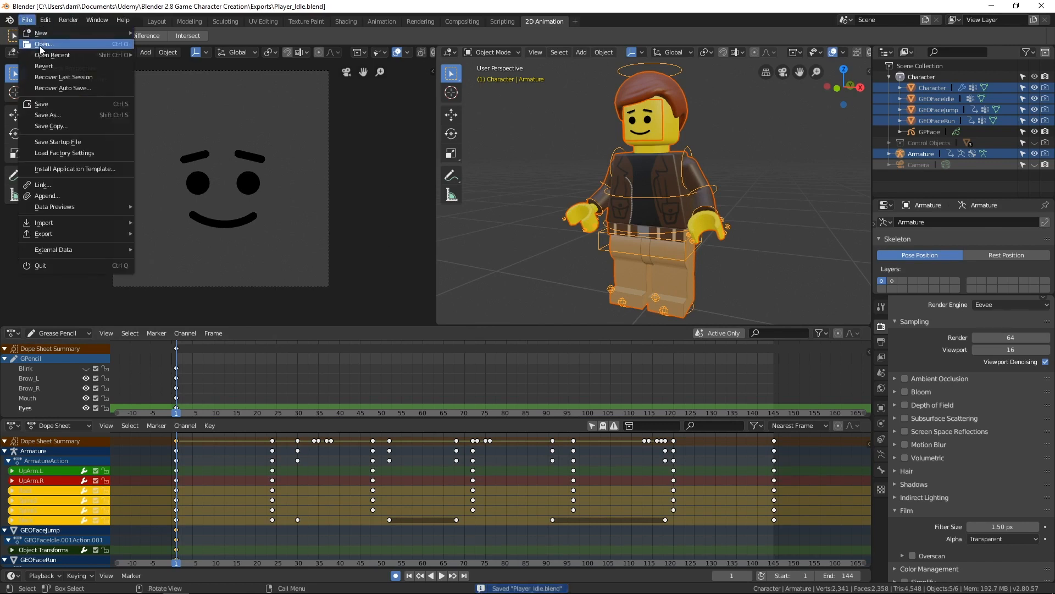
pyautogui.click(42, 45)
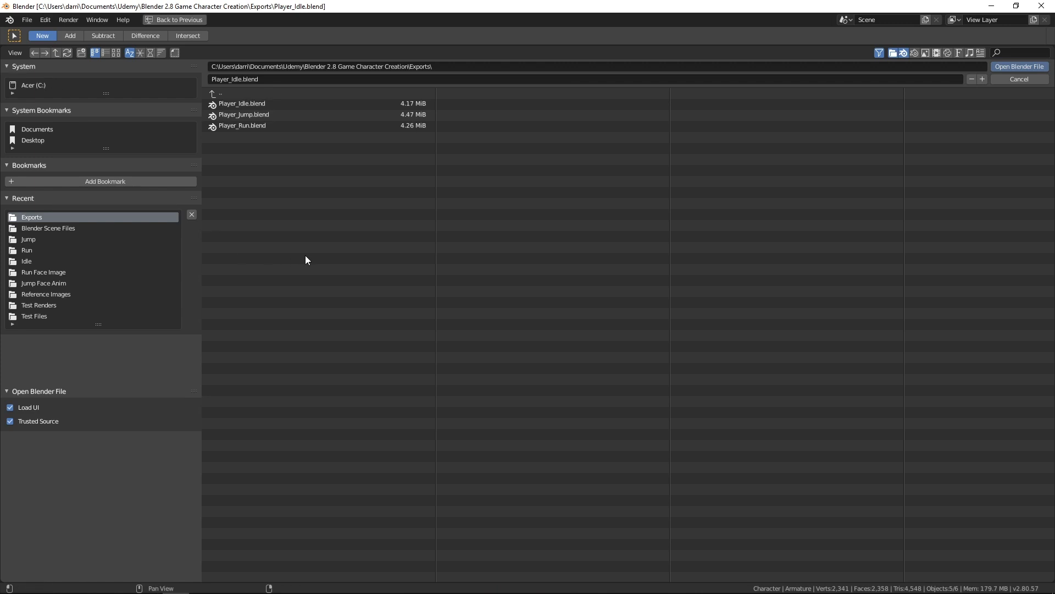
pyautogui.click(242, 125)
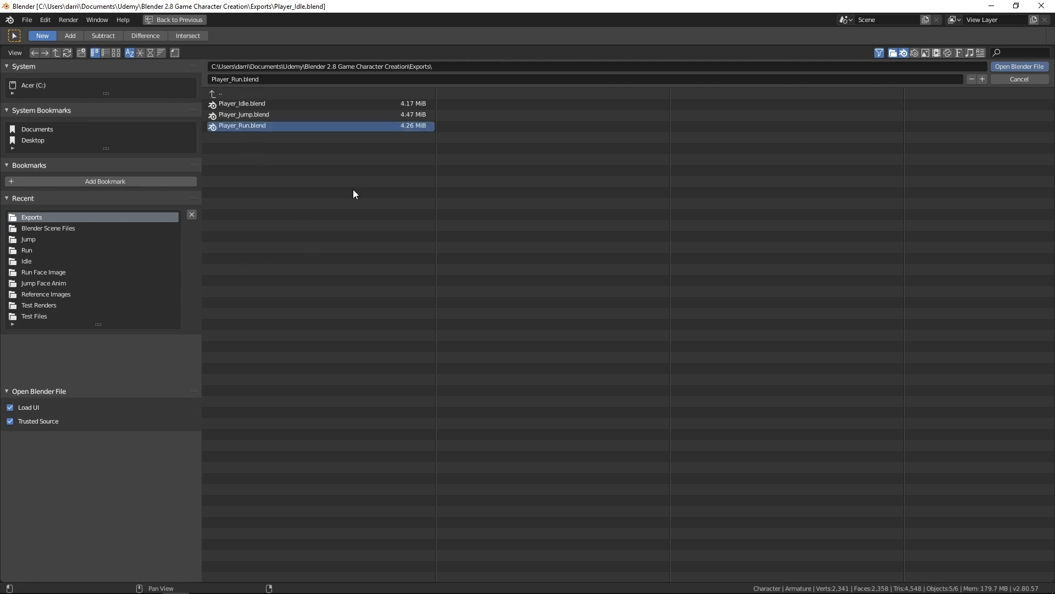
pyautogui.click(1014, 66)
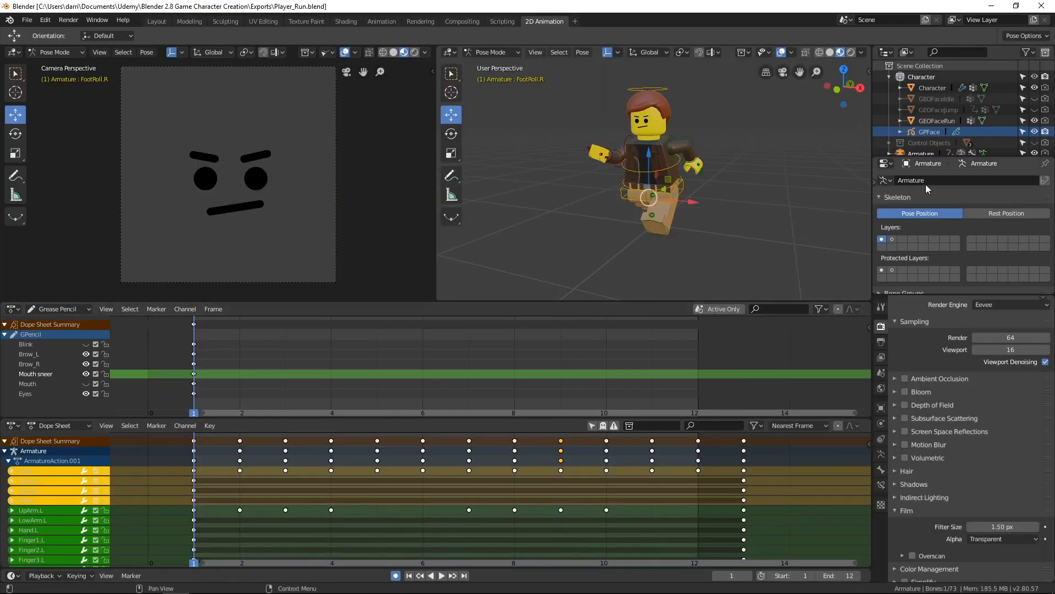
# Enlarge the outliner to list every object and unhide GEOFaceIdle and GEOFaceJump
pyautogui.moveTo(982, 160); pyautogui.dragTo(983, 189)
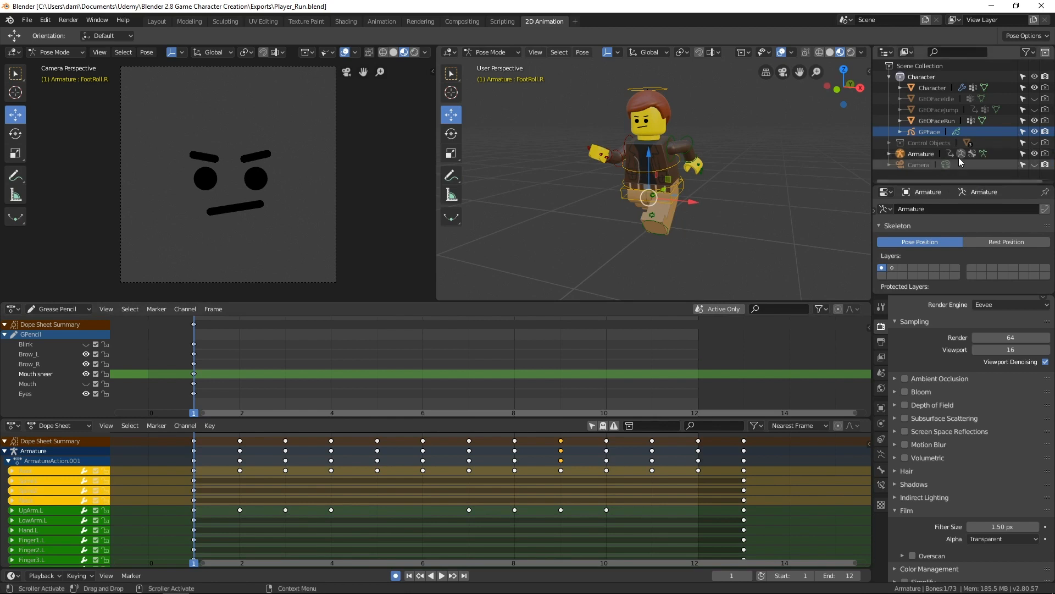
pyautogui.click(1034, 99)
pyautogui.click(1035, 110)
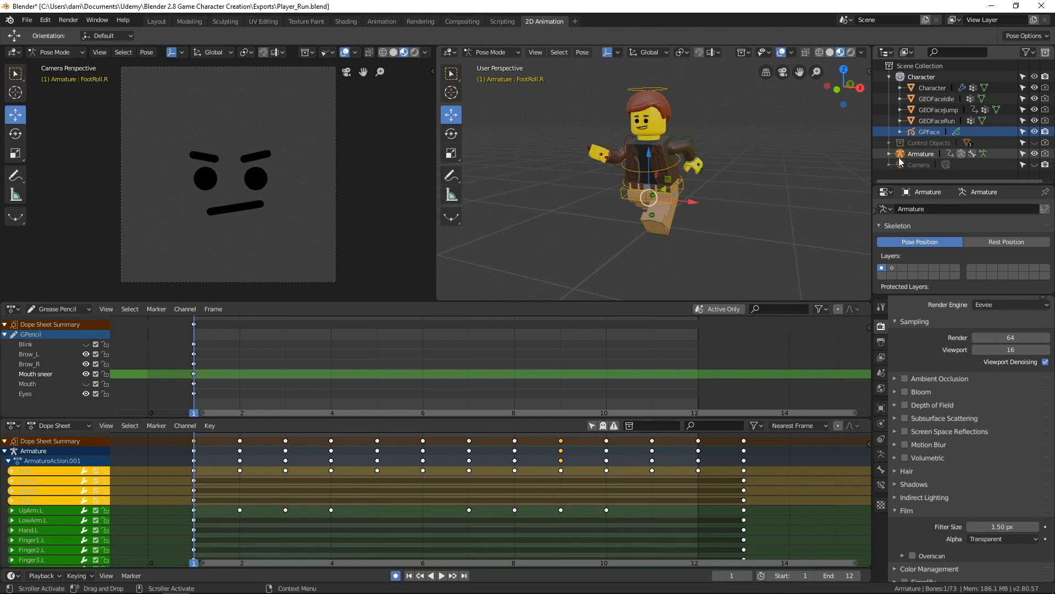
# Select Character, GEOFaceIdle, GEOFaceJump, GEOFaceRun and Armature together in the run file, leaving GPFace out
pyautogui.click(932, 88)
pyautogui.keyDown('ctrl'); pyautogui.click(932, 99); pyautogui.keyUp('ctrl')
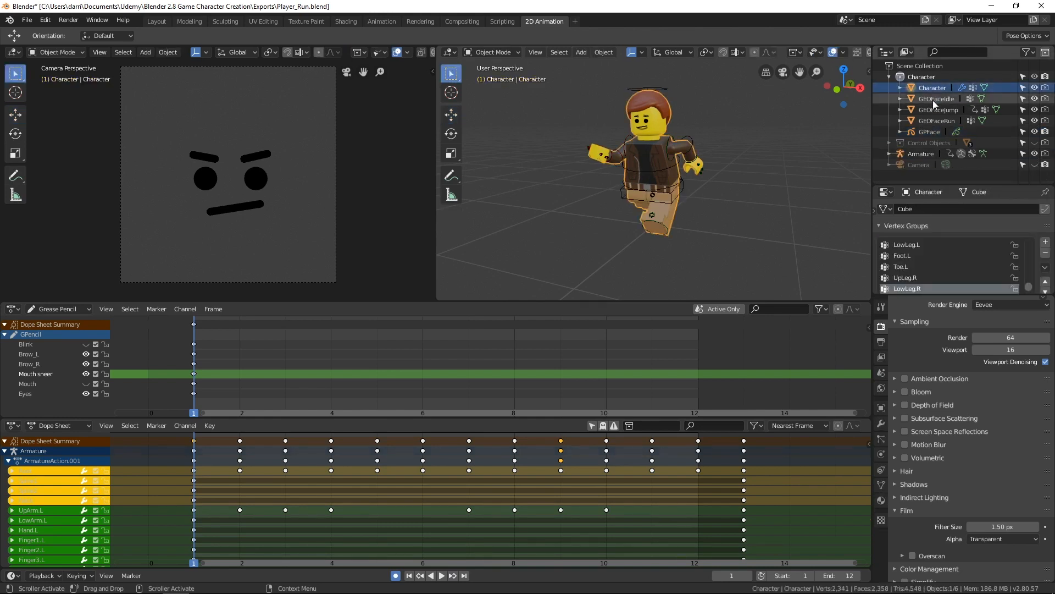
pyautogui.keyDown('ctrl'); pyautogui.click(931, 110); pyautogui.keyUp('ctrl')
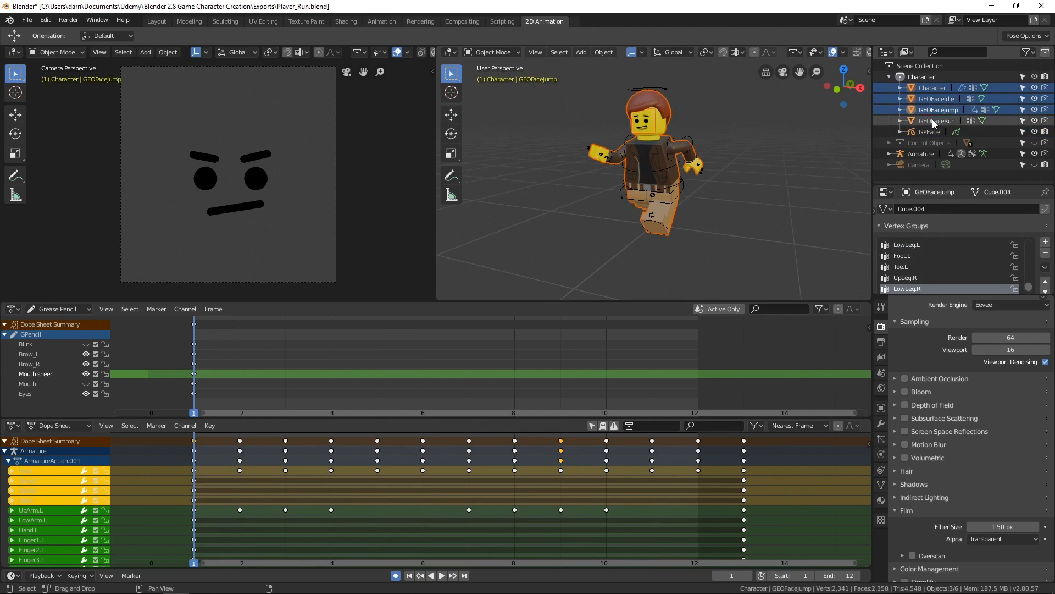
pyautogui.keyDown('ctrl'); pyautogui.click(933, 120); pyautogui.keyUp('ctrl')
pyautogui.keyDown('ctrl'); pyautogui.click(923, 154); pyautogui.keyUp('ctrl')
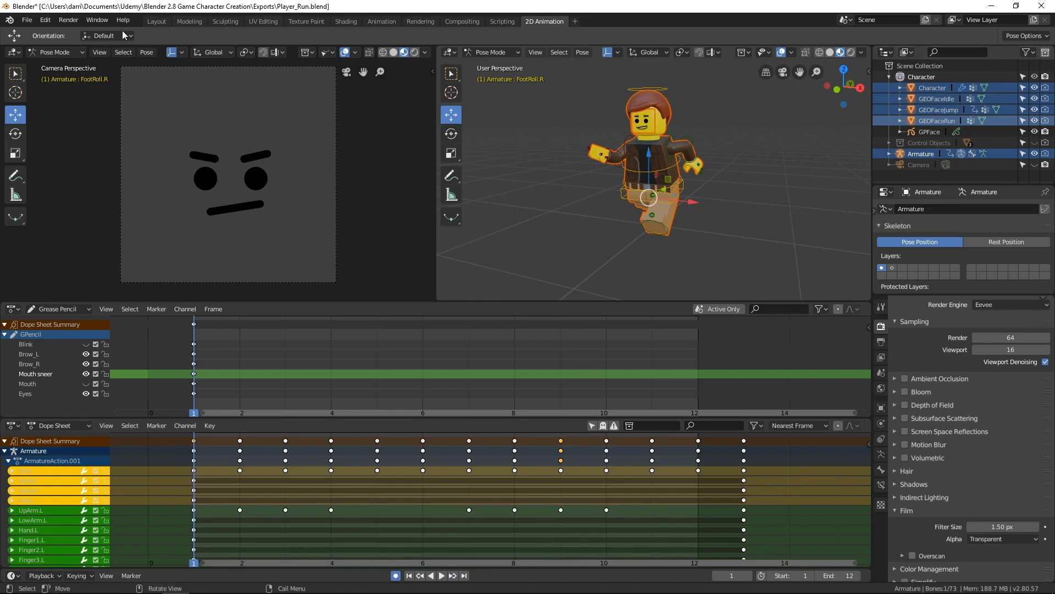
# Export Player_Run.fbx to Exports with Selected Objects, only Armature and Mesh types, Only Deform Bones enabled and Add Leaf Bones disabled
pyautogui.click(31, 22)
pyautogui.moveTo(49, 233)
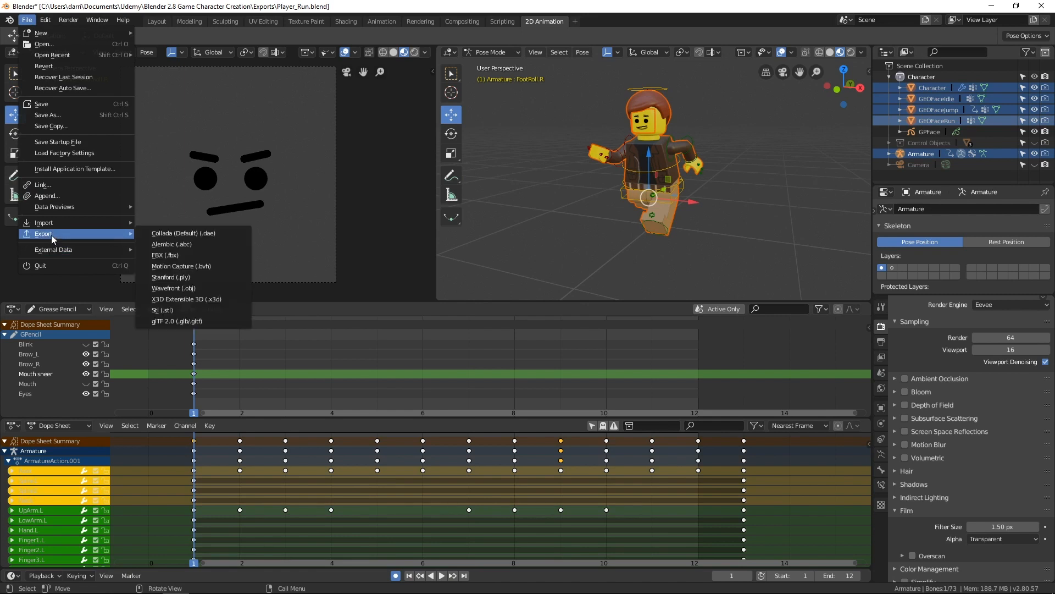
pyautogui.click(180, 256)
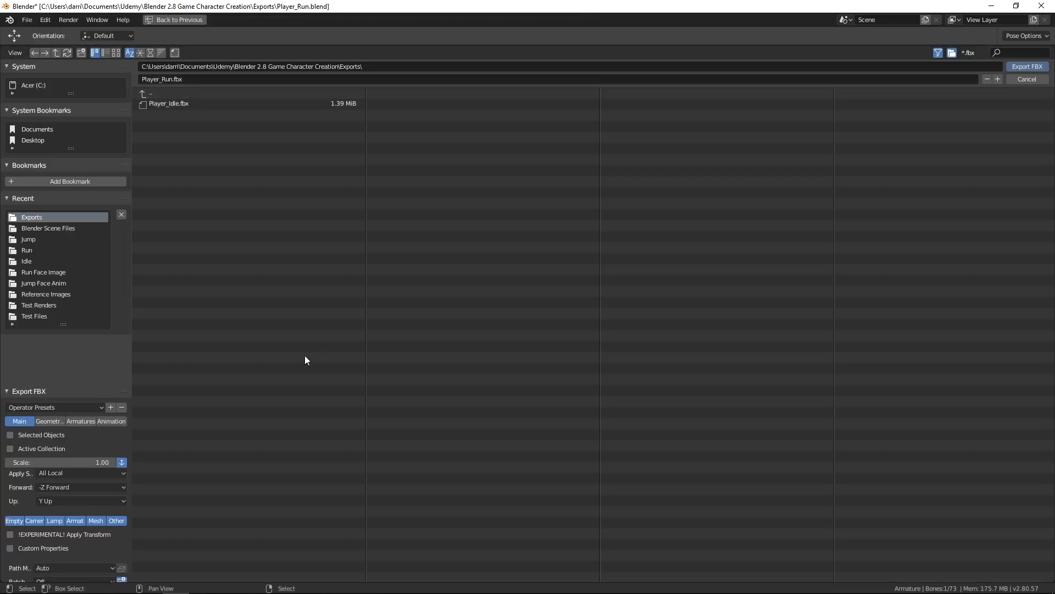
pyautogui.moveTo(130, 359); pyautogui.dragTo(197, 359)
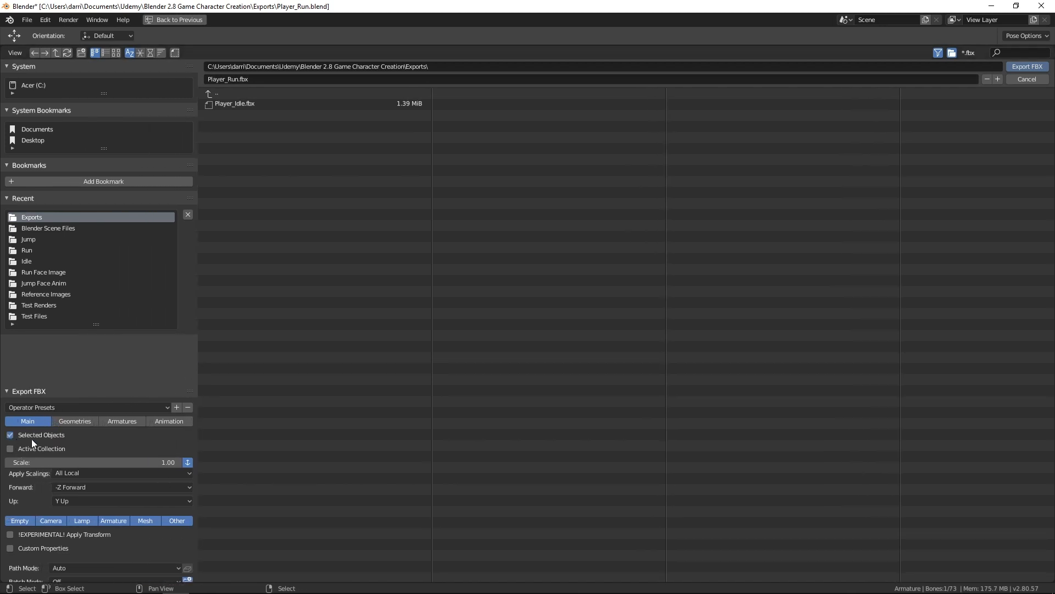
pyautogui.click(113, 422)
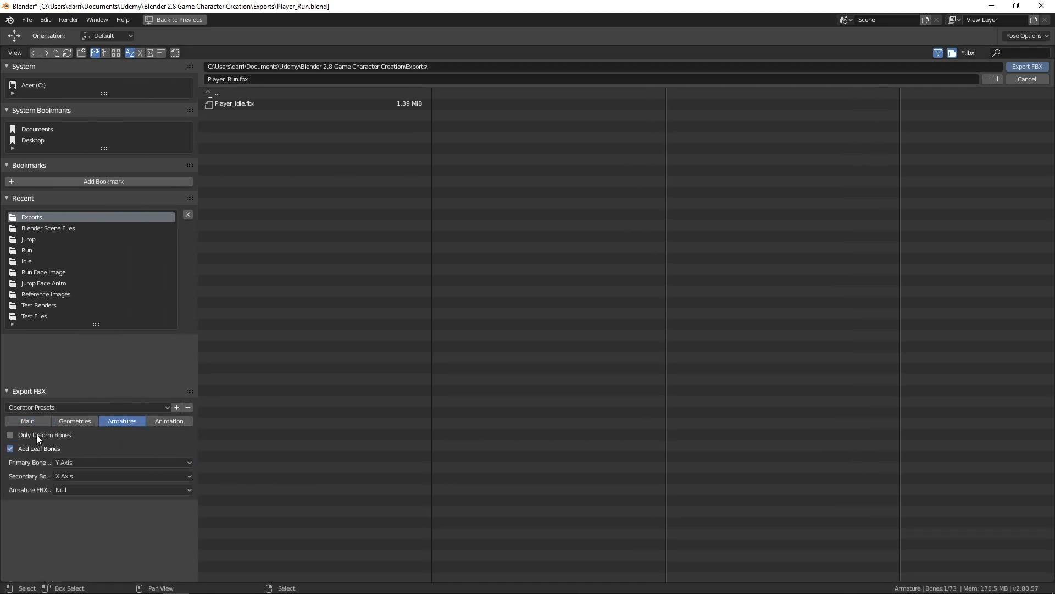
pyautogui.click(36, 434)
pyautogui.click(9, 449)
pyautogui.click(31, 419)
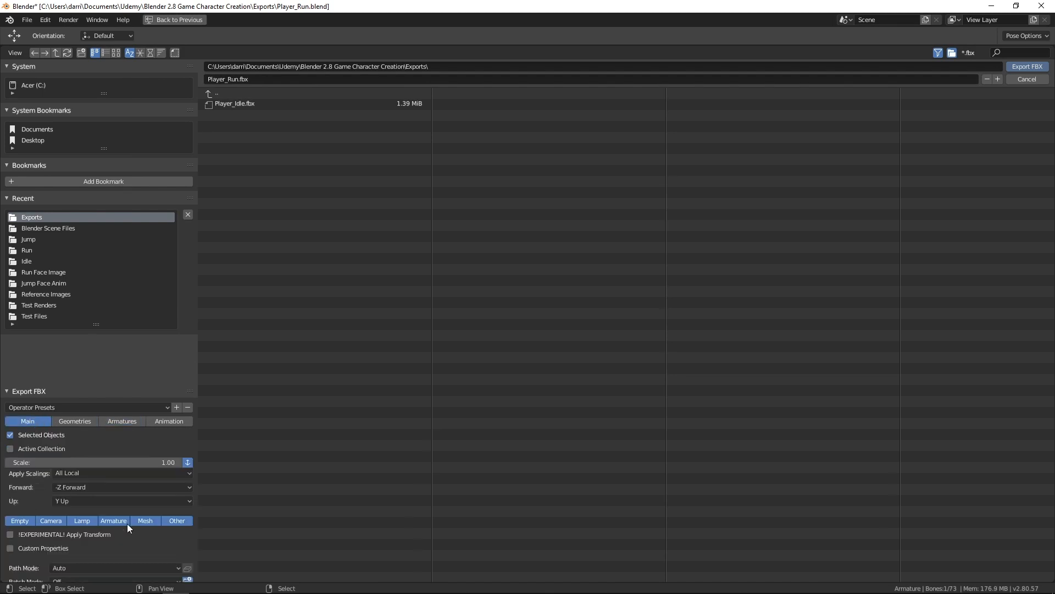
pyautogui.click(114, 522)
pyautogui.keyDown('shift'); pyautogui.click(145, 521); pyautogui.keyUp('shift')
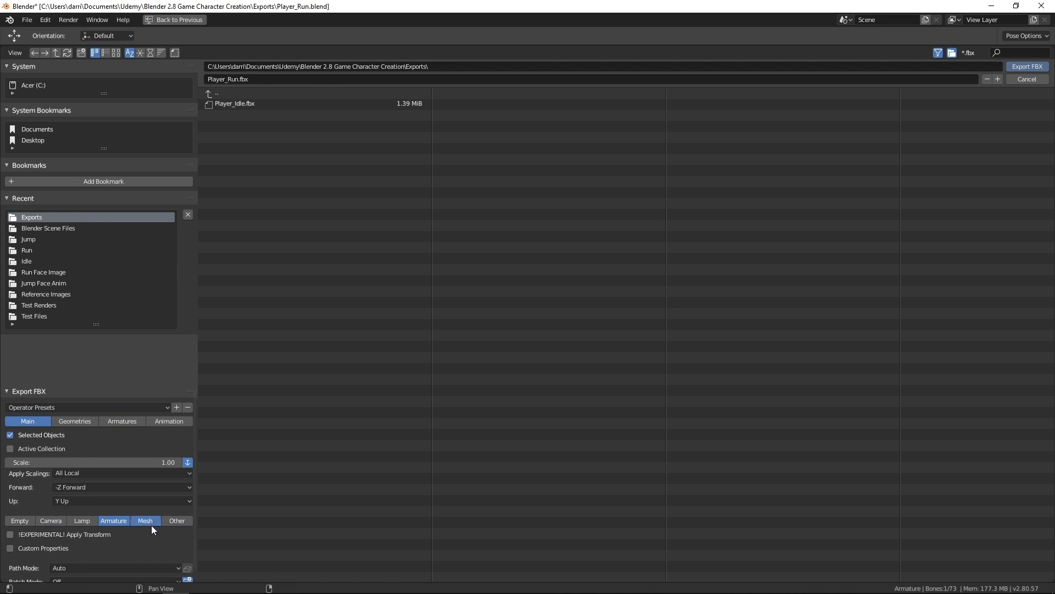
pyautogui.click(1022, 66)
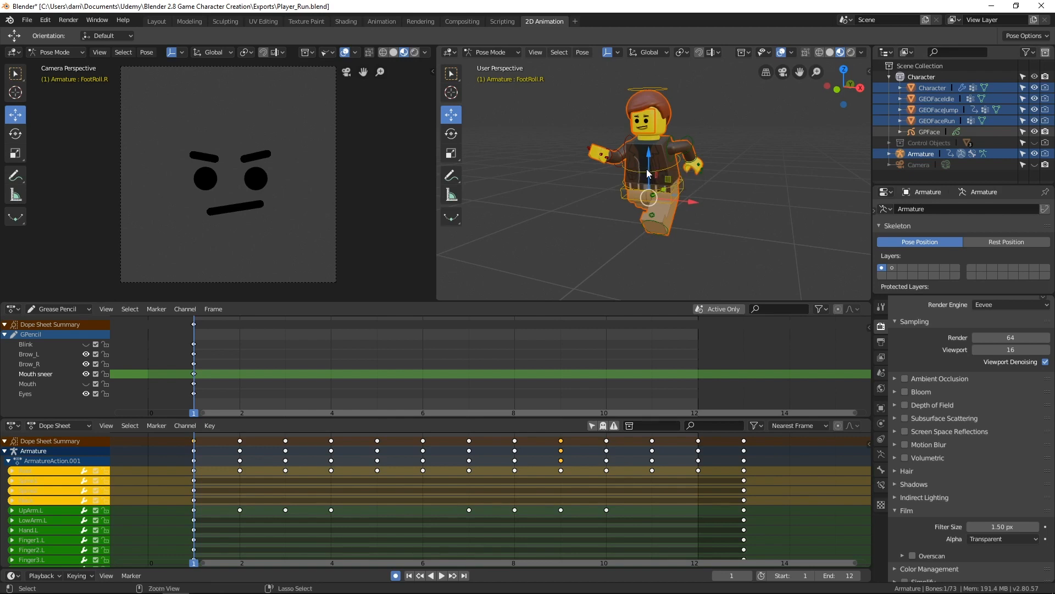
# Save Player_Run.blend and open Player_Jump.blend from the Exports folder
pyautogui.hotkey('ctrl', 's')
pyautogui.click(27, 20)
pyautogui.click(41, 46)
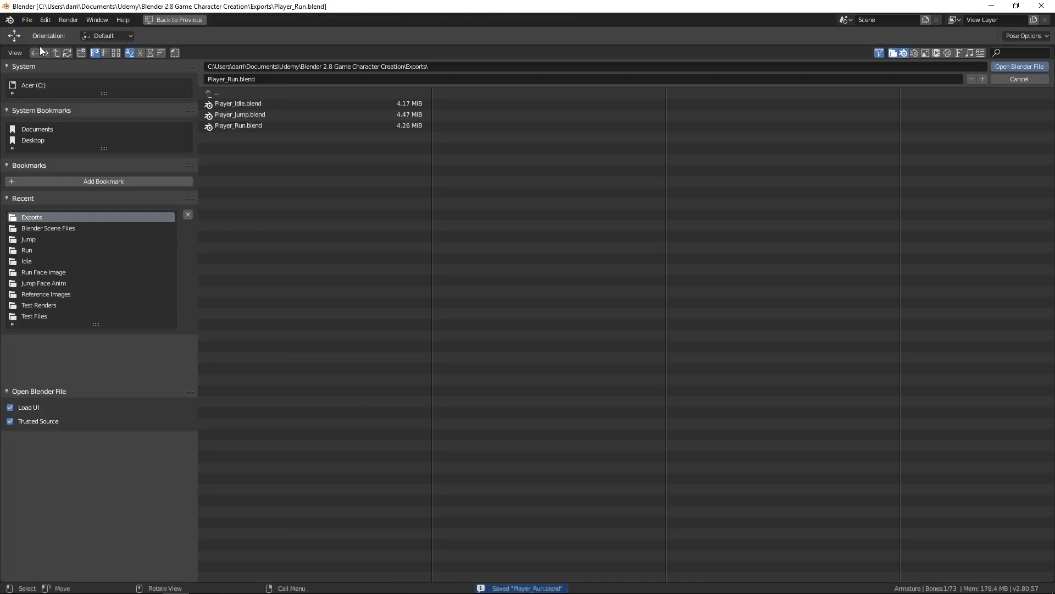
pyautogui.click(251, 114)
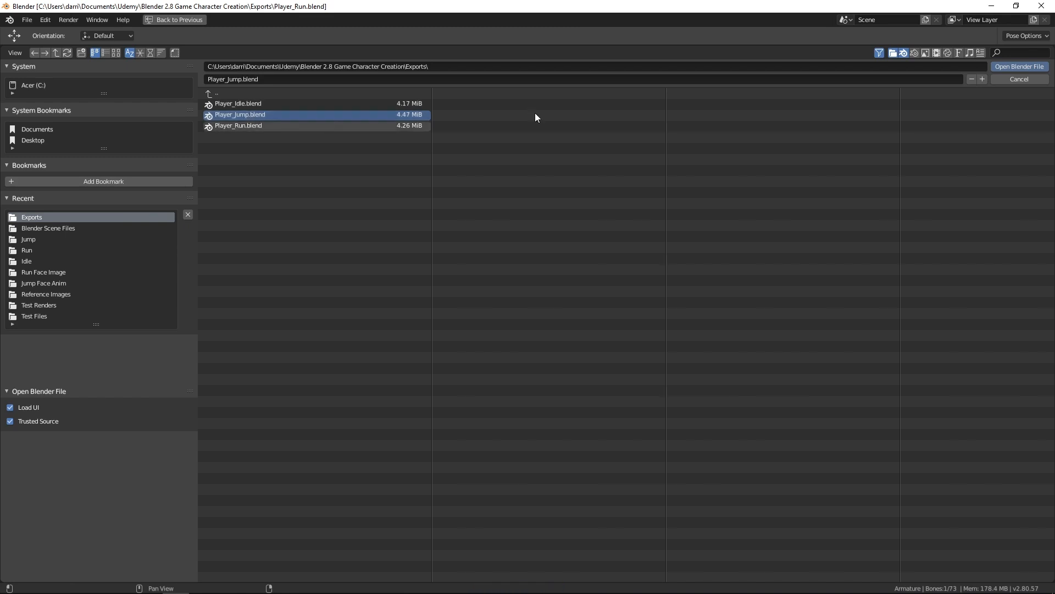
pyautogui.click(1018, 67)
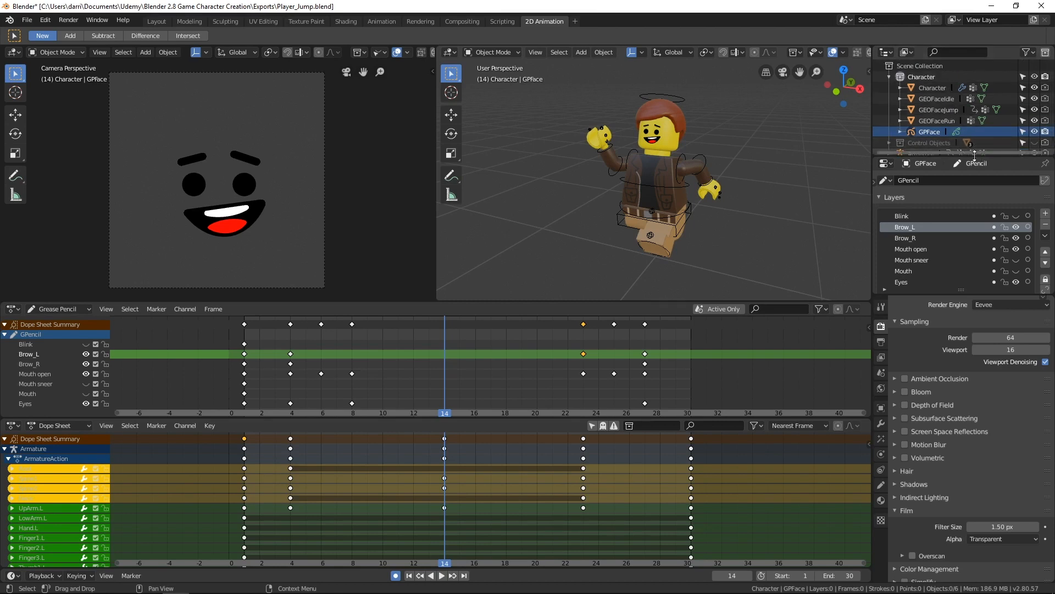
# Enlarge the outliner and select Character, GEOFaceIdle, GEOFaceJump, GEOFaceRun and Armature together, leaving GPFace out
pyautogui.moveTo(978, 157); pyautogui.dragTo(978, 205)
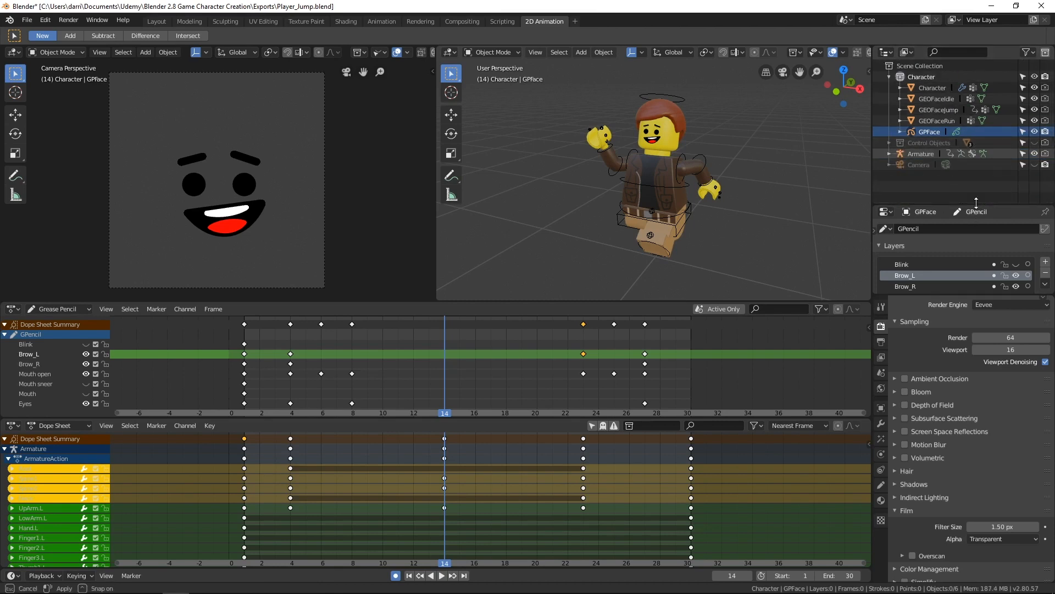
pyautogui.click(942, 88)
pyautogui.keyDown('ctrl'); pyautogui.click(950, 99); pyautogui.keyUp('ctrl')
pyautogui.keyDown('ctrl'); pyautogui.click(948, 110); pyautogui.keyUp('ctrl')
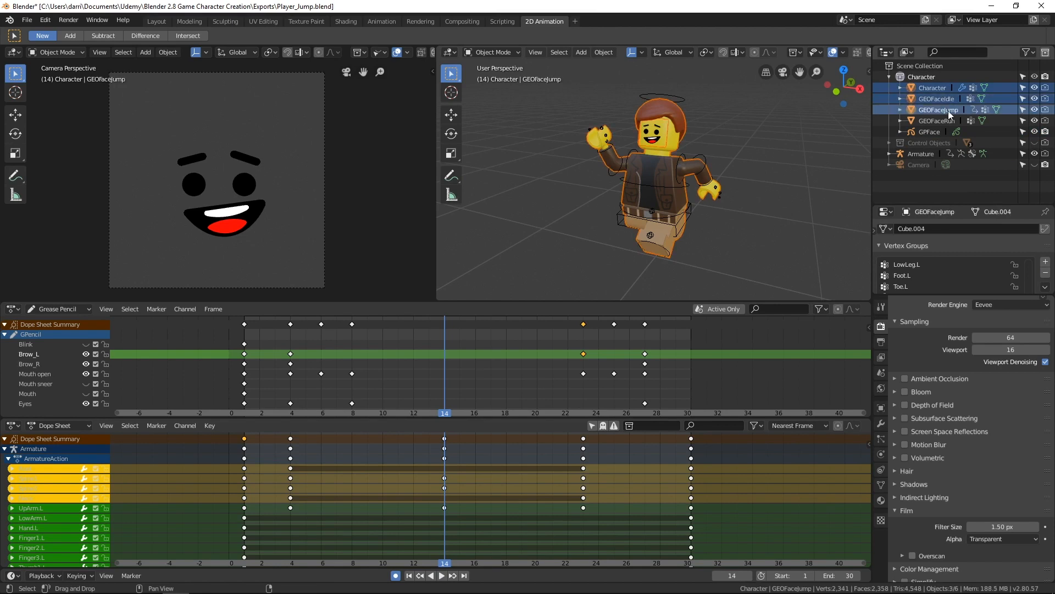
pyautogui.keyDown('ctrl'); pyautogui.click(948, 121); pyautogui.keyUp('ctrl')
pyautogui.keyDown('ctrl'); pyautogui.click(923, 154); pyautogui.keyUp('ctrl')
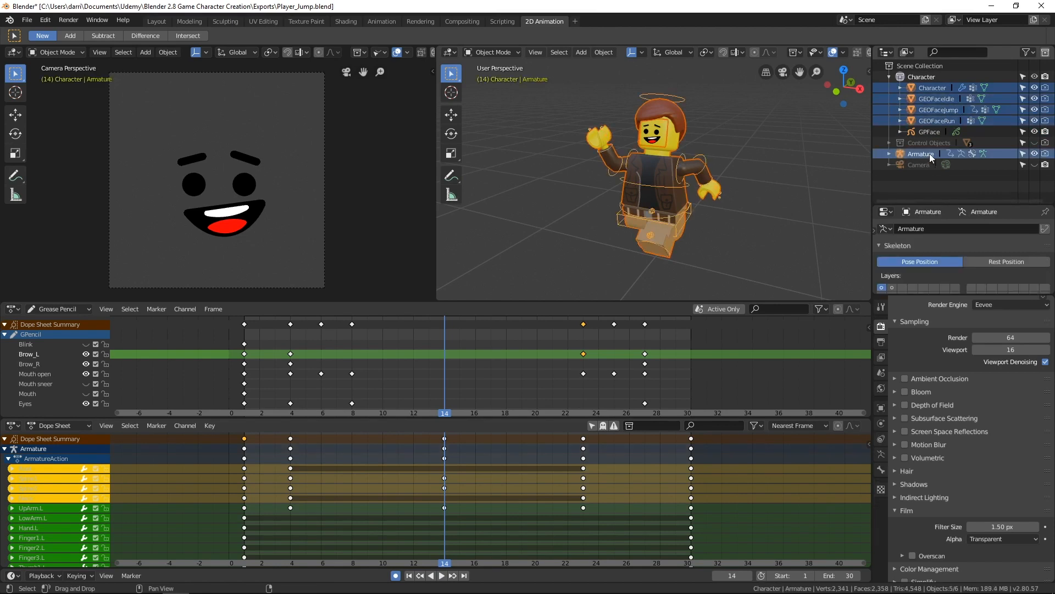
# Export Player_Jump.fbx to Exports with Selected Objects, only Armature and Mesh types, Only Deform Bones enabled and Add Leaf Bones disabled
pyautogui.click(25, 21)
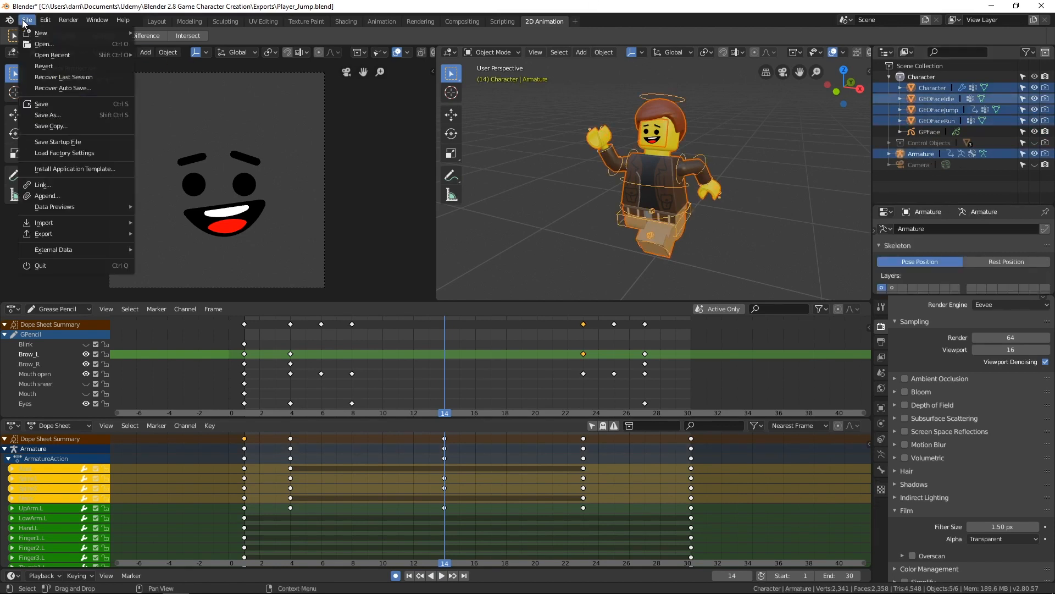
pyautogui.moveTo(43, 236)
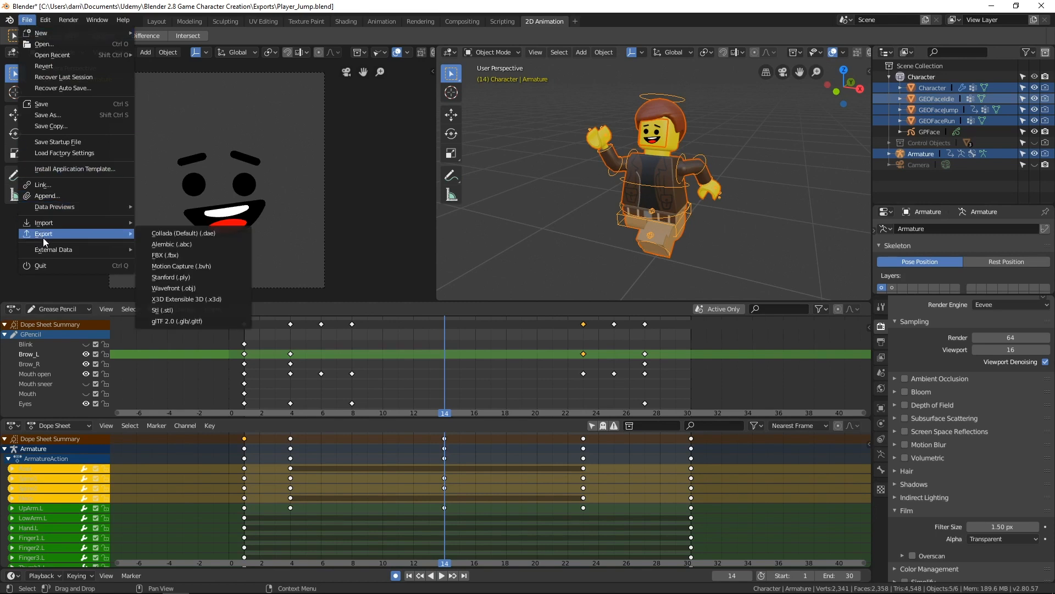
pyautogui.click(173, 256)
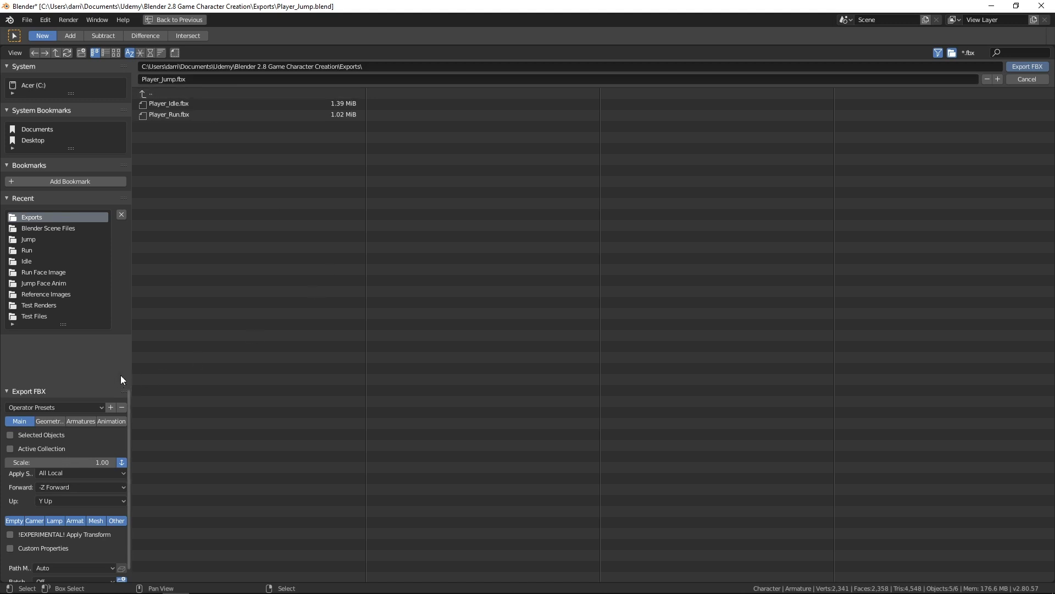
pyautogui.moveTo(132, 362); pyautogui.dragTo(209, 361)
pyautogui.click(10, 435)
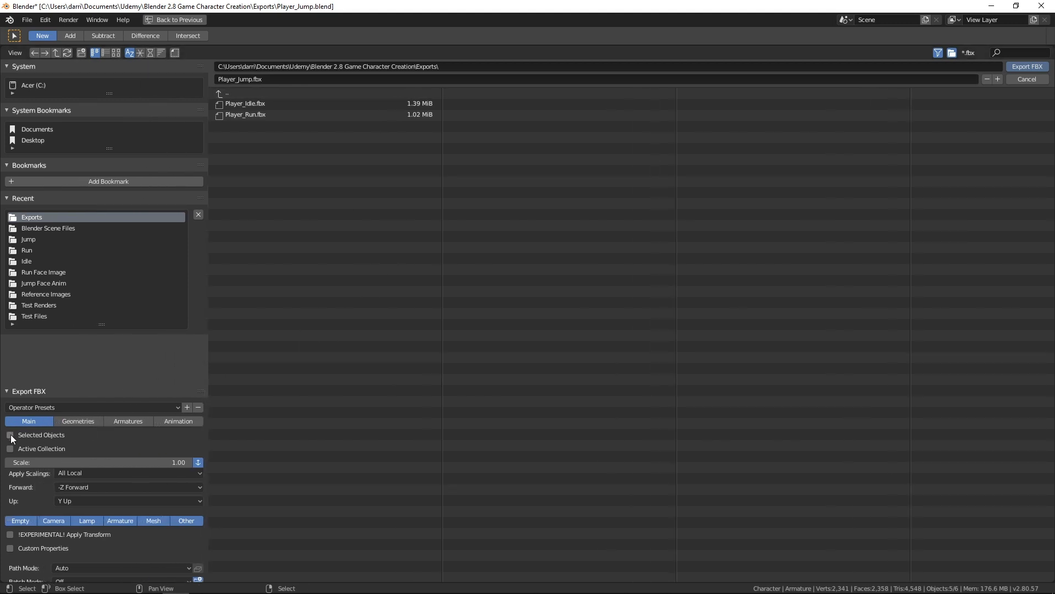
pyautogui.click(132, 423)
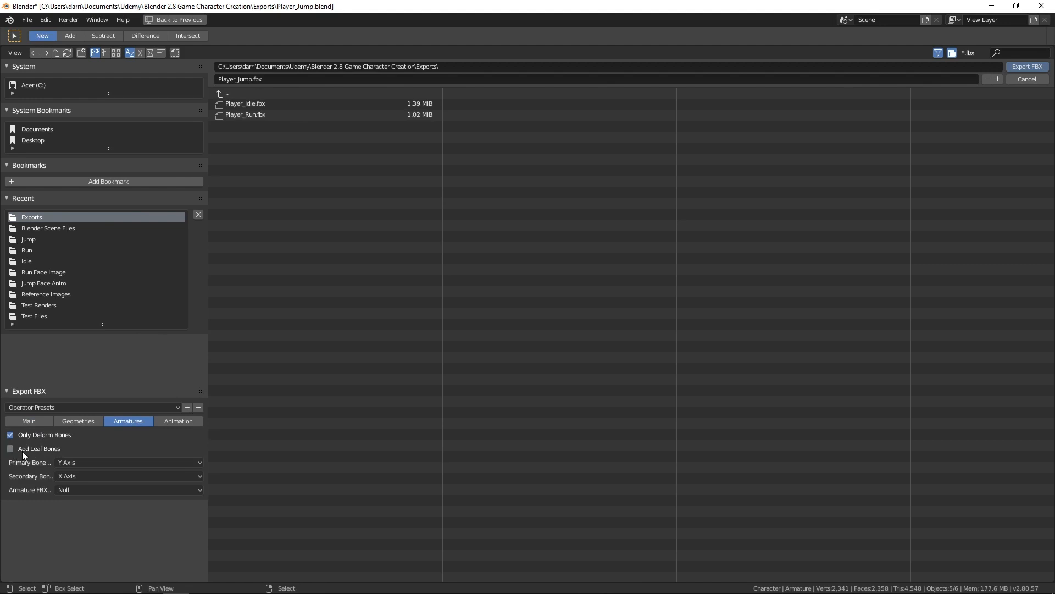
pyautogui.click(26, 424)
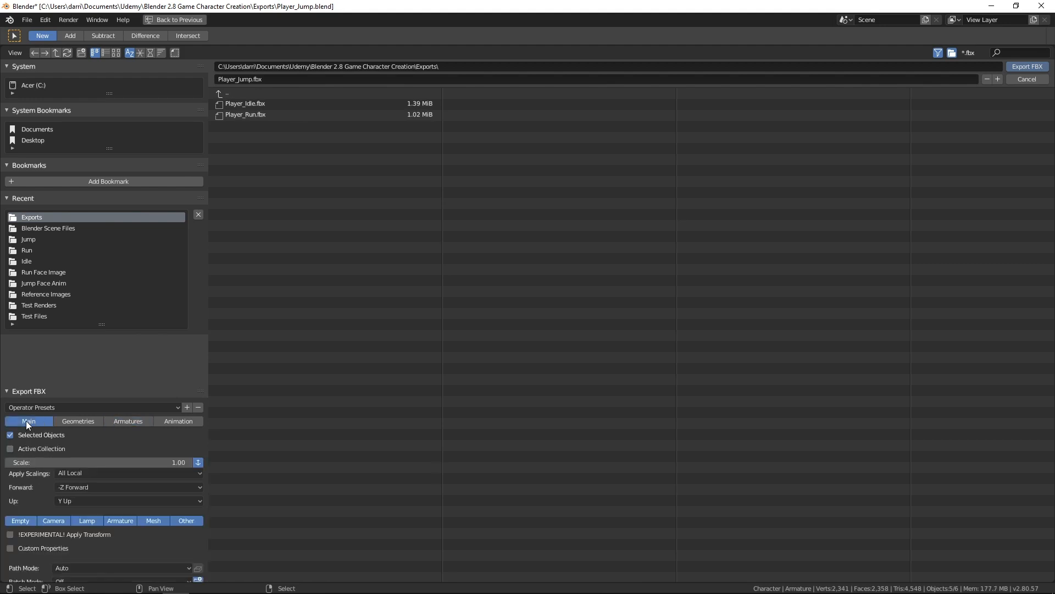
pyautogui.click(122, 521)
pyautogui.keyDown('shift'); pyautogui.click(153, 521); pyautogui.keyUp('shift')
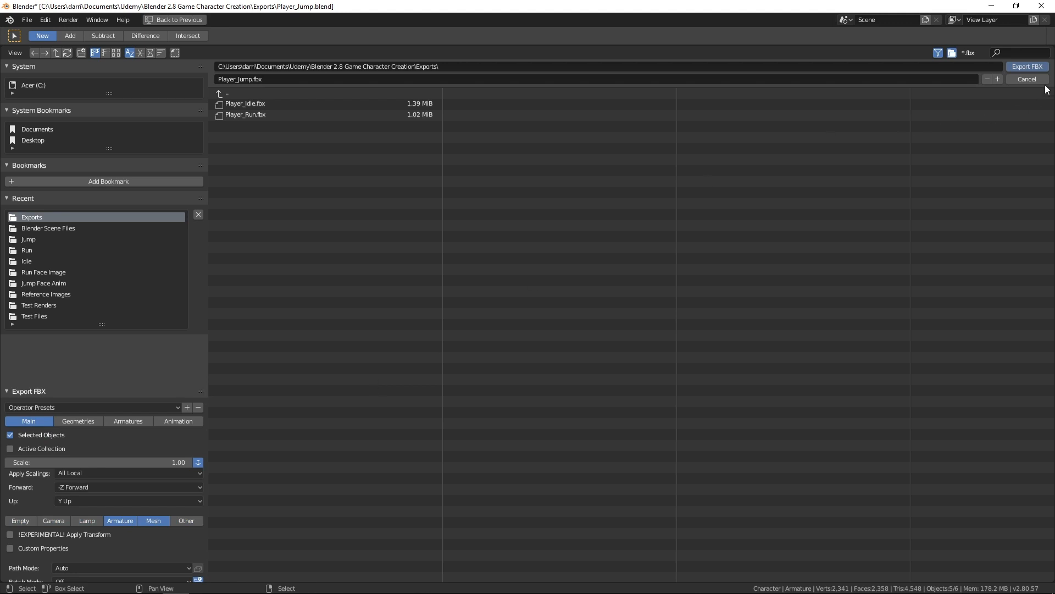
pyautogui.click(1024, 66)
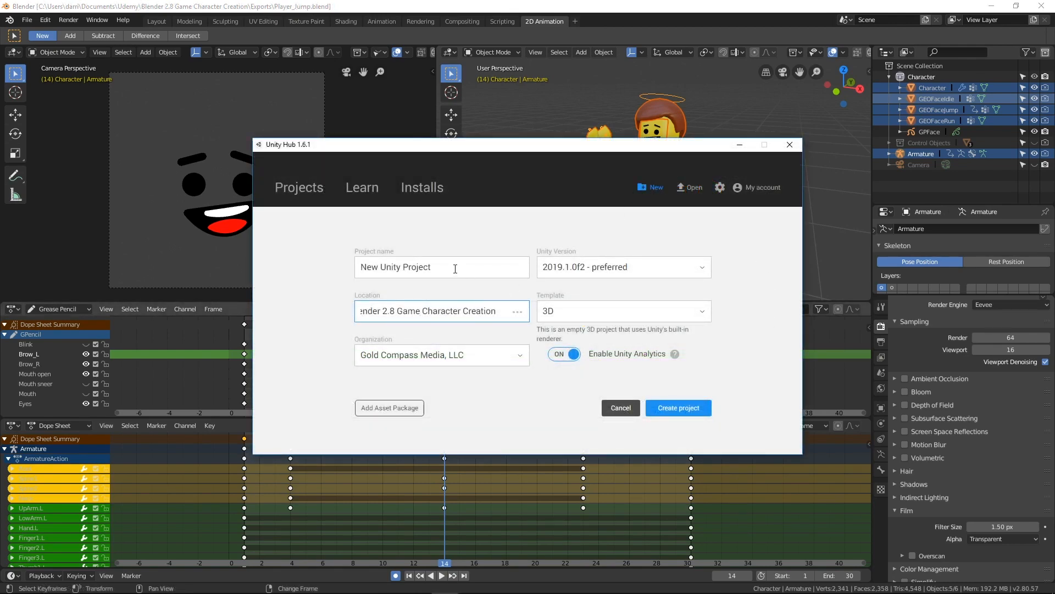
# In Unity Hub, create a 3D project named Lego Character-Unity in the Blender 2.8 Game Character Creation folder
pyautogui.click(455, 267)
pyautogui.moveTo(455, 267); pyautogui.dragTo(220, 246)
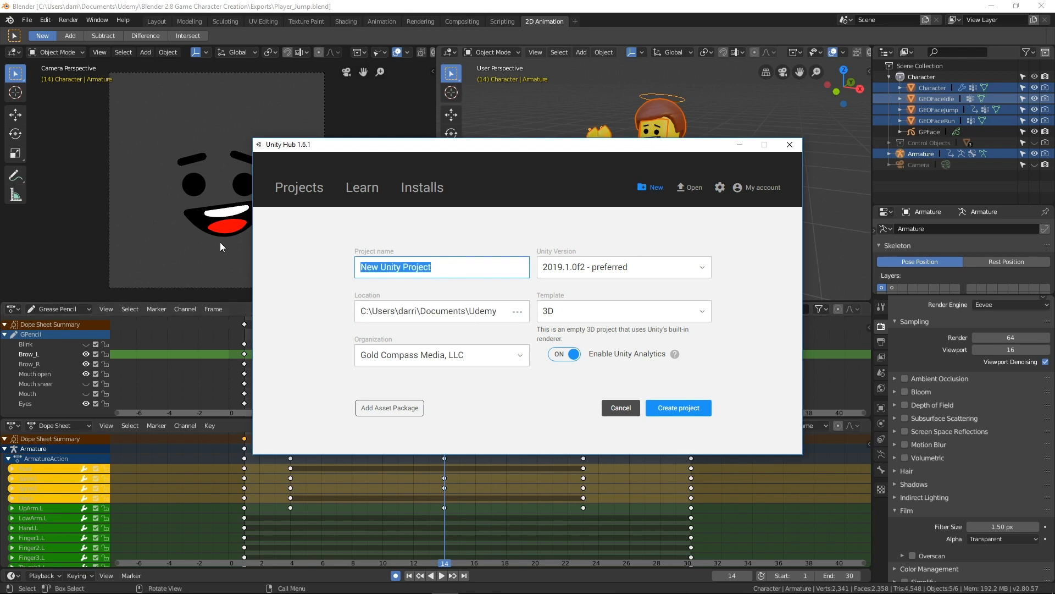
pyautogui.write('Le')
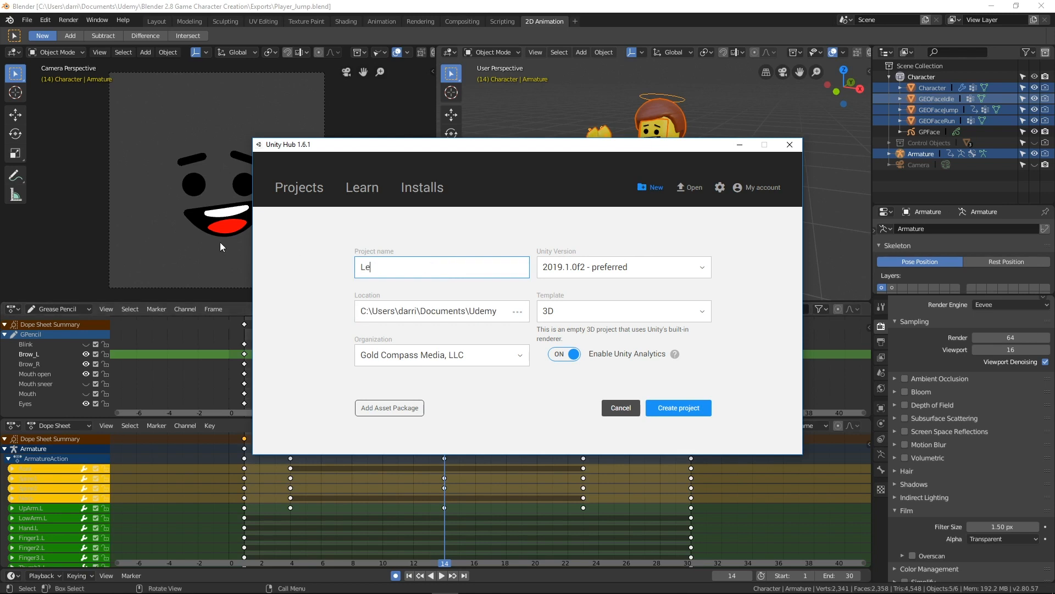
pyautogui.write('go Character-Unity')
pyautogui.tripleClick(414, 310)
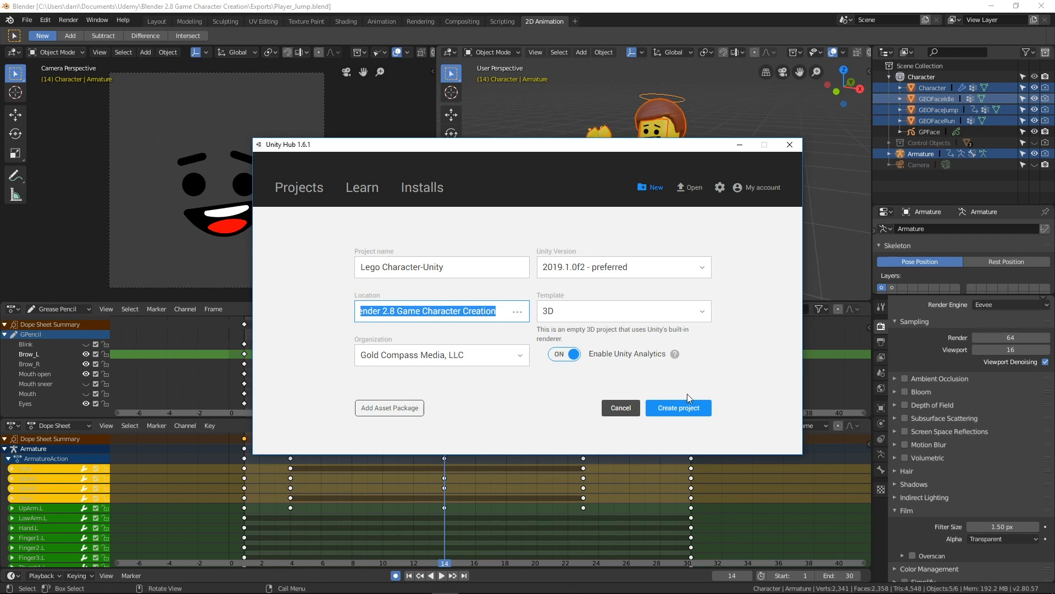
pyautogui.click(679, 415)
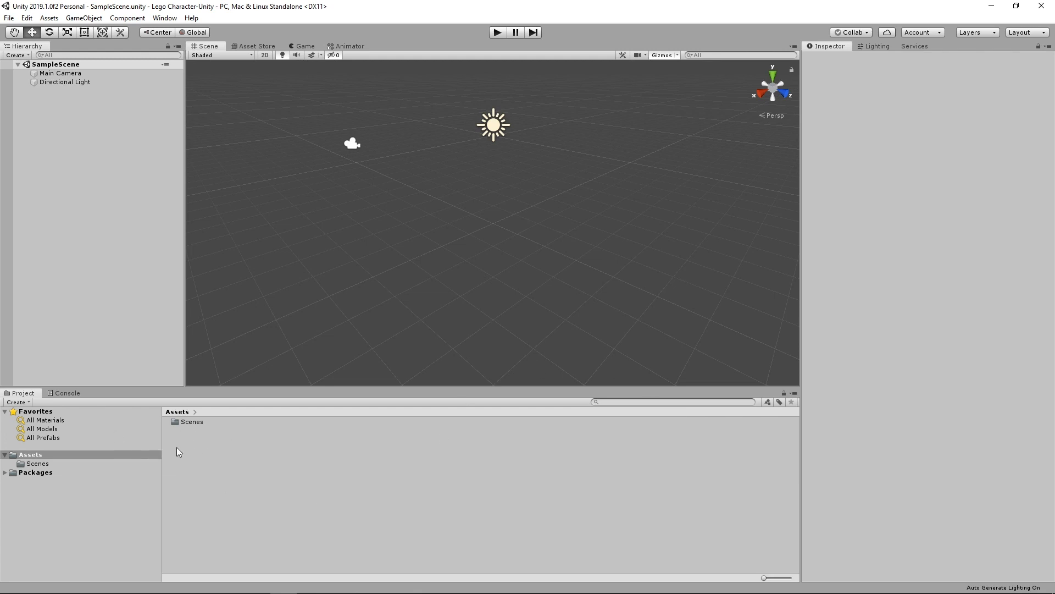
# Import Player_Idle.fbx, Player_Jump.fbx and Player_Run.fbx from the Exports folder into the Unity project's Assets
pyautogui.rightClick(416, 453)
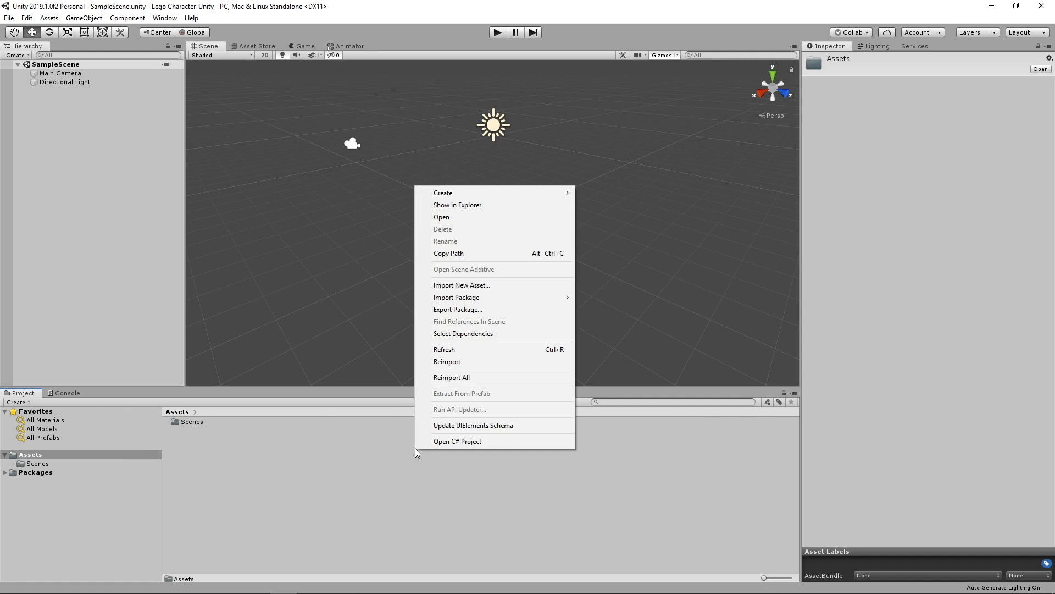
pyautogui.click(469, 287)
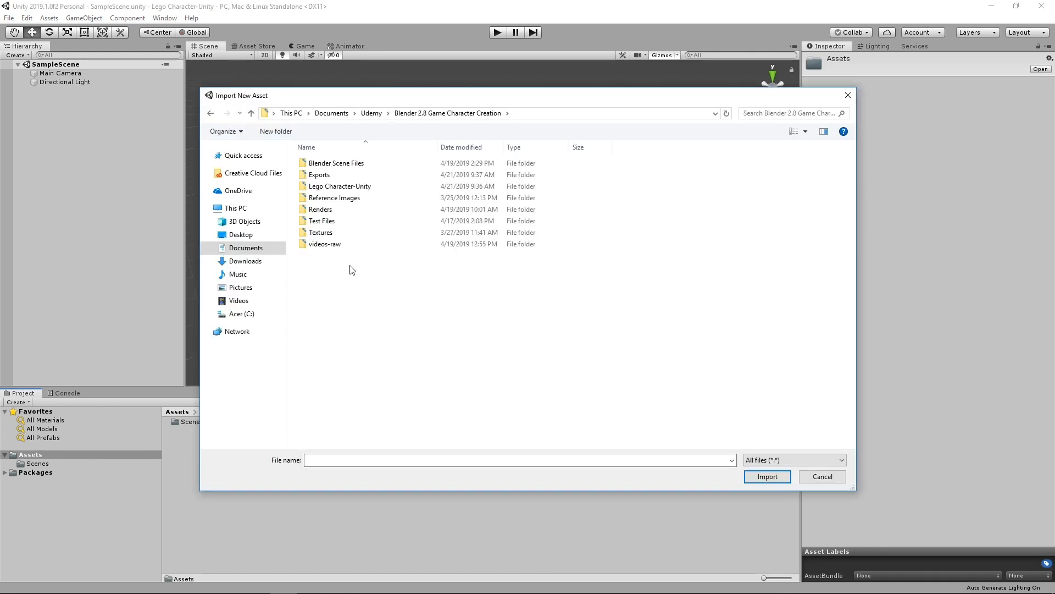
pyautogui.doubleClick(316, 175)
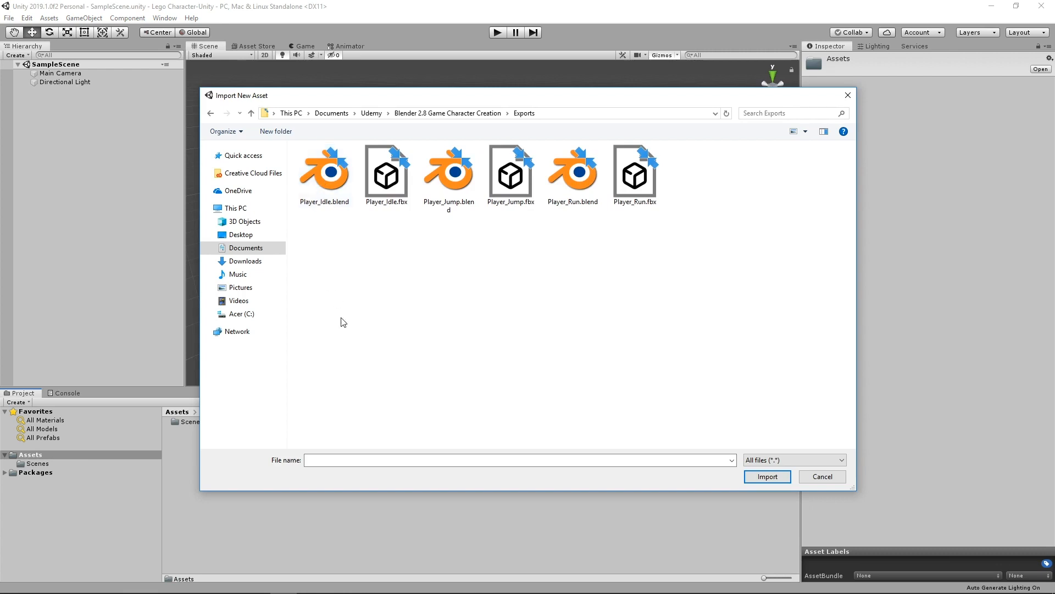
pyautogui.click(383, 192)
pyautogui.keyDown('ctrl'); pyautogui.click(508, 191); pyautogui.keyUp('ctrl')
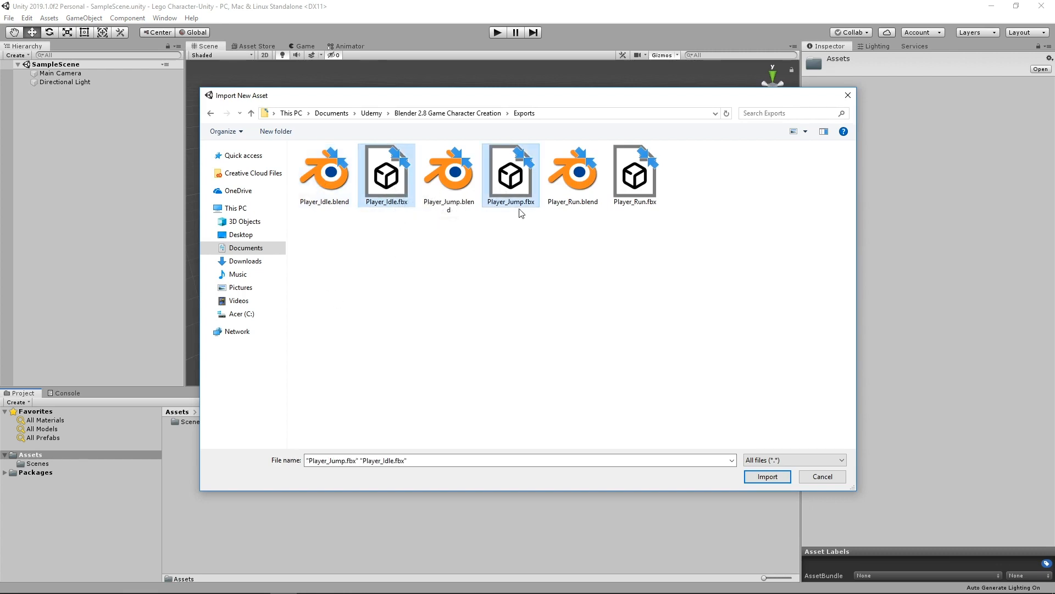
pyautogui.keyDown('ctrl'); pyautogui.click(647, 188); pyautogui.keyUp('ctrl')
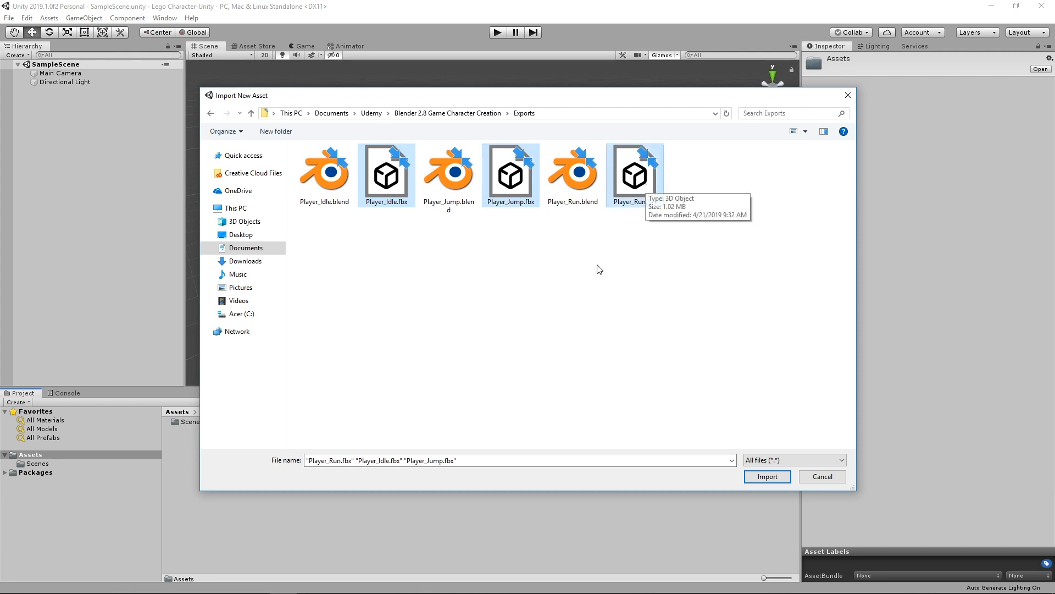
pyautogui.click(768, 476)
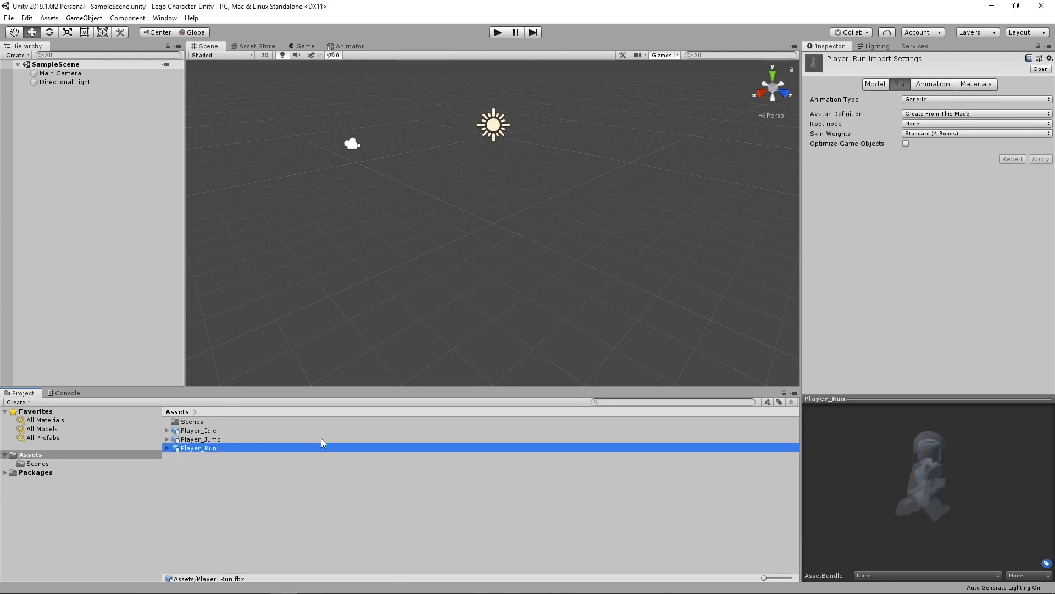
# Import Character Base Color.png and Hair Normal.png from the Textures folder into Assets
pyautogui.rightClick(365, 494)
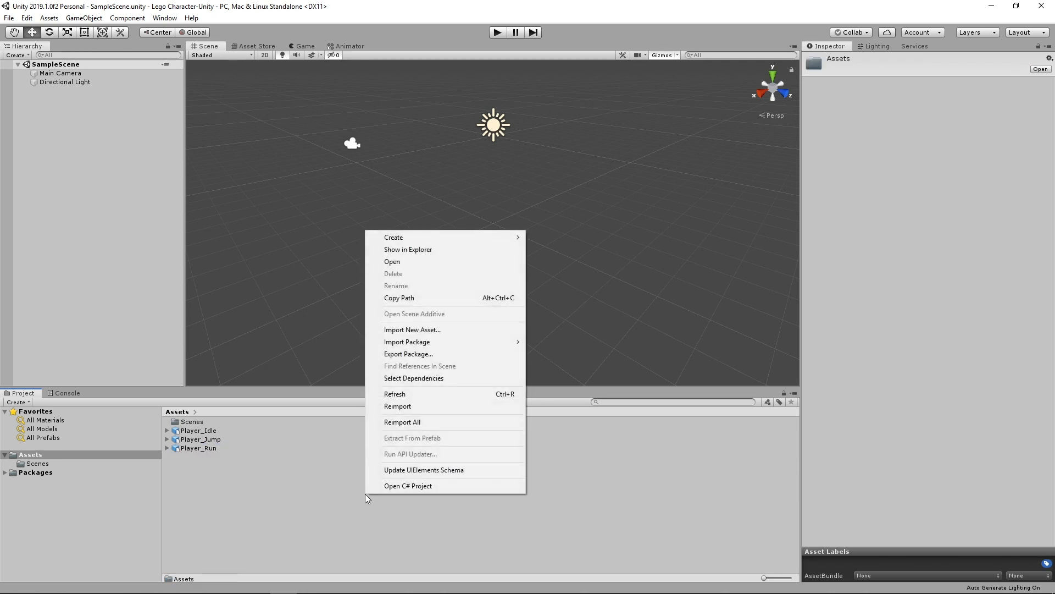
pyautogui.click(433, 330)
pyautogui.click(251, 113)
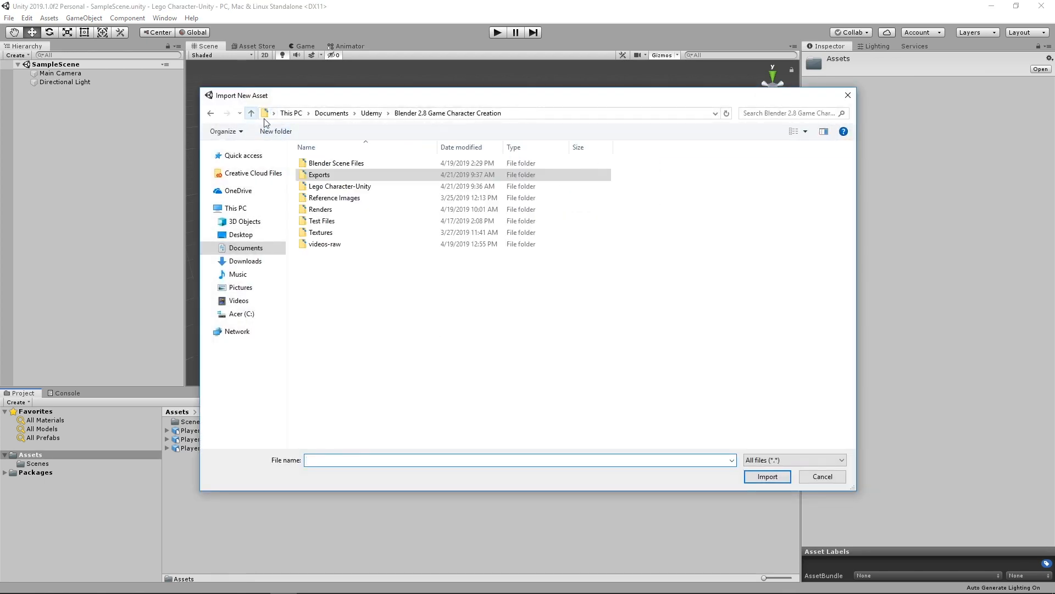
pyautogui.doubleClick(330, 233)
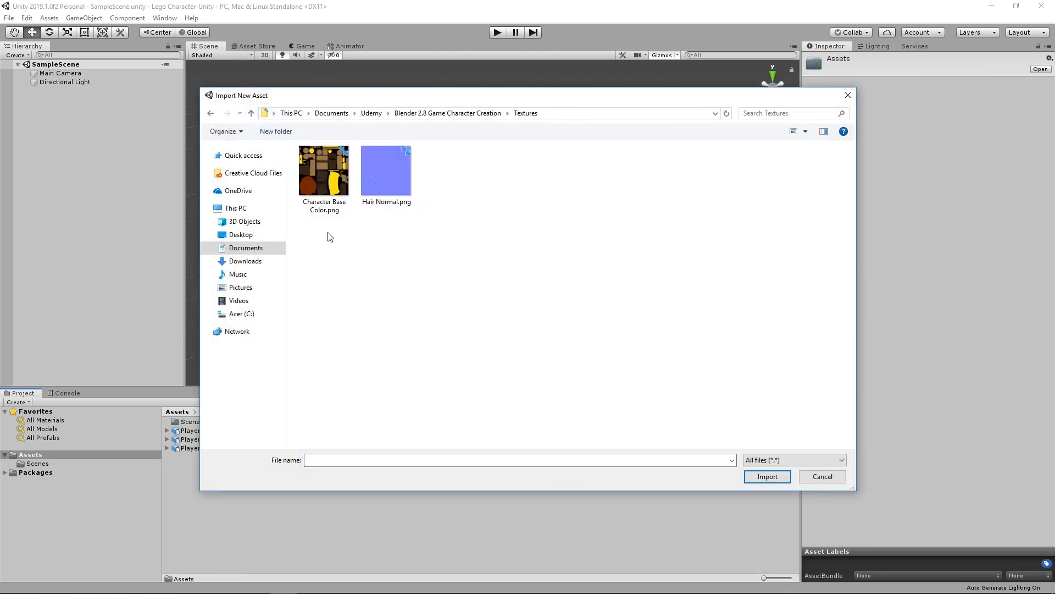
pyautogui.click(332, 185)
pyautogui.keyDown('ctrl'); pyautogui.click(387, 179); pyautogui.keyUp('ctrl')
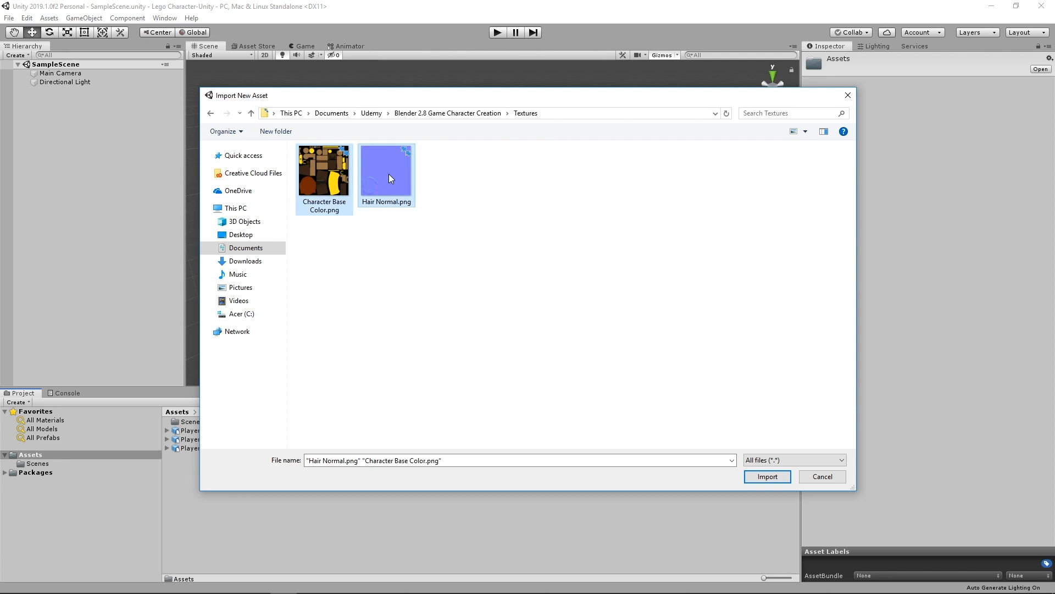
pyautogui.click(768, 476)
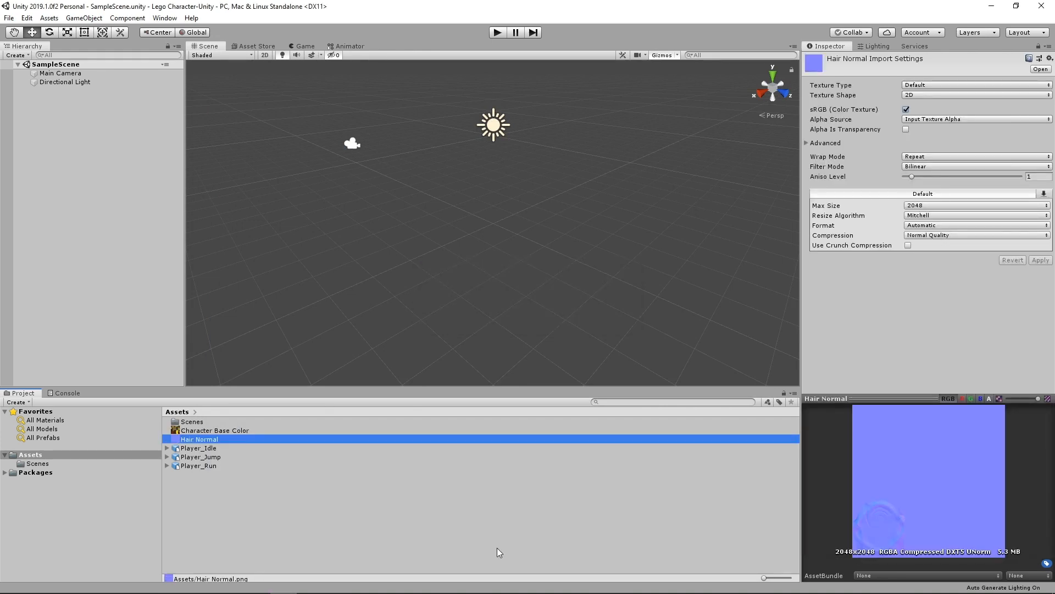
# Examine the rendered face image sequence in the Idle subfolder of Renders while choosing assets to import
pyautogui.rightClick(379, 513)
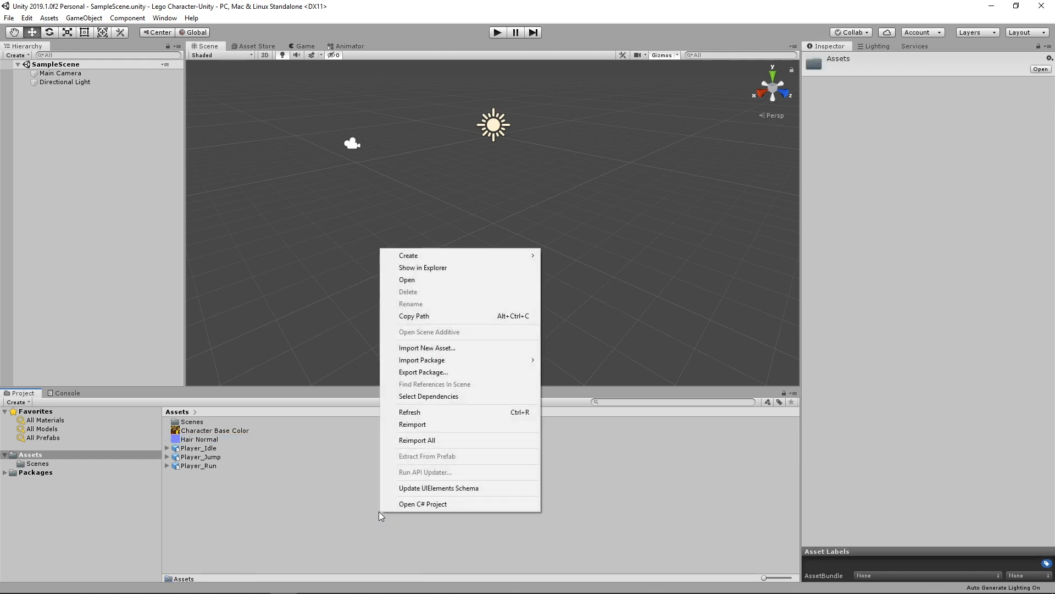
pyautogui.click(456, 348)
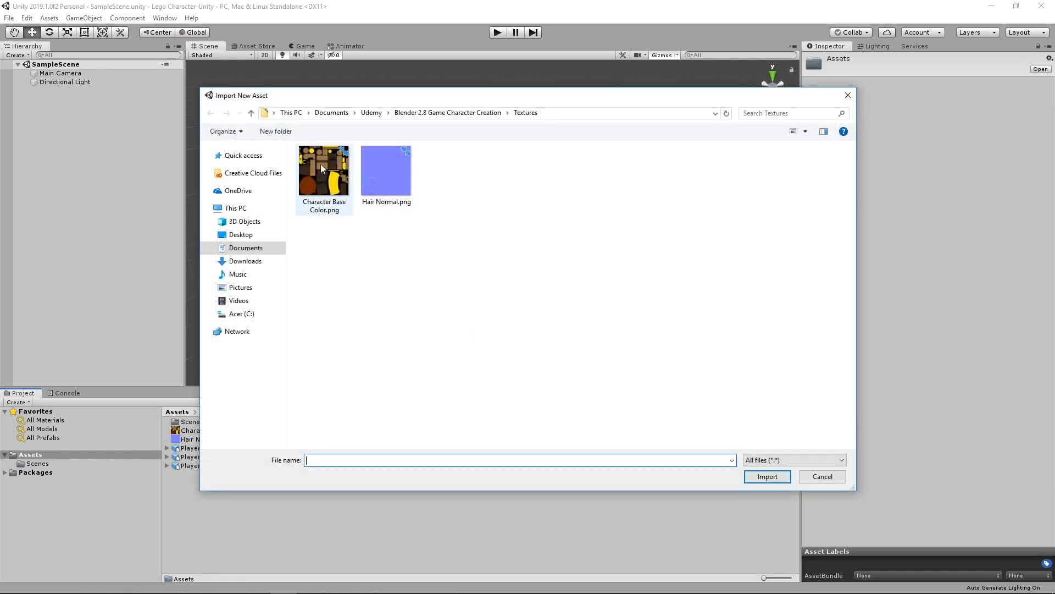
pyautogui.click(250, 113)
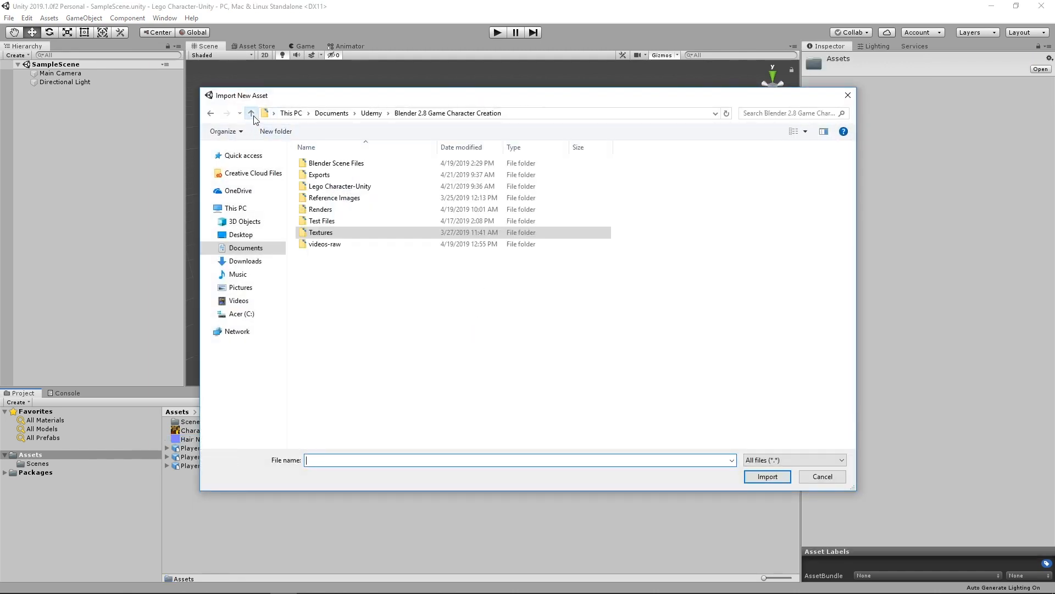
pyautogui.doubleClick(330, 211)
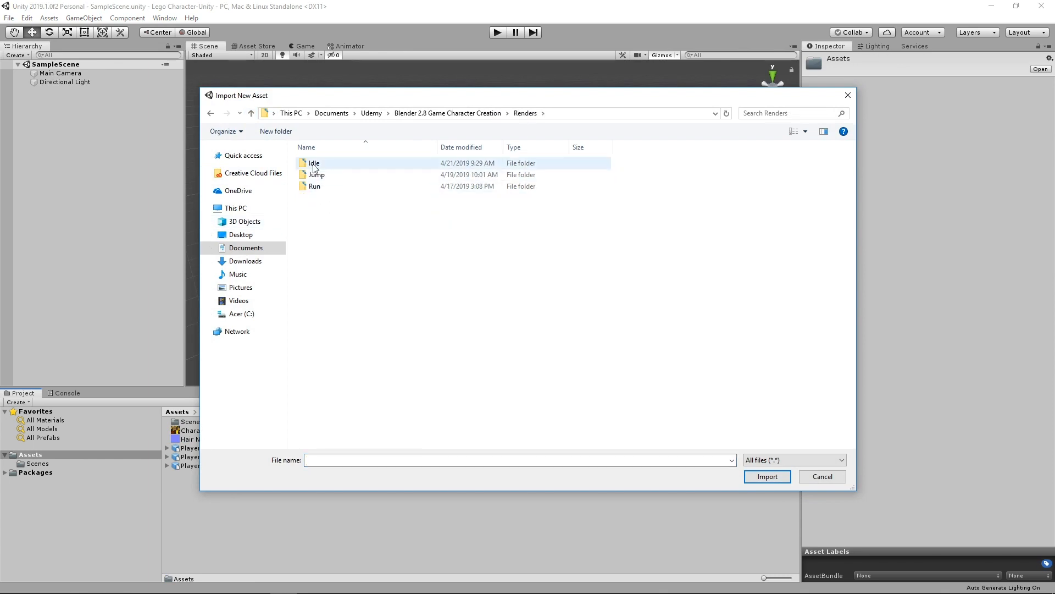
pyautogui.doubleClick(314, 163)
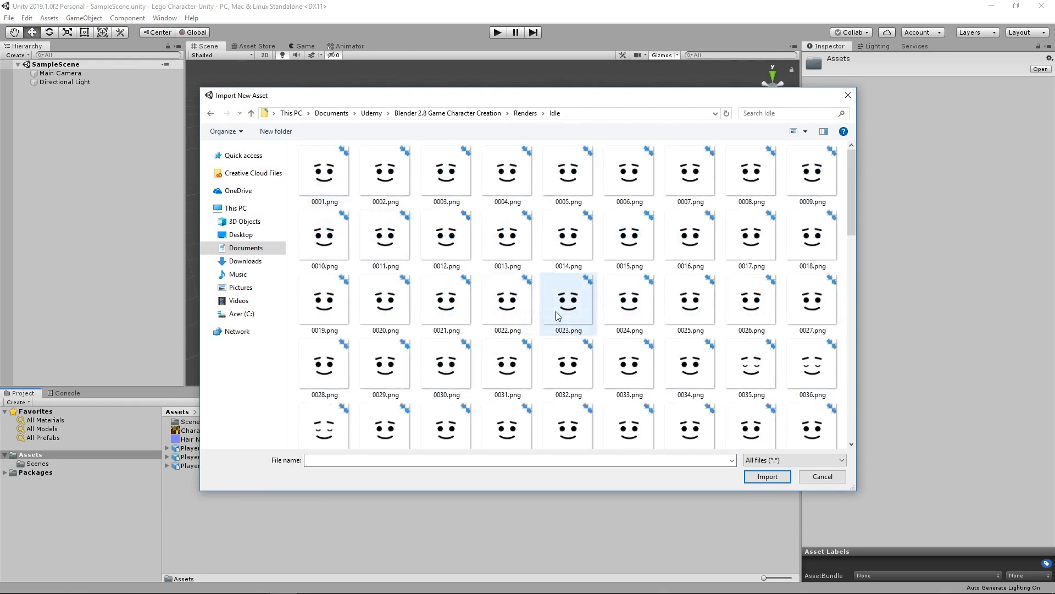
pyautogui.moveTo(852, 200); pyautogui.dragTo(828, 162)
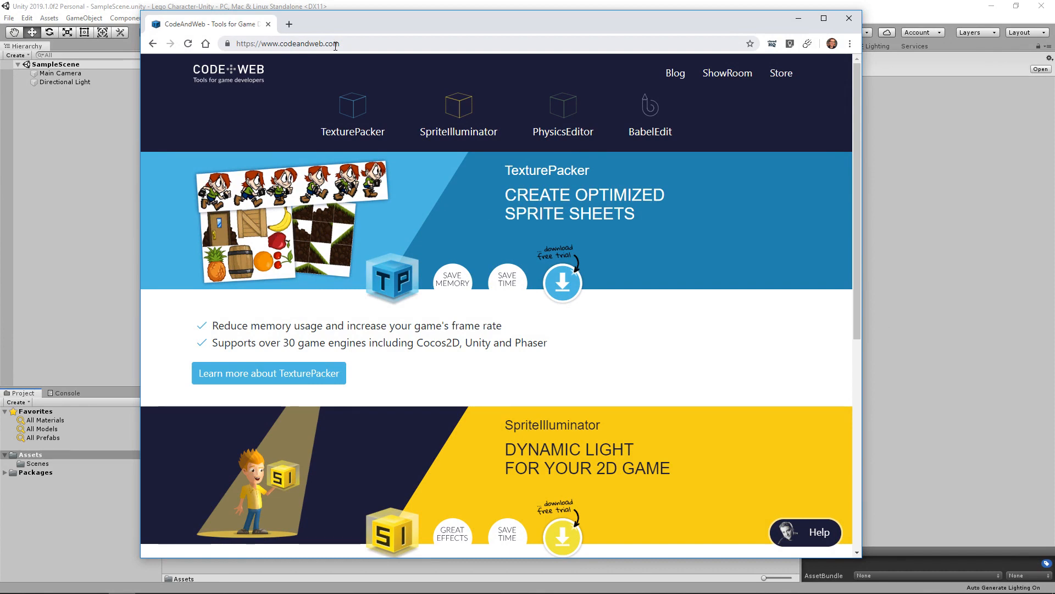
# Open the TexturePacker page on the CodeAndWeb site in the browser, and start TexturePacker with the free version
pyautogui.click(350, 116)
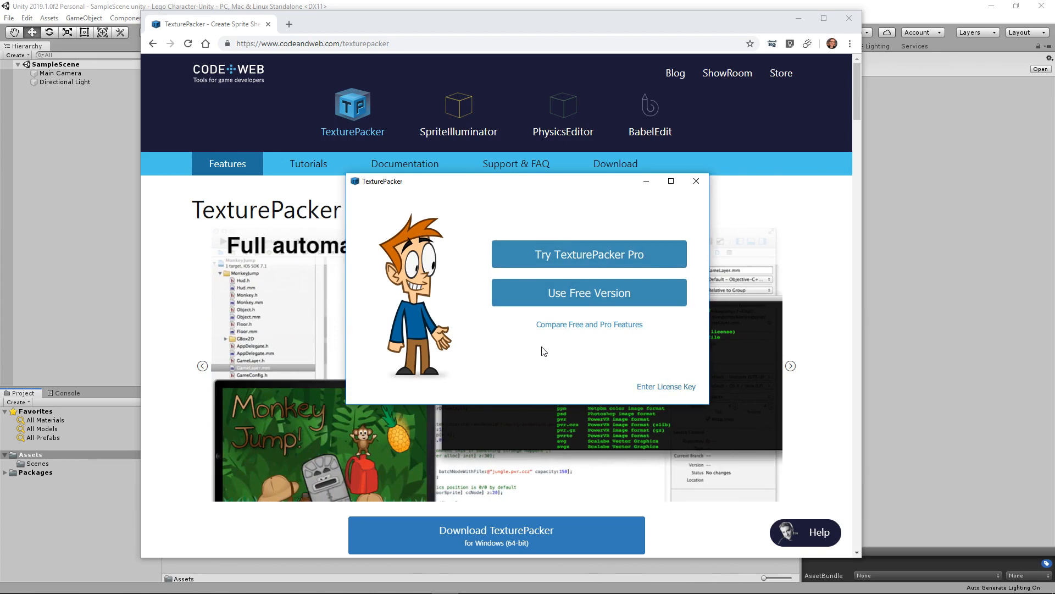
pyautogui.click(589, 296)
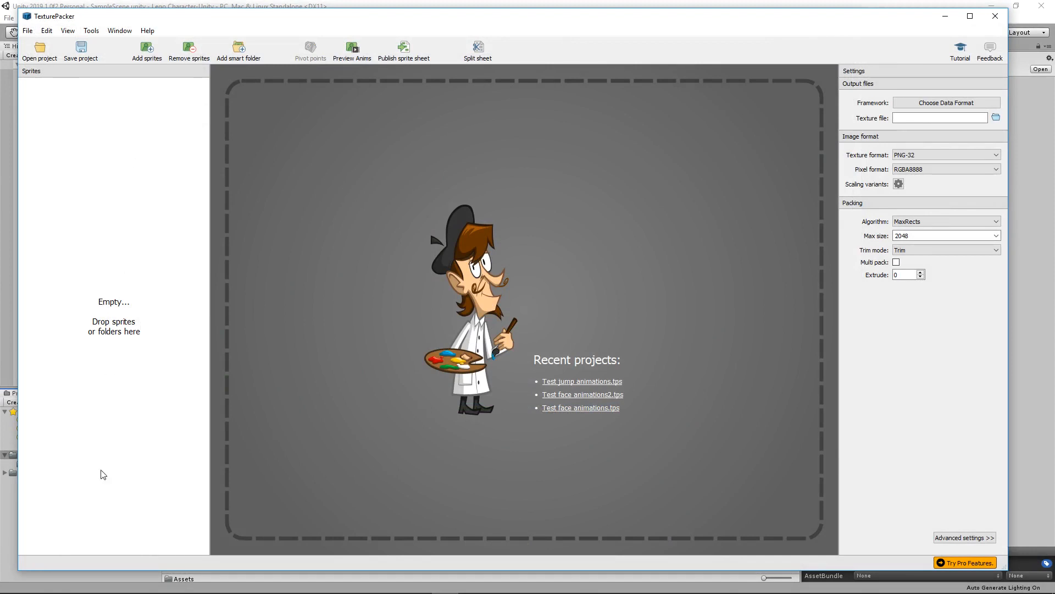
# Add all PNG face frames from the Renders/Idle folder as sprites
pyautogui.click(147, 48)
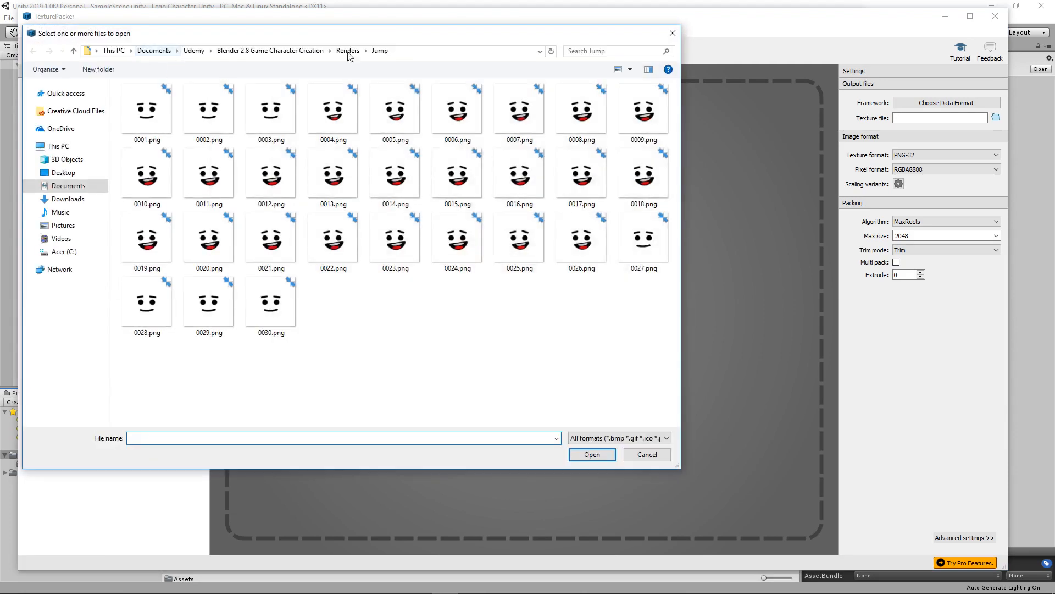
pyautogui.click(348, 50)
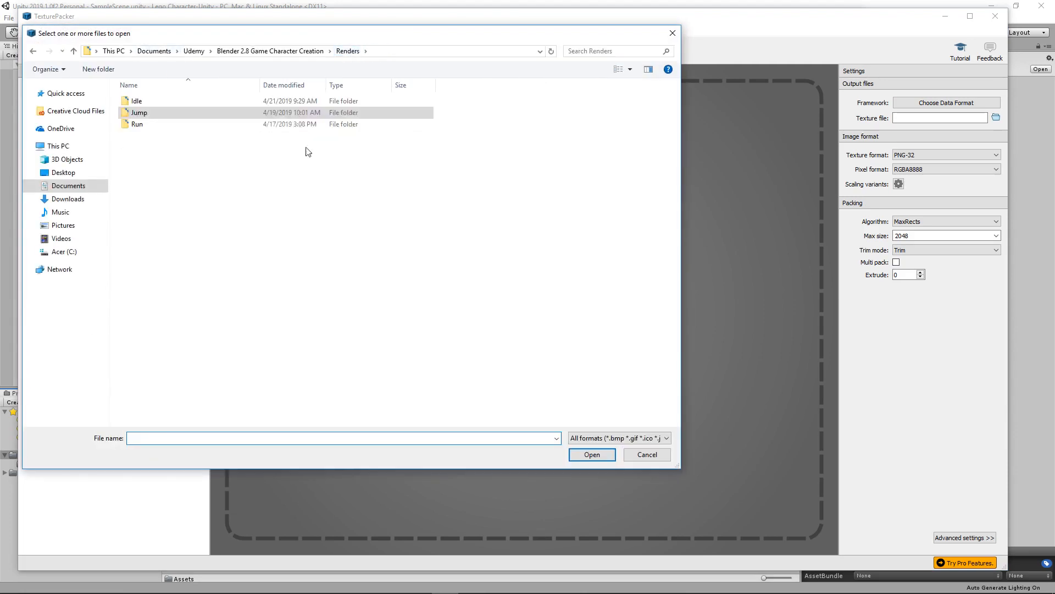
pyautogui.click(145, 104)
pyautogui.doubleClick(145, 103)
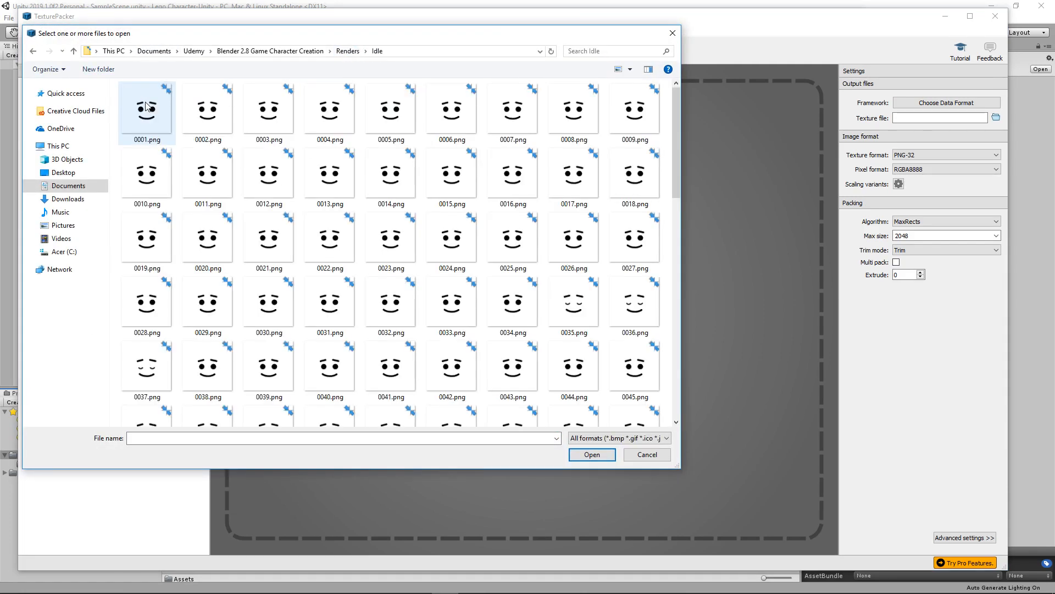
pyautogui.moveTo(470, 33); pyautogui.dragTo(625, 34)
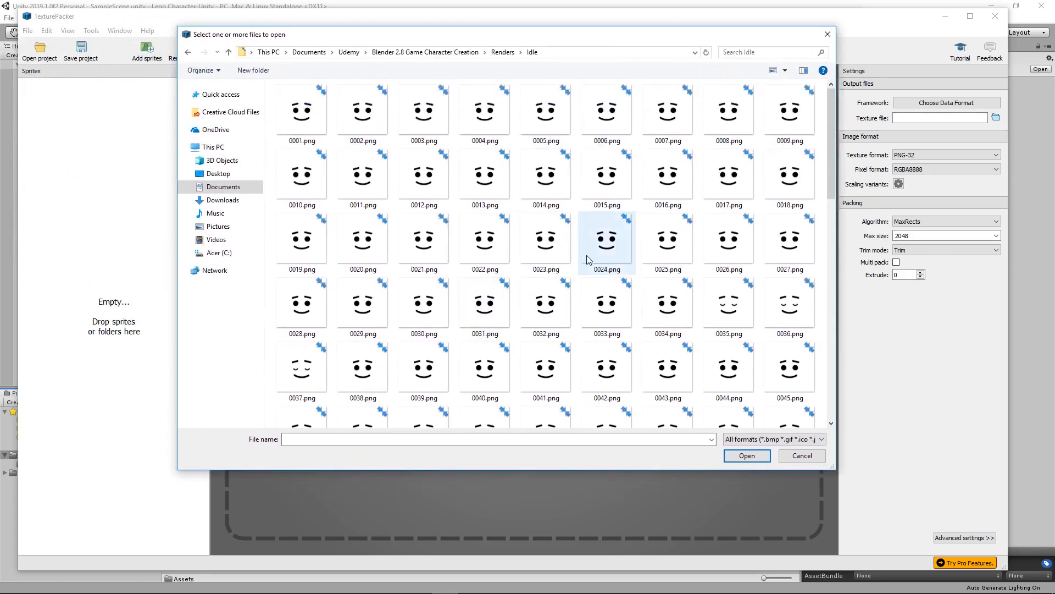
pyautogui.hotkey('ctrl', 'a')
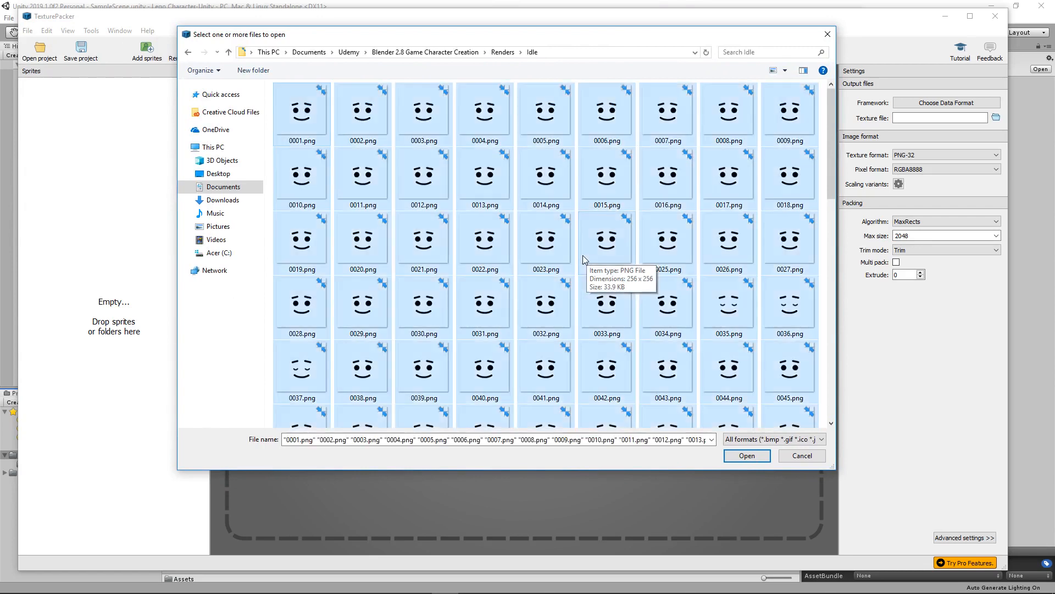
pyautogui.click(748, 456)
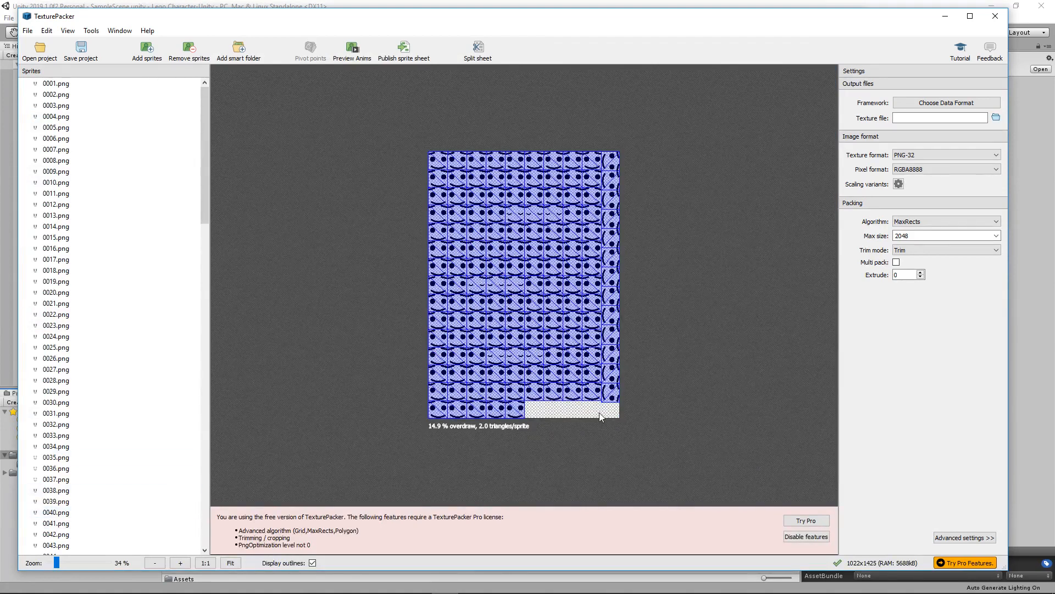
# Set the sprite sheet's packing algorithm to Basic and its maximum size to 4096
pyautogui.keyDown('ctrl'); pyautogui.scroll(1, 622, 400); pyautogui.keyUp('ctrl')
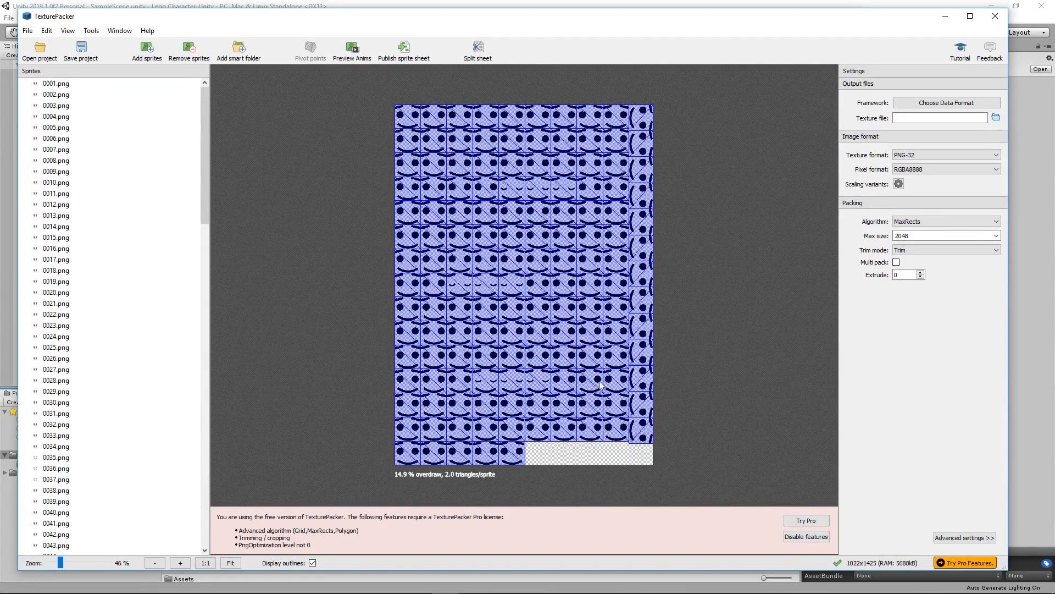
pyautogui.moveTo(600, 385)
pyautogui.moveTo(618, 421)
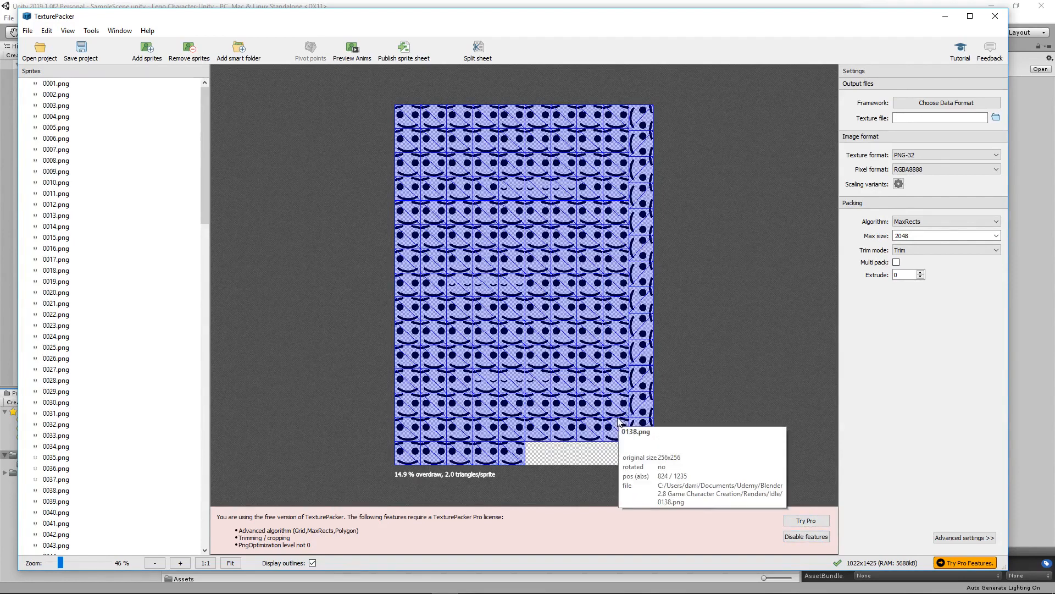
pyautogui.click(955, 223)
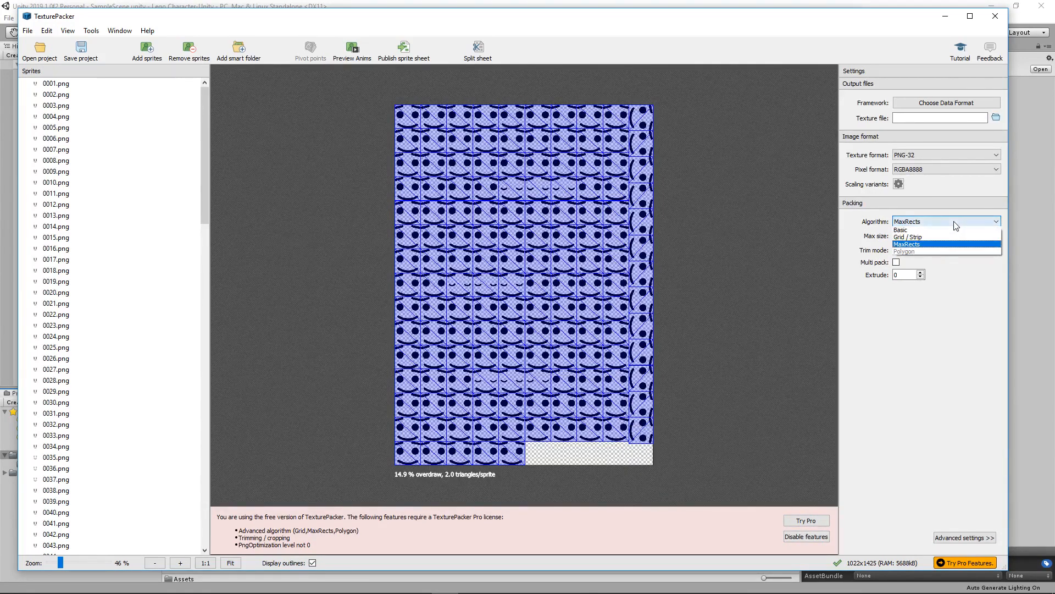
pyautogui.click(901, 230)
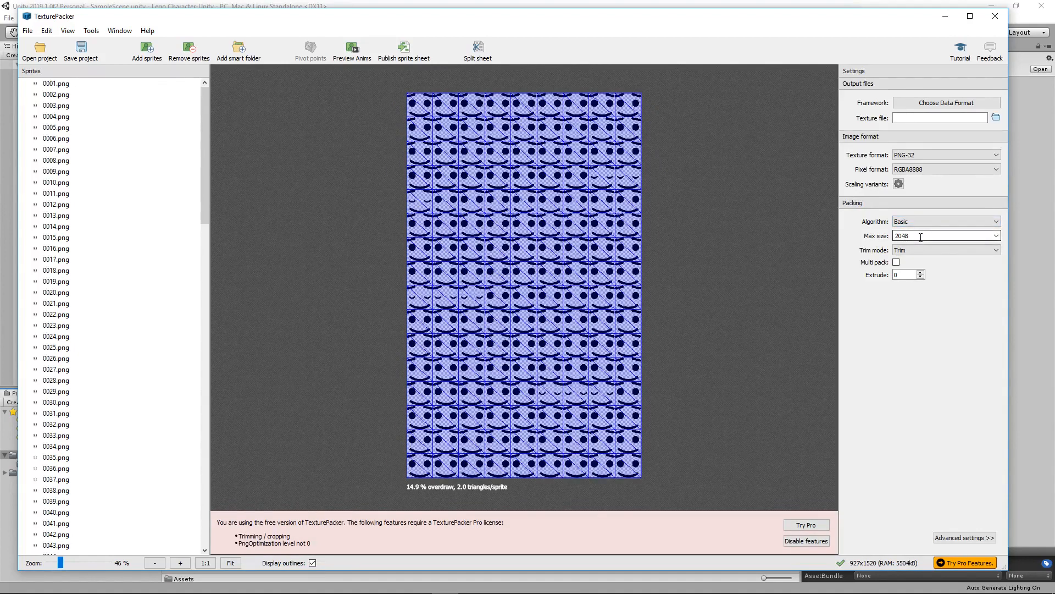
pyautogui.click(997, 237)
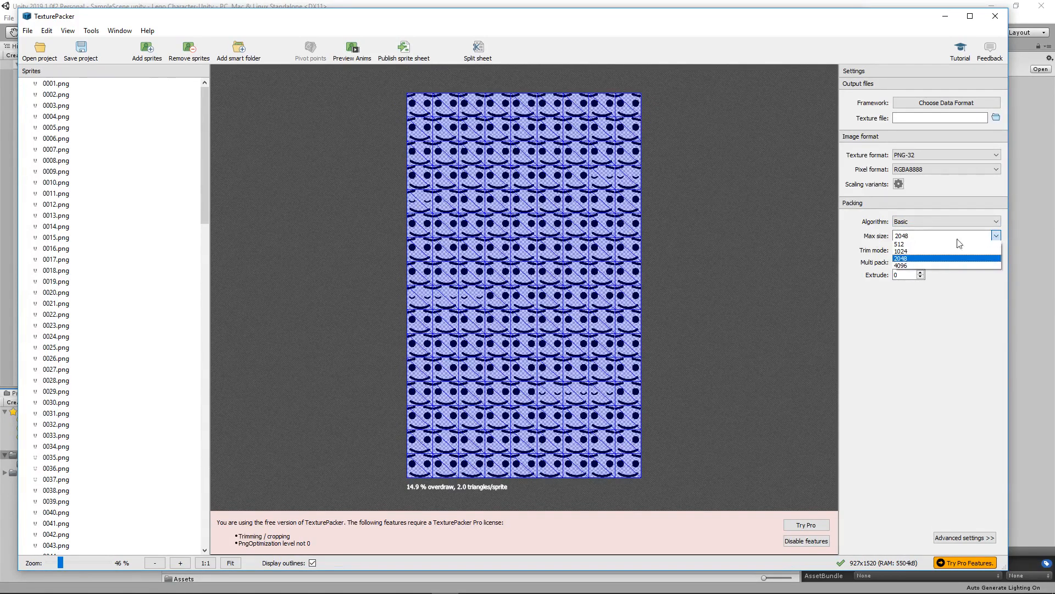
pyautogui.click(906, 266)
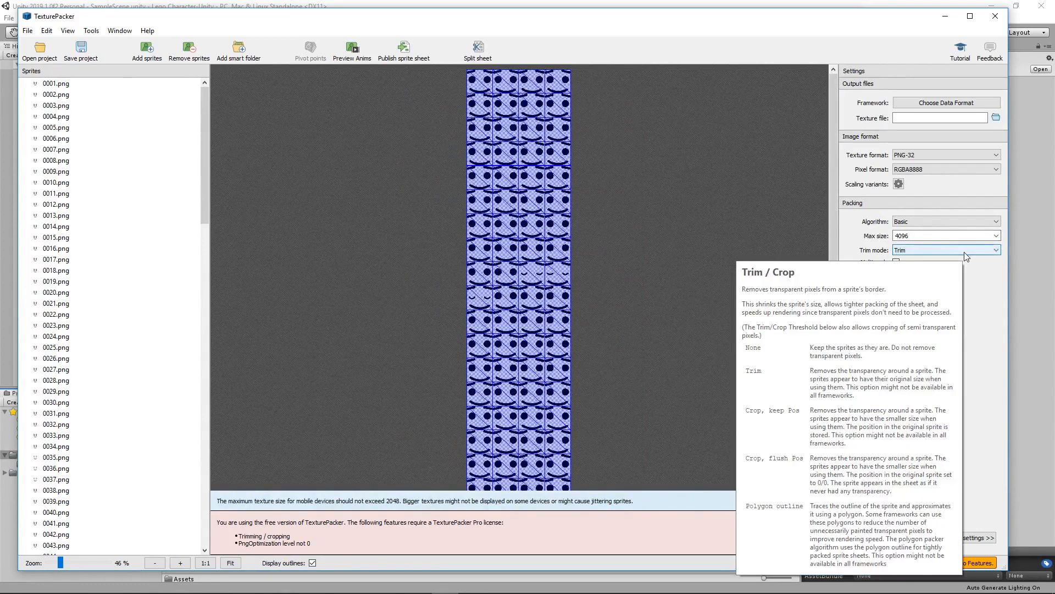
# Set the trim mode to None and disable the remaining features that require a Pro license
pyautogui.click(898, 251)
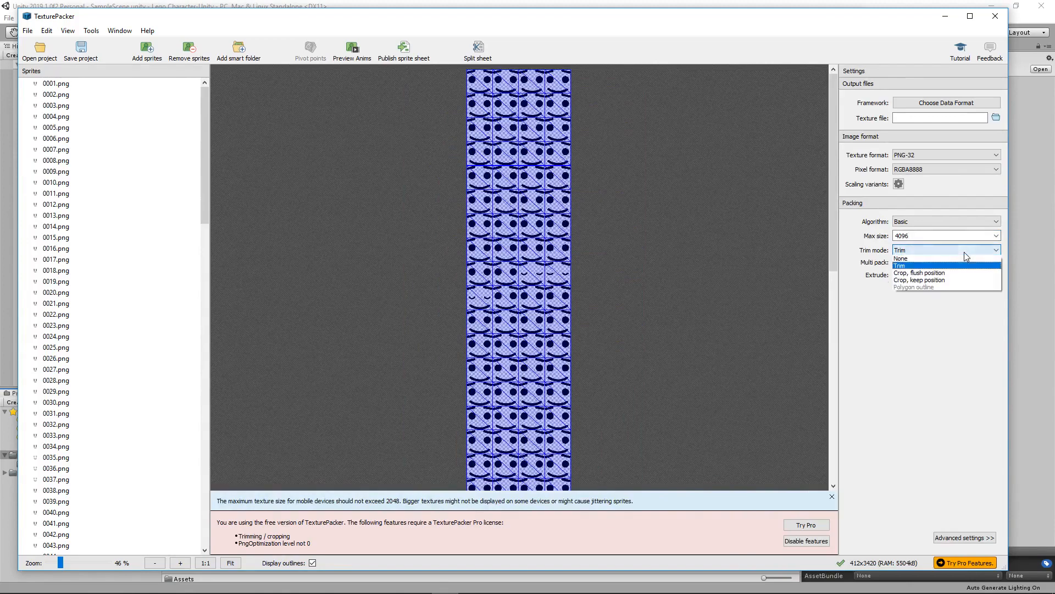
pyautogui.click(906, 259)
pyautogui.scroll(-3, 548, 278)
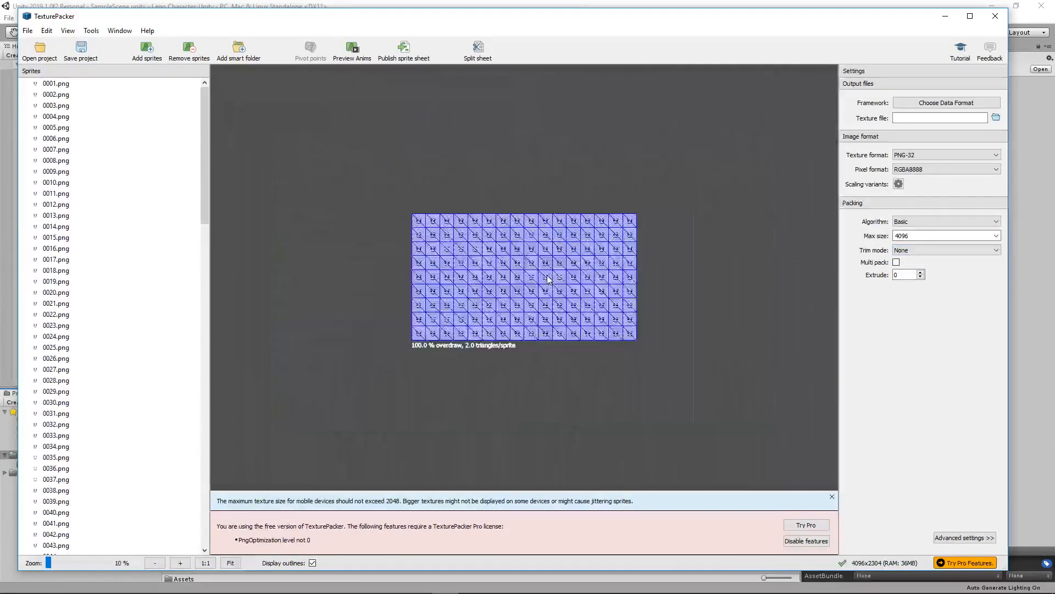
pyautogui.scroll(3, 548, 278)
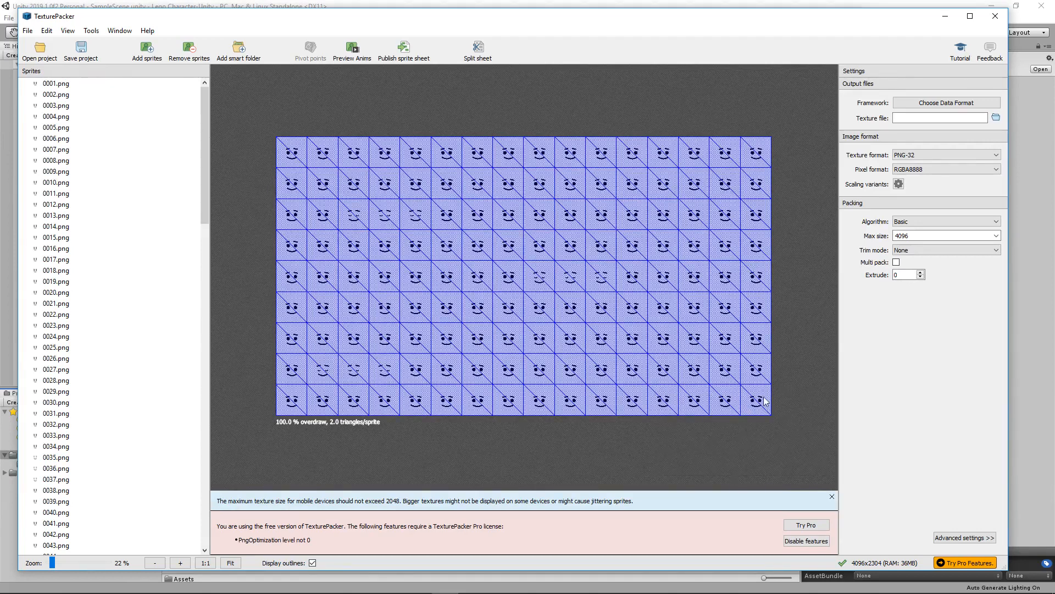
pyautogui.moveTo(763, 398)
pyautogui.click(806, 541)
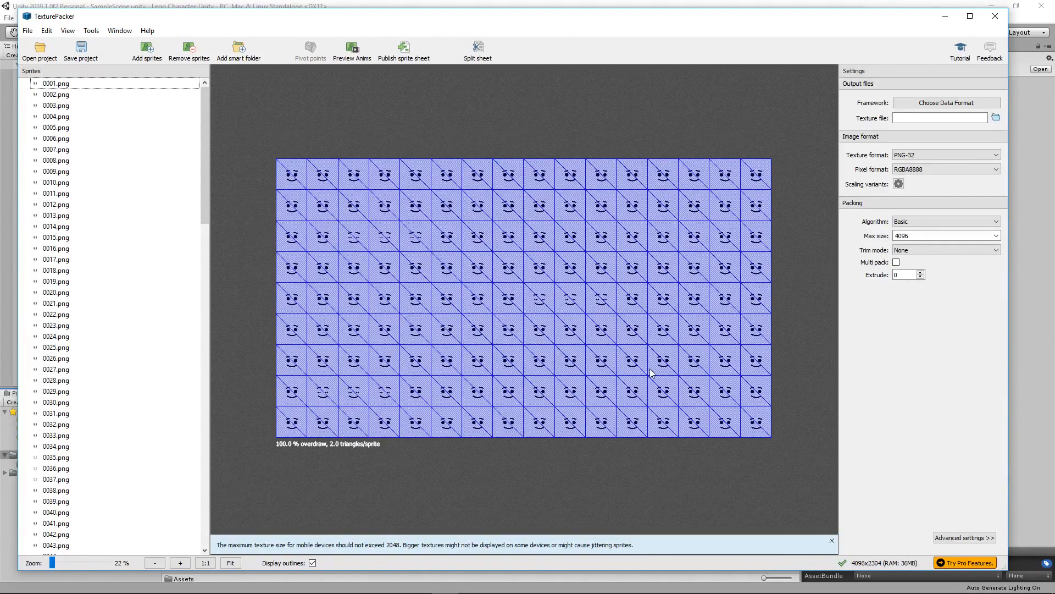
# Publish the idle face sprite sheet as Idle_SpriteSheet in the Exports folder
pyautogui.moveTo(651, 372)
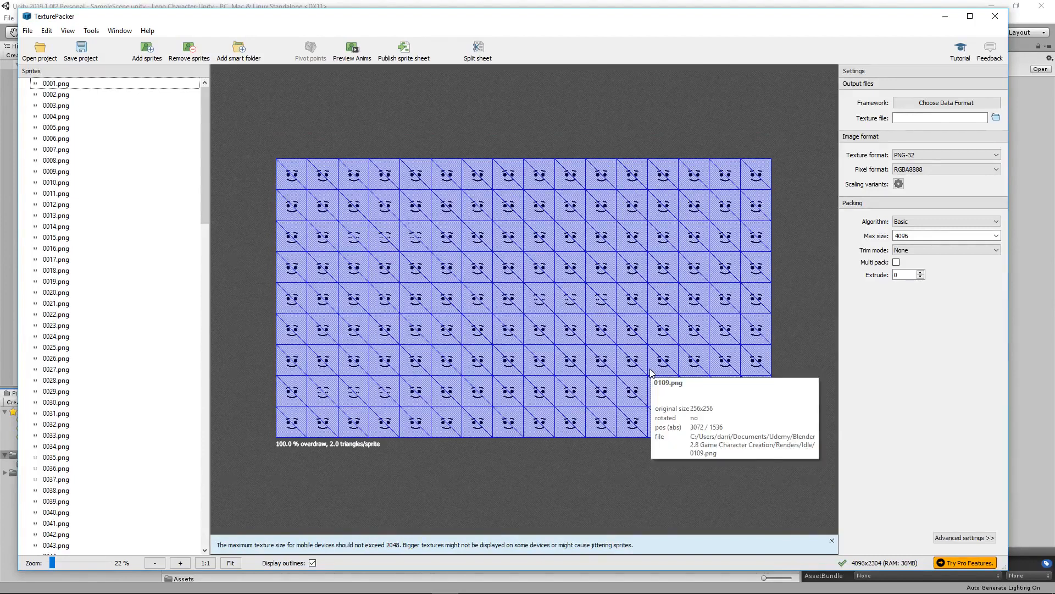
pyautogui.click(406, 52)
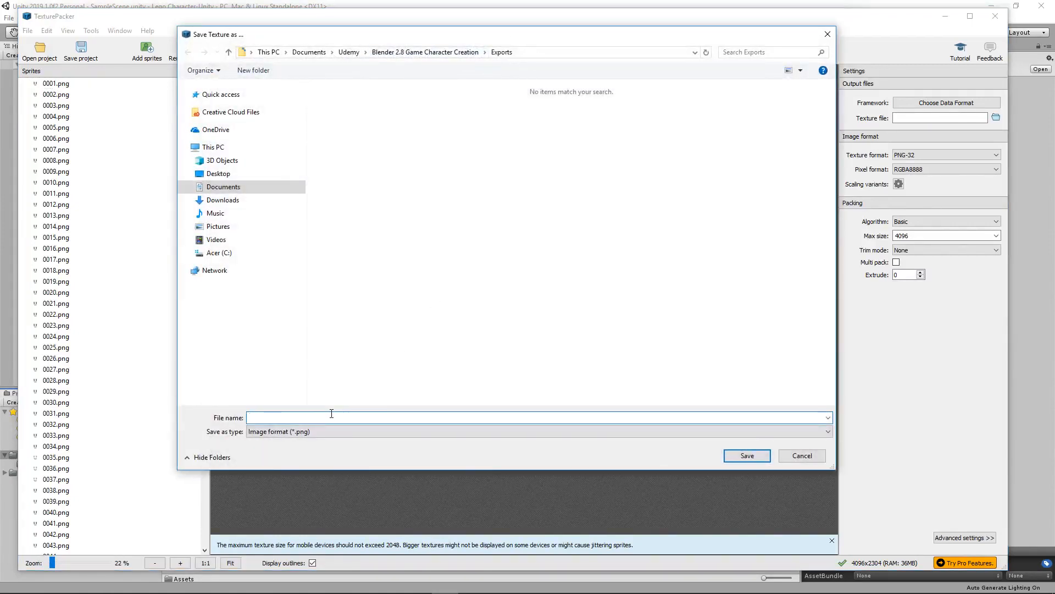
pyautogui.write('Idle_SpriteSheet')
pyautogui.press('Return')
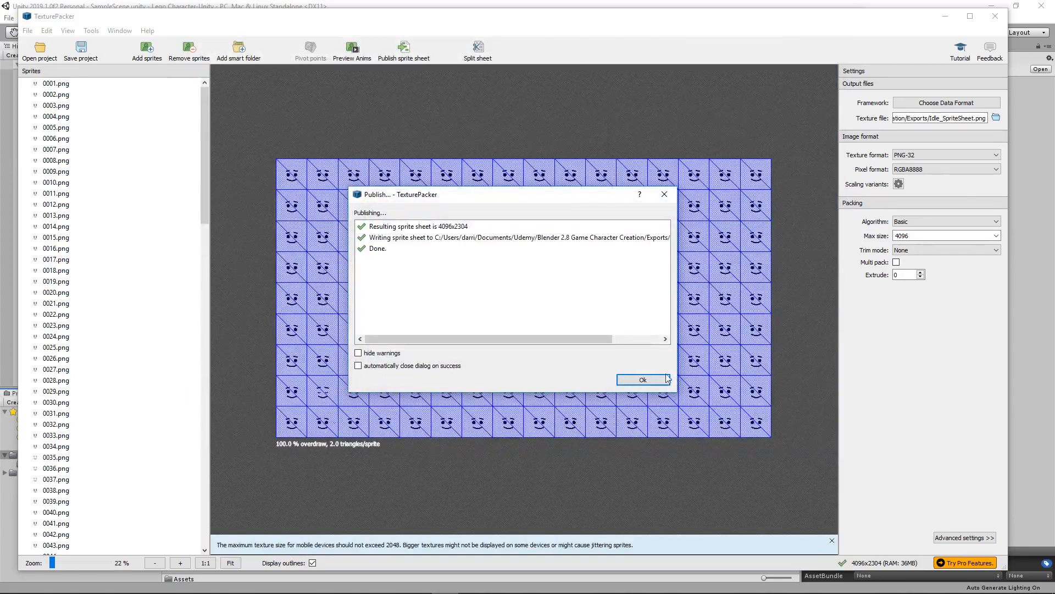
pyautogui.click(643, 380)
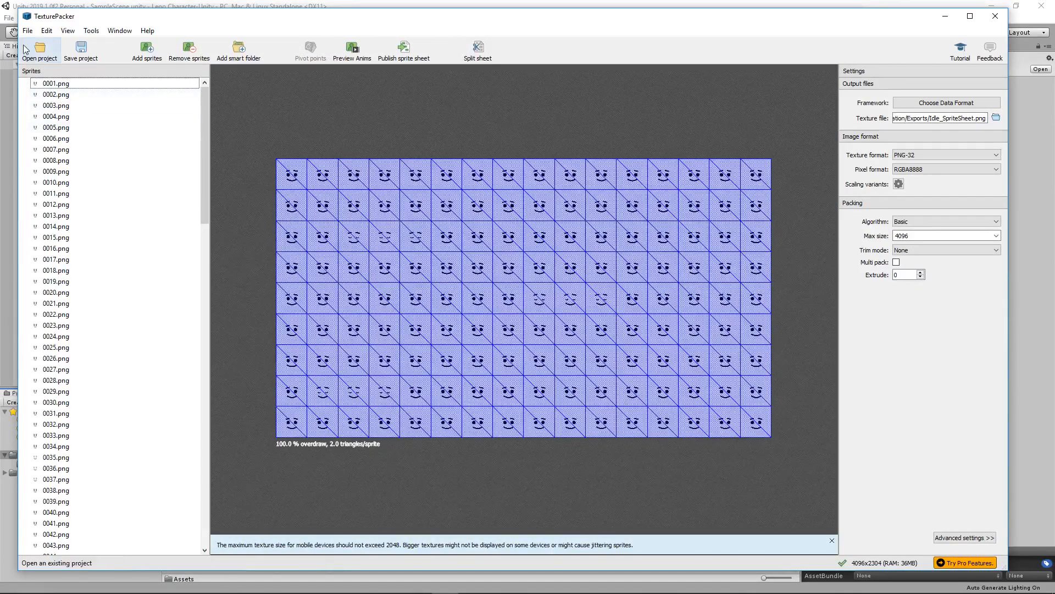
# Start a new project and add all PNG face frames from the Renders/Jump folder as sprites
pyautogui.click(27, 31)
pyautogui.click(55, 41)
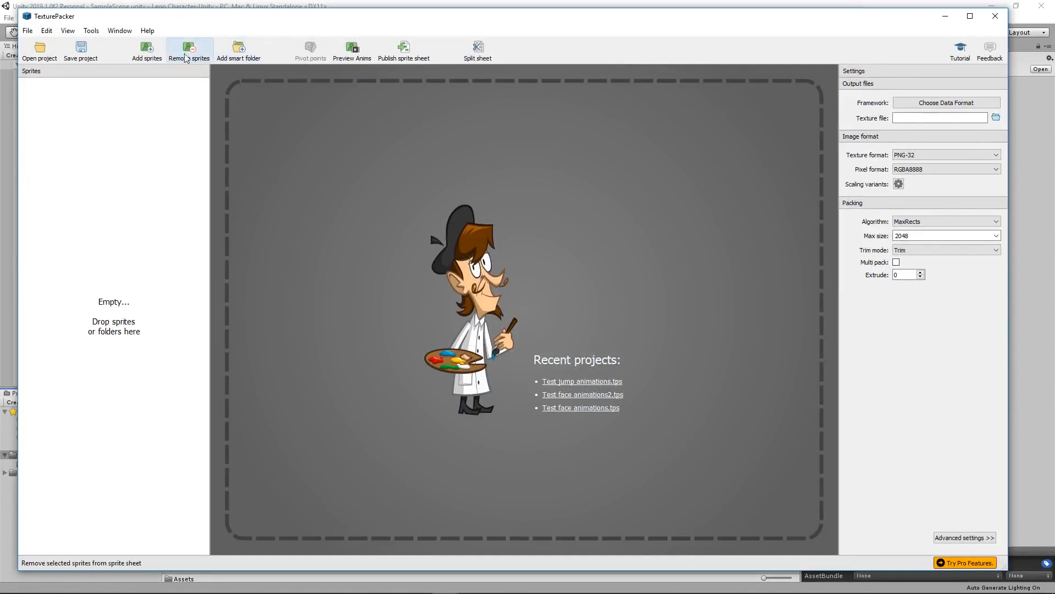
pyautogui.click(147, 51)
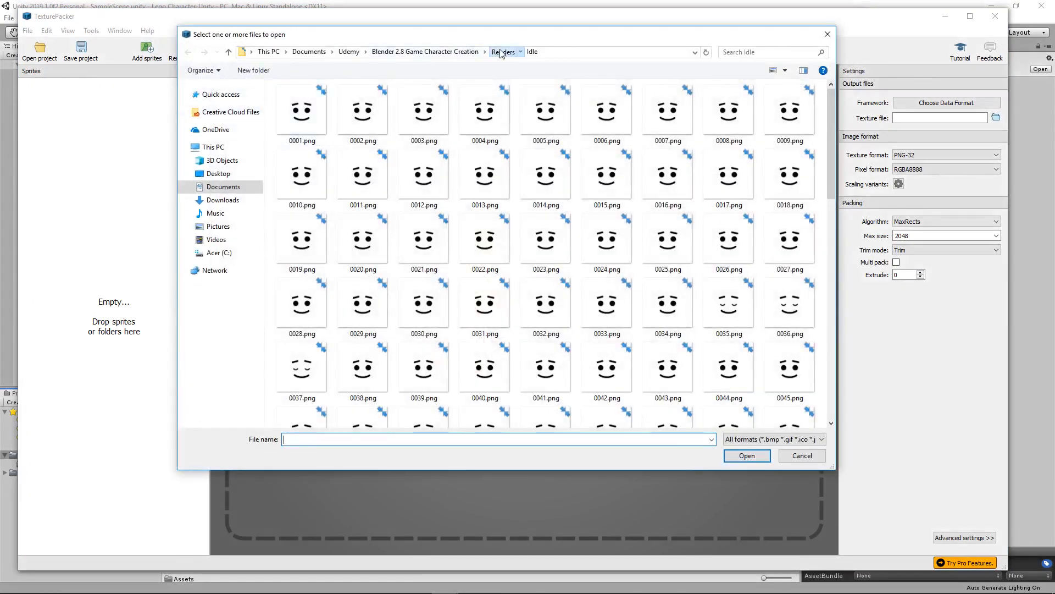
pyautogui.click(501, 52)
pyautogui.doubleClick(489, 113)
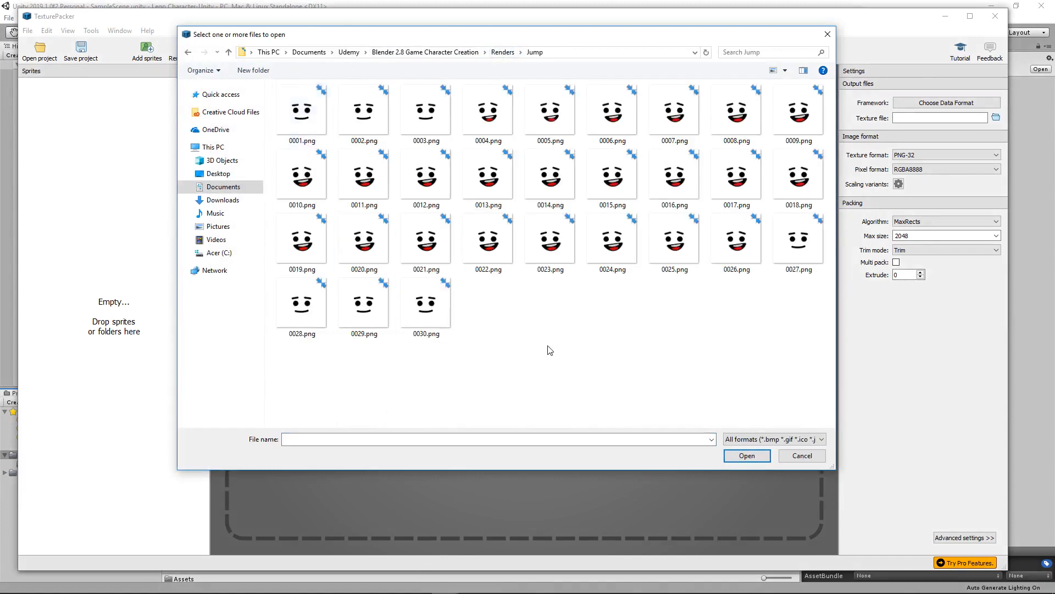
pyautogui.hotkey('ctrl', 'a')
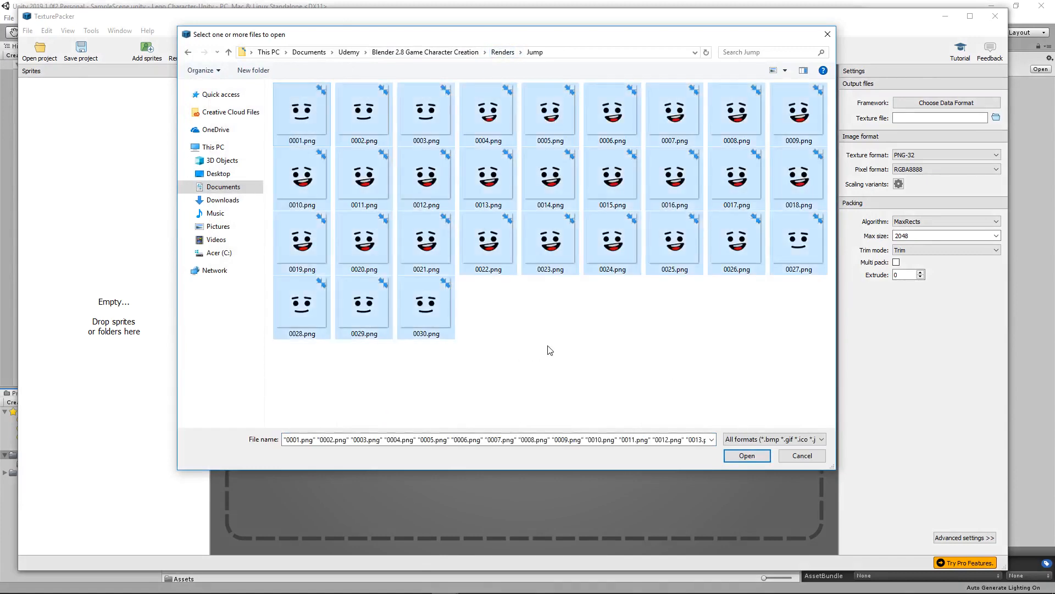
pyautogui.click(747, 456)
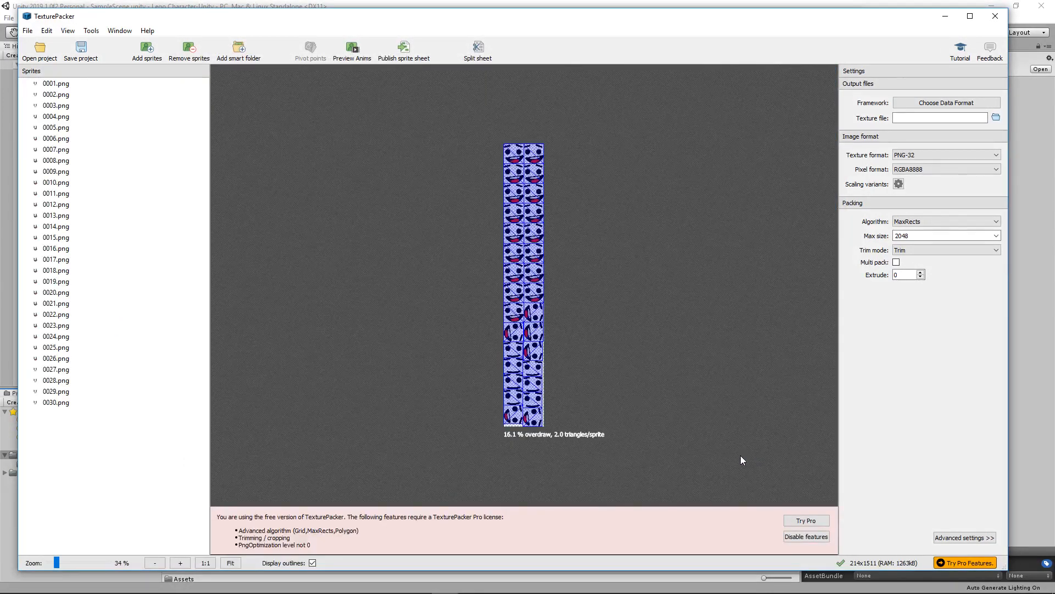
# Set the jump sheet's algorithm to Basic and trim mode to None, and disable the remaining features that require a Pro license
pyautogui.click(926, 222)
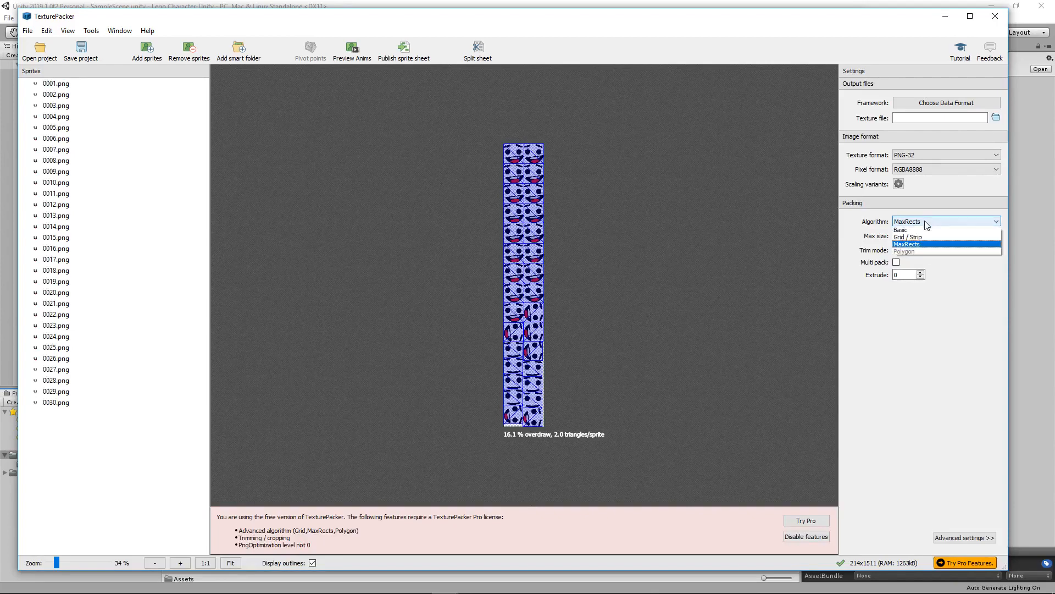
pyautogui.click(907, 230)
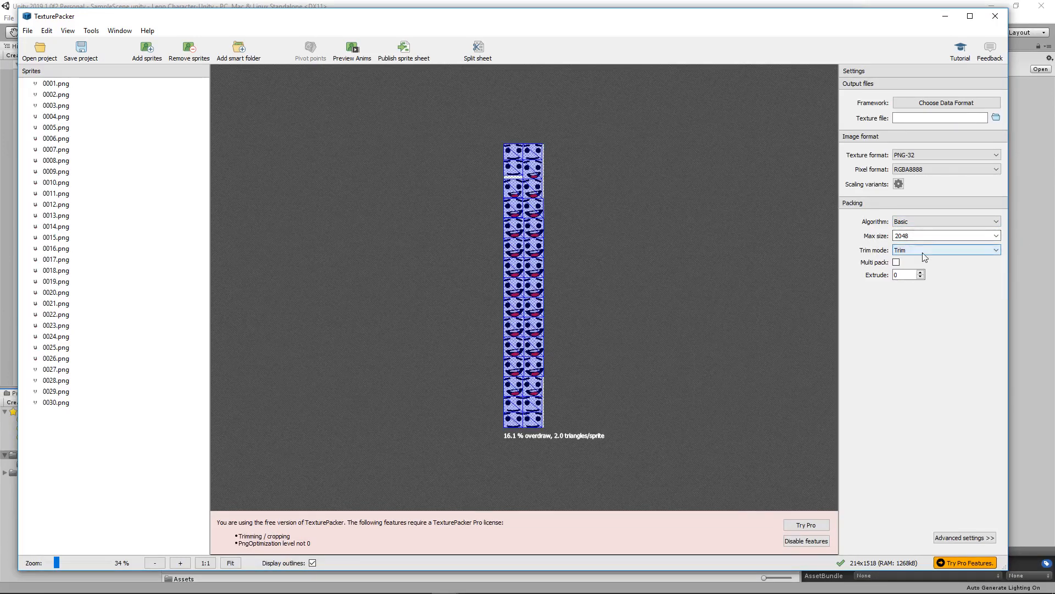
pyautogui.moveTo(925, 256)
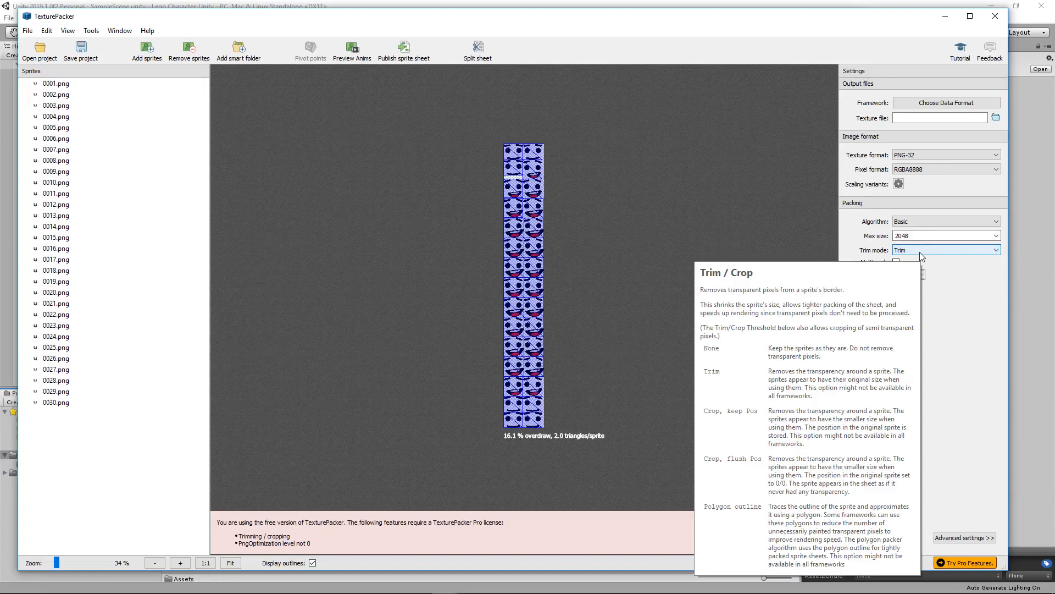
pyautogui.click(921, 254)
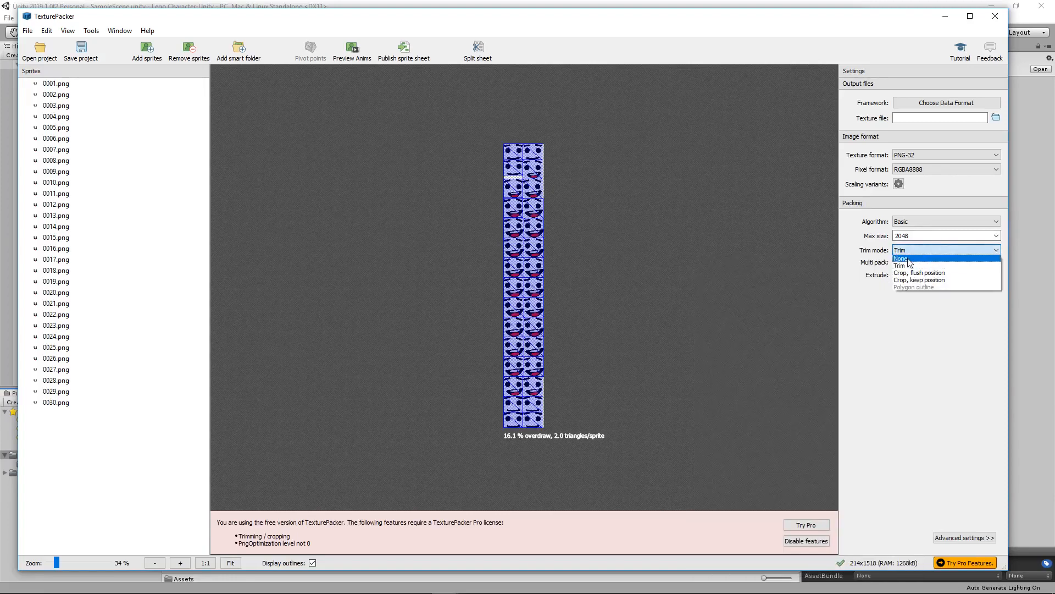
pyautogui.click(907, 259)
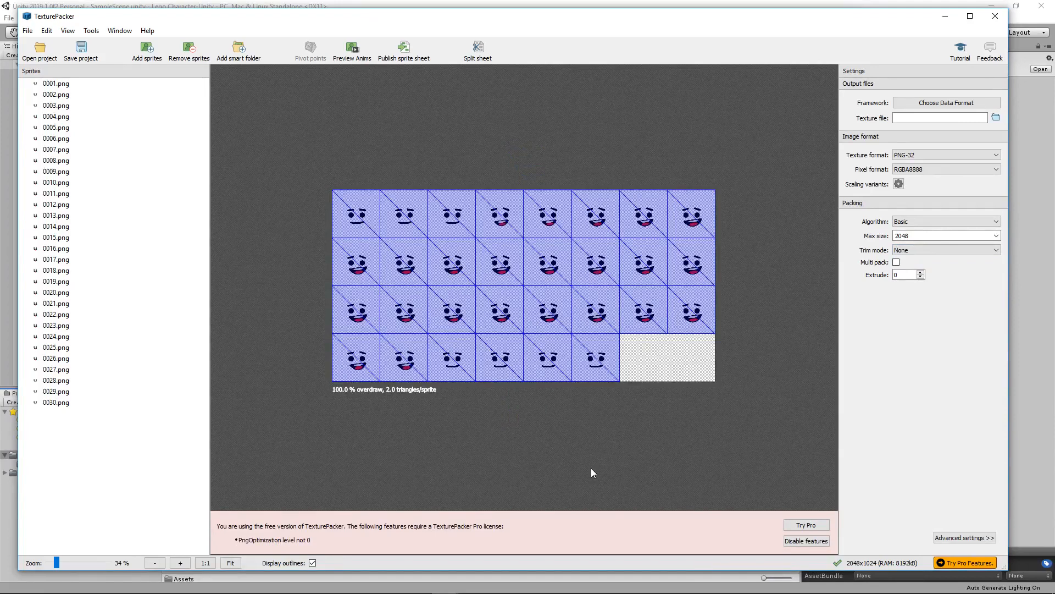
pyautogui.click(818, 541)
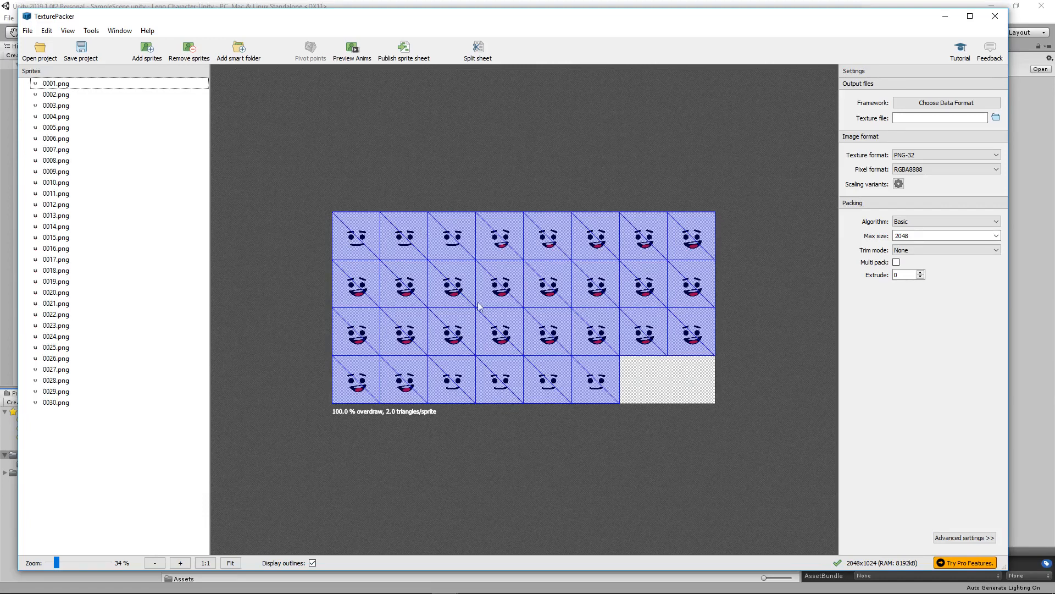
# Publish the jump face sprite sheet as Jump_SpriteSheet in the Exports folder
pyautogui.moveTo(607, 380)
pyautogui.moveTo(338, 242)
pyautogui.click(406, 49)
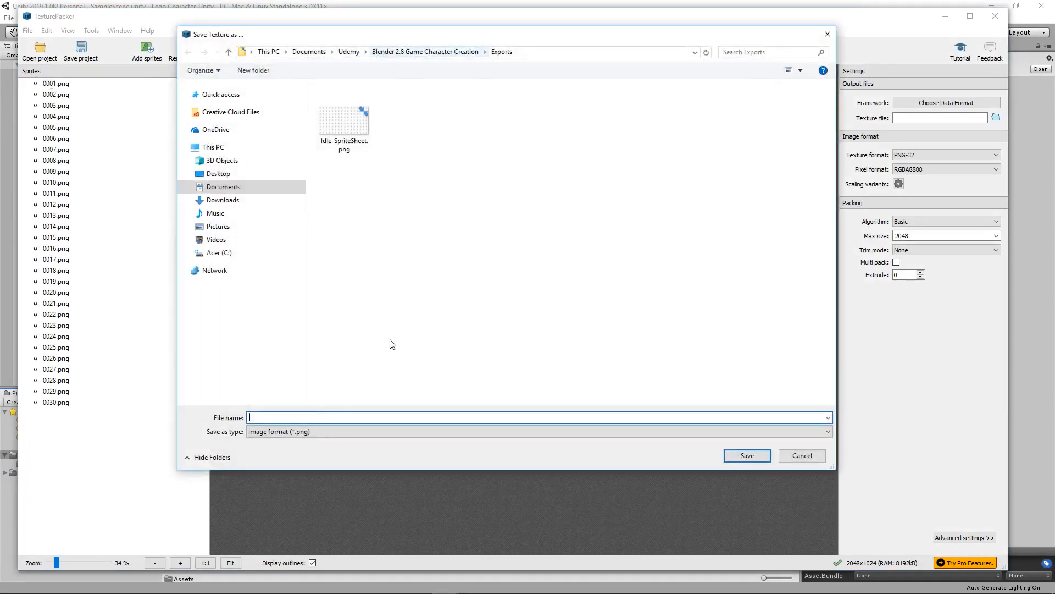
pyautogui.write('Jum')
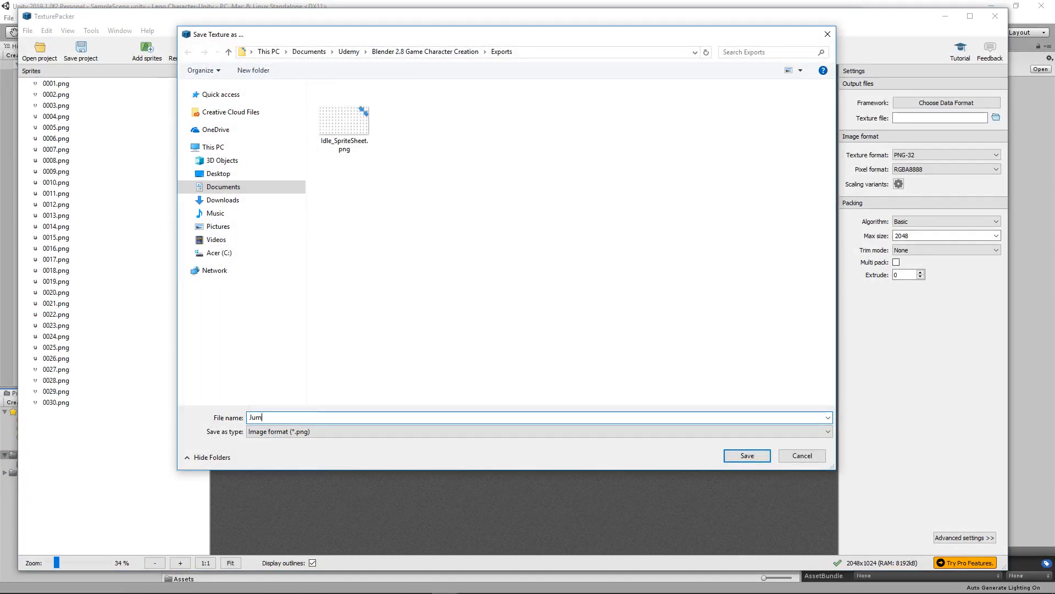
pyautogui.write('p_Spr')
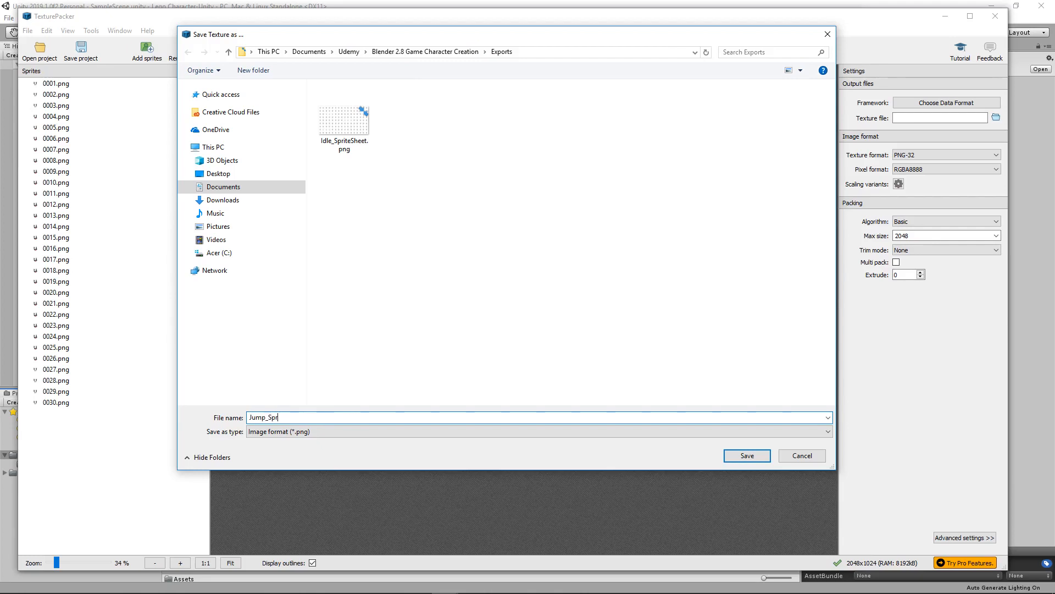
pyautogui.write('iteSheet')
pyautogui.press('Return')
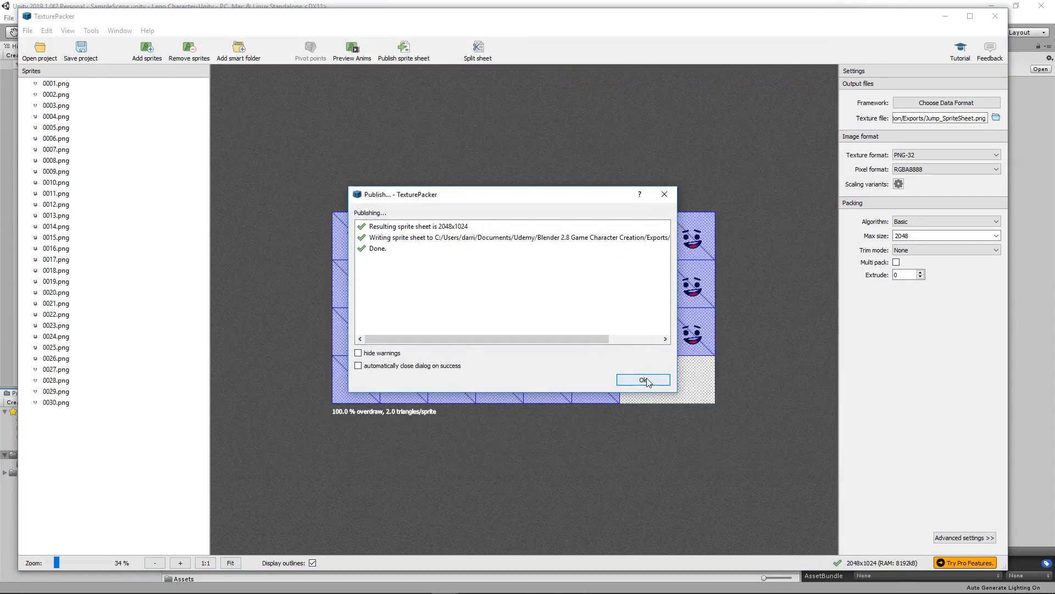
pyautogui.click(644, 381)
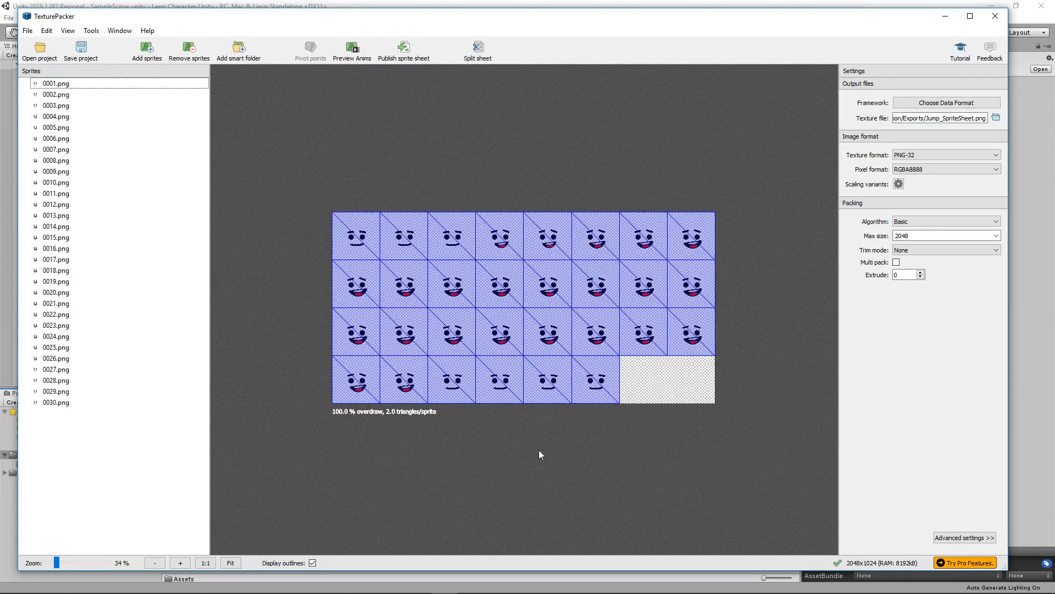
# Switch to Unity and import Idle_SpriteSheet.png and Jump_SpriteSheet.png from the Exports folder into Assets
pyautogui.click(1022, 308)
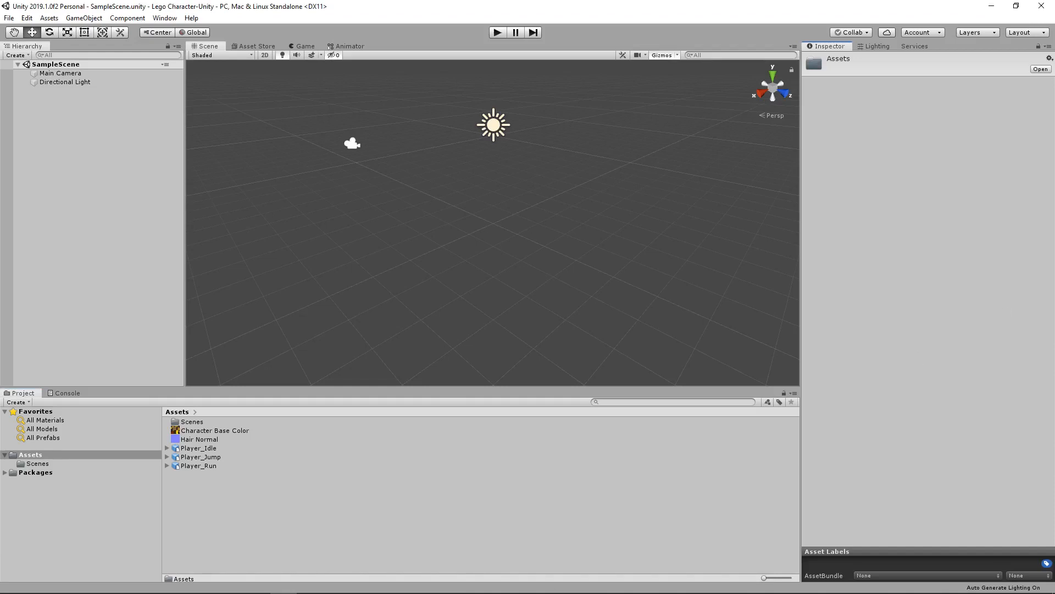
pyautogui.rightClick(390, 492)
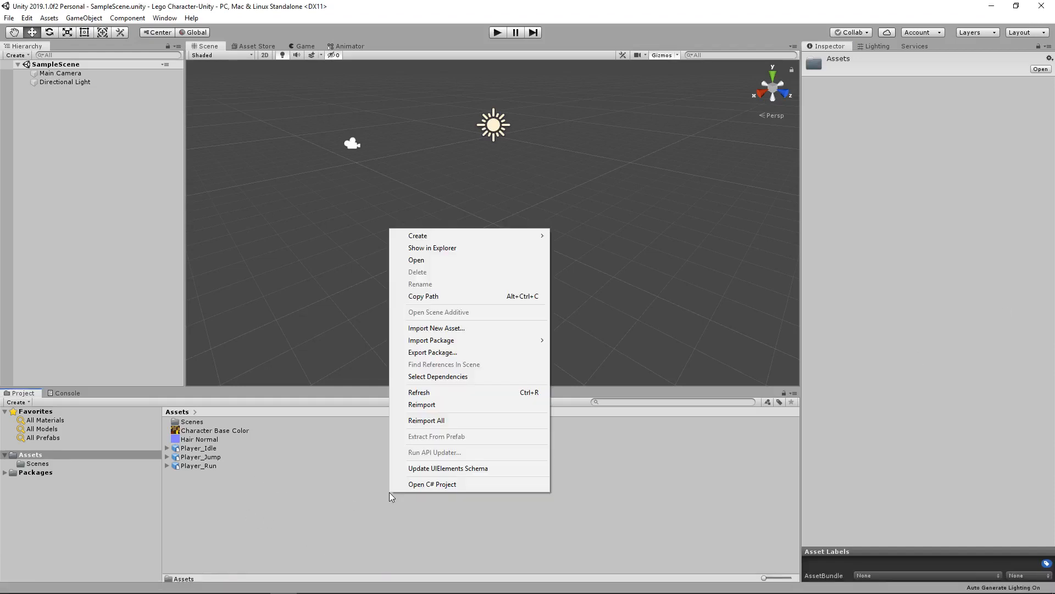
pyautogui.click(451, 329)
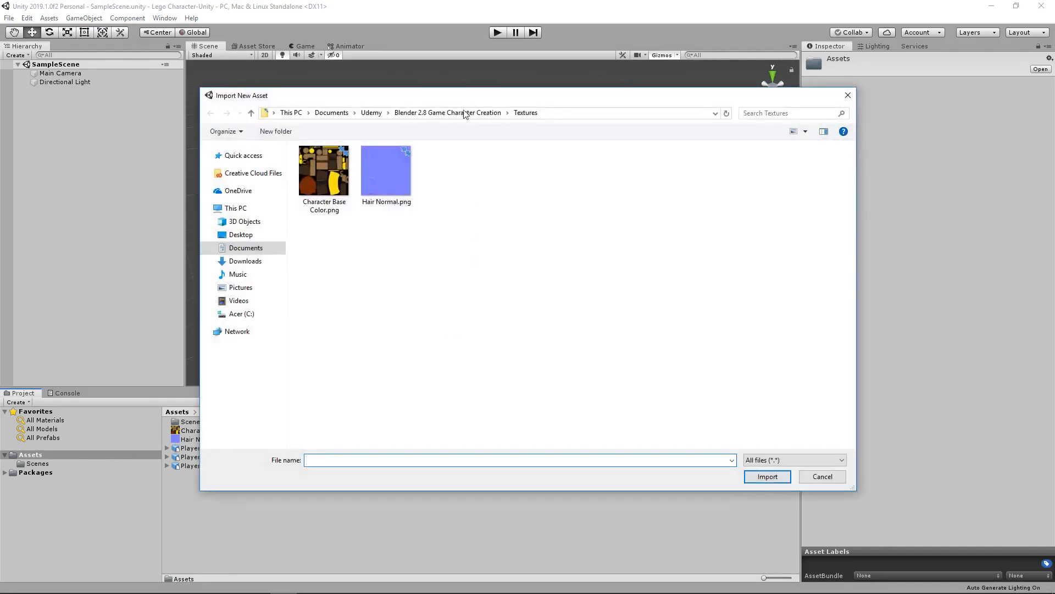
pyautogui.click(474, 112)
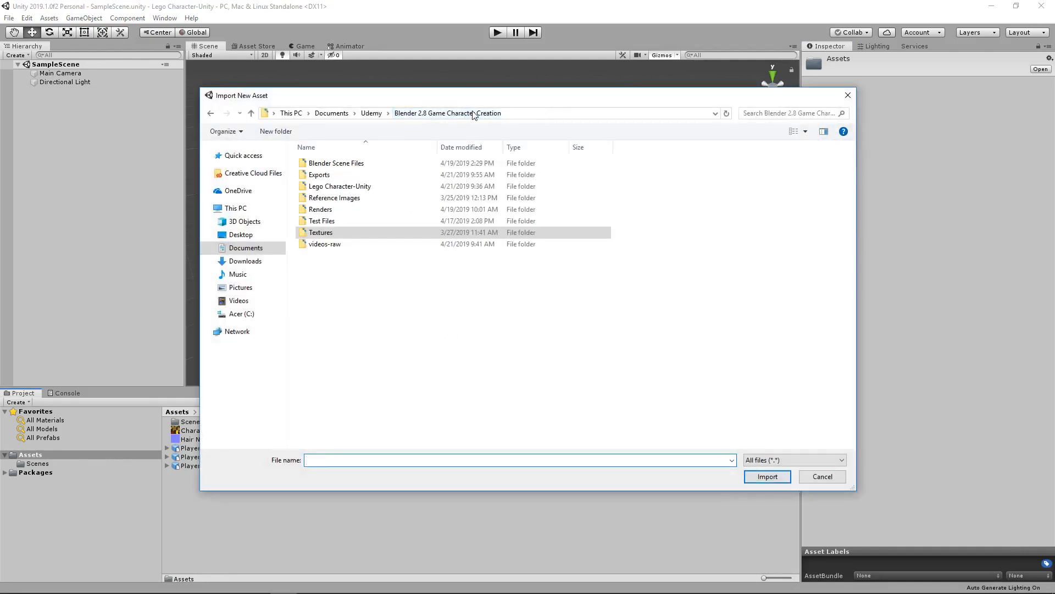
pyautogui.click(328, 175)
pyautogui.doubleClick(328, 174)
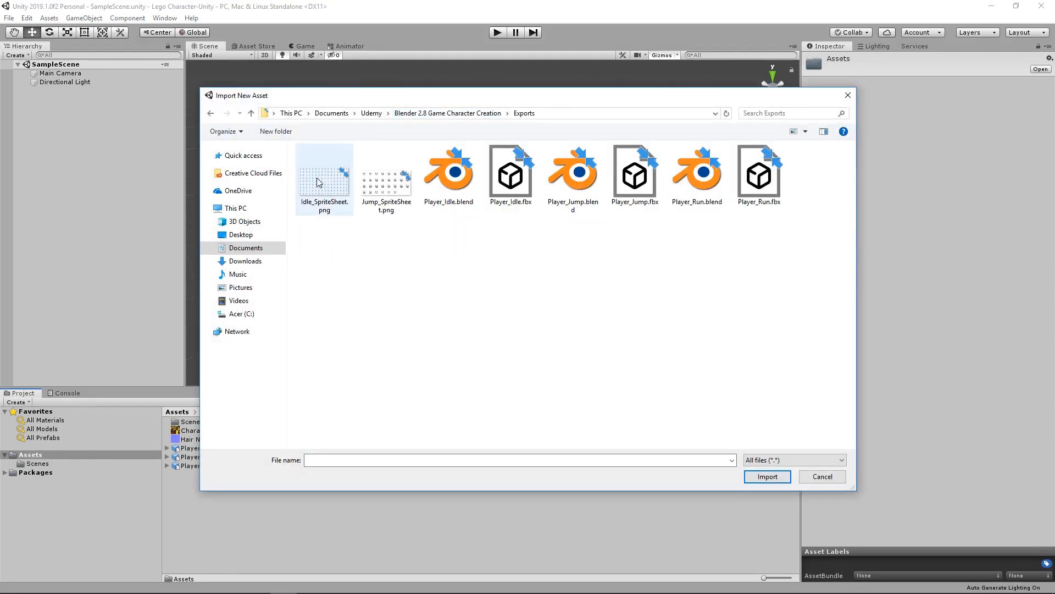
pyautogui.click(321, 184)
pyautogui.keyDown('ctrl'); pyautogui.click(401, 193); pyautogui.keyUp('ctrl')
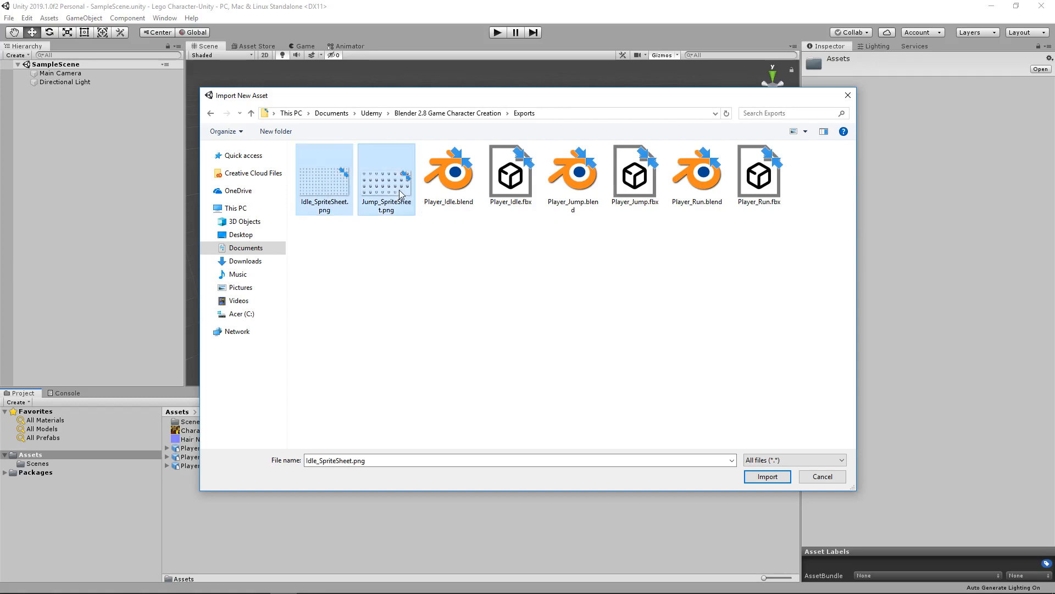
pyautogui.click(768, 476)
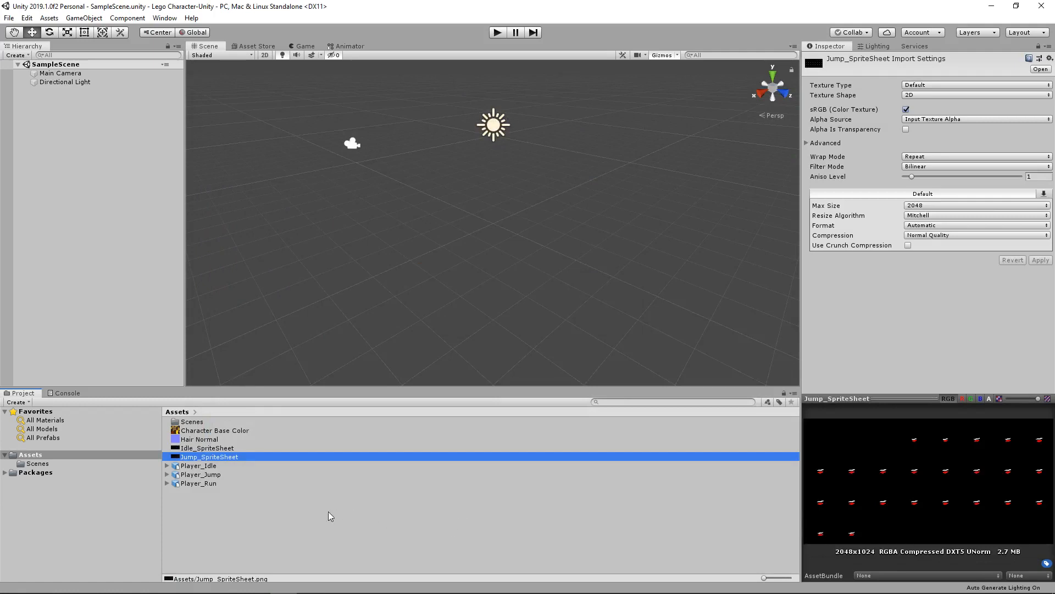
# Set the Idle_SpriteSheet asset's texture type to Sprite (2D and UI) and its sprite mode to Multiple
pyautogui.click(213, 449)
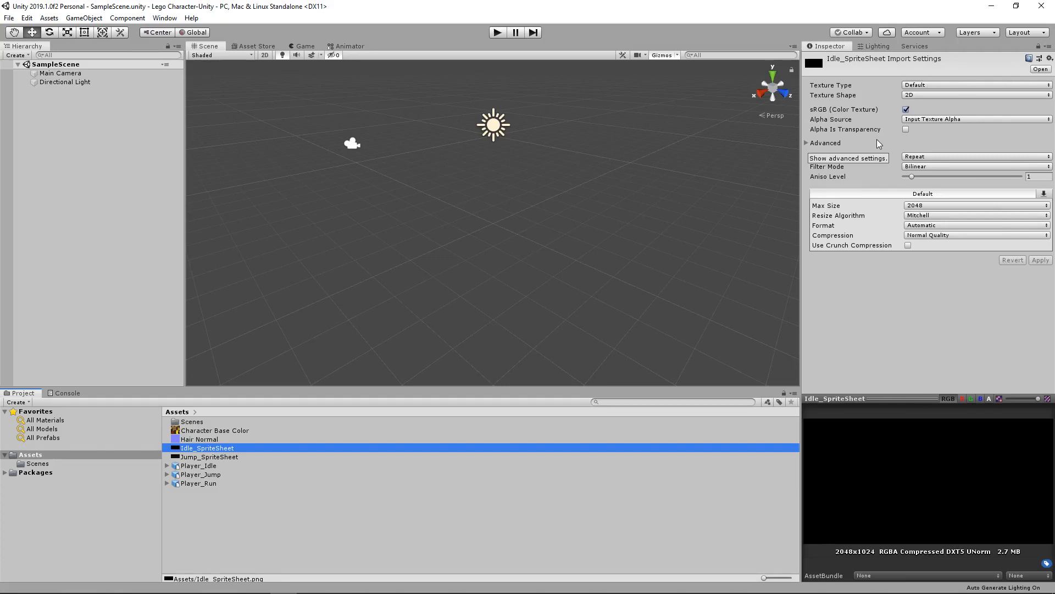
pyautogui.click(917, 87)
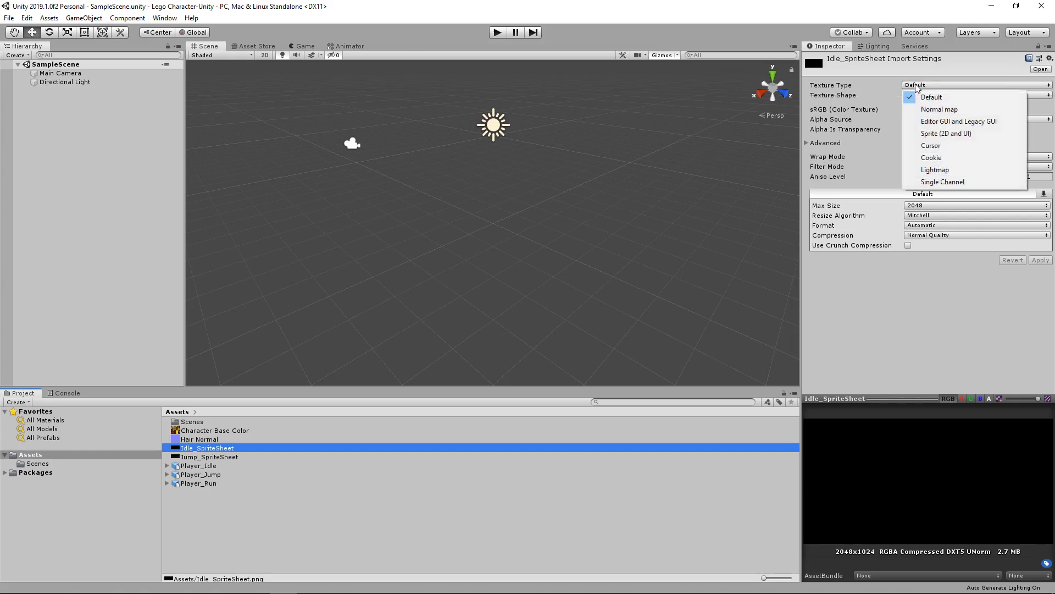
pyautogui.click(954, 136)
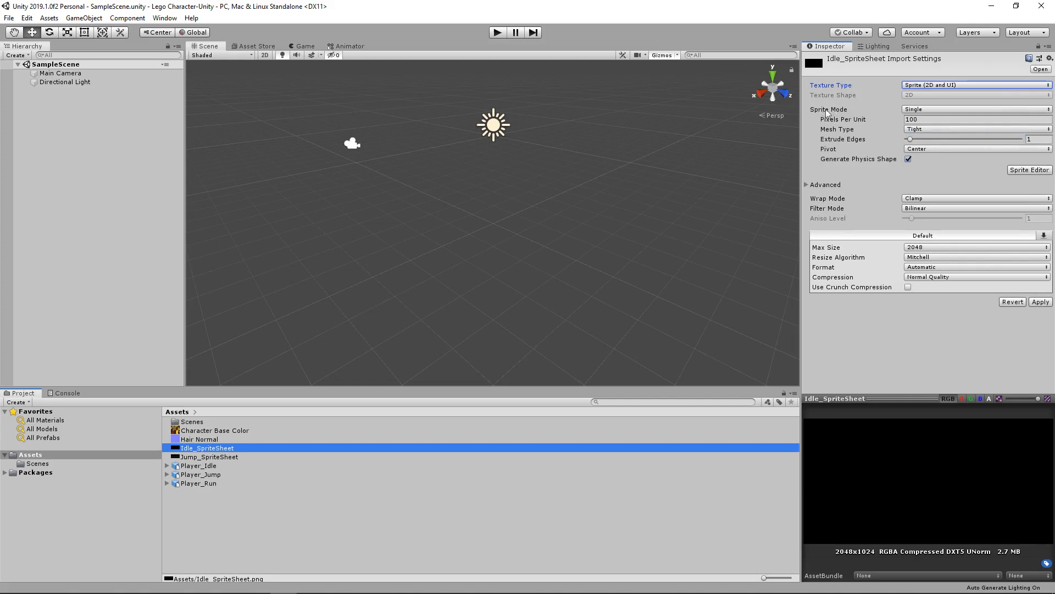
pyautogui.click(916, 110)
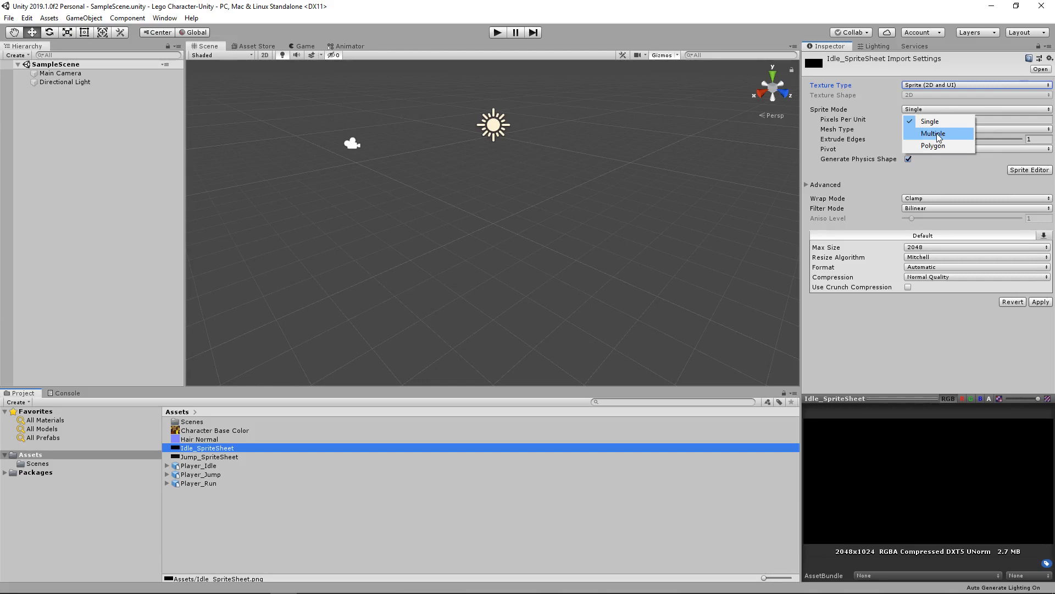
pyautogui.click(937, 134)
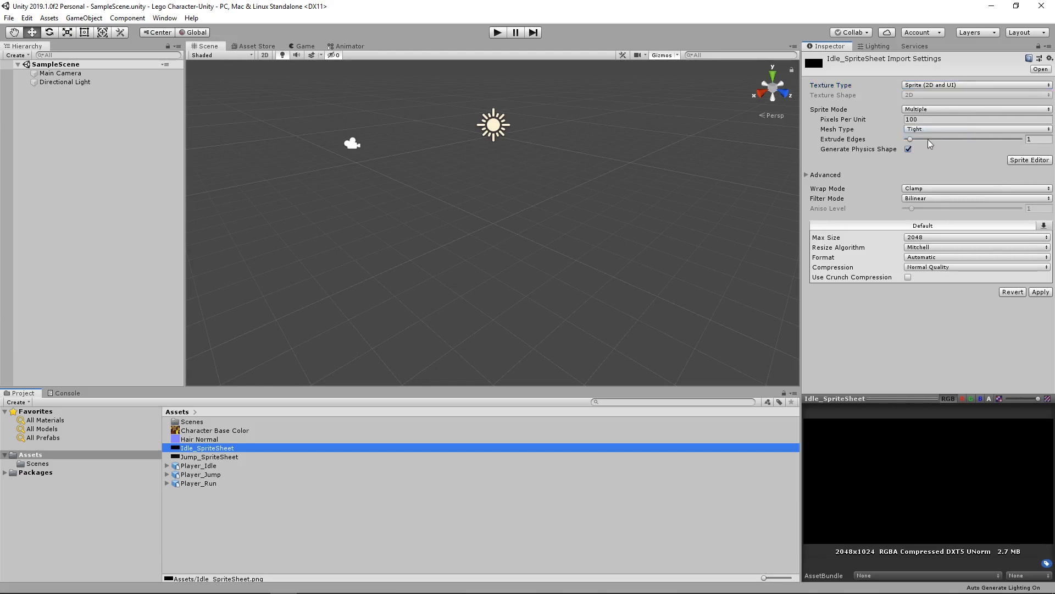
# Set the maximum size of Idle_SpriteSheet to 4096 and apply the import settings
pyautogui.click(927, 239)
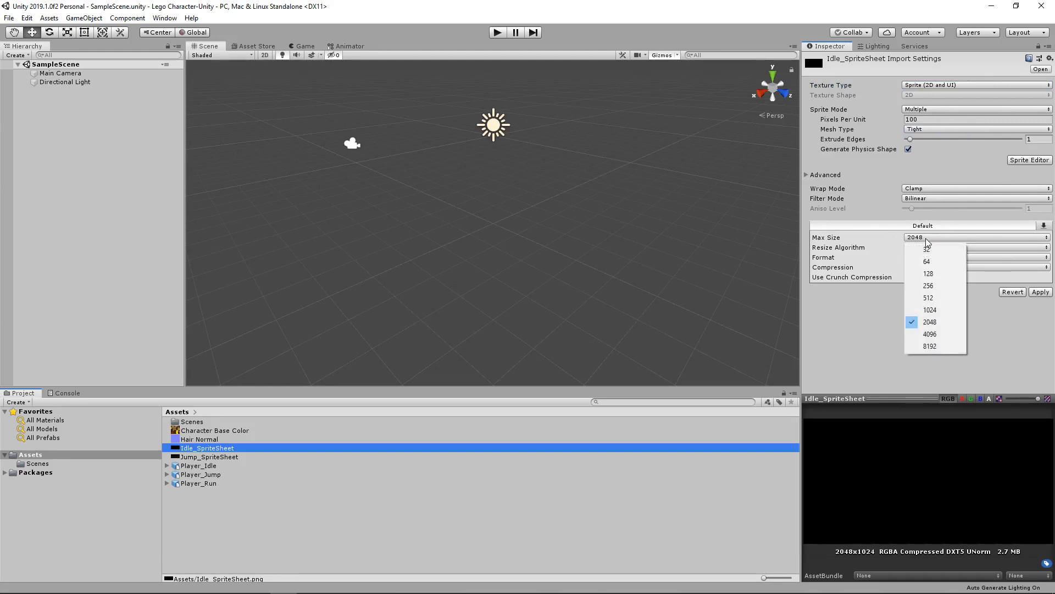
pyautogui.click(940, 335)
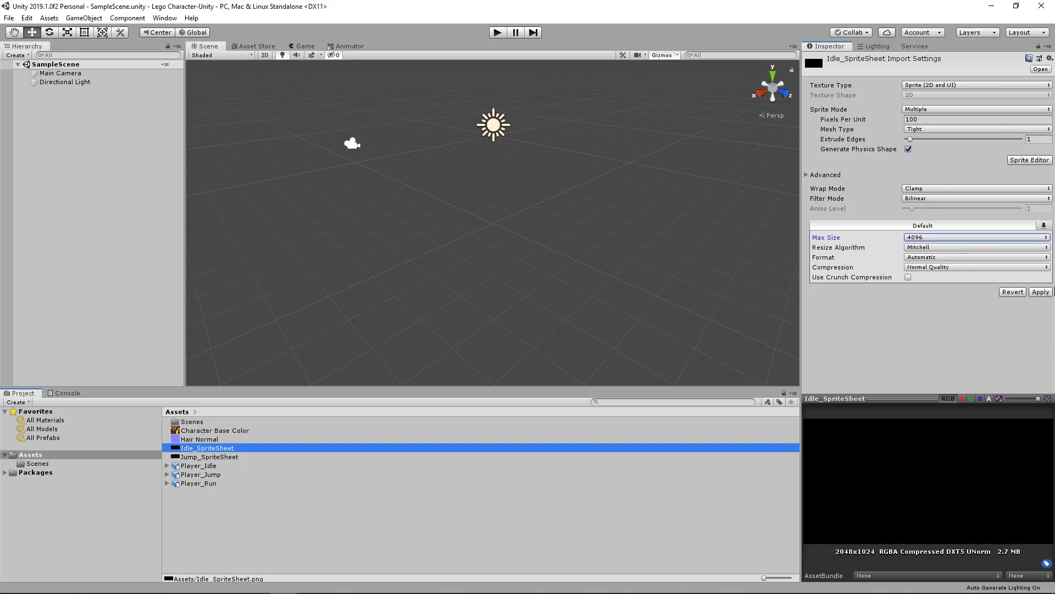
pyautogui.click(1040, 291)
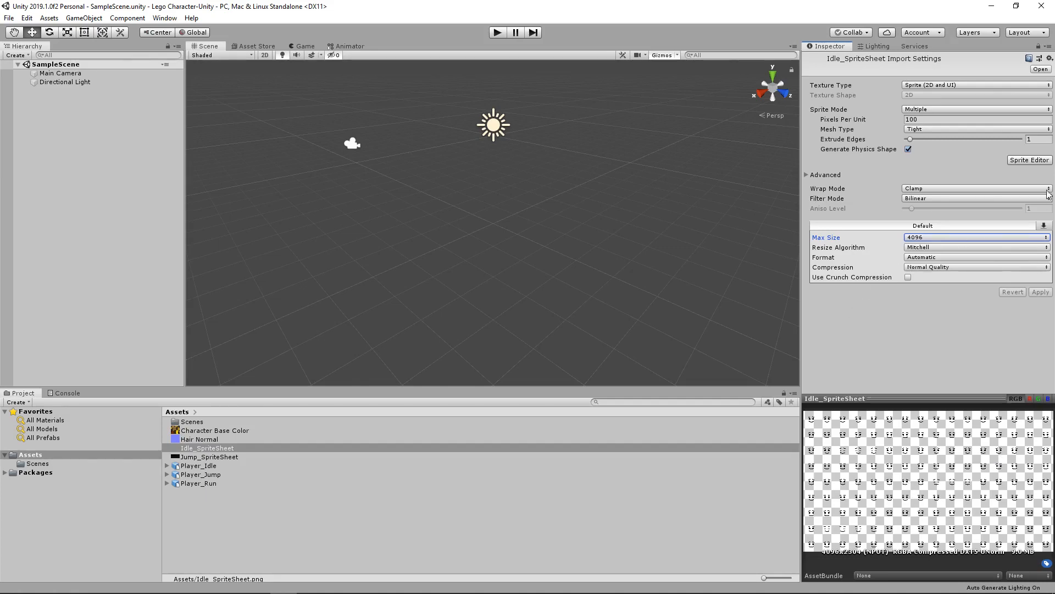
# Slice Idle_SpriteSheet in the Sprite Editor using Grid By Cell Size with a pixel size of 256 by 256
pyautogui.click(1027, 159)
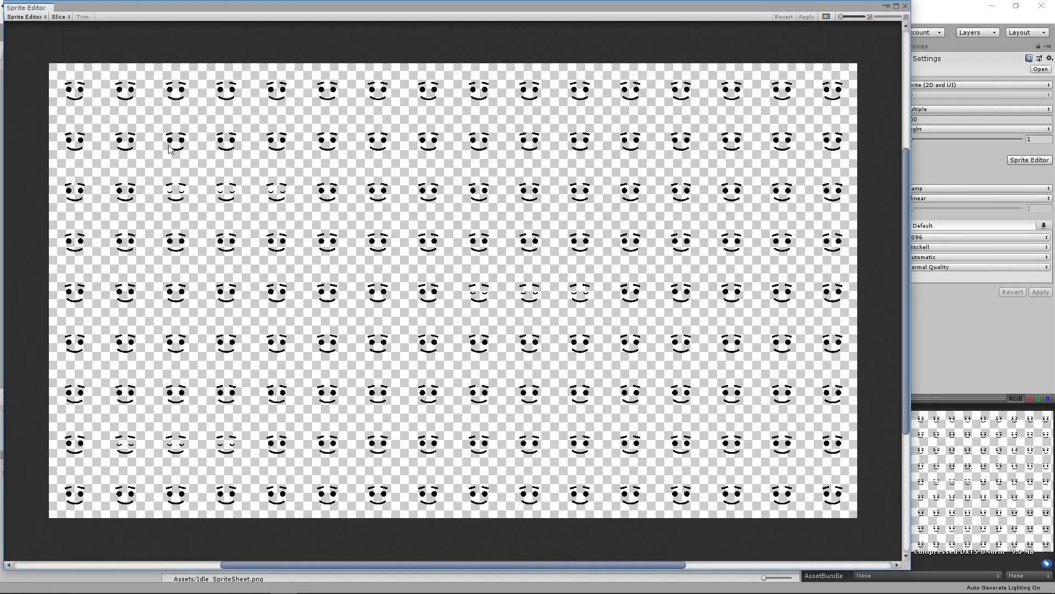
pyautogui.click(65, 16)
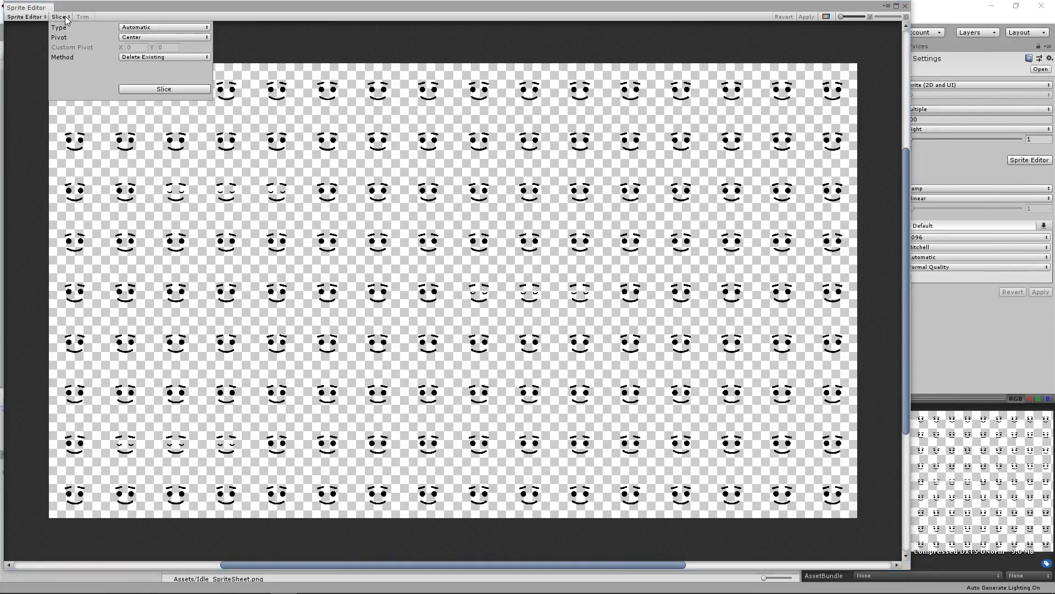
pyautogui.click(170, 26)
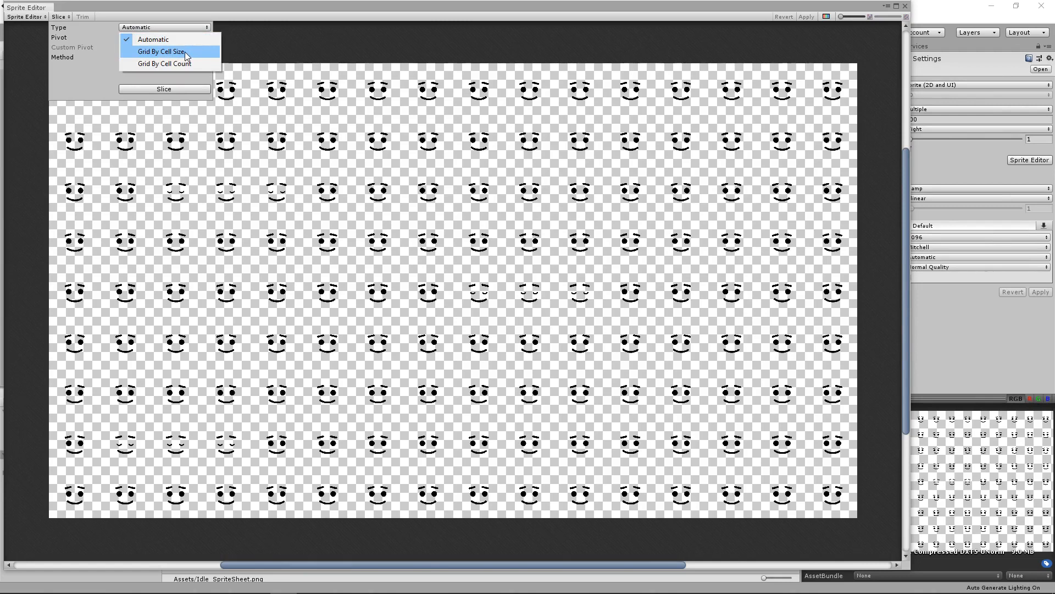
pyautogui.click(185, 52)
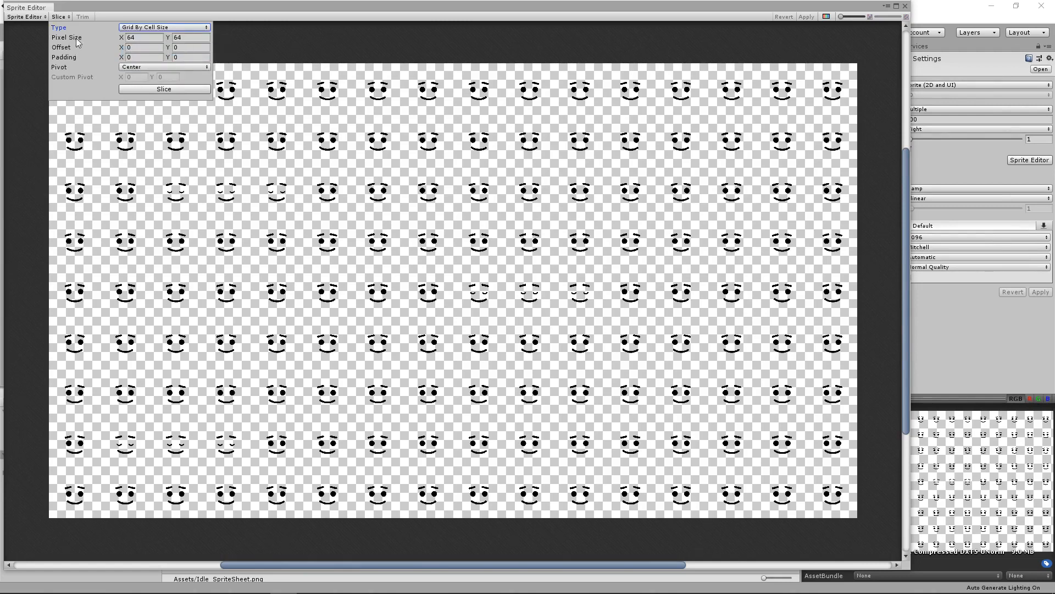
pyautogui.click(140, 37)
pyautogui.write('256')
pyautogui.press('Tab')
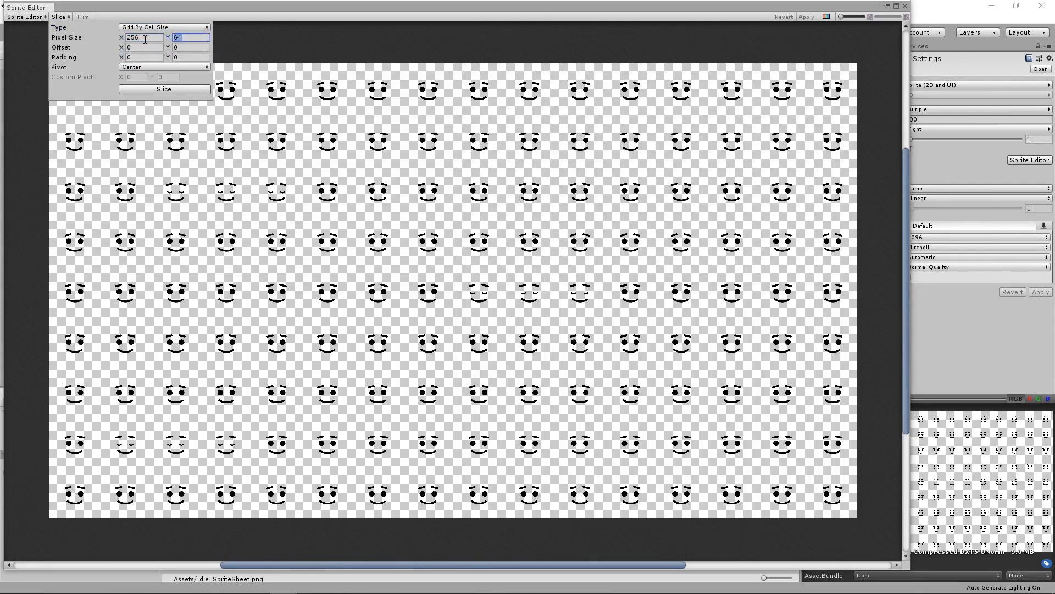
pyautogui.write('25')
pyautogui.click(158, 89)
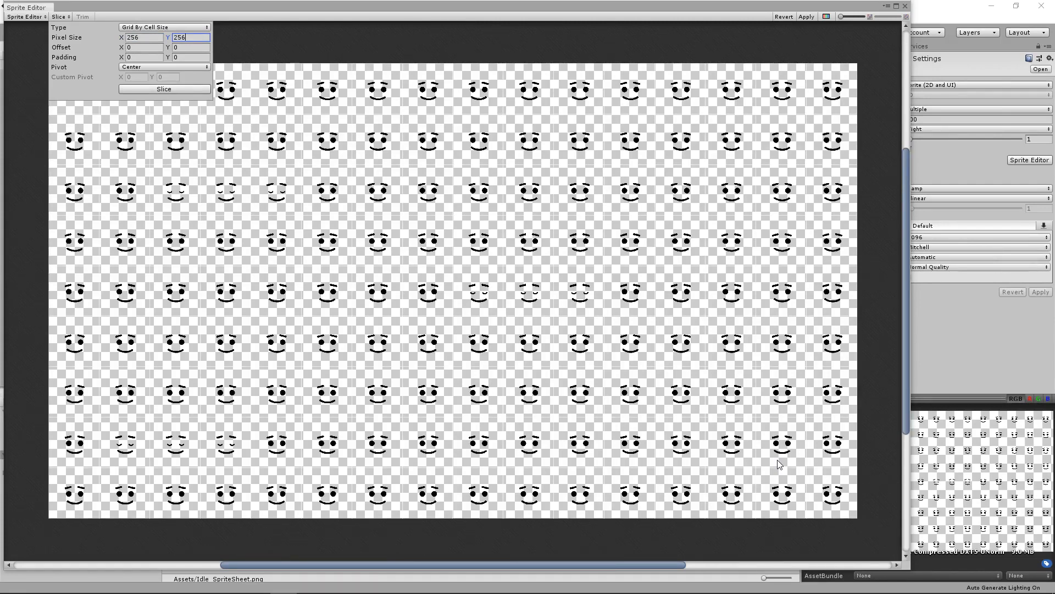
# Examine individual face slices across several rows of the idle sheet to check their boundaries and sizes
pyautogui.click(373, 97)
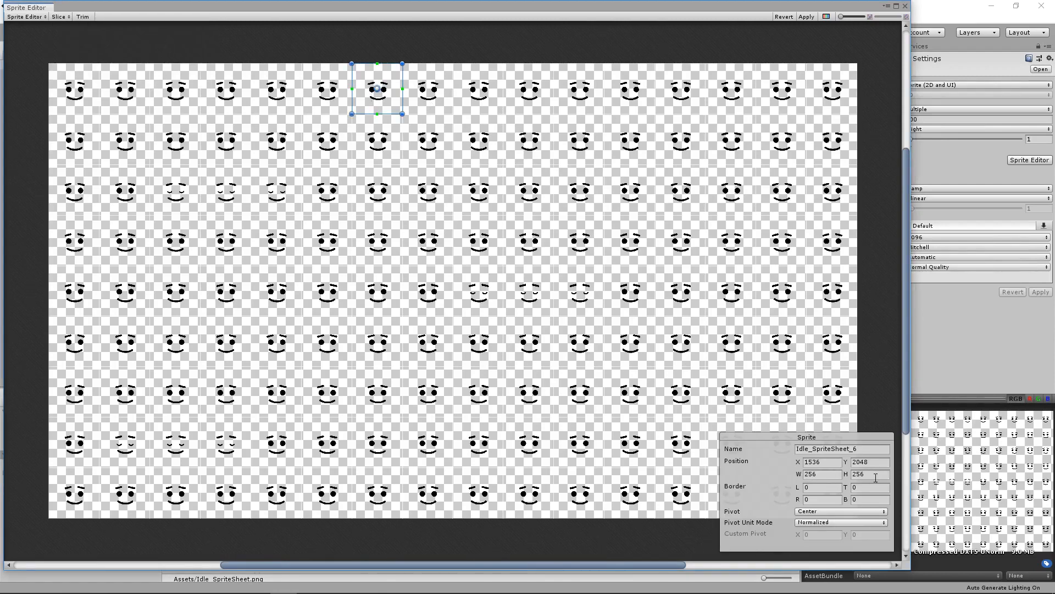
pyautogui.click(549, 93)
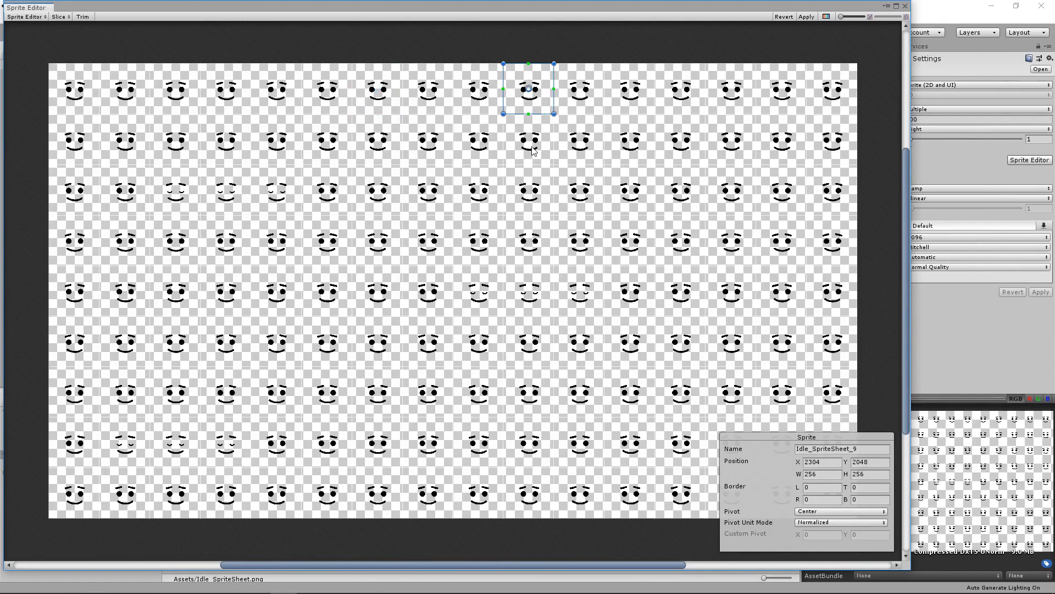
pyautogui.click(534, 151)
pyautogui.click(336, 198)
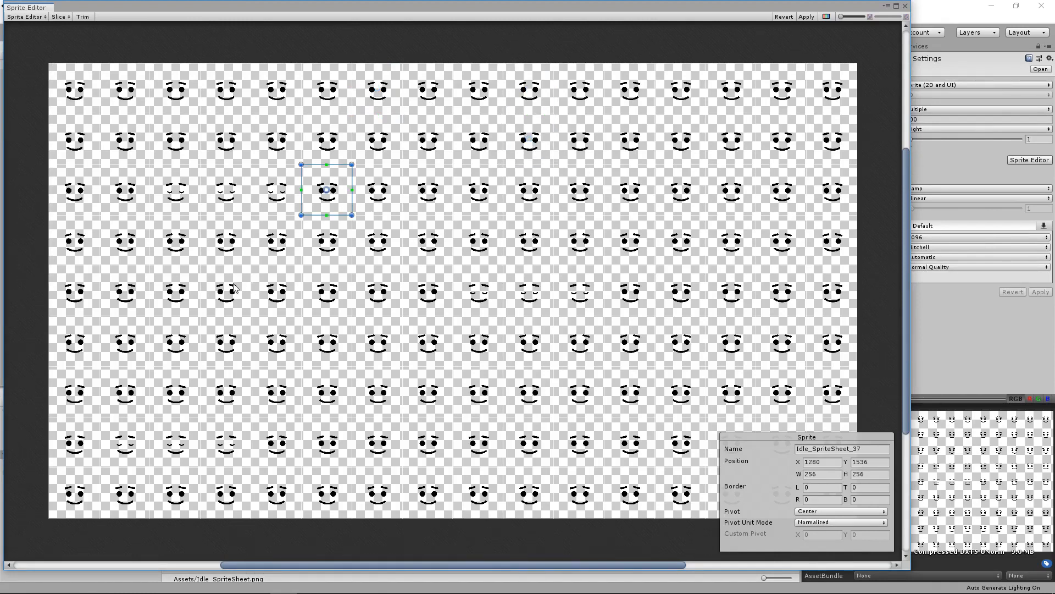
pyautogui.click(235, 284)
pyautogui.click(227, 364)
pyautogui.click(389, 359)
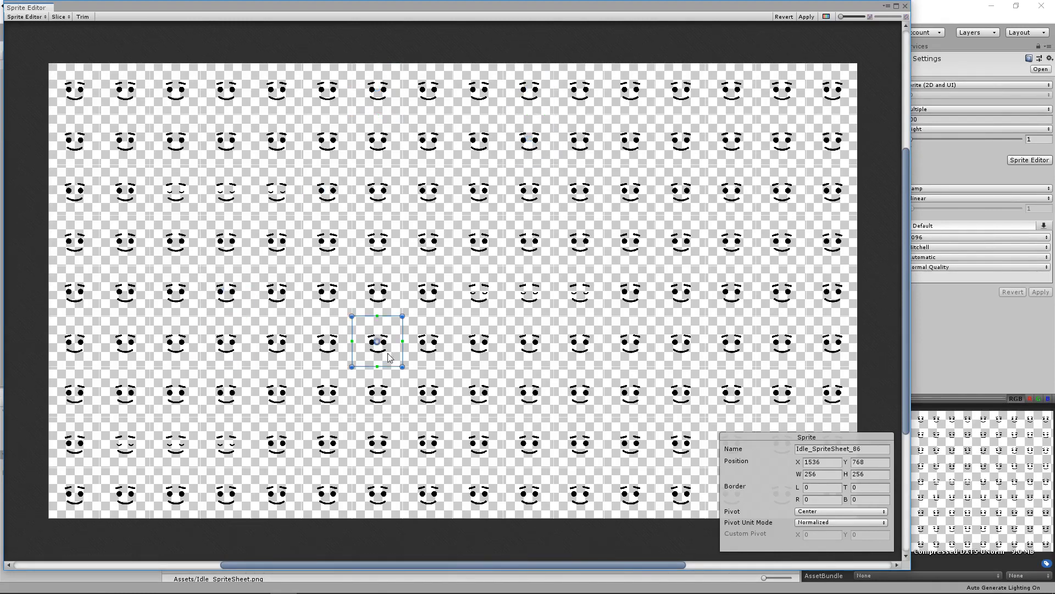
pyautogui.click(444, 346)
pyautogui.click(493, 347)
pyautogui.click(542, 345)
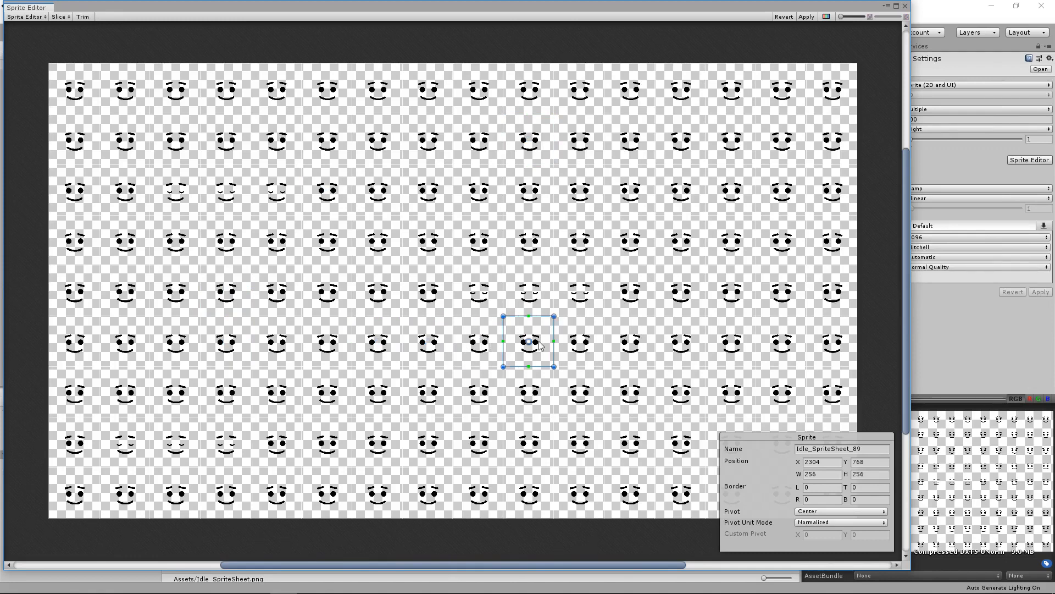
# Apply the idle sheet's slicing, close the Sprite Editor and review the sprites listed under Idle_SpriteSheet
pyautogui.click(806, 15)
pyautogui.click(906, 7)
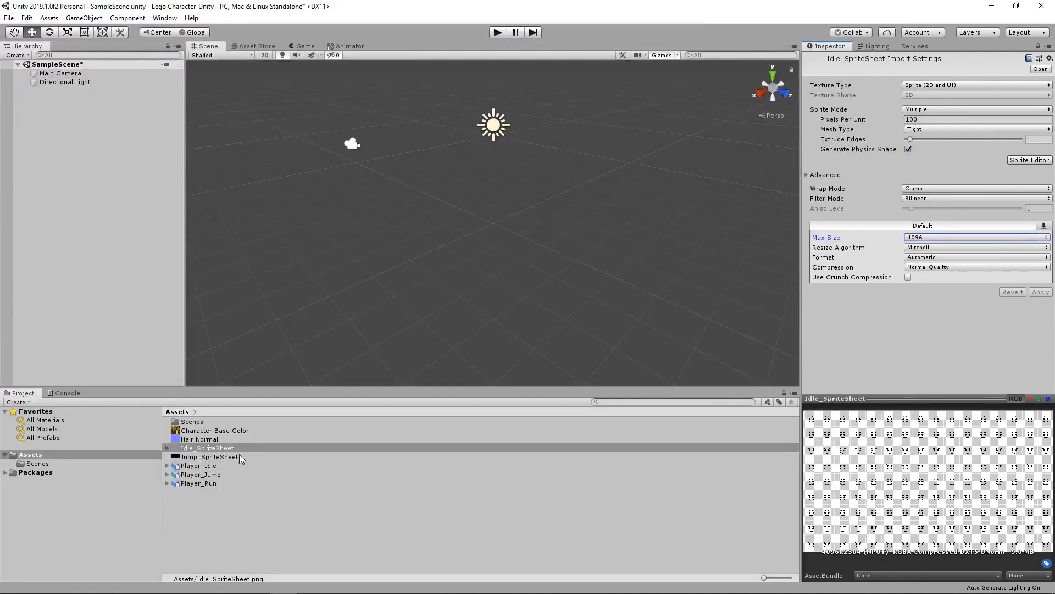
pyautogui.click(167, 449)
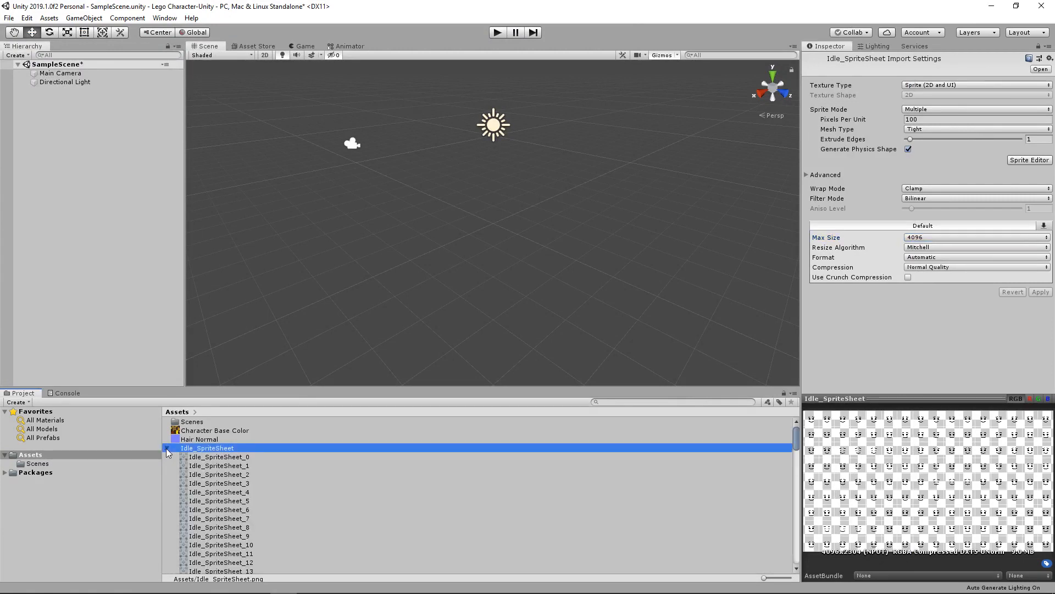
pyautogui.scroll(-10, 226, 477)
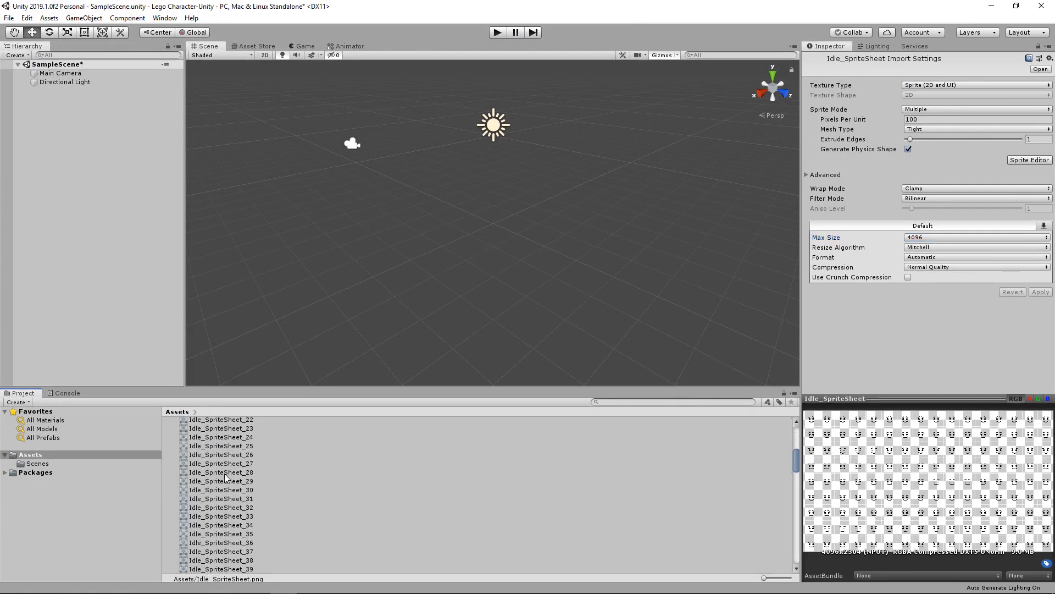
pyautogui.scroll(-20, 224, 474)
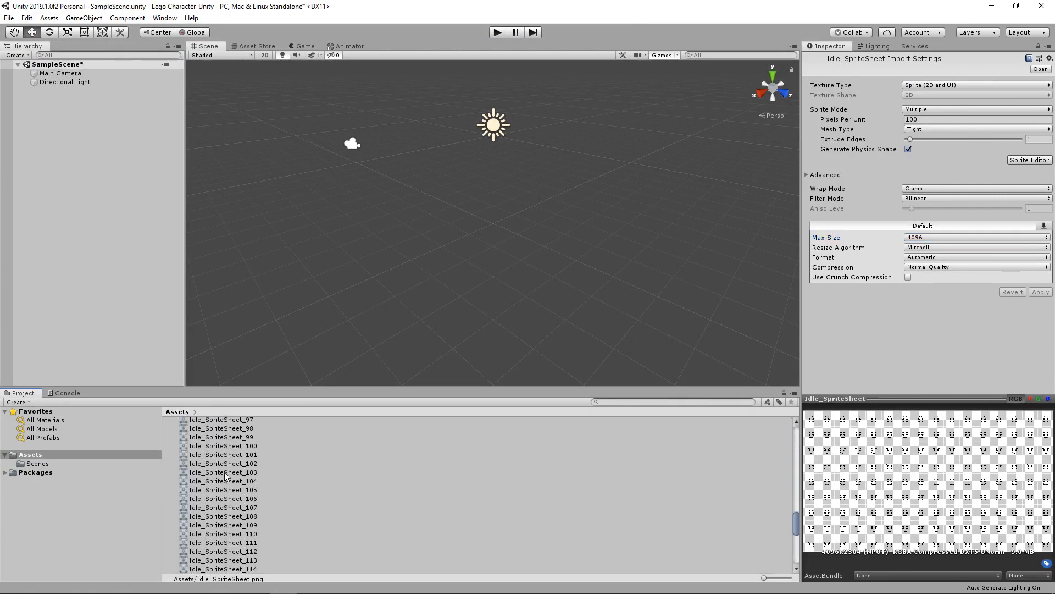
pyautogui.scroll(-3, 223, 472)
pyautogui.scroll(20, 222, 470)
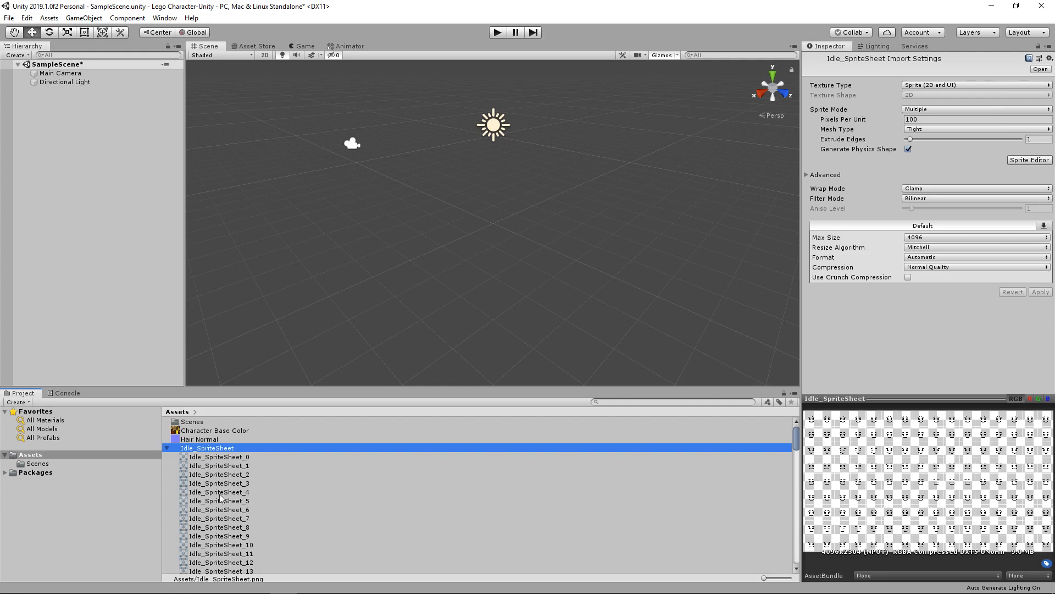
pyautogui.click(166, 448)
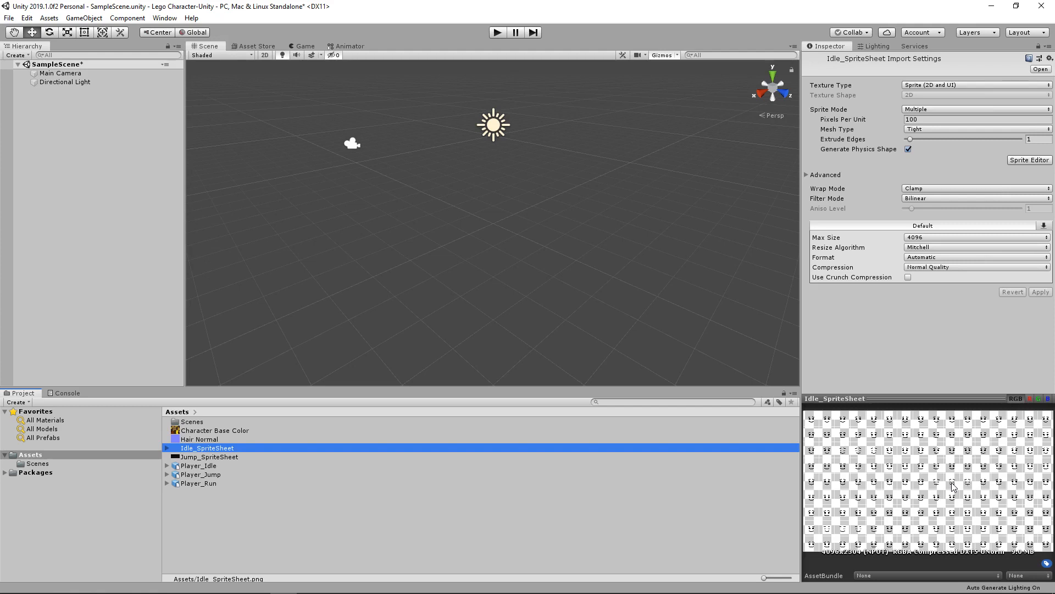
# Set Jump_SpriteSheet's texture type to Sprite (2D and UI) and its sprite mode to Multiple, and apply the import settings
pyautogui.click(204, 457)
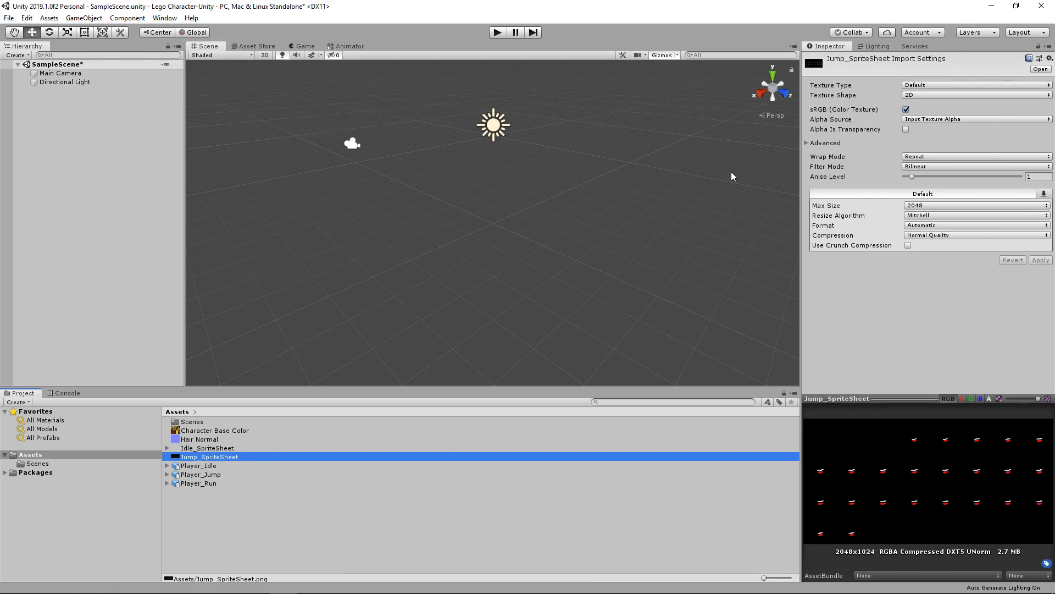
pyautogui.click(937, 86)
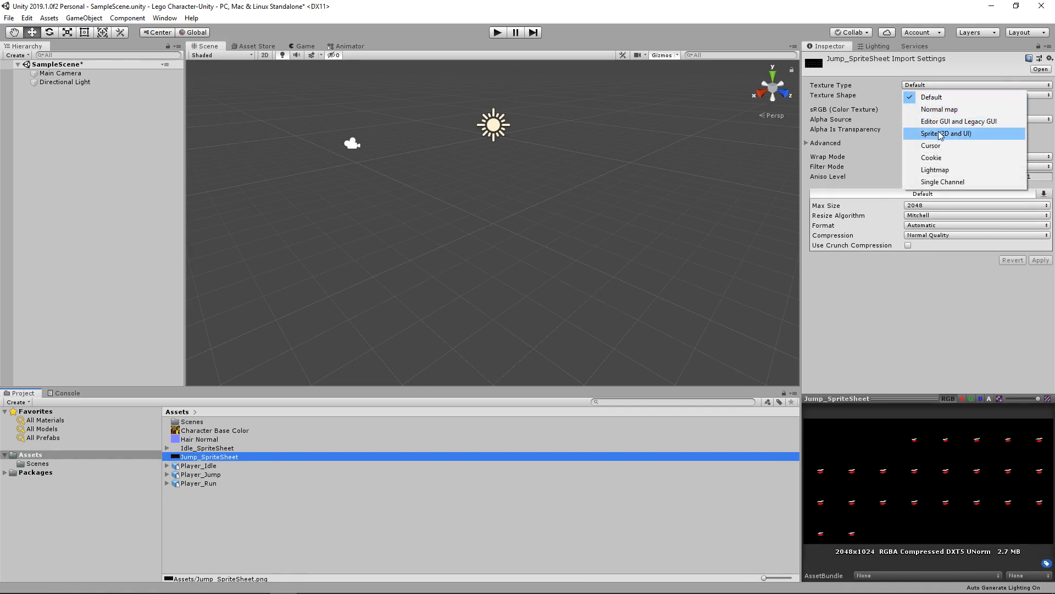
pyautogui.click(942, 133)
pyautogui.click(926, 109)
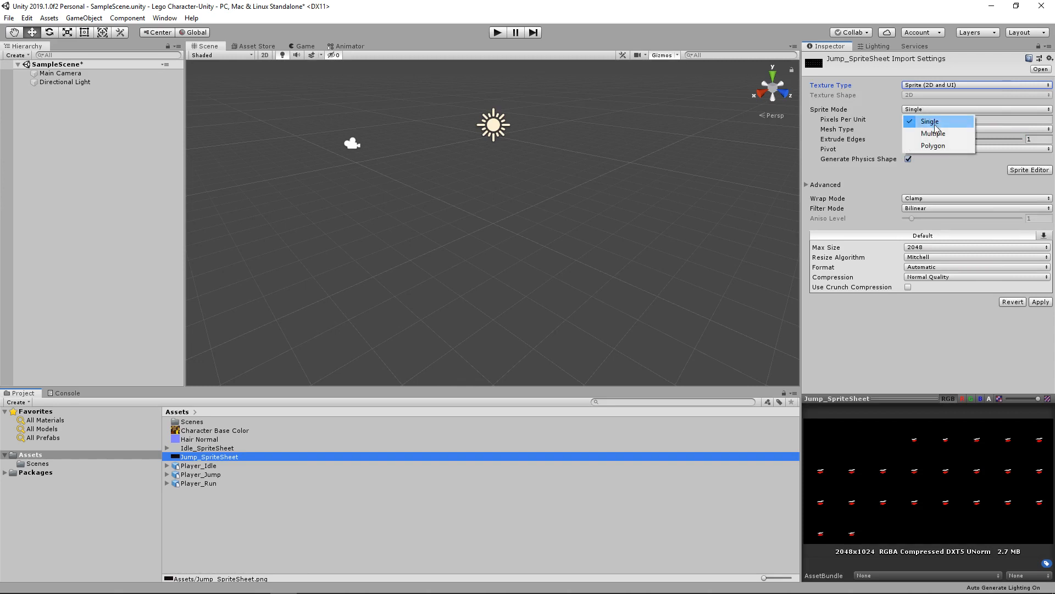
pyautogui.click(936, 134)
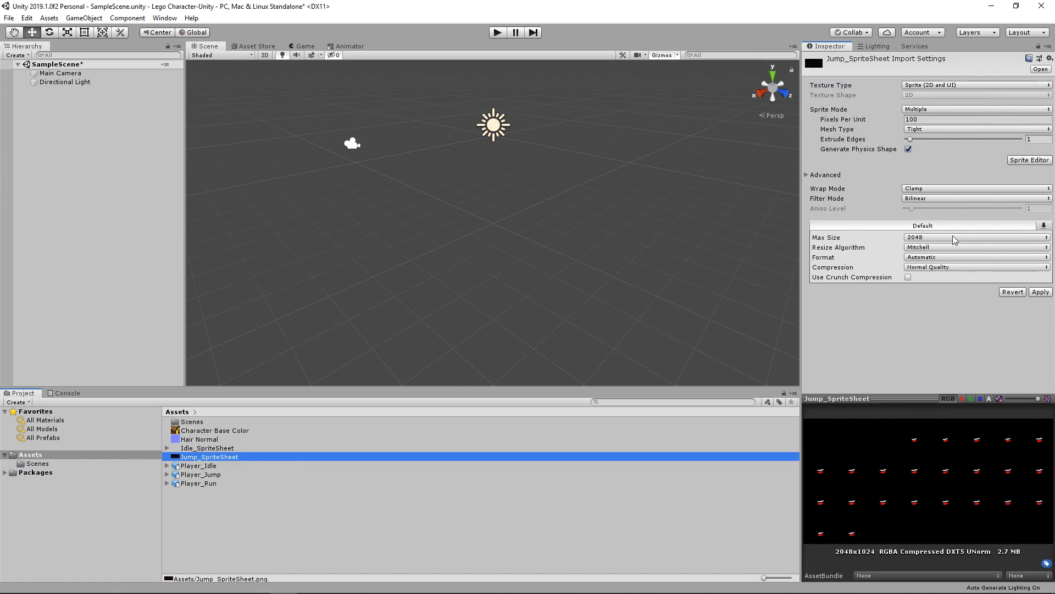
pyautogui.click(1041, 292)
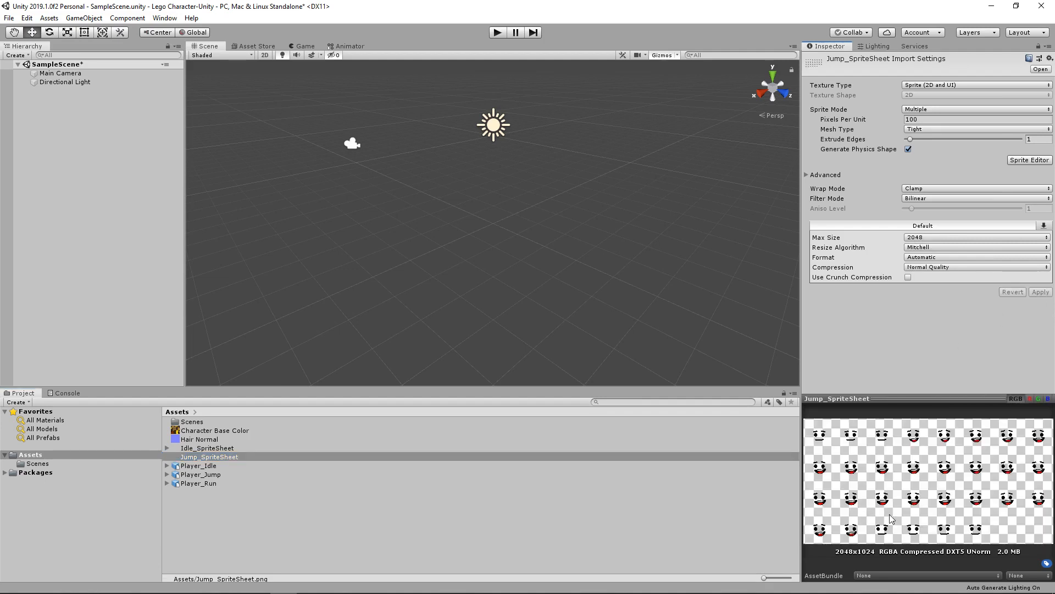
# Slice Jump_SpriteSheet in the Sprite Editor by a cell size of 256 by 256 pixels
pyautogui.click(1029, 160)
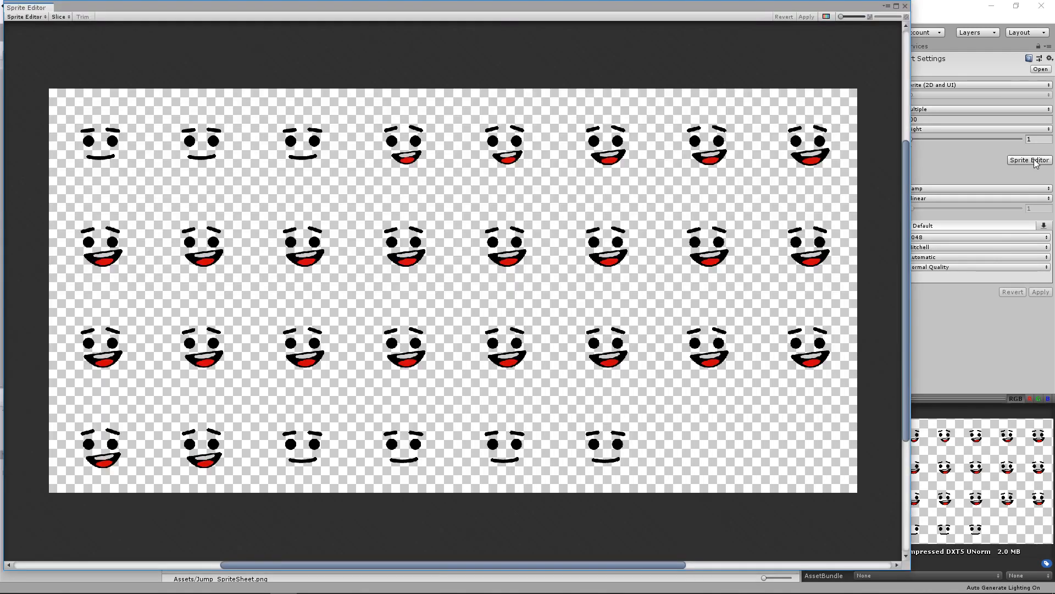
pyautogui.click(58, 18)
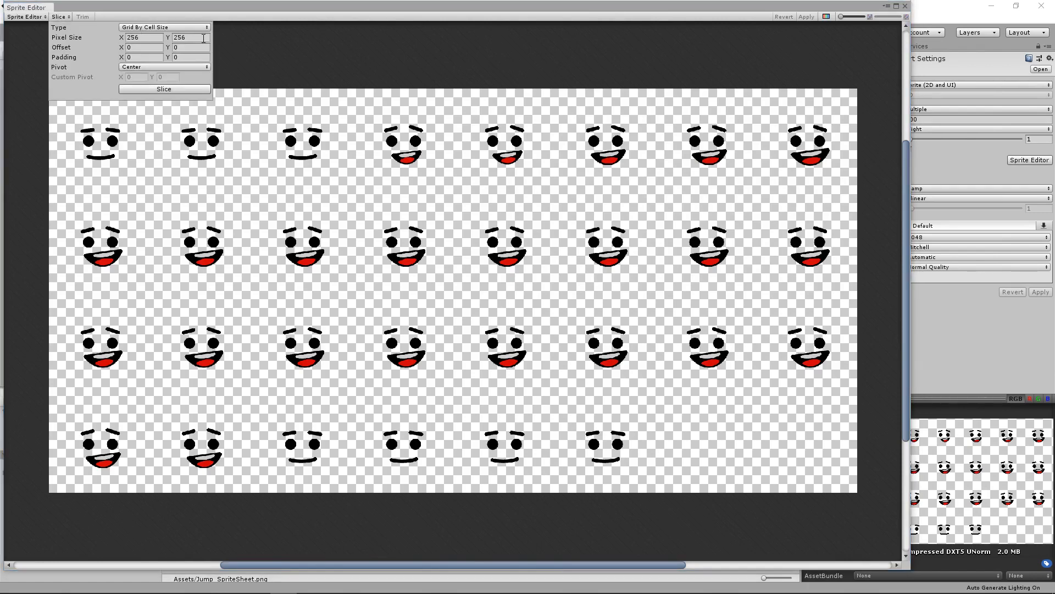
pyautogui.click(151, 90)
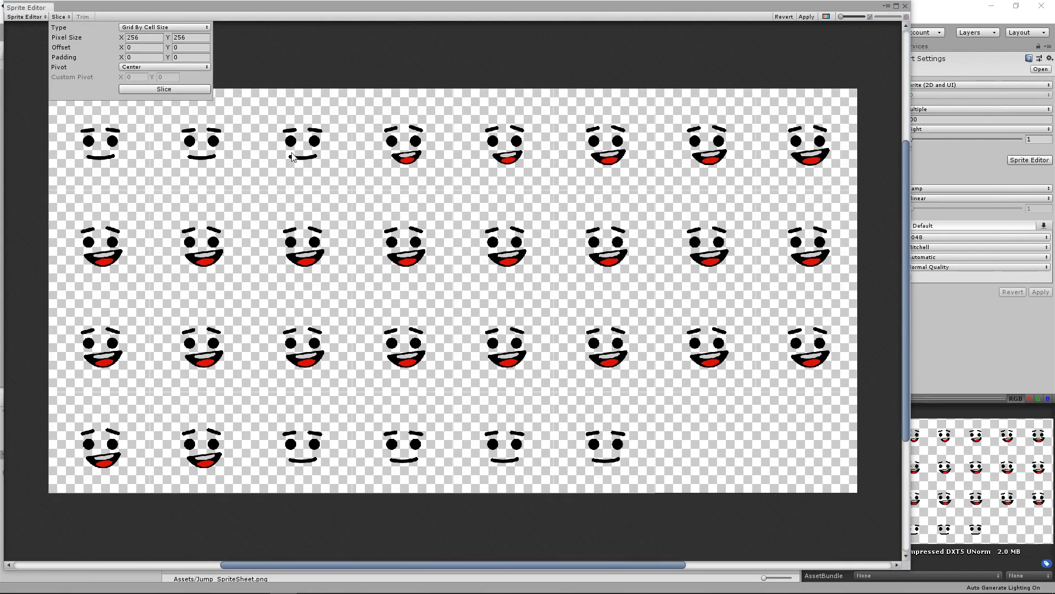
# Check several face slices in the jump sheet, then apply the slicing and close the Sprite Editor
pyautogui.click(293, 157)
pyautogui.click(399, 151)
pyautogui.click(505, 158)
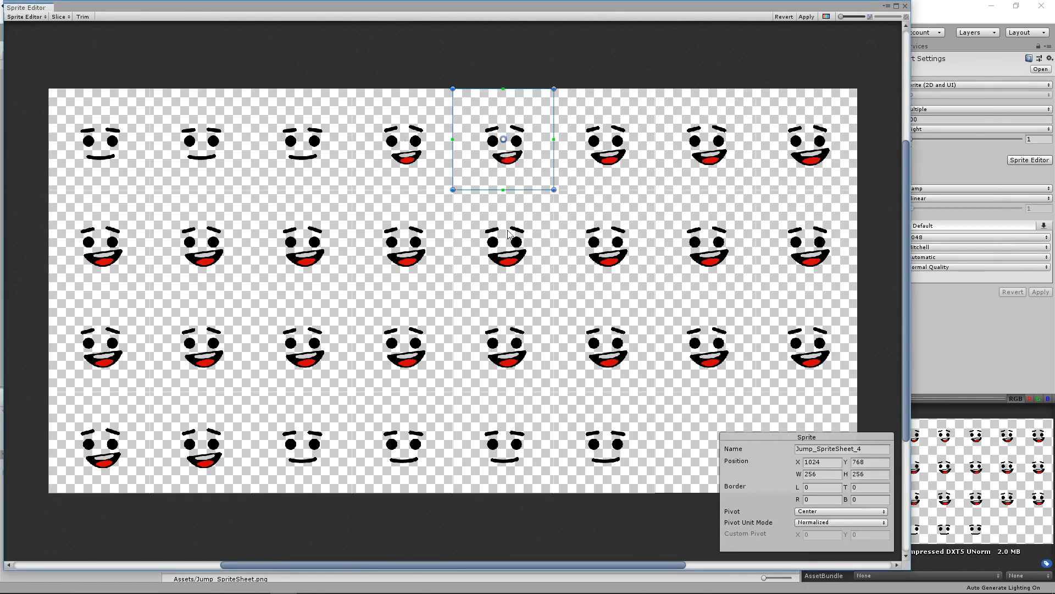
pyautogui.click(495, 242)
pyautogui.click(423, 246)
pyautogui.click(329, 250)
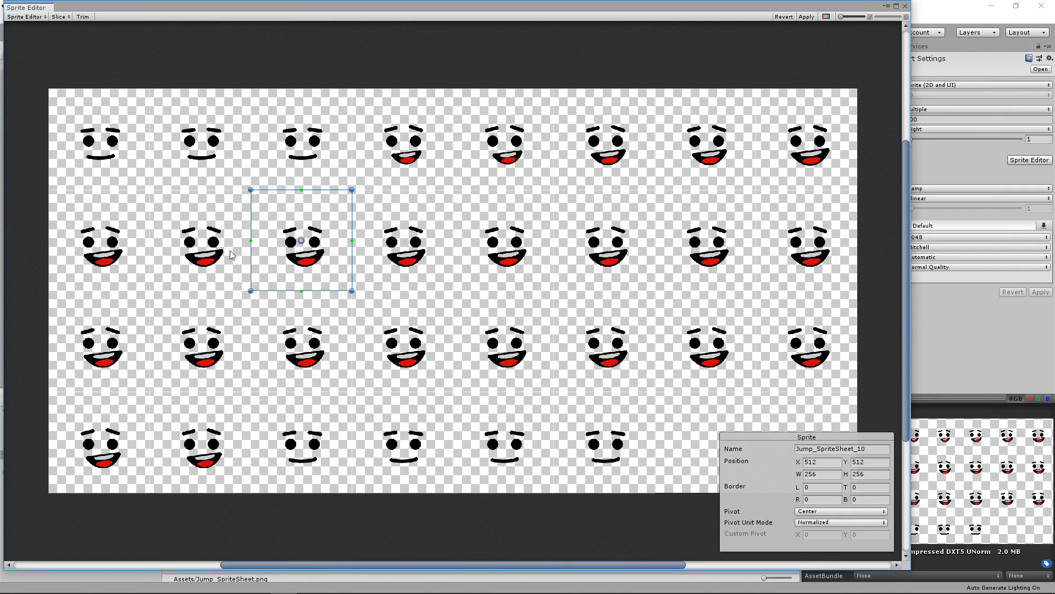
pyautogui.click(192, 256)
pyautogui.click(108, 157)
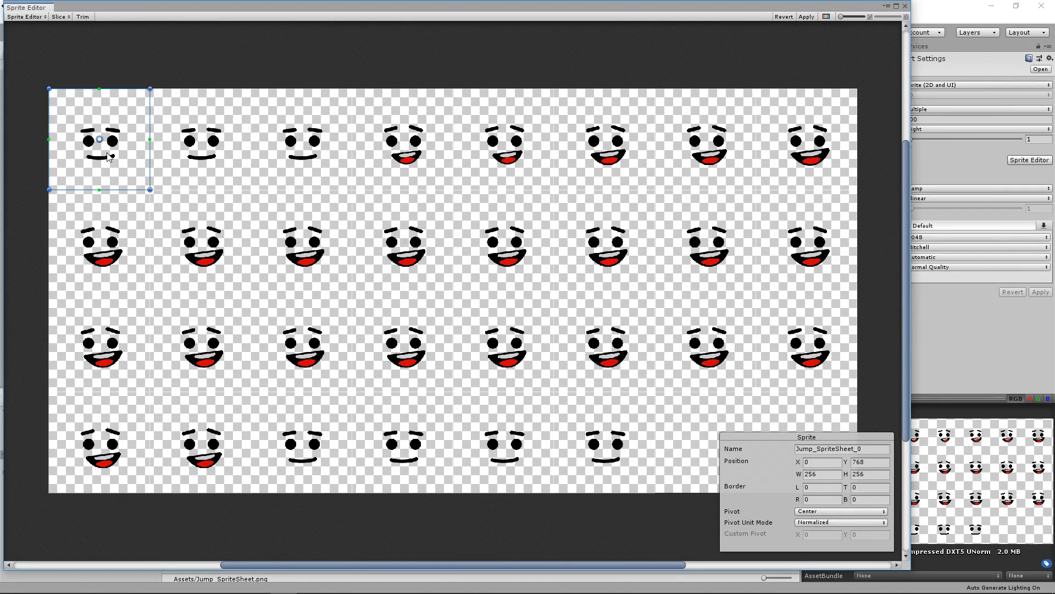
pyautogui.click(806, 17)
pyautogui.click(906, 7)
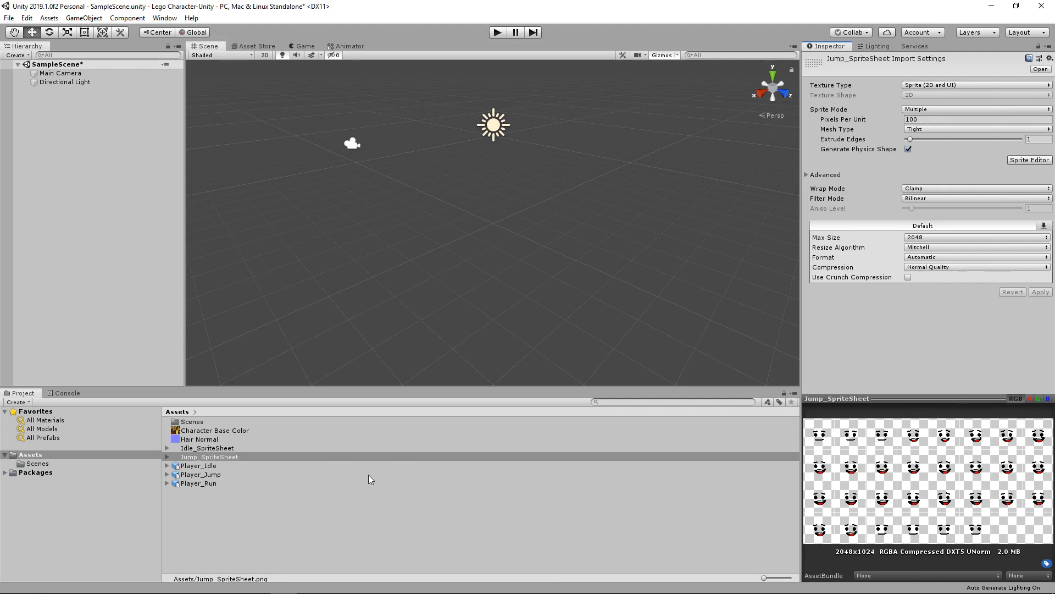
# Apply the Humanoid animation type to the Player_Idle rig and fix the import setting of Hair Normal.png as a normal map
pyautogui.click(199, 466)
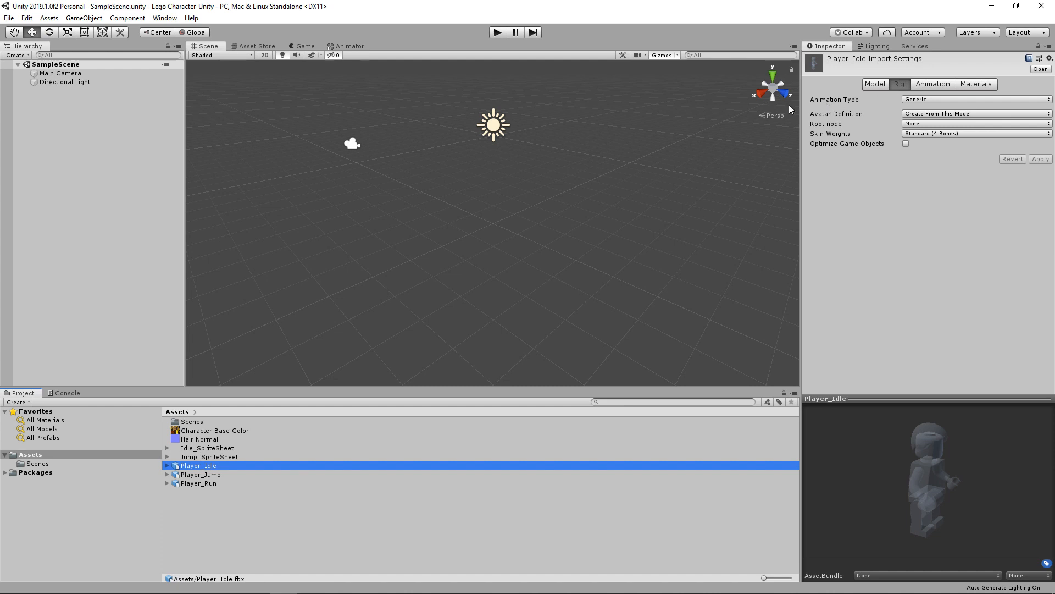
pyautogui.click(922, 100)
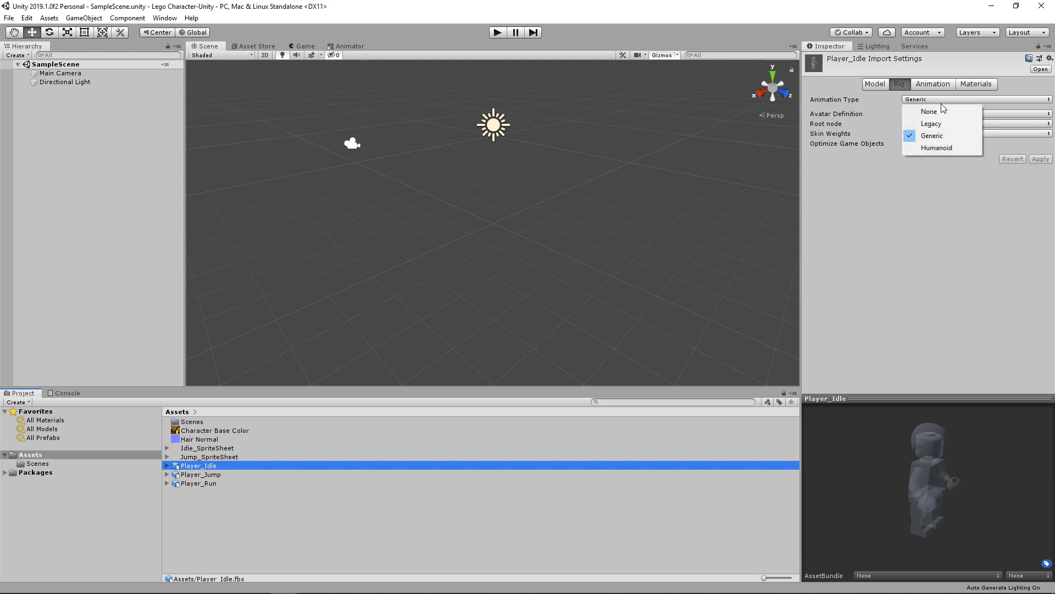
pyautogui.click(940, 149)
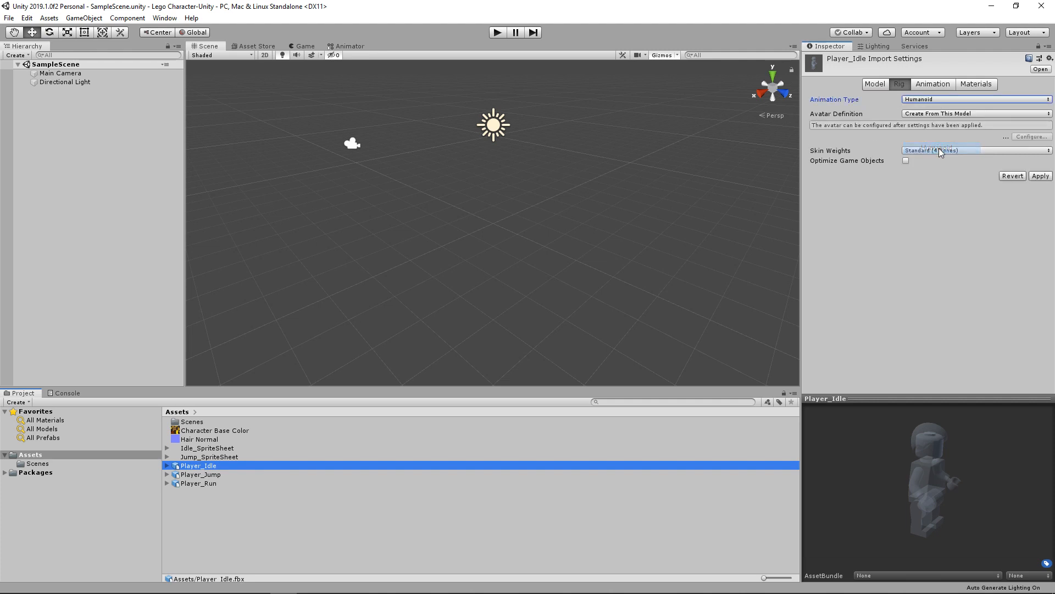
pyautogui.click(1041, 176)
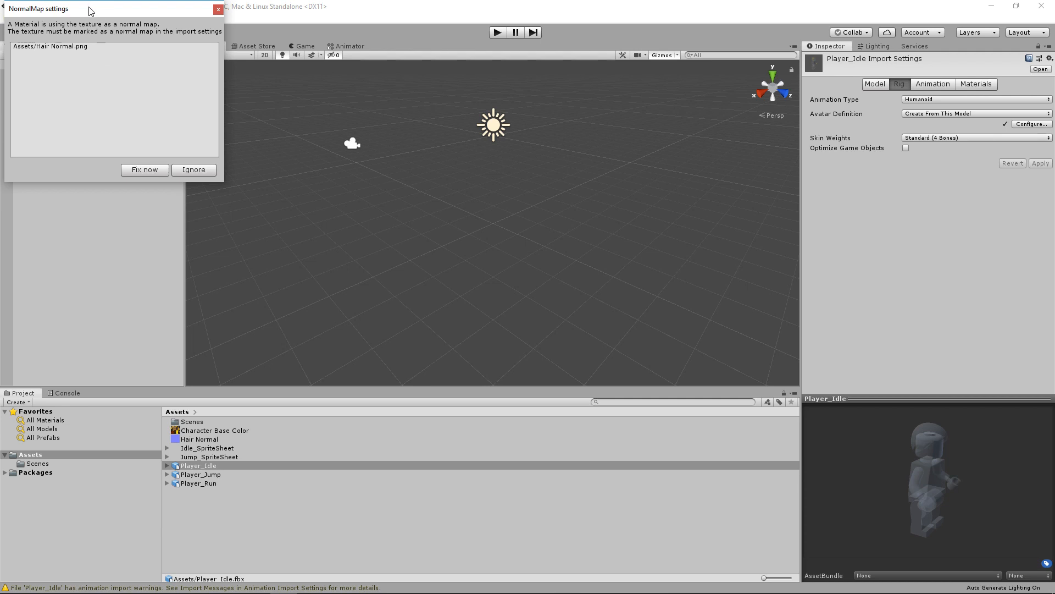
pyautogui.moveTo(90, 11); pyautogui.dragTo(151, 60)
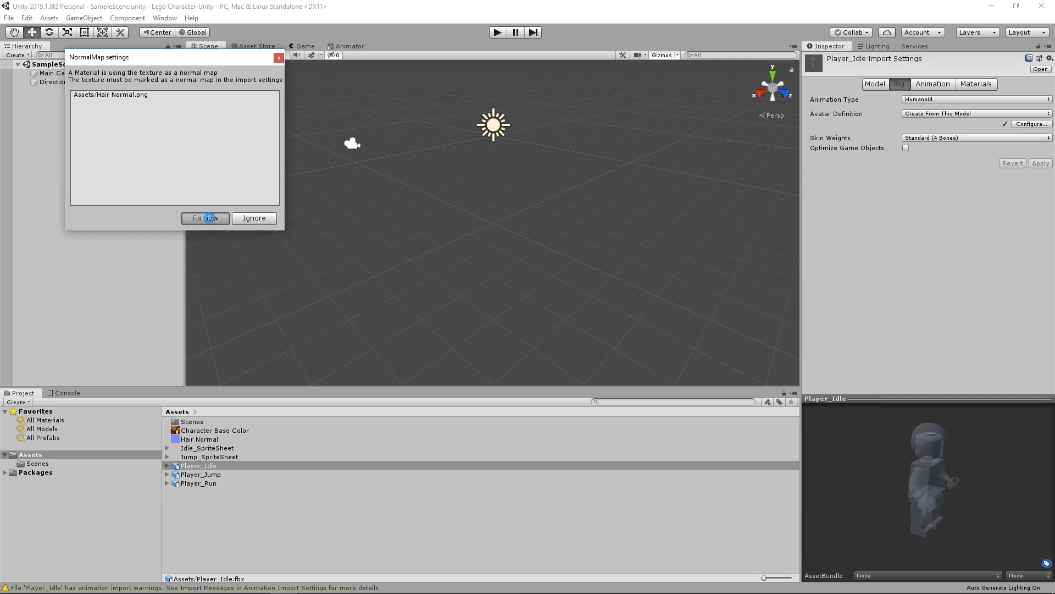
pyautogui.click(205, 218)
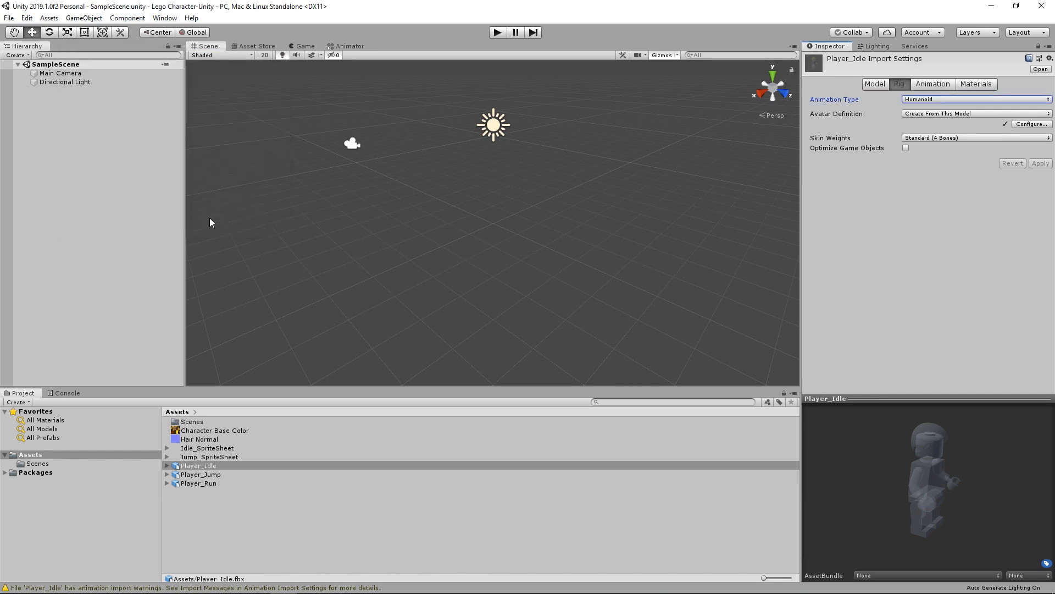
# Open the avatar configuration of Player_Idle and examine the character's skeleton and hand bones from several angles
pyautogui.click(1029, 126)
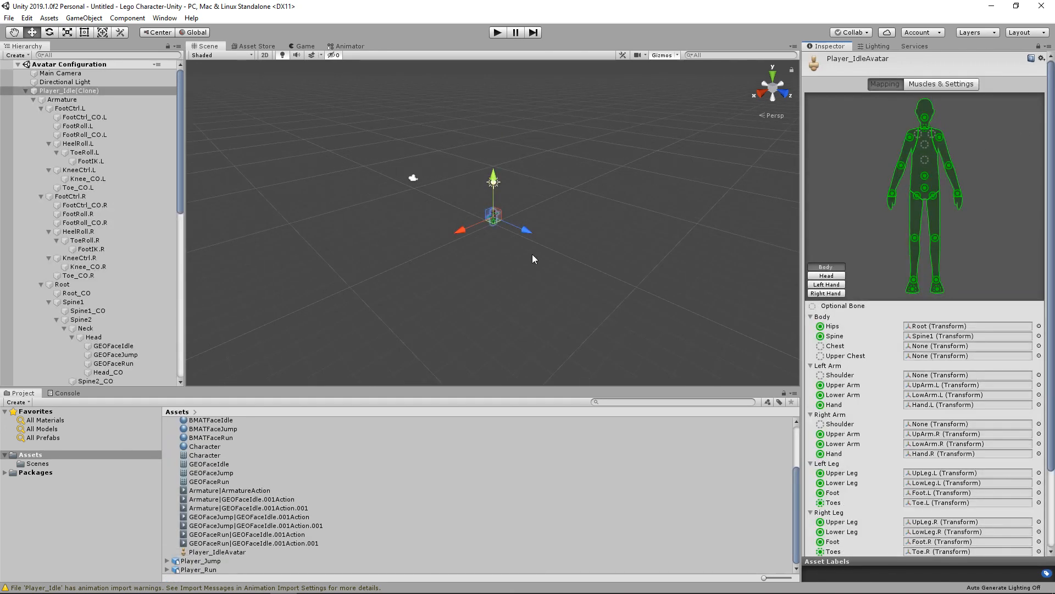
pyautogui.scroll(11, 532, 254)
pyautogui.scroll(2, 540, 253)
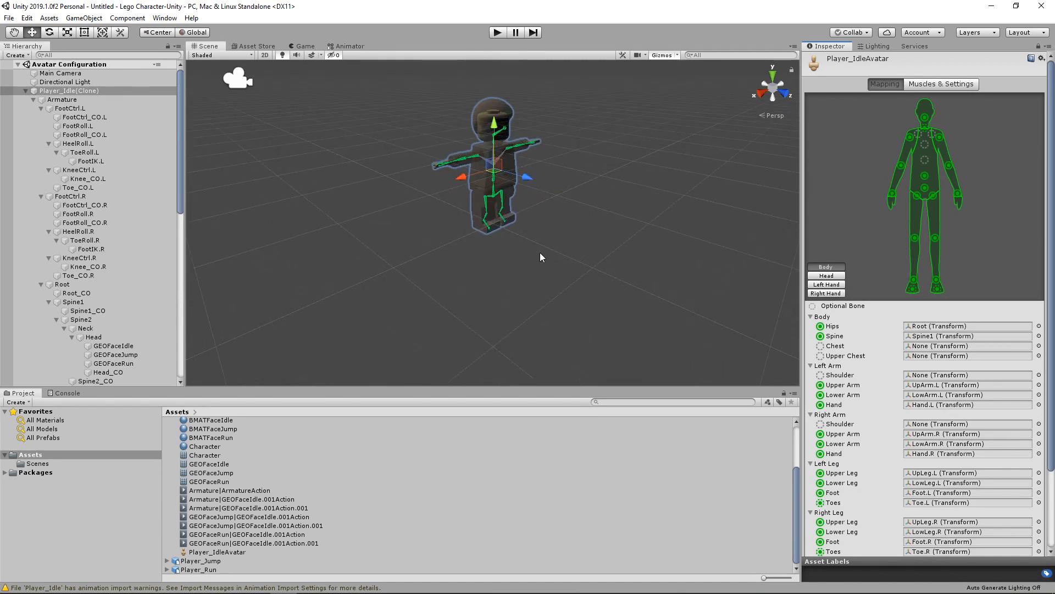
pyautogui.moveTo(560, 246)
pyautogui.mouseDown(button='middle')
pyautogui.moveTo(561, 266)
pyautogui.moveTo(561, 247)
pyautogui.mouseUp(button='middle')
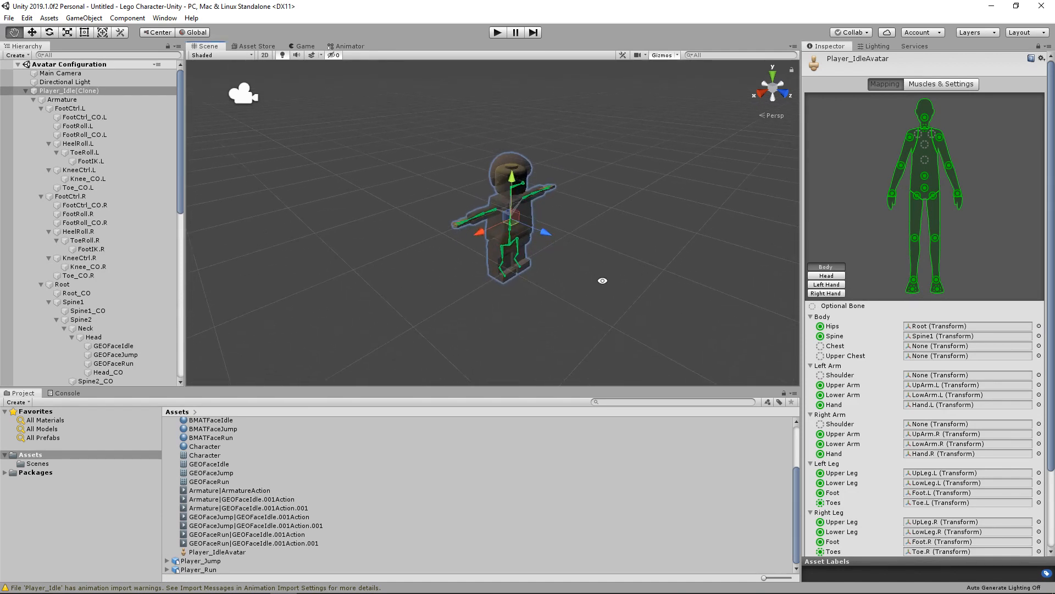
pyautogui.keyDown('alt'); pyautogui.moveTo(604, 280); pyautogui.dragTo(588, 254); pyautogui.keyUp('alt')
pyautogui.scroll(3, 589, 254)
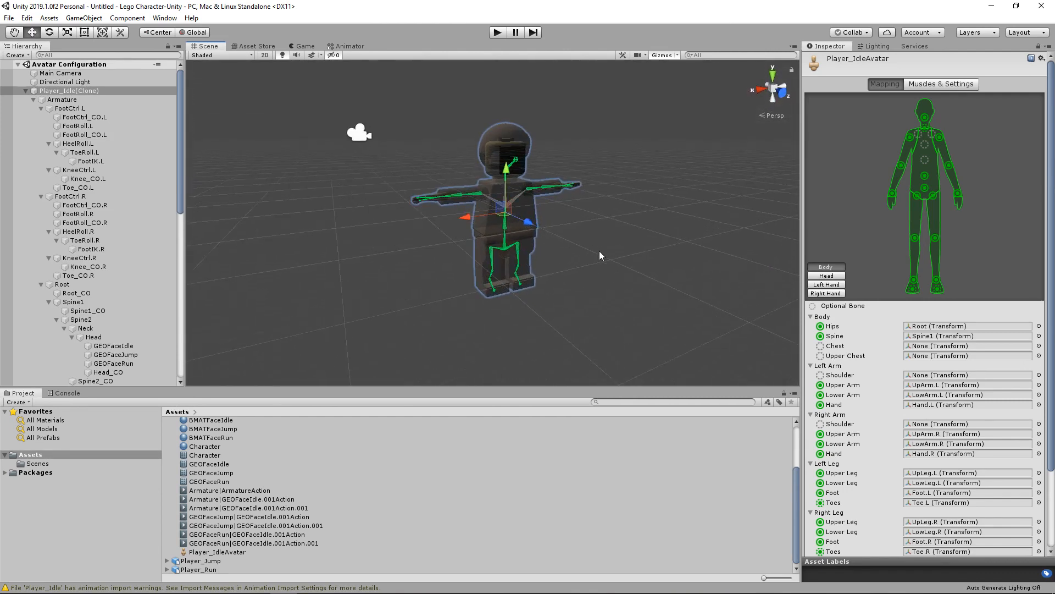
pyautogui.moveTo(599, 252); pyautogui.dragTo(538, 258, button='middle')
pyautogui.moveTo(494, 263); pyautogui.dragTo(596, 258, button='middle')
pyautogui.scroll(3, 596, 259)
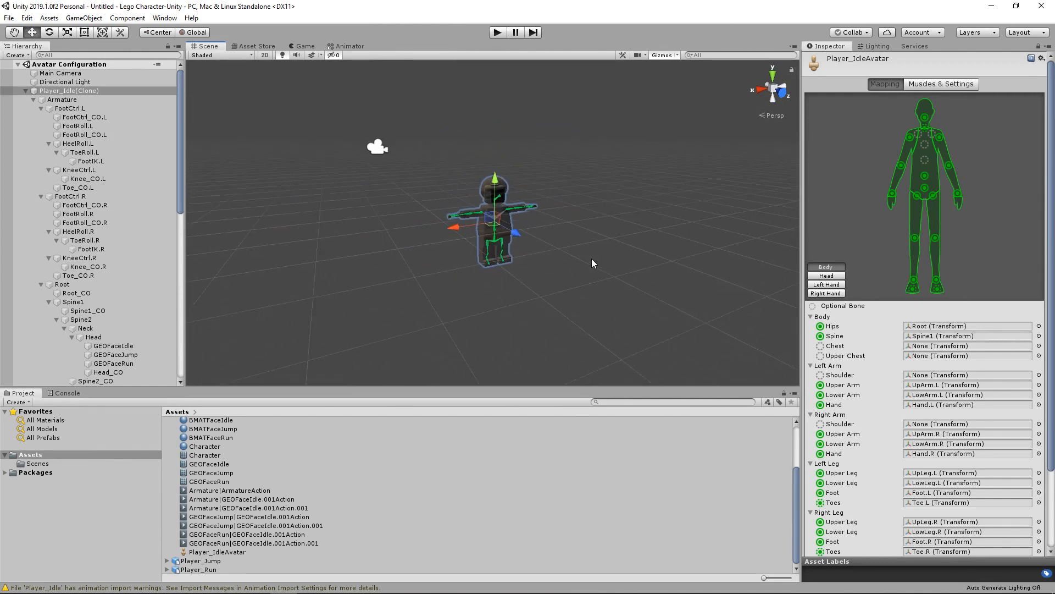
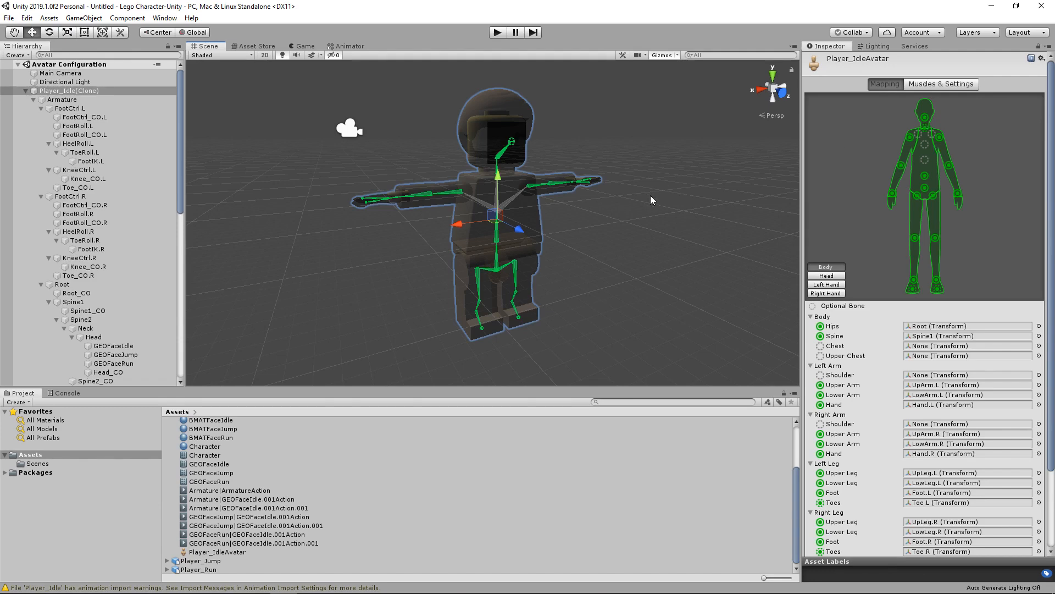
pyautogui.keyDown('alt'); pyautogui.moveTo(651, 196); pyautogui.dragTo(550, 266); pyautogui.keyUp('alt')
pyautogui.scroll(5, 548, 268)
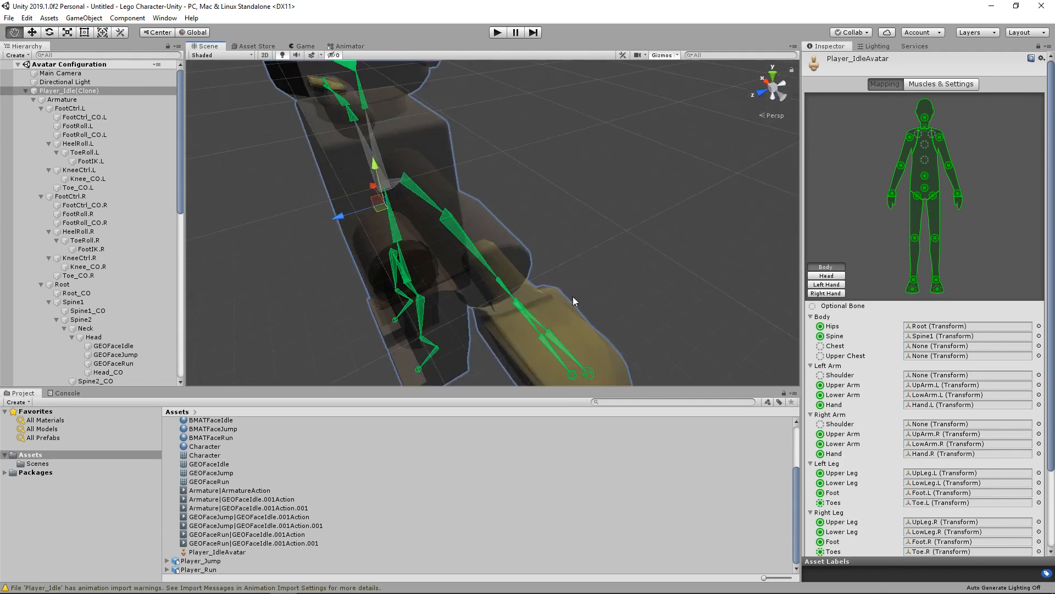
pyautogui.scroll(4, 589, 300)
pyautogui.scroll(-4, 588, 294)
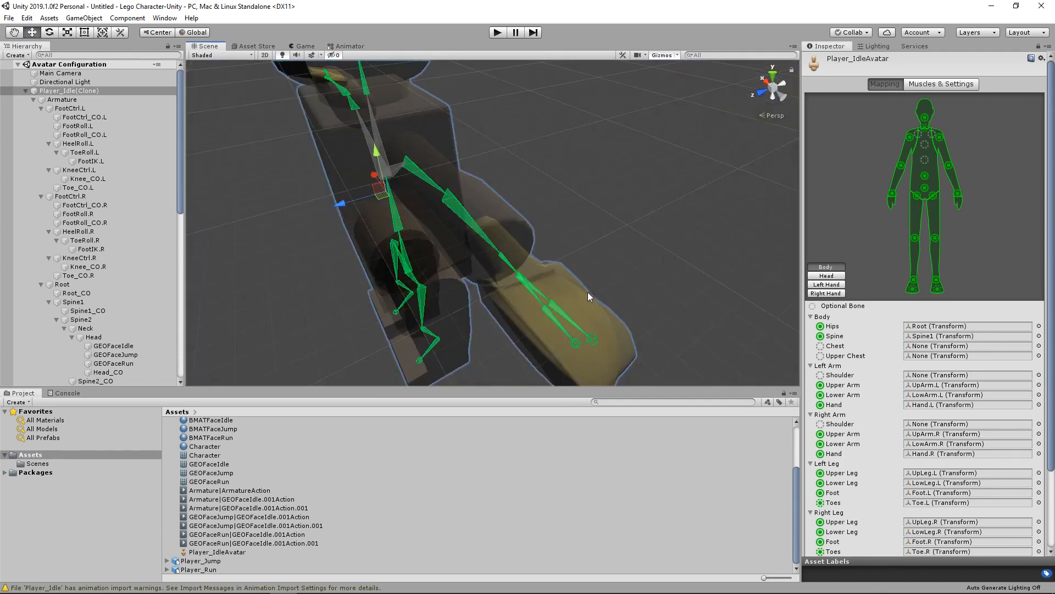
pyautogui.keyDown('alt'); pyautogui.moveTo(589, 298); pyautogui.dragTo(640, 250); pyautogui.keyUp('alt')
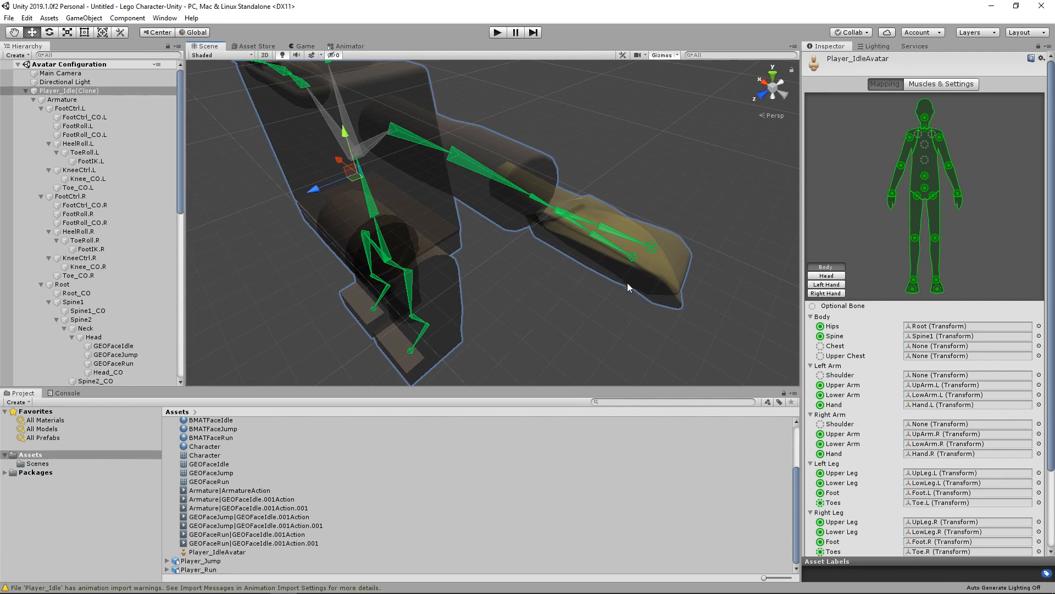
# In the left hand's bone mapping, set Ring Proximal, Ring Intermediate and Ring Distal to None
pyautogui.click(835, 285)
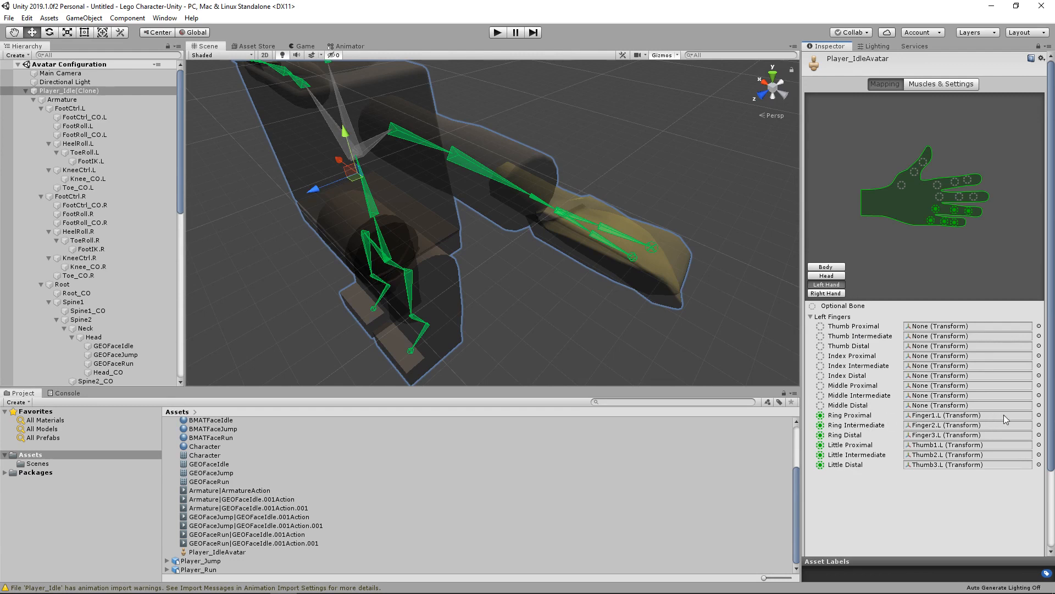
pyautogui.click(1039, 415)
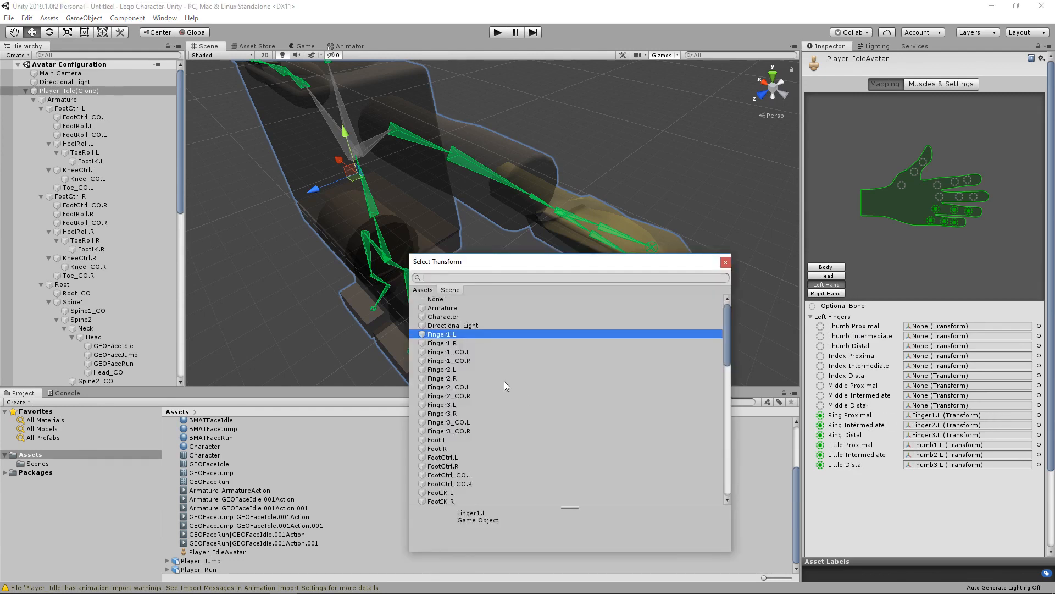
pyautogui.click(434, 302)
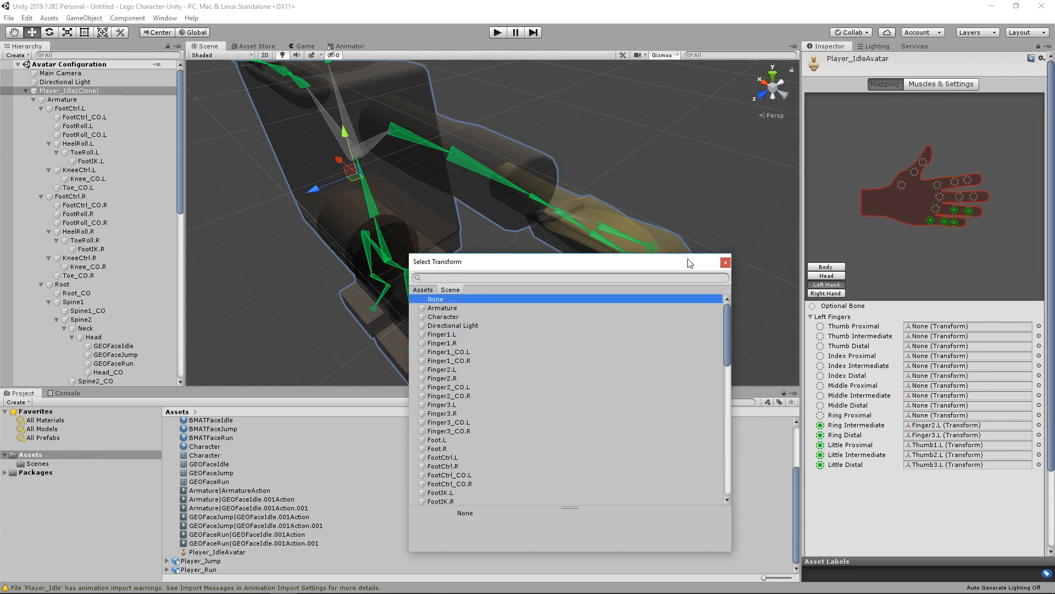
pyautogui.moveTo(691, 262); pyautogui.dragTo(744, 272)
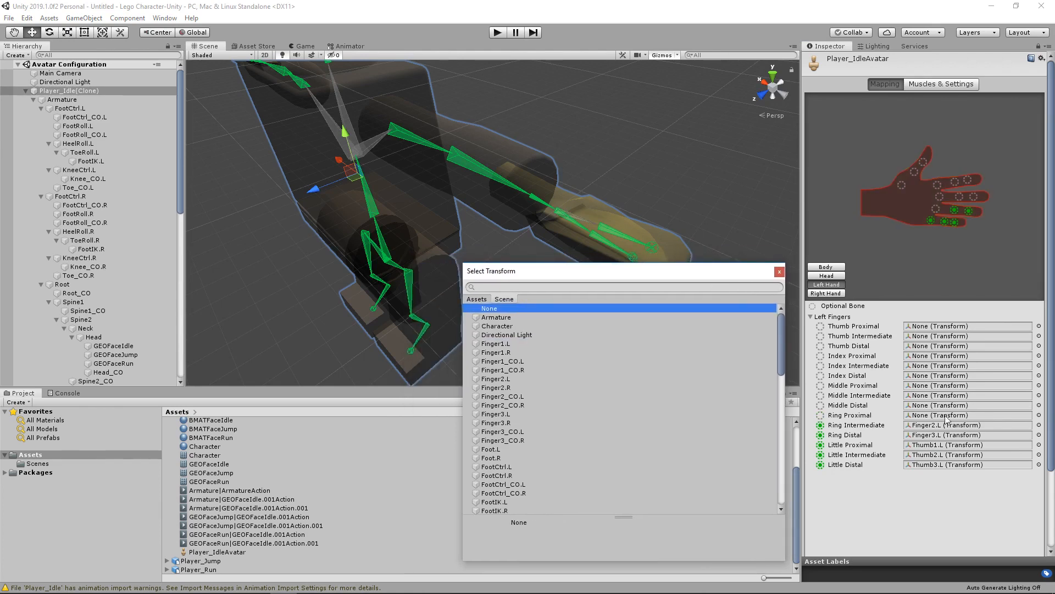
pyautogui.click(1039, 425)
pyautogui.scroll(3, 517, 355)
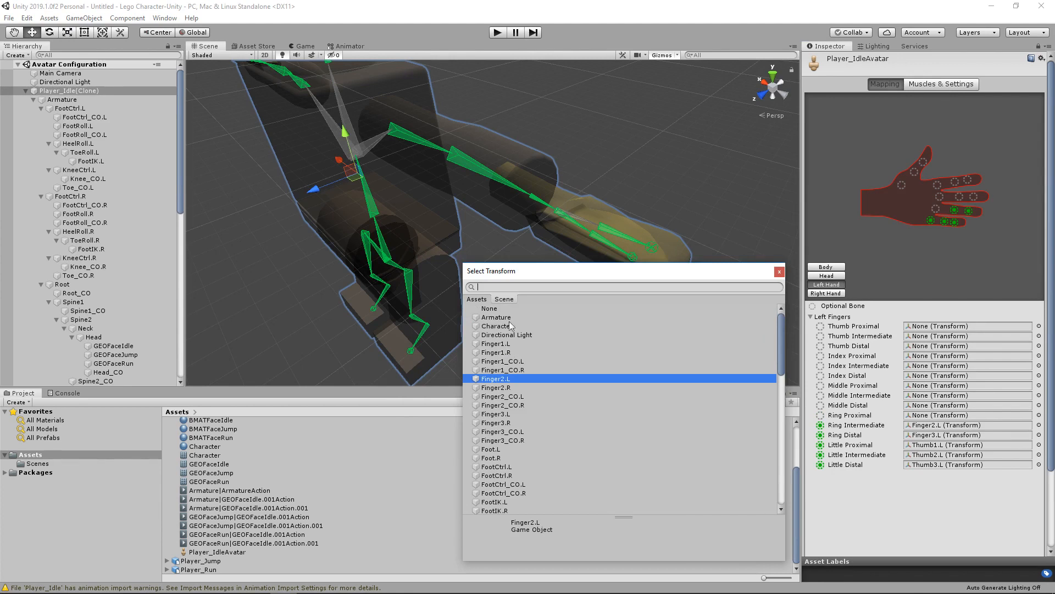
pyautogui.click(495, 310)
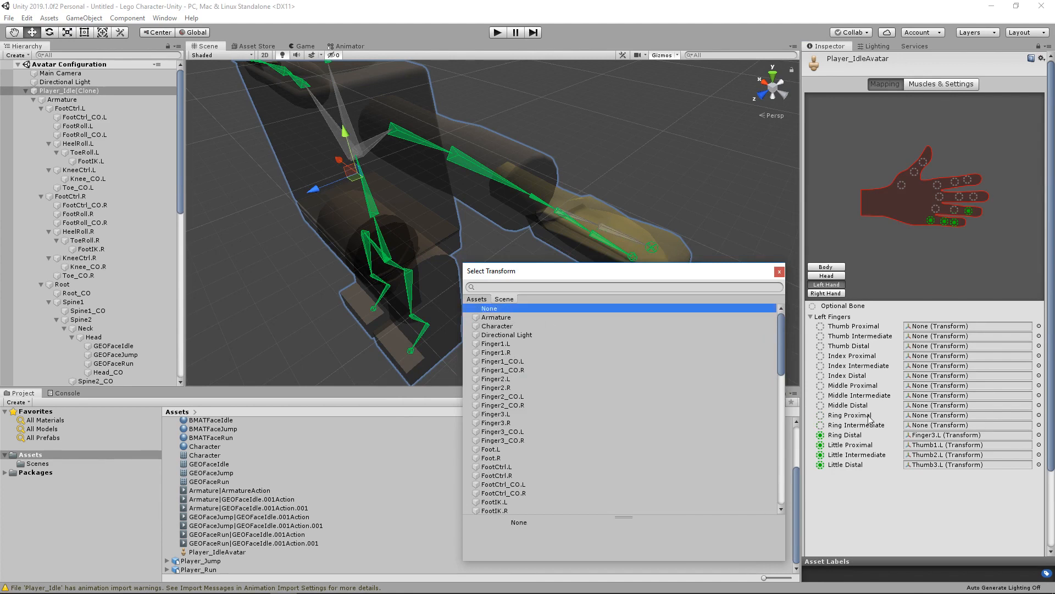
pyautogui.click(1039, 435)
pyautogui.scroll(4, 638, 384)
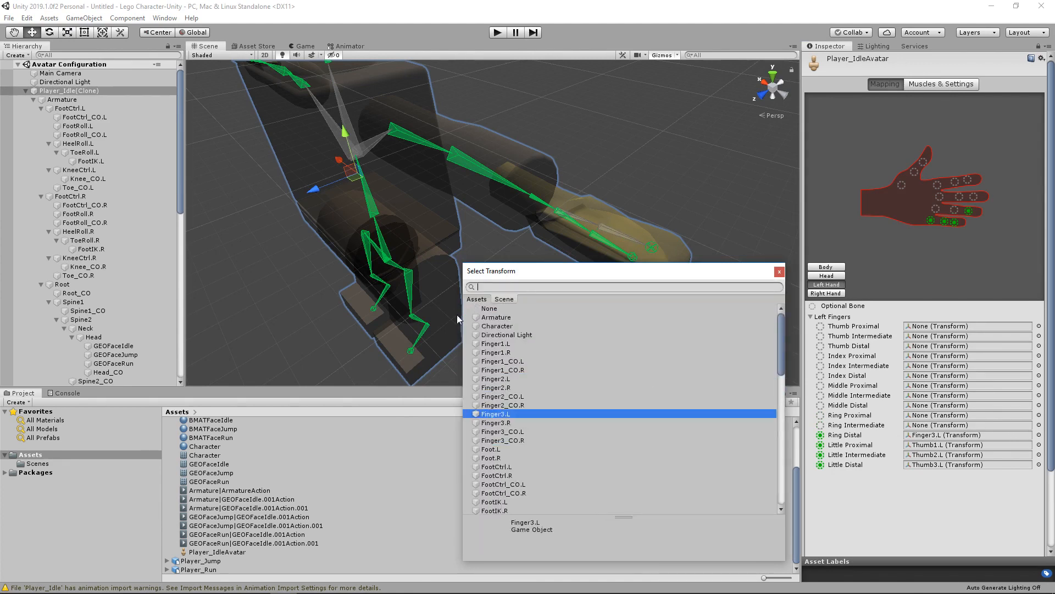
pyautogui.click(486, 308)
# Set the left hand's Little Proximal, Little Intermediate and Little Distal bones to None and close the transform picker
pyautogui.click(1038, 445)
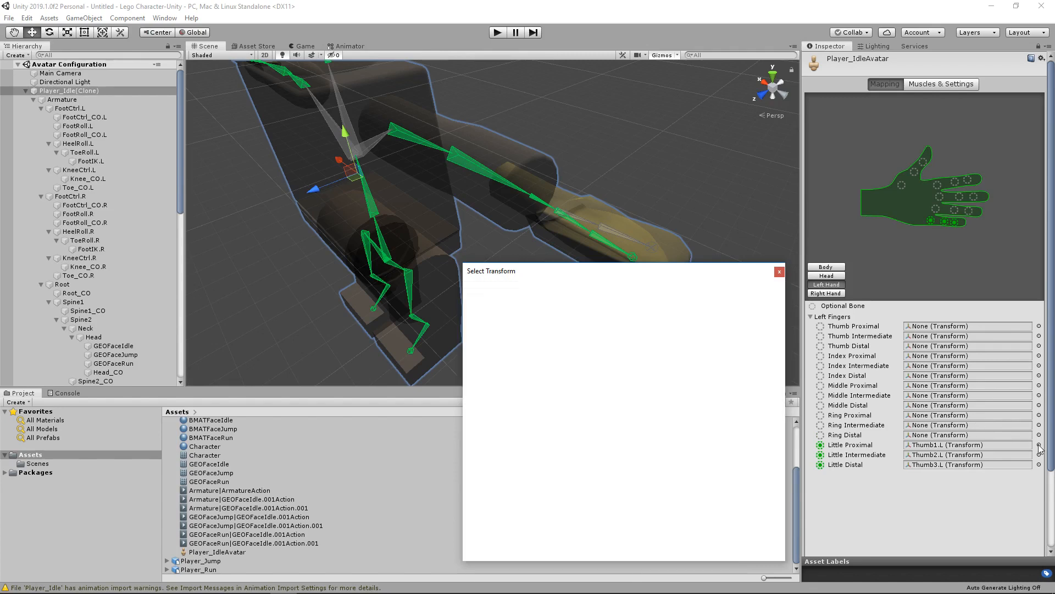
pyautogui.scroll(10, 545, 366)
pyautogui.click(491, 308)
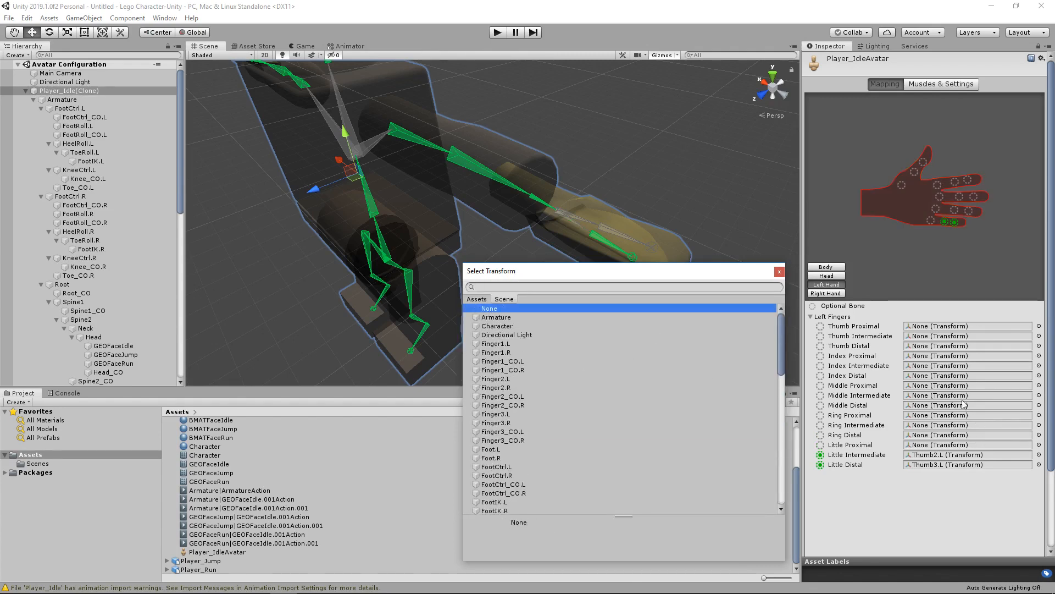
pyautogui.click(1039, 454)
pyautogui.scroll(10, 594, 390)
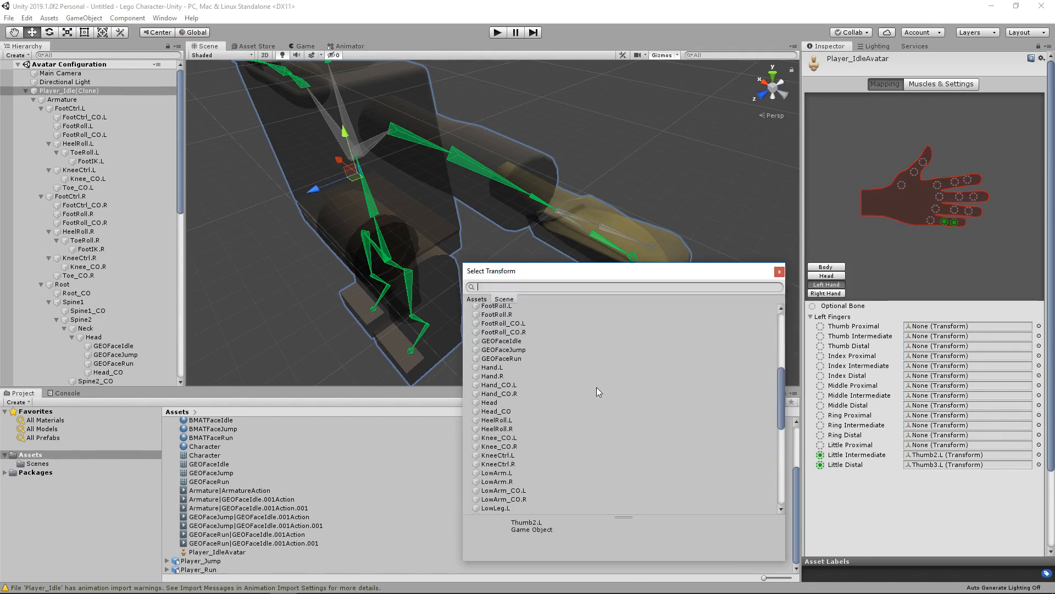
pyautogui.click(506, 308)
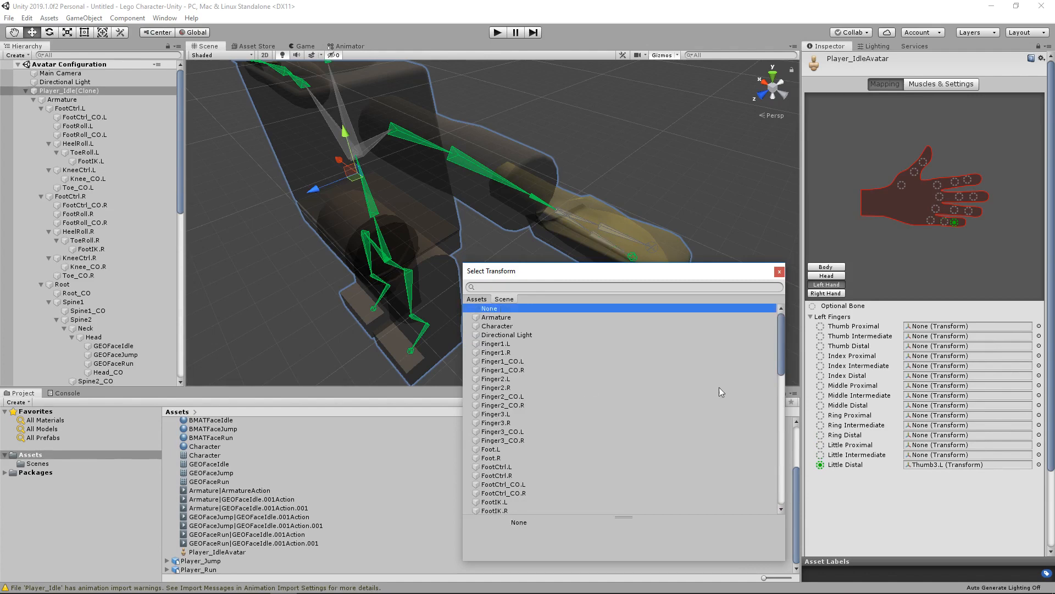
pyautogui.click(1039, 465)
pyautogui.scroll(10, 656, 421)
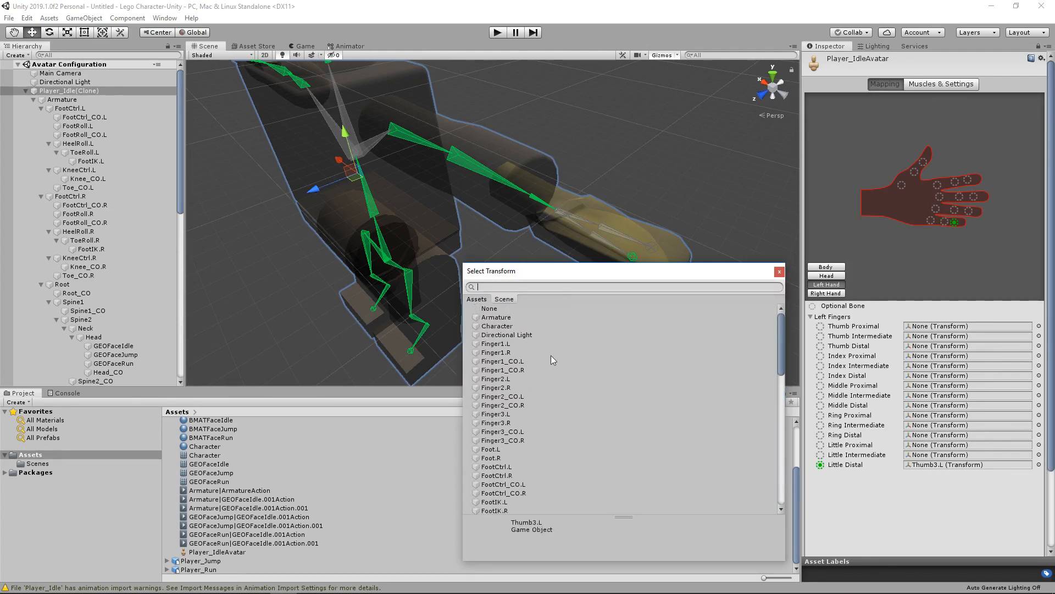
pyautogui.click(493, 309)
pyautogui.click(781, 272)
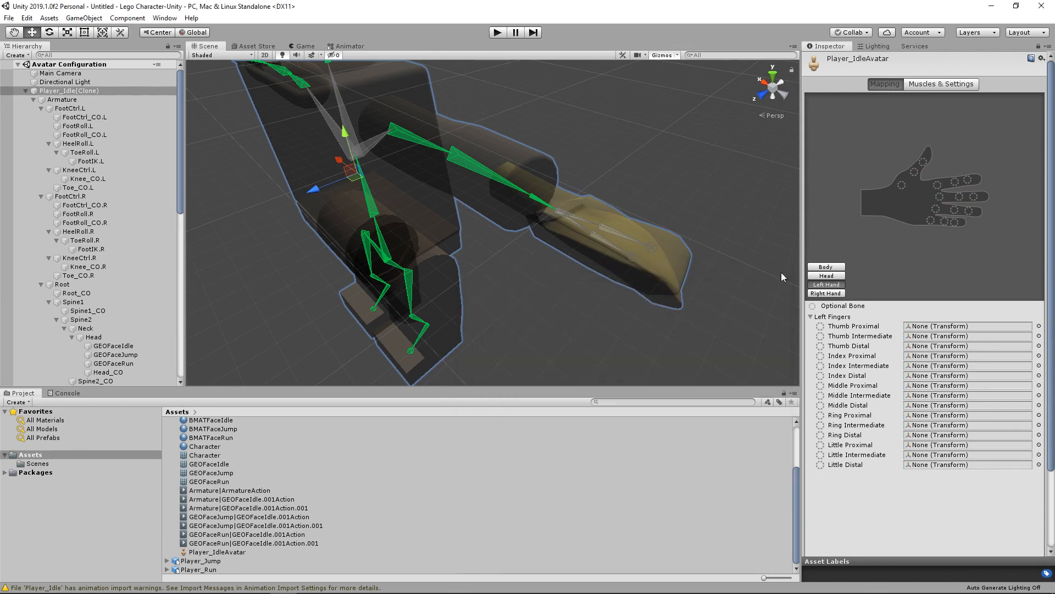
# In the right hand's bone mapping, set Ring Proximal, Ring Intermediate and Ring Distal to None
pyautogui.scroll(-8, 585, 281)
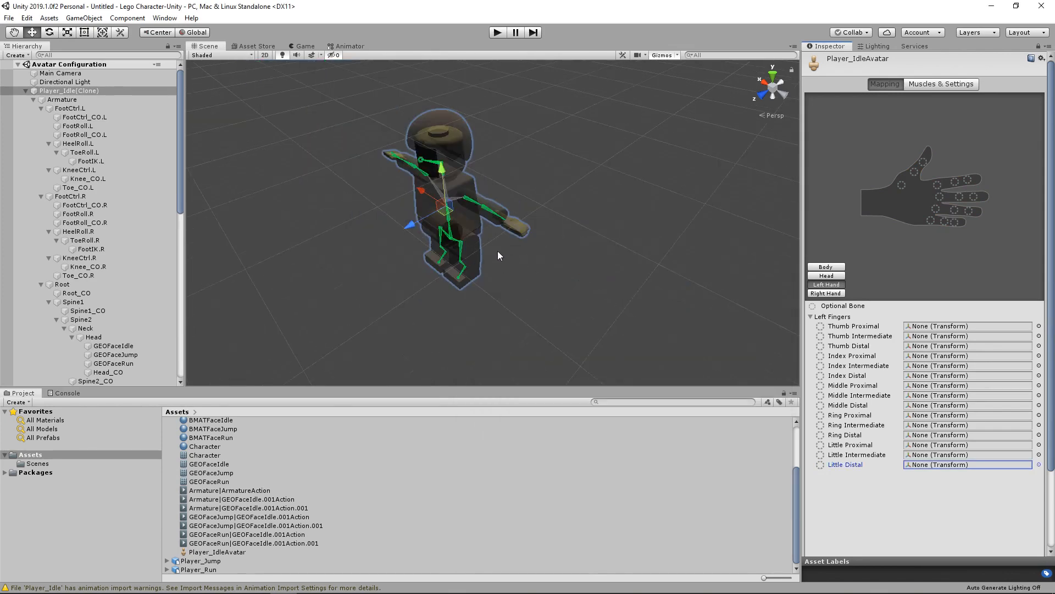
pyautogui.keyDown('alt'); pyautogui.moveTo(399, 258); pyautogui.dragTo(693, 233); pyautogui.keyUp('alt')
pyautogui.scroll(6, 476, 256)
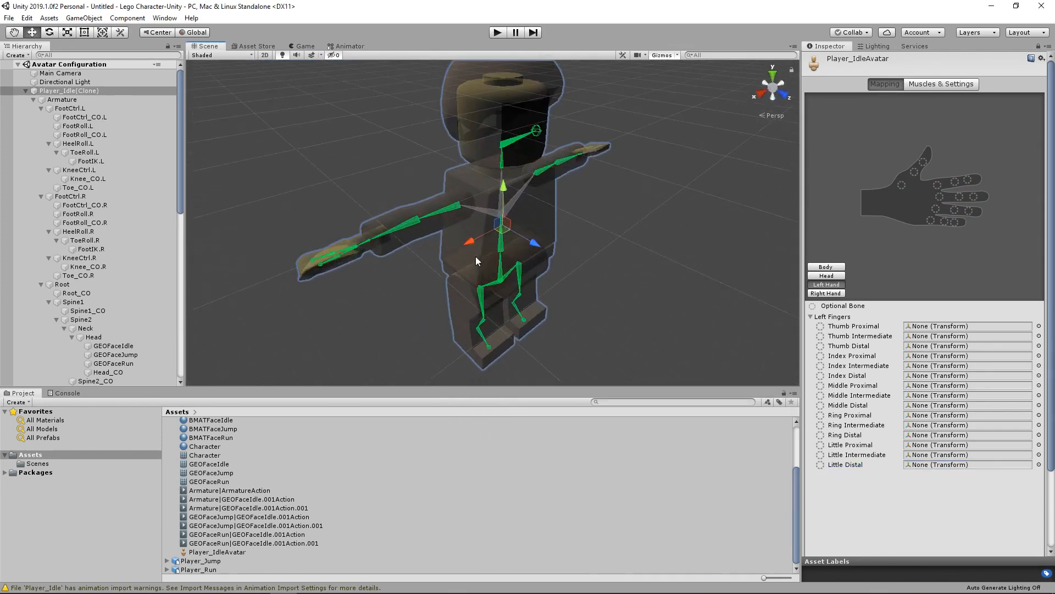
pyautogui.keyDown('shift'); pyautogui.moveTo(476, 257); pyautogui.dragTo(548, 269, button='middle'); pyautogui.keyUp('shift')
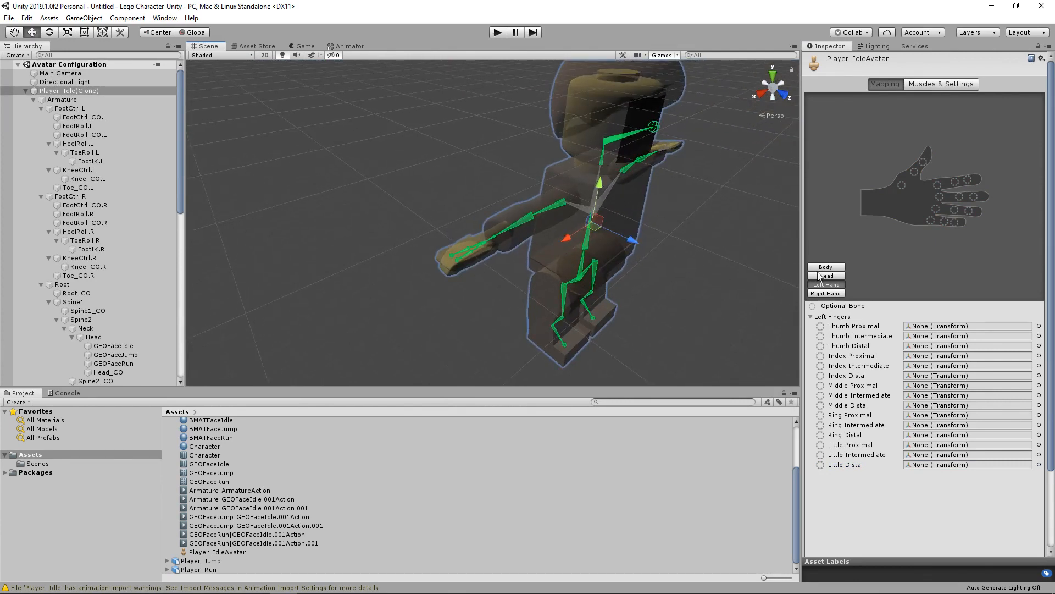
pyautogui.click(836, 294)
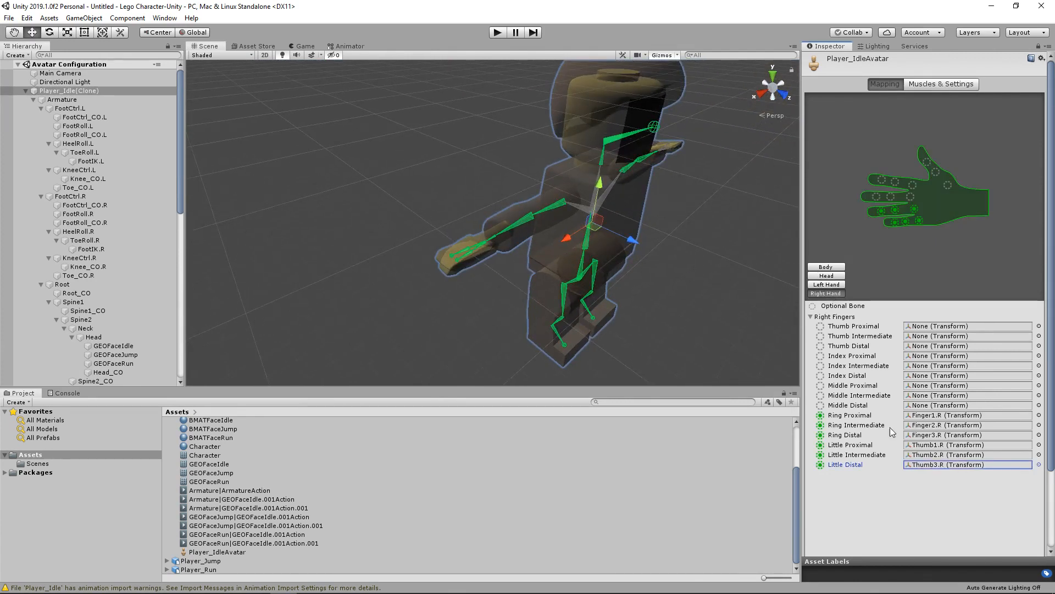
pyautogui.click(1039, 415)
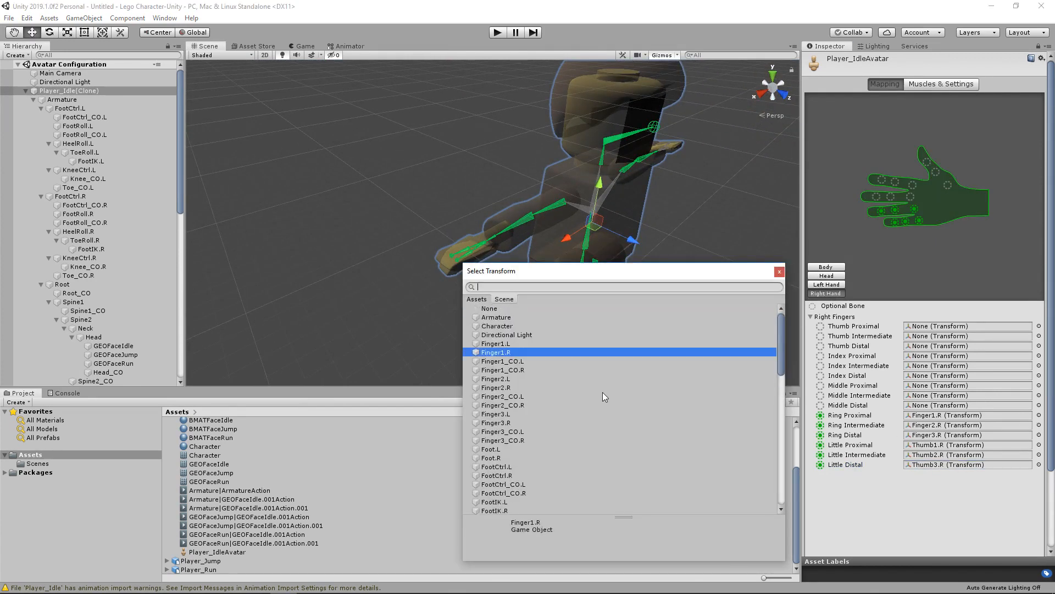
pyautogui.click(498, 308)
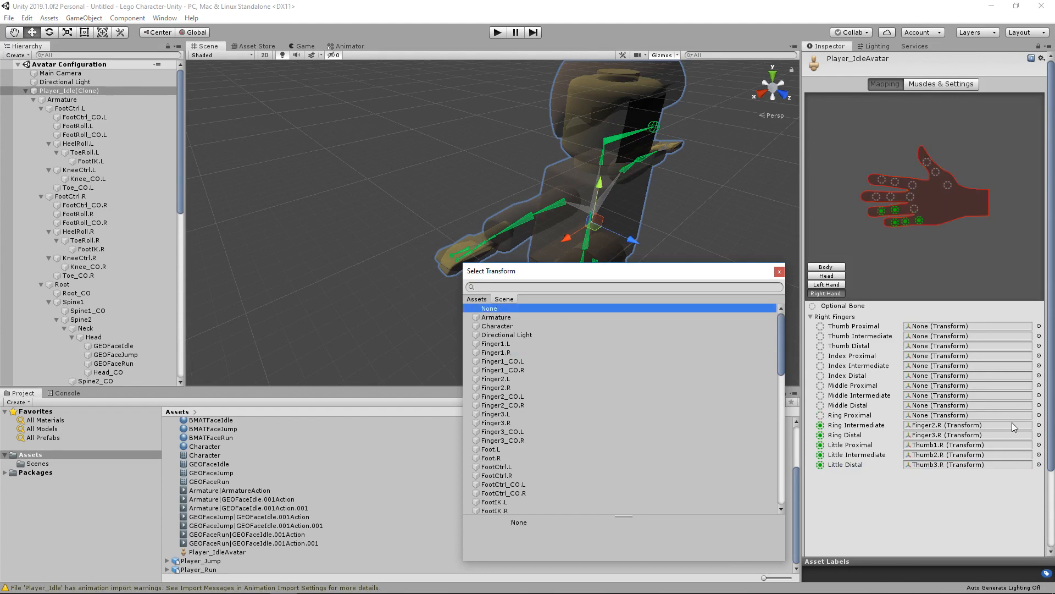
pyautogui.click(1039, 425)
pyautogui.scroll(5, 621, 388)
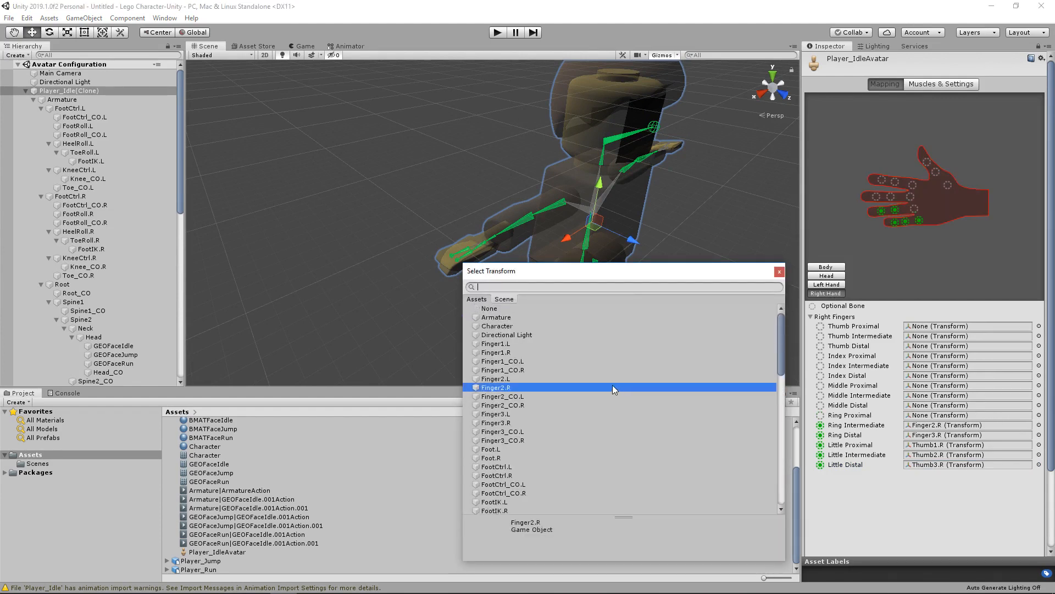
pyautogui.click(501, 309)
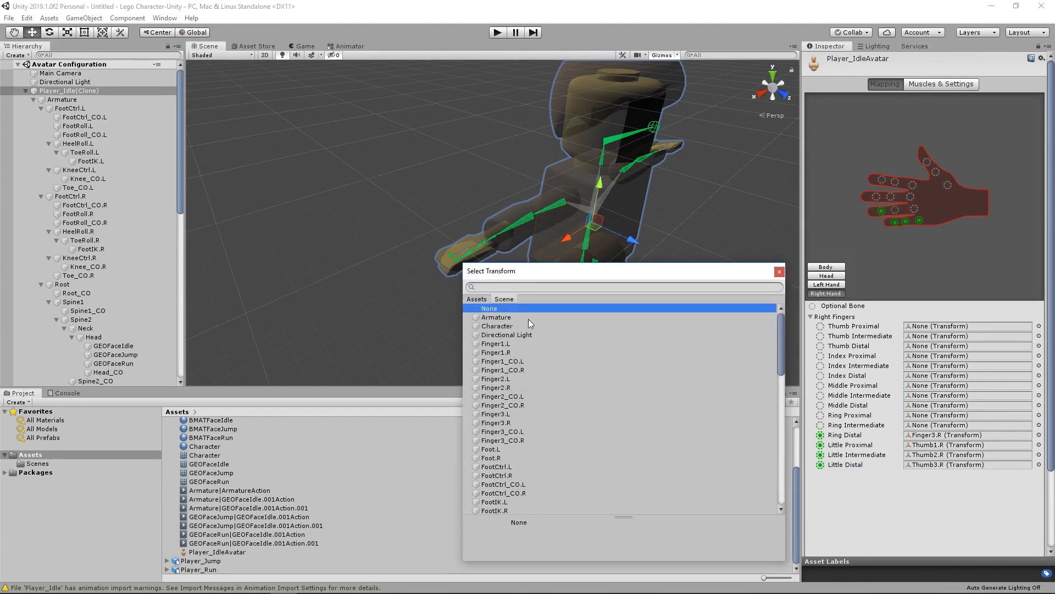
pyautogui.click(1039, 435)
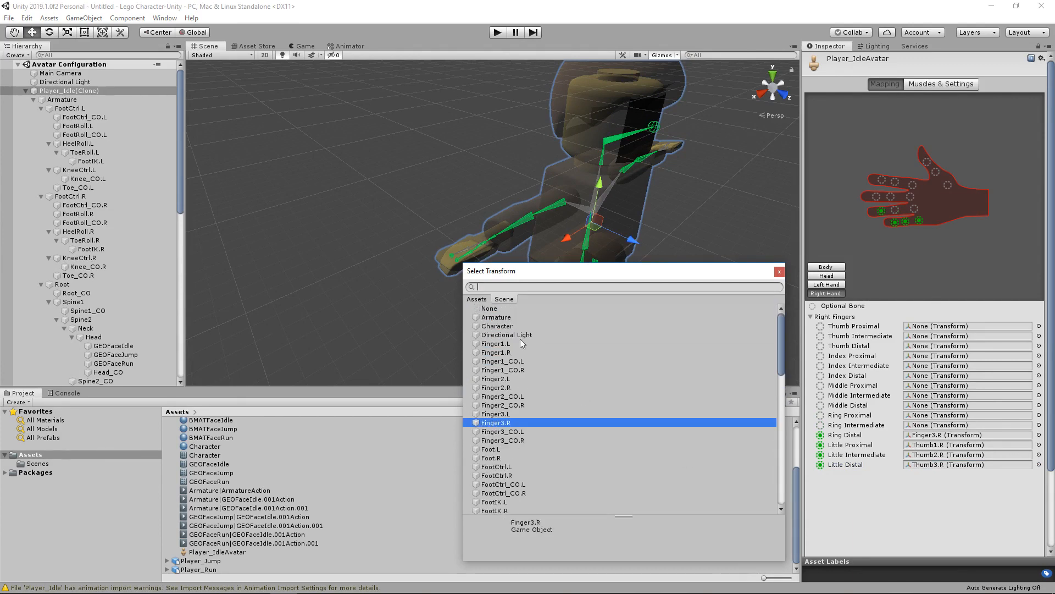
pyautogui.click(497, 309)
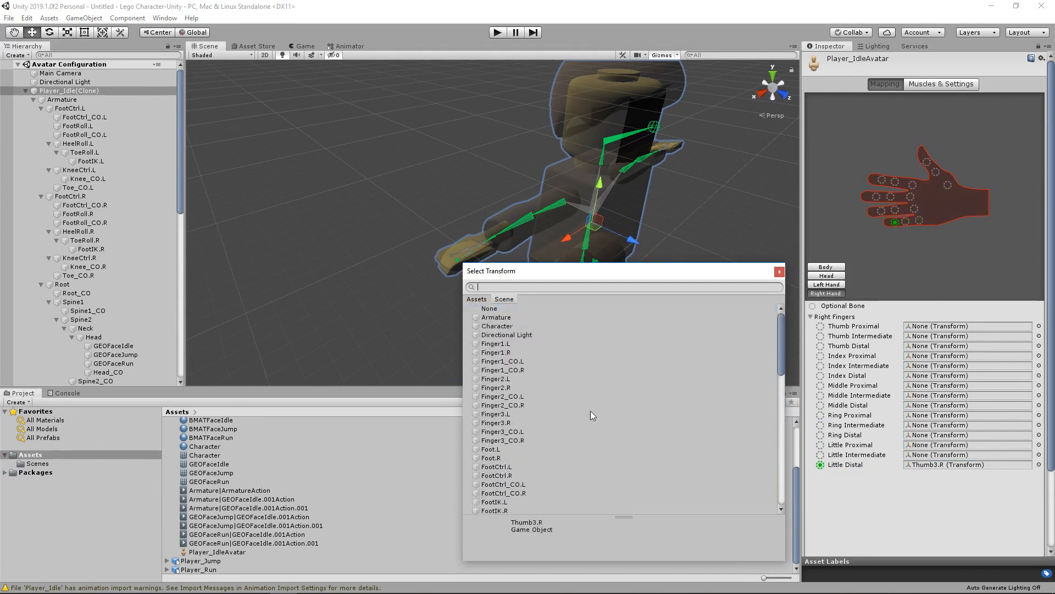
# Set the right hand's remaining Little finger bones to None and return to the body bone mapping
pyautogui.click(494, 310)
pyautogui.moveTo(599, 270); pyautogui.dragTo(398, 228)
pyautogui.click(712, 265)
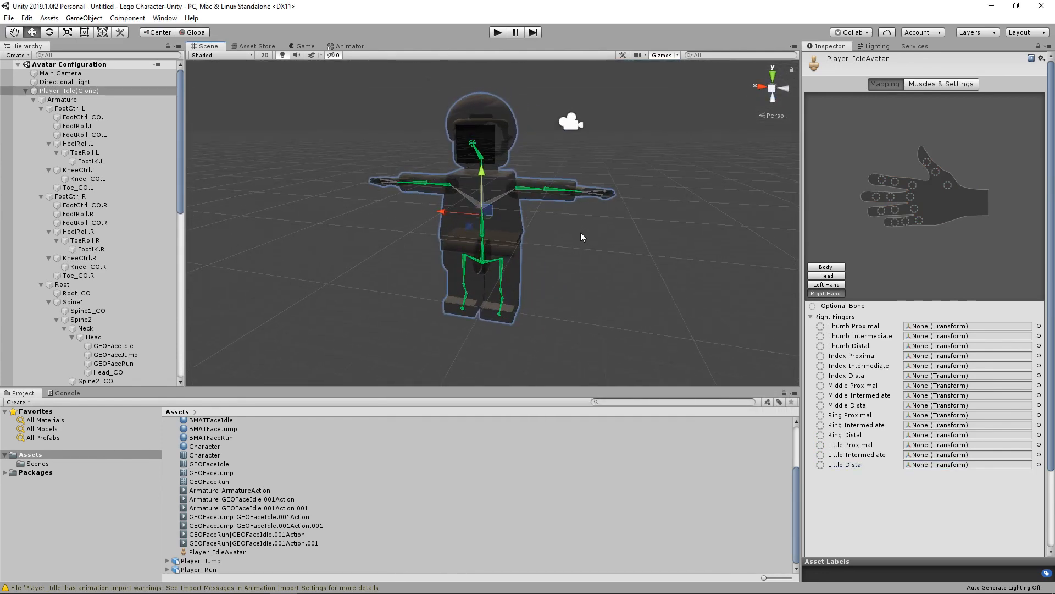
pyautogui.click(831, 268)
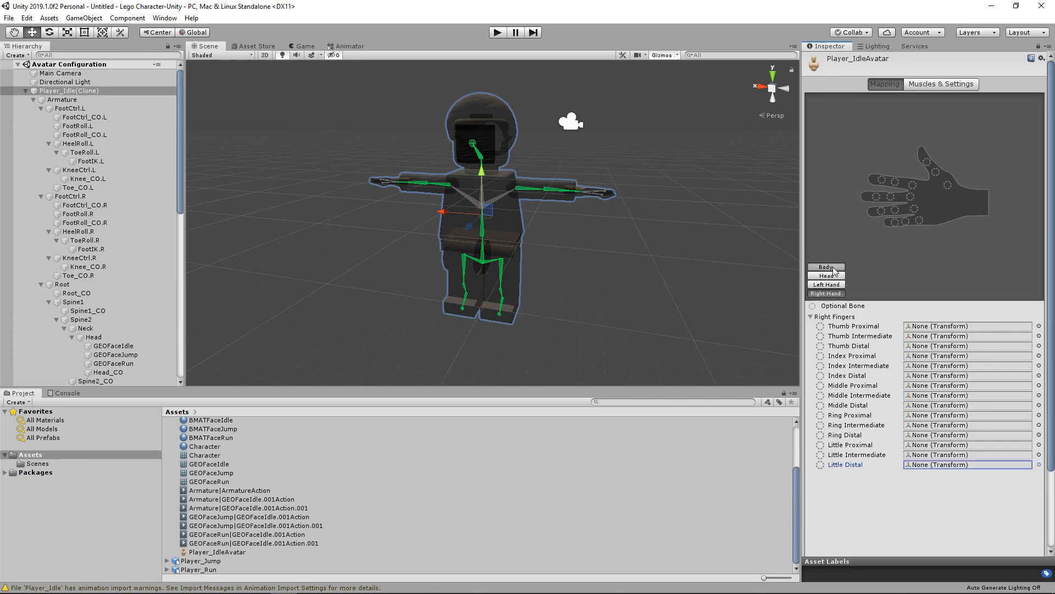
pyautogui.scroll(-4, 886, 371)
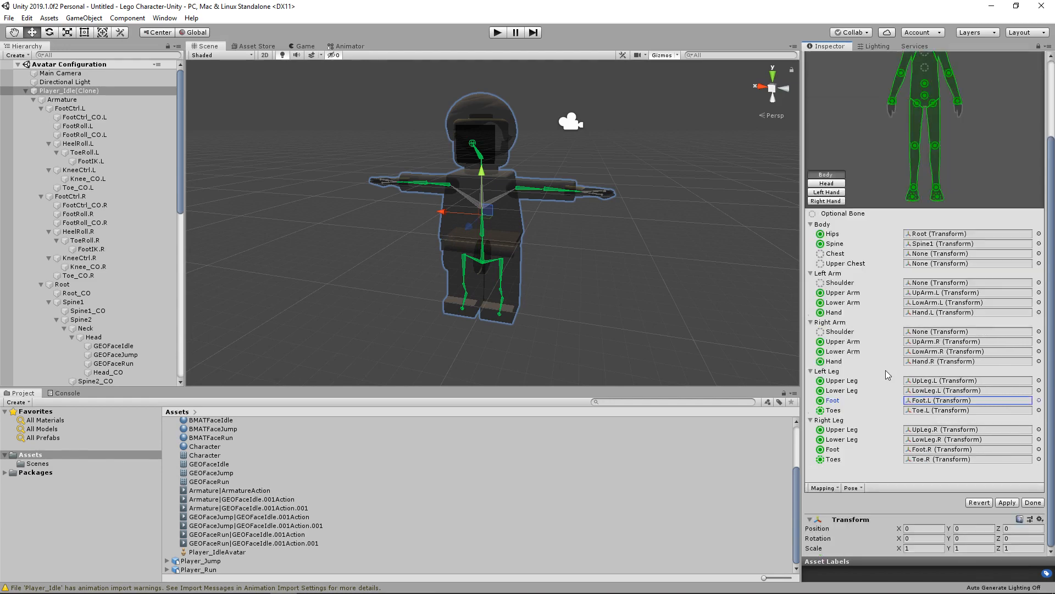
# Check the avatar's head bone mapping, then apply the humanoid mapping and finish the Player_Idle avatar configuration
pyautogui.scroll(4, 886, 371)
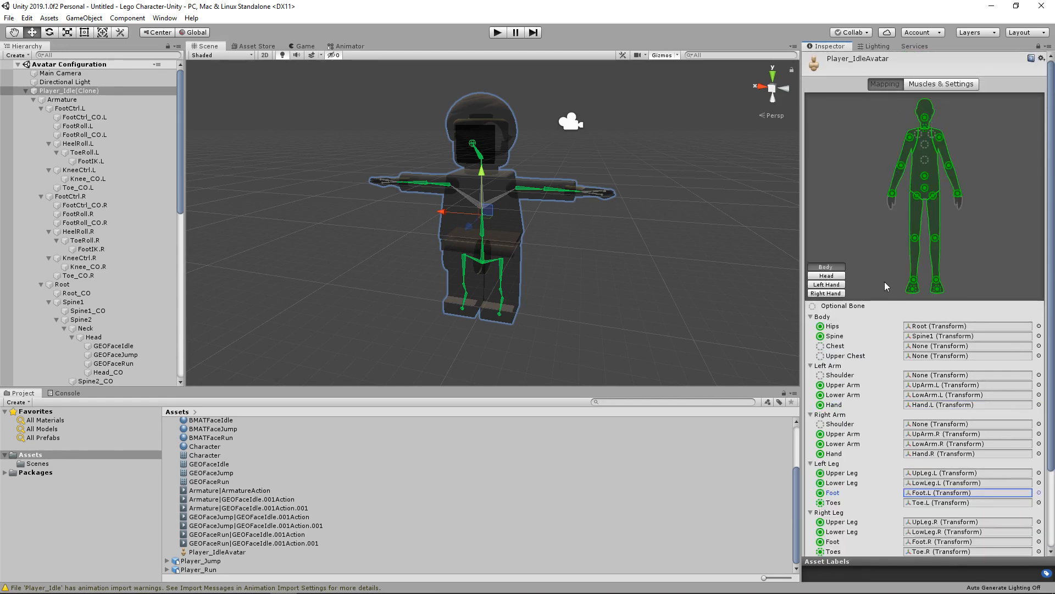
pyautogui.click(826, 277)
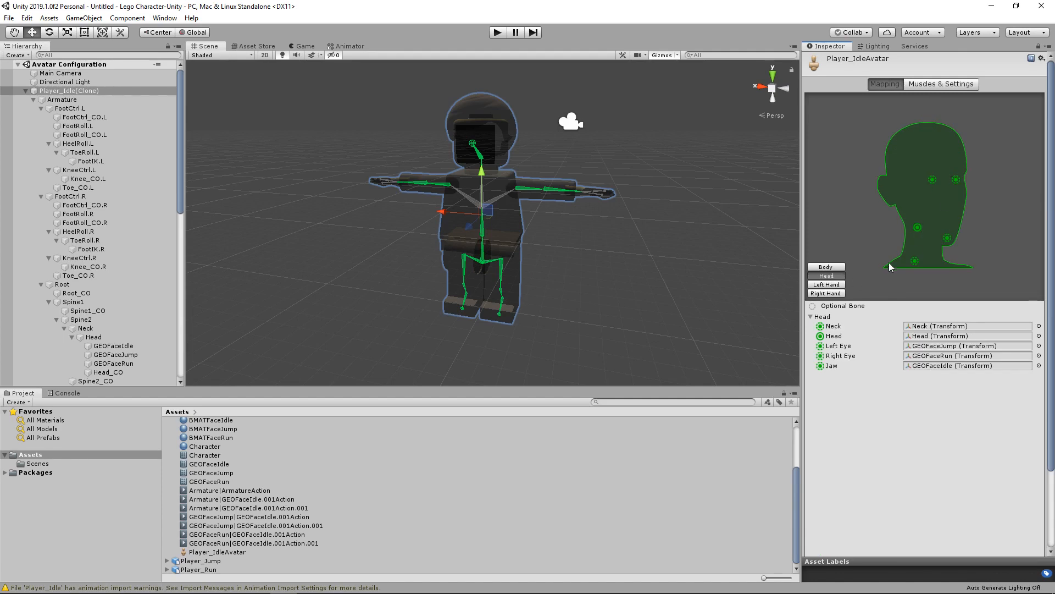
pyautogui.click(826, 266)
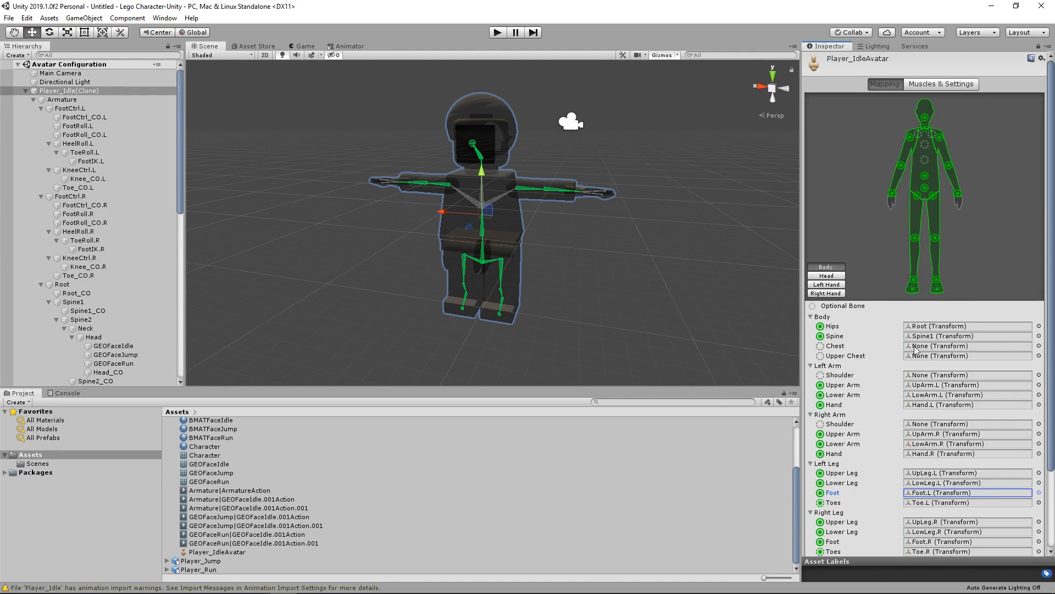
pyautogui.scroll(-4, 915, 347)
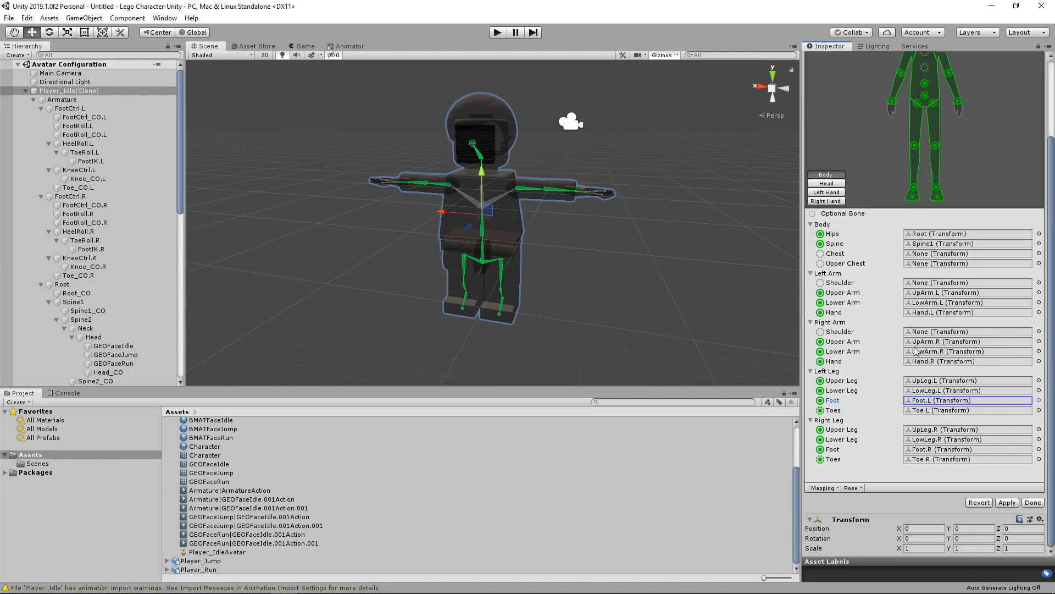
pyautogui.click(1007, 503)
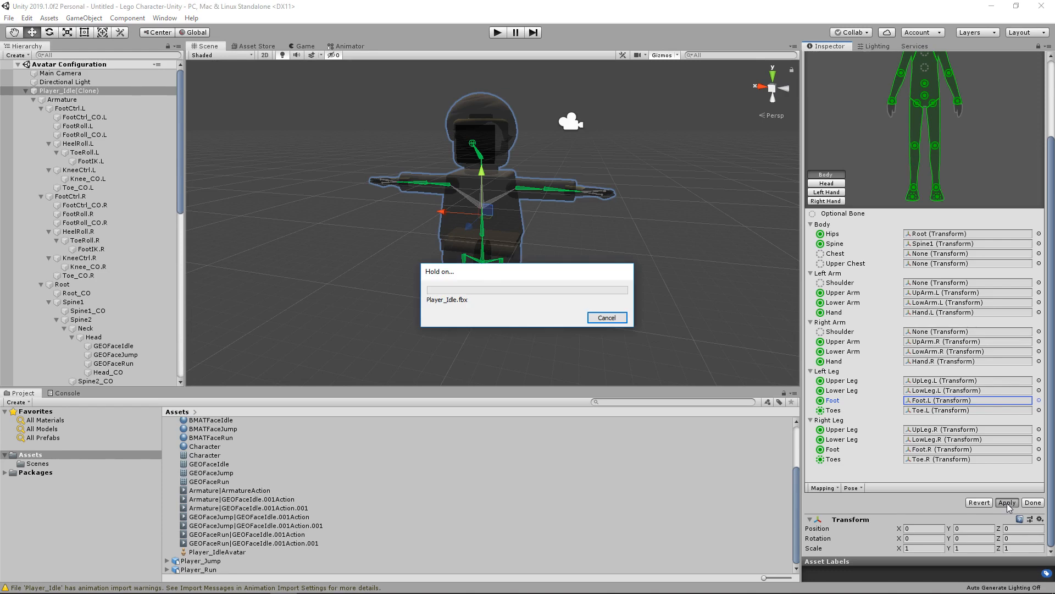
pyautogui.click(1035, 503)
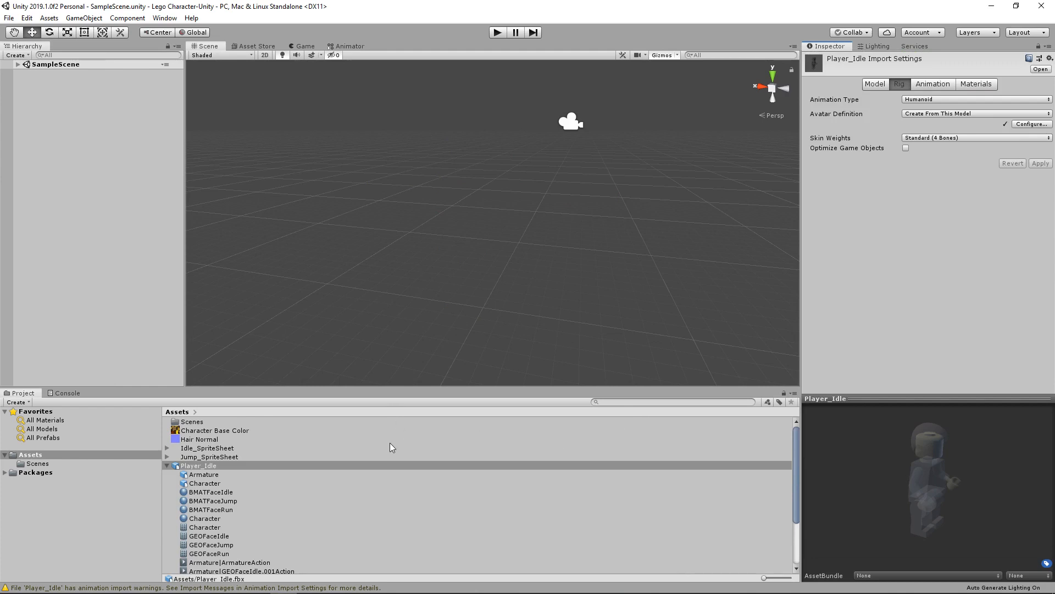
# In Player_Idle's animation import settings, remove every clip except Armature|ArmatureAction
pyautogui.click(932, 85)
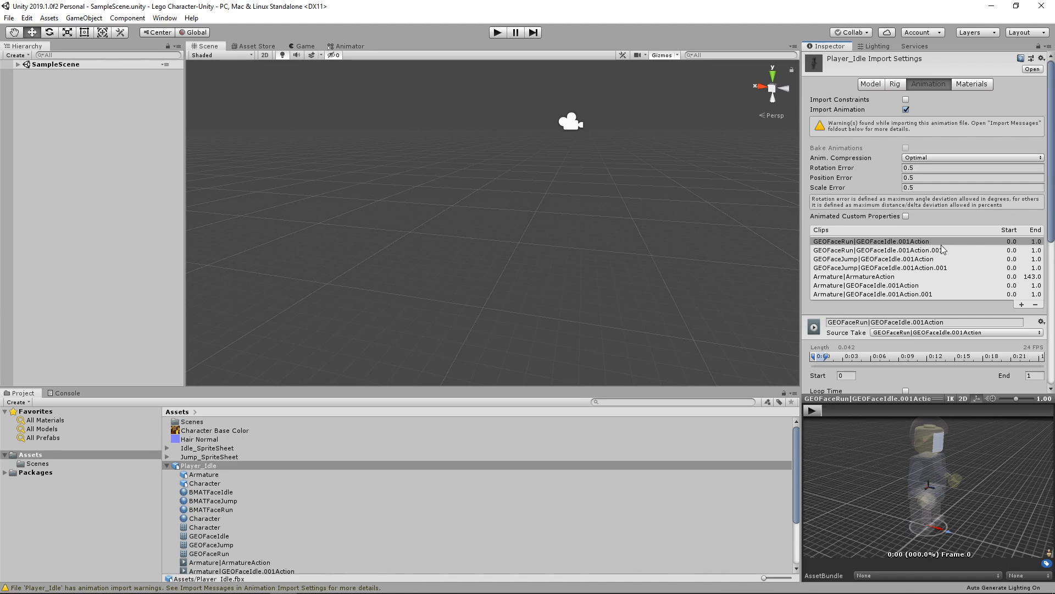
pyautogui.click(1014, 278)
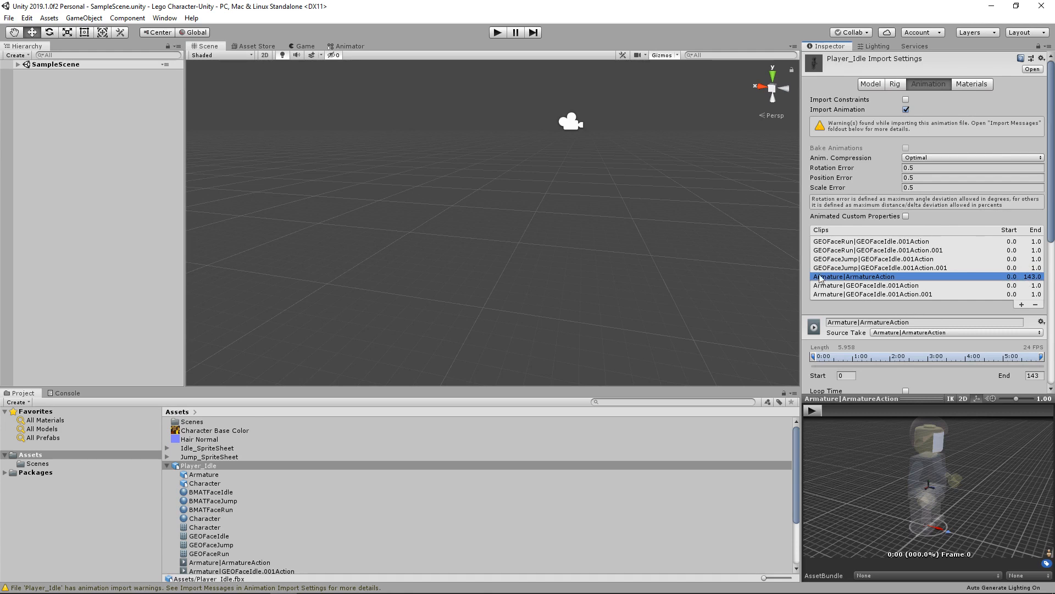
pyautogui.click(896, 244)
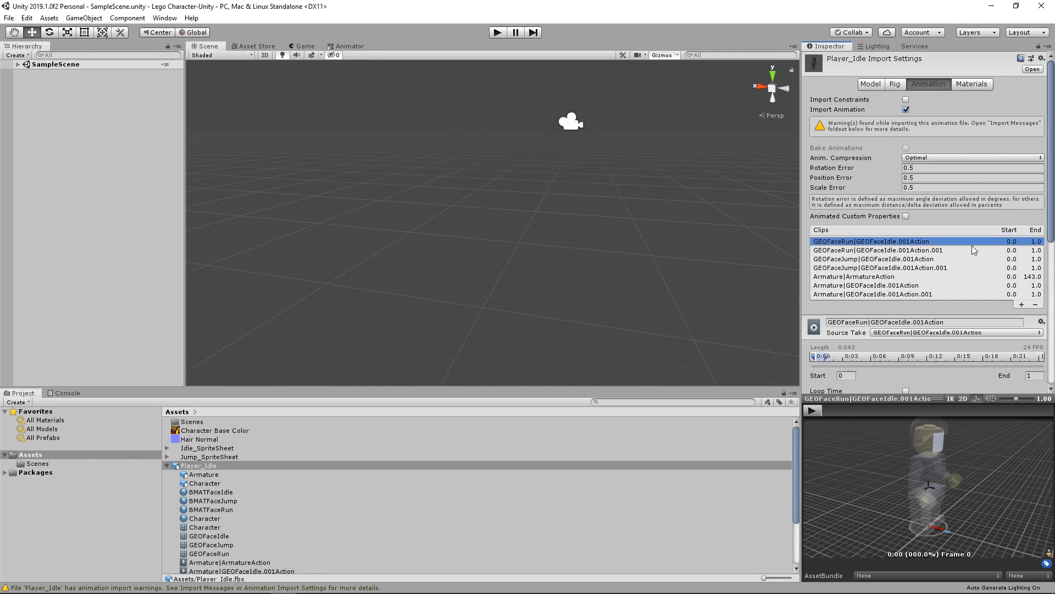
pyautogui.click(1037, 306)
pyautogui.click(1036, 295)
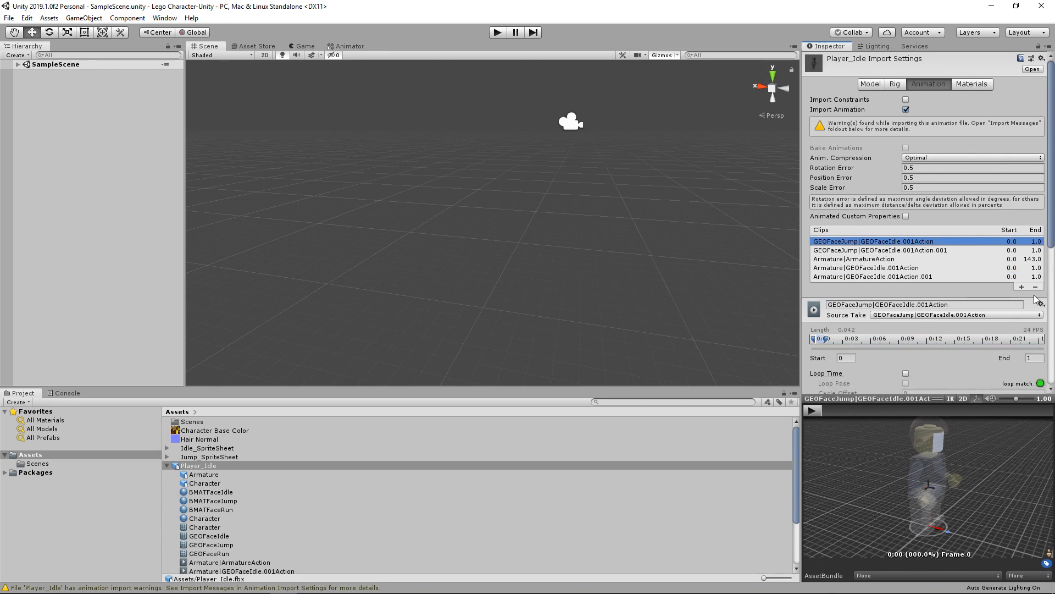
pyautogui.click(1036, 287)
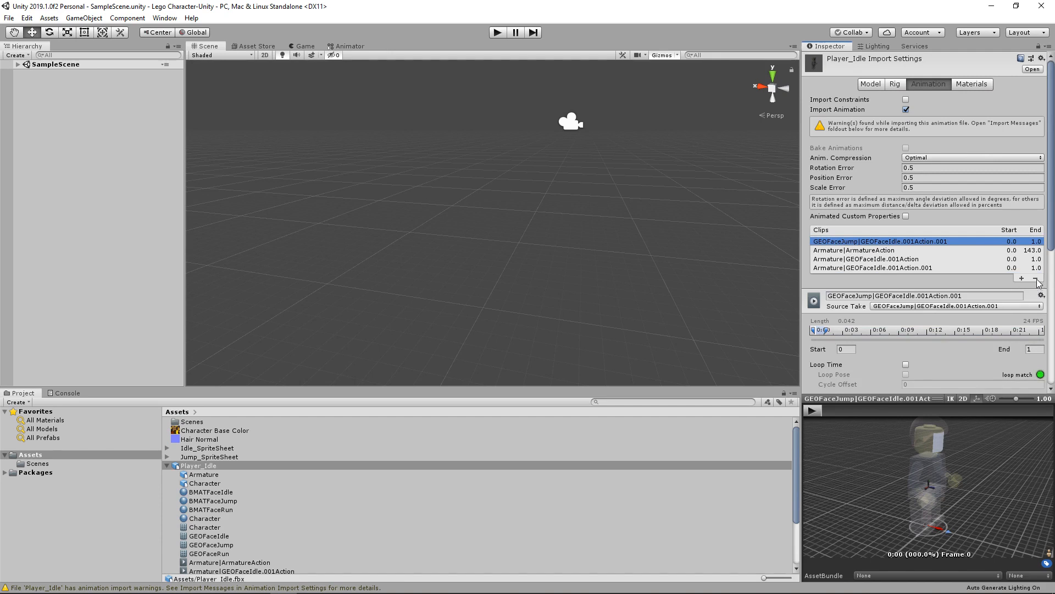
pyautogui.click(1035, 279)
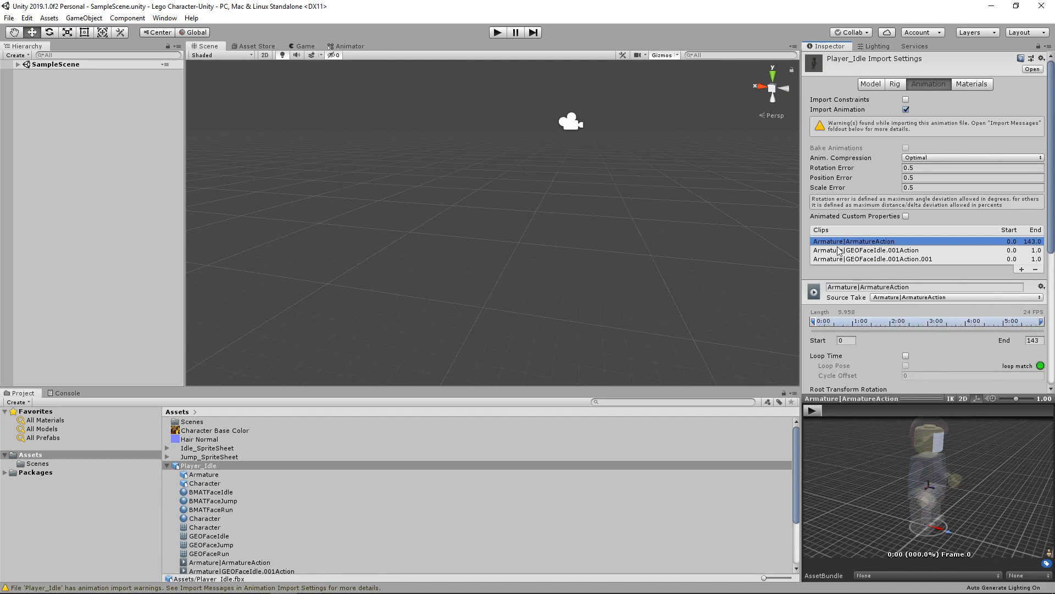
pyautogui.click(1009, 250)
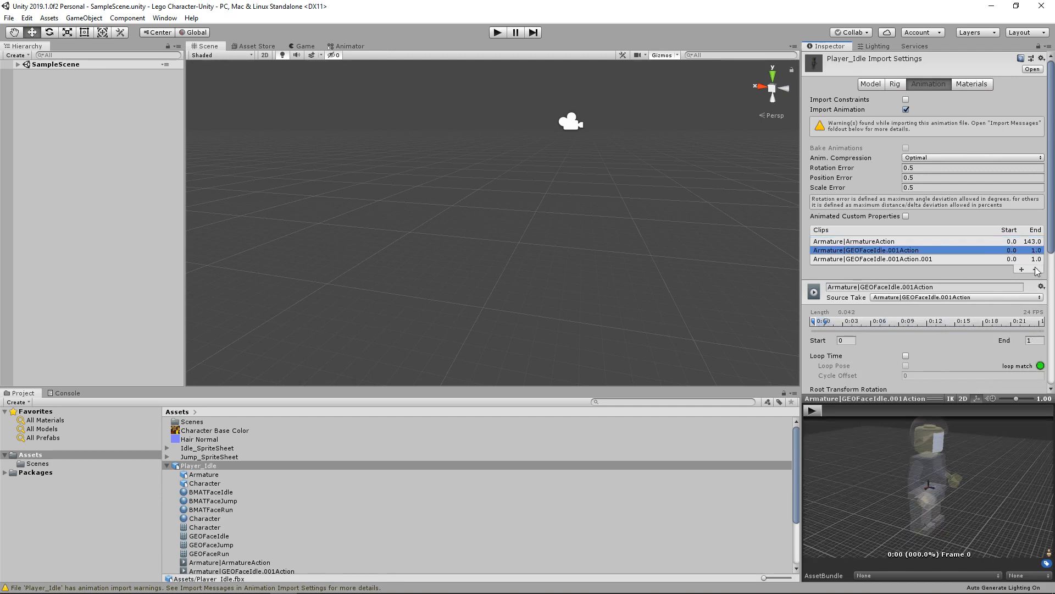
pyautogui.click(1035, 270)
pyautogui.click(1036, 261)
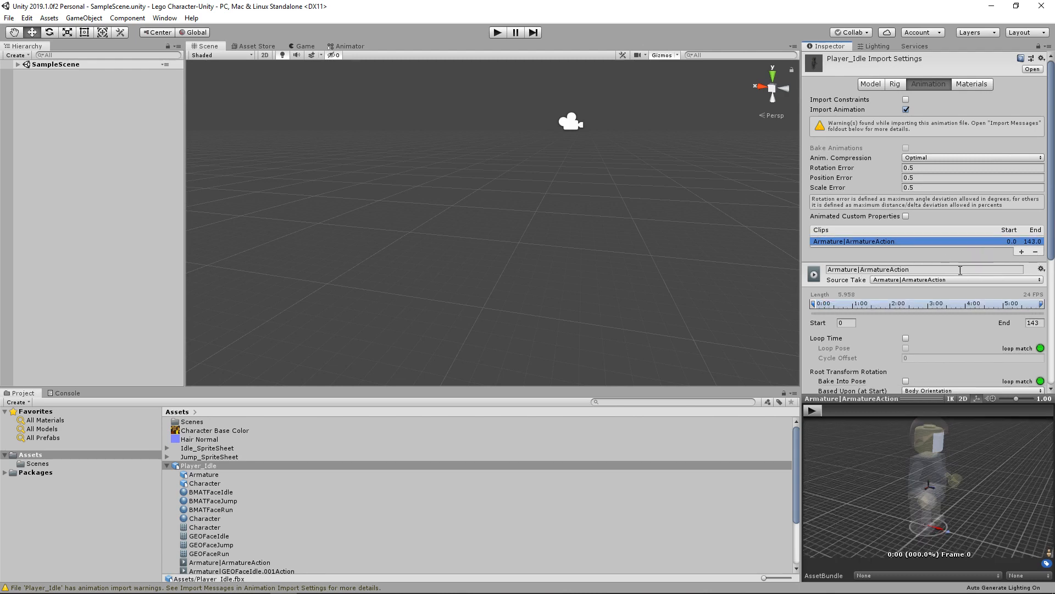
# Rename the remaining clip to Idle, enable Loop Time, apply the import settings and preview its playback
pyautogui.click(932, 270)
pyautogui.write('Idle')
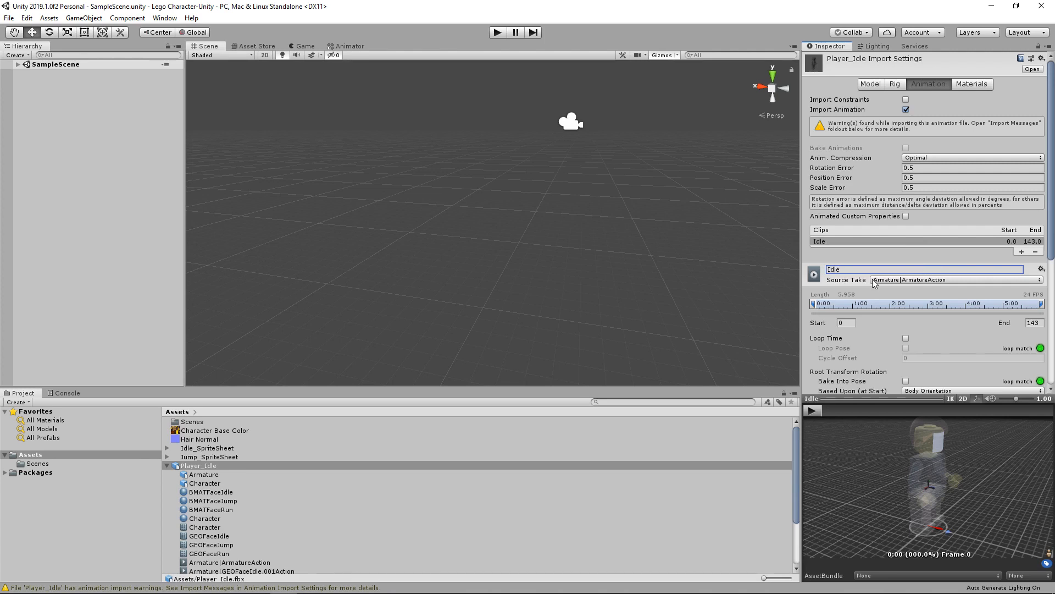
pyautogui.moveTo(1049, 160); pyautogui.dragTo(1046, 179)
pyautogui.scroll(-5, 1046, 179)
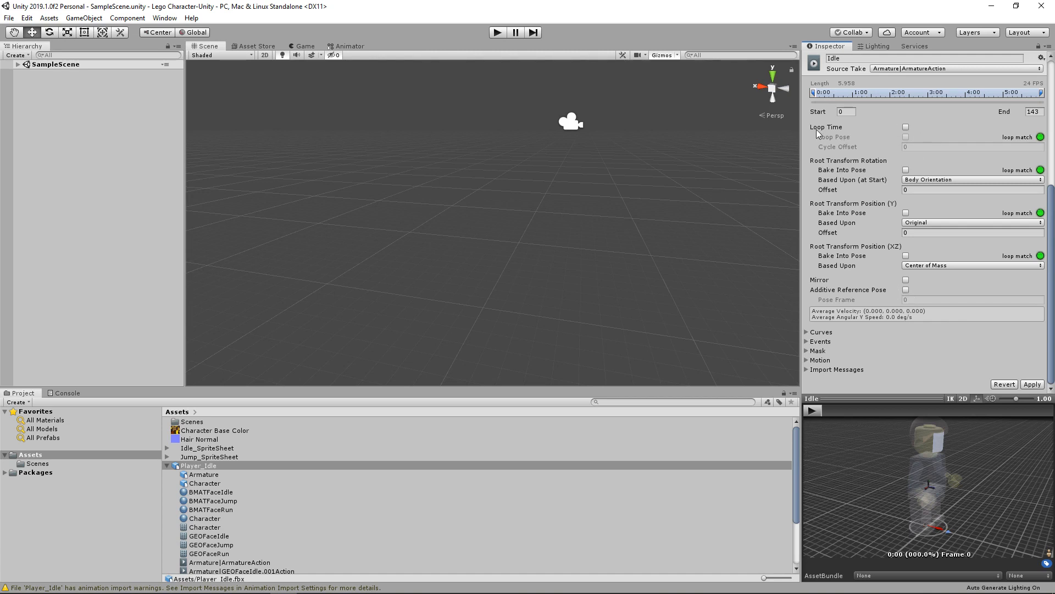
pyautogui.click(906, 127)
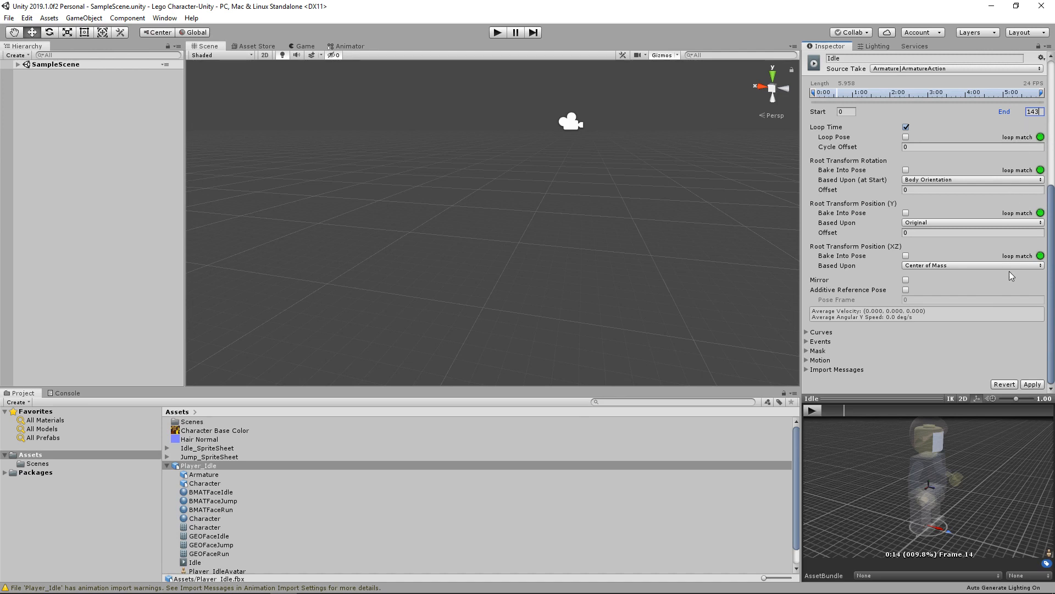
pyautogui.click(1033, 385)
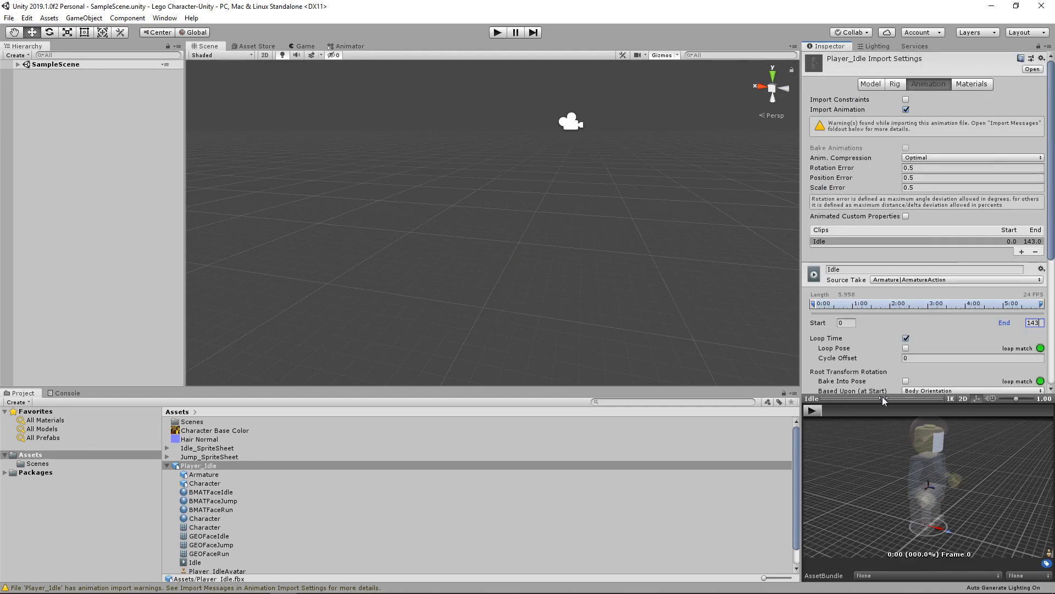
pyautogui.click(817, 413)
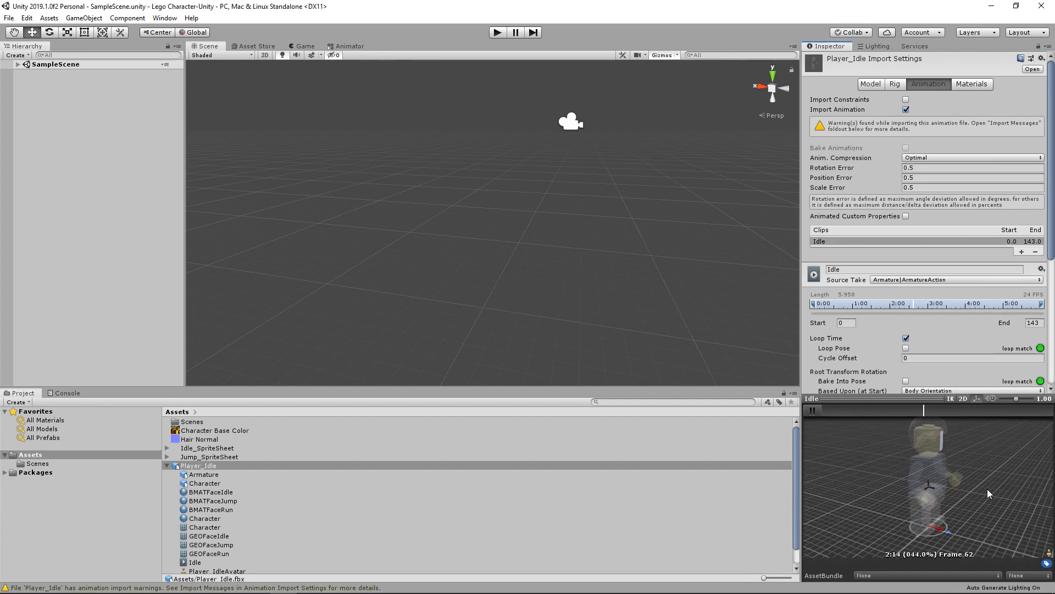
pyautogui.click(813, 411)
# Collapse the Player_Idle asset and add the model to the SampleScene hierarchy
pyautogui.click(167, 466)
pyautogui.click(244, 527)
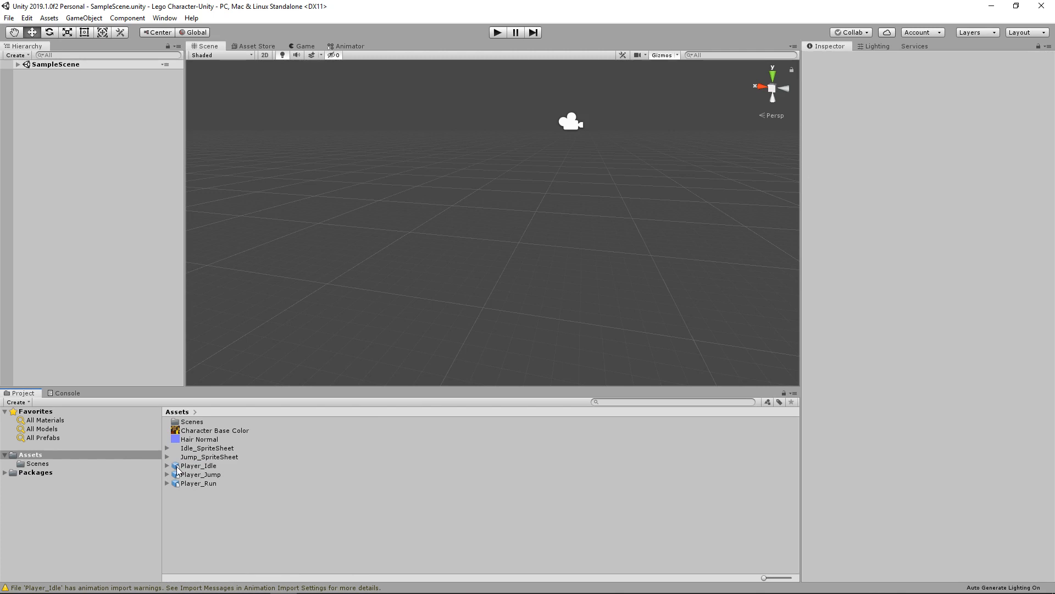
pyautogui.moveTo(177, 467); pyautogui.dragTo(72, 181)
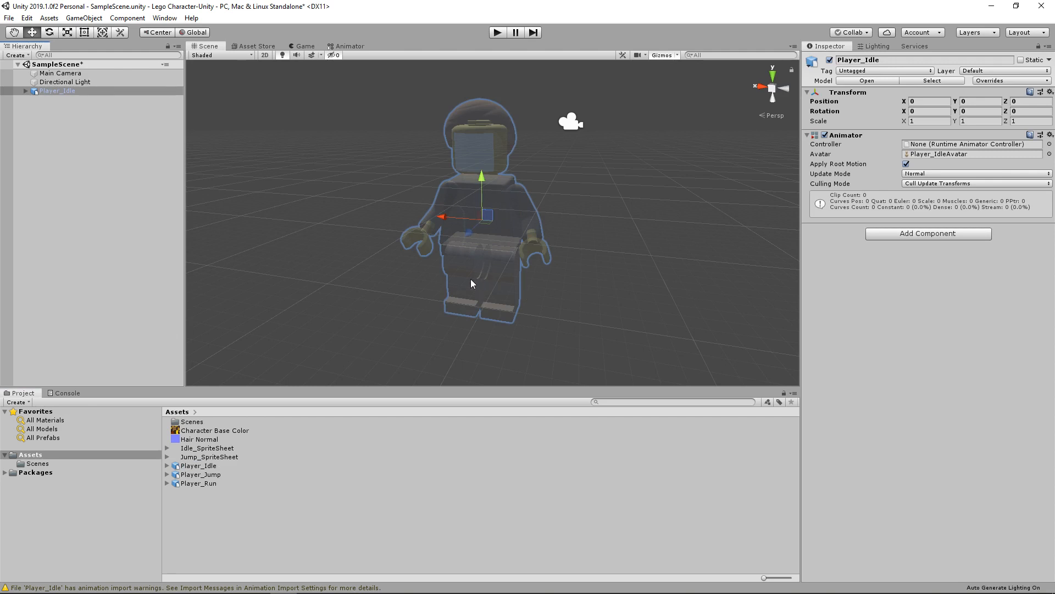
pyautogui.keyDown('alt'); pyautogui.moveTo(471, 283); pyautogui.dragTo(539, 279); pyautogui.keyUp('alt')
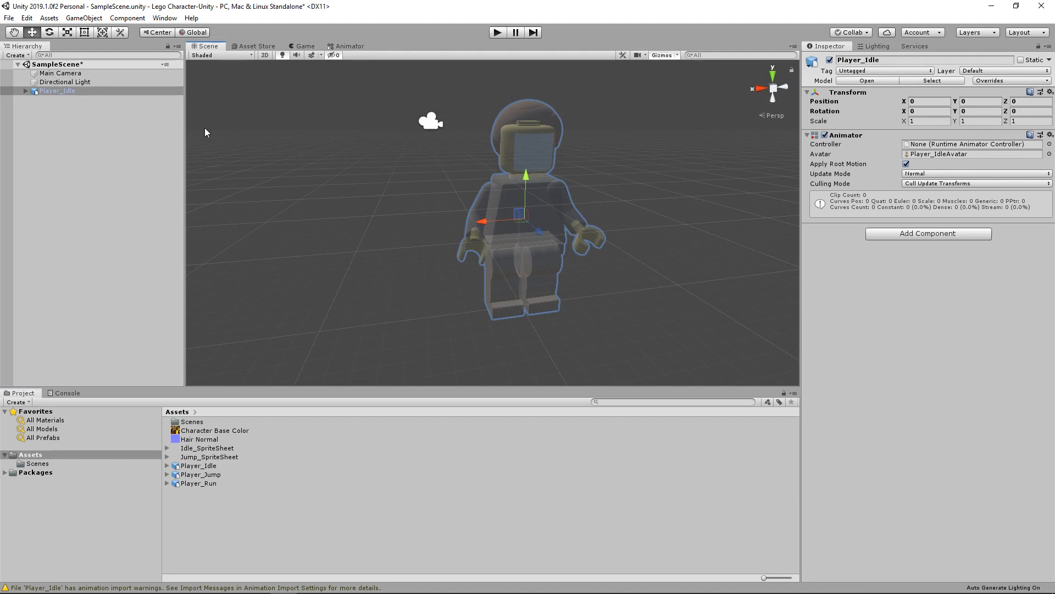
# Create a new material named Character in Assets and assign it to the Lego model in the scene
pyautogui.rightClick(299, 527)
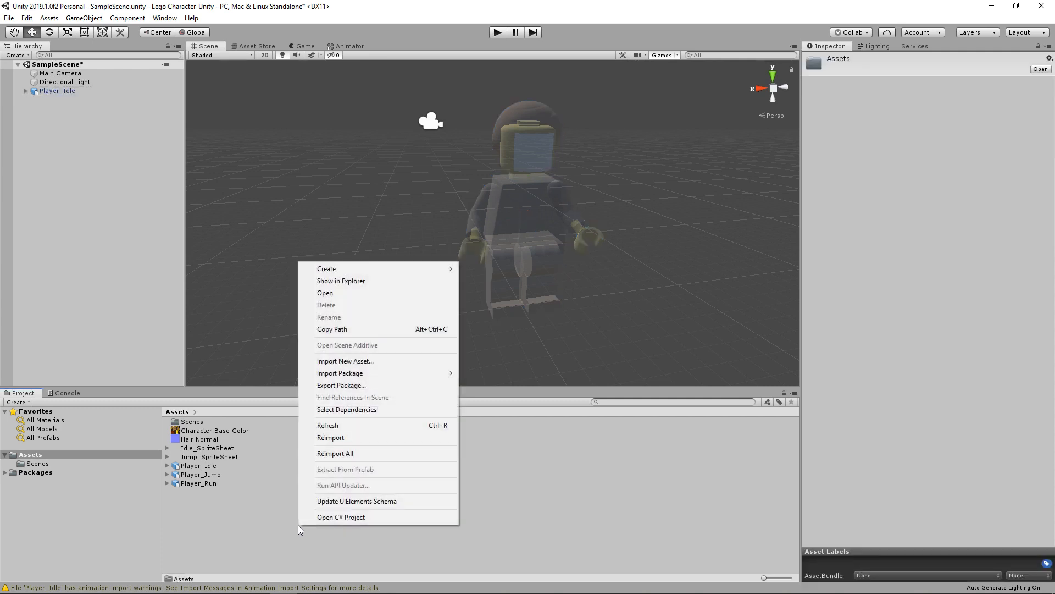
pyautogui.moveTo(337, 269)
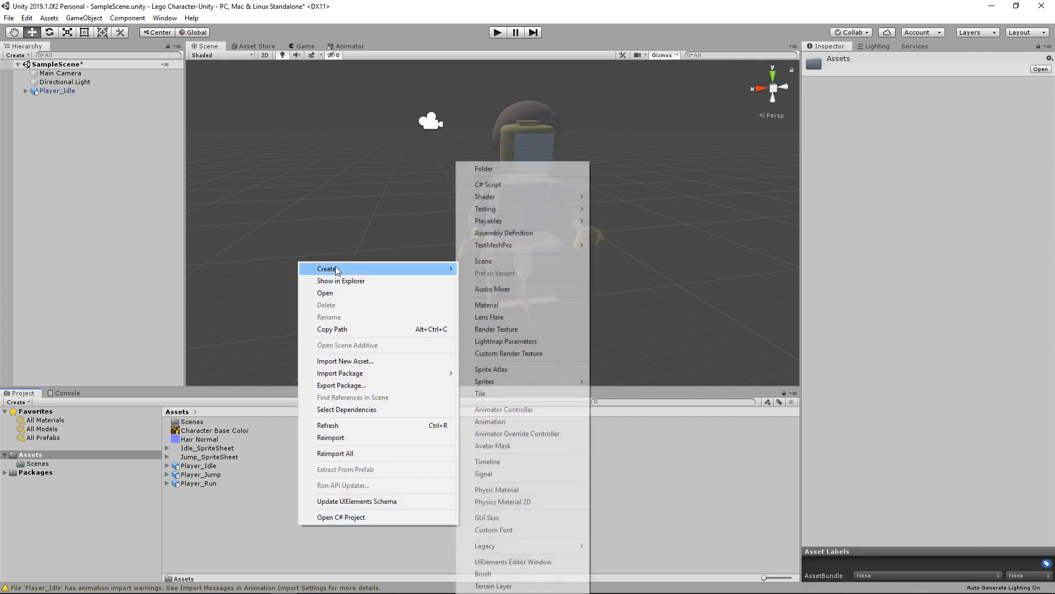
pyautogui.click(498, 306)
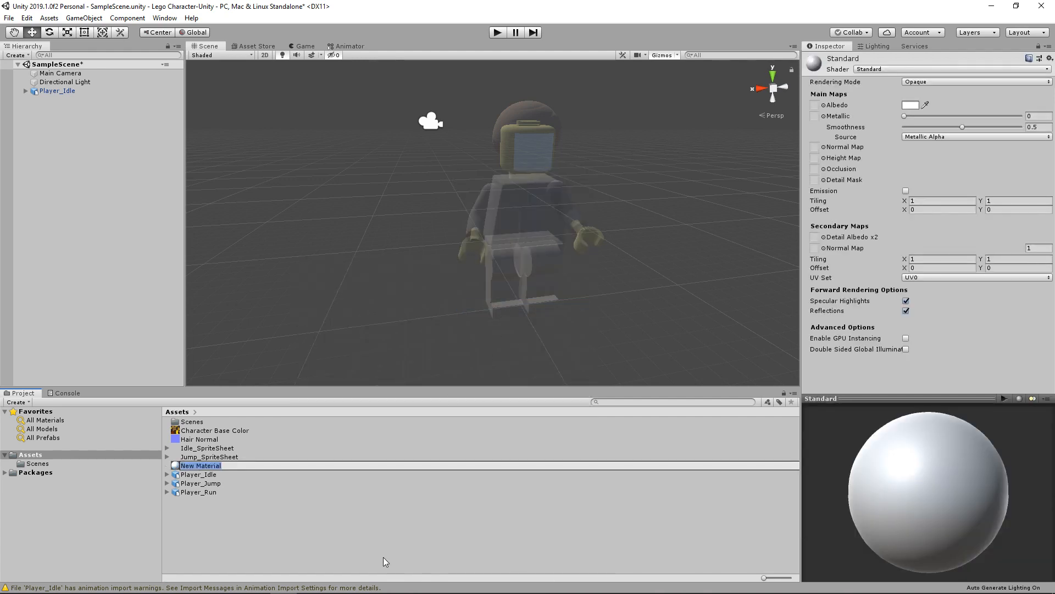
pyautogui.write('Character')
pyautogui.press('Return')
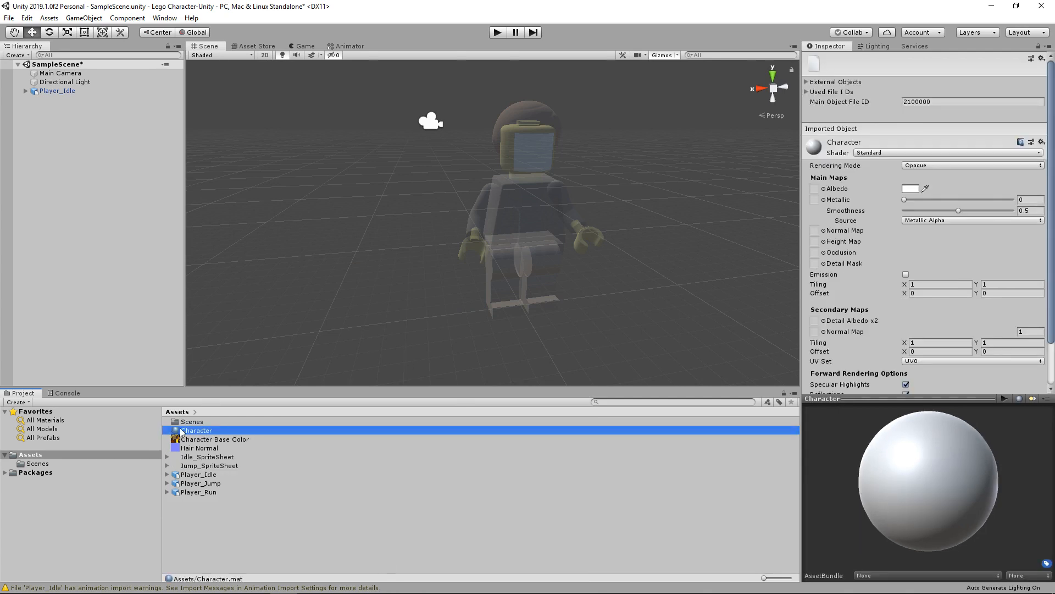
pyautogui.moveTo(177, 433); pyautogui.dragTo(508, 240)
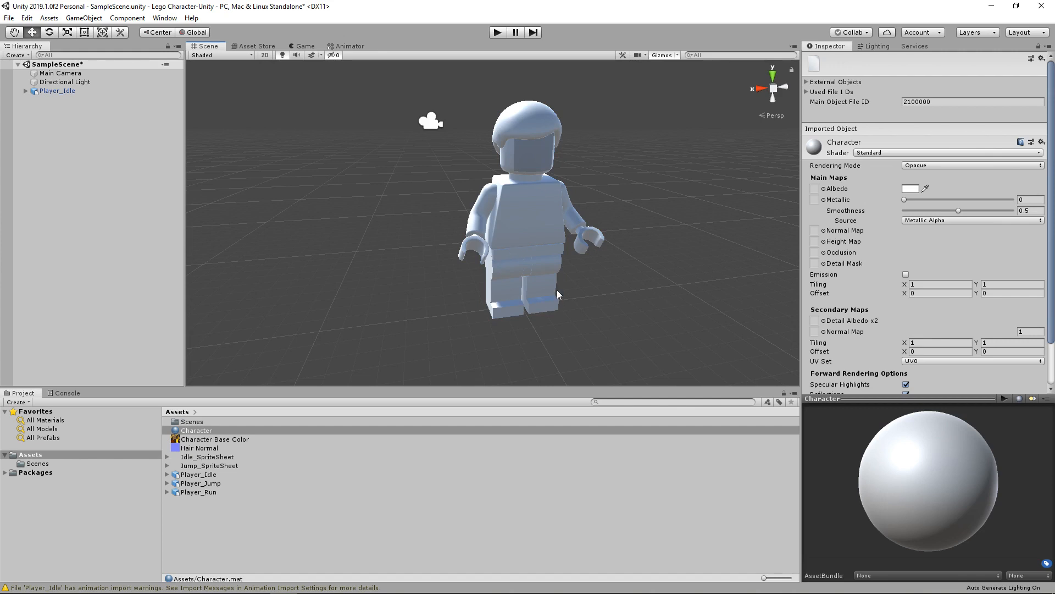
pyautogui.keyDown('alt'); pyautogui.moveTo(574, 302); pyautogui.dragTo(547, 297); pyautogui.keyUp('alt')
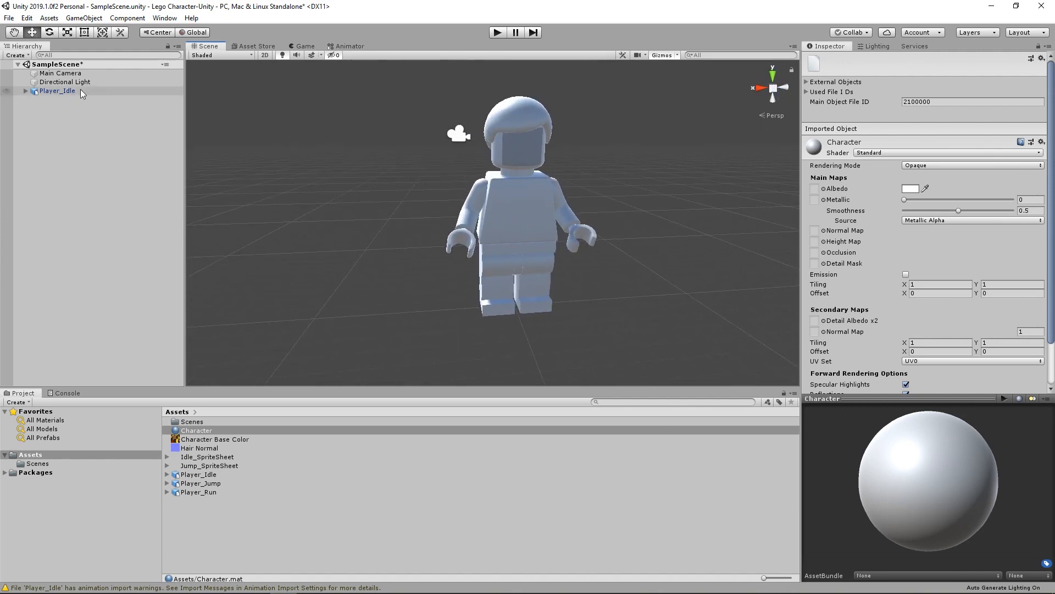
# On the Character mesh's material, assign Character Base Color as the Albedo texture and Hair Normal as the Normal Map
pyautogui.click(52, 90)
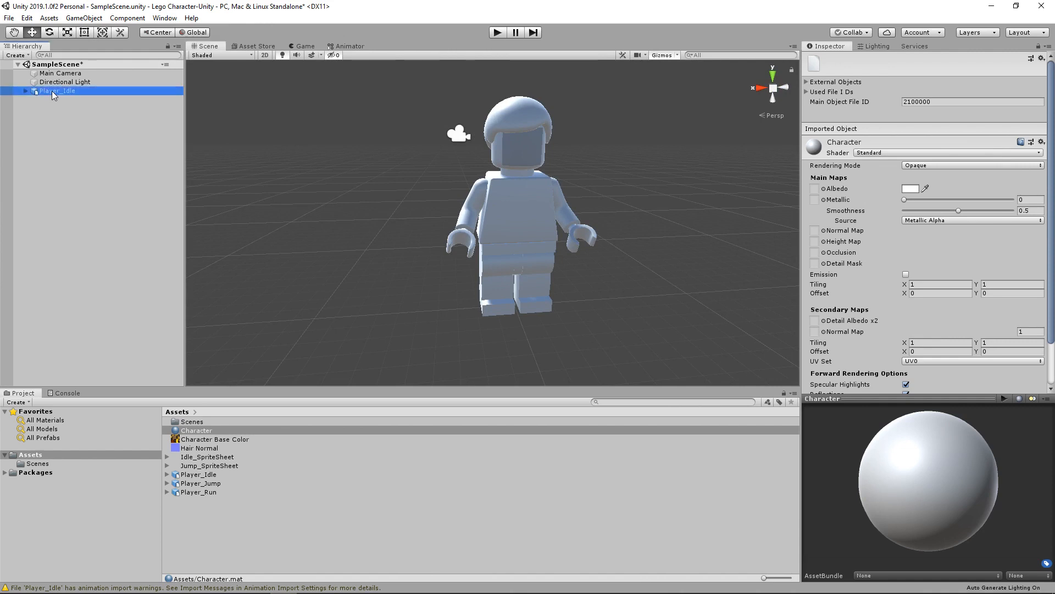
pyautogui.click(25, 91)
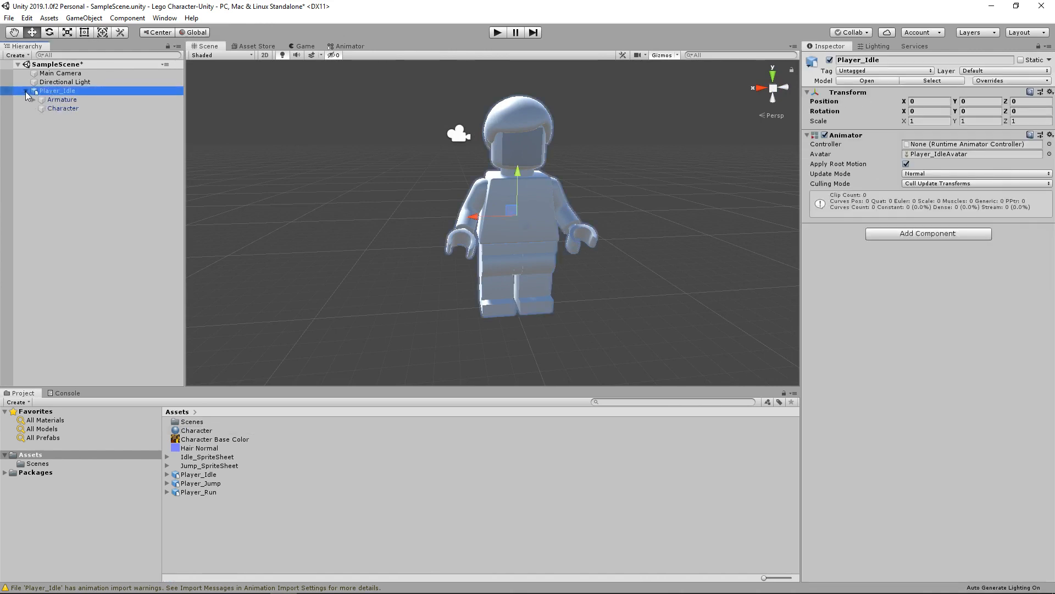
pyautogui.click(66, 108)
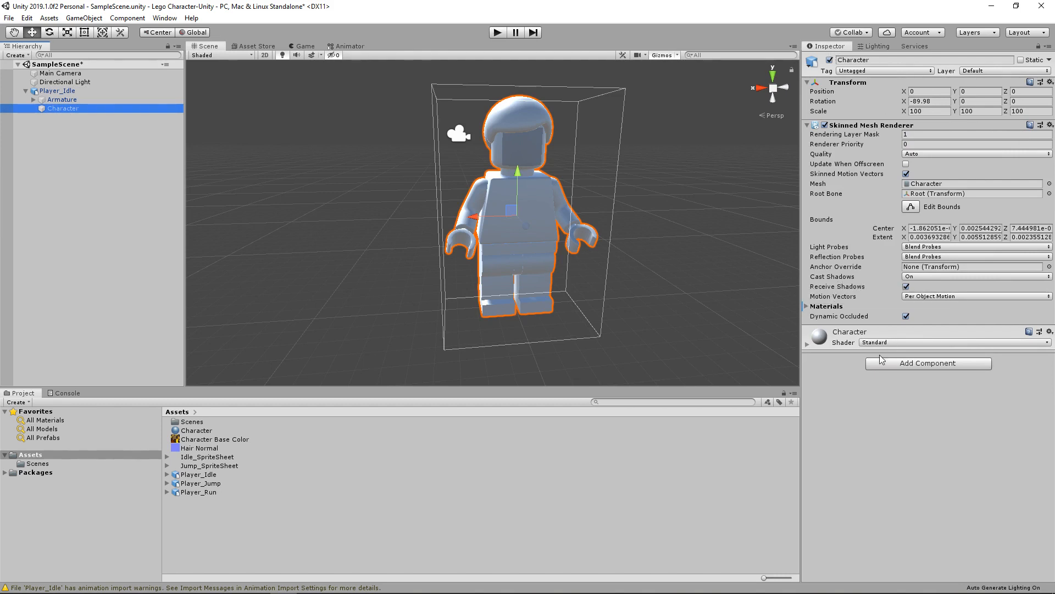
pyautogui.click(806, 345)
pyautogui.scroll(-3, 880, 400)
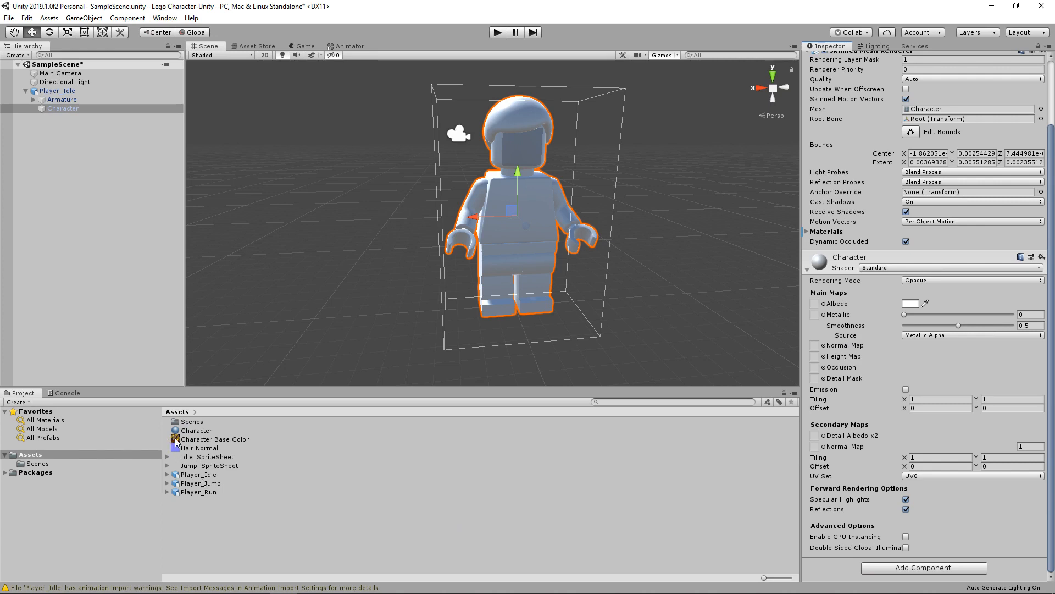
pyautogui.moveTo(175, 442); pyautogui.dragTo(816, 306)
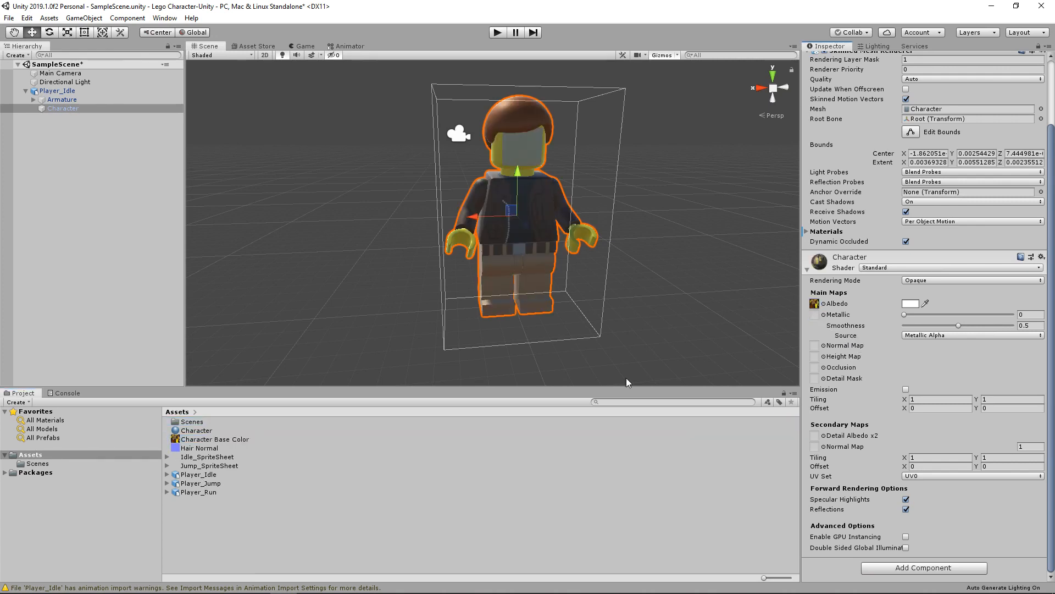
pyautogui.moveTo(178, 449); pyautogui.dragTo(816, 348)
pyautogui.click(664, 234)
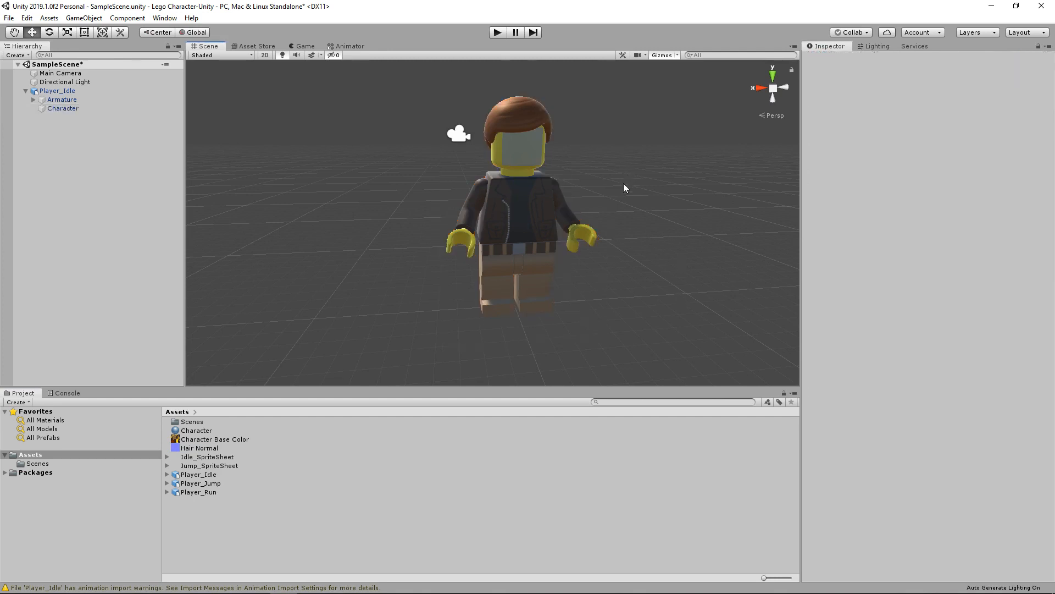
pyautogui.scroll(3, 603, 227)
pyautogui.keyDown('alt'); pyautogui.moveTo(456, 244); pyautogui.dragTo(569, 248); pyautogui.keyUp('alt')
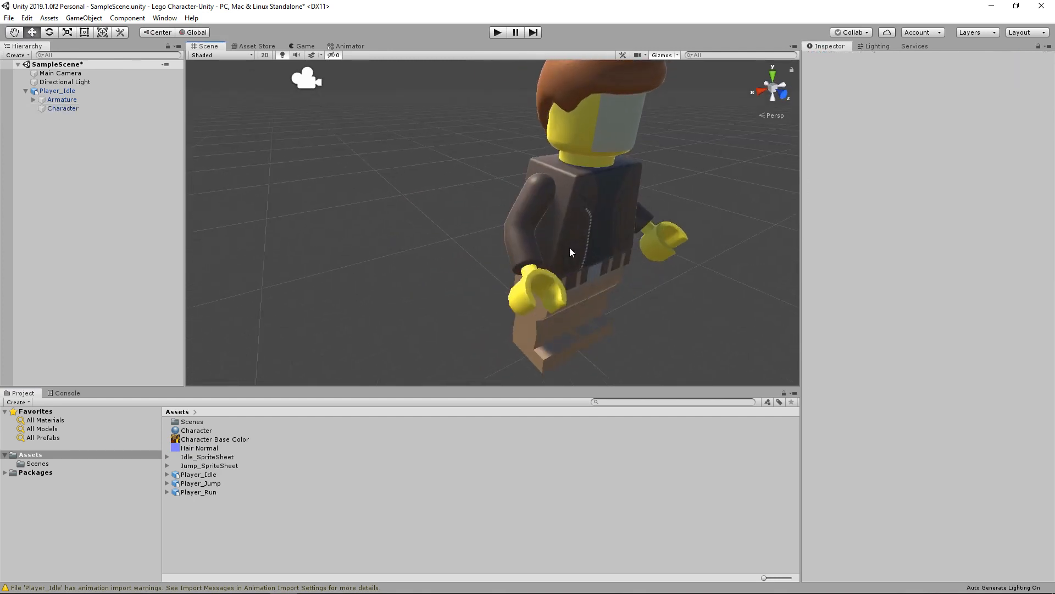
# Examine the textured Lego character's hair, face and jacket in the scene from several angles and distances
pyautogui.scroll(-2, 570, 247)
pyautogui.moveTo(620, 230); pyautogui.dragTo(552, 260, button='middle')
pyautogui.scroll(5, 566, 219)
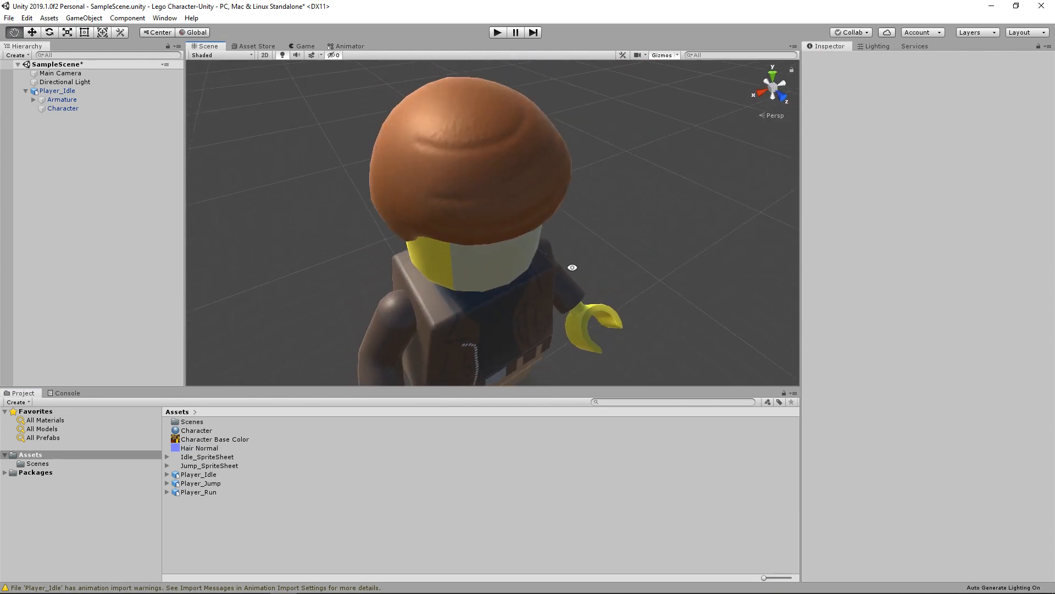
pyautogui.scroll(-3, 629, 249)
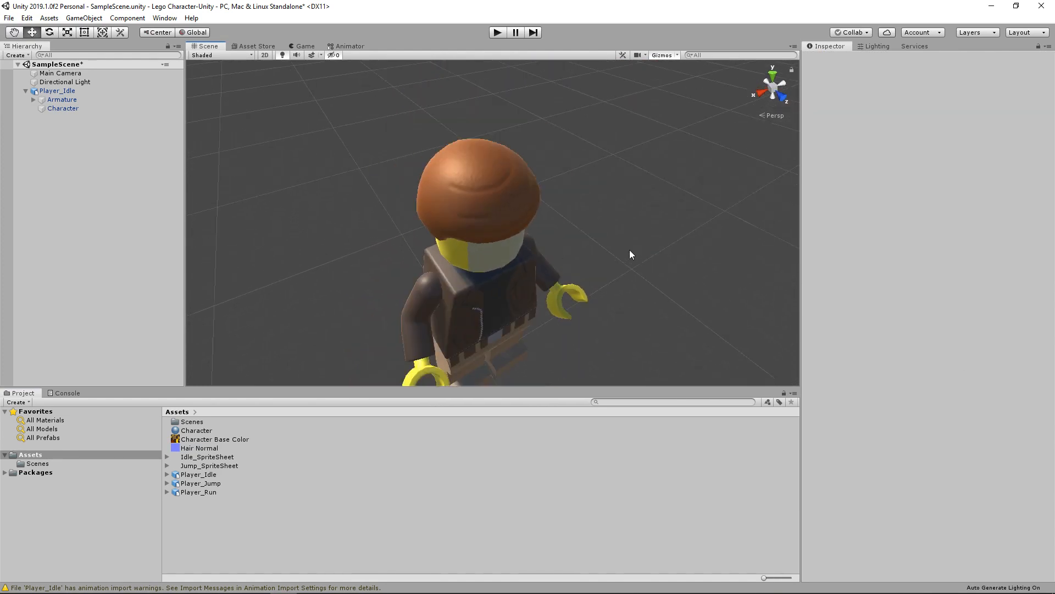
pyautogui.keyDown('alt'); pyautogui.moveTo(629, 250); pyautogui.dragTo(583, 170); pyautogui.keyUp('alt')
pyautogui.scroll(-2, 577, 199)
pyautogui.scroll(-5, 578, 199)
pyautogui.moveTo(575, 212)
pyautogui.mouseDown(button='middle')
pyautogui.moveTo(586, 208)
pyautogui.moveTo(576, 219)
pyautogui.mouseUp(button='middle')
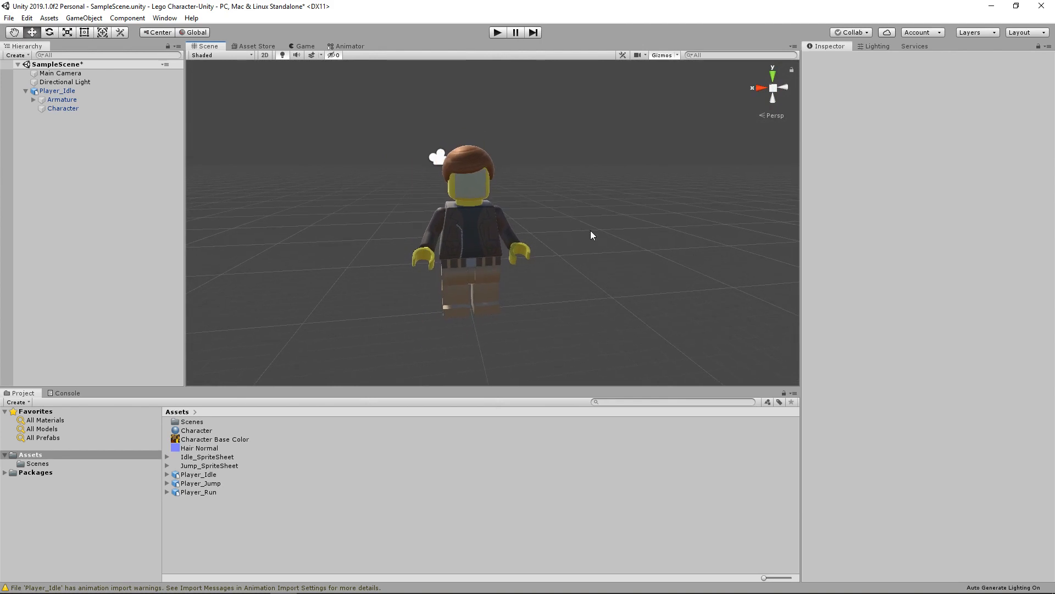
# Rotate the Directional Light to about 189° around Y to light the character's front, and frame Player_Idle to check the lighting
pyautogui.scroll(-6, 580, 227)
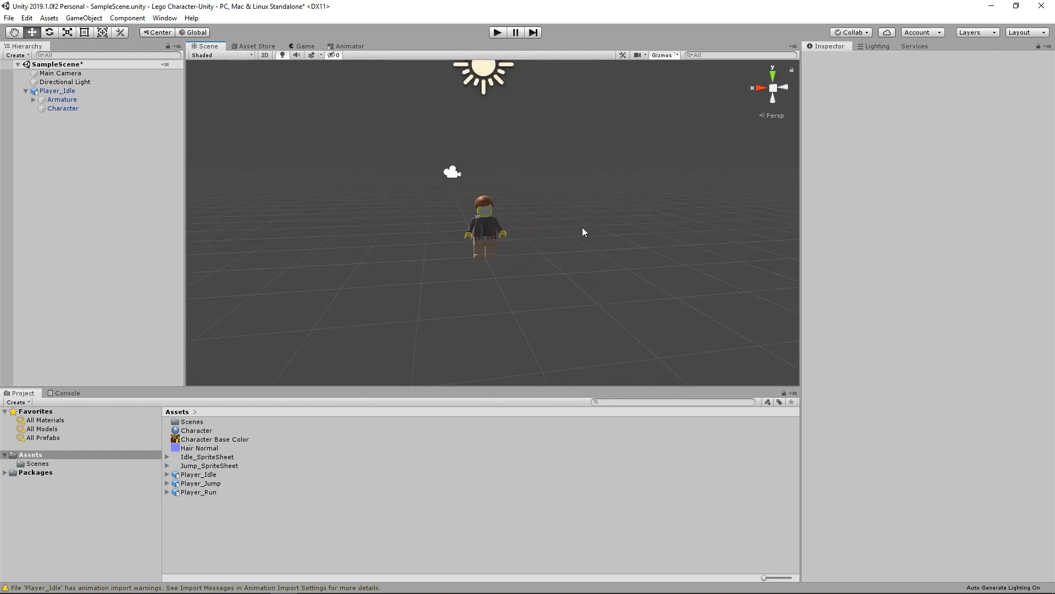
pyautogui.scroll(-2, 583, 229)
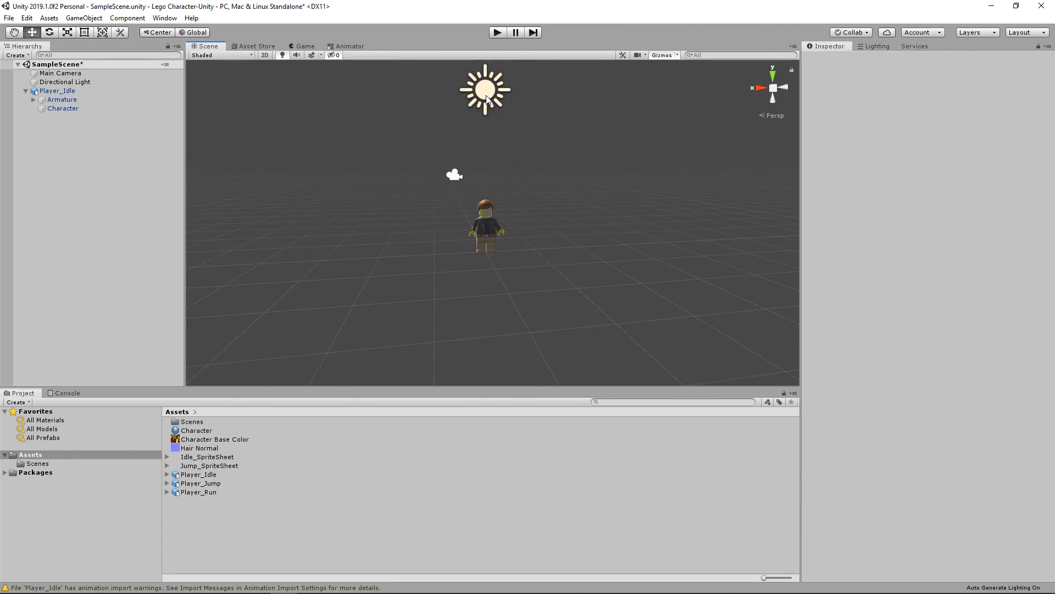
pyautogui.click(73, 81)
pyautogui.moveTo(608, 109); pyautogui.dragTo(612, 118, button='middle')
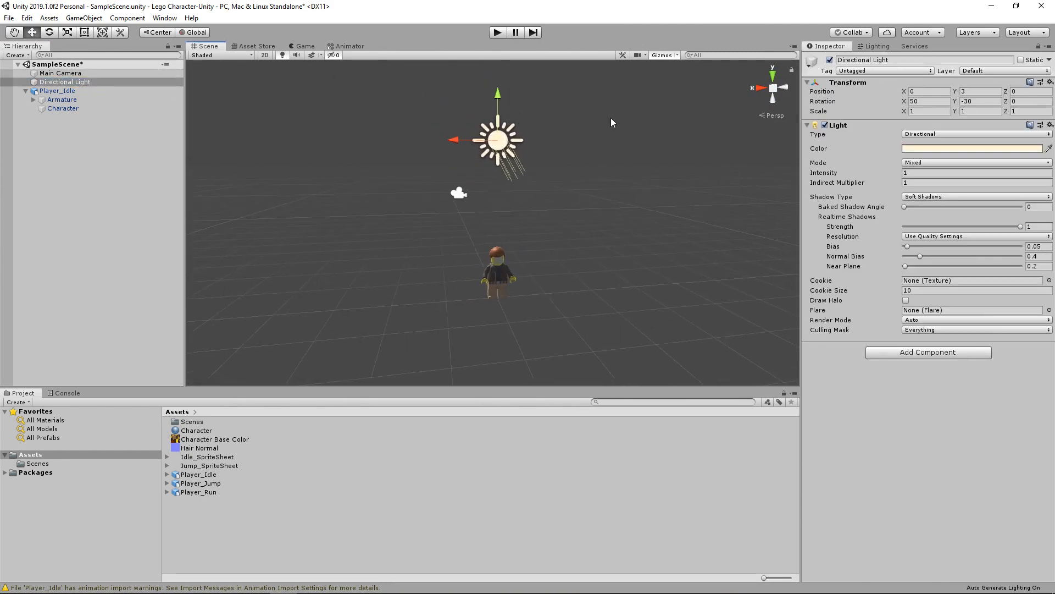
pyautogui.click(49, 32)
pyautogui.moveTo(530, 137); pyautogui.dragTo(313, 149)
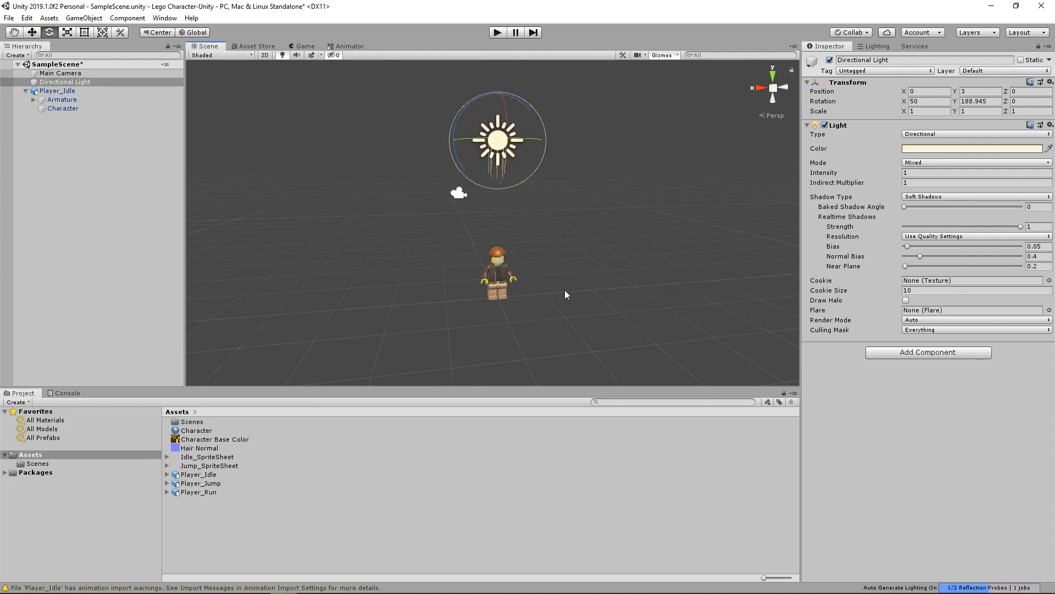
pyautogui.click(505, 277)
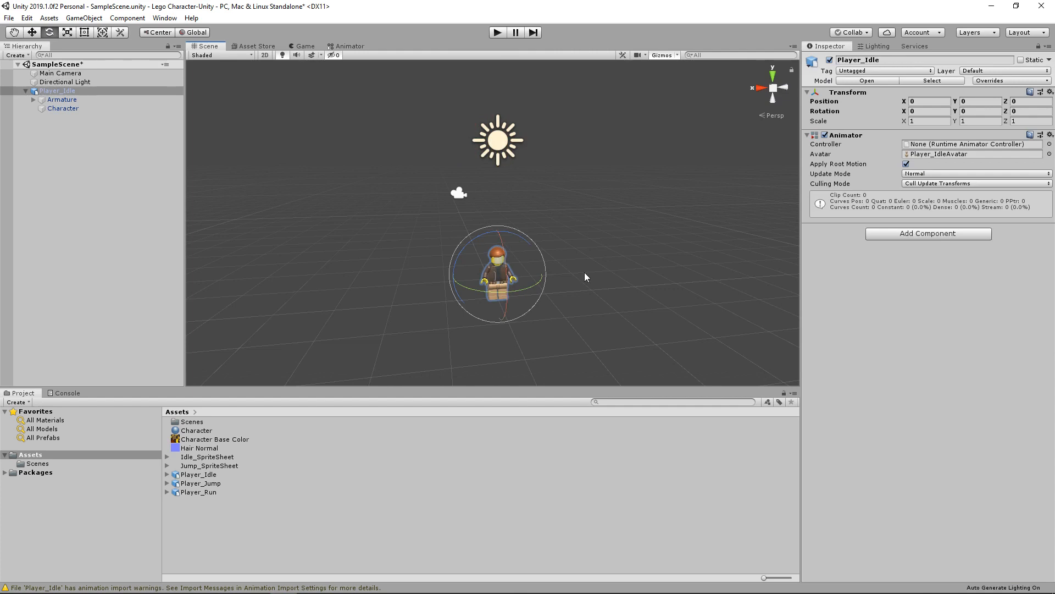
pyautogui.press('f')
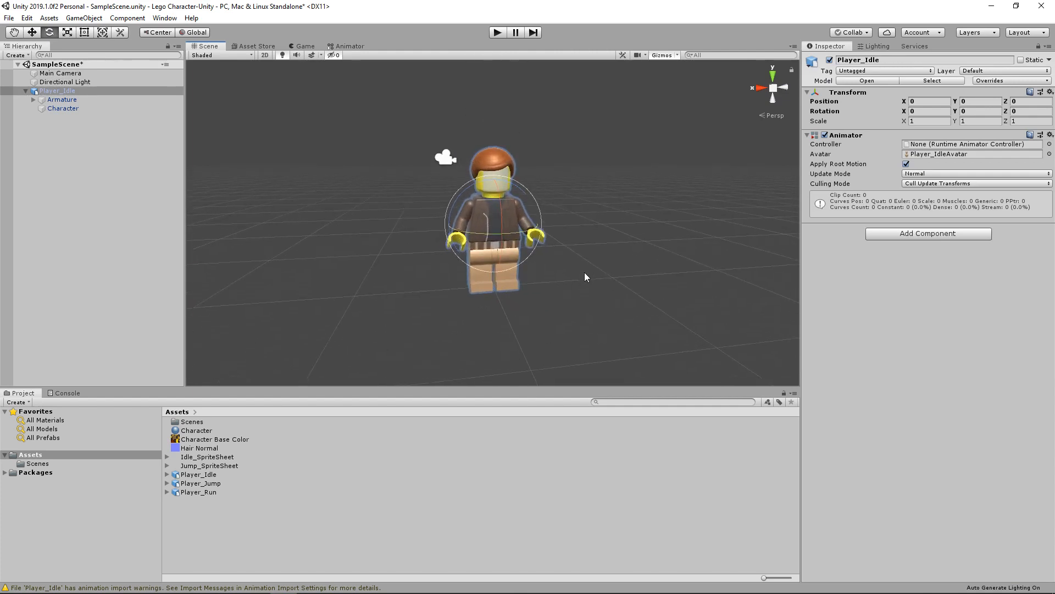
pyautogui.keyDown('alt'); pyautogui.moveTo(654, 243); pyautogui.dragTo(553, 244); pyautogui.keyUp('alt')
pyautogui.click(644, 227)
pyautogui.keyDown('alt'); pyautogui.moveTo(608, 270); pyautogui.dragTo(538, 179); pyautogui.keyUp('alt')
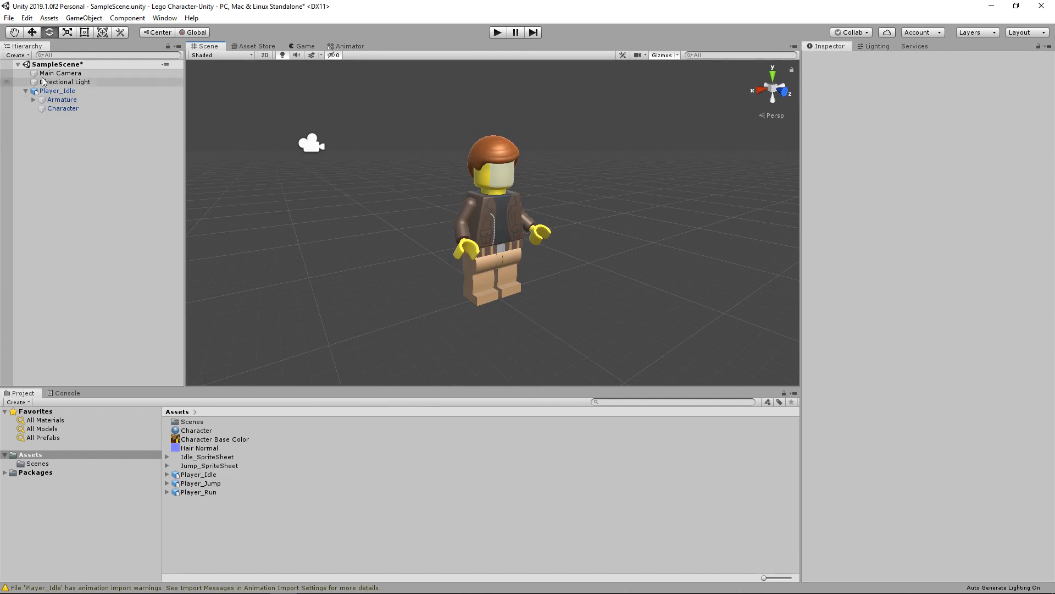
# Filter the scene hierarchy by "face" and select the GEOFaceIdle object
pyautogui.click(68, 55)
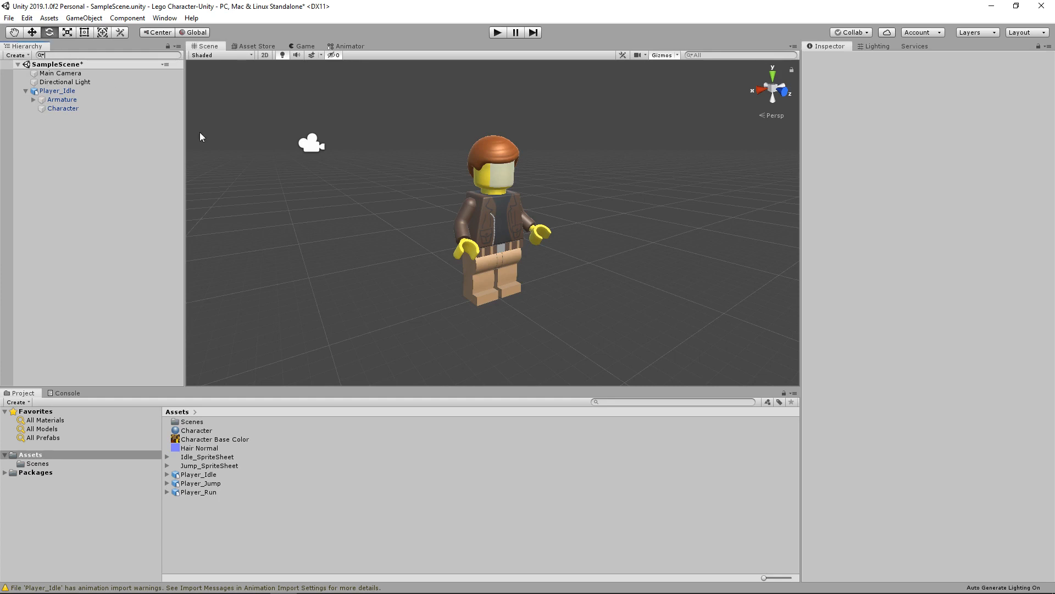
pyautogui.write('face')
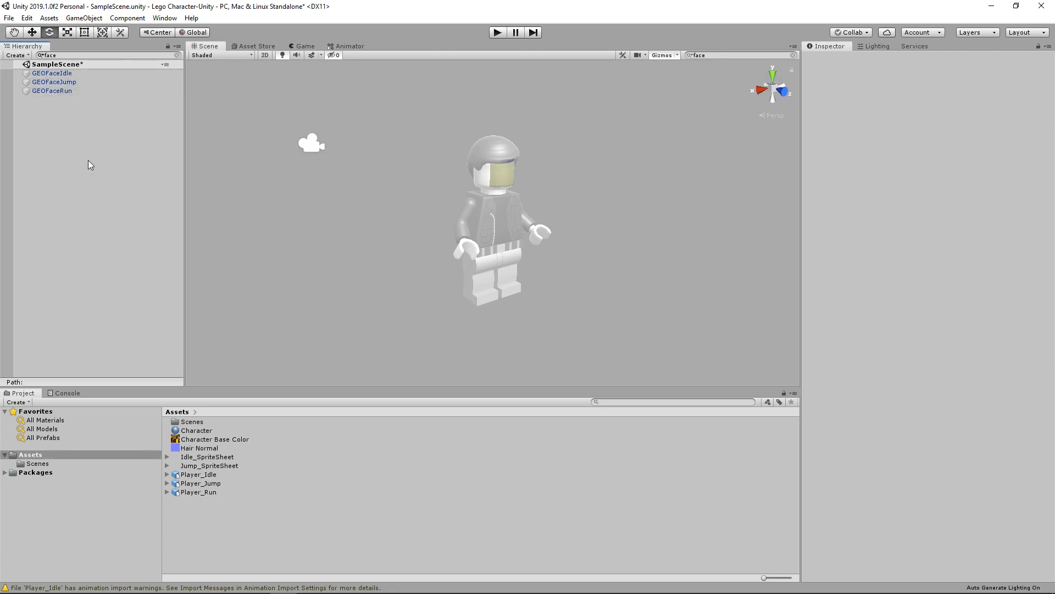
pyautogui.click(55, 76)
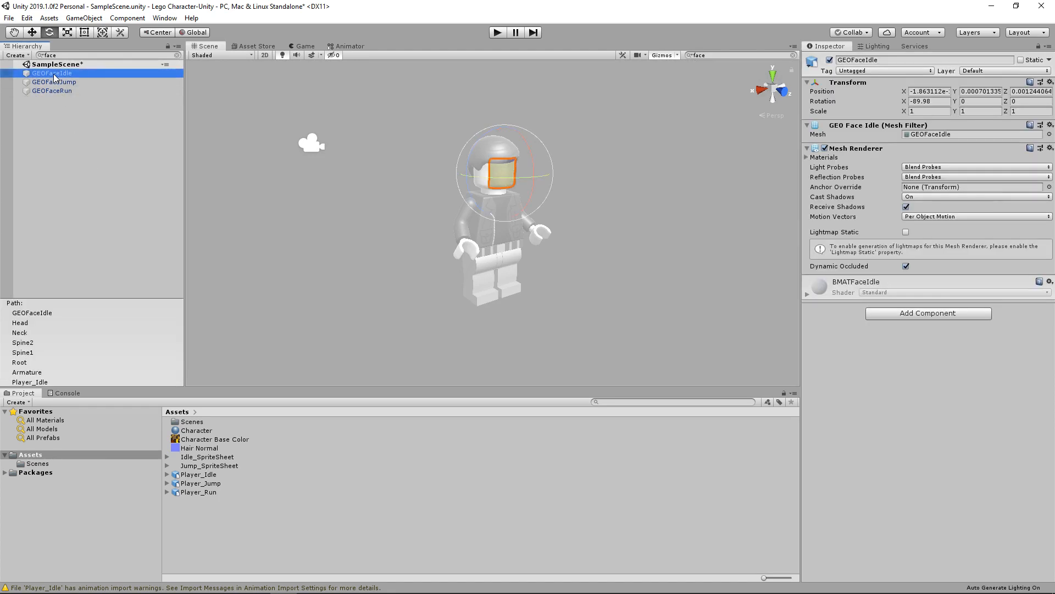
pyautogui.scroll(2, 543, 283)
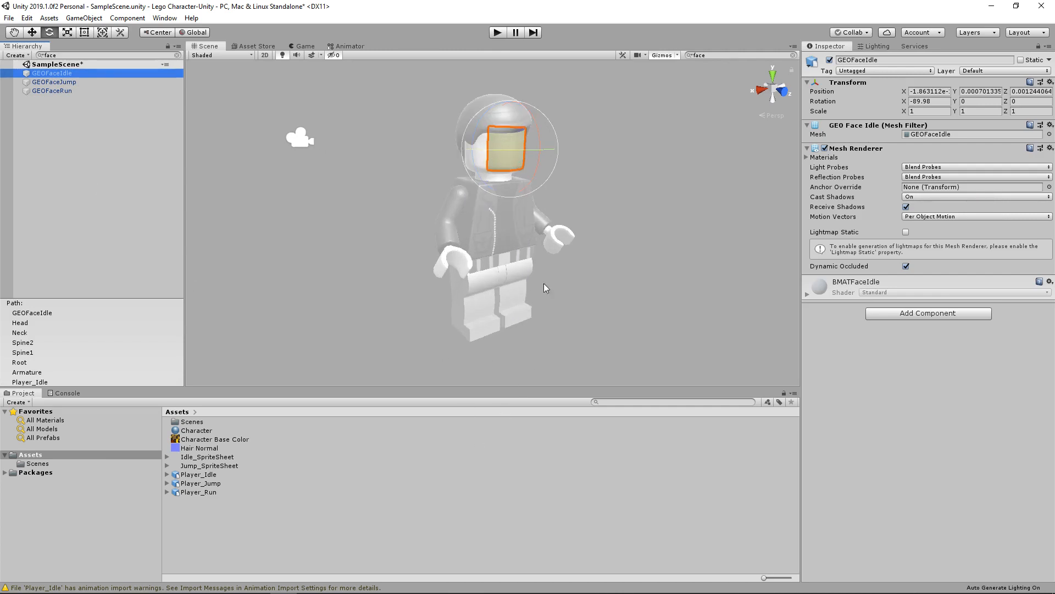
pyautogui.moveTo(596, 248); pyautogui.dragTo(593, 255, button='middle')
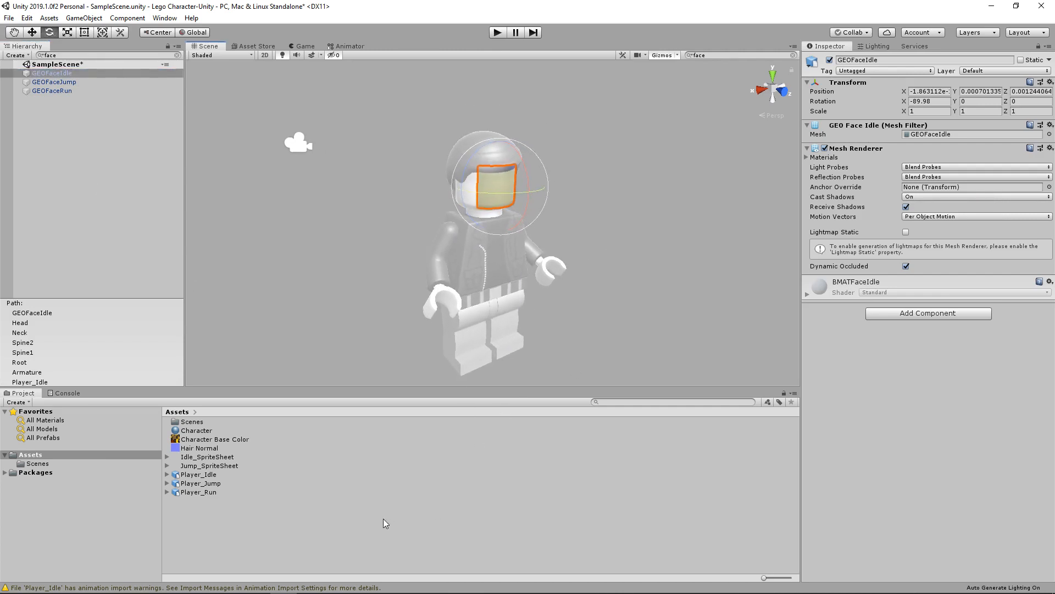
# Create a new material named FaceIdleMAT in Assets and assign it to the GEOFaceIdle mesh in place of BMATFaceIdle
pyautogui.rightClick(317, 516)
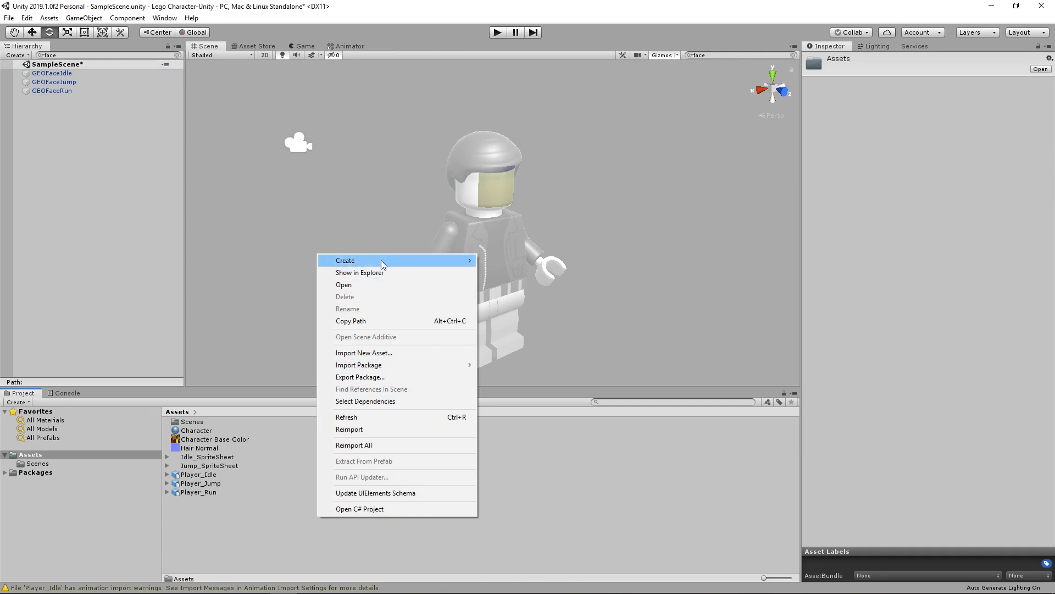
pyautogui.moveTo(381, 260)
pyautogui.click(529, 303)
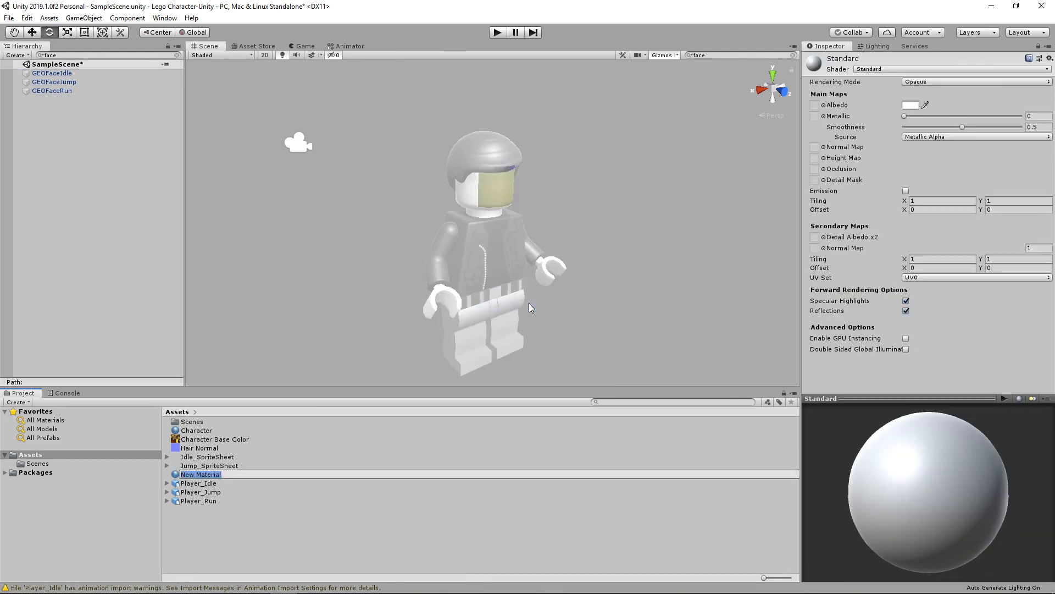
pyautogui.write('FaceIdel')
pyautogui.press('BackSpace')
pyautogui.press('BackSpace')
pyautogui.write('leMAT')
pyautogui.press('Return')
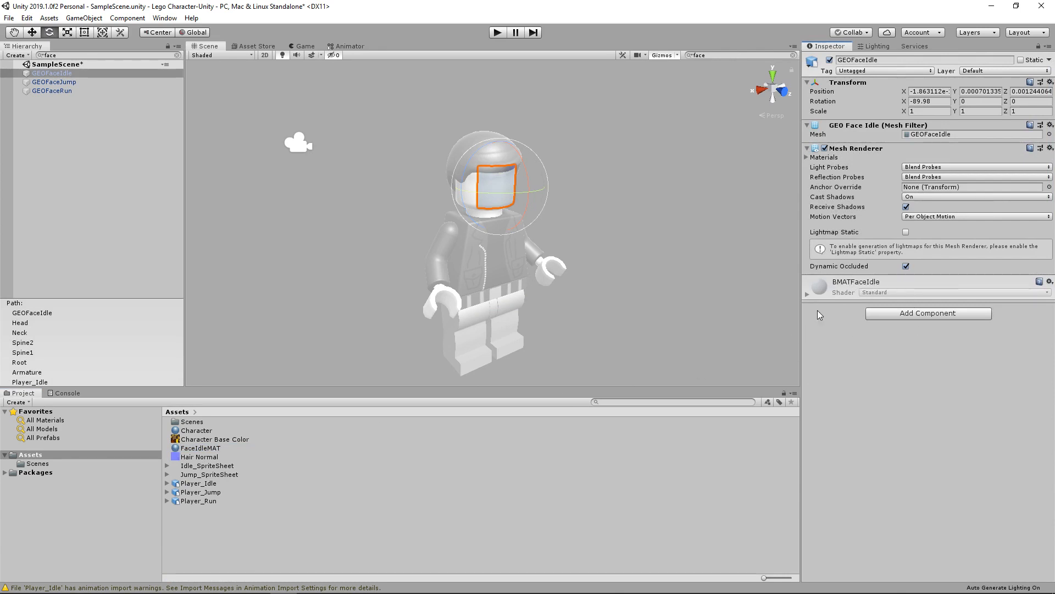
pyautogui.click(807, 294)
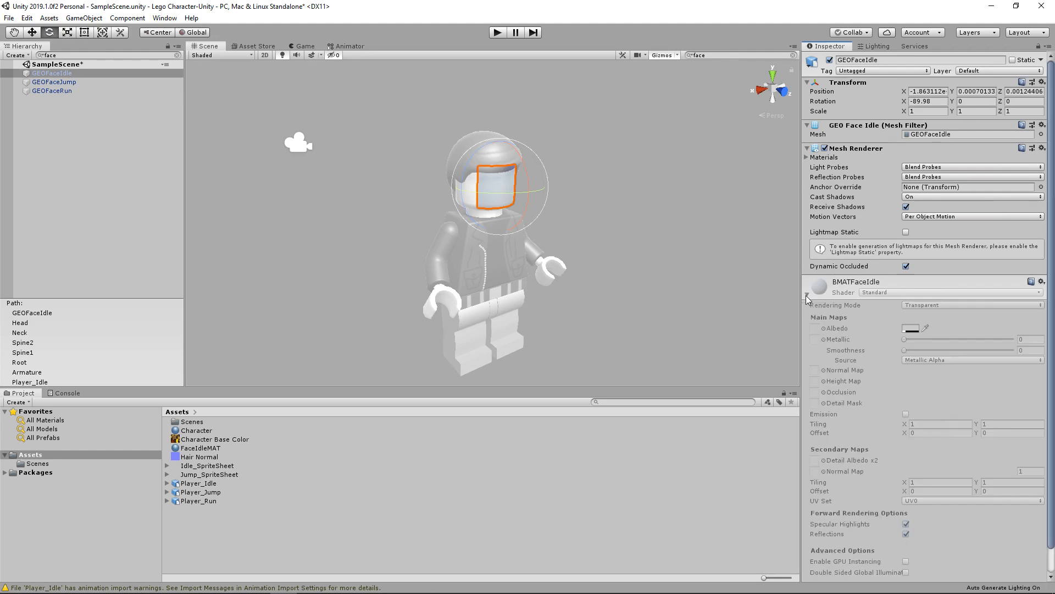
pyautogui.click(807, 296)
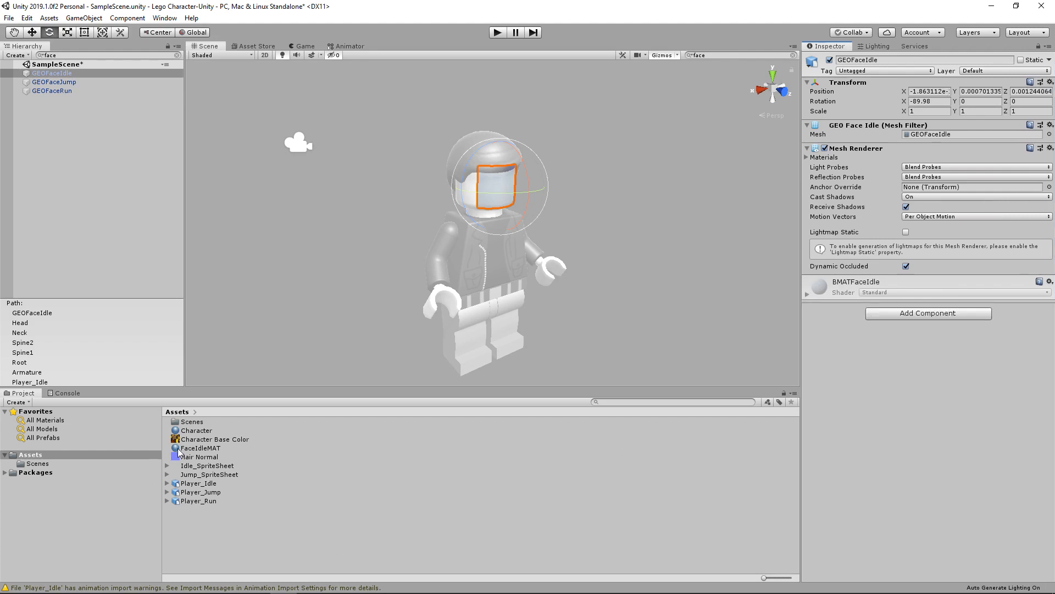
pyautogui.moveTo(179, 451); pyautogui.dragTo(912, 369)
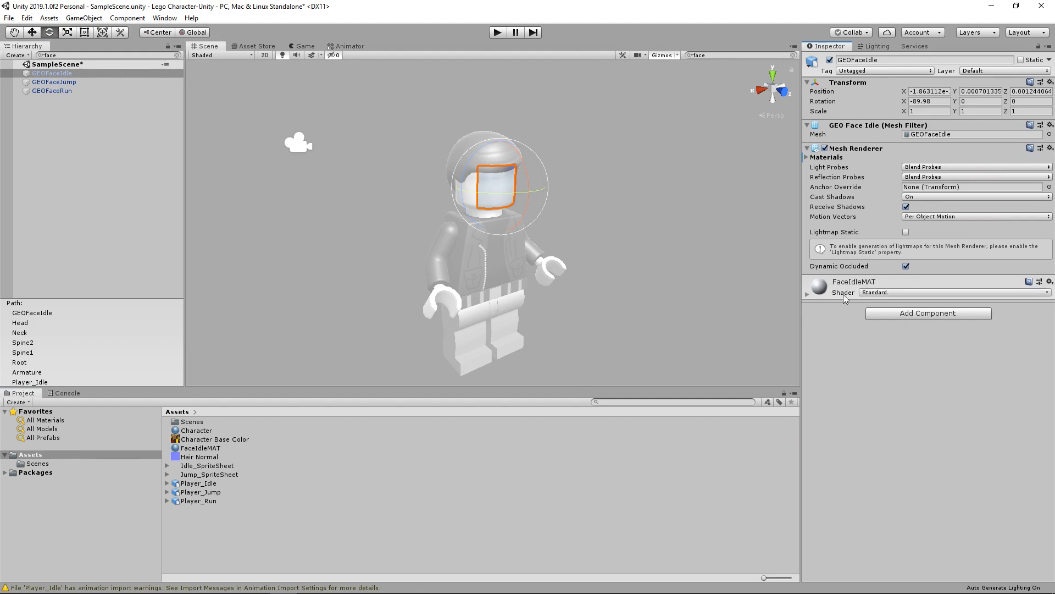
# Create a new material named FaceJumpMAT in Assets, assign it to the GEOFaceJump mesh and expand its material properties
pyautogui.click(69, 82)
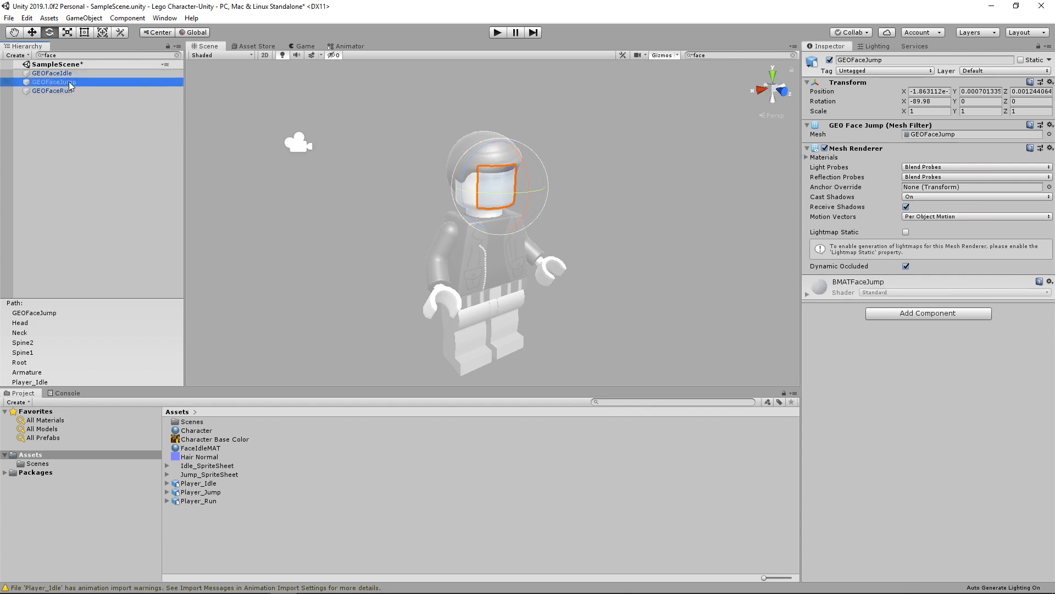
pyautogui.rightClick(242, 539)
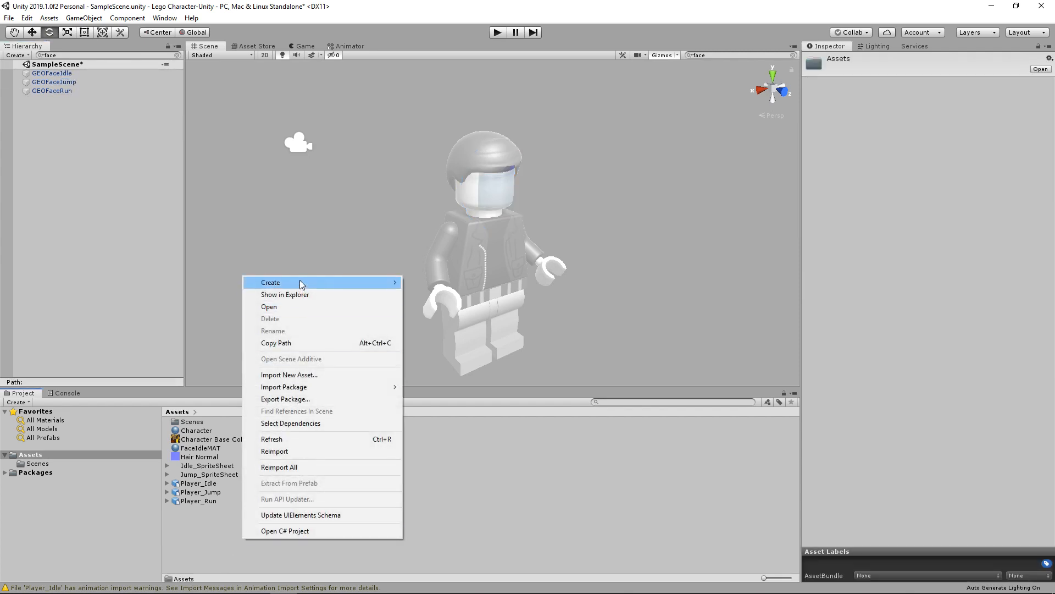
pyautogui.moveTo(299, 282)
pyautogui.click(460, 308)
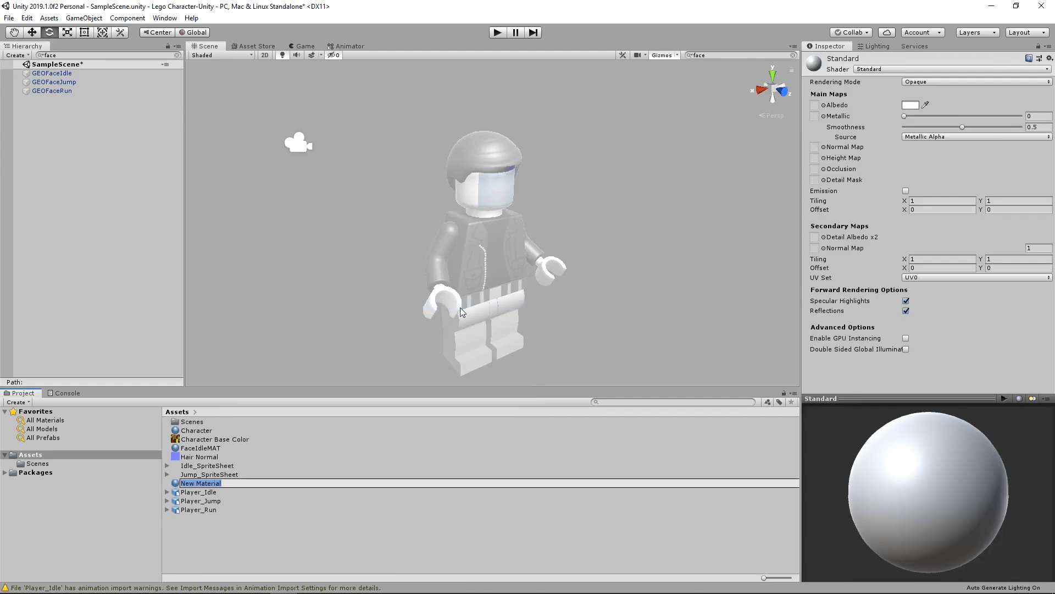
pyautogui.write('FaceJumpMAT')
pyautogui.press('Return')
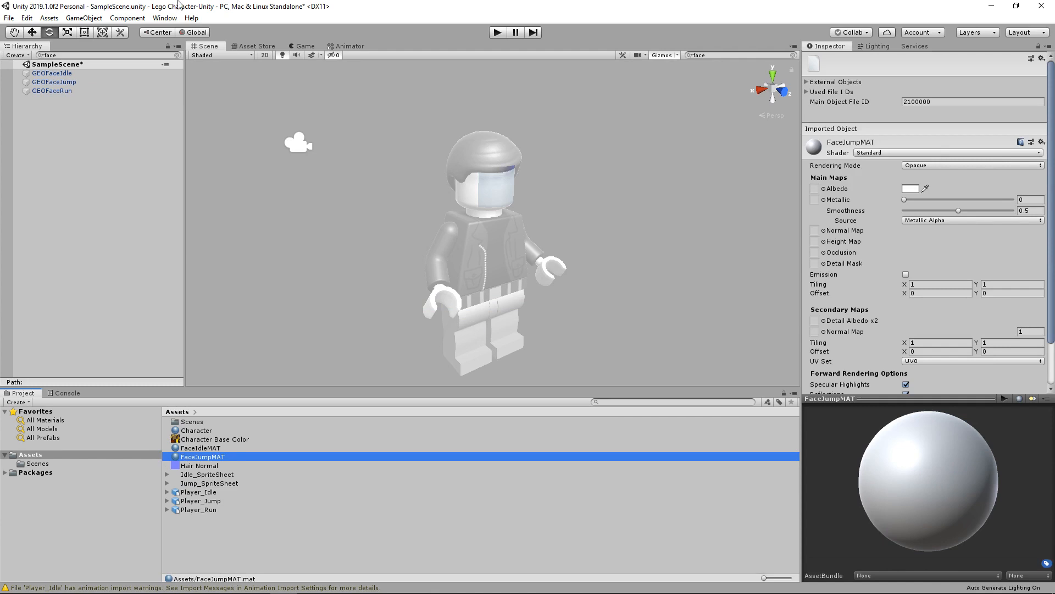
pyautogui.click(54, 82)
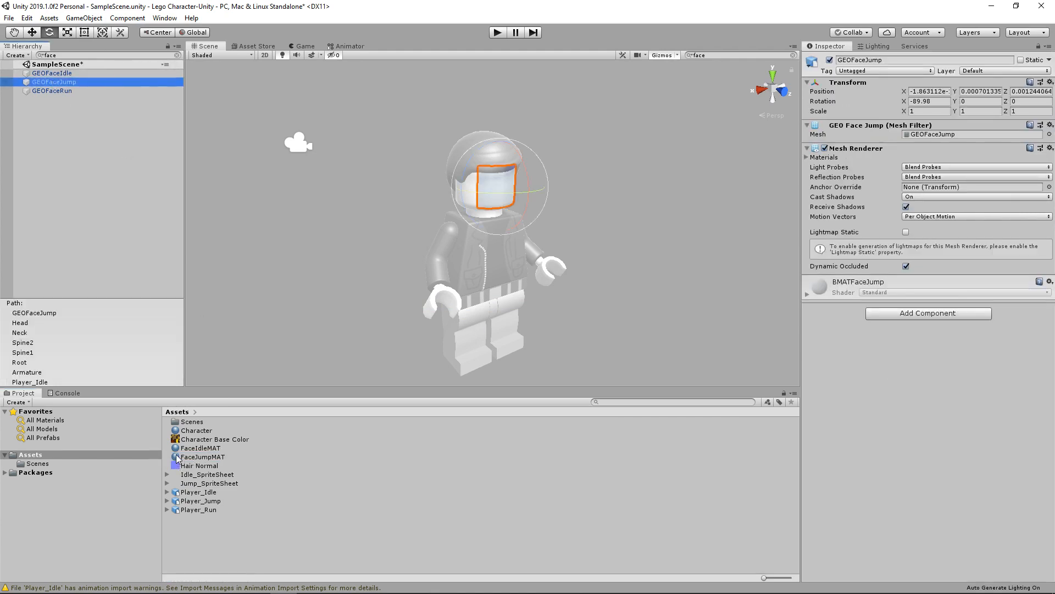
pyautogui.moveTo(181, 457); pyautogui.dragTo(864, 418)
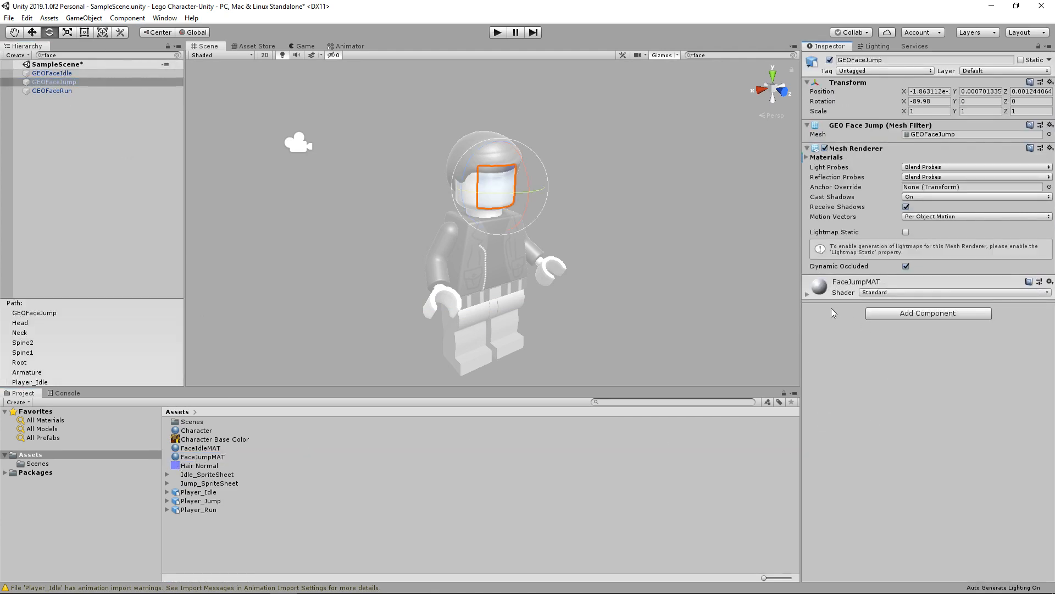
pyautogui.click(807, 294)
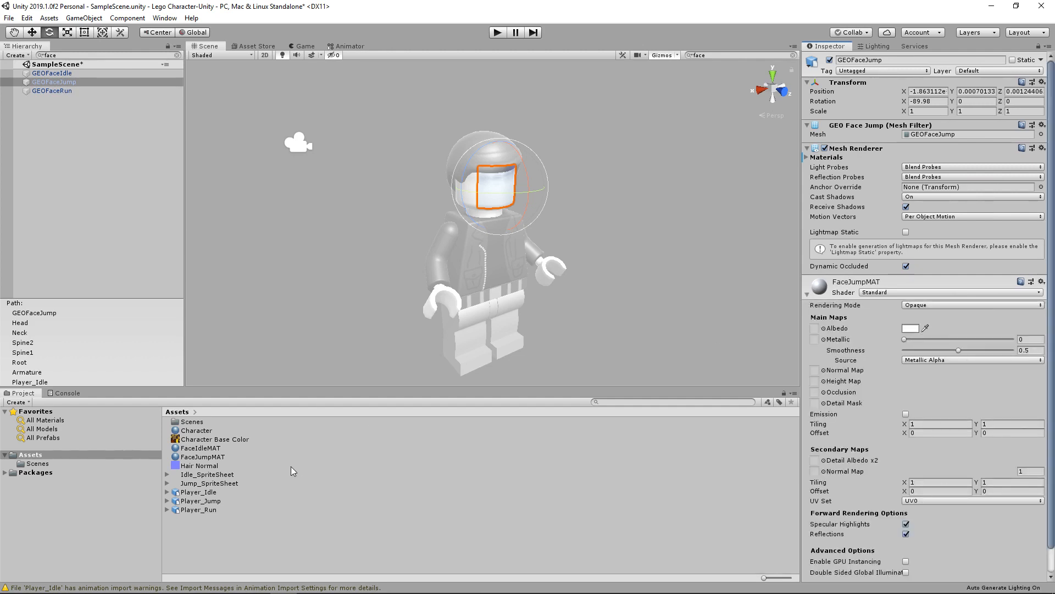
# Create a new material named FaceRunMAT in Assets, assign it to the GEOFaceRun mesh and expand its material properties
pyautogui.rightClick(290, 524)
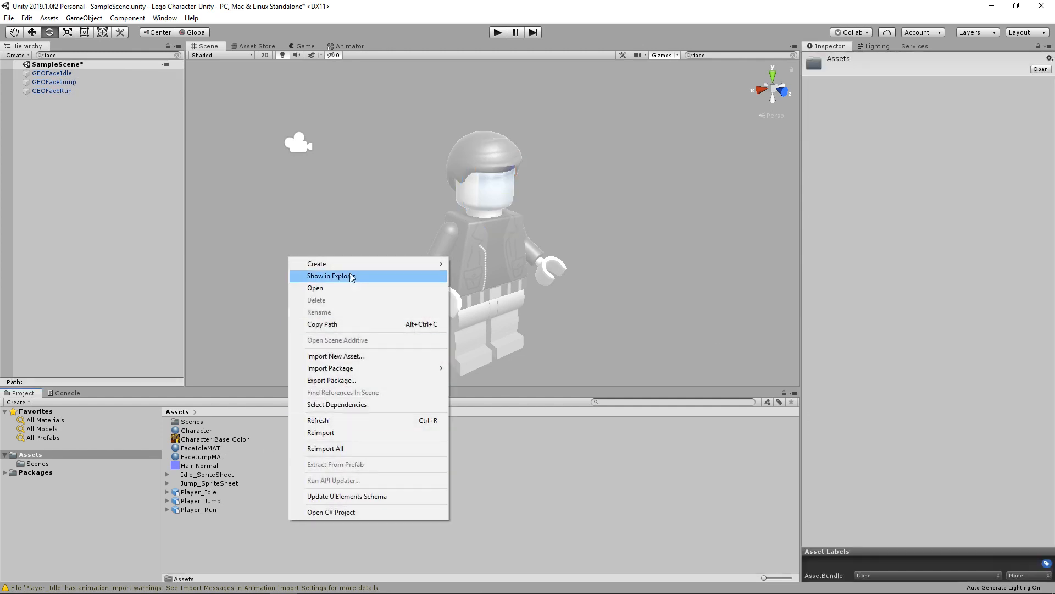
pyautogui.moveTo(418, 264)
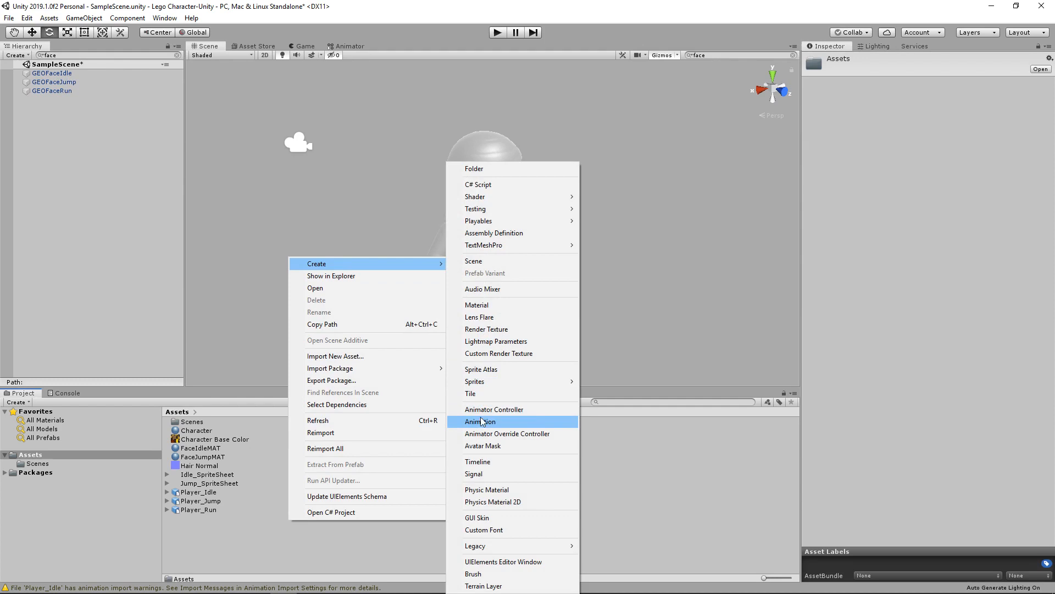
pyautogui.click(480, 308)
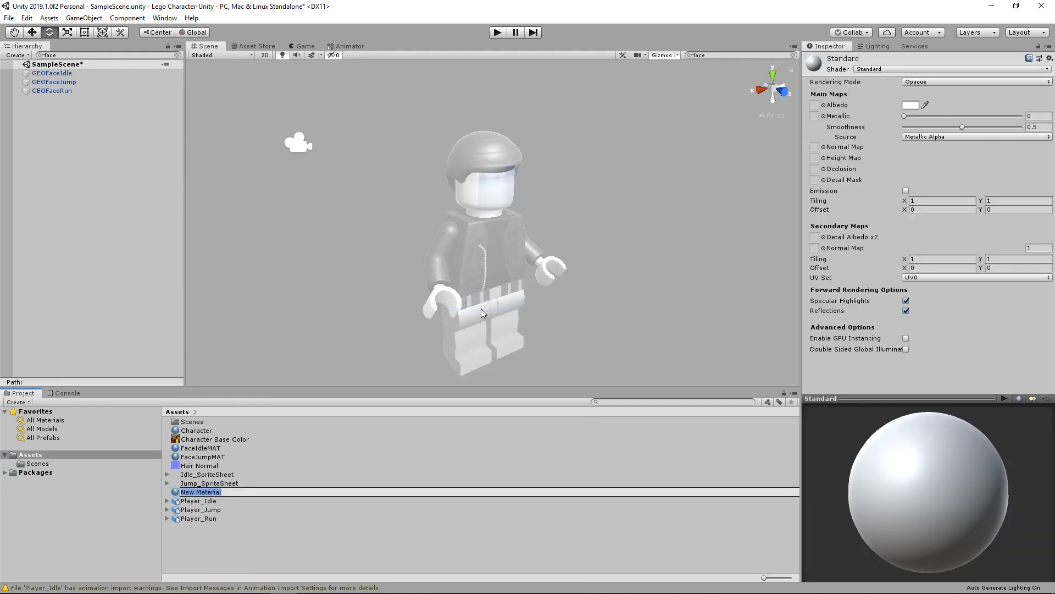
pyautogui.write('FaceRunMAT')
pyautogui.press('Return')
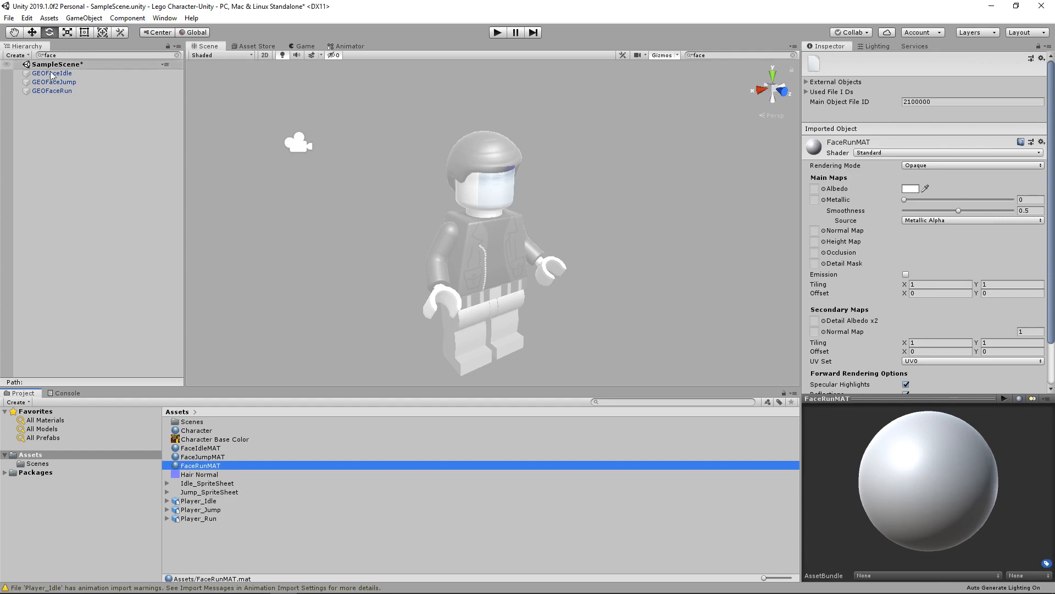
pyautogui.click(52, 91)
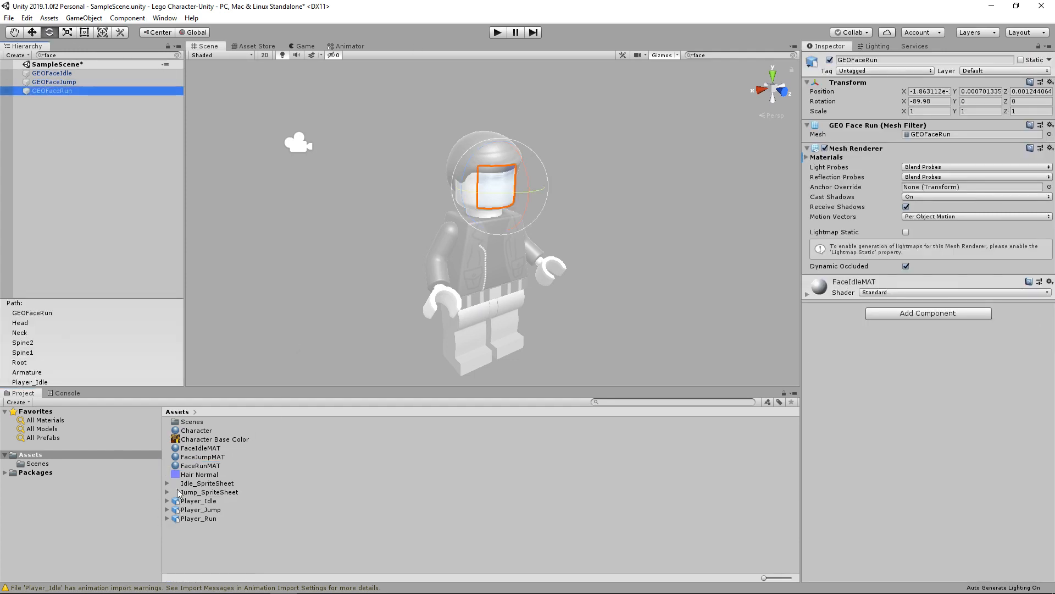
pyautogui.moveTo(201, 465); pyautogui.dragTo(869, 387)
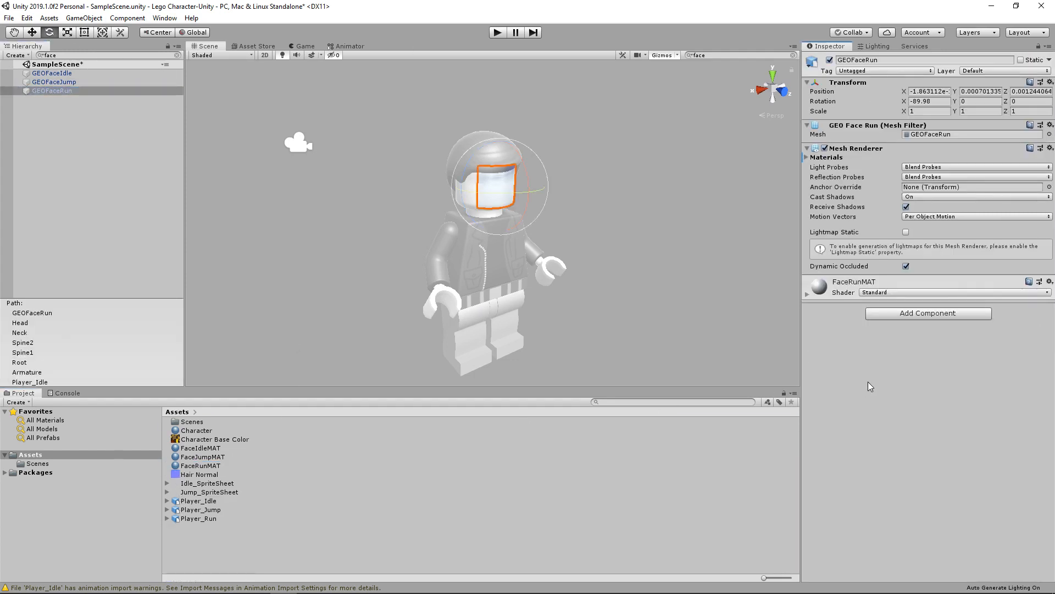
pyautogui.click(808, 296)
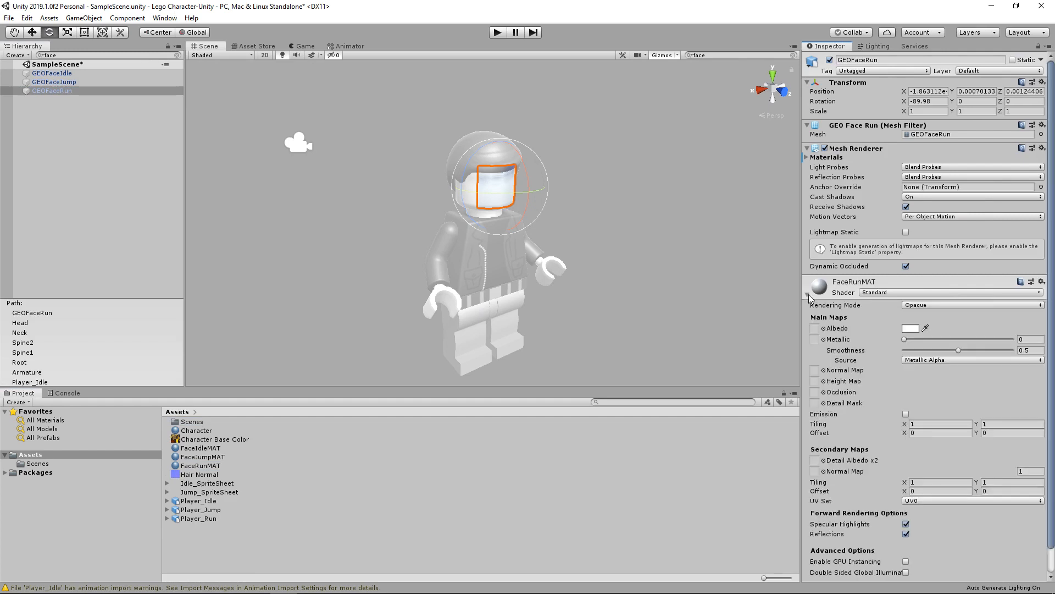
# Collapse the FaceRunMAT properties, clear the "face" filter from the scene hierarchy and deselect the face mesh
pyautogui.click(808, 295)
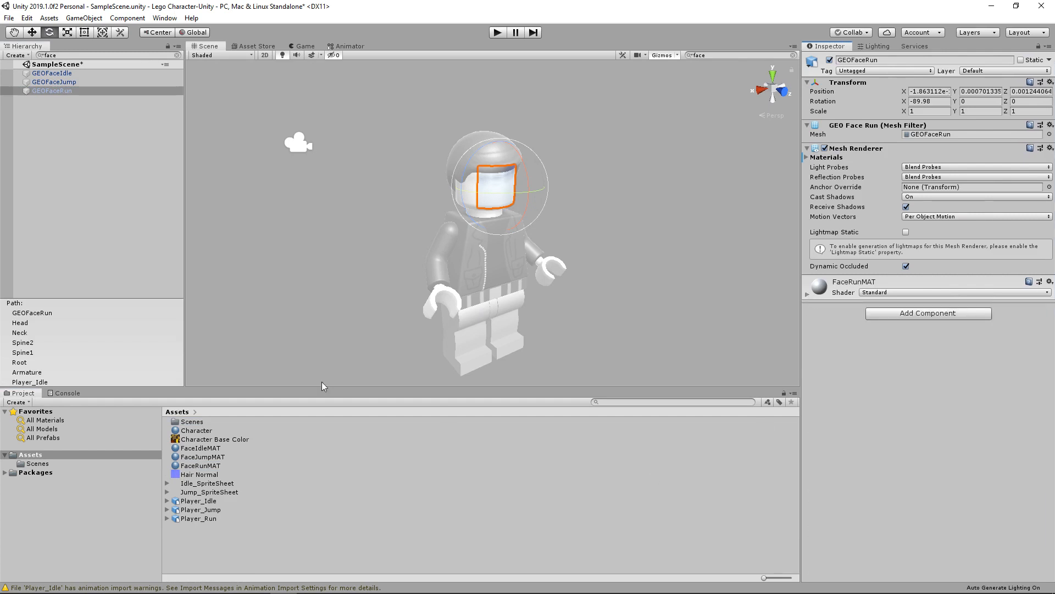
pyautogui.click(61, 73)
pyautogui.click(62, 84)
pyautogui.click(57, 91)
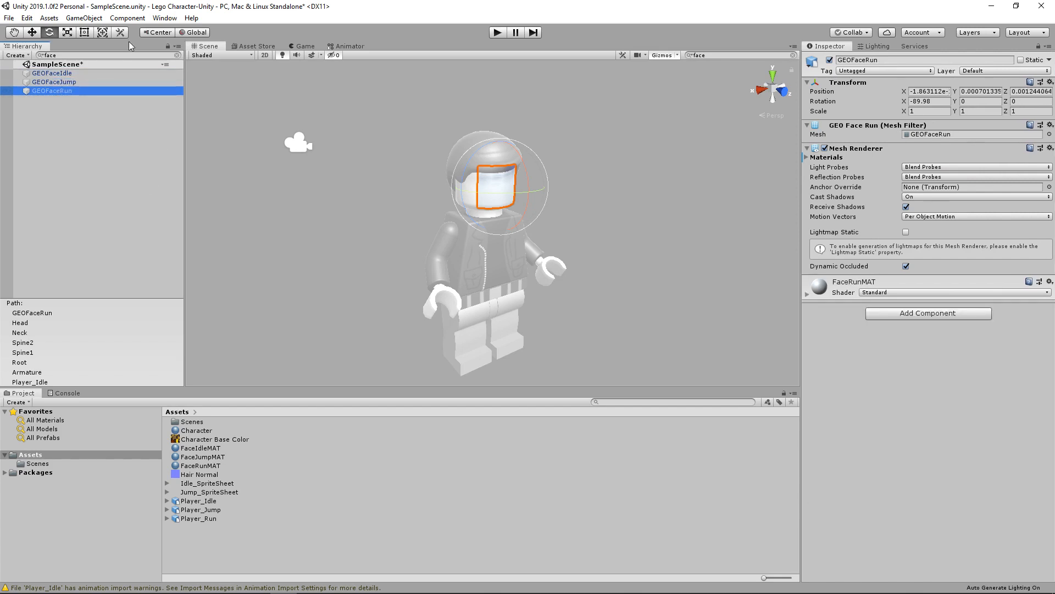
pyautogui.click(177, 56)
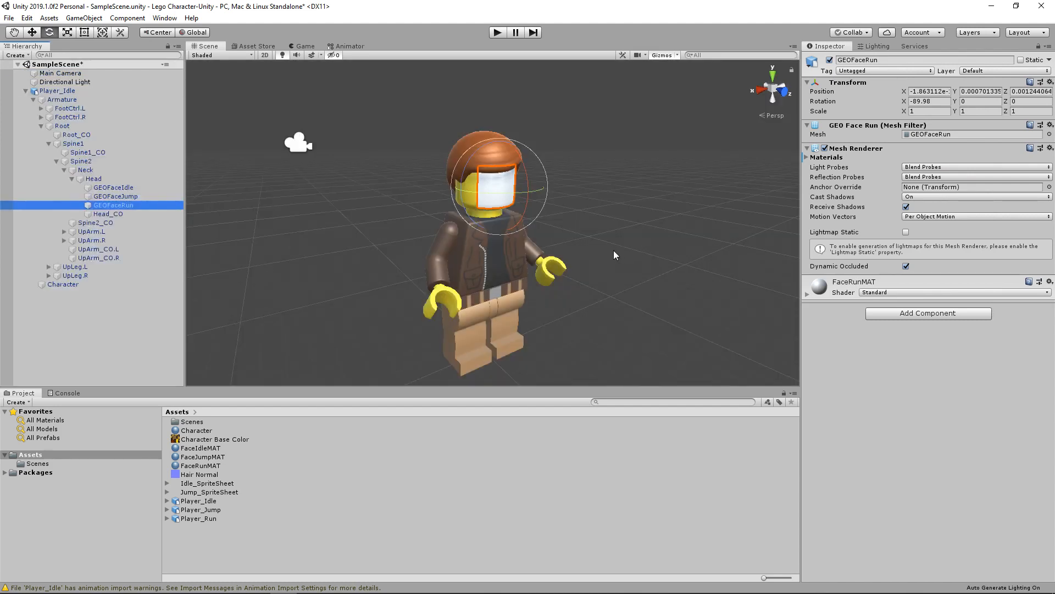
pyautogui.keyDown('alt'); pyautogui.moveTo(614, 250); pyautogui.dragTo(634, 277); pyautogui.keyUp('alt')
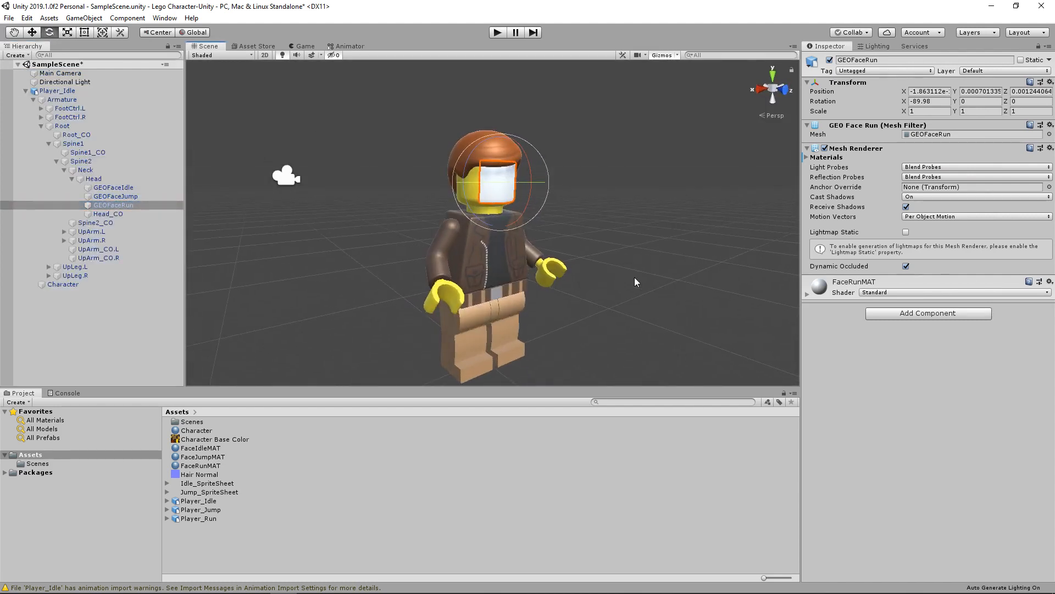
pyautogui.click(633, 139)
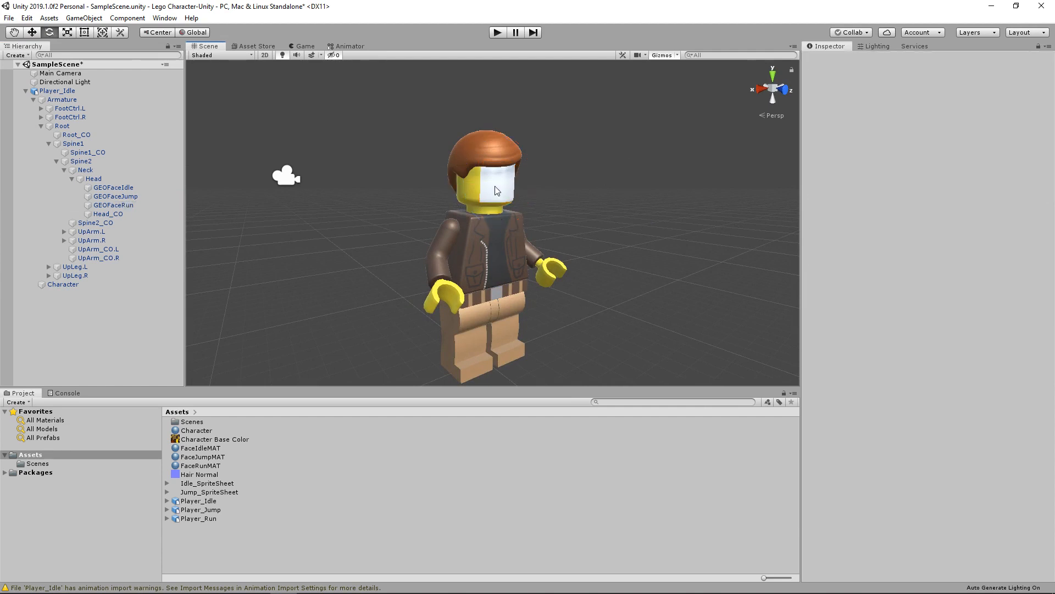
# Change the FaceIdleMAT material's shader to Unlit/Transparent
pyautogui.click(212, 449)
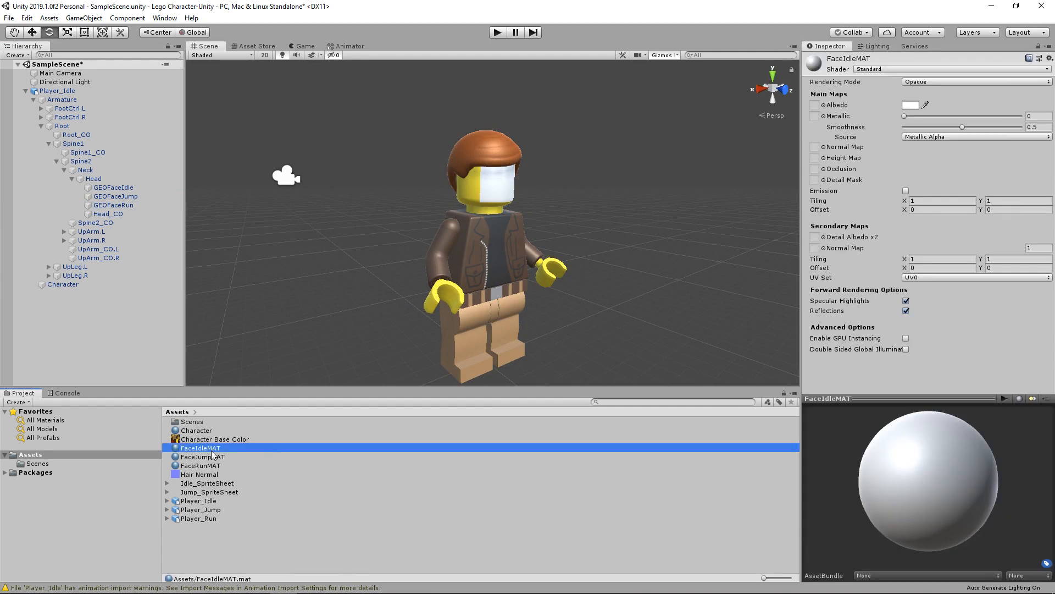
pyautogui.click(889, 69)
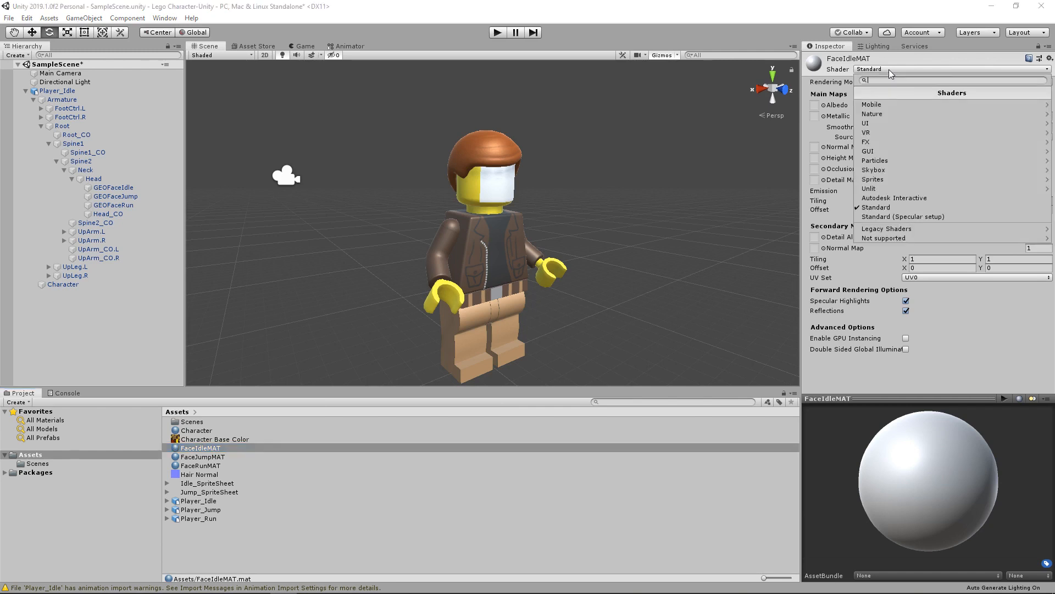
pyautogui.click(881, 190)
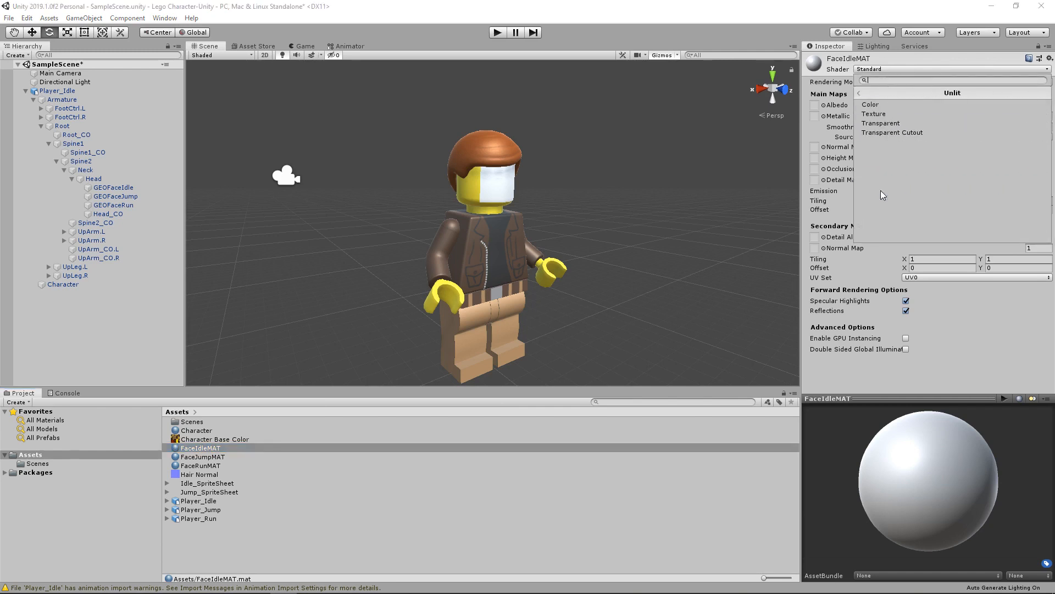
pyautogui.click(893, 123)
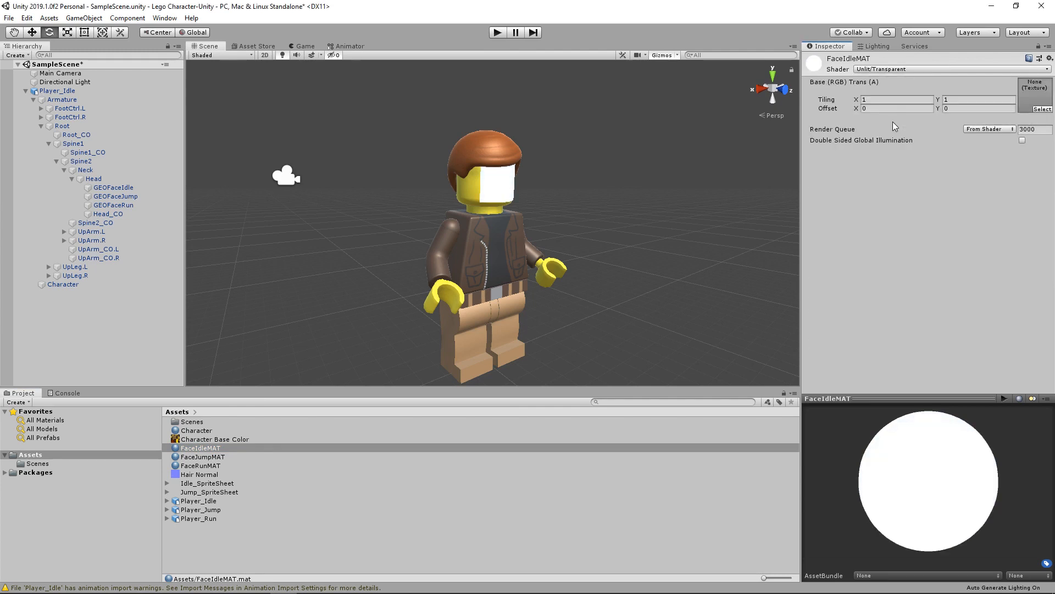
# Change the FaceJumpMAT material's shader to Unlit/Transparent
pyautogui.click(202, 457)
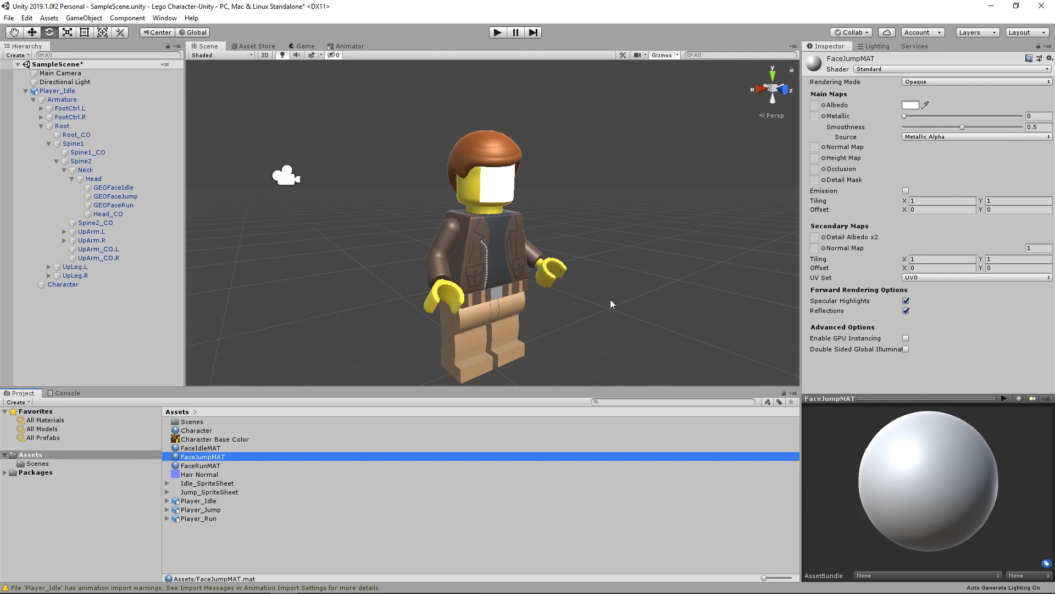
pyautogui.click(900, 68)
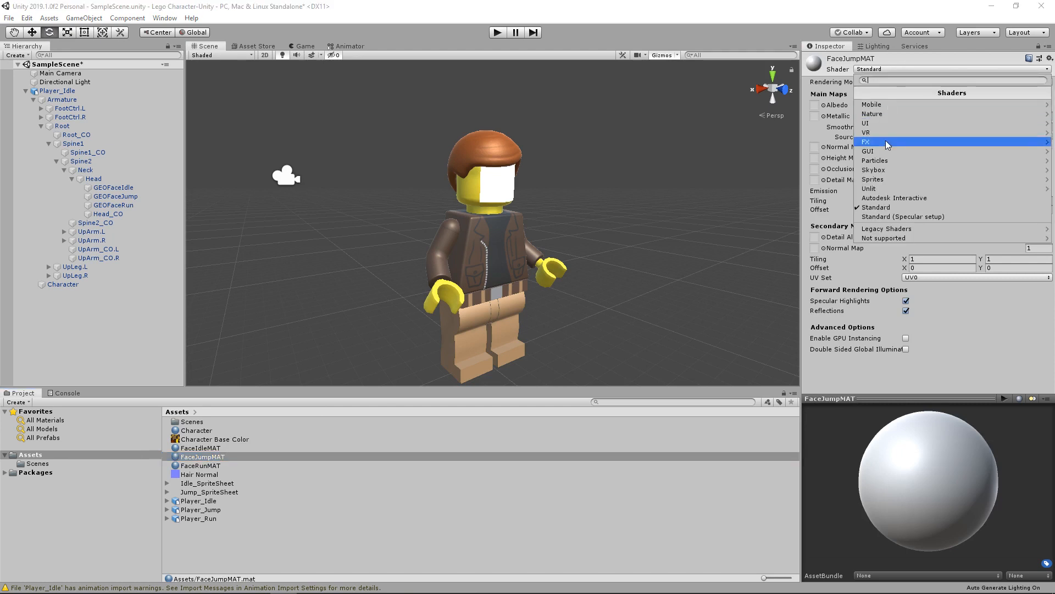
pyautogui.click(880, 190)
pyautogui.click(899, 123)
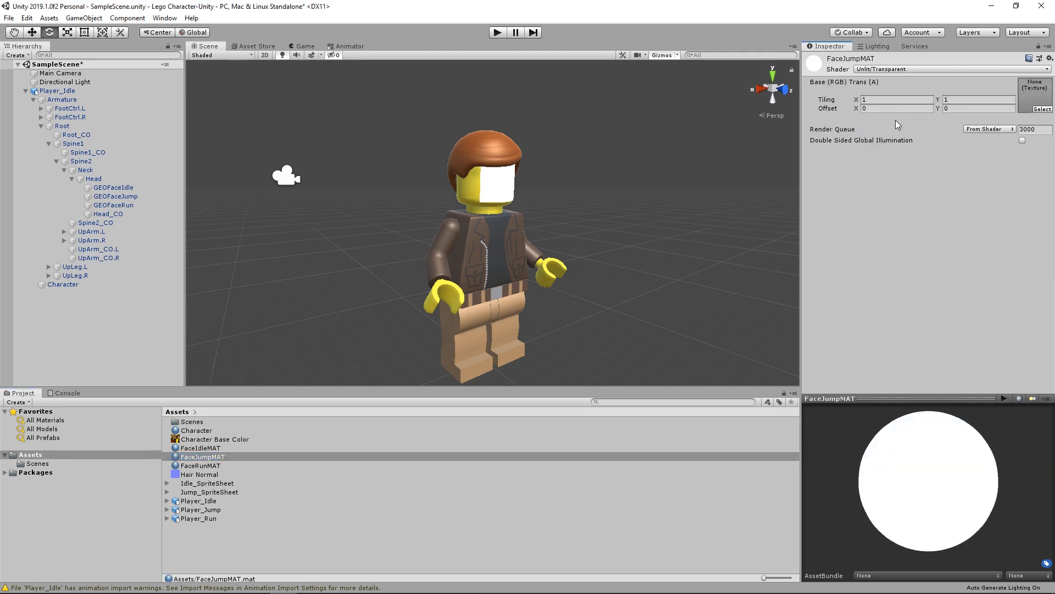
# Change the FaceRunMAT material's shader to Unlit/Transparent and clear the selection
pyautogui.click(209, 466)
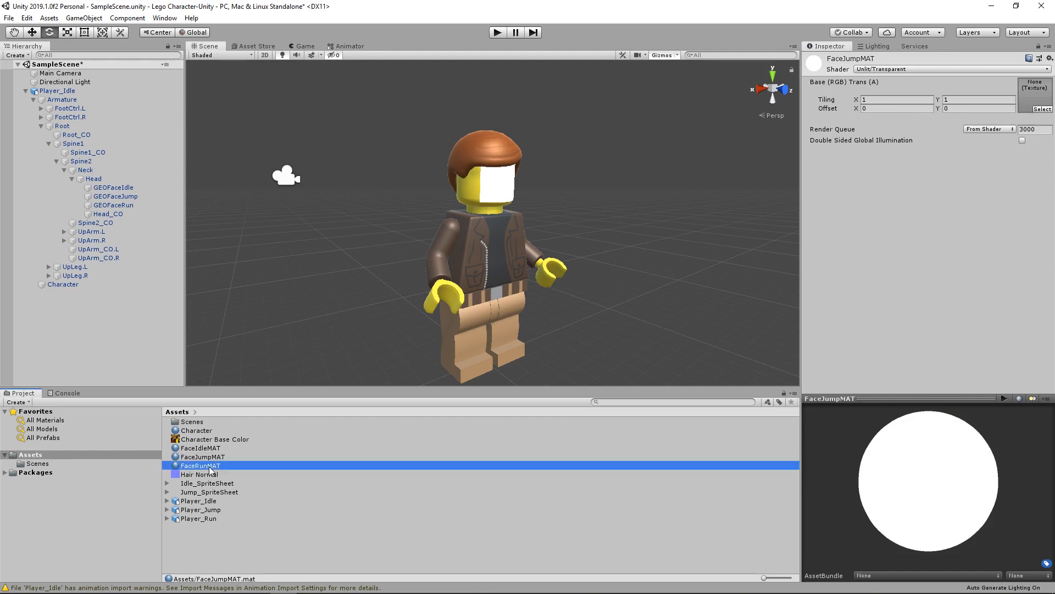
pyautogui.click(885, 71)
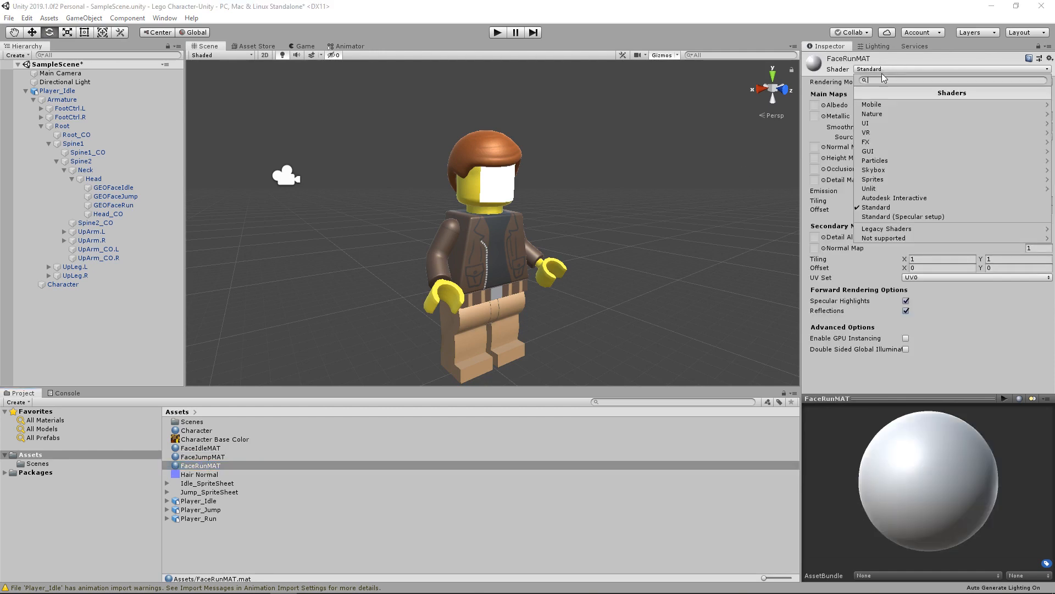
pyautogui.click(881, 188)
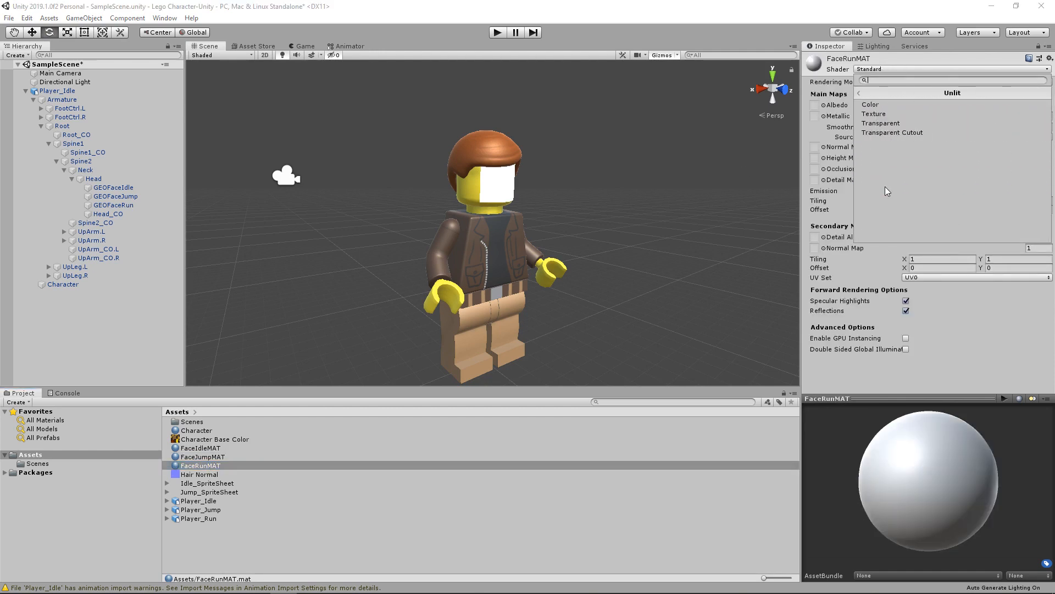
pyautogui.click(898, 123)
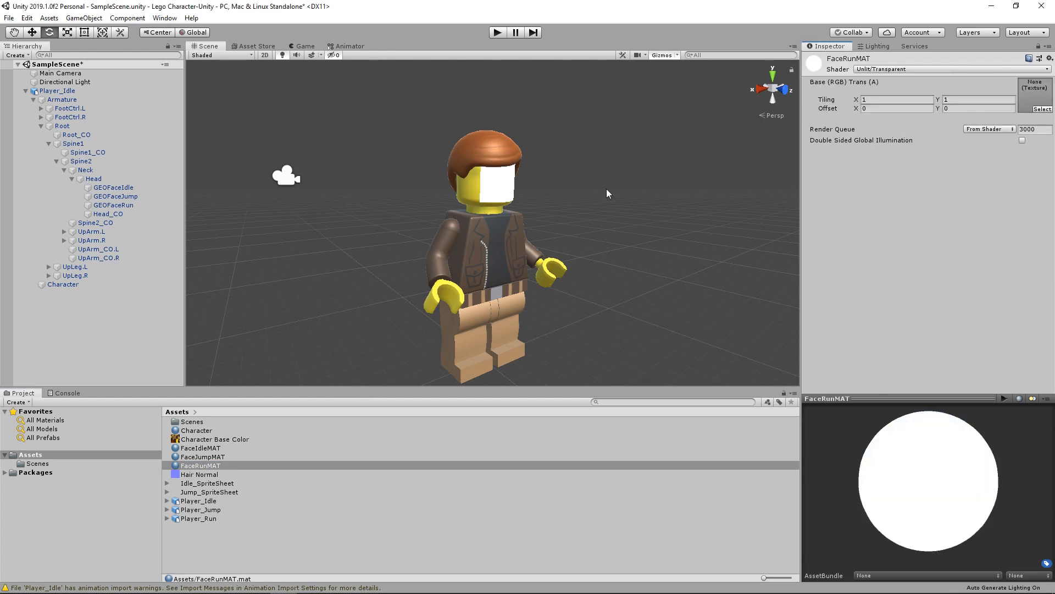
pyautogui.click(629, 190)
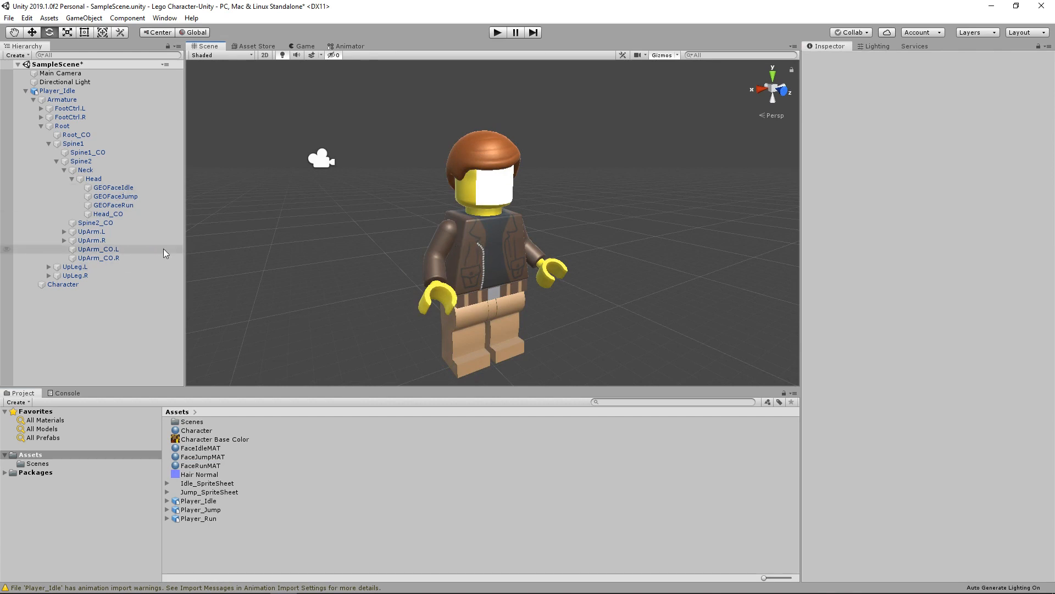
# Deactivate the GEOFaceIdle, GEOFaceJump and GEOFaceRun objects under the character's Head bone
pyautogui.click(124, 188)
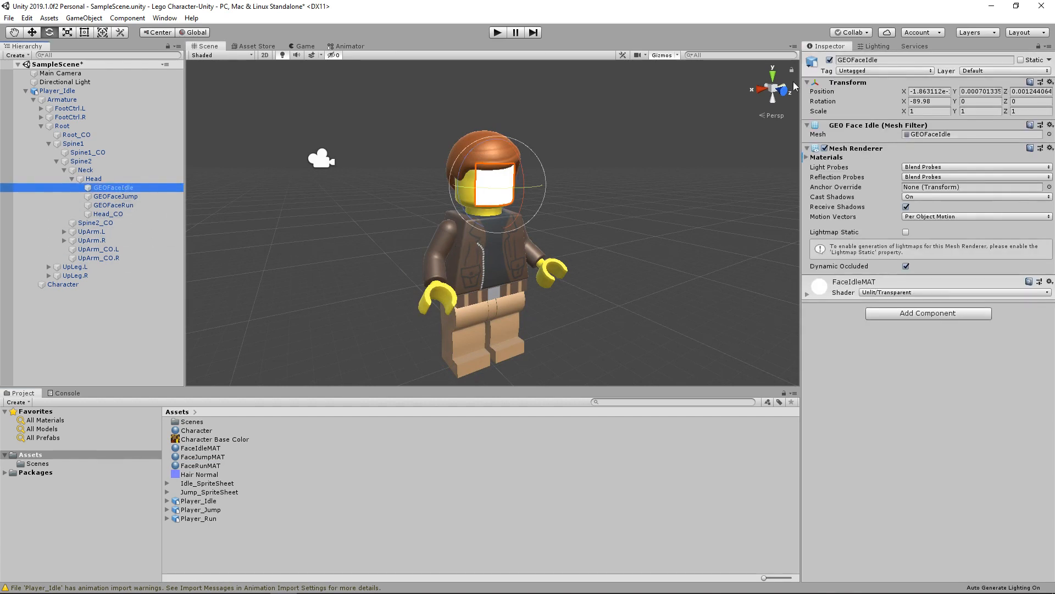
pyautogui.click(830, 60)
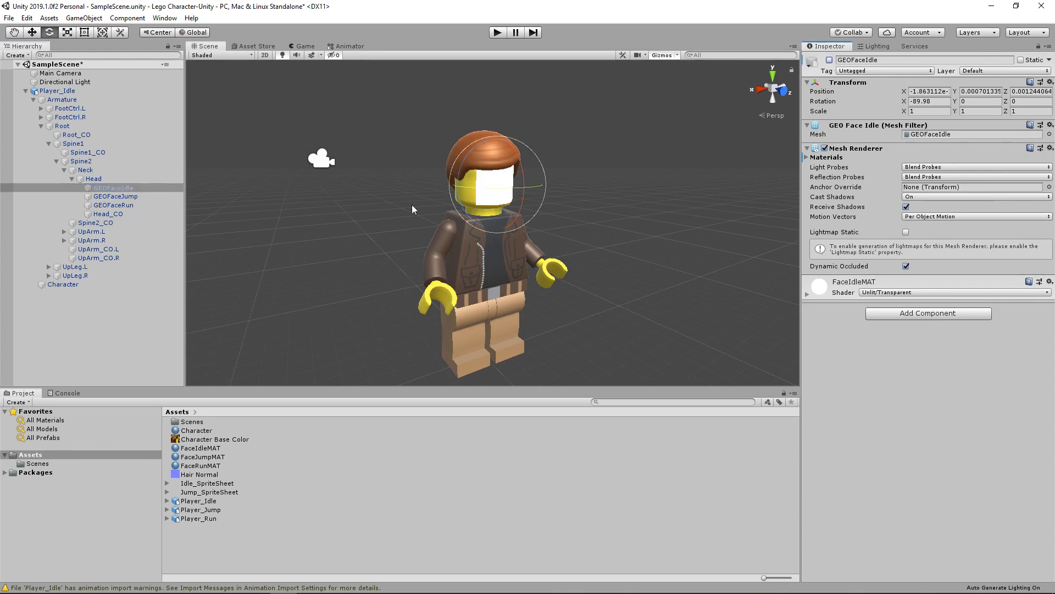
pyautogui.click(122, 197)
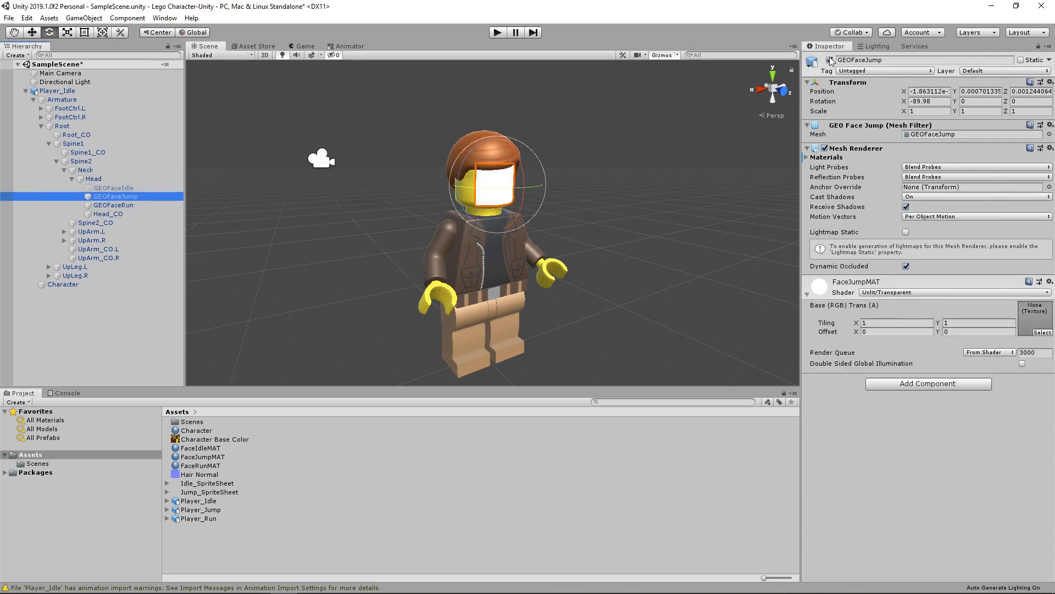
pyautogui.click(829, 60)
pyautogui.click(113, 205)
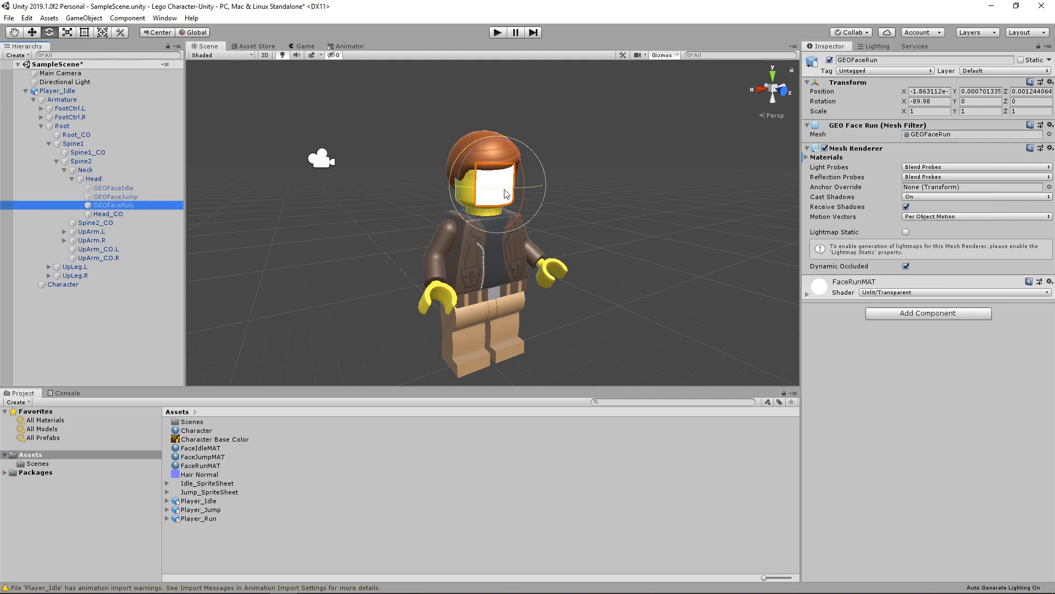
pyautogui.click(830, 59)
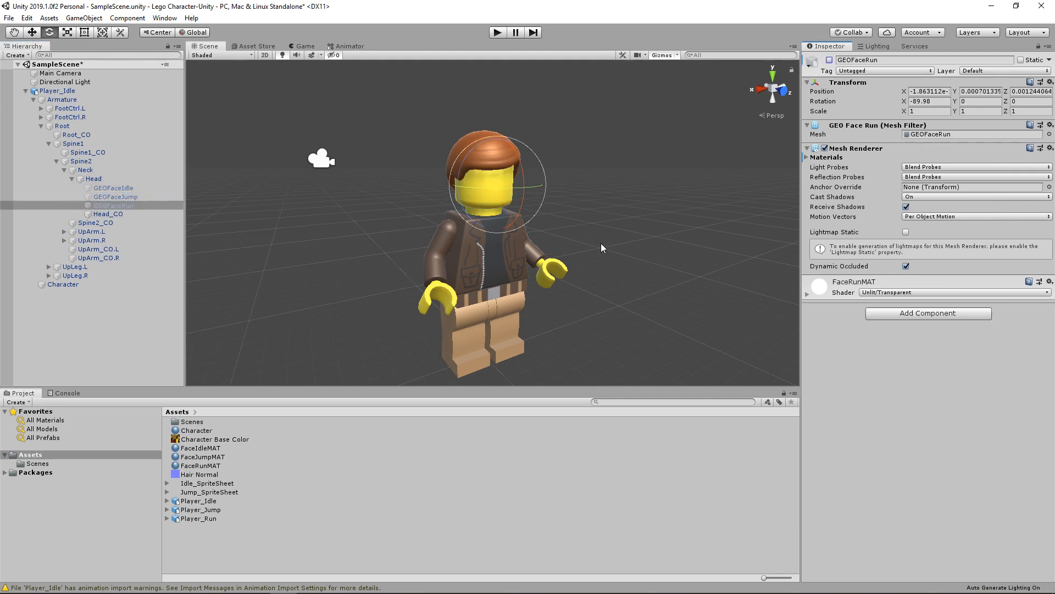
pyautogui.keyDown('alt'); pyautogui.moveTo(674, 196); pyautogui.dragTo(645, 192); pyautogui.keyUp('alt')
pyautogui.click(645, 193)
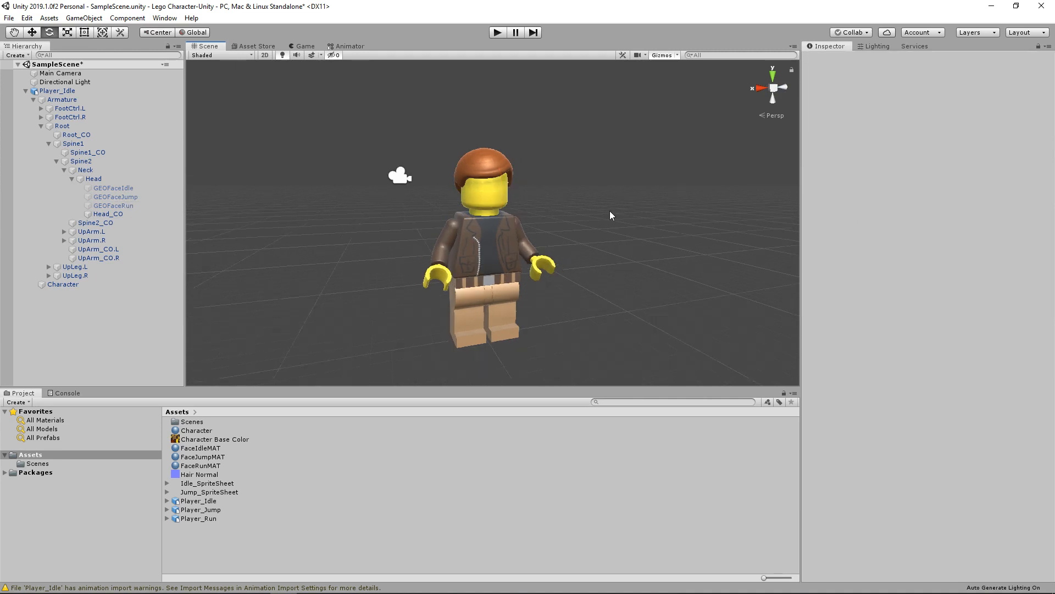
pyautogui.scroll(-1, 610, 214)
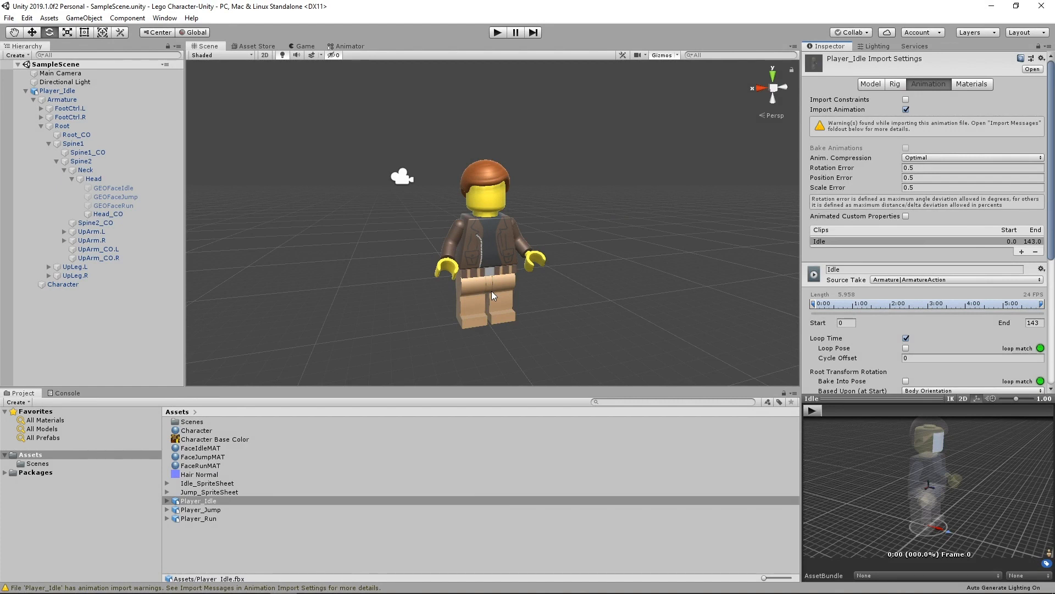
# Search the Asset Store for "standard asset" and import the complete Standard Assets package by Unity Technologies
pyautogui.click(251, 46)
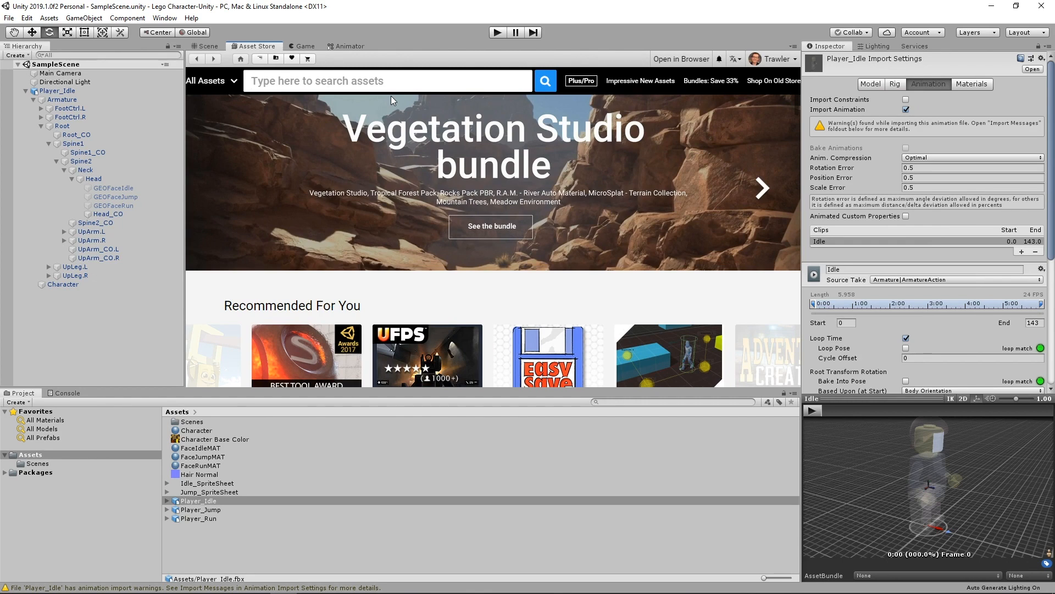
pyautogui.write('standa')
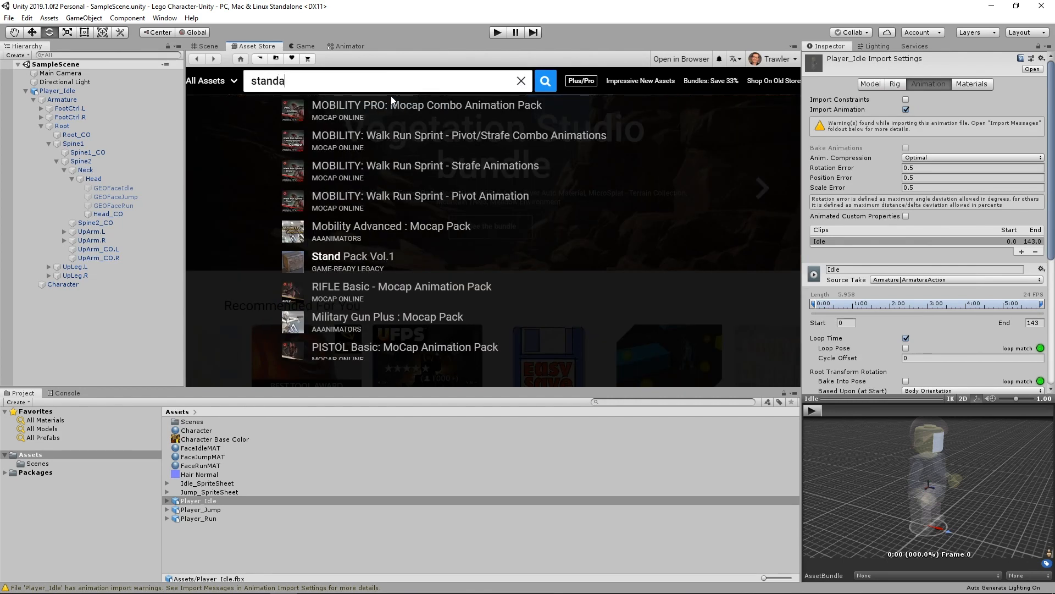
pyautogui.write('rd asset')
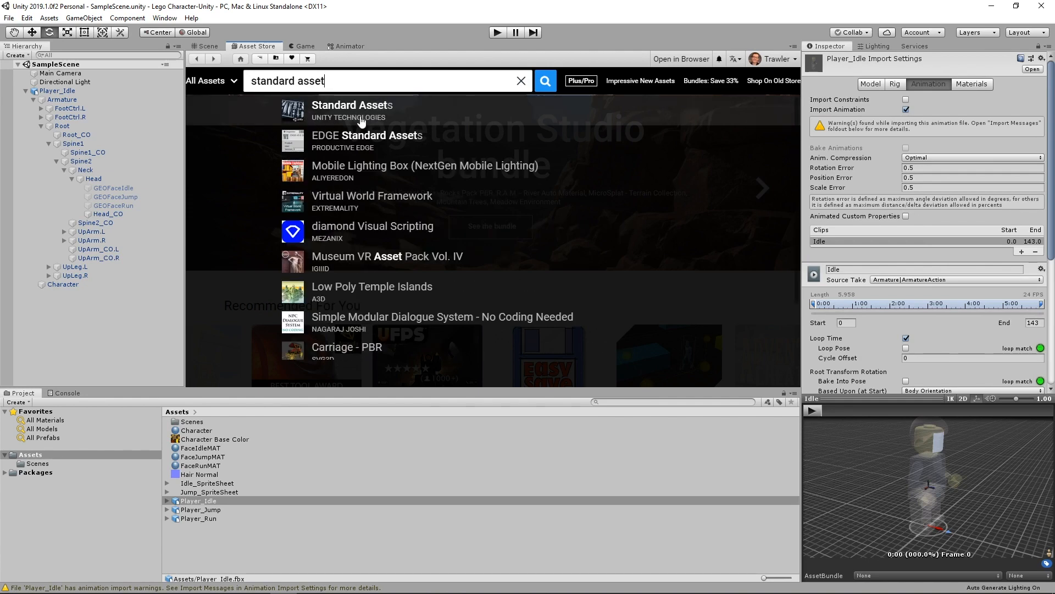
pyautogui.click(378, 116)
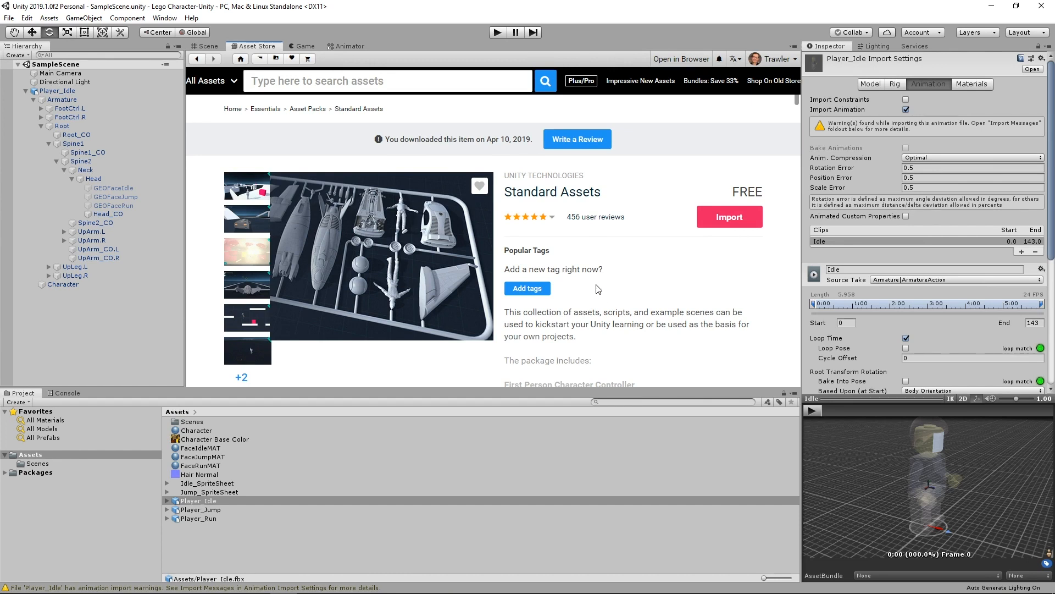
pyautogui.click(726, 218)
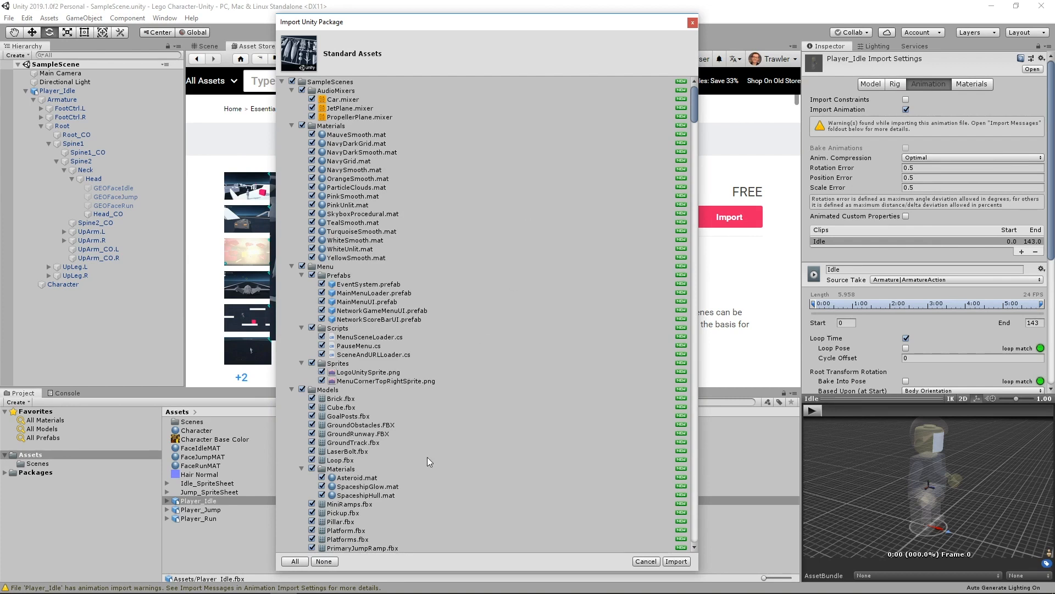
pyautogui.click(677, 561)
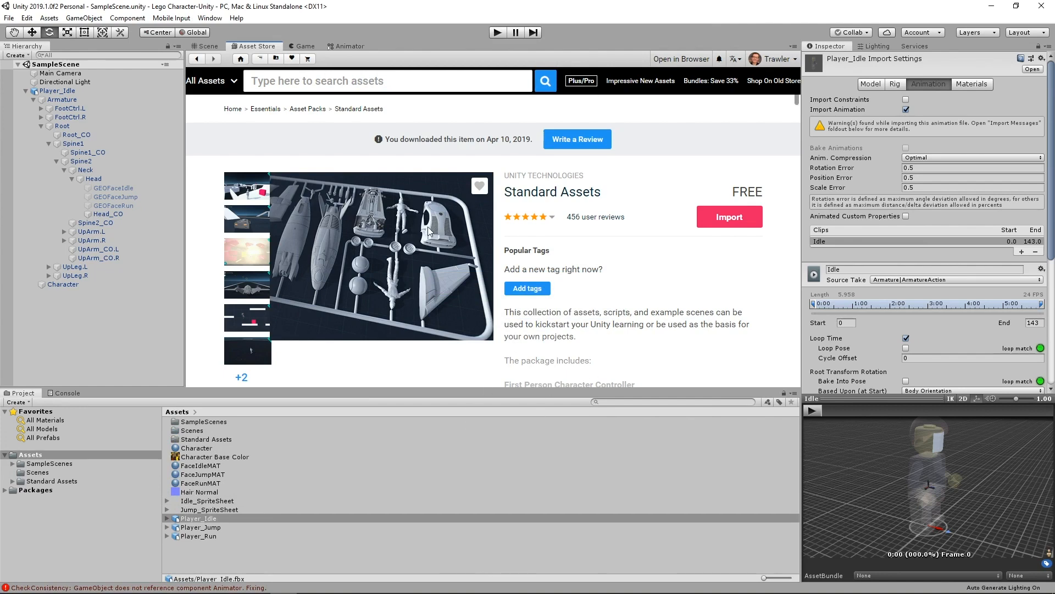
# Return to the scene view and open the project folder Standard Assets/Characters/ThirdPersonCharacter/Prefabs
pyautogui.click(209, 46)
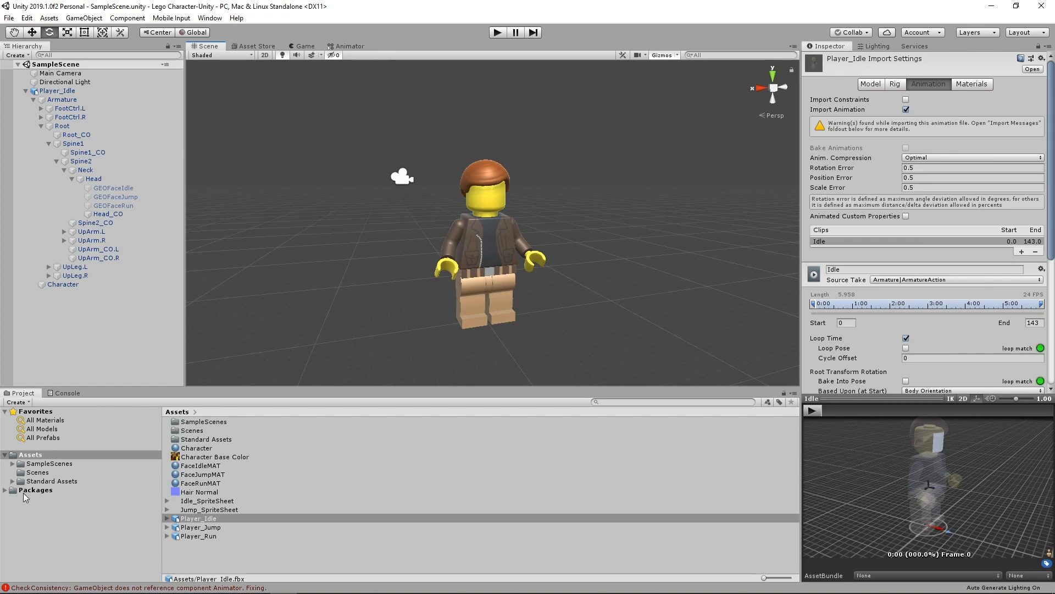
pyautogui.click(65, 481)
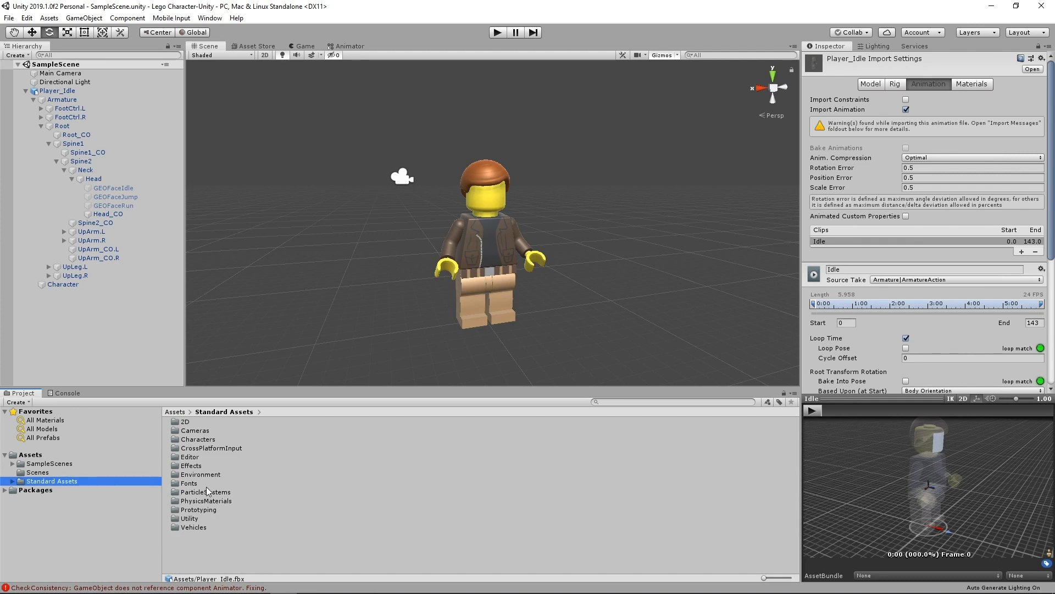
pyautogui.doubleClick(203, 439)
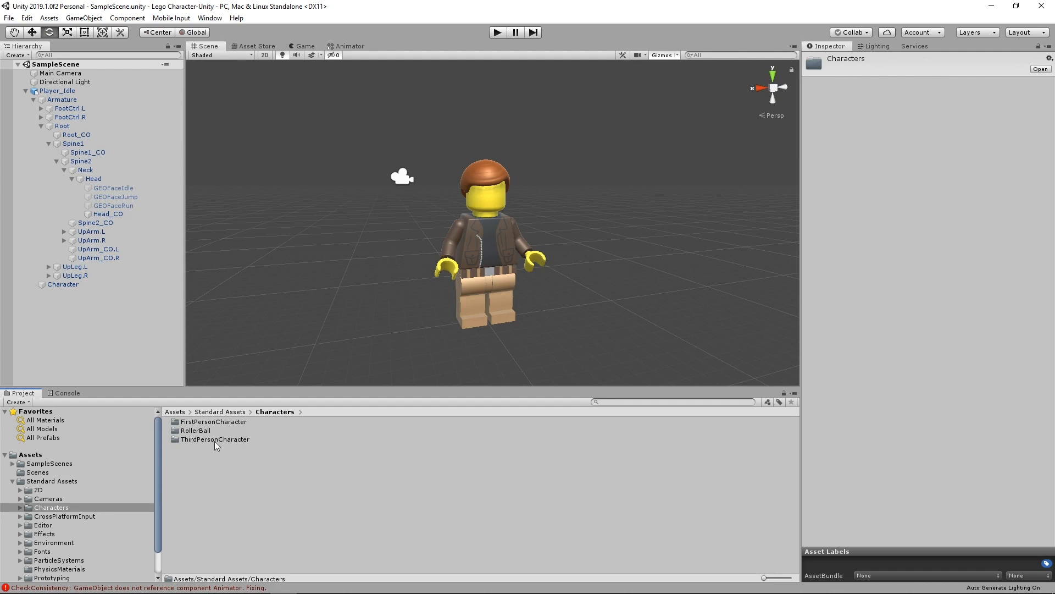
pyautogui.doubleClick(215, 439)
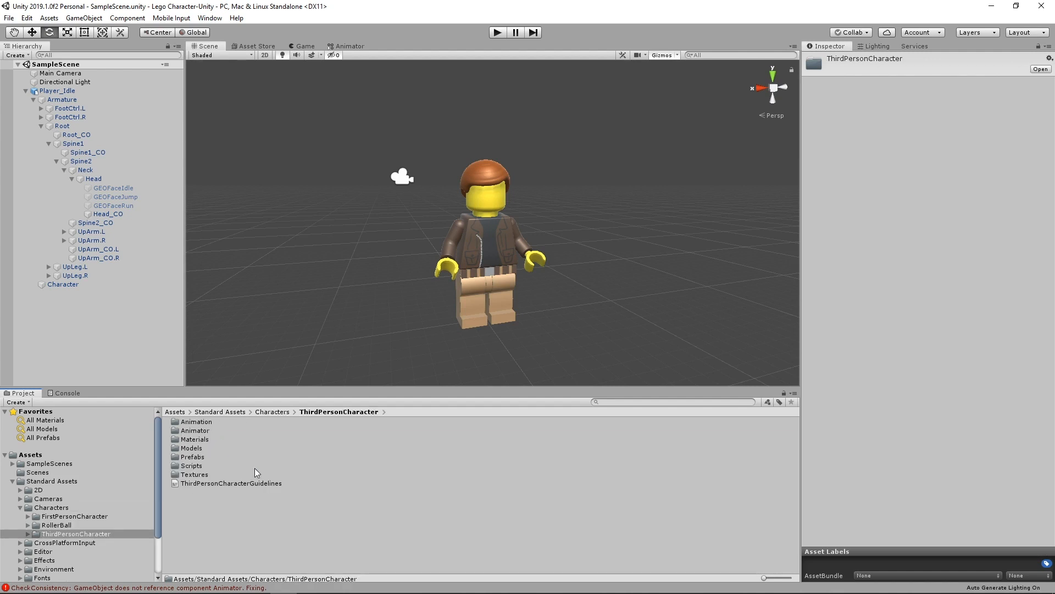
pyautogui.doubleClick(197, 457)
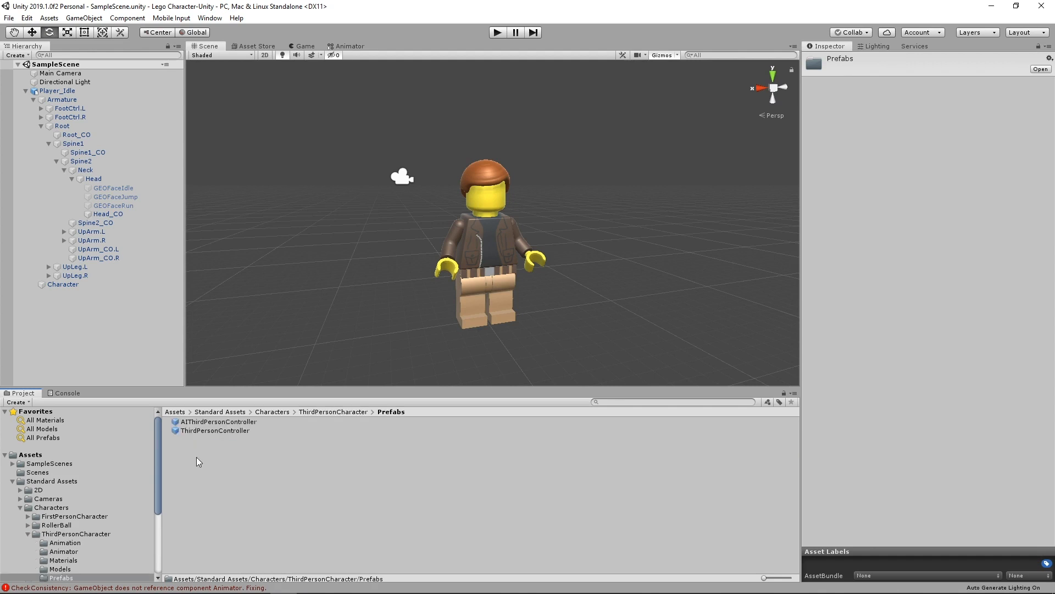
# Collapse the Player_Idle hierarchy and add a 3D Plane object to the scene
pyautogui.click(214, 430)
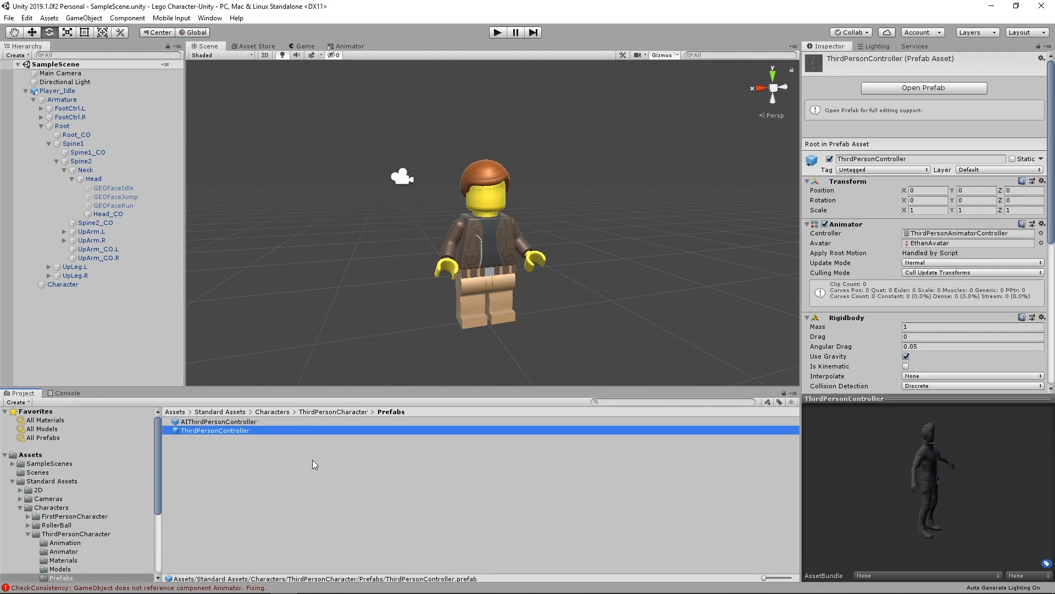
pyautogui.click(25, 91)
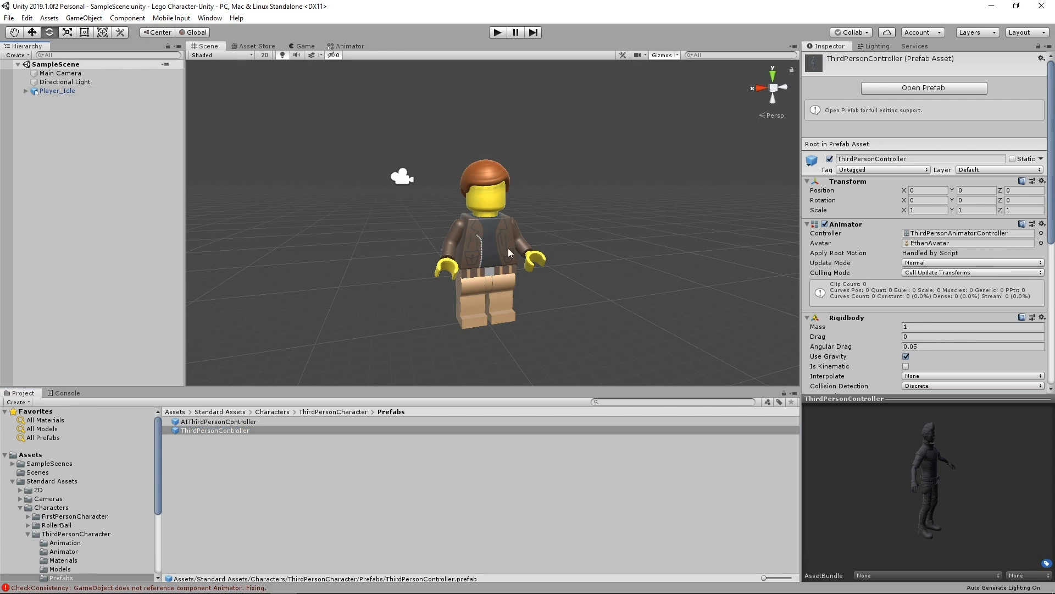
pyautogui.scroll(-2, 484, 244)
pyautogui.scroll(-1, 483, 244)
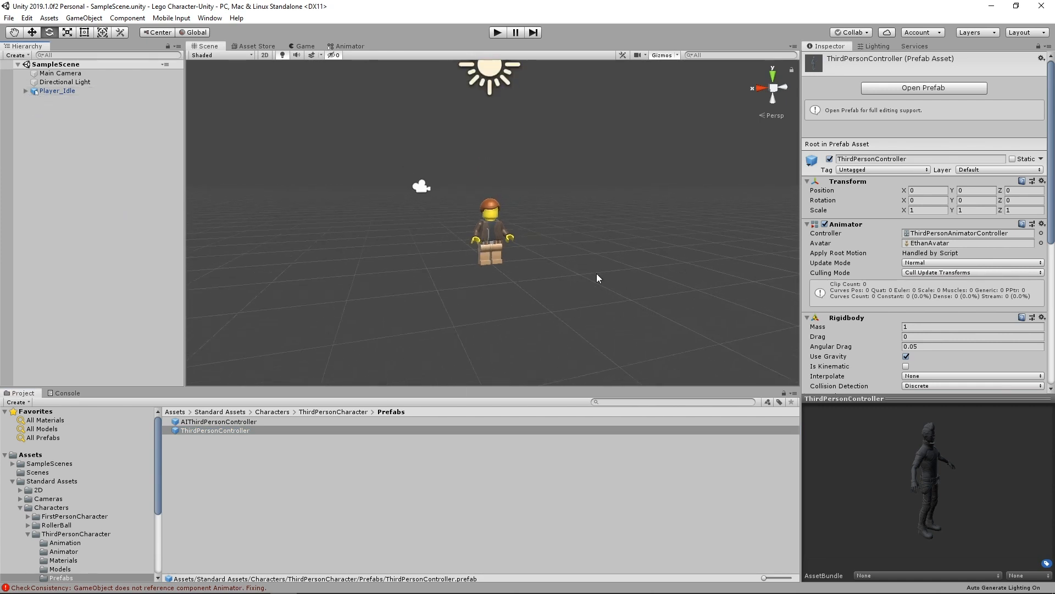
pyautogui.click(77, 18)
pyautogui.moveTo(103, 59)
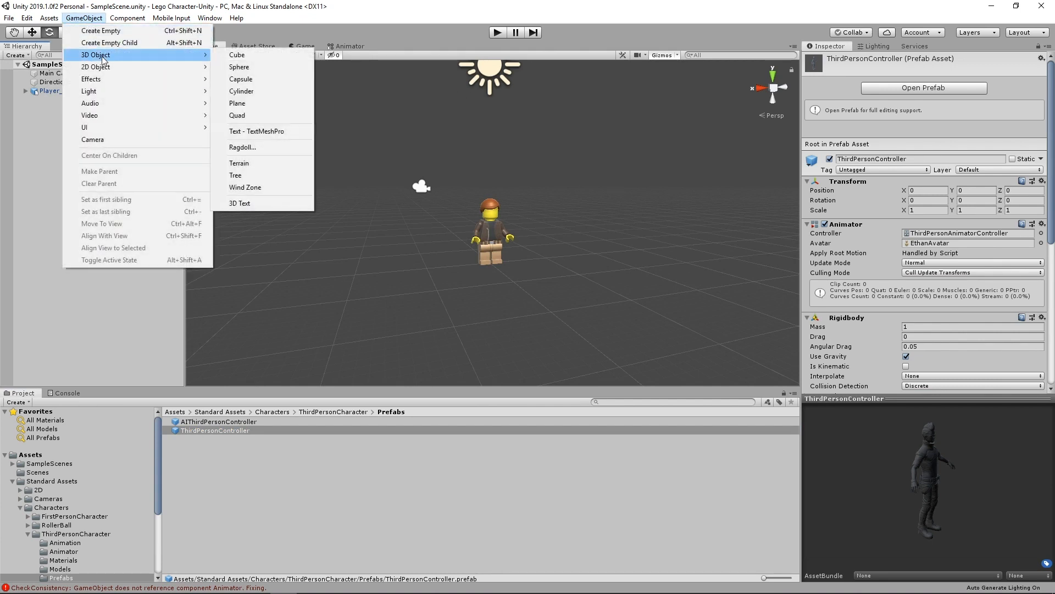
pyautogui.click(244, 104)
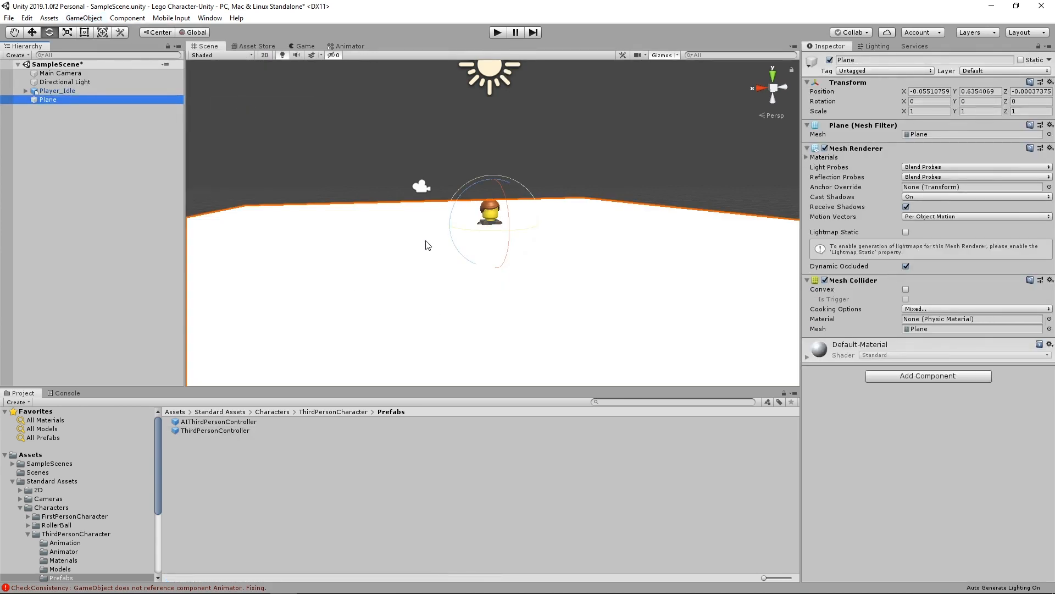
# Set the Plane's position to 0 on the X, Y and Z axes
pyautogui.click(934, 92)
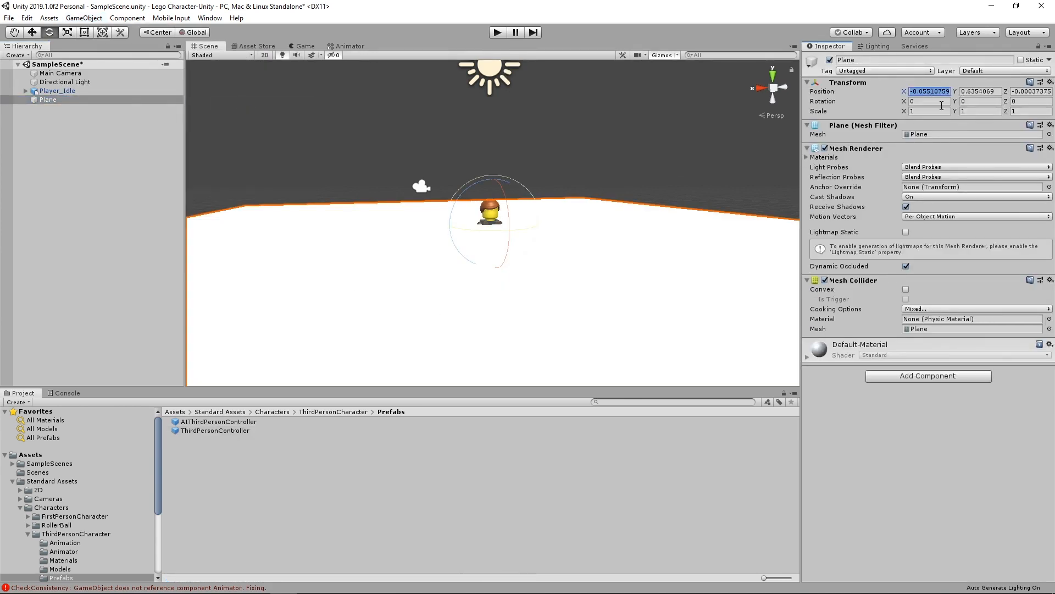
pyautogui.write('0')
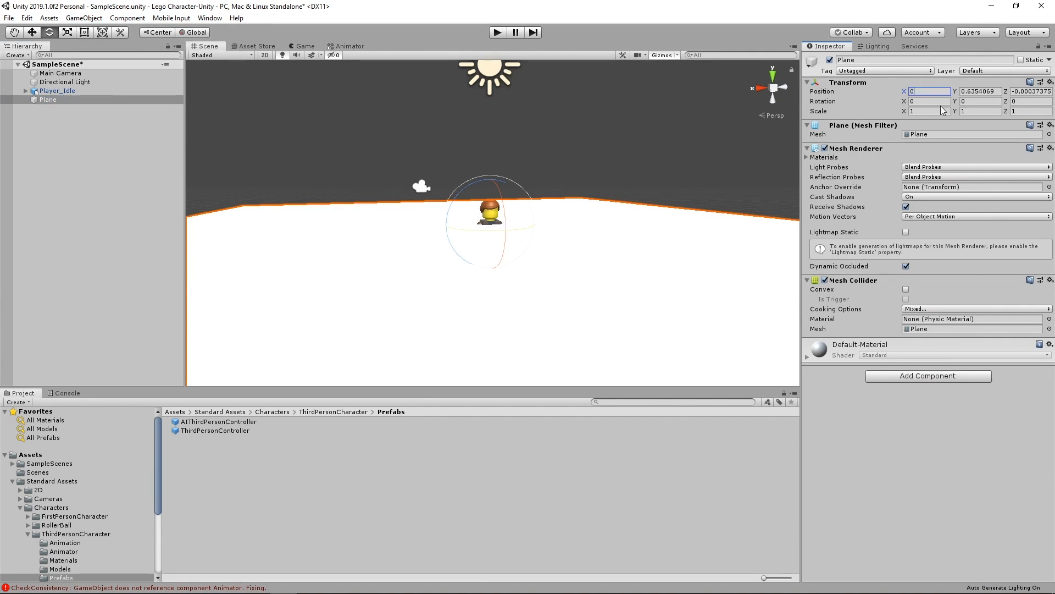
pyautogui.press('Tab')
pyautogui.write('0')
pyautogui.press('Tab')
pyautogui.write('0')
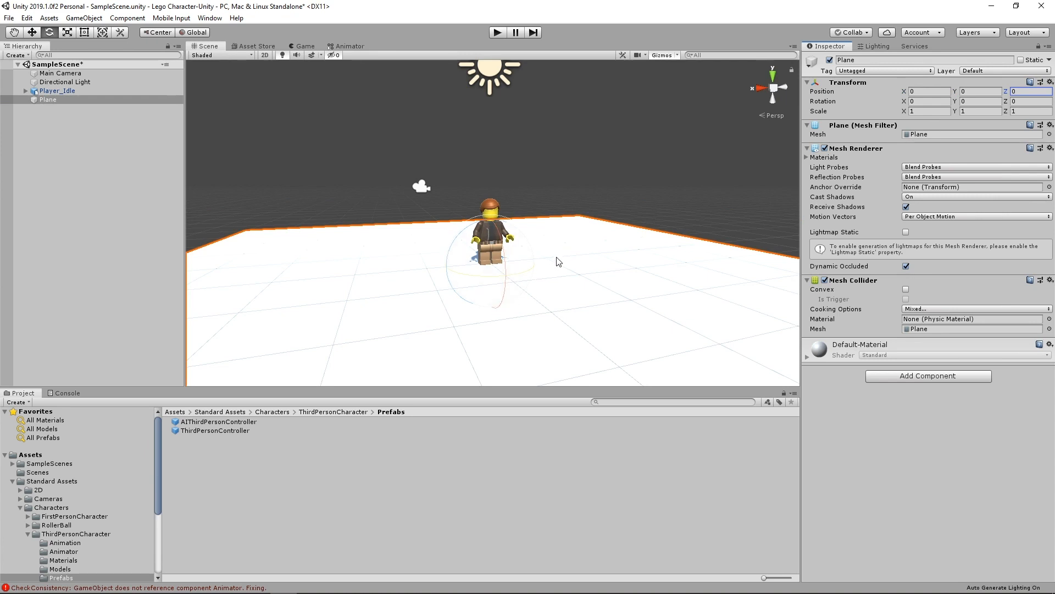
# Scale the Plane to 5 on the X and Z axes
pyautogui.keyDown('alt'); pyautogui.moveTo(558, 259); pyautogui.dragTo(559, 299); pyautogui.keyUp('alt')
pyautogui.scroll(-5, 558, 299)
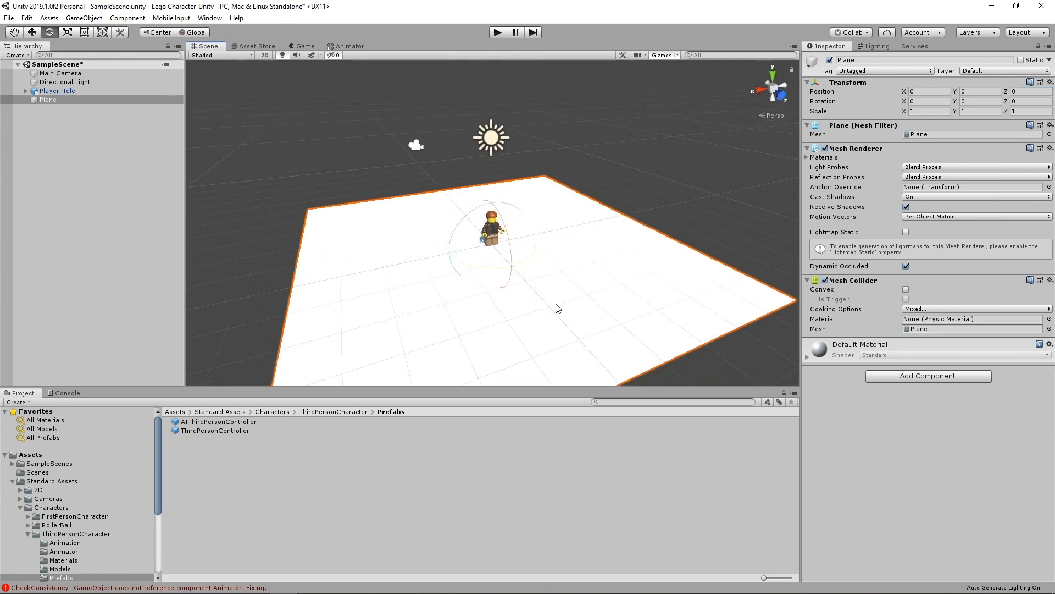
pyautogui.keyDown('alt'); pyautogui.moveTo(620, 316); pyautogui.dragTo(614, 288); pyautogui.keyUp('alt')
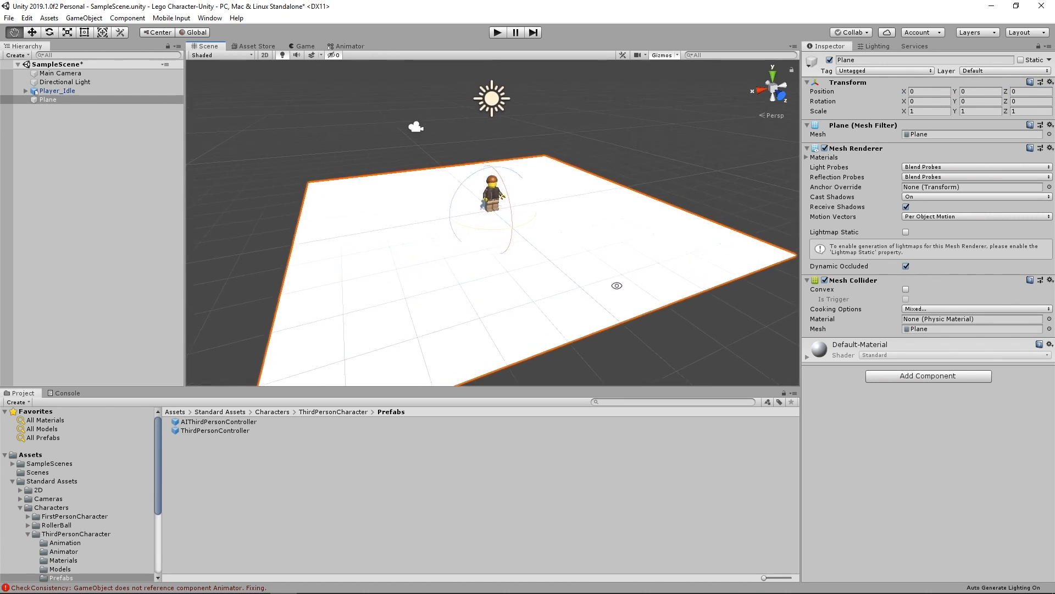
pyautogui.click(931, 109)
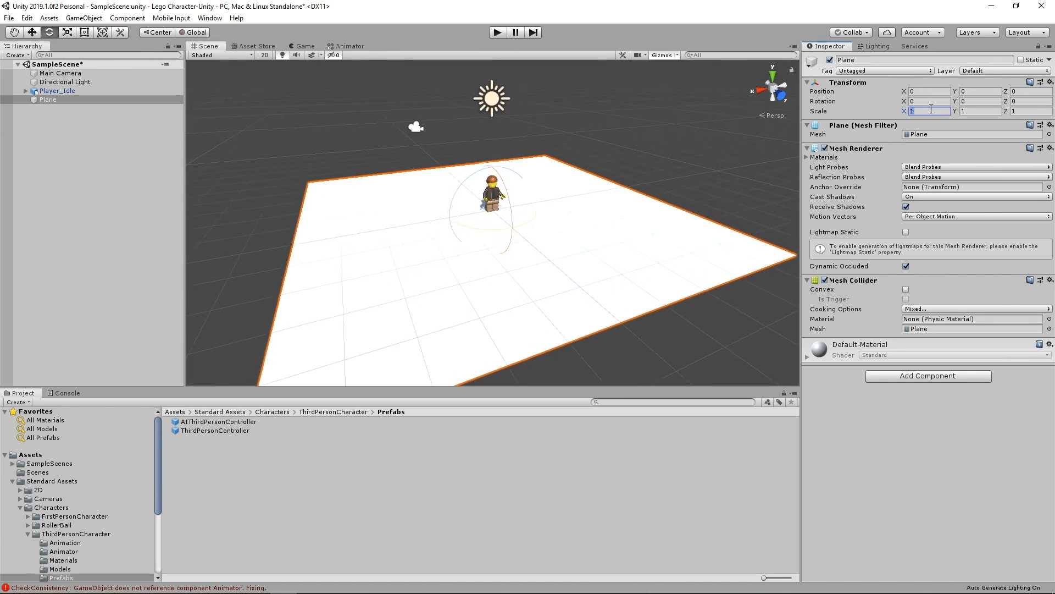
pyautogui.write('5')
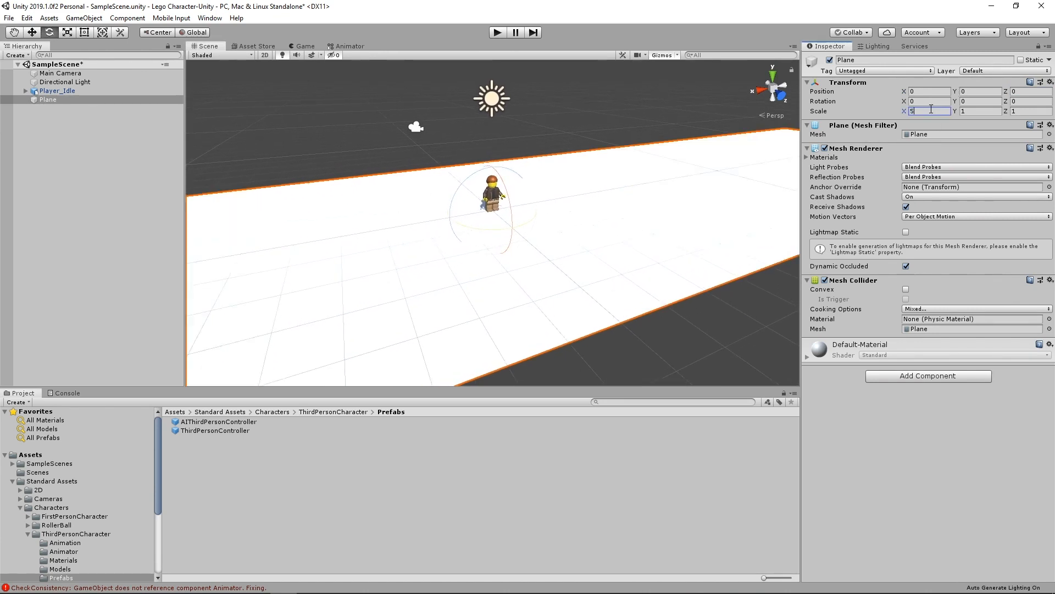
pyautogui.press('Tab')
pyautogui.press('Tab')
pyautogui.write('5')
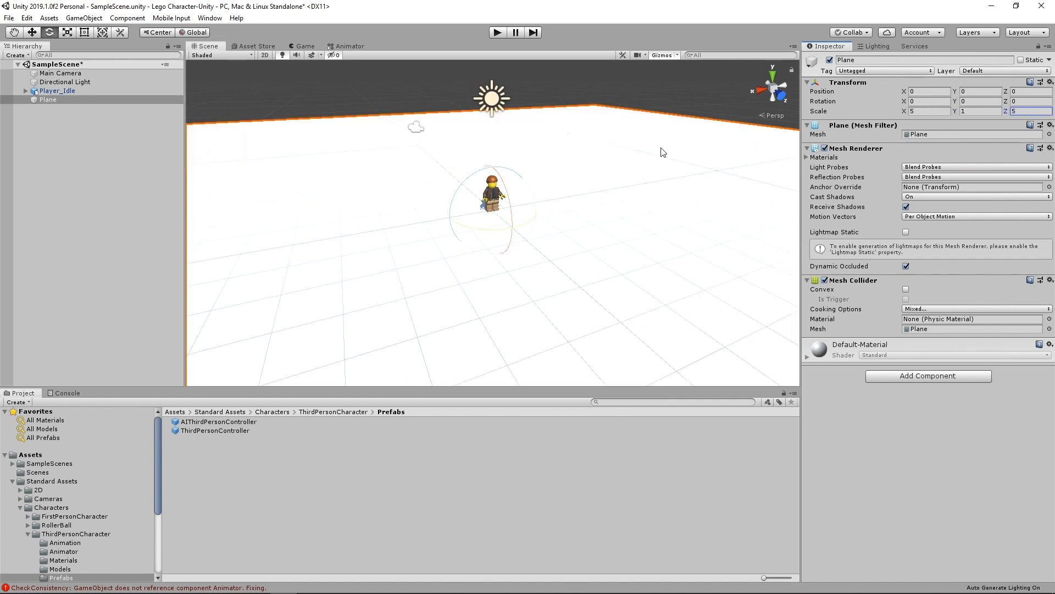
# Add the ThirdPersonController prefab to the scene hierarchy and frame it beside the Lego character for a size comparison
pyautogui.scroll(-5, 662, 150)
pyautogui.moveTo(643, 238)
pyautogui.mouseDown(button='middle')
pyautogui.moveTo(638, 227)
pyautogui.moveTo(632, 238)
pyautogui.mouseUp(button='middle')
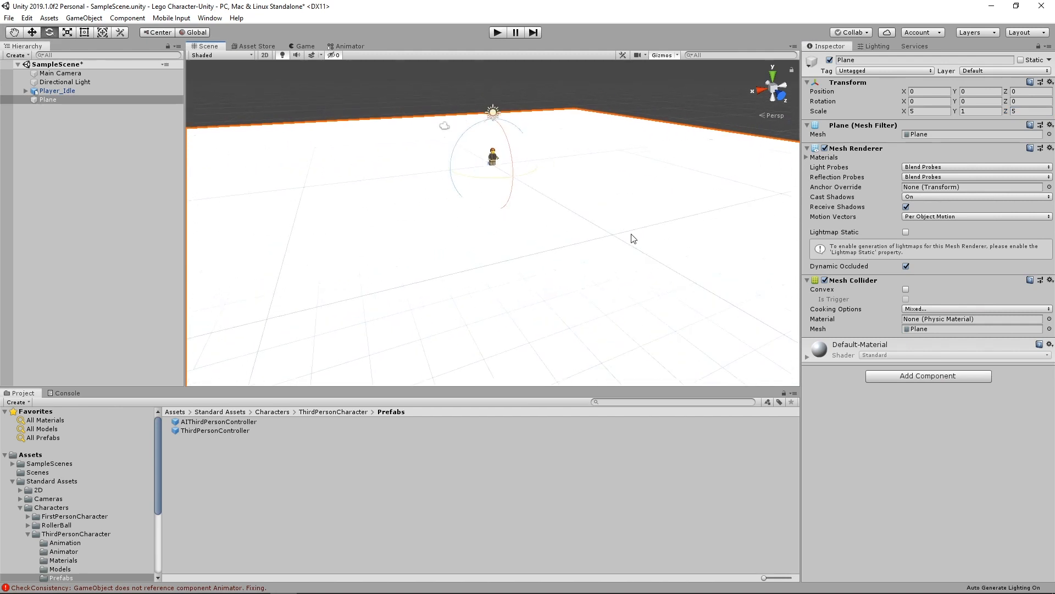
pyautogui.keyDown('alt'); pyautogui.moveTo(634, 238); pyautogui.dragTo(443, 297); pyautogui.keyUp('alt')
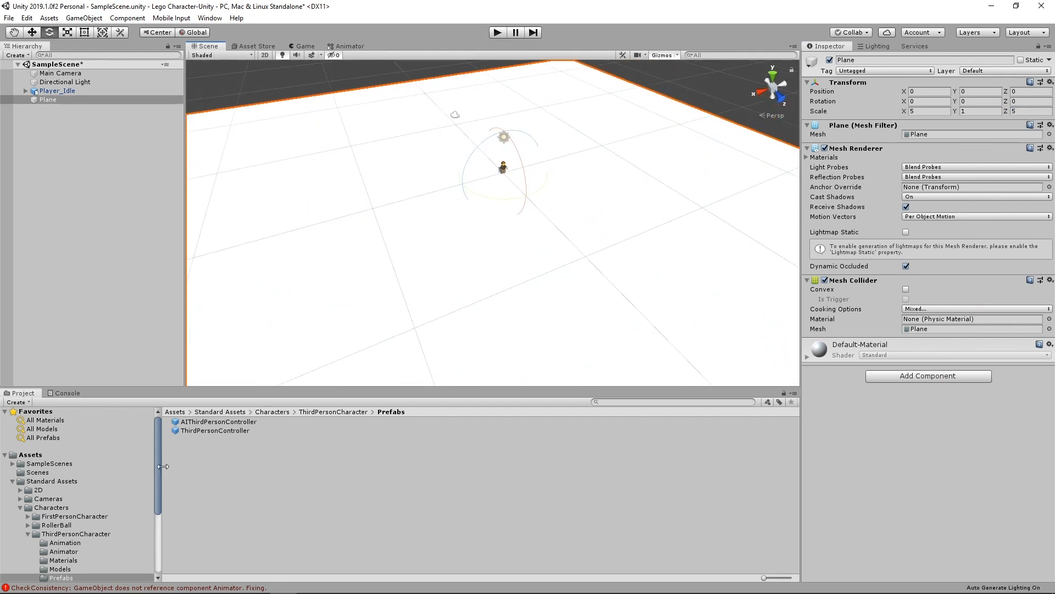
pyautogui.click(220, 430)
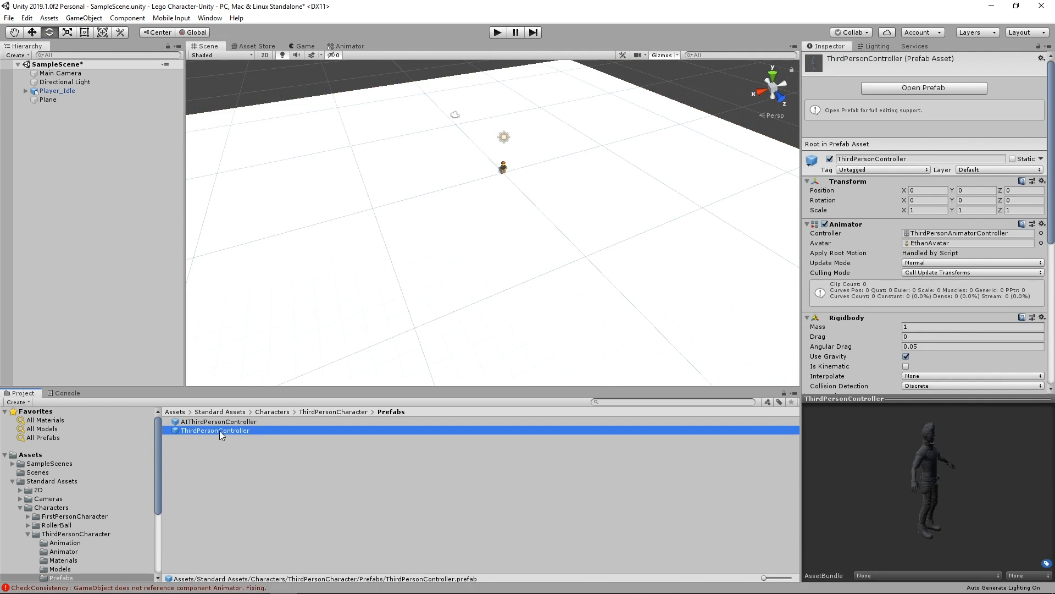
pyautogui.moveTo(219, 431); pyautogui.dragTo(65, 199)
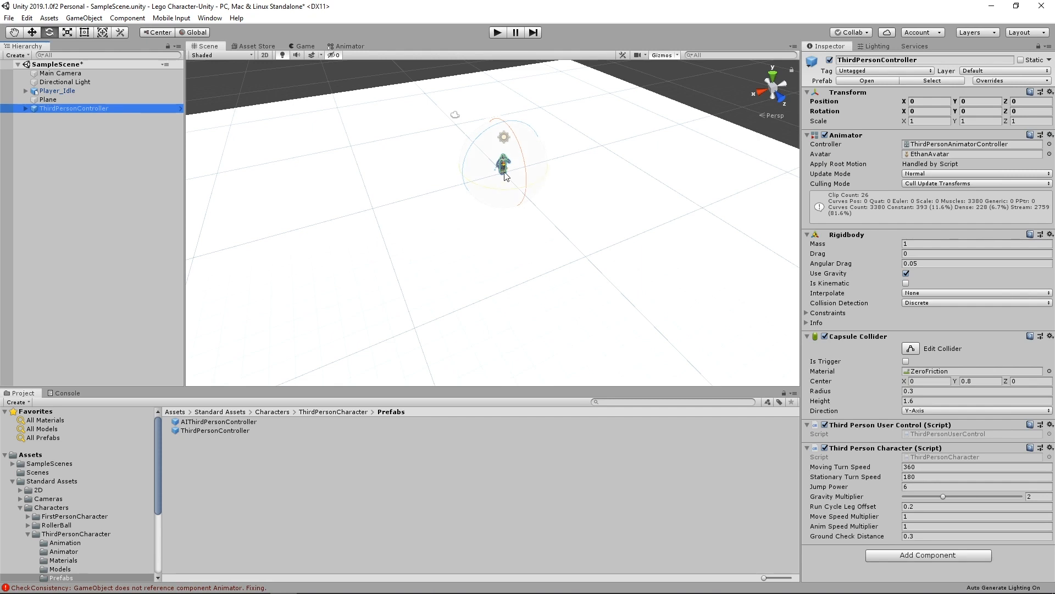
pyautogui.press('f')
pyautogui.keyDown('alt'); pyautogui.moveTo(589, 267); pyautogui.dragTo(536, 262); pyautogui.keyUp('alt')
pyautogui.scroll(6, 554, 213)
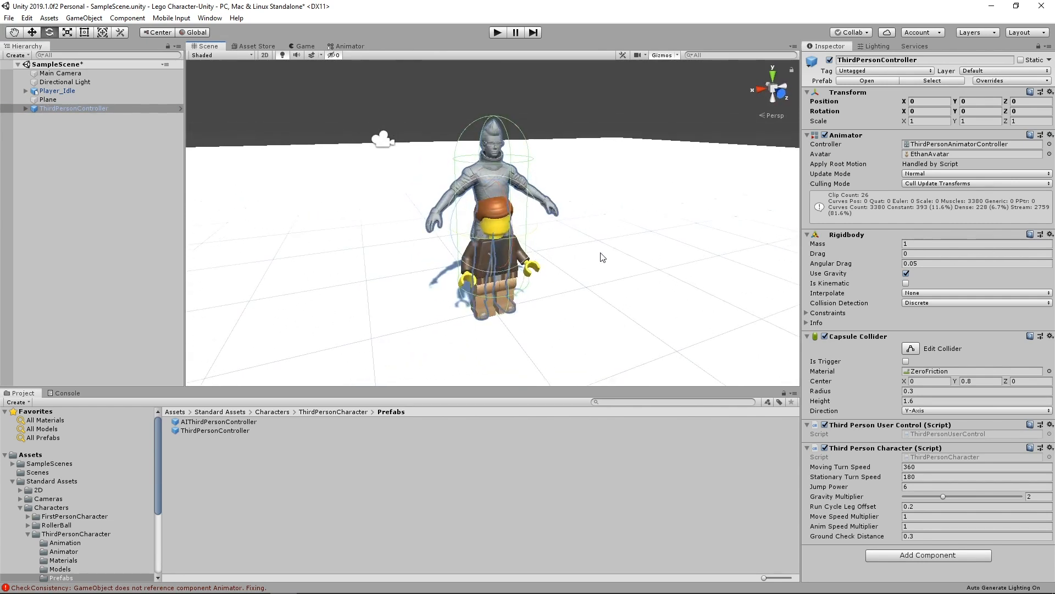
# Play the scene, test the third-person controller's running, turning, jumping and crouching, and stop playback
pyautogui.click(498, 33)
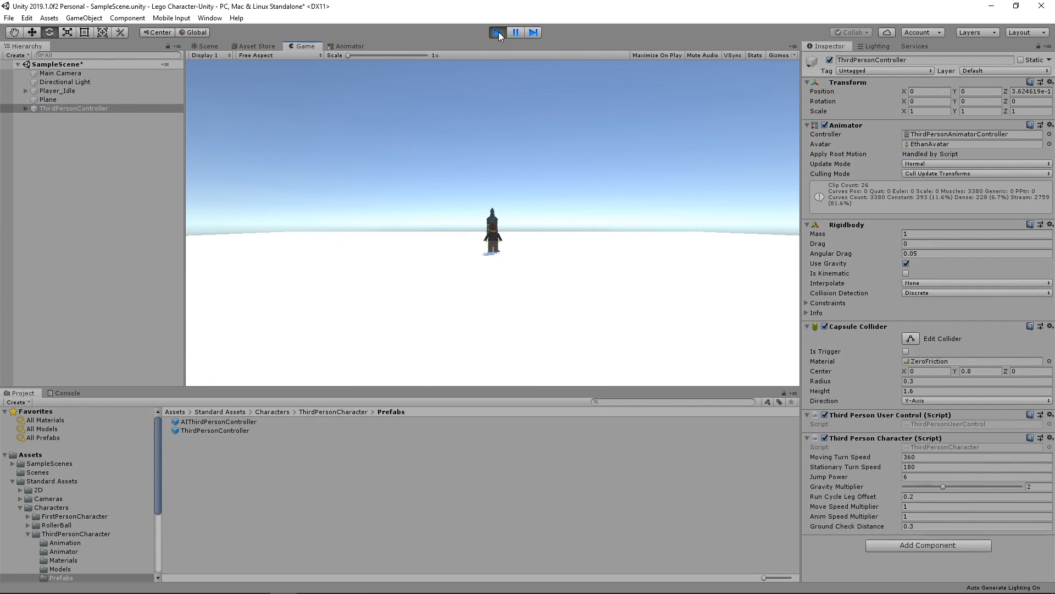
pyautogui.press('s')
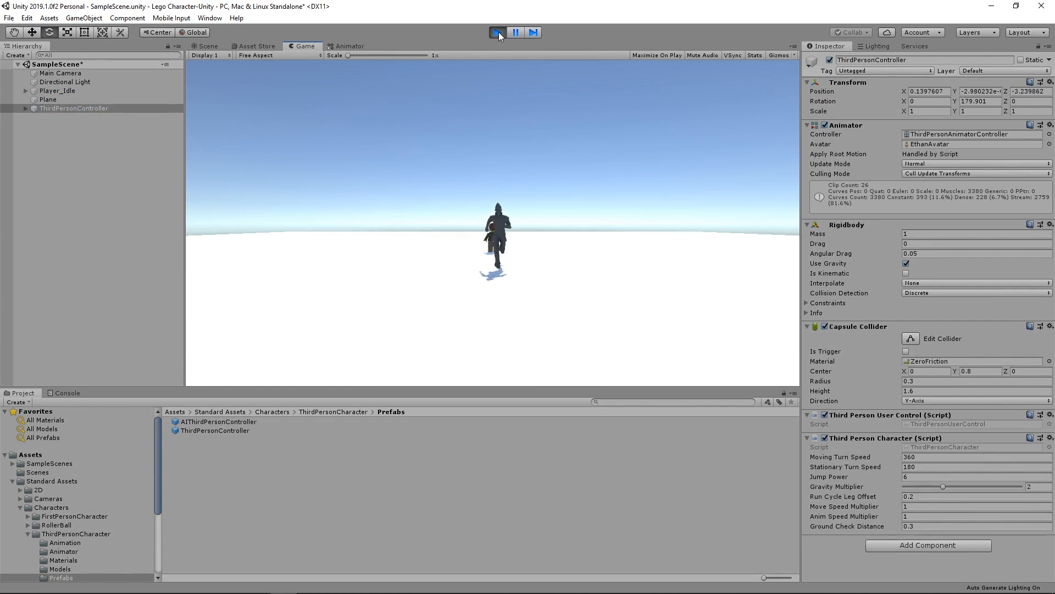
pyautogui.press('d')
pyautogui.press('a')
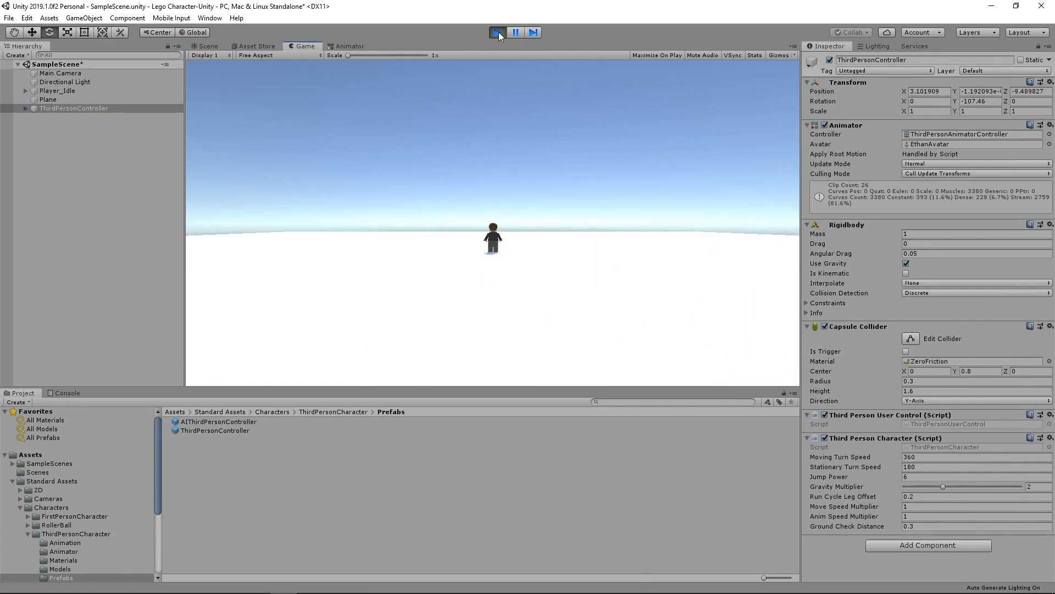
pyautogui.press('w')
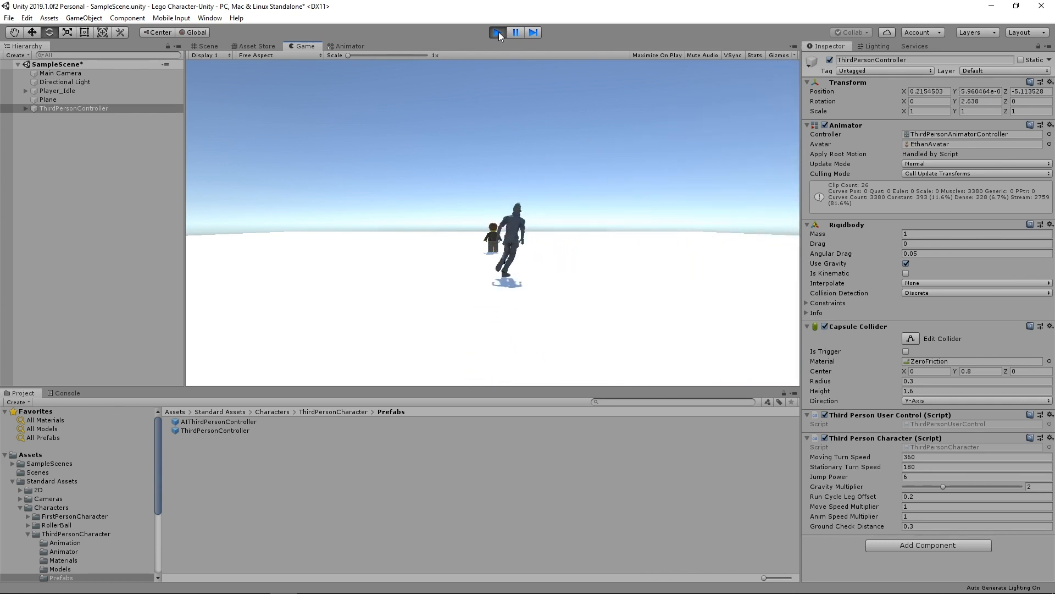
pyautogui.press('d')
pyautogui.press('a')
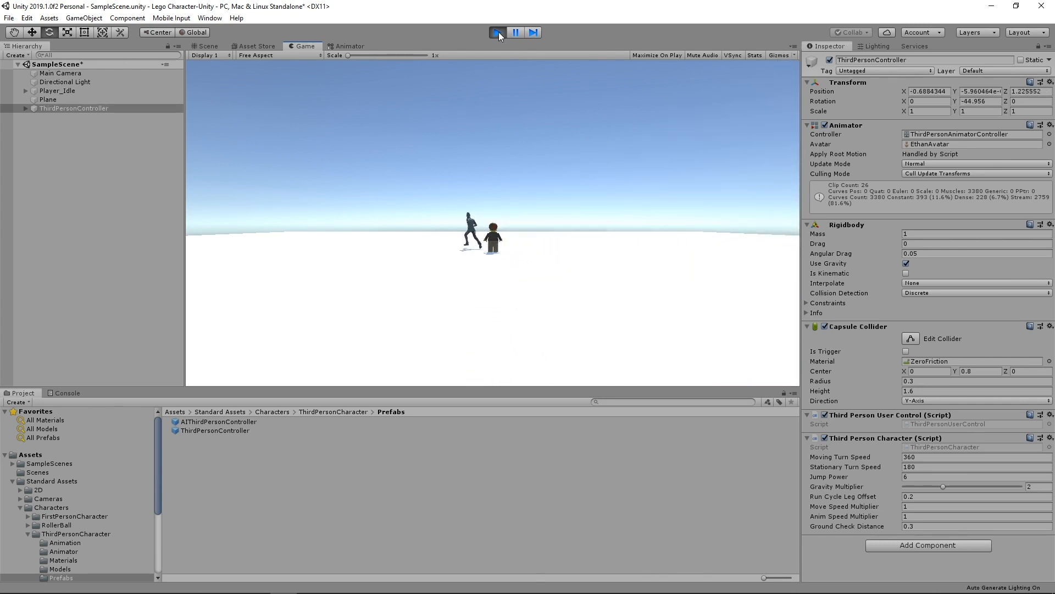
pyautogui.press('s')
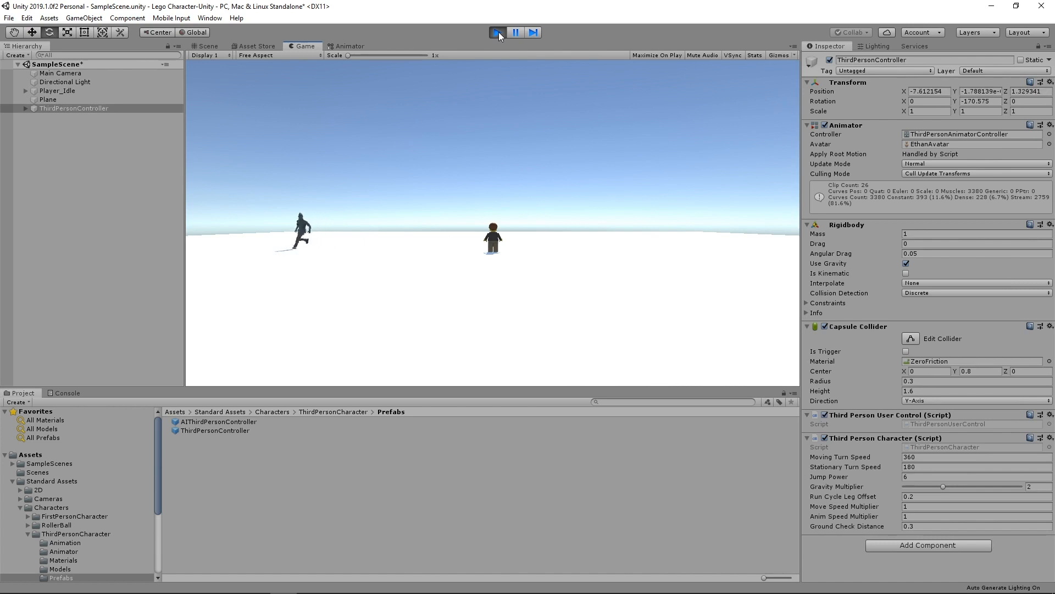
pyautogui.press('d')
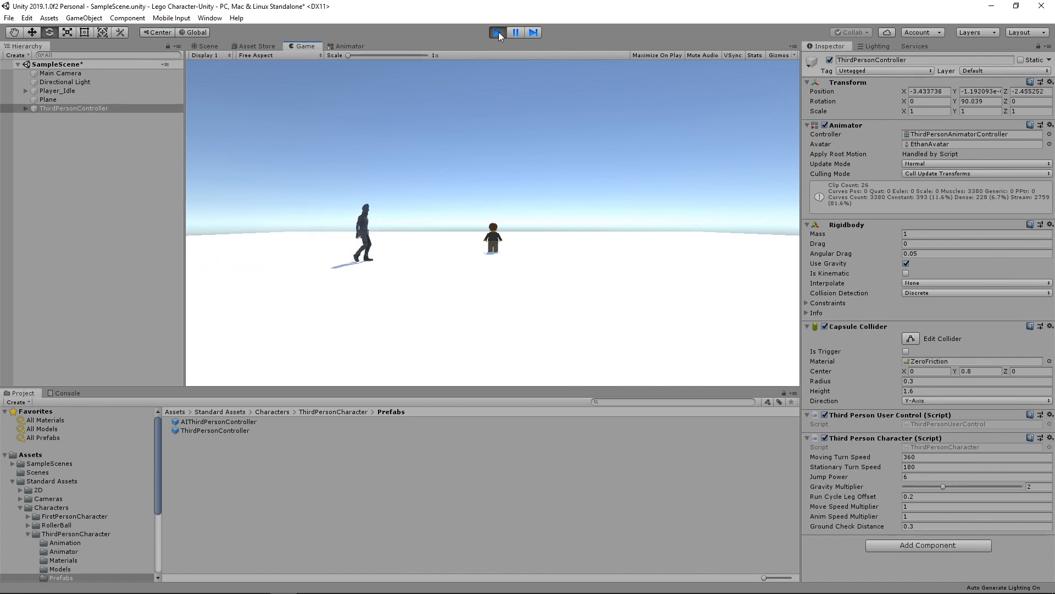
pyautogui.press('space')
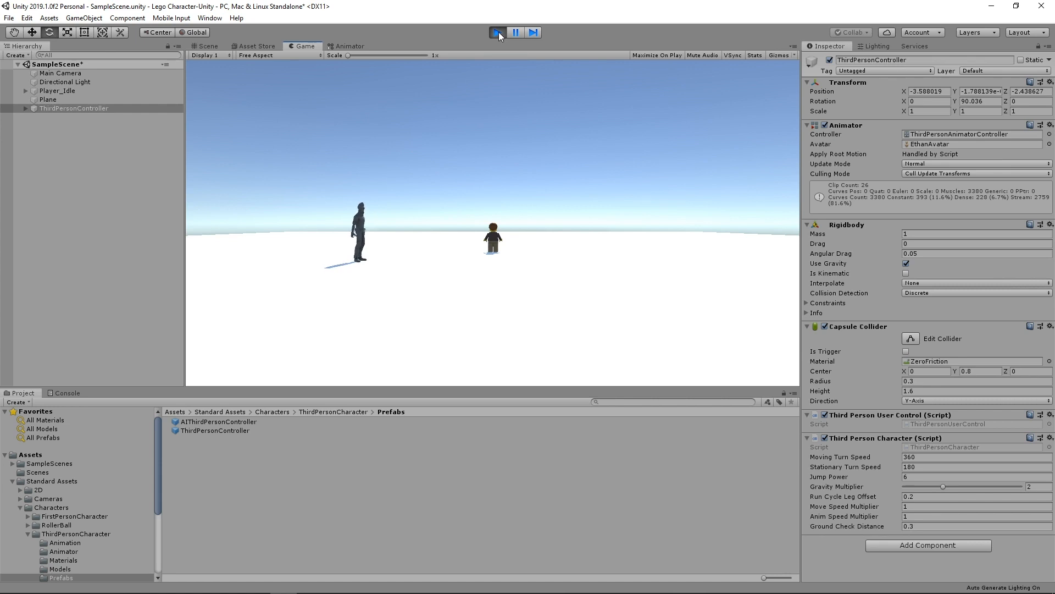
pyautogui.press('c')
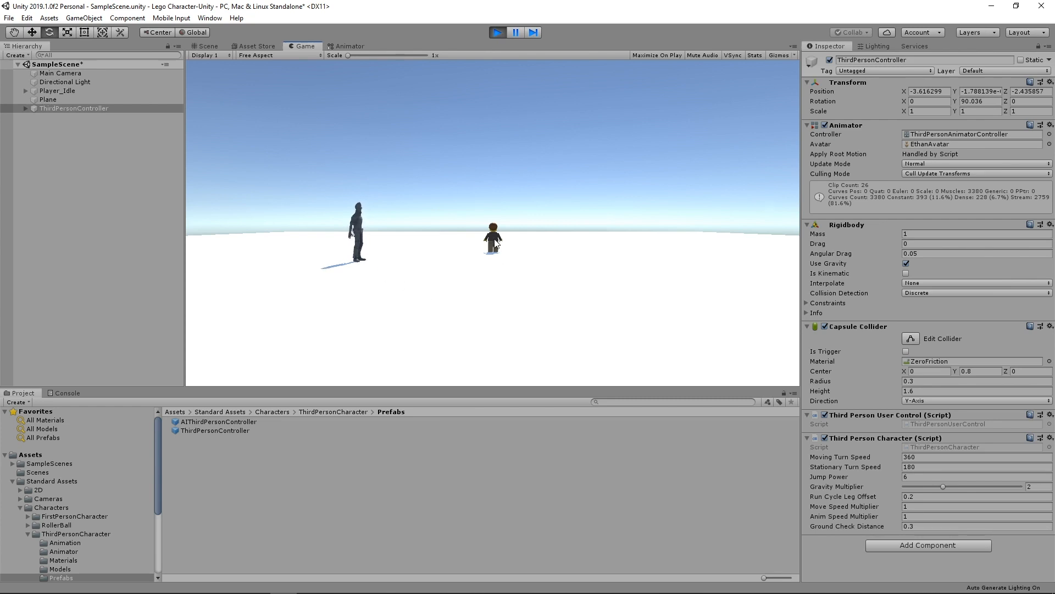
pyautogui.click(498, 33)
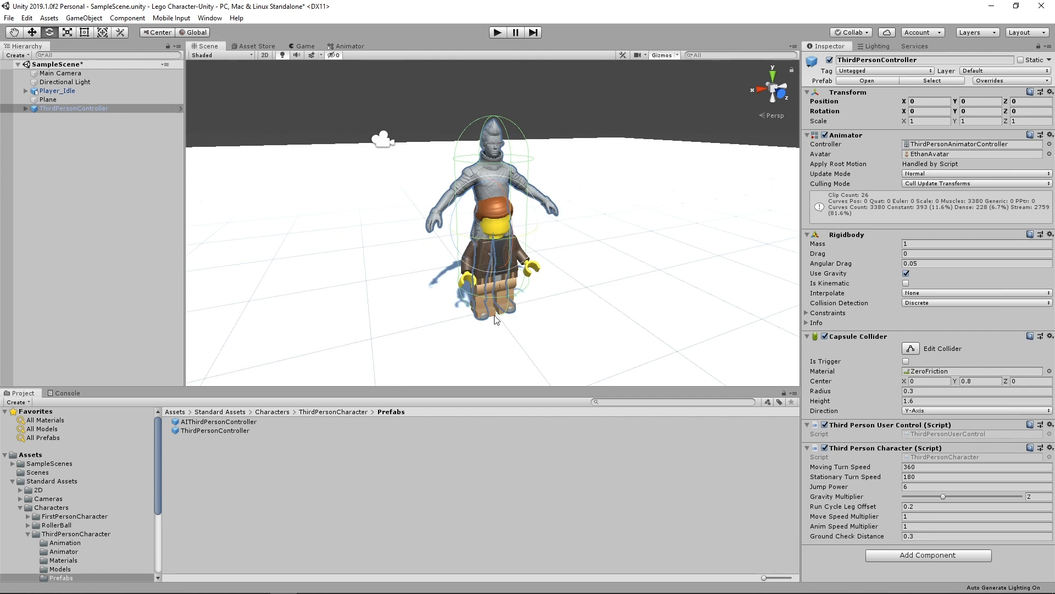
# Return to the root Assets folder and show the import settings of the Player_Idle model
pyautogui.click(12, 481)
pyautogui.click(82, 455)
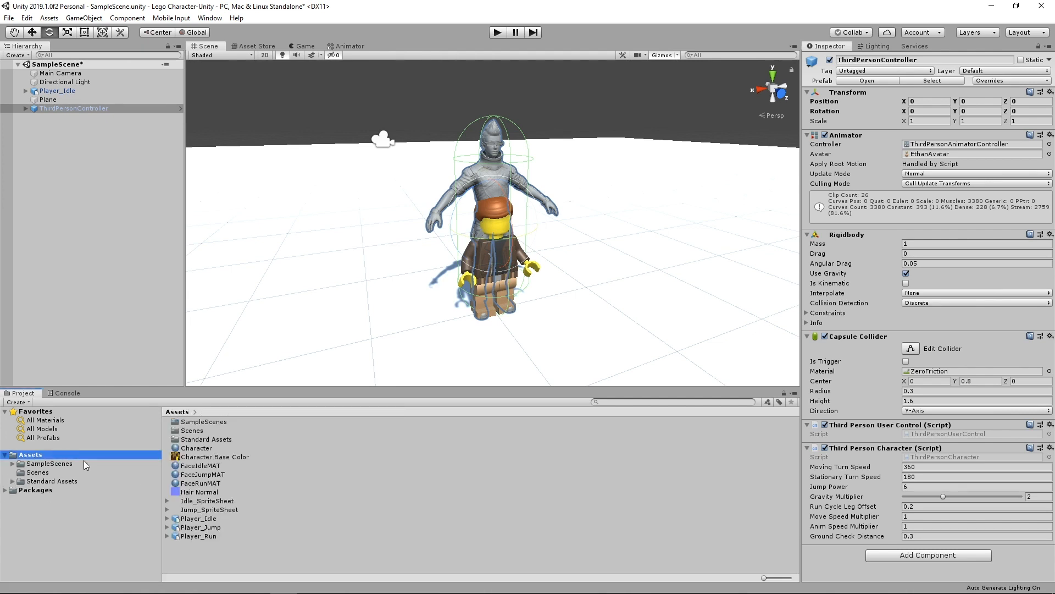
pyautogui.click(220, 519)
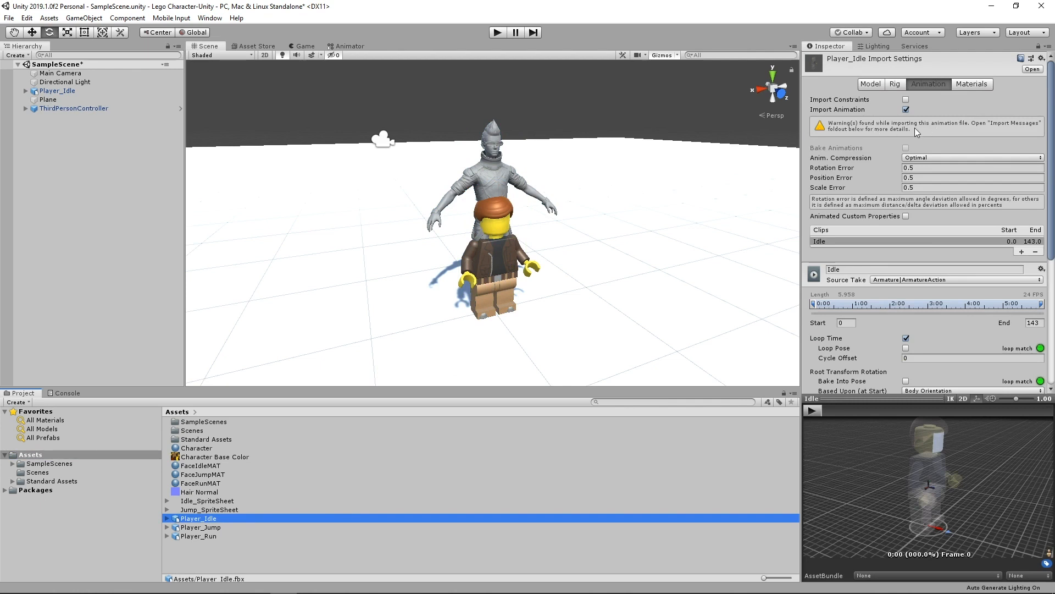
# Examine the import messages for the Player_Idle model's animation
pyautogui.moveTo(1051, 132); pyautogui.dragTo(1050, 285)
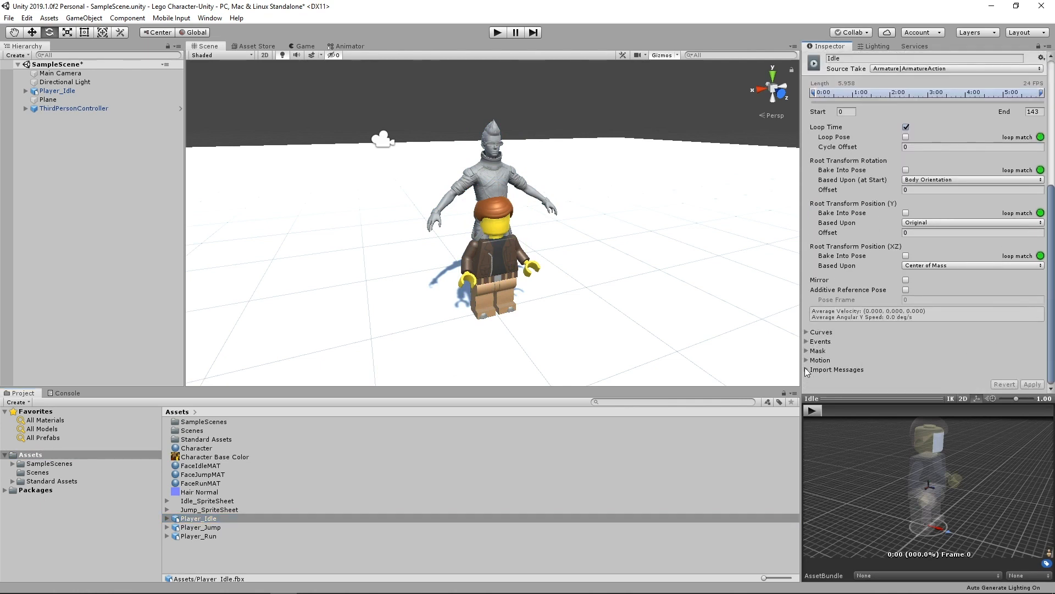
pyautogui.click(806, 367)
pyautogui.moveTo(1051, 242); pyautogui.dragTo(1042, 319)
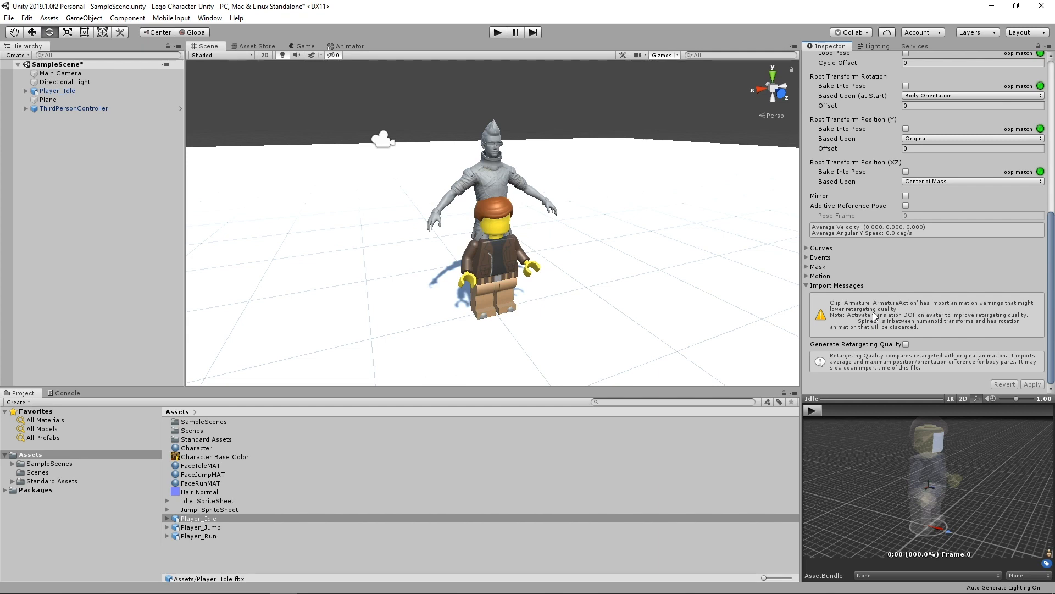
pyautogui.scroll(10, 944, 272)
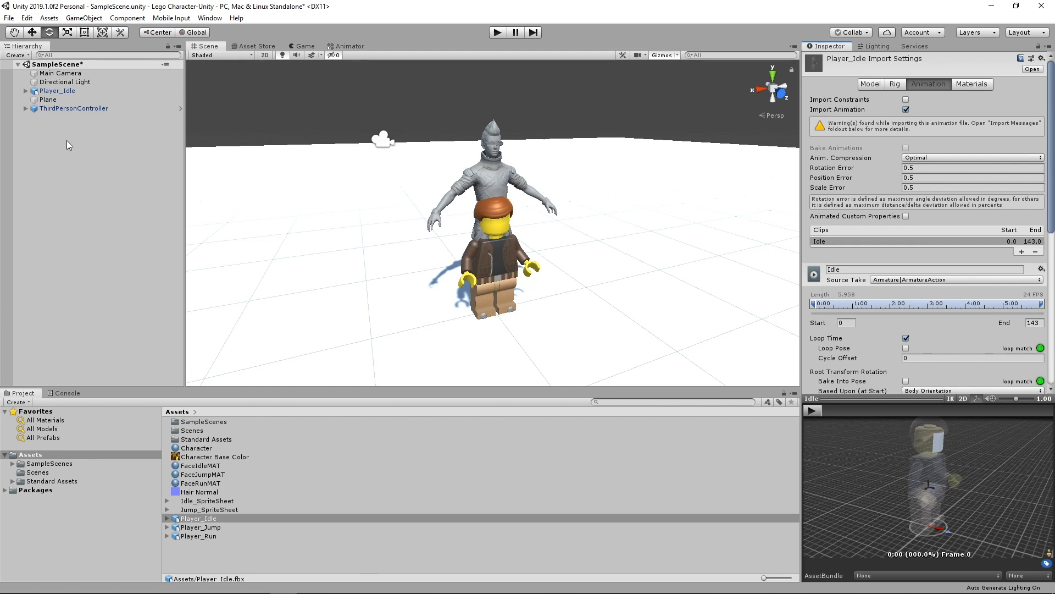
# Make Player_Idle a child of ThirdPersonController in the scene hierarchy, and select the controller
pyautogui.click(37, 91)
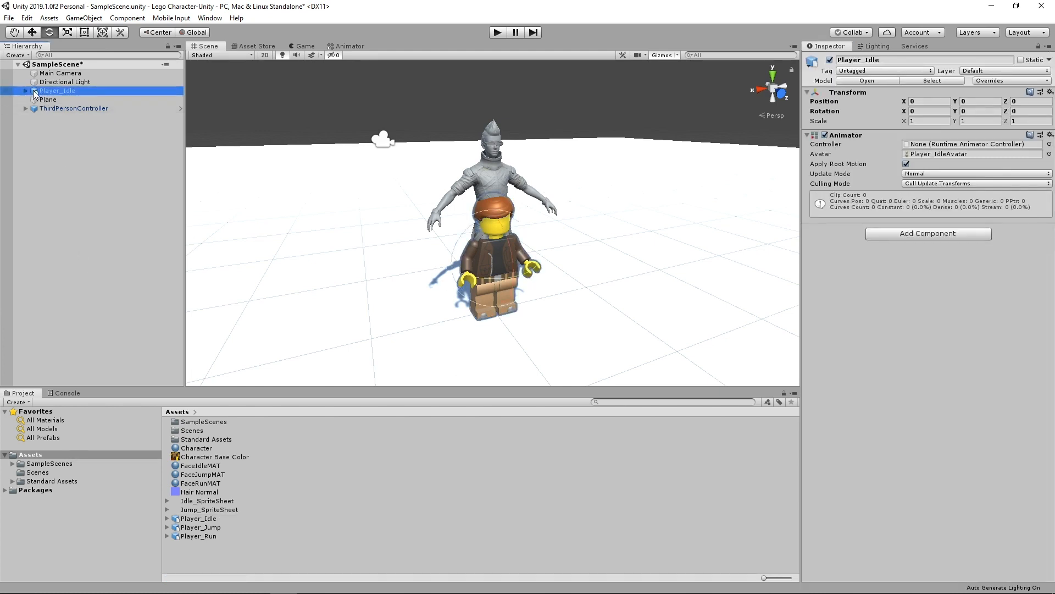
pyautogui.moveTo(34, 93); pyautogui.dragTo(84, 109)
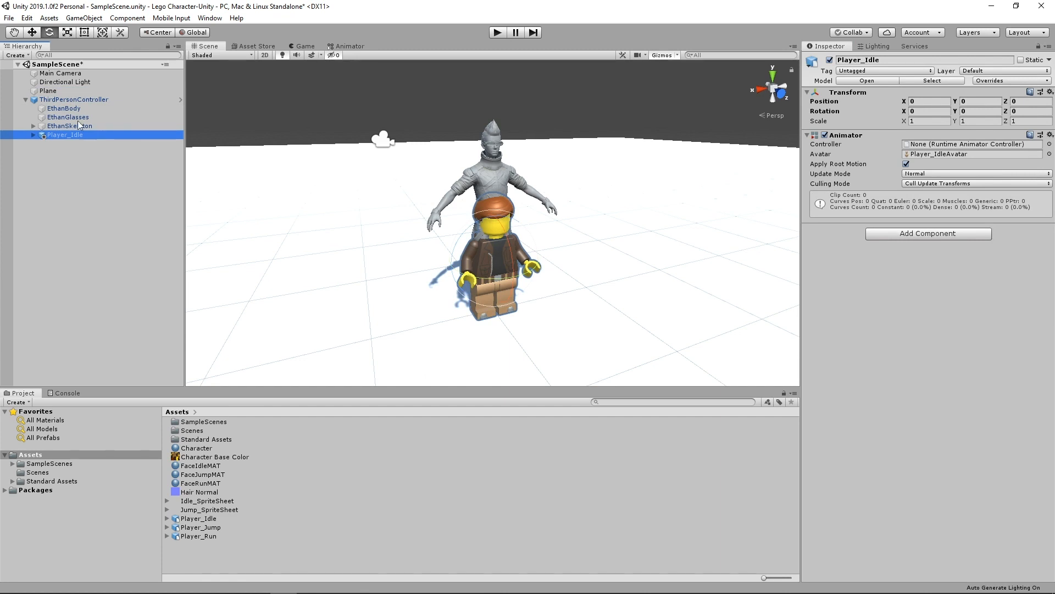
pyautogui.click(76, 100)
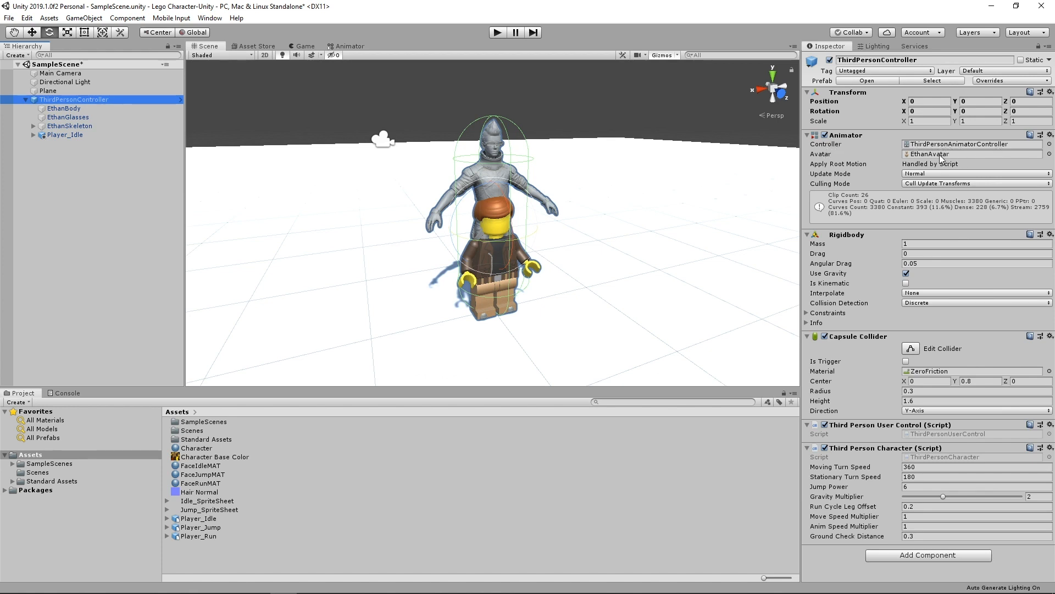
# Expand Player_Idle with its armature collapsed, and remove the Animator component from Player_Idle
pyautogui.click(33, 135)
pyautogui.click(41, 144)
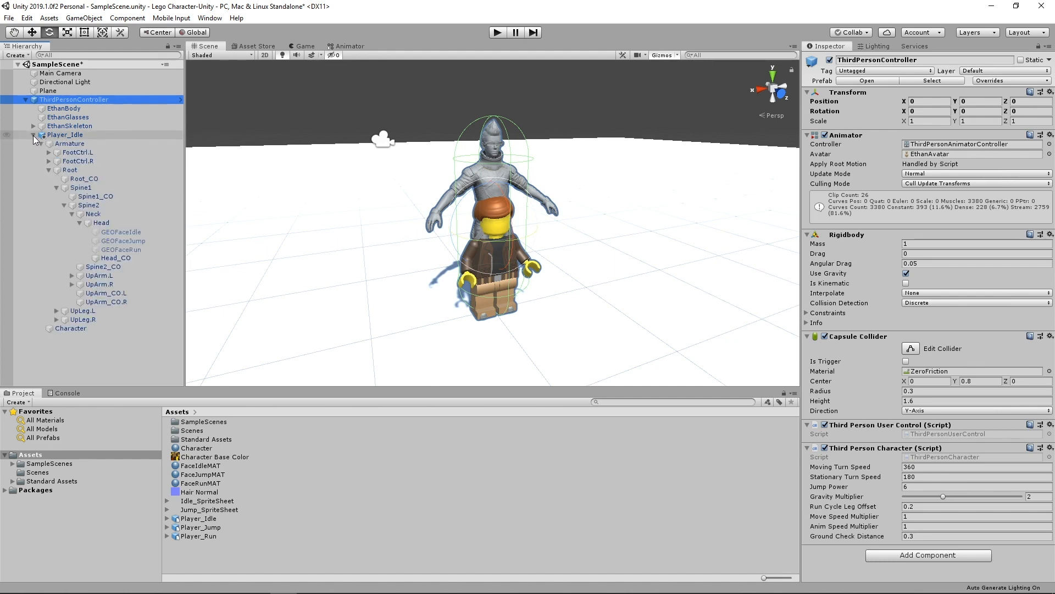
pyautogui.click(40, 143)
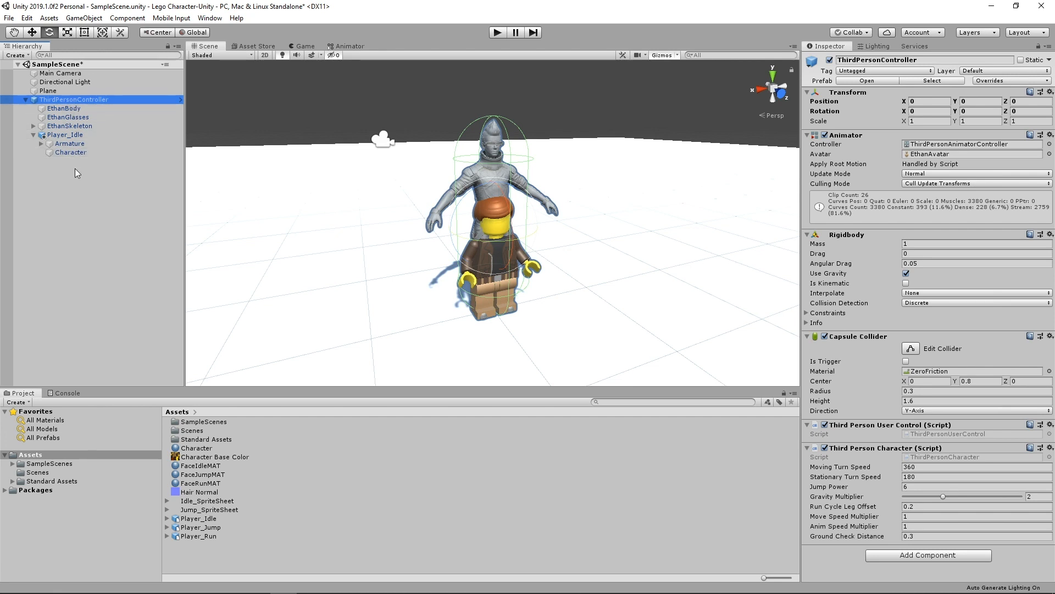
pyautogui.click(77, 135)
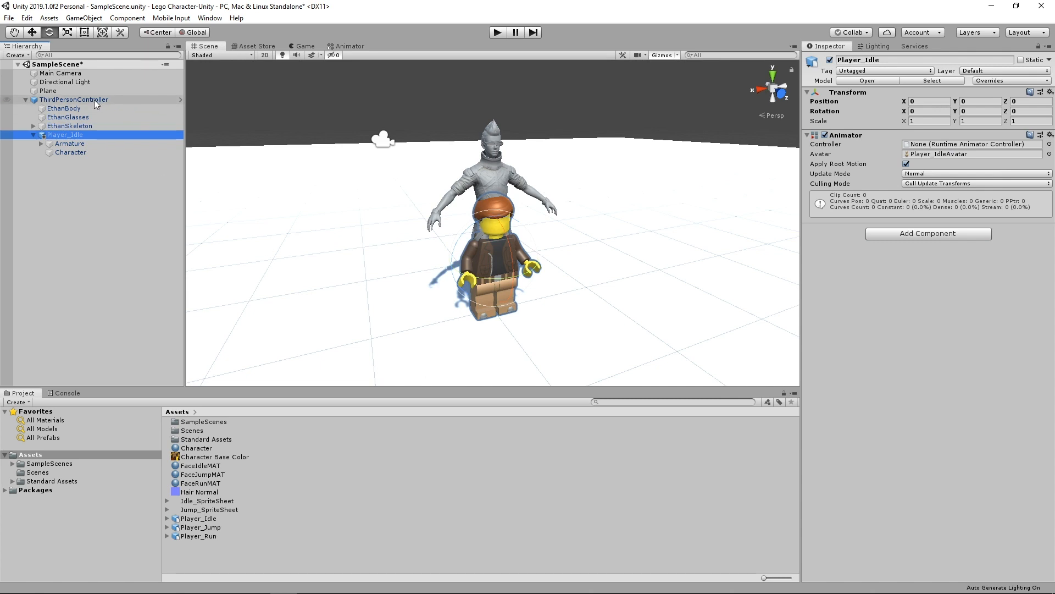
pyautogui.click(1050, 135)
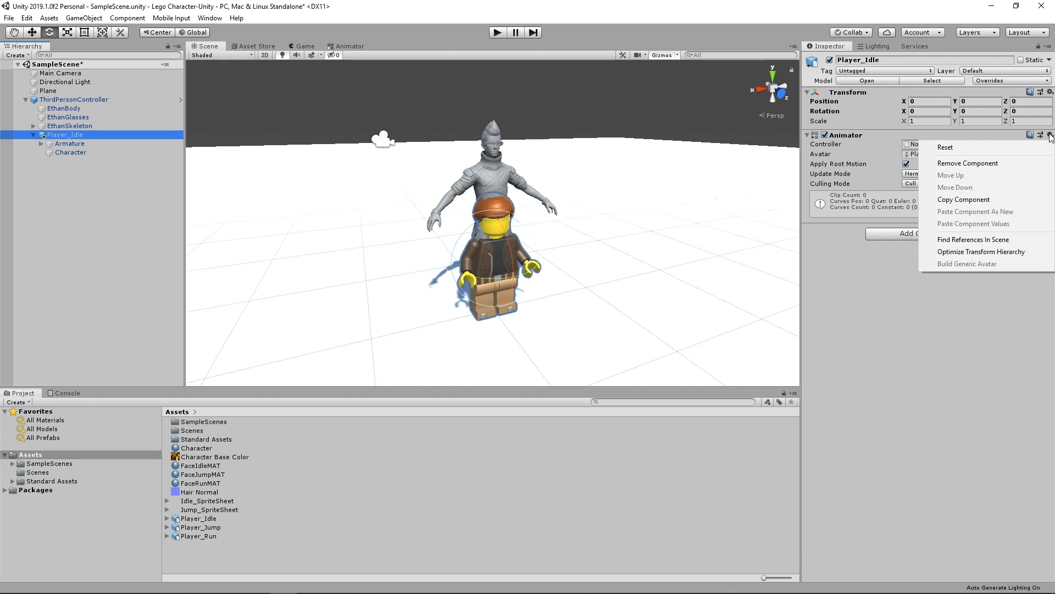
pyautogui.click(989, 164)
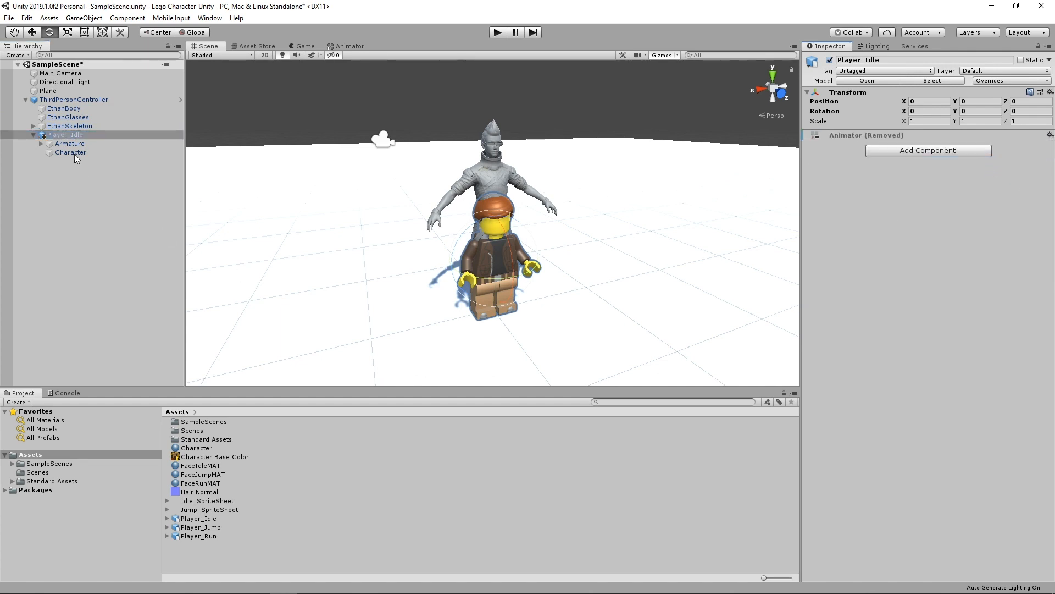
# Set the avatar of ThirdPersonController's Animator to Player_IdleAvatar
pyautogui.click(75, 100)
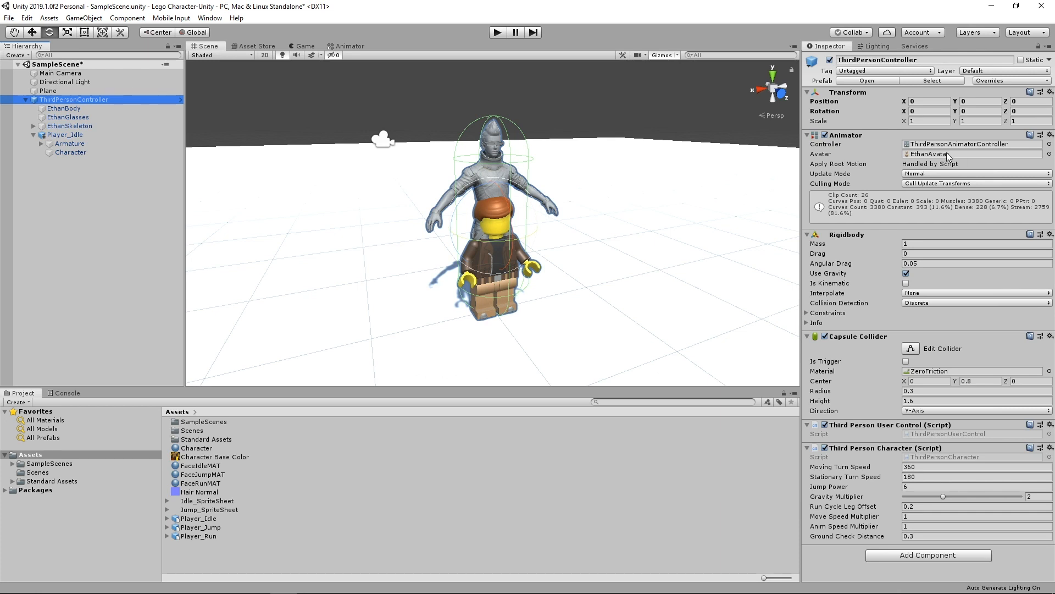
pyautogui.click(1049, 155)
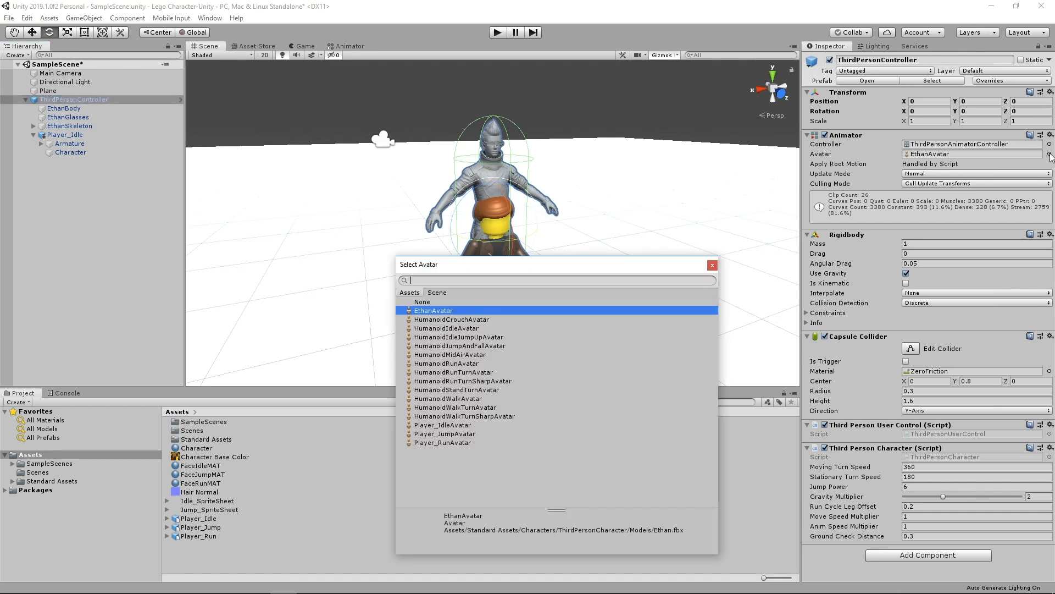
pyautogui.click(450, 425)
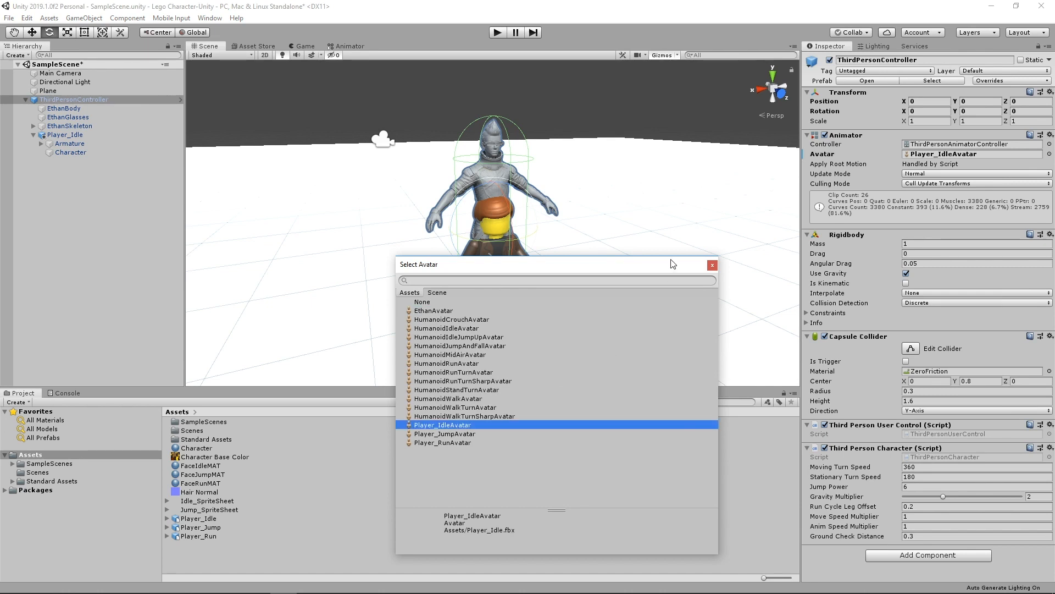
pyautogui.click(711, 265)
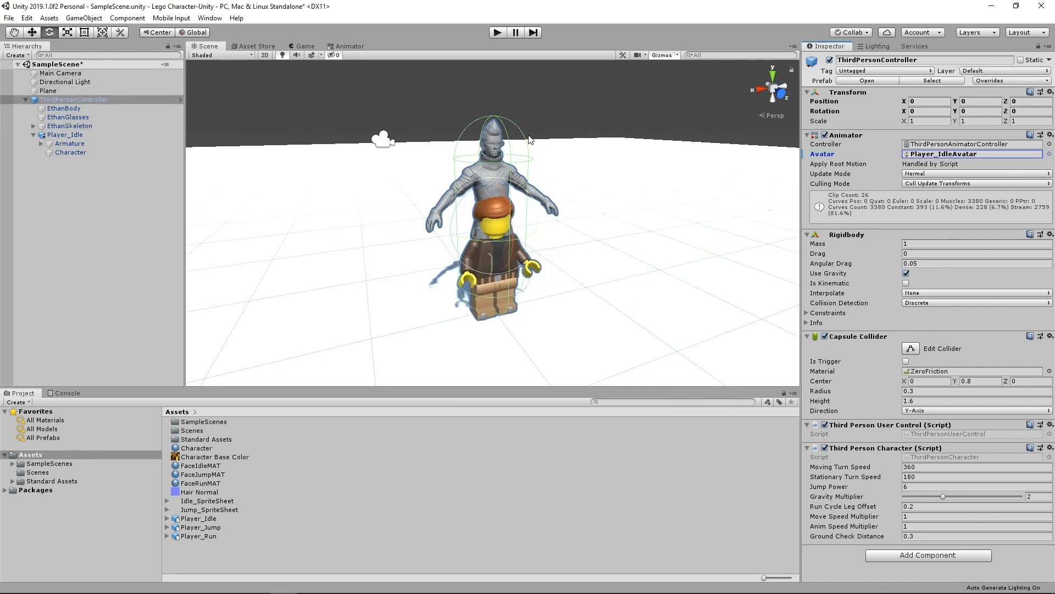
# Deactivate the EthanBody and EthanGlasses objects under ThirdPersonController
pyautogui.click(68, 108)
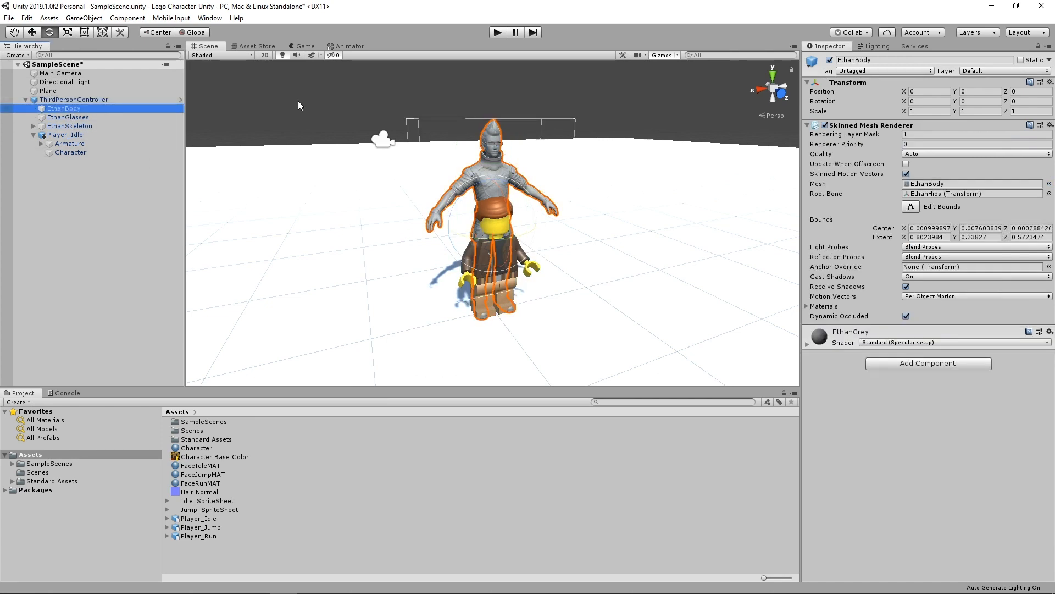
pyautogui.click(829, 60)
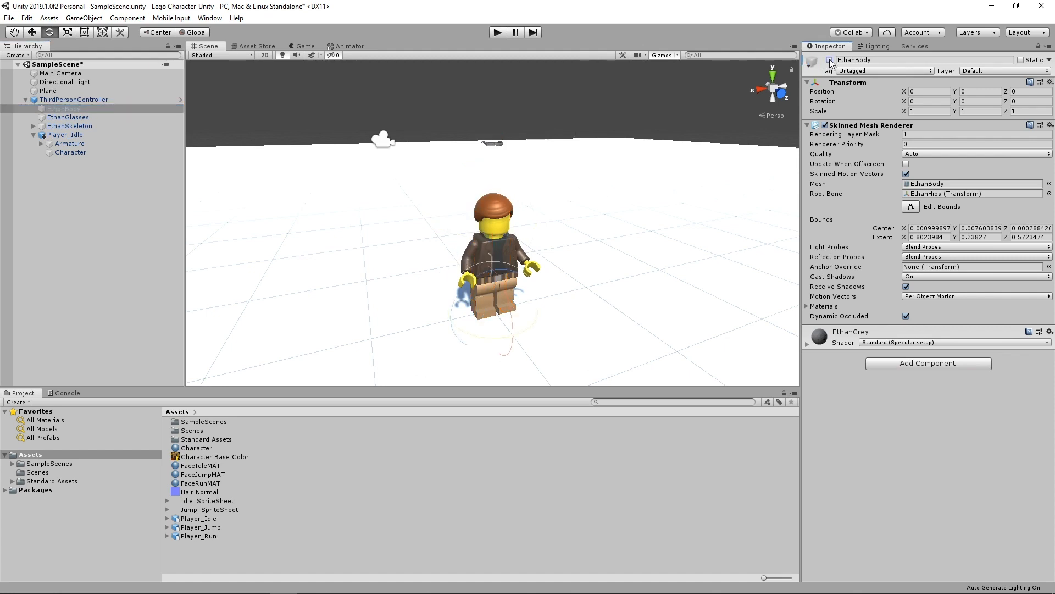
pyautogui.click(67, 118)
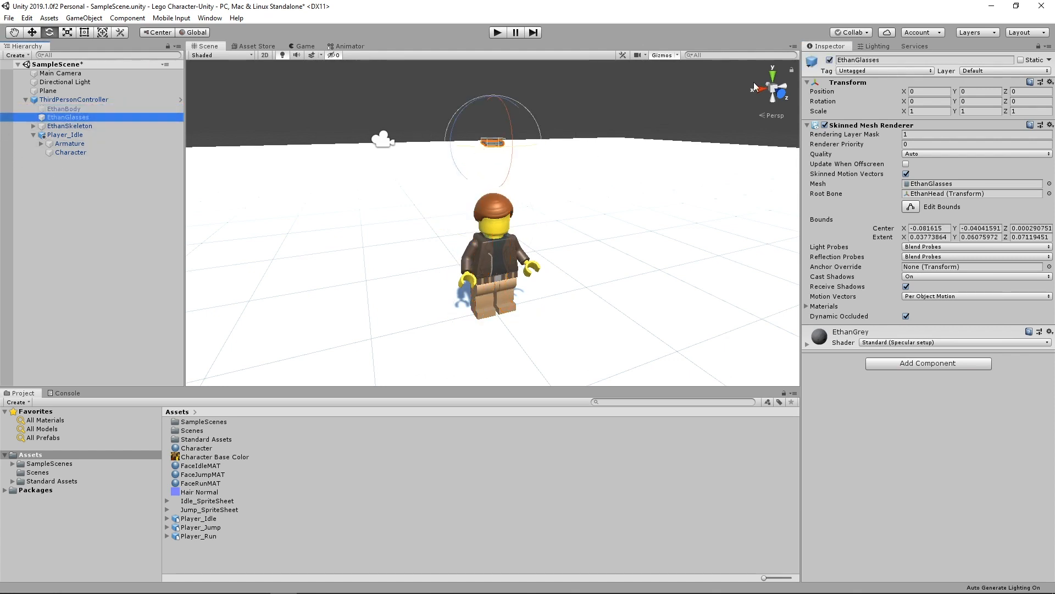
pyautogui.click(830, 60)
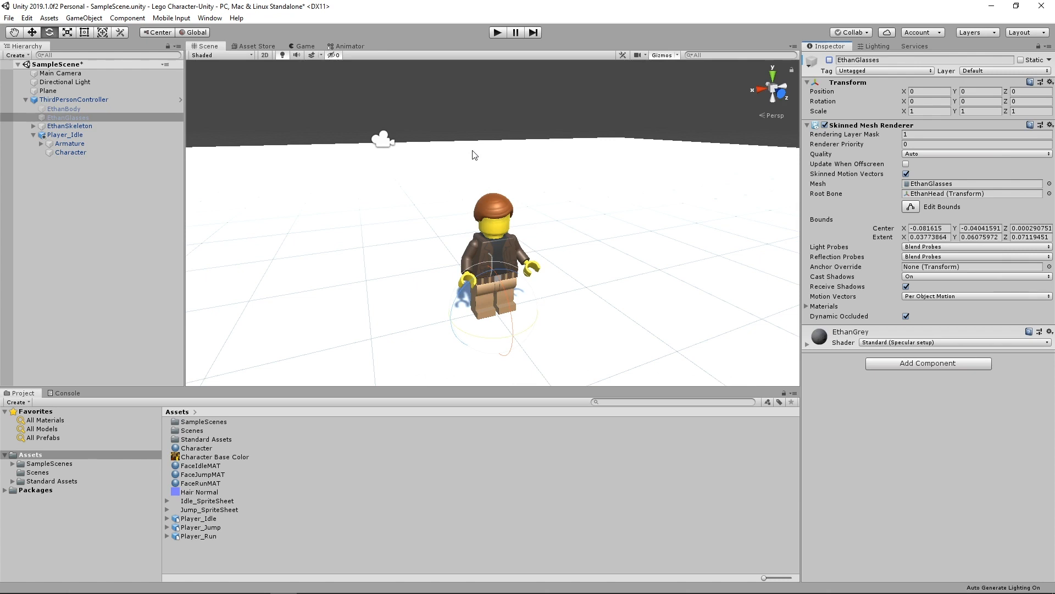
# Run the scene in play mode and test moving the Lego character in all directions
pyautogui.click(497, 33)
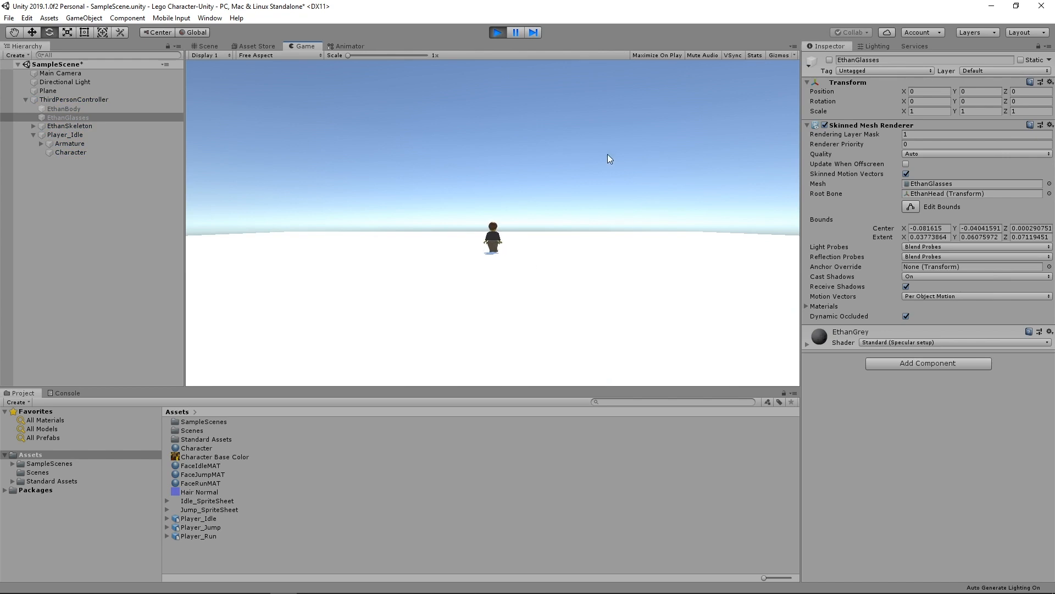
pyautogui.press('s')
pyautogui.press('s')
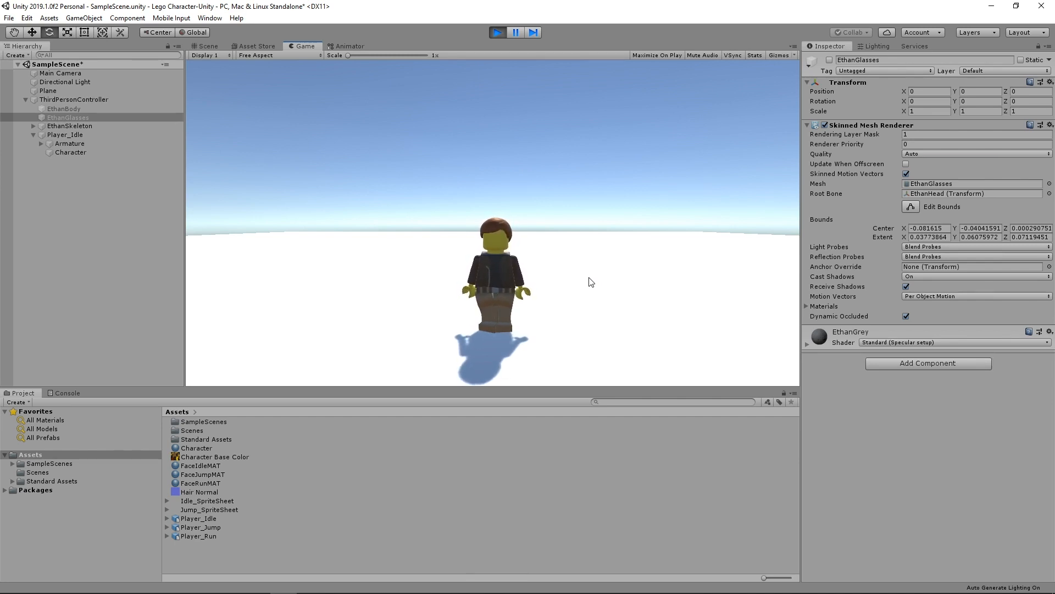
pyautogui.press('d')
pyautogui.press('w')
pyautogui.press('a')
pyautogui.press('w')
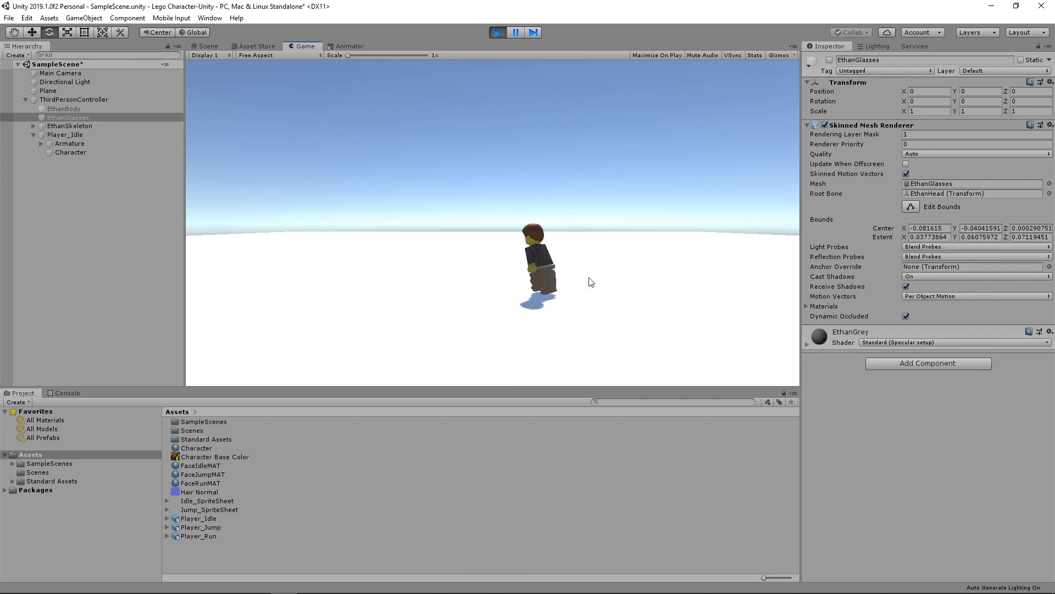
pyautogui.press('d')
pyautogui.press('d')
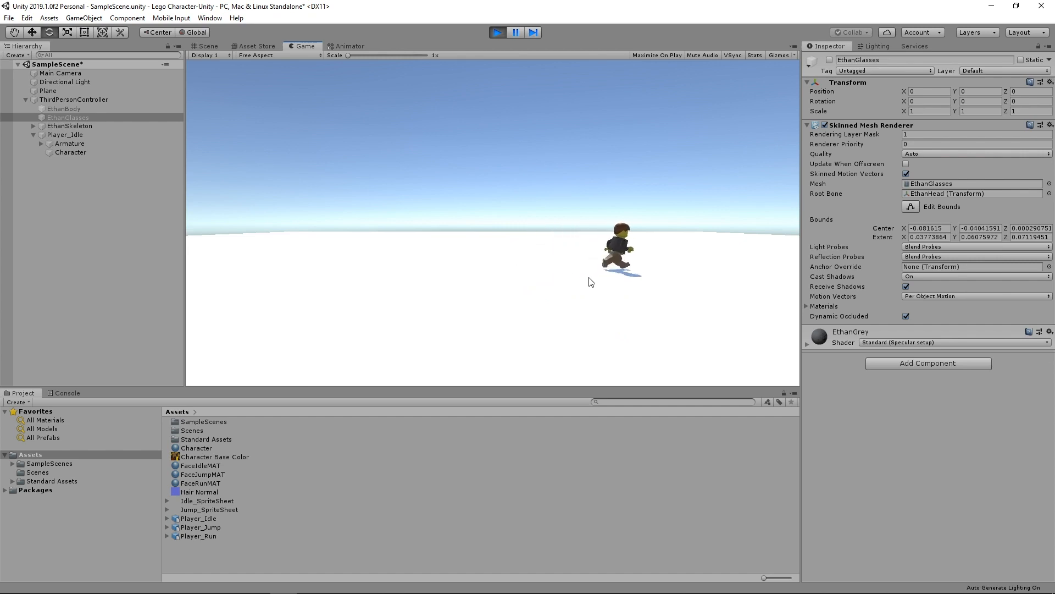
pyautogui.press('s')
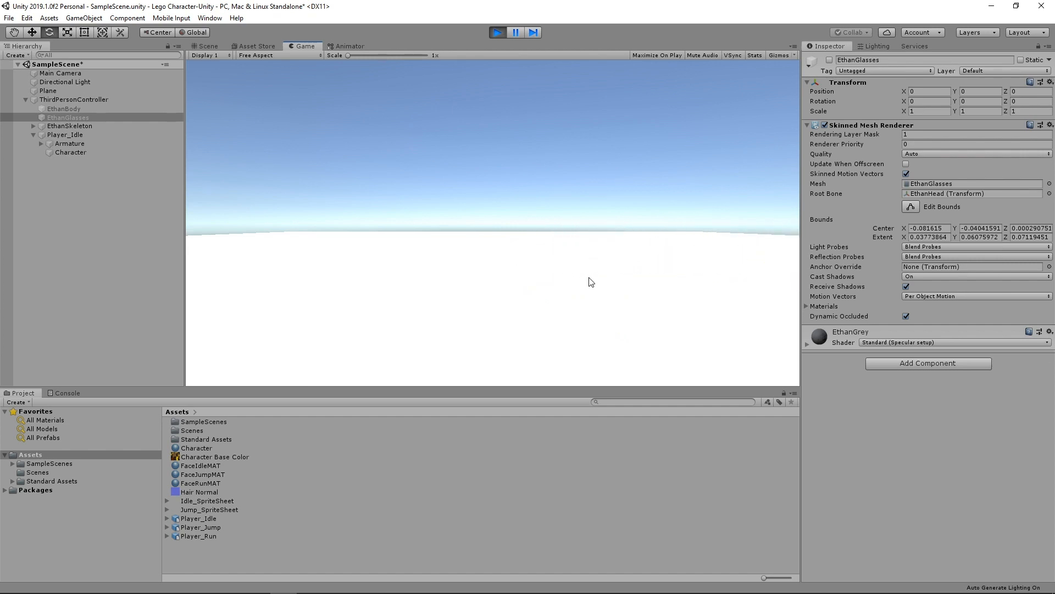
pyautogui.press('a')
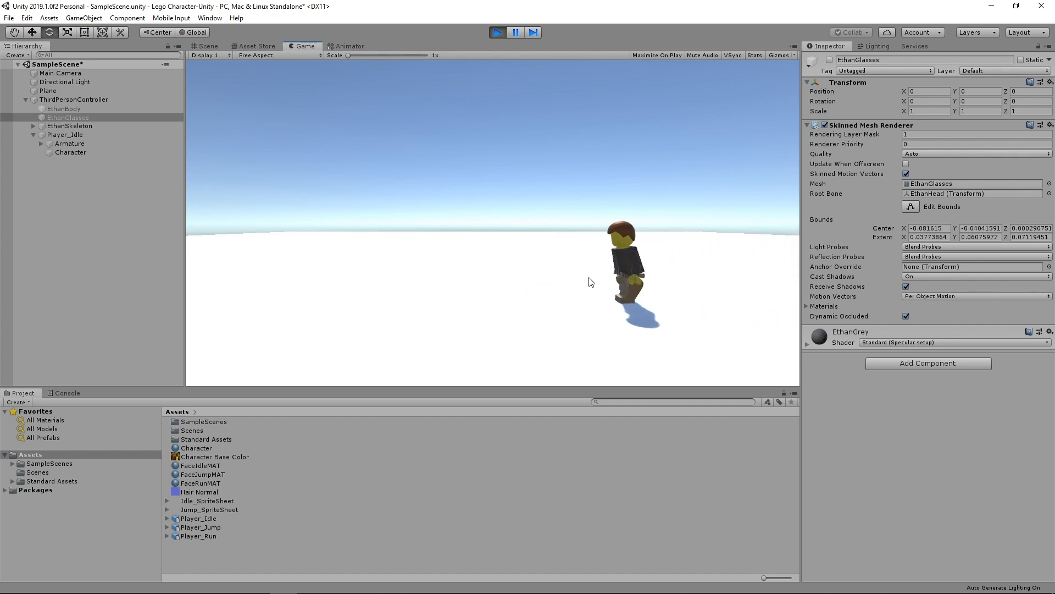
# Test the character's jump several times in the running game
pyautogui.press('space')
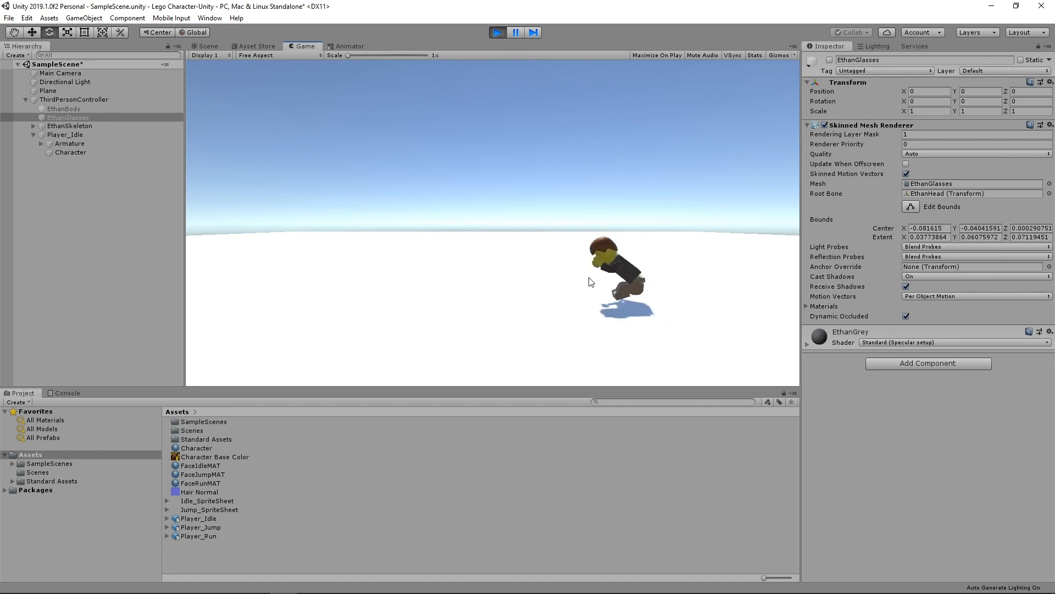
pyautogui.press('space')
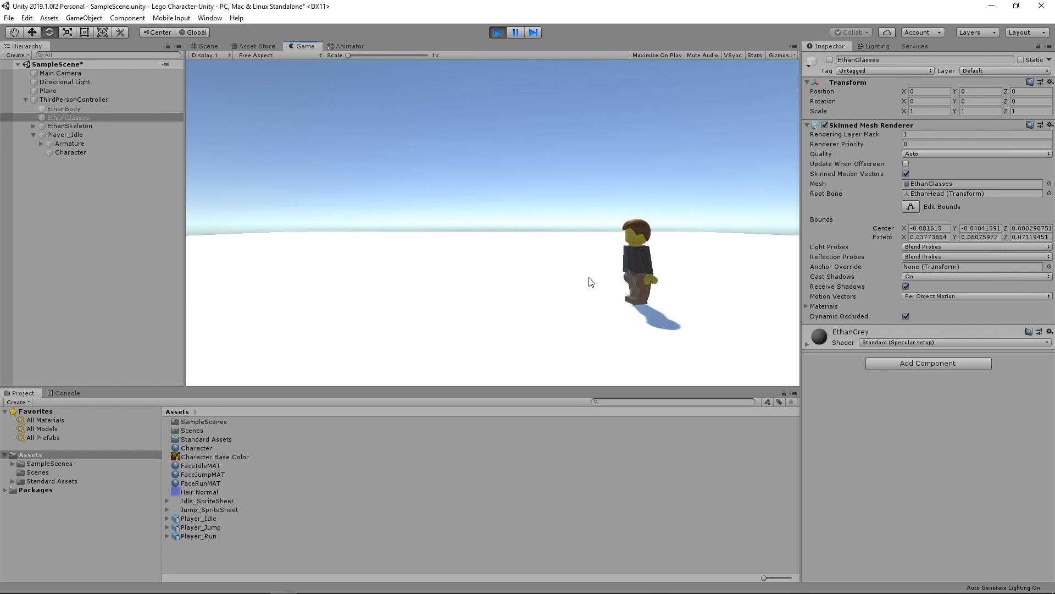
pyautogui.press('space')
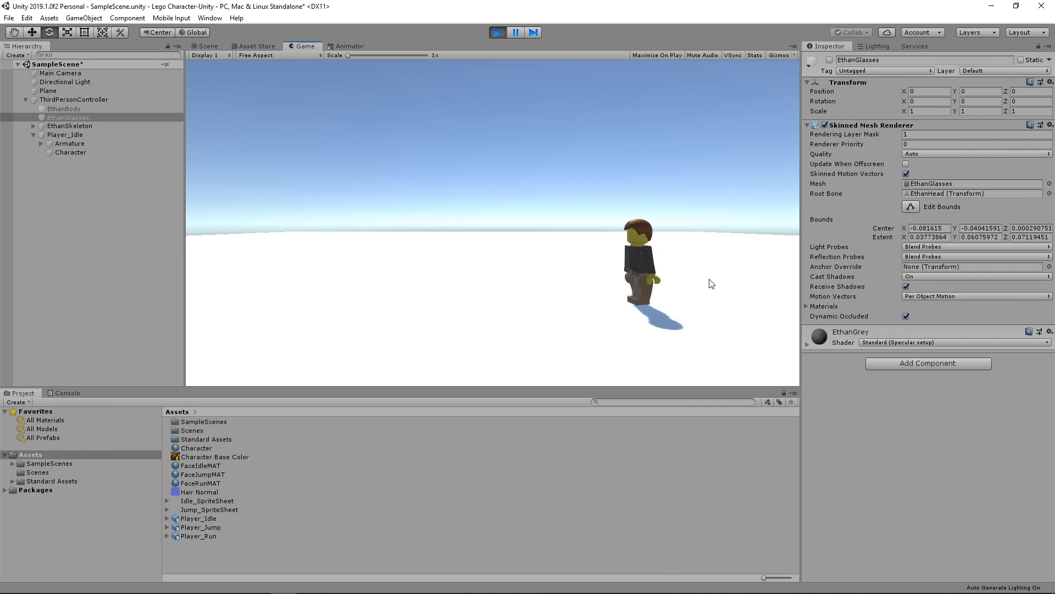
# Move the character away, back toward the camera and sideways, ending with it facing the camera, and exit play mode
pyautogui.press('w')
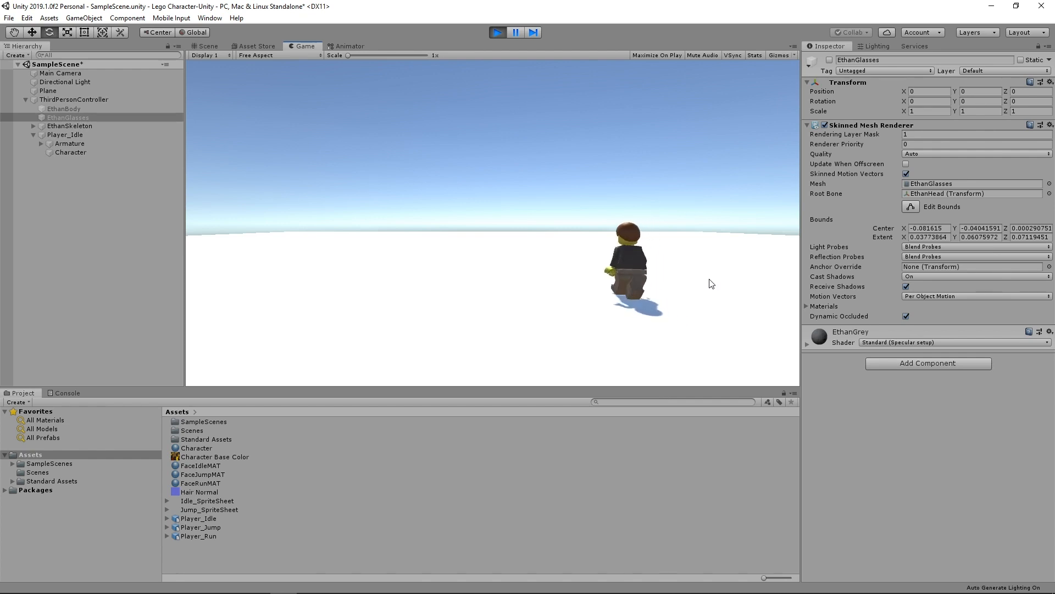
pyautogui.press('s')
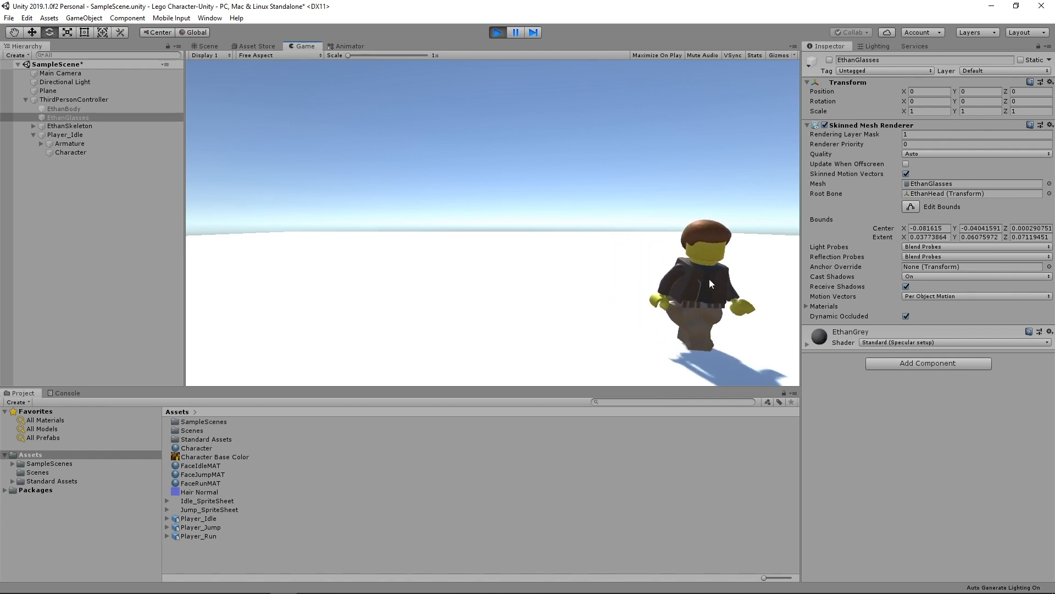
pyautogui.press('a')
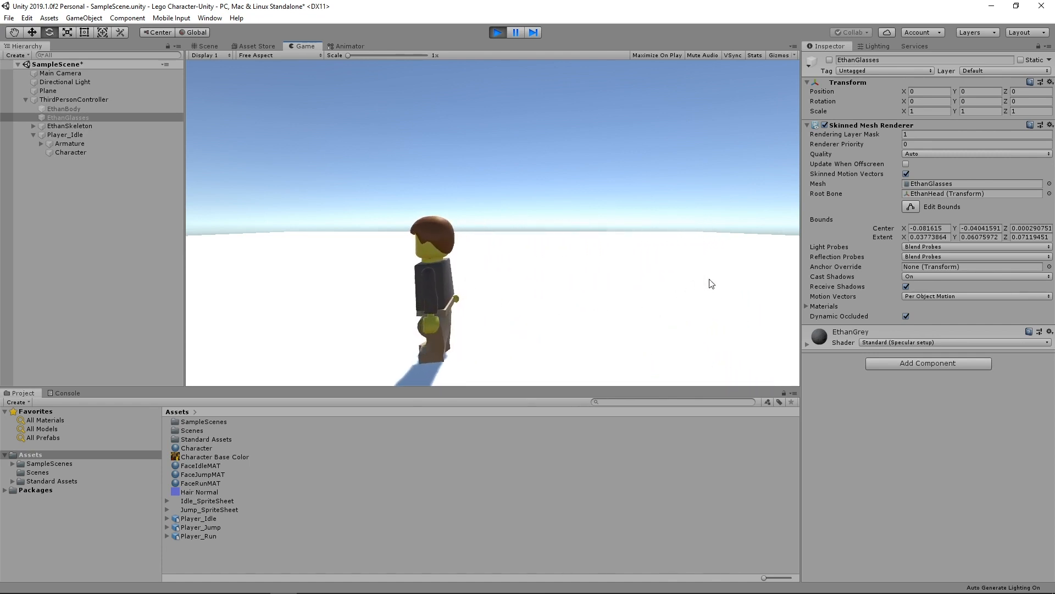
pyautogui.press('d')
pyautogui.press('s')
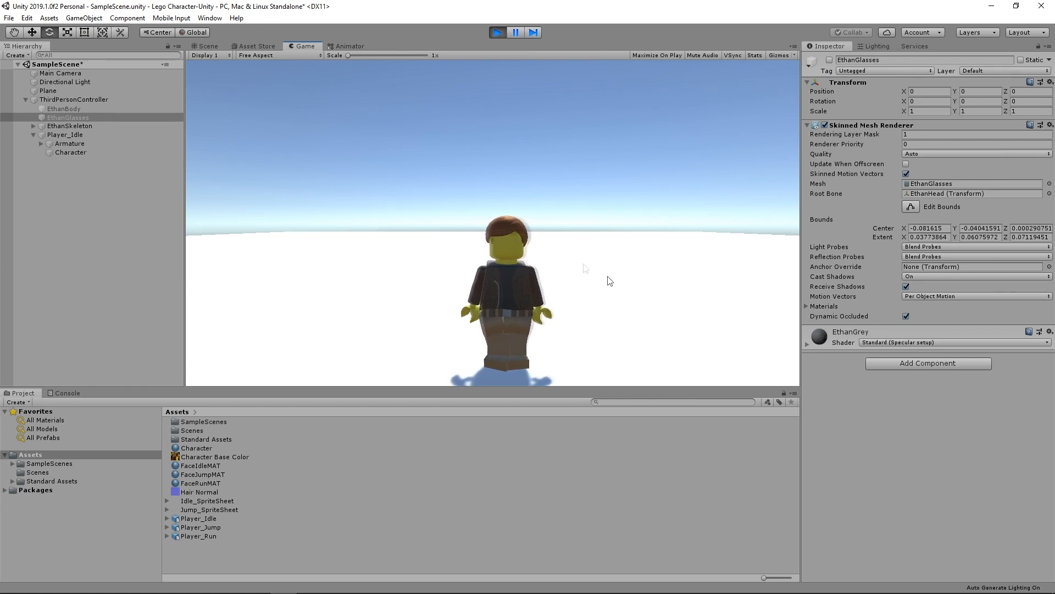
pyautogui.click(498, 33)
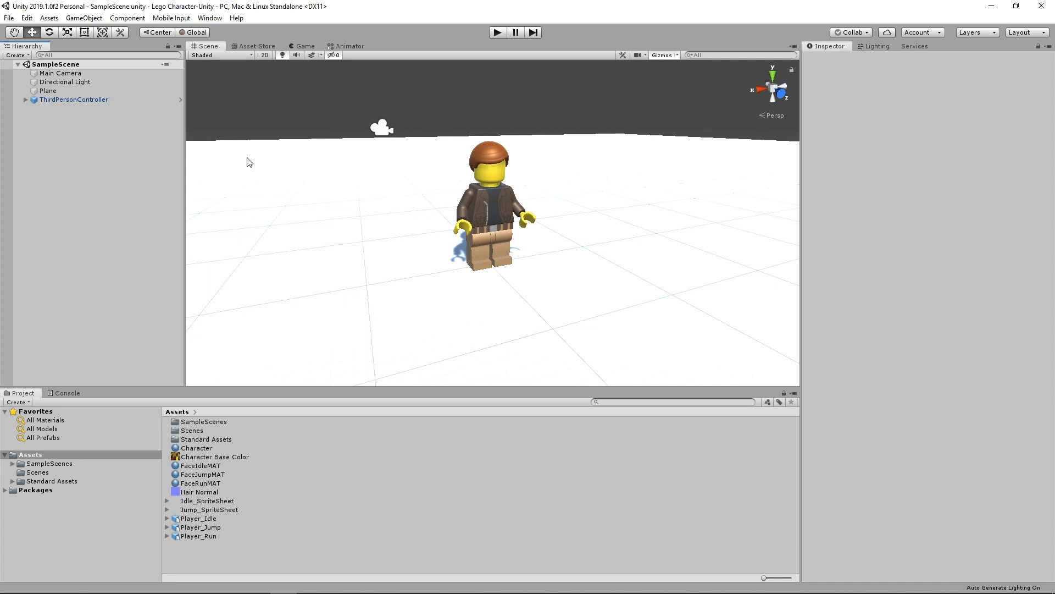
# Open the Third Person Character script of ThirdPersonController in Visual Studio and read through its code from start to end
pyautogui.click(66, 99)
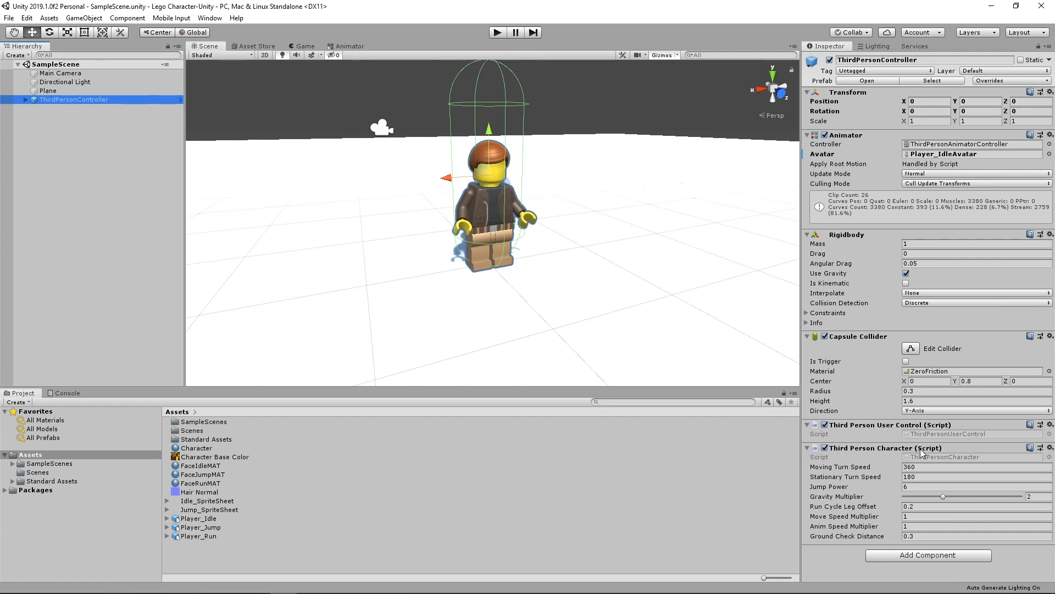
pyautogui.click(1050, 449)
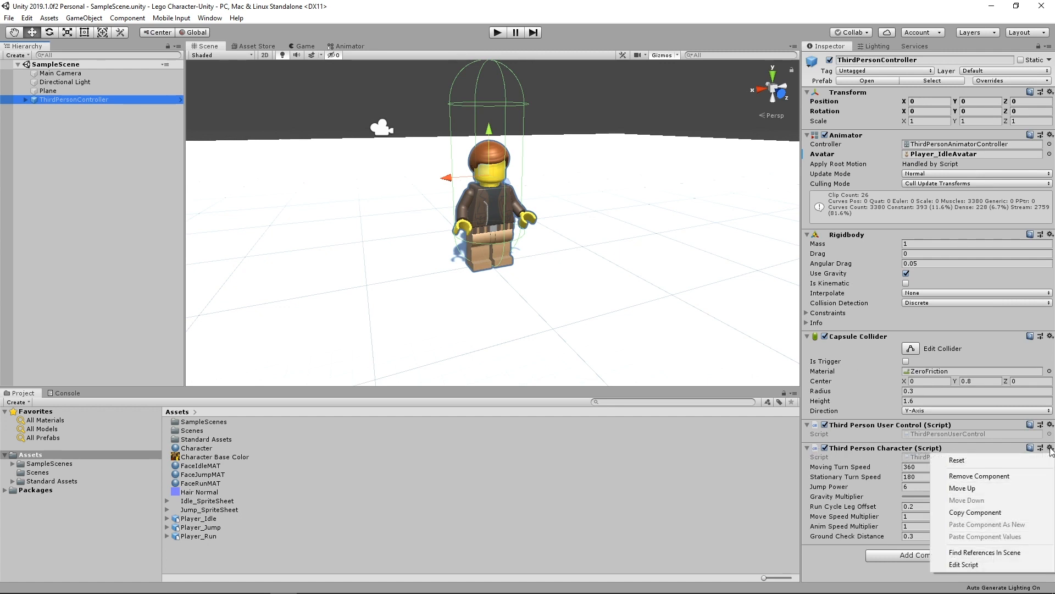
pyautogui.click(980, 565)
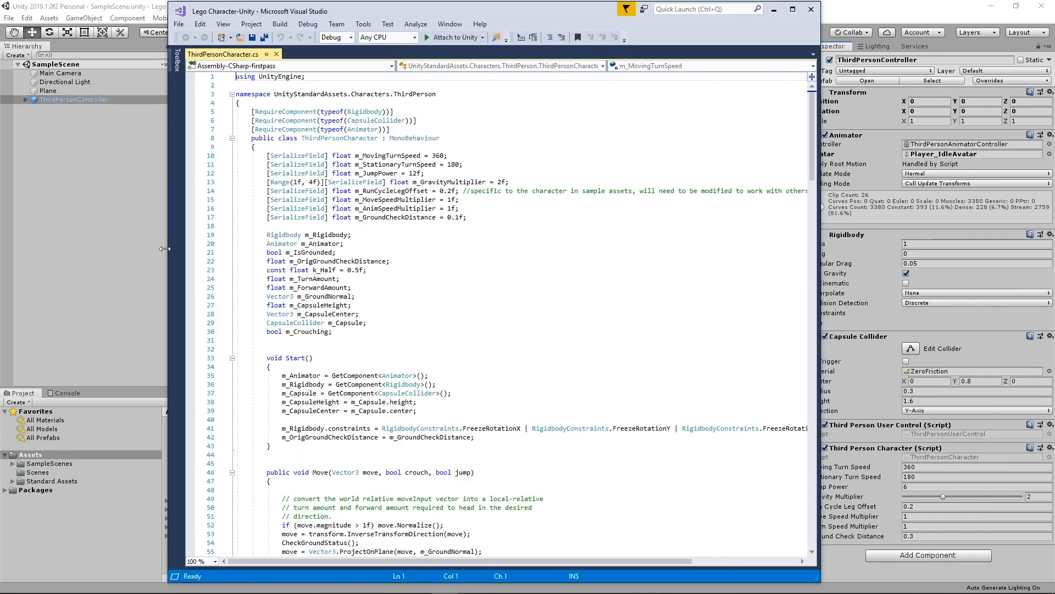
pyautogui.moveTo(165, 248); pyautogui.dragTo(42, 249)
pyautogui.moveTo(523, 13); pyautogui.dragTo(565, 17)
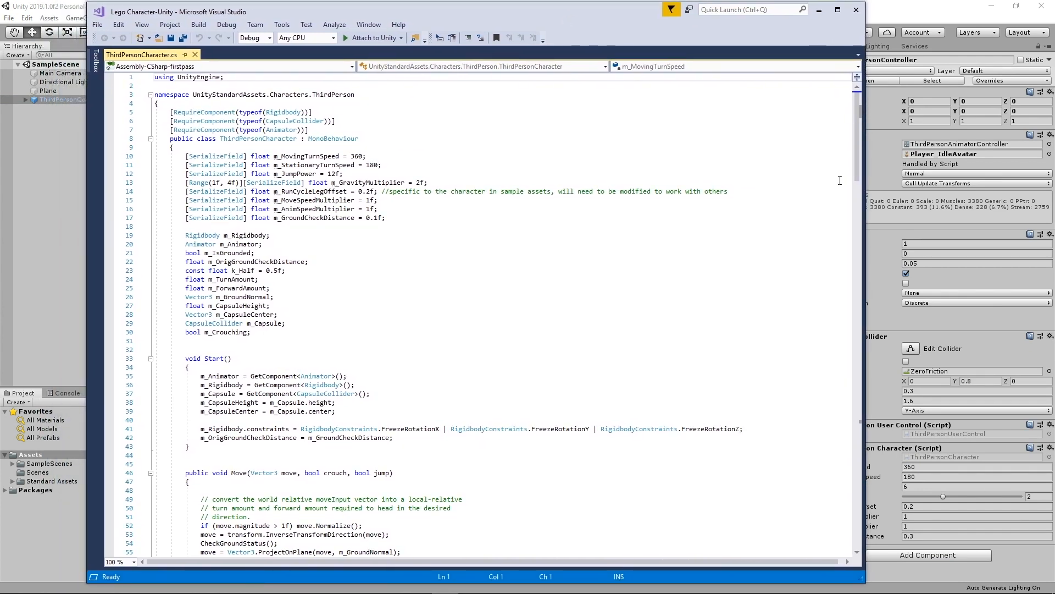
pyautogui.moveTo(856, 156); pyautogui.dragTo(850, 460)
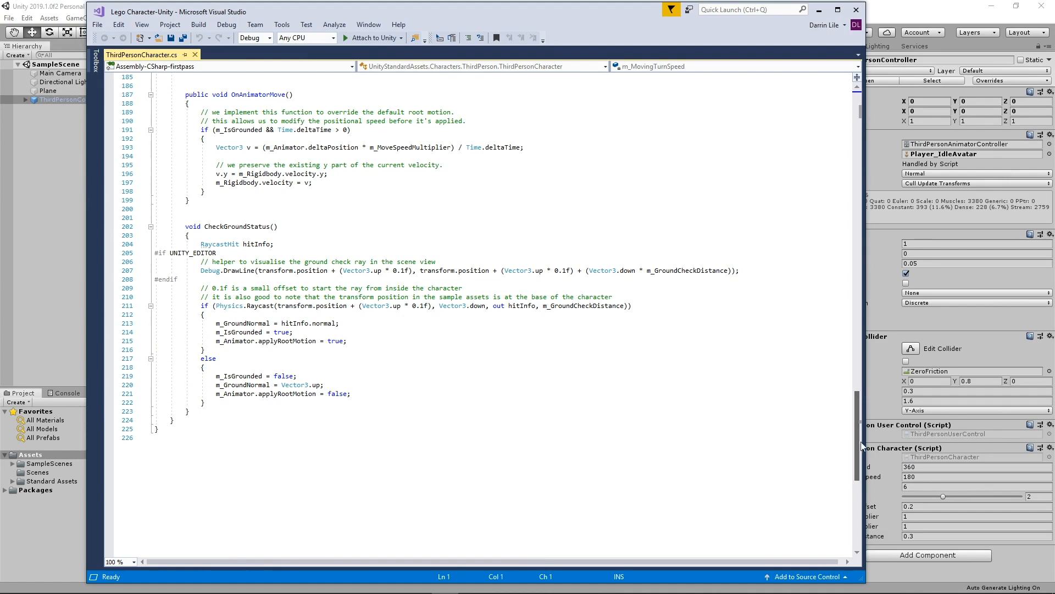
pyautogui.hotkey('ctrl', 'Home')
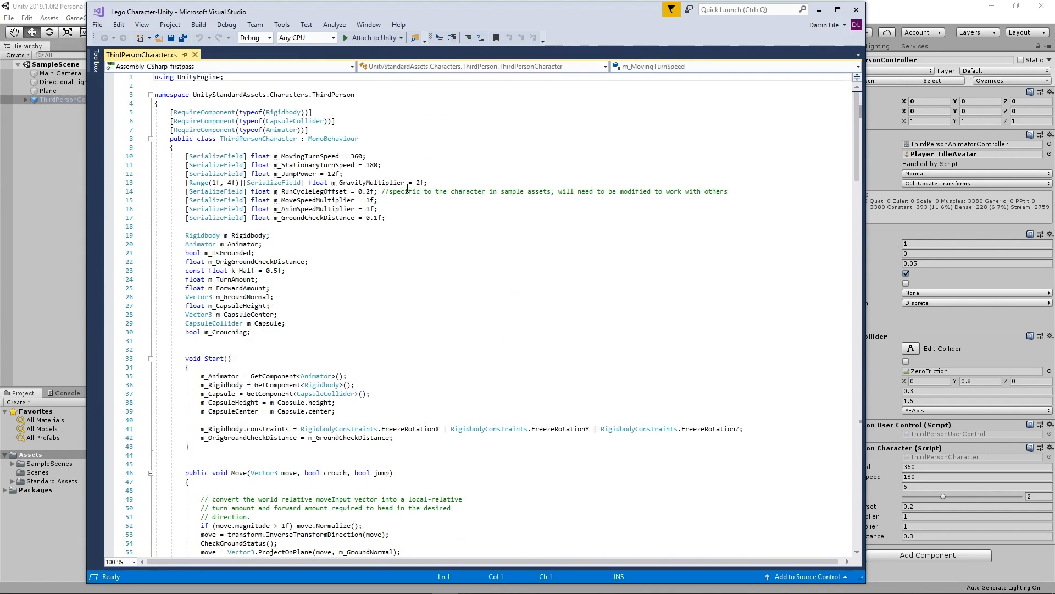
# Open the Third Person User Control script from ThirdPersonController, examine its code and close the code editor
pyautogui.click(890, 395)
pyautogui.click(1050, 425)
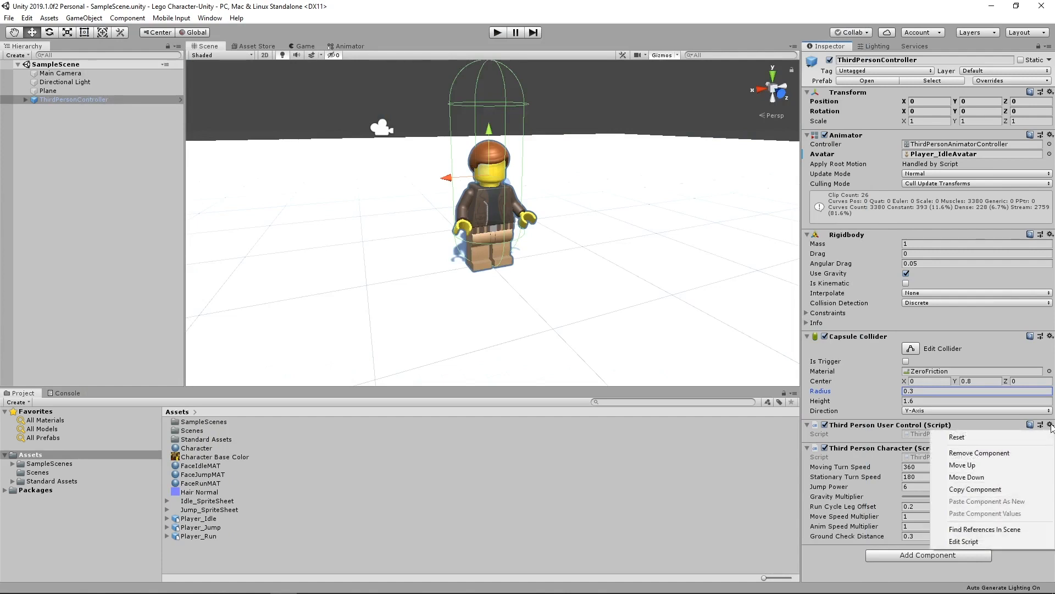
pyautogui.click(963, 542)
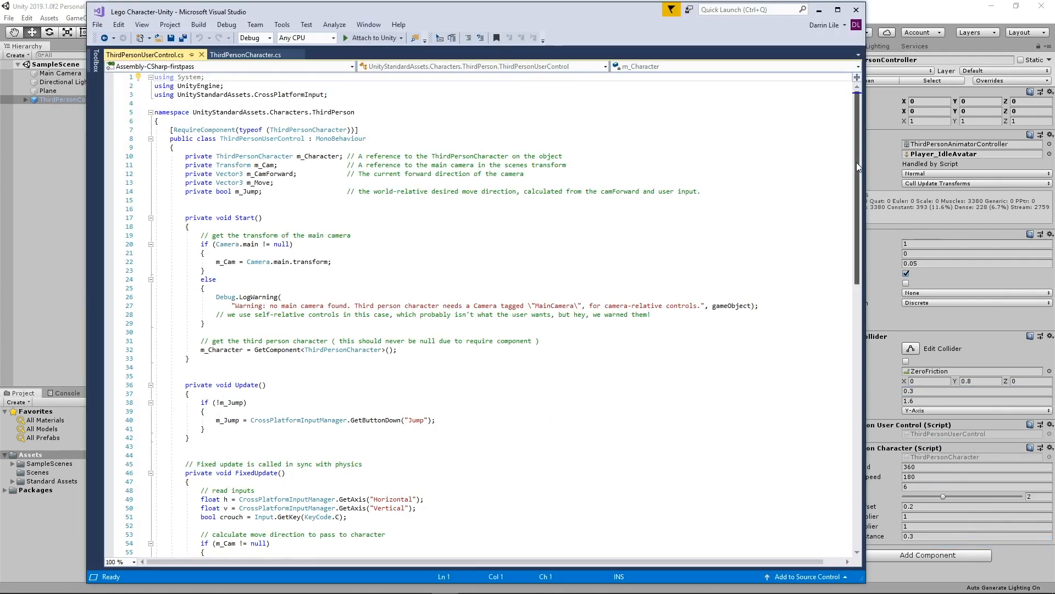
pyautogui.moveTo(857, 163); pyautogui.dragTo(804, 271)
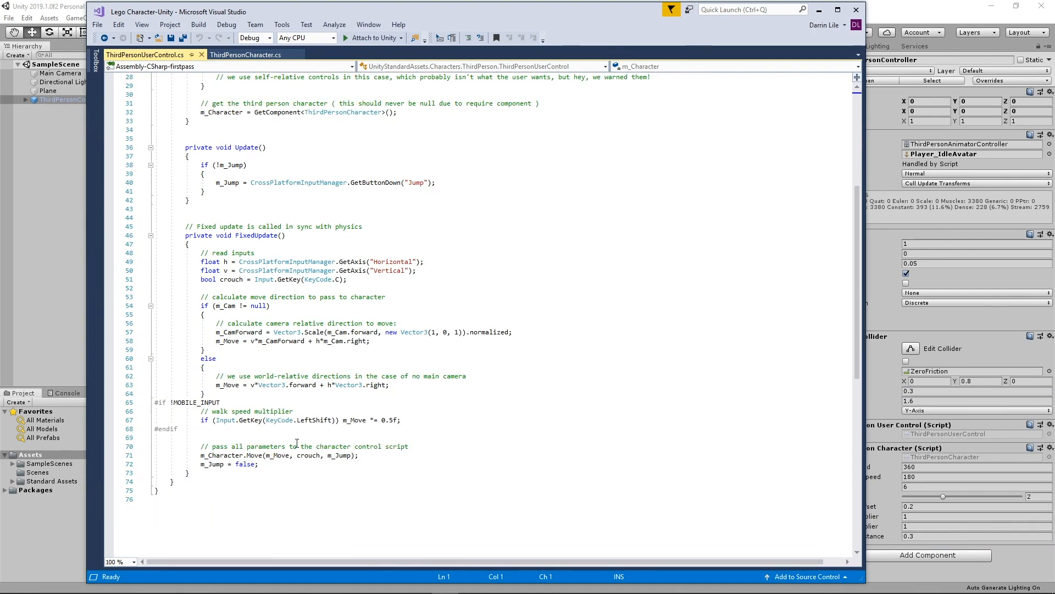
pyautogui.scroll(9, 662, 374)
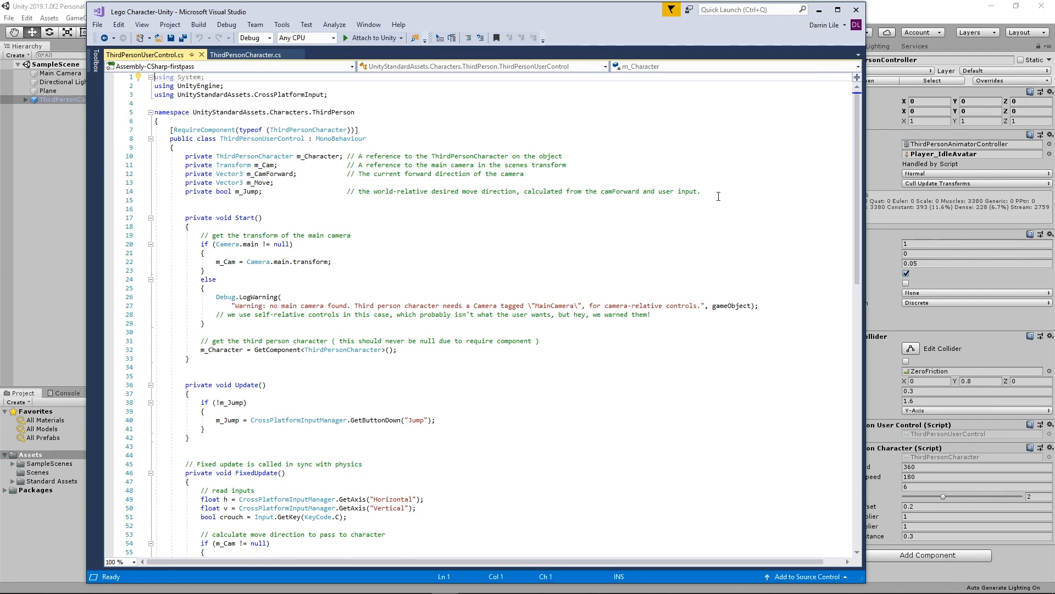
pyautogui.click(856, 10)
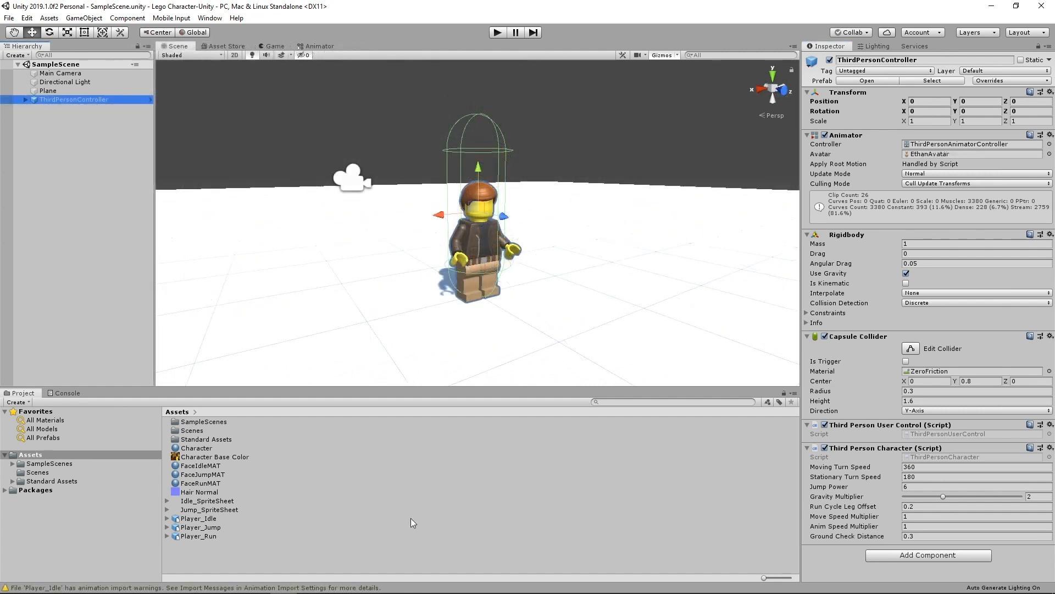
# Set the Animation Type of the Player_Idle model's rig to Generic and apply the import settings
pyautogui.click(192, 519)
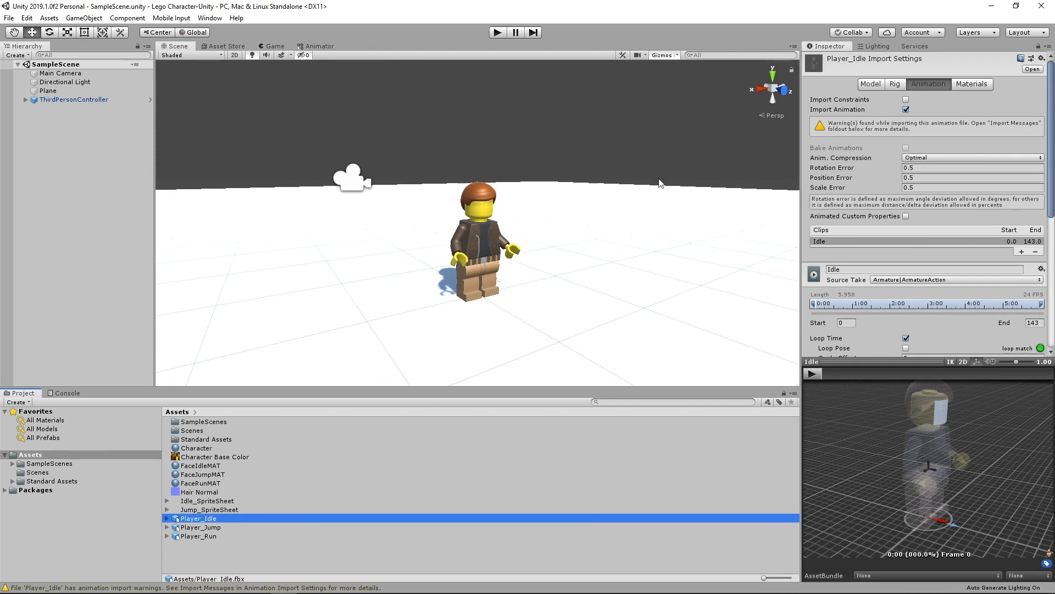
pyautogui.click(897, 84)
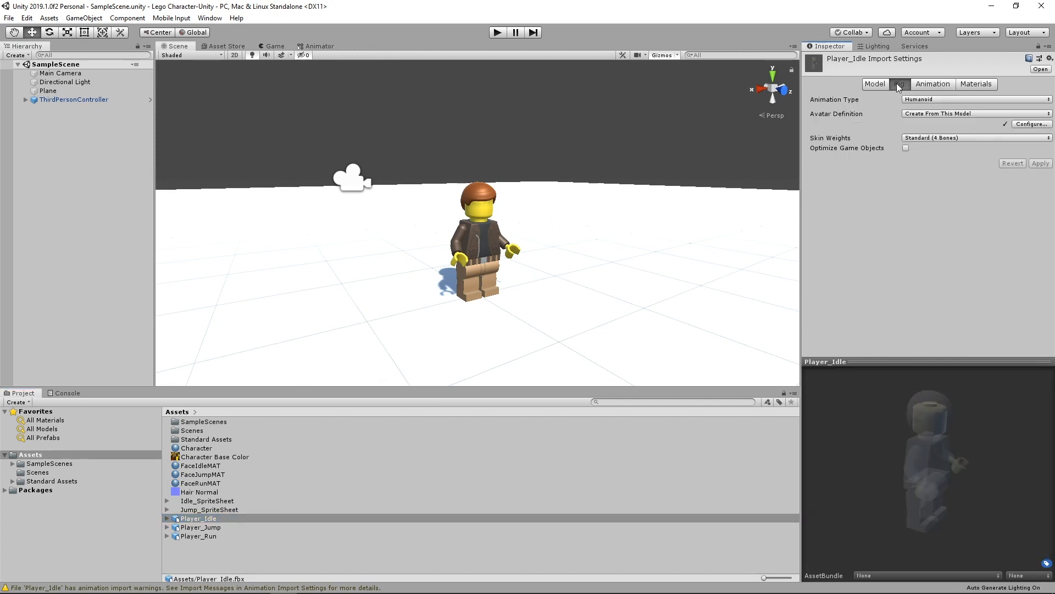
pyautogui.click(938, 99)
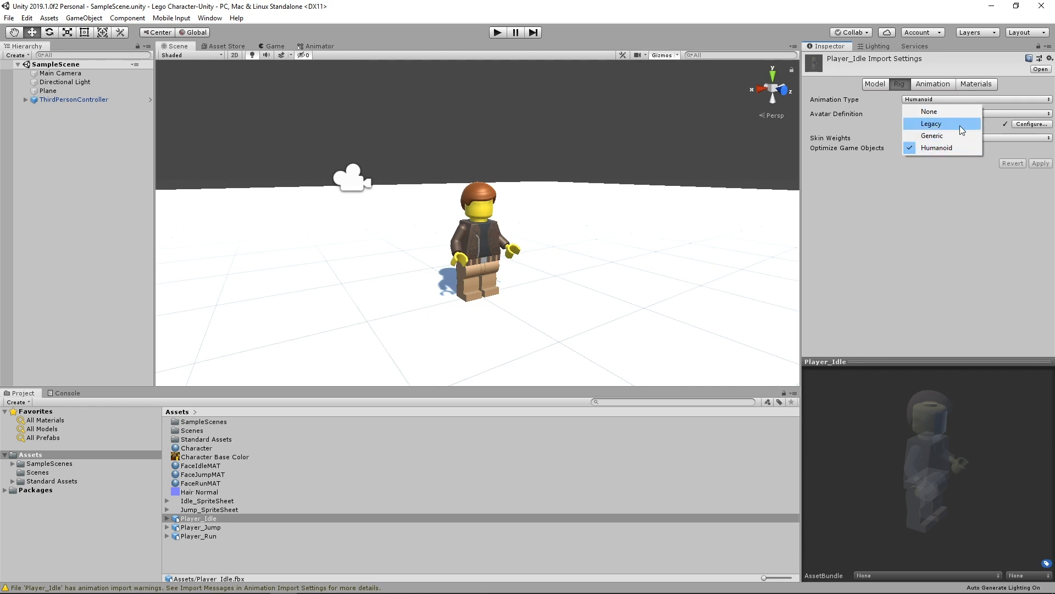
pyautogui.click(940, 139)
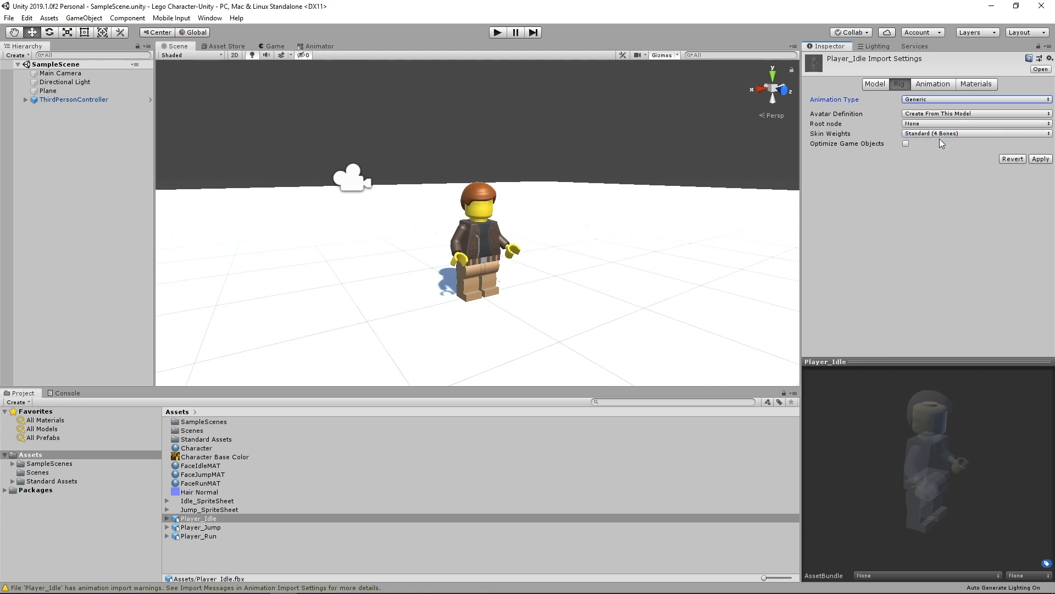
pyautogui.click(1041, 159)
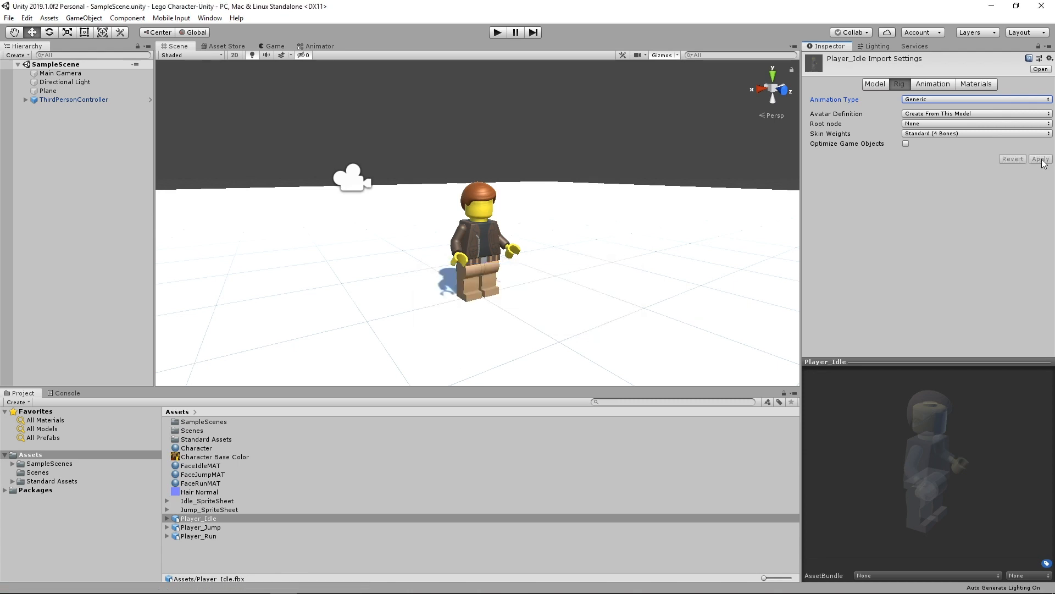
# Review the Idle clip's loop settings on Player_Idle and play its animation preview briefly
pyautogui.click(928, 84)
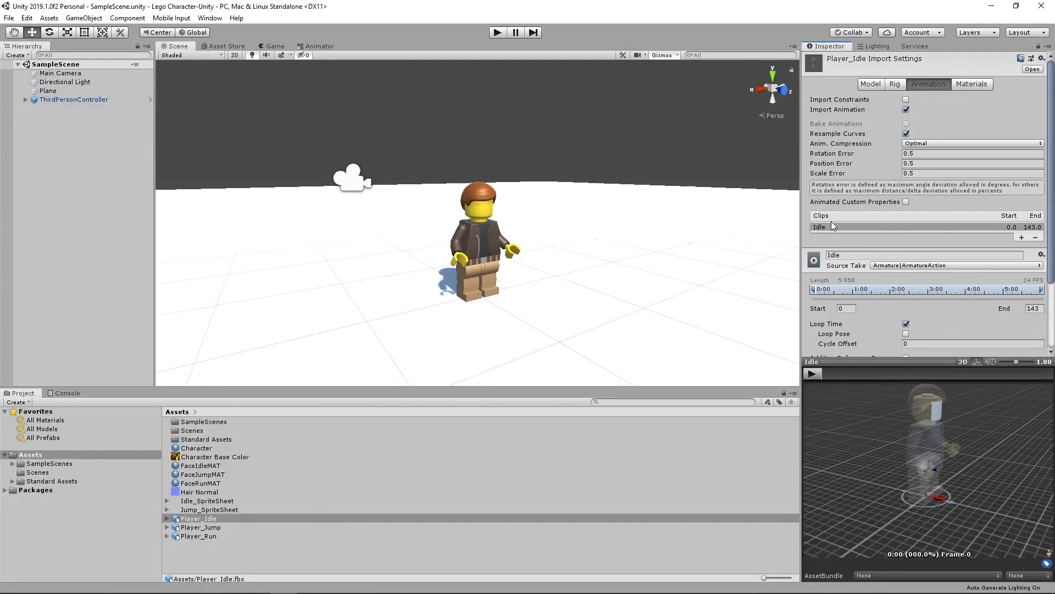
pyautogui.scroll(-3, 934, 219)
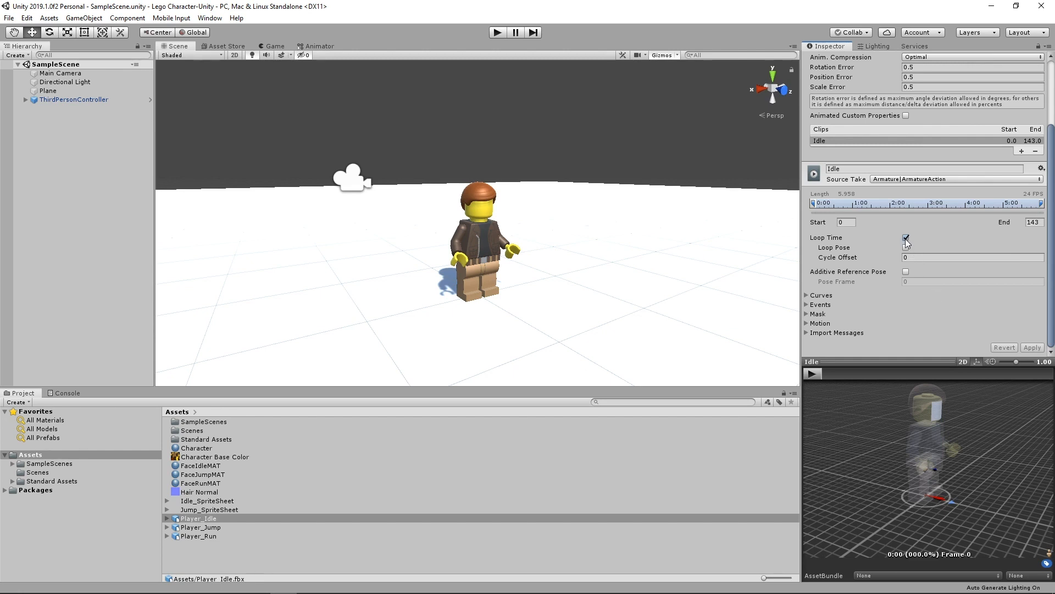
pyautogui.click(812, 373)
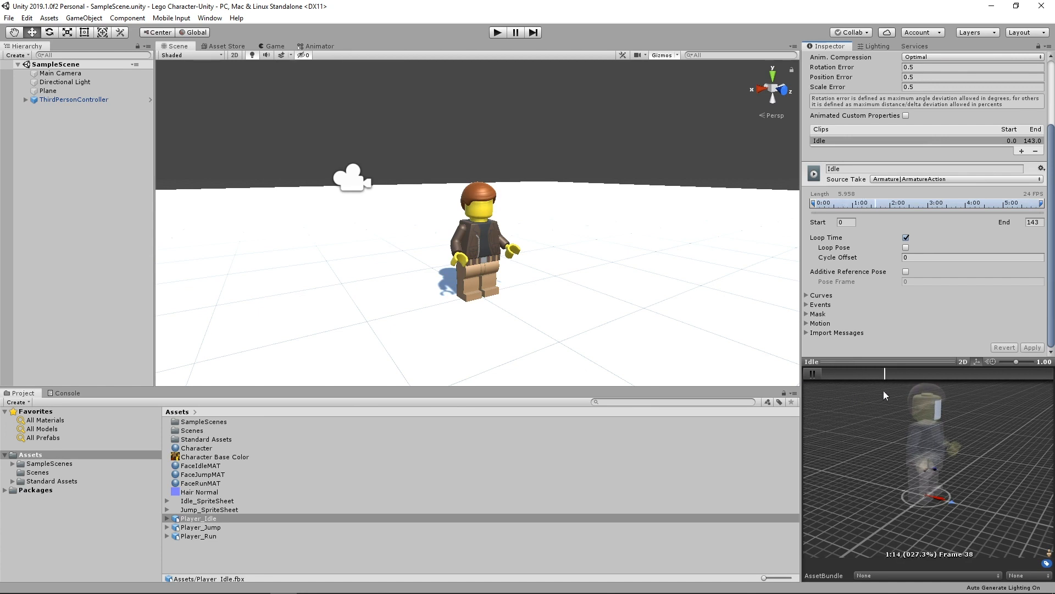
pyautogui.click(813, 374)
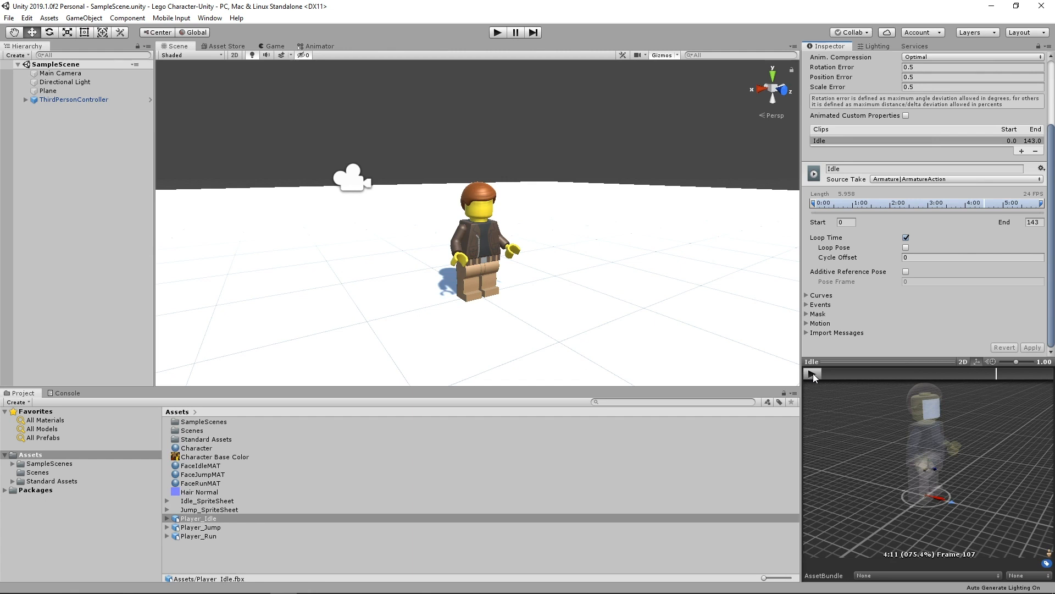
# Check the clip settings of Player_Jump and Player_Run, and preview the Run animation
pyautogui.click(193, 527)
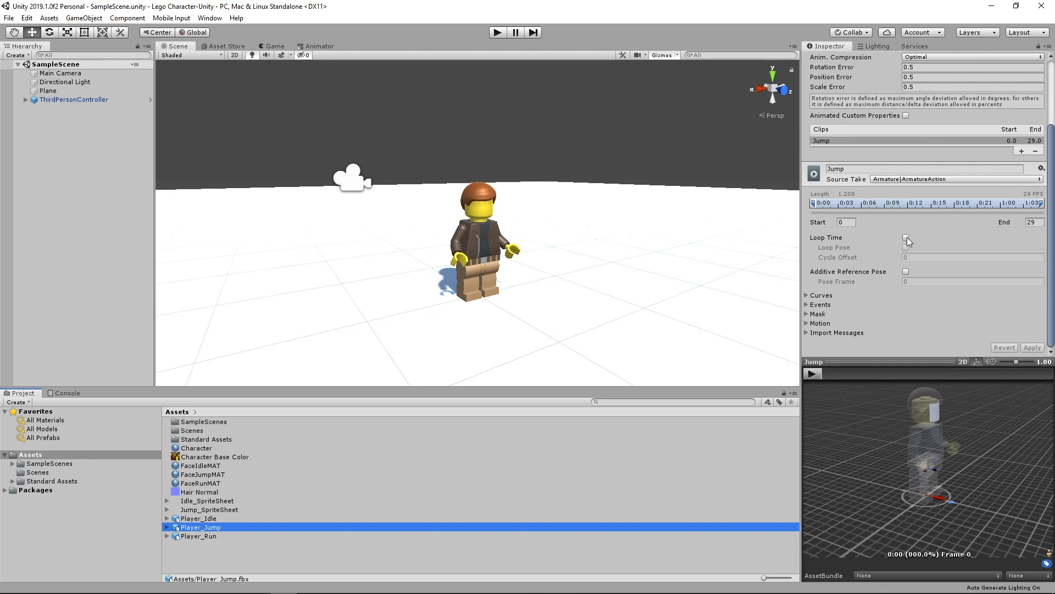
pyautogui.click(204, 536)
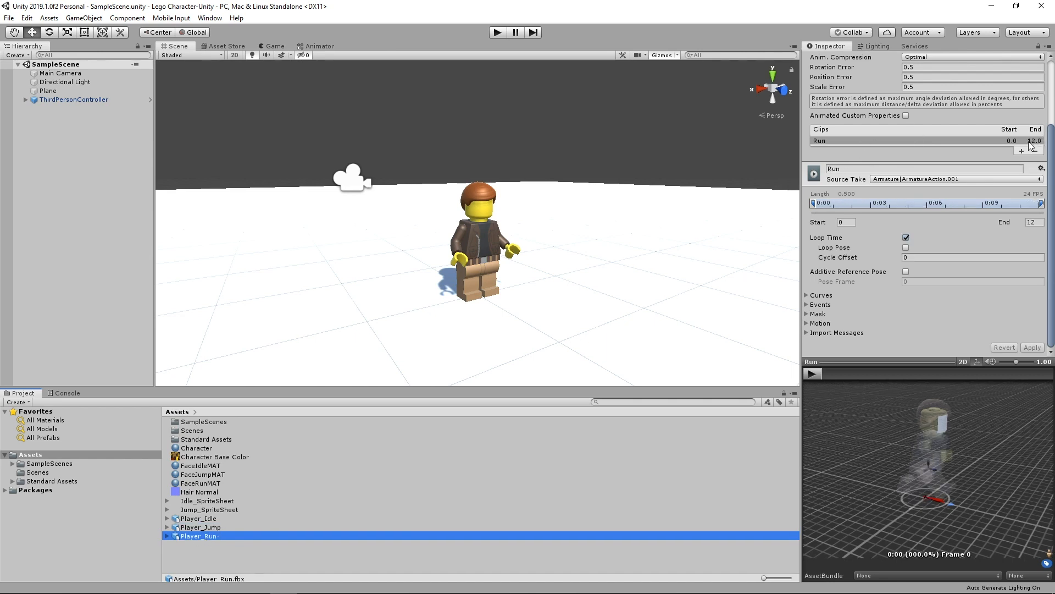
pyautogui.click(845, 169)
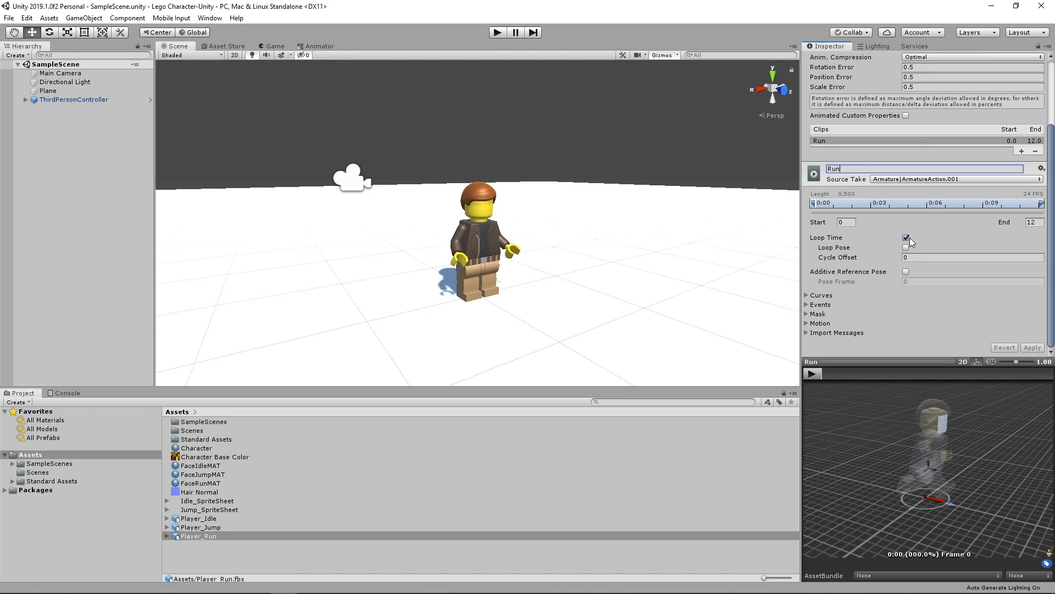
pyautogui.click(813, 374)
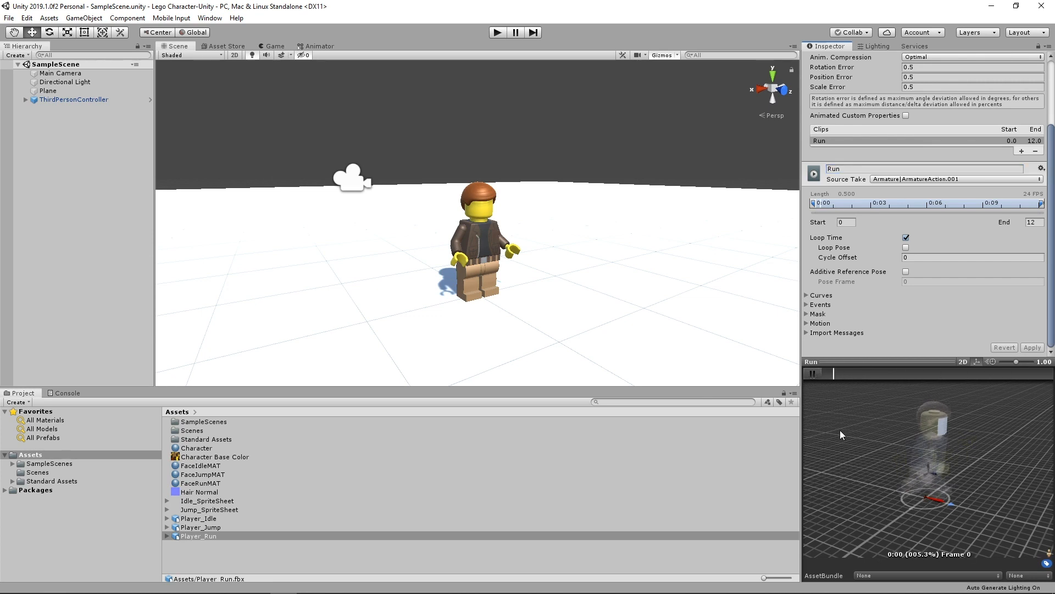
pyautogui.click(812, 374)
# Check the Animation Type in Player_Run's rig settings and return to its animation settings
pyautogui.scroll(3, 938, 201)
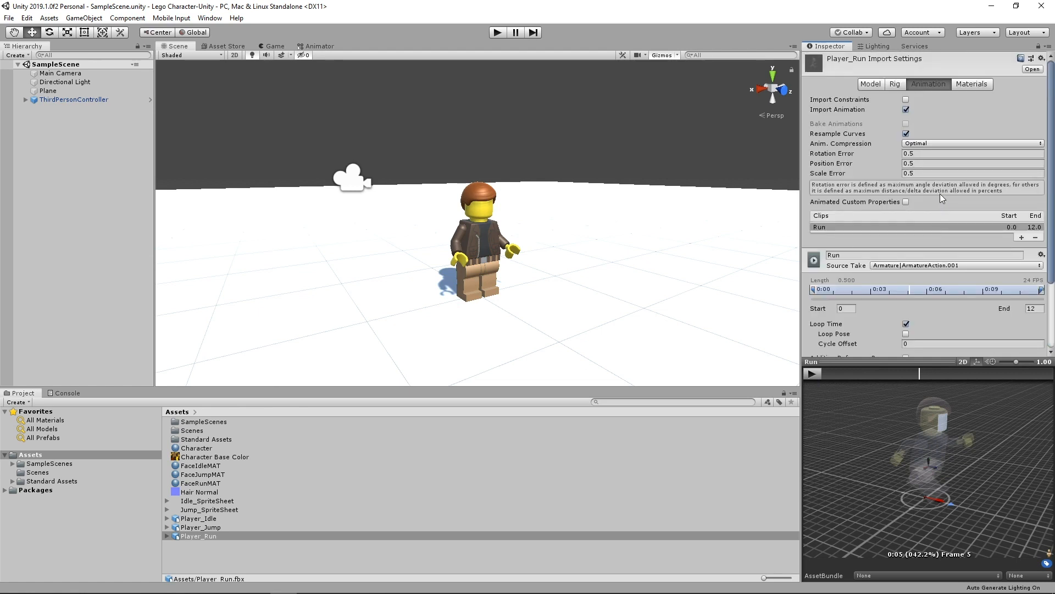
pyautogui.click(895, 85)
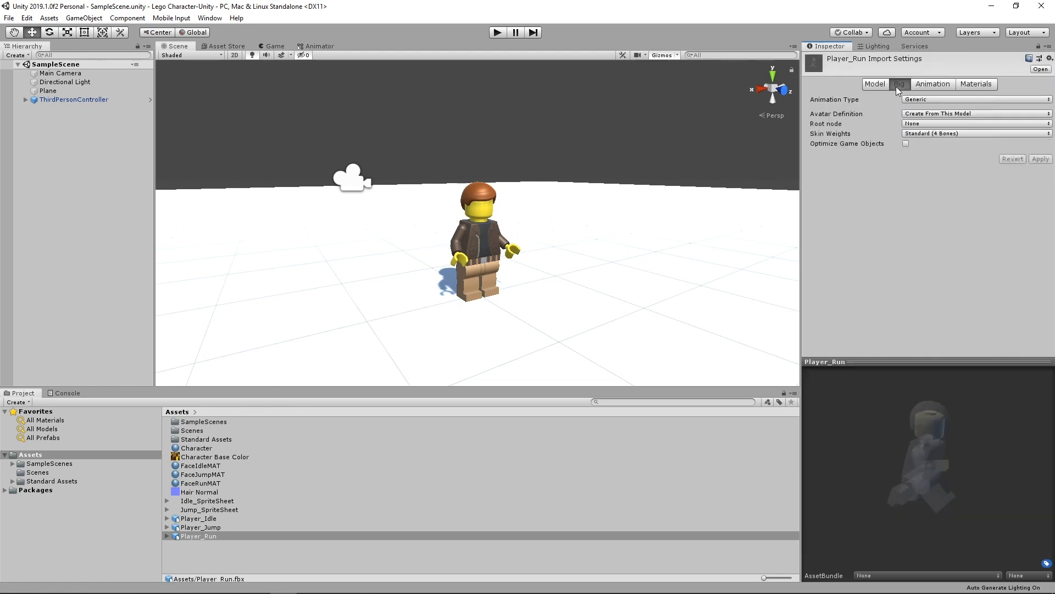
pyautogui.click(933, 85)
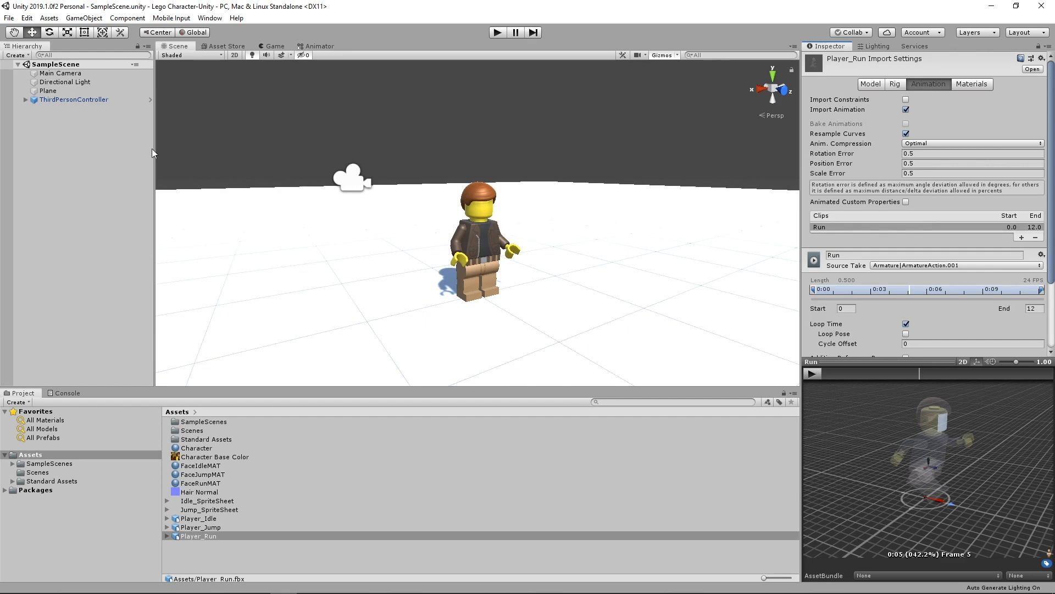
# Delete ThirdPersonController from the scene and check the rig settings of the Player_Idle asset
pyautogui.rightClick(71, 99)
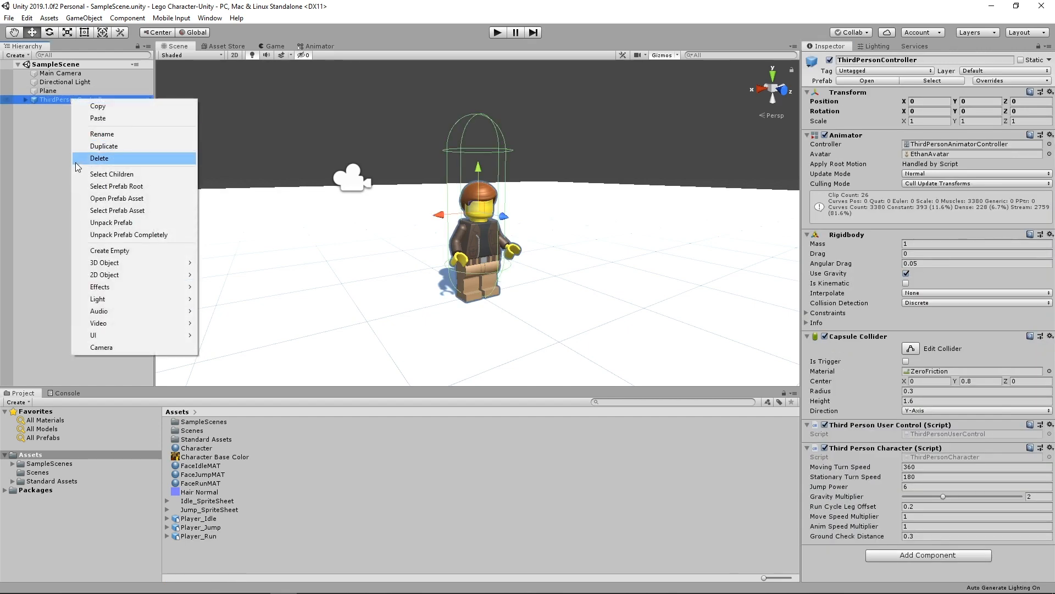
pyautogui.click(98, 159)
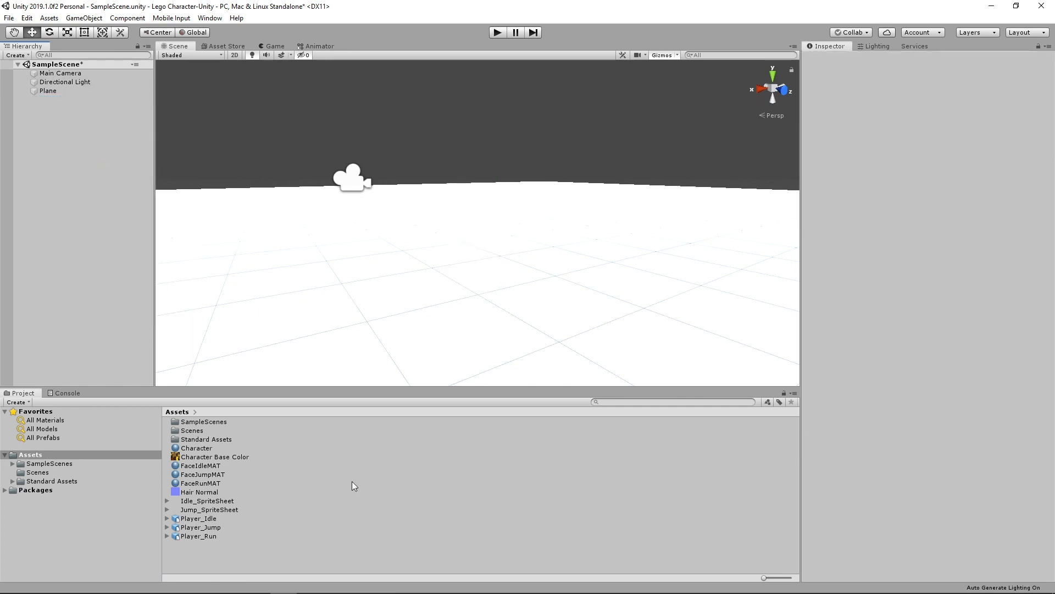
pyautogui.click(211, 518)
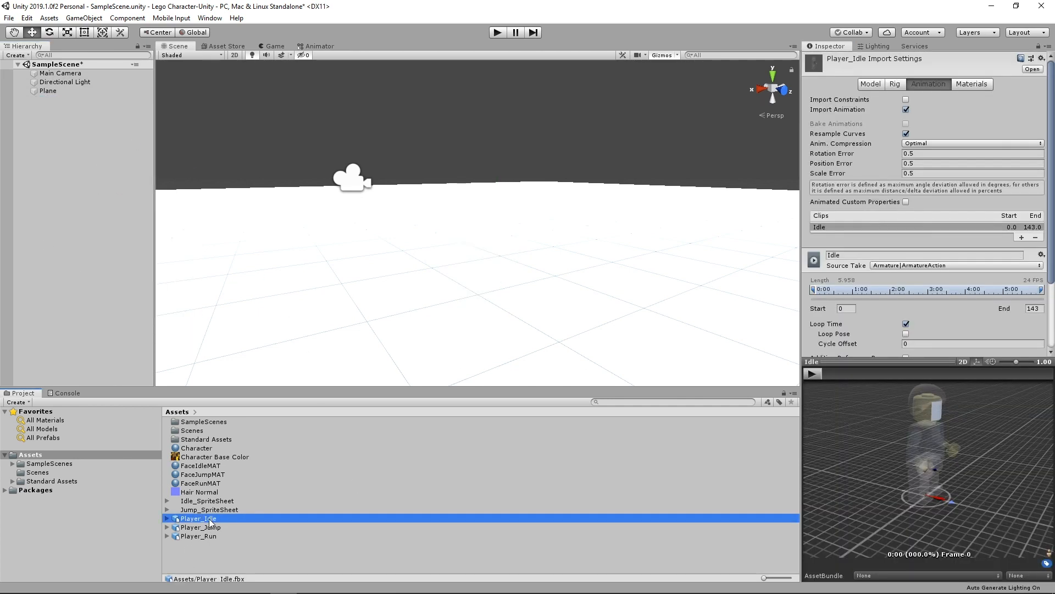
pyautogui.click(898, 84)
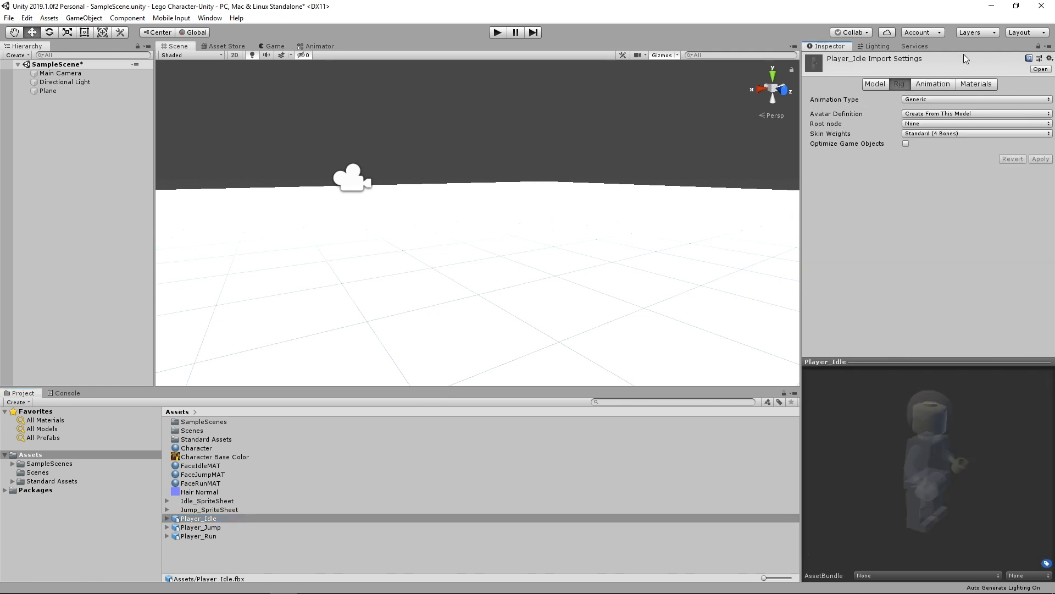
# Add the Player_Idle model to SampleScene and apply the Character material to it
pyautogui.click(178, 518)
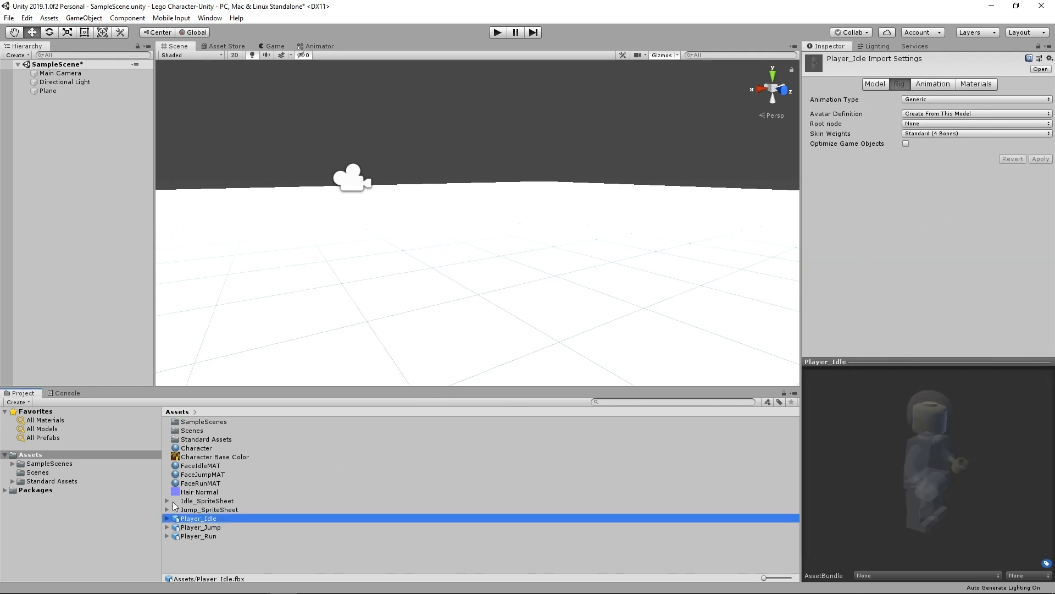
pyautogui.moveTo(173, 506); pyautogui.dragTo(48, 180)
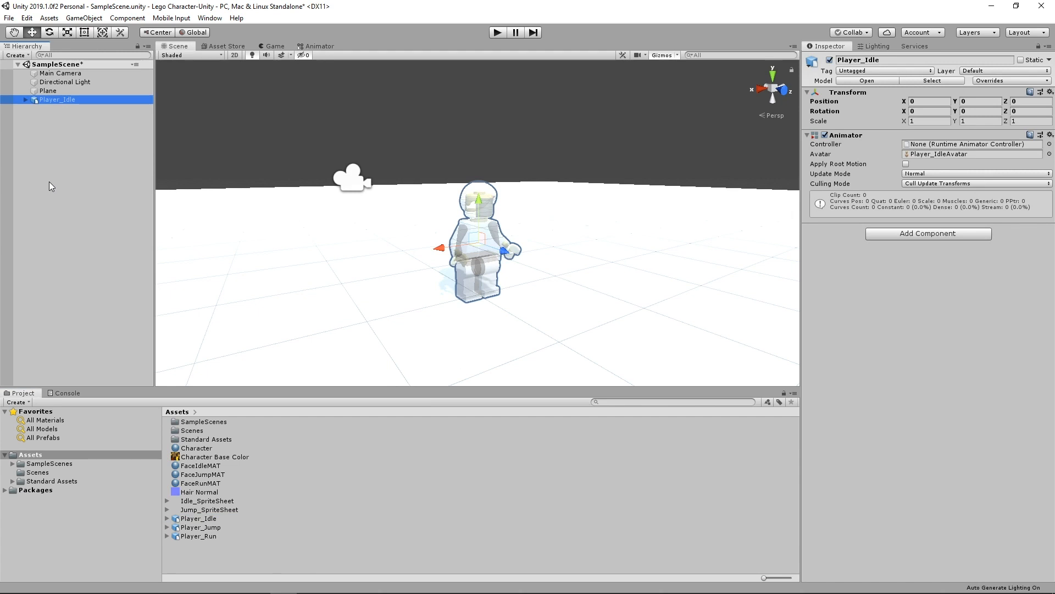
pyautogui.moveTo(193, 448); pyautogui.dragTo(480, 260)
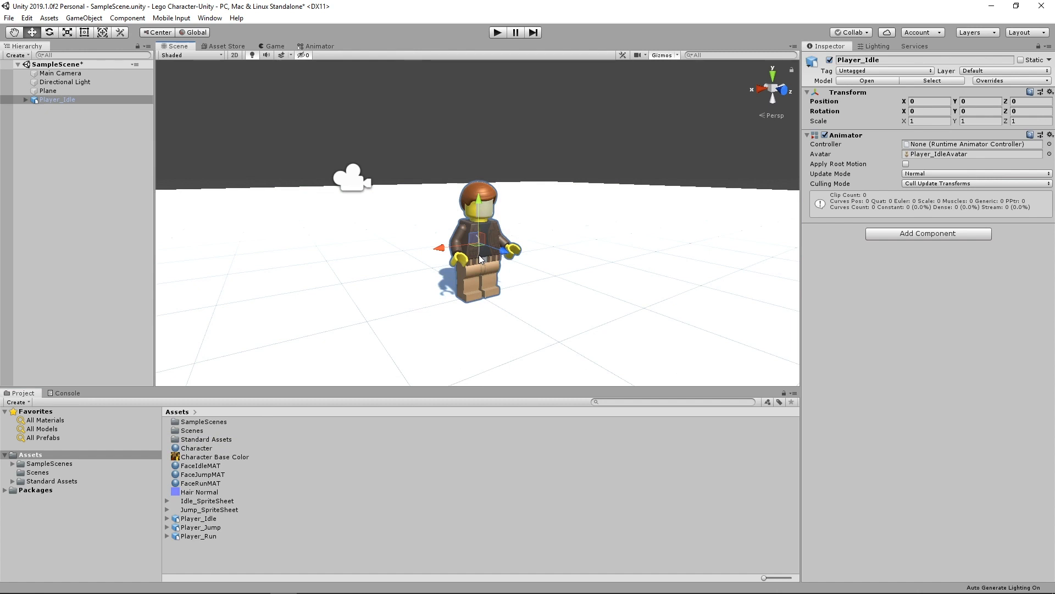
# Search the scene for "face", apply the FaceIdleMAT material to GEOFaceIdle and deactivate that object
pyautogui.click(82, 55)
pyautogui.write('face')
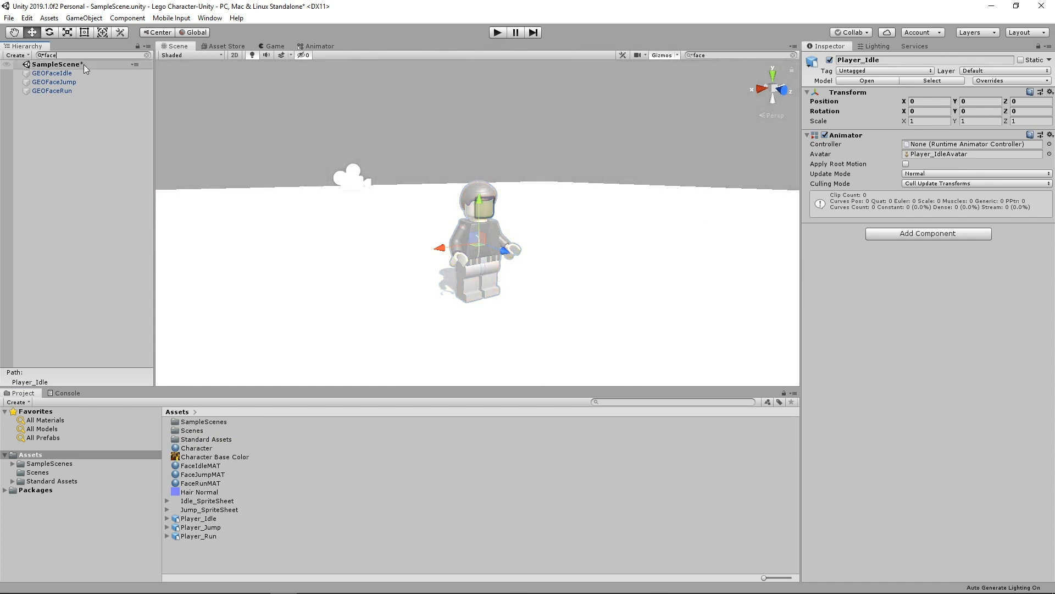
pyautogui.click(62, 76)
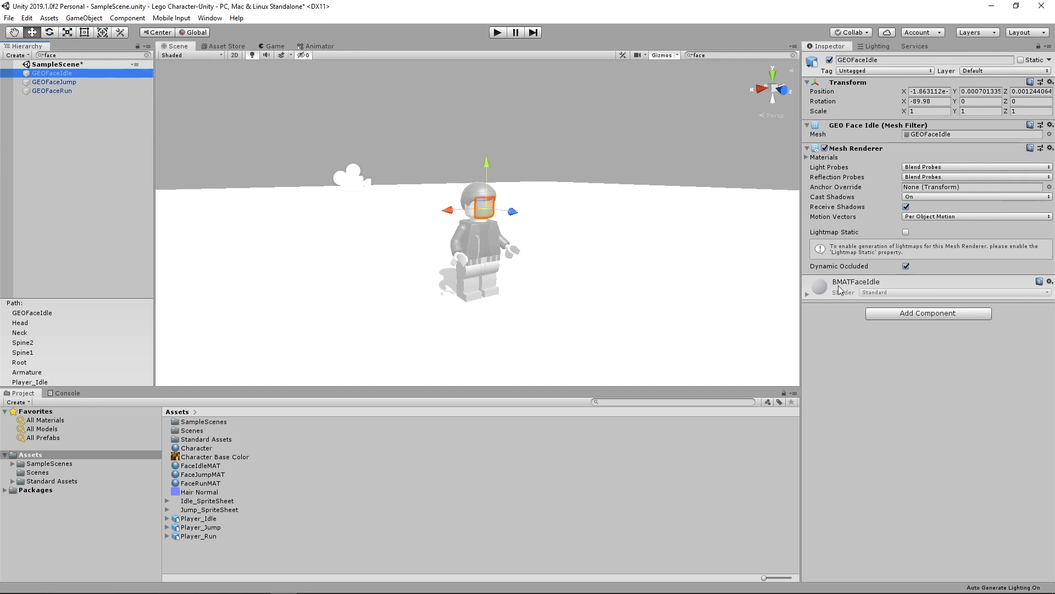
pyautogui.moveTo(192, 466); pyautogui.dragTo(880, 399)
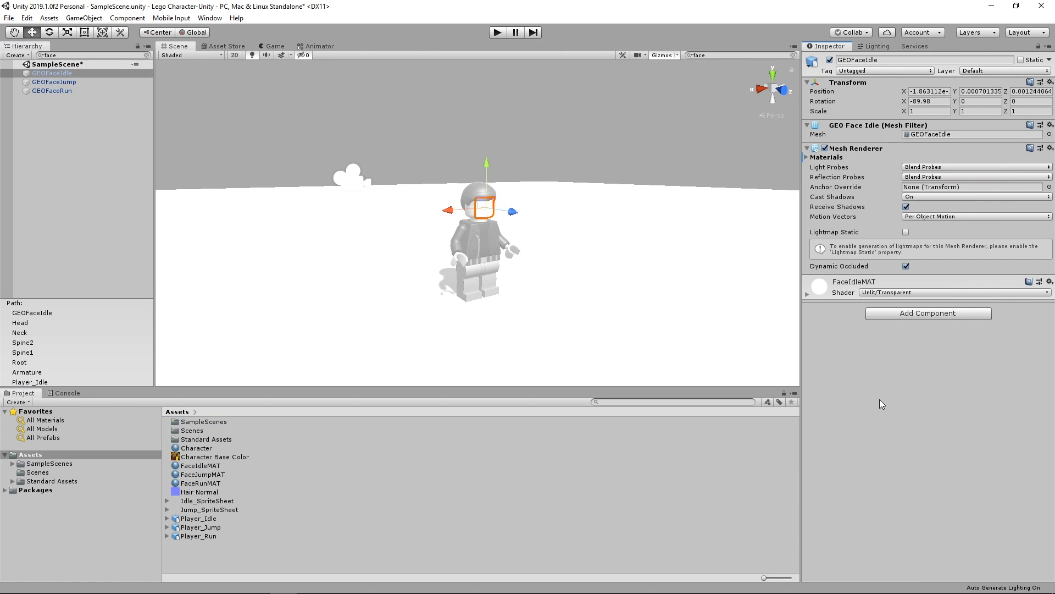
pyautogui.click(829, 60)
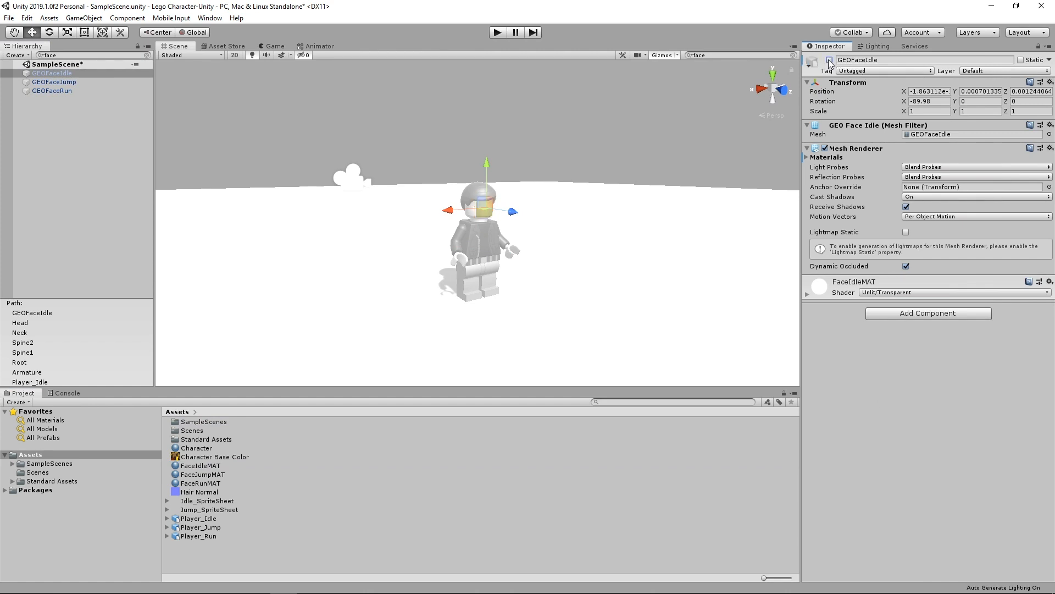
# Apply the FaceJumpMAT material to GEOFaceJump and deactivate that object
pyautogui.click(54, 82)
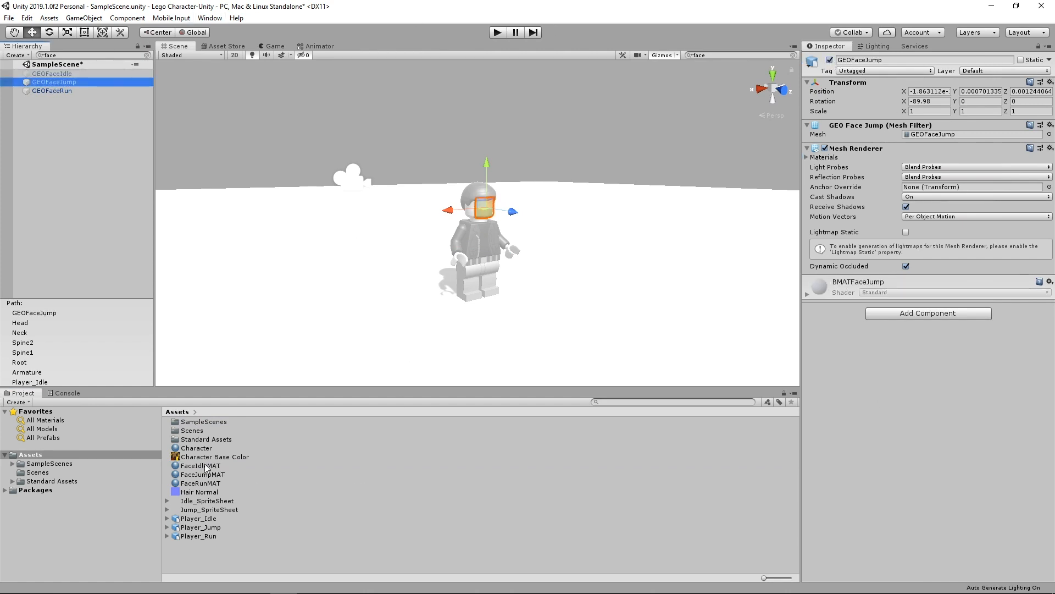
pyautogui.click(201, 476)
pyautogui.moveTo(201, 476); pyautogui.dragTo(885, 391)
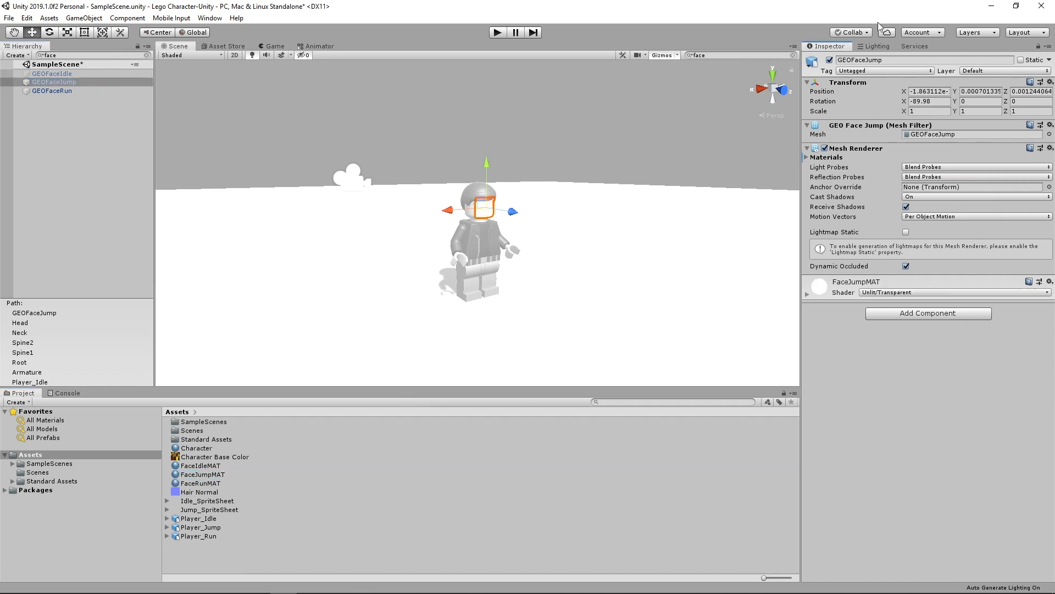
# Apply FaceRunMAT to GEOFaceRun and deactivate it, then clear the object search and save the scene
pyautogui.click(58, 91)
pyautogui.moveTo(201, 483); pyautogui.dragTo(823, 380)
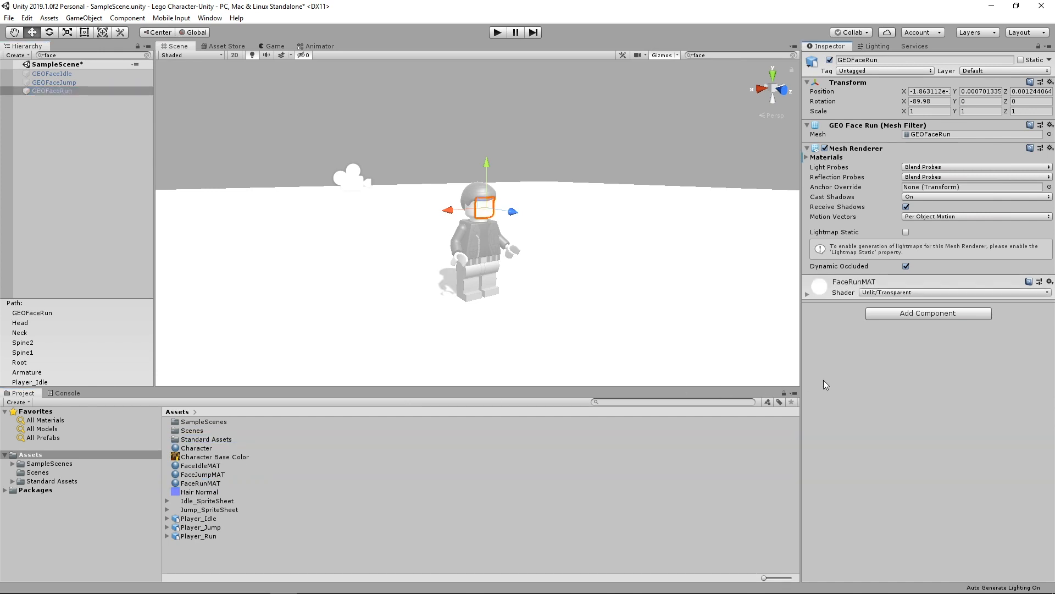
pyautogui.click(829, 60)
pyautogui.click(147, 55)
pyautogui.scroll(2, 536, 267)
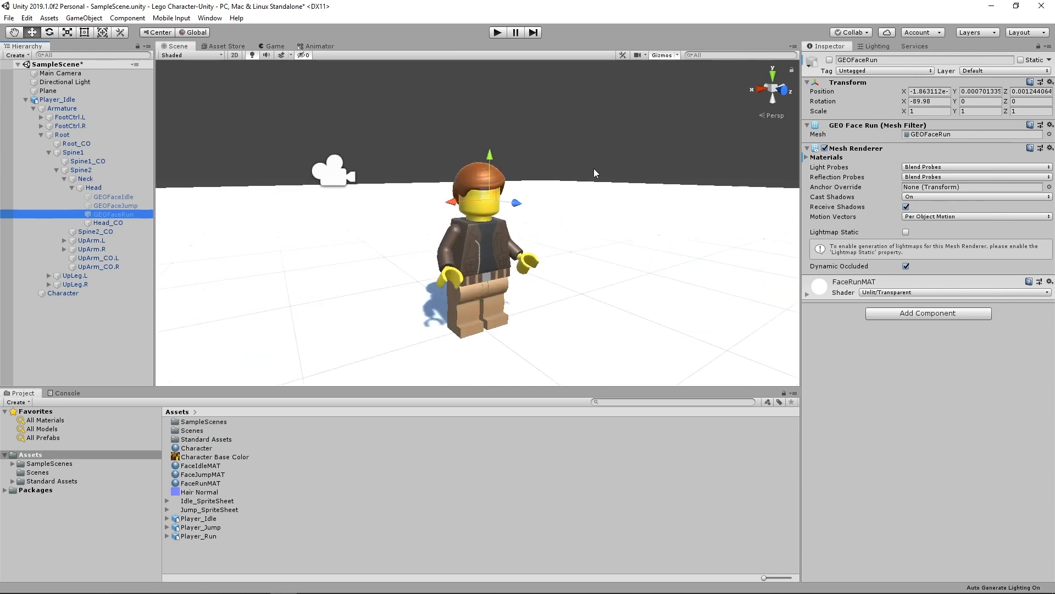
pyautogui.hotkey('ctrl', 's')
pyautogui.click(33, 109)
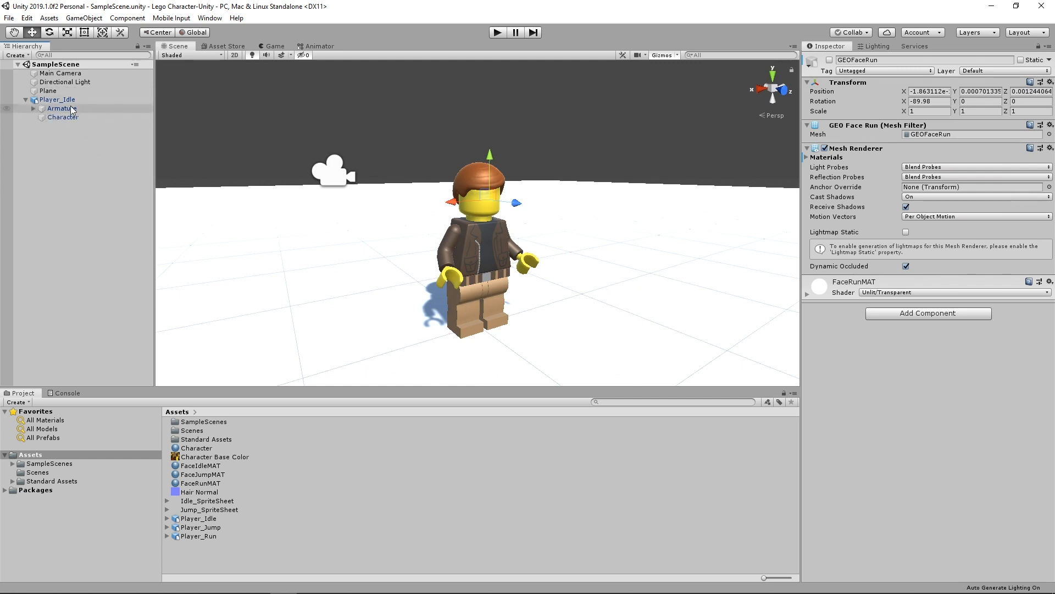
# Create an Animator Controller named PlayerController in the Assets folder
pyautogui.click(70, 100)
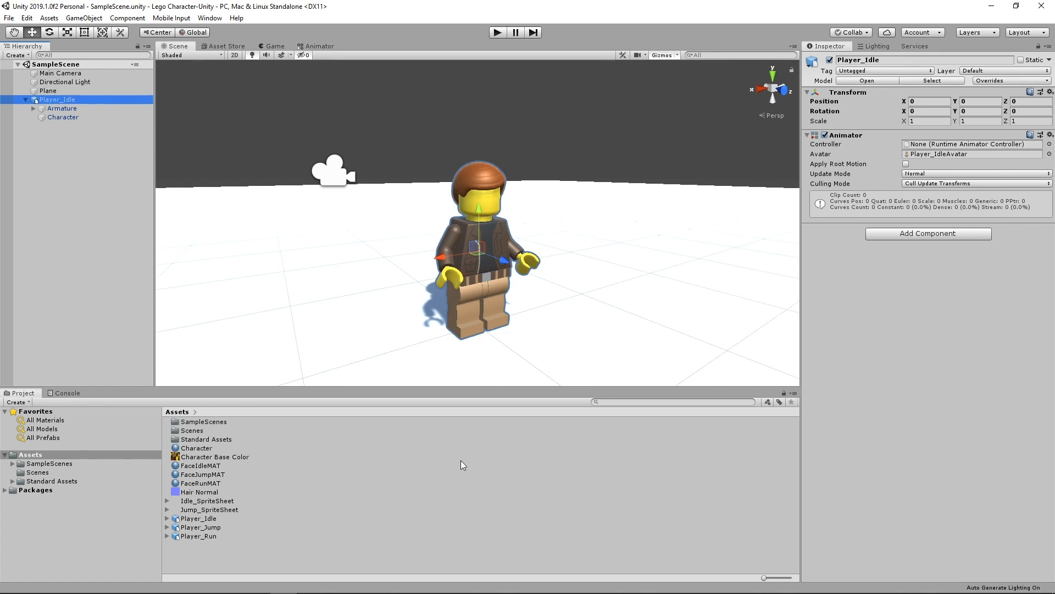
pyautogui.rightClick(287, 552)
pyautogui.moveTo(327, 300)
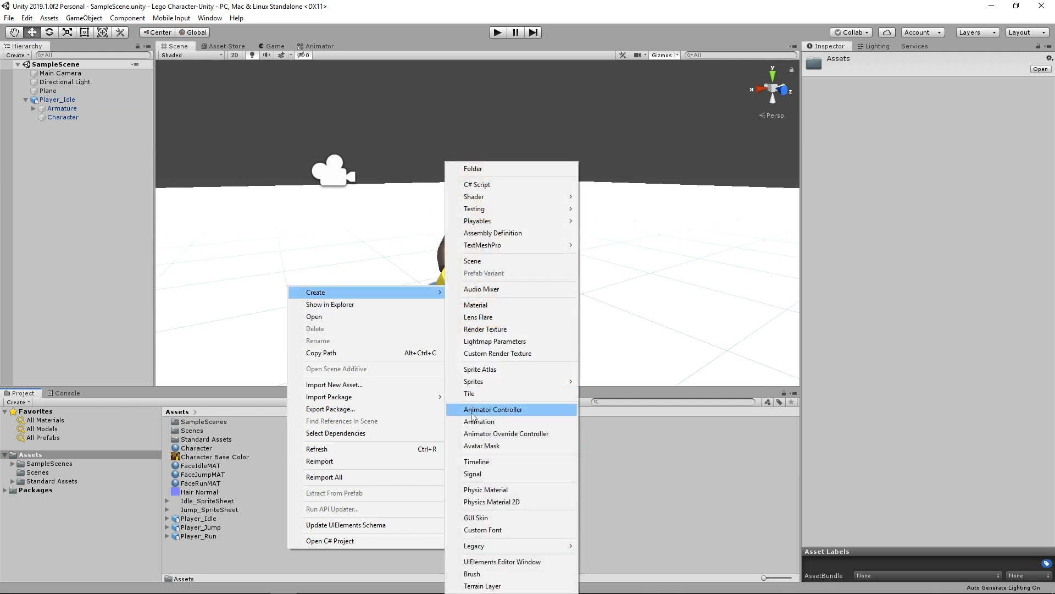
pyautogui.click(511, 409)
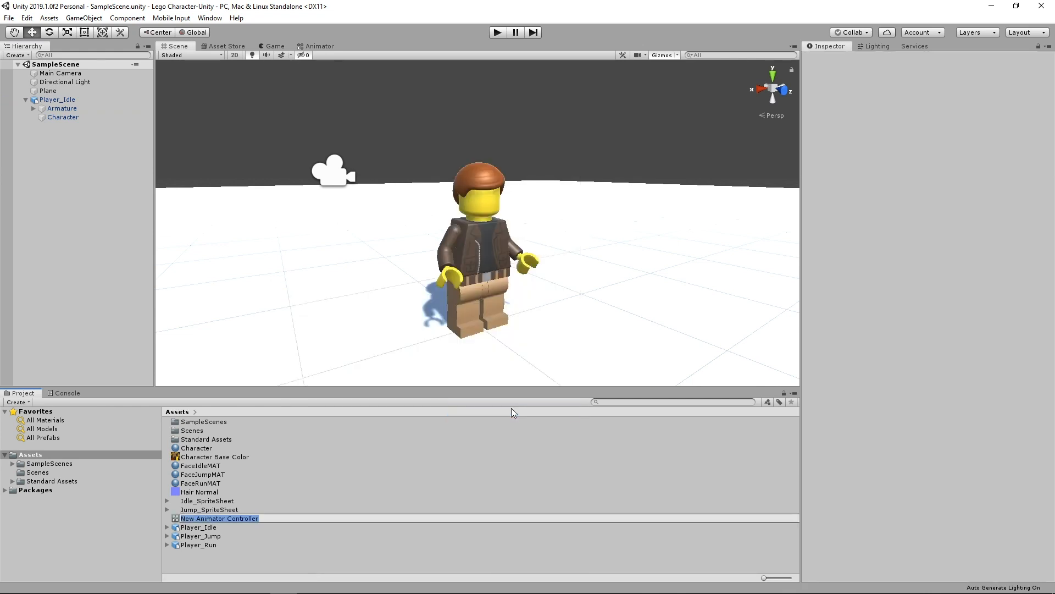
pyautogui.write('P')
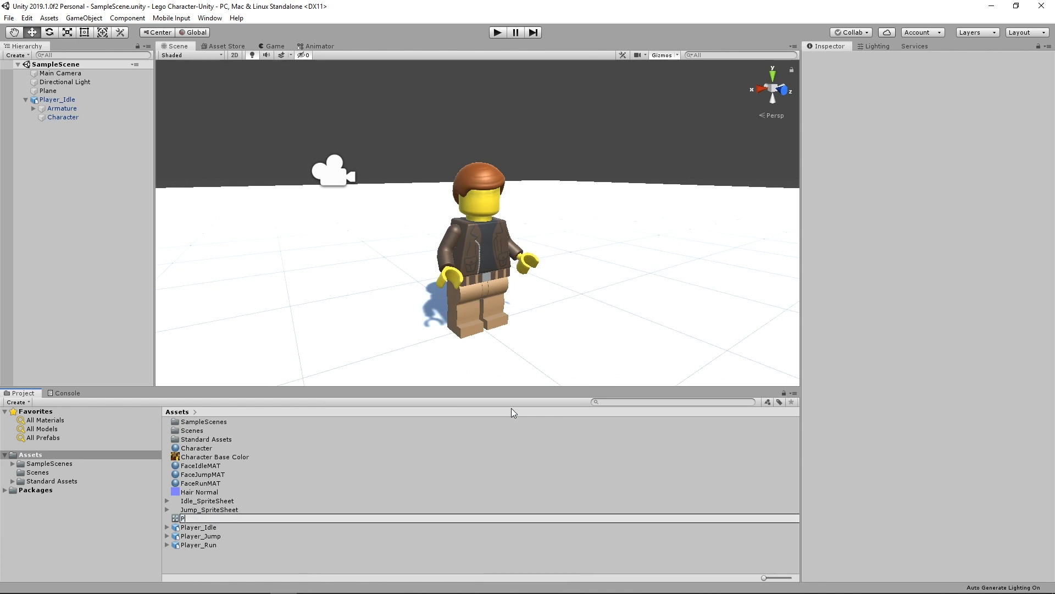
pyautogui.write('layerController')
pyautogui.press('Return')
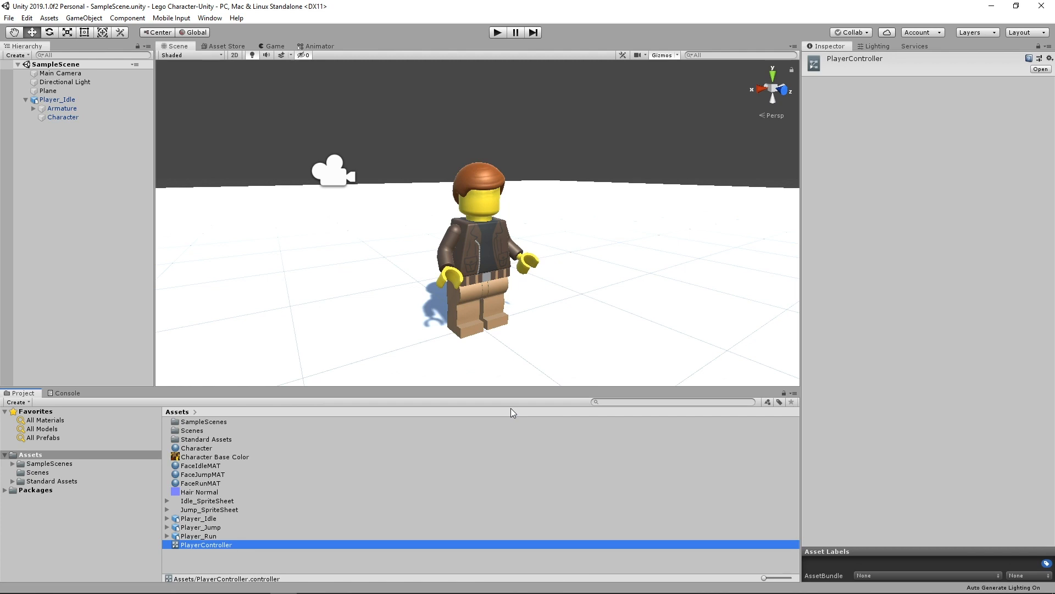
# Assign PlayerController to the Animator component of Player_Idle and open its state graph in the Animator view
pyautogui.click(57, 99)
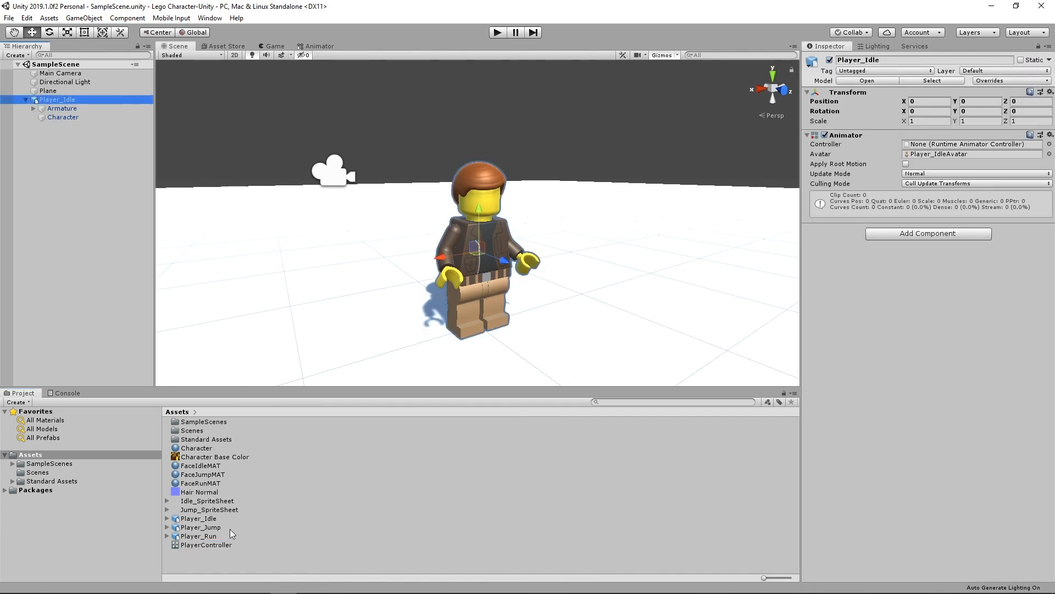
pyautogui.moveTo(179, 548); pyautogui.dragTo(933, 148)
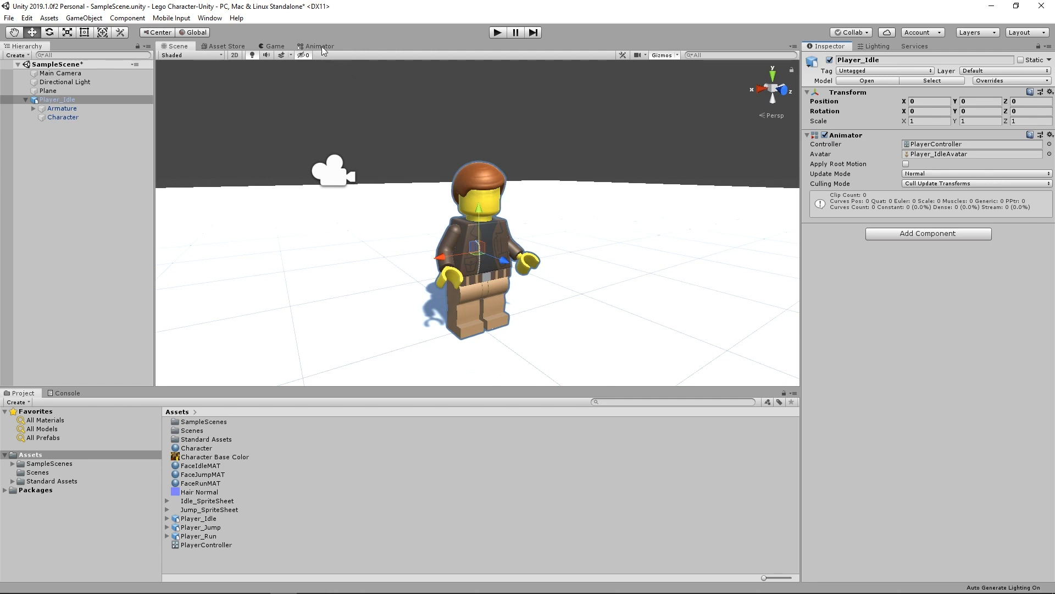
pyautogui.click(210, 18)
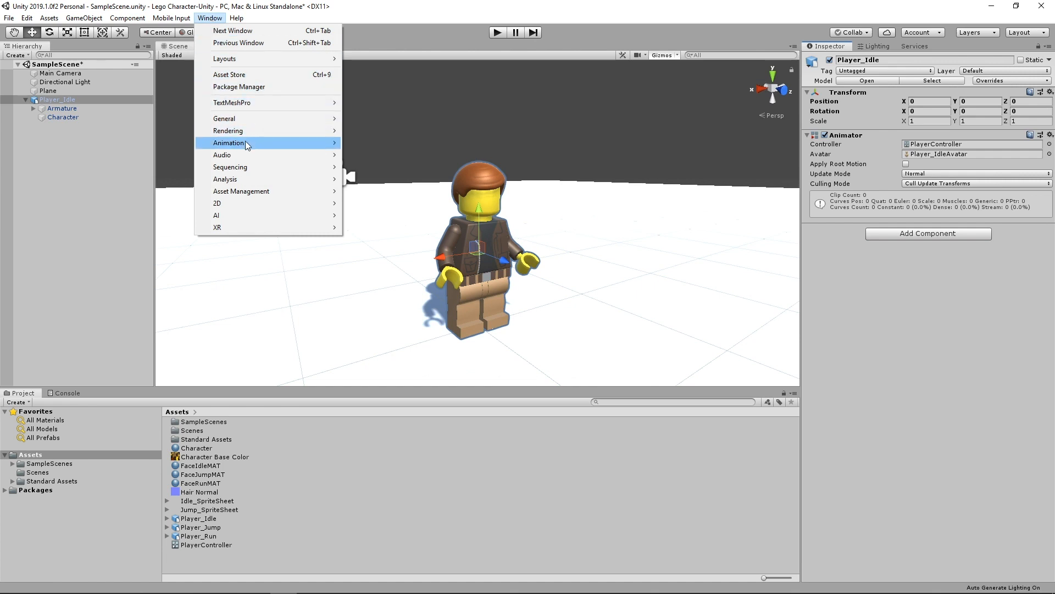
pyautogui.moveTo(246, 143)
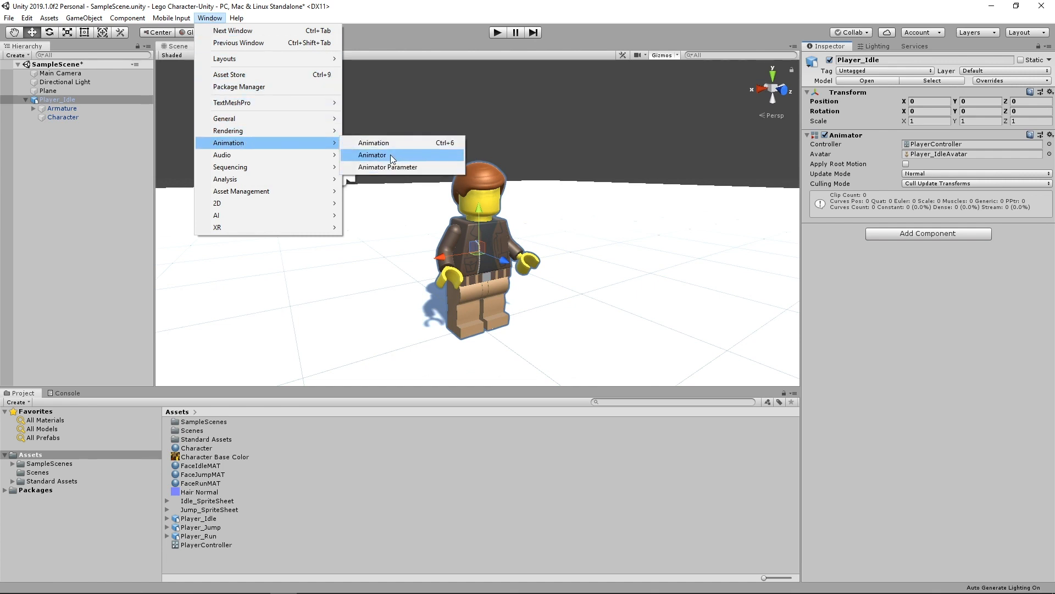
pyautogui.click(397, 25)
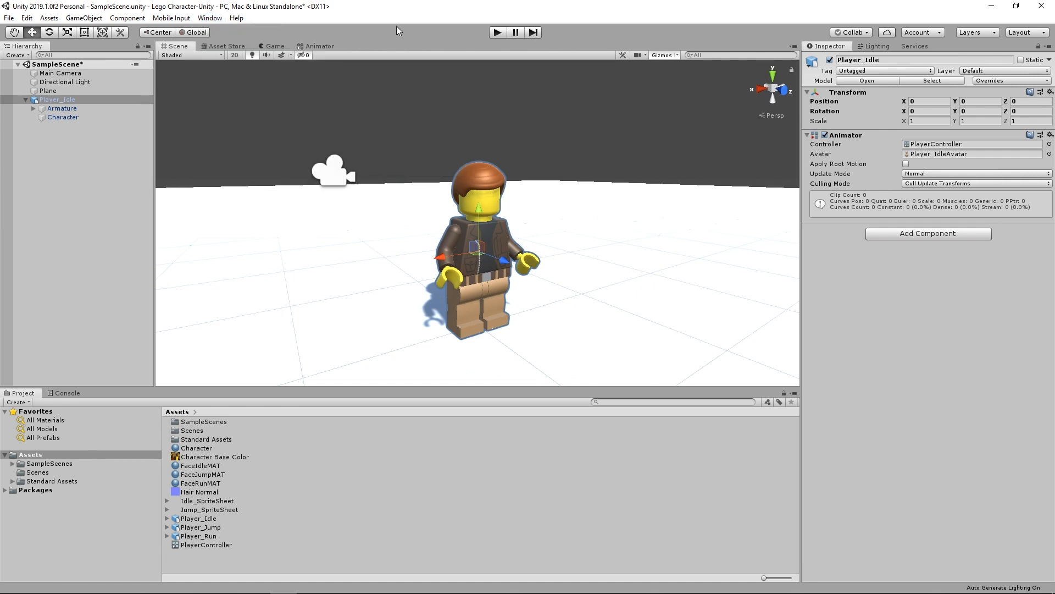
pyautogui.click(310, 47)
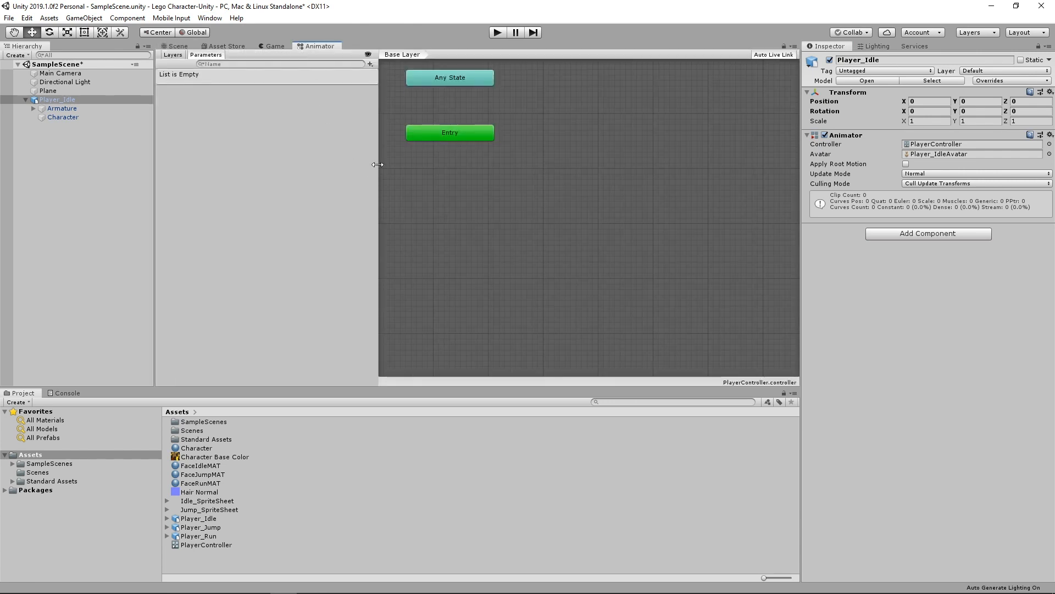
# Widen the state graph area and move the Exit state closer to the Entry state
pyautogui.moveTo(377, 168); pyautogui.dragTo(304, 168)
pyautogui.scroll(-3, 547, 212)
pyautogui.moveTo(545, 210); pyautogui.dragTo(575, 248, button='middle')
pyautogui.scroll(2, 575, 250)
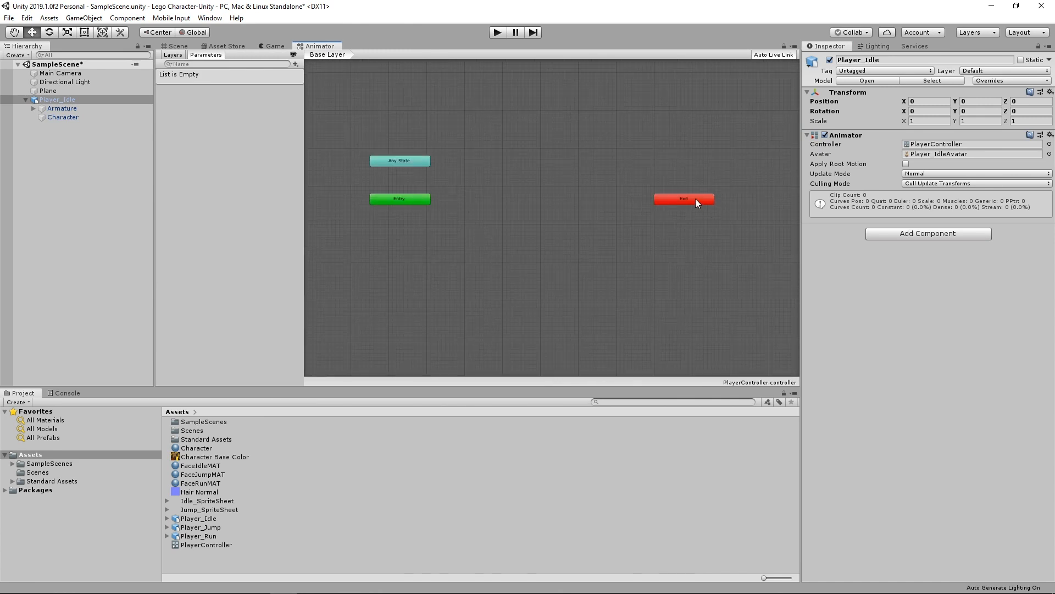
pyautogui.moveTo(695, 199); pyautogui.dragTo(591, 198)
pyautogui.moveTo(450, 245); pyautogui.dragTo(528, 248, button='middle')
pyautogui.scroll(2, 529, 235)
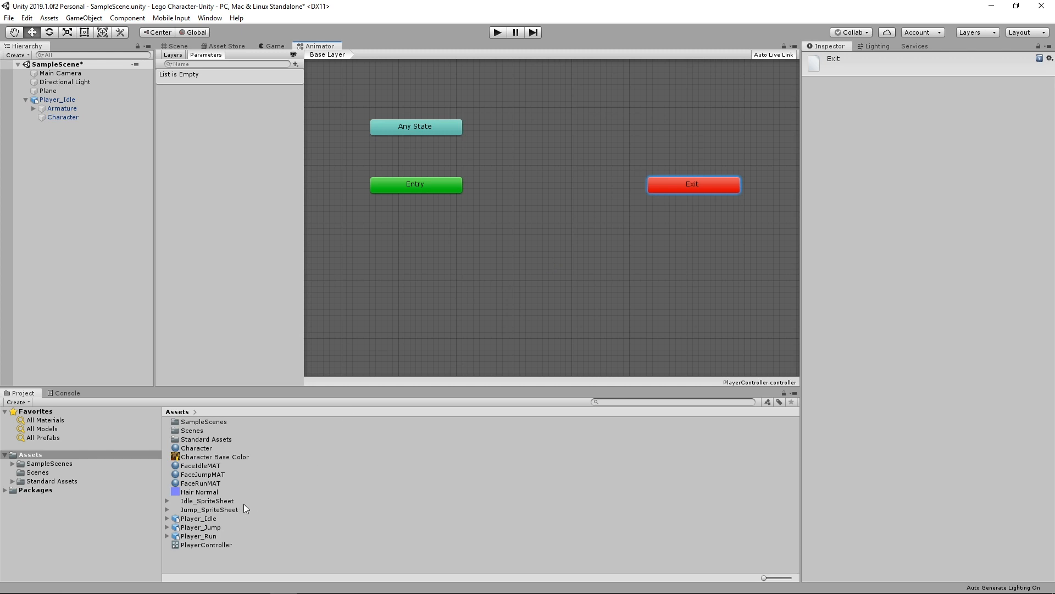
# Add the Idle clip from the Player_Idle model to the state graph, placing it below Entry
pyautogui.click(167, 518)
pyautogui.scroll(-3, 187, 509)
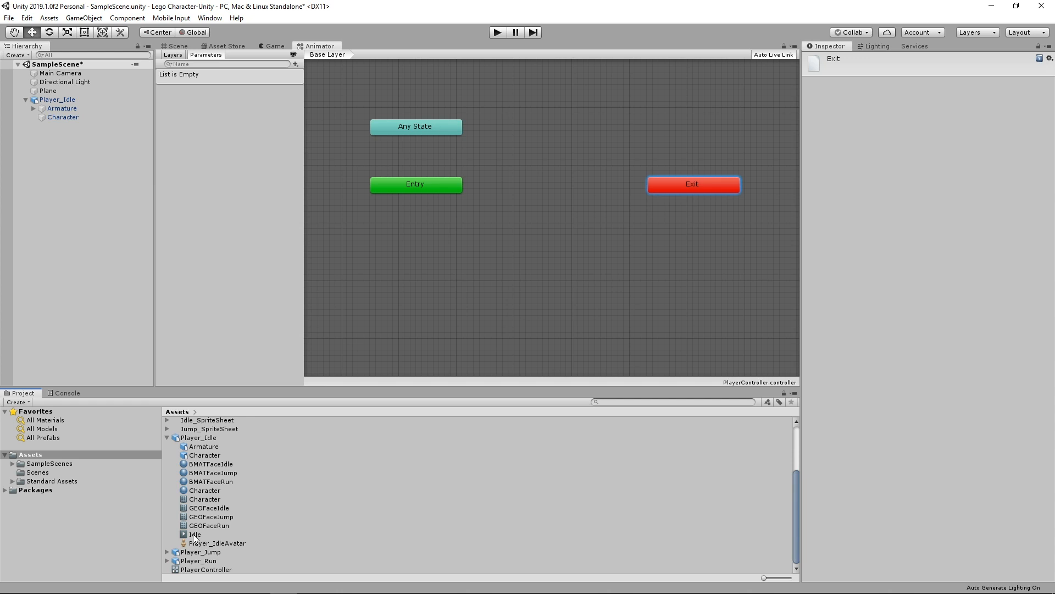
pyautogui.moveTo(193, 536); pyautogui.dragTo(425, 261)
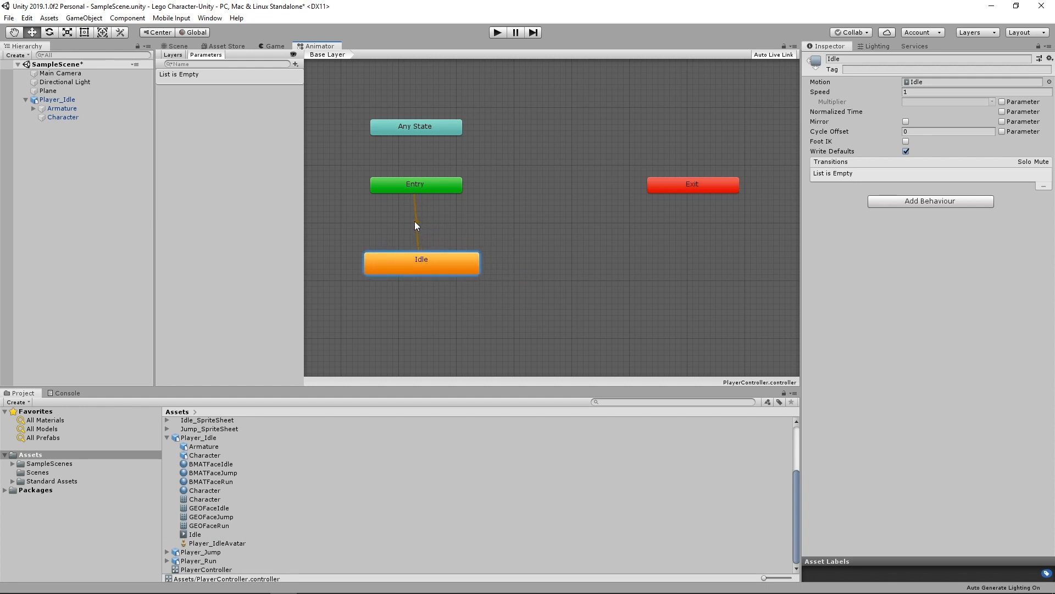
# Inspect the transition from Entry to Idle and run the scene briefly to check the idle animation
pyautogui.click(417, 223)
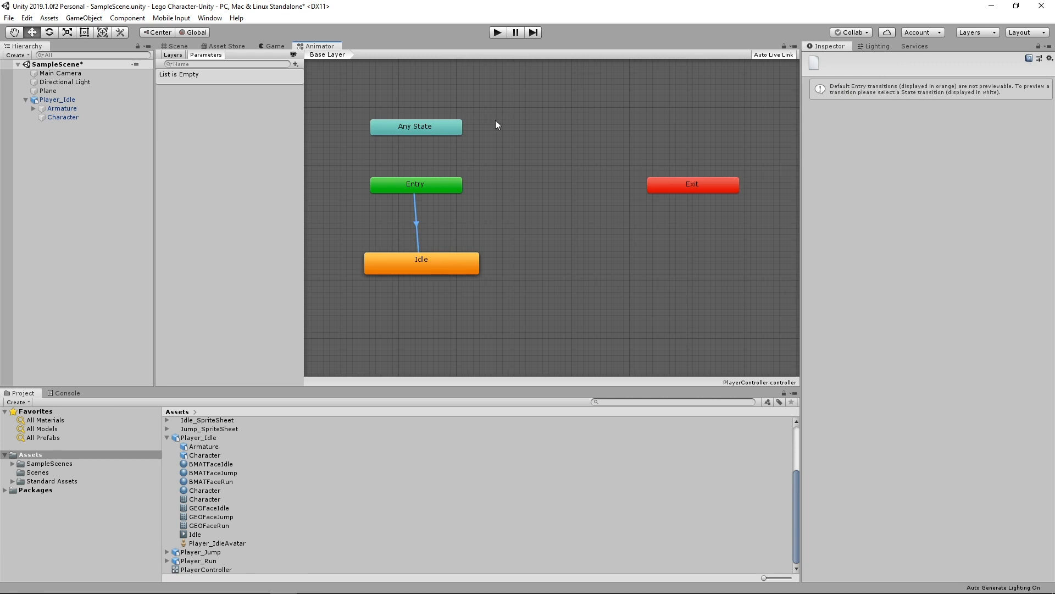
pyautogui.click(498, 32)
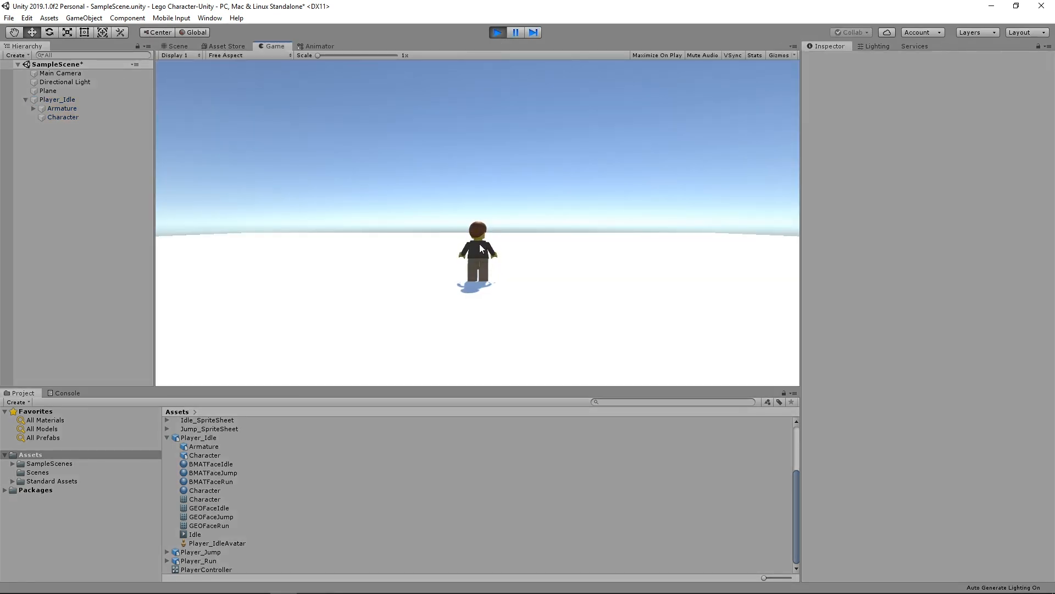
pyautogui.click(499, 32)
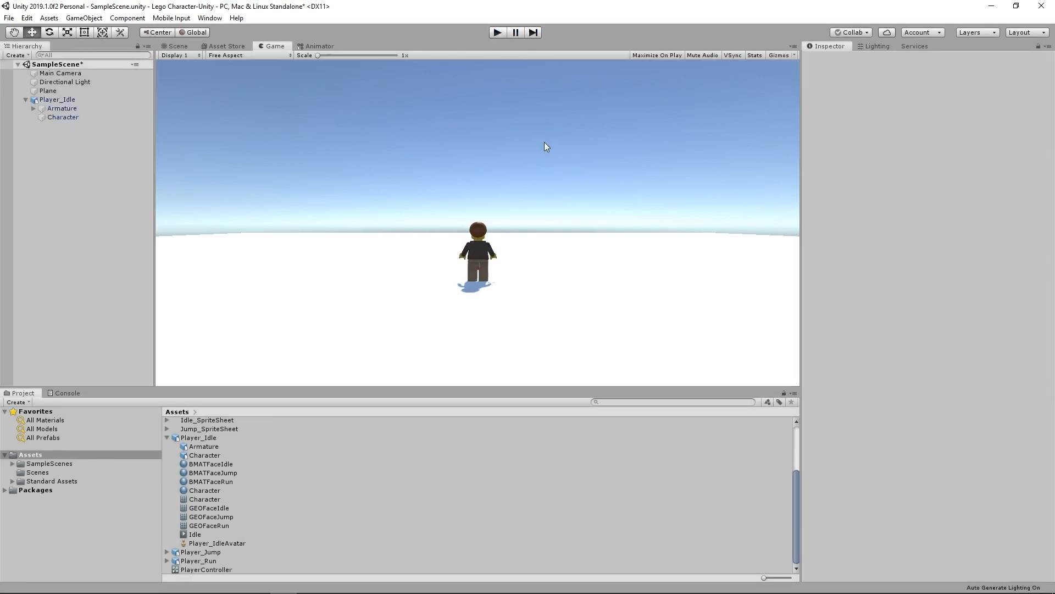
# Move the Main Camera along the Z axis past the character to about Z 2.56 in the Scene view
pyautogui.click(179, 46)
pyautogui.scroll(-2, 478, 243)
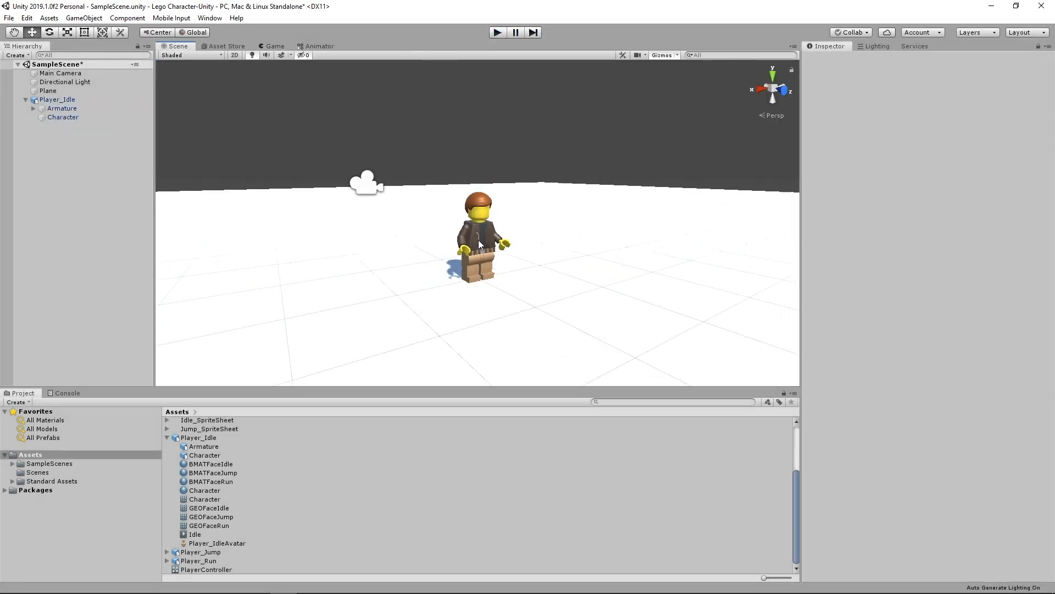
pyautogui.click(365, 184)
pyautogui.keyDown('alt'); pyautogui.moveTo(408, 247); pyautogui.dragTo(424, 266); pyautogui.keyUp('alt')
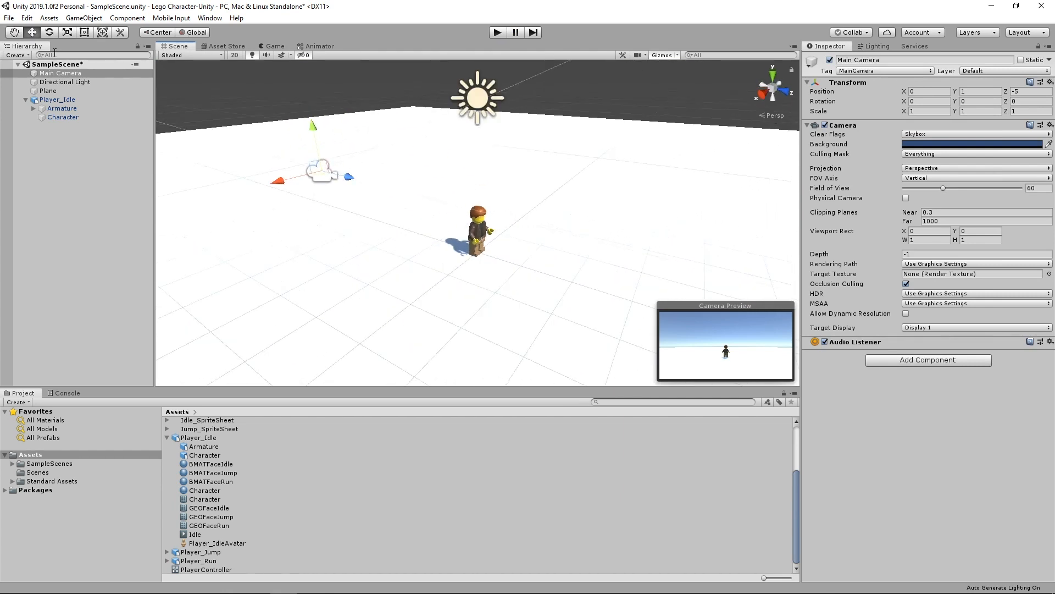
pyautogui.moveTo(349, 177); pyautogui.dragTo(515, 220)
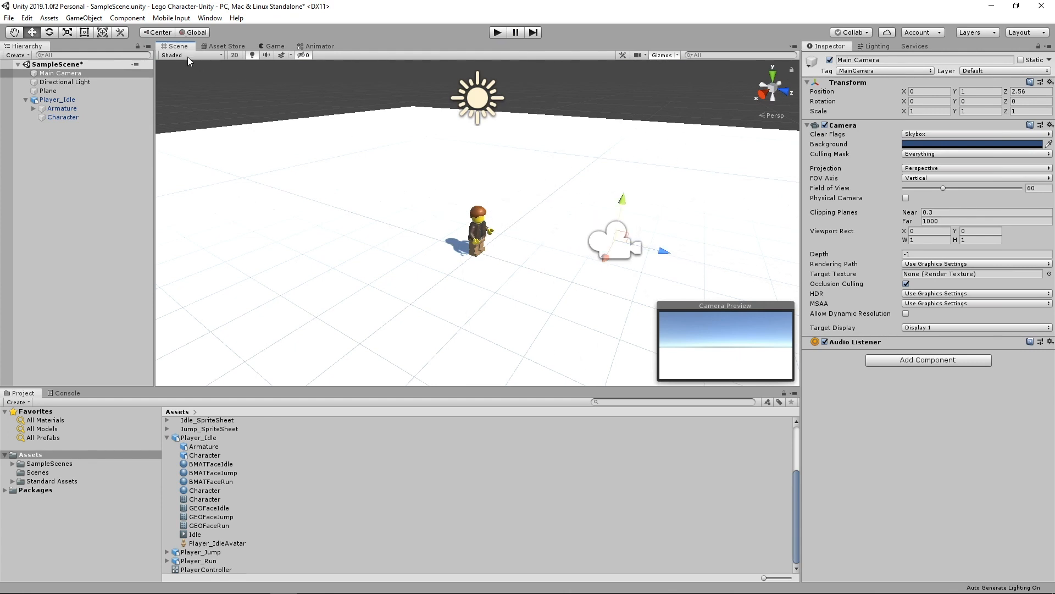
# Turn the Main Camera around to face the character by setting its Y rotation to -180
pyautogui.click(49, 34)
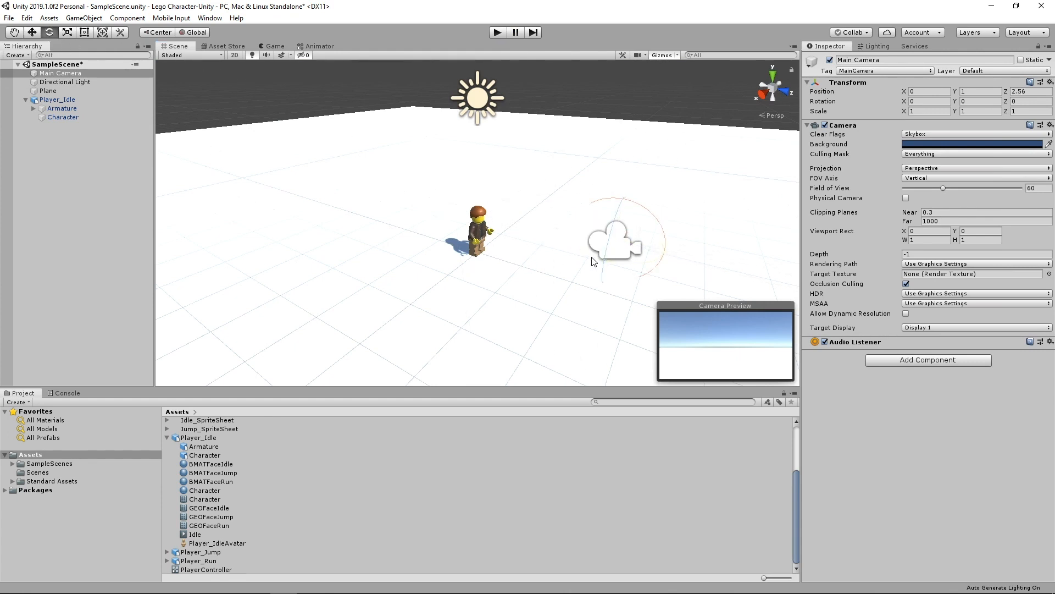
pyautogui.moveTo(577, 253); pyautogui.dragTo(749, 158)
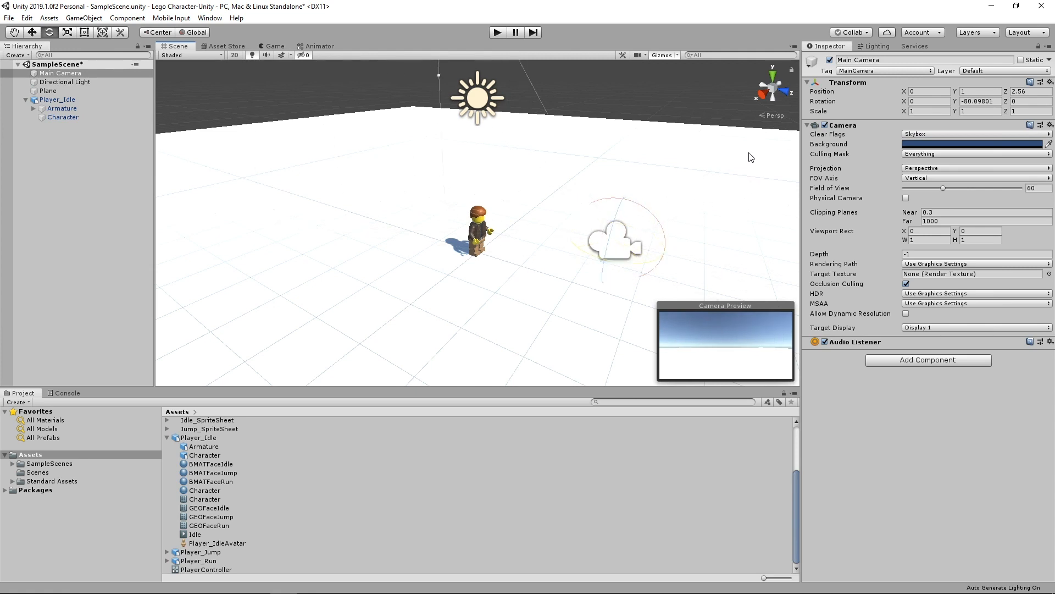
pyautogui.moveTo(626, 265); pyautogui.dragTo(708, 208)
pyautogui.click(977, 102)
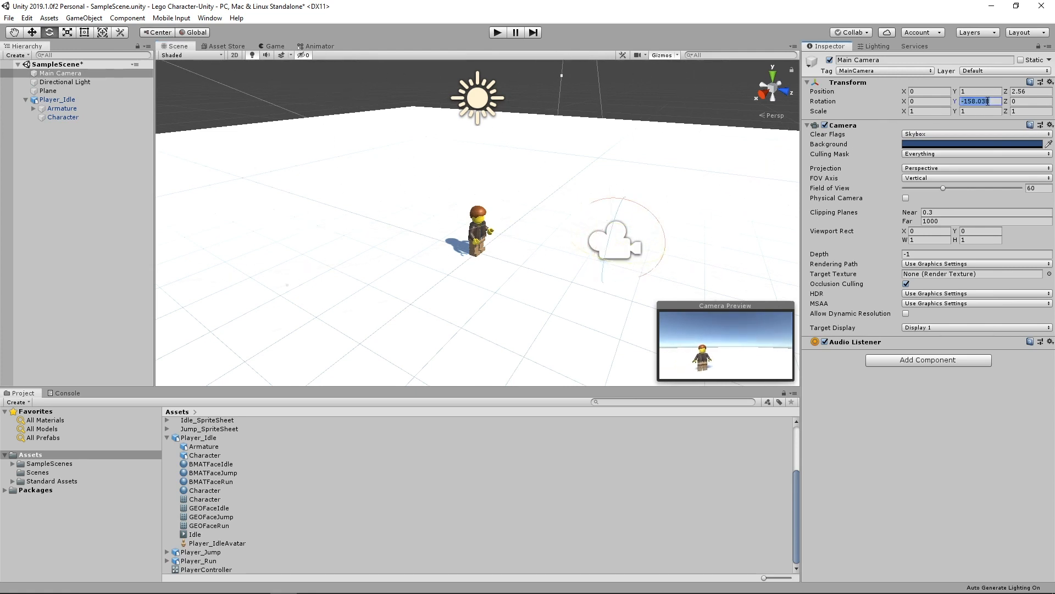
pyautogui.write('-180')
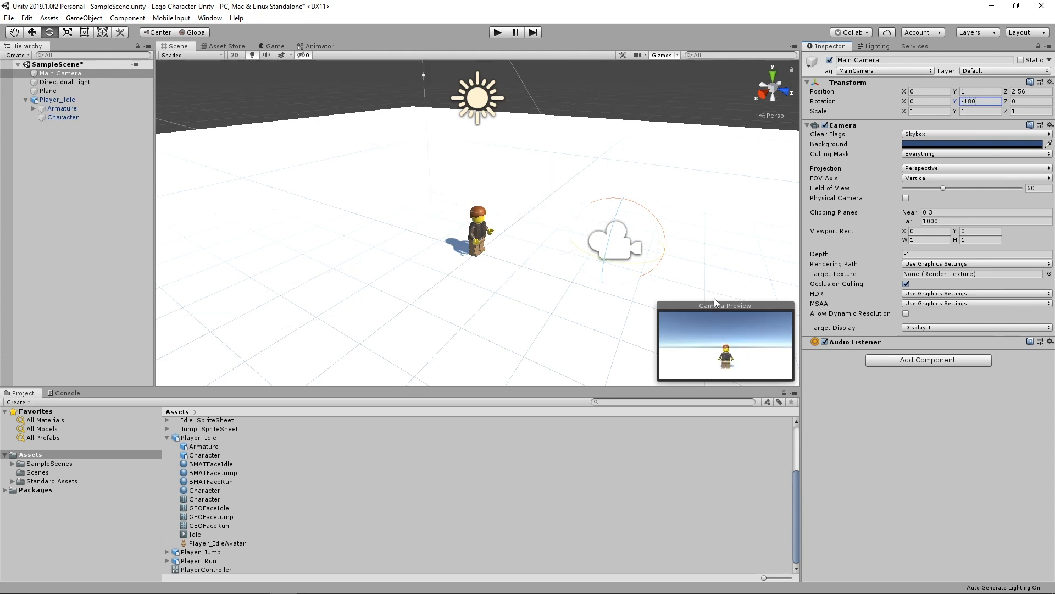
pyautogui.click(32, 32)
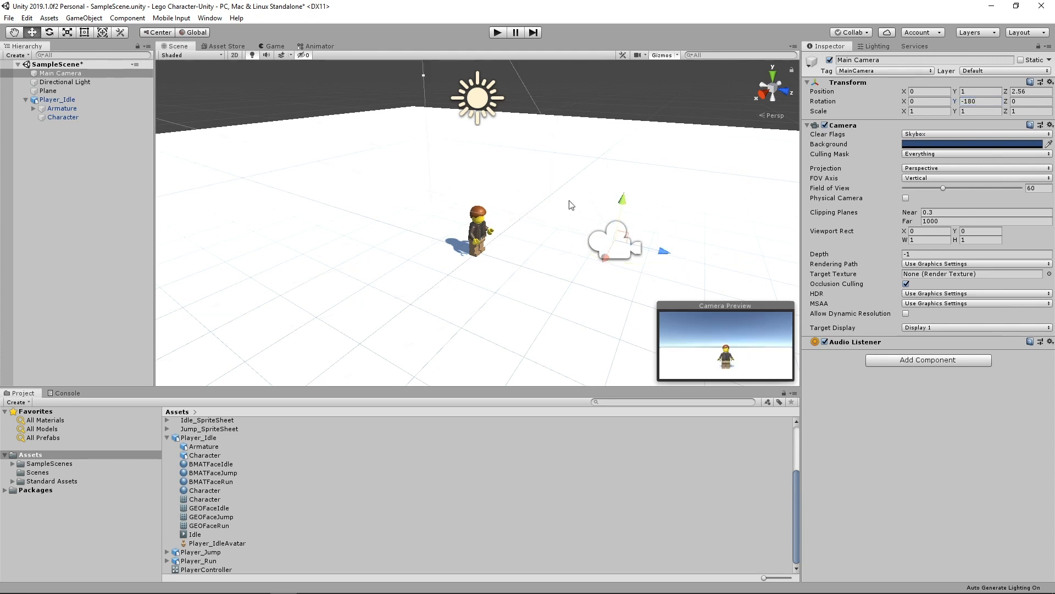
# Move the Main Camera to about Y 0.654 and Z 1.427 for a closer view, and run the scene briefly to check the framing
pyautogui.moveTo(623, 201); pyautogui.dragTo(620, 216)
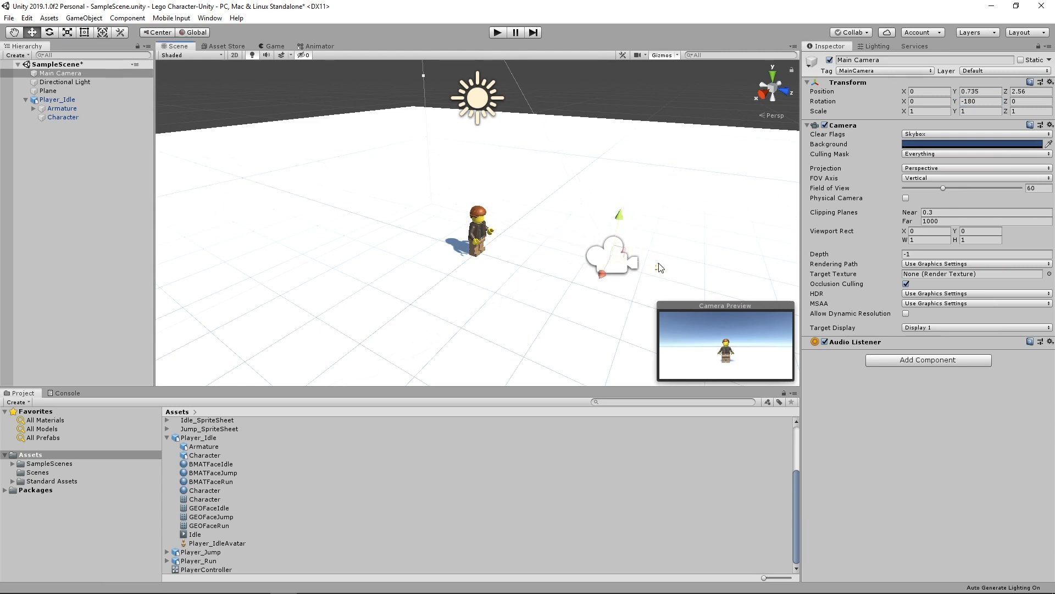
pyautogui.moveTo(659, 268); pyautogui.dragTo(589, 248)
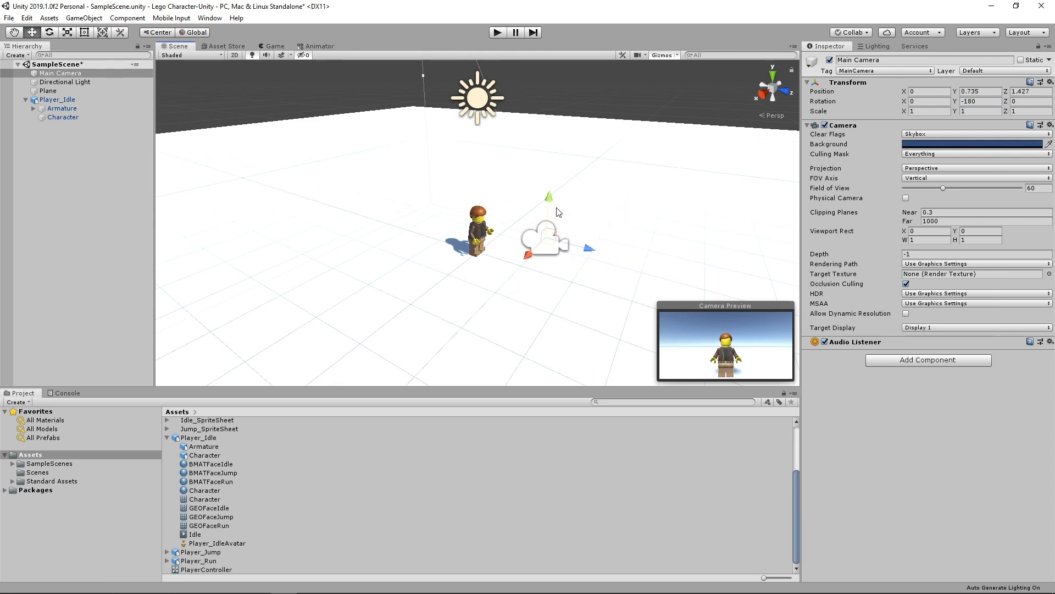
pyautogui.moveTo(549, 196); pyautogui.dragTo(549, 202)
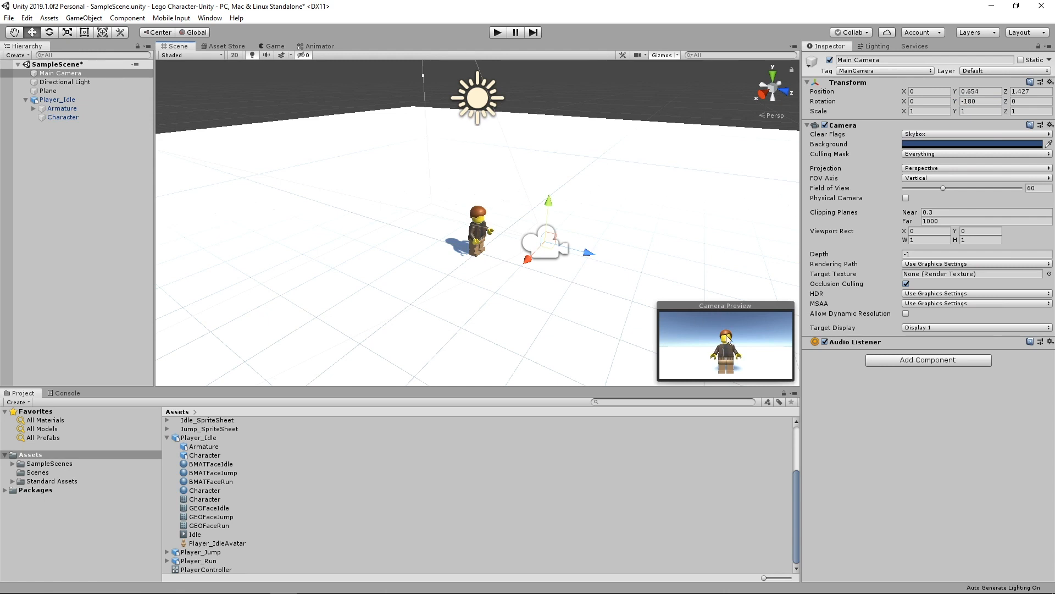
pyautogui.click(497, 32)
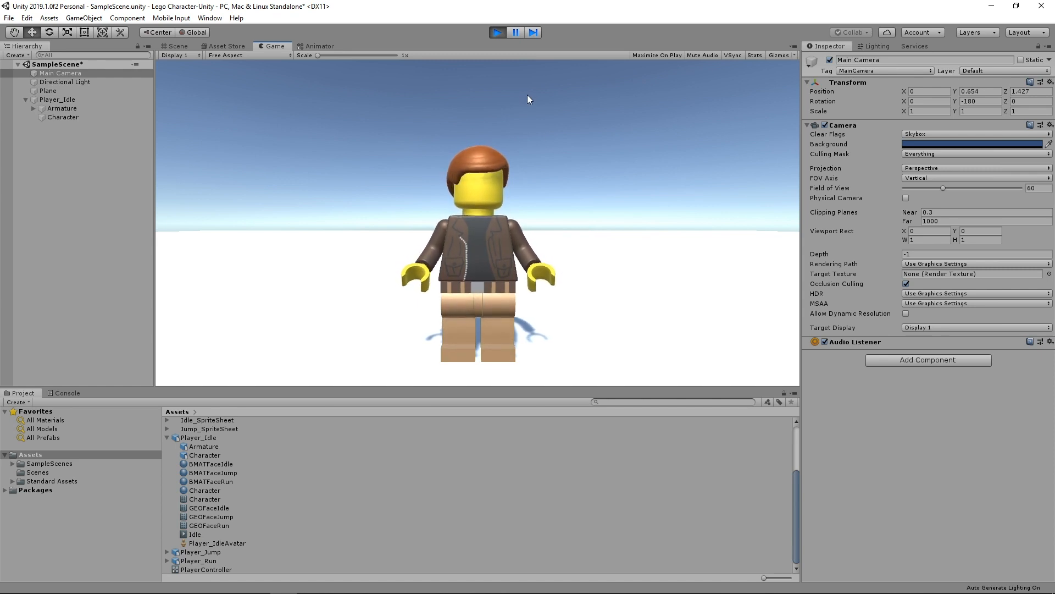
pyautogui.click(496, 32)
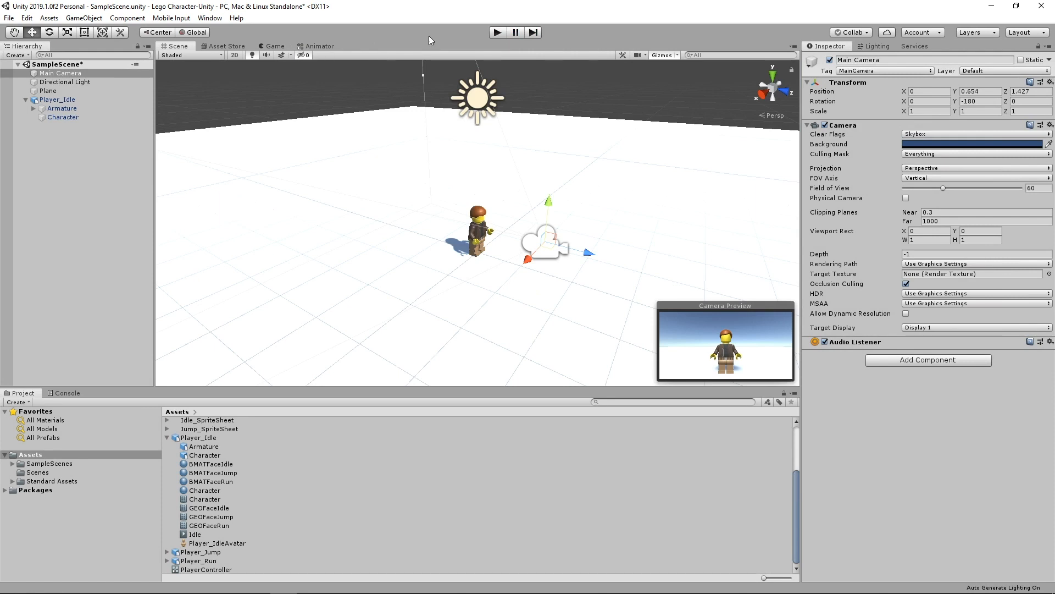
# Add the Jump clip from the Player_Jump model to the PlayerController state graph, placing it beside Idle
pyautogui.click(314, 47)
pyautogui.scroll(-3, 606, 266)
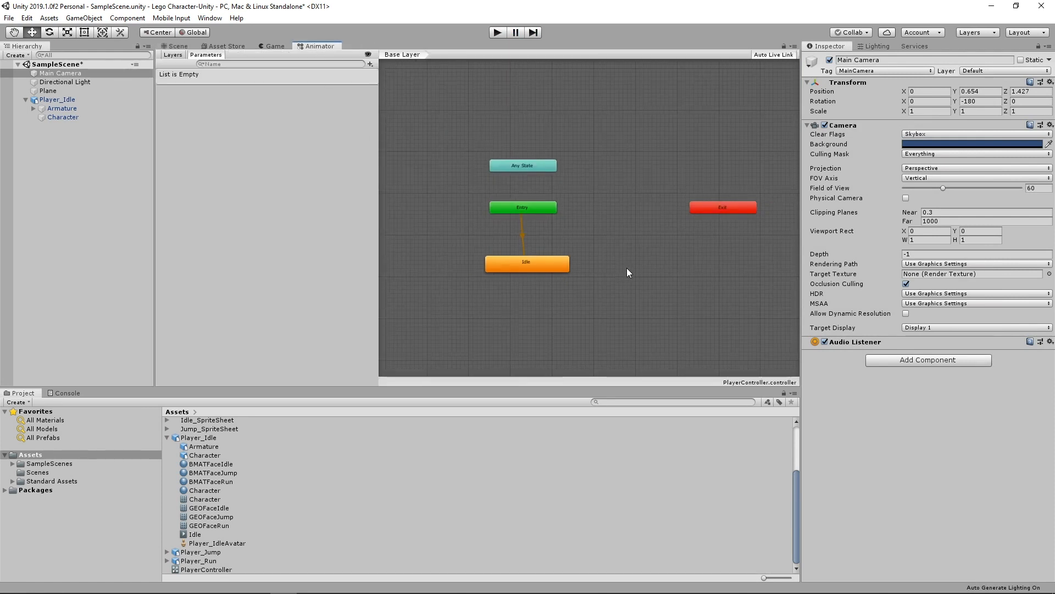
pyautogui.moveTo(626, 268); pyautogui.dragTo(593, 273, button='middle')
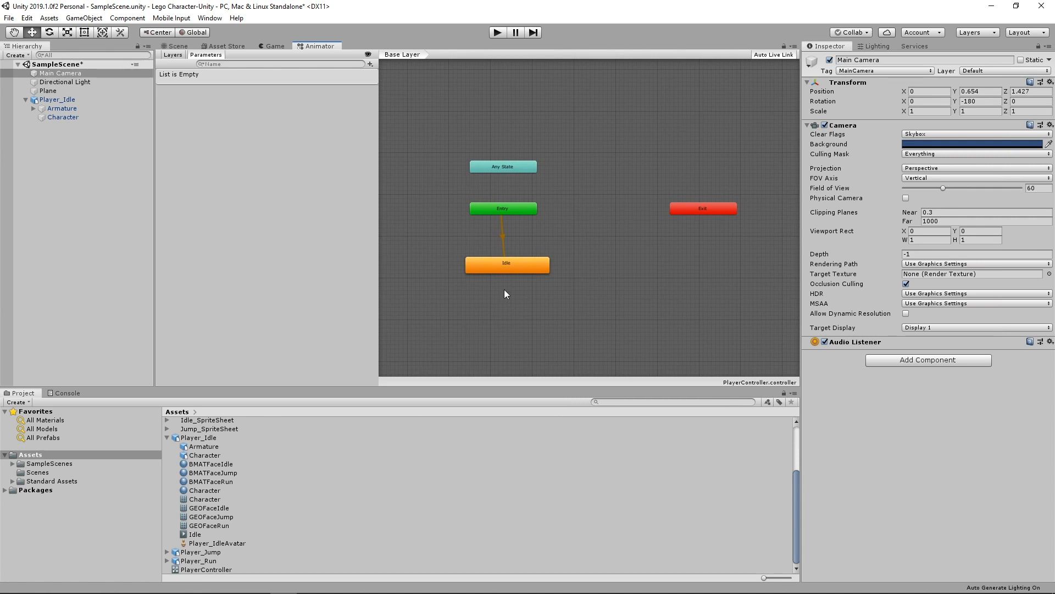
pyautogui.click(166, 438)
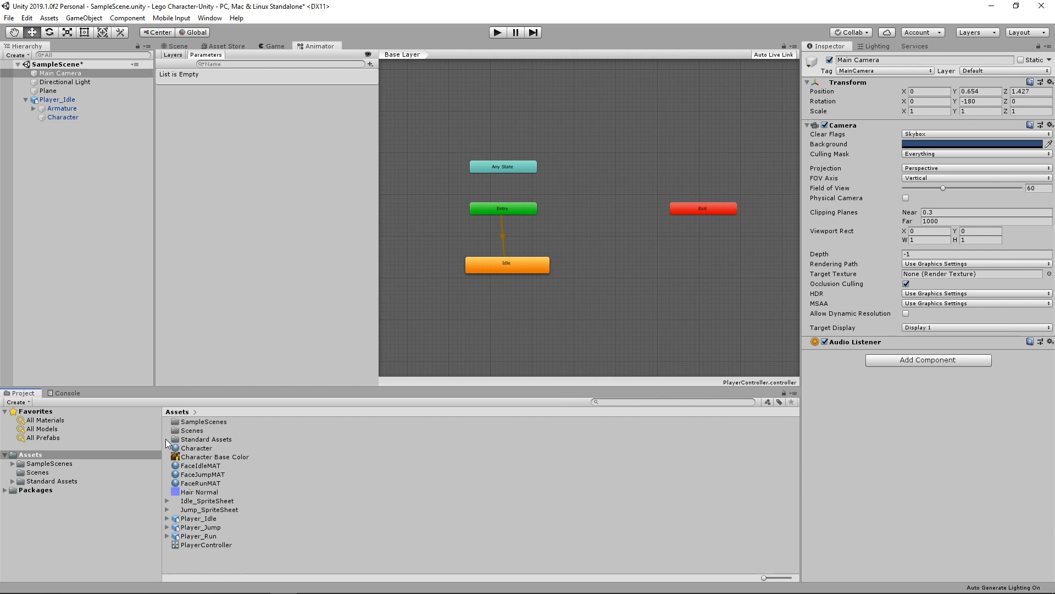
pyautogui.click(167, 527)
pyautogui.scroll(-3, 206, 511)
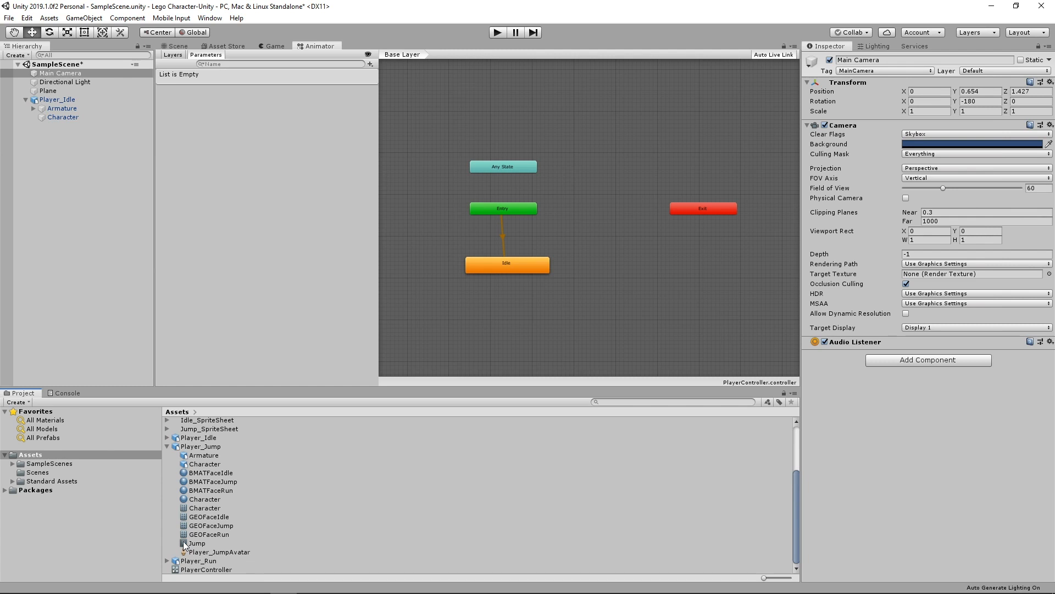
pyautogui.moveTo(183, 541); pyautogui.dragTo(640, 267)
pyautogui.click(695, 275)
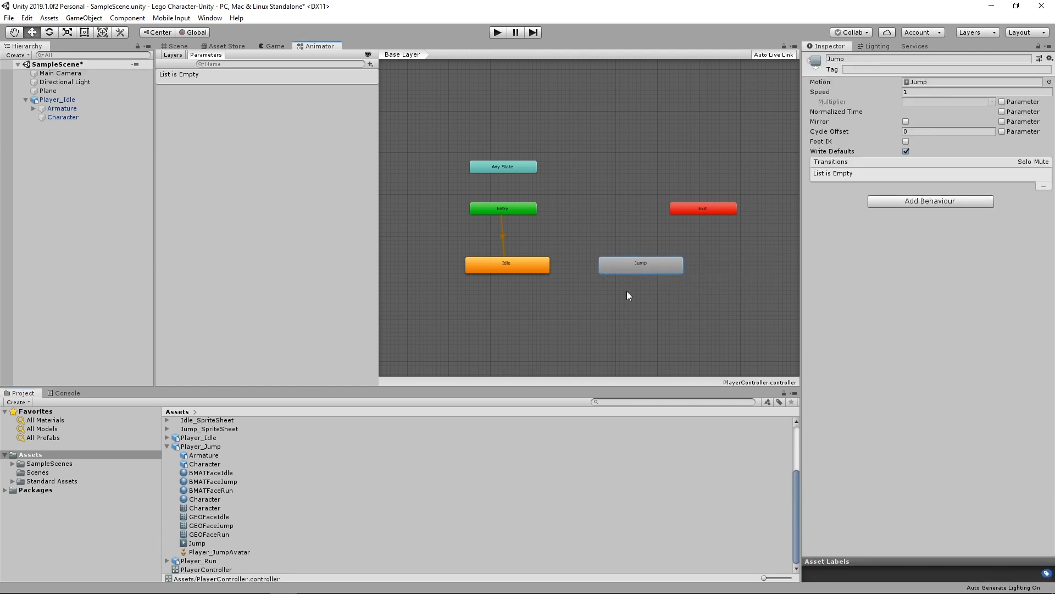
# Add the Run clip from the Player_Run model to the state graph, placing it below Idle
pyautogui.click(167, 447)
pyautogui.click(183, 535)
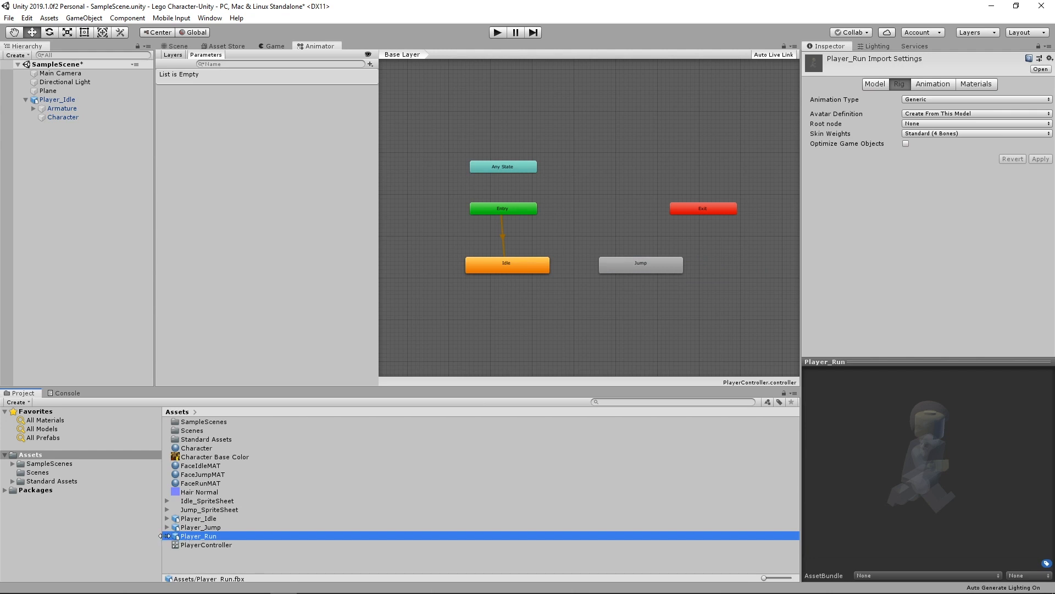
pyautogui.click(166, 534)
pyautogui.scroll(-3, 259, 494)
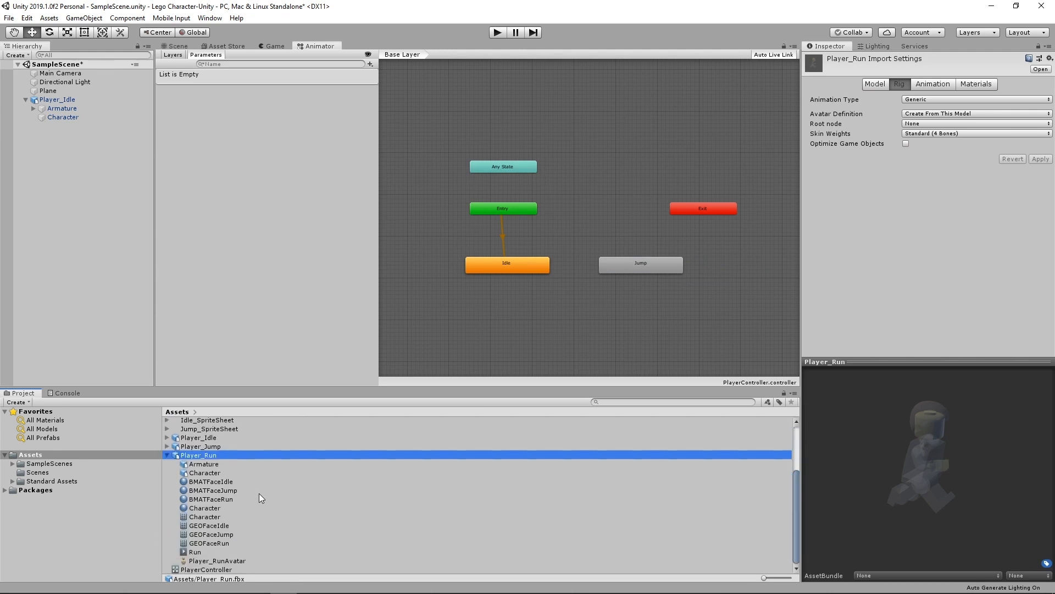
pyautogui.moveTo(189, 551); pyautogui.dragTo(500, 306)
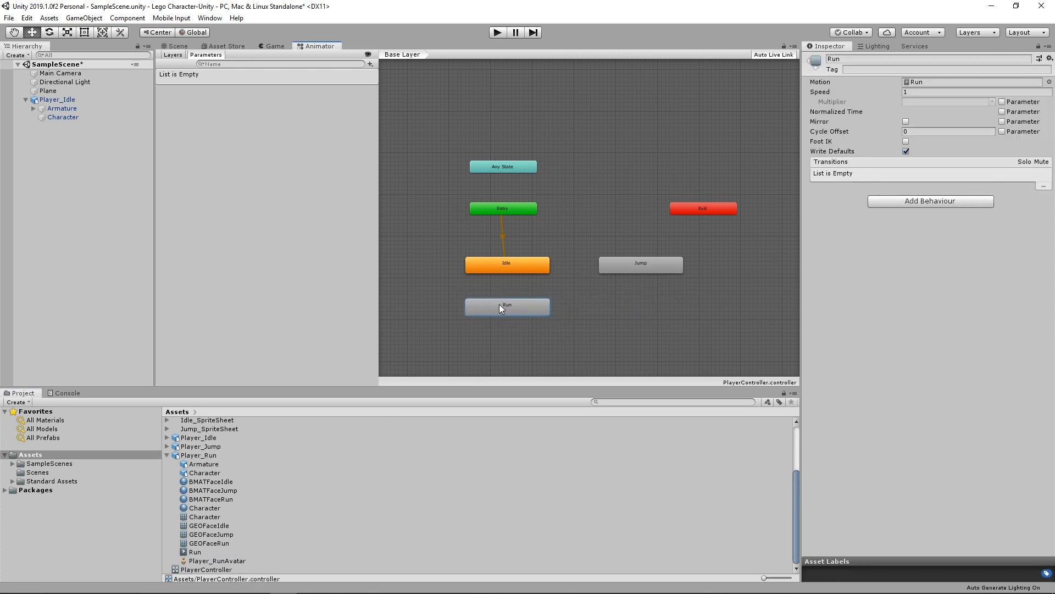
# Rearrange the state graph by raising Idle closer to Entry and aligning Jump level with it
pyautogui.moveTo(638, 262); pyautogui.dragTo(618, 265)
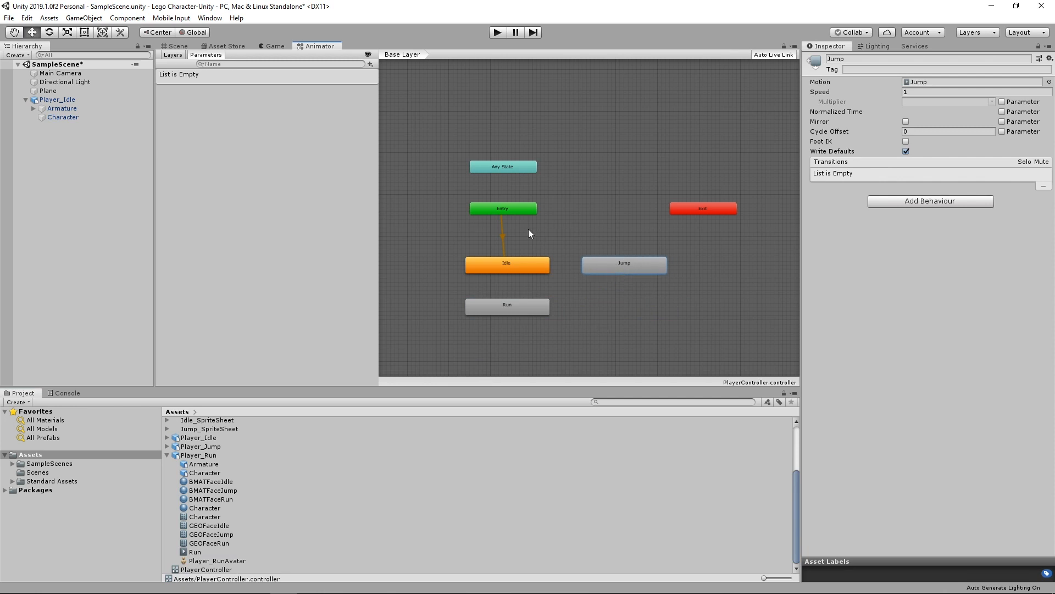
pyautogui.click(502, 236)
pyautogui.scroll(3, 601, 290)
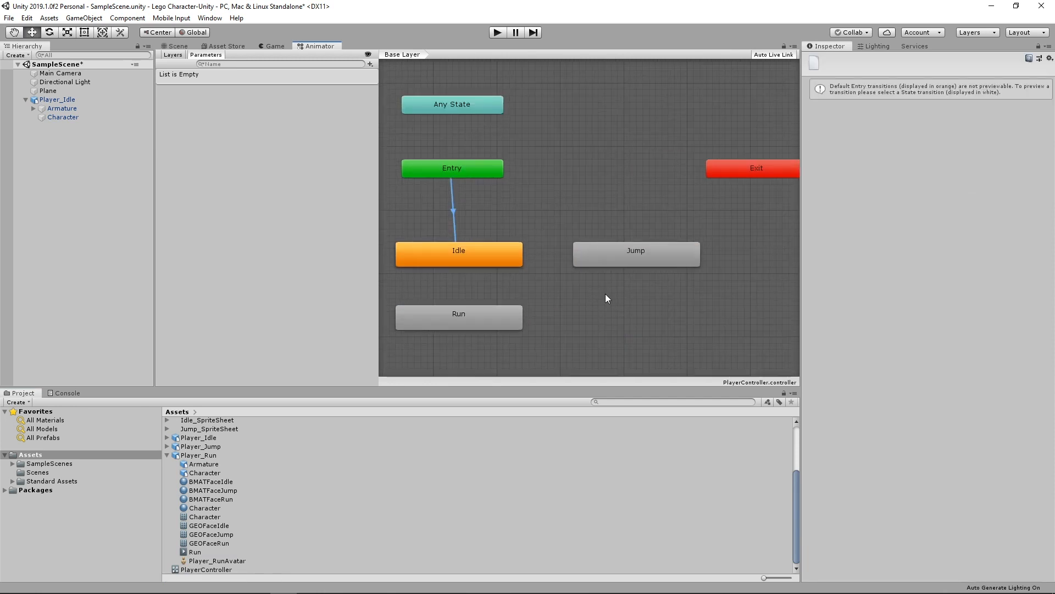
pyautogui.moveTo(556, 277); pyautogui.dragTo(573, 275, button='middle')
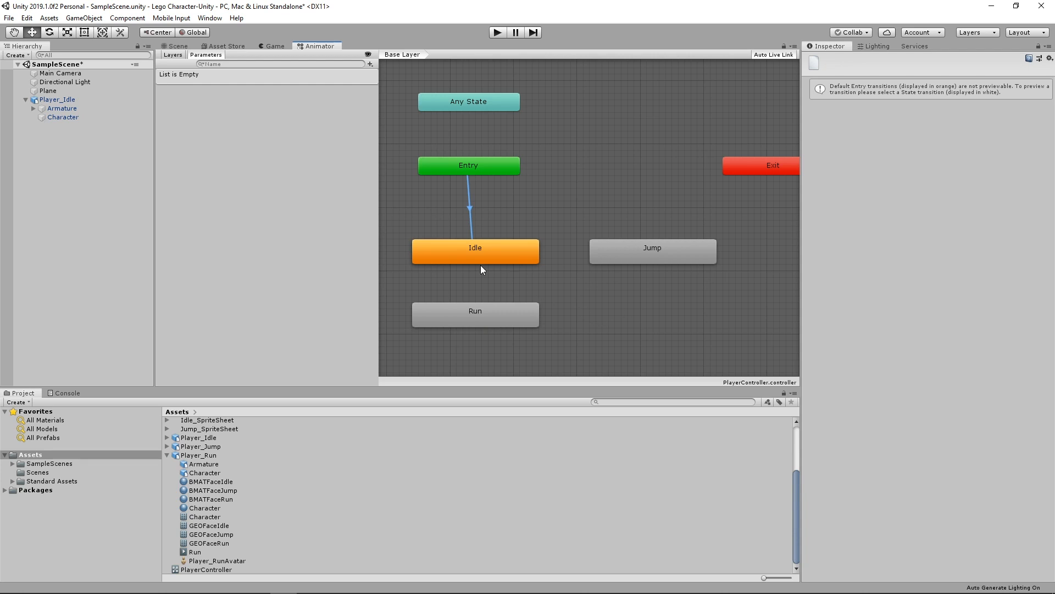
pyautogui.click(480, 249)
pyautogui.moveTo(480, 249); pyautogui.dragTo(480, 235)
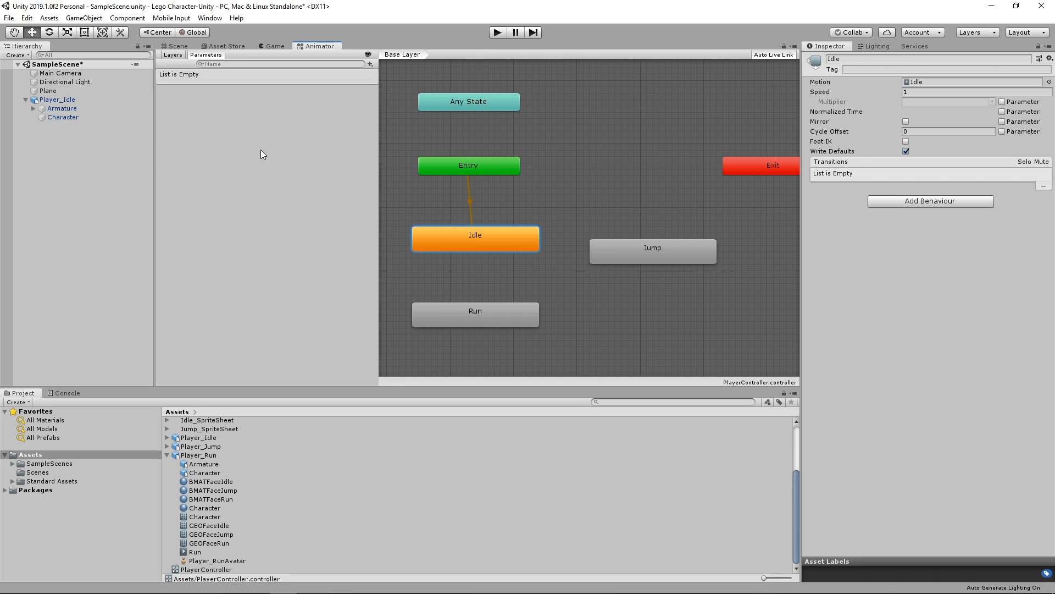
pyautogui.click(482, 323)
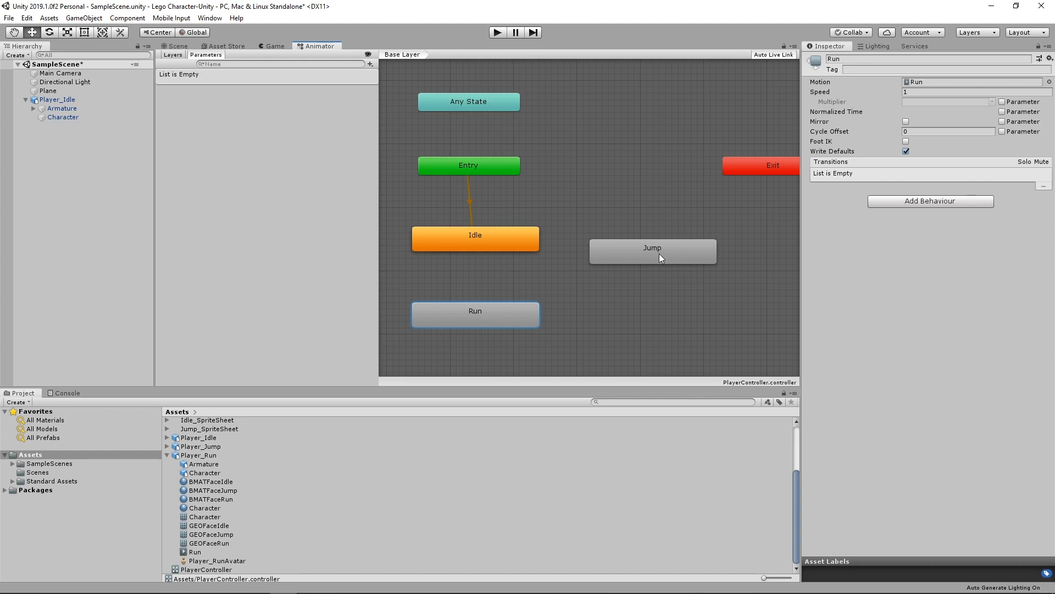
pyautogui.moveTo(658, 253); pyautogui.dragTo(658, 239)
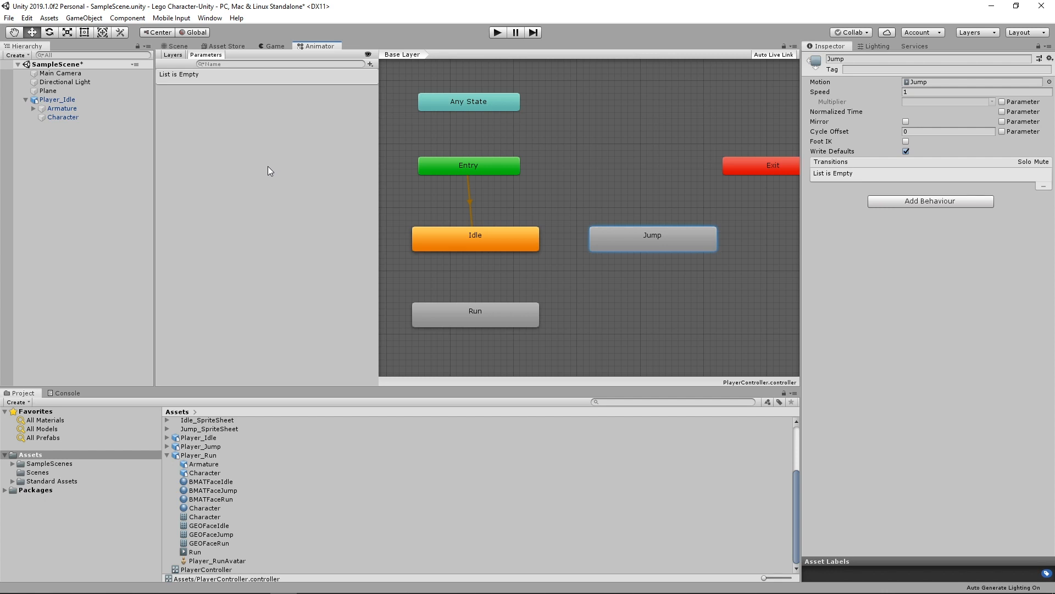
# Add an Int parameter named AnimPar to the Animator Controller
pyautogui.click(371, 64)
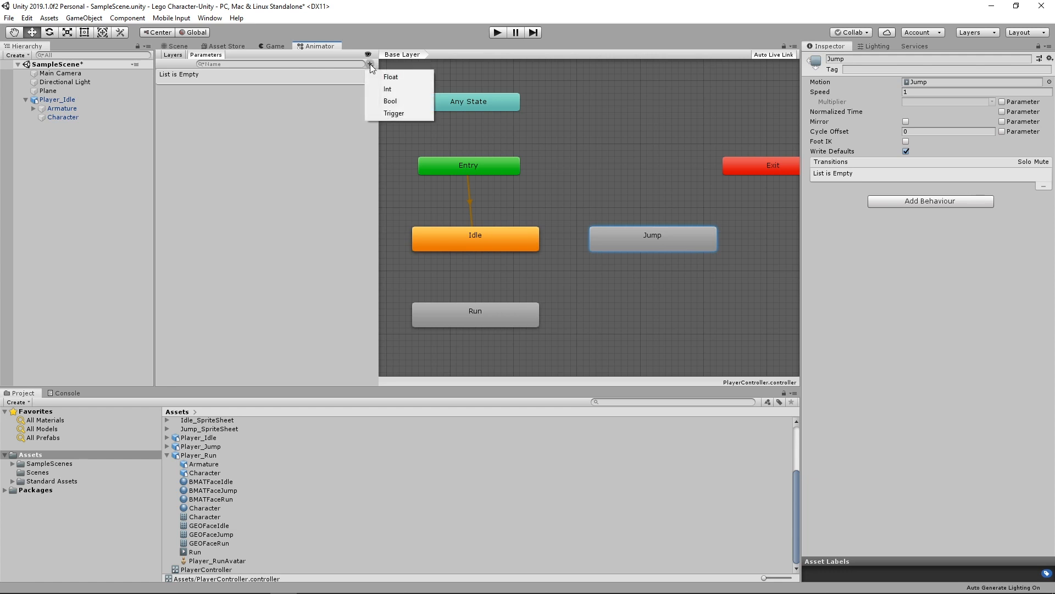
pyautogui.click(391, 90)
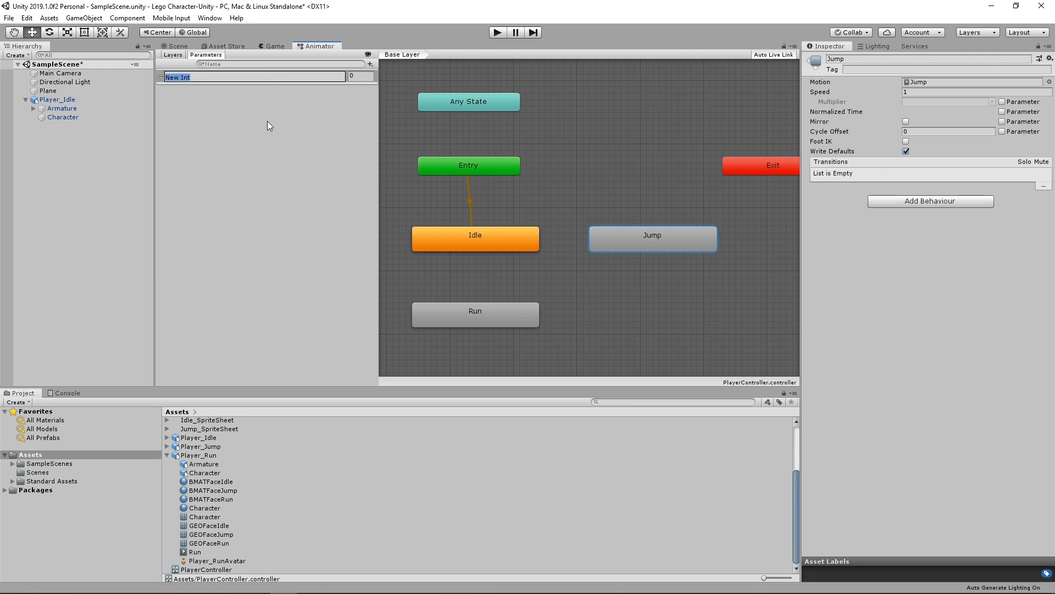
pyautogui.write('AnimPar')
pyautogui.press('Return')
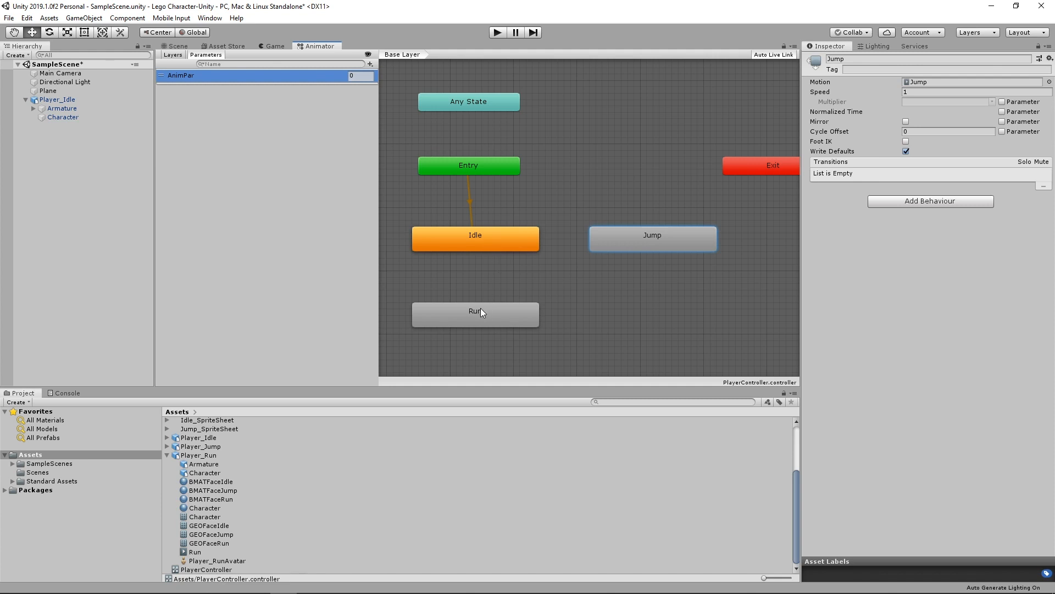
# Create a transition from the Idle state to the Run state and play its preview briefly
pyautogui.rightClick(477, 239)
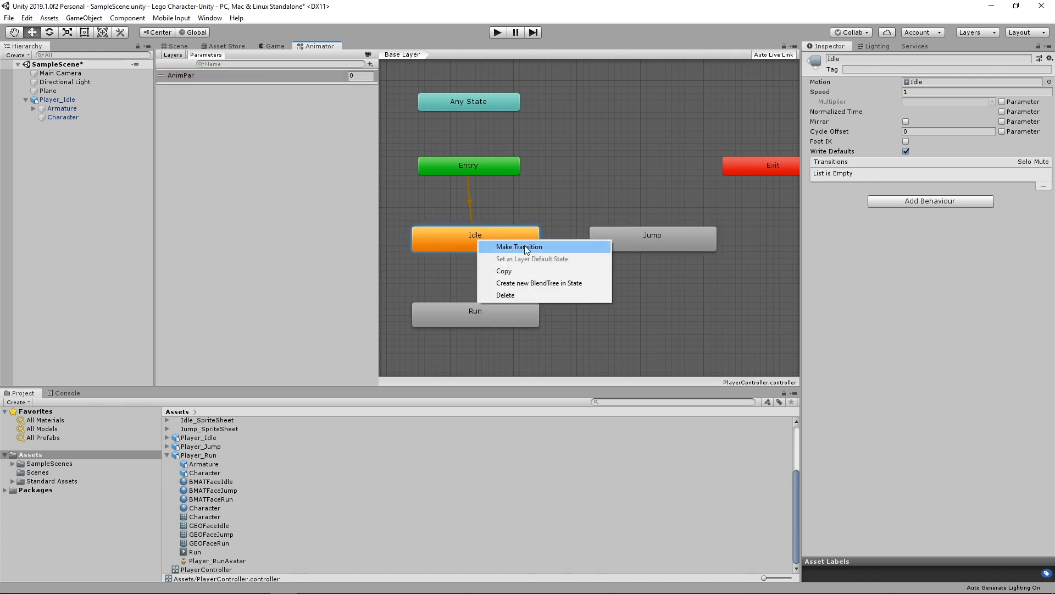
pyautogui.click(524, 247)
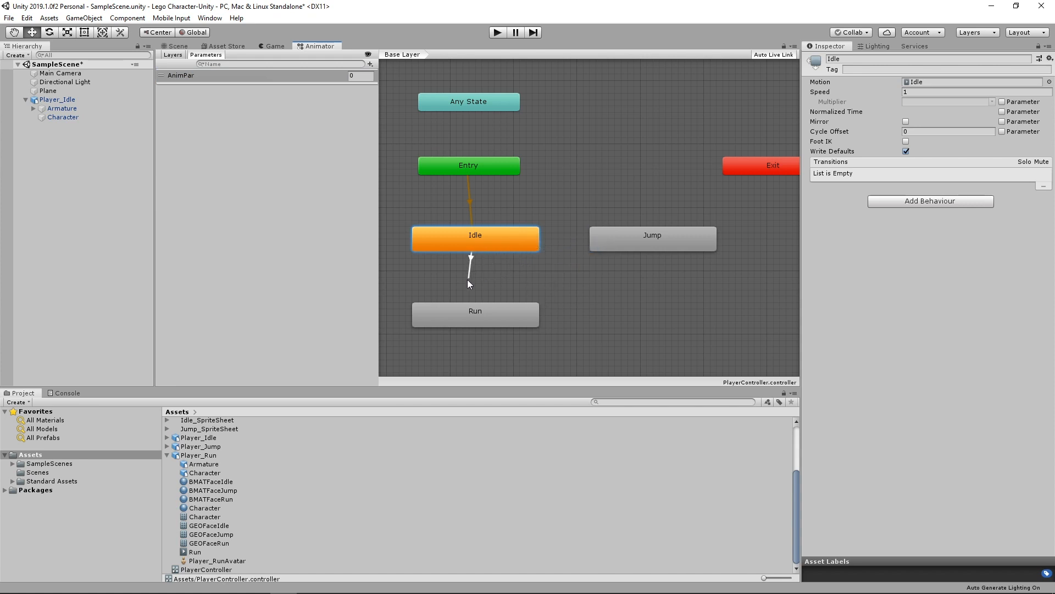
pyautogui.click(466, 309)
pyautogui.click(470, 310)
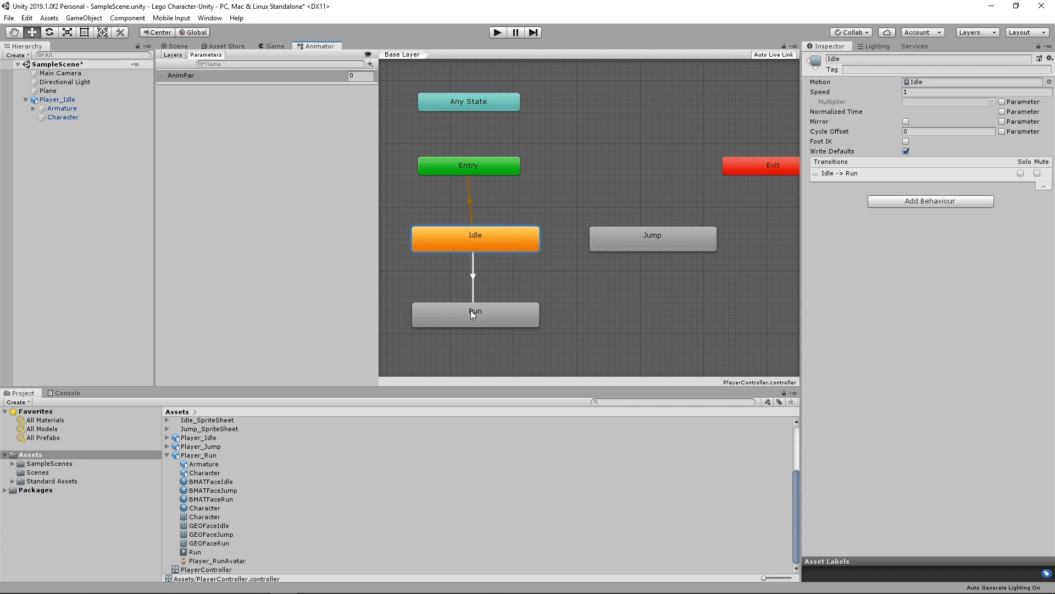
pyautogui.click(473, 277)
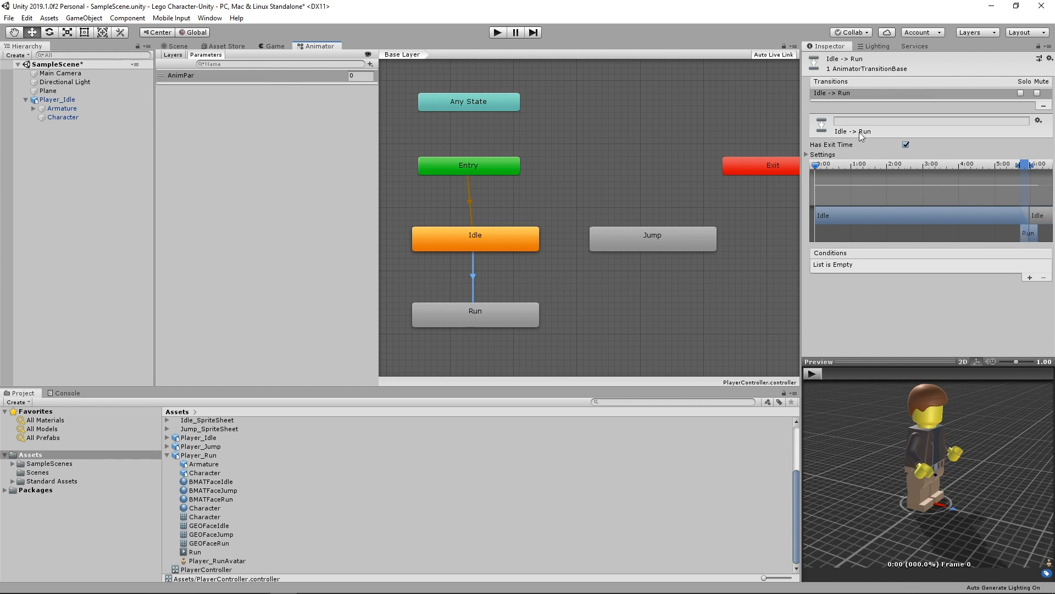
pyautogui.click(813, 373)
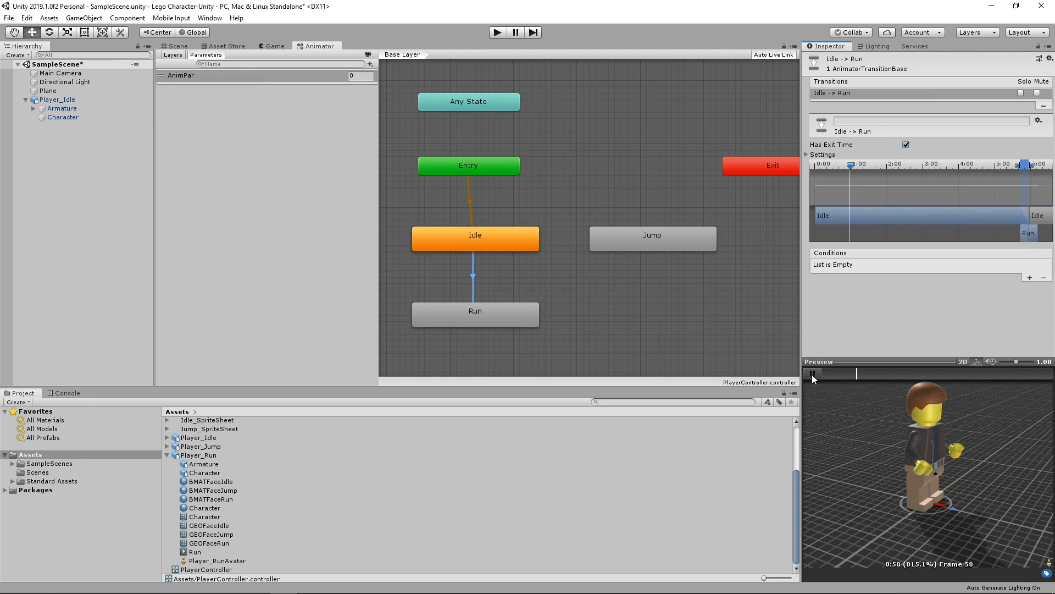
pyautogui.click(812, 374)
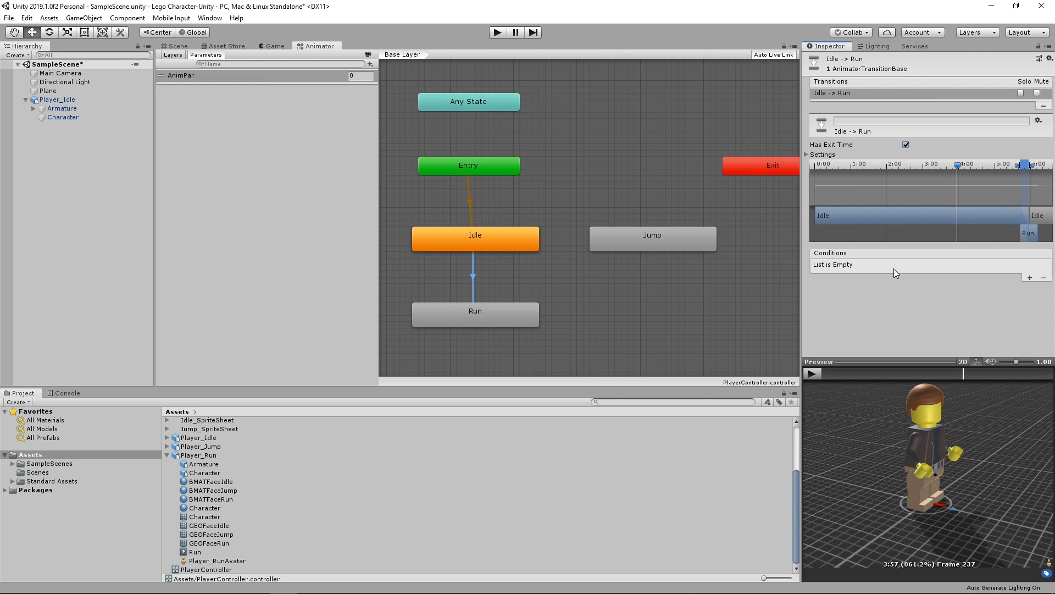
# Add an AnimPar condition to the Idle to Run transition, set its comparison, and turn off Has Exit Time
pyautogui.click(1030, 277)
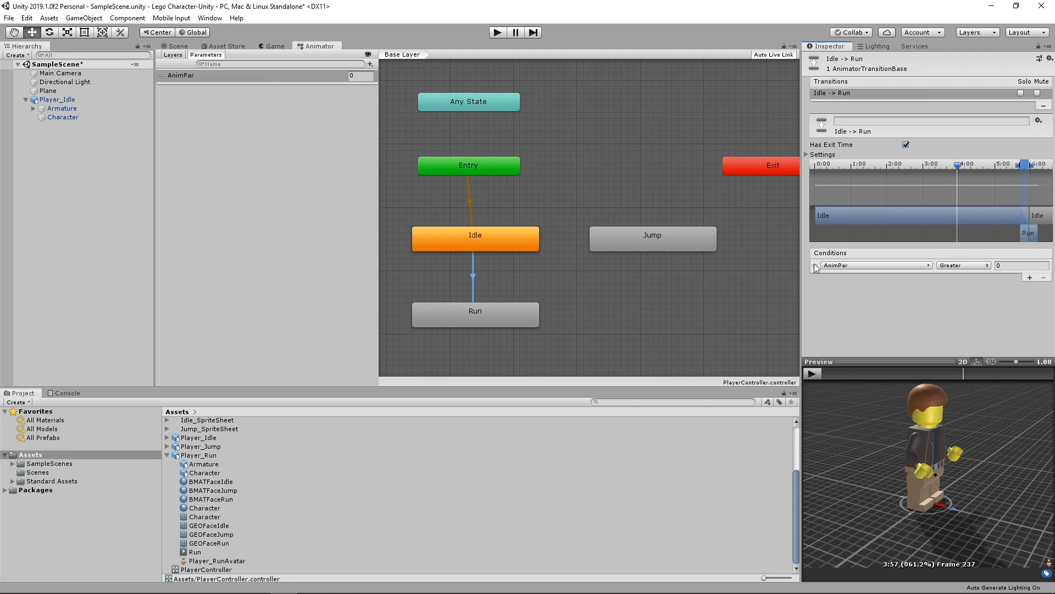
pyautogui.click(890, 266)
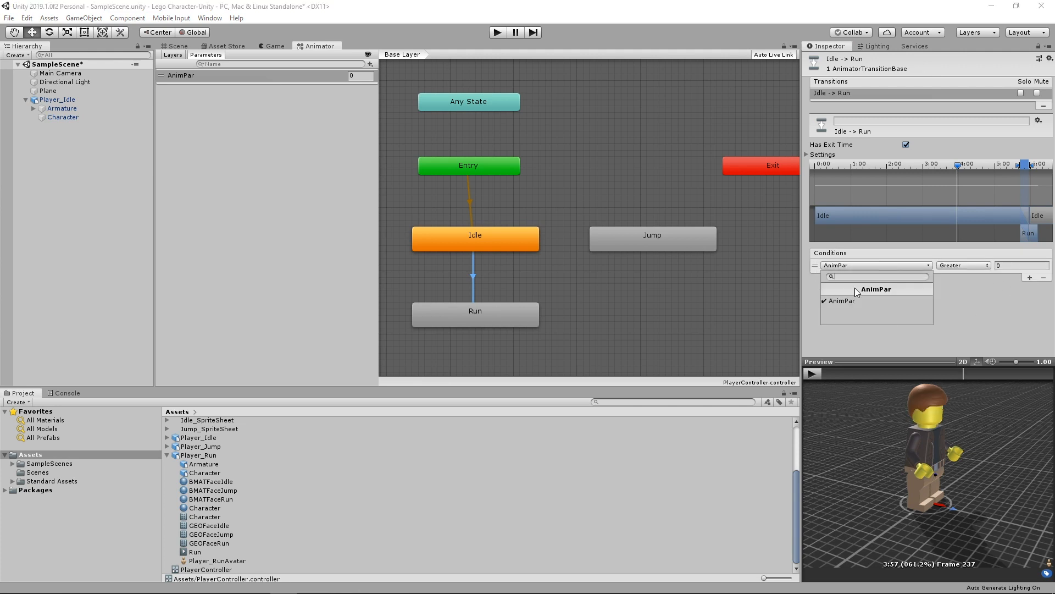
pyautogui.click(971, 301)
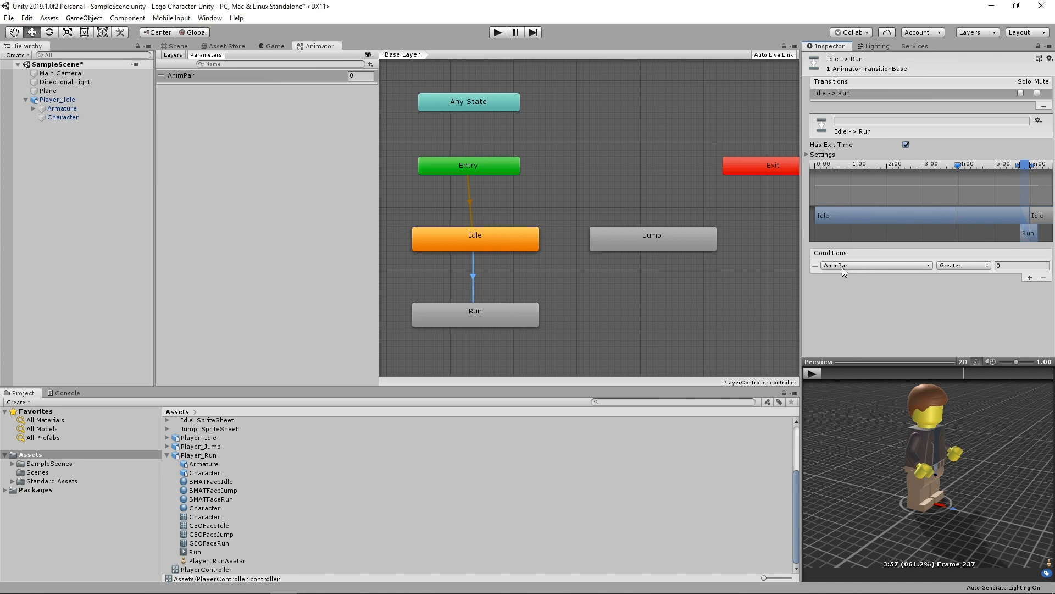
pyautogui.click(963, 265)
pyautogui.click(970, 301)
pyautogui.click(1013, 266)
pyautogui.click(986, 302)
pyautogui.click(906, 145)
# Create a transition from the Run state back to Idle and show its settings
pyautogui.rightClick(492, 313)
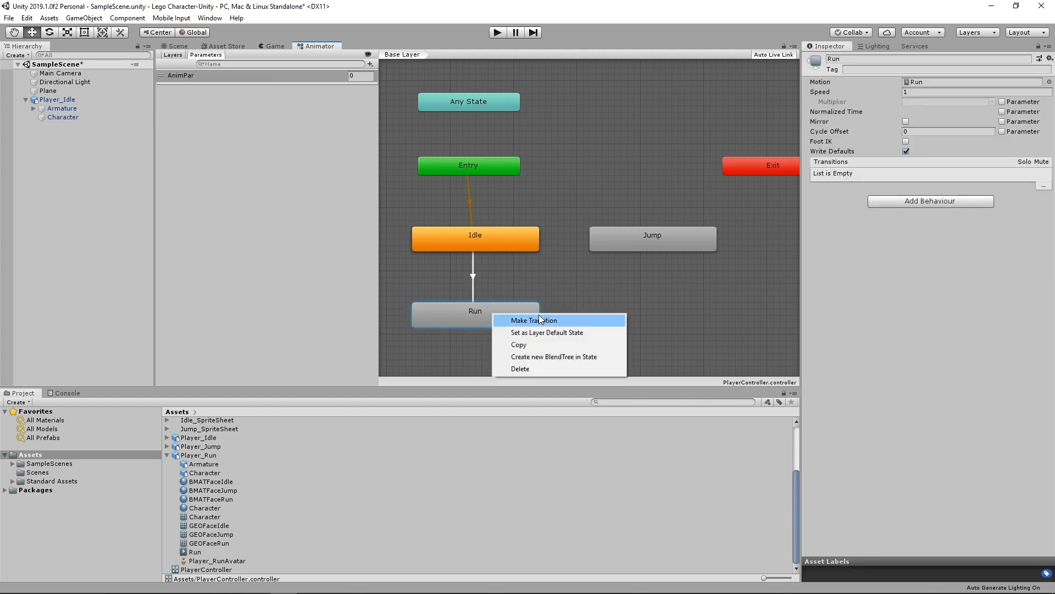
pyautogui.click(539, 321)
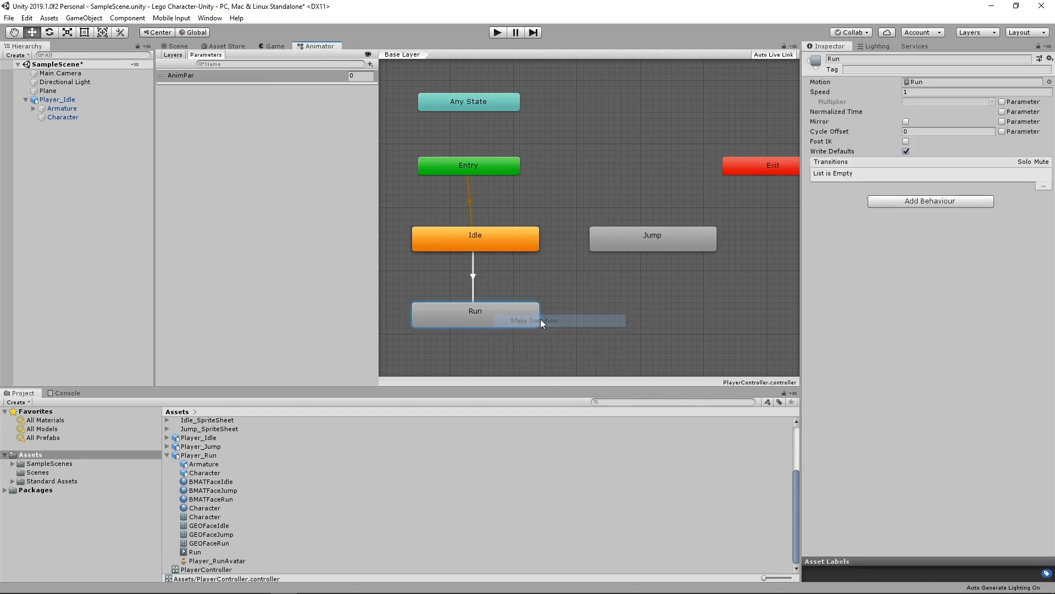
pyautogui.click(502, 239)
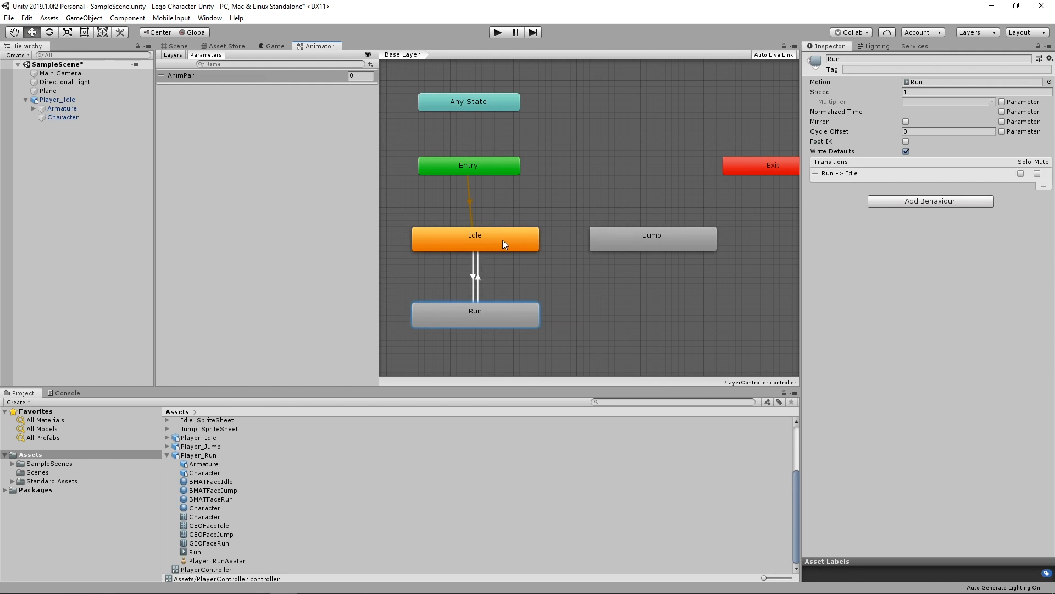
pyautogui.click(478, 279)
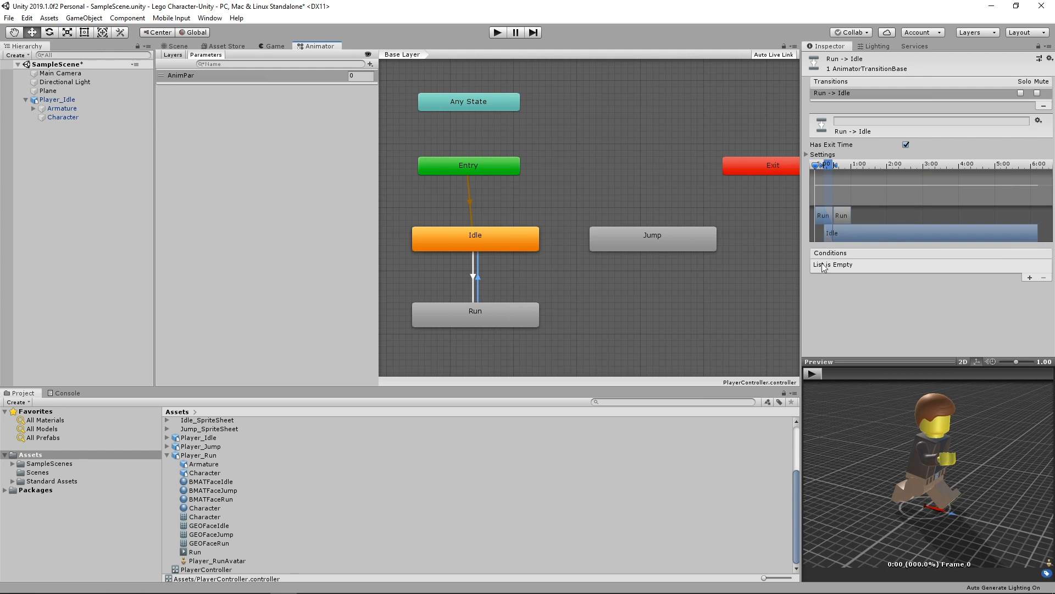
# Add an AnimPar Equals 0 condition to the Run to Idle transition, turn off Has Exit Time, and play its preview briefly
pyautogui.click(1030, 278)
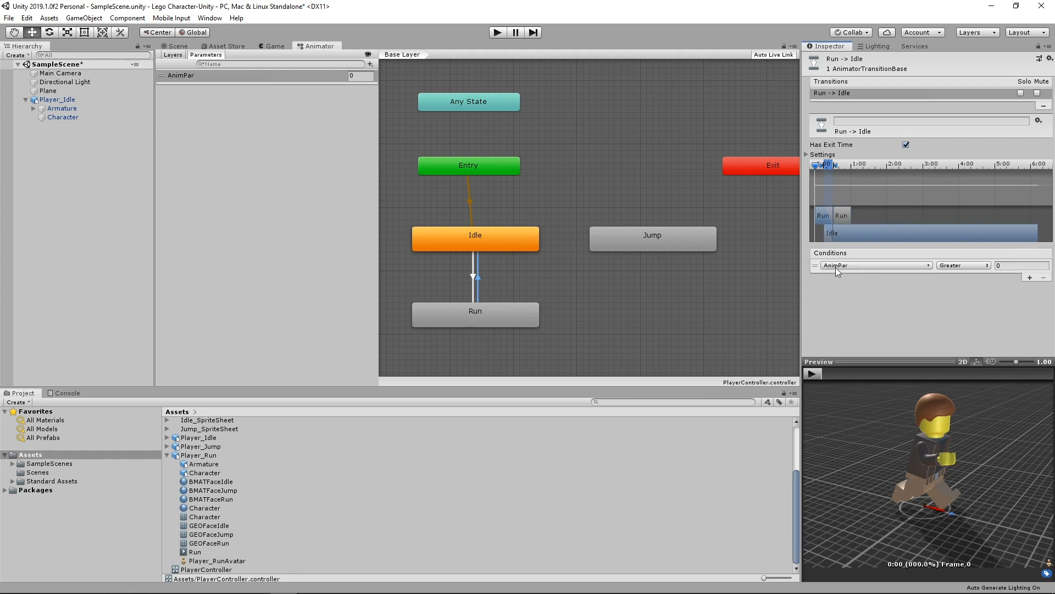
pyautogui.click(962, 267)
pyautogui.click(967, 302)
pyautogui.click(905, 144)
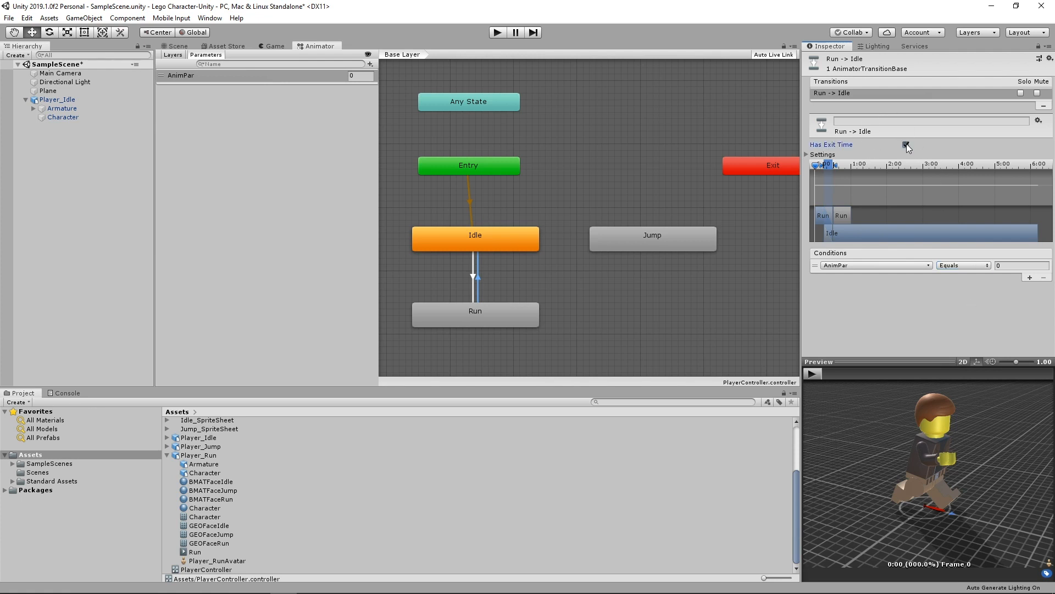
pyautogui.click(811, 374)
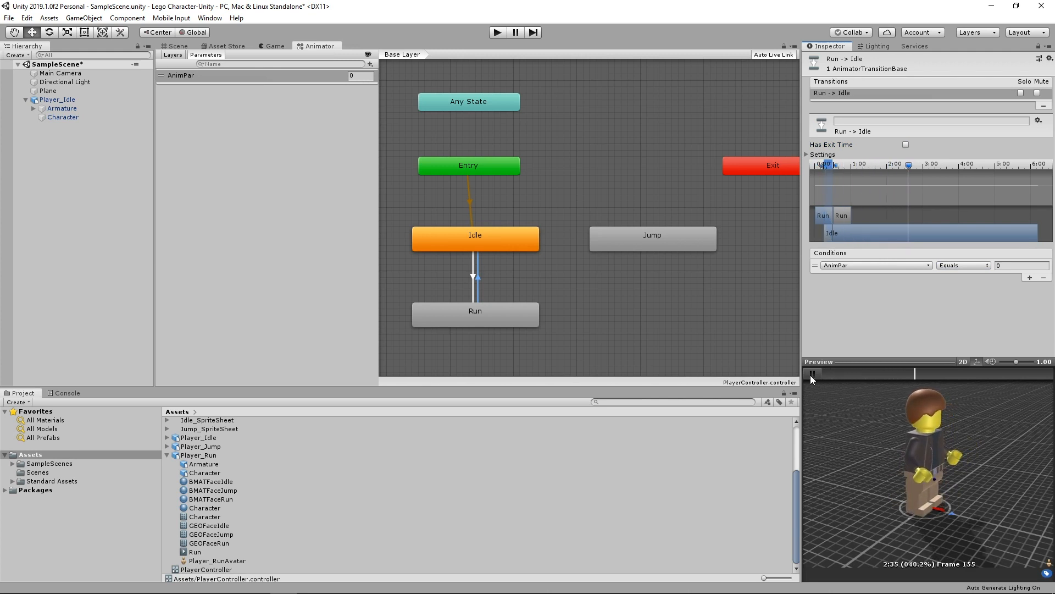
pyautogui.click(811, 374)
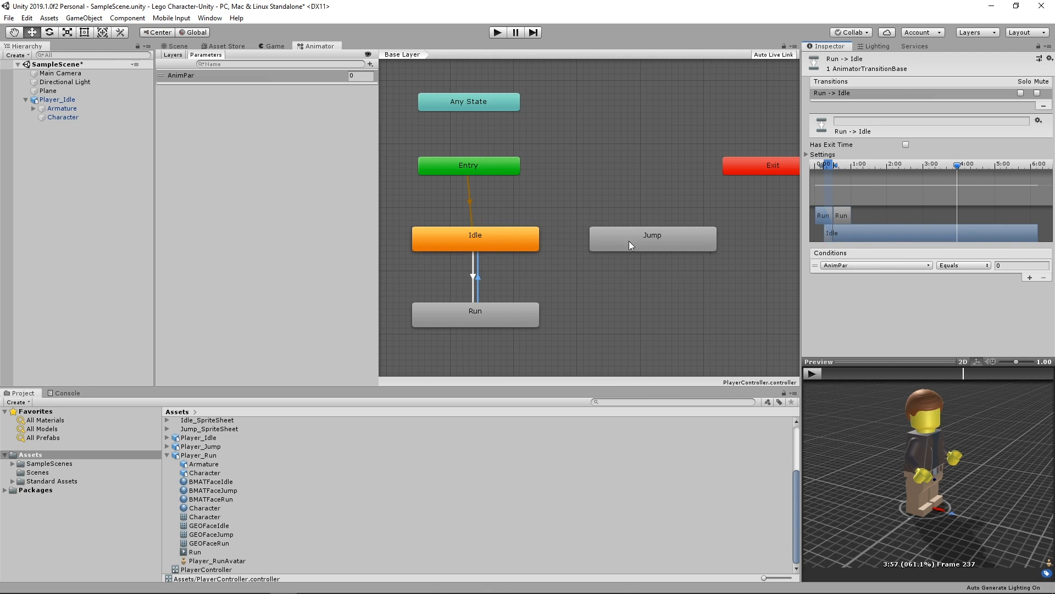
# Create a transition from the Idle state to the Jump state
pyautogui.click(660, 238)
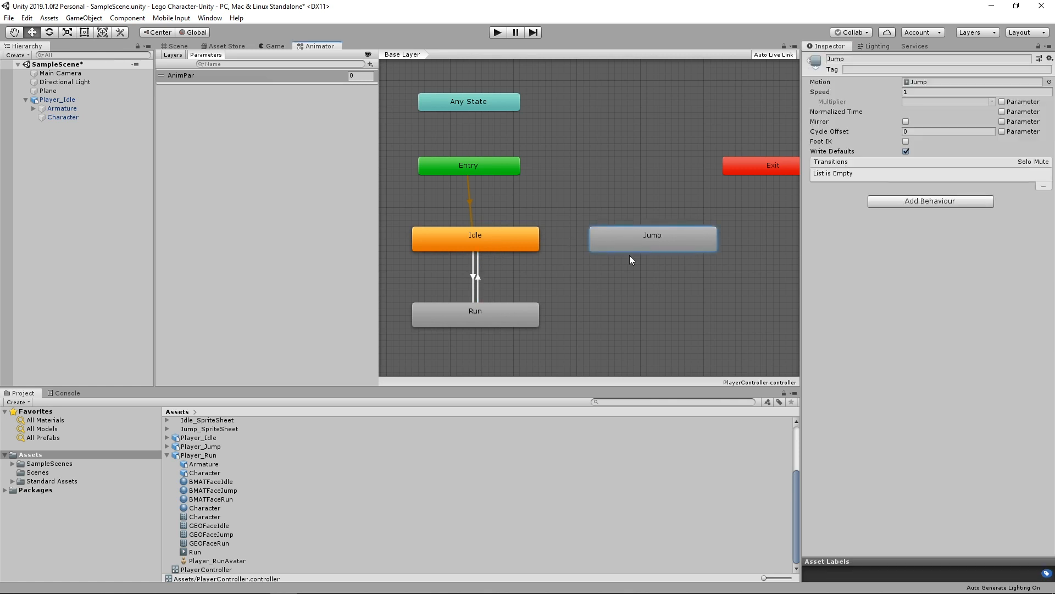
pyautogui.click(519, 236)
pyautogui.rightClick(515, 244)
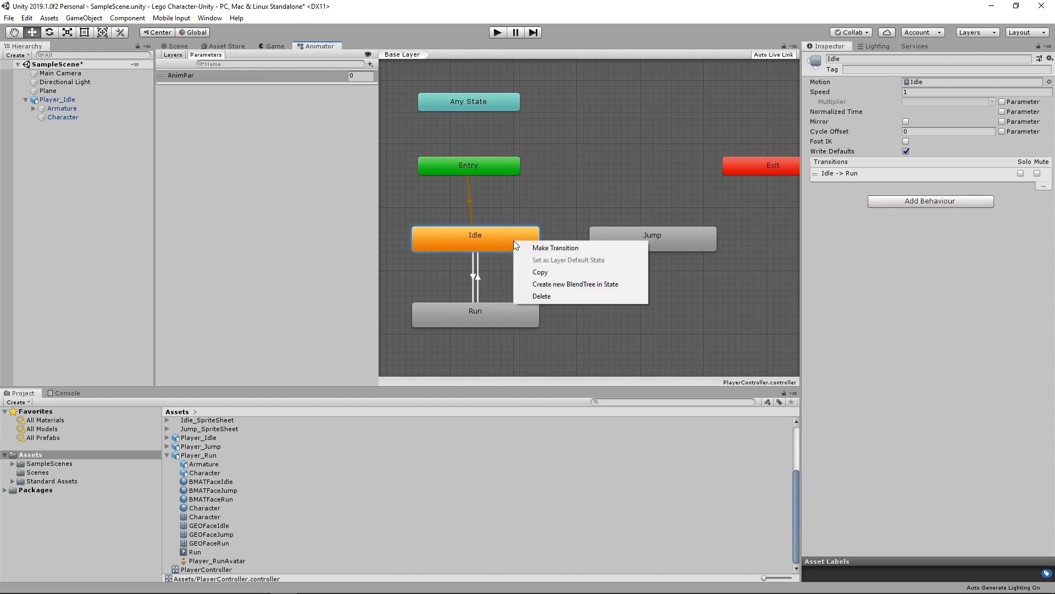
pyautogui.click(555, 248)
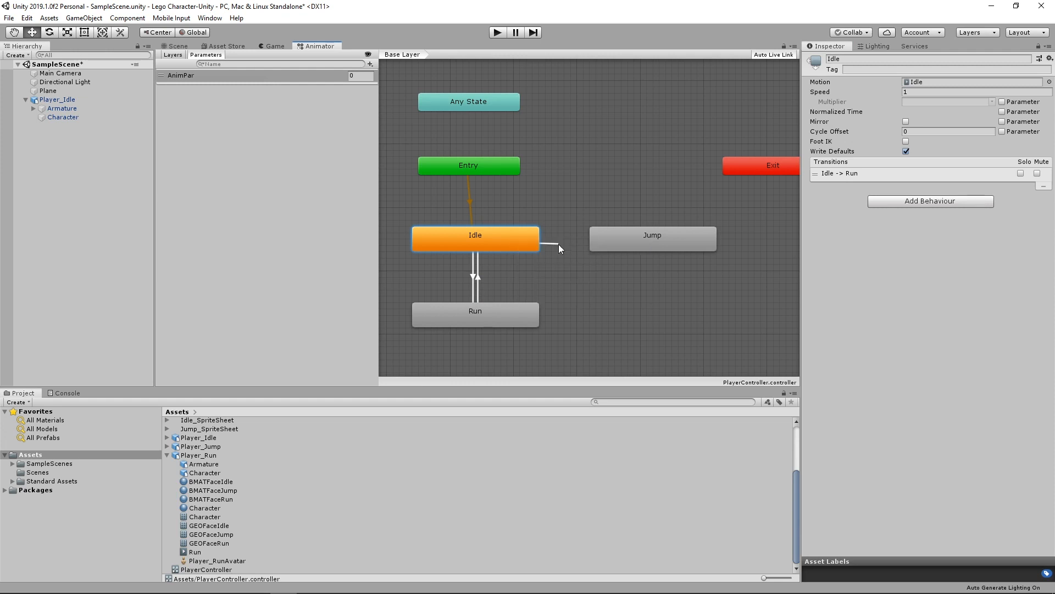
pyautogui.click(655, 242)
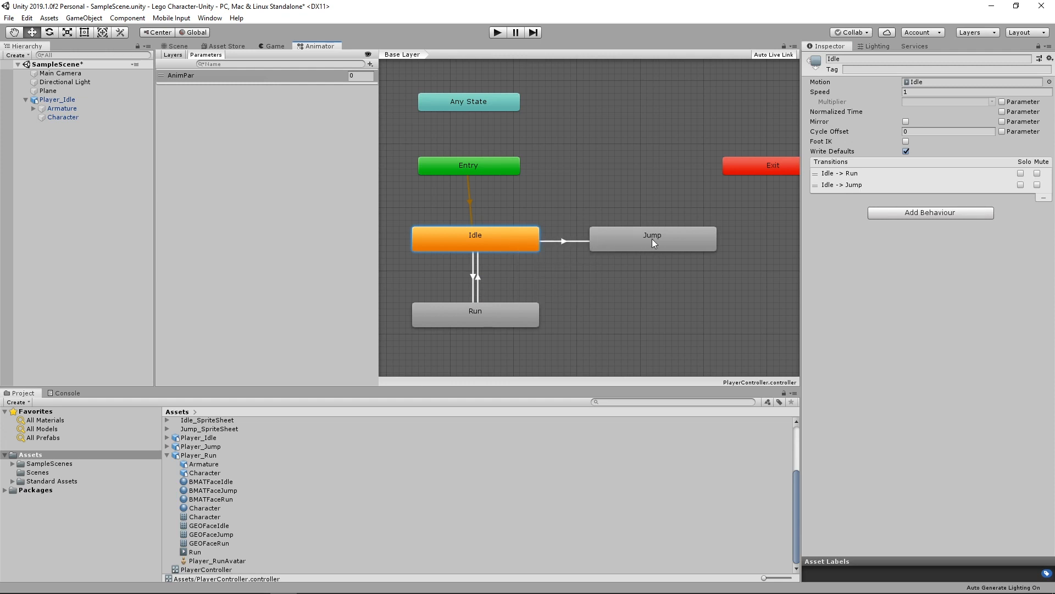
# Add an AnimPar Equals 2 condition to the Idle to Jump transition, turn off Has Exit Time, and play its preview briefly
pyautogui.click(563, 241)
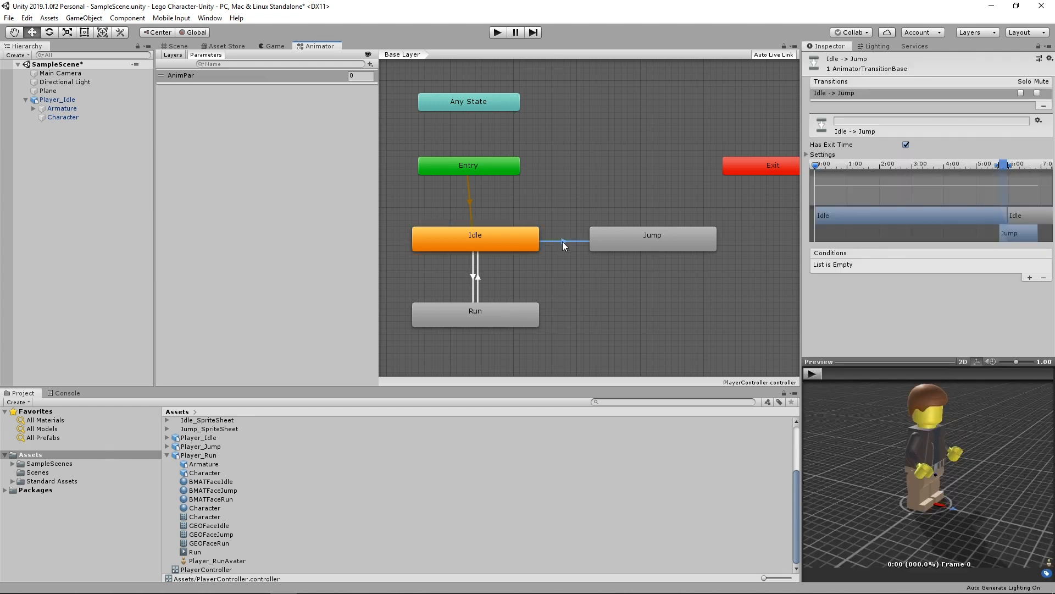
pyautogui.click(1030, 277)
pyautogui.click(964, 266)
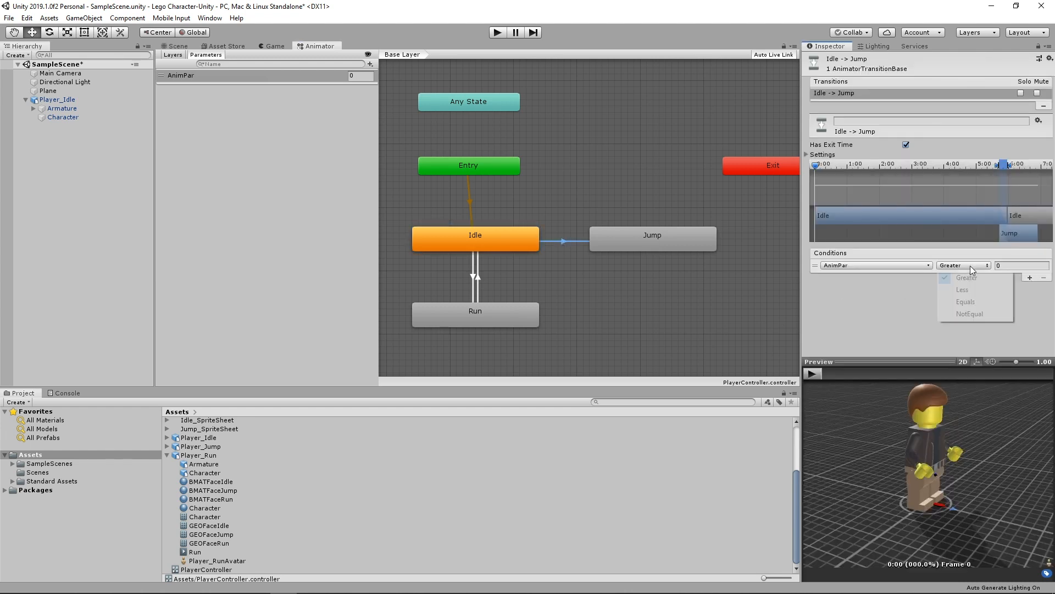
pyautogui.click(963, 301)
pyautogui.click(1021, 266)
pyautogui.doubleClick(1023, 266)
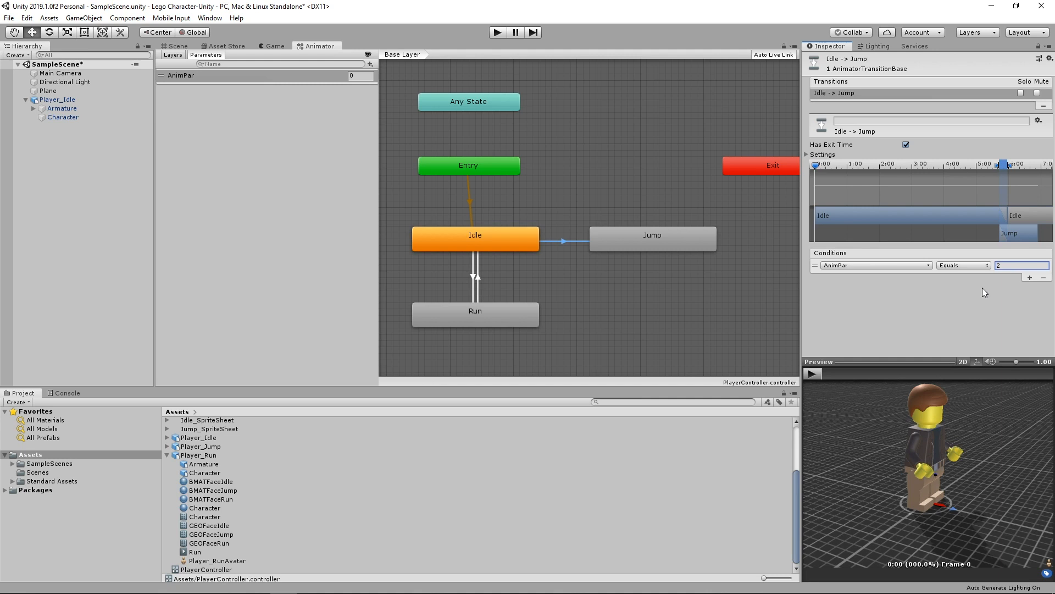
pyautogui.click(906, 144)
pyautogui.click(813, 374)
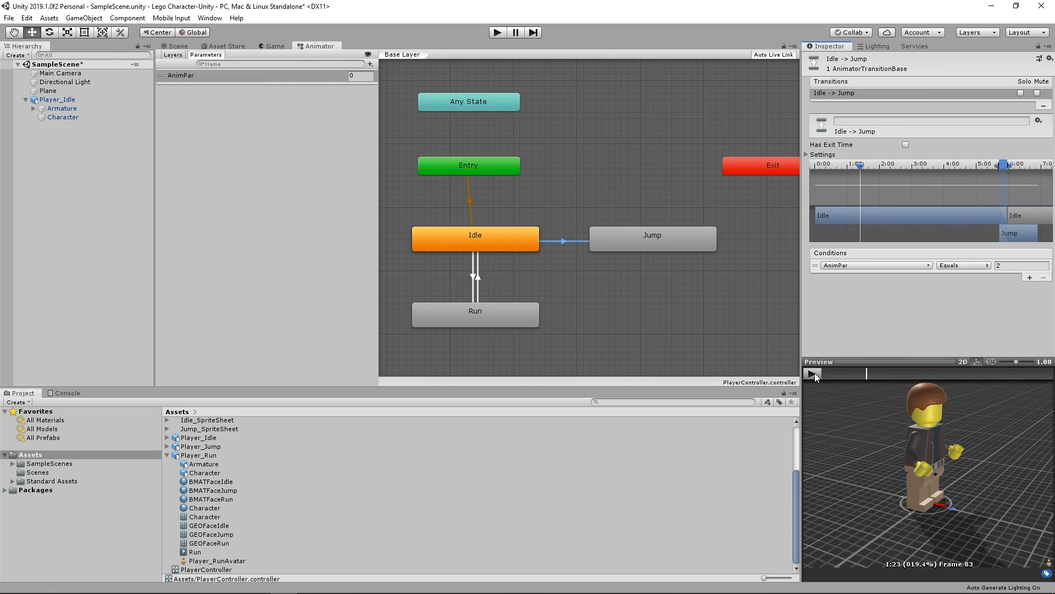
# Create a transition from the Jump state back to Idle
pyautogui.click(658, 240)
pyautogui.rightClick(658, 240)
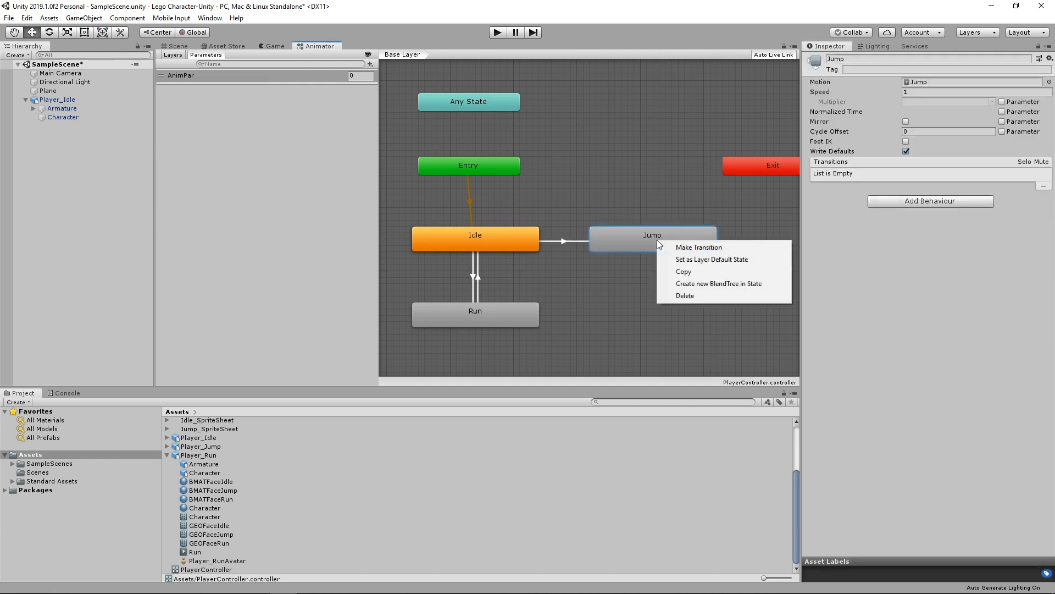
pyautogui.click(709, 249)
pyautogui.click(495, 237)
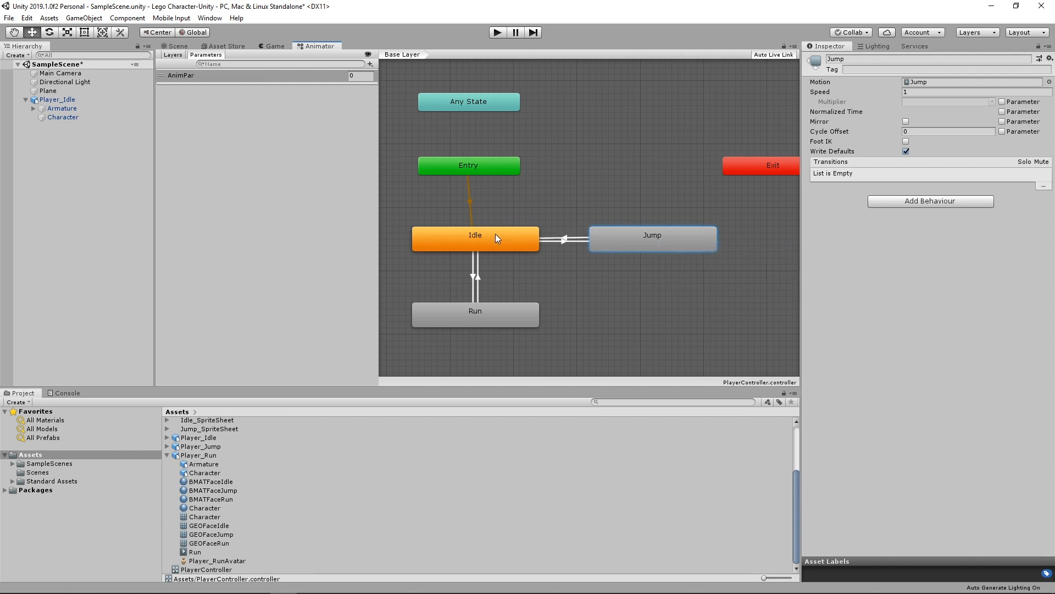
# Add an AnimPar Equals 0 condition to the Jump to Idle transition and turn off Has Exit Time
pyautogui.click(568, 236)
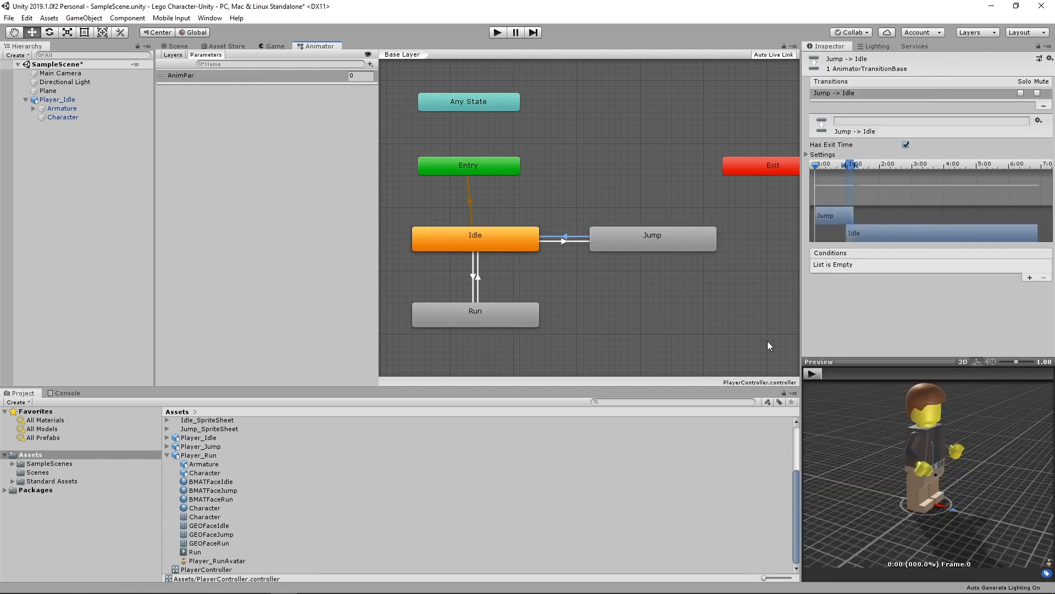
pyautogui.click(1030, 278)
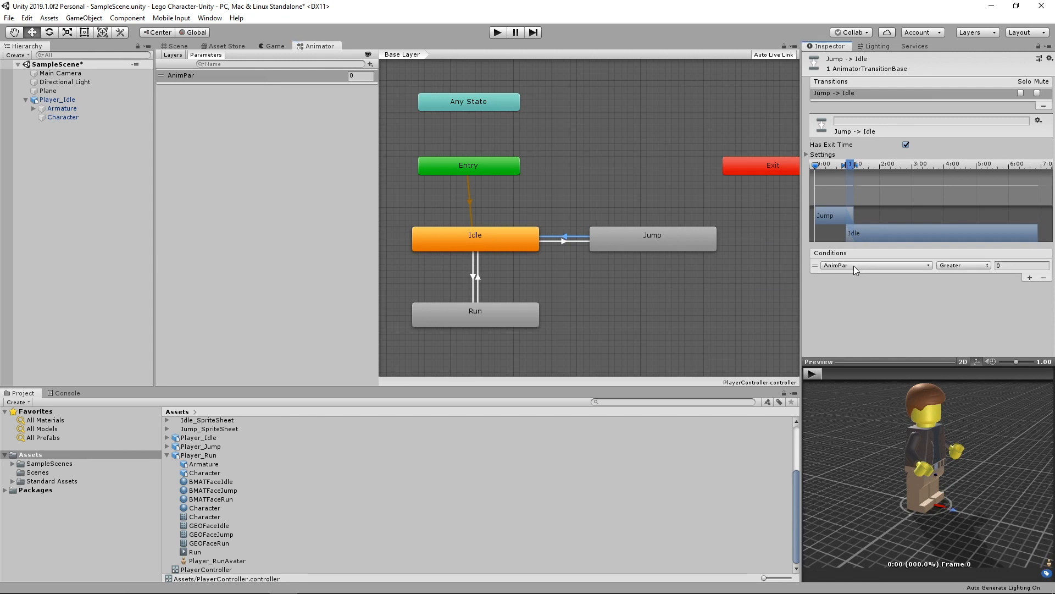
pyautogui.click(964, 265)
pyautogui.click(965, 301)
pyautogui.click(478, 279)
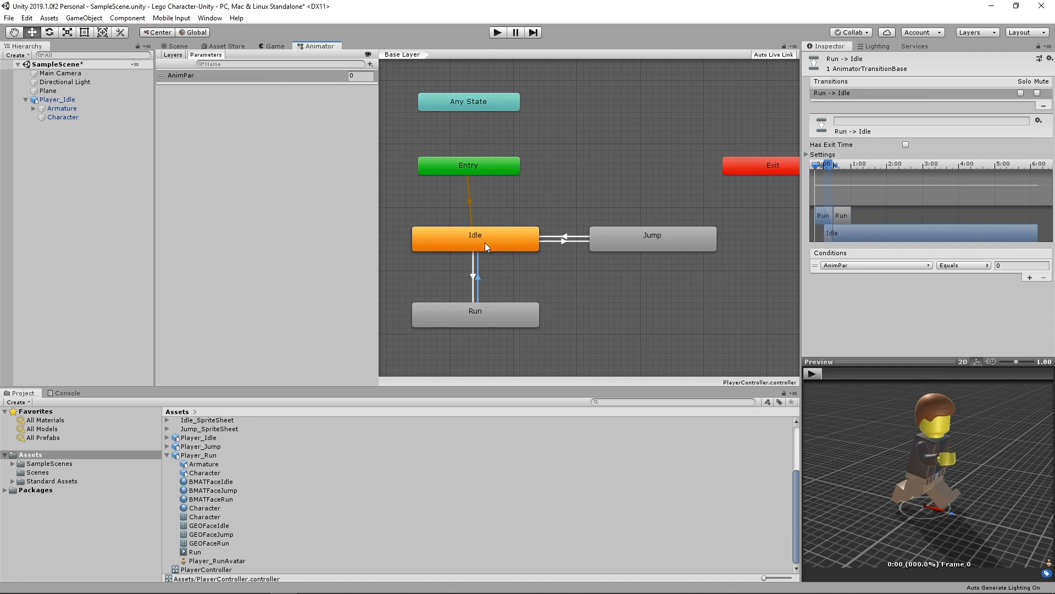
pyautogui.click(567, 238)
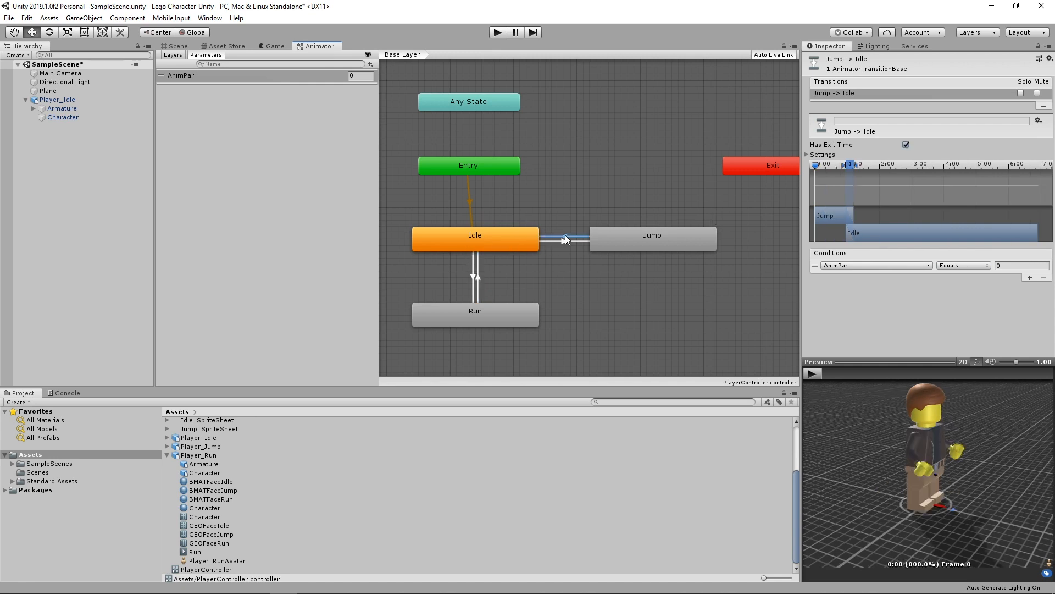
pyautogui.click(906, 145)
# Create a transition from the Run state to the Jump state
pyautogui.rightClick(499, 318)
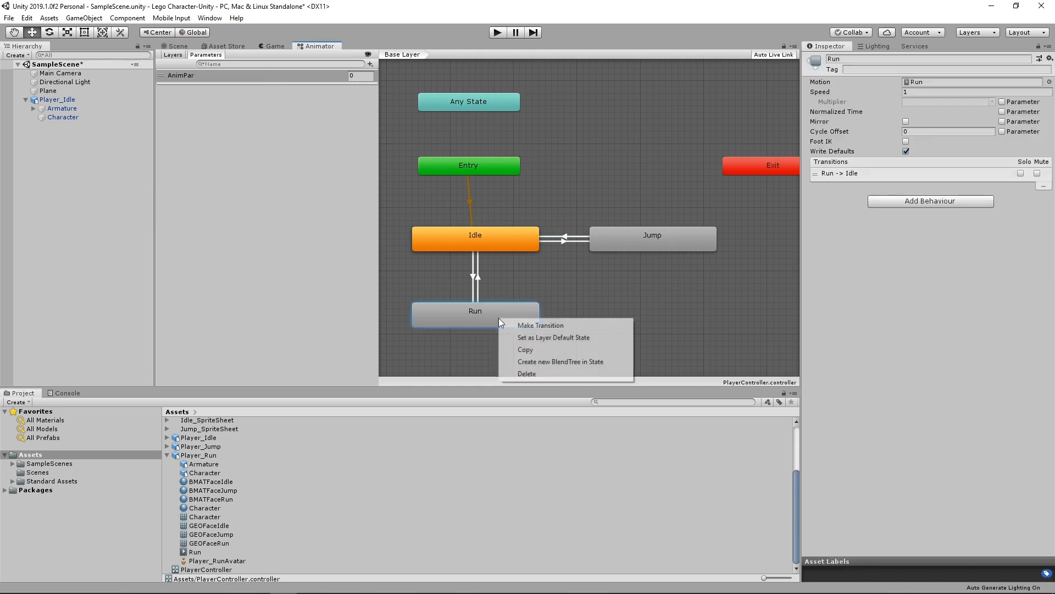
pyautogui.click(545, 326)
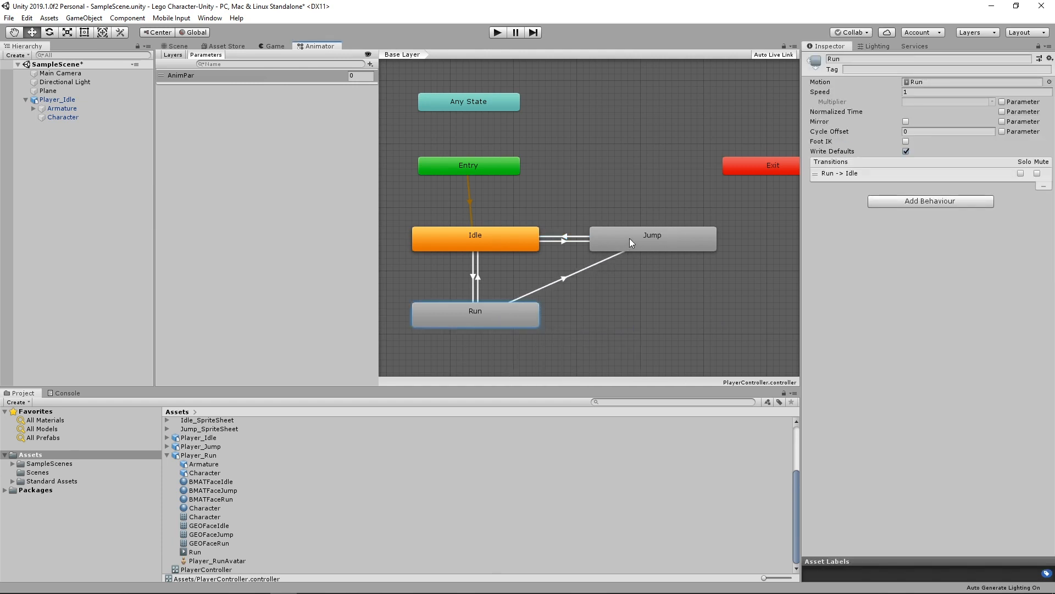
pyautogui.click(630, 242)
# Add an AnimPar condition with the Equals comparison to the Run to Jump transition and turn off Has Exit Time
pyautogui.click(566, 281)
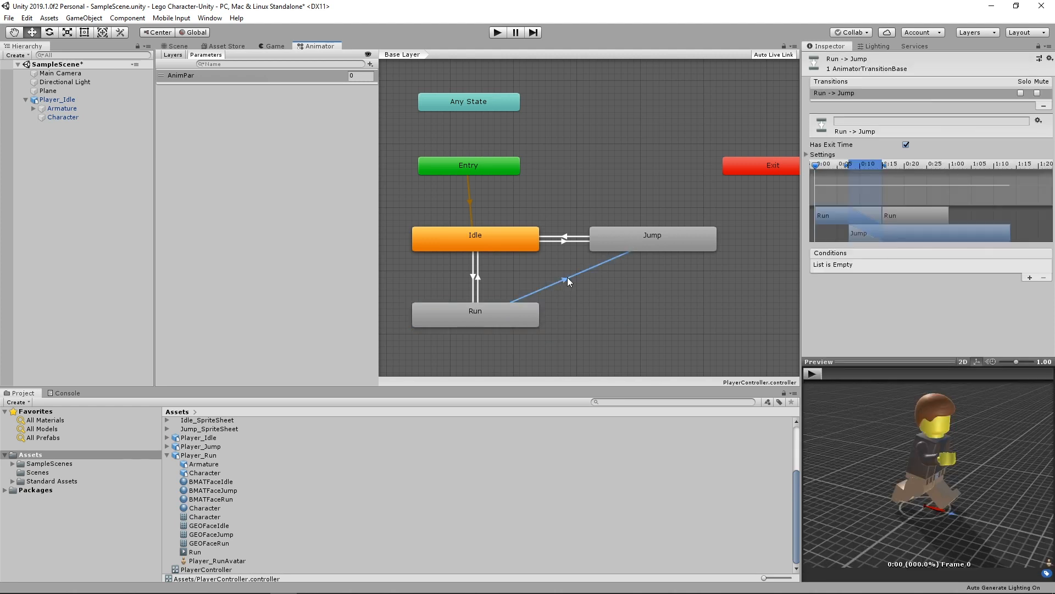
pyautogui.click(1030, 278)
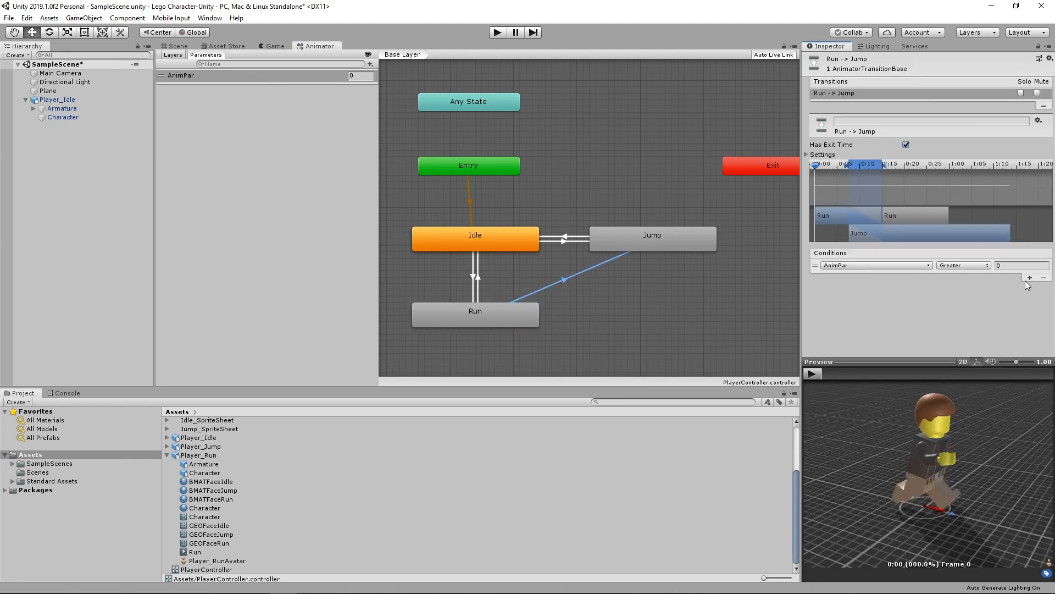
pyautogui.click(948, 265)
pyautogui.click(969, 301)
pyautogui.click(1012, 265)
pyautogui.click(905, 145)
# Create a transition from the Jump state back to Run
pyautogui.rightClick(678, 237)
pyautogui.click(694, 243)
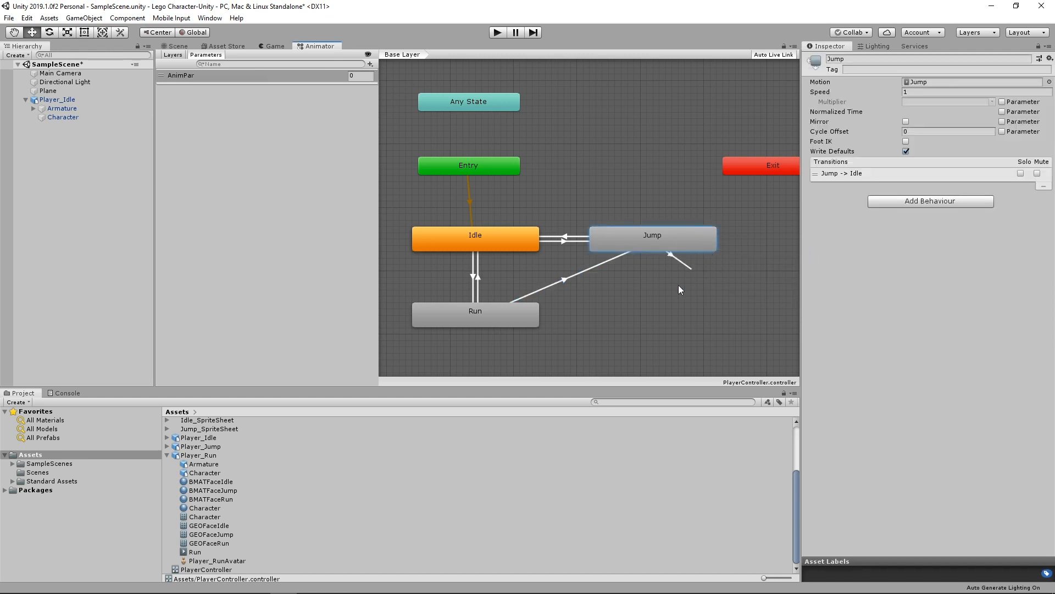
pyautogui.click(510, 320)
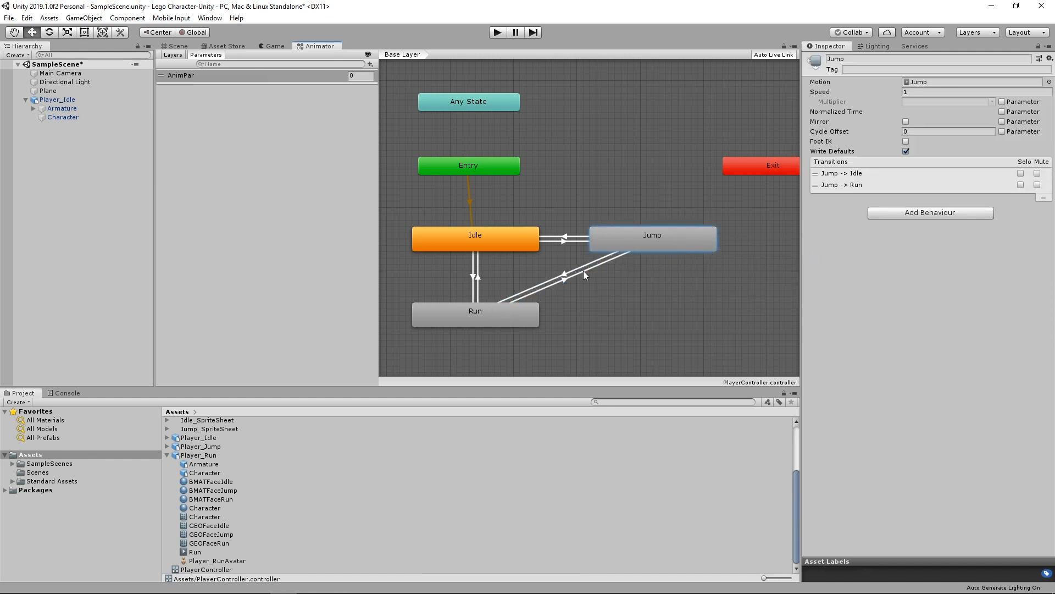
# Add an AnimPar Equals 1 condition to the Jump to Run transition and turn off Has Exit Time
pyautogui.click(564, 272)
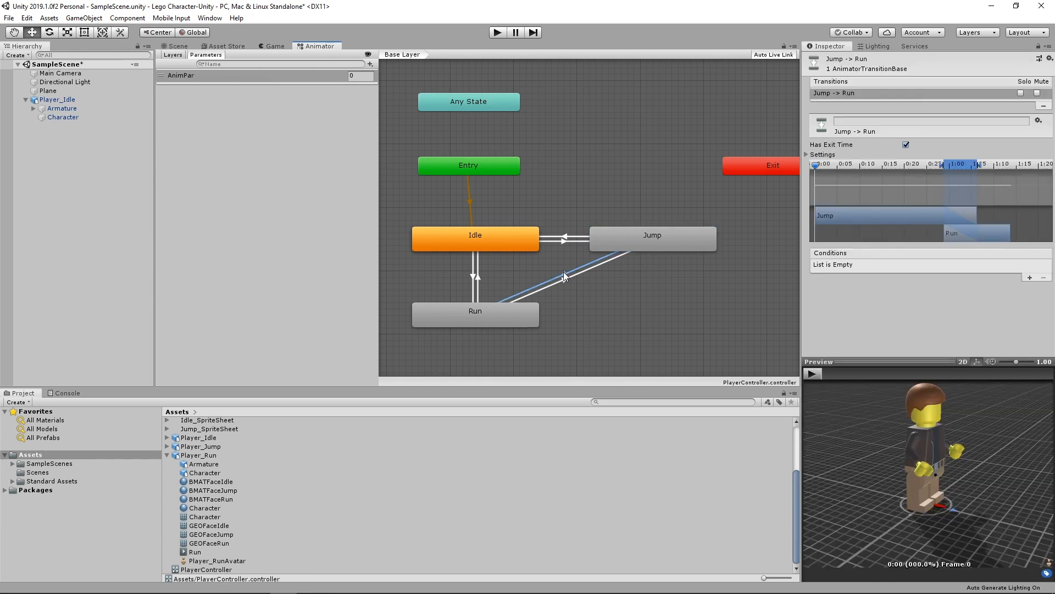
pyautogui.click(1030, 278)
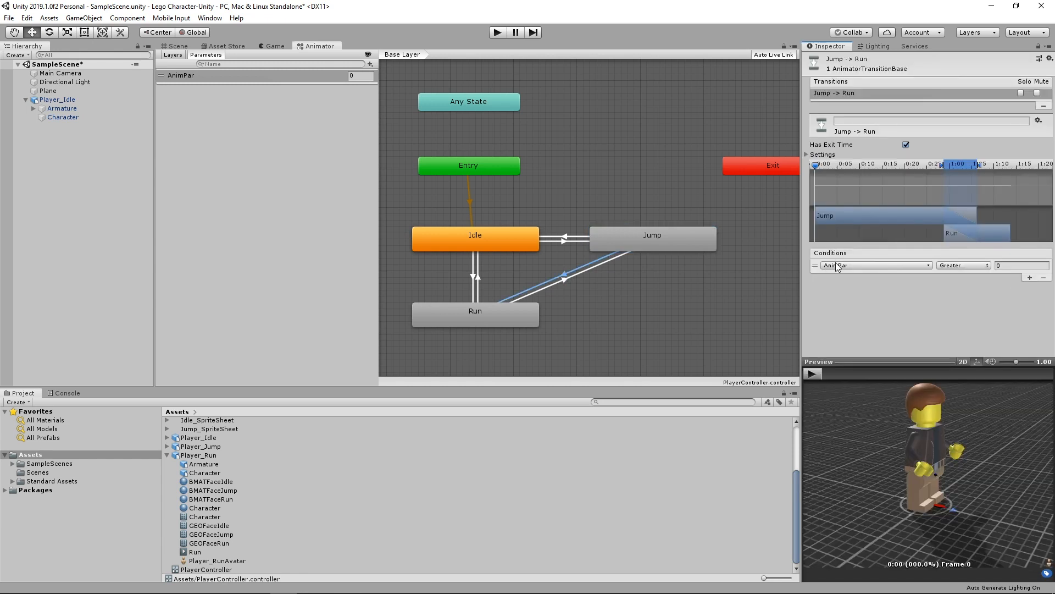
pyautogui.click(962, 265)
pyautogui.click(962, 301)
pyautogui.click(1011, 266)
pyautogui.doubleClick(1009, 266)
pyautogui.click(907, 144)
# Review the conditions of the transitions between the Idle, Run and Jump states
pyautogui.click(478, 280)
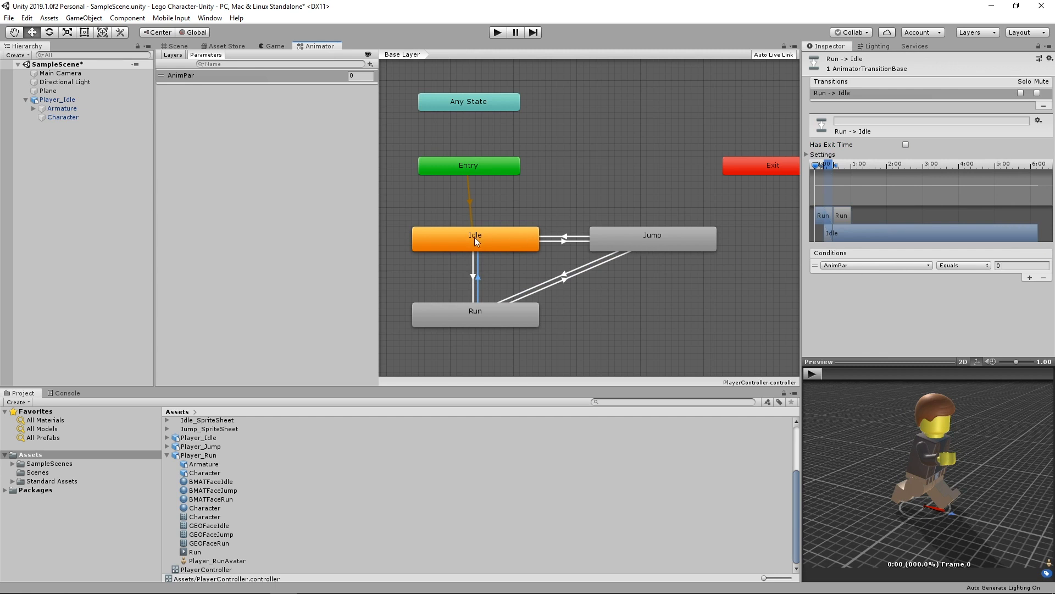
pyautogui.click(472, 276)
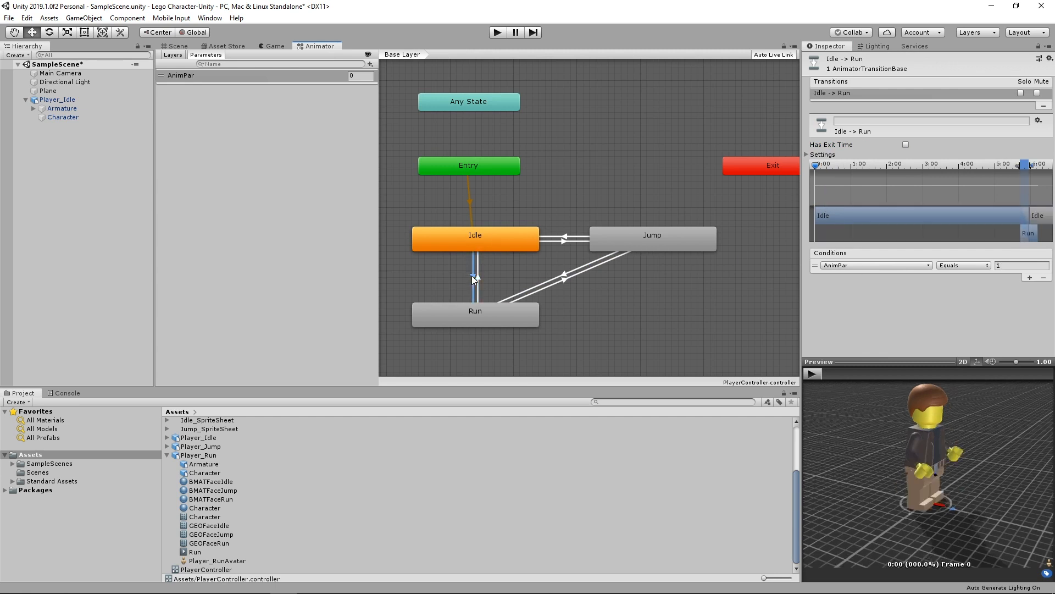
pyautogui.click(564, 276)
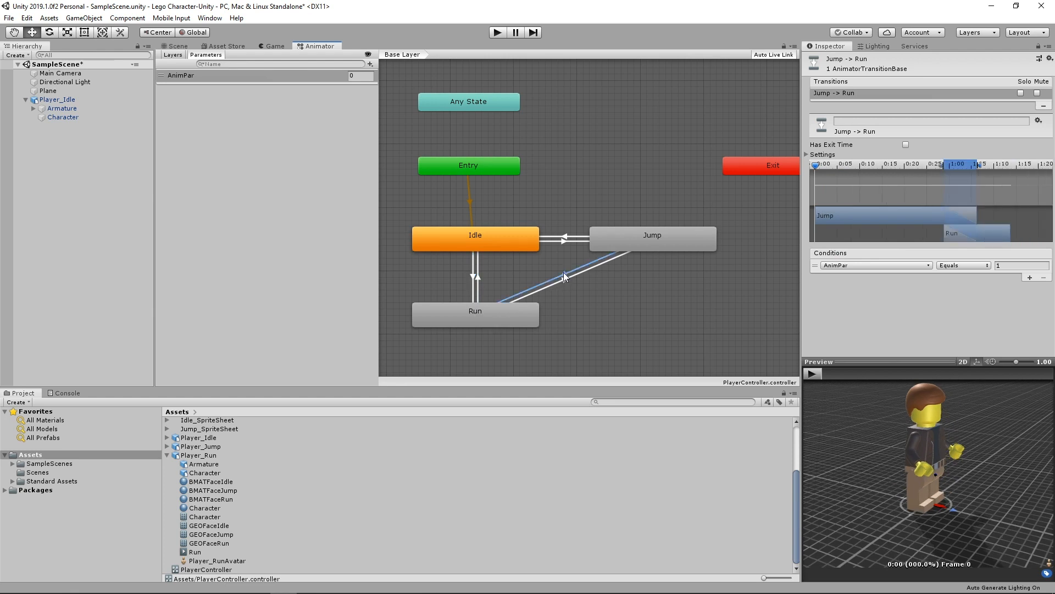
pyautogui.click(564, 279)
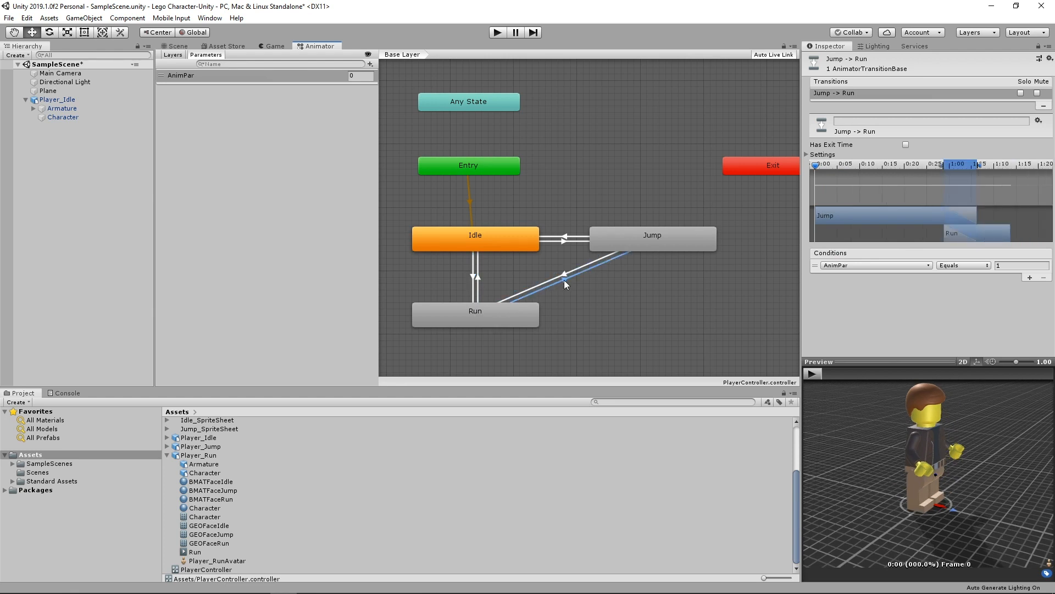
pyautogui.click(564, 241)
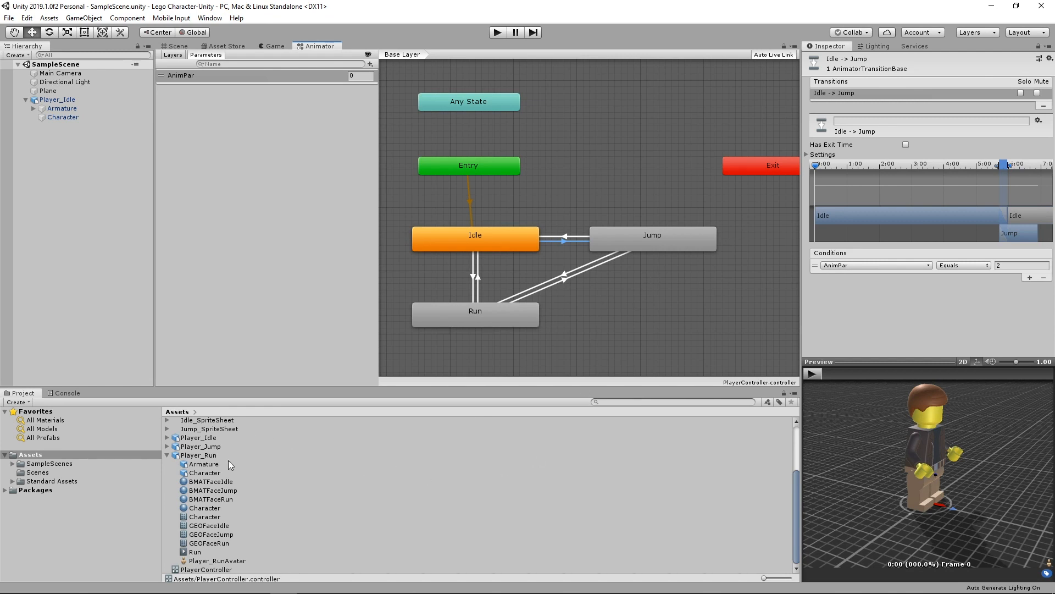
# Return to the Scene view and create a folder named Materials in Assets
pyautogui.click(166, 455)
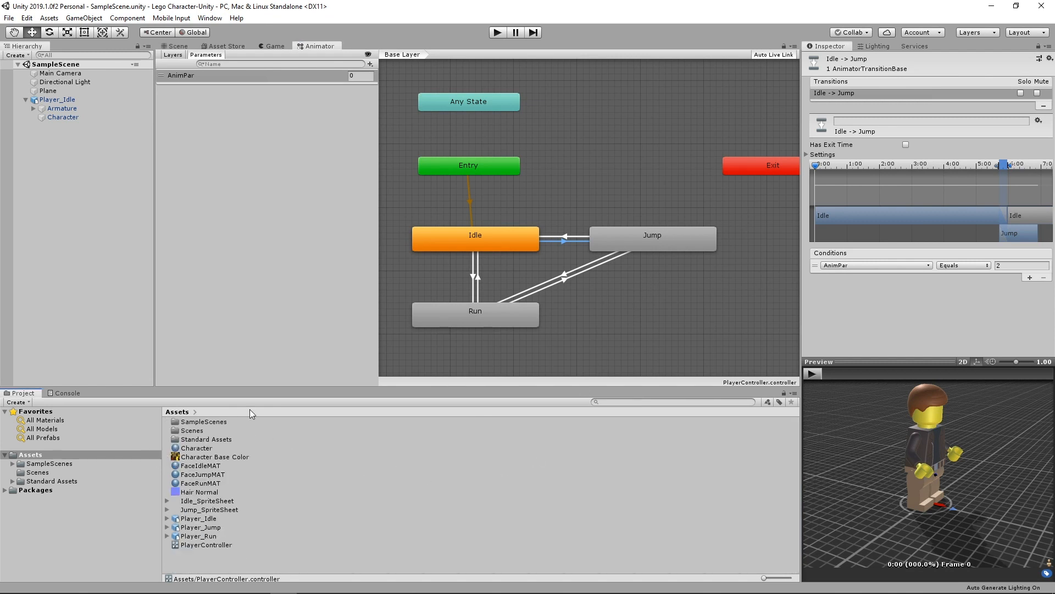
pyautogui.click(175, 47)
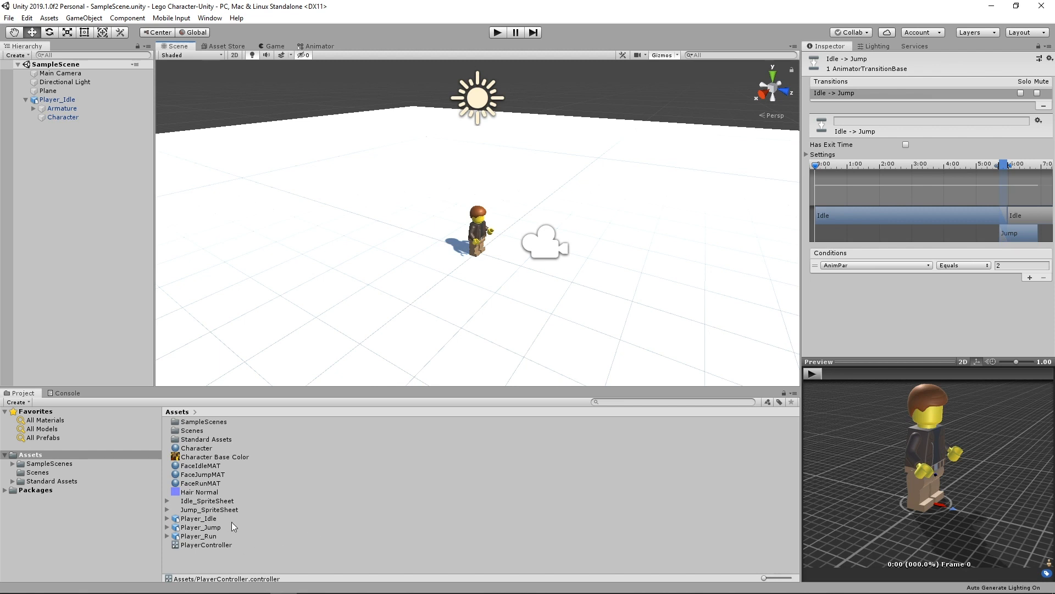
pyautogui.rightClick(237, 563)
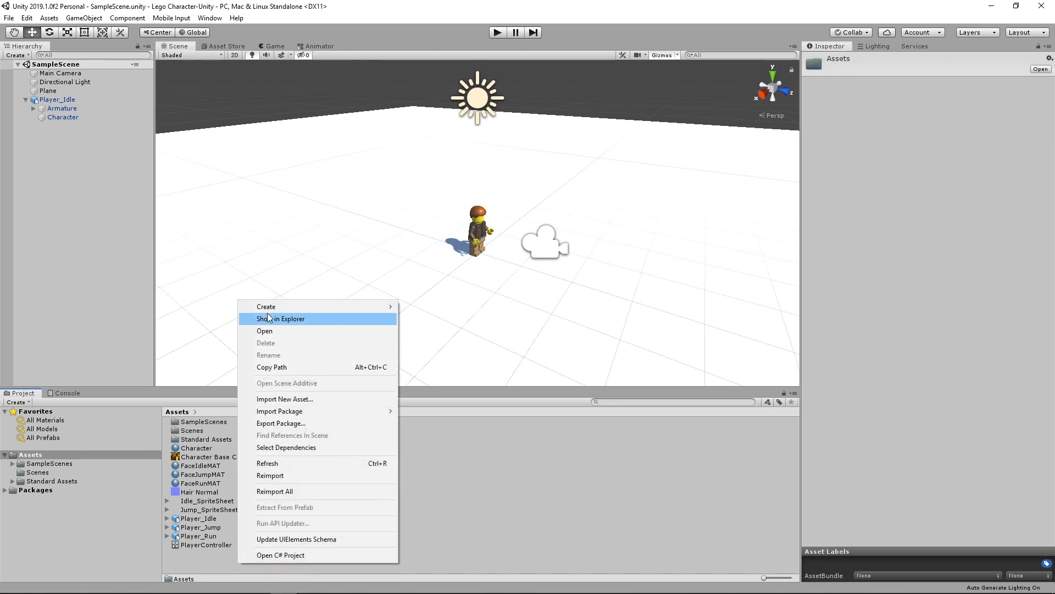
pyautogui.moveTo(308, 306)
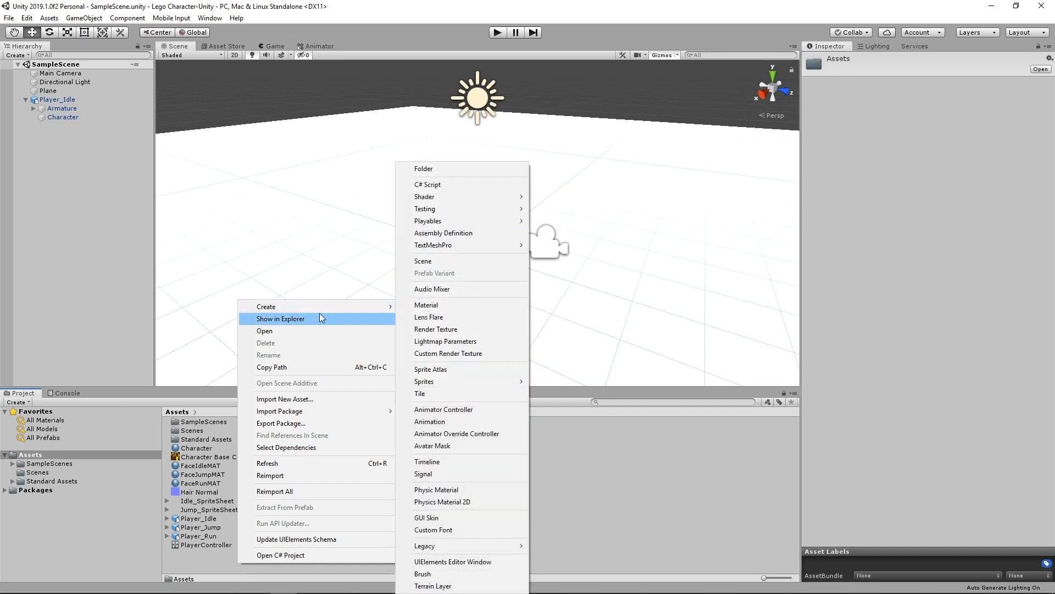
pyautogui.click(444, 171)
pyautogui.write('Materials')
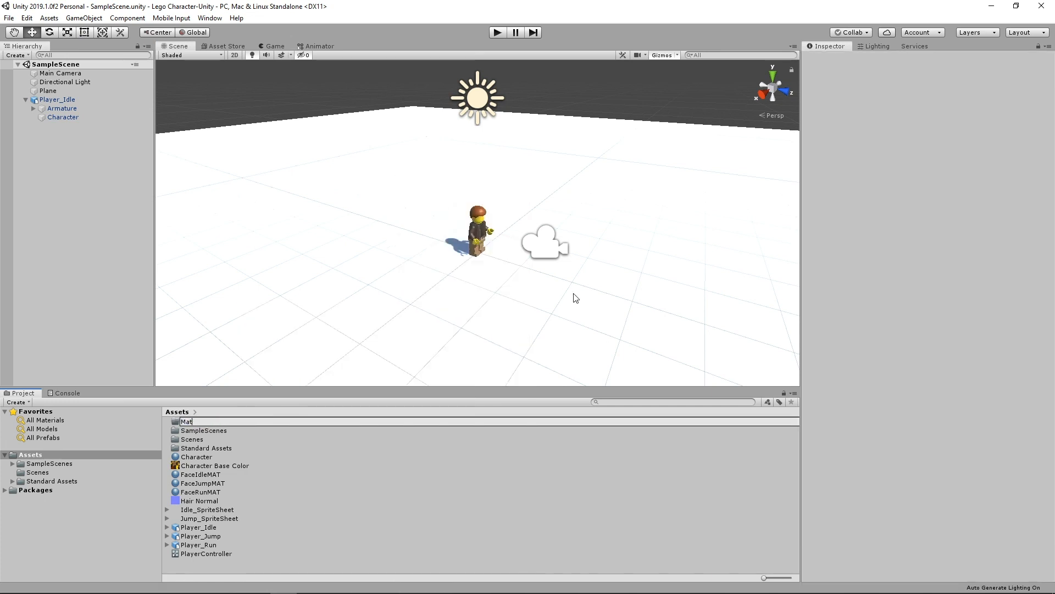
pyautogui.press('Return')
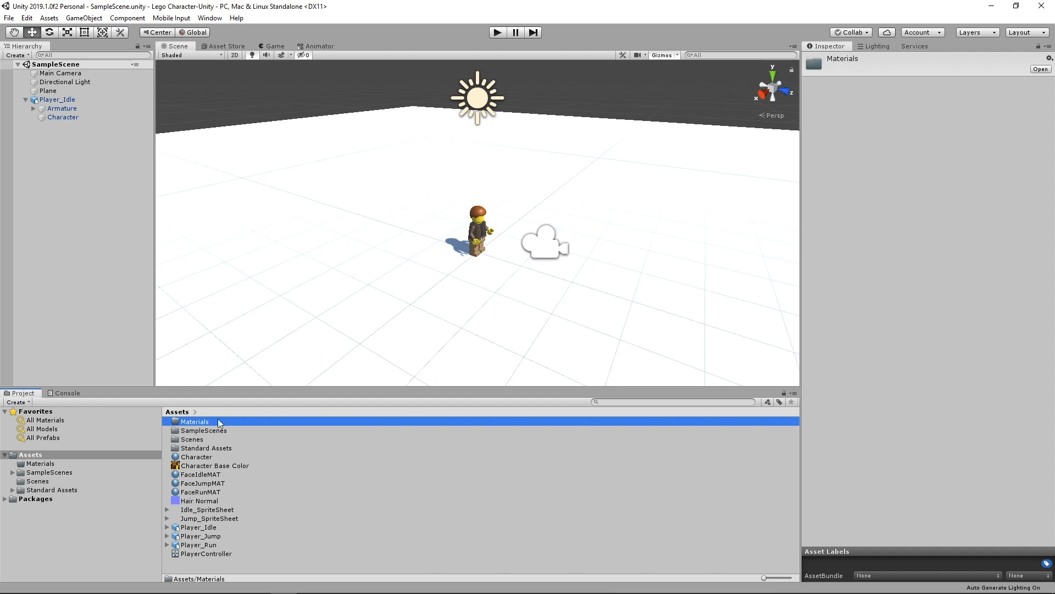
# Move the Character, FaceIdleMAT, FaceJumpMAT and FaceRunMAT materials into the Materials folder
pyautogui.click(198, 457)
pyautogui.keyDown('ctrl'); pyautogui.click(203, 475); pyautogui.keyUp('ctrl')
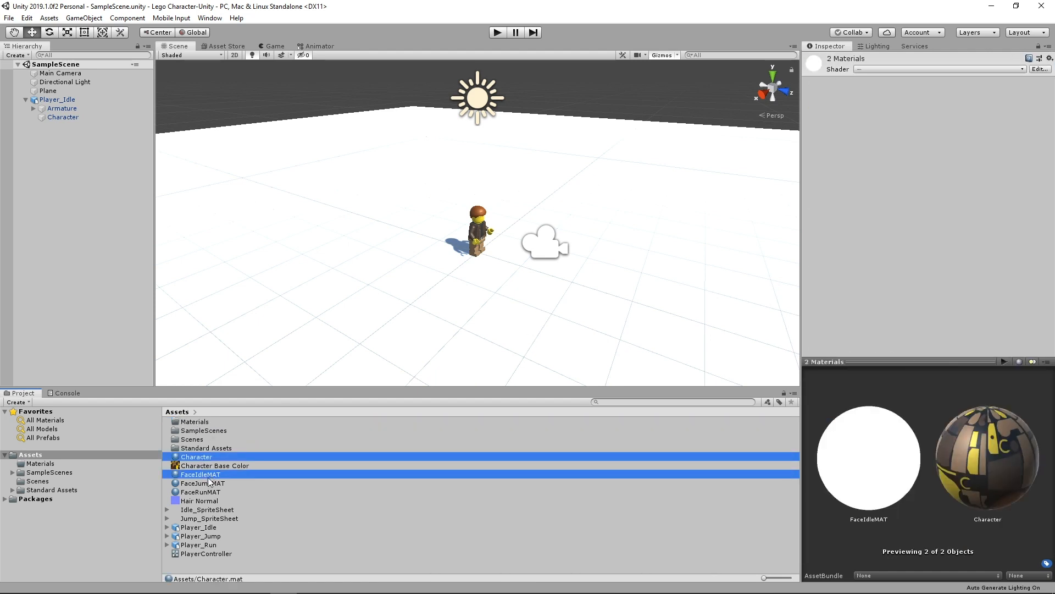
pyautogui.keyDown('ctrl'); pyautogui.click(203, 483); pyautogui.keyUp('ctrl')
pyautogui.keyDown('ctrl'); pyautogui.click(204, 492); pyautogui.keyUp('ctrl')
pyautogui.moveTo(205, 496); pyautogui.dragTo(187, 421)
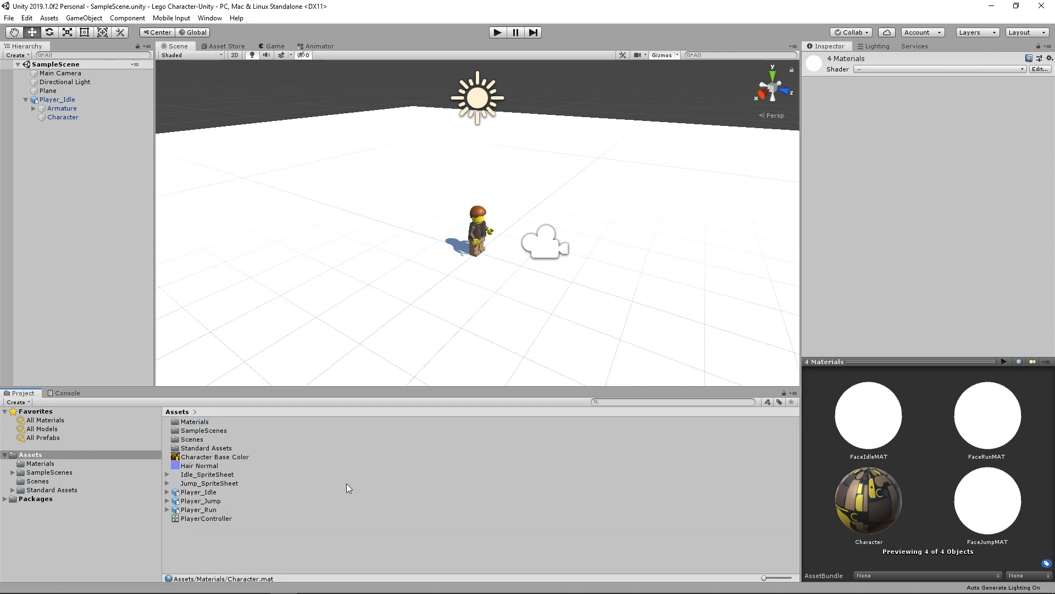
# Create a folder named Textures in Assets
pyautogui.click(308, 525)
pyautogui.rightClick(308, 525)
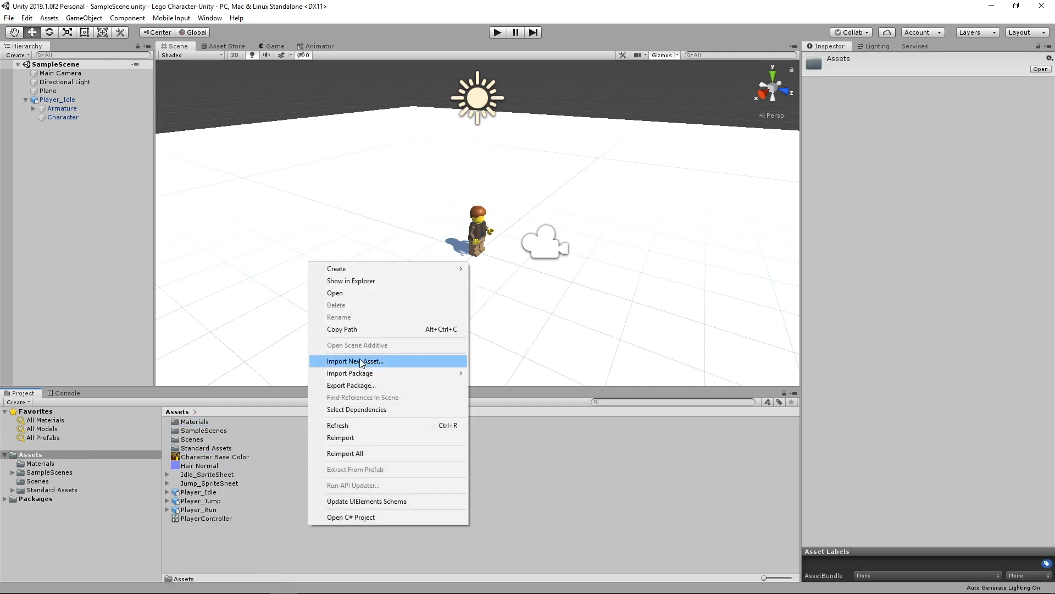
pyautogui.moveTo(386, 269)
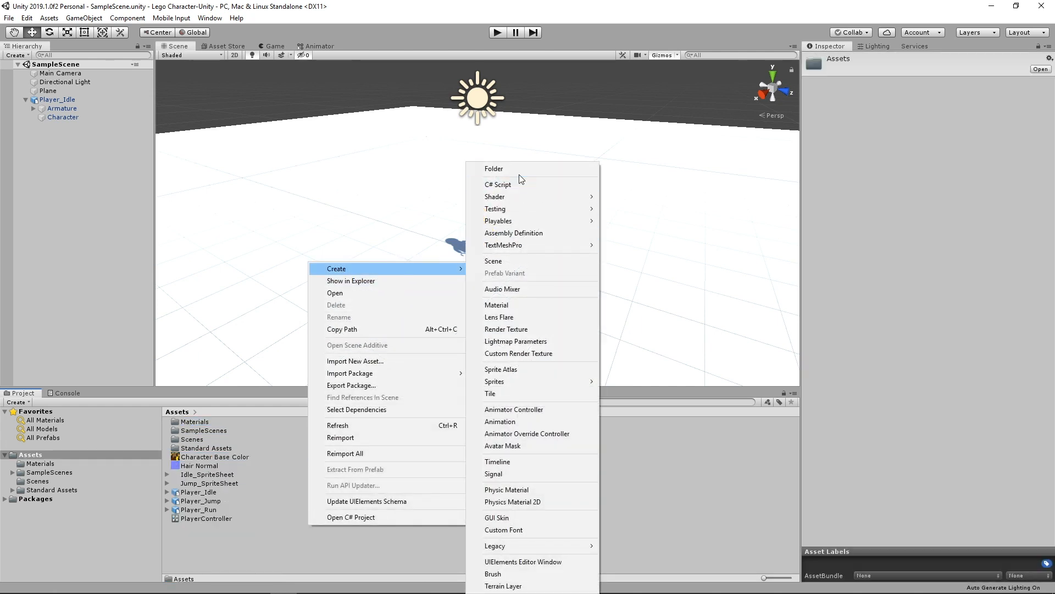
pyautogui.click(494, 168)
pyautogui.write('Textures')
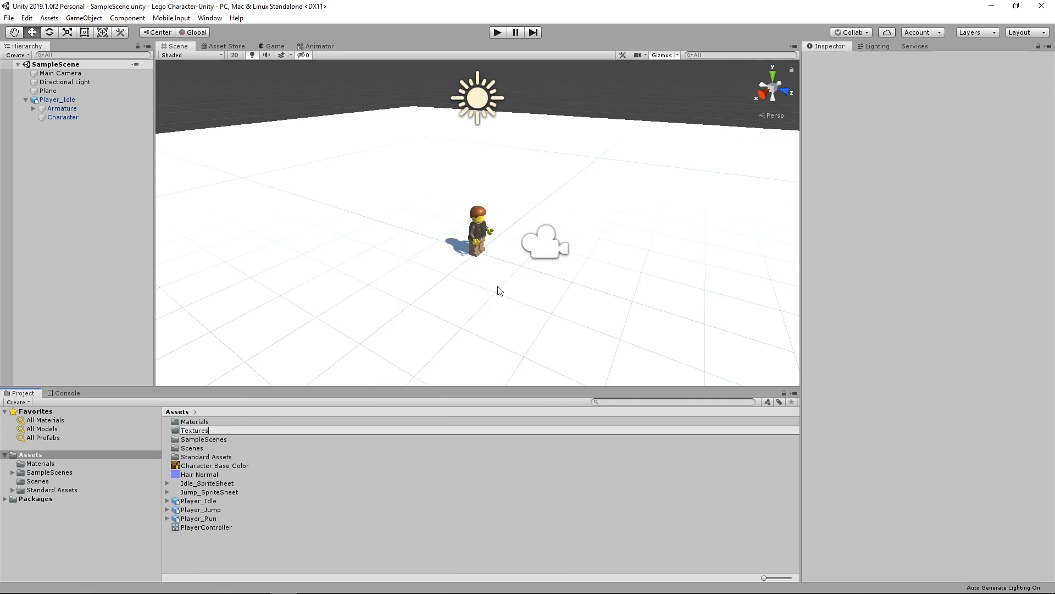
pyautogui.press('Return')
# Move Character Base Color, Hair Normal, Idle_SpriteSheet and Jump_SpriteSheet into the Textures folder
pyautogui.click(199, 465)
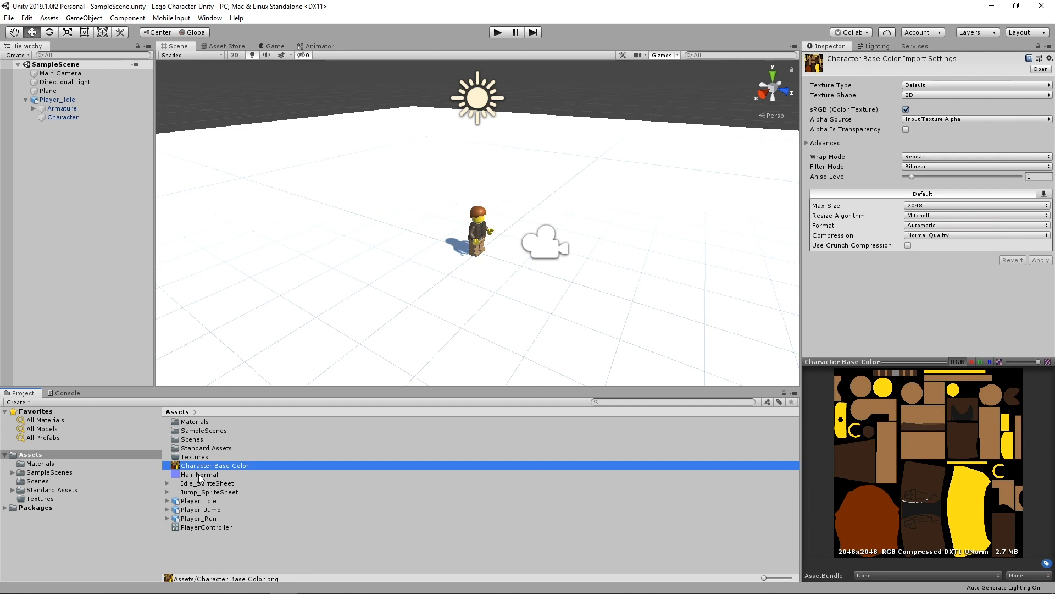
pyautogui.keyDown('ctrl'); pyautogui.click(199, 475); pyautogui.keyUp('ctrl')
pyautogui.keyDown('shift'); pyautogui.click(219, 491); pyautogui.keyUp('shift')
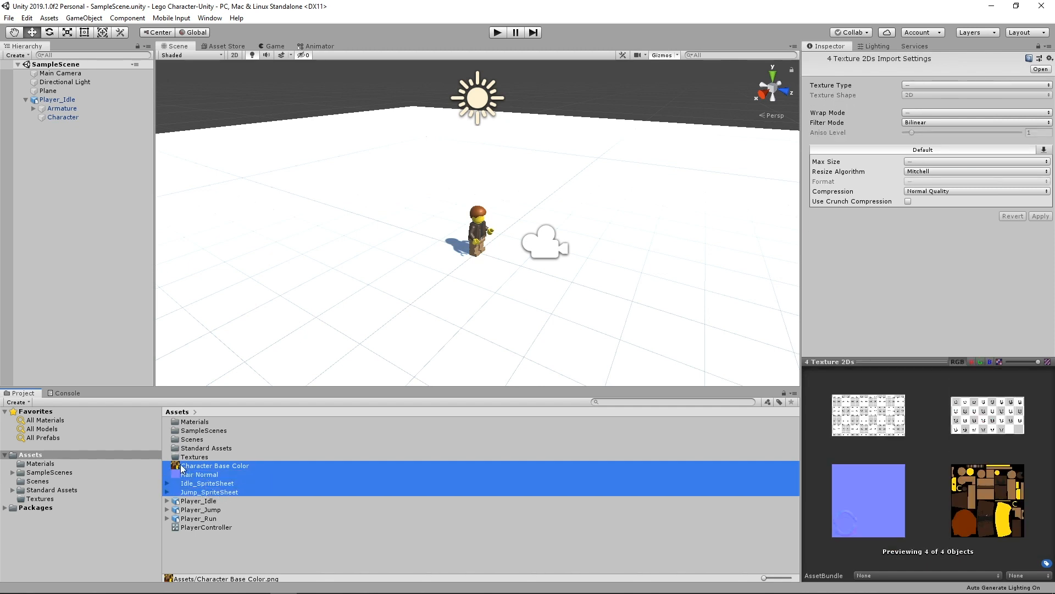
pyautogui.moveTo(182, 467); pyautogui.dragTo(179, 460)
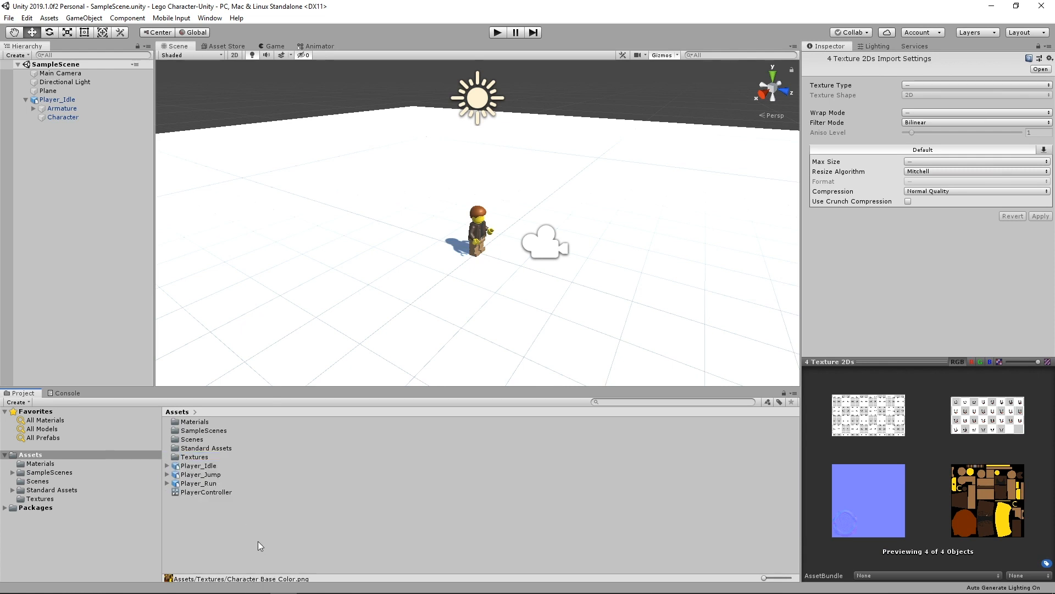
# Create a folder named Animations in Assets
pyautogui.click(204, 467)
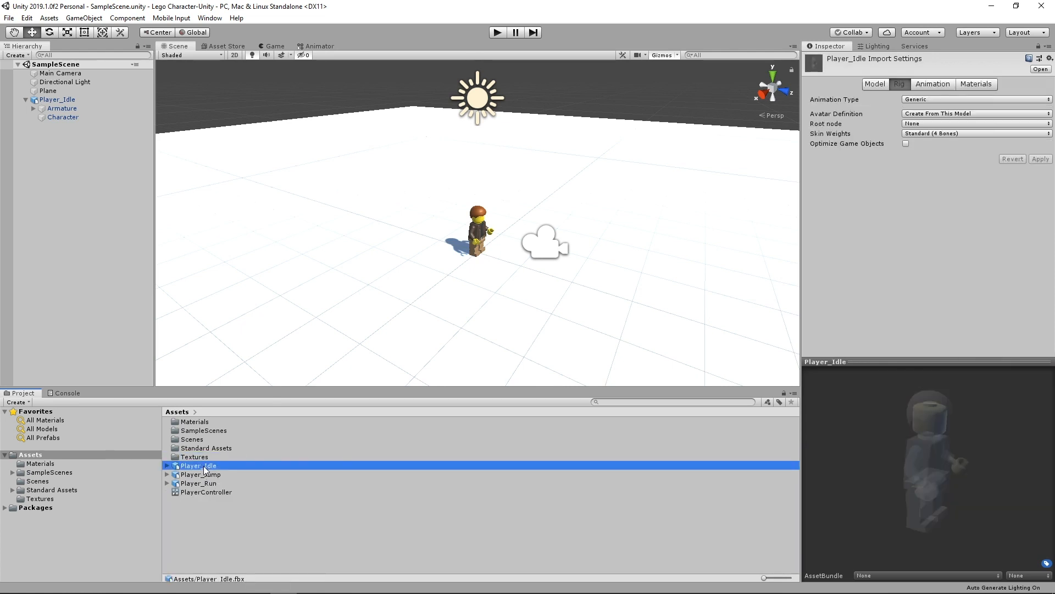
pyautogui.rightClick(233, 531)
pyautogui.moveTo(291, 281)
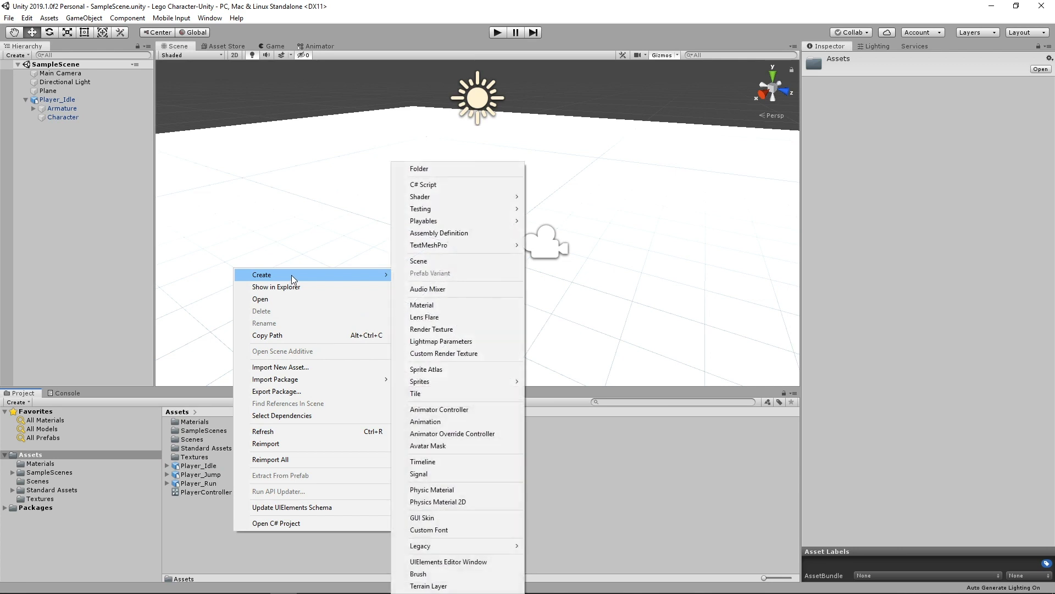
pyautogui.click(426, 165)
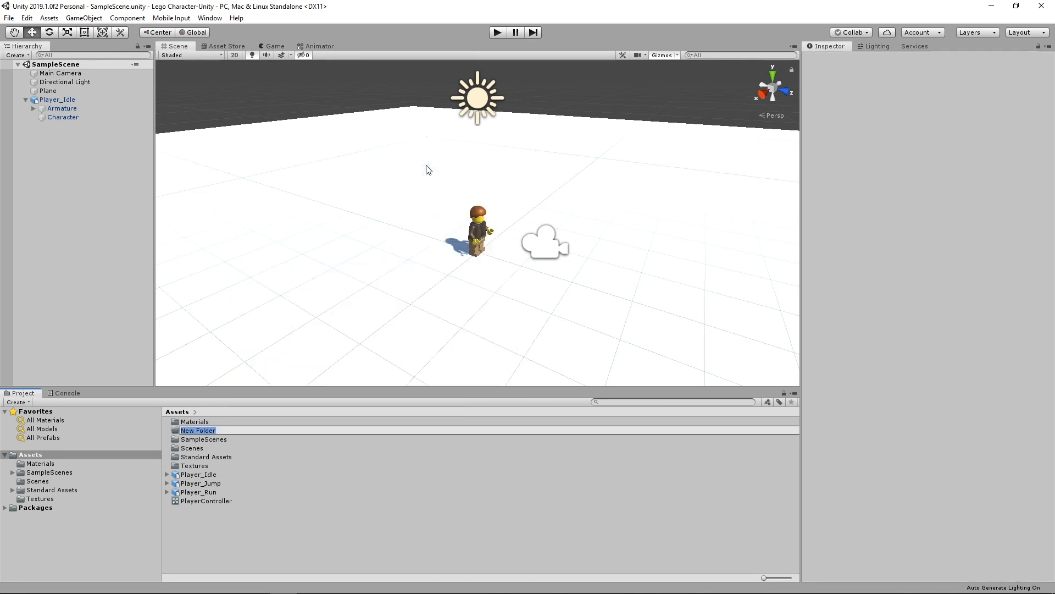
pyautogui.write('Animations')
pyautogui.press('Return')
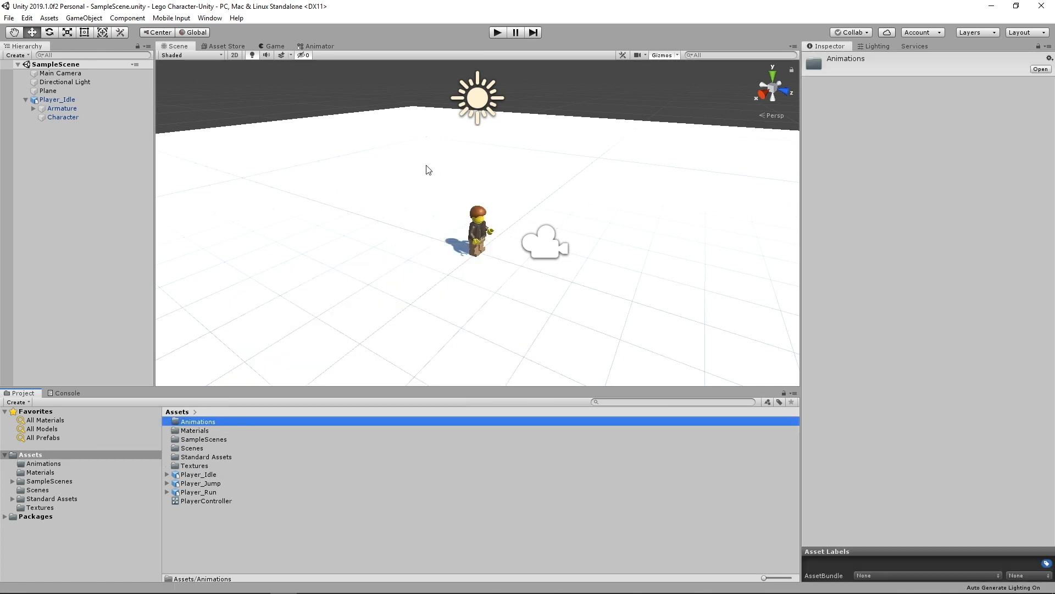
# Move the Player_Idle, Player_Jump and Player_Run models and the PlayerController into the Animations folder
pyautogui.click(211, 474)
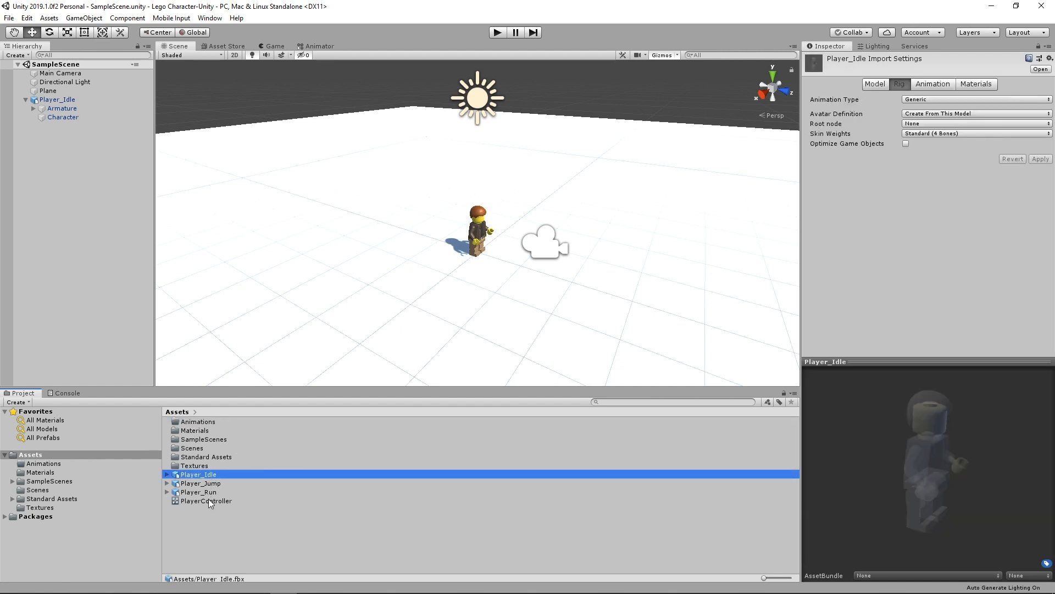
pyautogui.keyDown('shift'); pyautogui.click(209, 501); pyautogui.keyUp('shift')
pyautogui.moveTo(209, 502); pyautogui.dragTo(195, 422)
# Create a folder named Scripts in Assets
pyautogui.rightClick(299, 500)
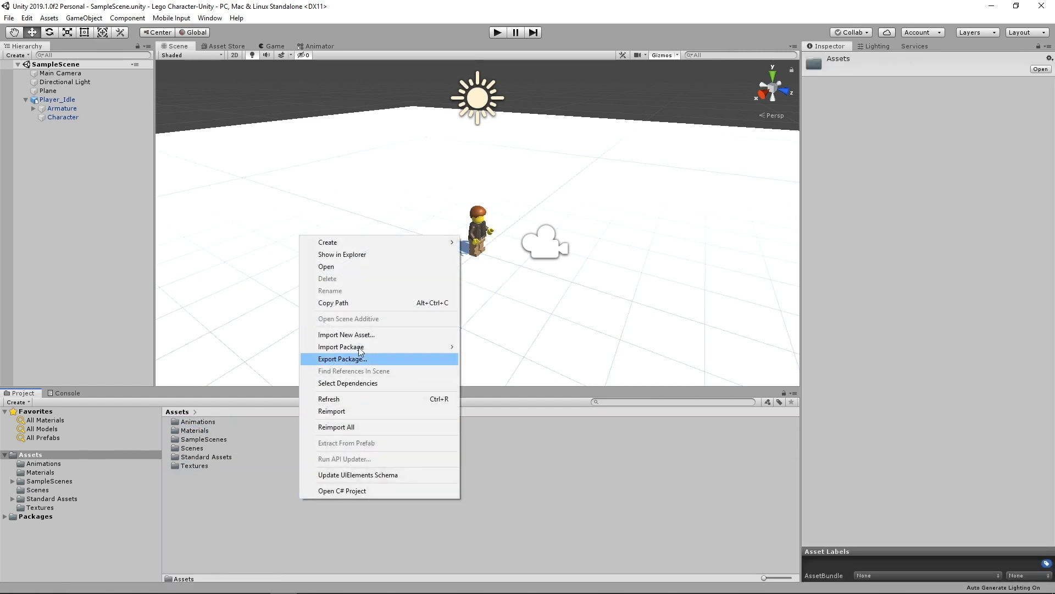
pyautogui.moveTo(382, 239)
pyautogui.click(497, 170)
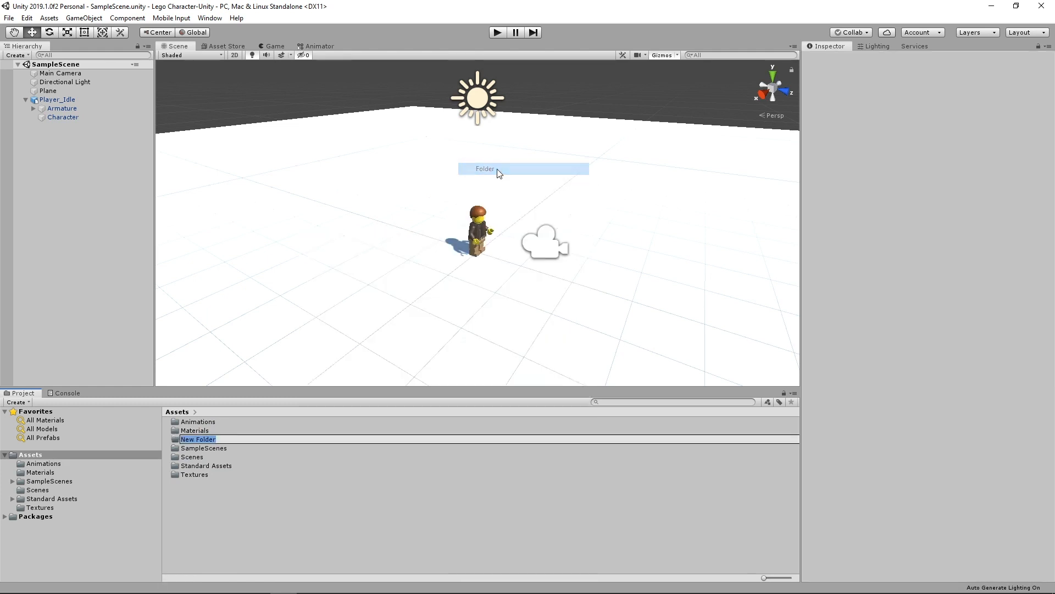
pyautogui.write('Scripts')
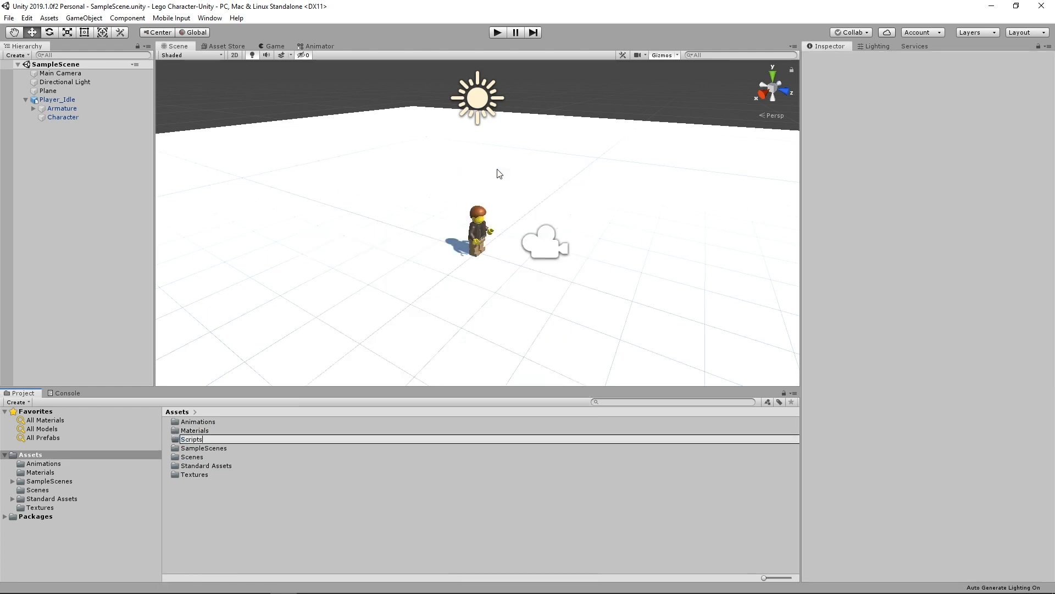
pyautogui.press('Return')
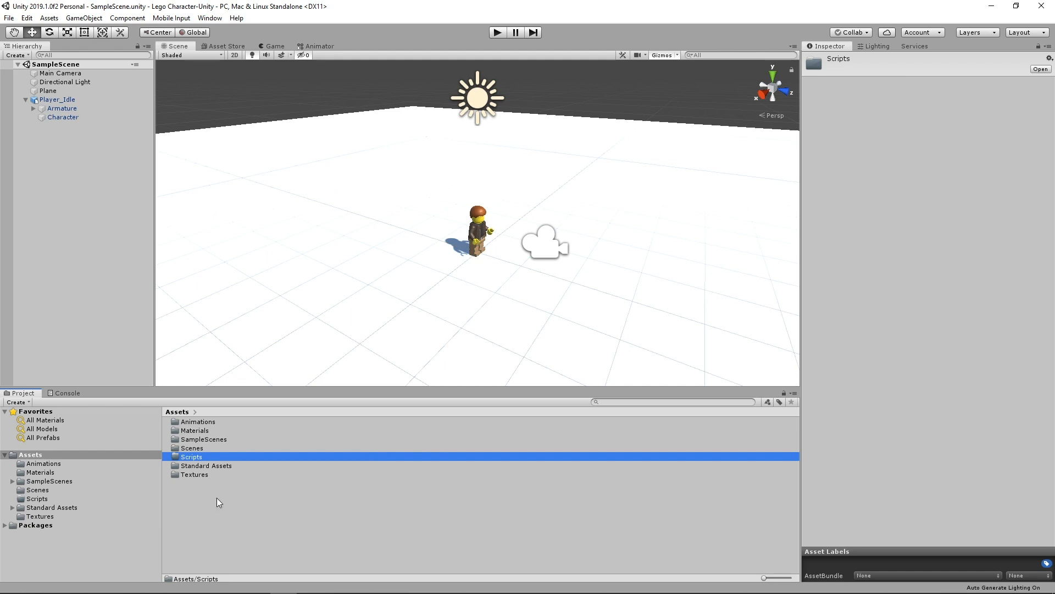
# Create a C# script named Player inside the Scripts folder
pyautogui.doubleClick(183, 457)
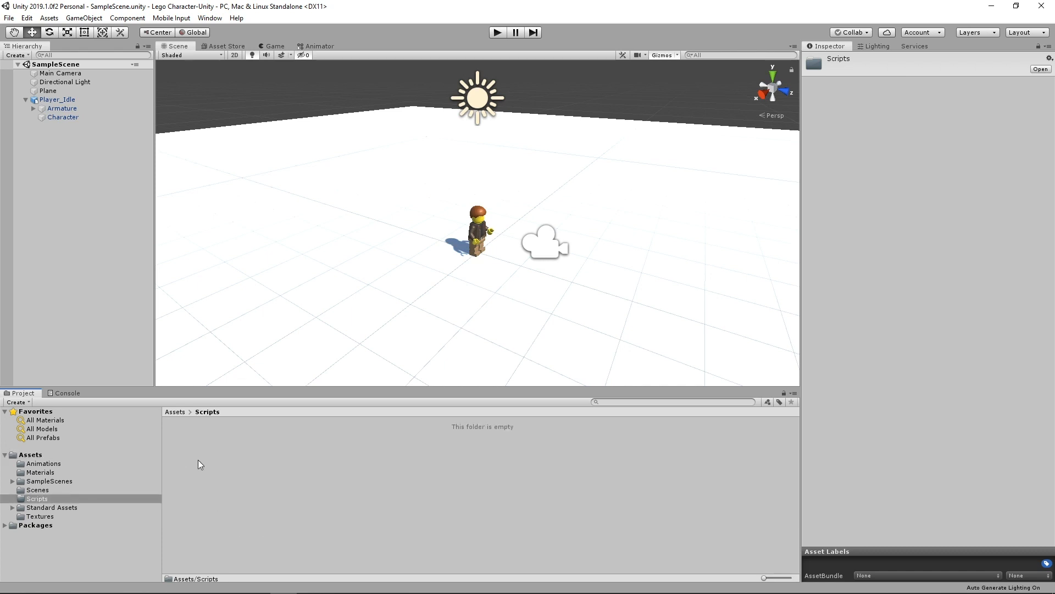
pyautogui.rightClick(264, 456)
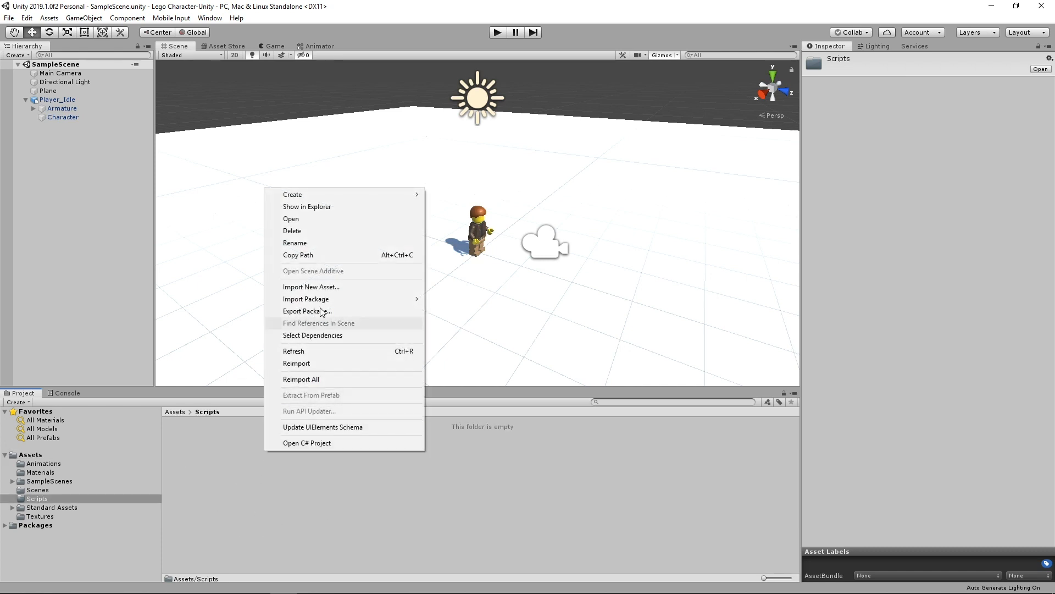
pyautogui.moveTo(328, 195)
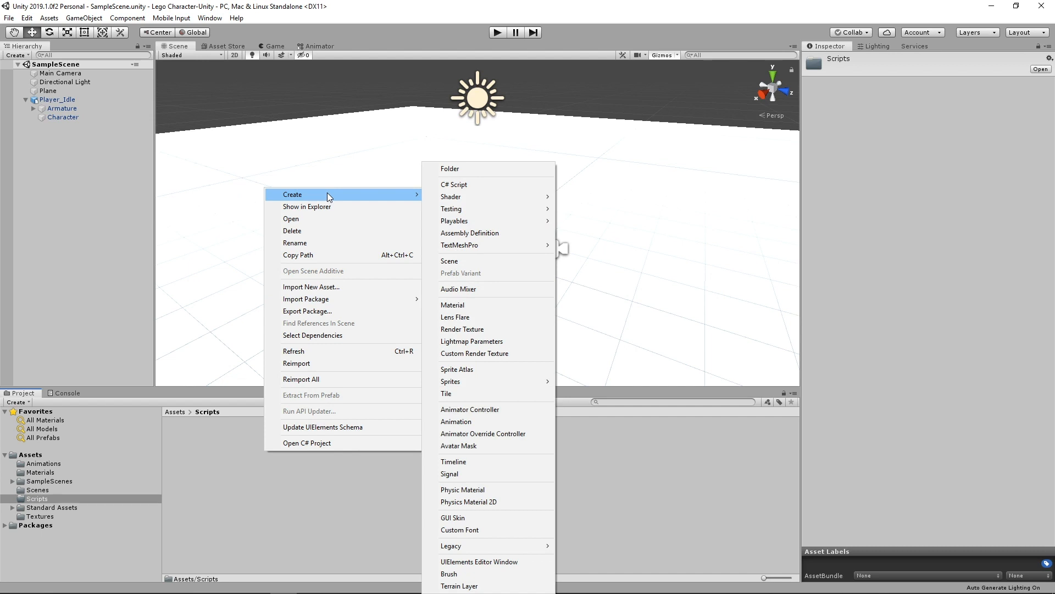
pyautogui.click(465, 188)
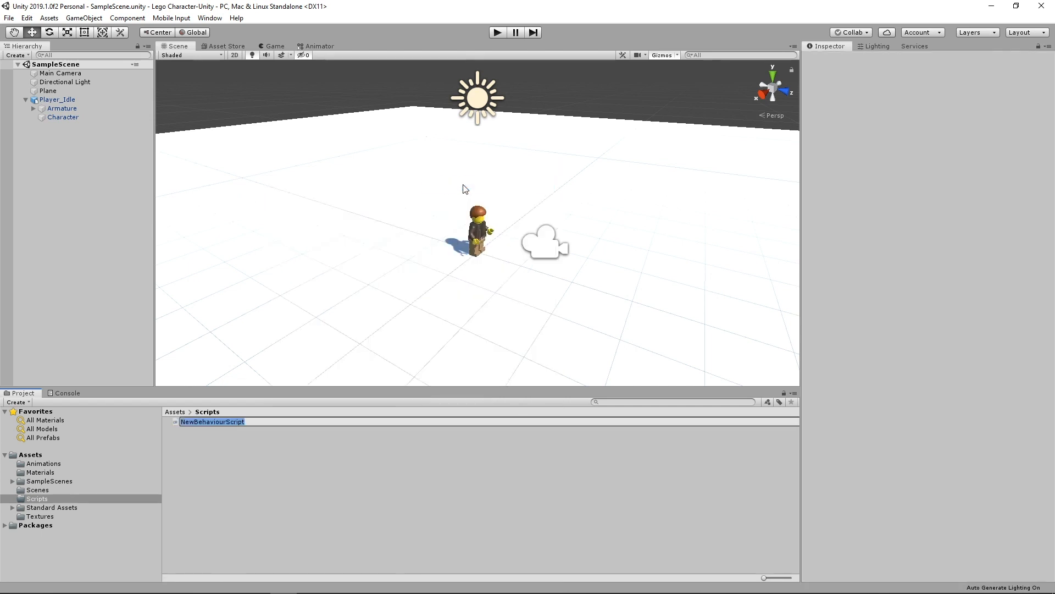
pyautogui.write('Player')
pyautogui.press('Return')
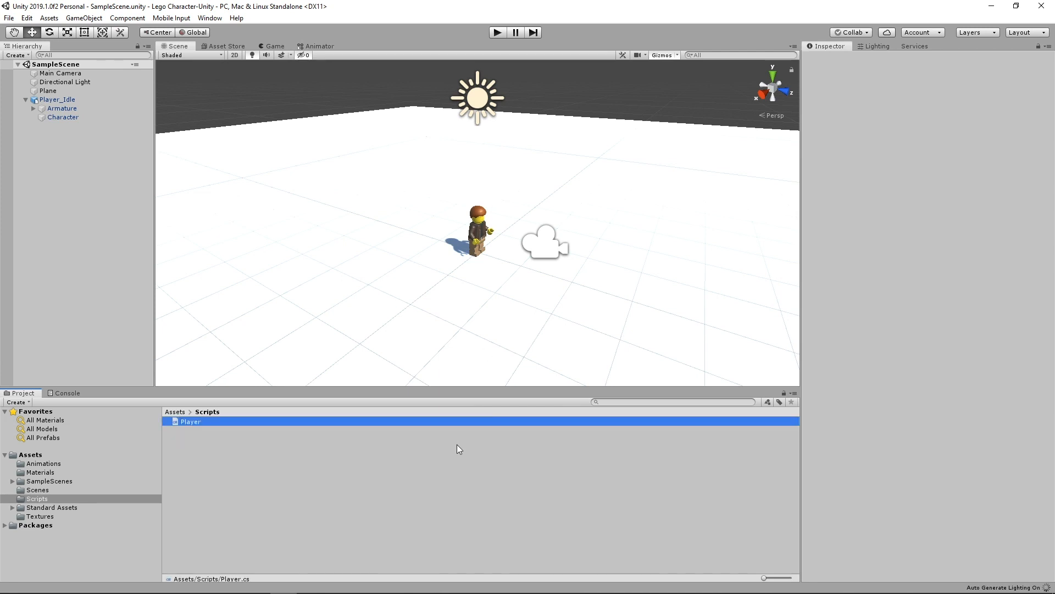
# Attach the Player script to the Player_Idle object in the scene and add a Character Controller physics component to it
pyautogui.click(58, 100)
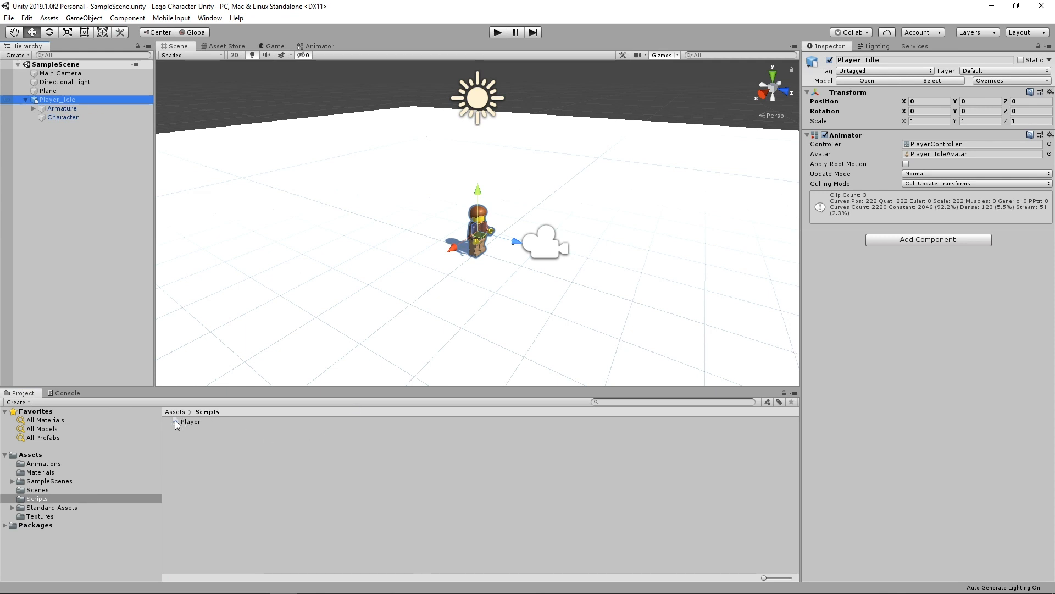
pyautogui.moveTo(177, 425); pyautogui.dragTo(925, 329)
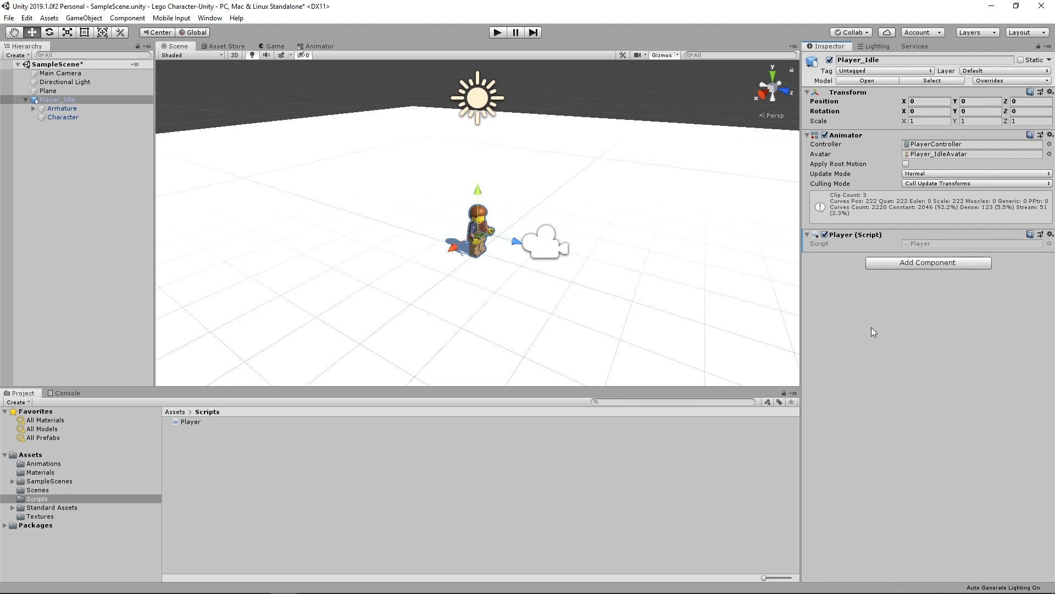
pyautogui.click(912, 263)
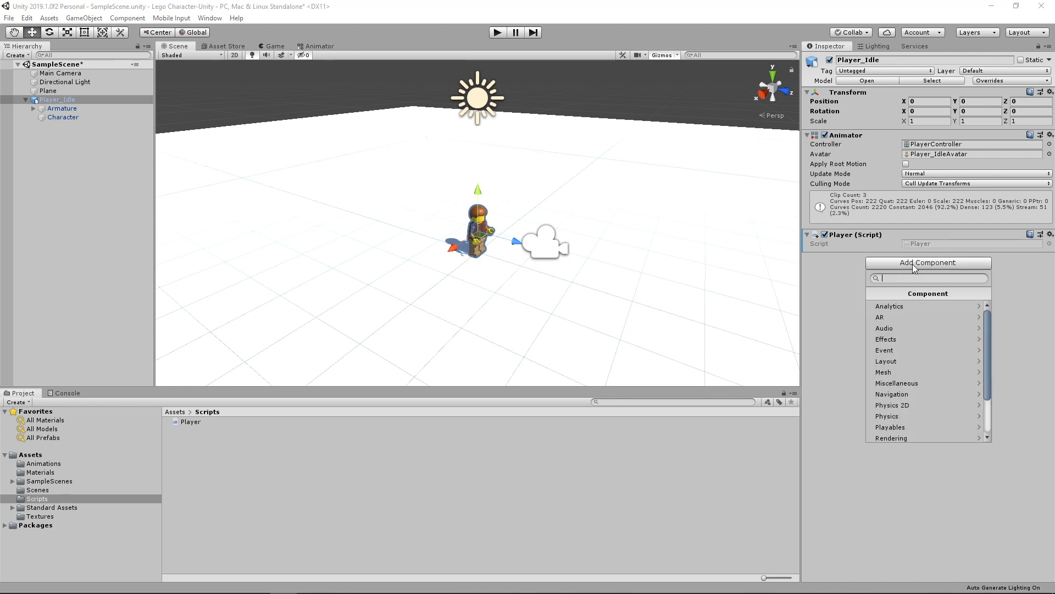
pyautogui.click(905, 416)
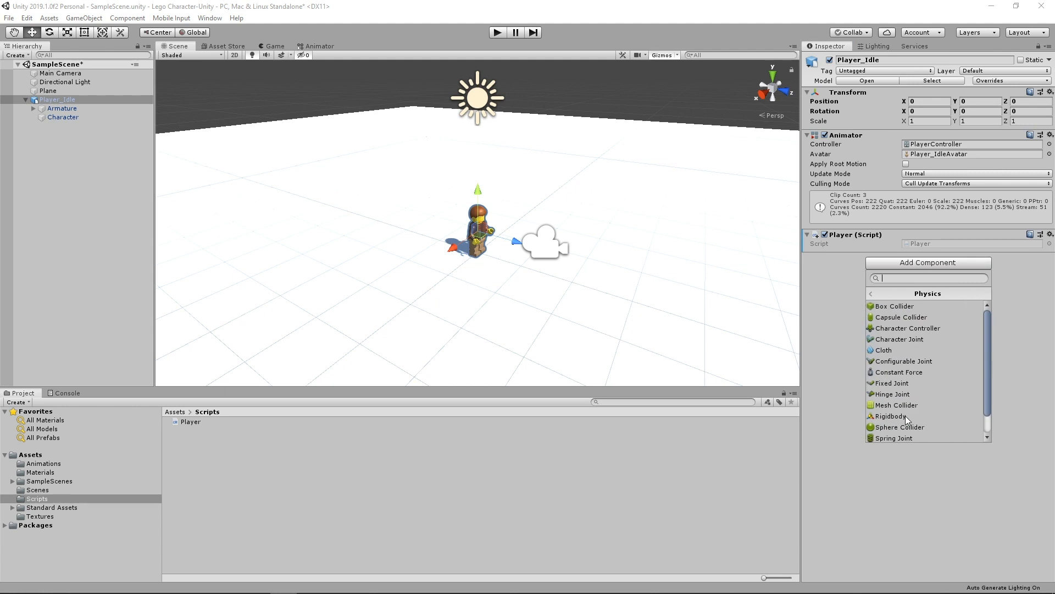
pyautogui.click(922, 329)
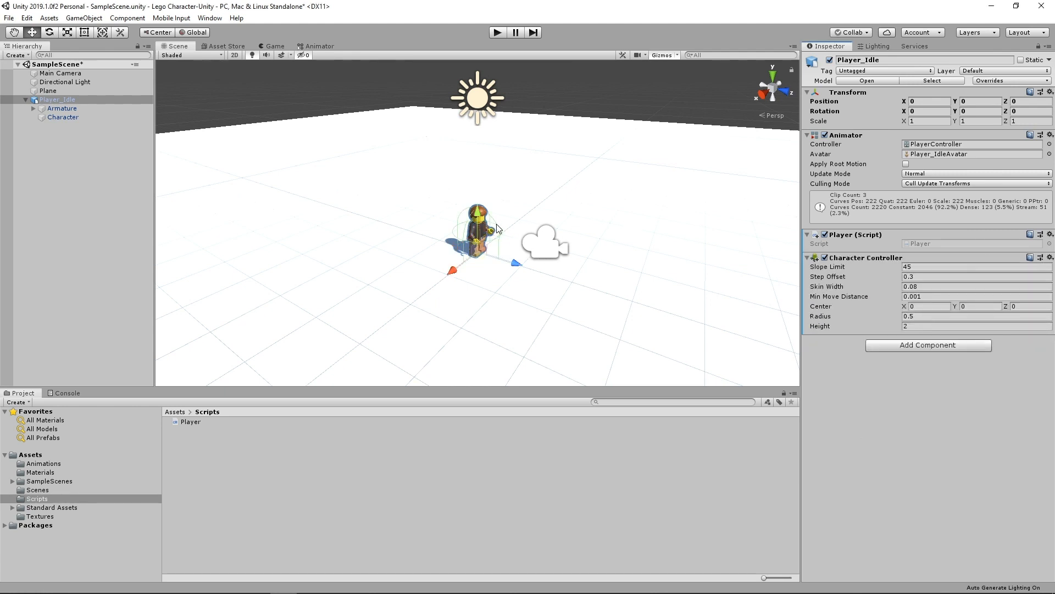
# Set the height of the Character Controller on Player_Idle to 1
pyautogui.press('f')
pyautogui.keyDown('alt'); pyautogui.moveTo(568, 259); pyautogui.dragTo(533, 234); pyautogui.keyUp('alt')
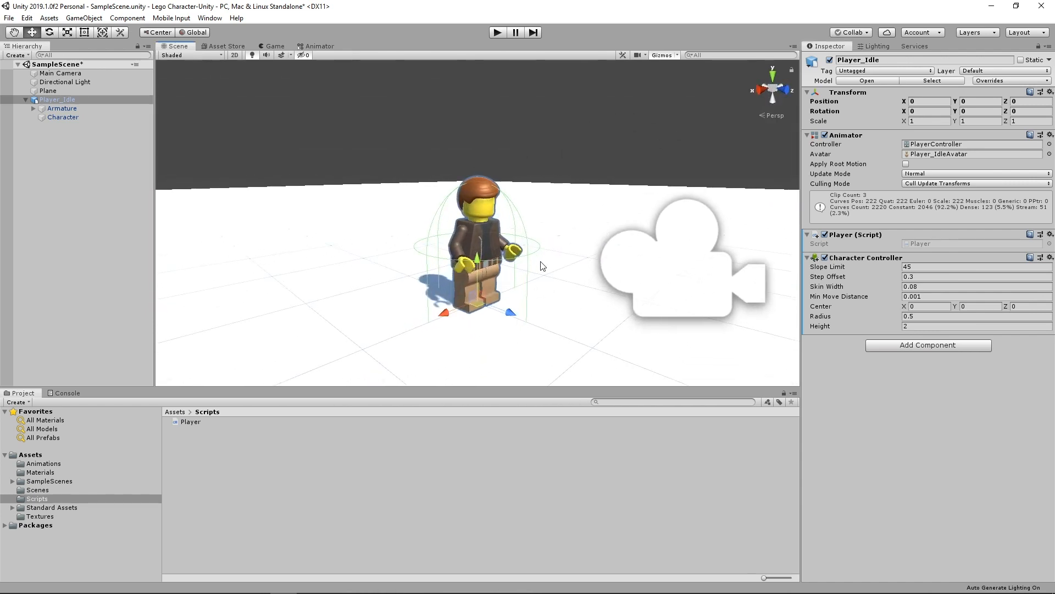
pyautogui.click(787, 93)
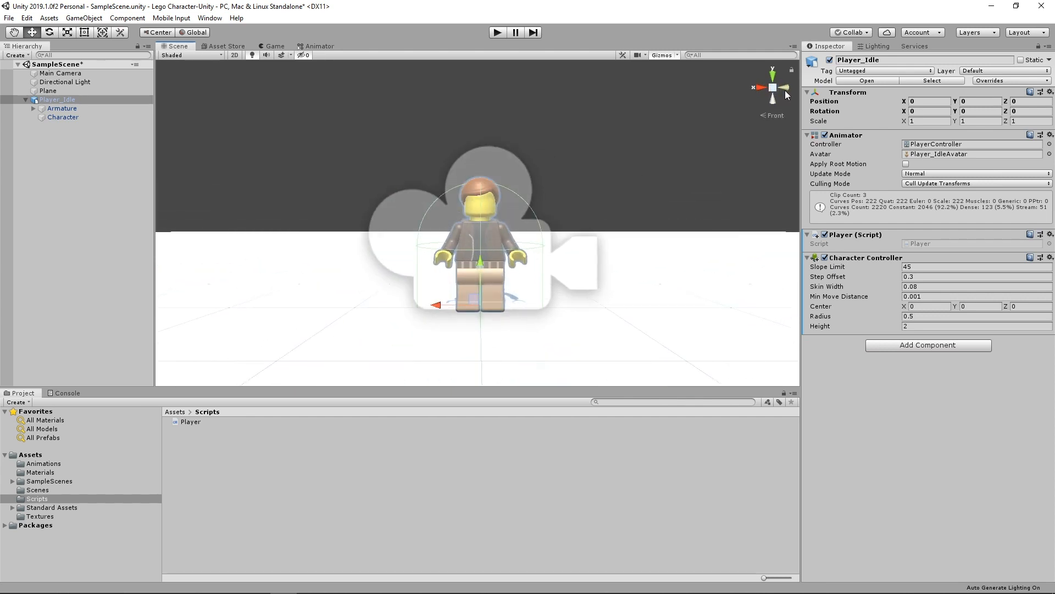
pyautogui.keyDown('alt'); pyautogui.moveTo(773, 135); pyautogui.dragTo(558, 173); pyautogui.keyUp('alt')
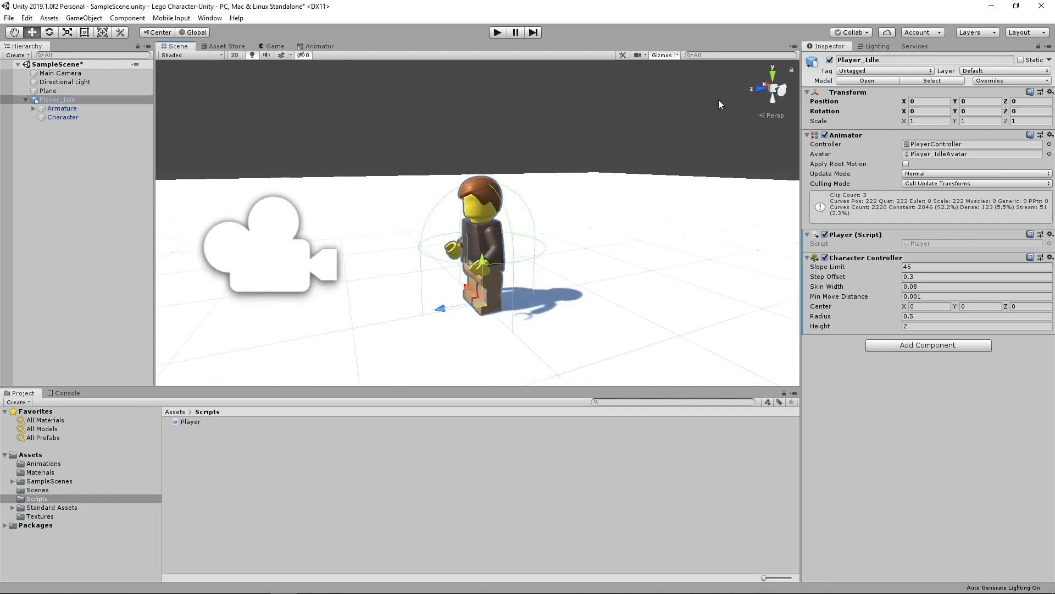
pyautogui.keyDown('alt'); pyautogui.moveTo(773, 134); pyautogui.dragTo(833, 146); pyautogui.keyUp('alt')
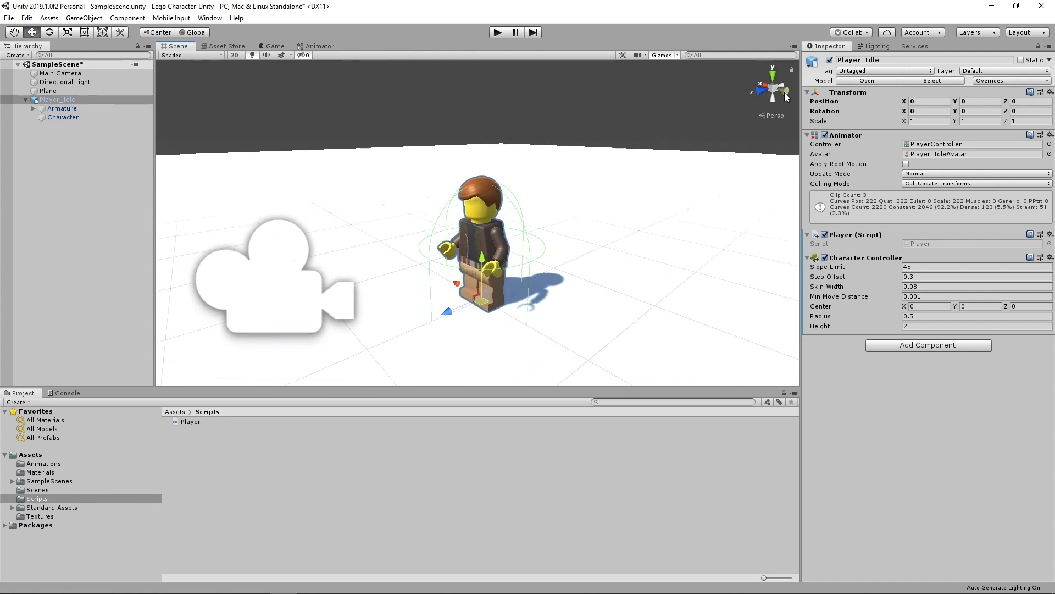
pyautogui.click(785, 92)
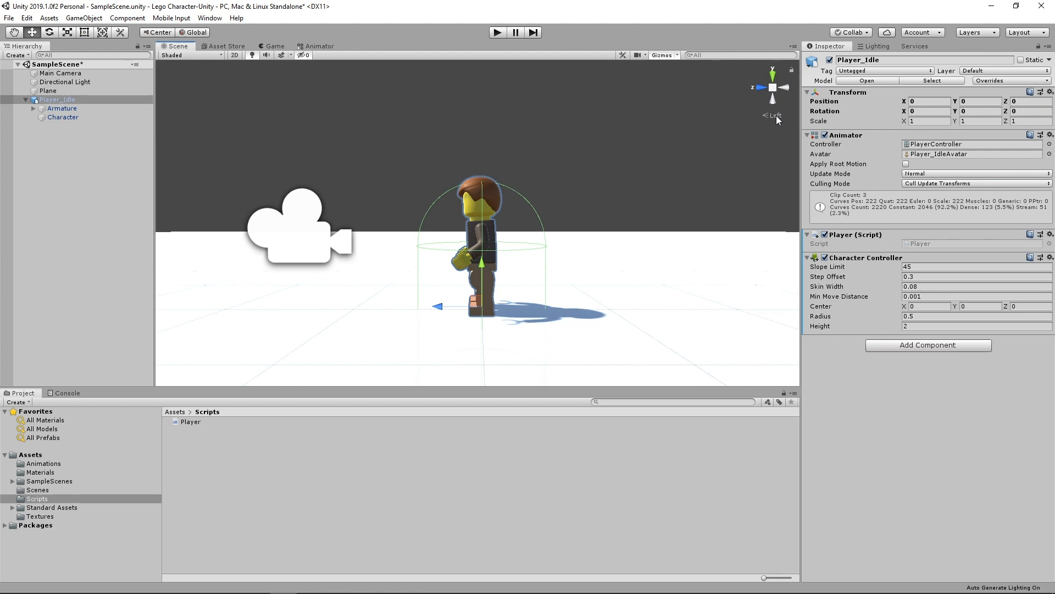
pyautogui.click(776, 116)
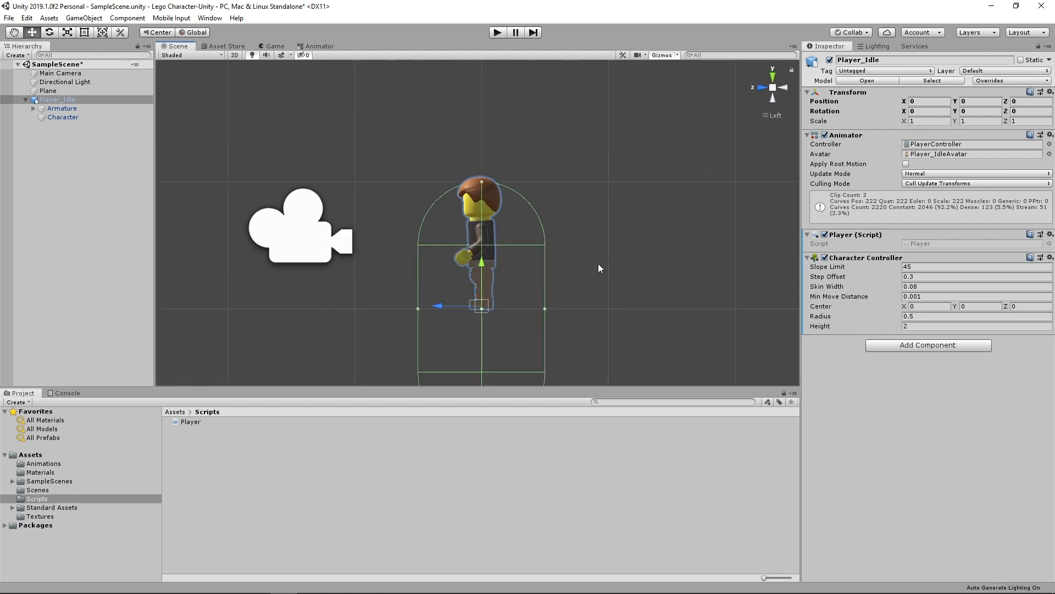
pyautogui.moveTo(587, 311); pyautogui.dragTo(602, 249, button='middle')
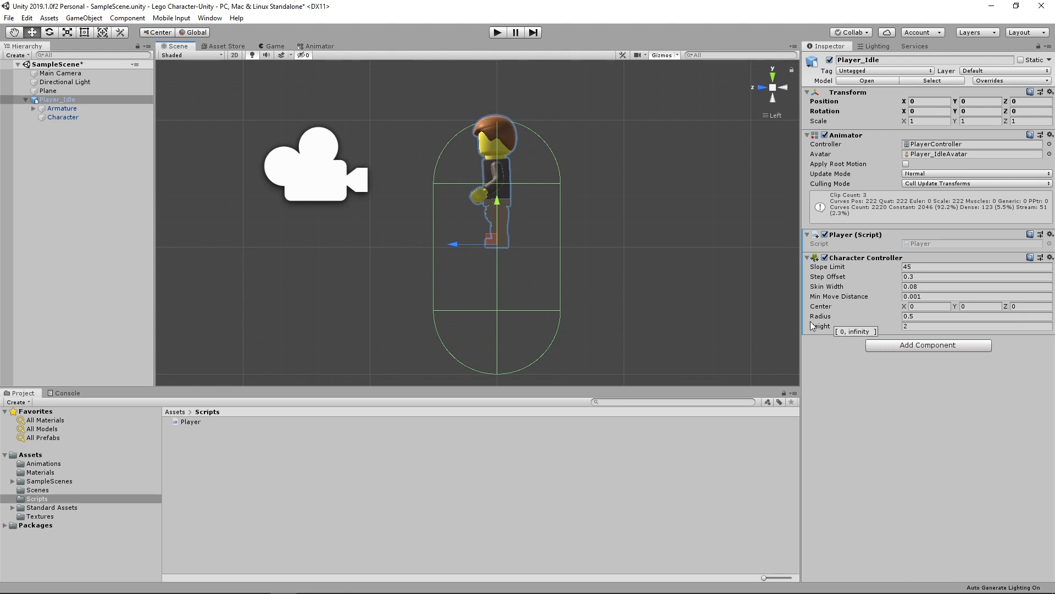
pyautogui.click(917, 326)
pyautogui.write('1')
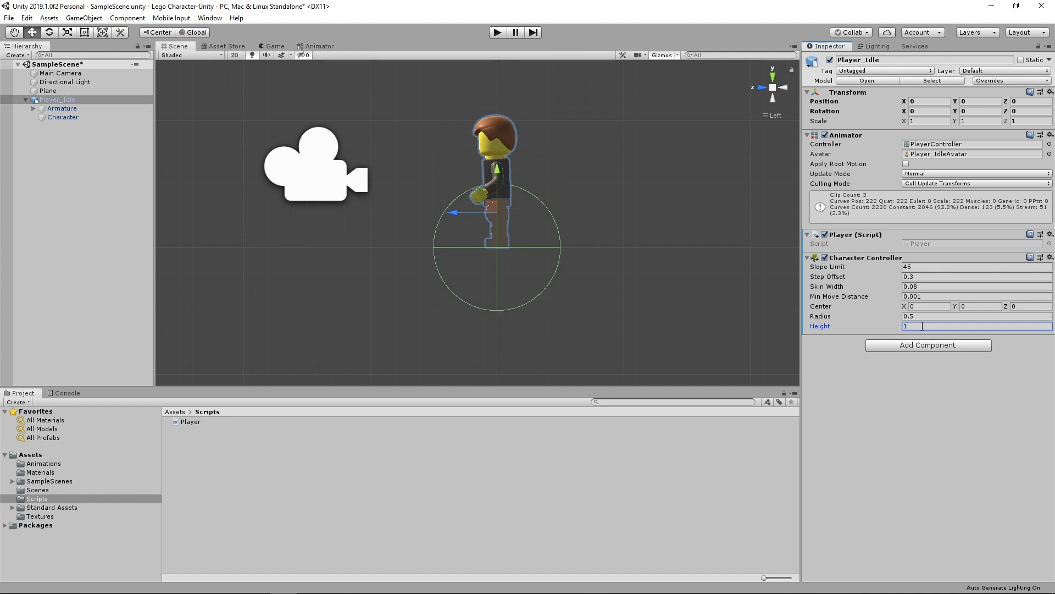
# Fit the Character Controller capsule to the character by setting its center Y to 0.5 and its radius to 0.25
pyautogui.click(975, 306)
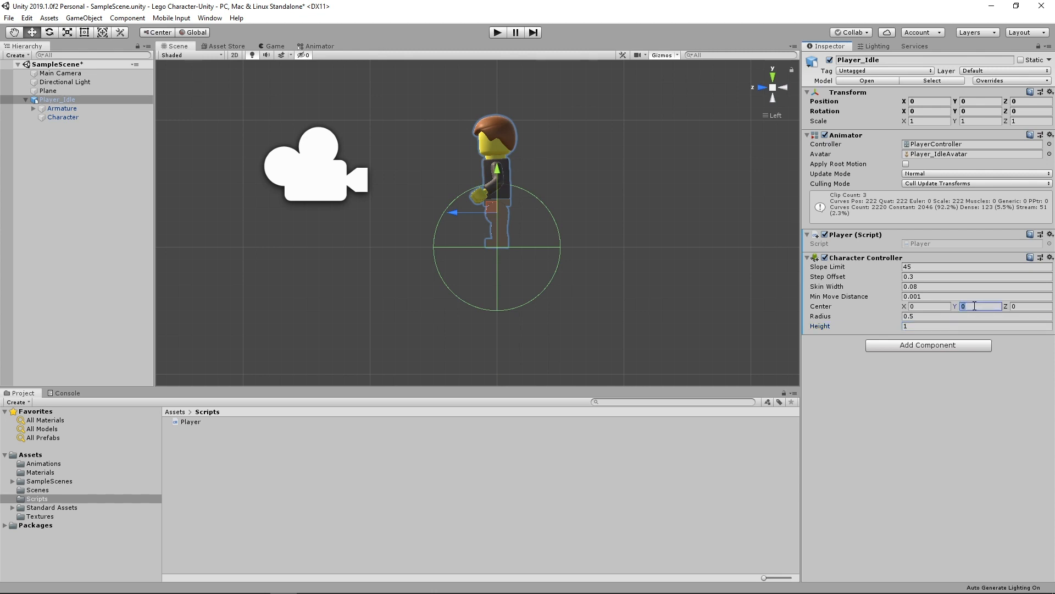
pyautogui.write('0.5')
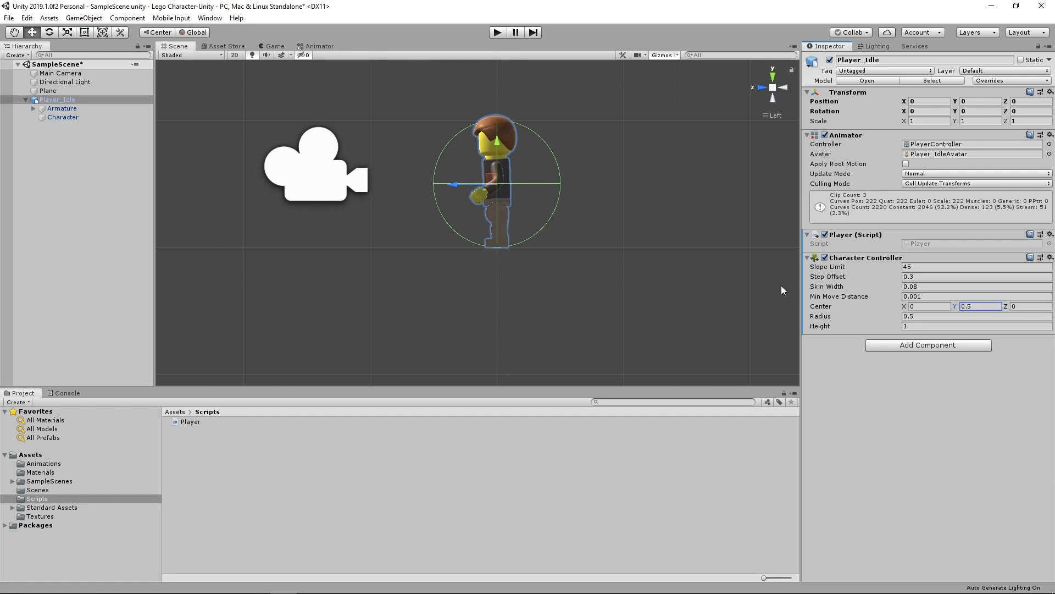
pyautogui.click(936, 317)
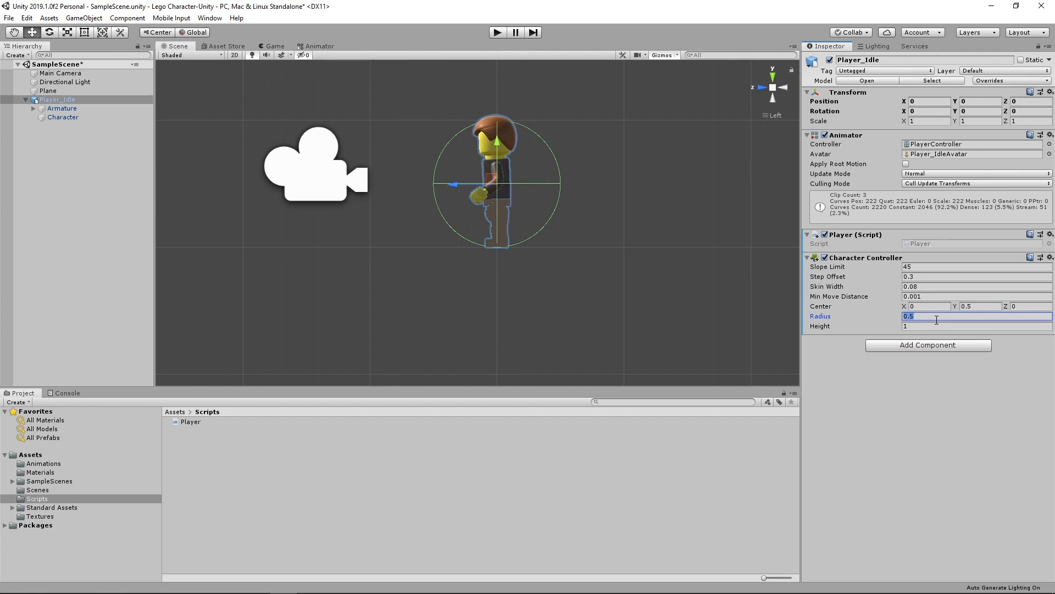
pyautogui.write('.25')
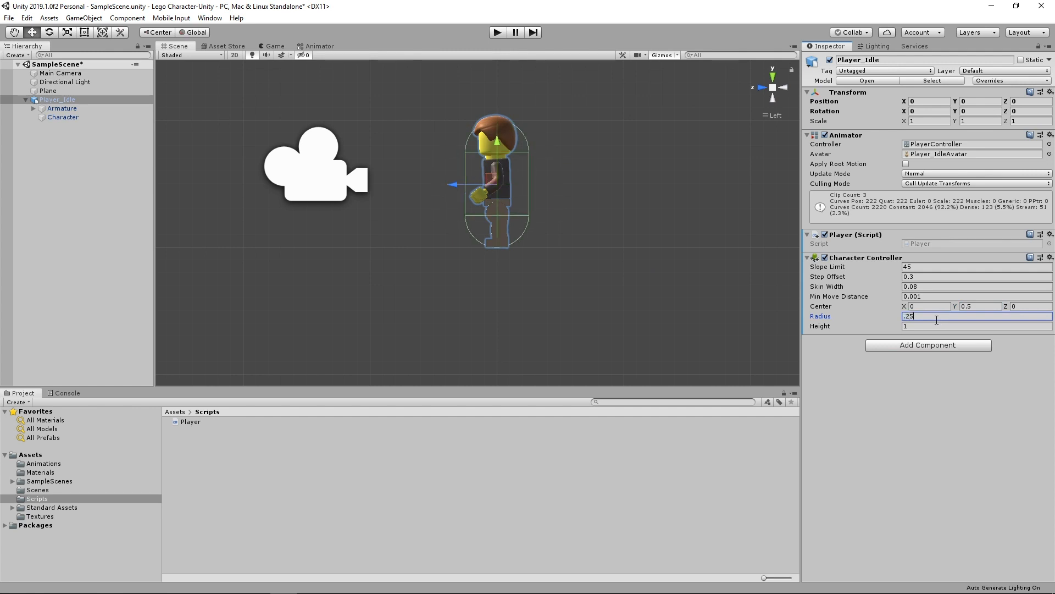
pyautogui.press('Return')
pyautogui.keyDown('alt'); pyautogui.moveTo(457, 190); pyautogui.dragTo(534, 230); pyautogui.keyUp('alt')
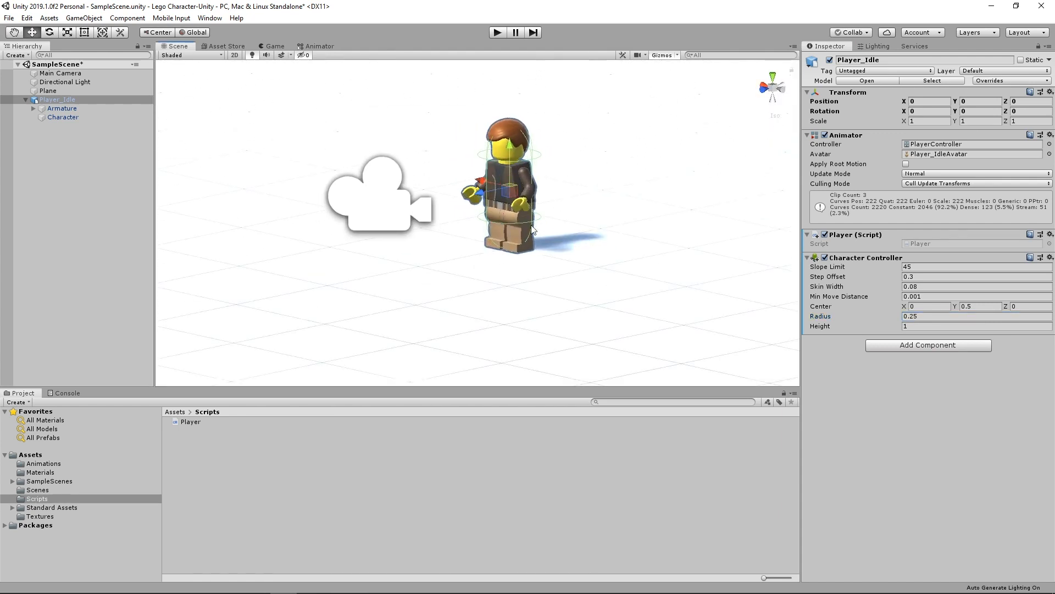
pyautogui.click(777, 116)
pyautogui.moveTo(662, 196)
pyautogui.keyDown('alt'); pyautogui.mouseDown()
pyautogui.moveTo(615, 182)
pyautogui.moveTo(615, 201)
pyautogui.moveTo(647, 200)
pyautogui.mouseUp(); pyautogui.keyUp('alt')
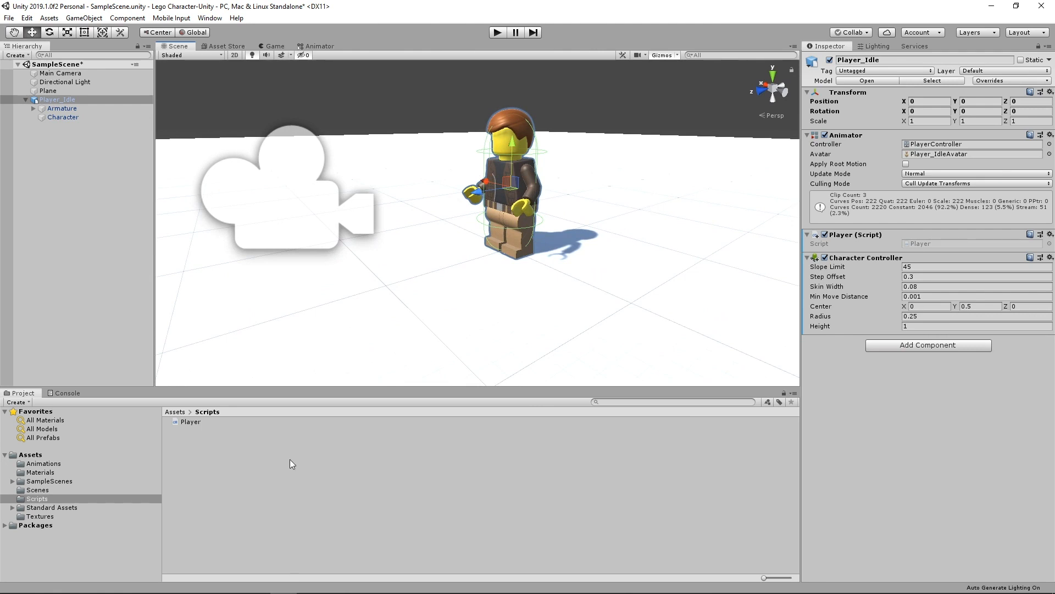
# Open the Player script in Visual Studio and declare a private CharacterController field named controller at the start of the Player class
pyautogui.doubleClick(190, 421)
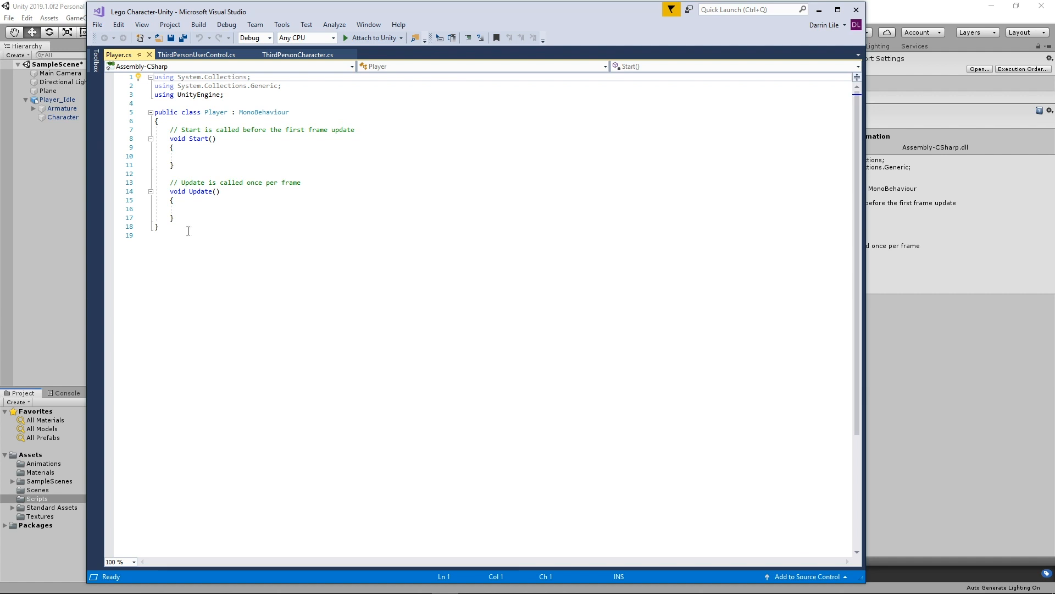
pyautogui.click(178, 121)
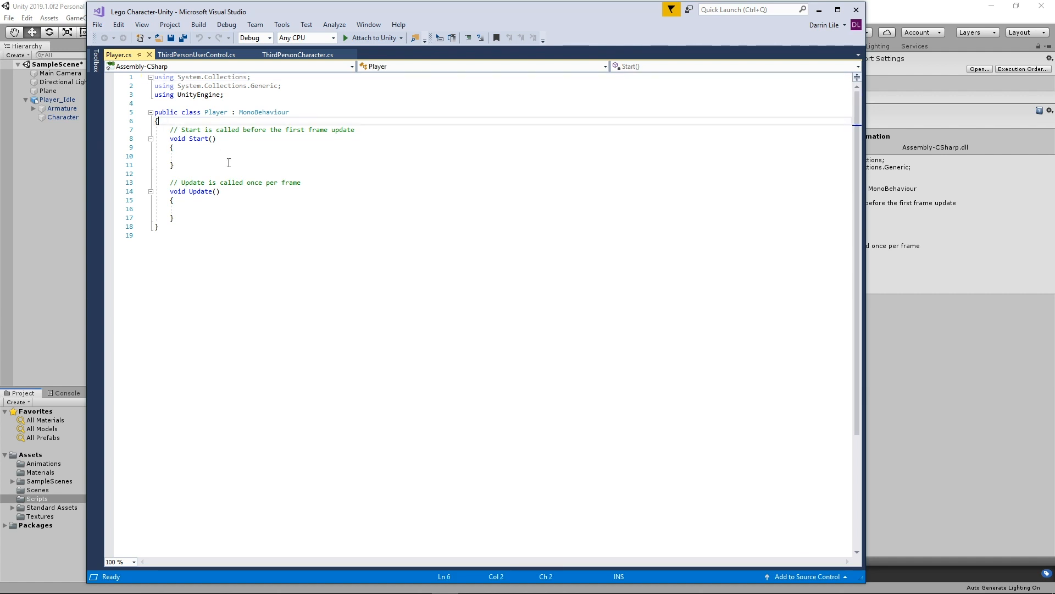
pyautogui.press('Return')
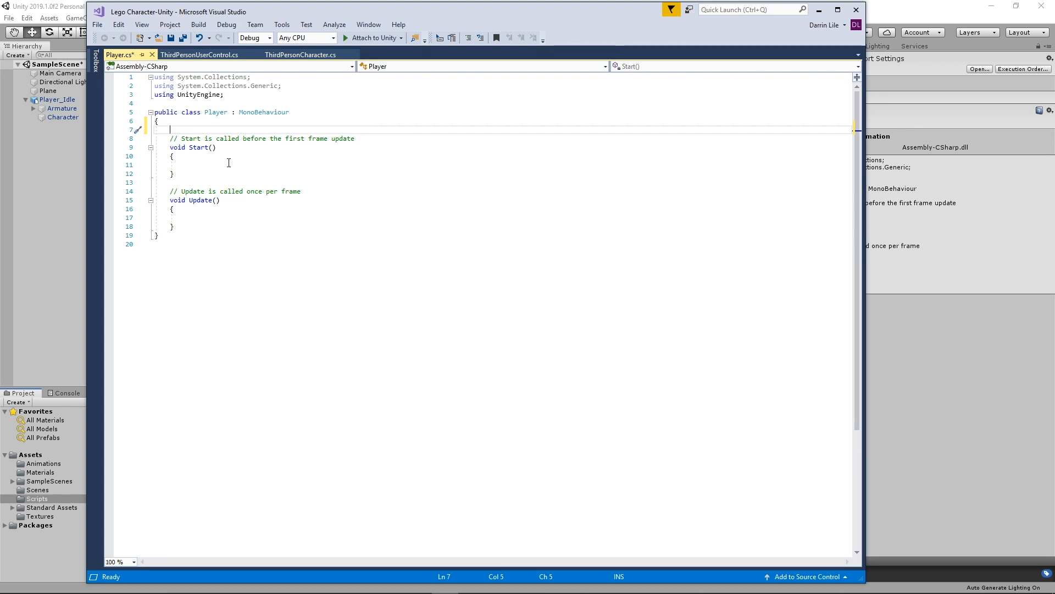
pyautogui.write('private')
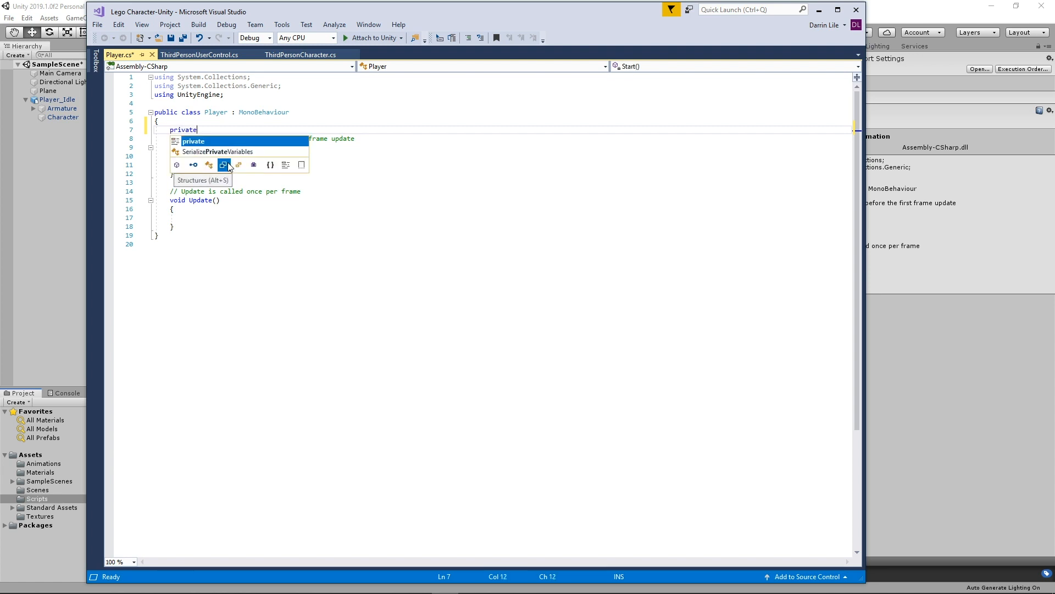
pyautogui.write(' Characte')
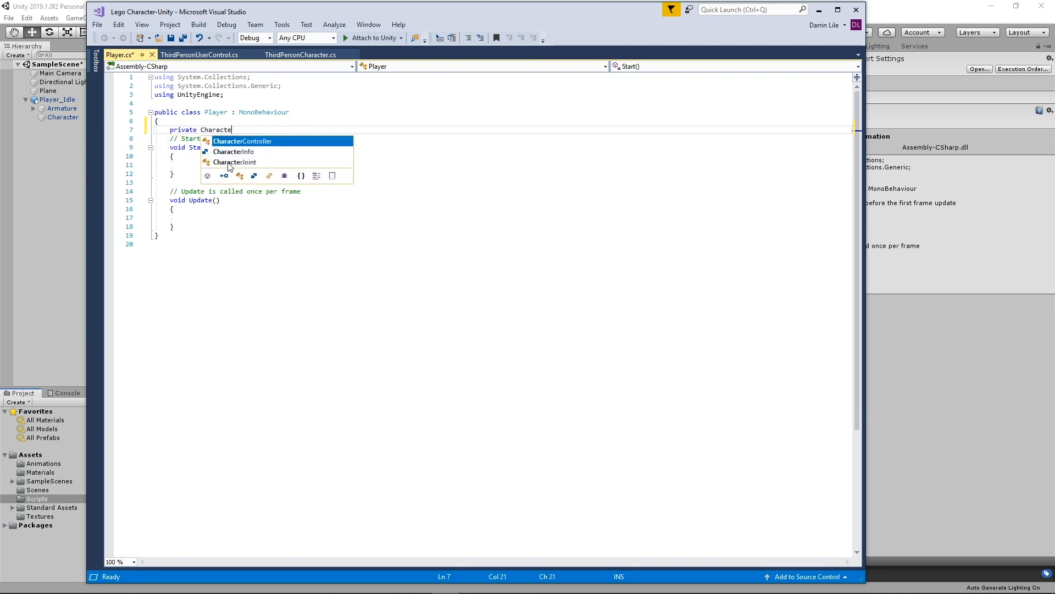
pyautogui.write('rController c')
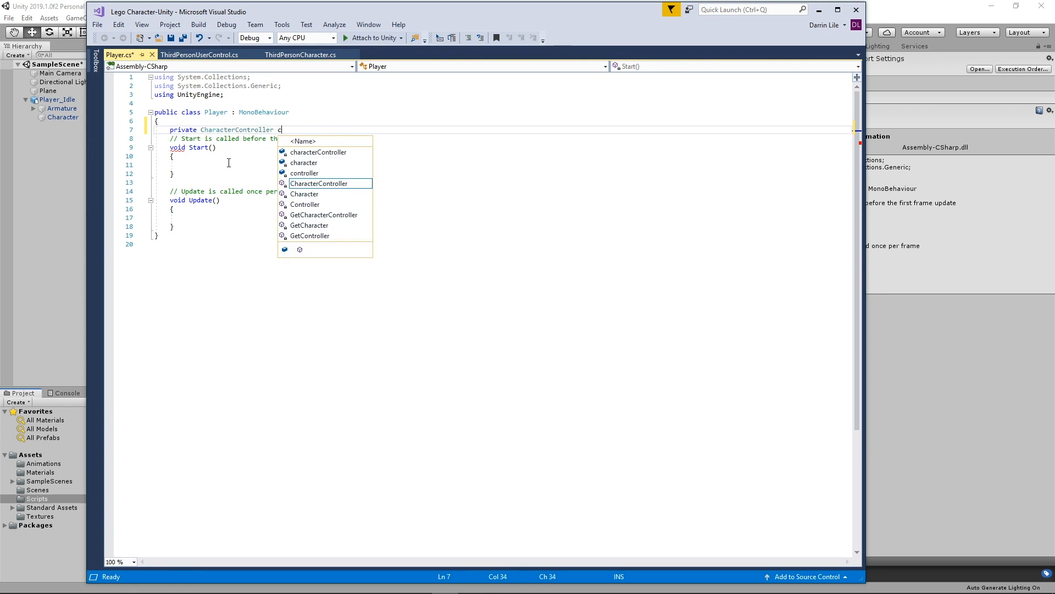
pyautogui.write('ontroller')
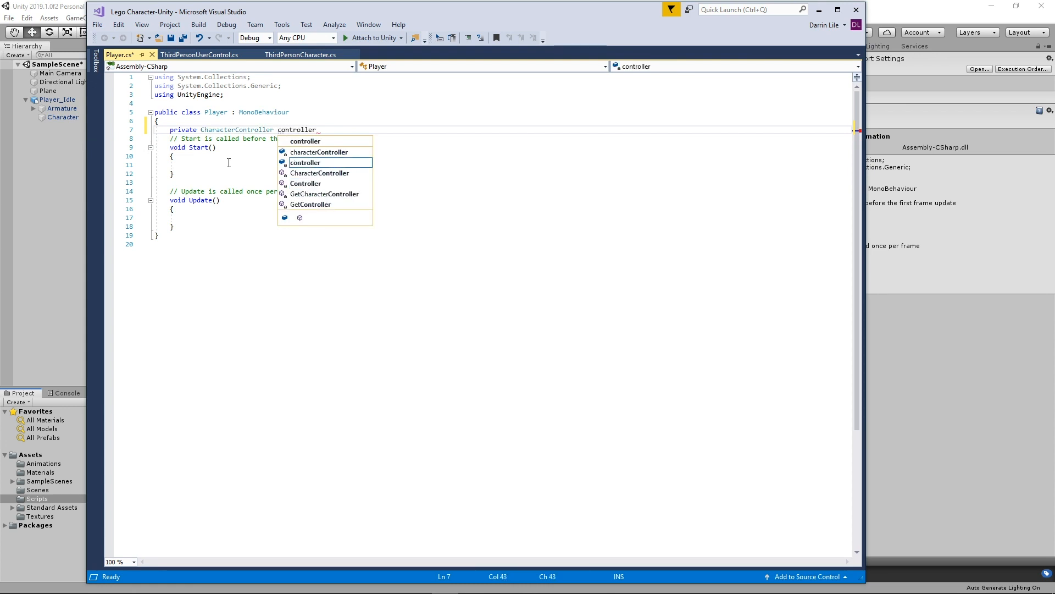
pyautogui.write(';')
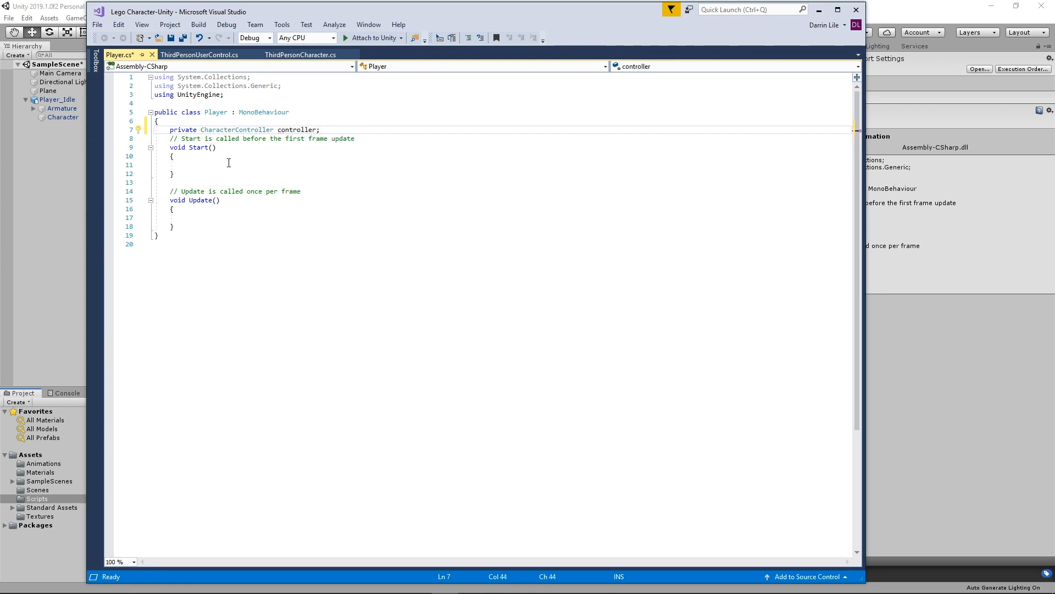
# Declare a private Animator field named anim below the controller field and save the script
pyautogui.press('Return')
pyautogui.press('Return')
pyautogui.press('Up')
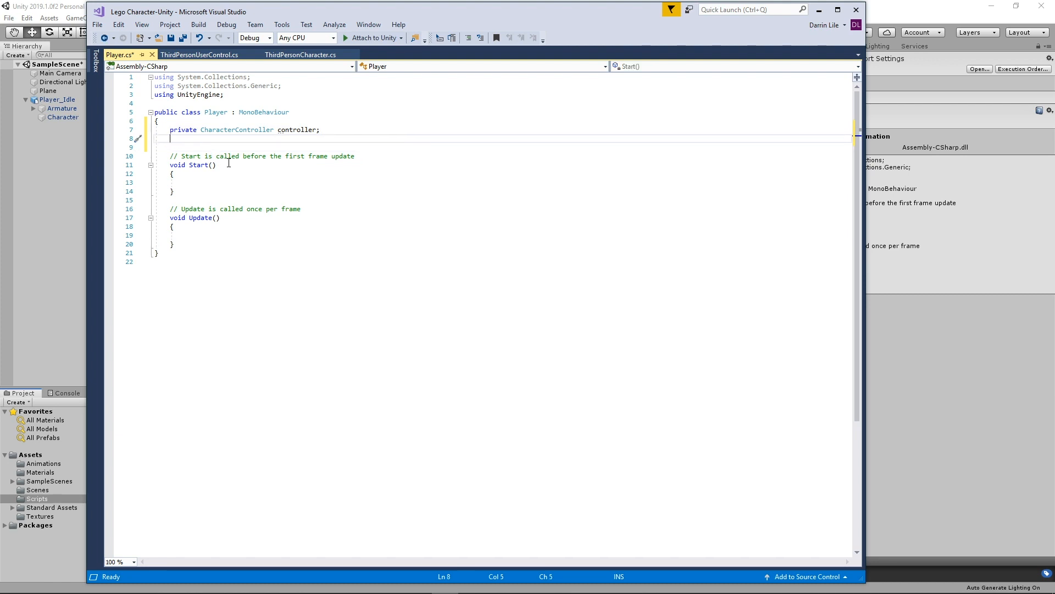
pyautogui.write('private Animat')
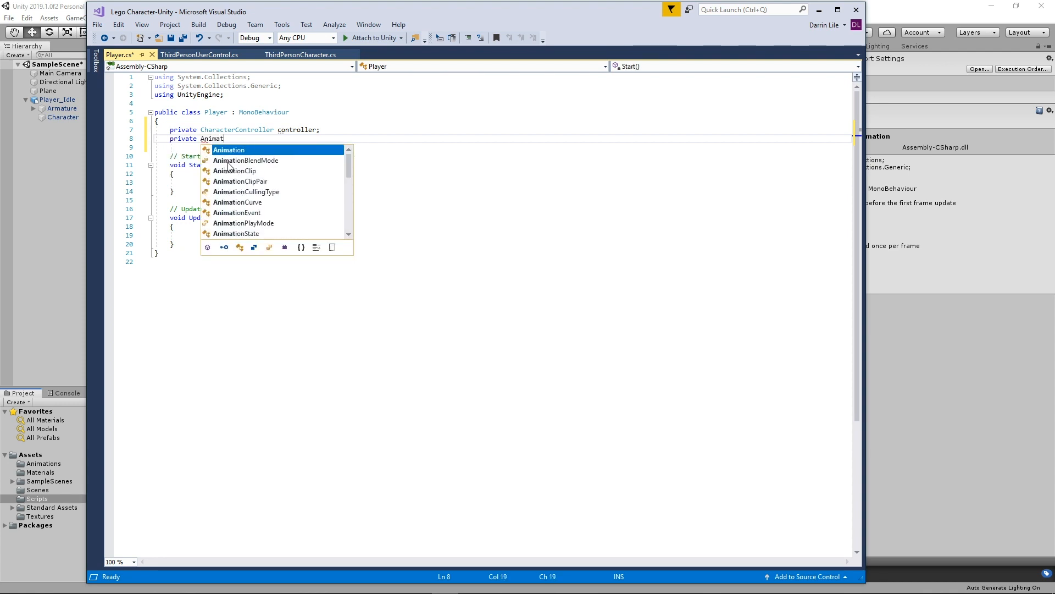
pyautogui.write('or ')
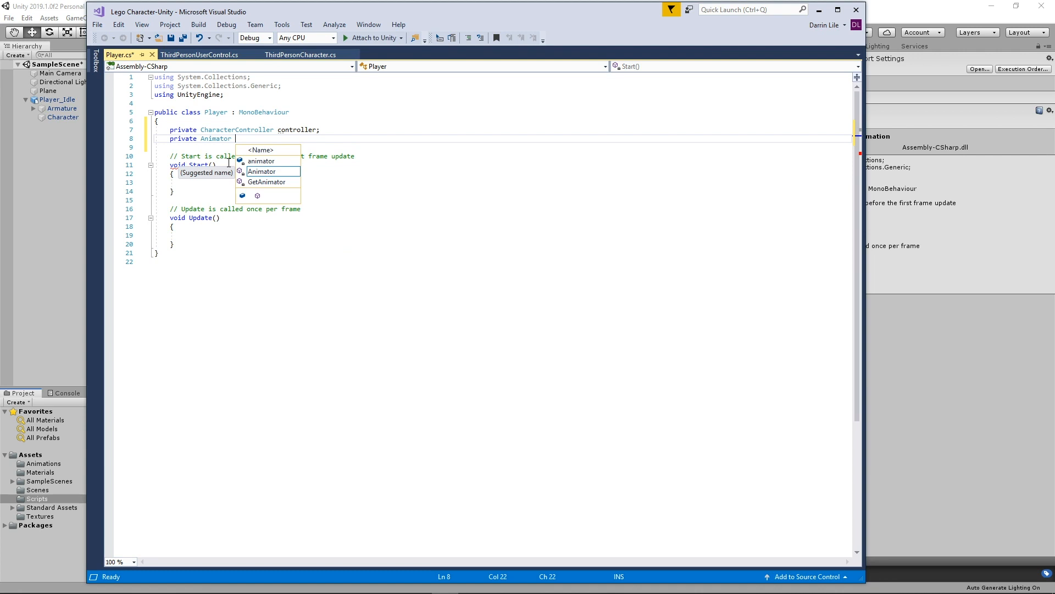
pyautogui.write('anim;')
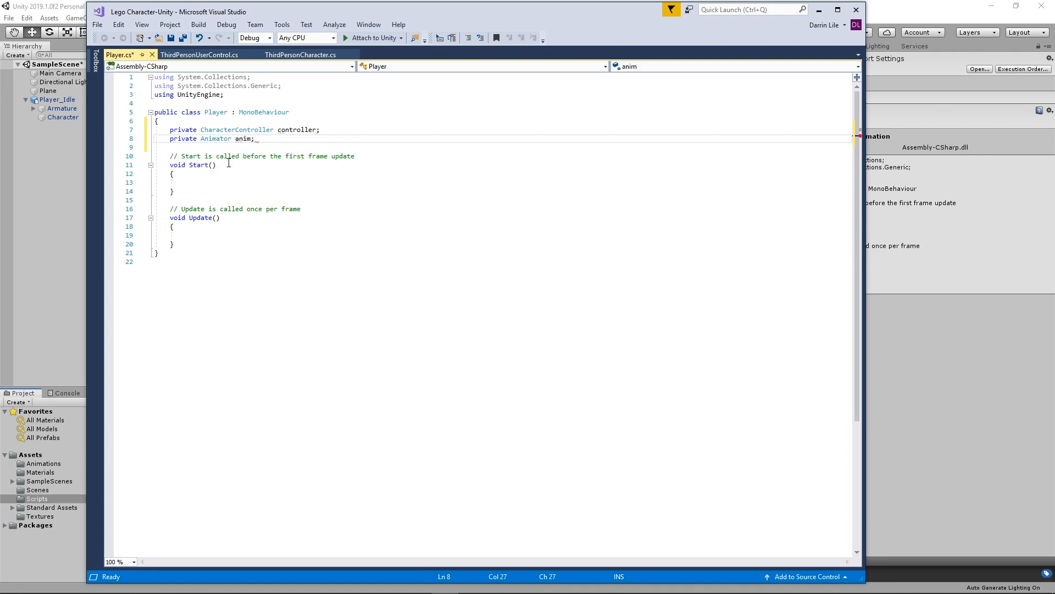
pyautogui.press('Return')
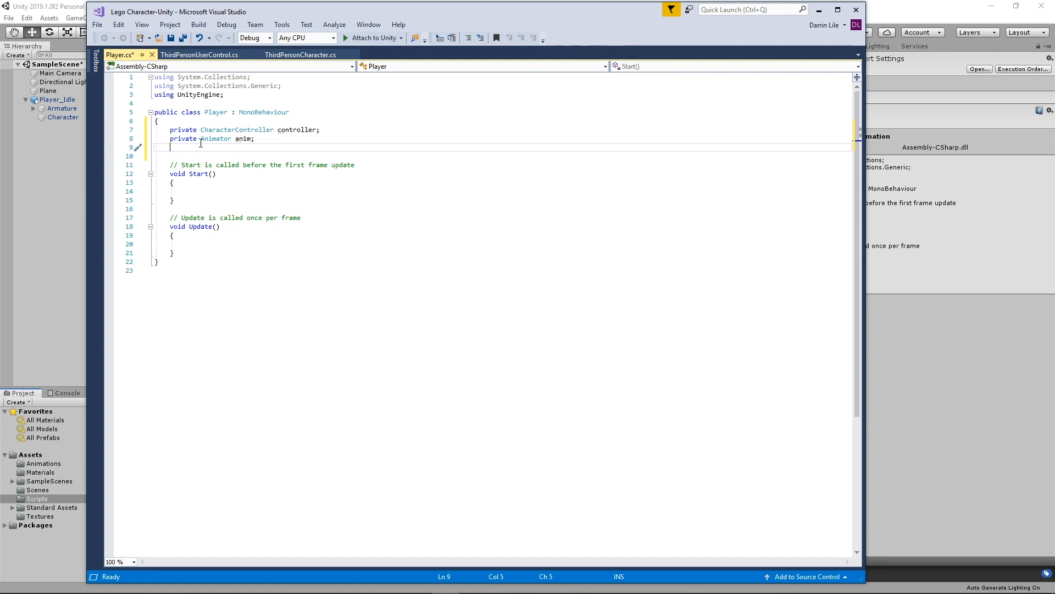
pyautogui.click(171, 38)
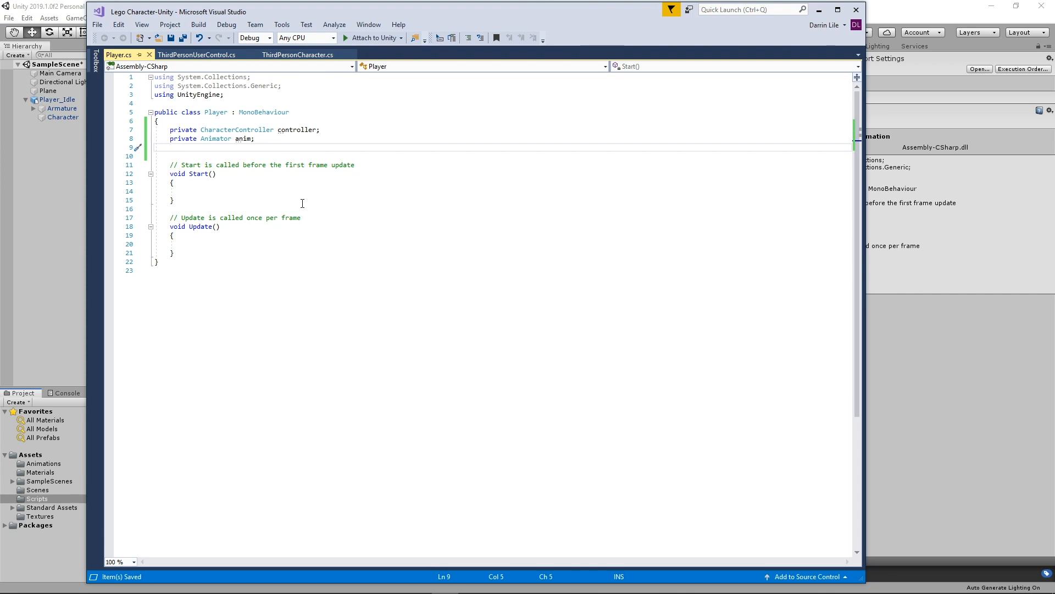
# In the Start method, assign controller with GetComponent<CharacterController>();
pyautogui.click(197, 184)
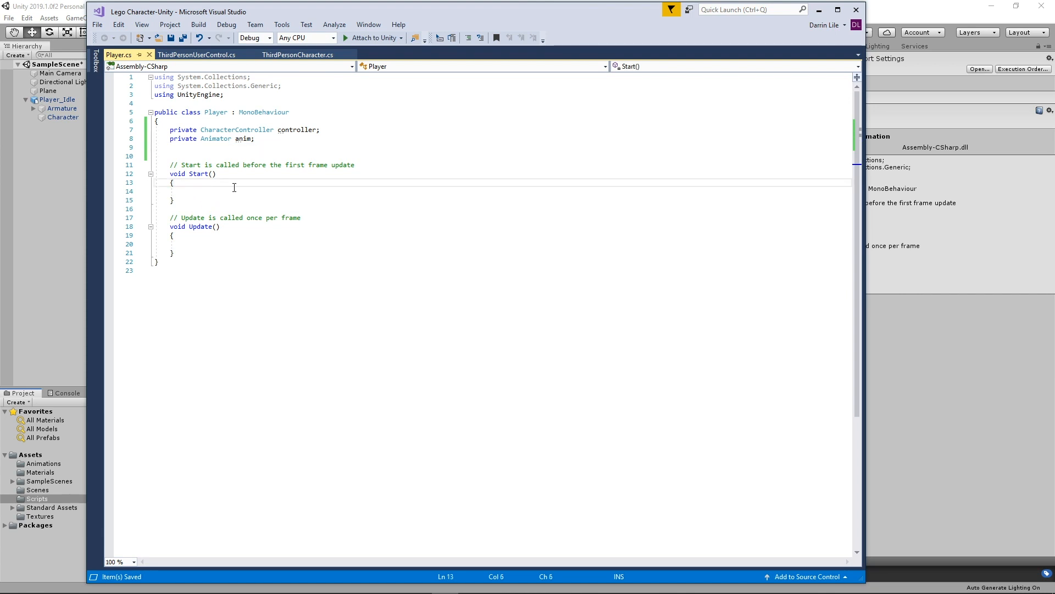
pyautogui.press('Return')
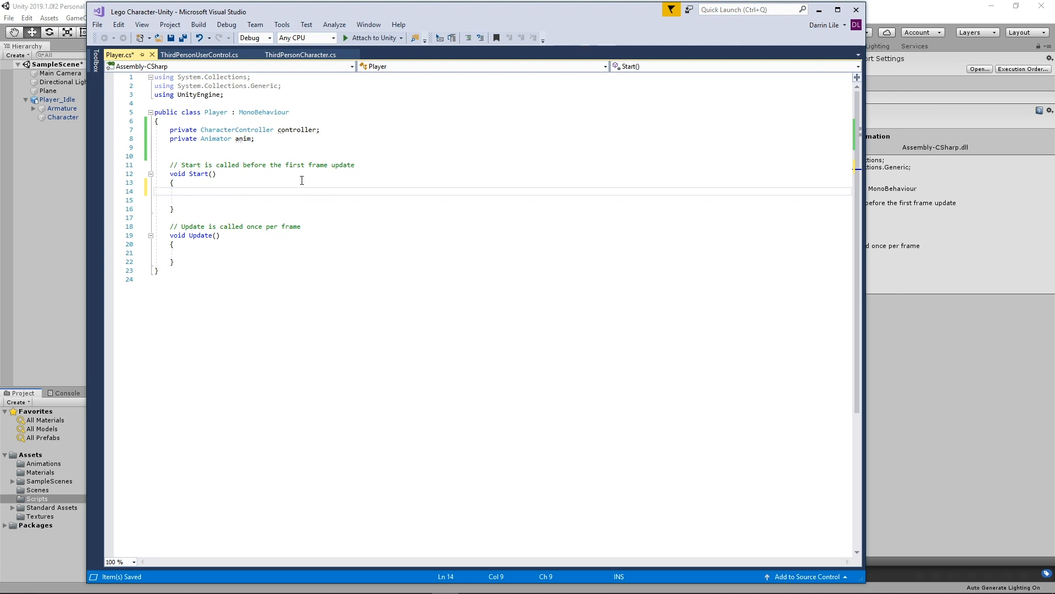
pyautogui.write('con')
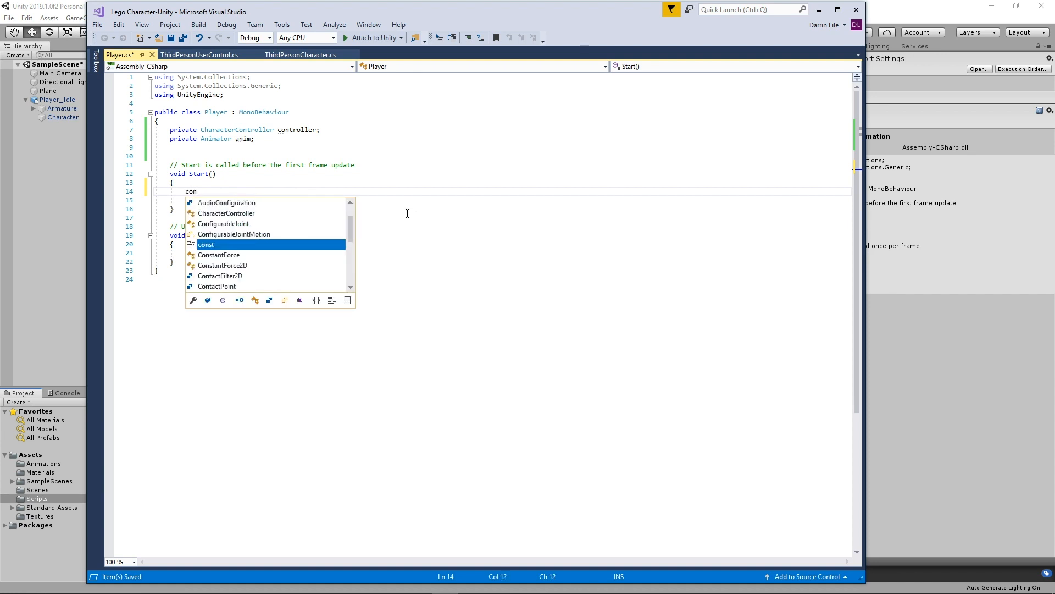
pyautogui.write('troller =')
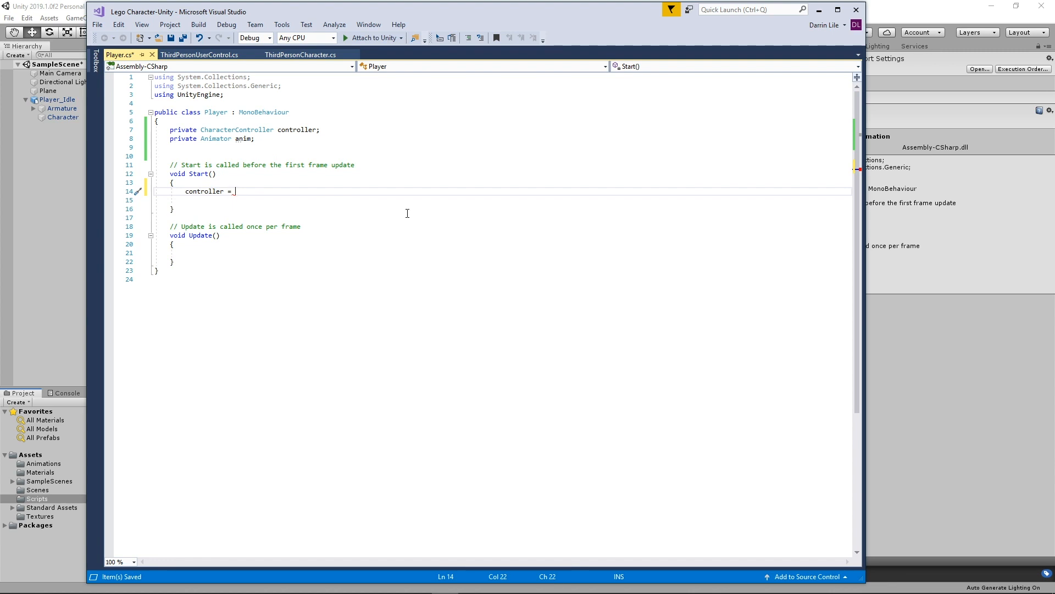
pyautogui.write('GetC')
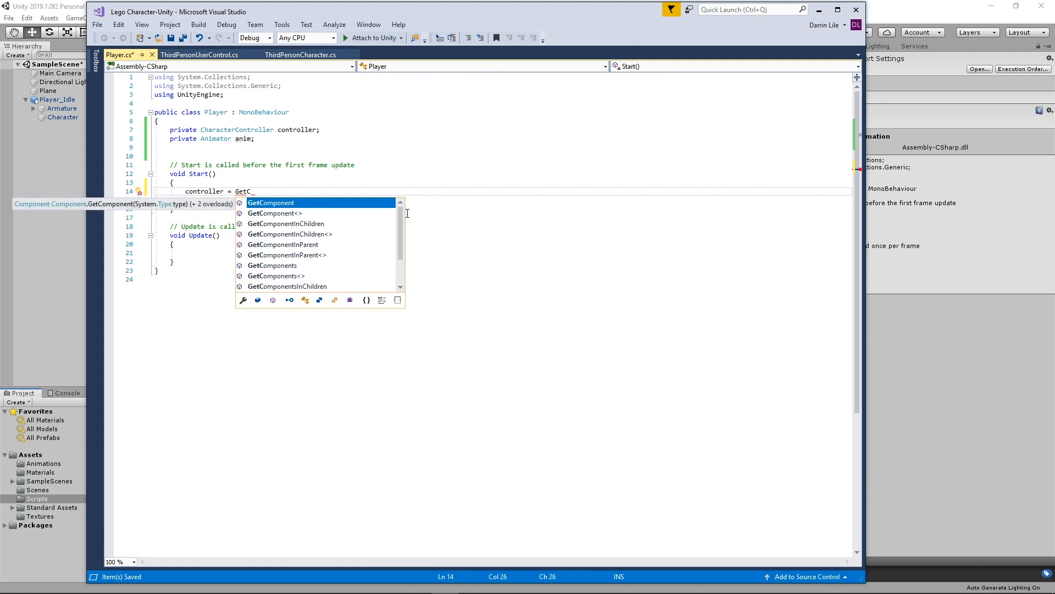
pyautogui.doubleClick(270, 205)
pyautogui.write('<')
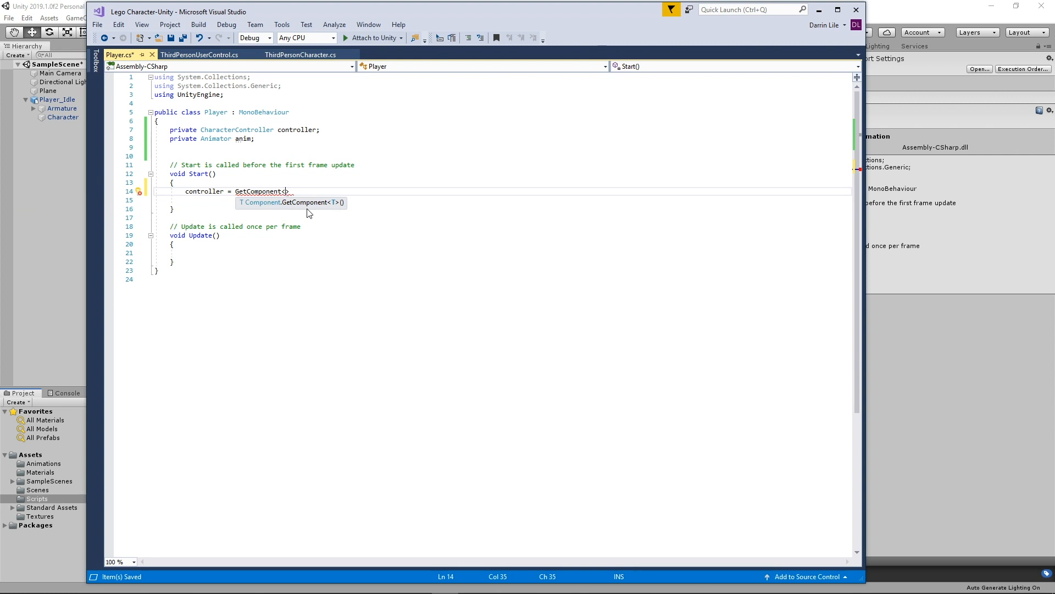
pyautogui.write('Characte')
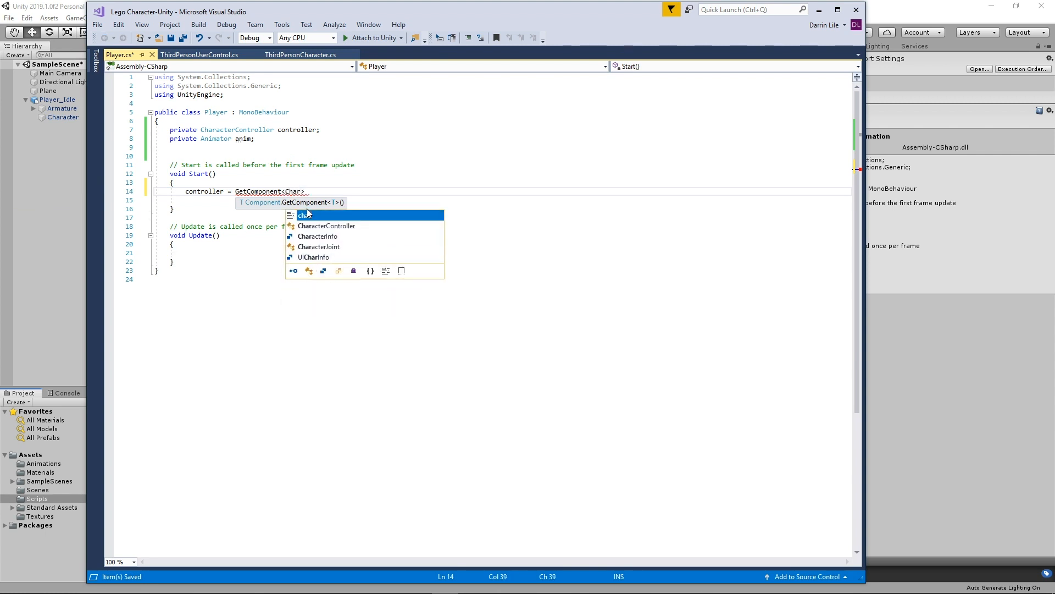
pyautogui.write('rController')
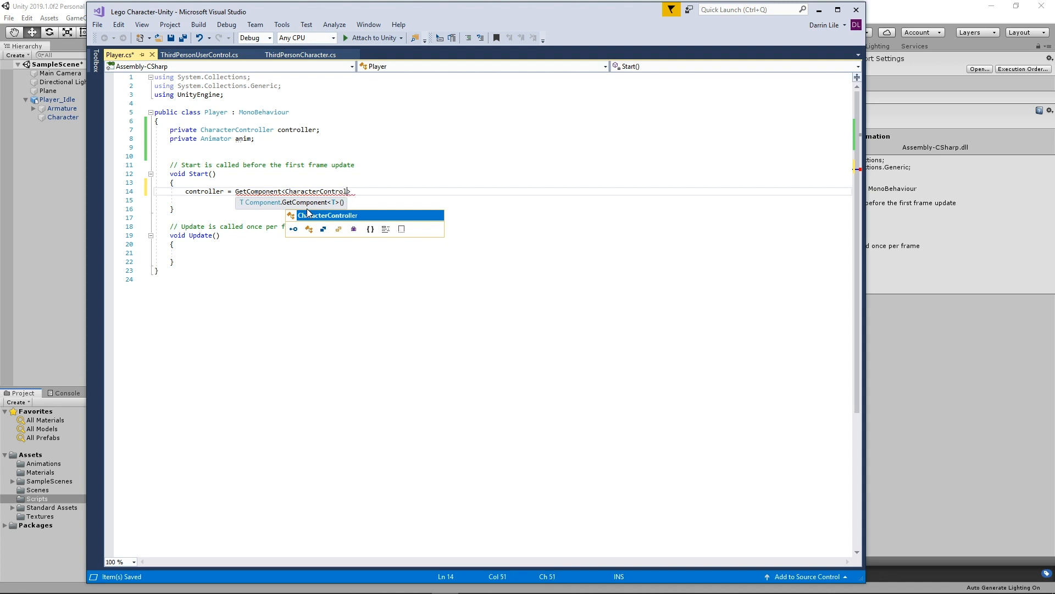
pyautogui.write('>')
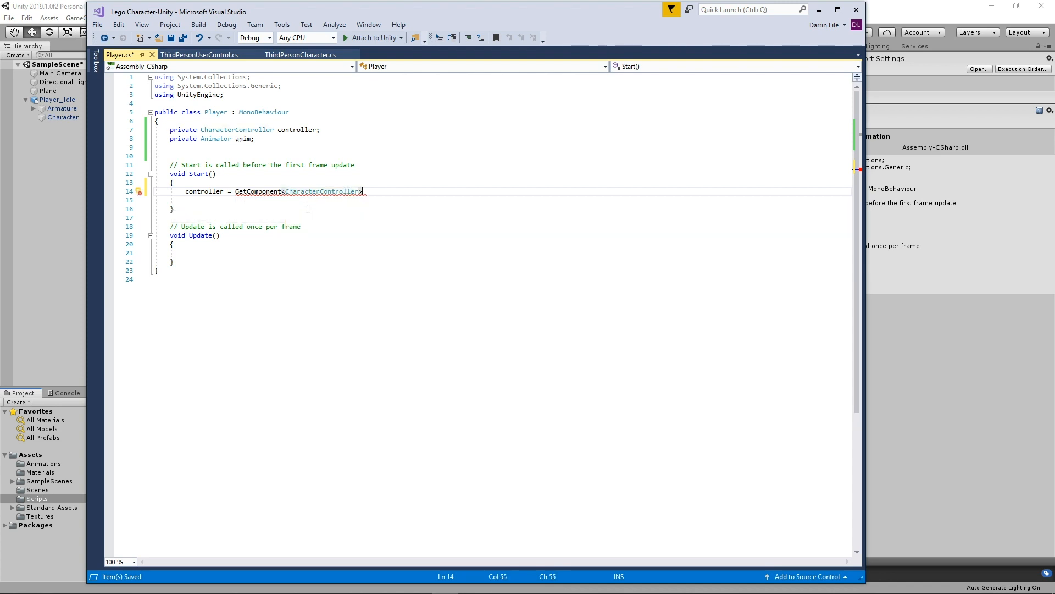
pyautogui.write('();')
pyautogui.press('Return')
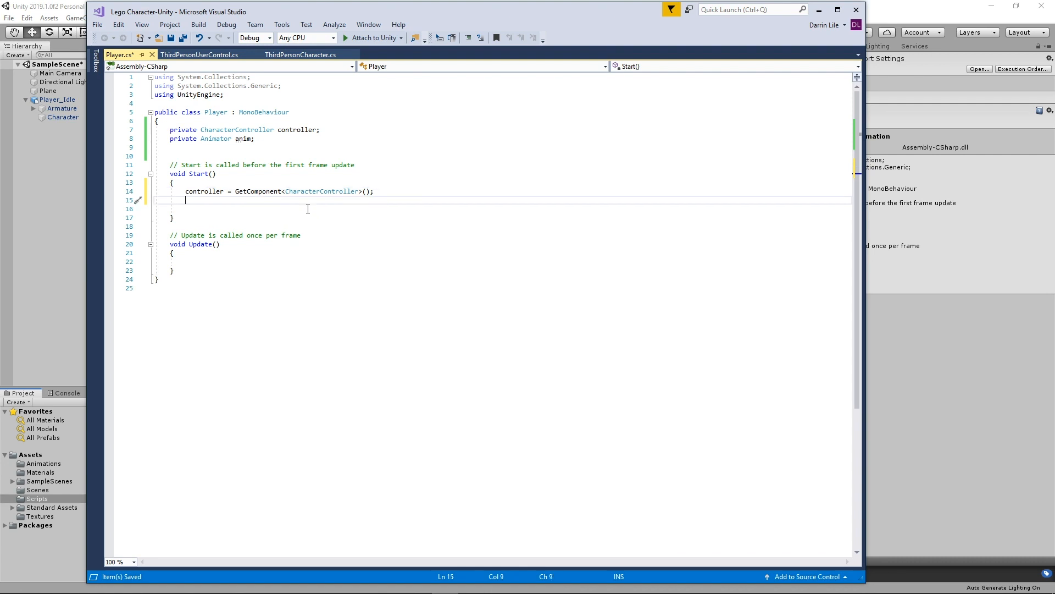
# Below the controller assignment in Start, set anim to gameObject.GetComponentInChildren<Animator>();
pyautogui.write('an')
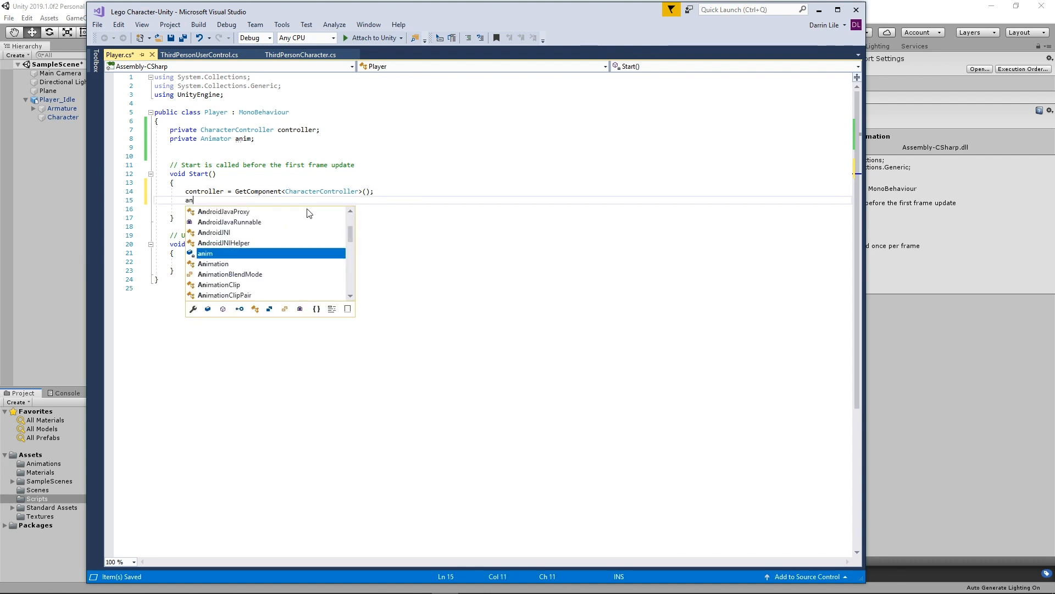
pyautogui.write('im = ')
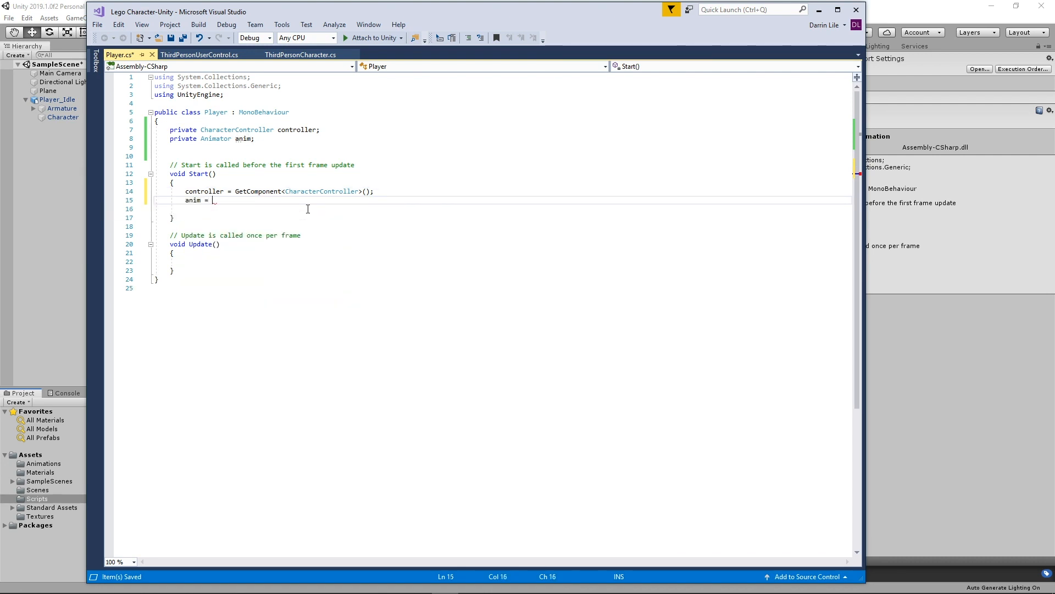
pyautogui.write('game')
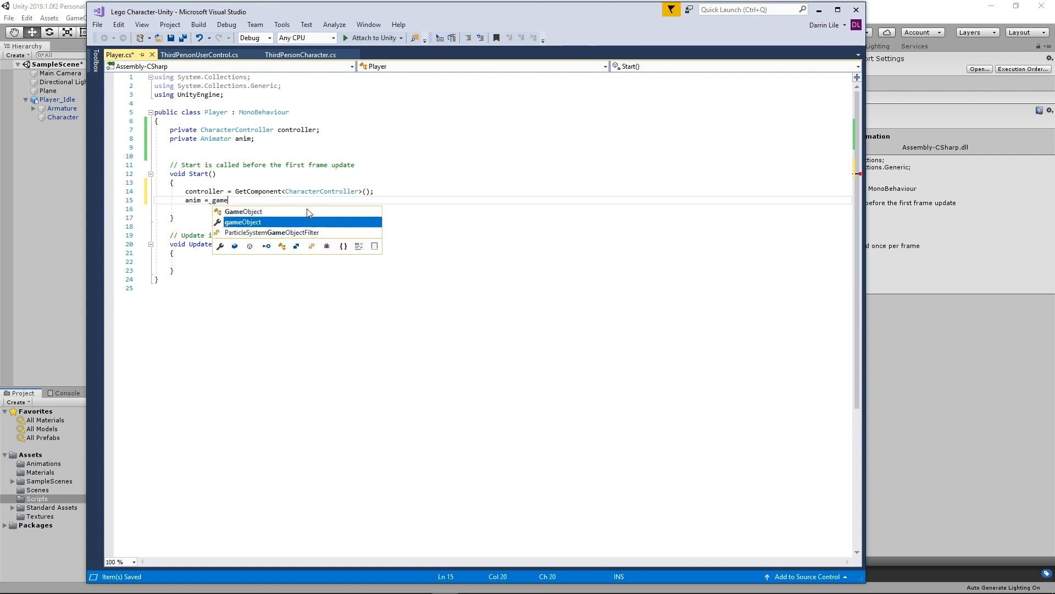
pyautogui.write('Object.')
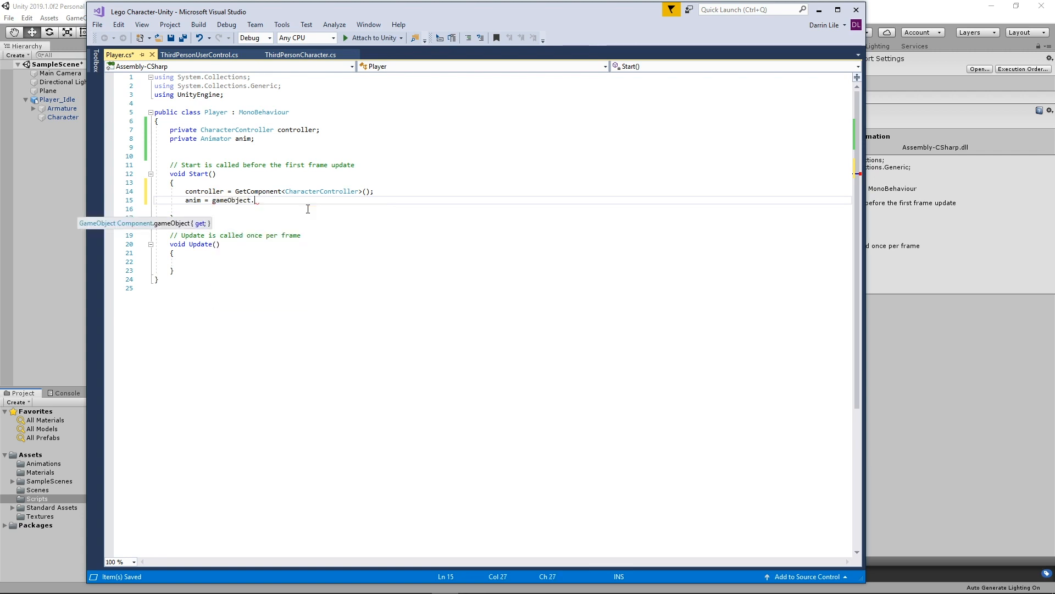
pyautogui.write('GetComponent')
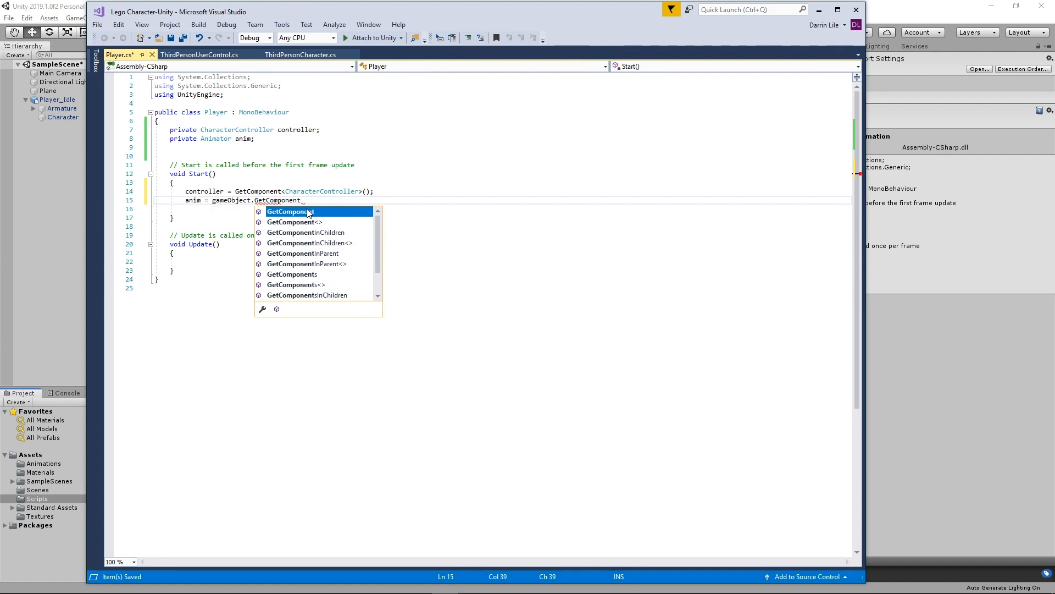
pyautogui.write('In')
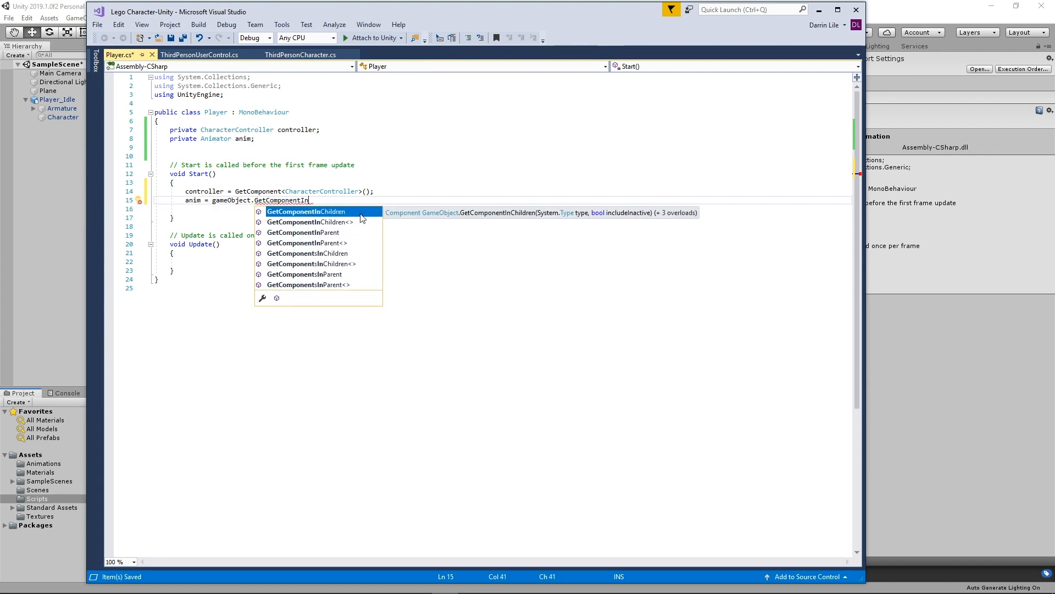
pyautogui.doubleClick(325, 212)
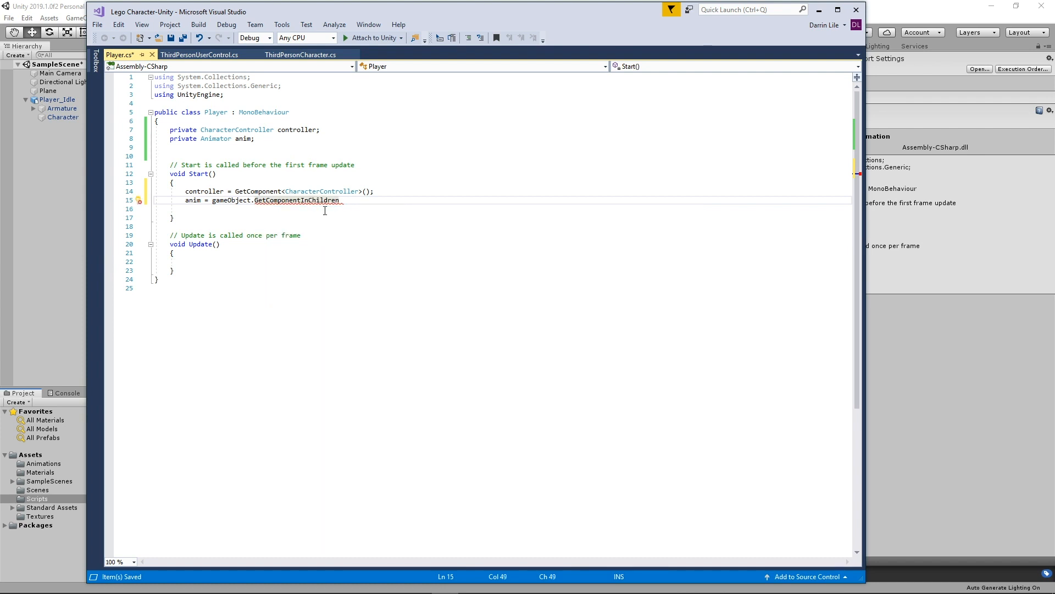
pyautogui.write('<Ani')
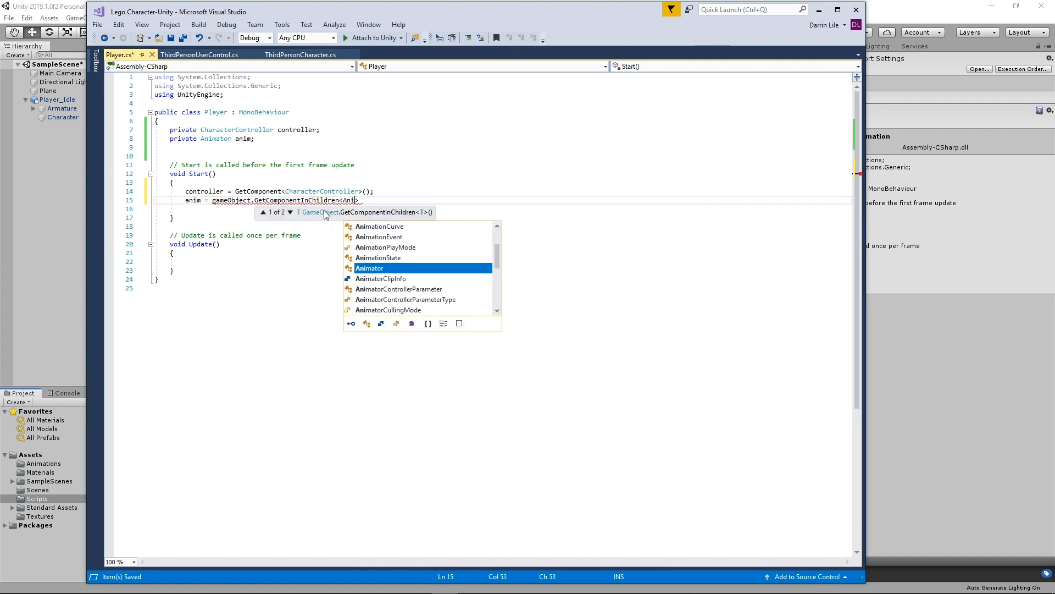
pyautogui.write('mator')
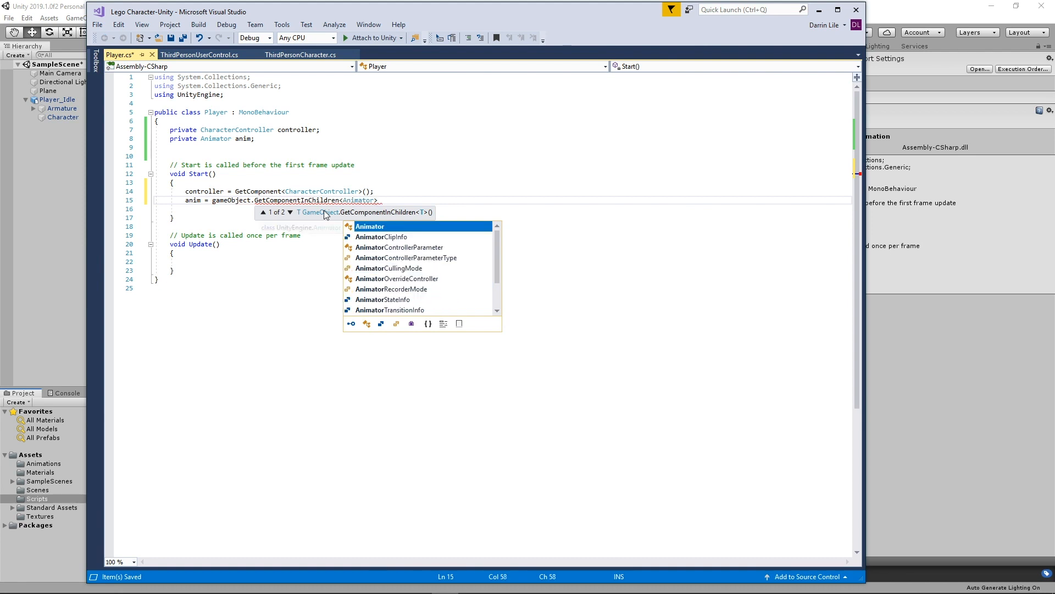
pyautogui.write('>')
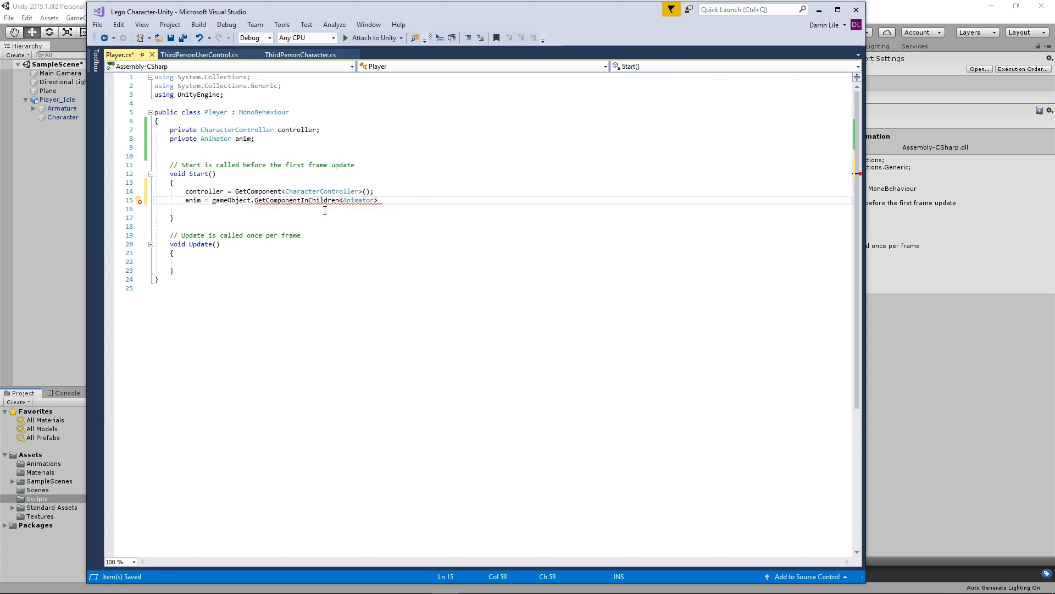
pyautogui.write('();')
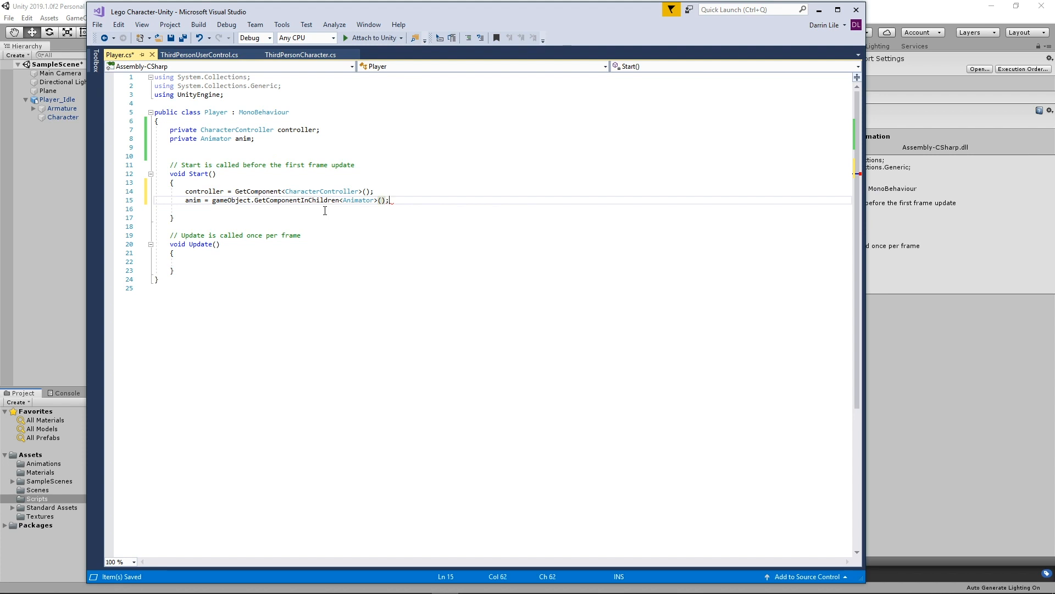
pyautogui.press('Return')
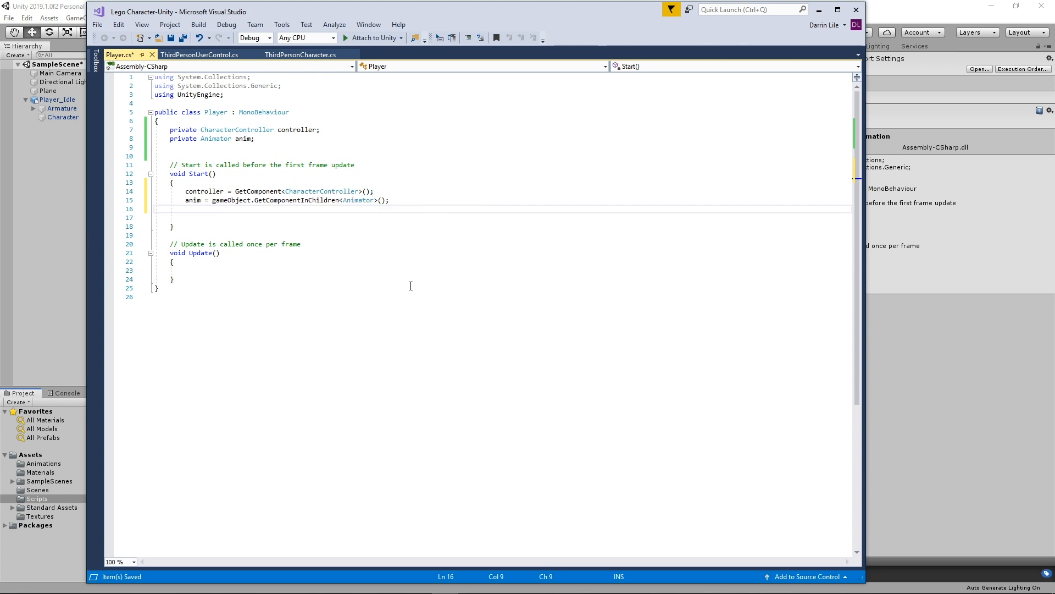
# Begin an if statement in the Update method that checks the controller's isGrounded property
pyautogui.click(334, 263)
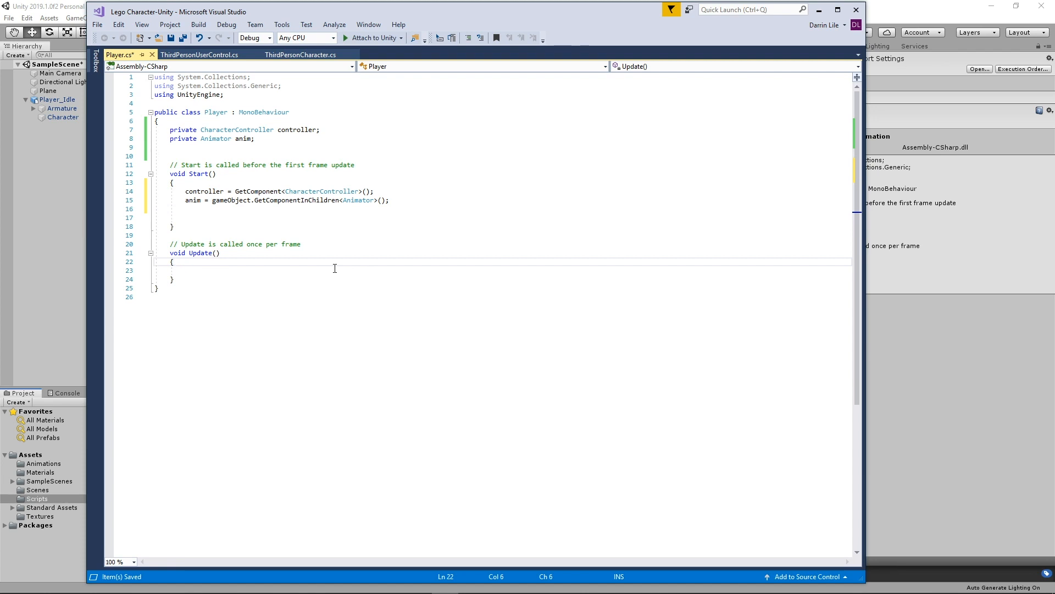
pyautogui.press('Return')
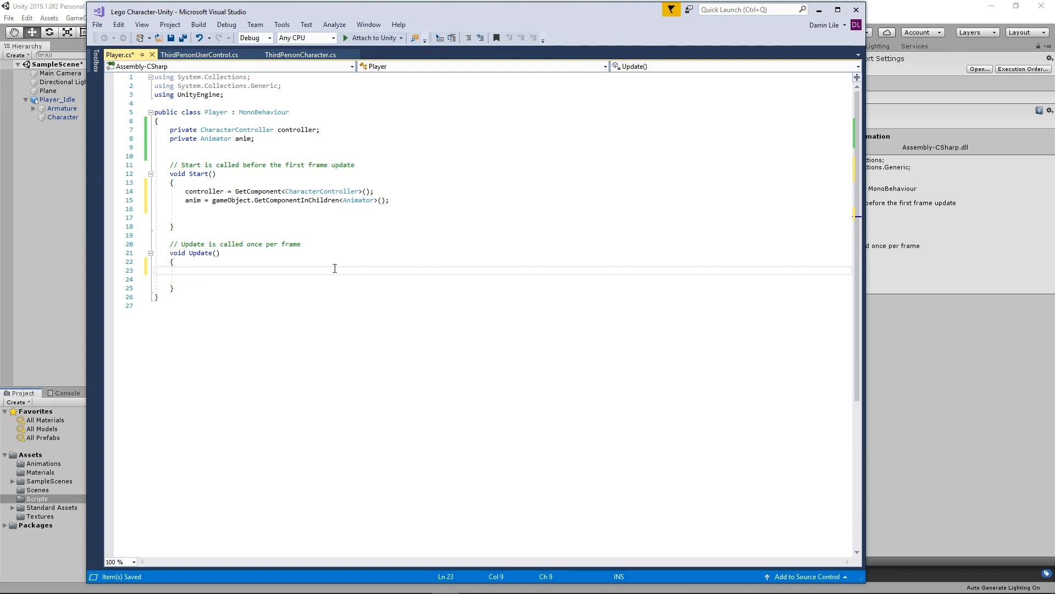
pyautogui.write('if (contorller')
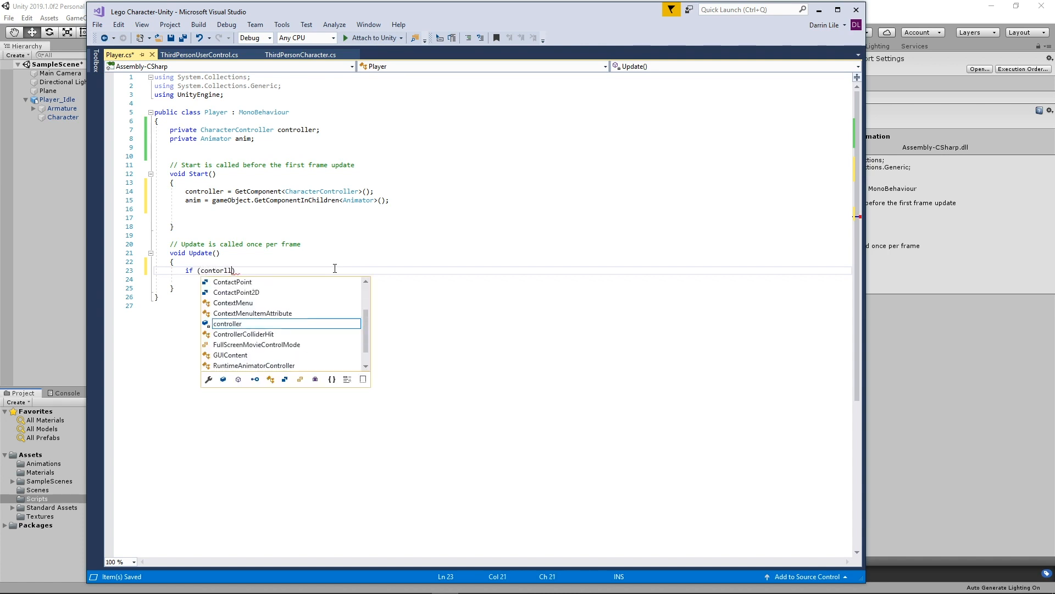
pyautogui.press('BackSpace')
pyautogui.press('BackSpace')
pyautogui.press('BackSpace')
pyautogui.press('BackSpace')
pyautogui.press('BackSpace')
pyautogui.press('BackSpace')
pyautogui.write('oller')
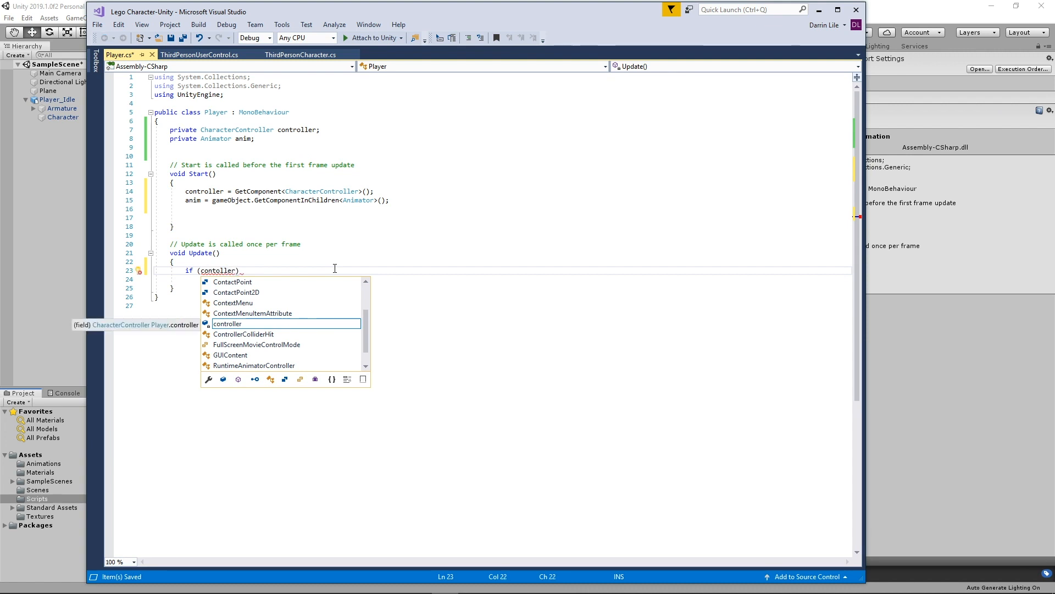
pyautogui.write('.isGrounded')
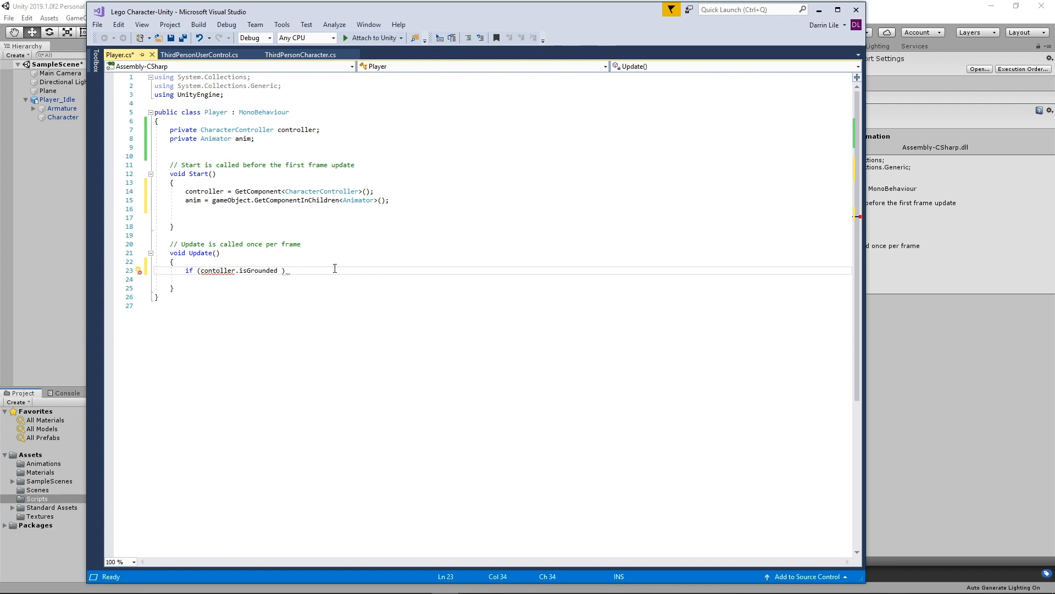
# Extend the if condition in Update with && Input.GetKey("up") and start a new line below it
pyautogui.write(' && Input.Get')
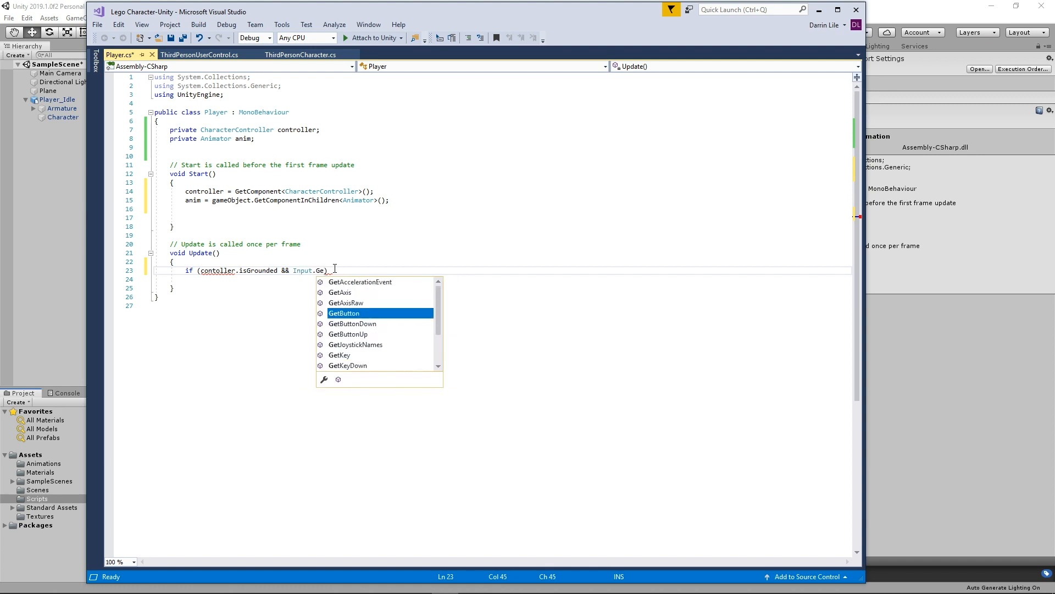
pyautogui.write('Key')
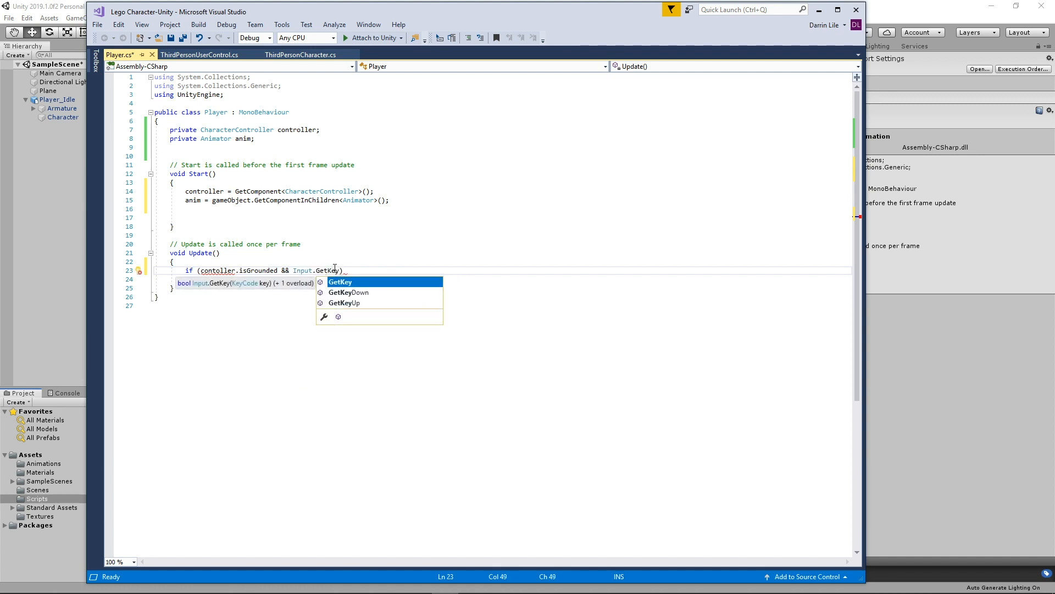
pyautogui.write('(')
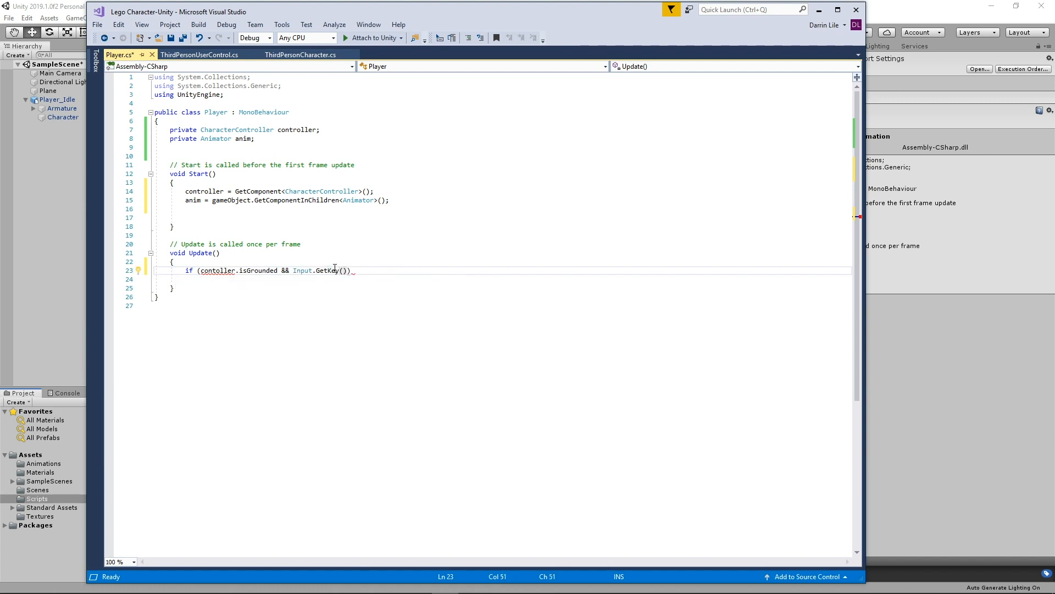
pyautogui.write('""')
pyautogui.press('Left')
pyautogui.write('up')
pyautogui.press('End')
pyautogui.press('Return')
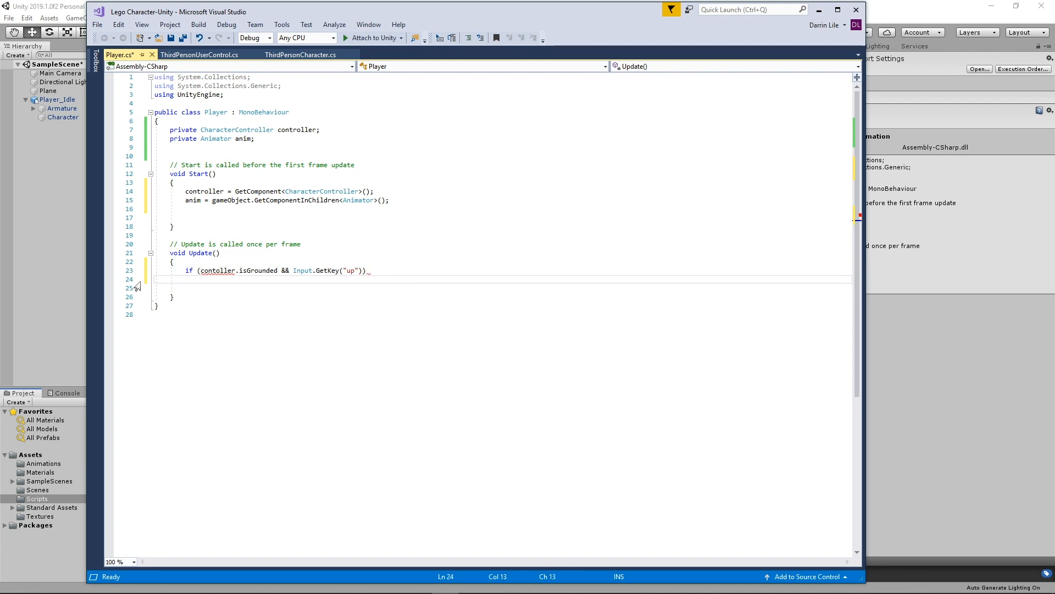
# Correct the misspelled controller name in the if condition and add an empty braced block beneath it
pyautogui.click(214, 272)
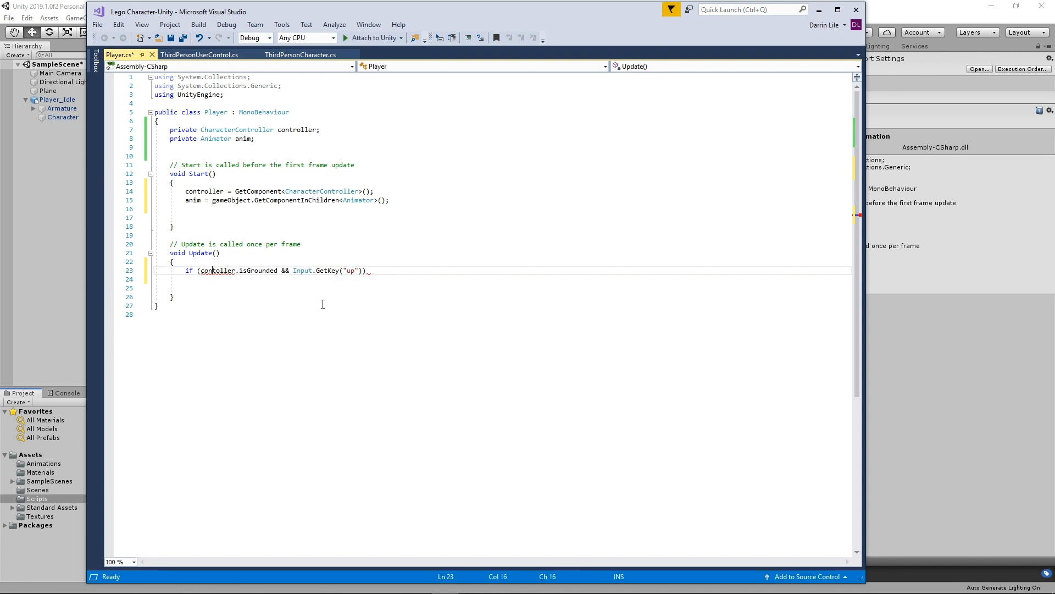
pyautogui.write('r')
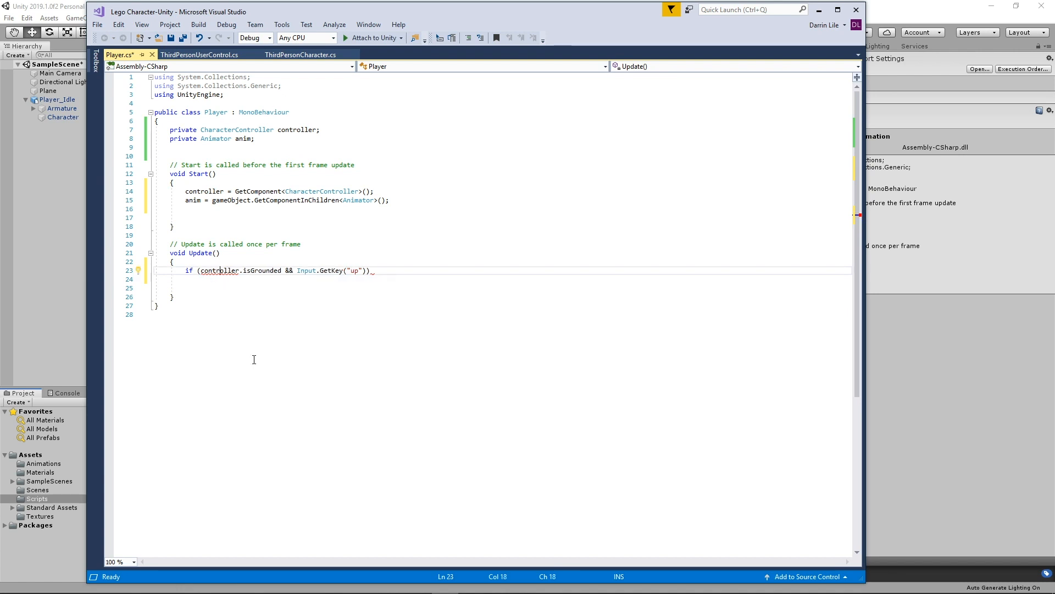
pyautogui.click(258, 283)
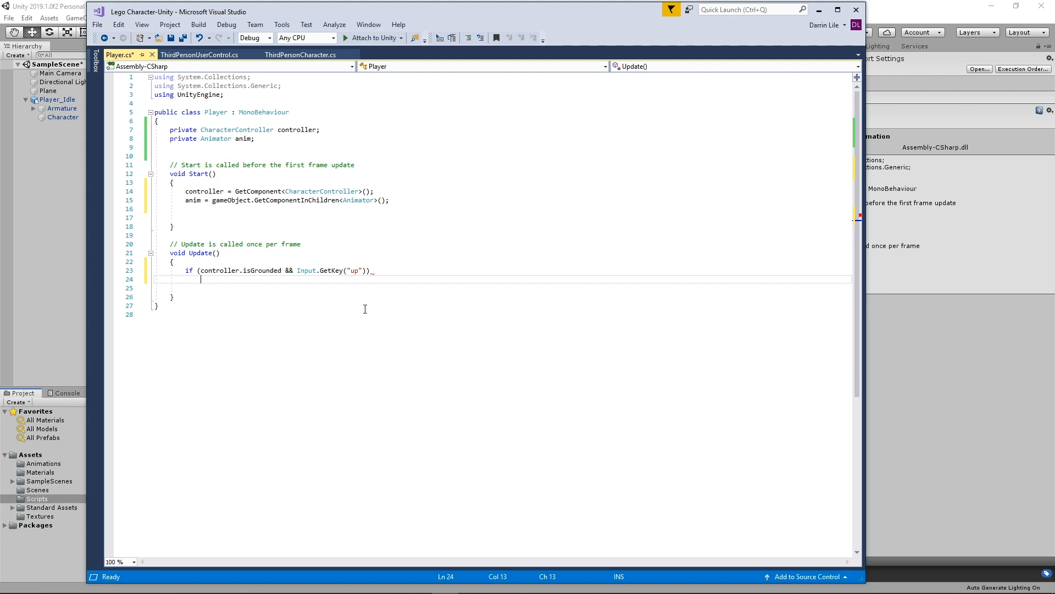
pyautogui.write('{')
pyautogui.press('Return')
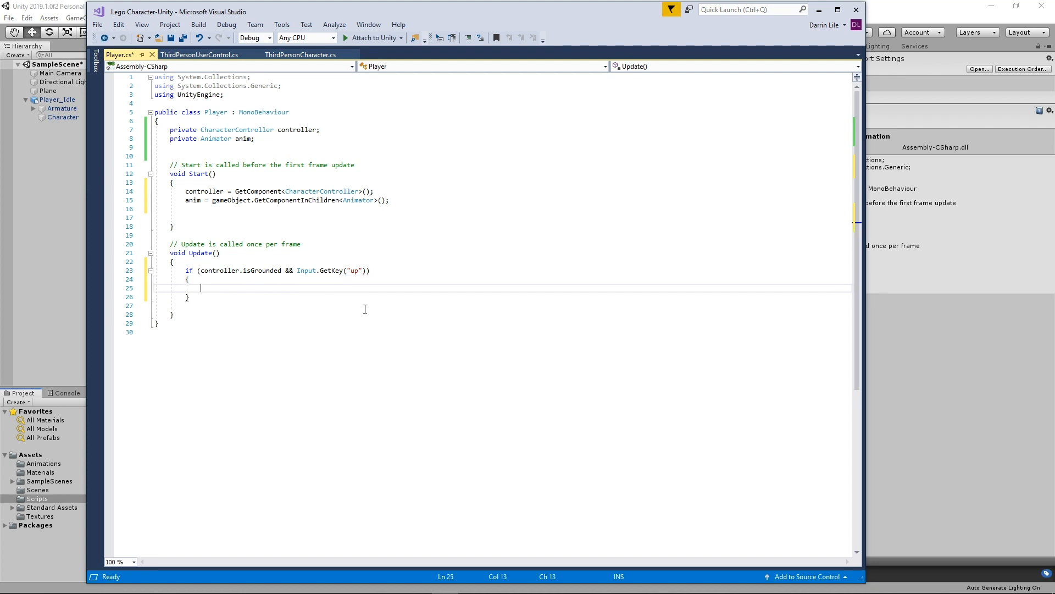
# Inside the if block in Update, add anim.SetInteger("AnimPar", 1); followed by an empty line
pyautogui.write('anim')
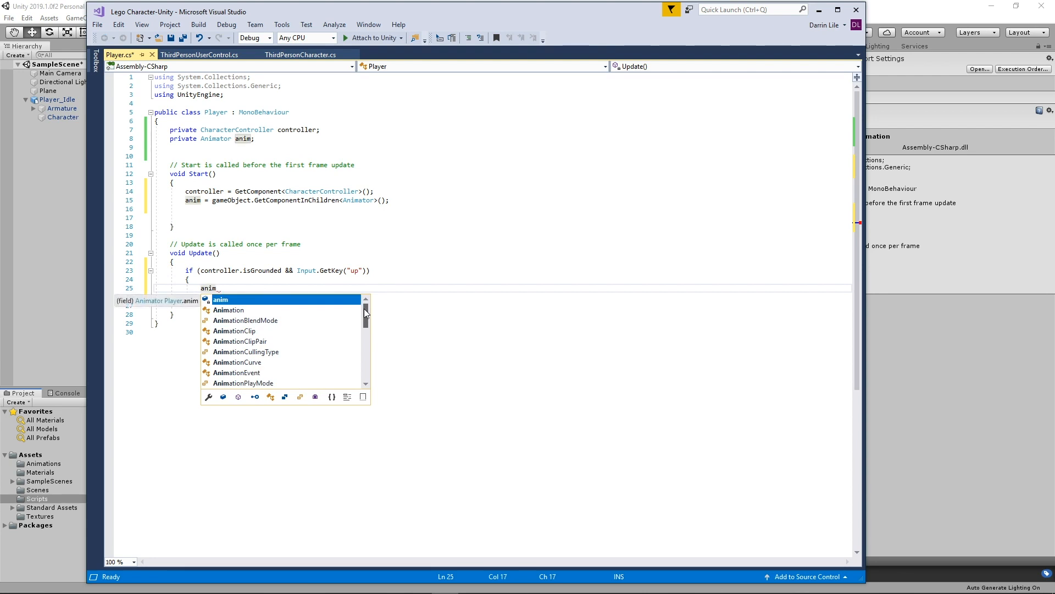
pyautogui.write('.SetInger')
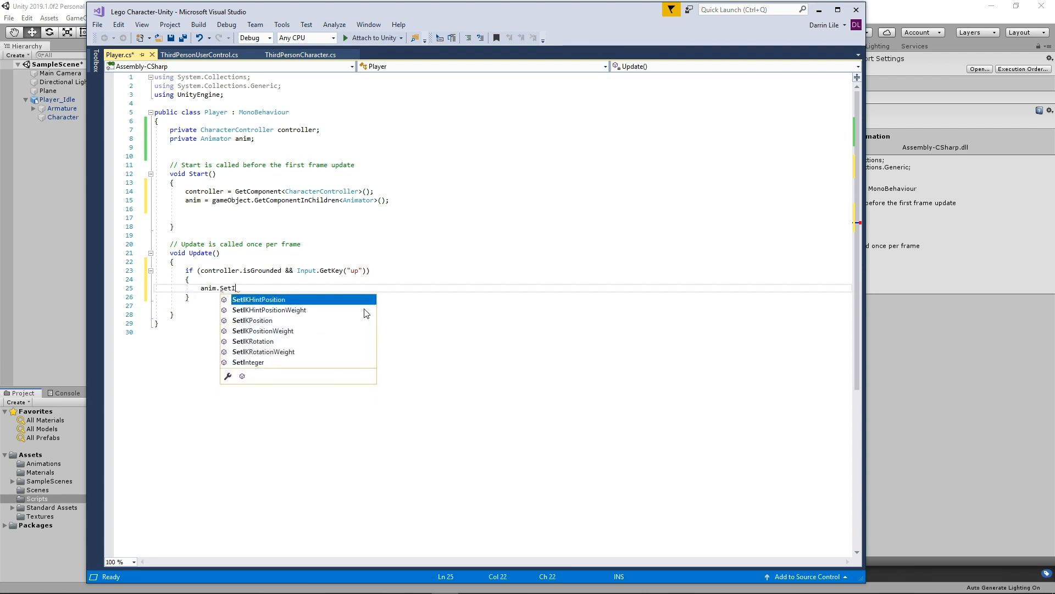
pyautogui.press('BackSpace')
pyautogui.press('BackSpace')
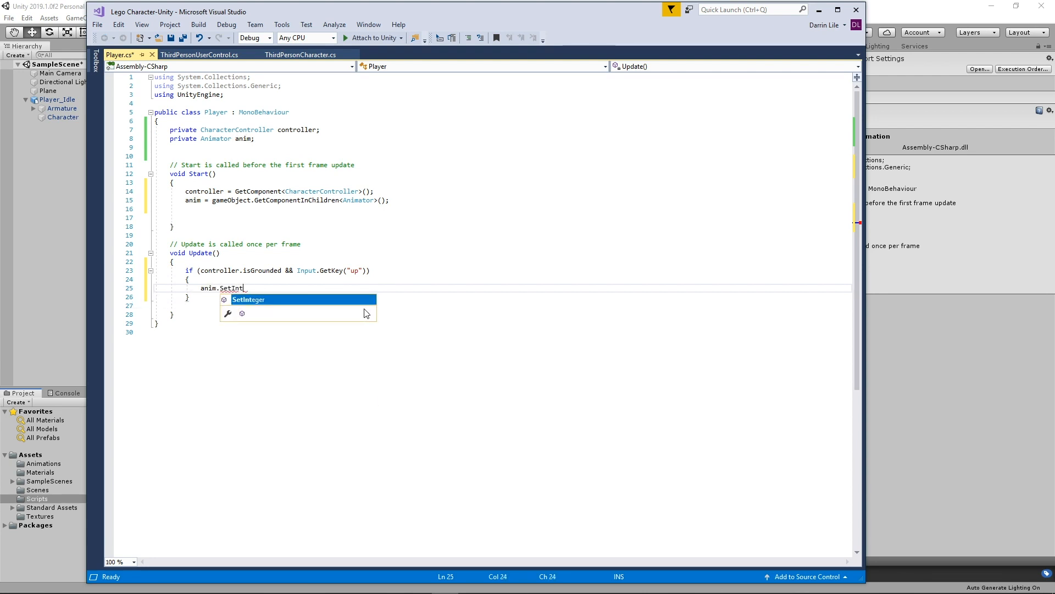
pyautogui.doubleClick(246, 299)
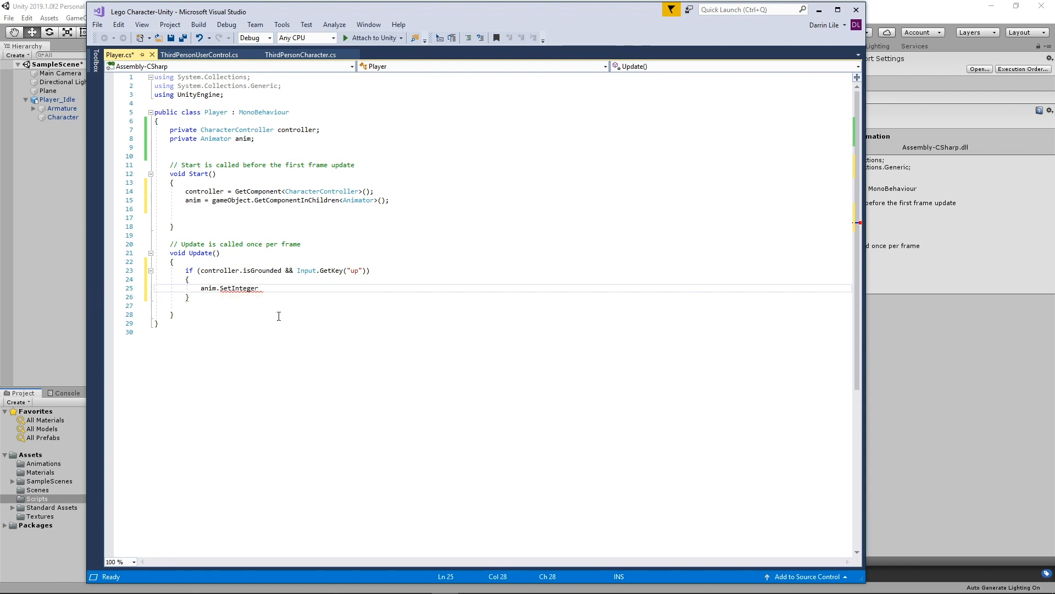
pyautogui.write('("AnimPar", 1')
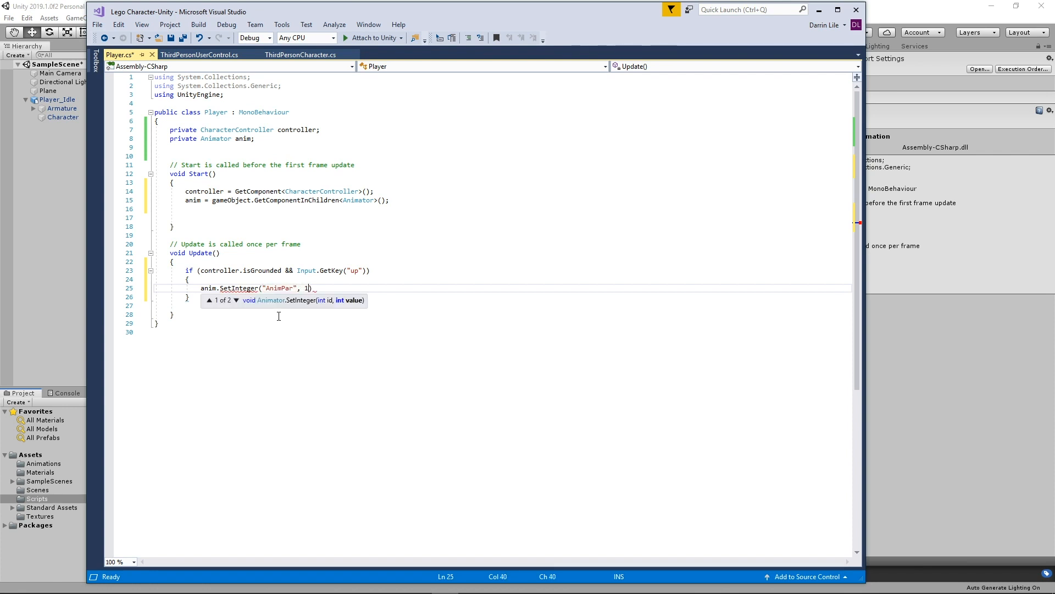
pyautogui.write(')')
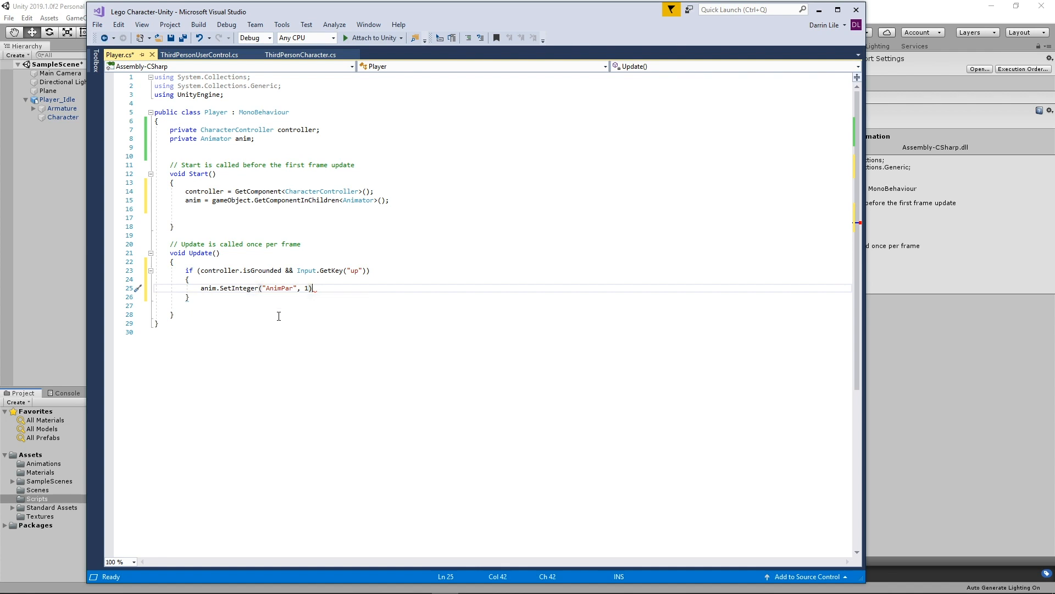
pyautogui.write(';')
pyautogui.press('Return')
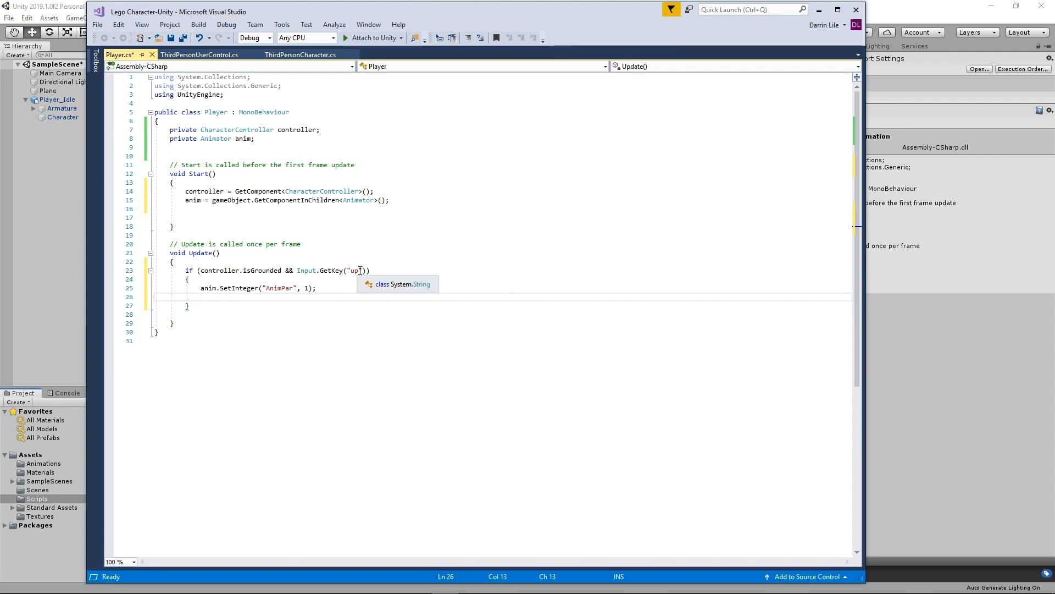
# After the if block in Update, add an else if (controller.isGrounded) branch with a braced block
pyautogui.click(218, 306)
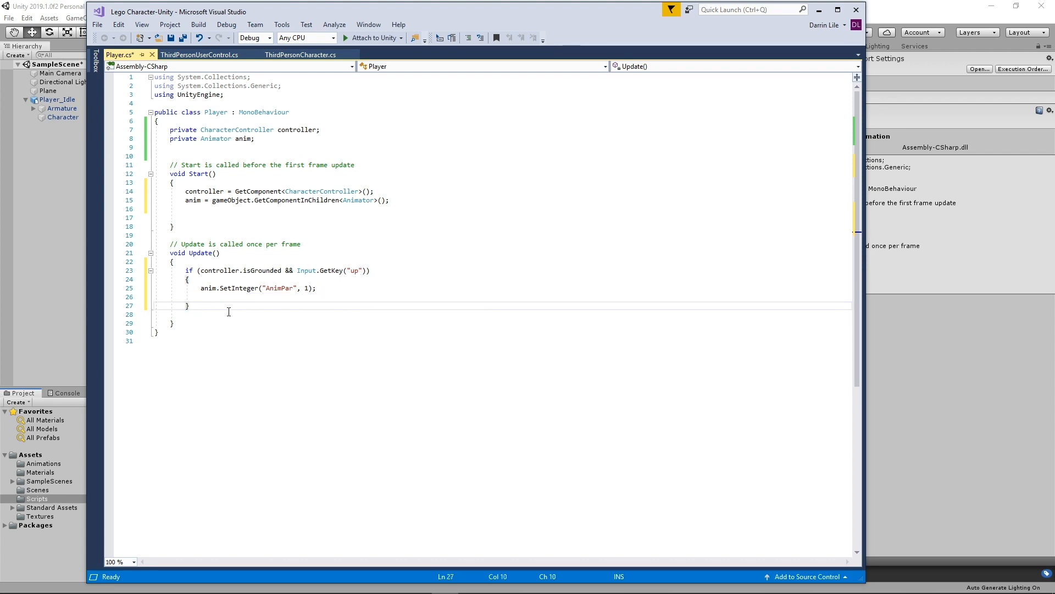
pyautogui.press('Return')
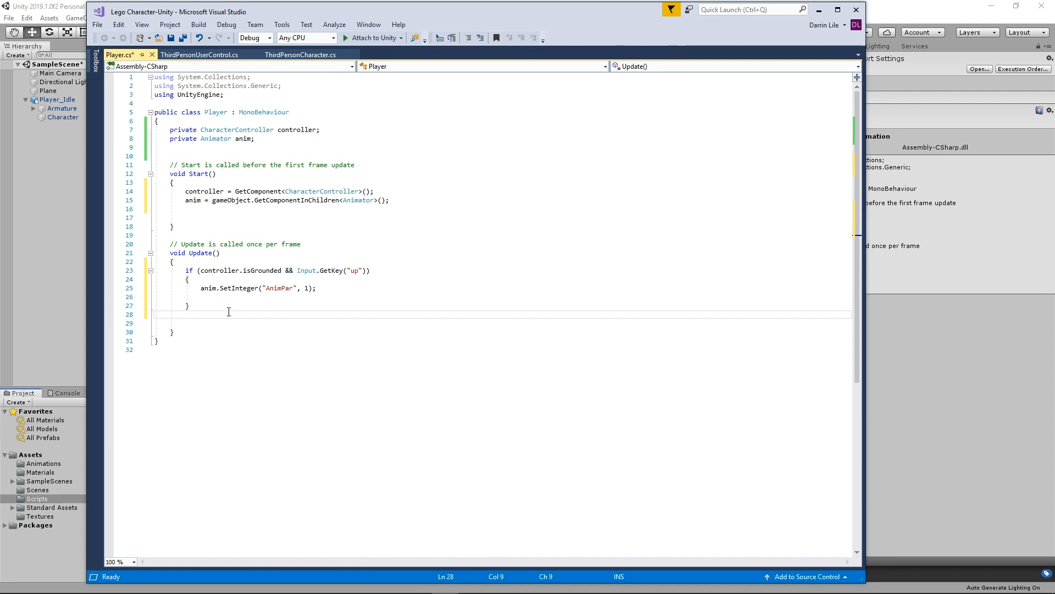
pyautogui.write('else ')
pyautogui.write('if ')
pyautogui.write('(c')
pyautogui.write('ontroller')
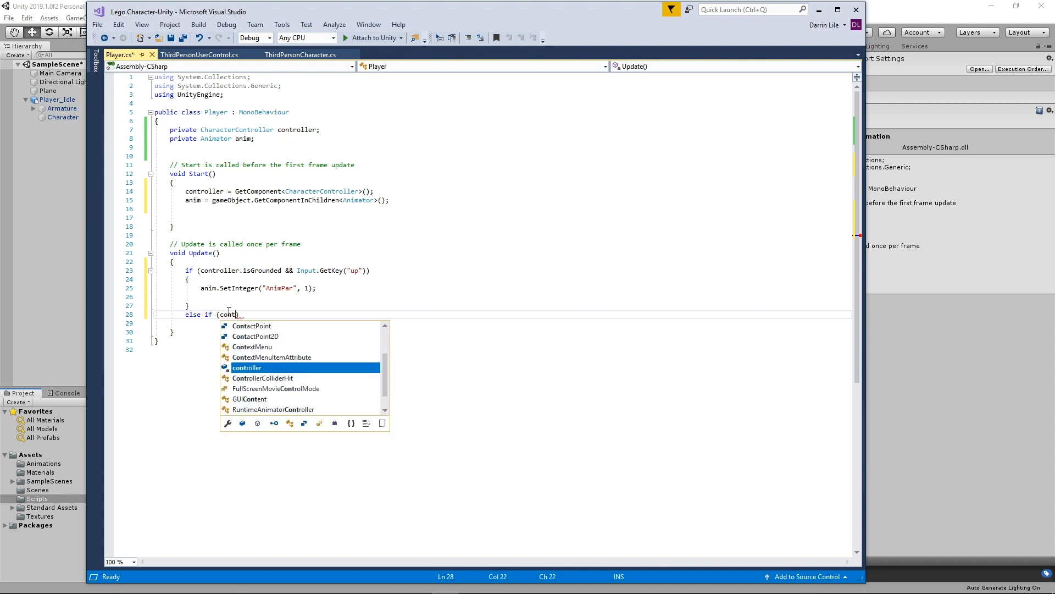
pyautogui.write('.isG')
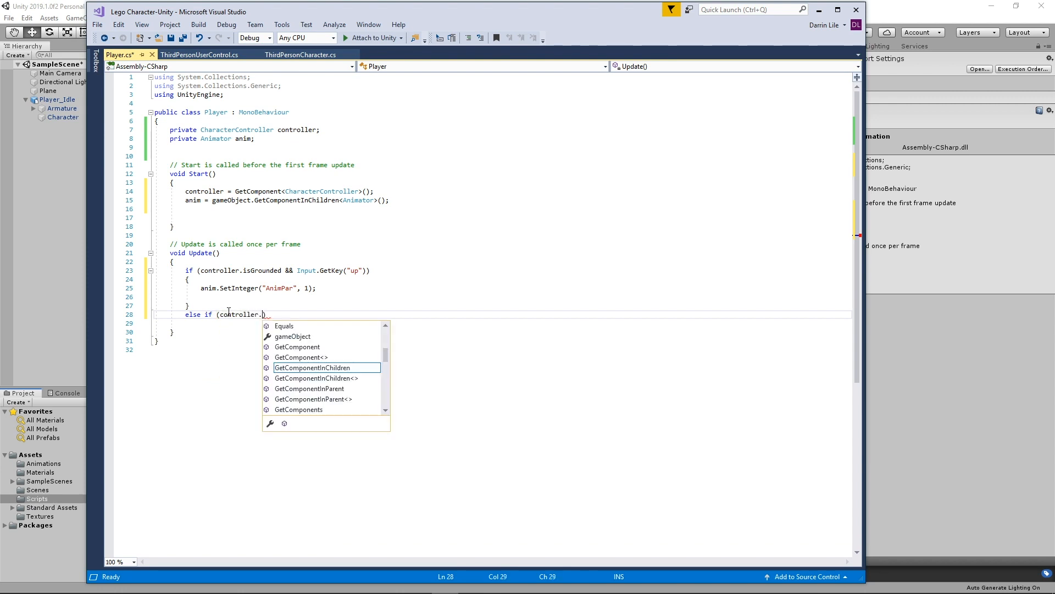
pyautogui.write('rounded')
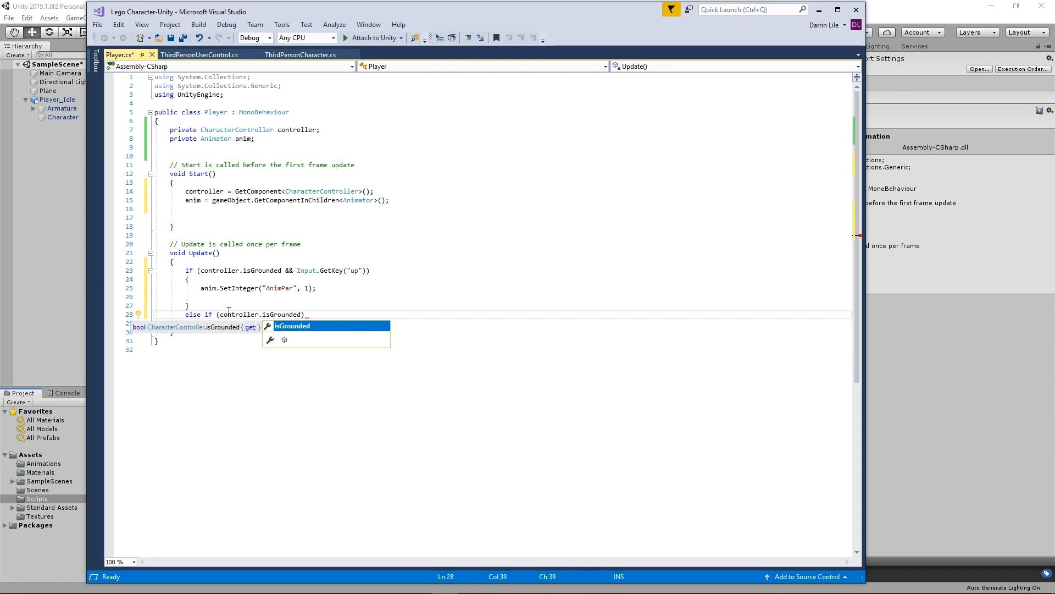
pyautogui.write(')')
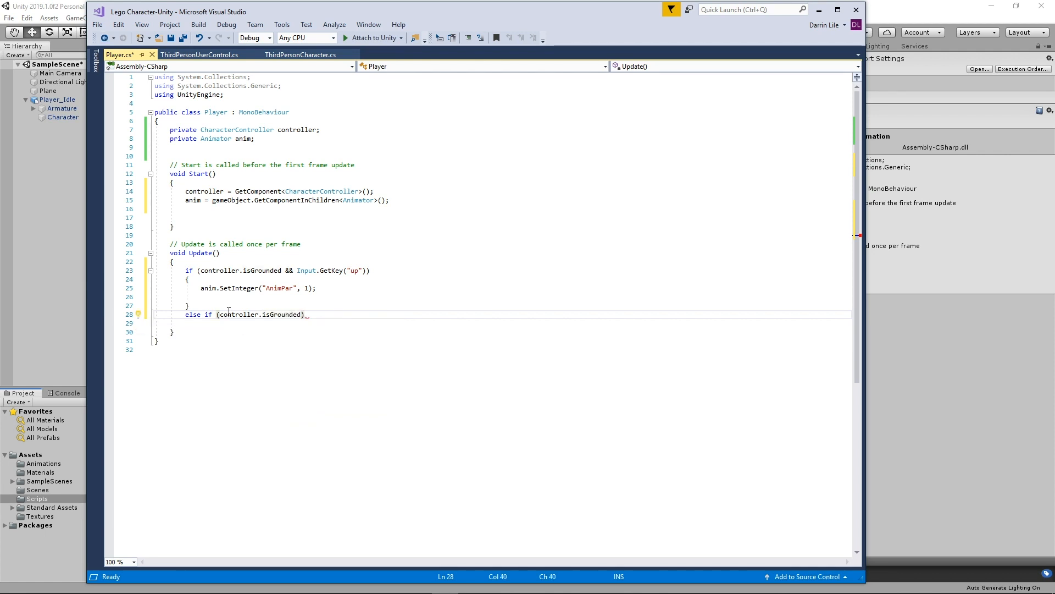
pyautogui.press('Return')
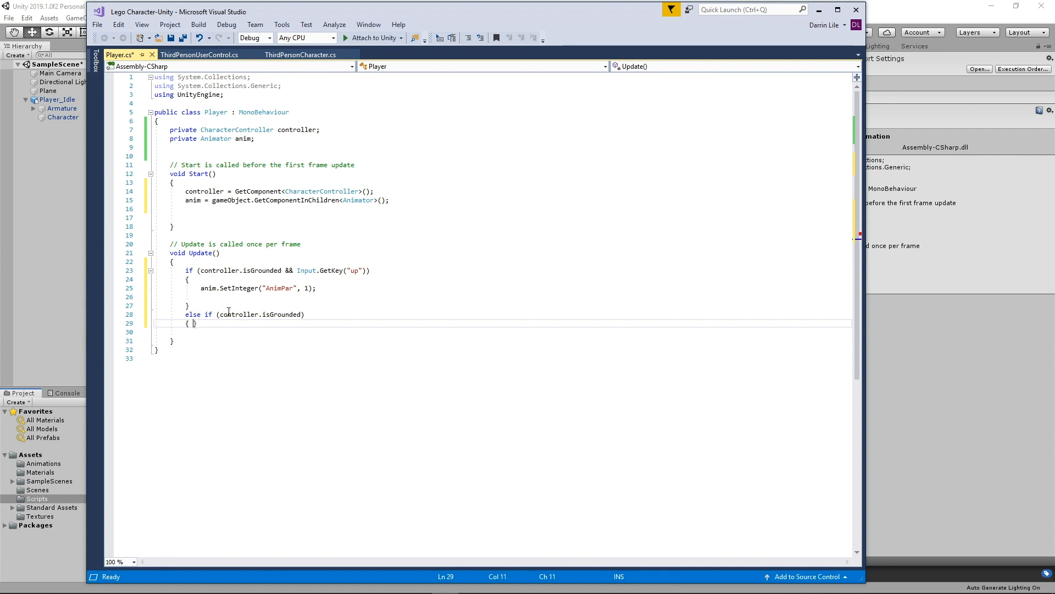
pyautogui.write('{')
pyautogui.press('Return')
# Inside the else if block, add anim.SetInteger("AnimPar", 0); followed by an empty line
pyautogui.write('an')
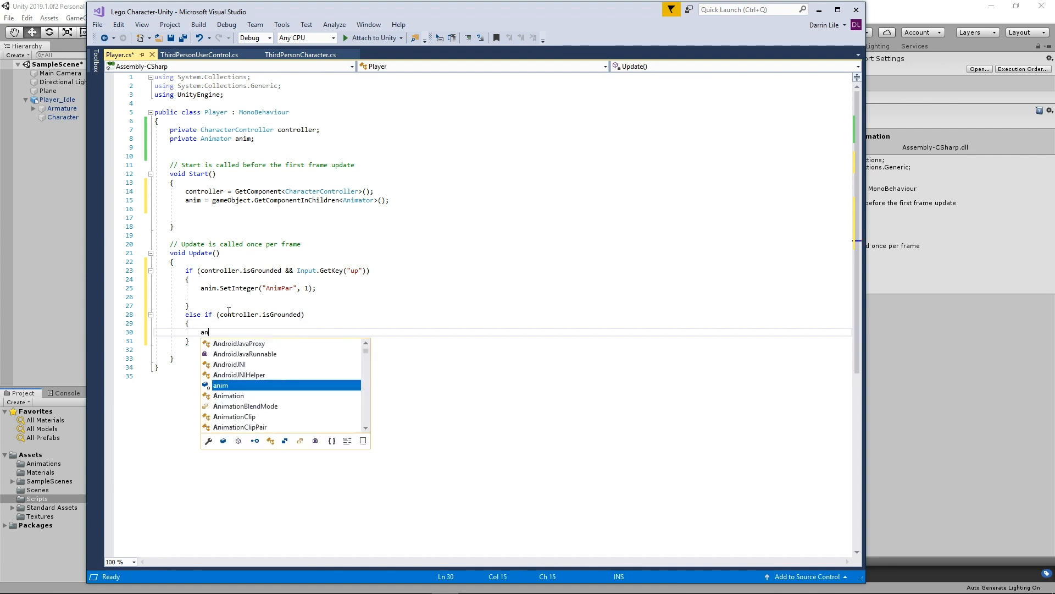
pyautogui.write('im.St')
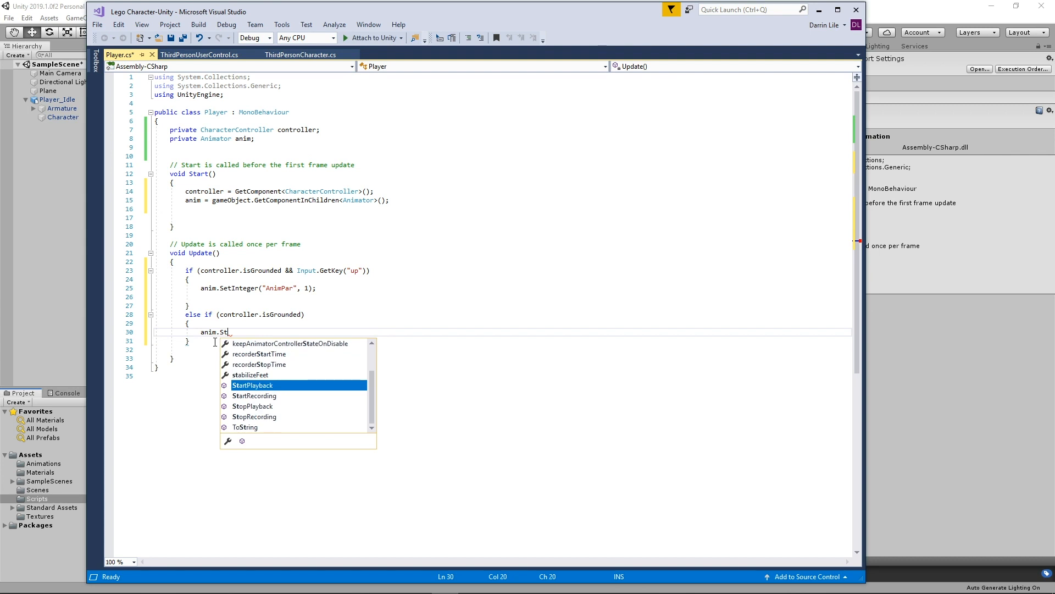
pyautogui.press('BackSpace')
pyautogui.write('etIne')
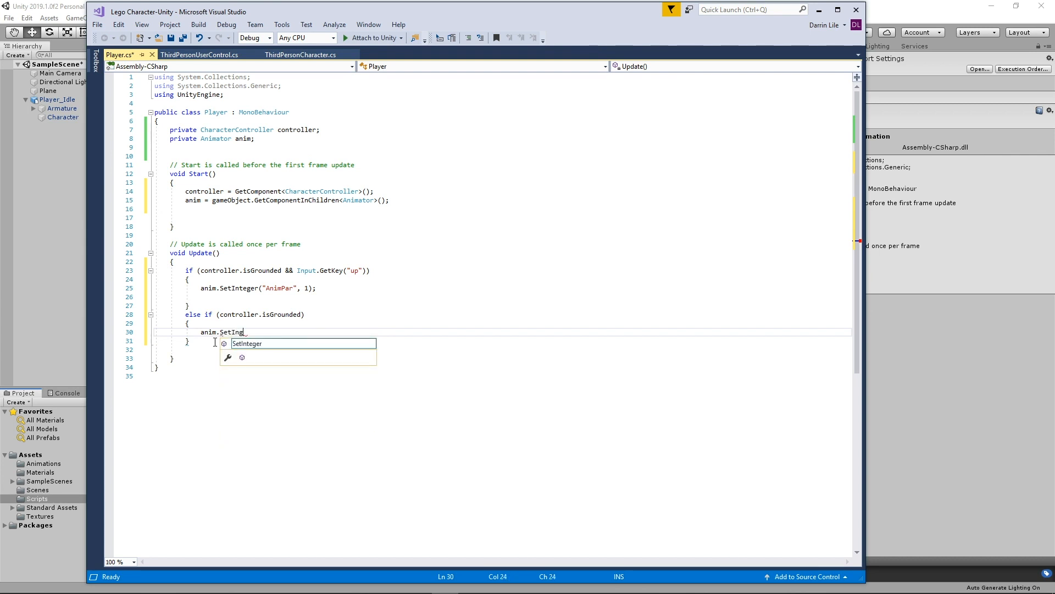
pyautogui.write('teger()')
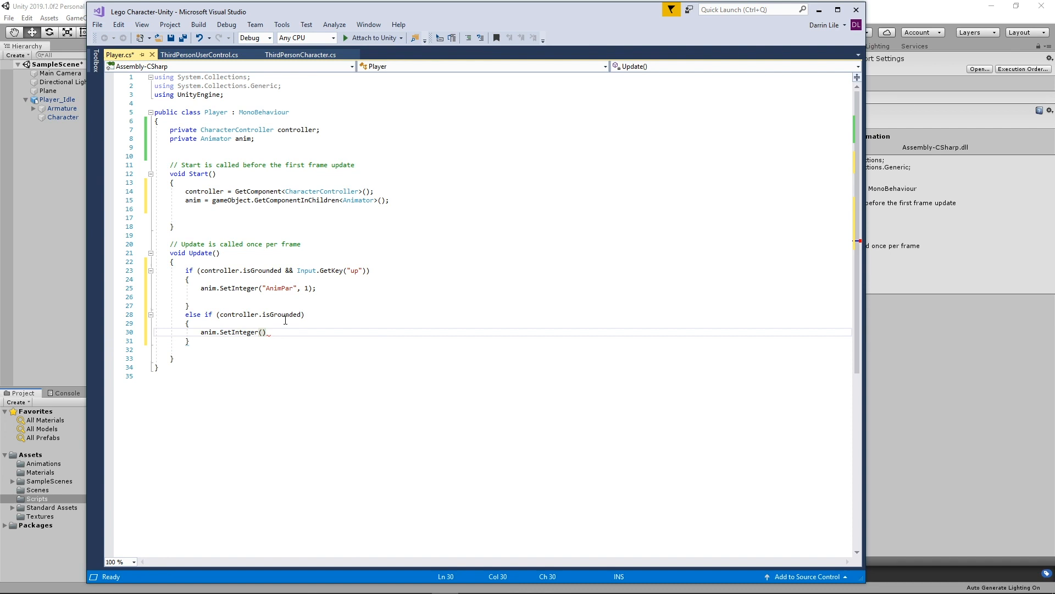
pyautogui.press('Left')
pyautogui.write('"AN')
pyautogui.press('BackSpace')
pyautogui.write('nimPar')
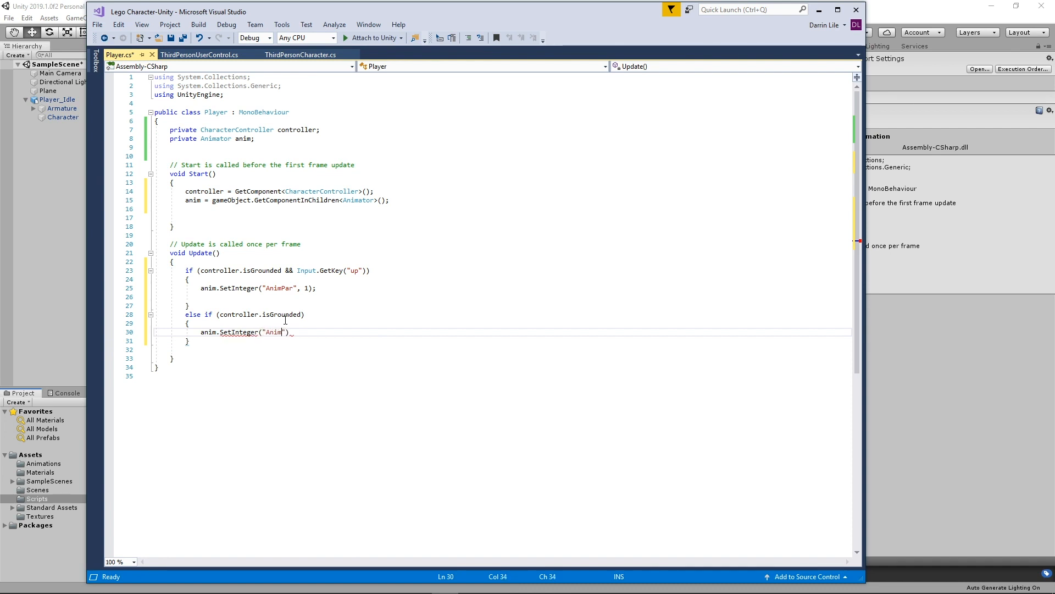
pyautogui.write('",')
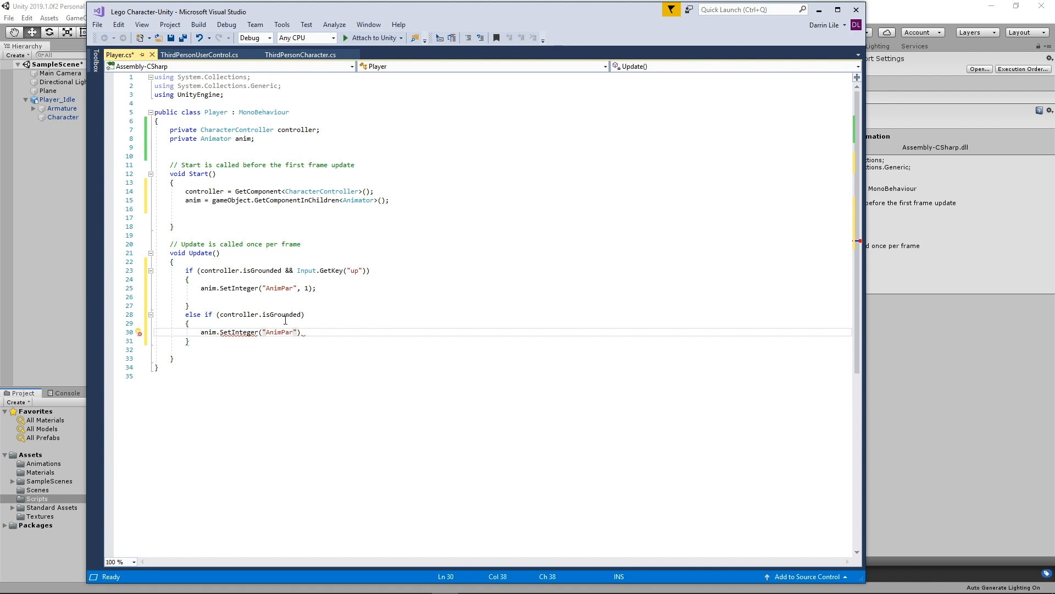
pyautogui.write(' 0')
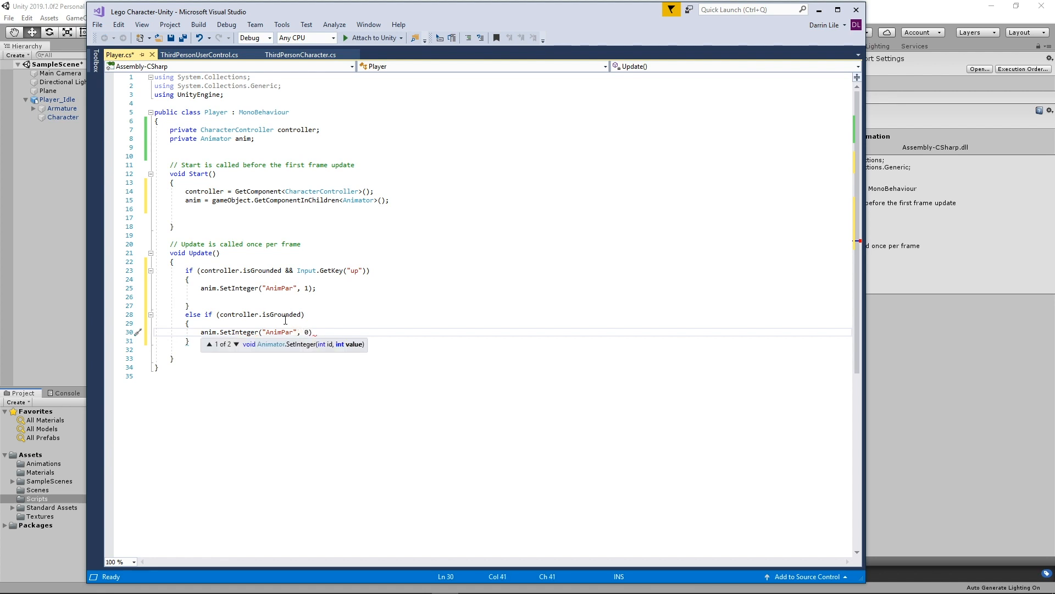
pyautogui.write(');')
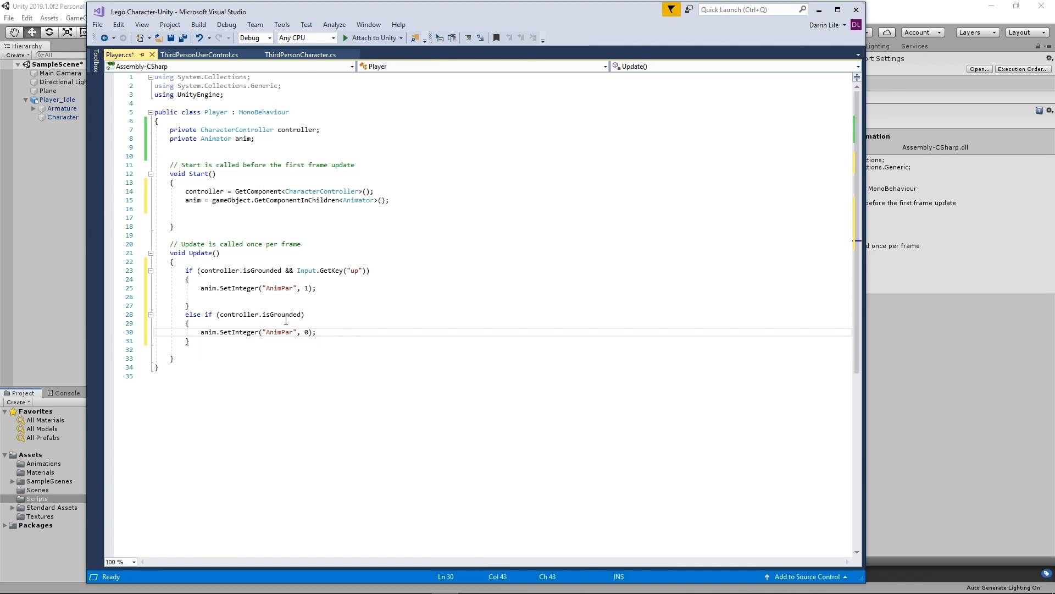
pyautogui.press('Return')
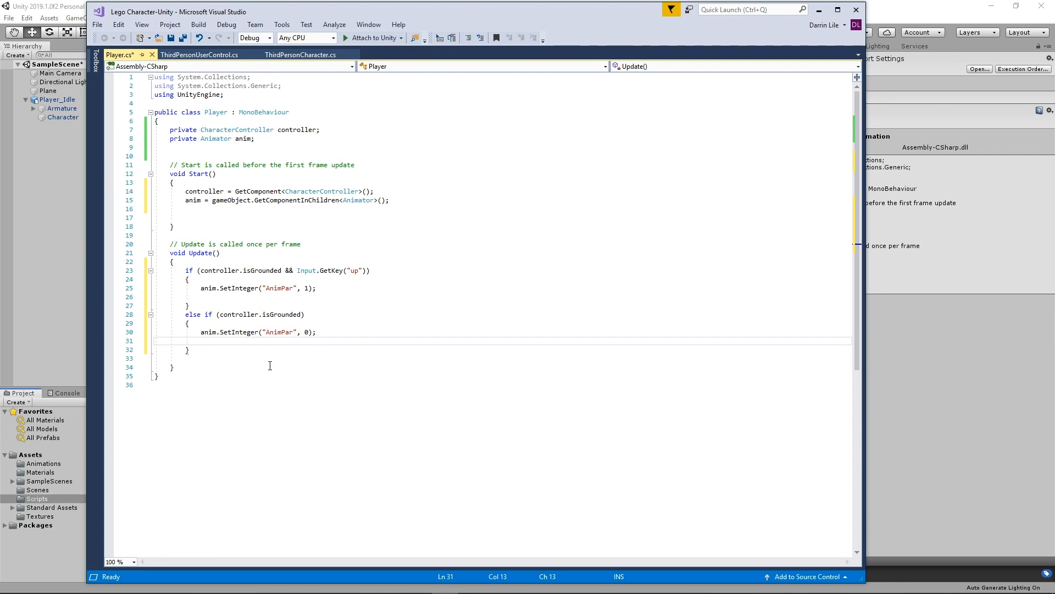
# Below the else if block, leave a blank line and begin an if statement that checks Input's GetButton("Jump")
pyautogui.click(199, 351)
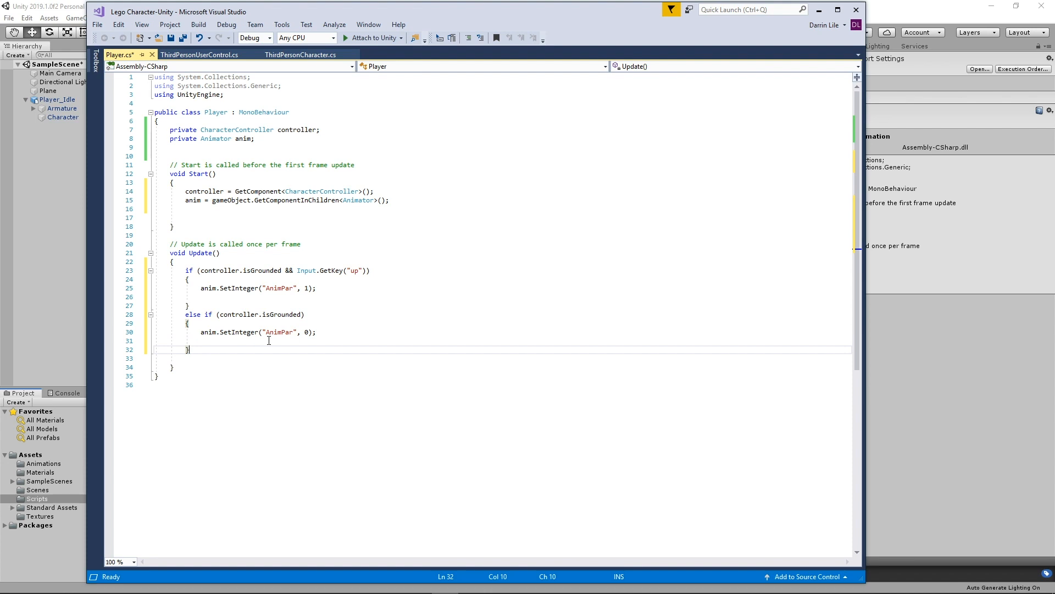
pyautogui.press('Return')
pyautogui.press('Return')
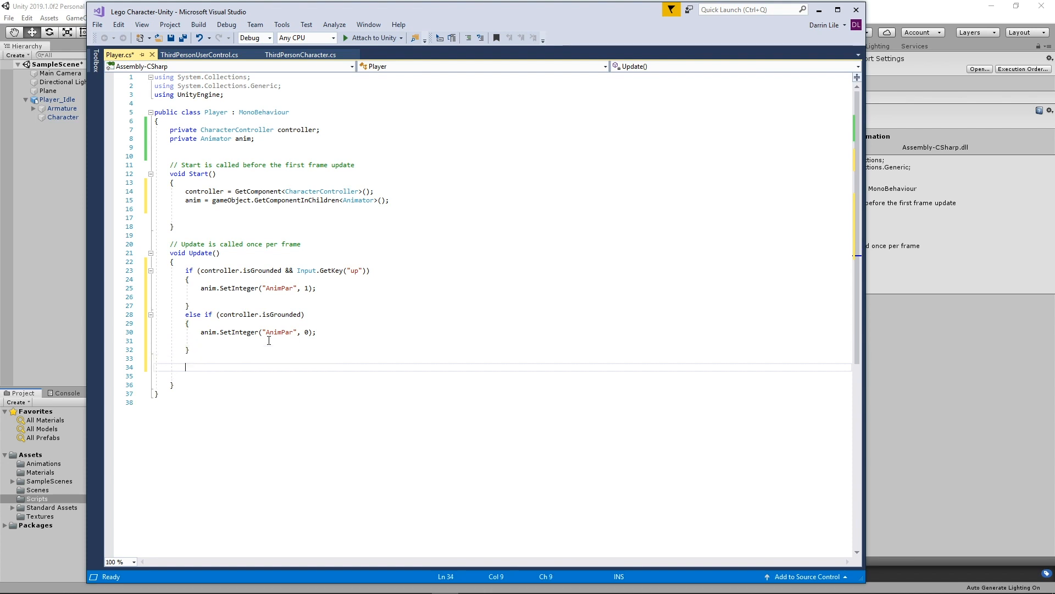
pyautogui.write('if ')
pyautogui.write('(IIN')
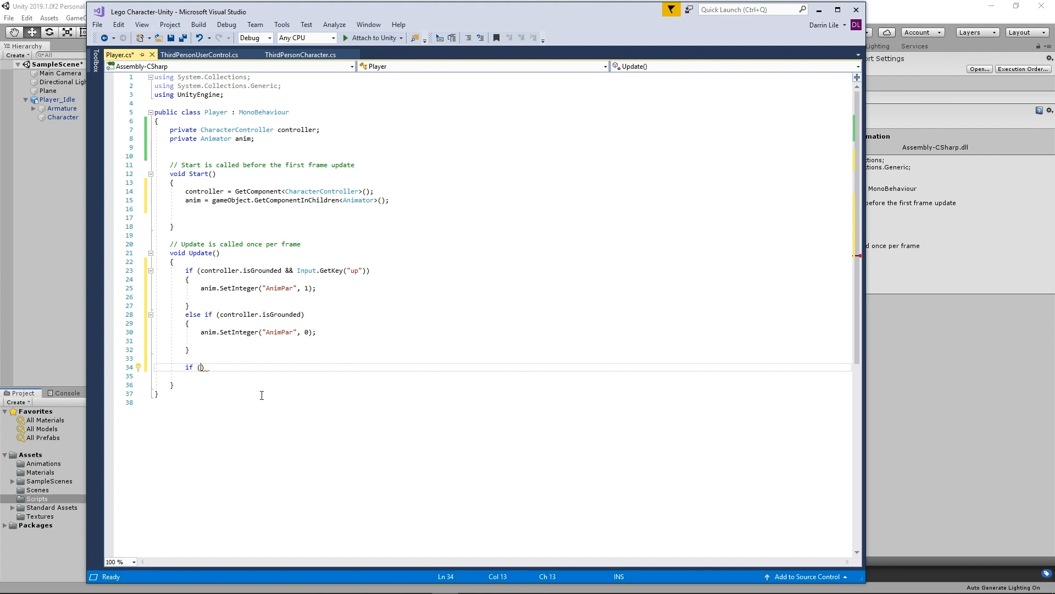
pyautogui.press('BackSpace')
pyautogui.press('BackSpace')
pyautogui.write('nu')
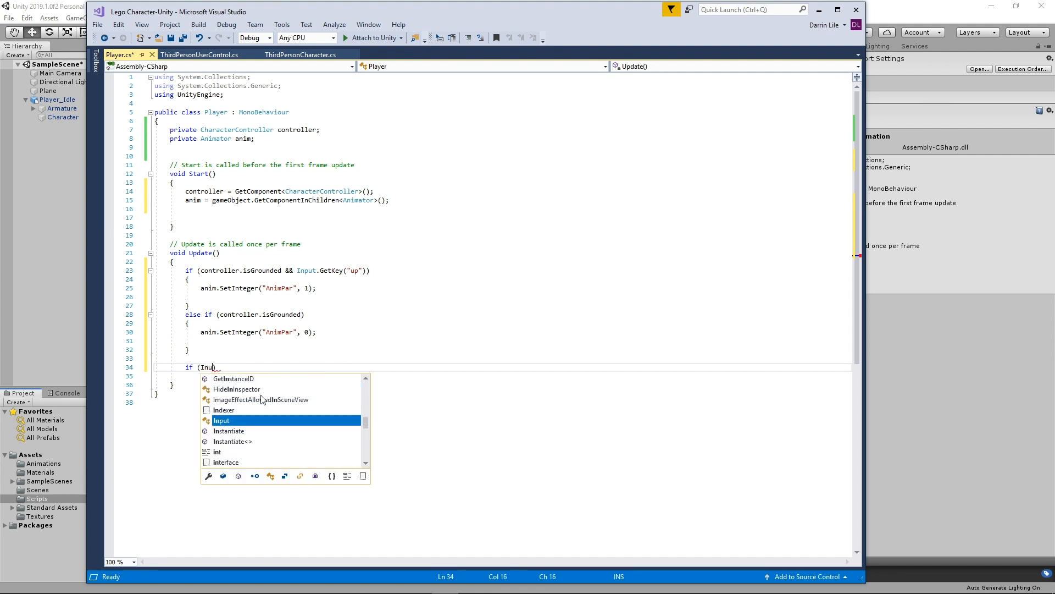
pyautogui.press('BackSpace')
pyautogui.write('put,GEt')
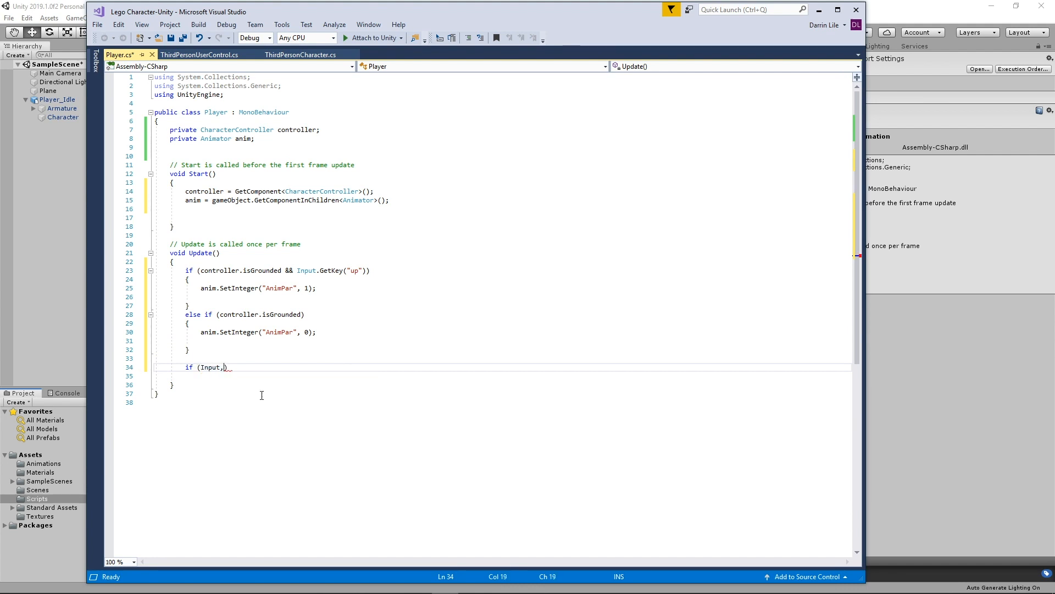
pyautogui.press('BackSpace')
pyautogui.press('BackSpace')
pyautogui.write('et')
pyautogui.write('Button')
pyautogui.write('(')
pyautogui.write('"')
pyautogui.write('J')
pyautogui.write('ump") ')
# Complete the Jump condition with && controller.isGrounded and start a new line below it
pyautogui.write('&& ')
pyautogui.write('con')
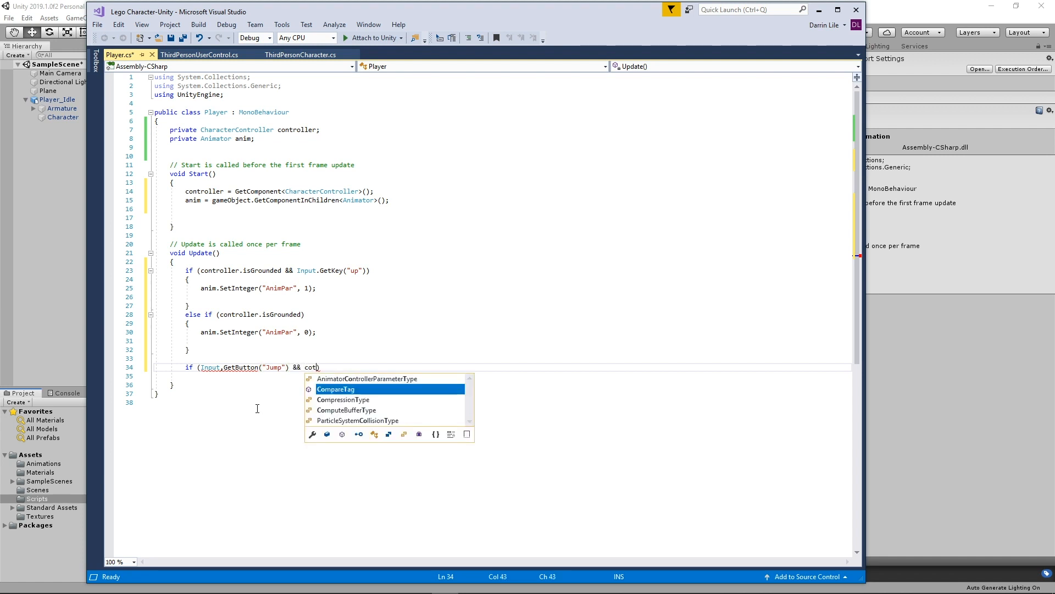
pyautogui.write('troller')
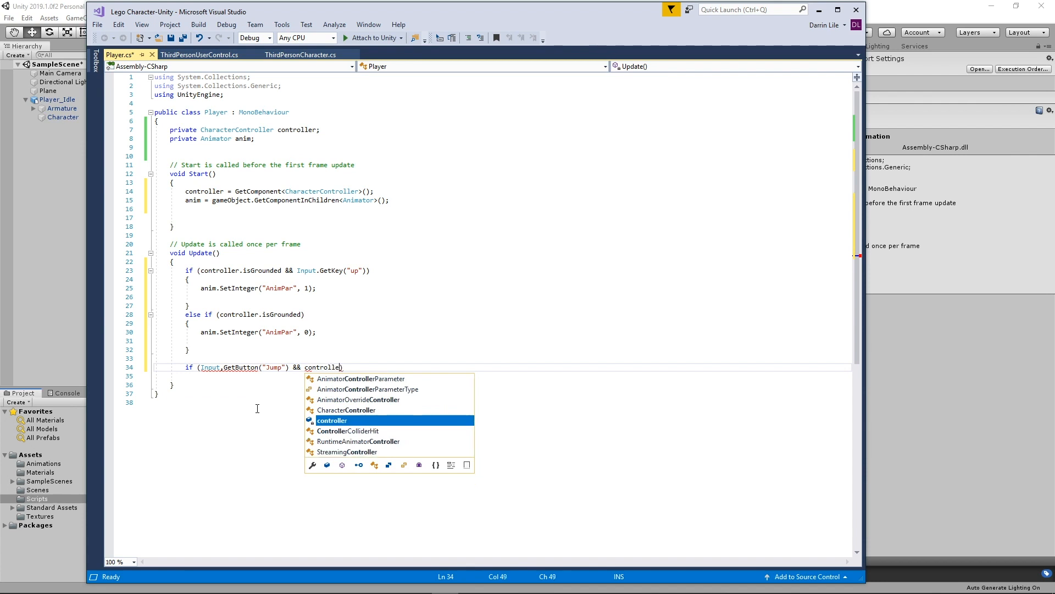
pyautogui.write('.isGrounded')
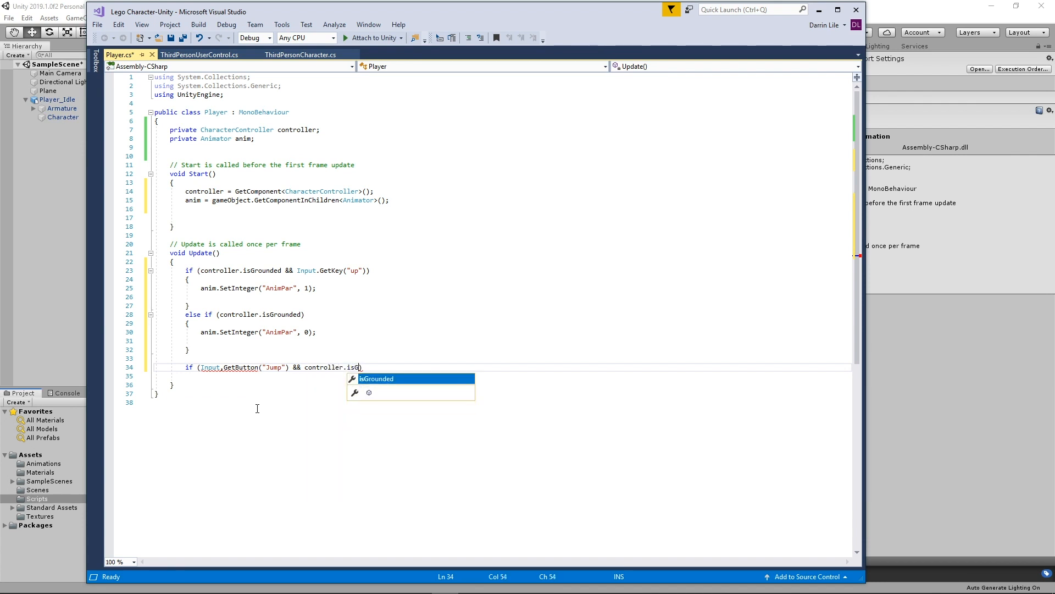
pyautogui.write(')')
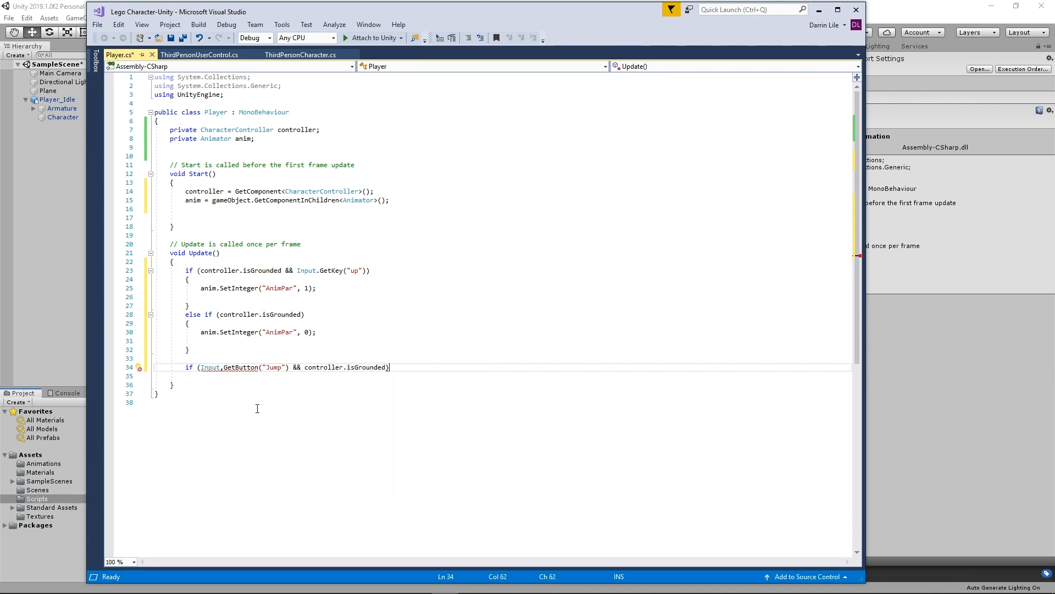
pyautogui.press('Return')
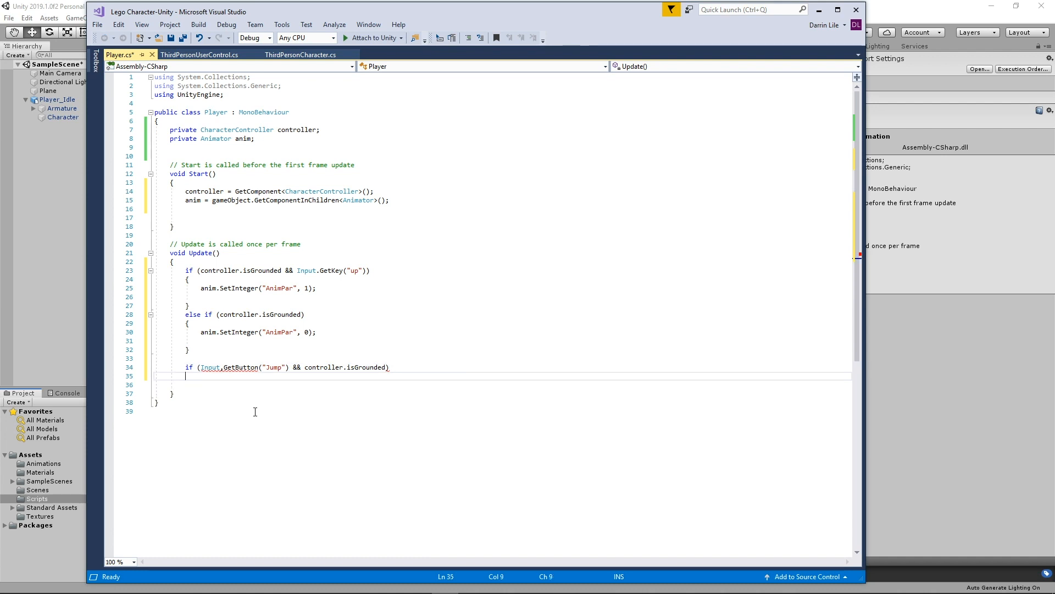
# Replace the mistaken comma between Input and GetButton in the Jump condition with a period
pyautogui.click(223, 368)
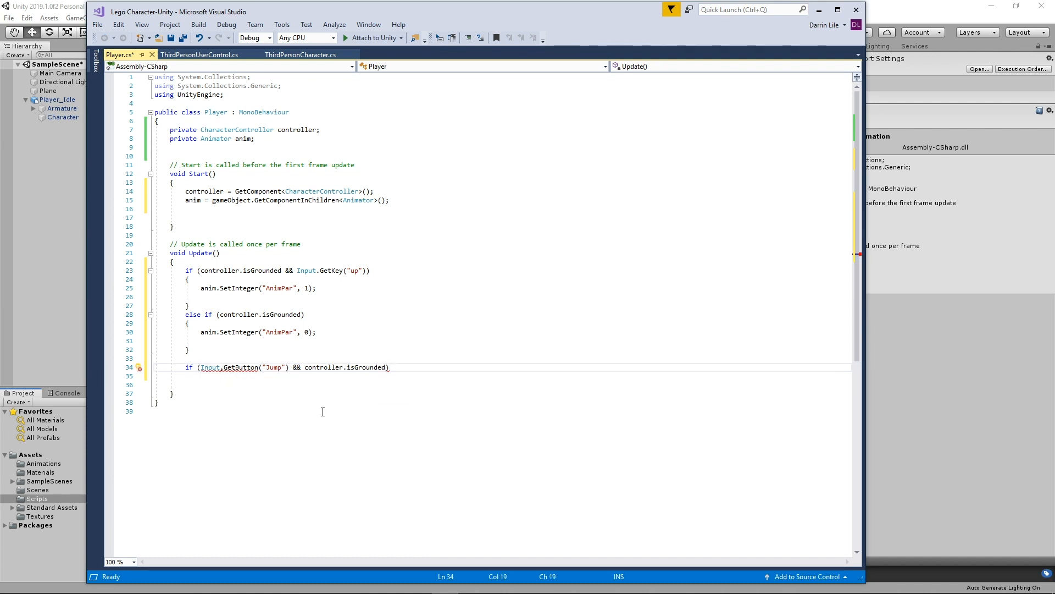
pyautogui.press('BackSpace')
pyautogui.write('.')
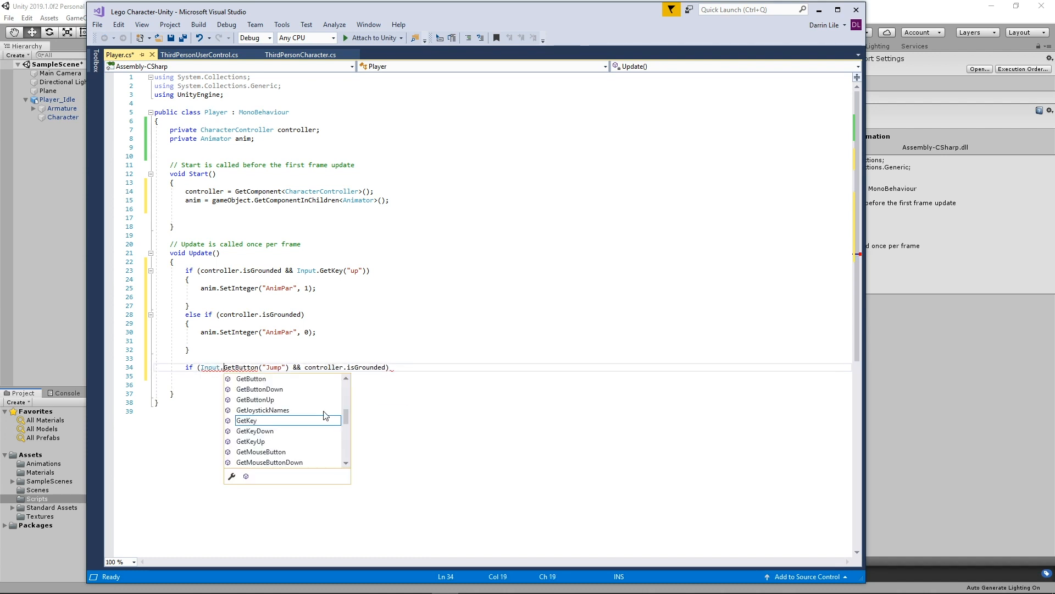
# Add an empty pair of curly braces below the Jump condition to form the body of the if statement
pyautogui.click(221, 382)
pyautogui.click(219, 377)
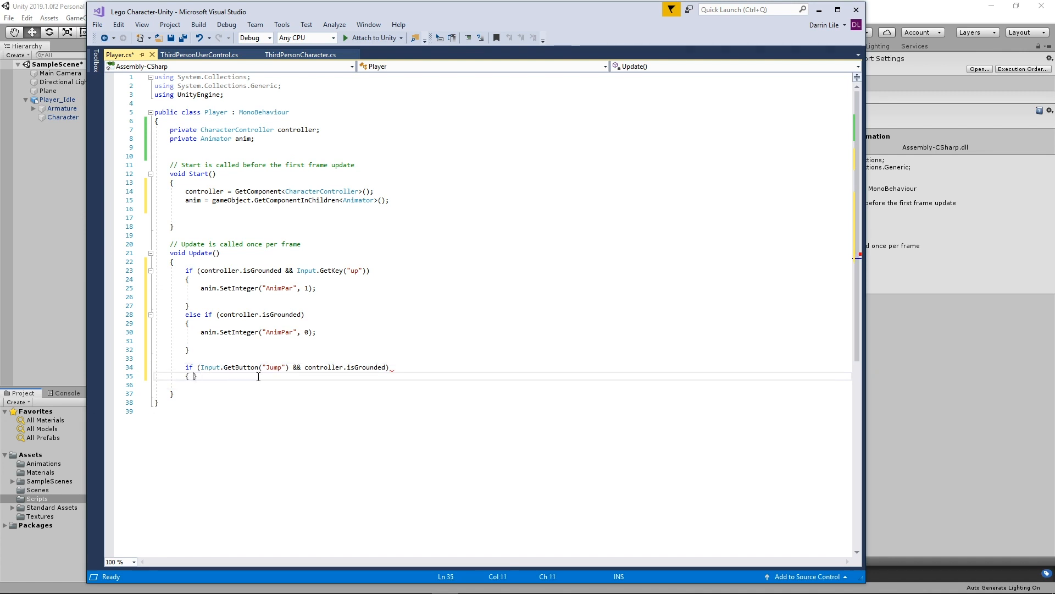
pyautogui.write('{')
pyautogui.press('Return')
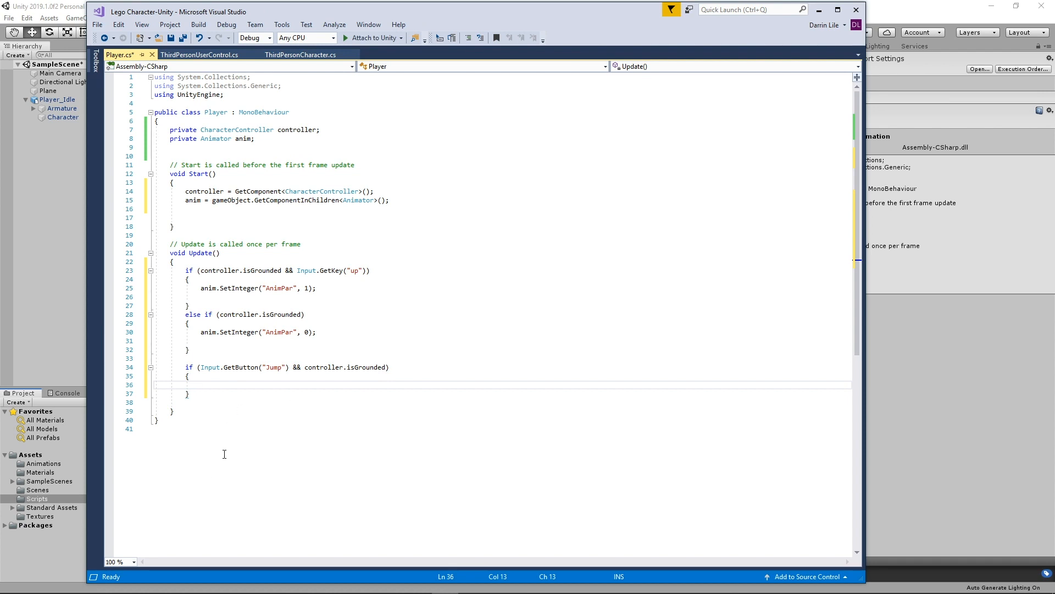
# Inside the Jump block, add anim.SetInteger("AnimPar", 2); followed by an empty line
pyautogui.write('ani')
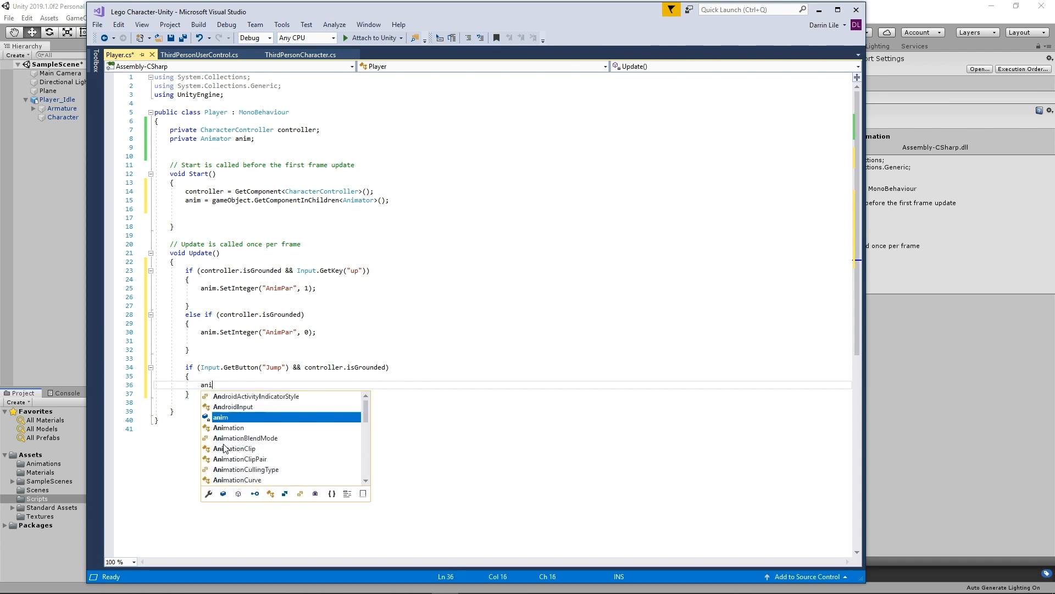
pyautogui.write('m.Set')
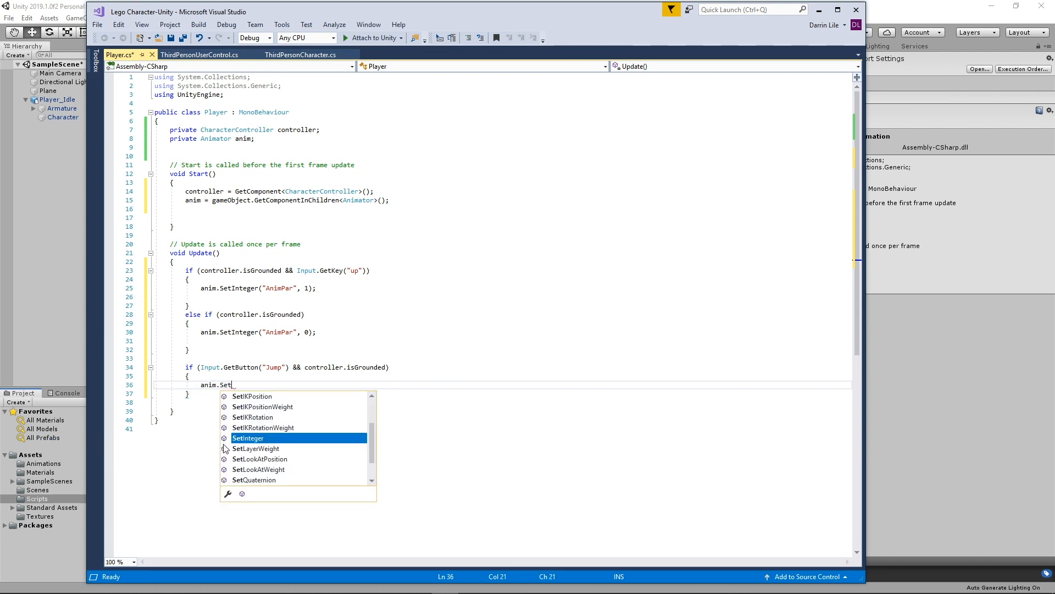
pyautogui.write('Integer("')
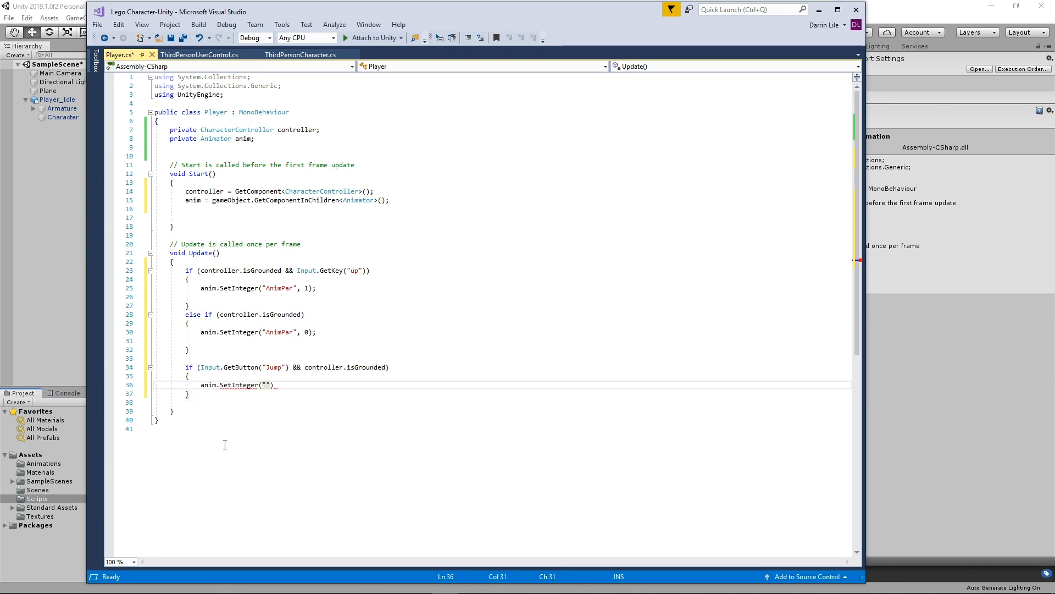
pyautogui.write('ANim')
pyautogui.press('BackSpace')
pyautogui.press('BackSpace')
pyautogui.press('BackSpace')
pyautogui.write('nimPar"')
pyautogui.write(', 2')
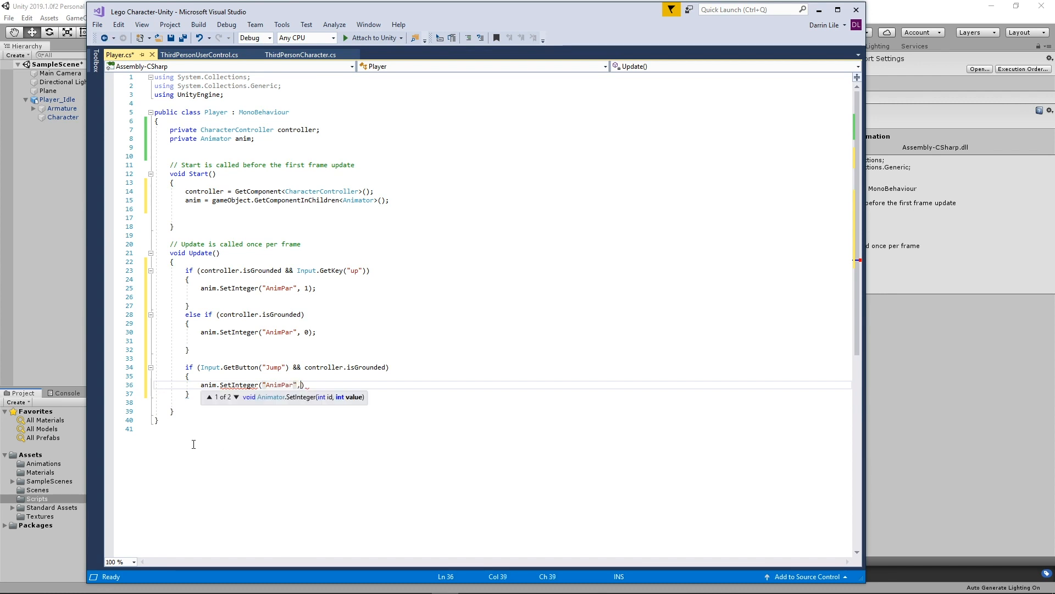
pyautogui.write(');')
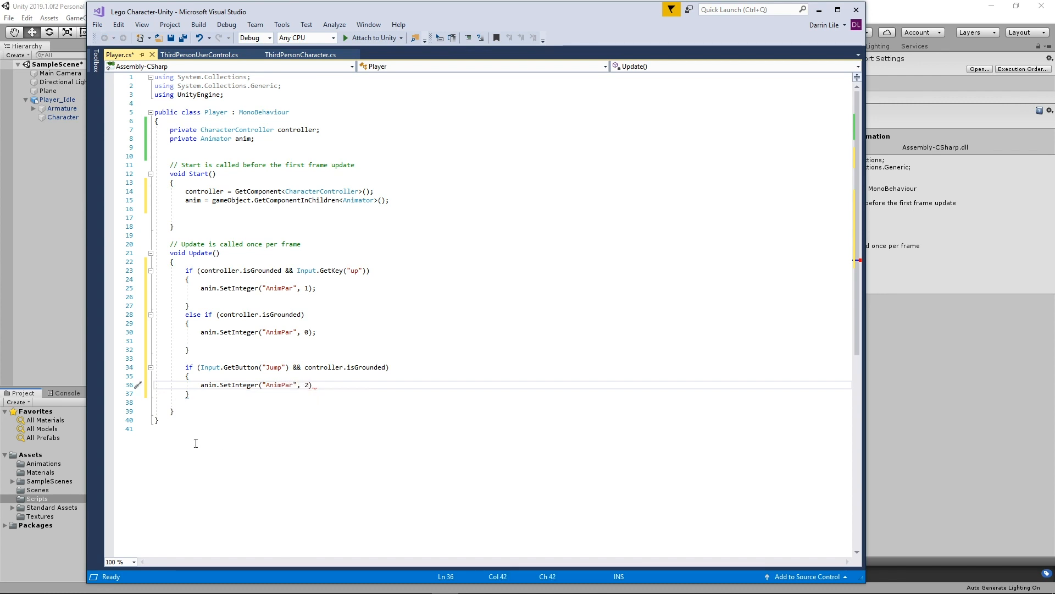
pyautogui.press('Return')
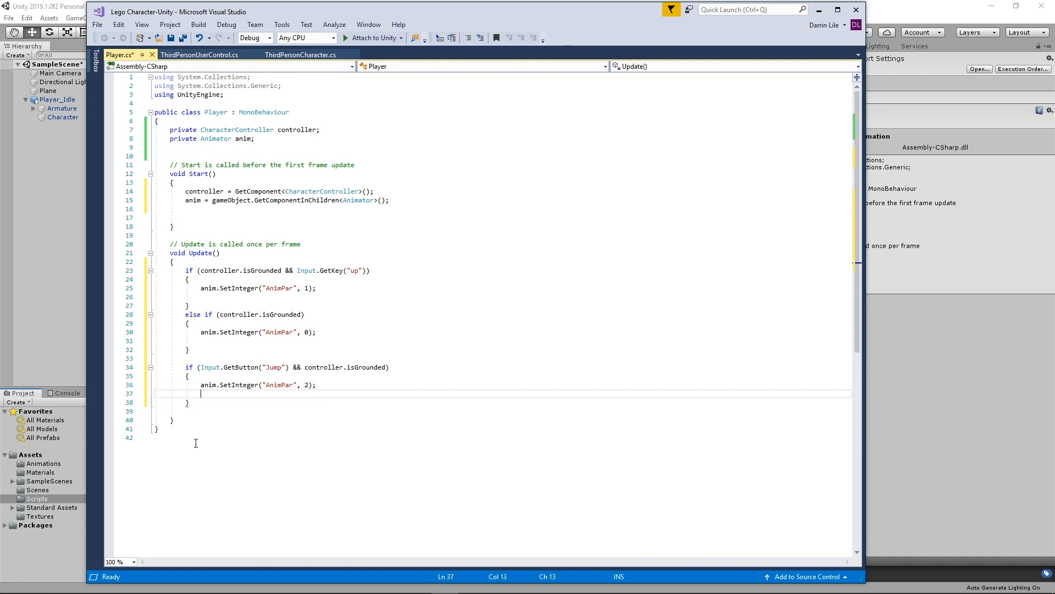
pyautogui.click(294, 420)
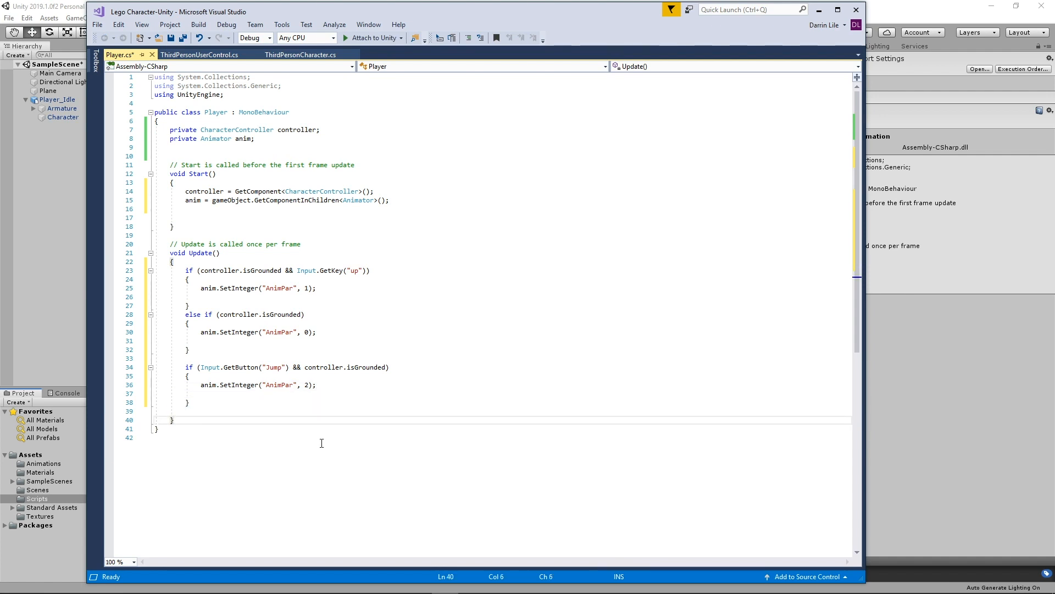
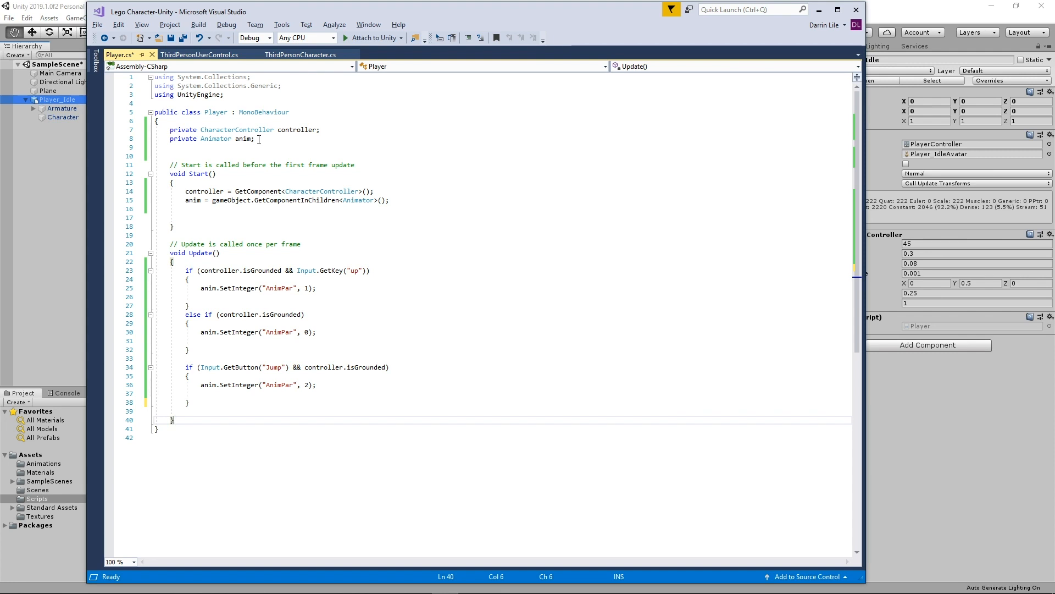
# Below the Animator declaration, declare the field private Vector3 moveDirection = Vector3.zero;
pyautogui.click(259, 139)
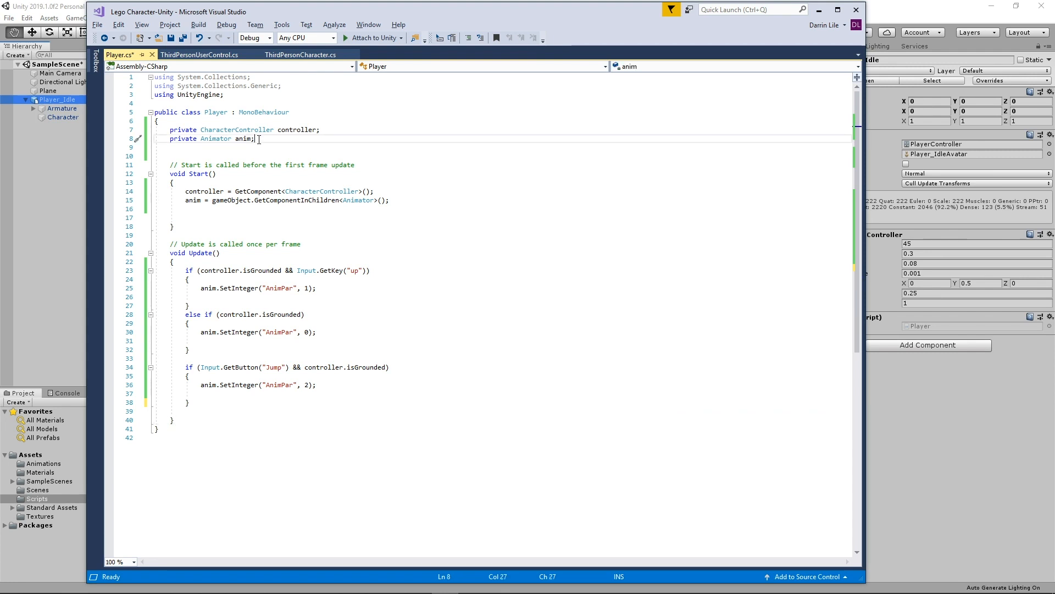
pyautogui.press('Return')
pyautogui.write('p')
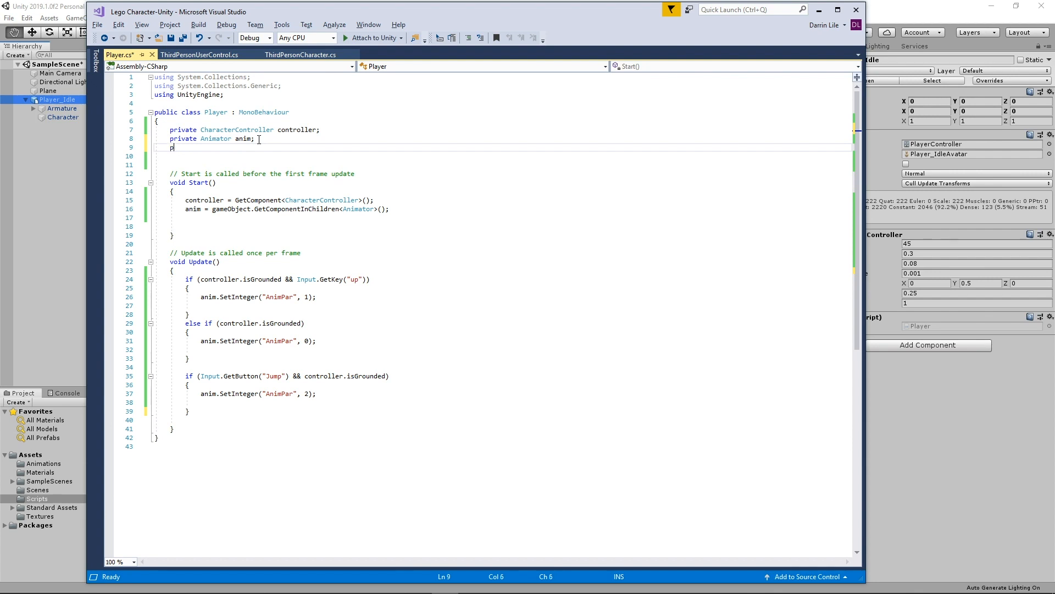
pyautogui.write('rivate Vector3')
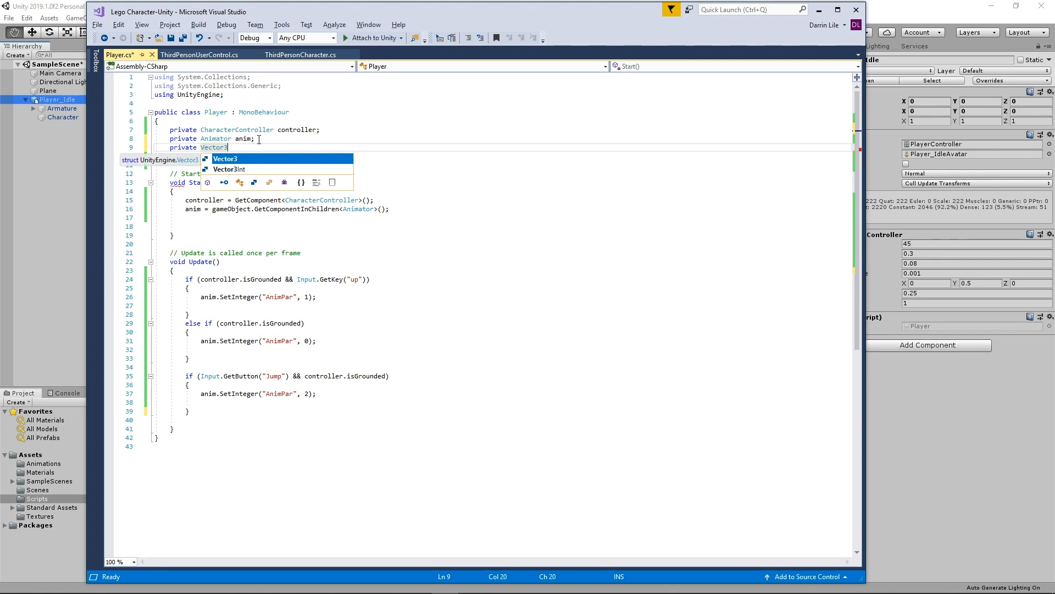
pyautogui.write(' move')
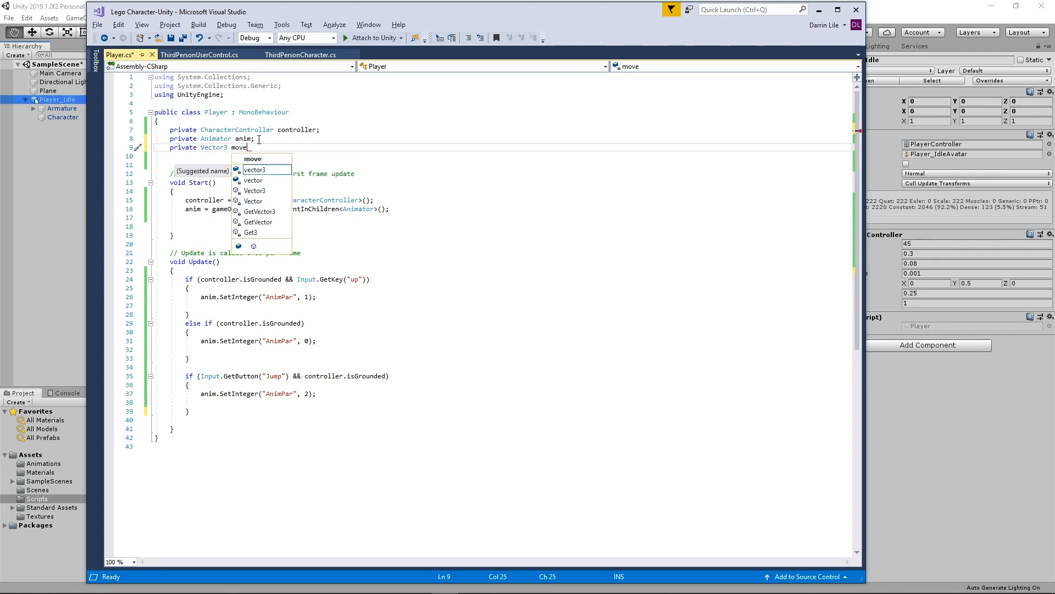
pyautogui.write('Direction')
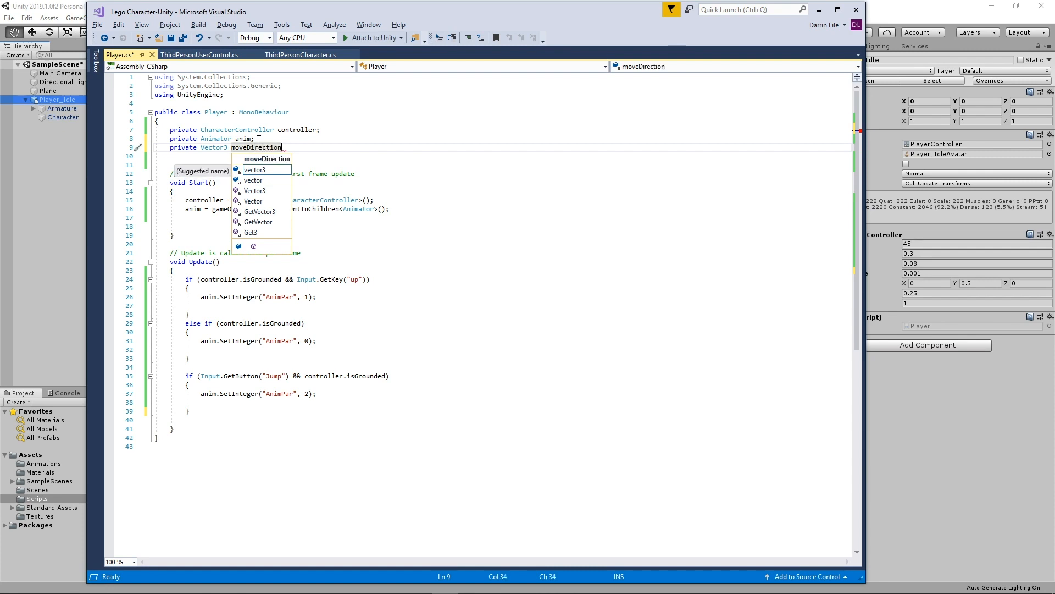
pyautogui.write(' = Vector3')
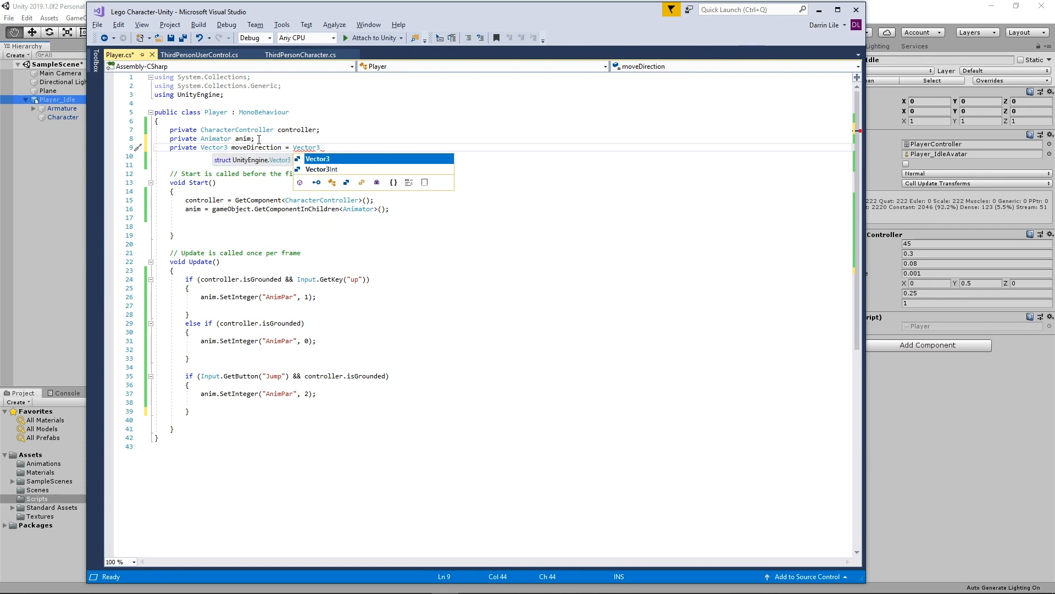
pyautogui.write('.zero')
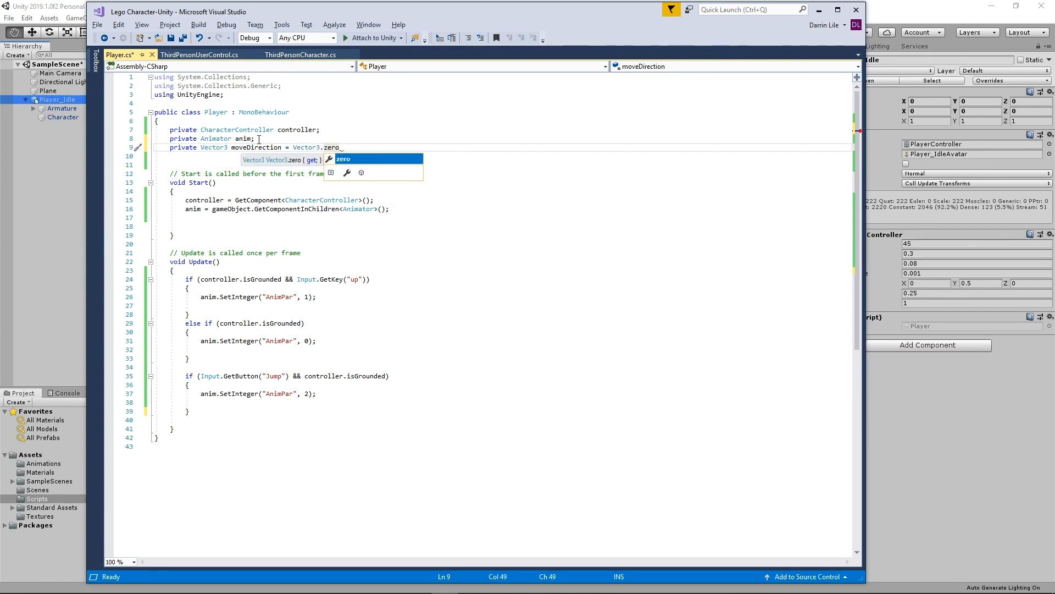
pyautogui.write(';')
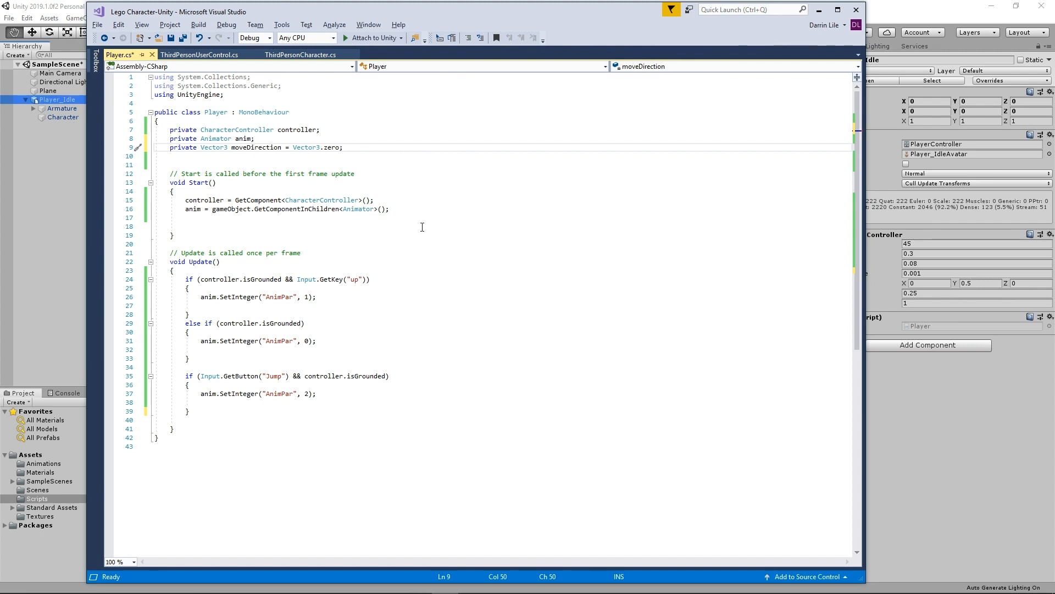
pyautogui.click(421, 226)
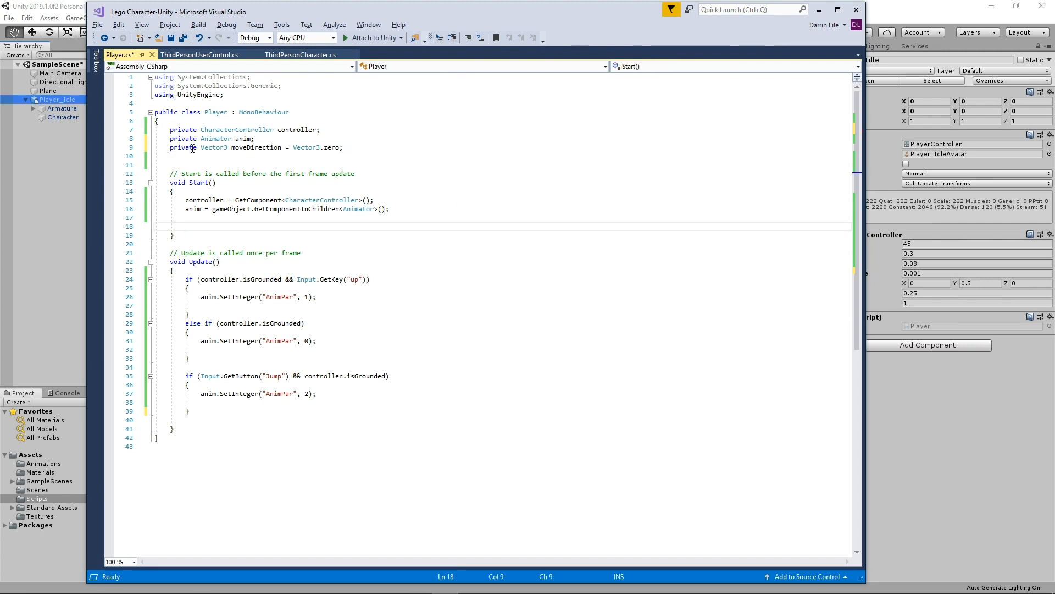
# Below the Jump block in Update, leave a blank line and add controller.Move(moveDirection * Time.deltaTime);
pyautogui.click(237, 408)
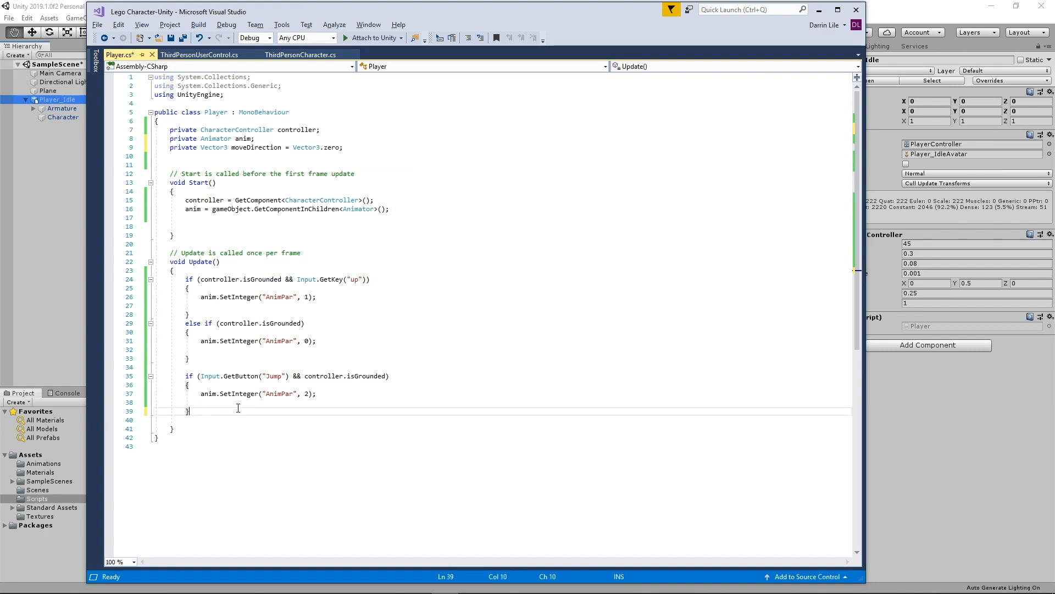
pyautogui.press('Return')
pyautogui.press('Return')
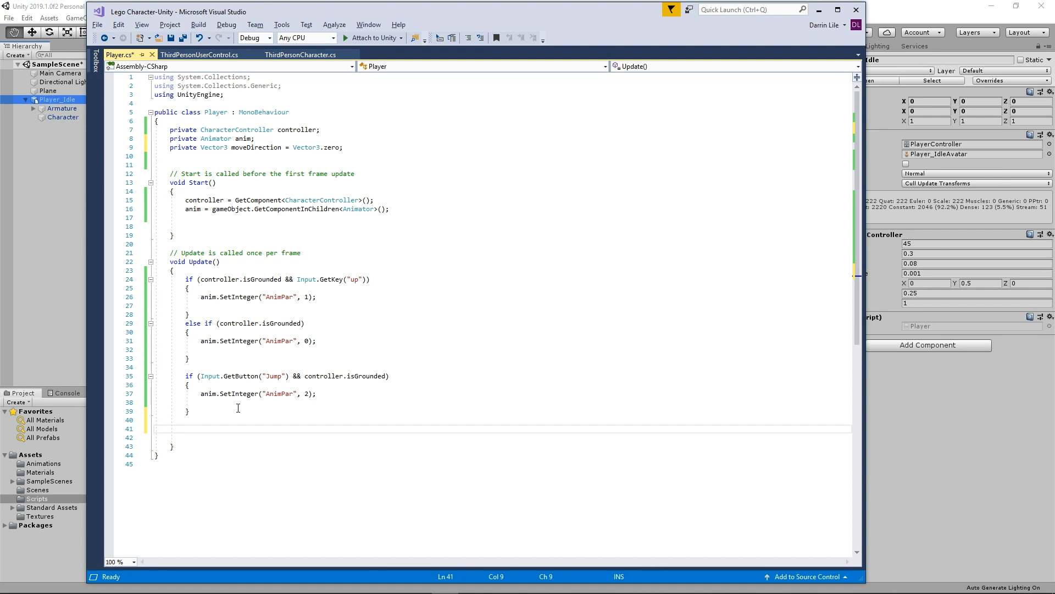
pyautogui.write('co')
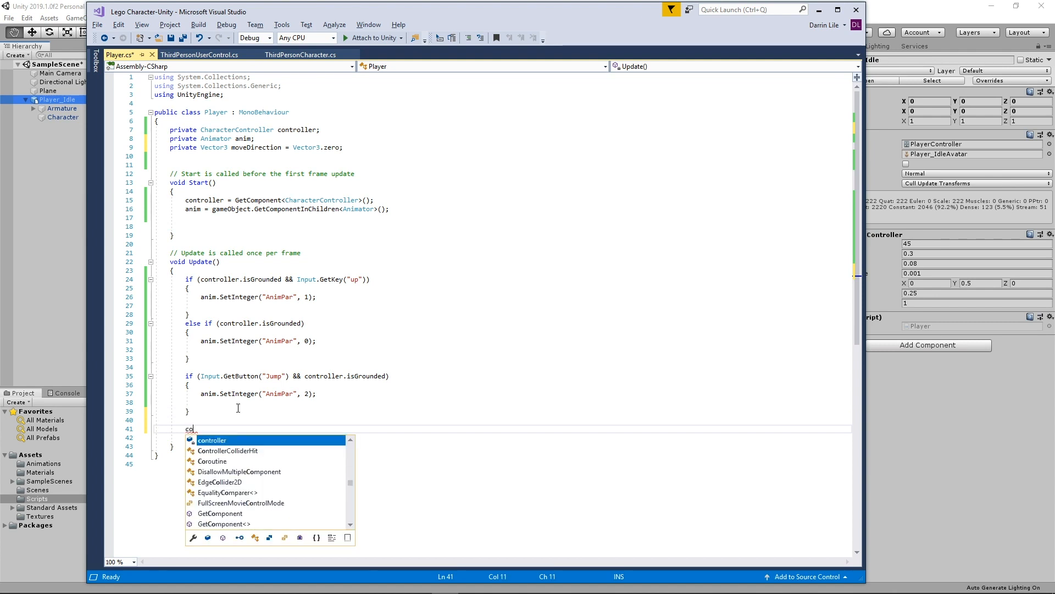
pyautogui.write('ntroller.Move')
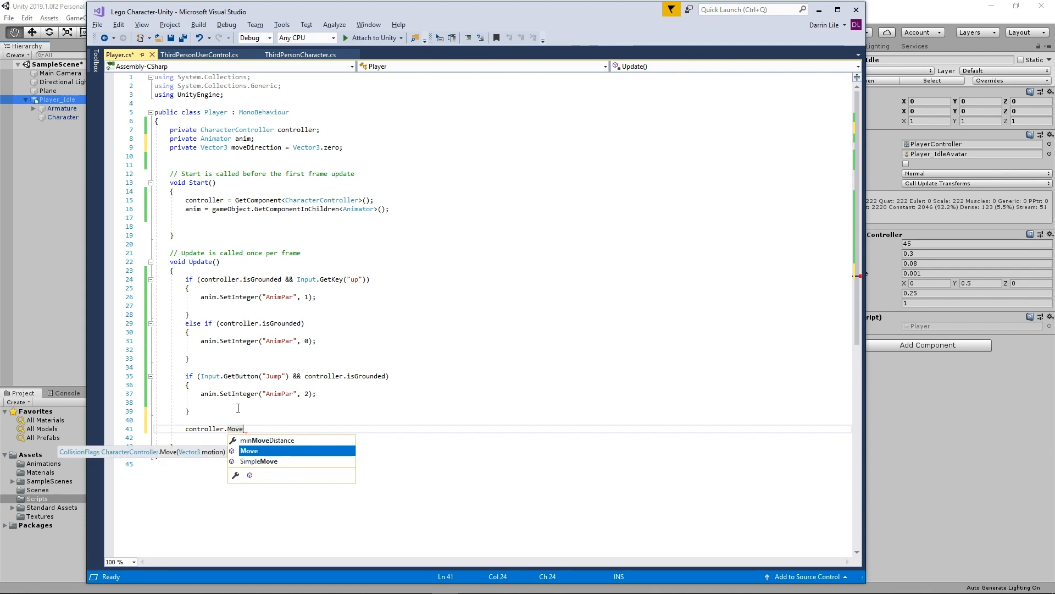
pyautogui.write('(moveD')
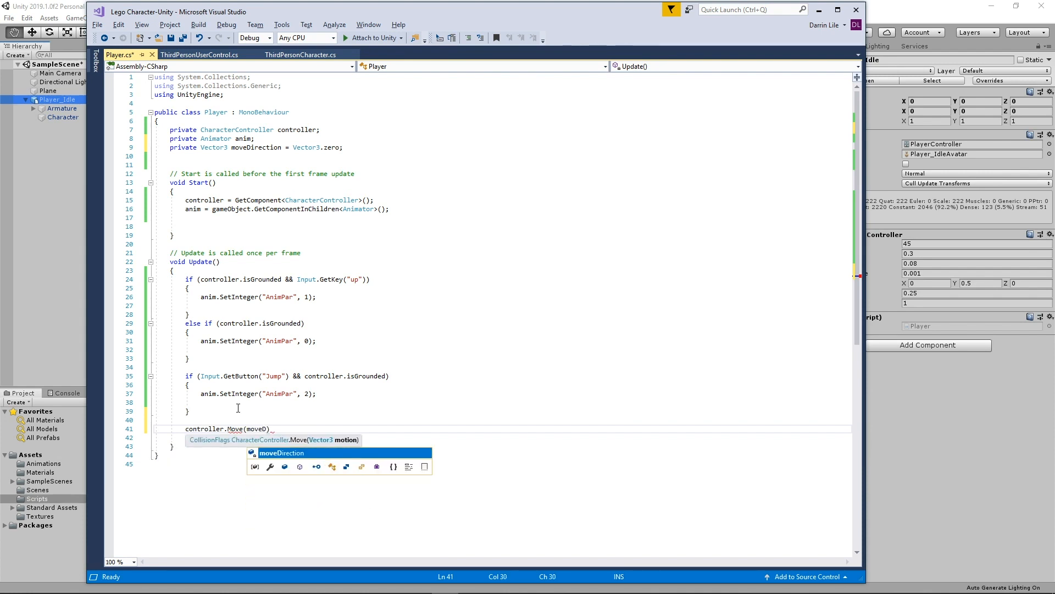
pyautogui.write('irection')
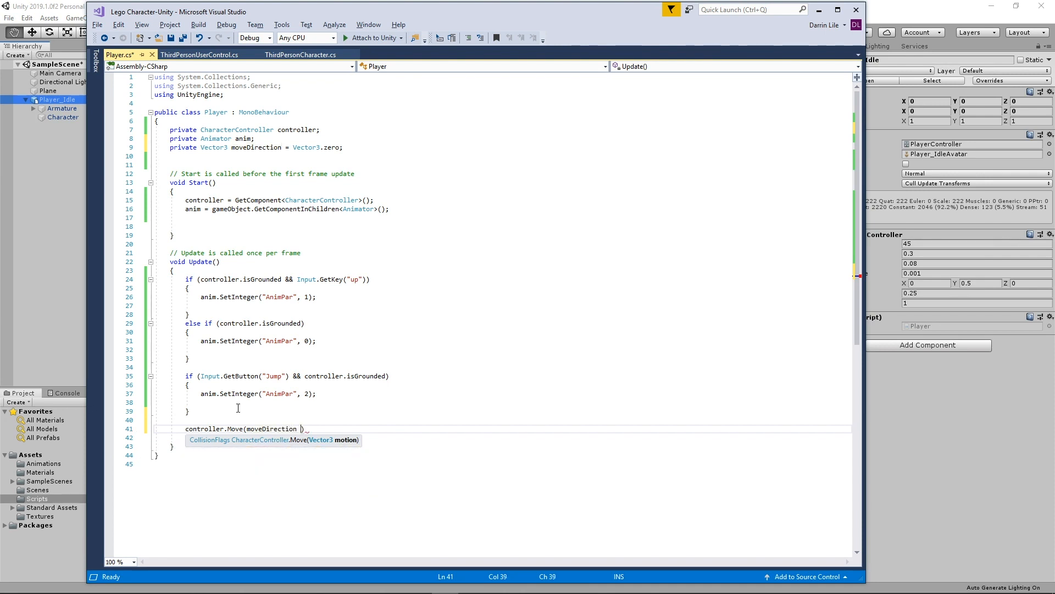
pyautogui.write(' * Time.d')
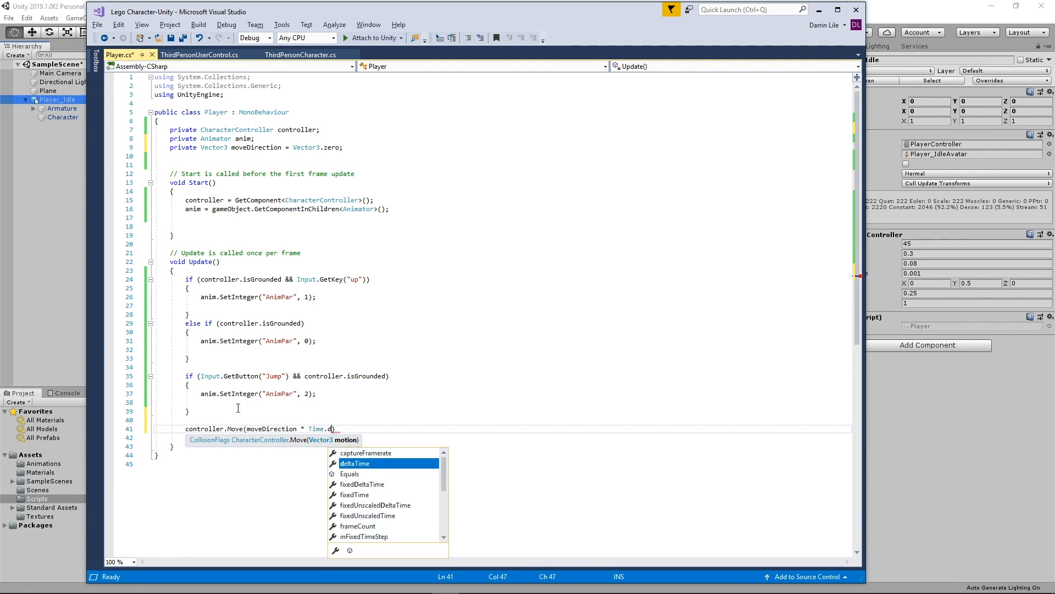
pyautogui.write('eltaT')
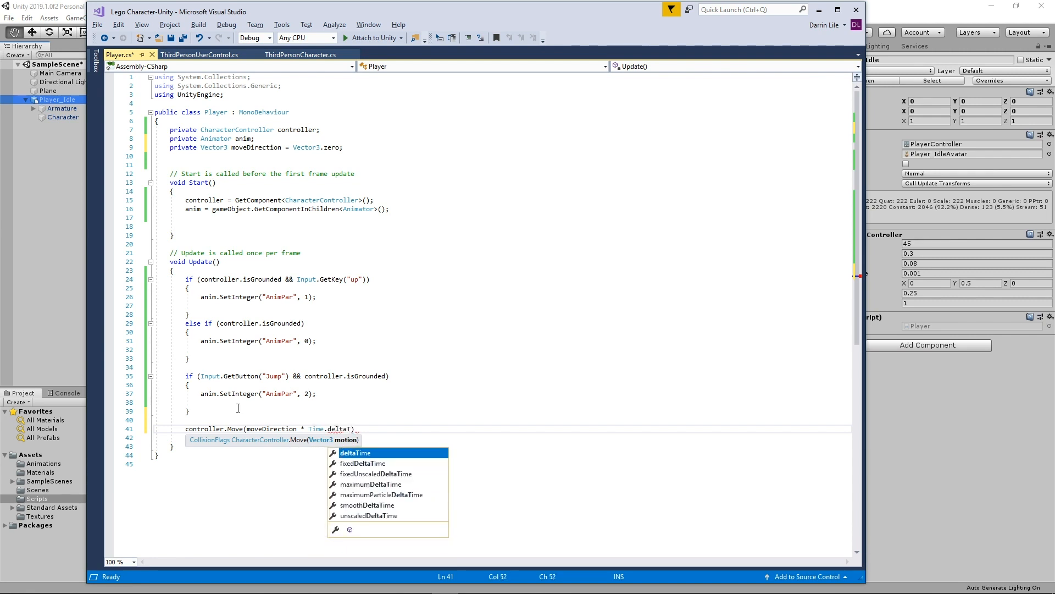
pyautogui.write('ime')
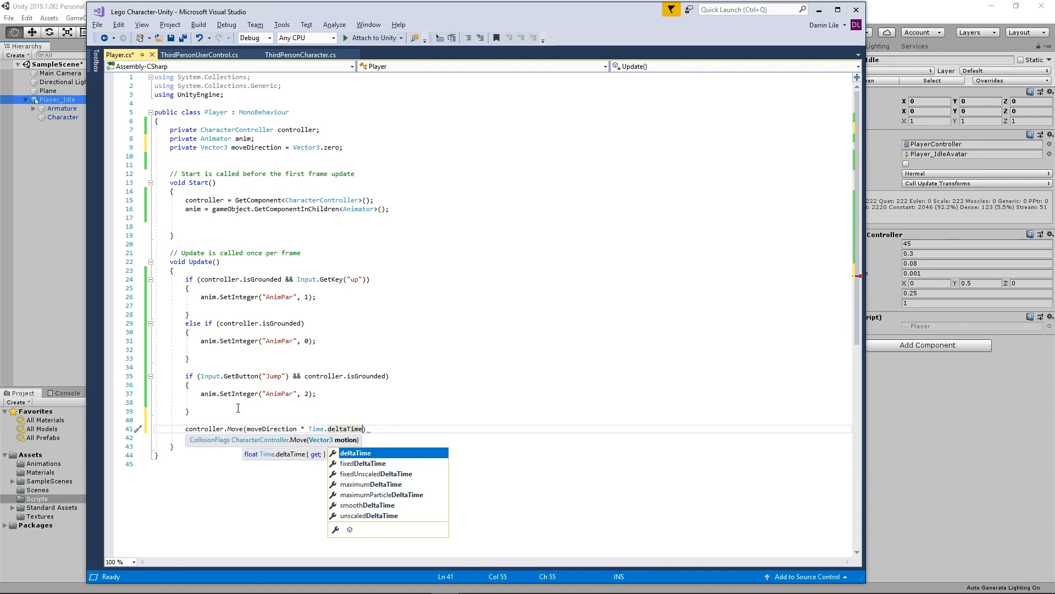
pyautogui.write(');')
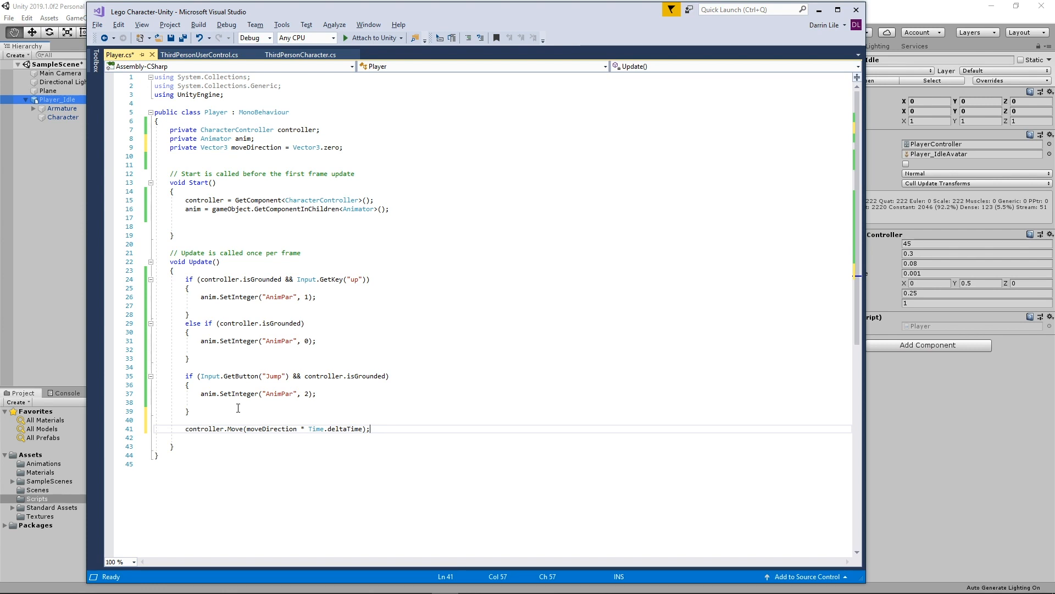
# Below the controller.Move call in Update, add the line moveDirection.y -= gravity * Time.deltaTime;
pyautogui.press('Return')
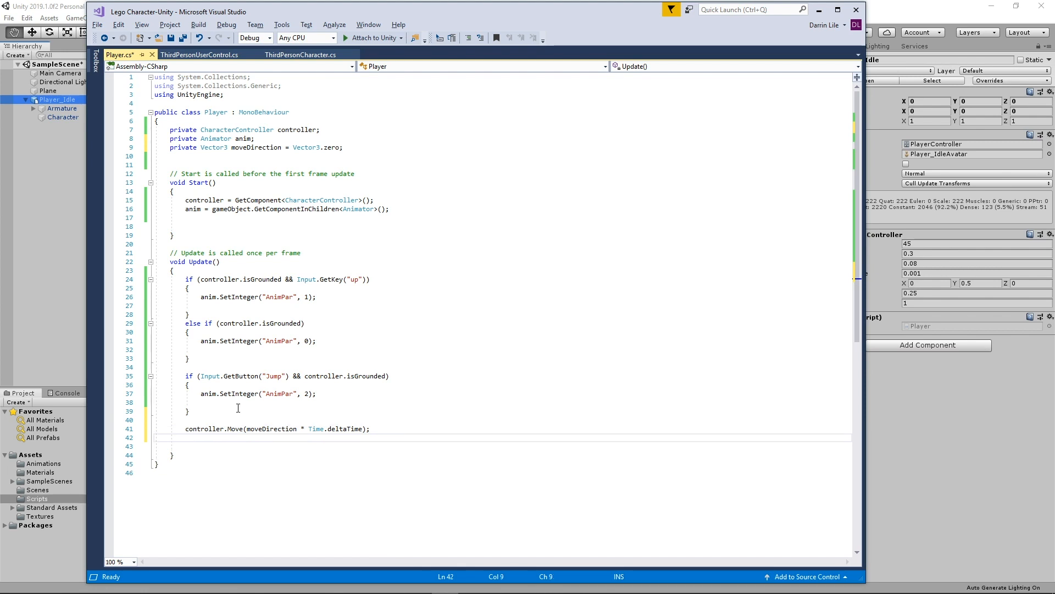
pyautogui.write('move')
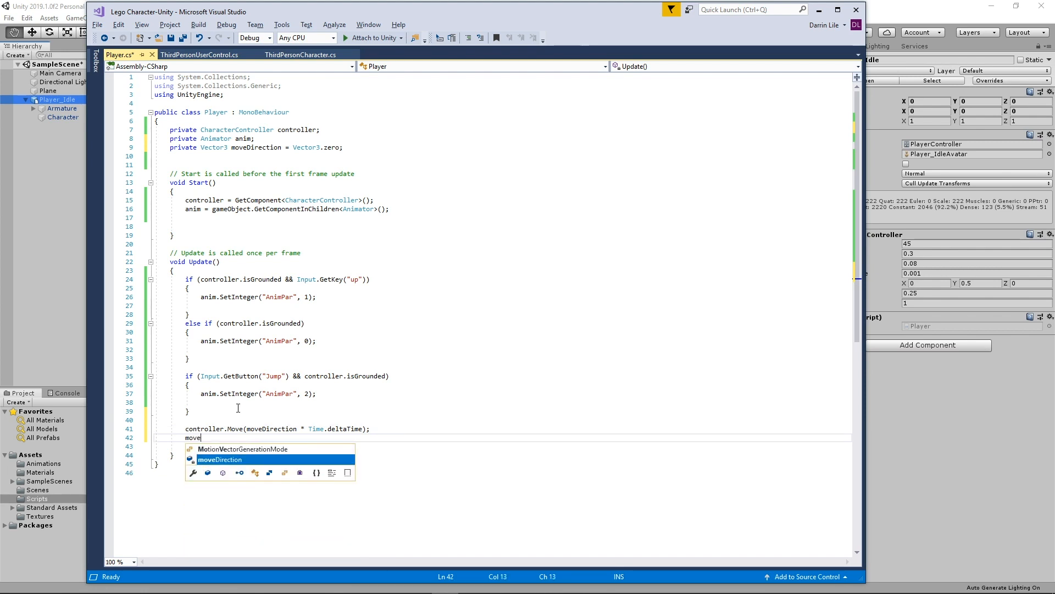
pyautogui.write('Direction')
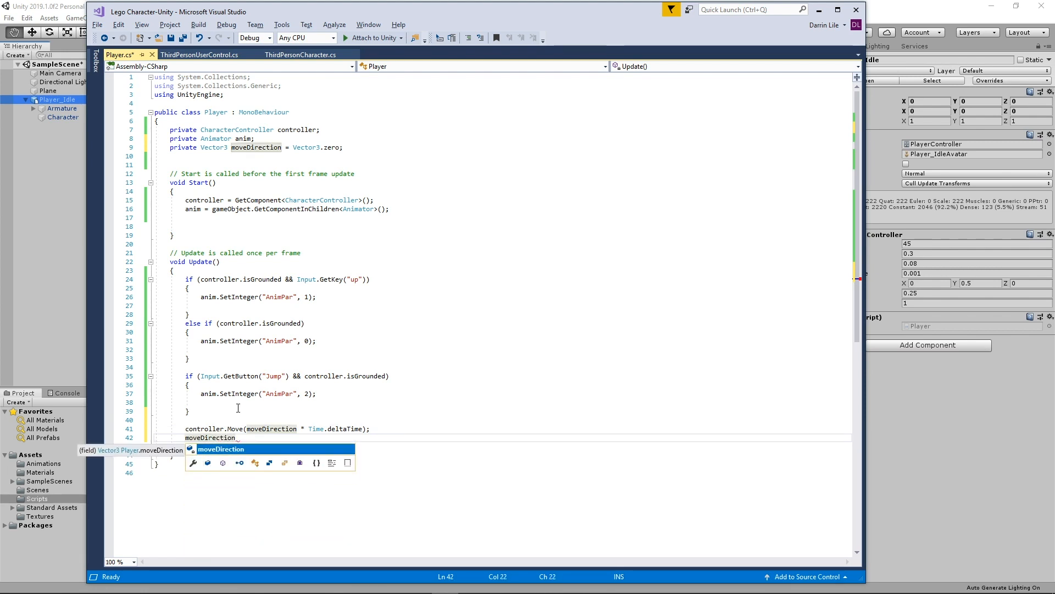
pyautogui.write('.y')
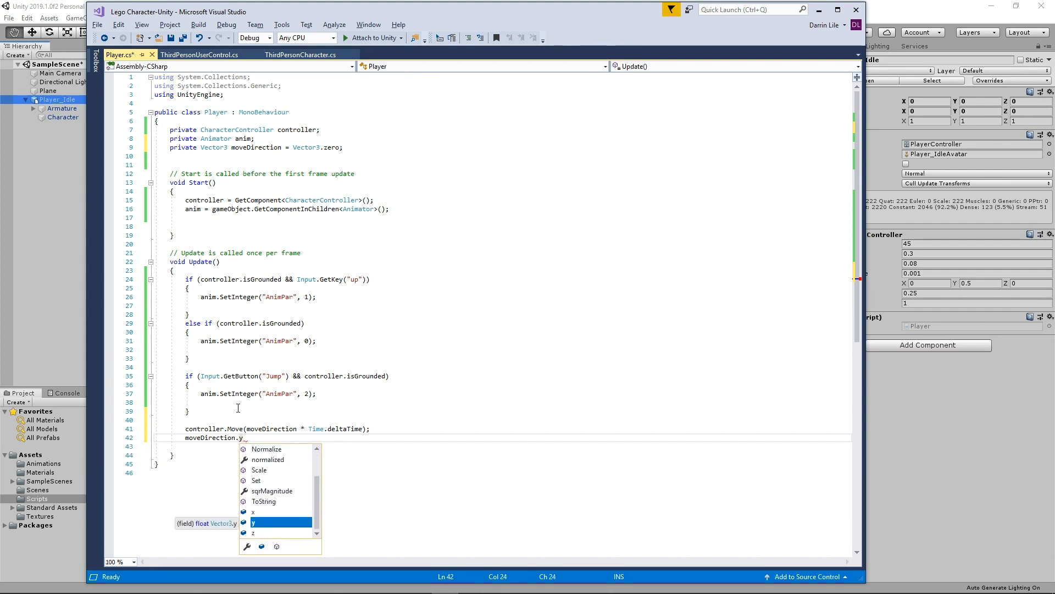
pyautogui.write(' -= gr')
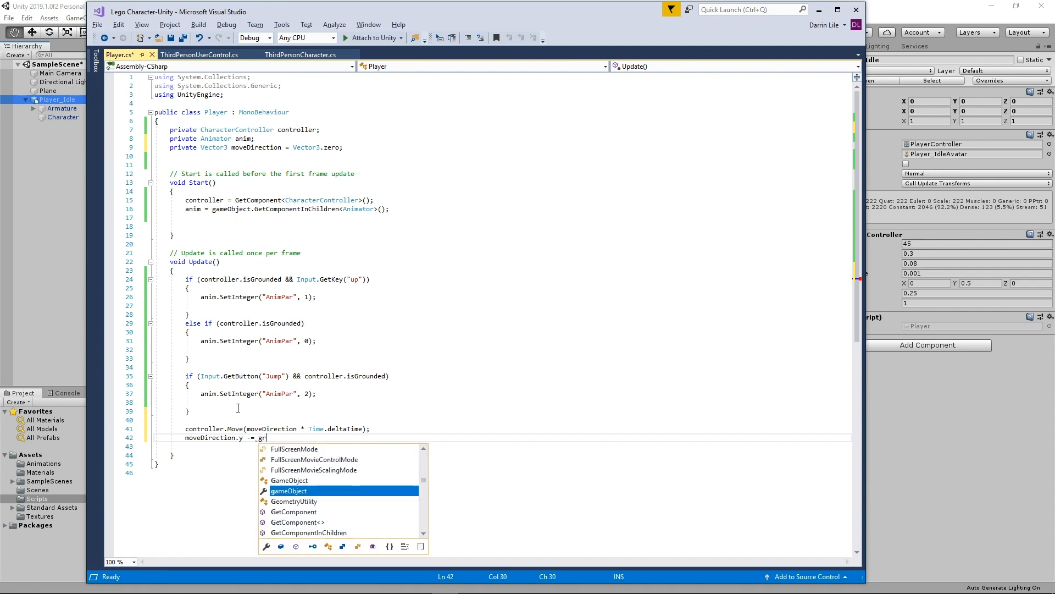
pyautogui.write('avity * ')
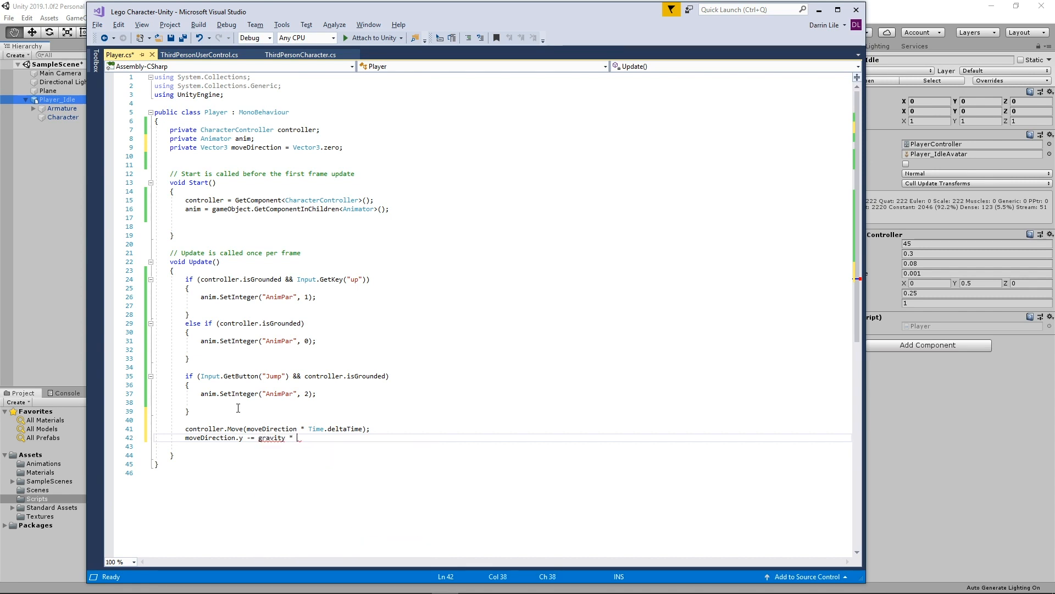
pyautogui.write('Time.de')
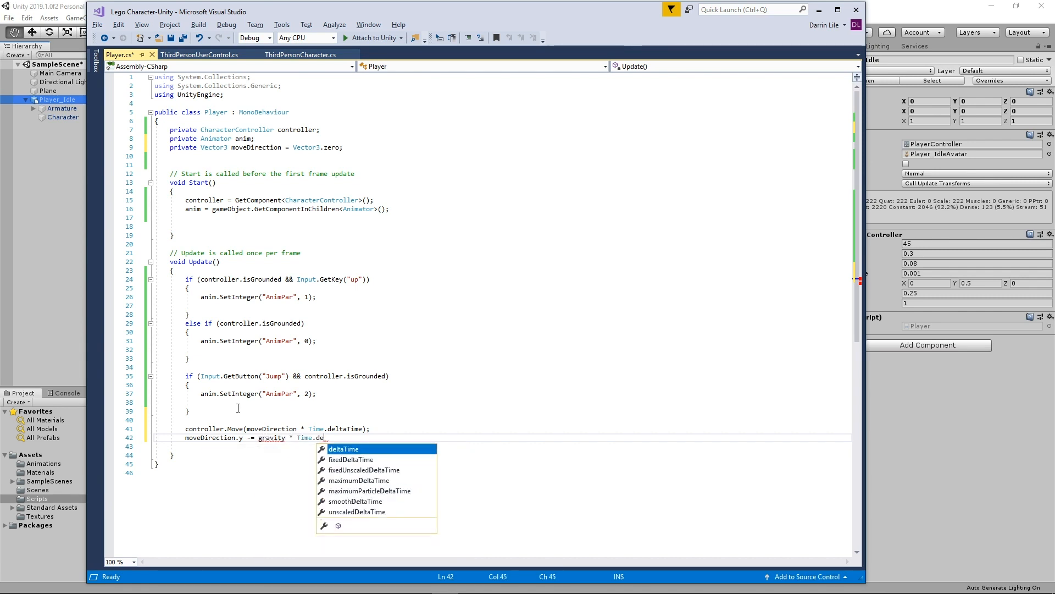
pyautogui.doubleClick(344, 449)
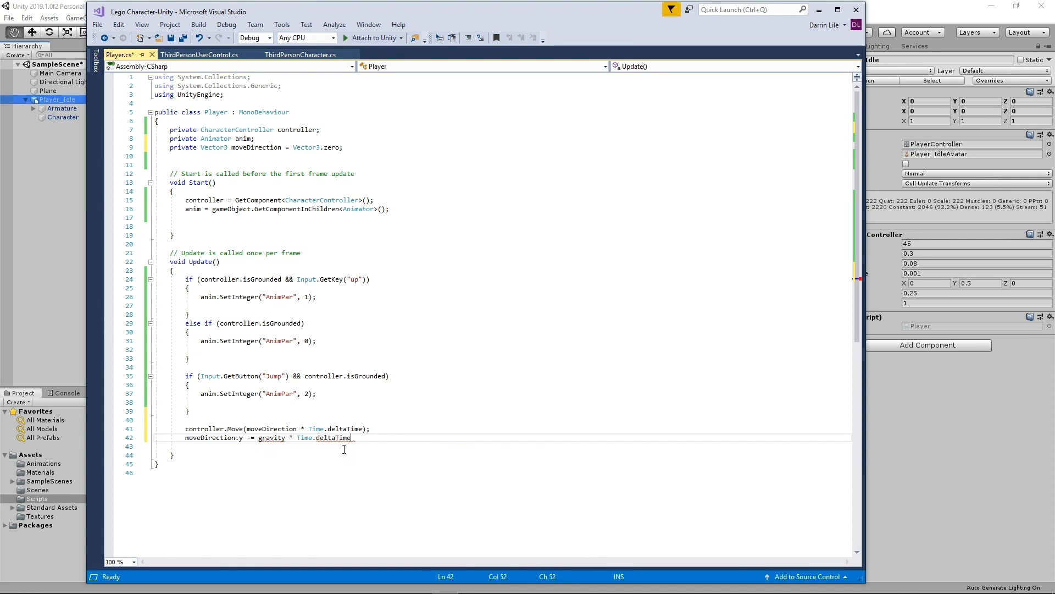
pyautogui.write(';')
# Below the moveDirection field, leave a blank line, declare public float gravity = 20.0f; and save the Player script
pyautogui.moveTo(273, 439)
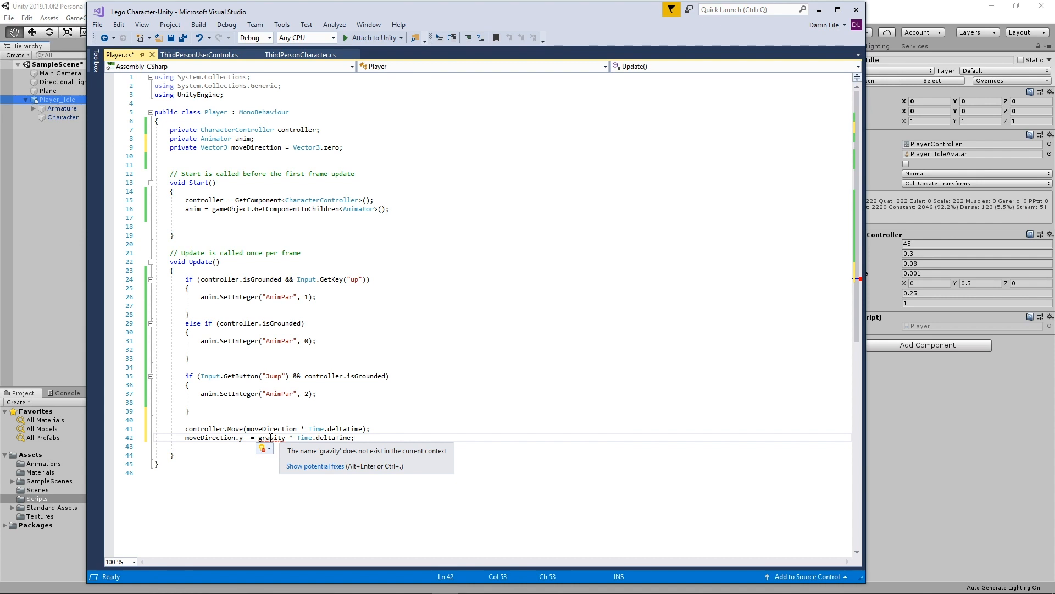
pyautogui.click(363, 148)
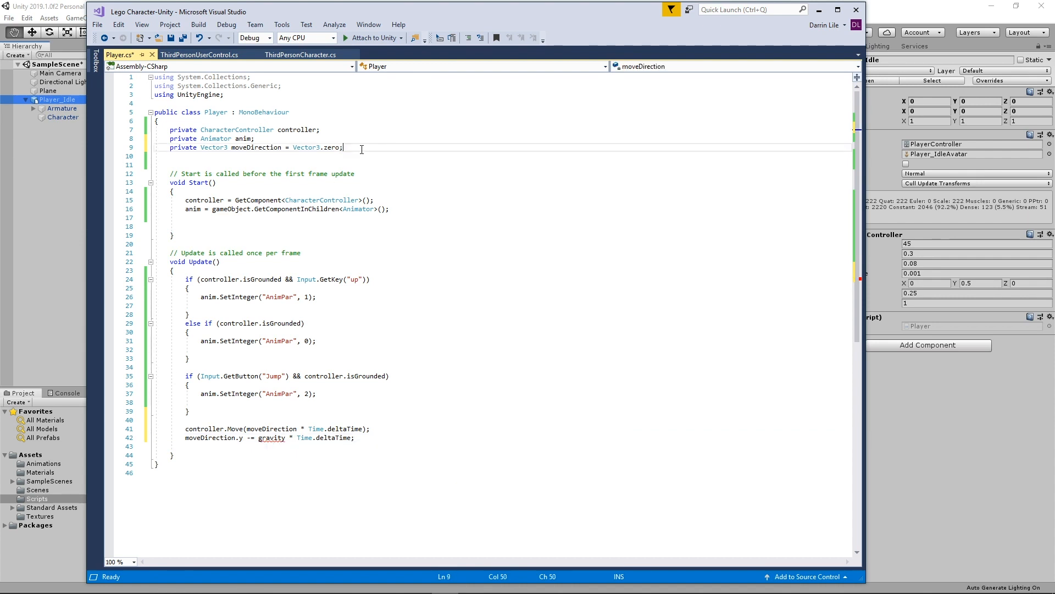
pyautogui.press('Return')
pyautogui.press('Return')
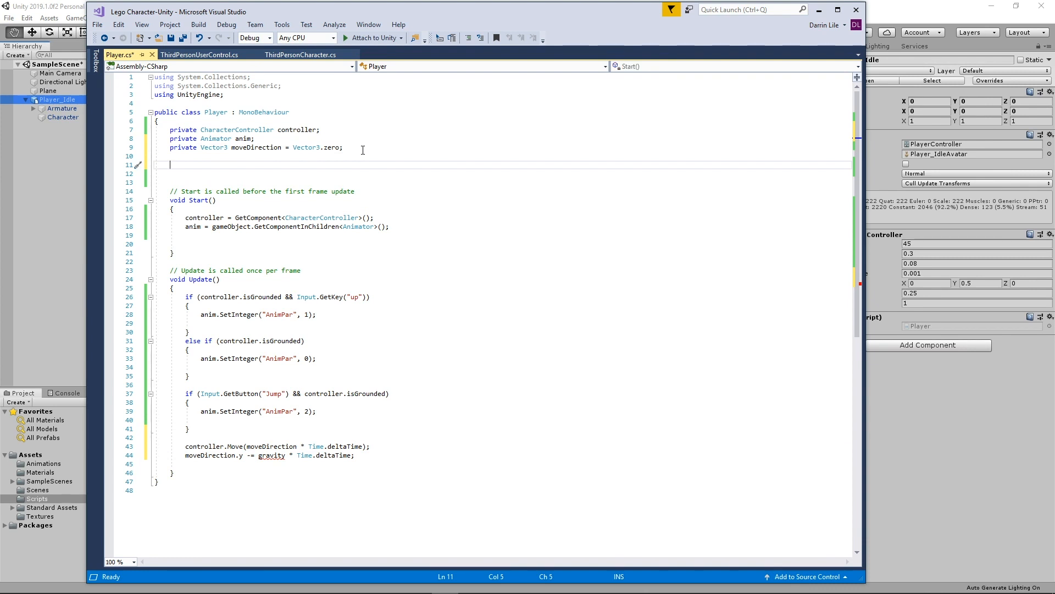
pyautogui.write('publi')
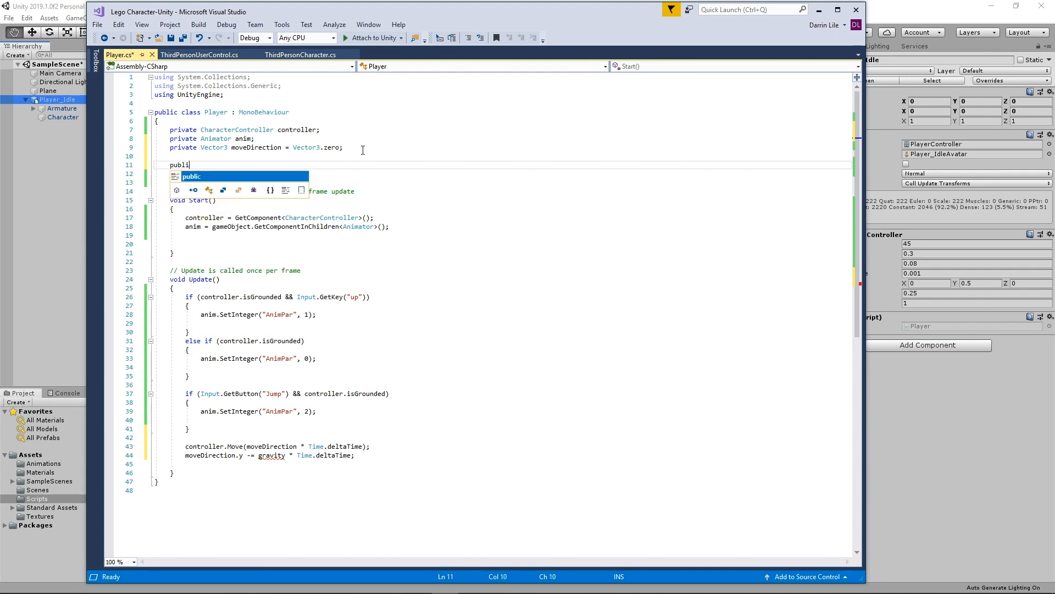
pyautogui.write('c float')
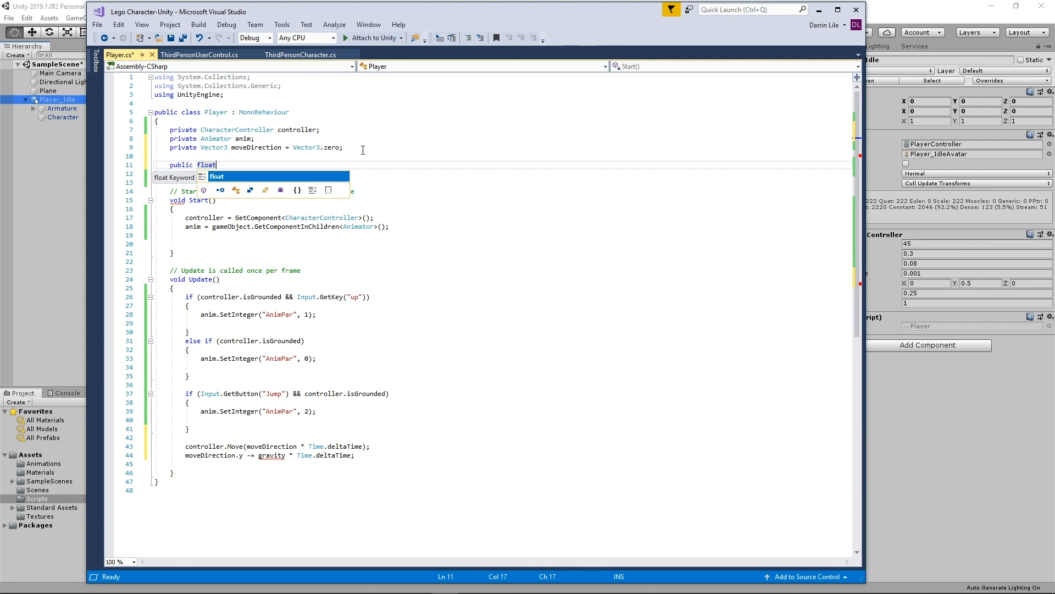
pyautogui.write('grav')
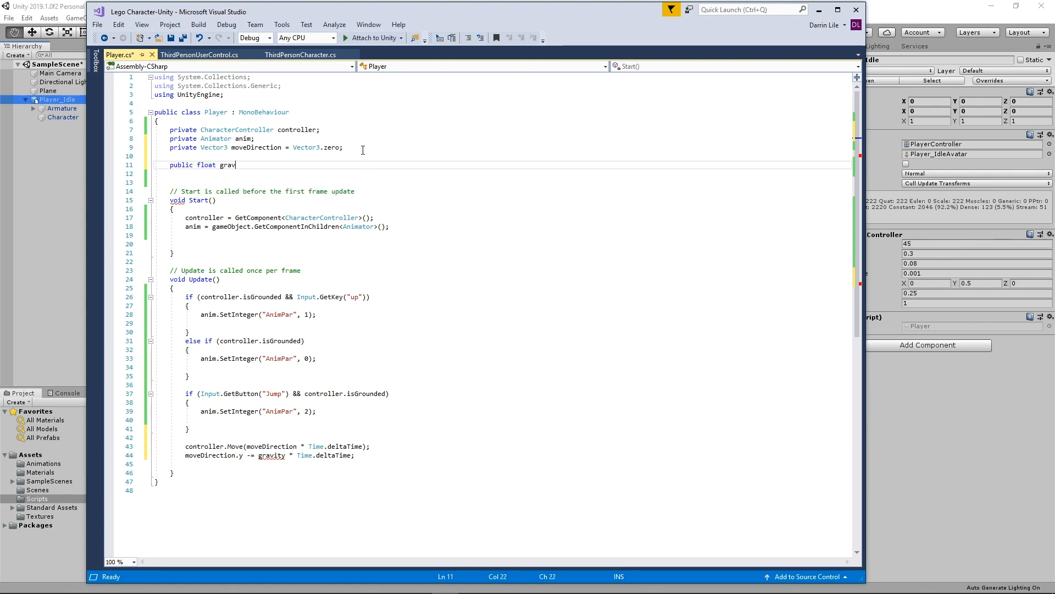
pyautogui.write('ity')
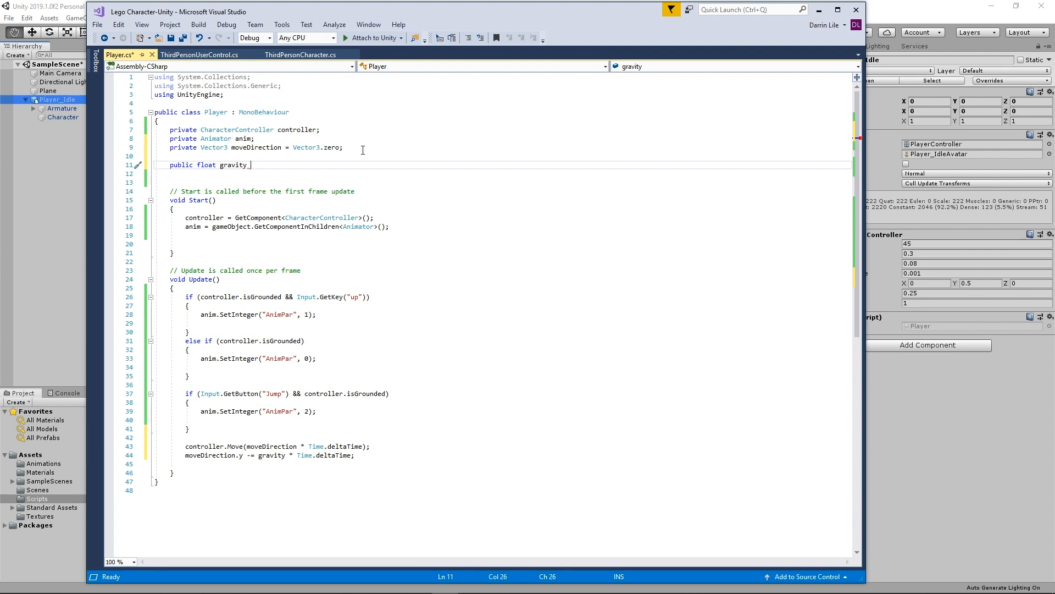
pyautogui.write(' = 20')
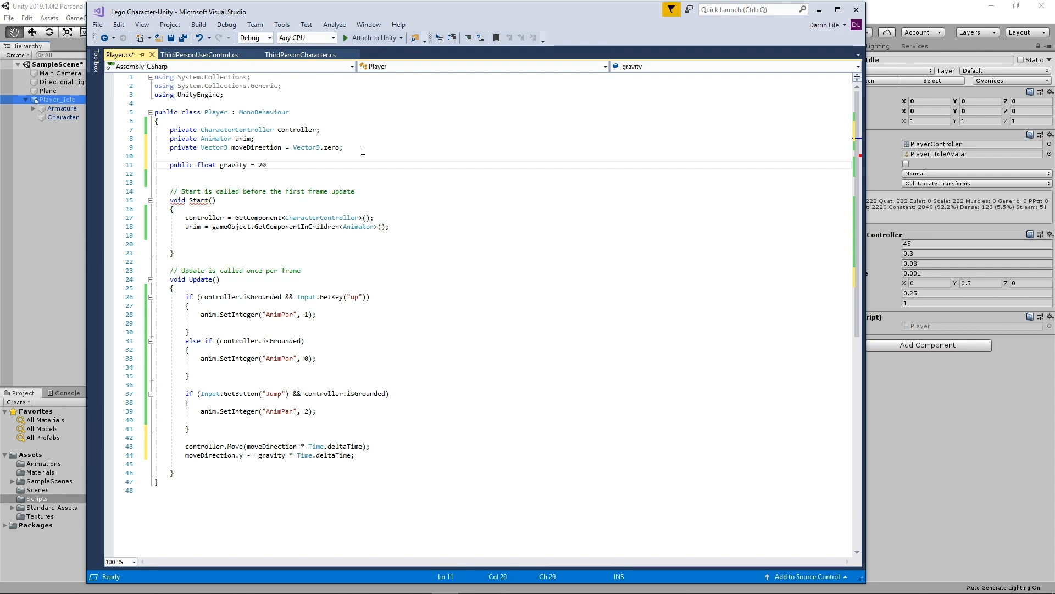
pyautogui.write('.0f')
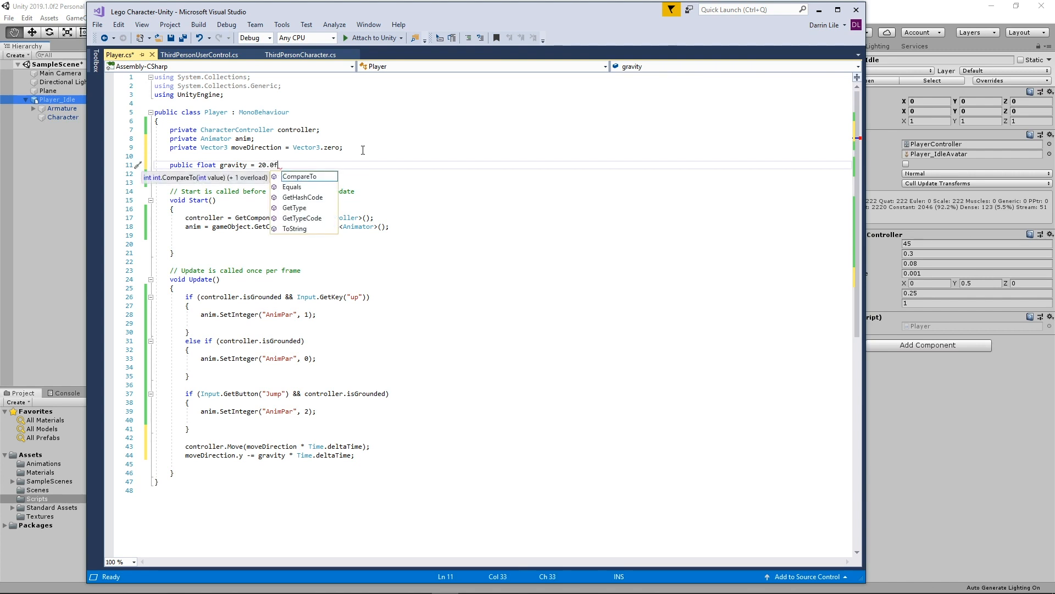
pyautogui.write(';')
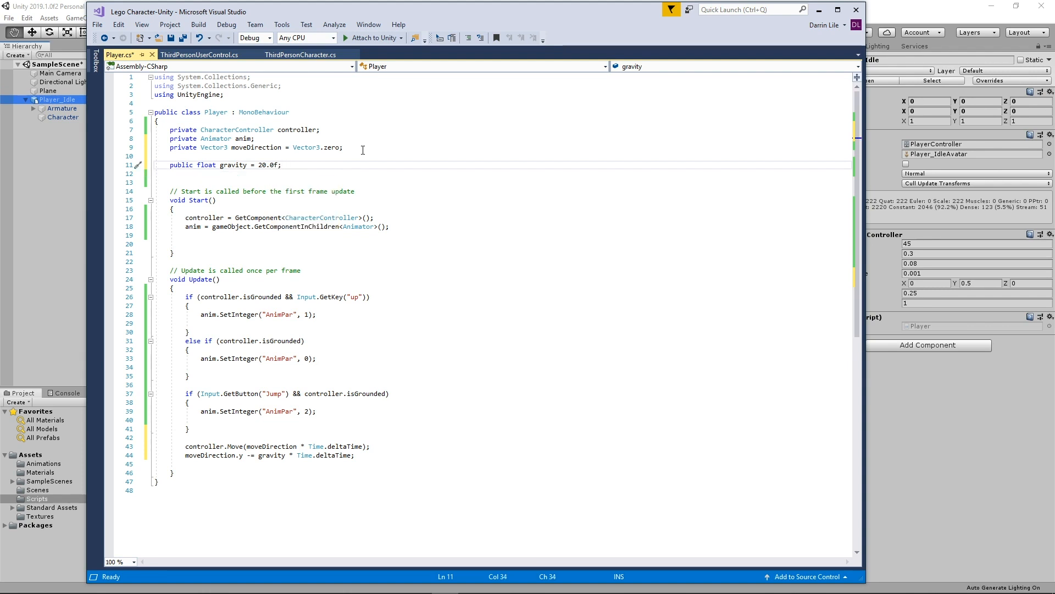
pyautogui.hotkey('ctrl', 's')
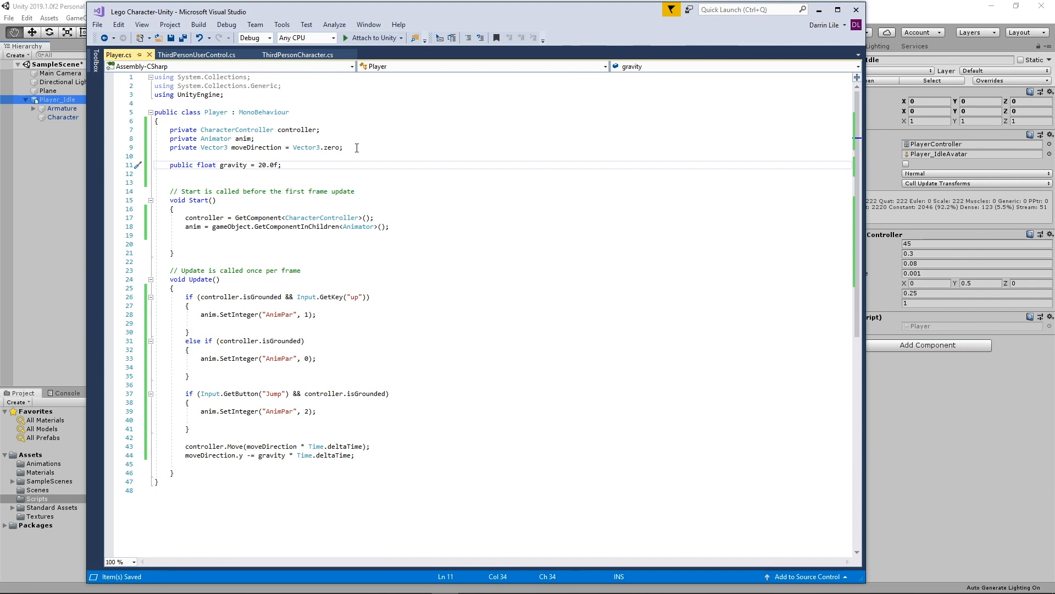
# Switch to Unity, run the scene to test the character's idle and run animations, and stop the playback
pyautogui.click(47, 8)
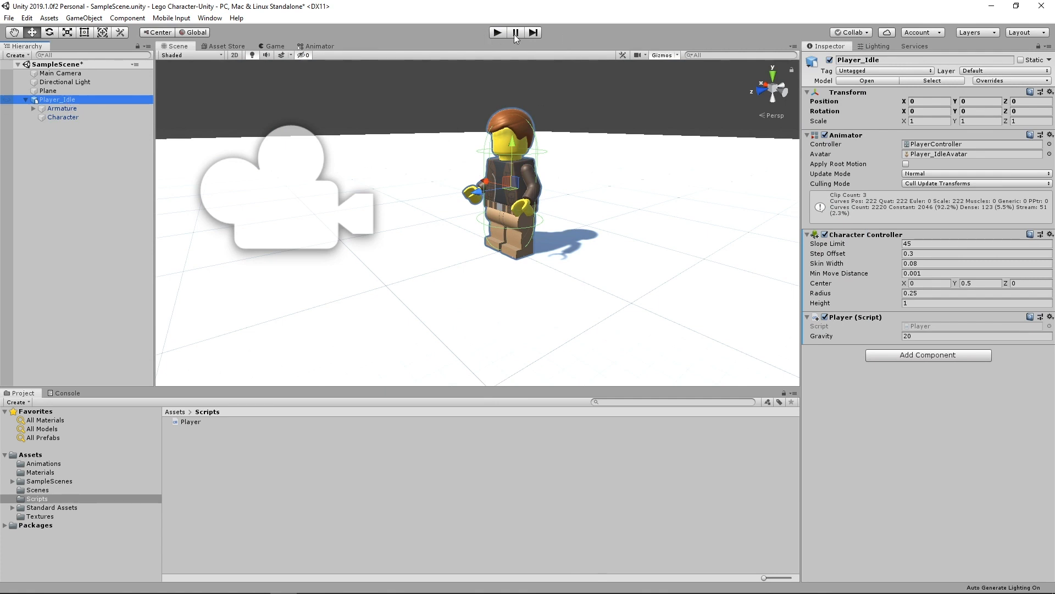
pyautogui.click(497, 33)
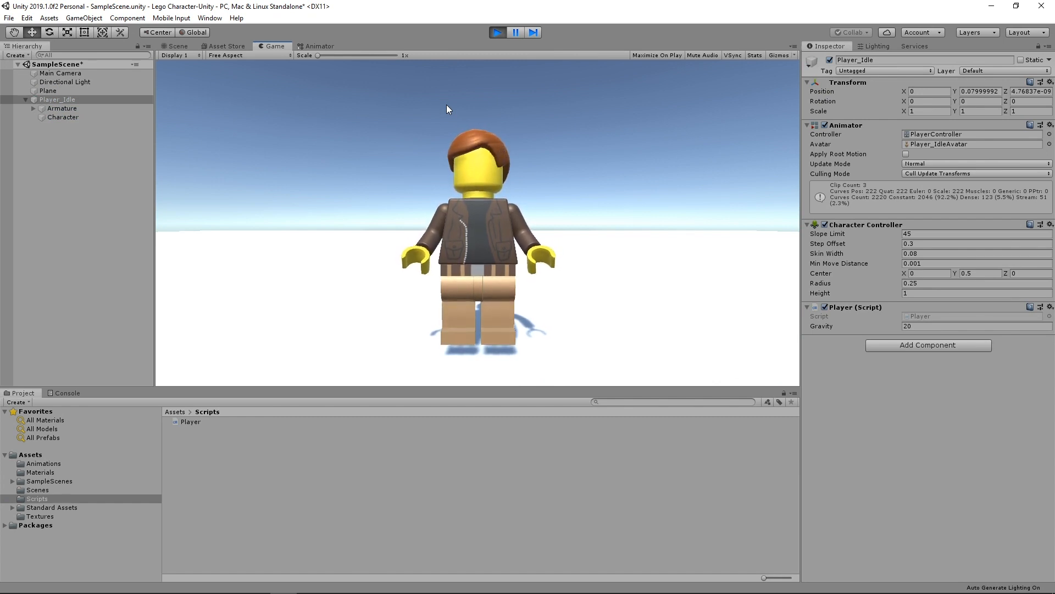
pyautogui.press('w')
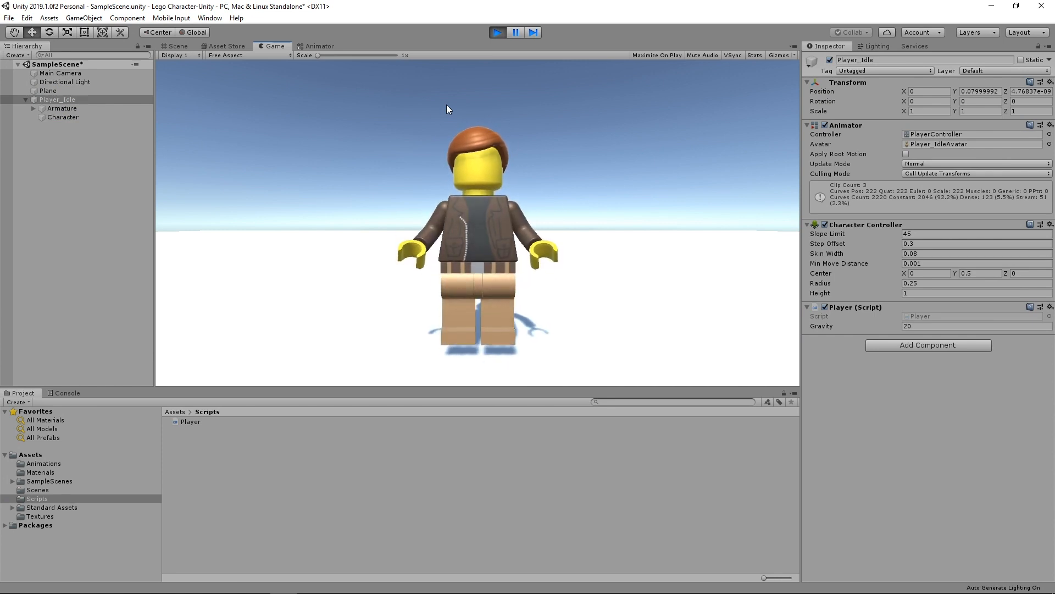
pyautogui.press('w')
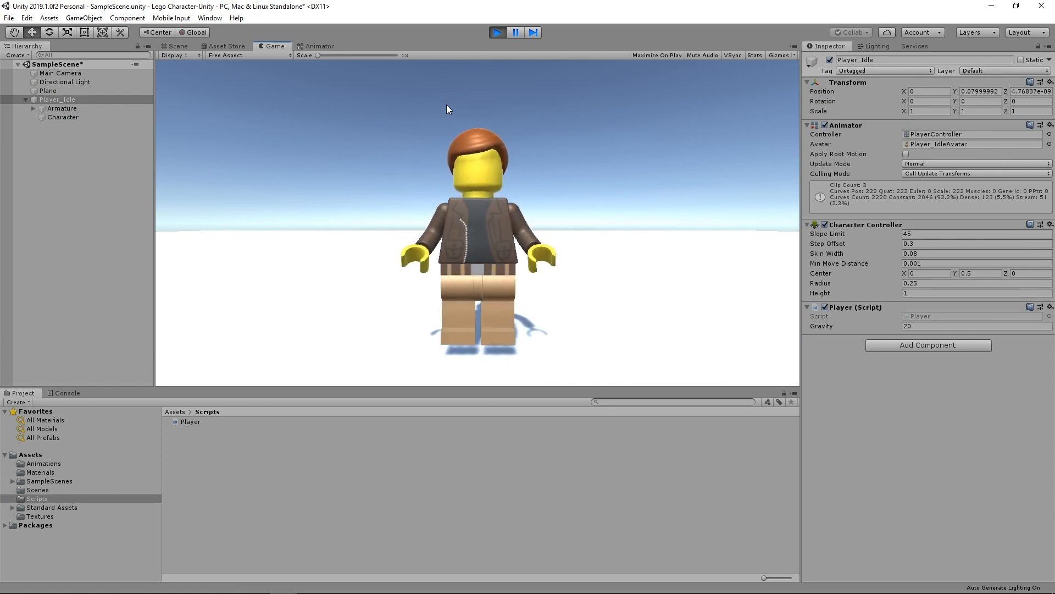
pyautogui.press('w')
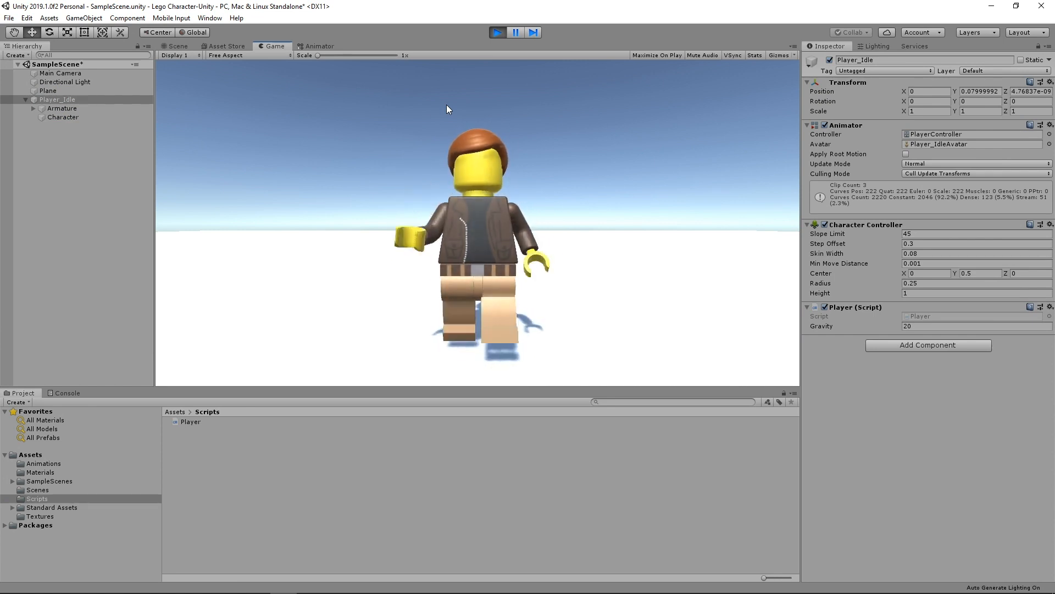
pyautogui.press('w')
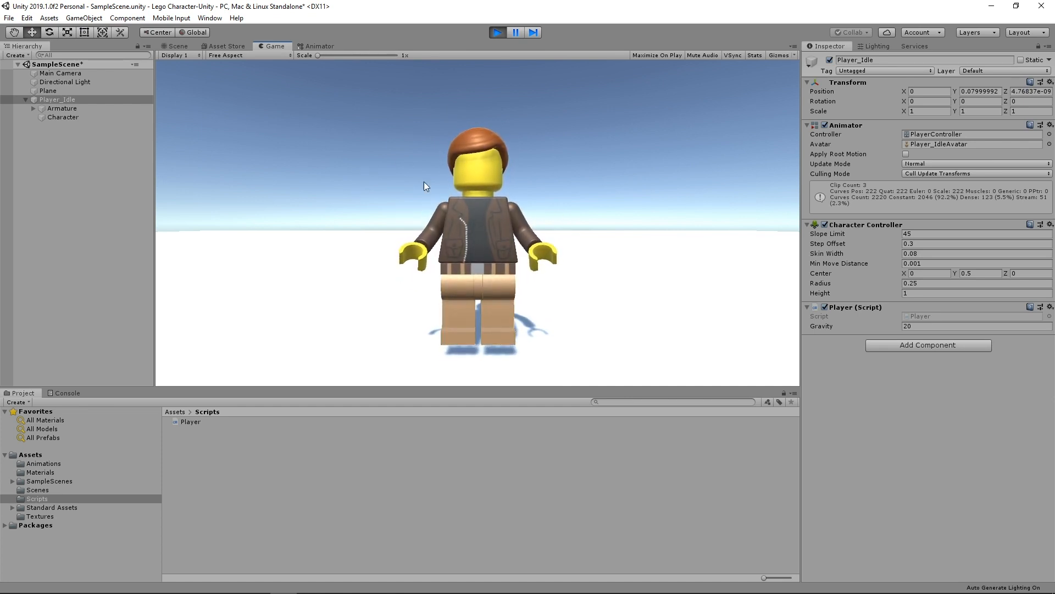
pyautogui.click(496, 33)
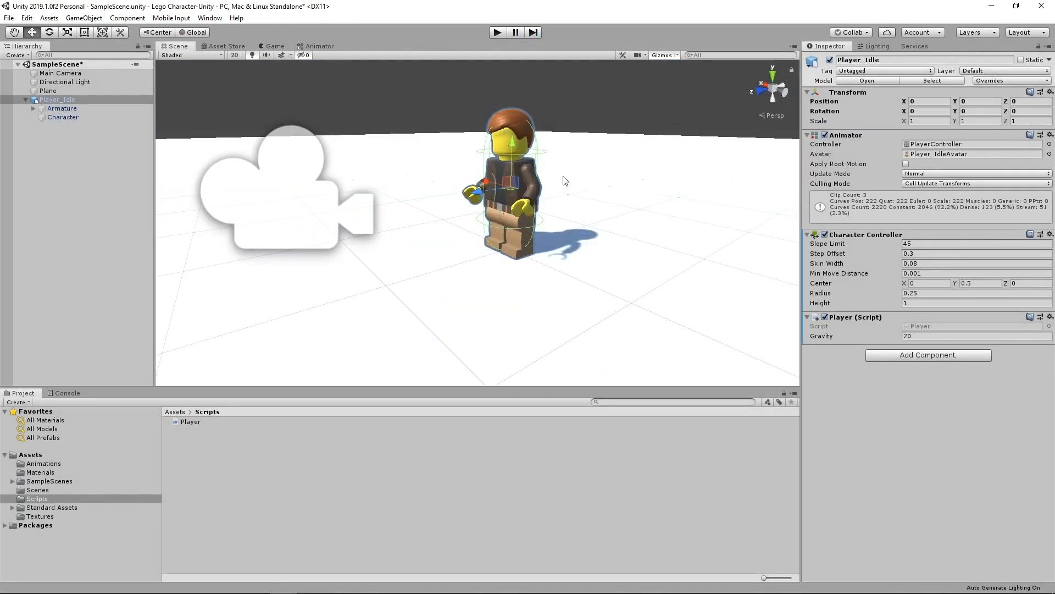
# View the character's feet from the side and set the Character Controller's Skin Width to 0.0001
pyautogui.click(785, 94)
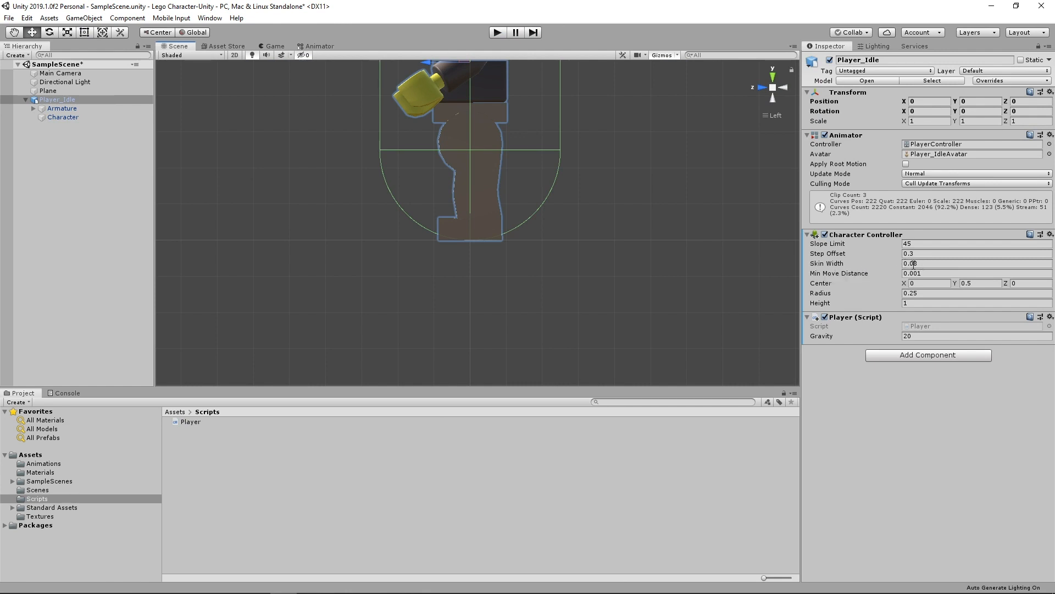
pyautogui.click(921, 264)
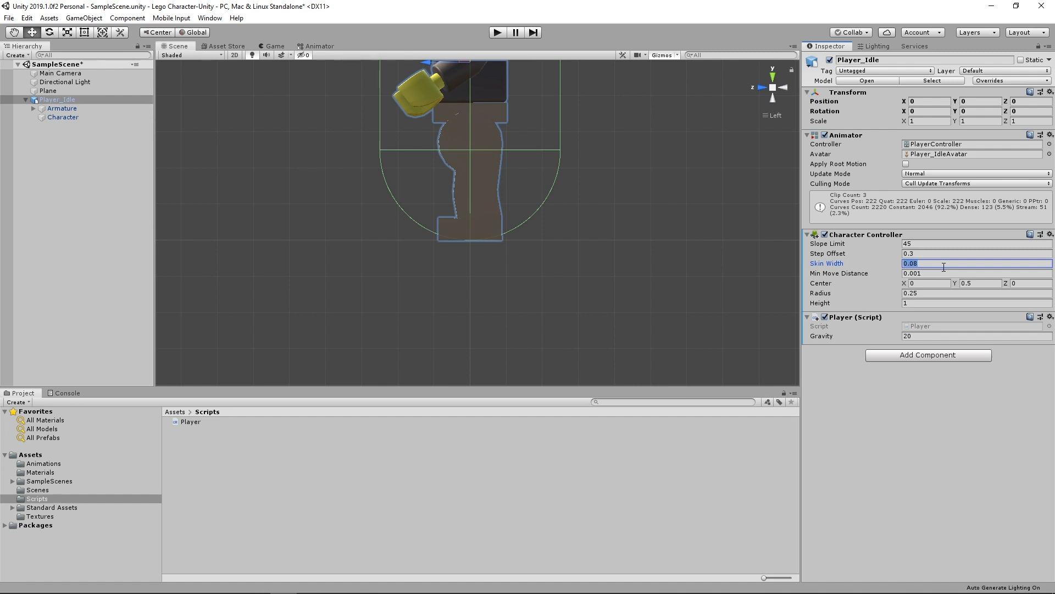
pyautogui.write('0.0001')
# Run the scene again to check the character's ground contact, animations and Animator states, and stop the playback
pyautogui.click(497, 32)
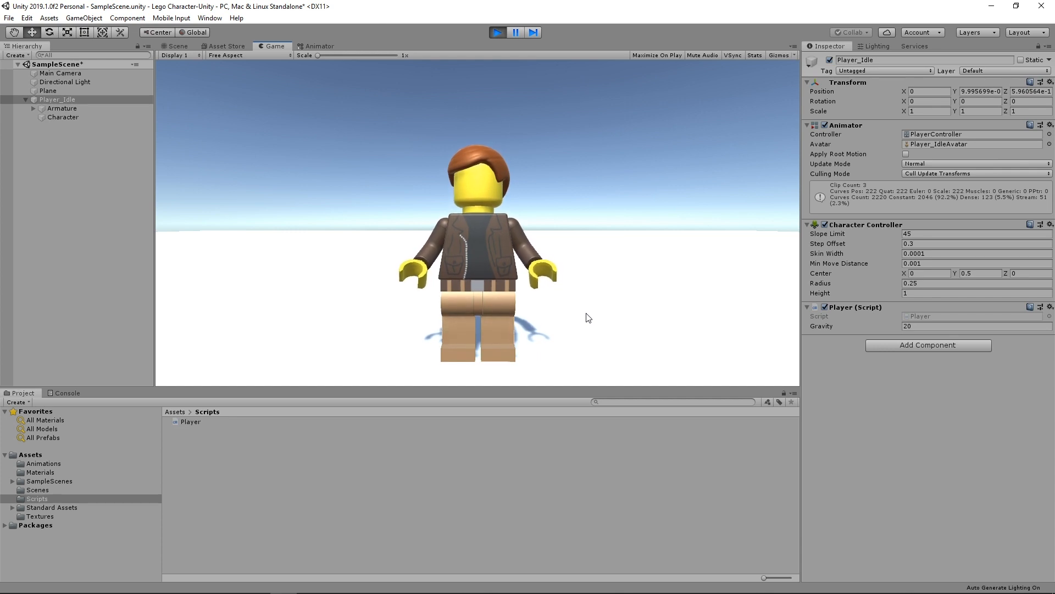
pyautogui.press('w')
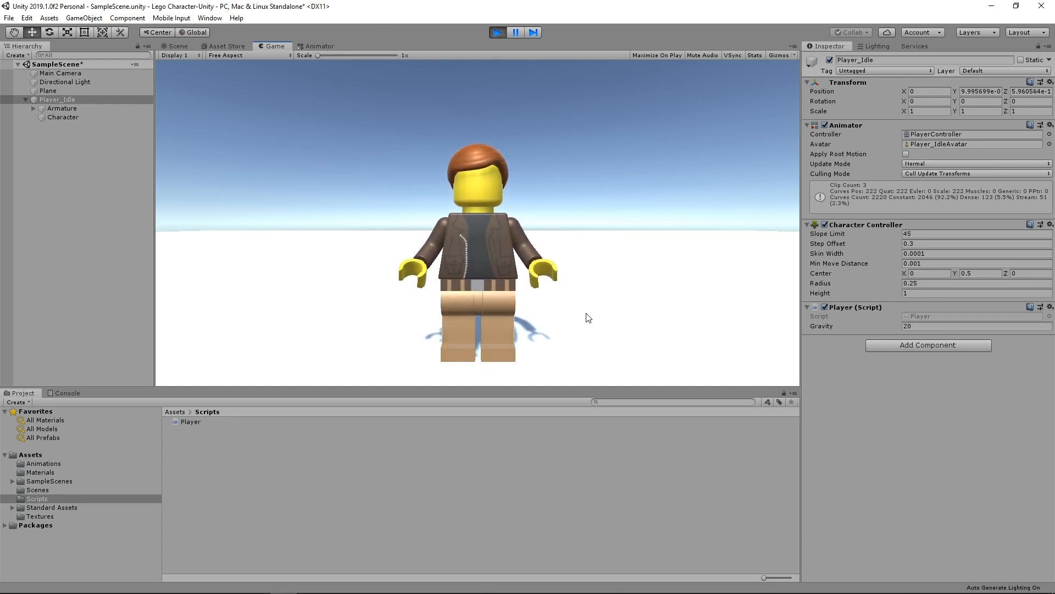
pyautogui.press('w')
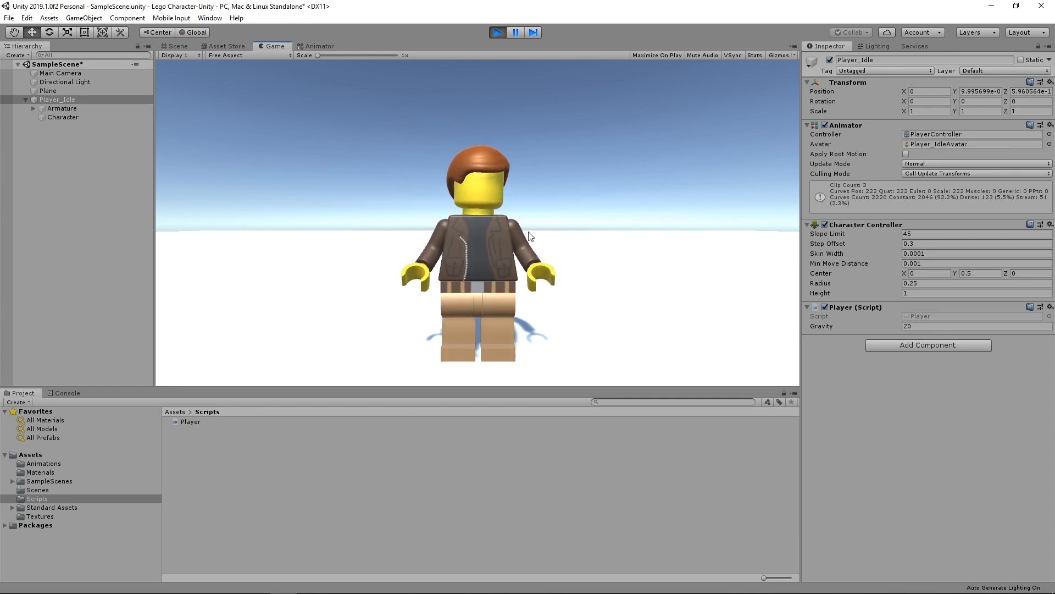
pyautogui.click(315, 46)
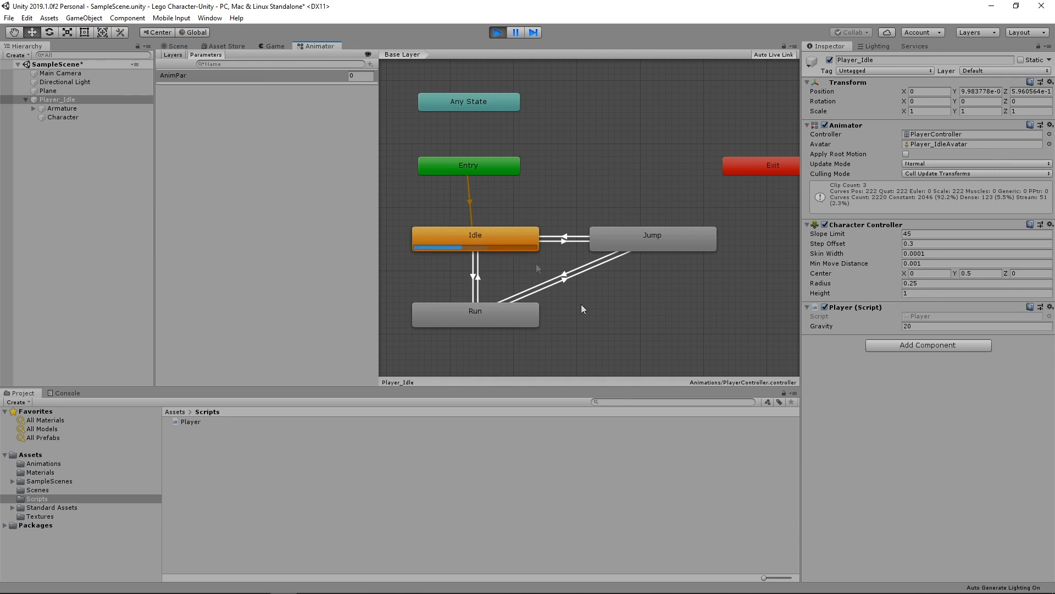
pyautogui.click(272, 46)
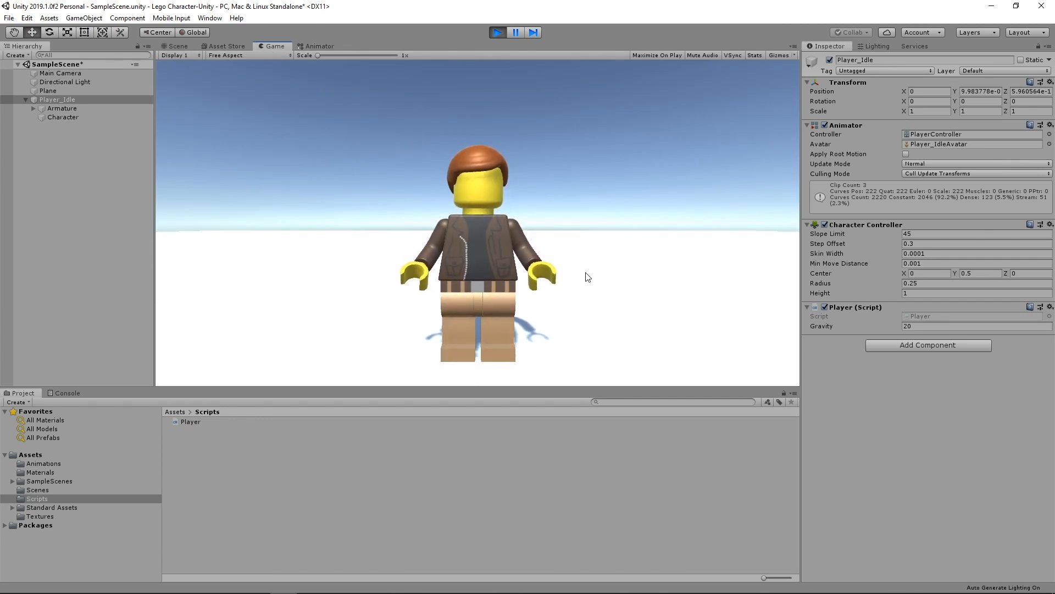
pyautogui.press('w')
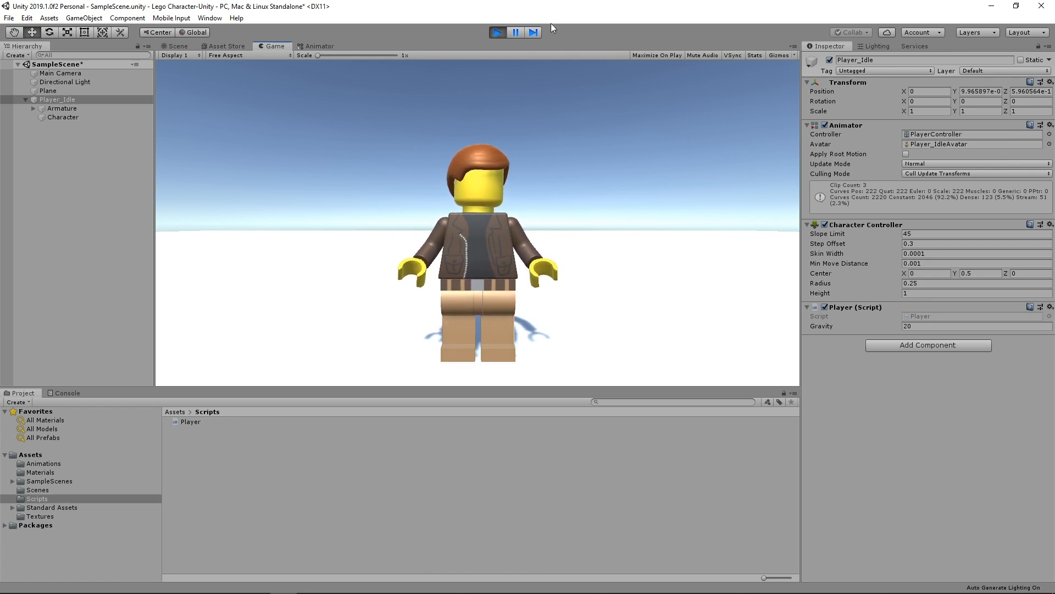
pyautogui.click(498, 33)
pyautogui.keyDown('alt'); pyautogui.moveTo(602, 237); pyautogui.dragTo(581, 261); pyautogui.keyUp('alt')
pyautogui.scroll(-5, 581, 261)
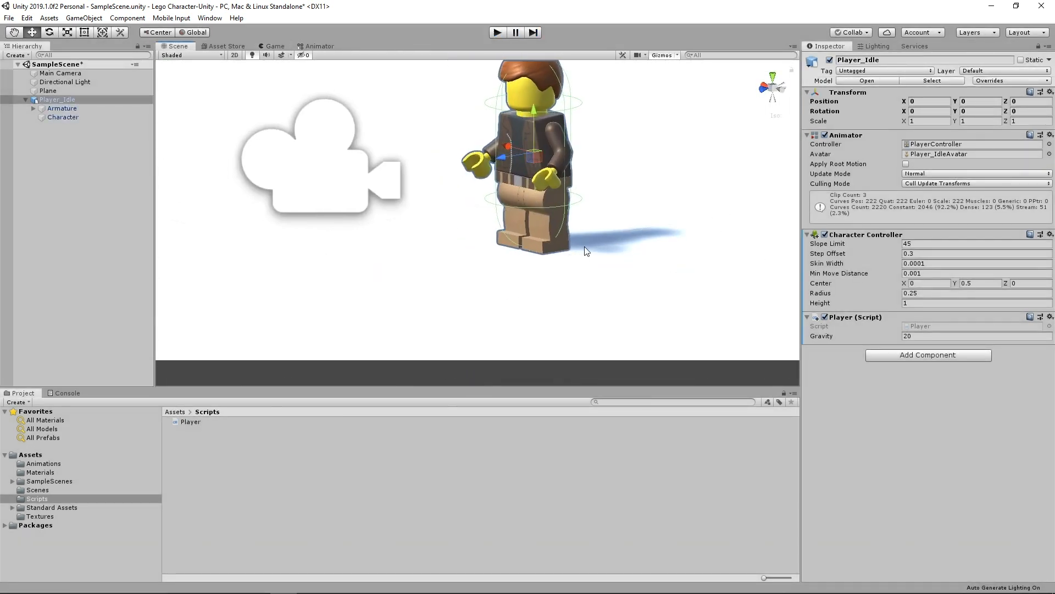
# Set the Scene view to perspective, clear the current selection and filter the Hierarchy by "face"
pyautogui.click(776, 116)
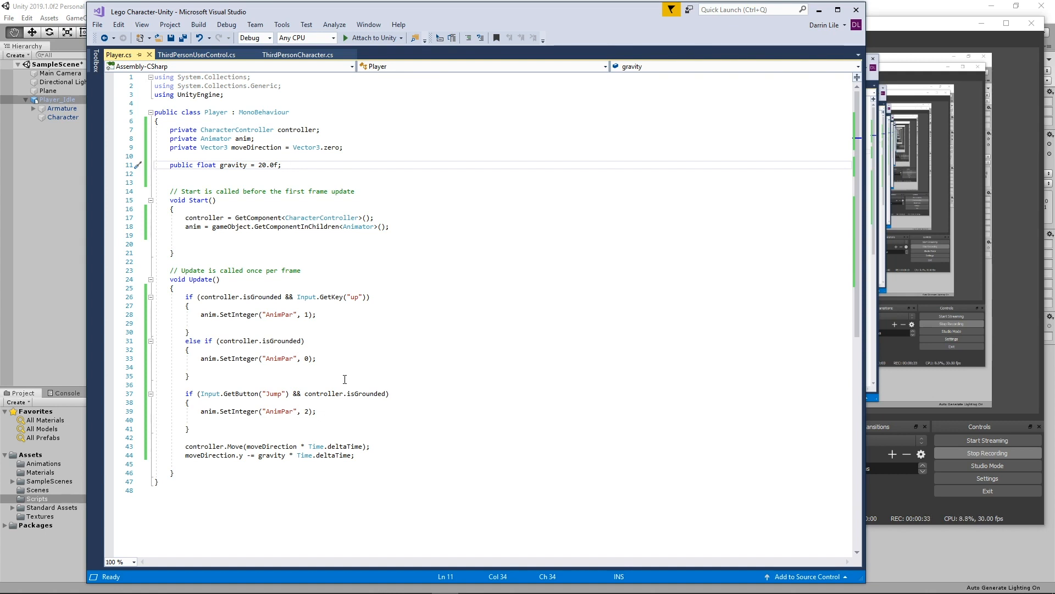
pyautogui.click(61, 228)
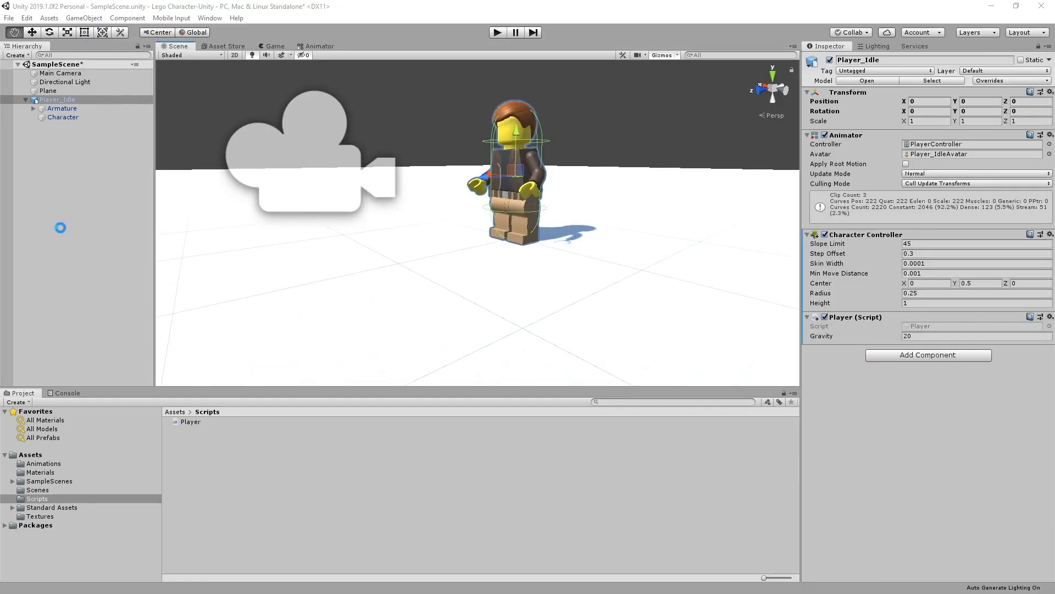
pyautogui.click(89, 56)
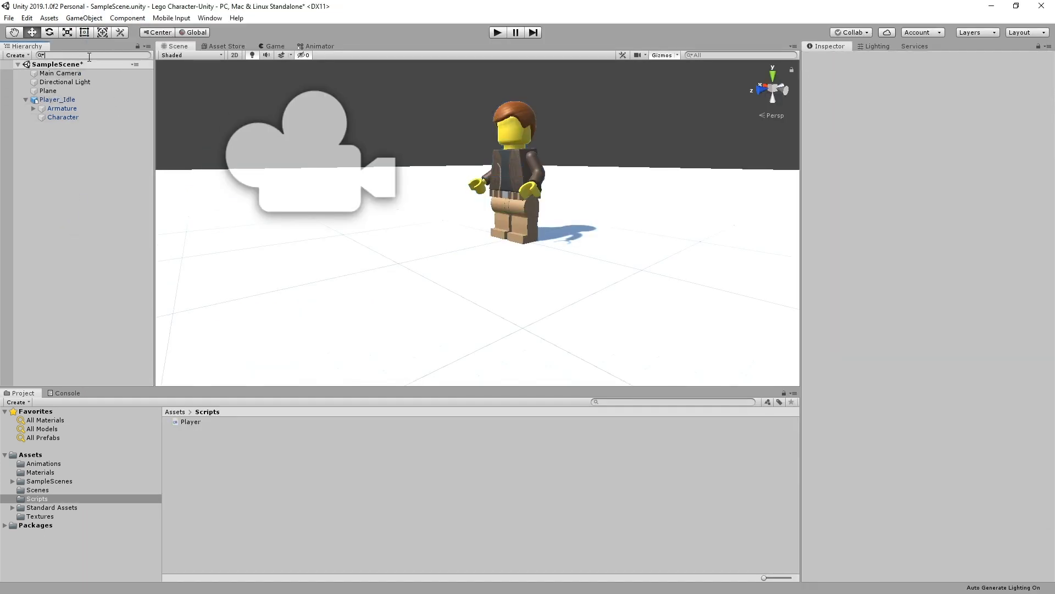
pyautogui.write('face')
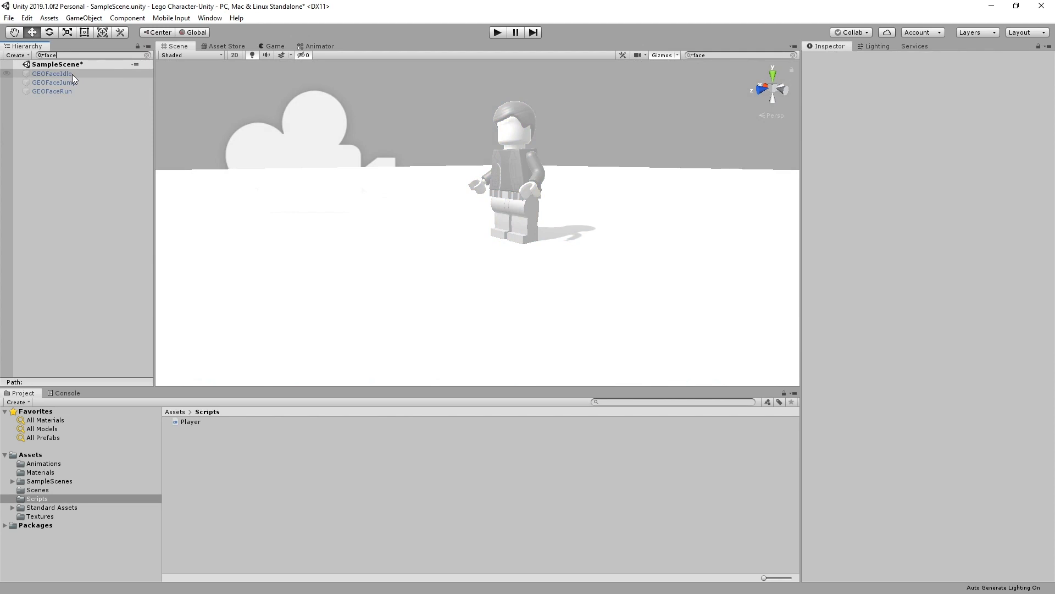
# Toggle GEOFaceIdle active and inactive again to preview the idle face, and select GEOFaceJump
pyautogui.click(72, 74)
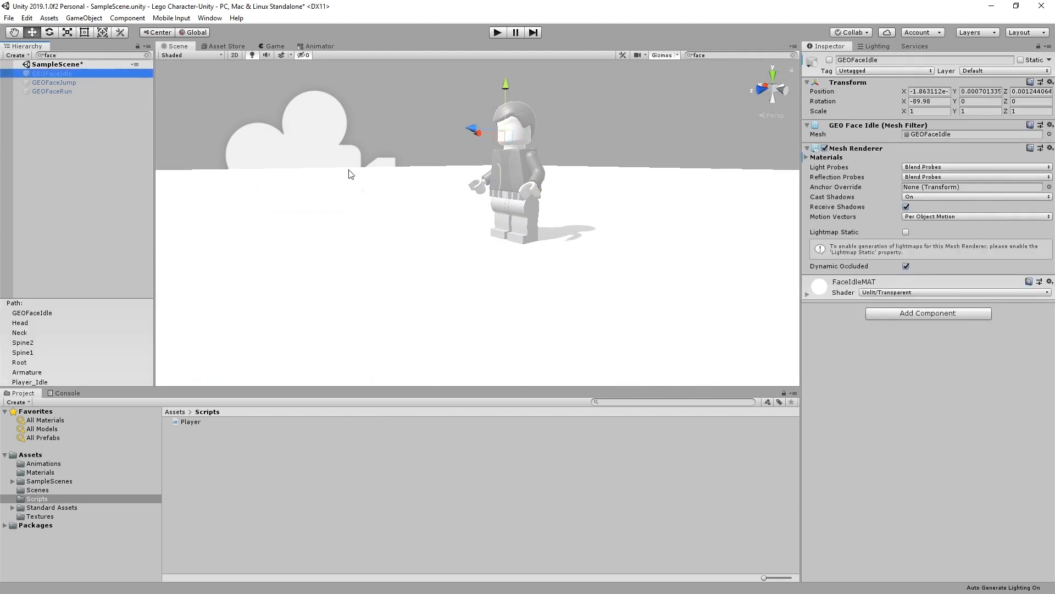
pyautogui.click(829, 61)
pyautogui.click(829, 59)
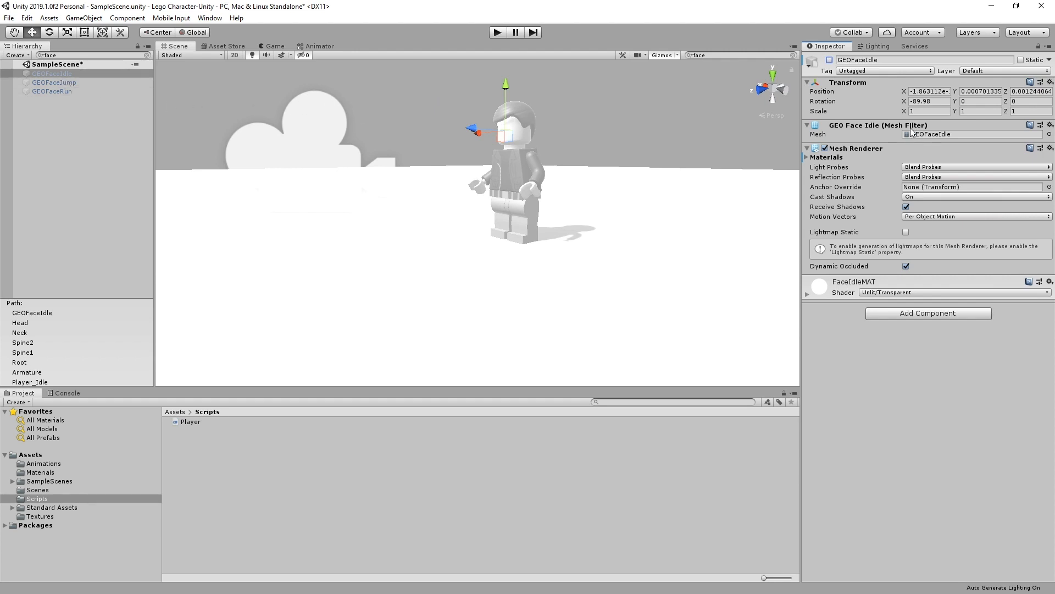
pyautogui.click(69, 82)
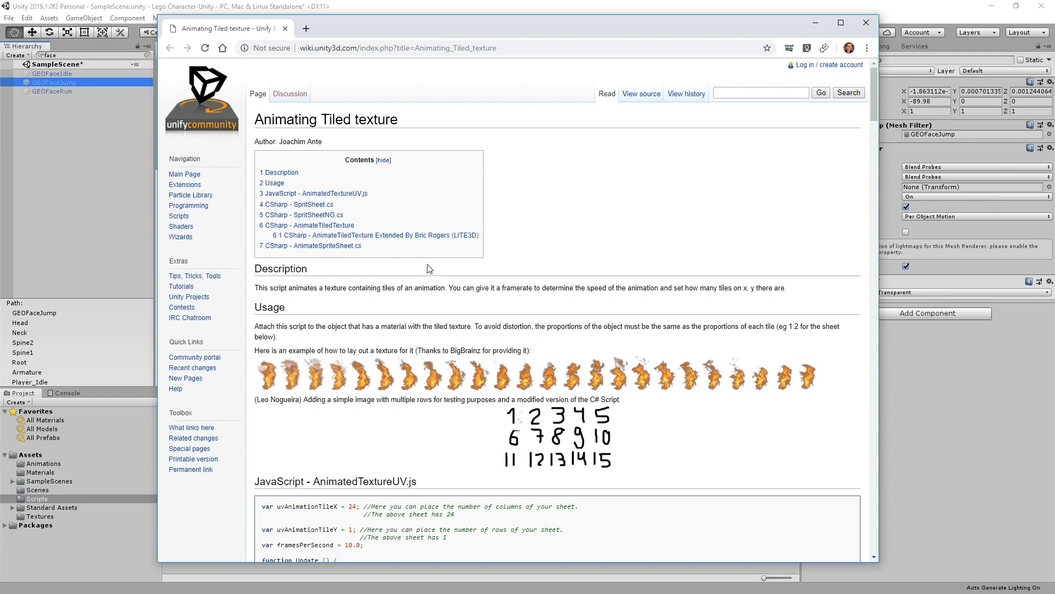
# In the browser, examine the scripts on the Animating Tiled texture wiki page, including the extended AnimateTiledTexture version
pyautogui.scroll(-4, 428, 268)
pyautogui.scroll(-4, 428, 268)
pyautogui.scroll(3, 245, 169)
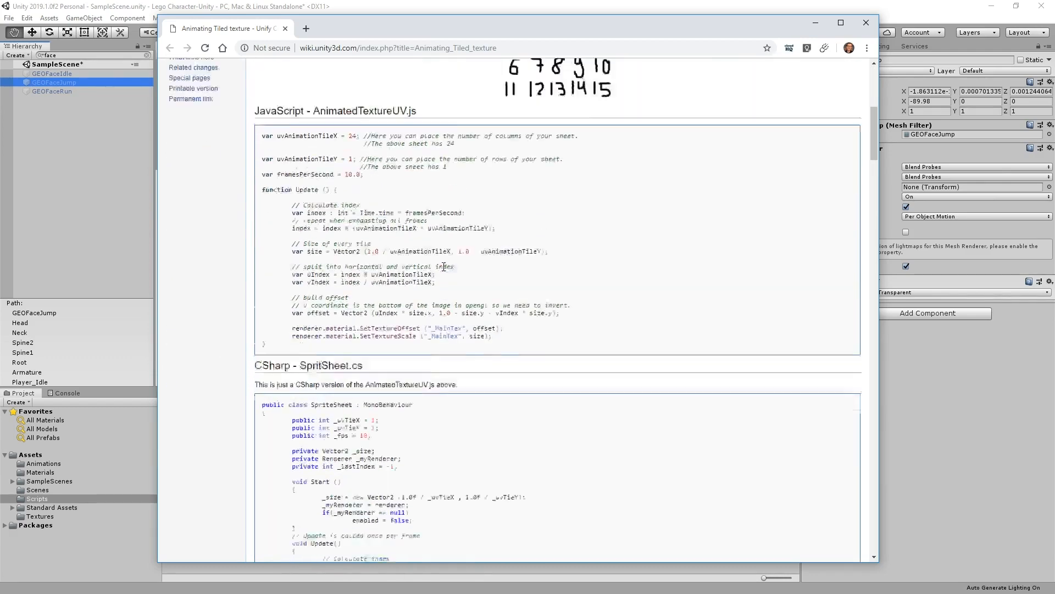
pyautogui.scroll(-10, 245, 170)
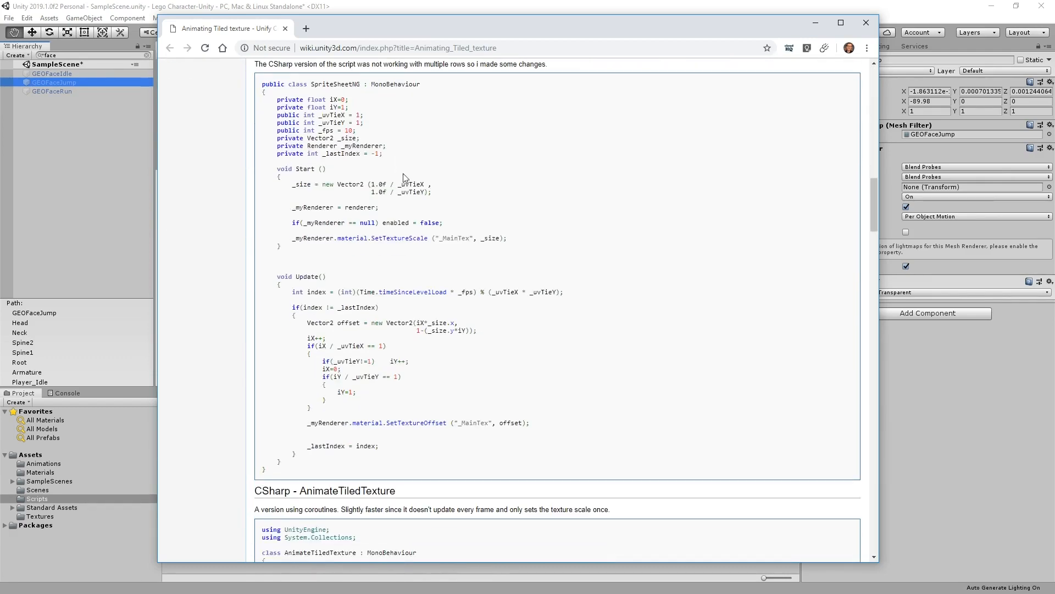
pyautogui.scroll(-8, 404, 178)
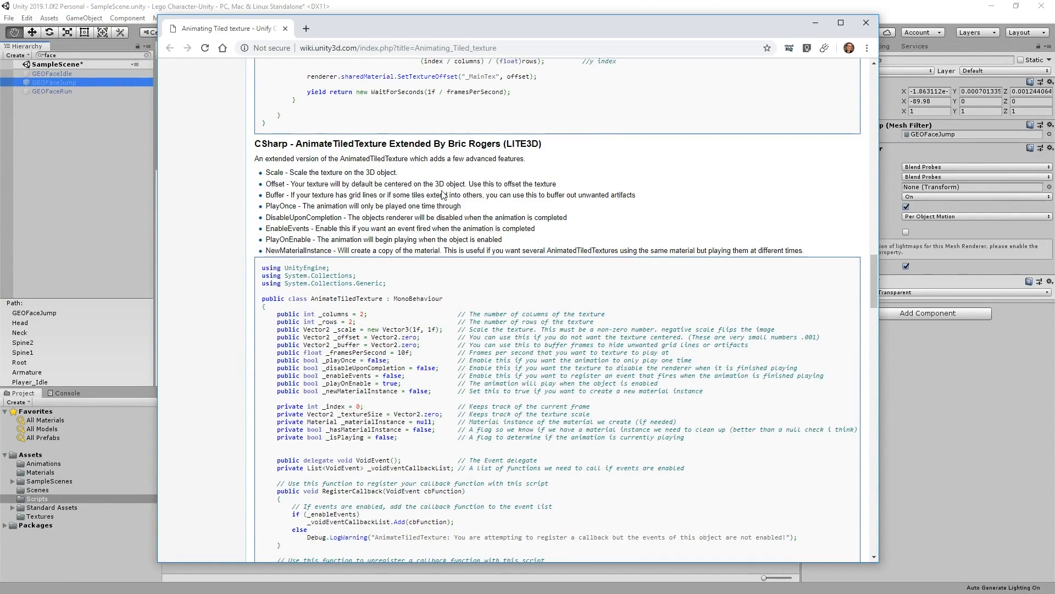
pyautogui.scroll(-4, 427, 274)
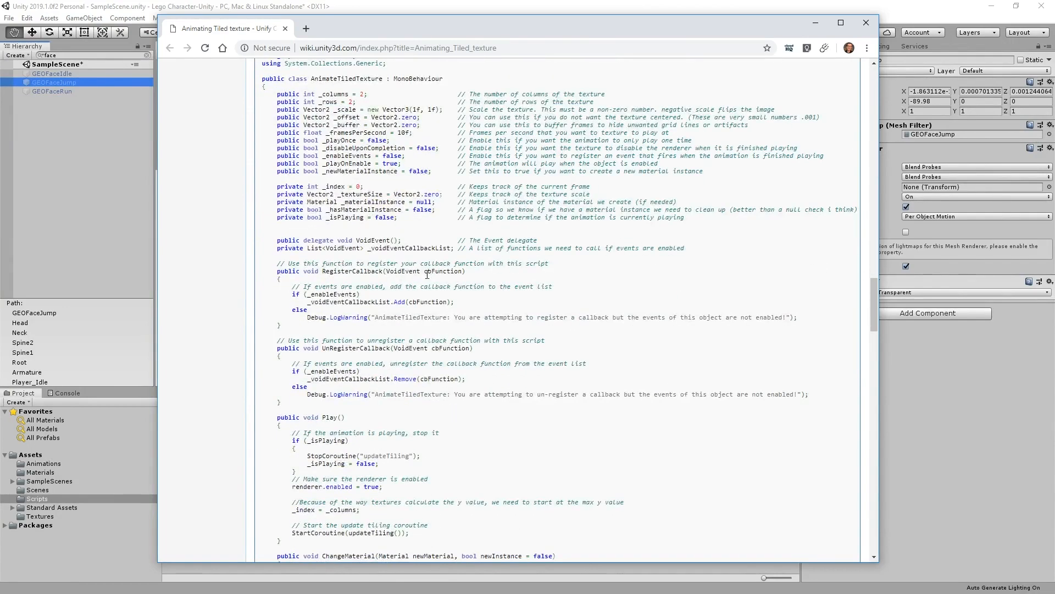
pyautogui.scroll(-8, 428, 276)
pyautogui.scroll(-3, 429, 279)
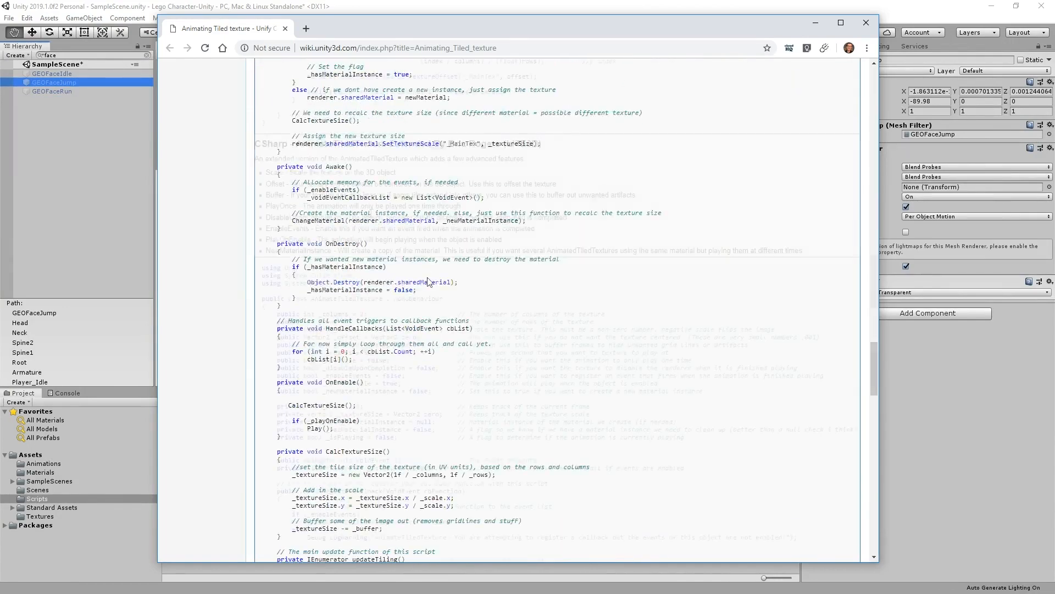
pyautogui.scroll(15, 385, 231)
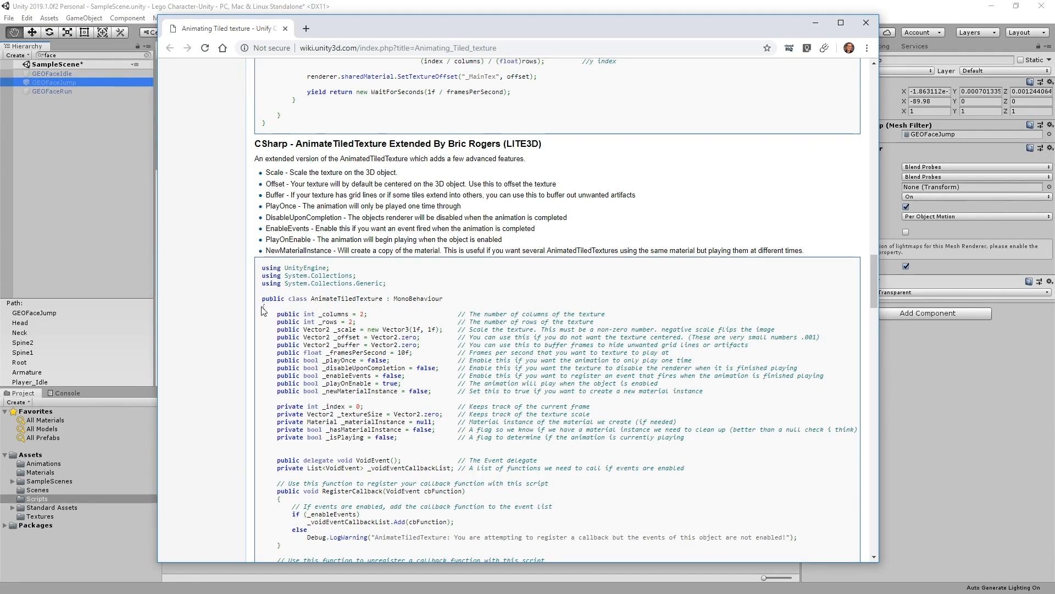
# Select the body of the extended AnimateTiledTexture class on the wiki page, from its opening brace to its closing brace
pyautogui.moveTo(262, 308); pyautogui.dragTo(336, 422)
pyautogui.scroll(-4, 402, 440)
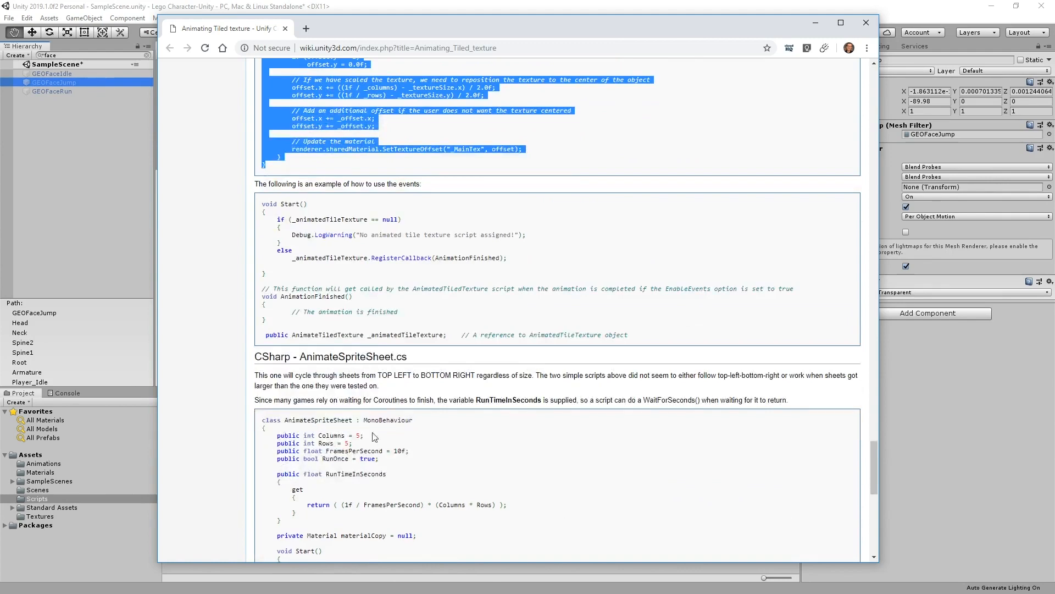
# Switch to Unity and create a C# script named AnimateTiledTexture in the Scripts folder
pyautogui.scroll(5, 348, 394)
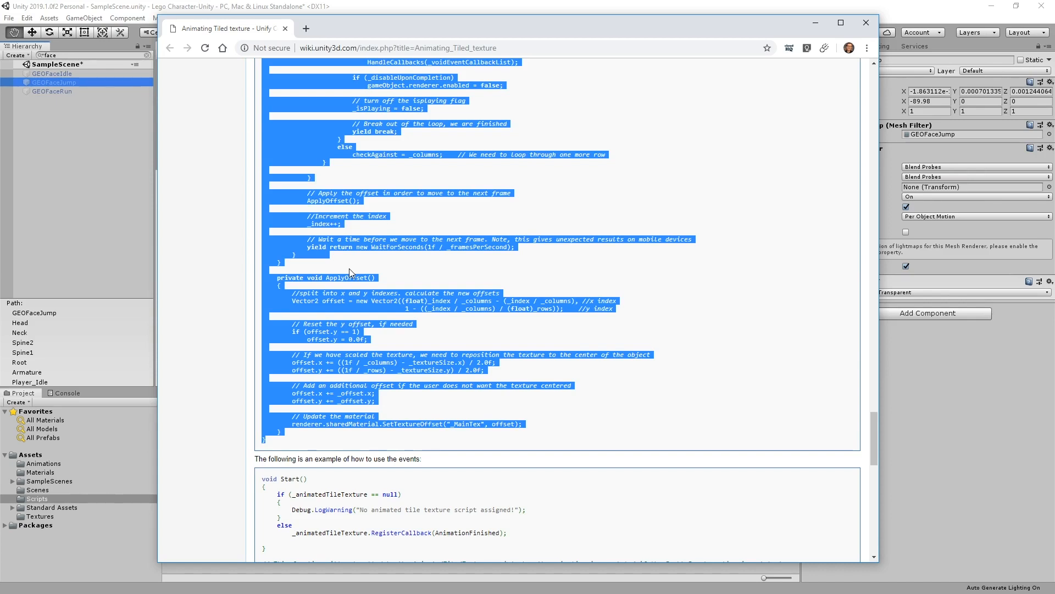
pyautogui.click(90, 201)
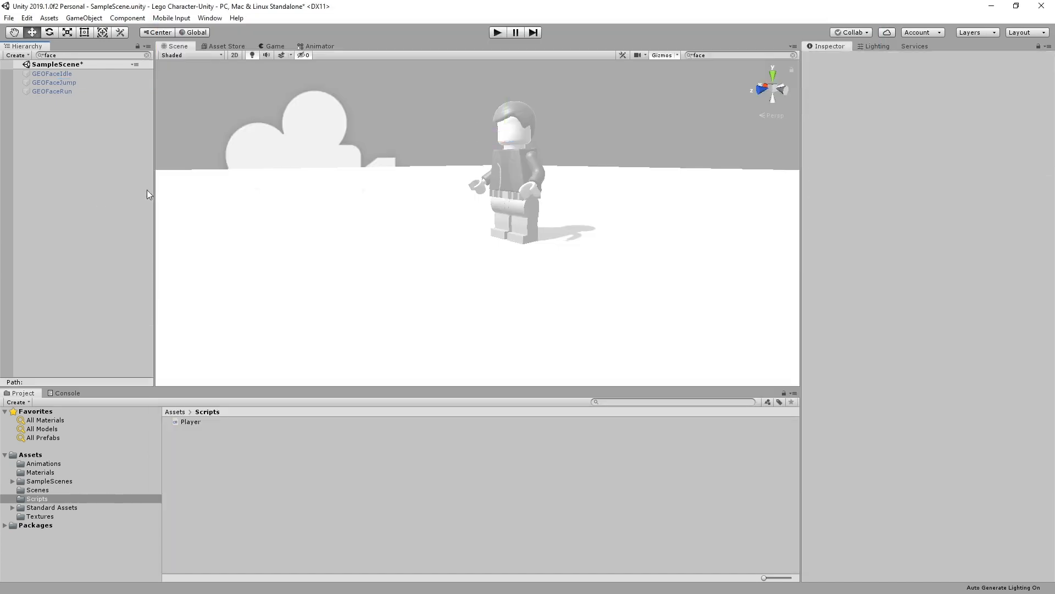
pyautogui.rightClick(349, 448)
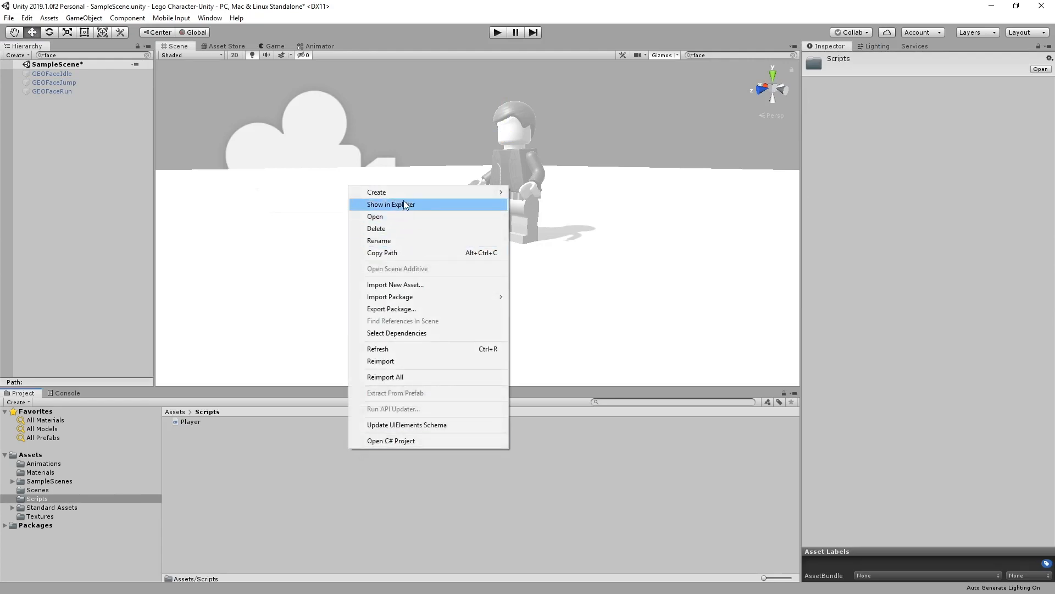
pyautogui.moveTo(404, 193)
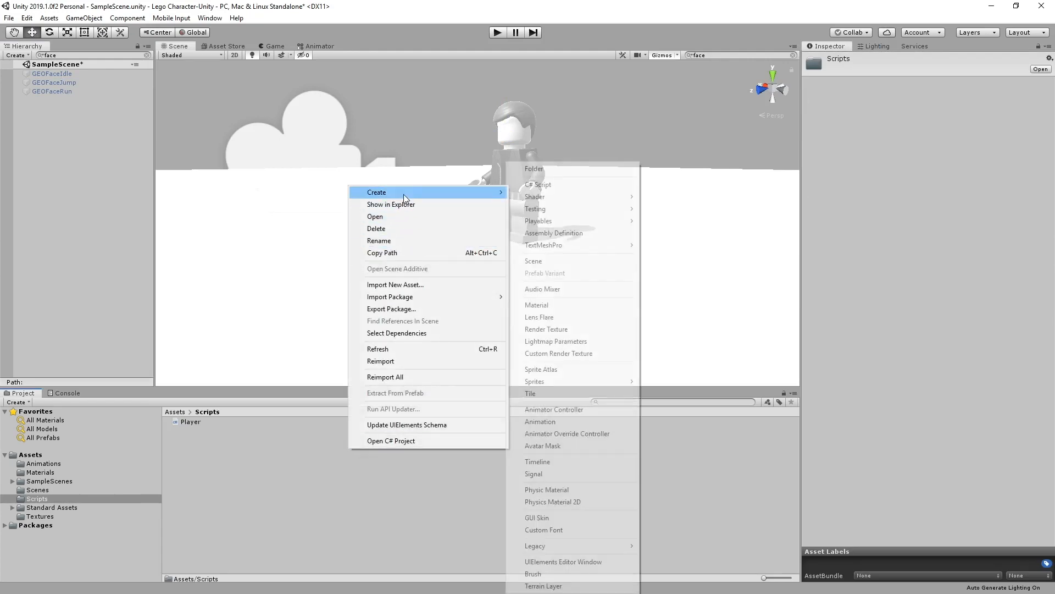
pyautogui.click(553, 185)
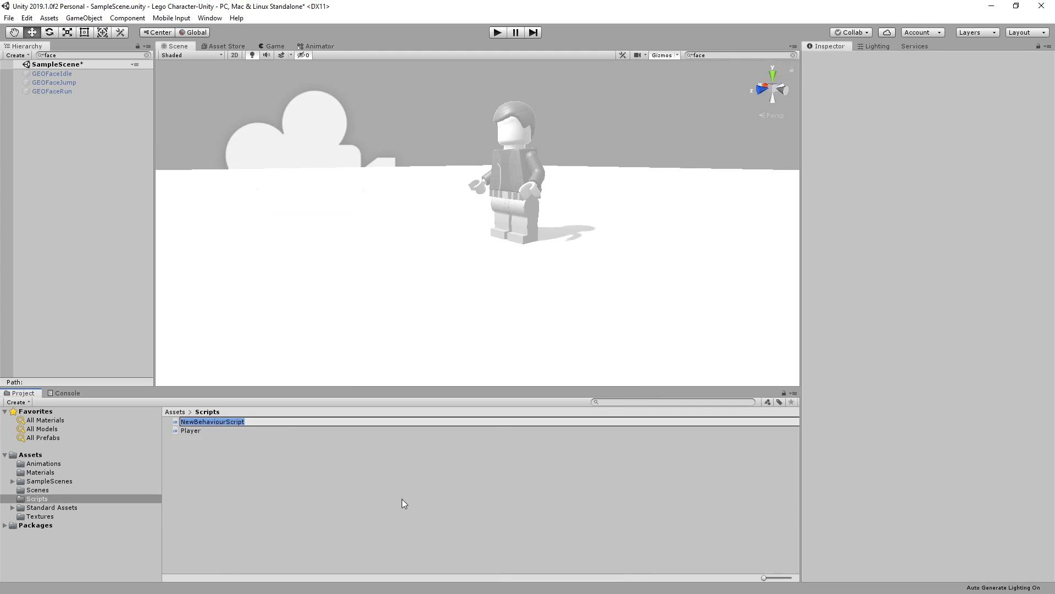
pyautogui.write('AnimateTiledTexture')
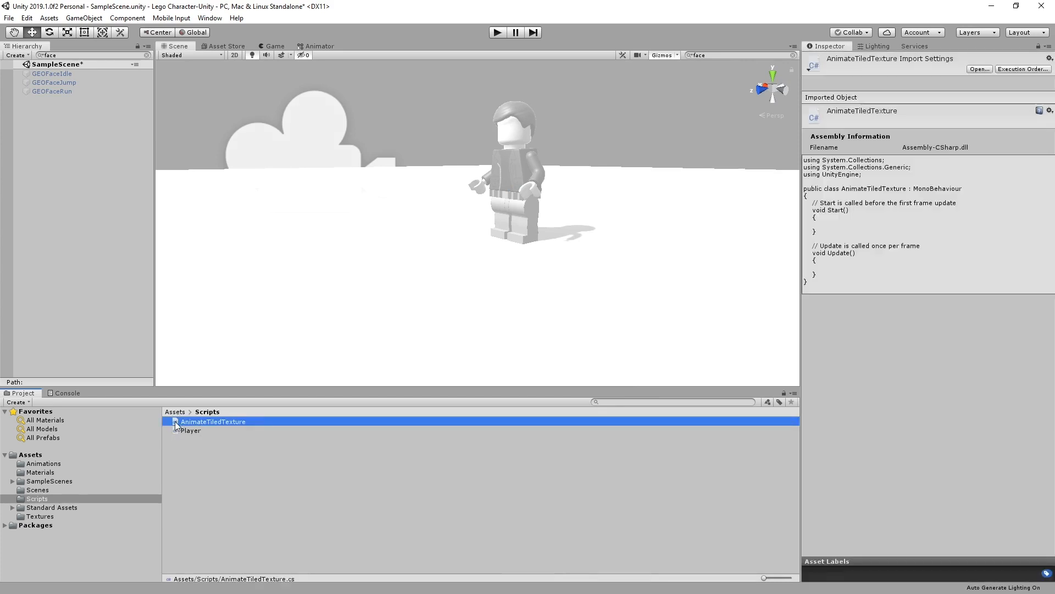
# Open the AnimateTiledTexture script in Visual Studio and replace its class body with the code copied from the wiki
pyautogui.doubleClick(174, 421)
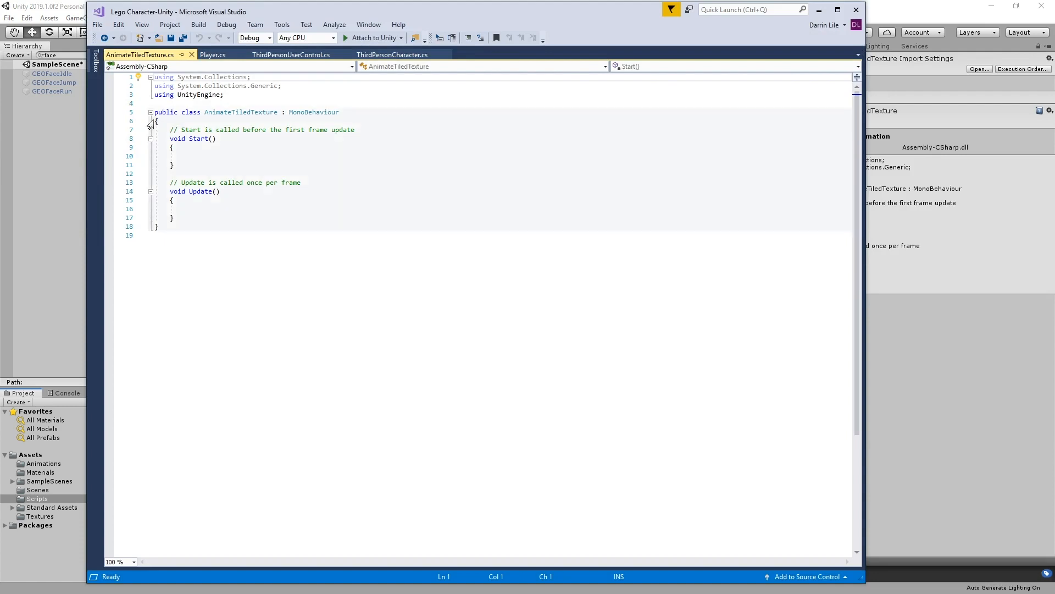
pyautogui.moveTo(155, 121); pyautogui.dragTo(272, 235)
pyautogui.press('Delete')
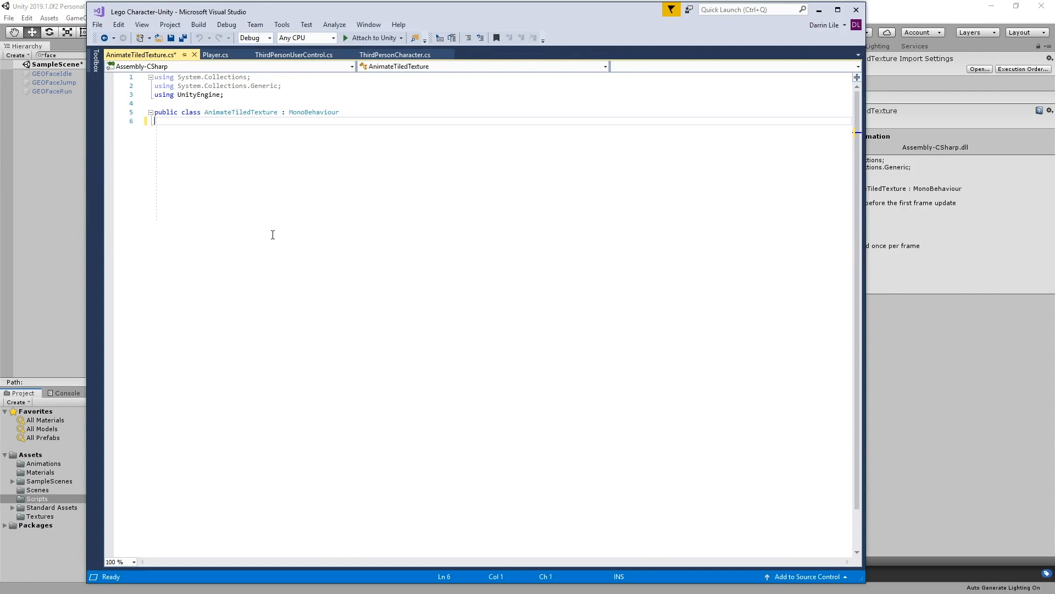
pyautogui.hotkey('ctrl', 'v')
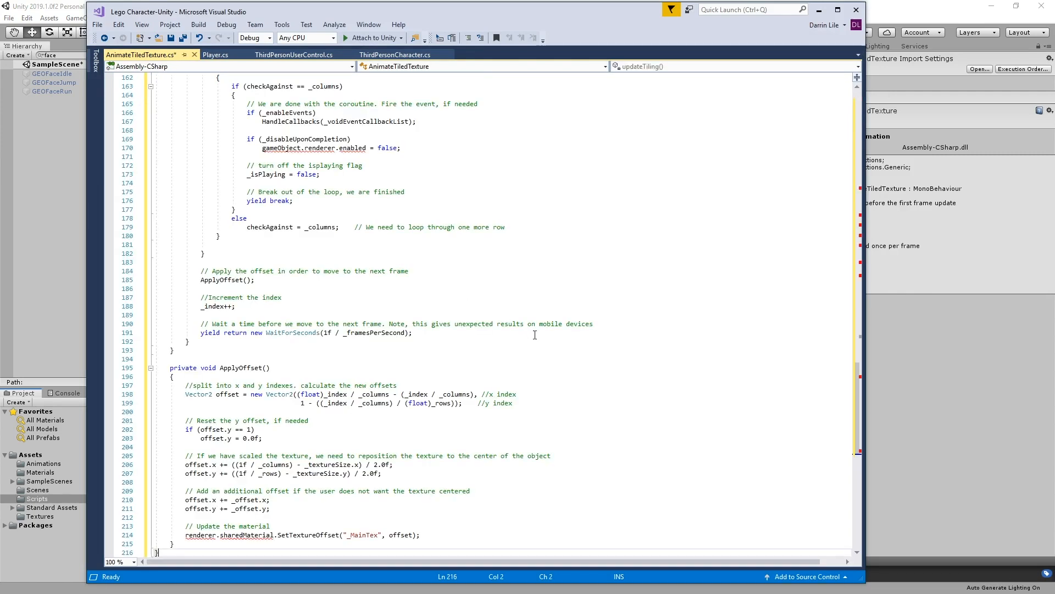
# Replace the deprecated renderer reference in the Play() method with GetComponent<Renderer>()
pyautogui.scroll(16, 522, 330)
pyautogui.scroll(20, 535, 335)
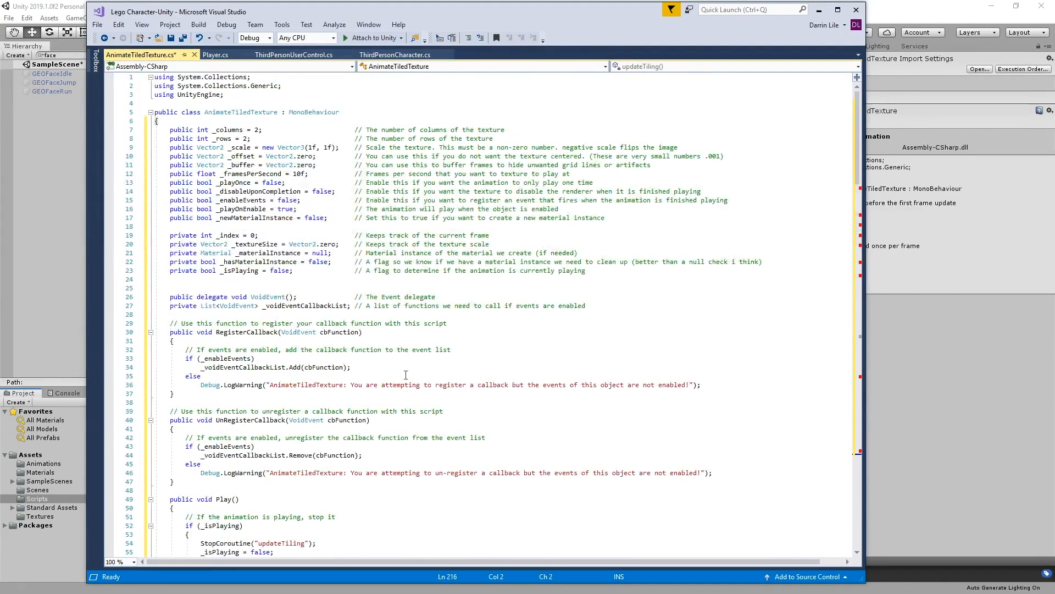
pyautogui.scroll(-8, 373, 371)
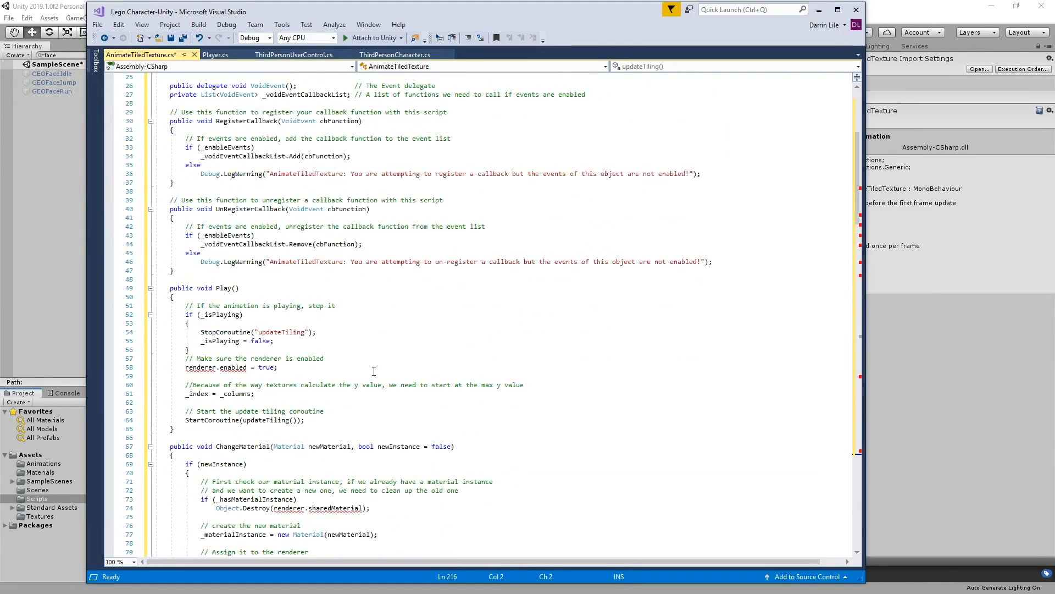
pyautogui.scroll(-3, 212, 292)
pyautogui.moveTo(215, 288)
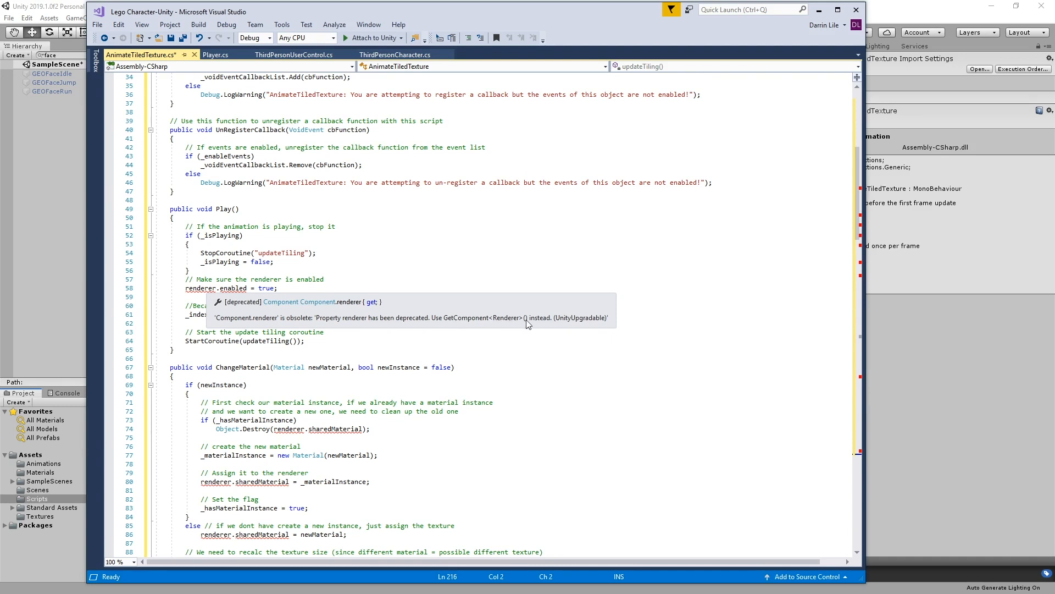
pyautogui.click(216, 287)
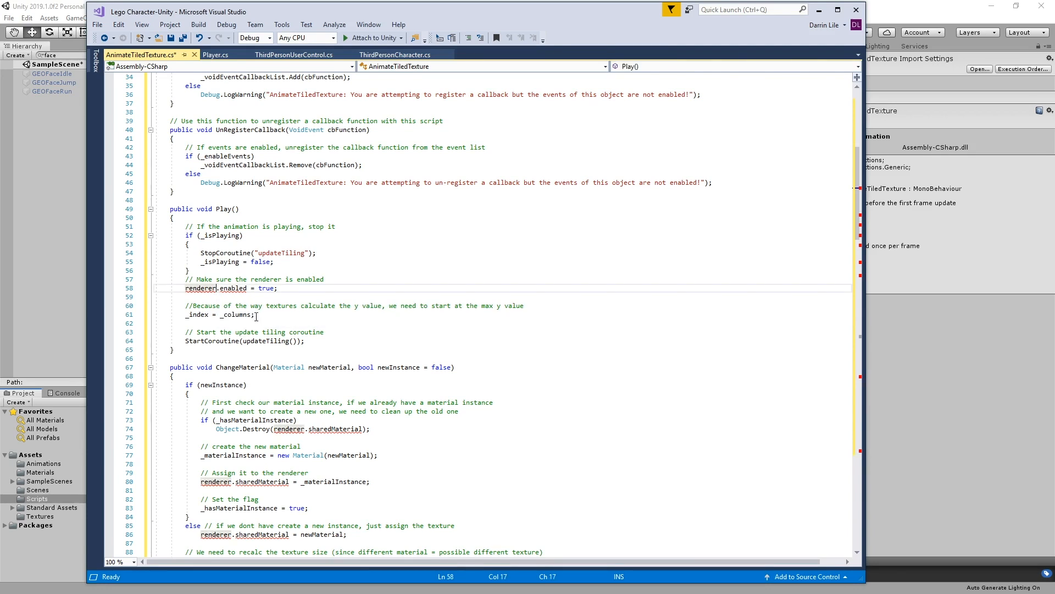
pyautogui.press('BackSpace')
pyautogui.press('BackSpace')
pyautogui.press('BackSpace')
pyautogui.press('BackSpace')
pyautogui.press('BackSpace')
pyautogui.press('BackSpace')
pyautogui.press('BackSpace')
pyautogui.press('BackSpace')
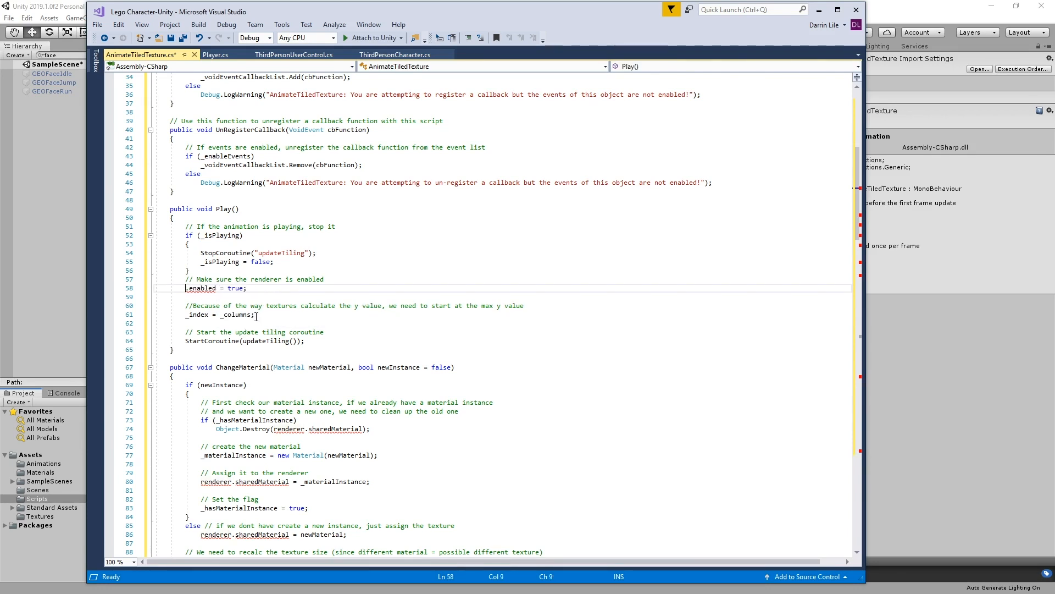
pyautogui.write('GetCom')
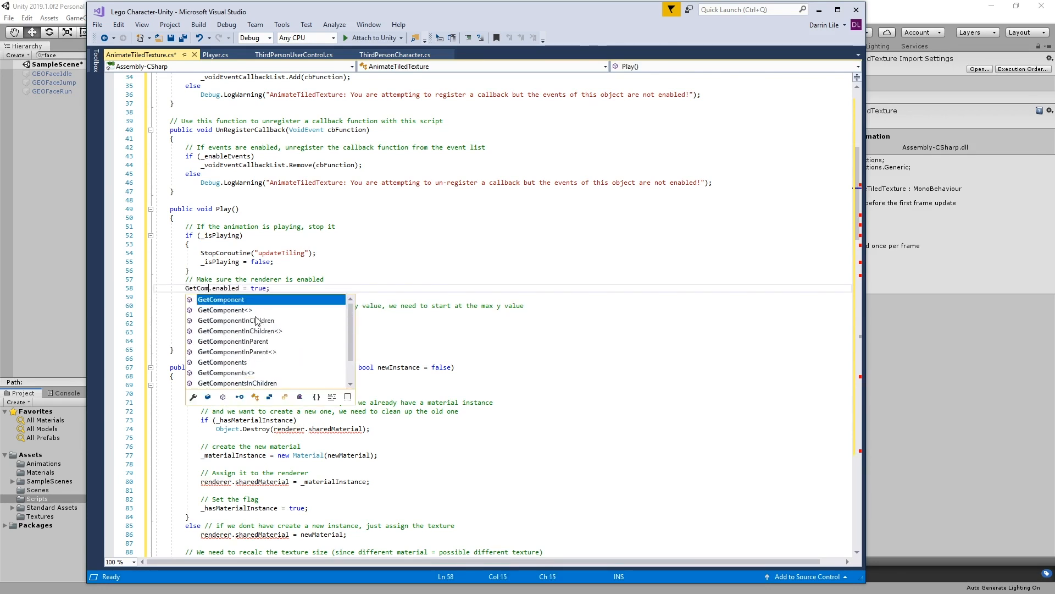
pyautogui.press('Tab')
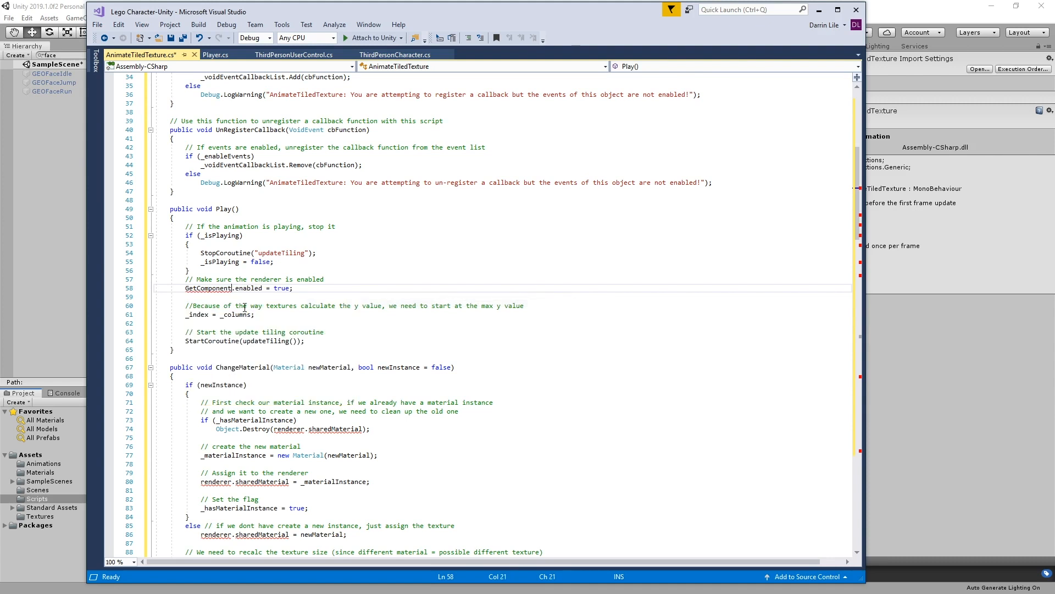
pyautogui.write('<>')
pyautogui.write('Renderer')
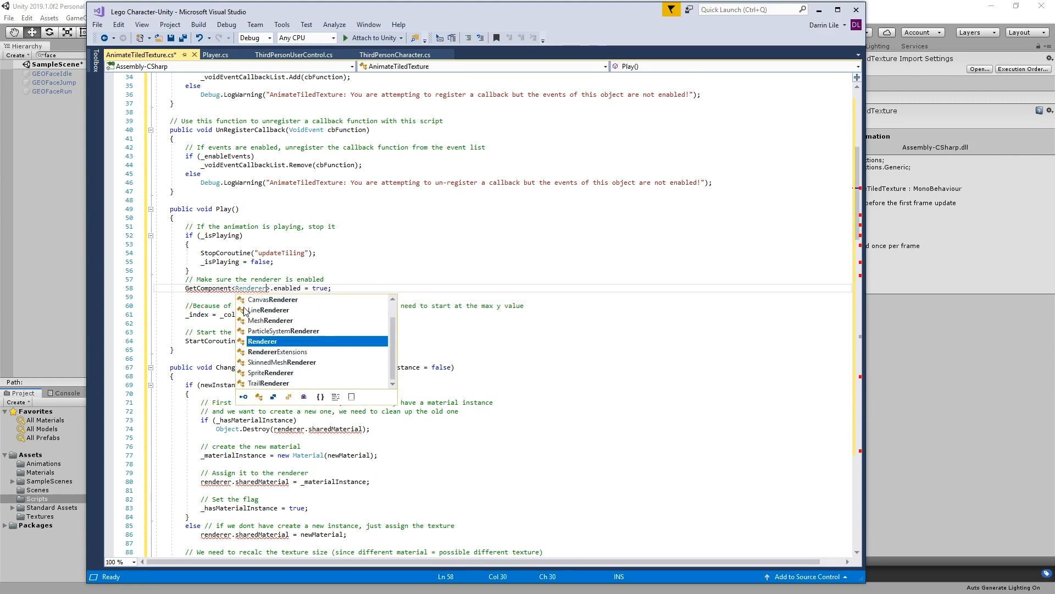
pyautogui.write('>(')
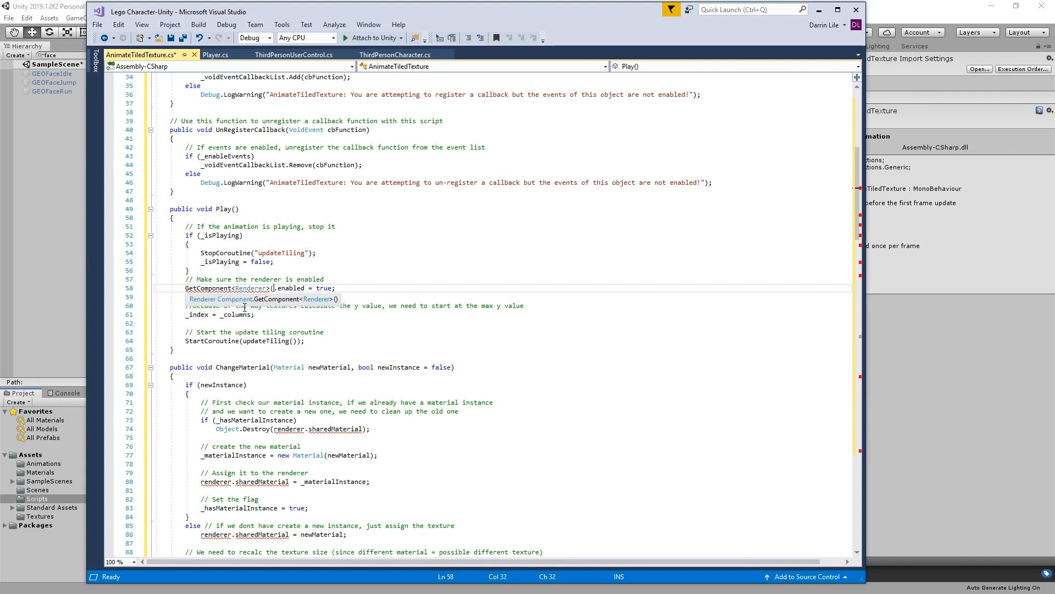
pyautogui.write(')')
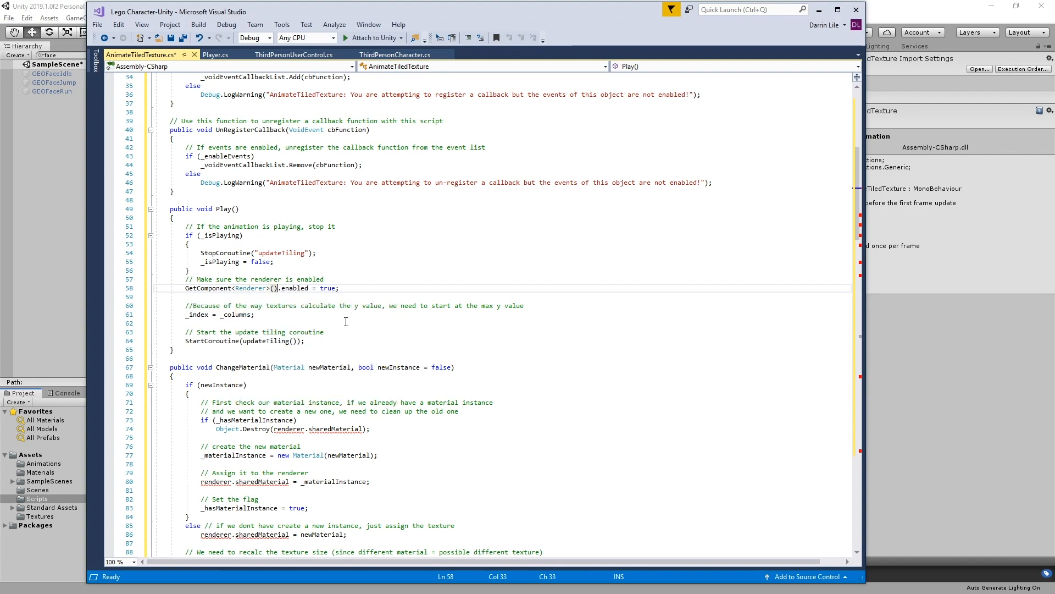
pyautogui.click(321, 325)
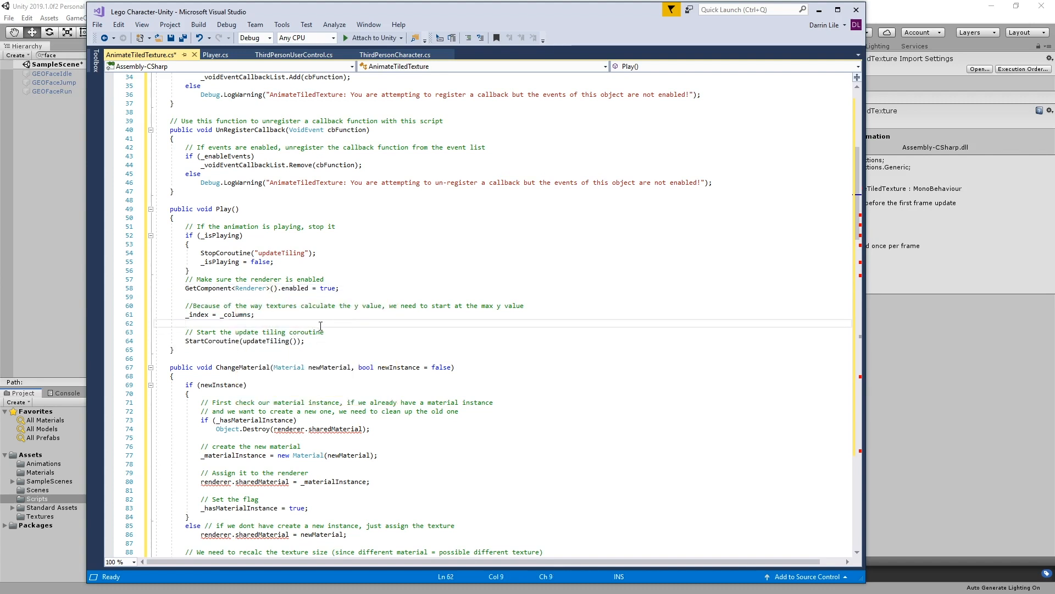
# Copy GetComponent<Renderer>() from Play() and substitute it for renderer in ChangeMaterial's Object.Destroy call
pyautogui.click(276, 288)
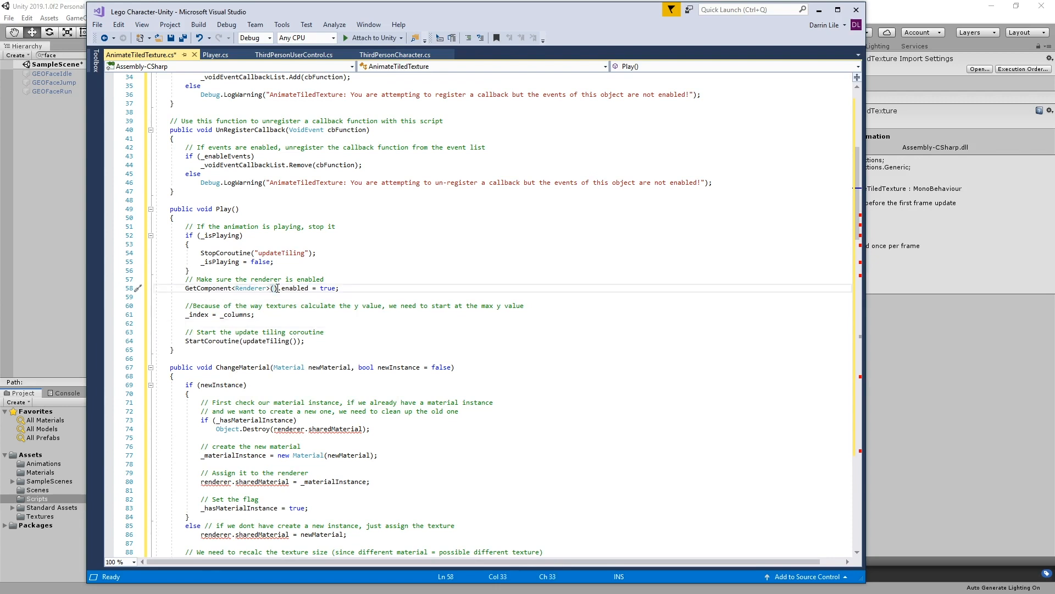
pyautogui.moveTo(276, 288); pyautogui.dragTo(186, 288)
pyautogui.hotkey('ctrl', 'c')
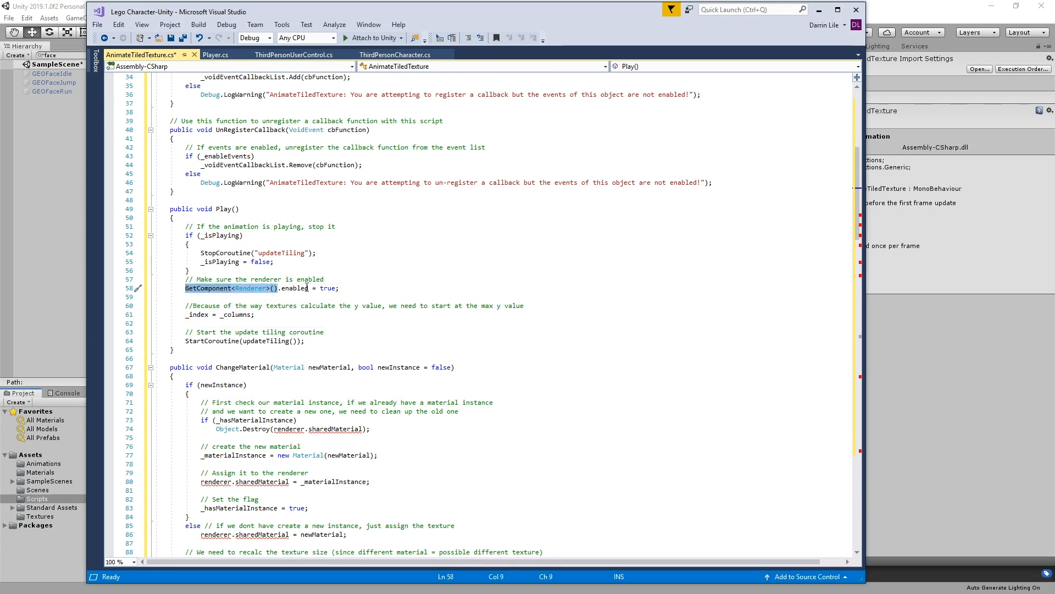
pyautogui.click(493, 323)
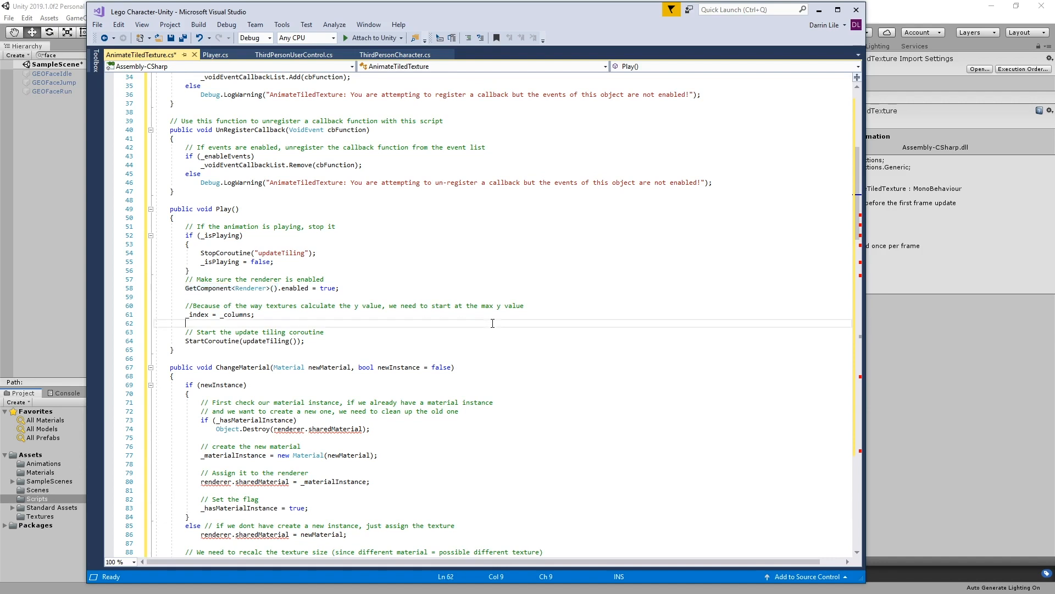
pyautogui.moveTo(304, 428); pyautogui.dragTo(274, 429)
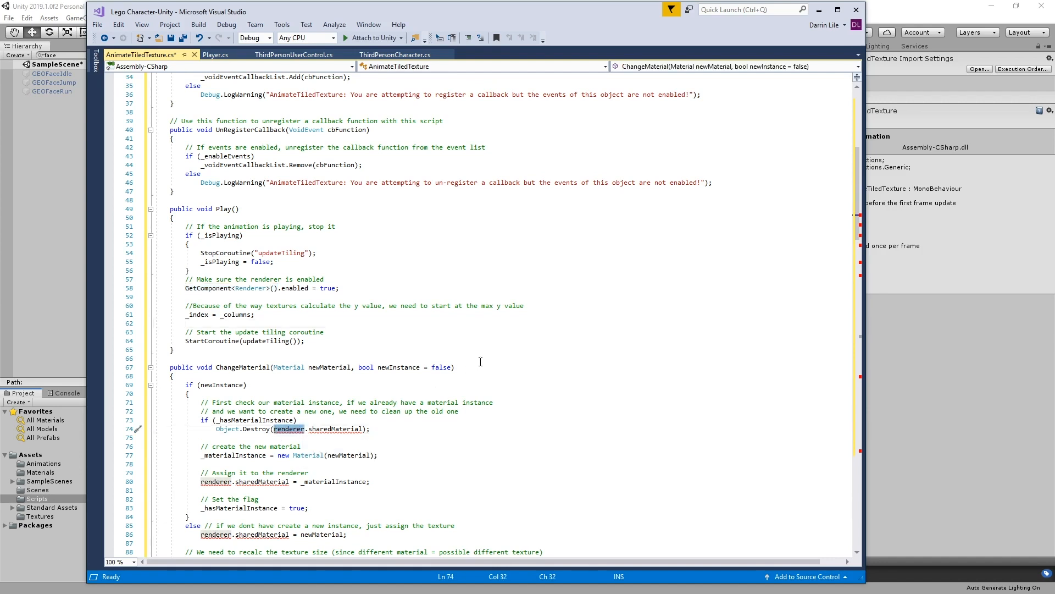
pyautogui.hotkey('ctrl', 'v')
# Substitute GetComponent<Renderer>() for renderer in ChangeMaterial's two sharedMaterial assignments and its SetTextureScale call
pyautogui.scroll(-4, 356, 423)
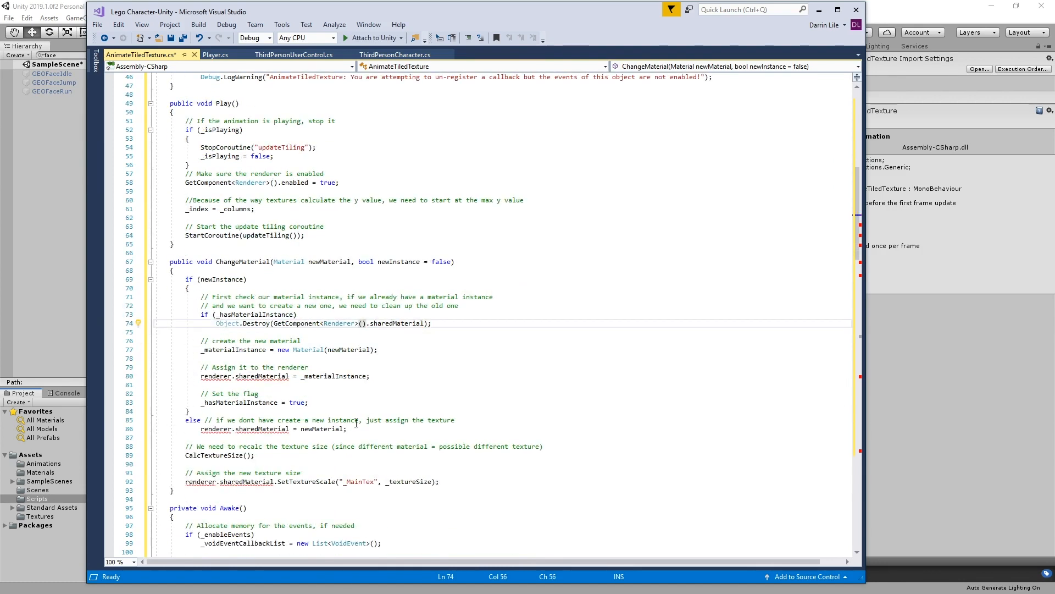
pyautogui.moveTo(233, 376); pyautogui.dragTo(200, 377)
pyautogui.hotkey('ctrl', 'v')
pyautogui.scroll(-5, 235, 303)
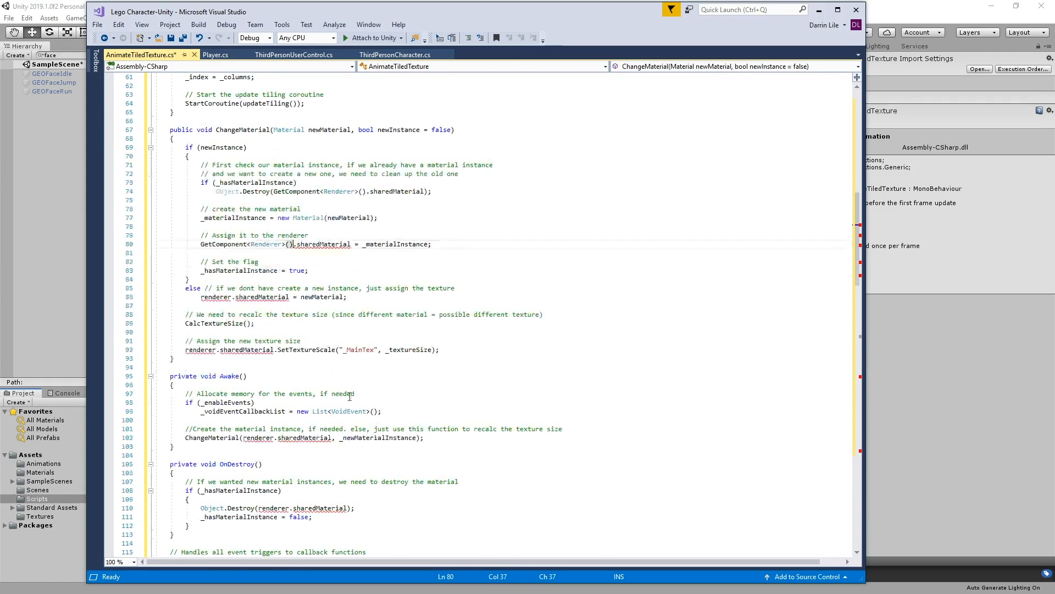
pyautogui.moveTo(233, 301); pyautogui.dragTo(201, 301)
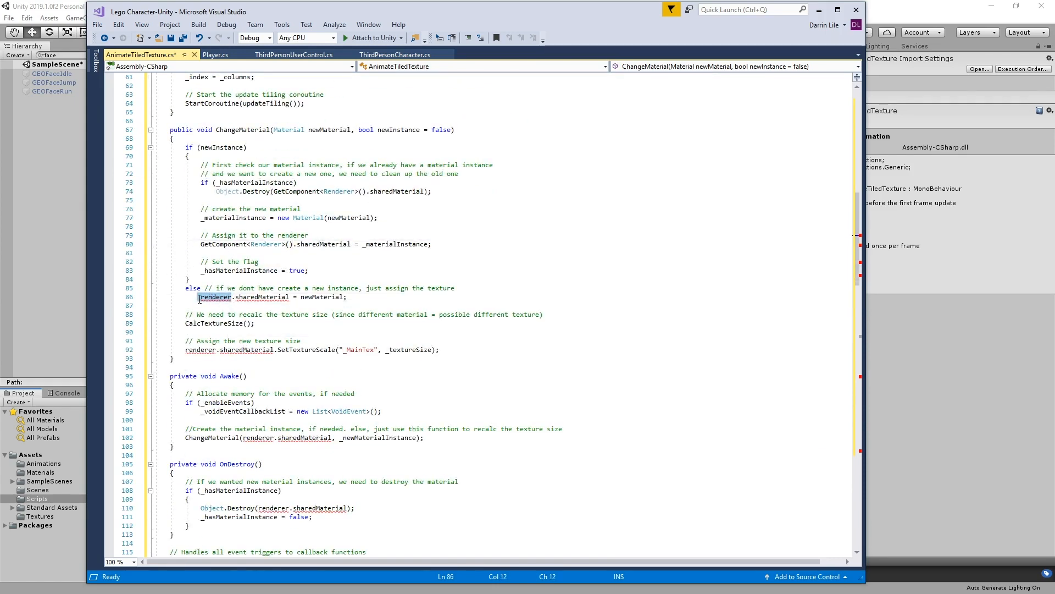
pyautogui.hotkey('ctrl', 'v')
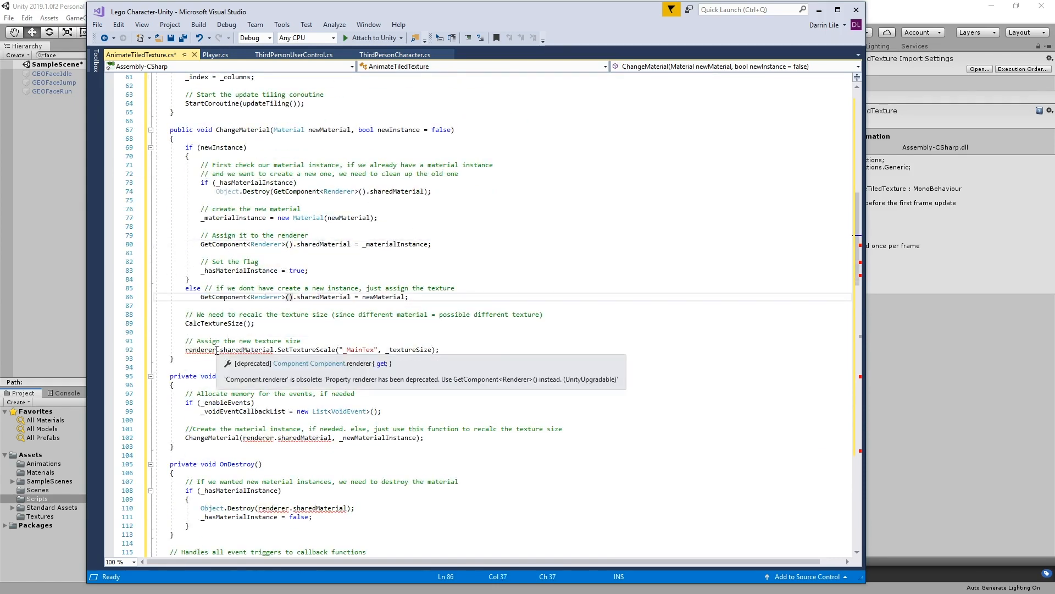
pyautogui.moveTo(217, 350); pyautogui.dragTo(186, 349)
pyautogui.hotkey('ctrl', 'v')
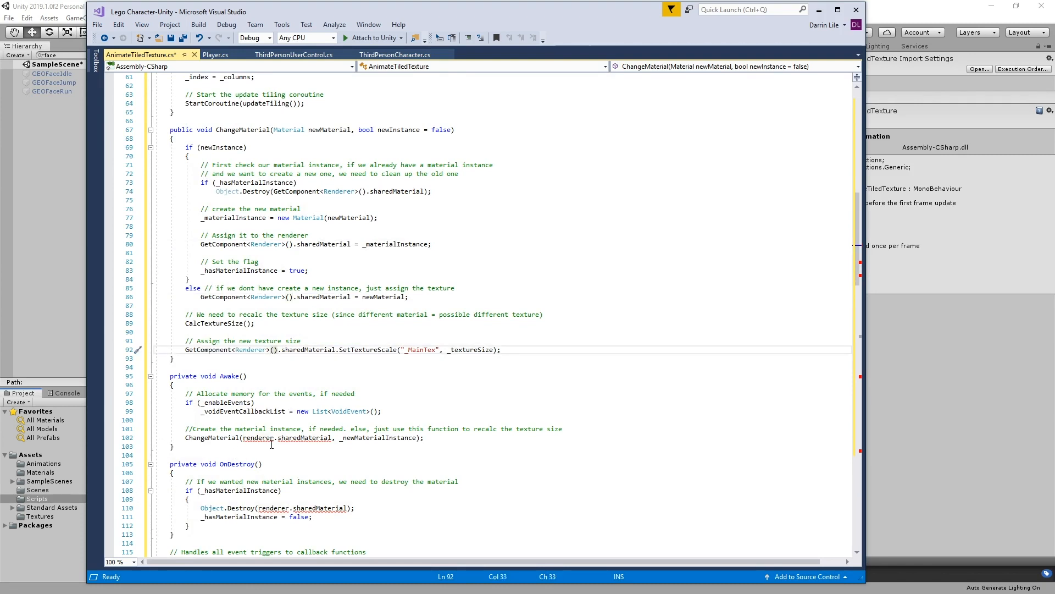
# Substitute GetComponent<Renderer>() for renderer in Awake's ChangeMaterial call and OnDestroy's Object.Destroy call
pyautogui.moveTo(273, 439); pyautogui.dragTo(244, 440)
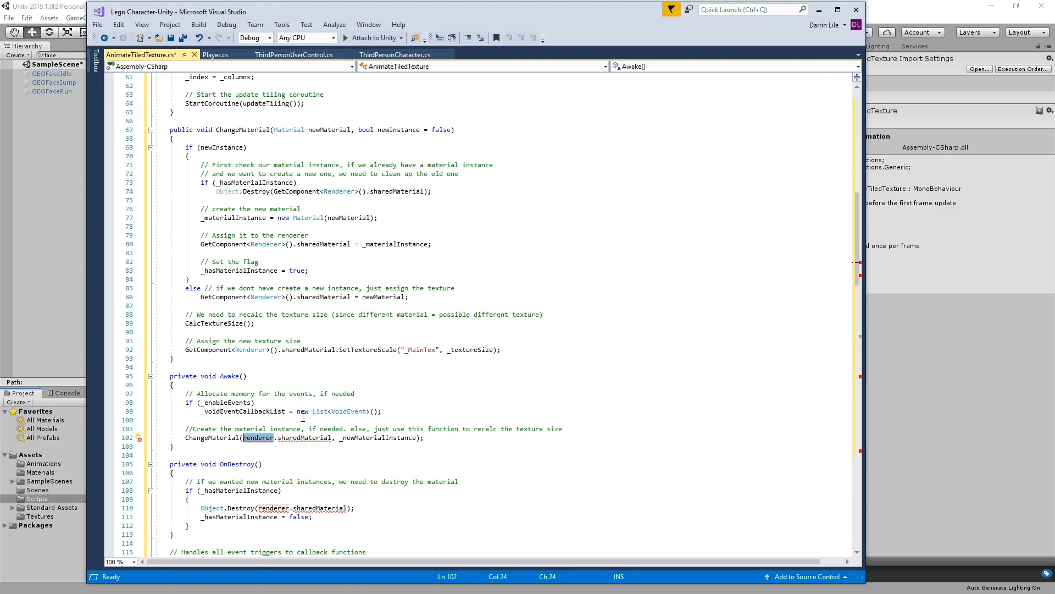
pyautogui.hotkey('ctrl', 'v')
pyautogui.scroll(-5, 303, 418)
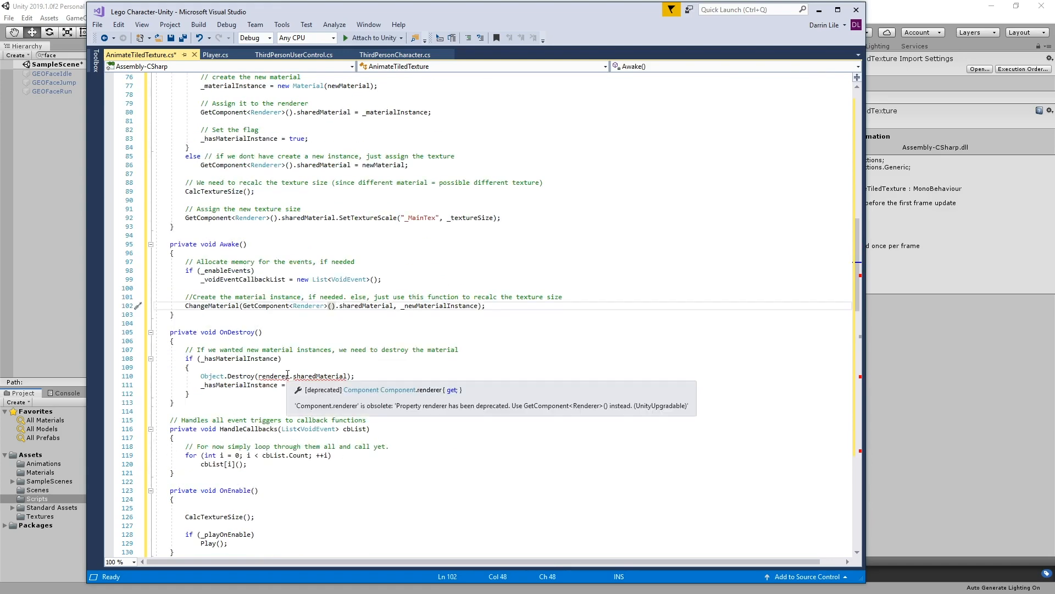
pyautogui.moveTo(289, 376); pyautogui.dragTo(261, 376)
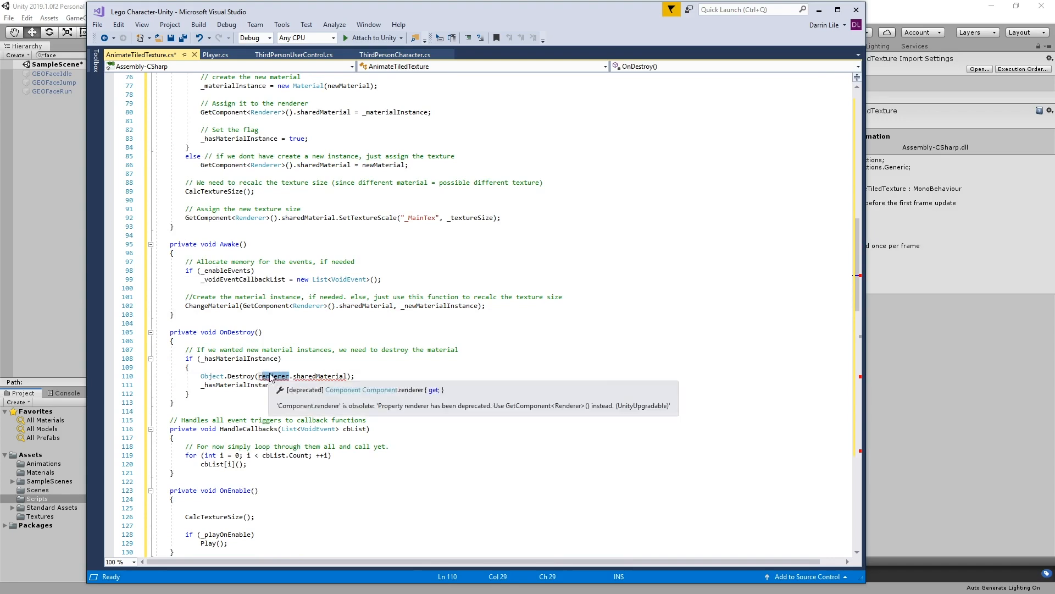
pyautogui.hotkey('shift', 'Left')
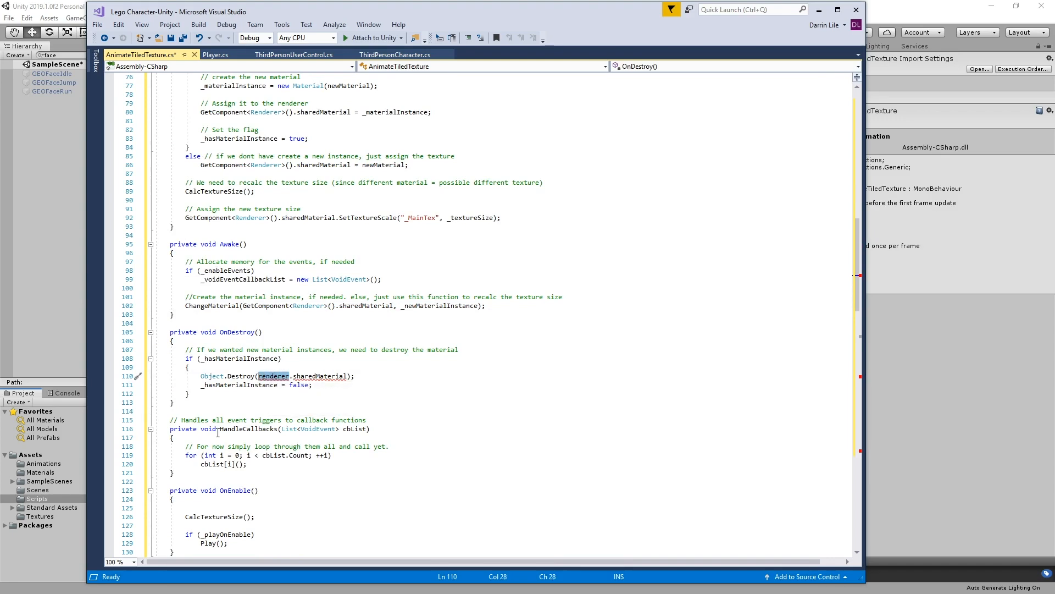
pyautogui.hotkey('ctrl', 'v')
# Substitute GetComponent<Renderer>() for renderer in the gameObject enabled assignment under _disableUponCompletion in updateTiling
pyautogui.scroll(-9, 332, 387)
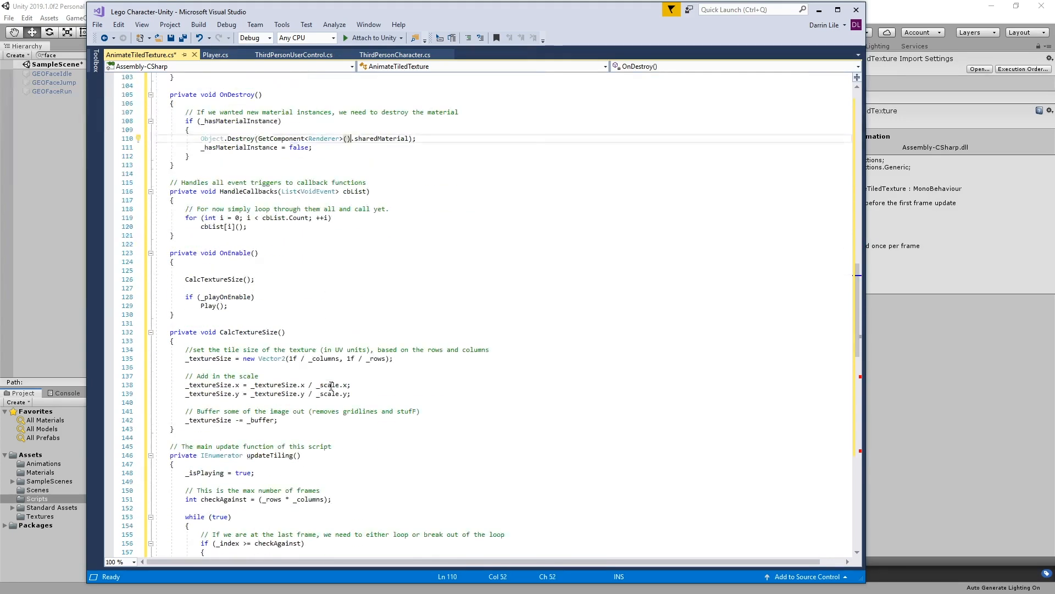
pyautogui.scroll(-12, 331, 386)
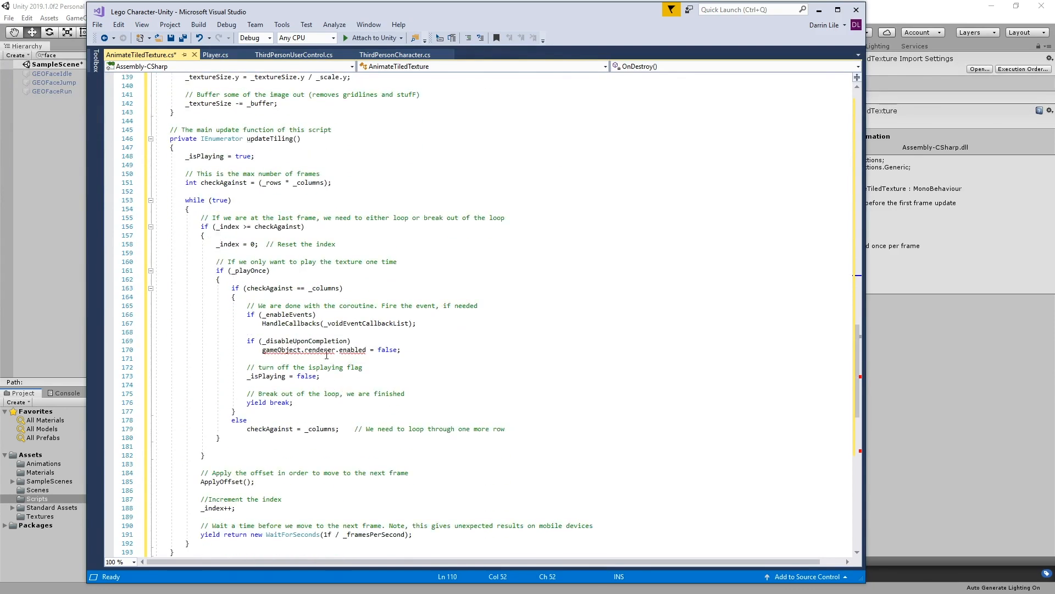
pyautogui.moveTo(334, 351)
pyautogui.moveTo(336, 350); pyautogui.dragTo(305, 350)
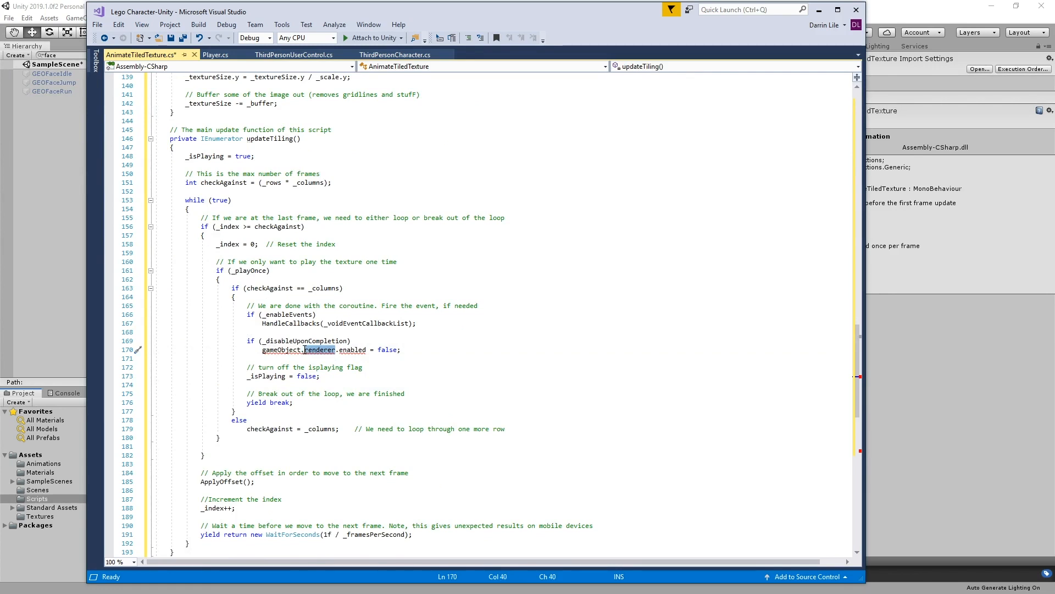
pyautogui.hotkey('ctrl', 'v')
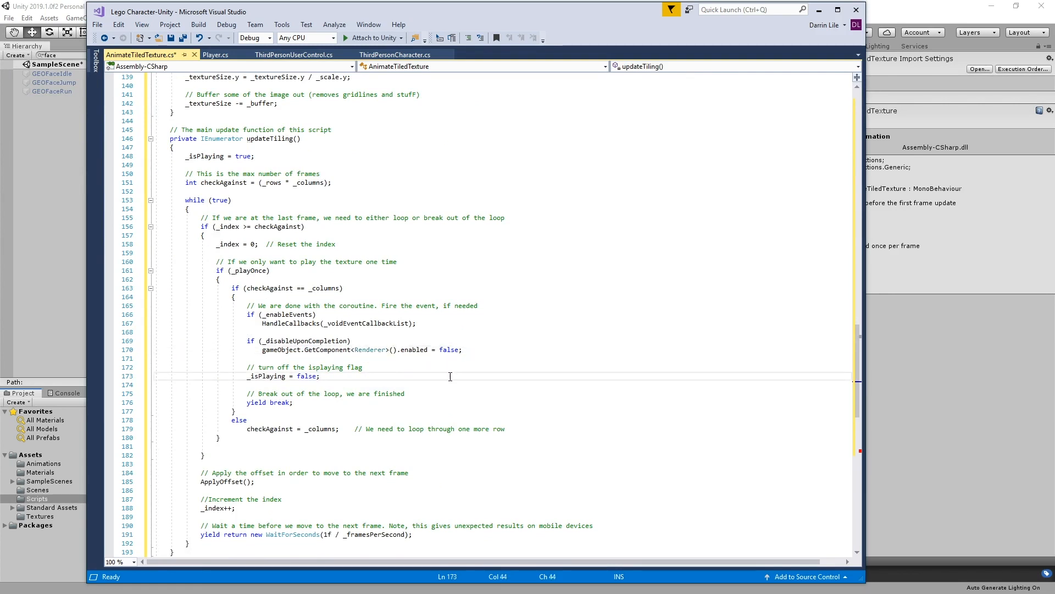
pyautogui.click(395, 376)
# Substitute GetComponent<Renderer>() for renderer in ApplyOffset's SetTextureOffset call and save the AnimateTiledTexture script
pyautogui.scroll(-11, 485, 389)
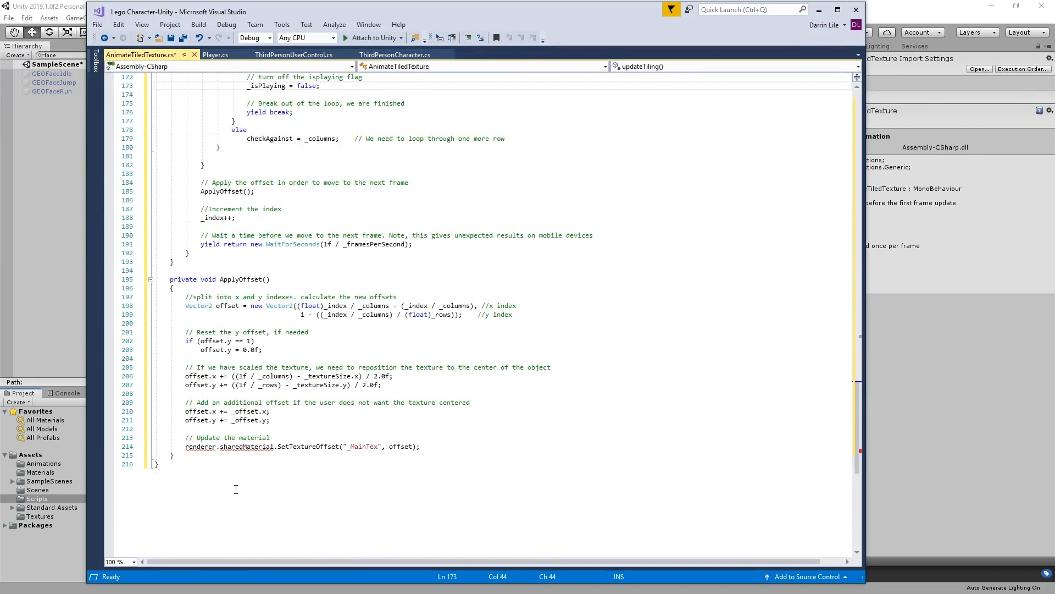
pyautogui.moveTo(216, 447); pyautogui.dragTo(185, 448)
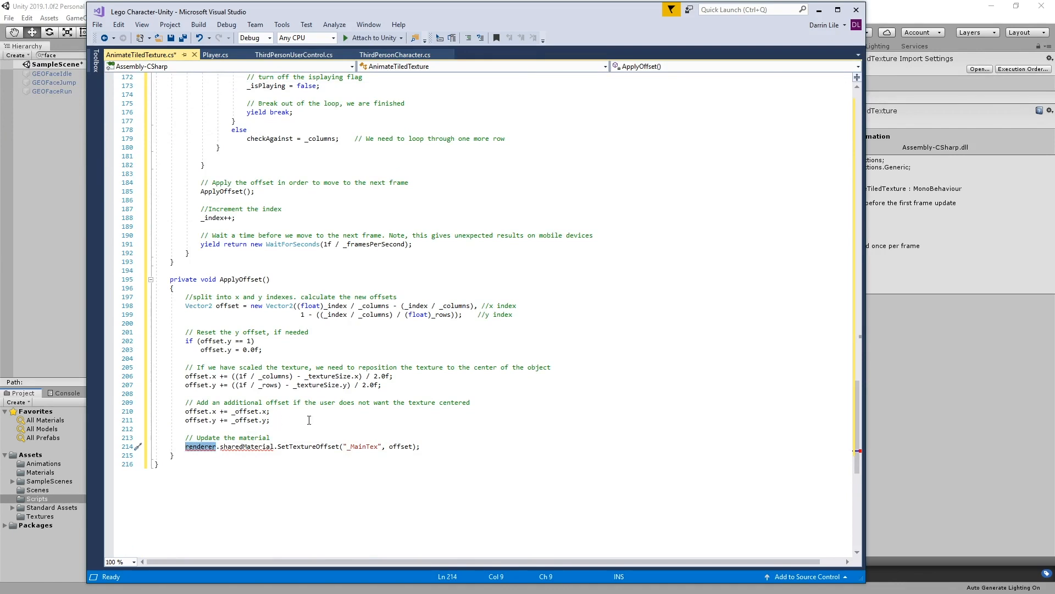
pyautogui.hotkey('ctrl', 'v')
pyautogui.click(450, 490)
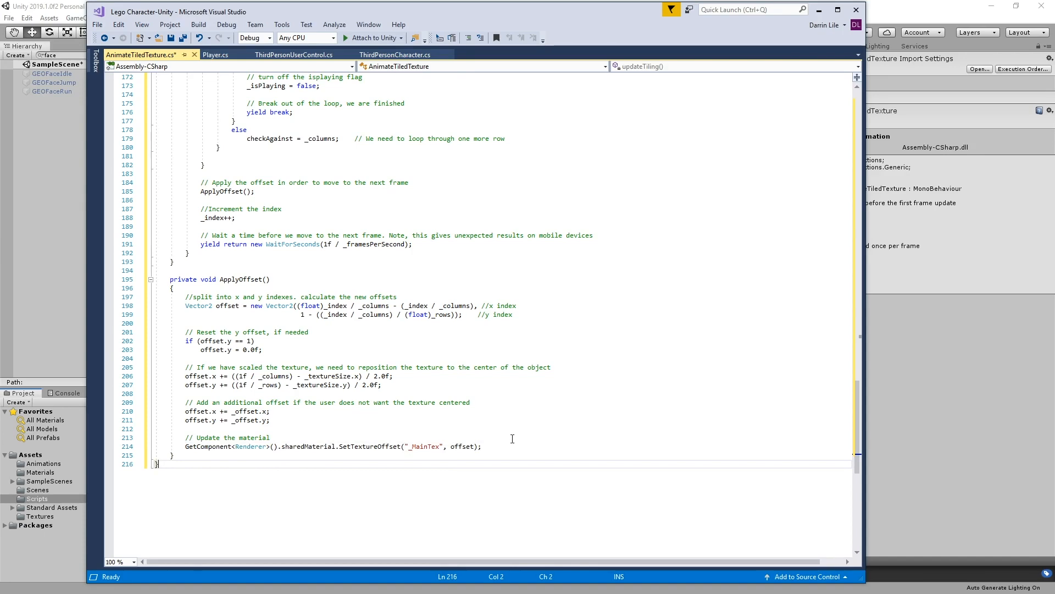
pyautogui.scroll(8, 514, 436)
pyautogui.scroll(20, 514, 436)
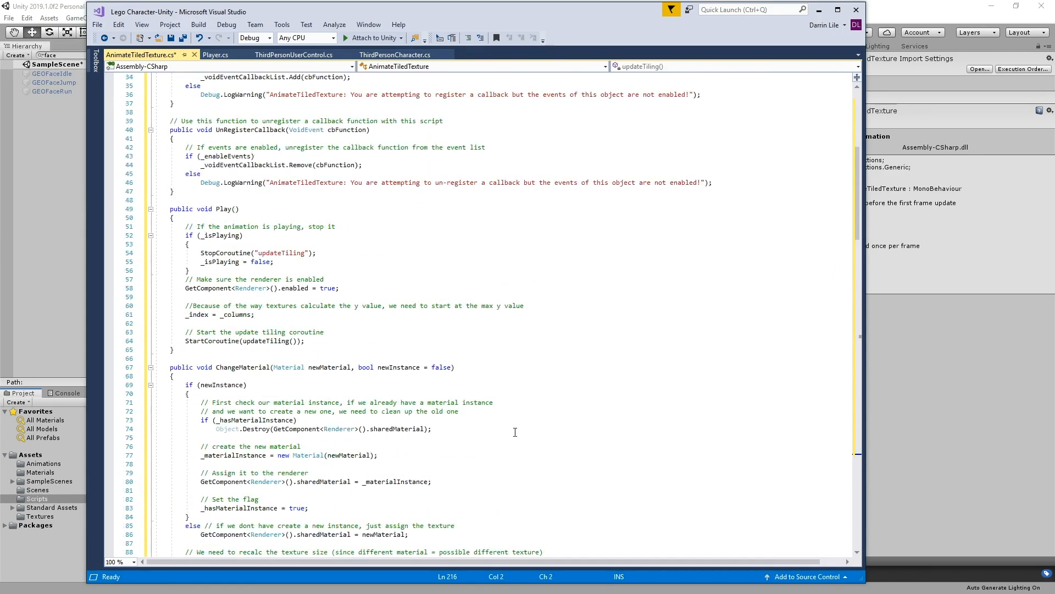
pyautogui.click(171, 38)
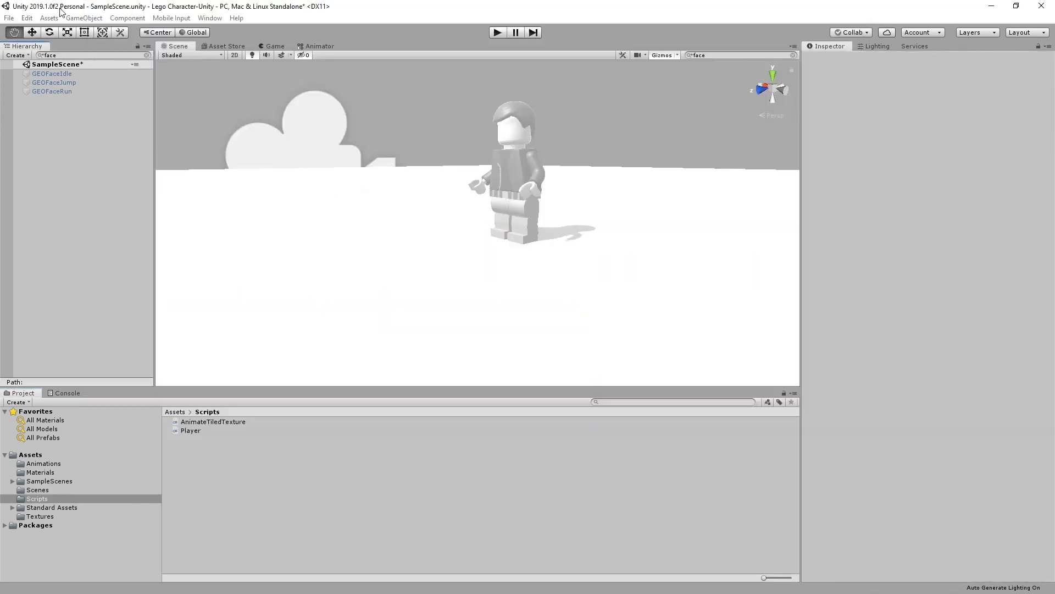
# Switch to Unity and activate the GEOFaceIdle object
pyautogui.click(63, 8)
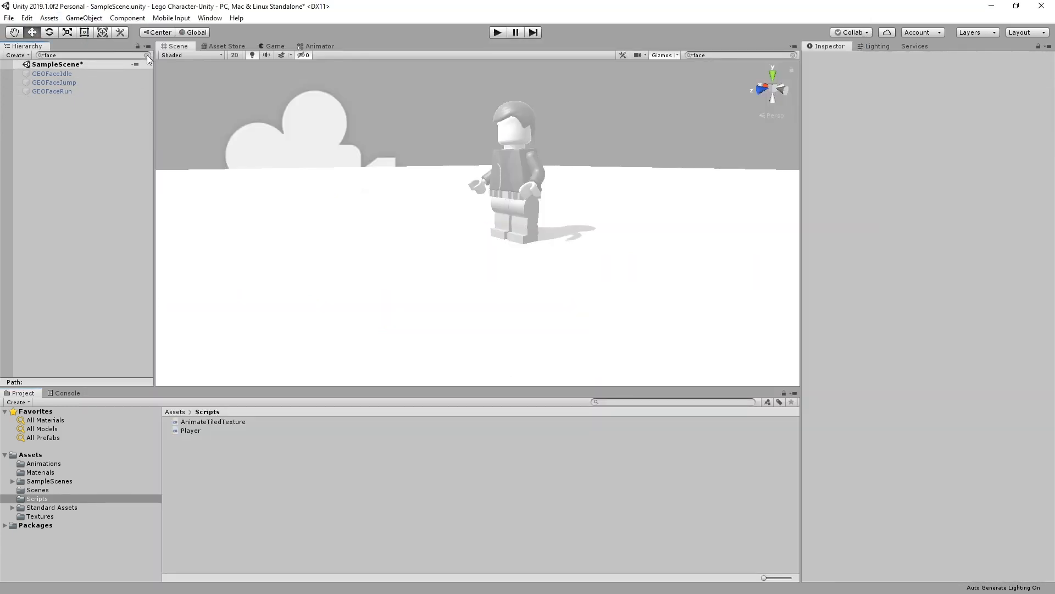
pyautogui.click(58, 76)
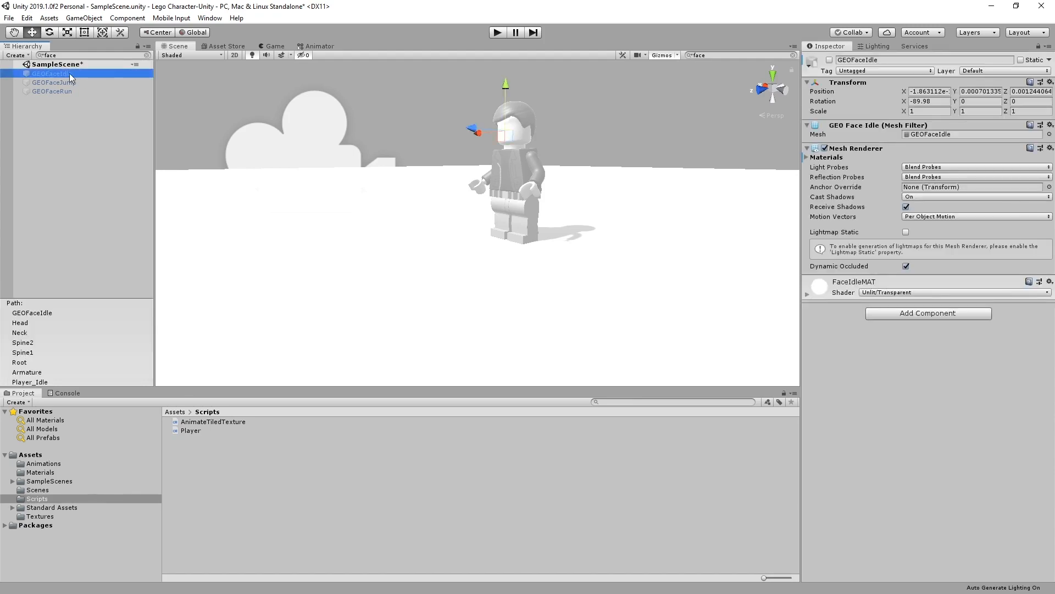
pyautogui.click(830, 60)
pyautogui.scroll(3, 625, 190)
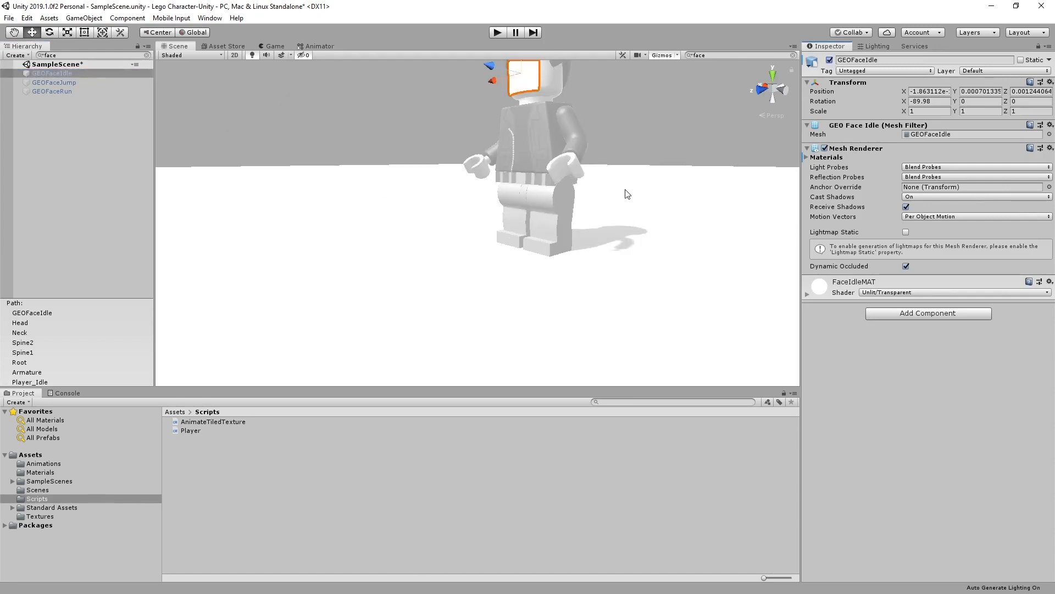
pyautogui.moveTo(625, 189)
pyautogui.mouseDown(button='middle')
pyautogui.moveTo(620, 210)
pyautogui.moveTo(621, 187)
pyautogui.mouseUp(button='middle')
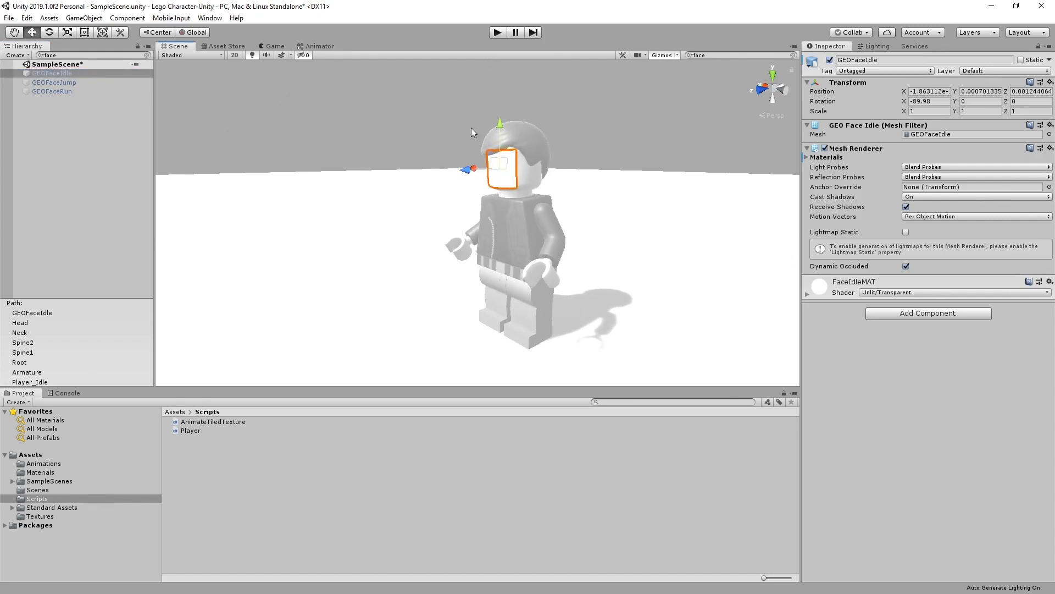
# Clear the face filter from the hierarchy search and attach the AnimateTiledTexture script to GEOFaceIdle
pyautogui.click(147, 56)
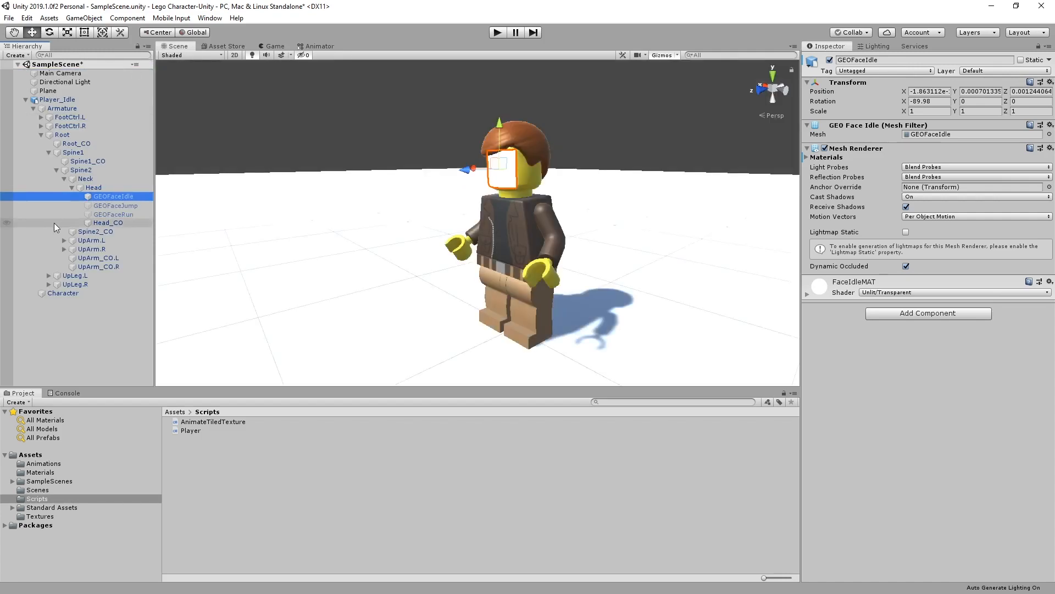
pyautogui.keyDown('alt'); pyautogui.moveTo(367, 219); pyautogui.dragTo(591, 209); pyautogui.keyUp('alt')
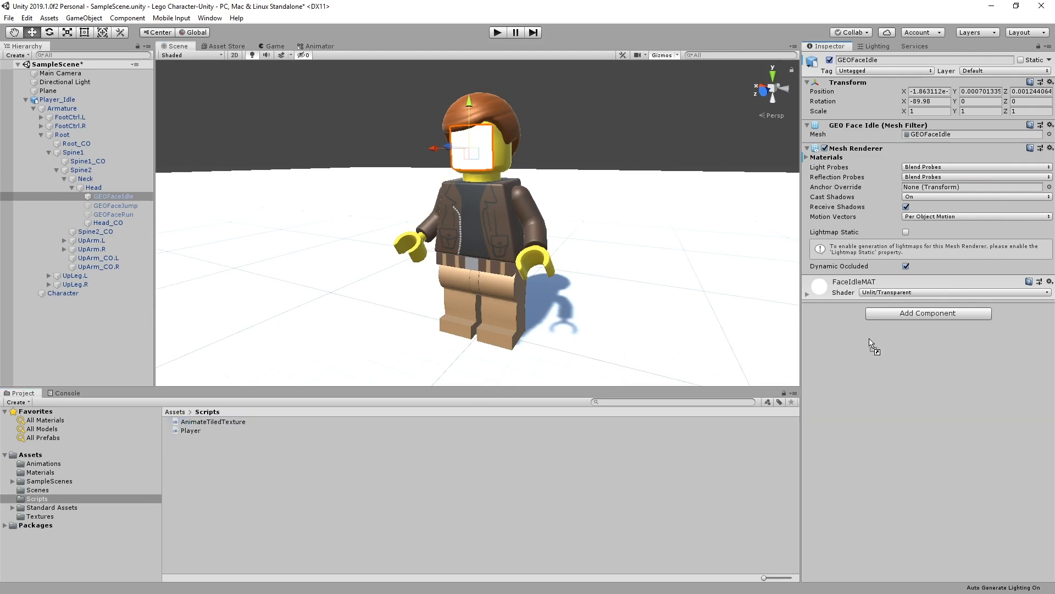
pyautogui.moveTo(213, 422); pyautogui.dragTo(871, 344)
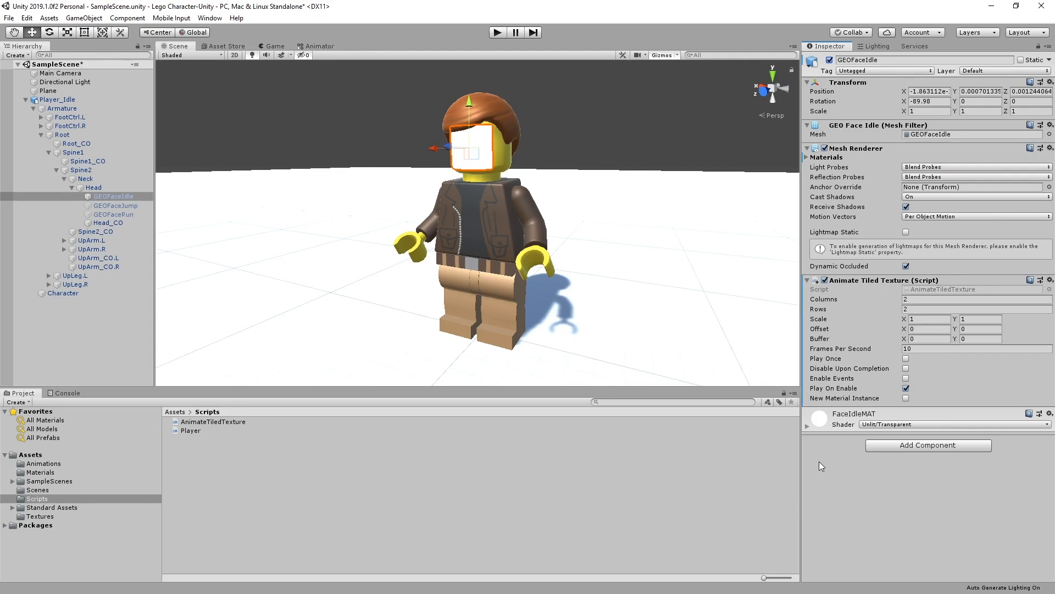
# Assign Idle_SpriteSheet from the Textures folder as the base texture of FaceIdleMAT
pyautogui.click(807, 427)
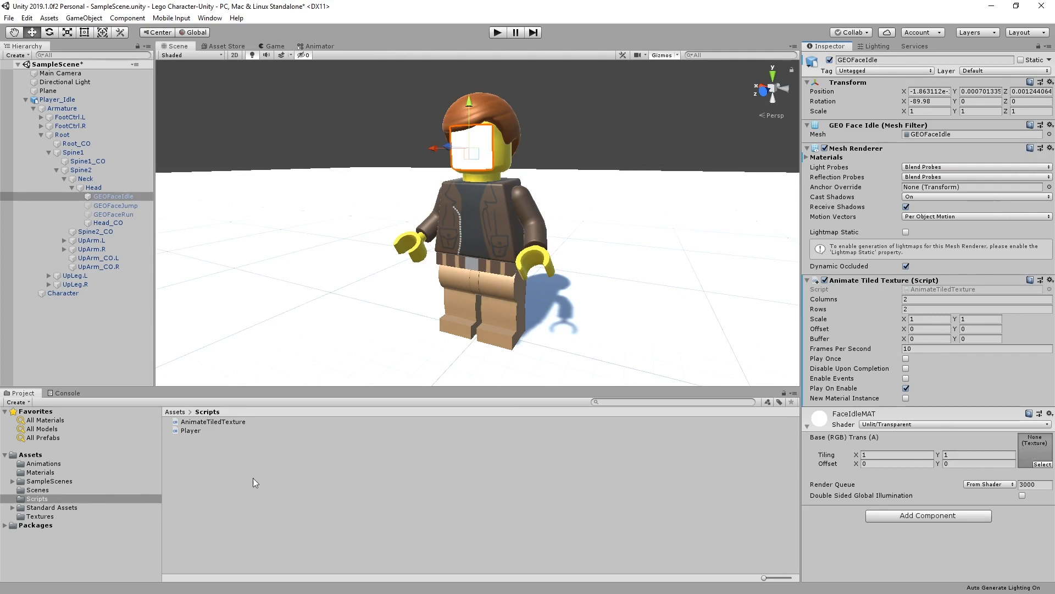
pyautogui.click(42, 517)
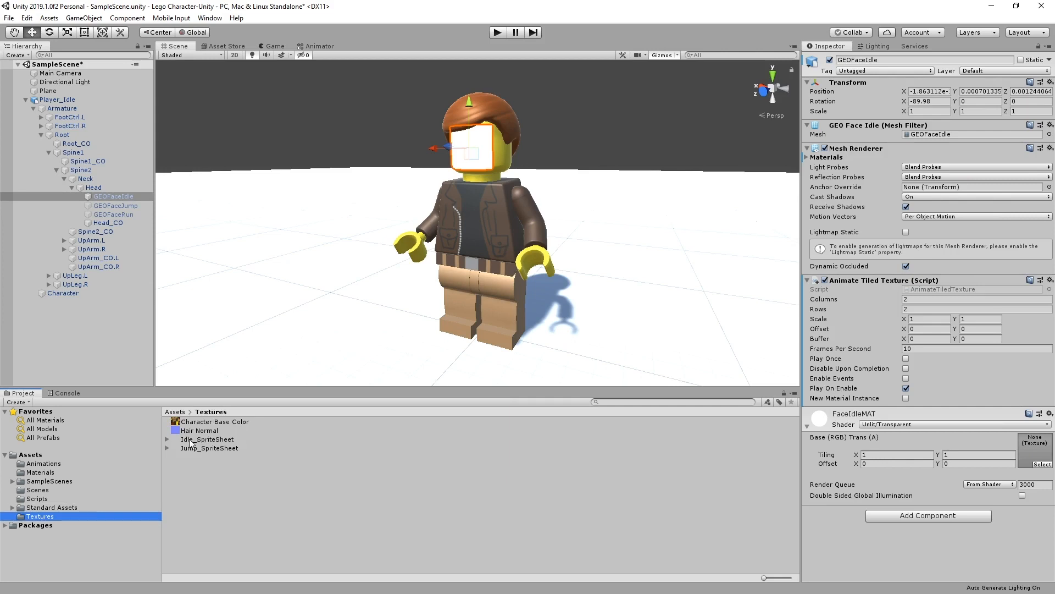
pyautogui.moveTo(191, 442); pyautogui.dragTo(1038, 454)
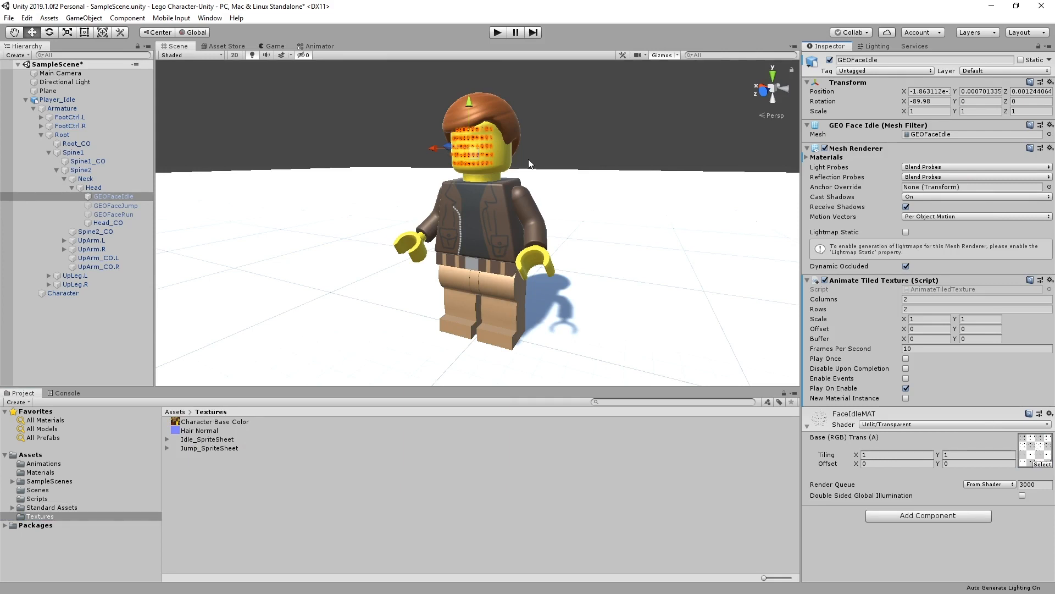
pyautogui.scroll(10, 529, 164)
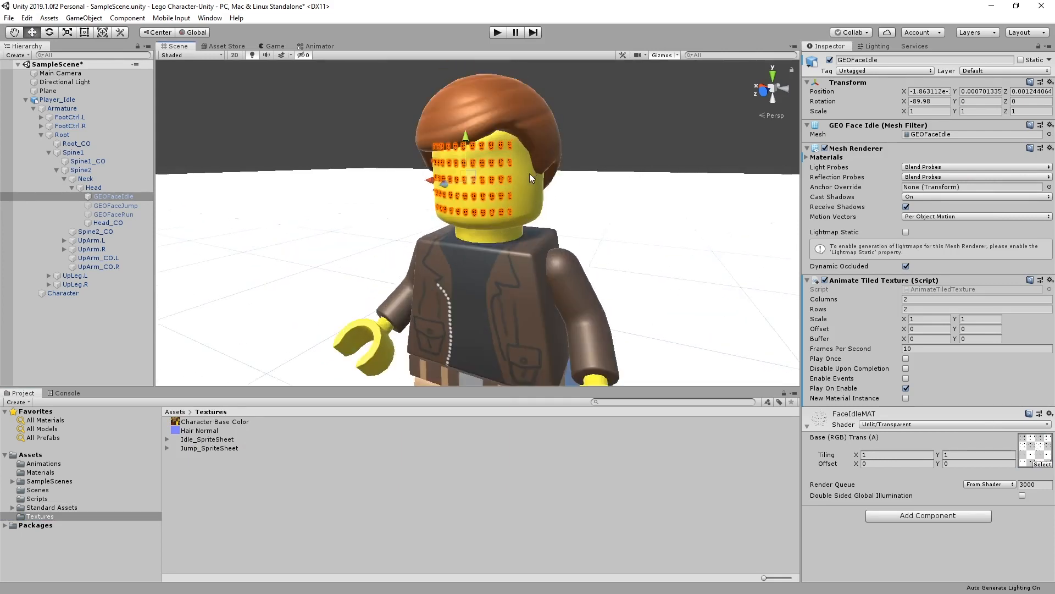
pyautogui.moveTo(546, 179); pyautogui.dragTo(542, 189, button='middle')
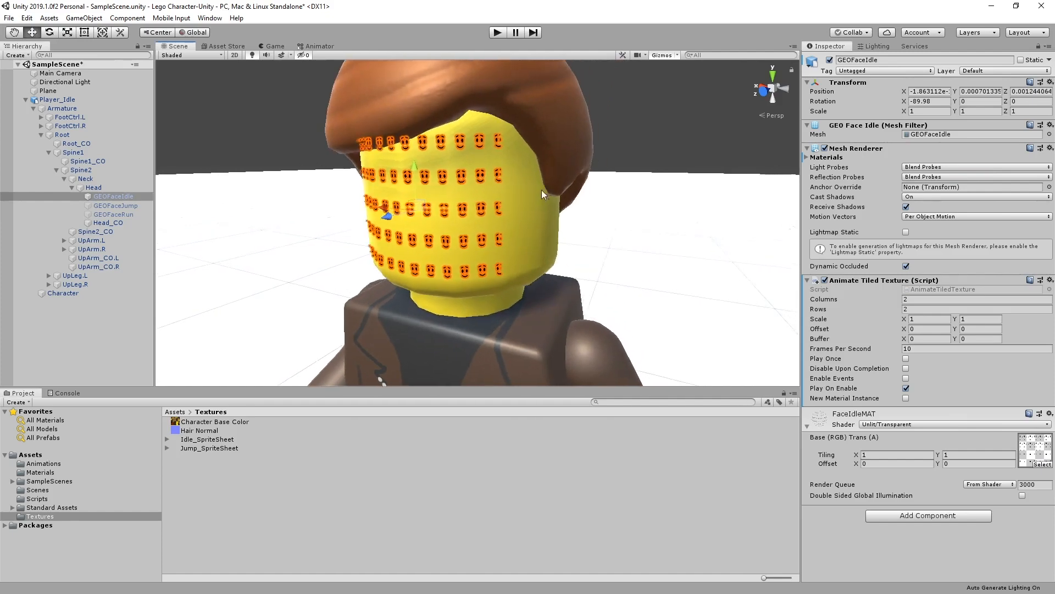
pyautogui.keyDown('alt'); pyautogui.moveTo(514, 223); pyautogui.dragTo(534, 206); pyautogui.keyUp('alt')
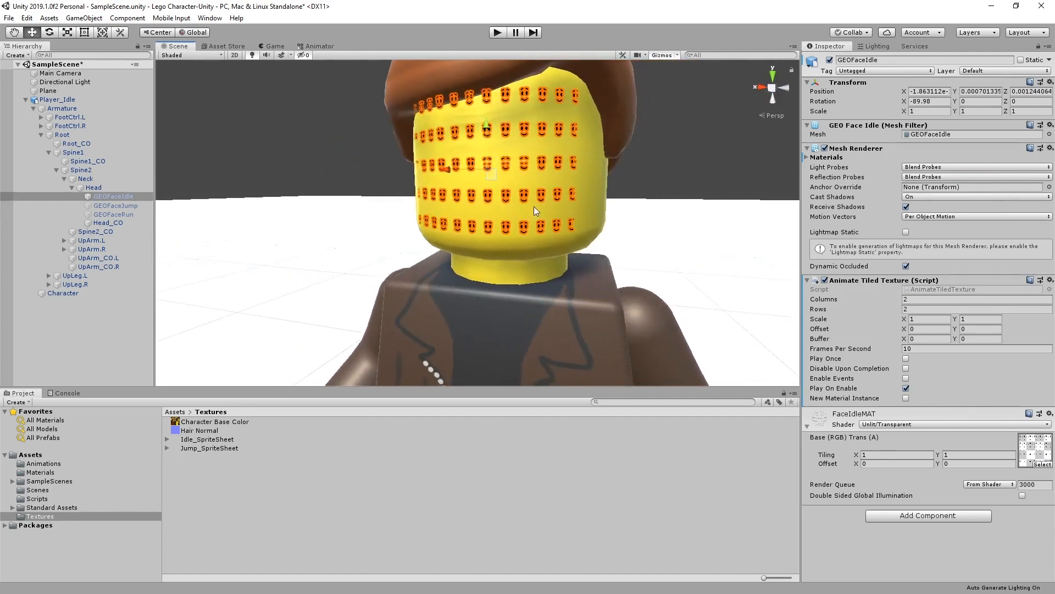
pyautogui.scroll(-8, 533, 206)
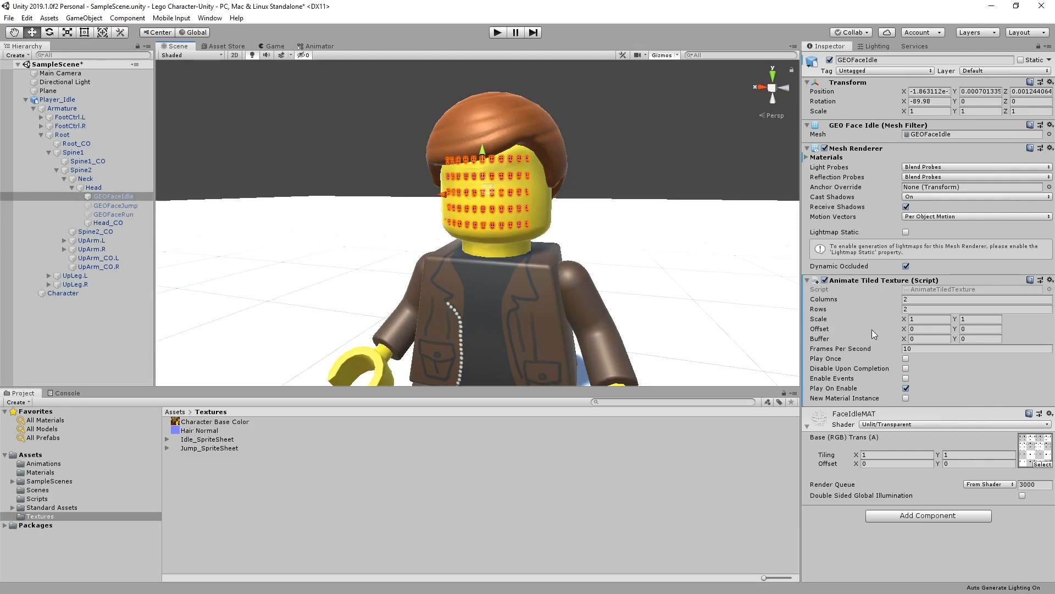
# Check the idle sprite sheet image's layout and set Animate Tiled Texture to 16 columns, 9 rows and 24 frames per second
pyautogui.doubleClick(1038, 448)
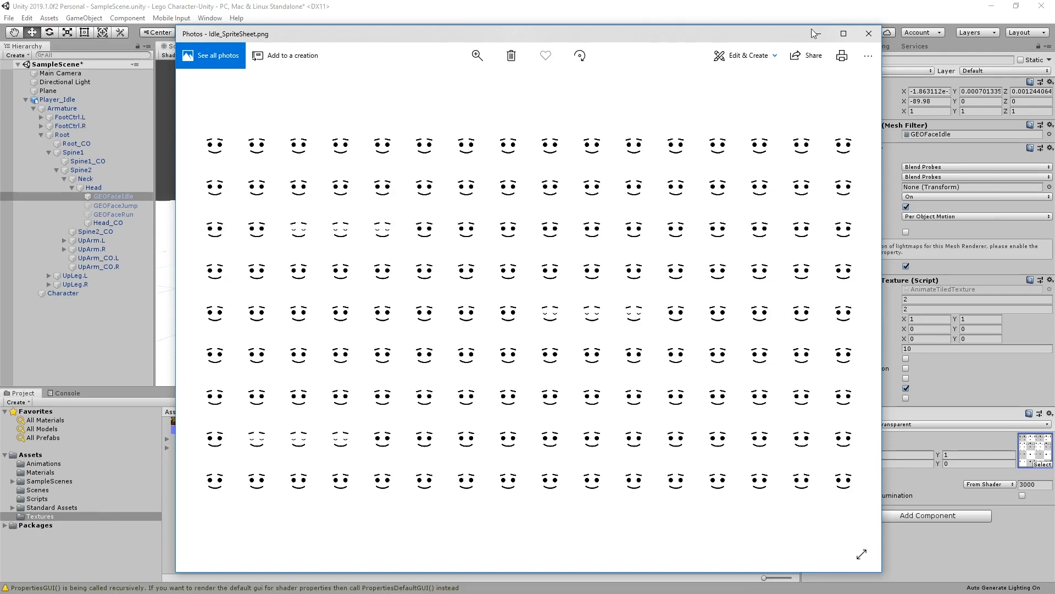
pyautogui.click(870, 33)
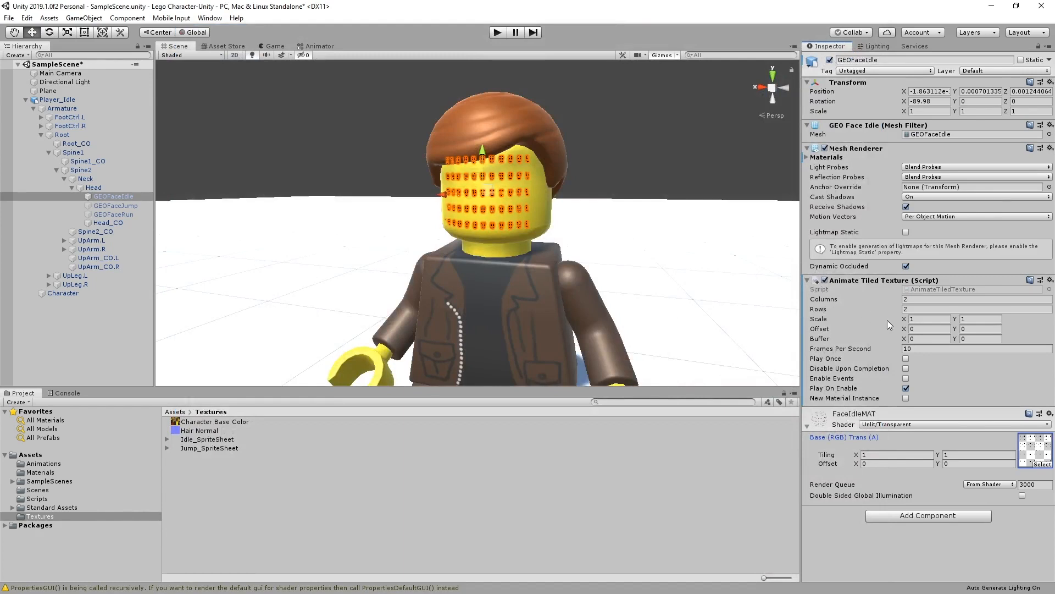
pyautogui.click(922, 300)
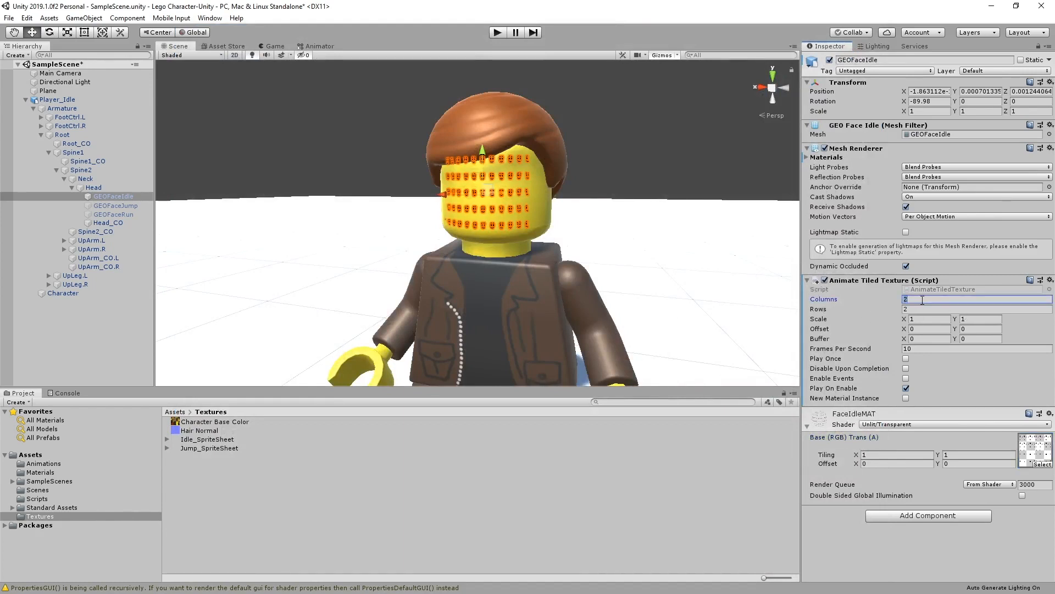
pyautogui.click(927, 309)
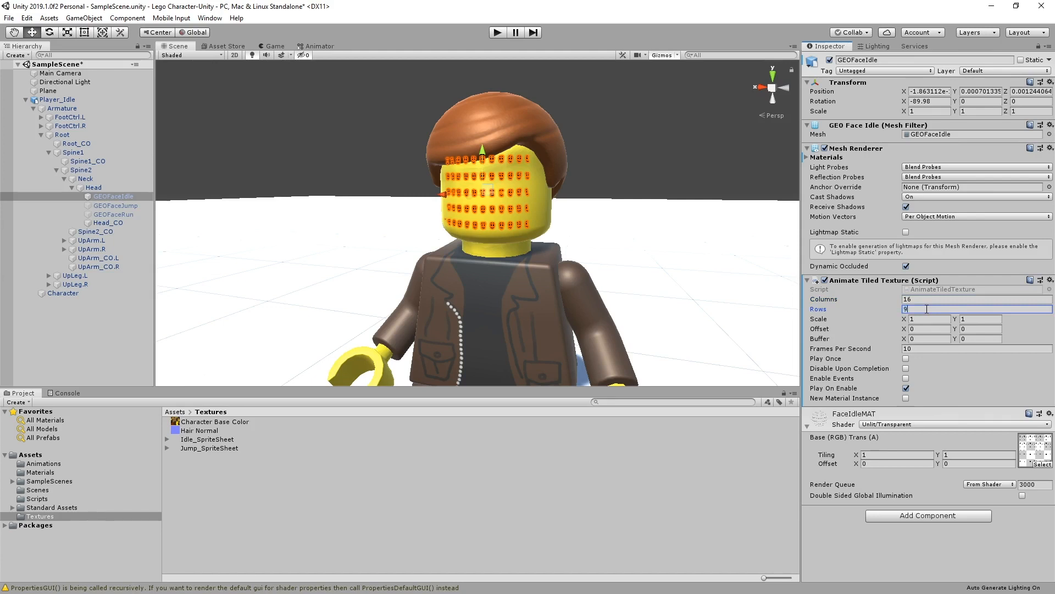
pyautogui.click(917, 350)
pyautogui.write('24')
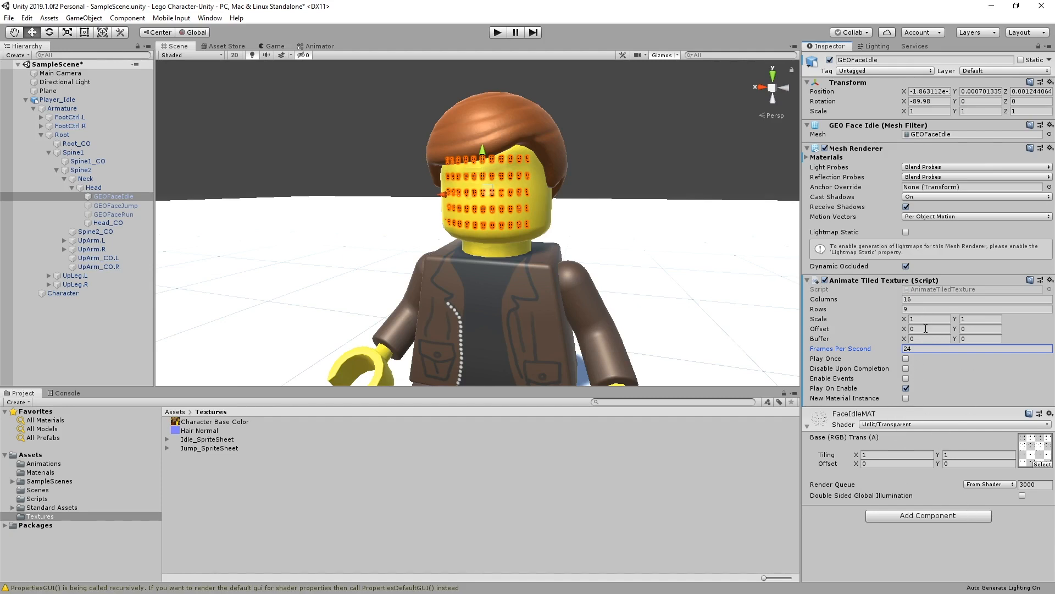
# Play the scene to check the animated idle face, stop playback and deselect GEOFaceIdle
pyautogui.click(496, 33)
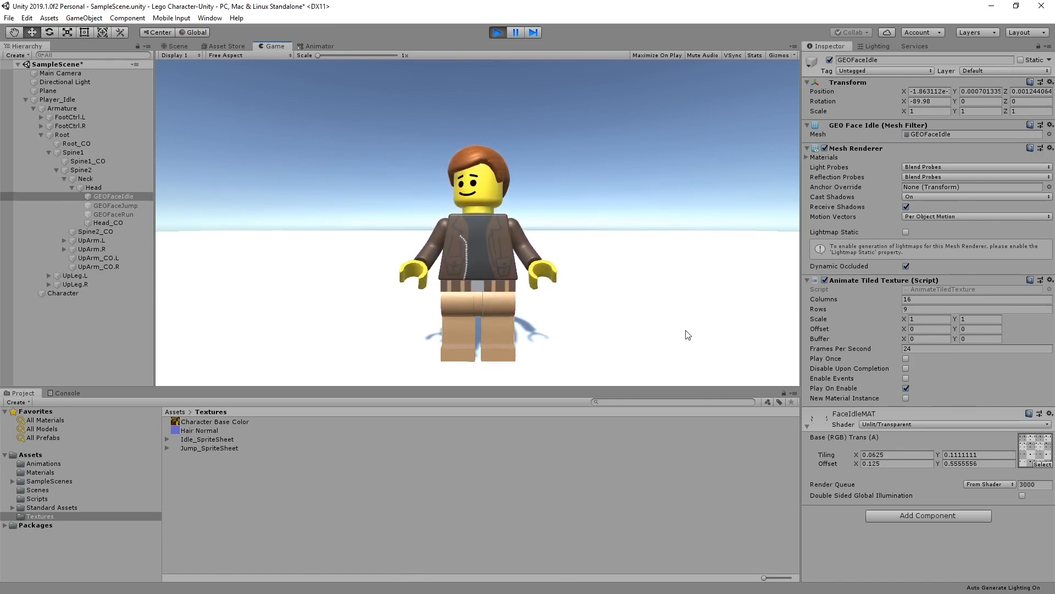
pyautogui.click(498, 33)
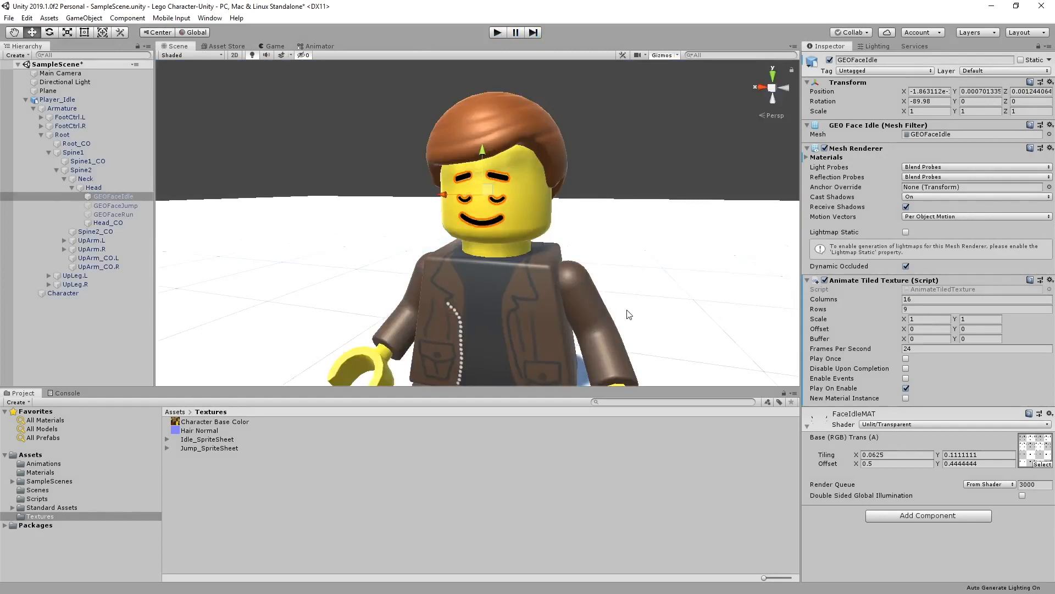
pyautogui.scroll(-3, 664, 358)
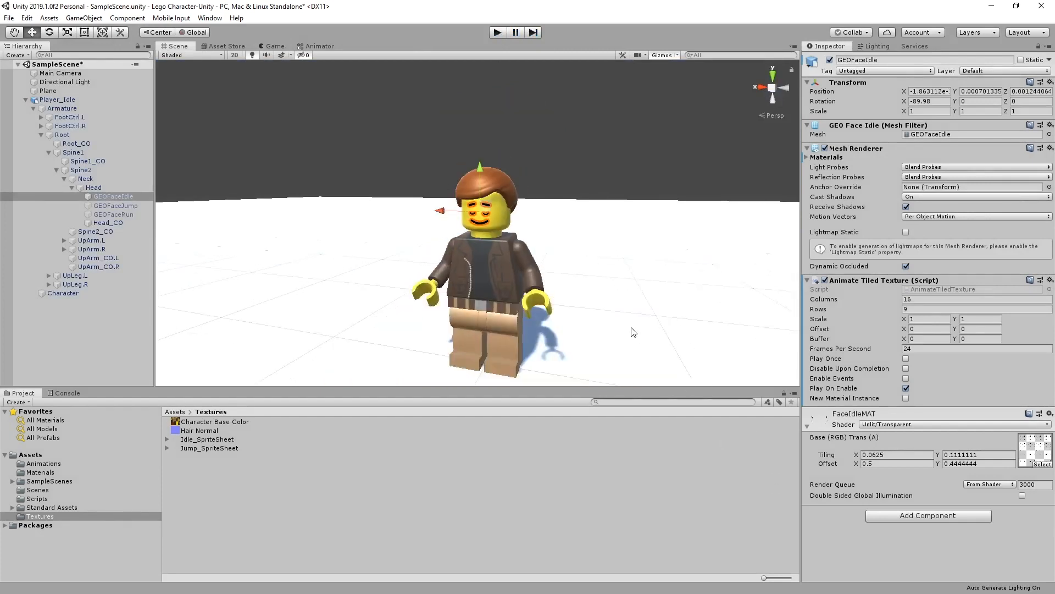
pyautogui.scroll(2, 631, 330)
pyautogui.scroll(1, 626, 329)
pyautogui.click(626, 199)
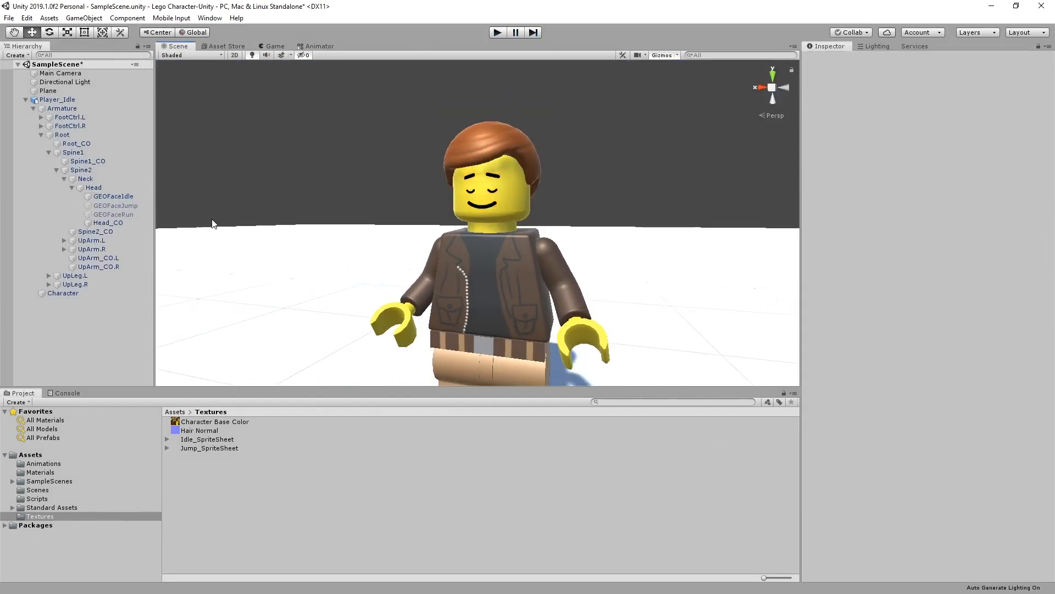
# Assign Jump_SpriteSheet as the base texture of GEOFaceJump's FaceJumpMAT material
pyautogui.click(124, 204)
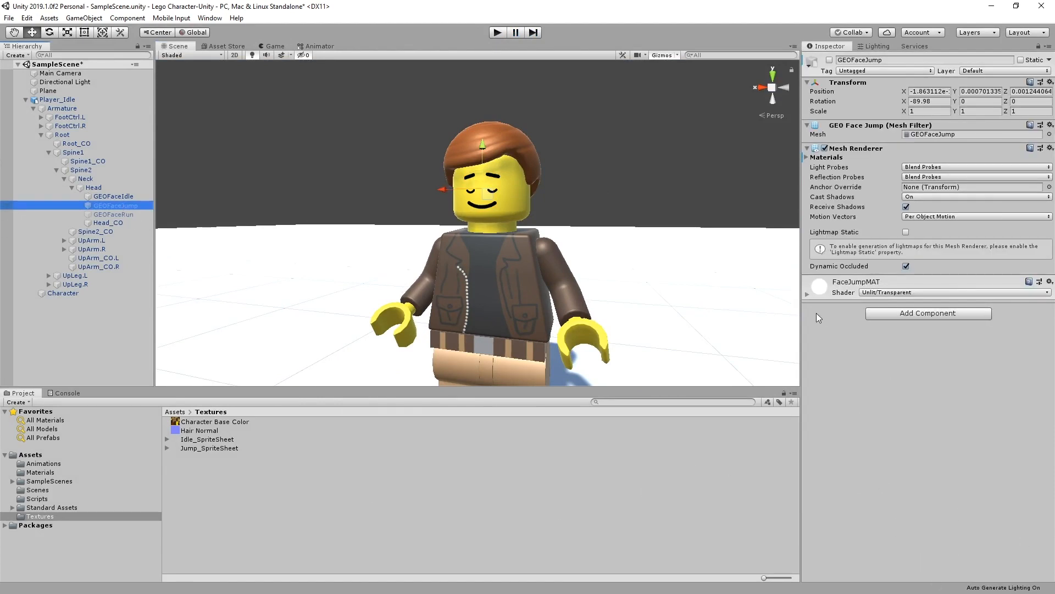
pyautogui.click(807, 295)
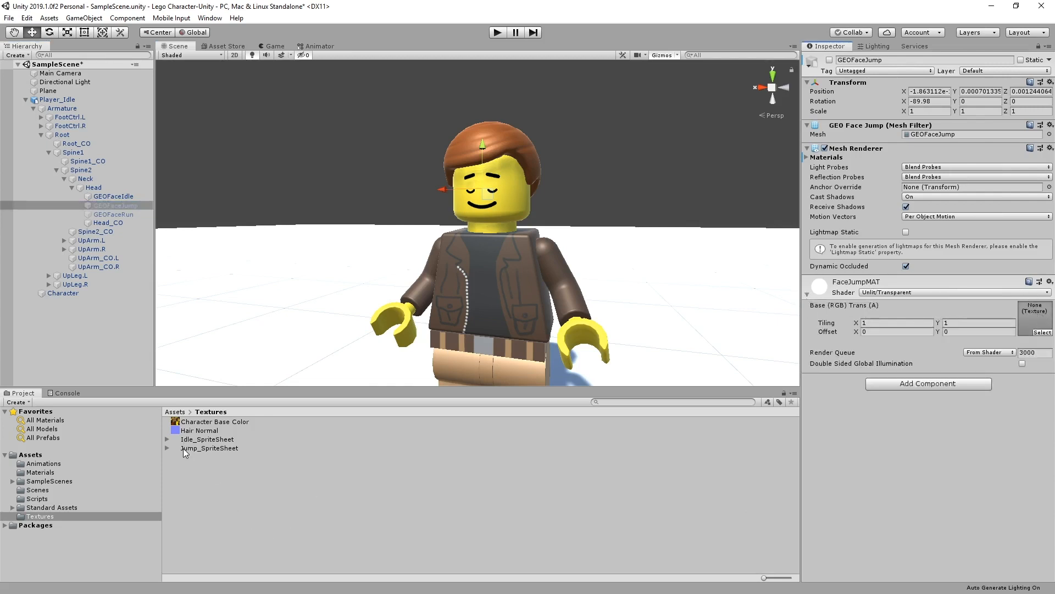
pyautogui.moveTo(184, 449); pyautogui.dragTo(1039, 318)
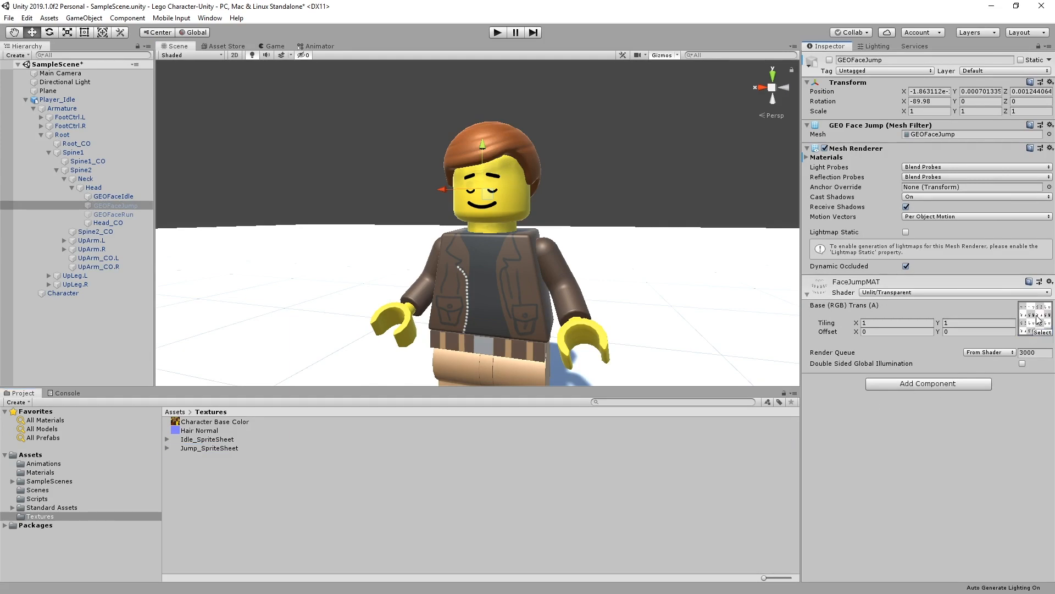
# Check the jump sprite sheet image's layout and add the AnimateTiledTexture script from the Scripts folder to GEOFaceJump
pyautogui.doubleClick(1037, 319)
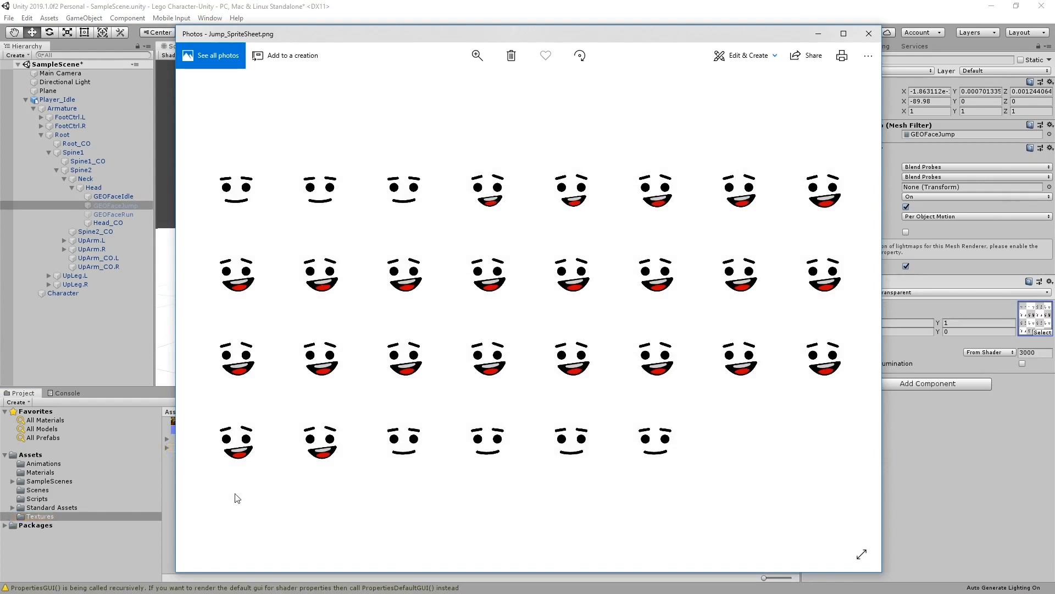
pyautogui.click(869, 33)
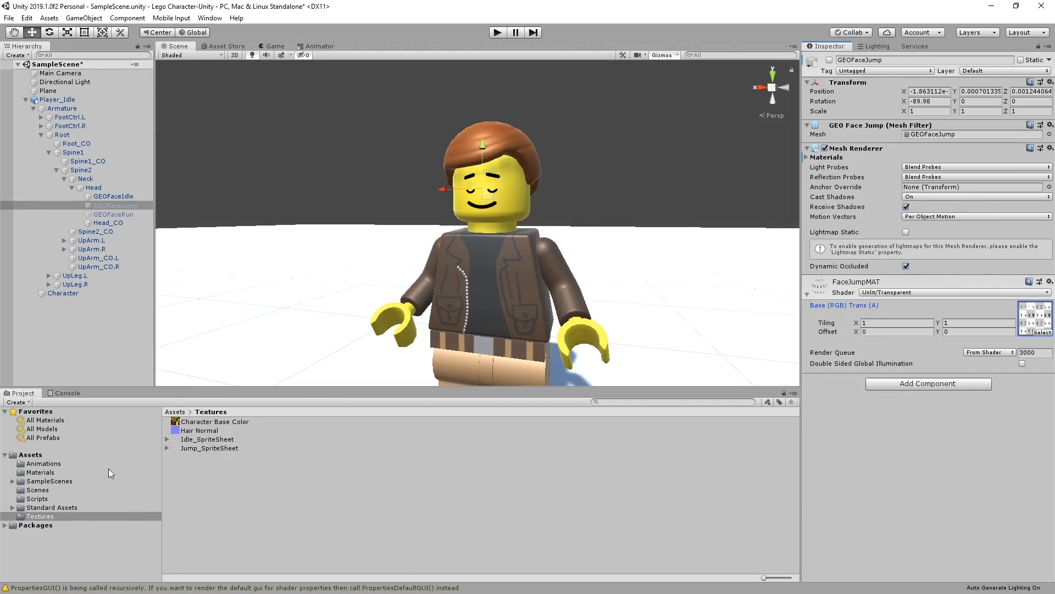
pyautogui.click(39, 499)
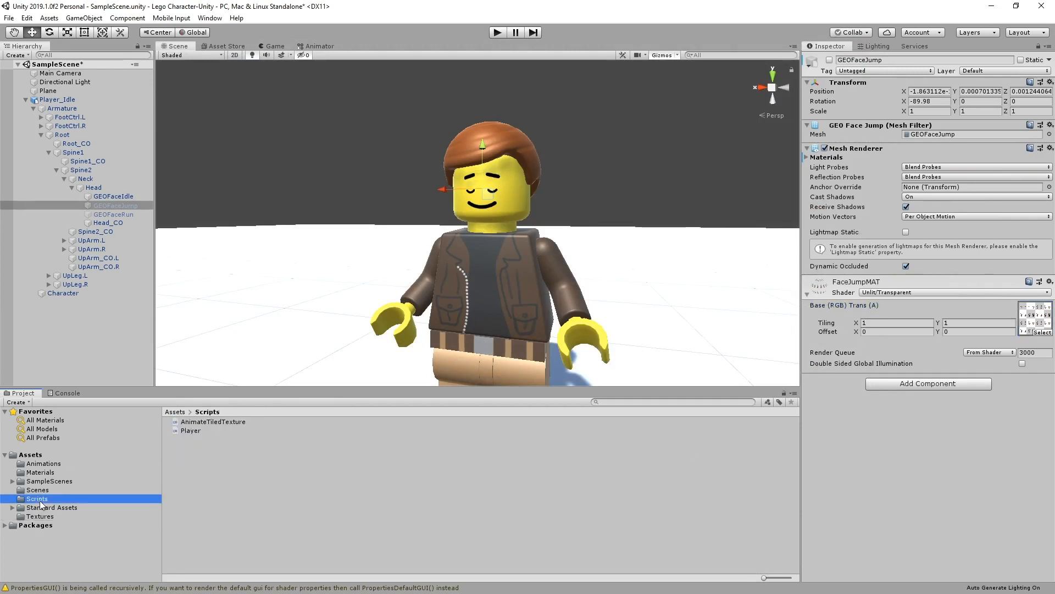
pyautogui.moveTo(175, 424); pyautogui.dragTo(845, 379)
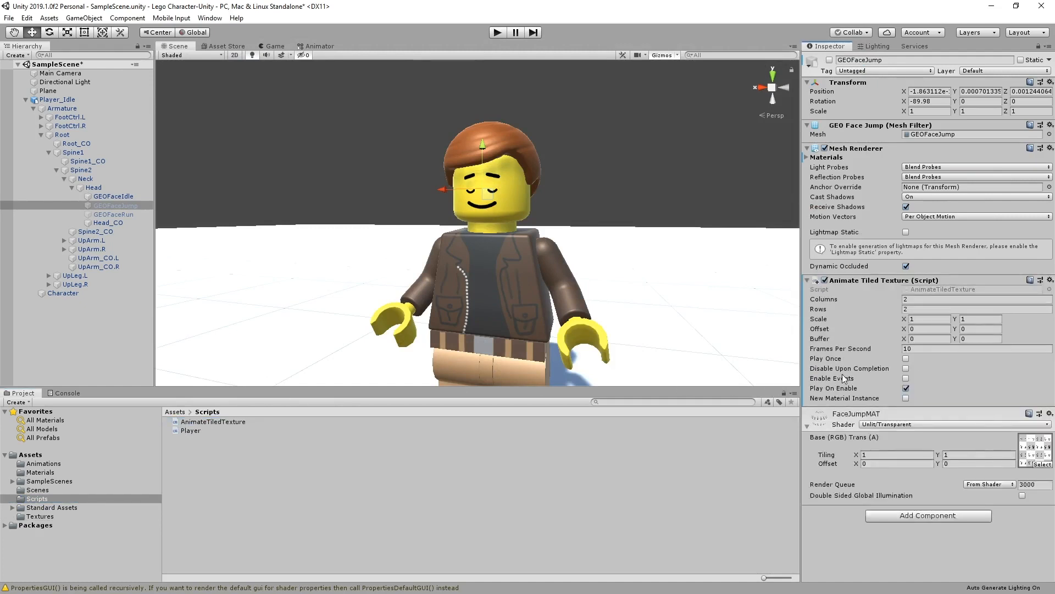
# Set GEOFaceJump's Animate Tiled Texture to 8 columns, 4 rows and 24 frames per second
pyautogui.click(924, 299)
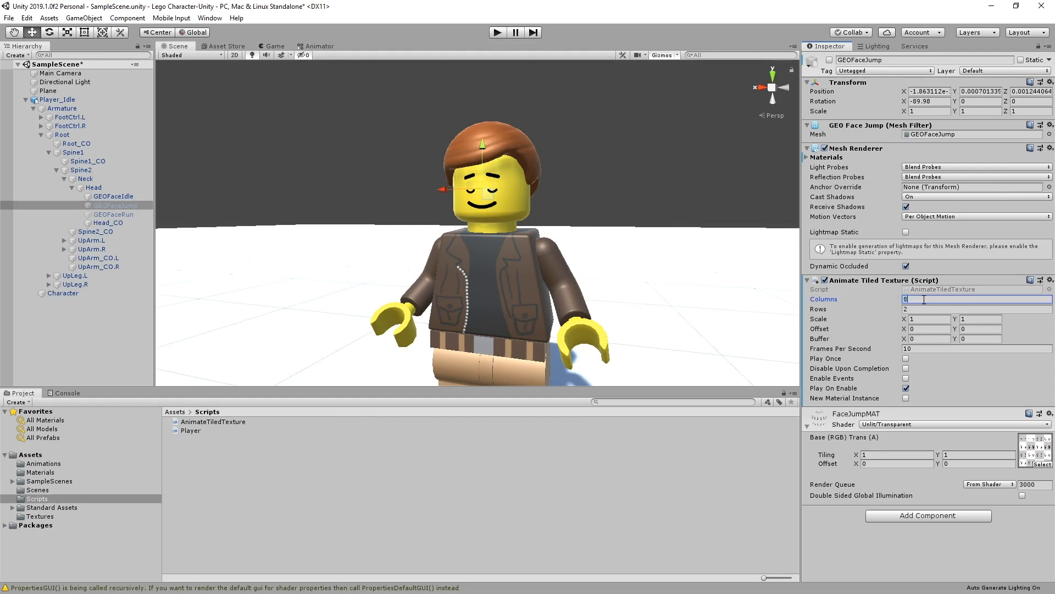
pyautogui.press('Tab')
pyautogui.write('4')
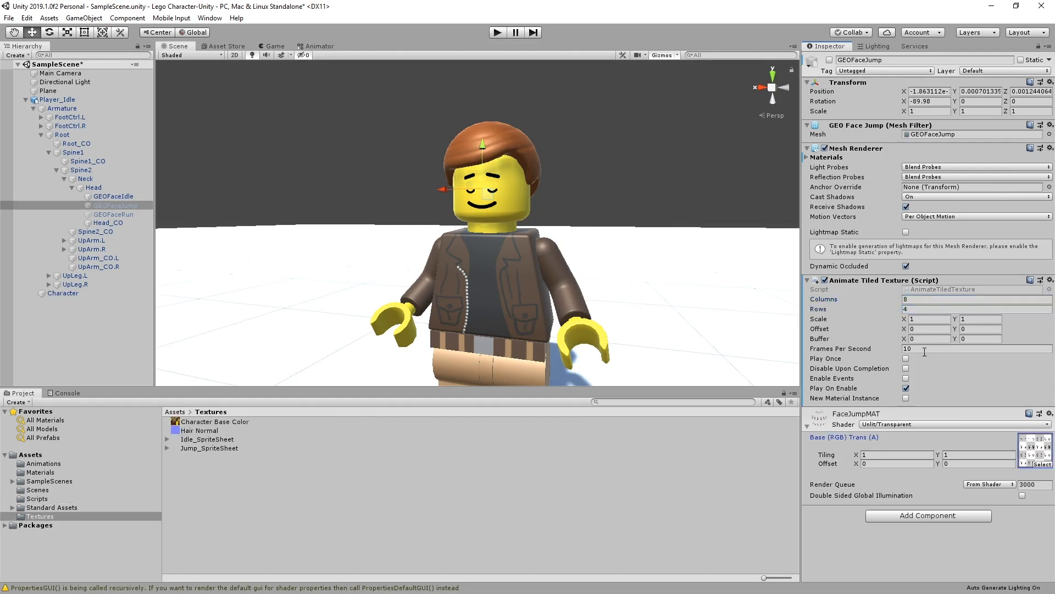
pyautogui.click(919, 347)
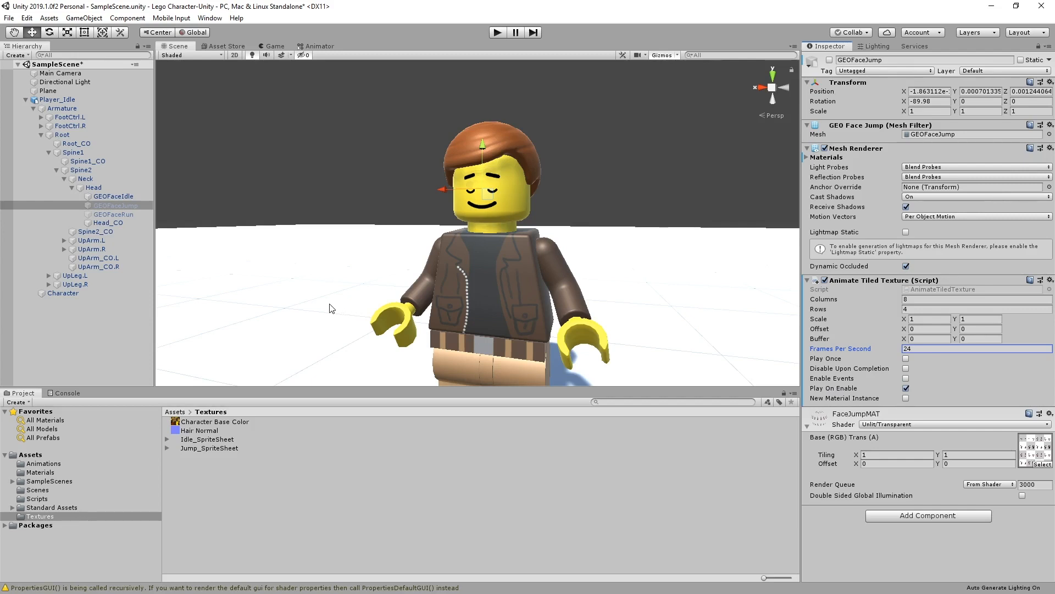
# Expand GEOFaceRun's FaceRunMAT settings and import Run Face image.png from the Renders\Run folder into the Textures folder
pyautogui.click(126, 216)
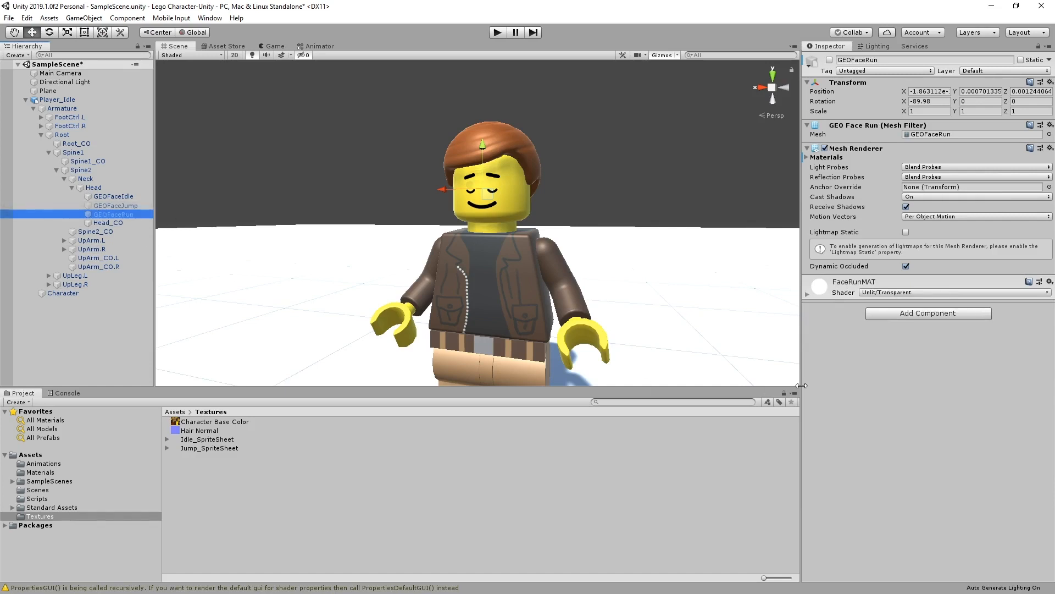
pyautogui.click(808, 295)
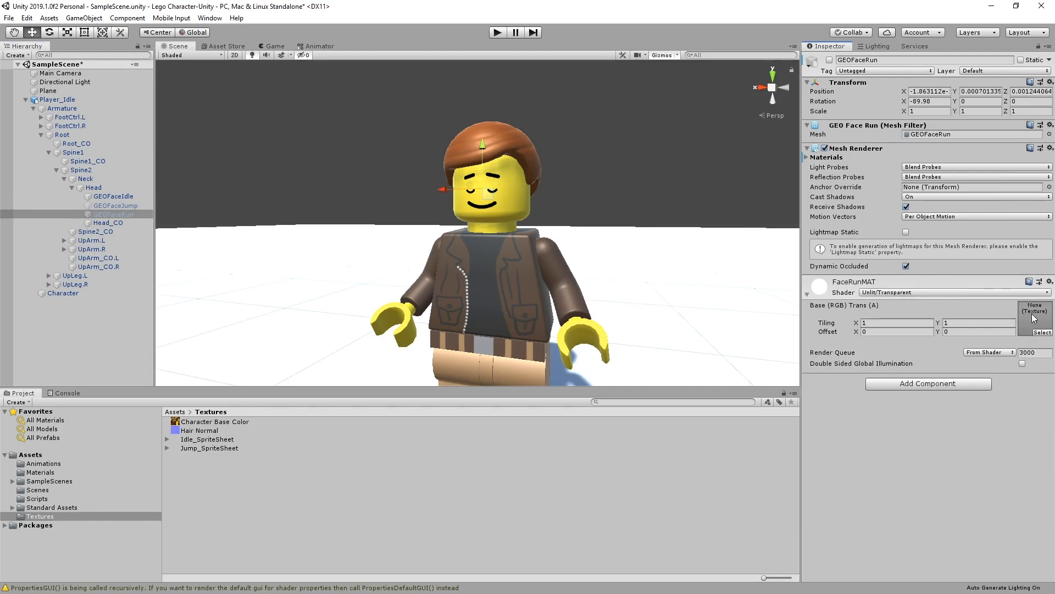
pyautogui.click(37, 516)
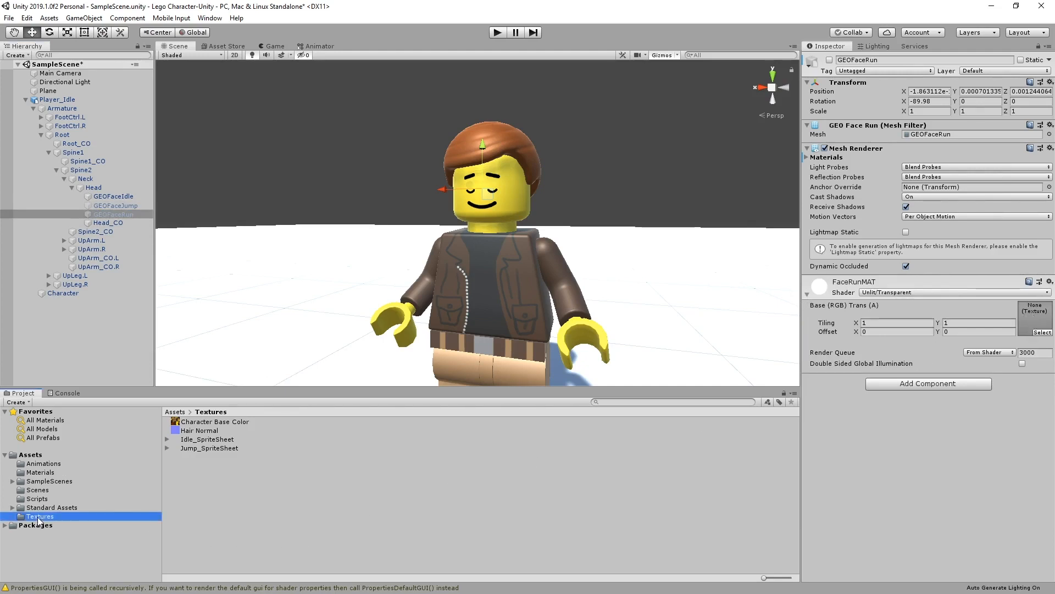
pyautogui.rightClick(251, 491)
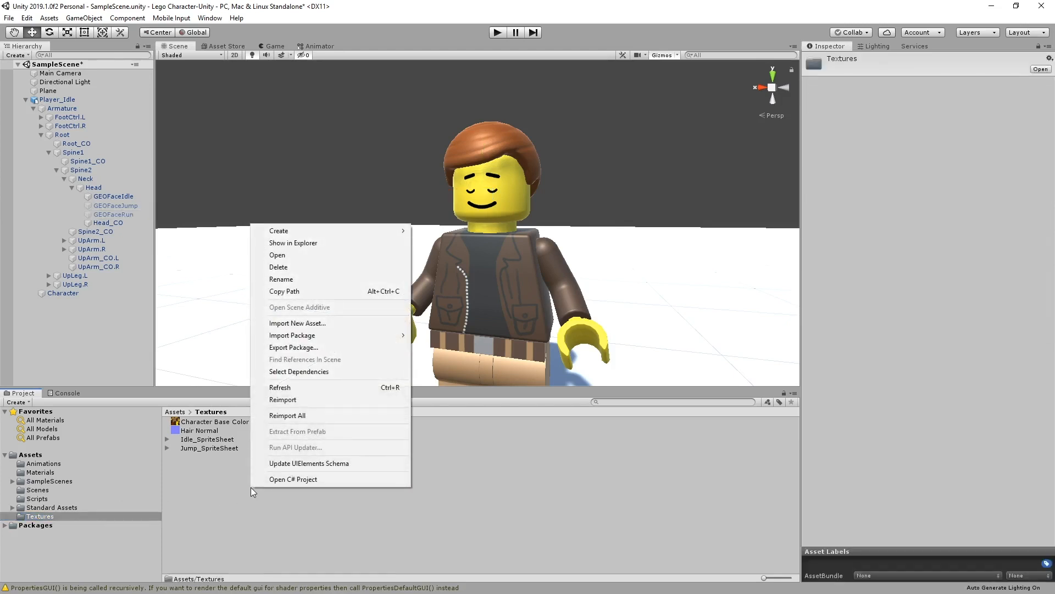
pyautogui.click(291, 324)
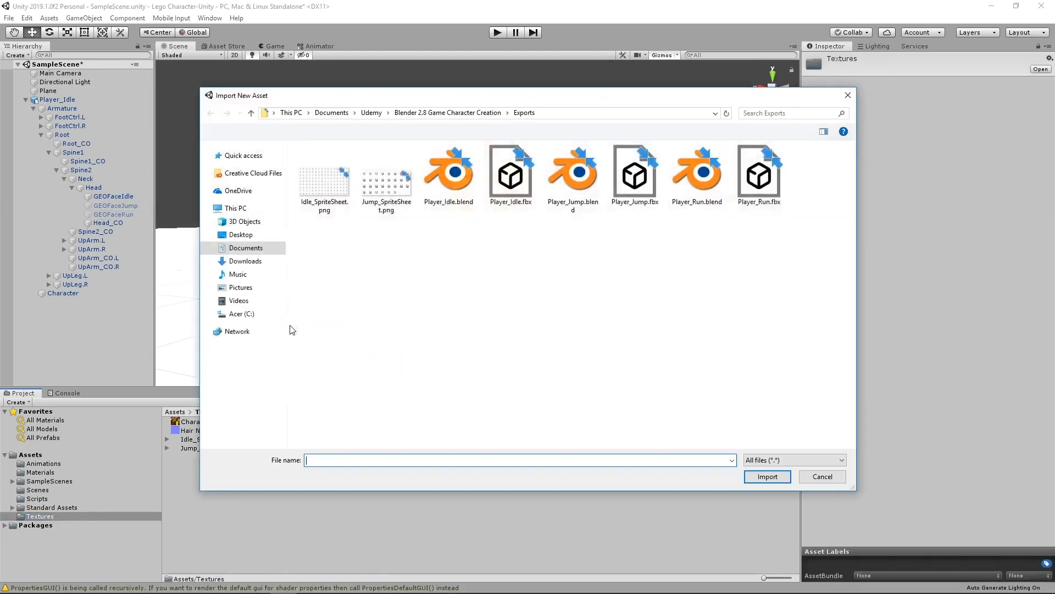
pyautogui.click(448, 114)
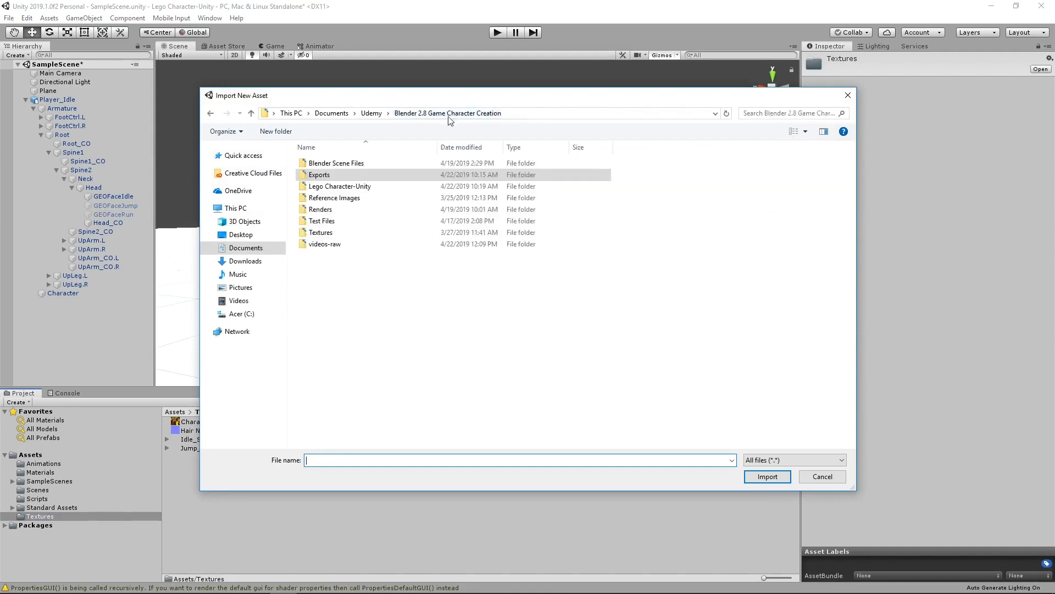
pyautogui.doubleClick(330, 209)
pyautogui.doubleClick(314, 187)
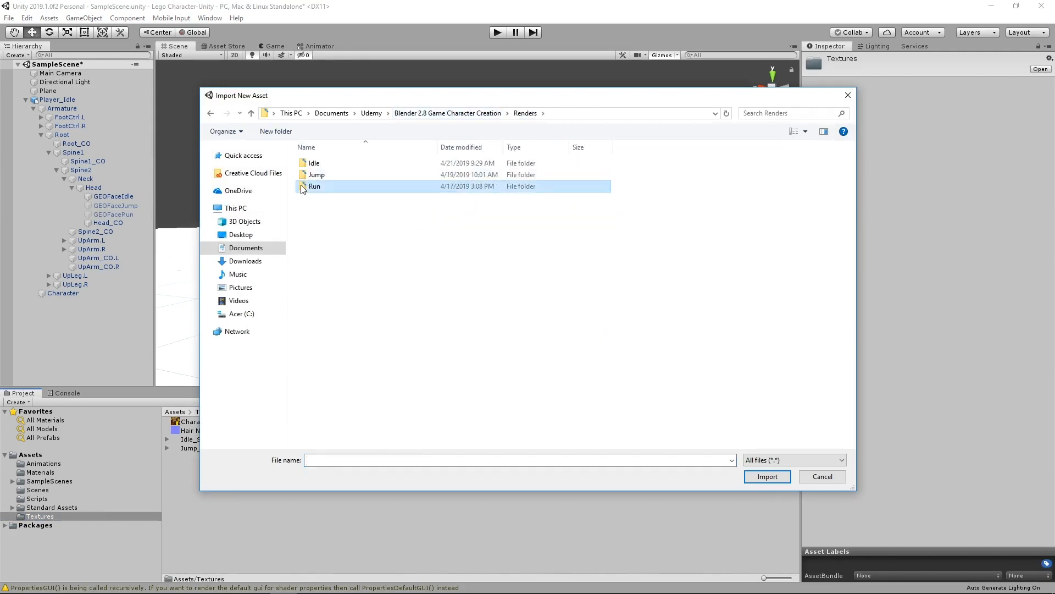
pyautogui.click(327, 175)
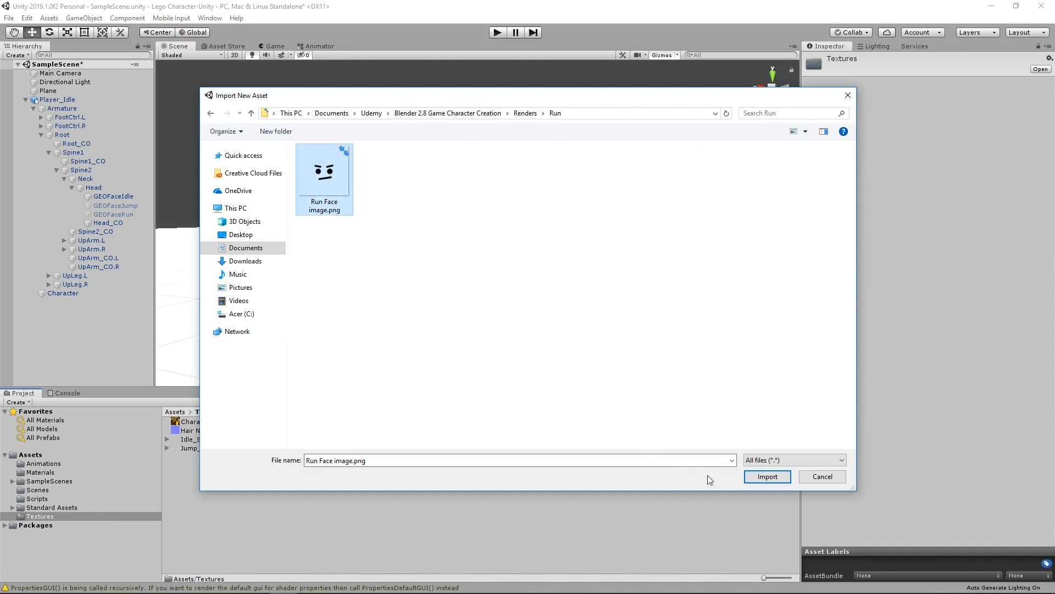
pyautogui.click(766, 476)
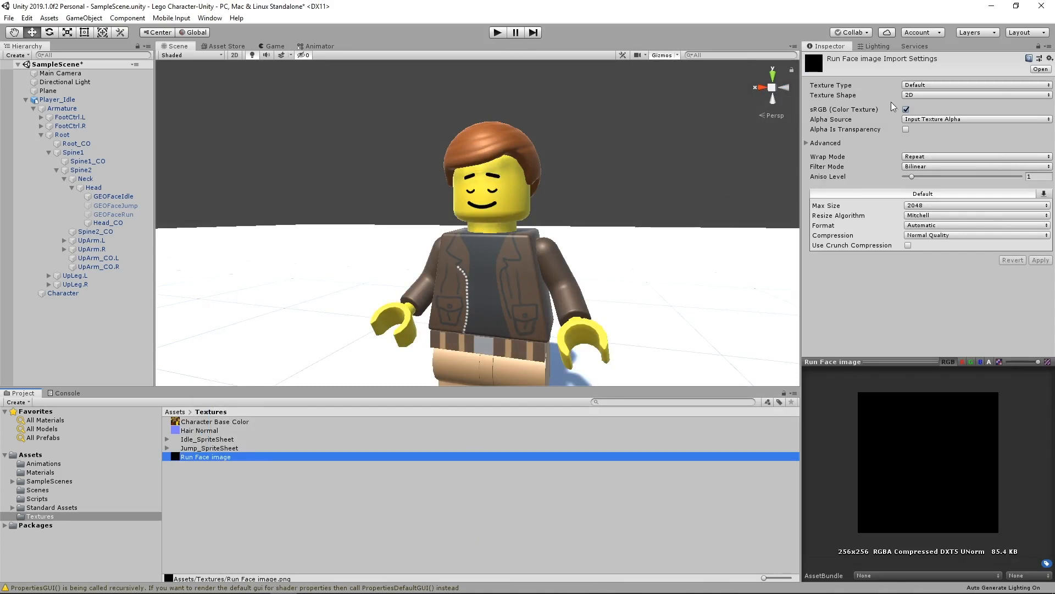
# Set the Run Face image's texture type to Sprite (2D and UI) with a max size of 256 and apply the import settings
pyautogui.click(925, 85)
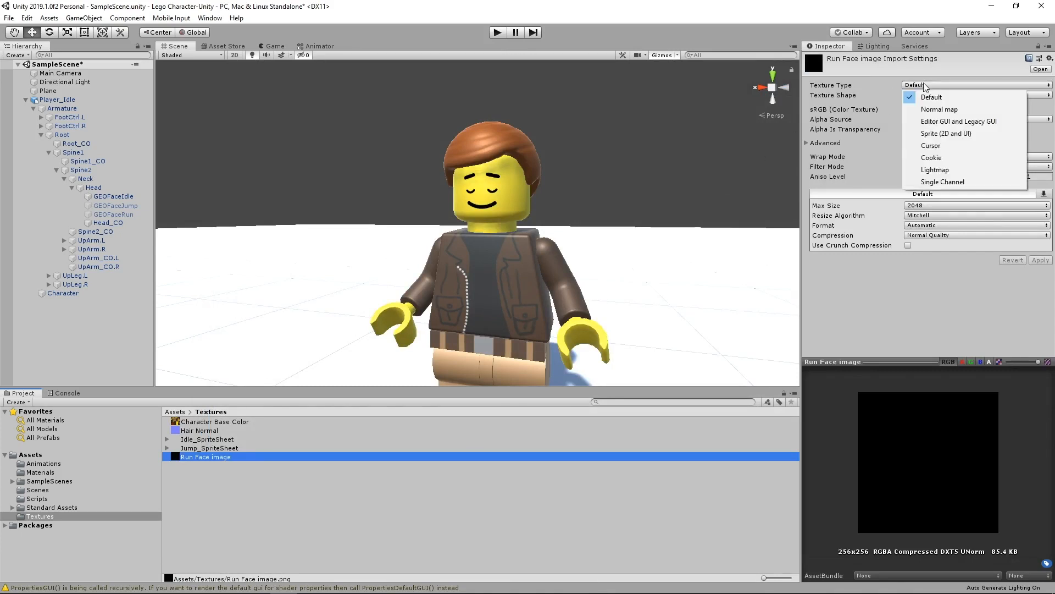
pyautogui.click(921, 134)
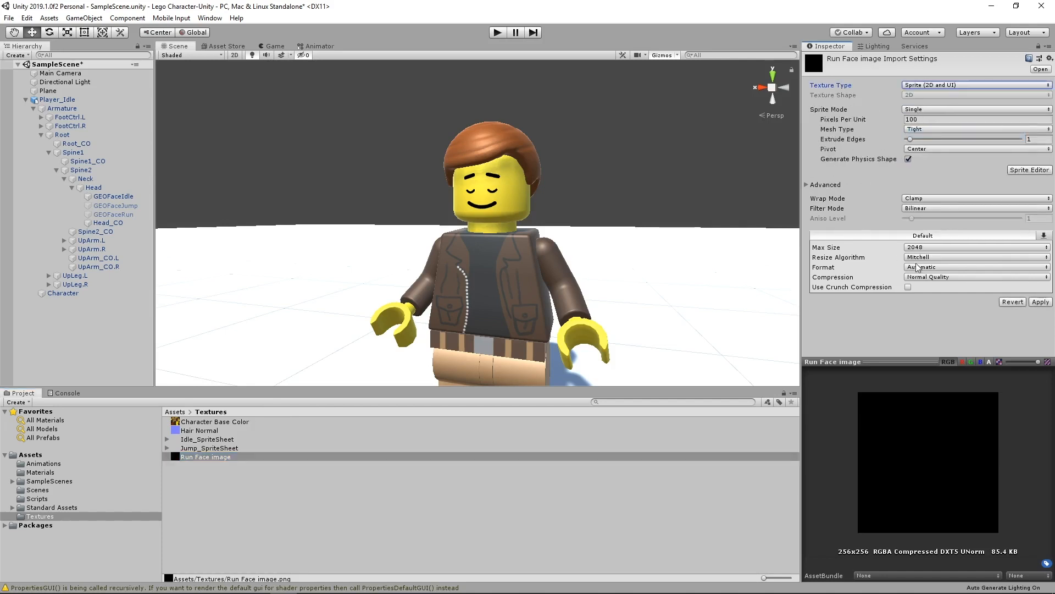
pyautogui.click(940, 248)
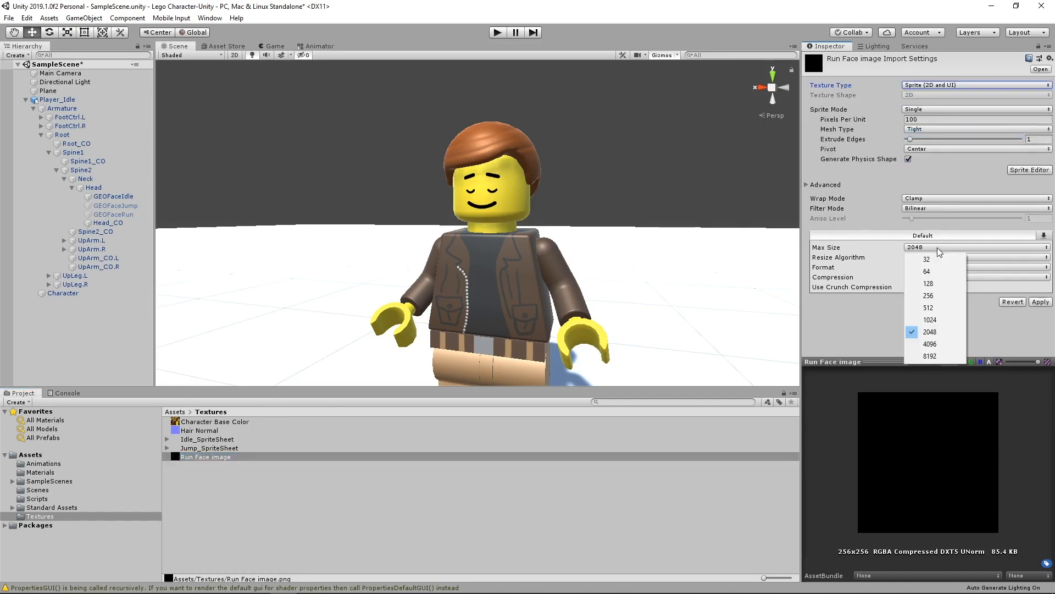
pyautogui.click(933, 295)
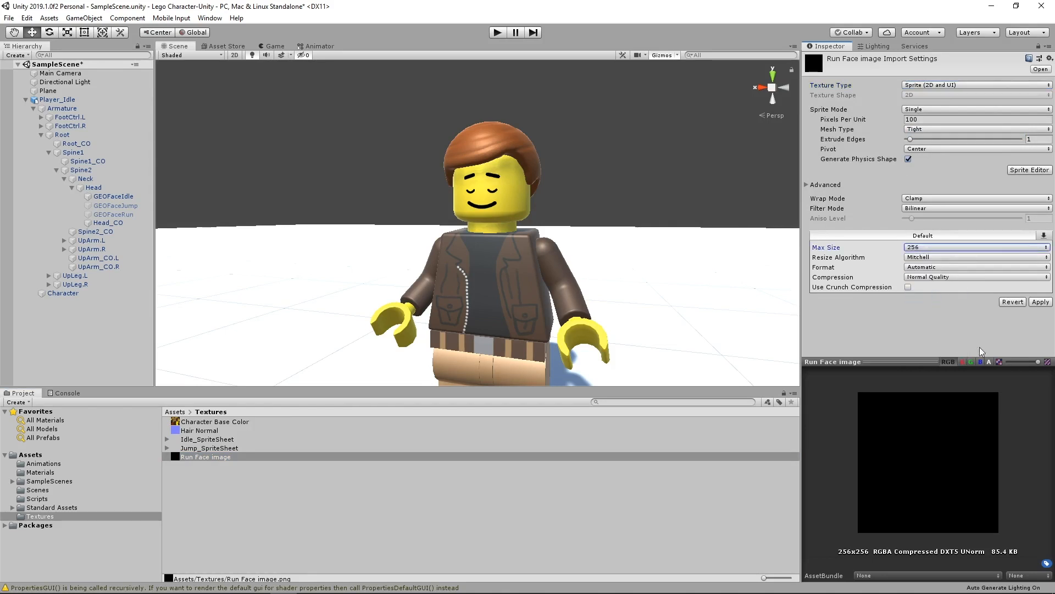
pyautogui.click(1041, 302)
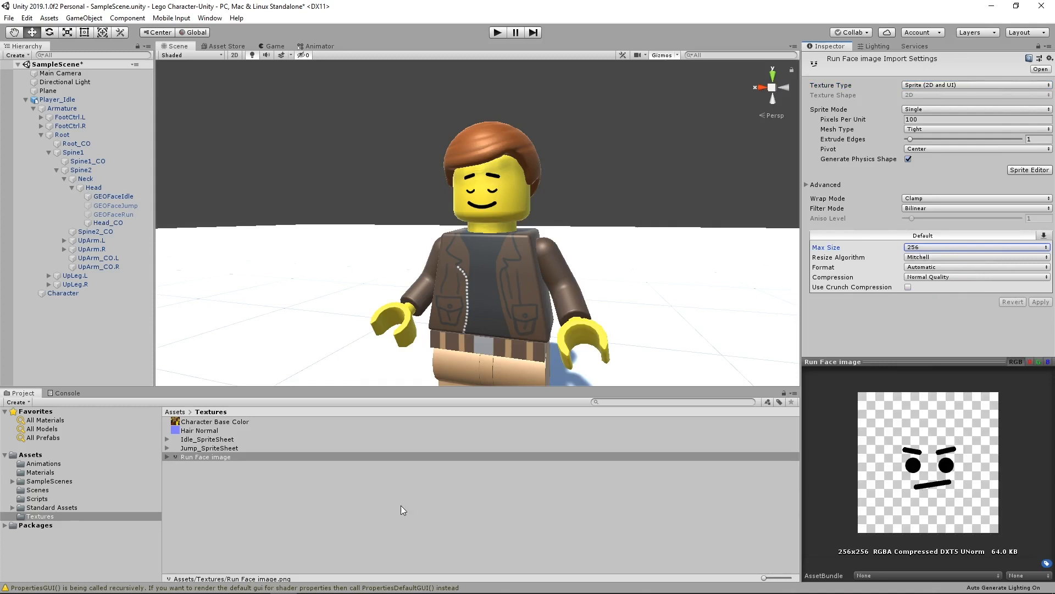
# Assign Run Face image as the base texture of GEOFaceRun's FaceRunMAT material
pyautogui.click(110, 215)
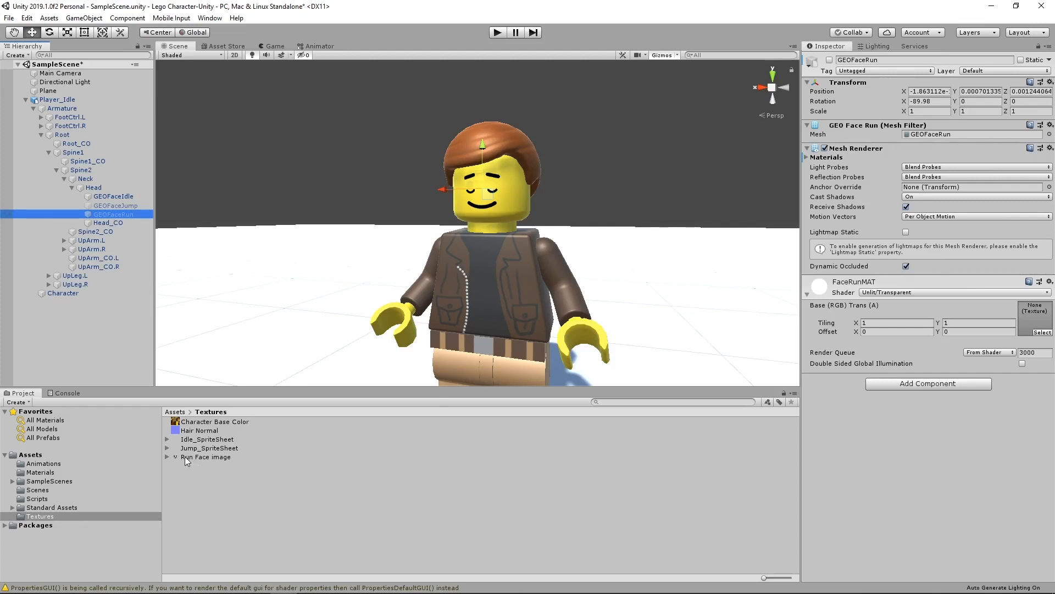
pyautogui.moveTo(190, 456); pyautogui.dragTo(1039, 319)
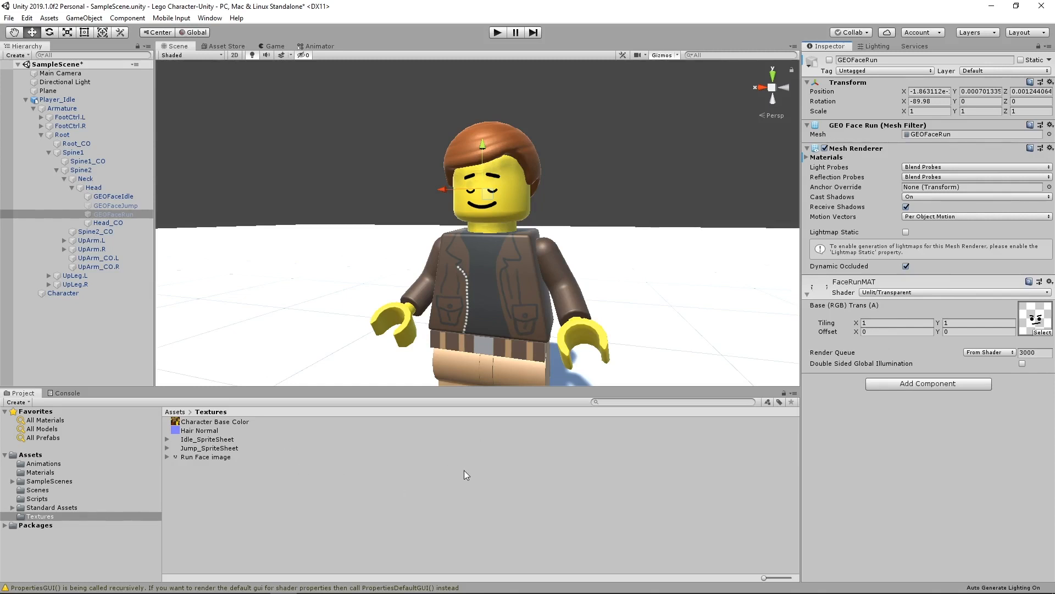
# Open the Player script from the Scripts folder in Visual Studio and set the editor zoom to 125%
pyautogui.click(37, 498)
pyautogui.doubleClick(185, 430)
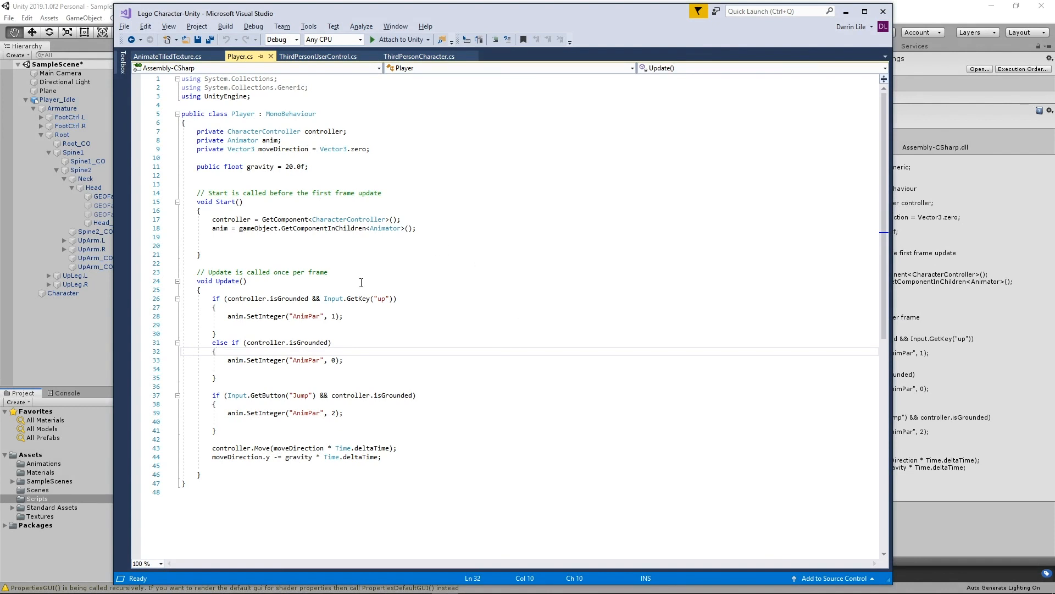
pyautogui.click(160, 563)
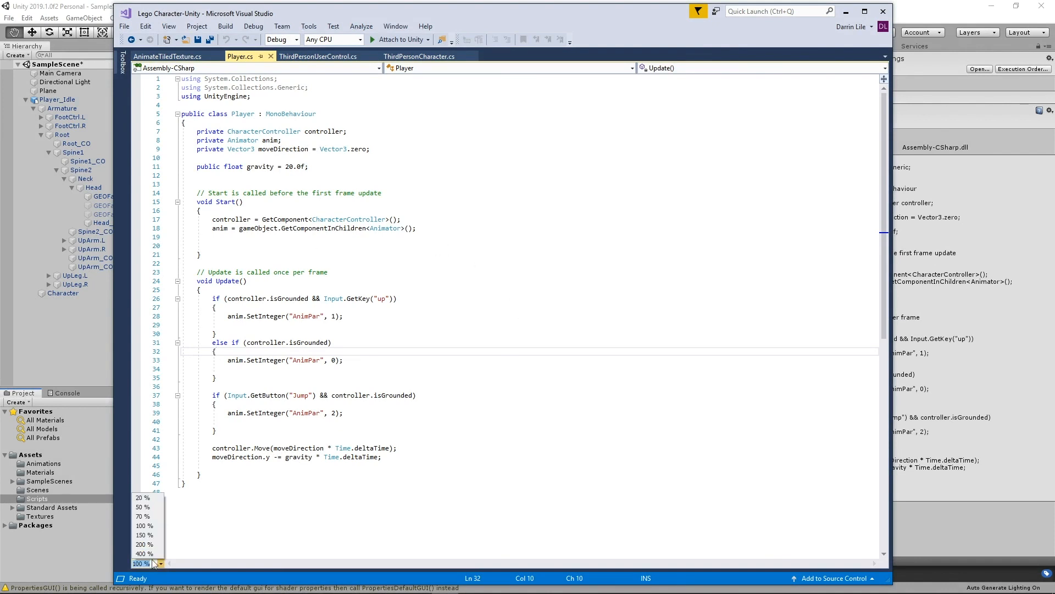
pyautogui.click(150, 564)
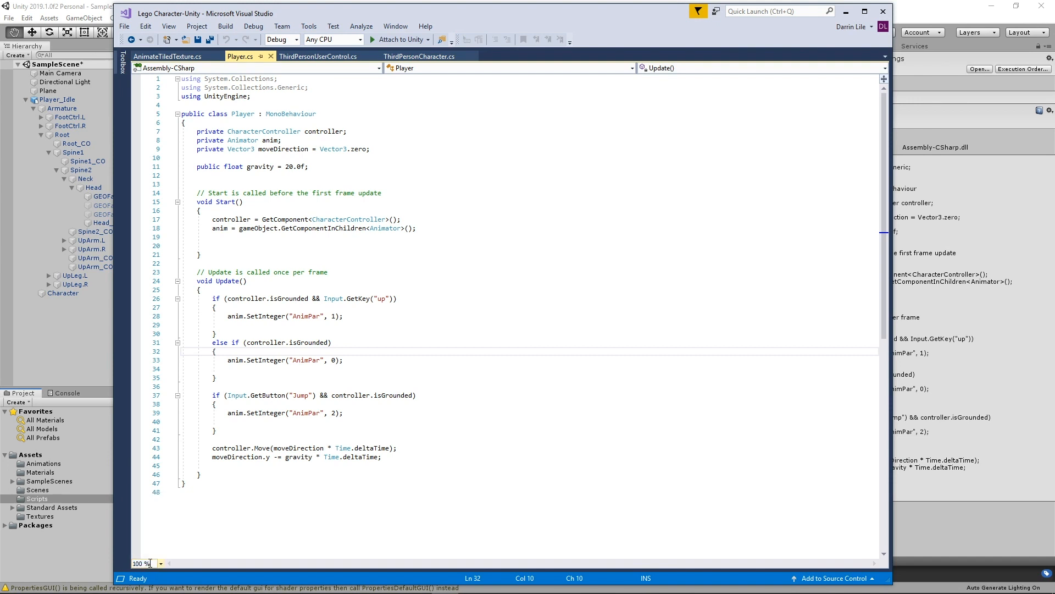
pyautogui.moveTo(151, 563); pyautogui.dragTo(108, 557)
pyautogui.write('125')
pyautogui.press('Return')
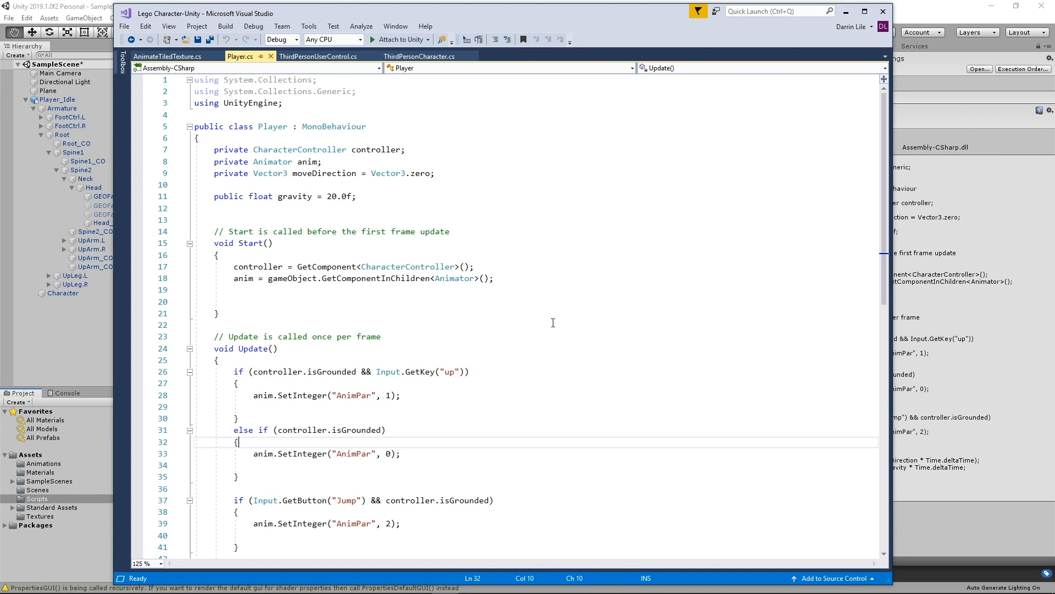
# Declare a public GameObject variable named runFaceVar below the gravity variable in the Player class
pyautogui.click(372, 197)
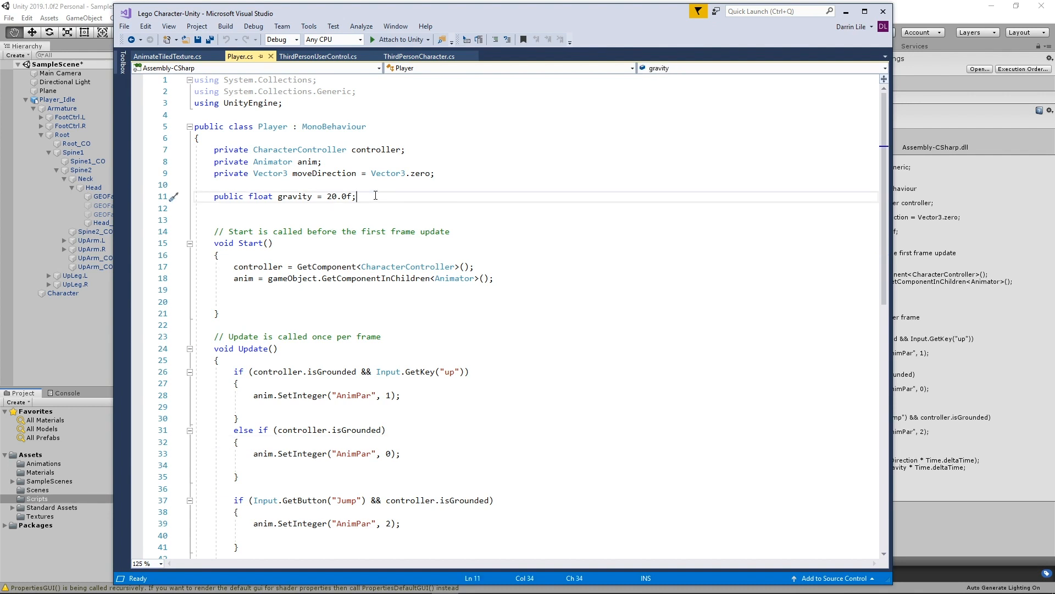
pyautogui.press('Return')
pyautogui.write('pub')
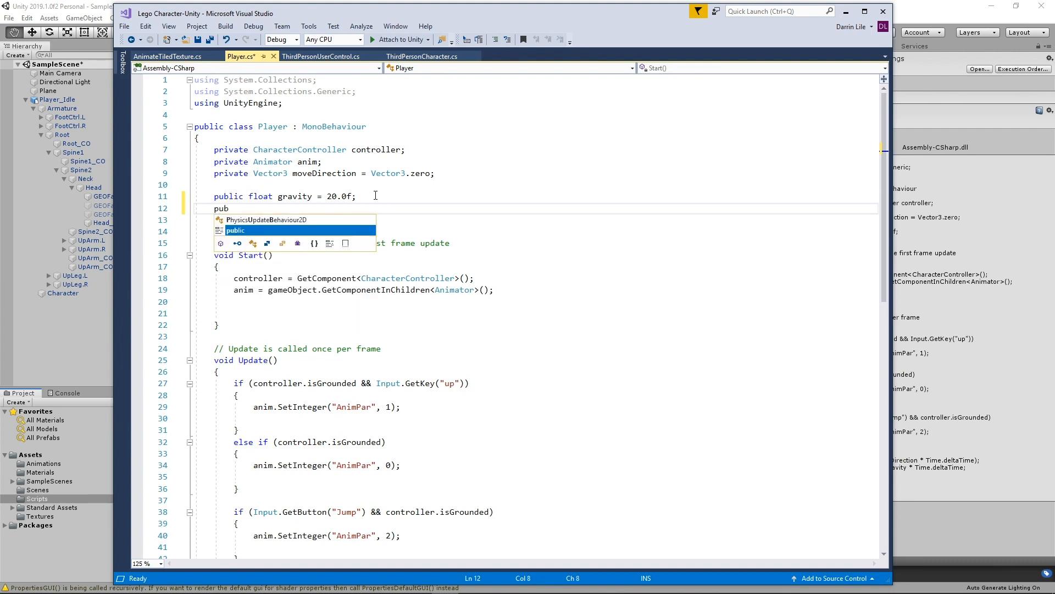
pyautogui.write('lic Game')
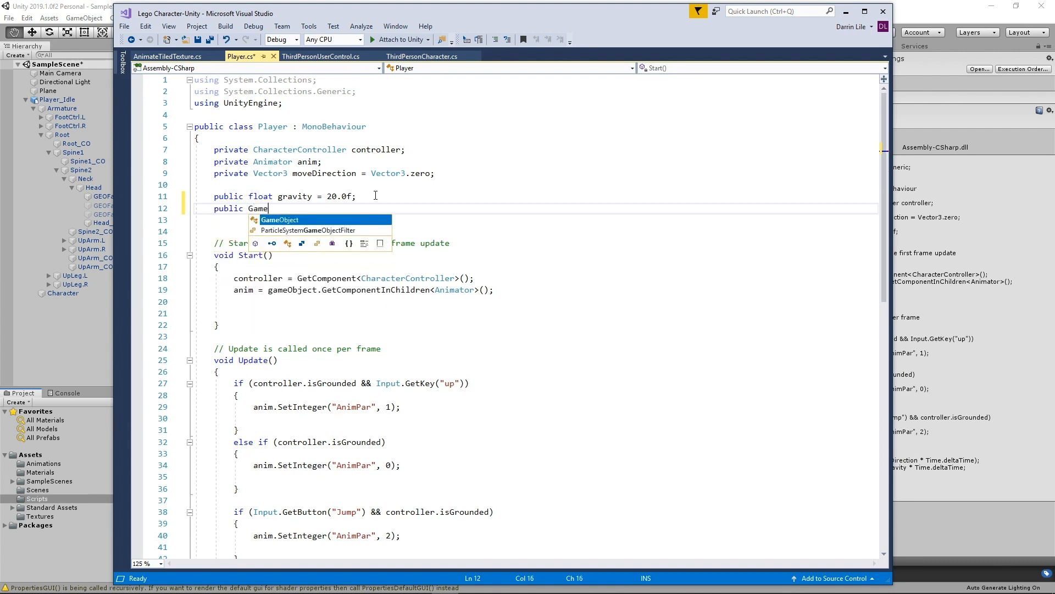
pyautogui.write('Object')
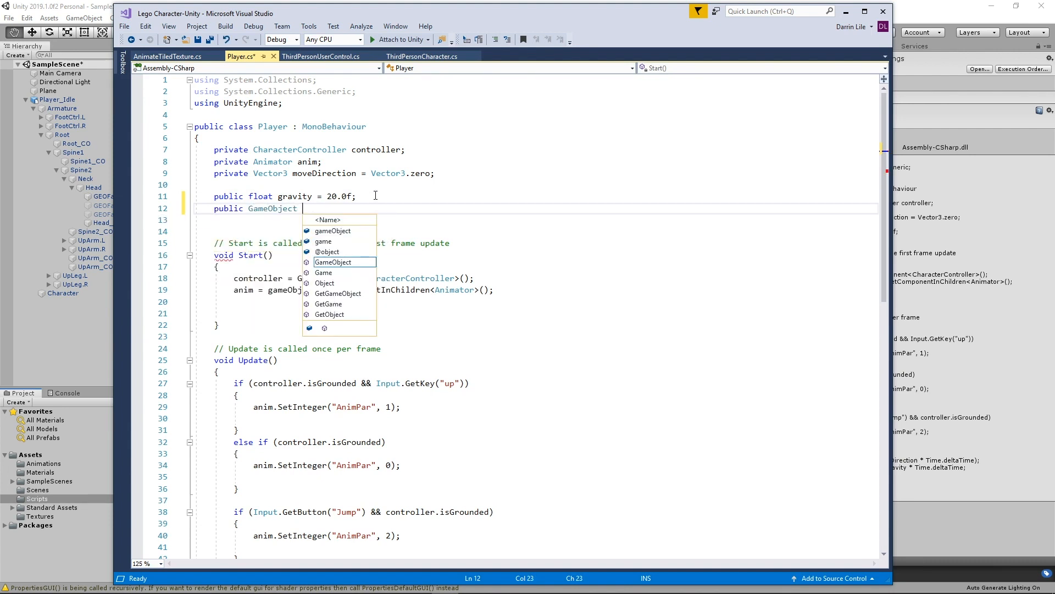
pyautogui.write(' ru')
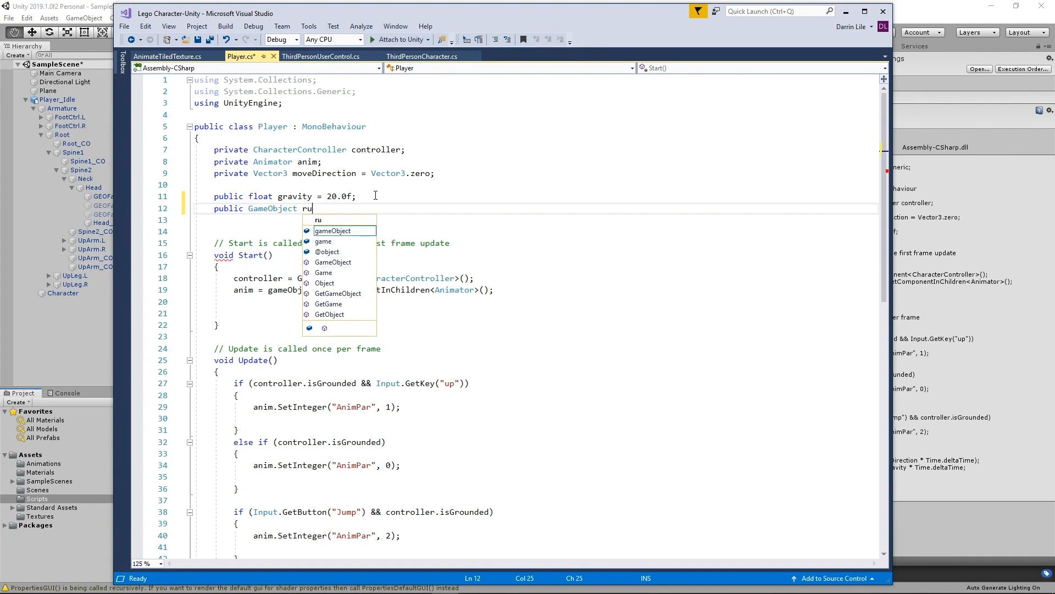
pyautogui.write('nFaceVar;')
pyautogui.press('Return')
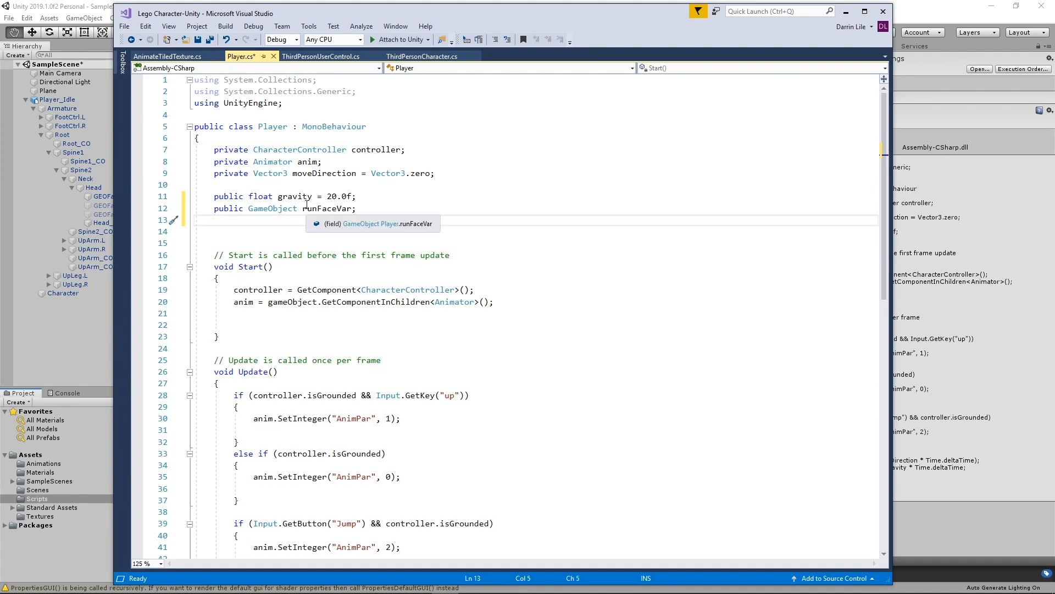
pyautogui.moveTo(302, 209); pyautogui.dragTo(217, 211)
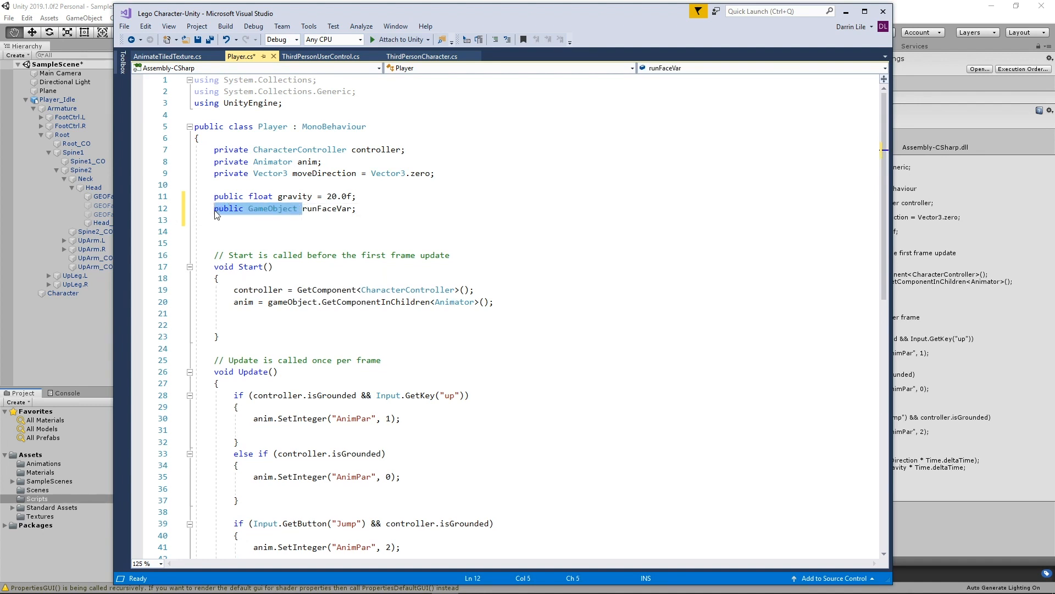
pyautogui.click(369, 208)
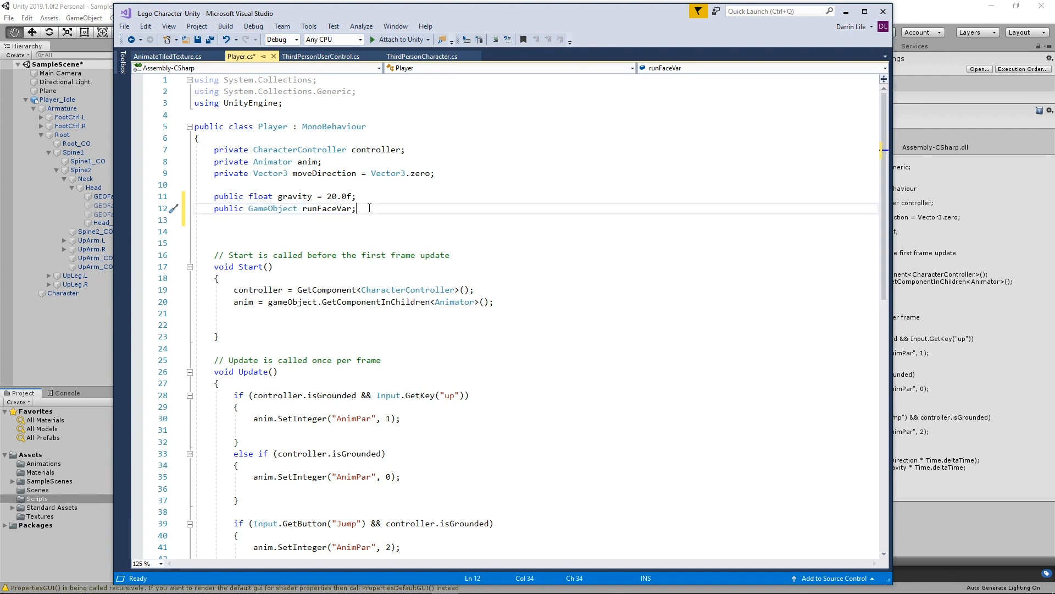
# Declare a public GameObject variable named jumpFaceVar below the runFaceVar declaration
pyautogui.click(321, 221)
pyautogui.write('public GameObject')
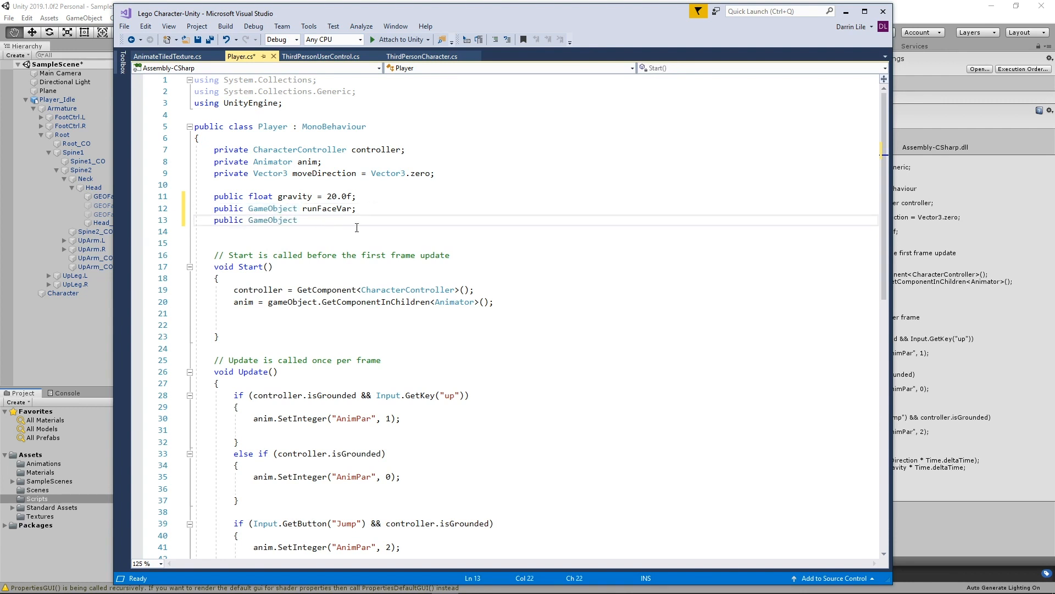
pyautogui.write('ju')
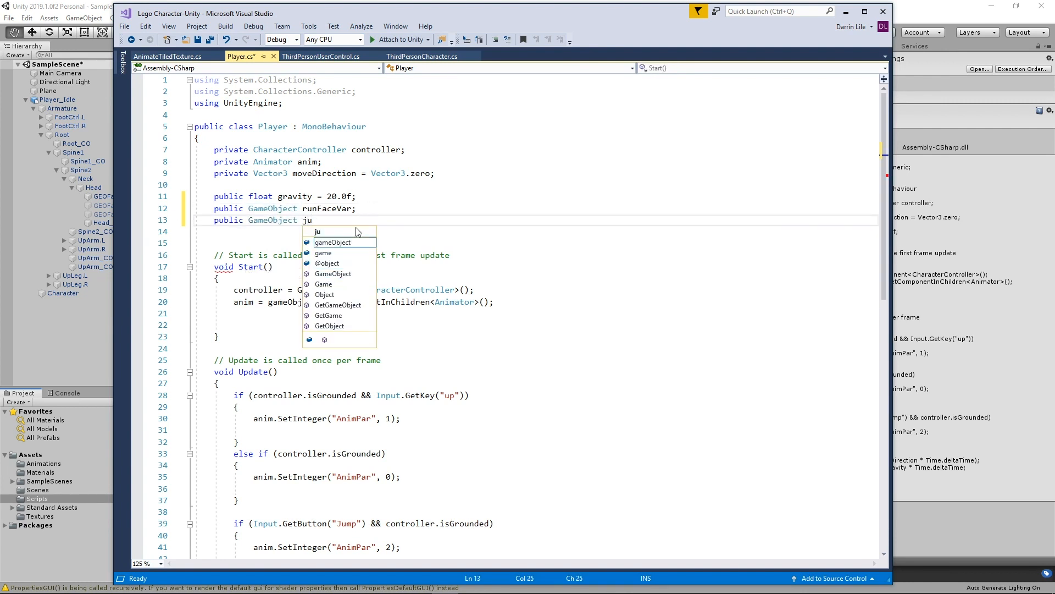
pyautogui.write('mpFaceVar;')
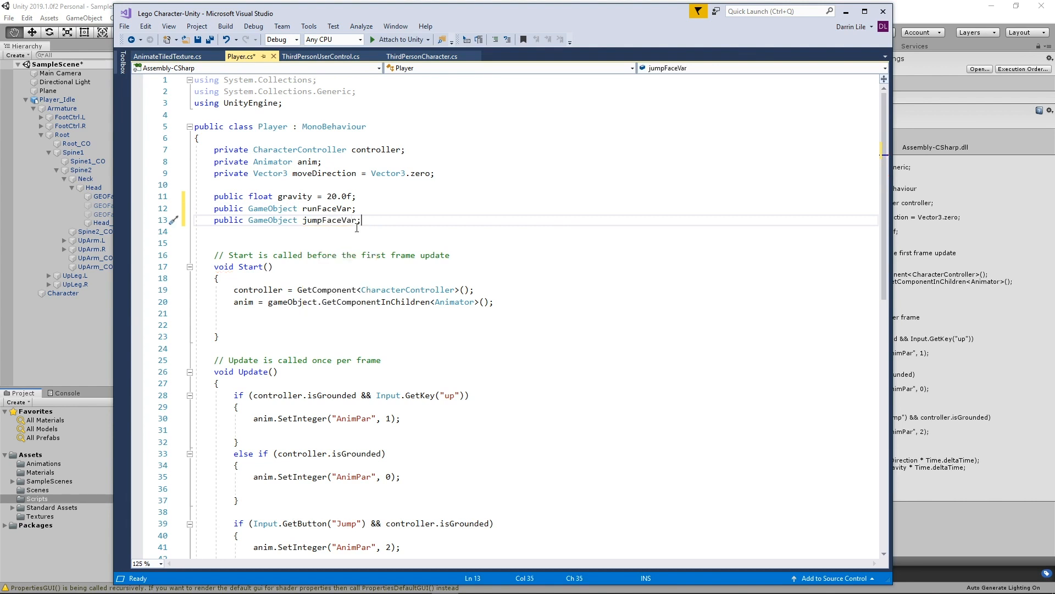
# Declare a public GameObject variable named idleFaceVar below jumpFaceVar
pyautogui.press('Return')
pyautogui.write('public GameObject')
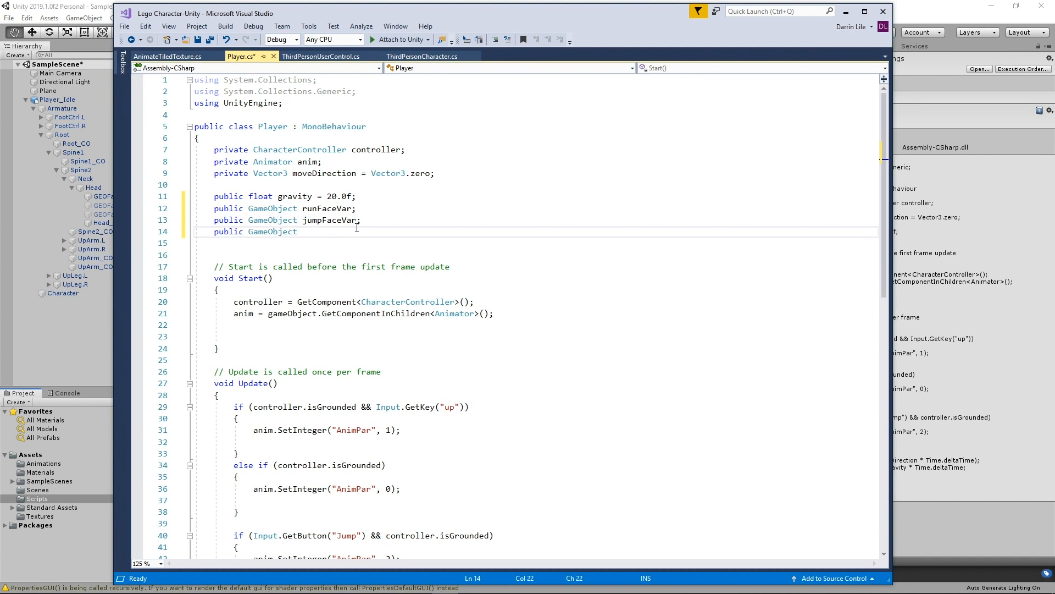
pyautogui.write(' idleFaceVarl')
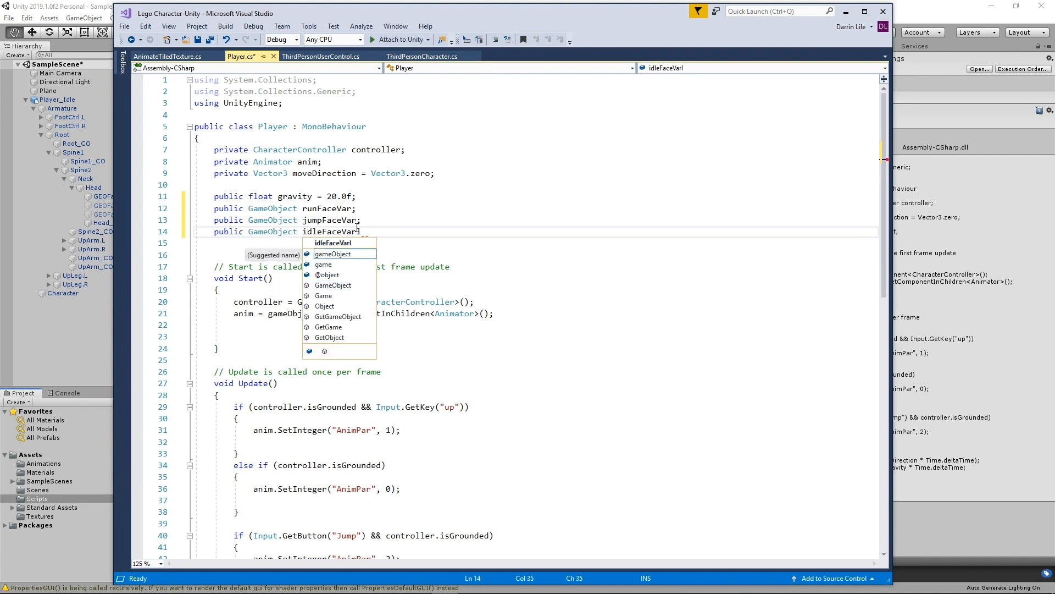
pyautogui.press('BackSpace')
pyautogui.write(';')
pyautogui.press('Return')
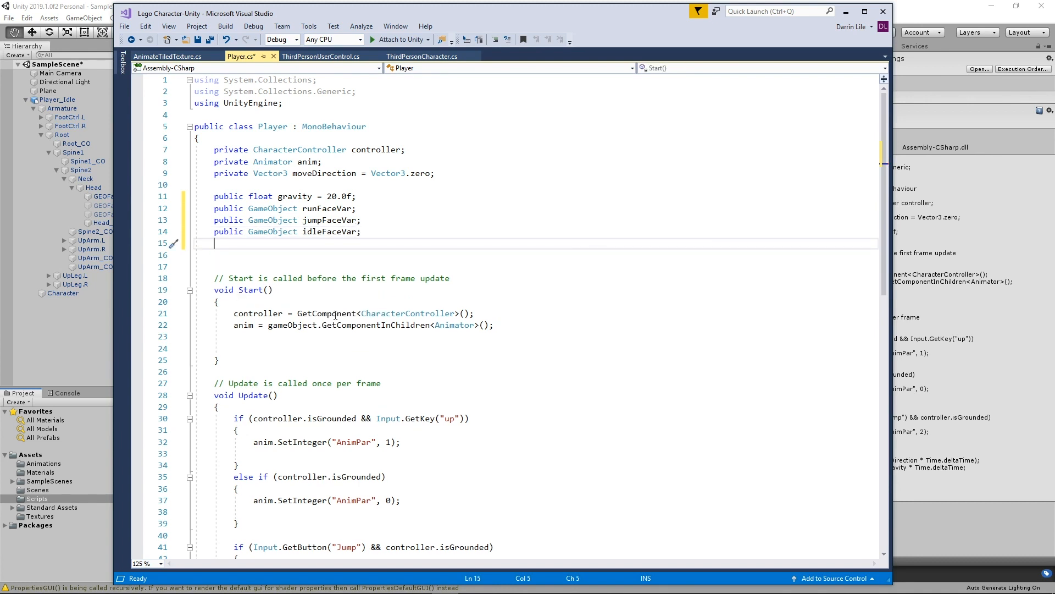
# Insert two new lines after the anim assignment in the Start method
pyautogui.click(506, 325)
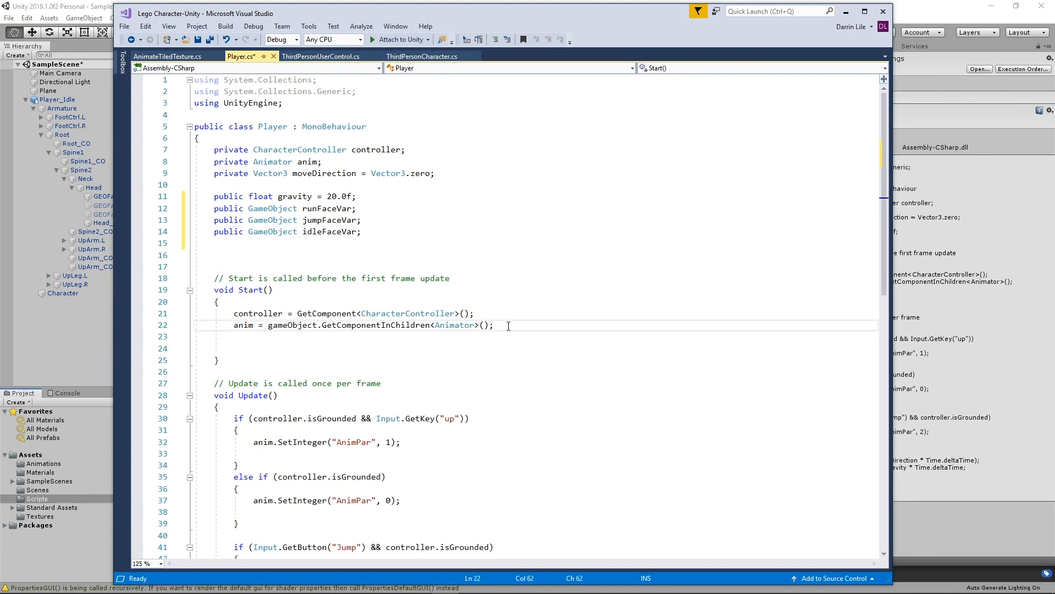
pyautogui.press('Return')
pyautogui.press('Return')
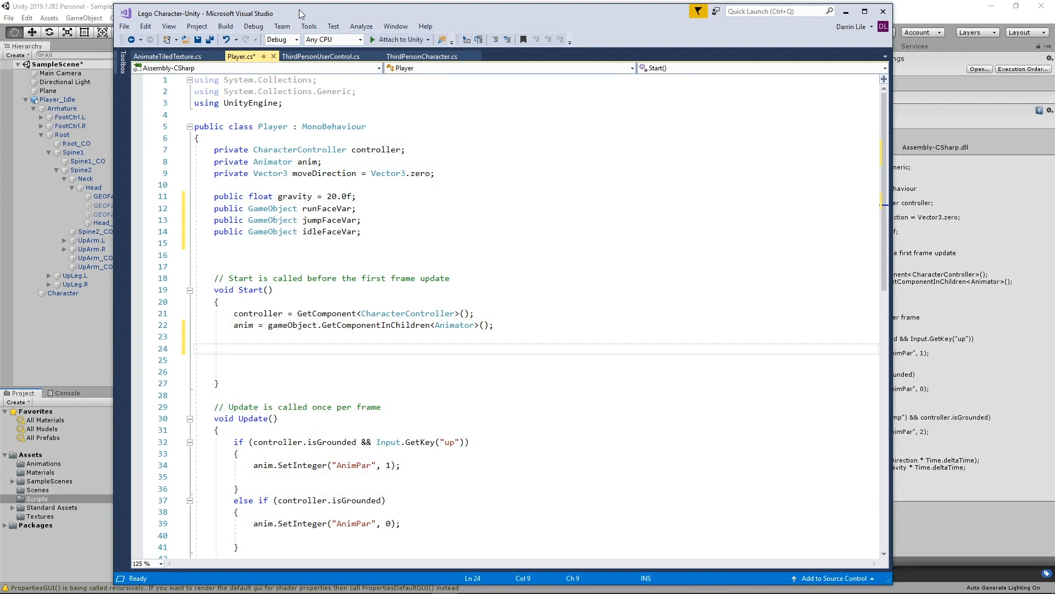
# Switch to Unity, filter the scene hierarchy by "face" and select GEOFaceIdle to view its full object path
pyautogui.moveTo(299, 9); pyautogui.dragTo(443, 10)
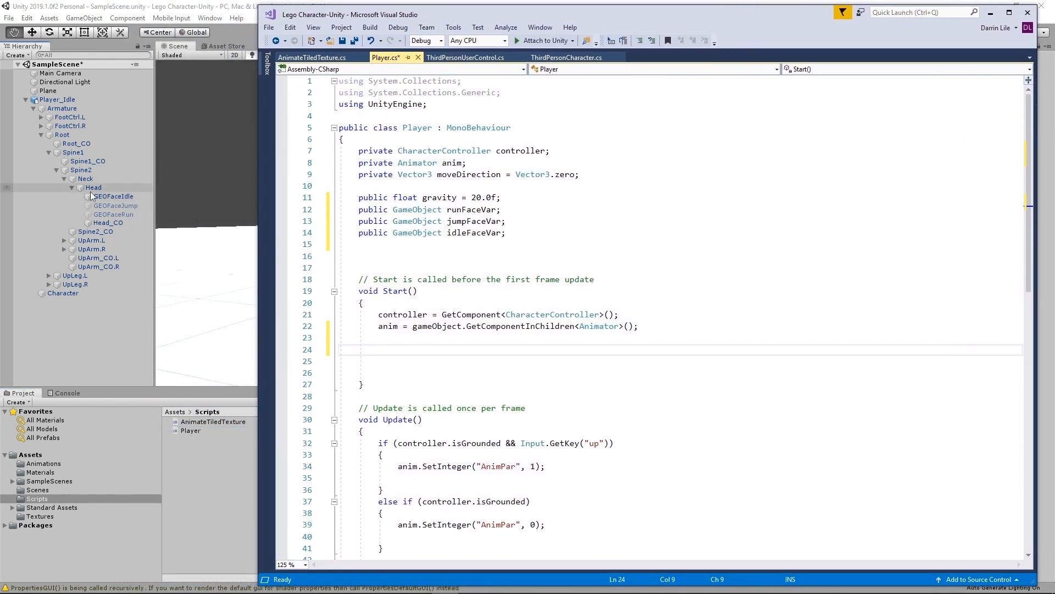
pyautogui.click(66, 55)
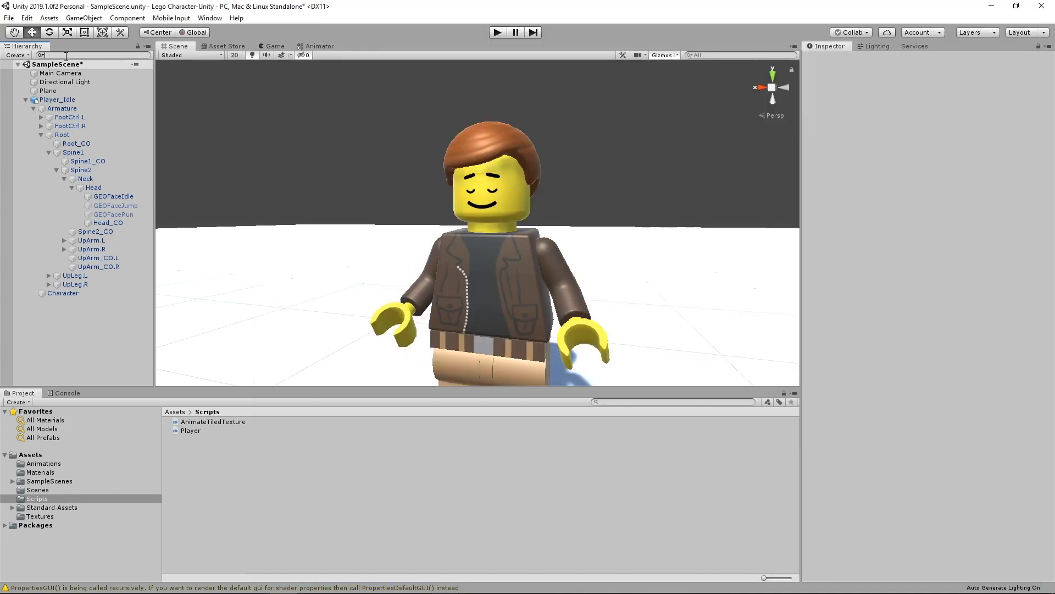
pyautogui.write('face')
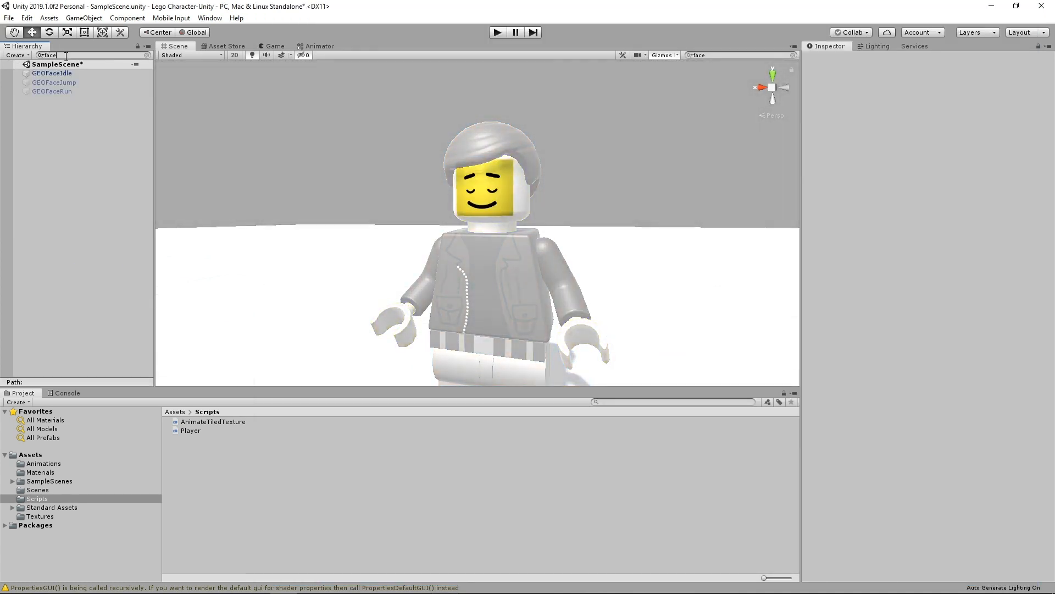
pyautogui.click(64, 73)
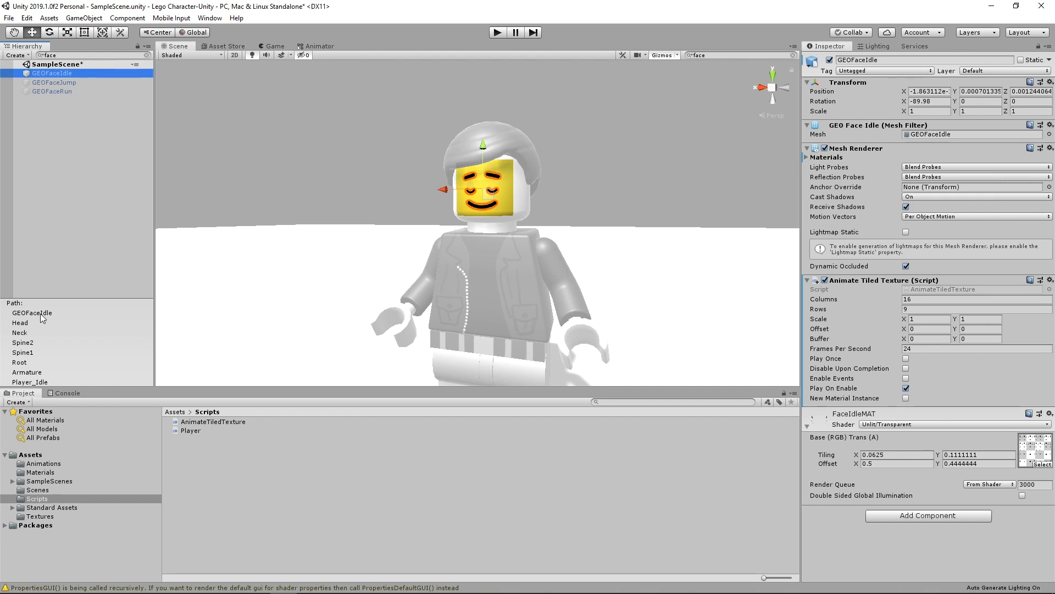
# Return to Visual Studio and add runFaceVar = GameObject.Find("/Player_Idle/Armature/Root/Spine1/Spine2/Neck/Head/GEOFaceIdle"); in the Start method
pyautogui.hotkey('alt', 'Tab')
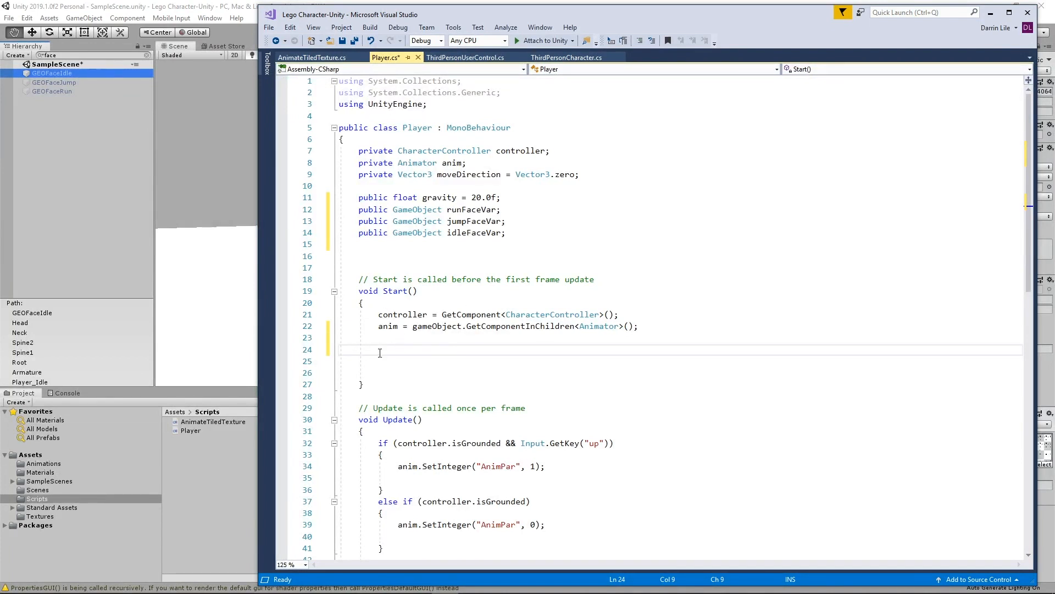
pyautogui.write('runFace')
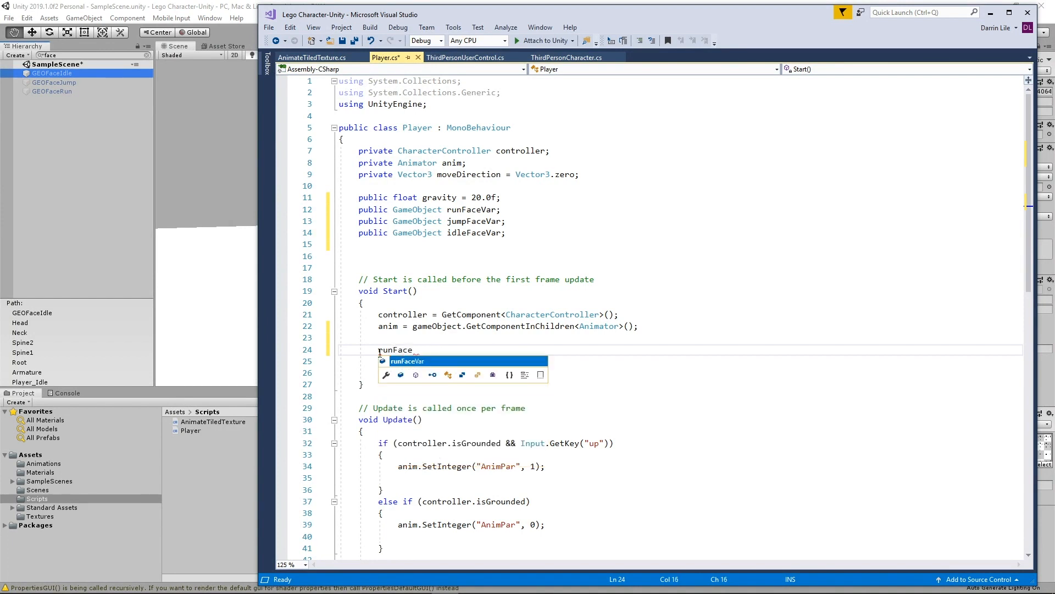
pyautogui.write('Var = GA')
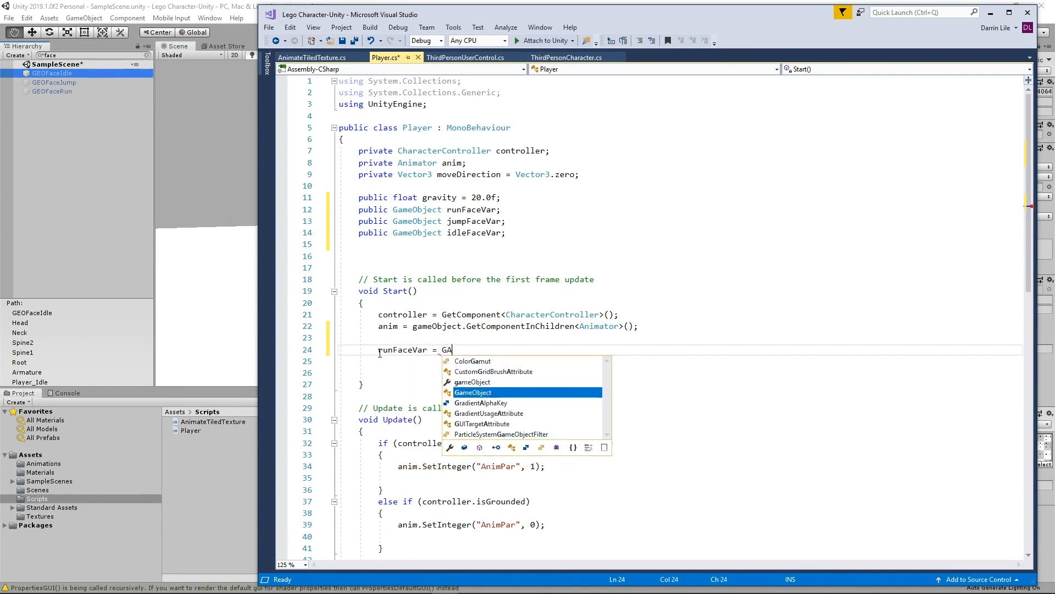
pyautogui.press('BackSpace')
pyautogui.write('a')
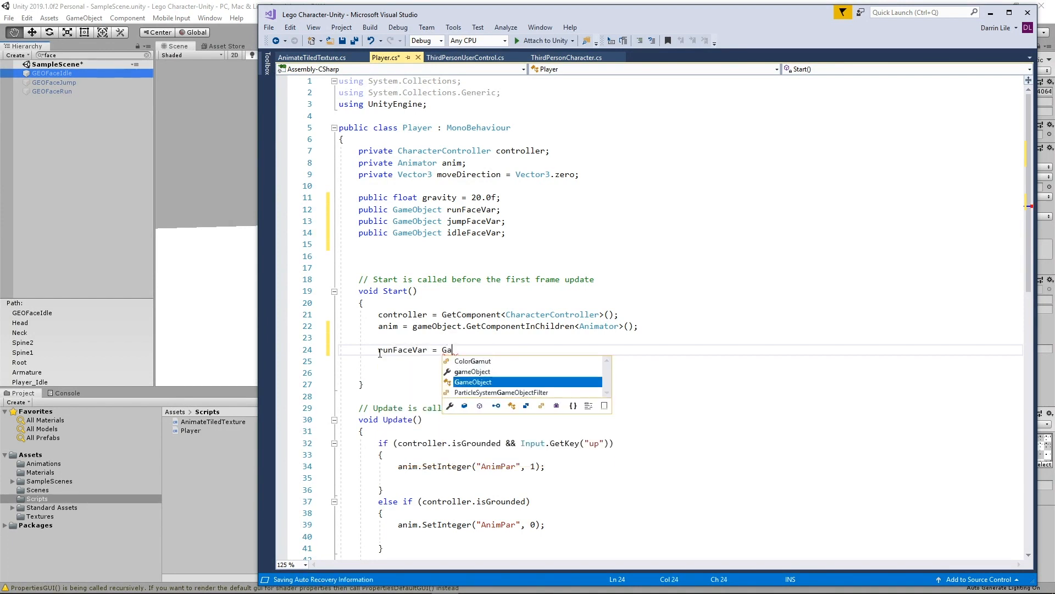
pyautogui.write('meObject.Find')
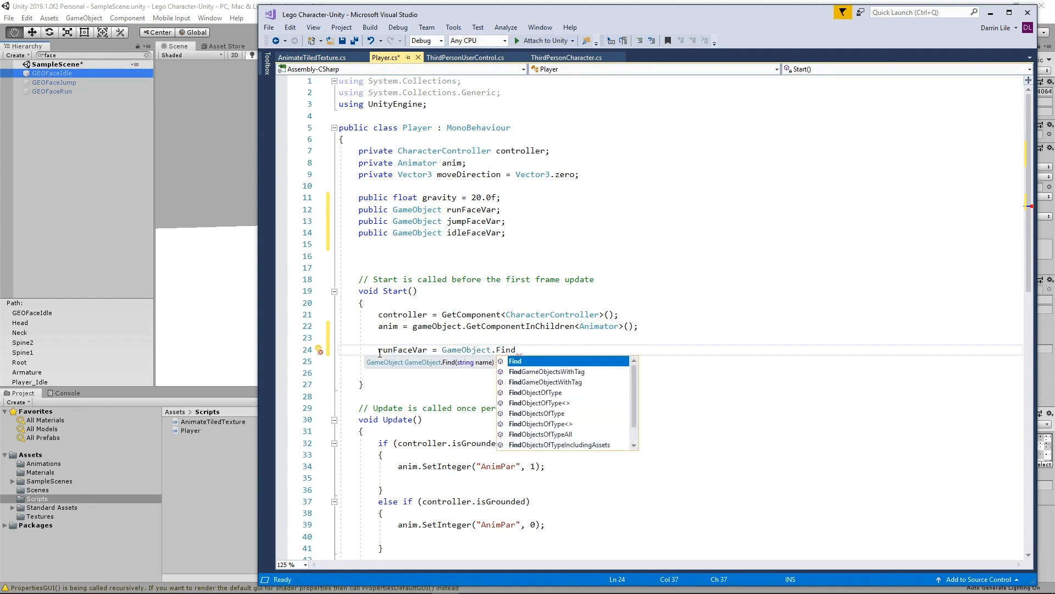
pyautogui.write('(')
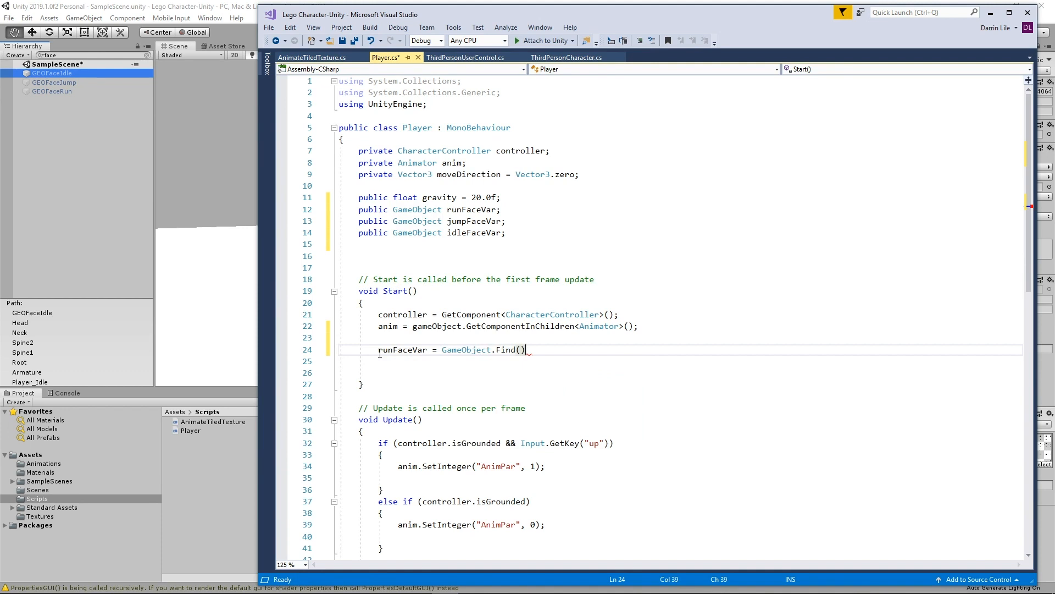
pyautogui.write('"')
pyautogui.write('/Player_Idle/Armature/Root/')
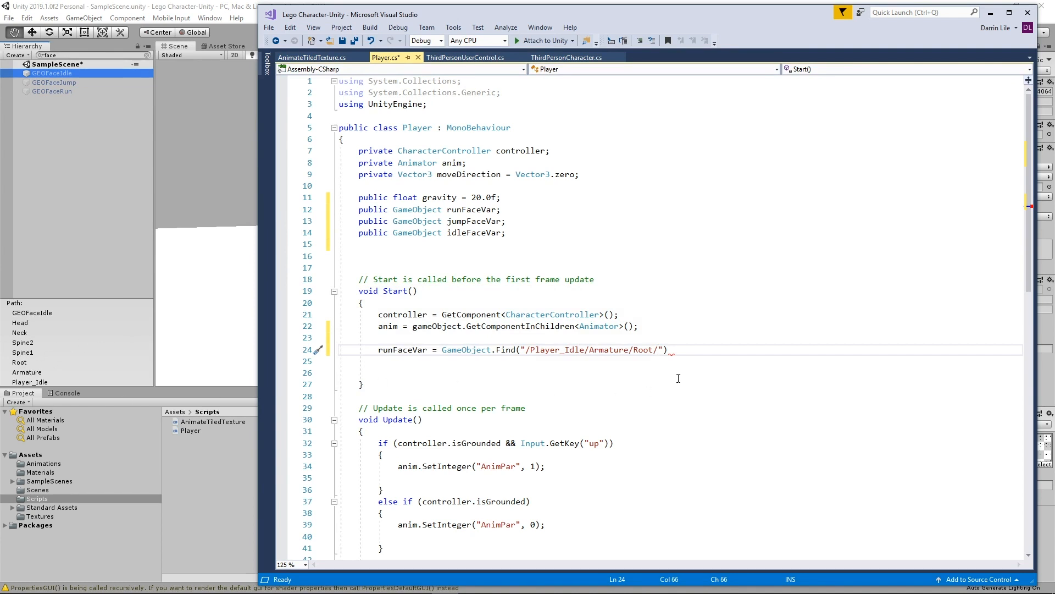
pyautogui.write('Spine1/Spine2/Neck/Head/')
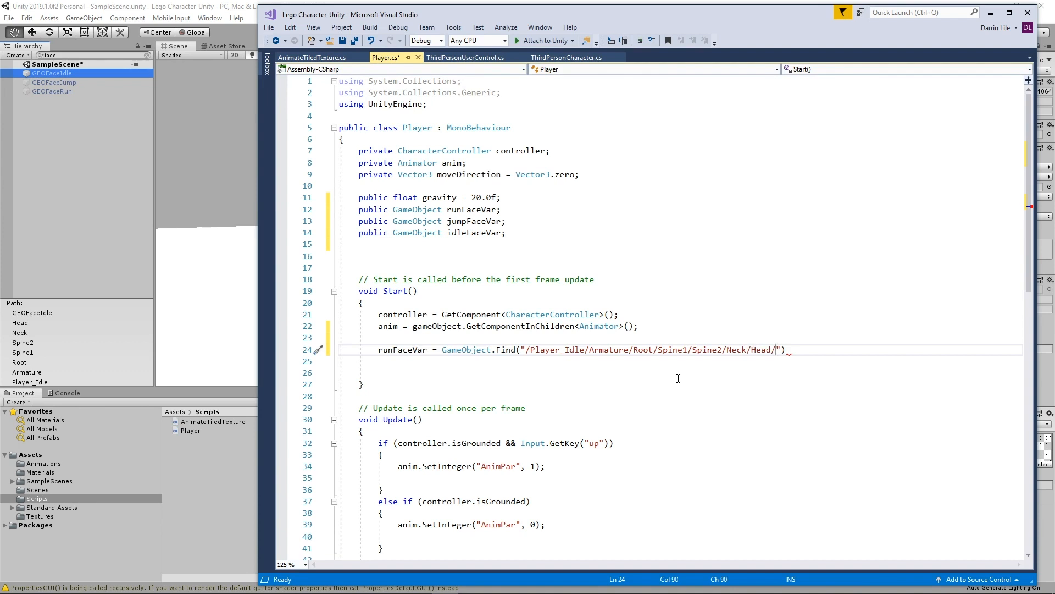
pyautogui.write('GEOFaceIdle')
pyautogui.write(');')
# Copy the whole runFaceVar assignment and paste it on the line below
pyautogui.moveTo(849, 351); pyautogui.dragTo(378, 350)
pyautogui.hotkey('ctrl', 'c')
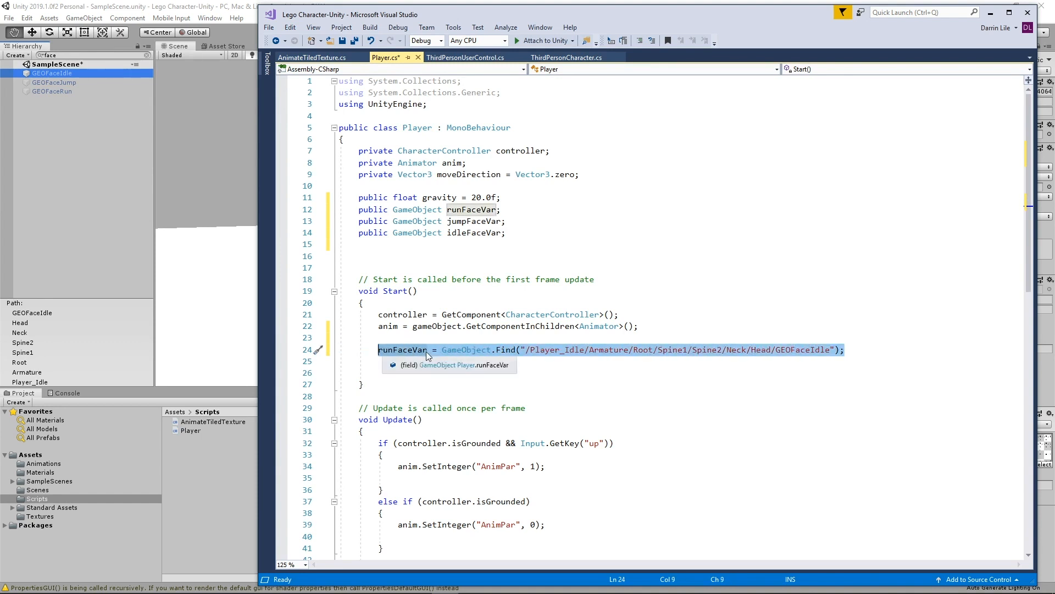
pyautogui.press('Down')
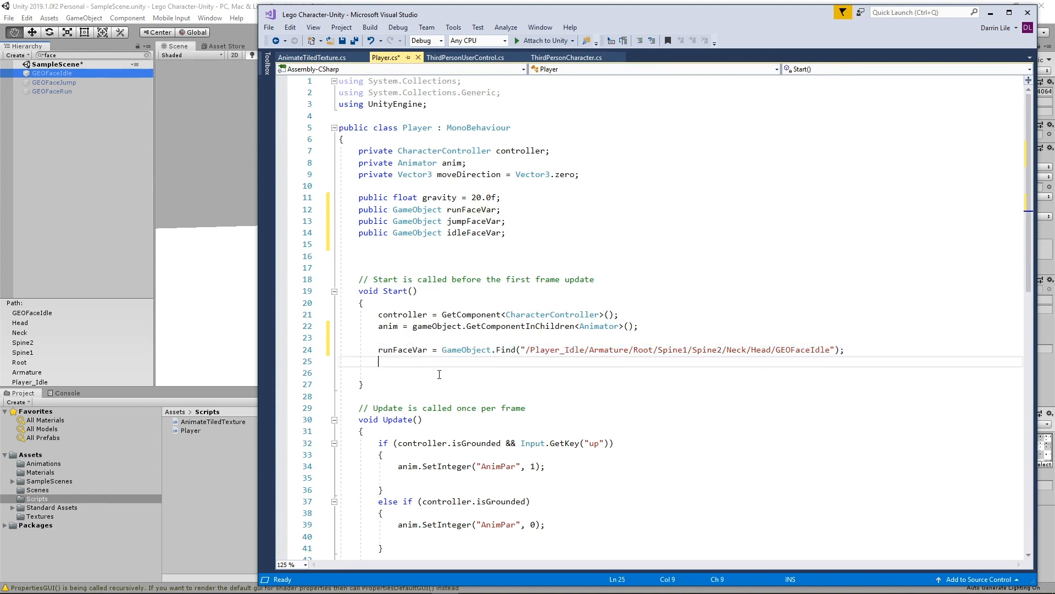
pyautogui.hotkey('ctrl', 'v')
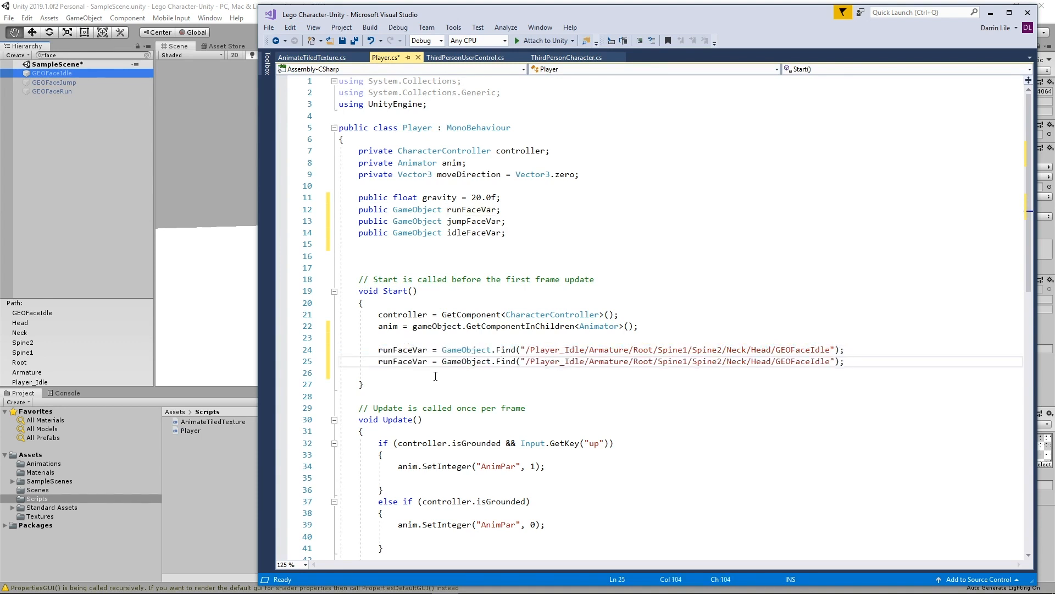
# Change the duplicated line to assign jumpFaceVar, with its Find path ending in GEOFaceJump
pyautogui.click(389, 361)
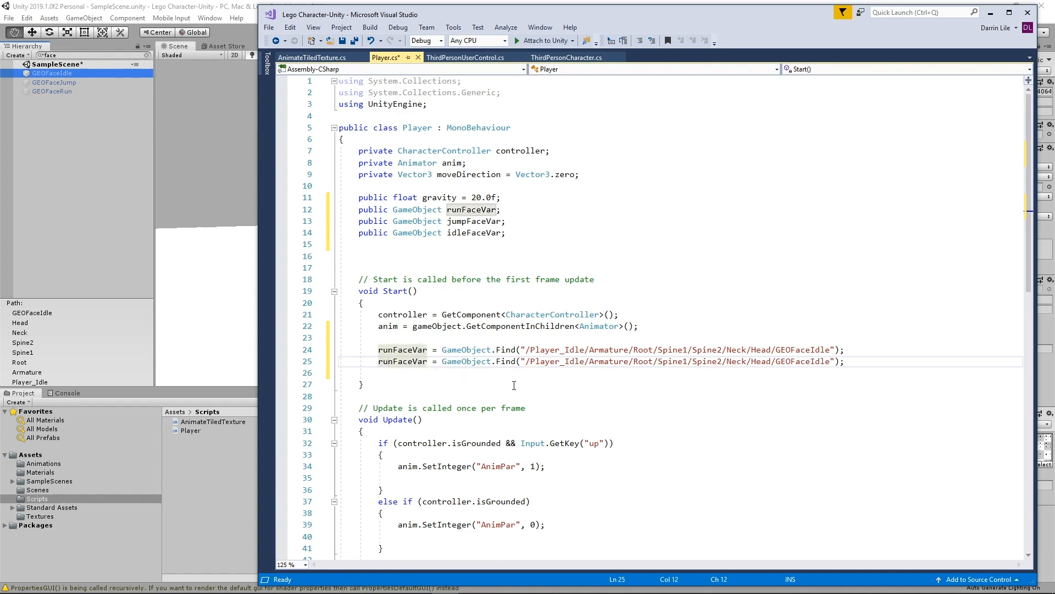
pyautogui.press('BackSpace')
pyautogui.press('BackSpace')
pyautogui.press('BackSpace')
pyautogui.write('jump')
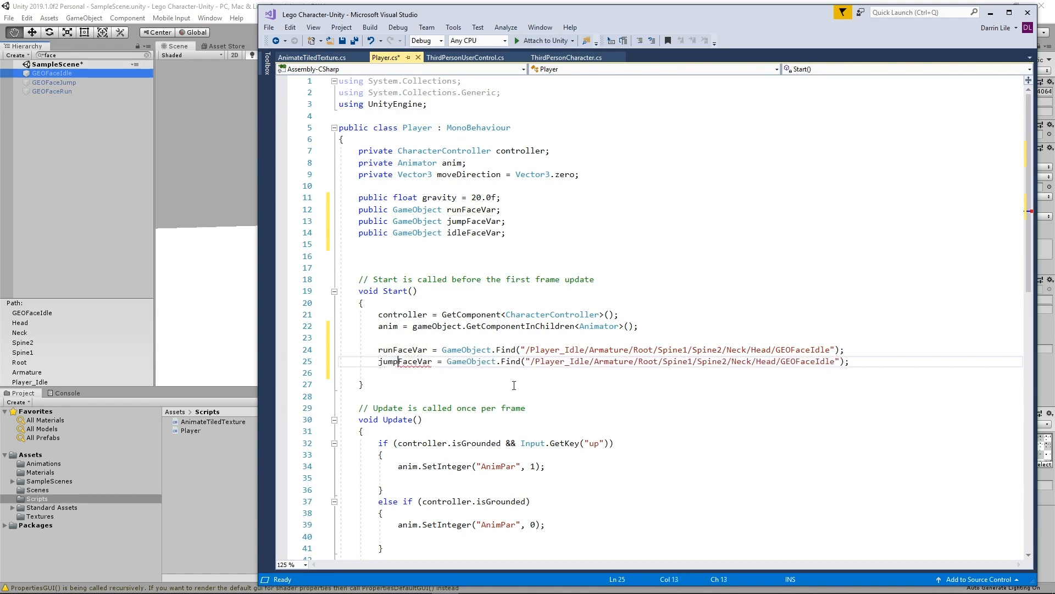
pyautogui.click(816, 361)
pyautogui.press('Delete')
pyautogui.press('Delete')
pyautogui.press('Delete')
pyautogui.press('Delete')
pyautogui.write('Jump')
pyautogui.click(818, 394)
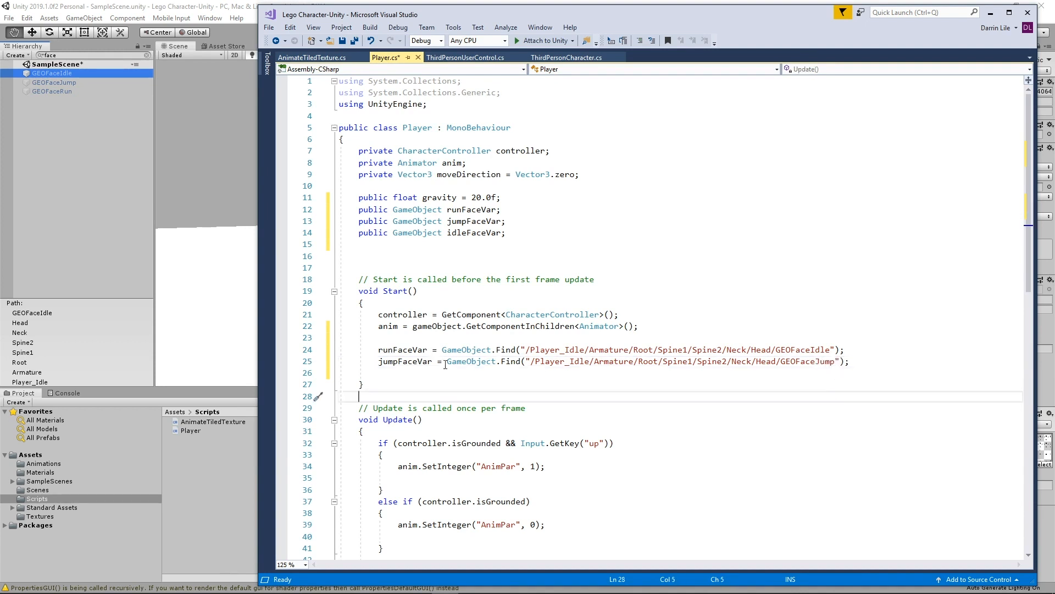
# Paste the copied assignment on a new line below jumpFaceVar and rename its variable to idleFaceVar
pyautogui.click(855, 361)
pyautogui.press('Return')
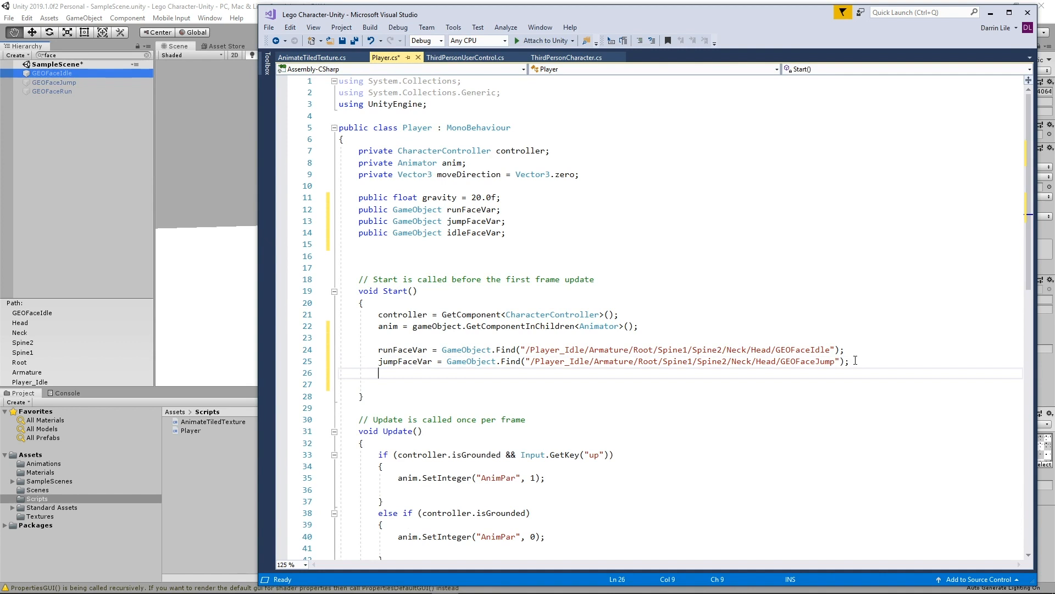
pyautogui.hotkey('ctrl', 'v')
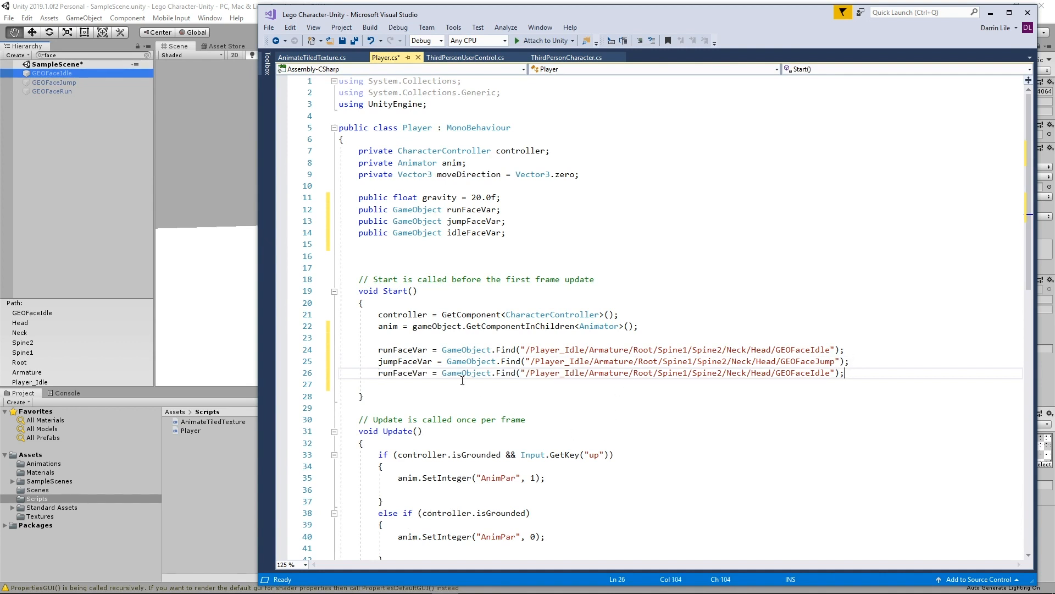
pyautogui.click(388, 373)
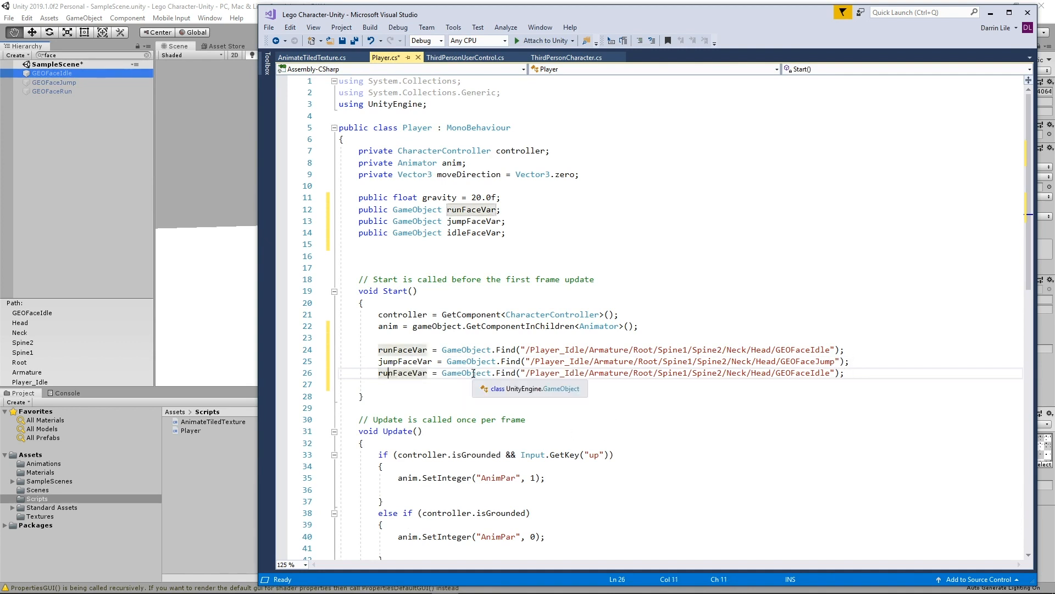
pyautogui.press('BackSpace')
pyautogui.press('BackSpace')
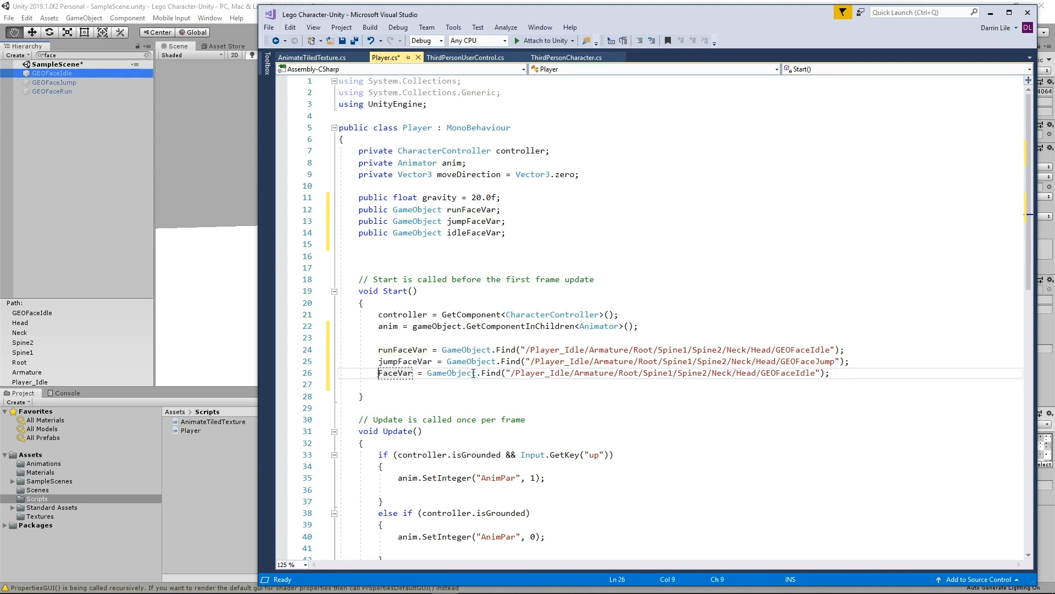
pyautogui.write('idle')
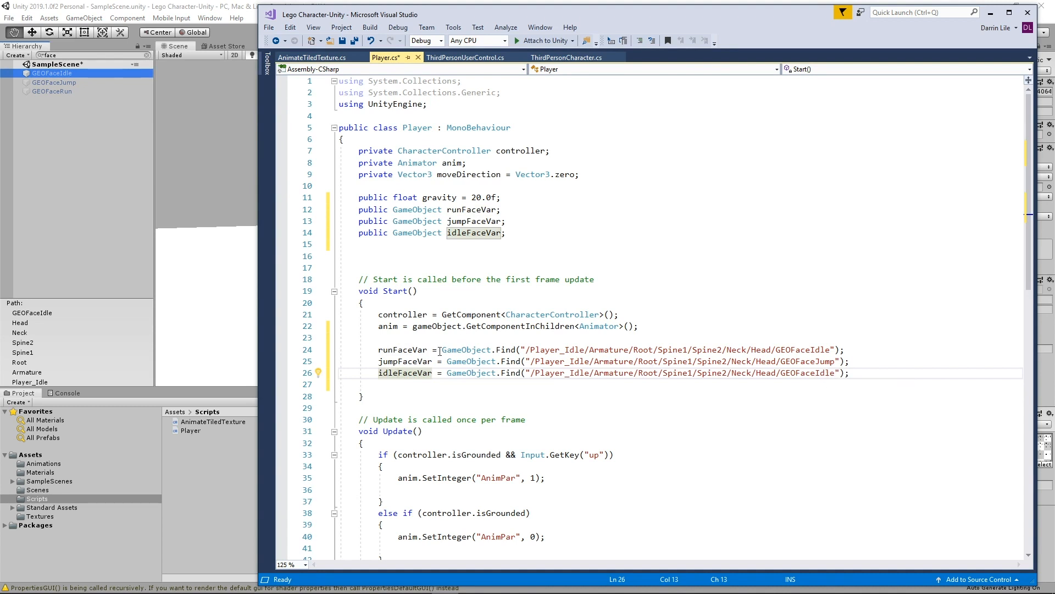
# Change the object name at the end of runFaceVar's Find path to GEOFaceRun
pyautogui.click(833, 350)
pyautogui.press('BackSpace')
pyautogui.press('BackSpace')
pyautogui.press('BackSpace')
pyautogui.press('BackSpace')
pyautogui.write('Run')
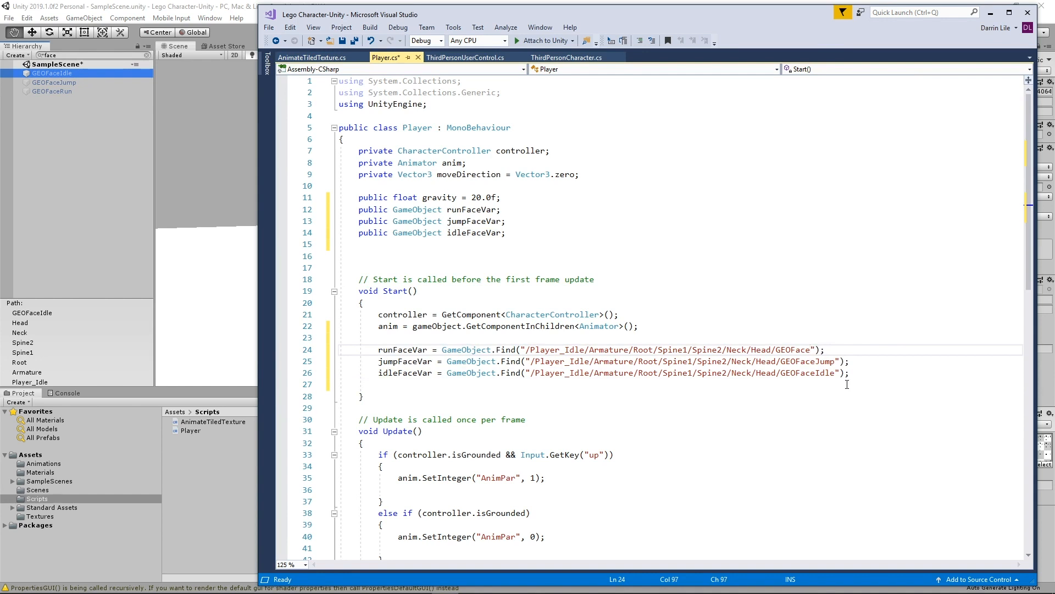
pyautogui.click(843, 384)
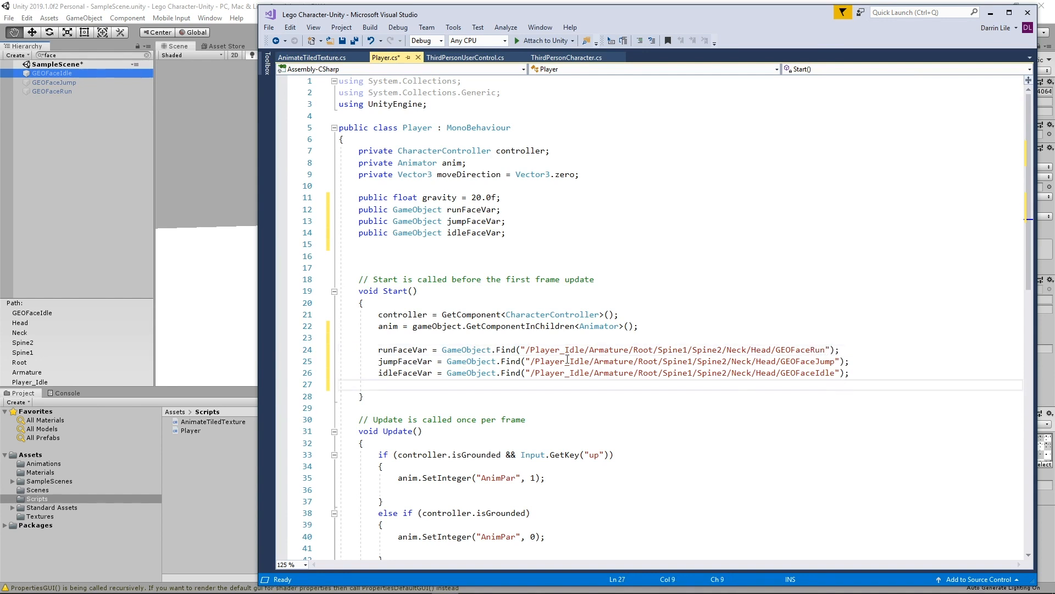
pyautogui.click(392, 350)
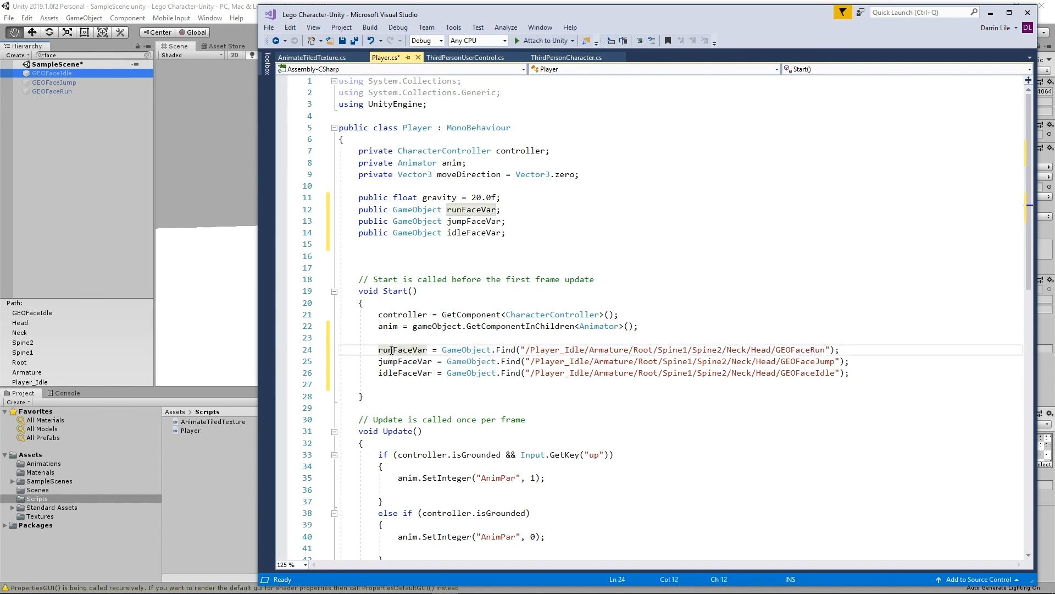
pyautogui.click(830, 349)
pyautogui.click(825, 361)
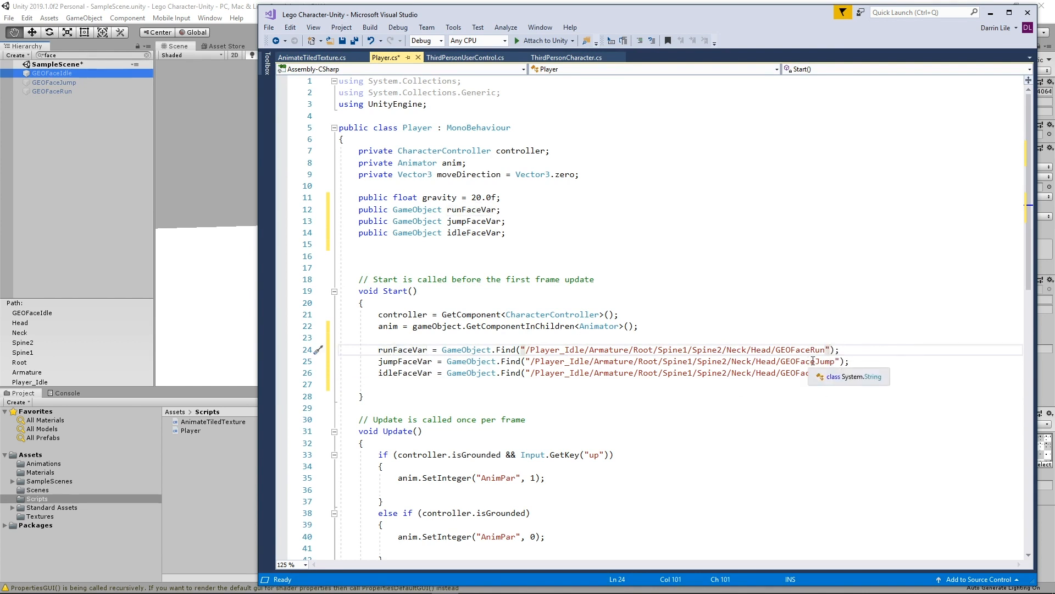
# Check the three face variable assignments in Start() and save the Player script
pyautogui.click(410, 363)
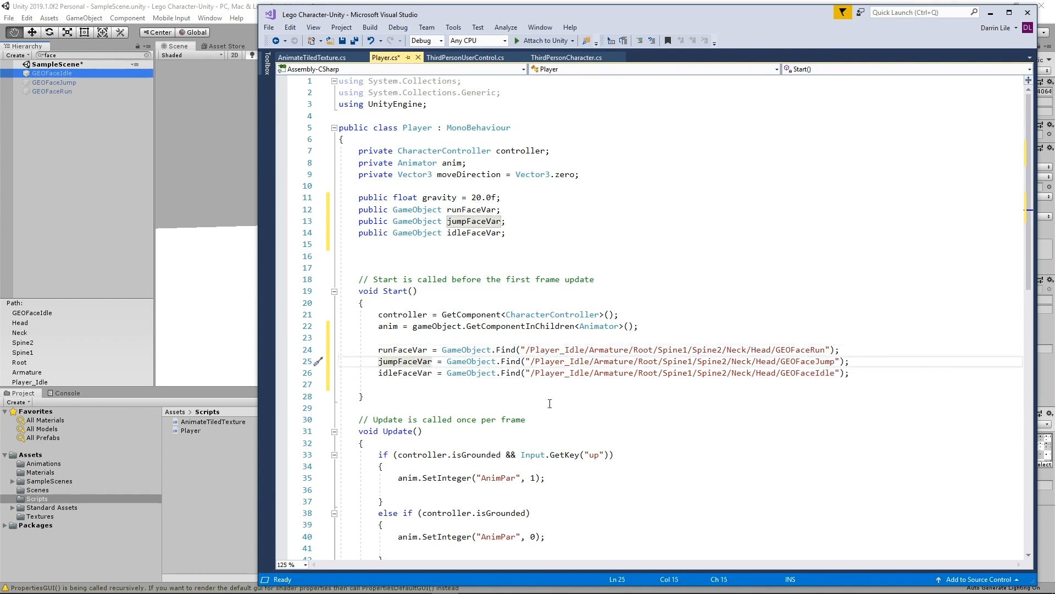
pyautogui.click(817, 373)
pyautogui.click(398, 373)
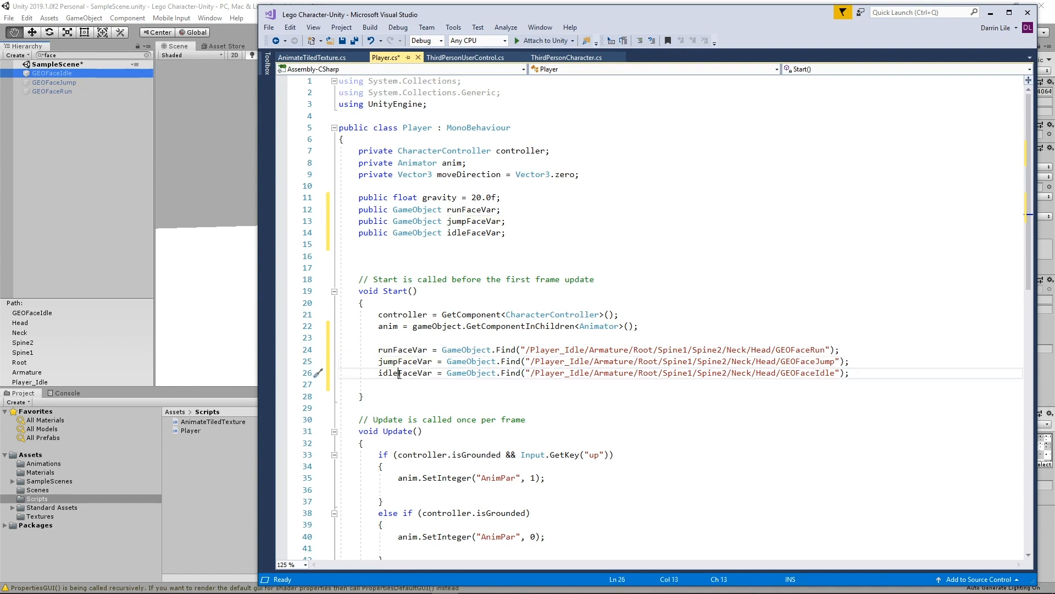
pyautogui.click(867, 370)
pyautogui.click(342, 43)
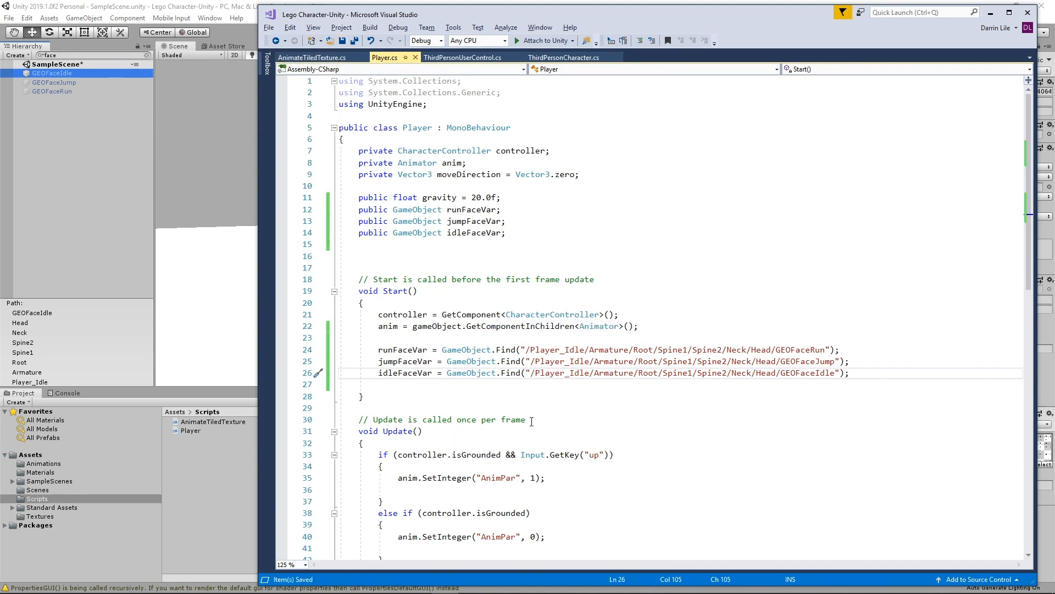
# Change the Input.GetKey key in Update()'s first if condition to "w"
pyautogui.scroll(-5, 530, 384)
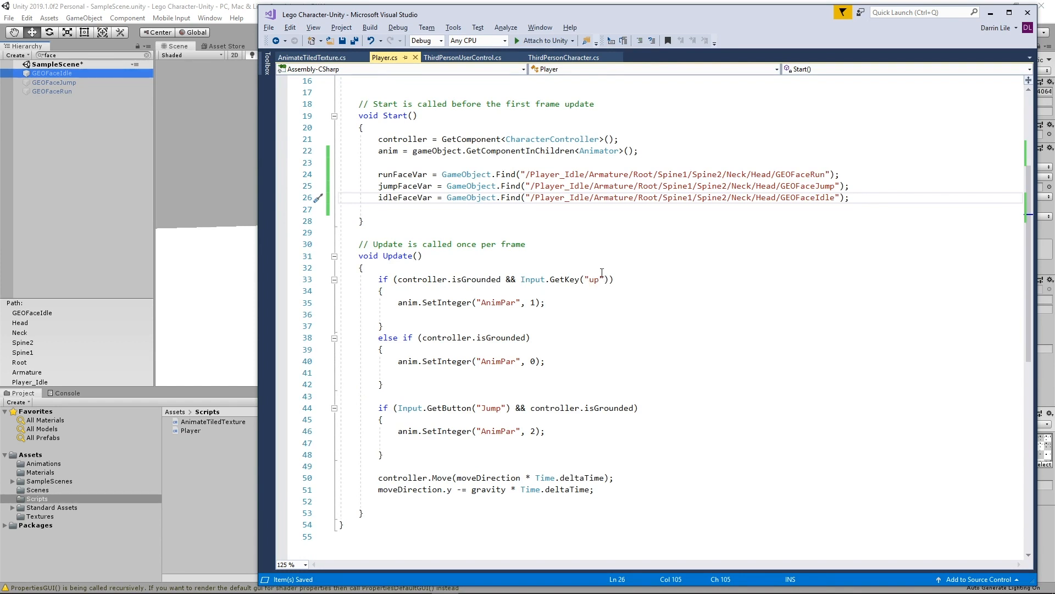
pyautogui.click(622, 285)
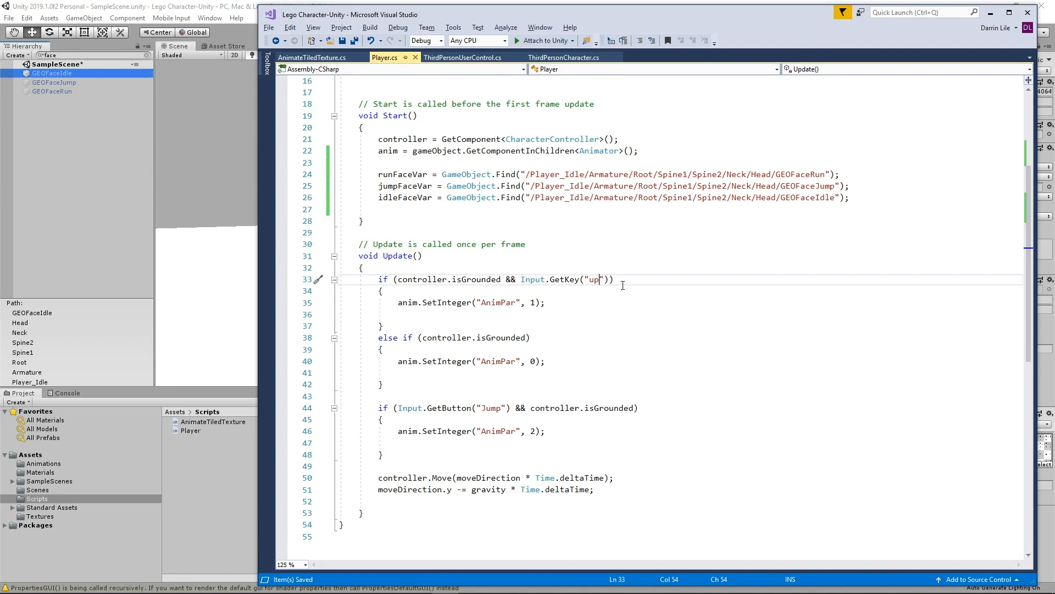
pyautogui.press('BackSpace')
pyautogui.press('BackSpace')
pyautogui.write('w')
pyautogui.click(639, 306)
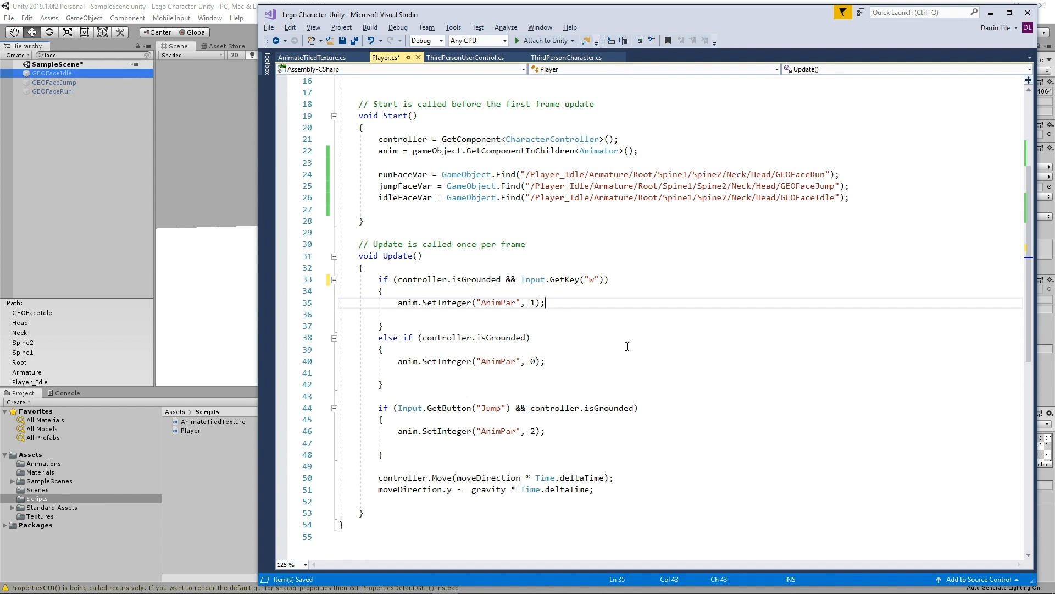
# Set the Input.GetKey key in the first if condition back to "up"
pyautogui.click(597, 281)
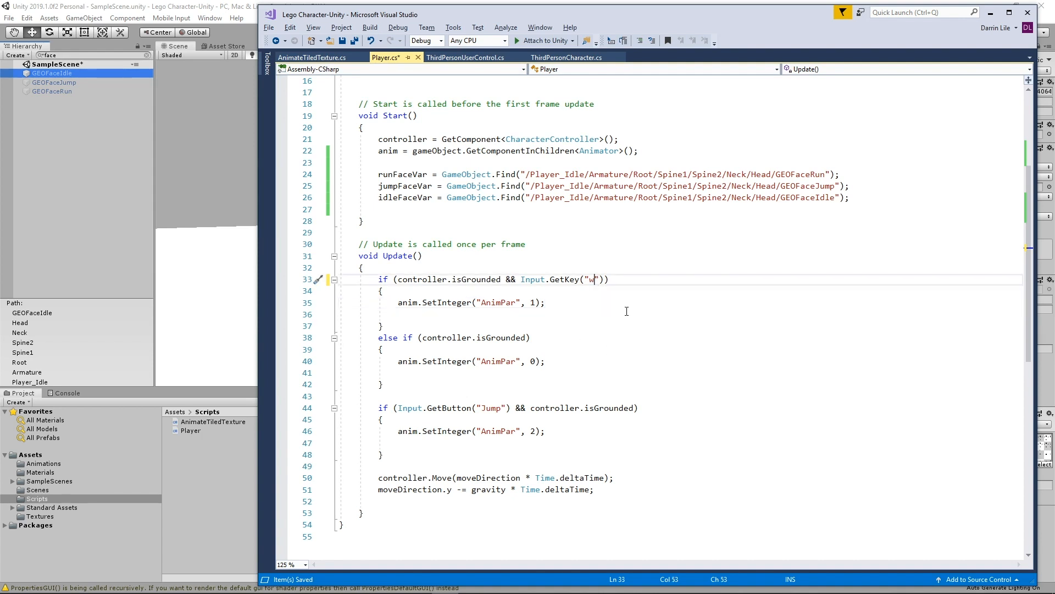
pyautogui.press('BackSpace')
pyautogui.write('up')
# Add runFaceVar.SetActive(true); below the AnimPar 1 line in the "up" key block, preceded by a blank line
pyautogui.click(627, 311)
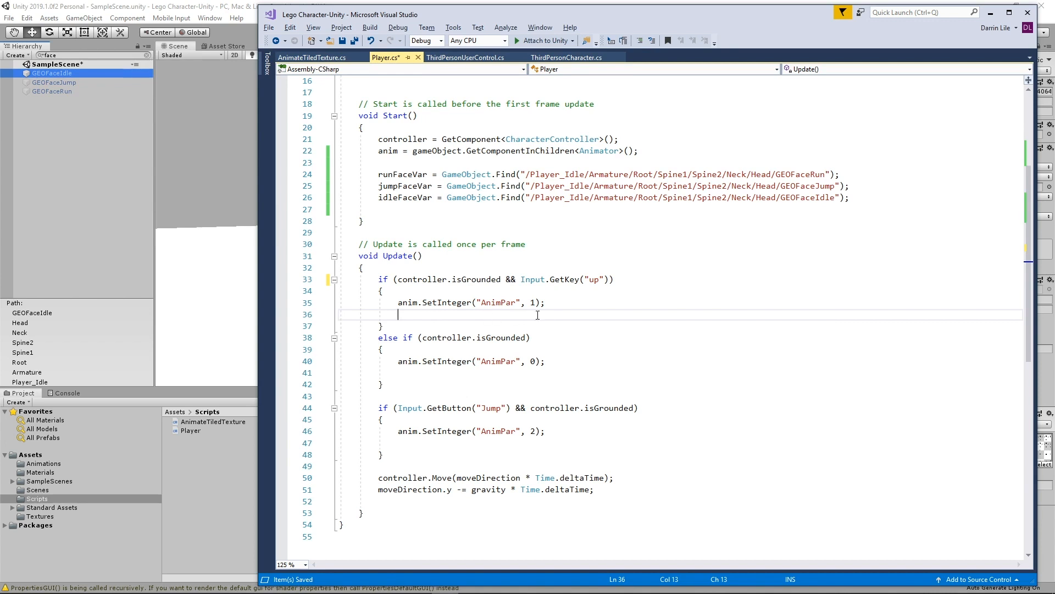
pyautogui.press('Return')
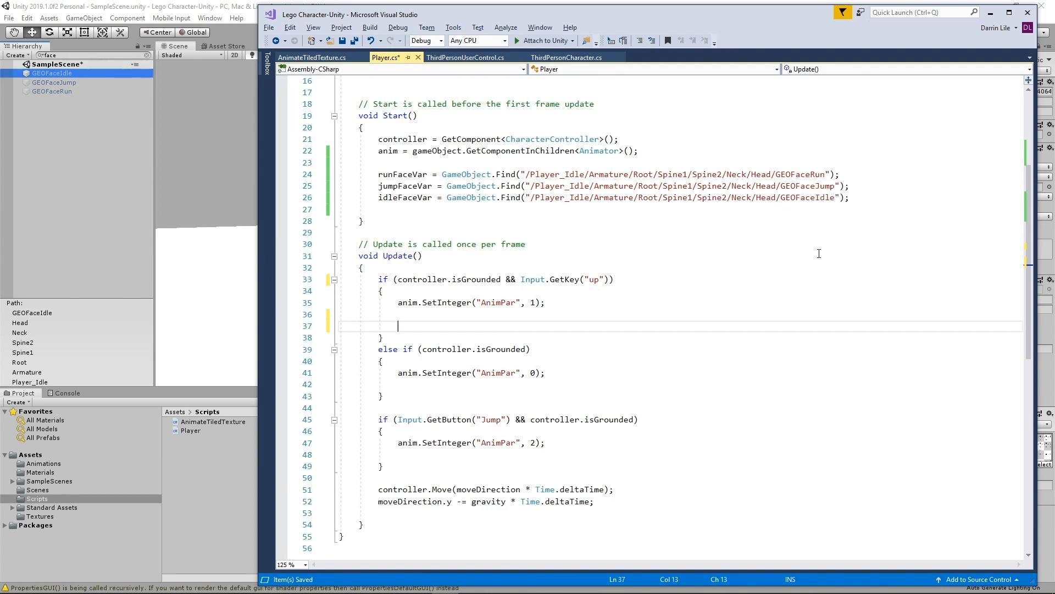
pyautogui.write('ru')
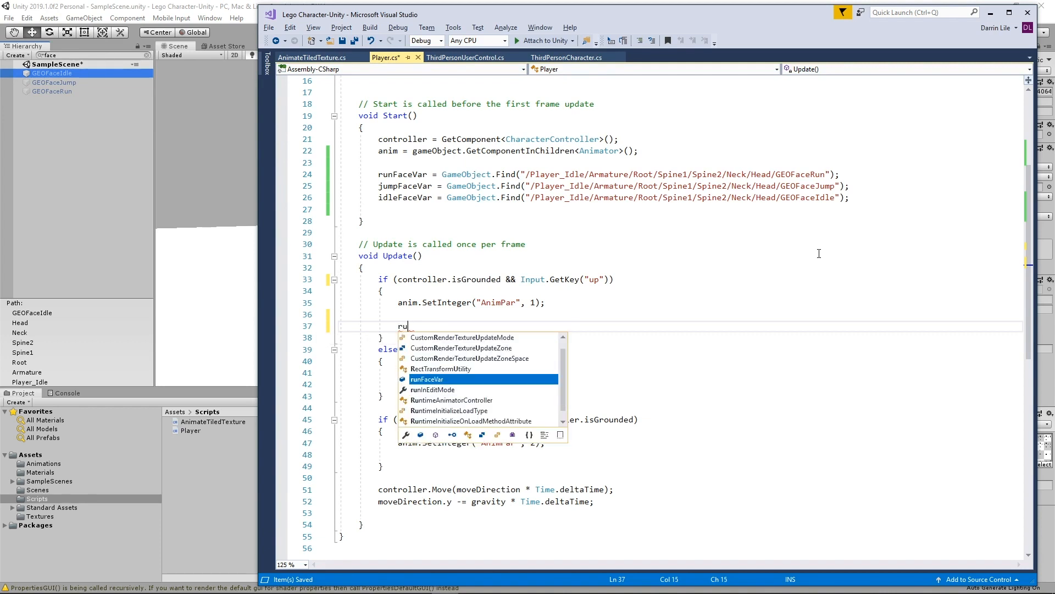
pyautogui.write('nFaceV')
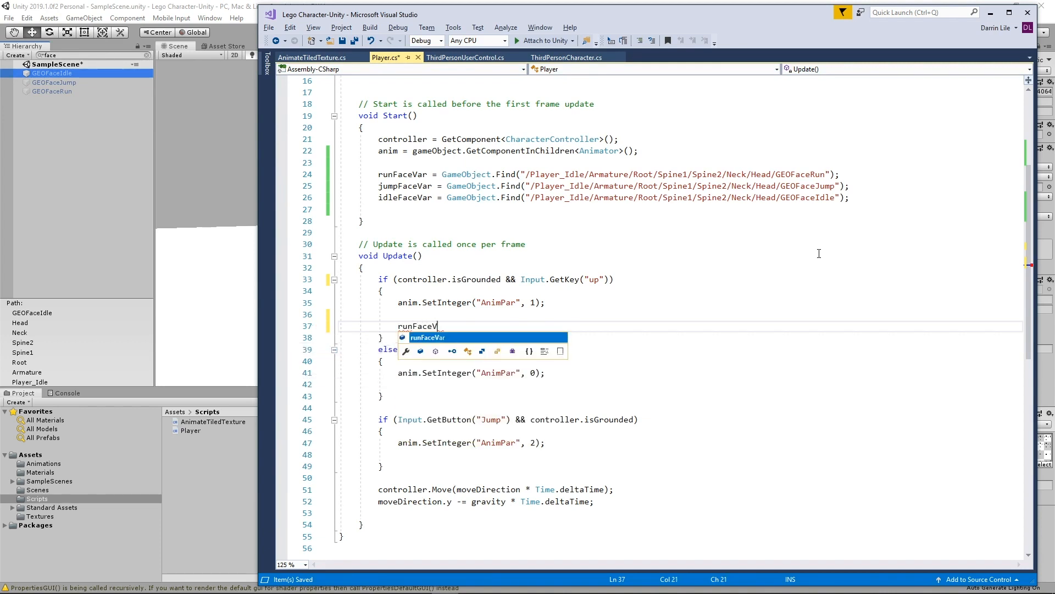
pyautogui.write('ar.S')
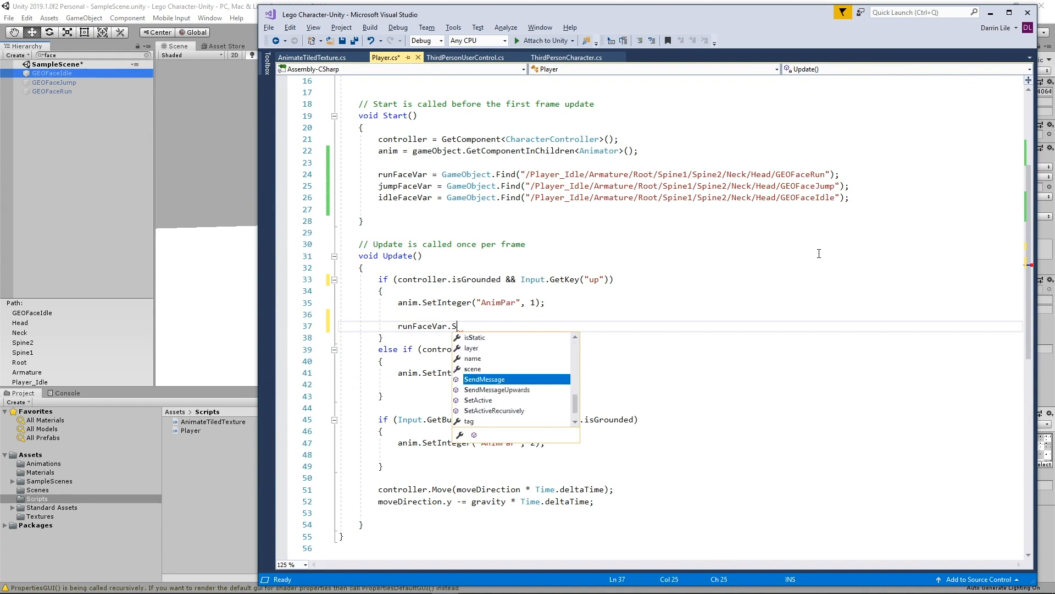
pyautogui.write('etActive(true')
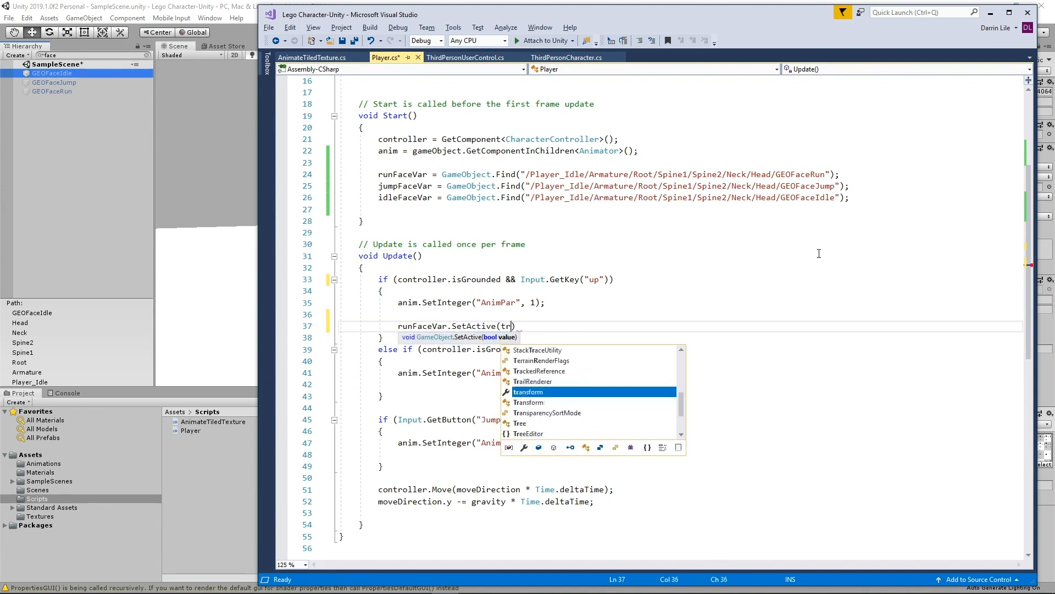
pyautogui.write(');')
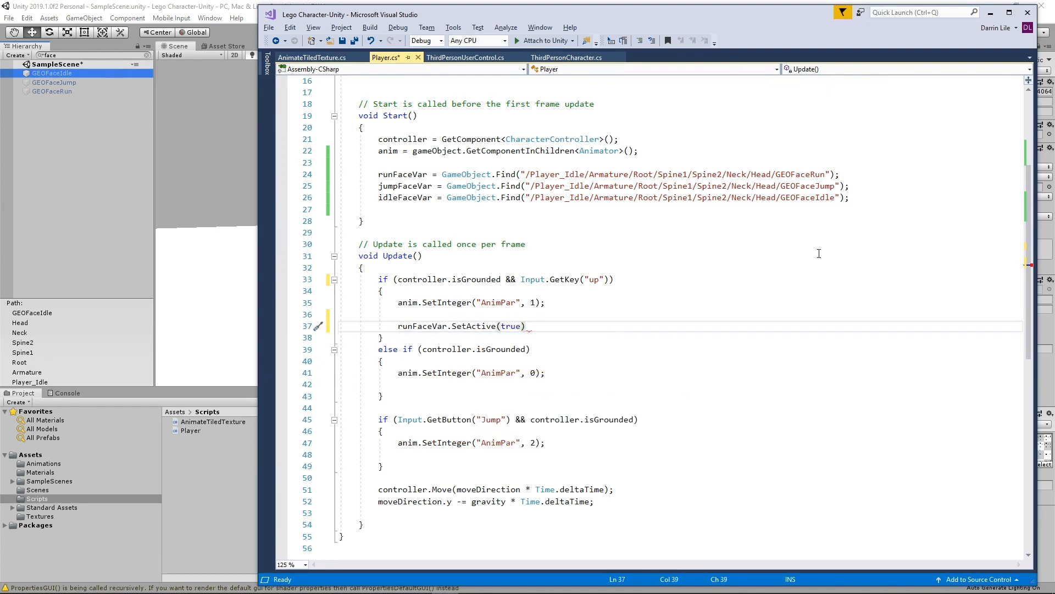
pyautogui.press('Return')
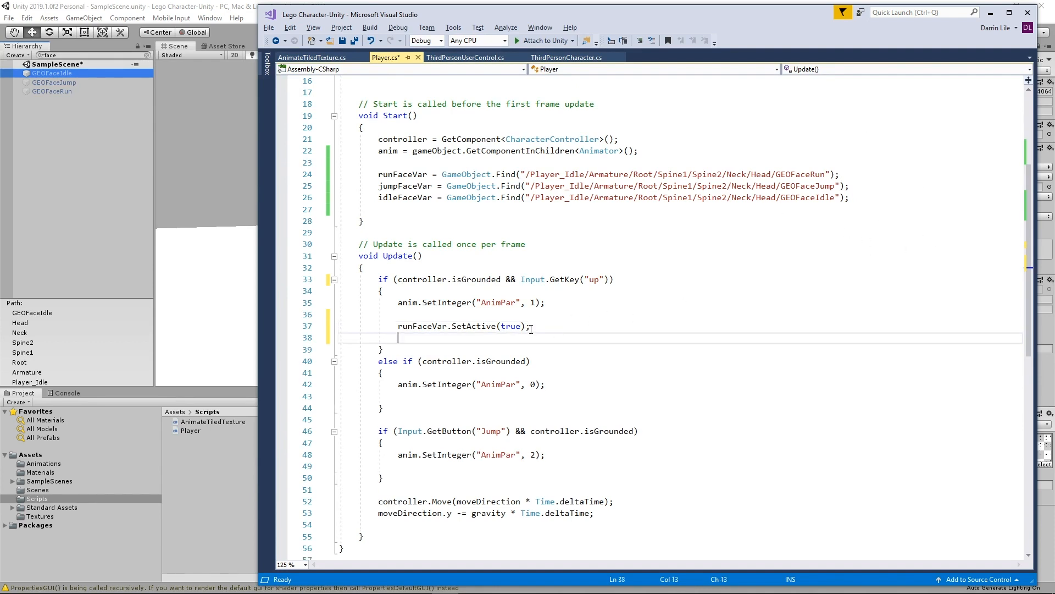
# Copy the runFaceVar.SetActive(true); statement and paste it on a new line directly below
pyautogui.moveTo(531, 327); pyautogui.dragTo(398, 326)
pyautogui.hotkey('ctrl', 'c')
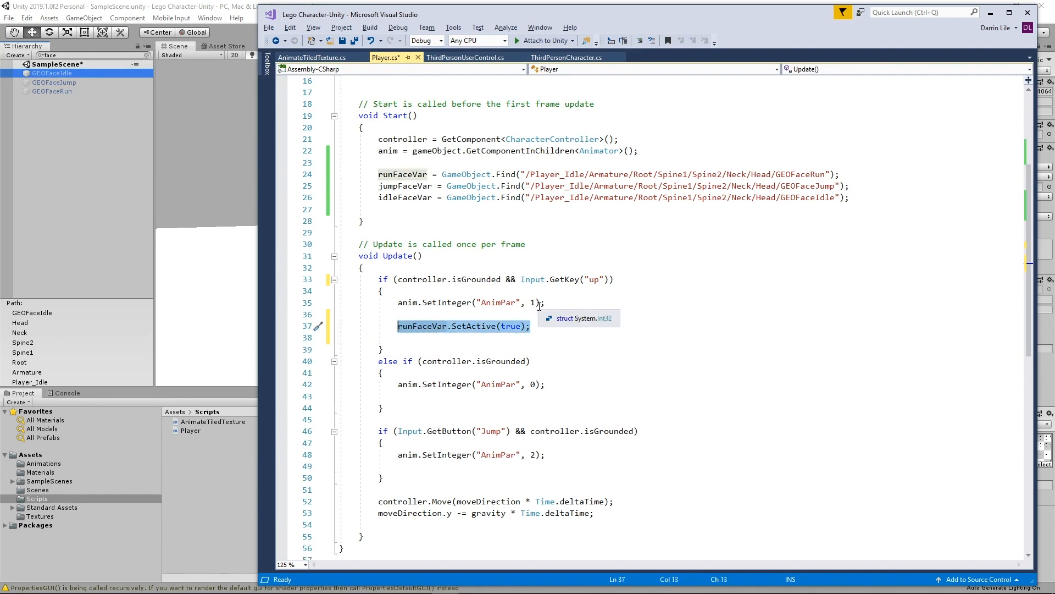
pyautogui.click(539, 327)
pyautogui.press('Return')
pyautogui.hotkey('ctrl', 'v')
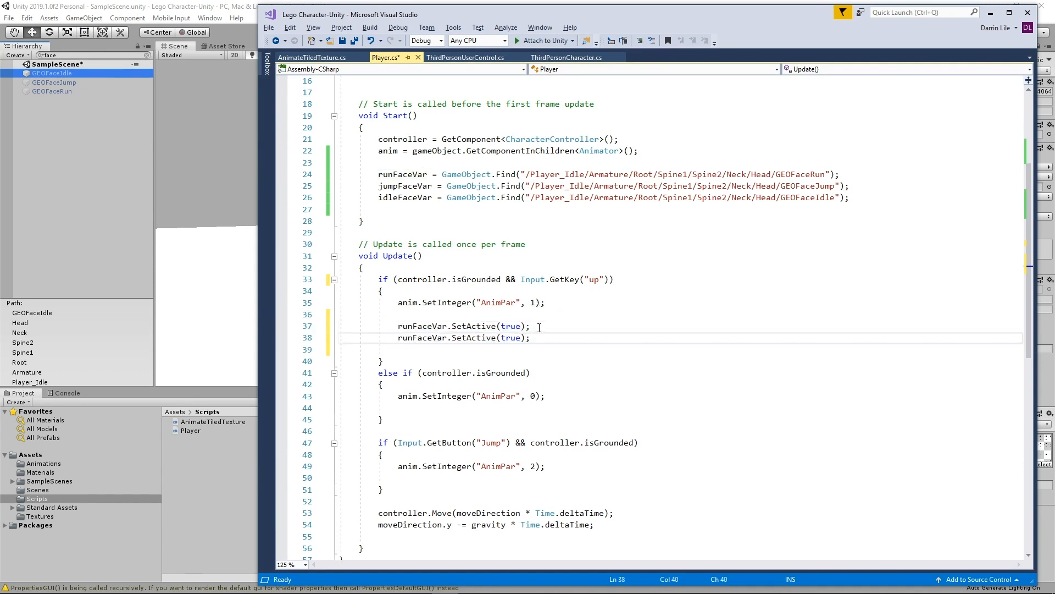
# Rename the variable in the duplicated SetActive line to idleFaceVar
pyautogui.click(413, 337)
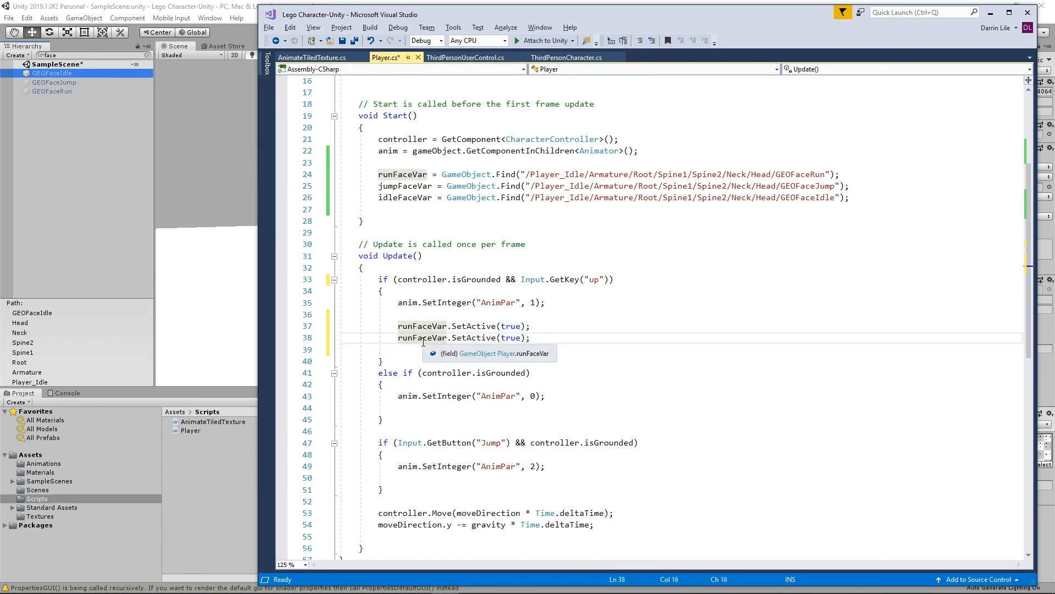
pyautogui.press('BackSpace')
pyautogui.press('BackSpace')
pyautogui.press('BackSpace')
pyautogui.write('idle')
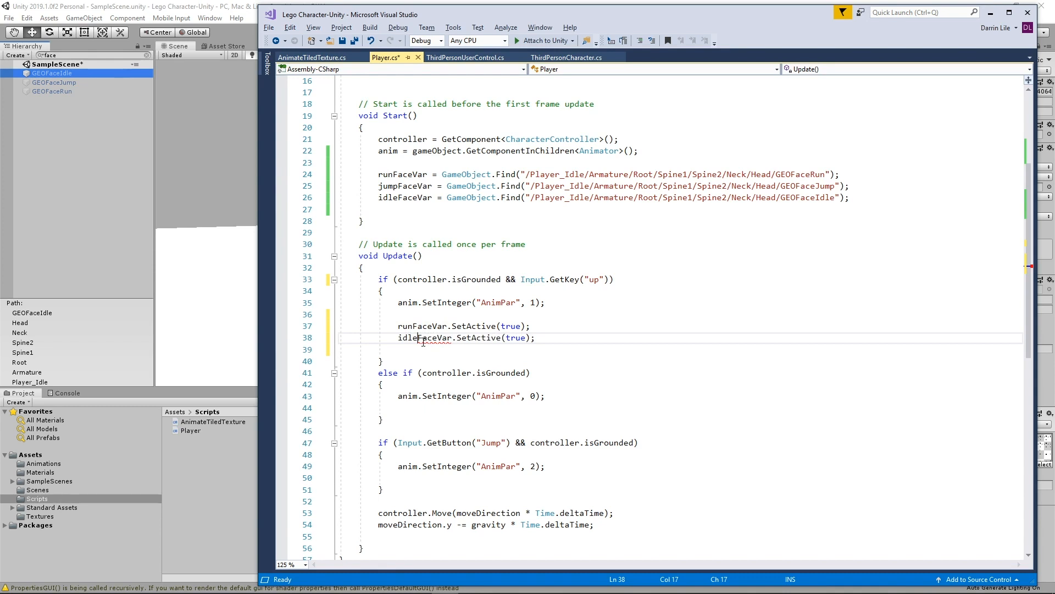
# Change the SetActive argument of idleFaceVar in the "up" key block to false
pyautogui.click(526, 340)
pyautogui.press('BackSpace')
pyautogui.press('BackSpace')
pyautogui.press('BackSpace')
pyautogui.press('BackSpace')
pyautogui.write('fa')
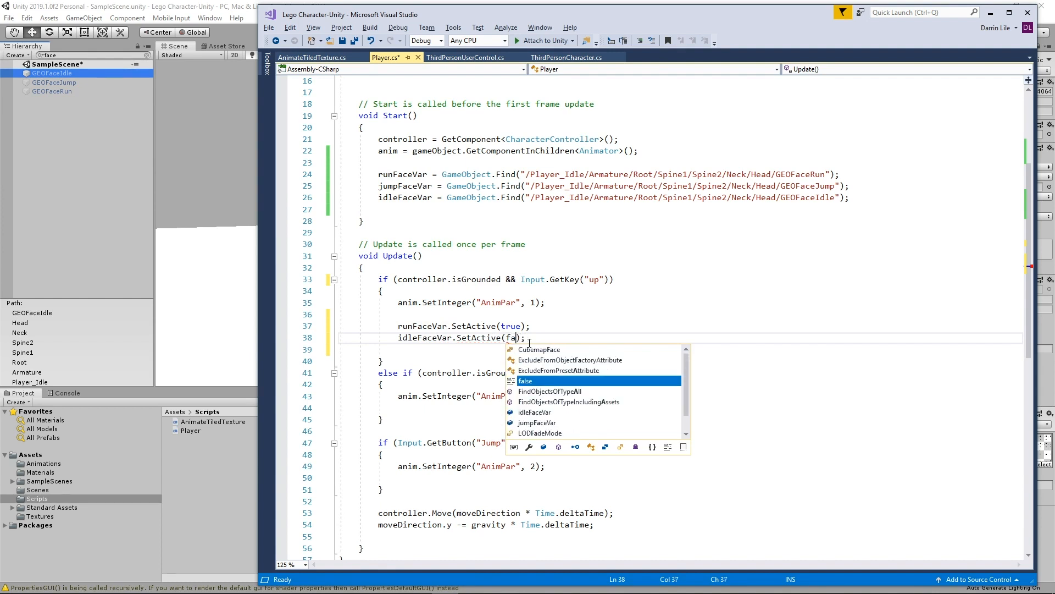
pyautogui.write('lse')
pyautogui.click(556, 337)
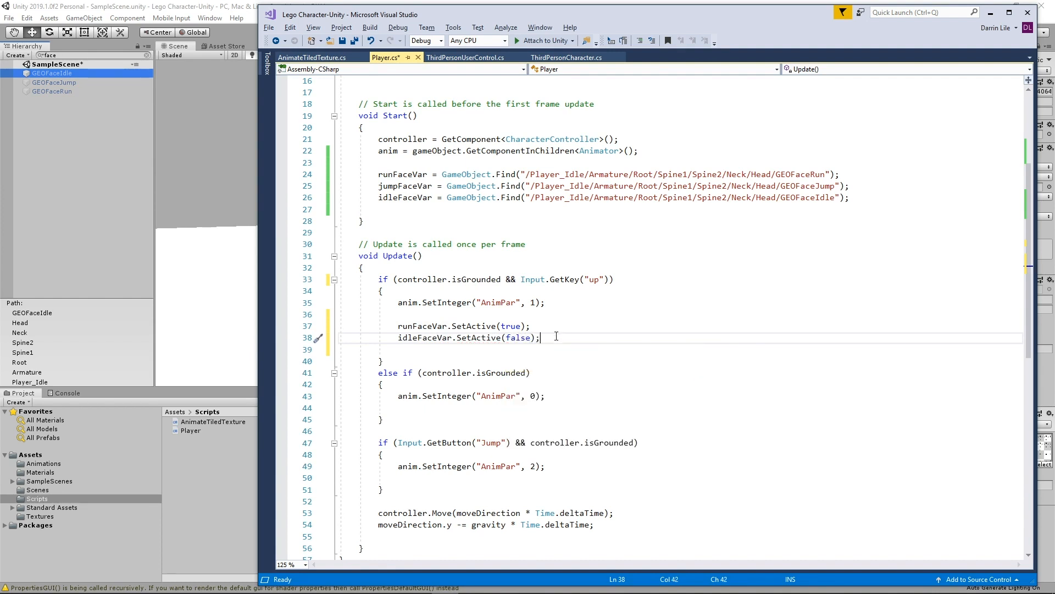
# Copy the idleFaceVar.SetActive(false); statement and paste it on a new line directly below
pyautogui.press('Return')
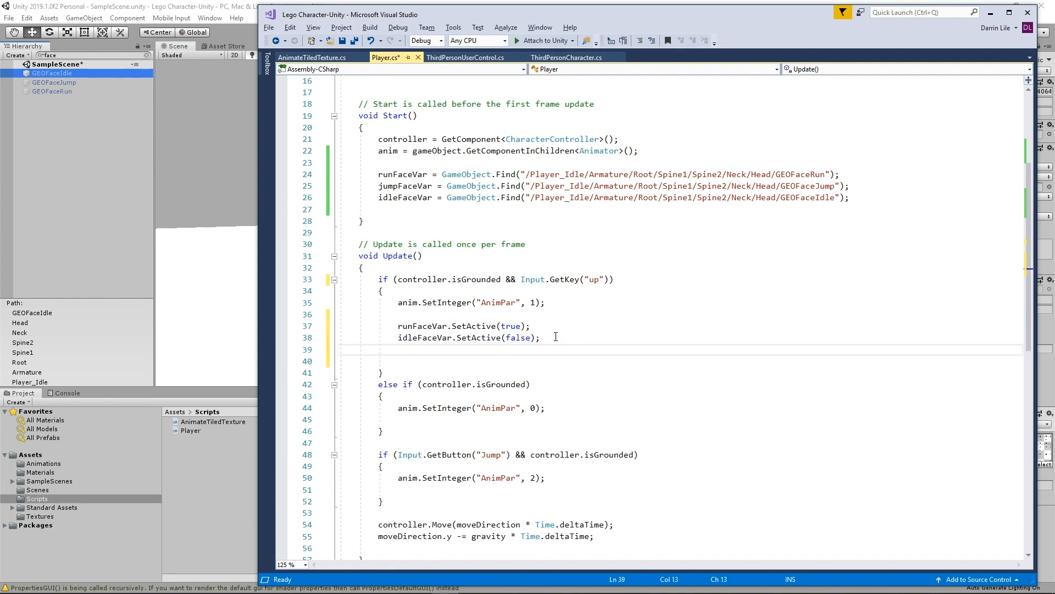
pyautogui.moveTo(542, 337); pyautogui.dragTo(398, 338)
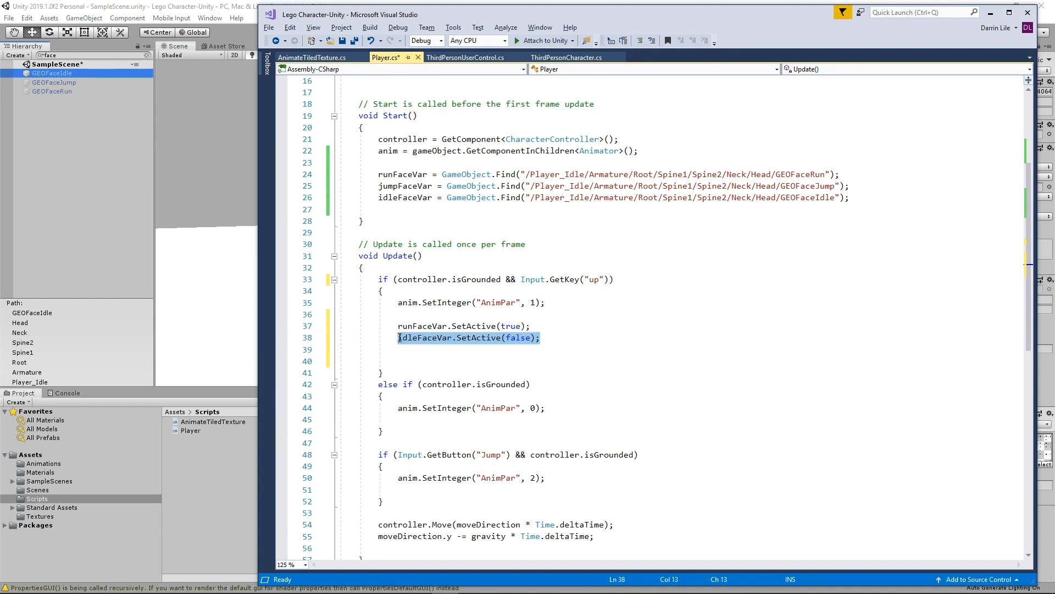
pyautogui.hotkey('ctrl', 'c')
pyautogui.click(485, 352)
pyautogui.hotkey('ctrl', 'v')
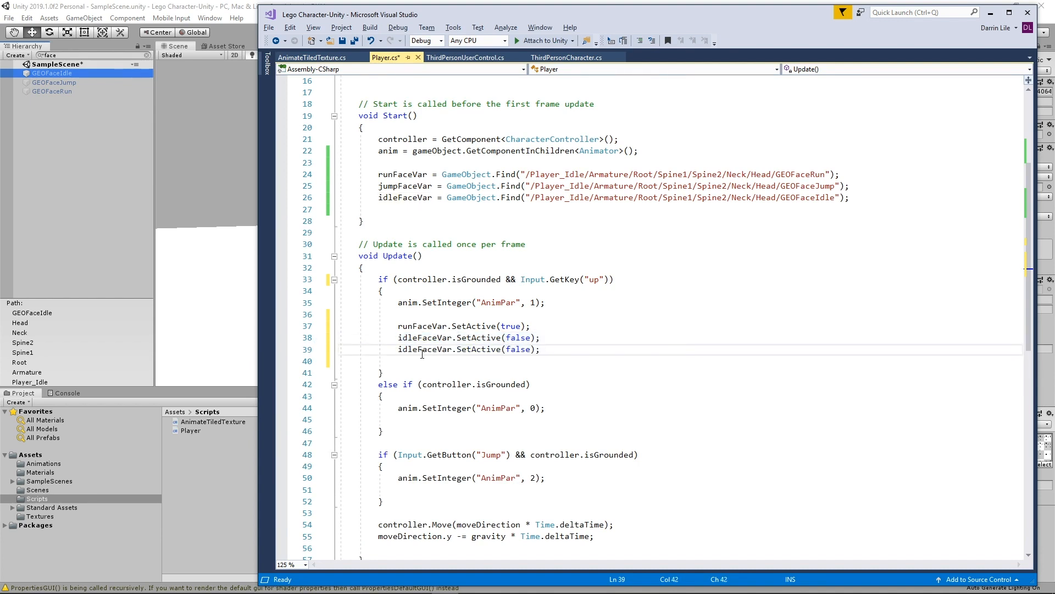
# Rename the variable in the second idleFaceVar.SetActive(false) line to jumpFaceVar
pyautogui.click(422, 352)
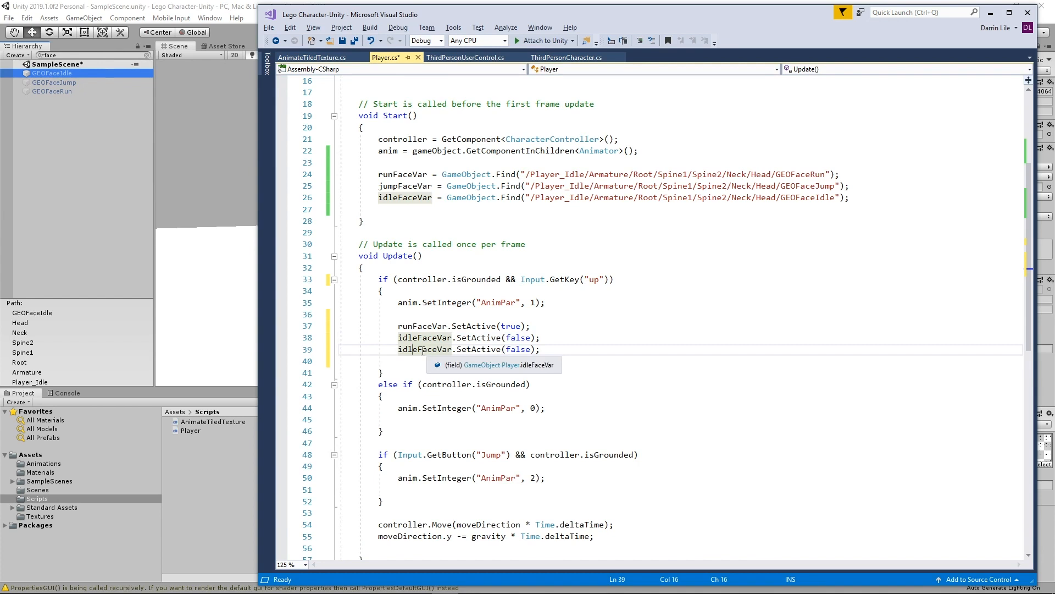
pyautogui.press('BackSpace')
pyautogui.press('BackSpace')
pyautogui.press('BackSpace')
pyautogui.press('Delete')
pyautogui.write('jum')
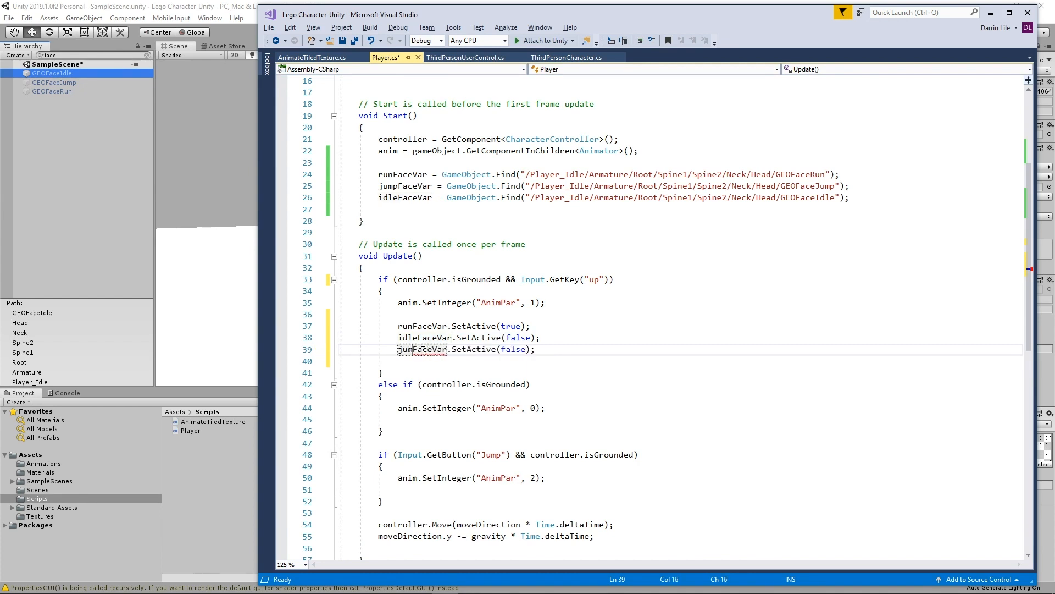
pyautogui.write('p')
pyautogui.click(492, 365)
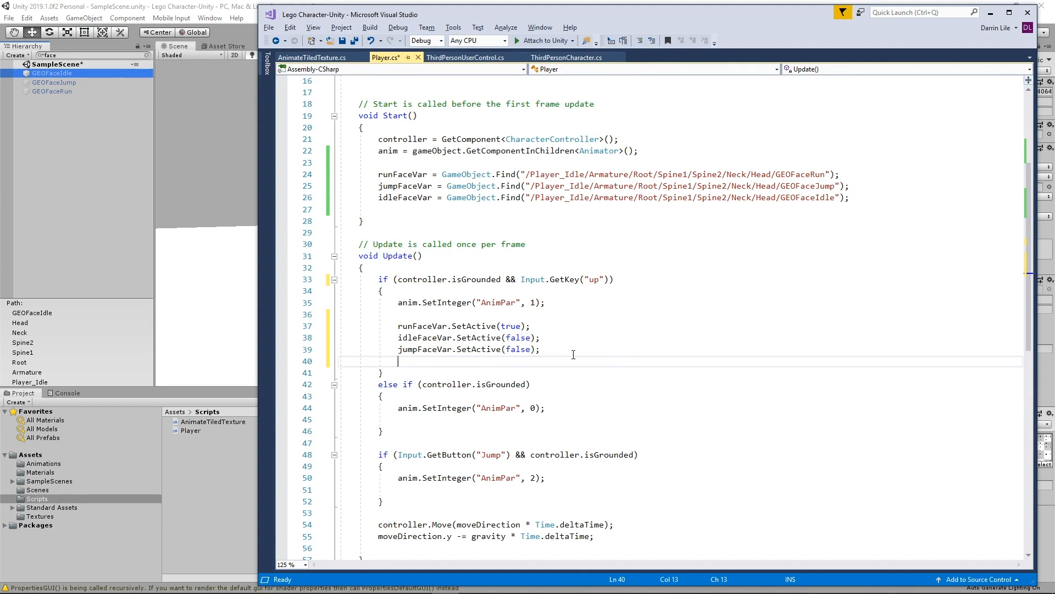
# Copy the three SetActive lines and paste them below the AnimPar 0 line in the else if block, after a blank line
pyautogui.moveTo(542, 352); pyautogui.dragTo(341, 325)
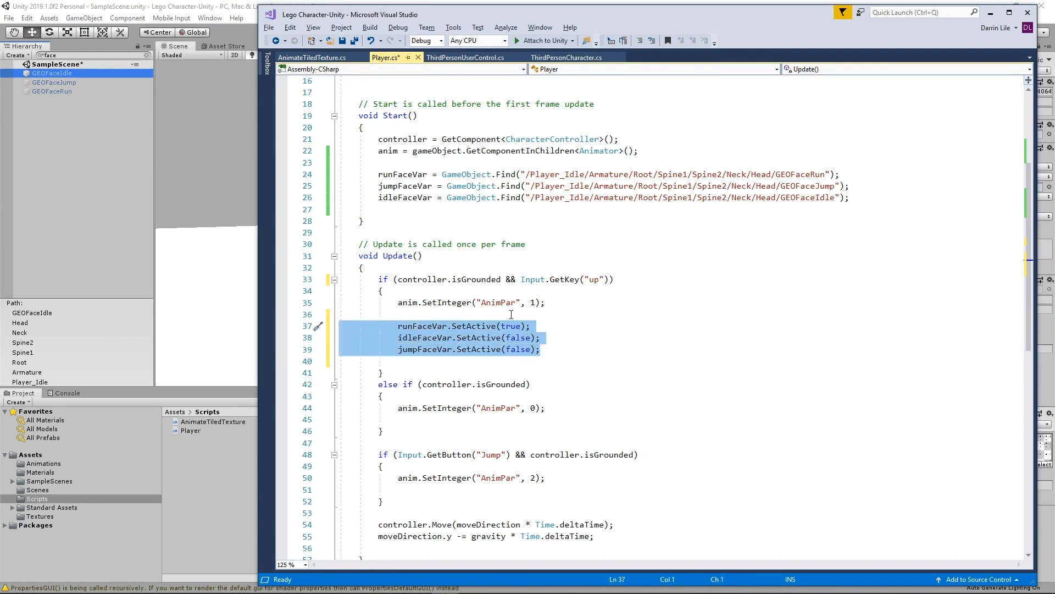
pyautogui.scroll(-3, 627, 376)
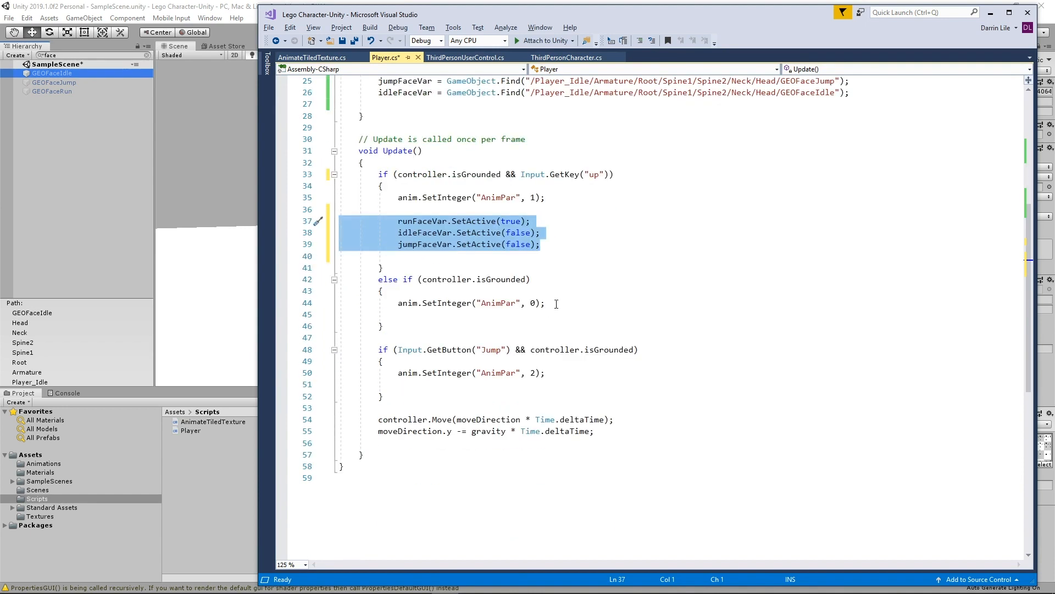
pyautogui.click(556, 304)
pyautogui.press('Return')
pyautogui.press('Return')
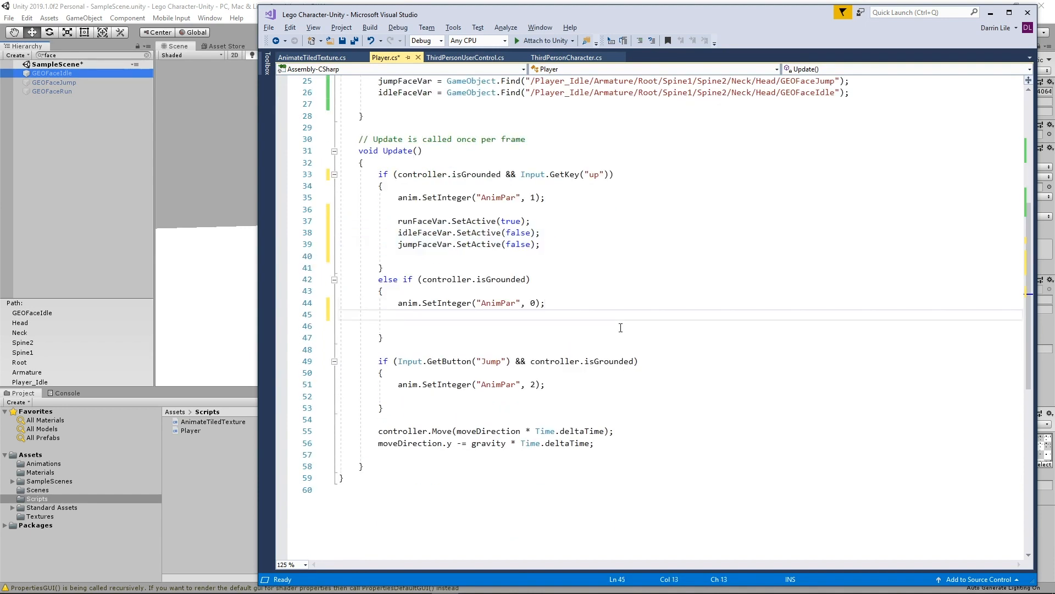
pyautogui.hotkey('ctrl', 'v')
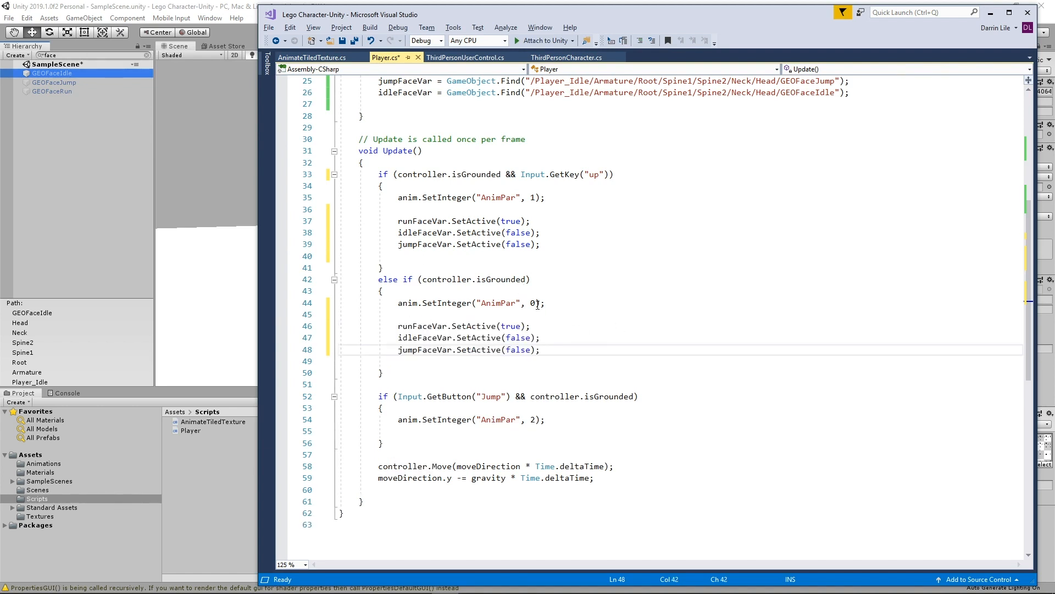
# Change the SetActive argument of idleFaceVar in the else if block to true
pyautogui.click(534, 339)
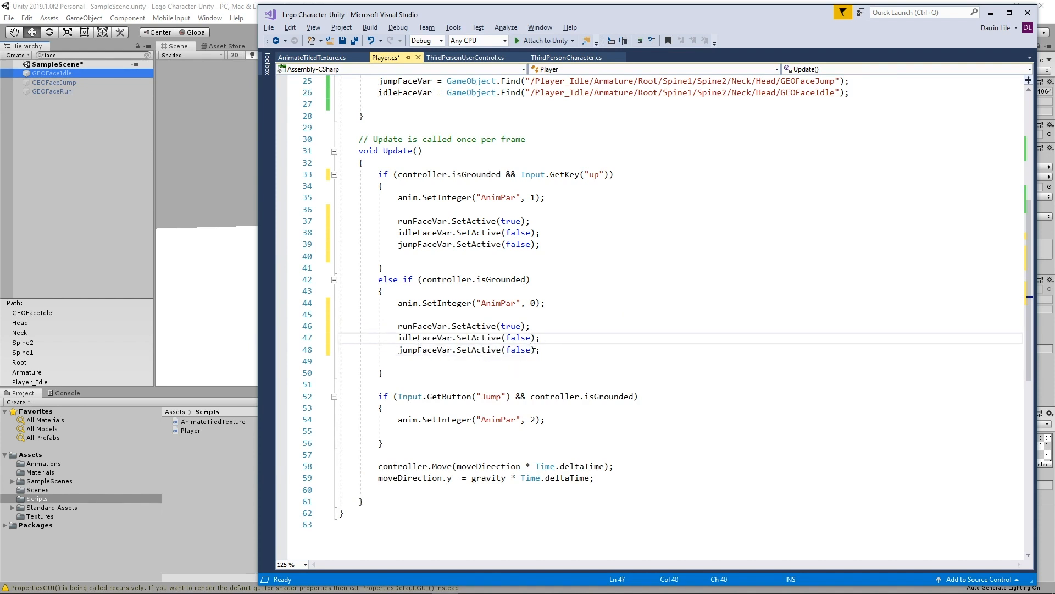
pyautogui.press('BackSpace')
pyautogui.press('BackSpace')
pyautogui.press('BackSpace')
pyautogui.press('BackSpace')
pyautogui.press('BackSpace')
pyautogui.write('t')
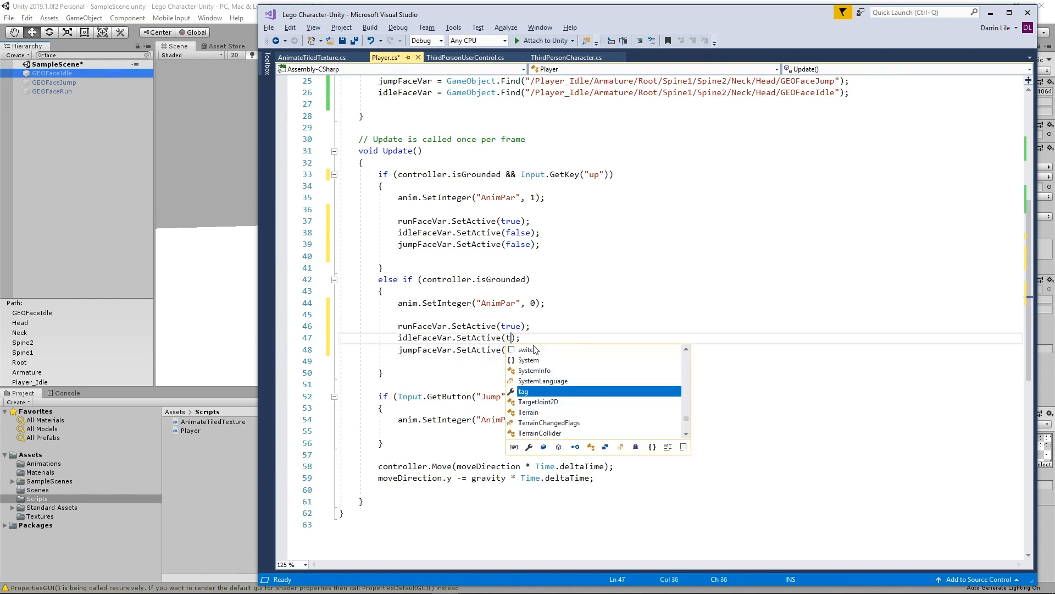
pyautogui.write('rue')
# Change the SetActive argument of runFaceVar in the else if block to false
pyautogui.click(521, 326)
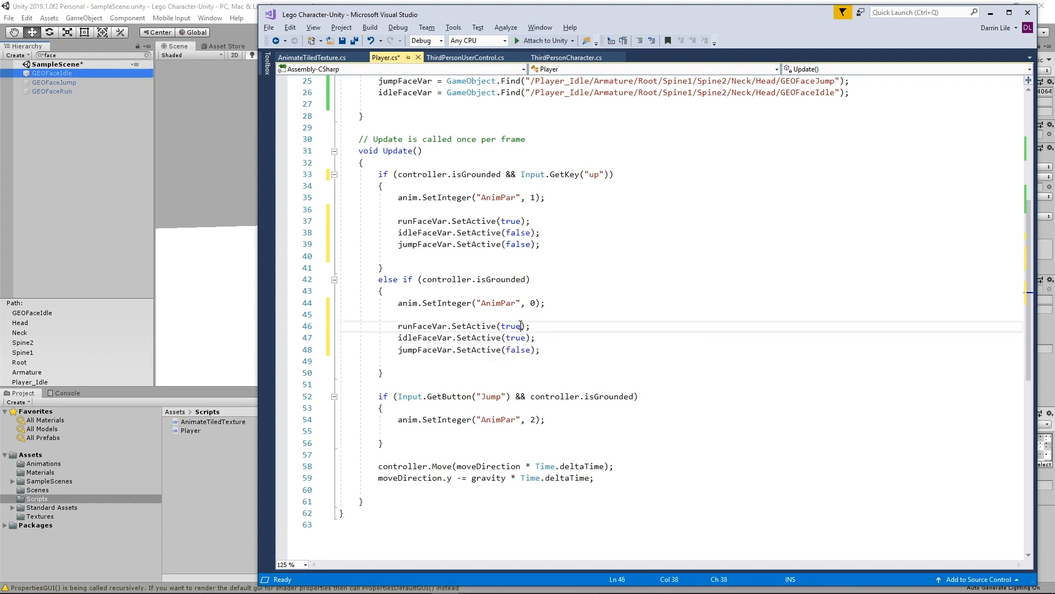
pyautogui.press('BackSpace')
pyautogui.press('BackSpace')
pyautogui.press('BackSpace')
pyautogui.press('BackSpace')
pyautogui.write('false')
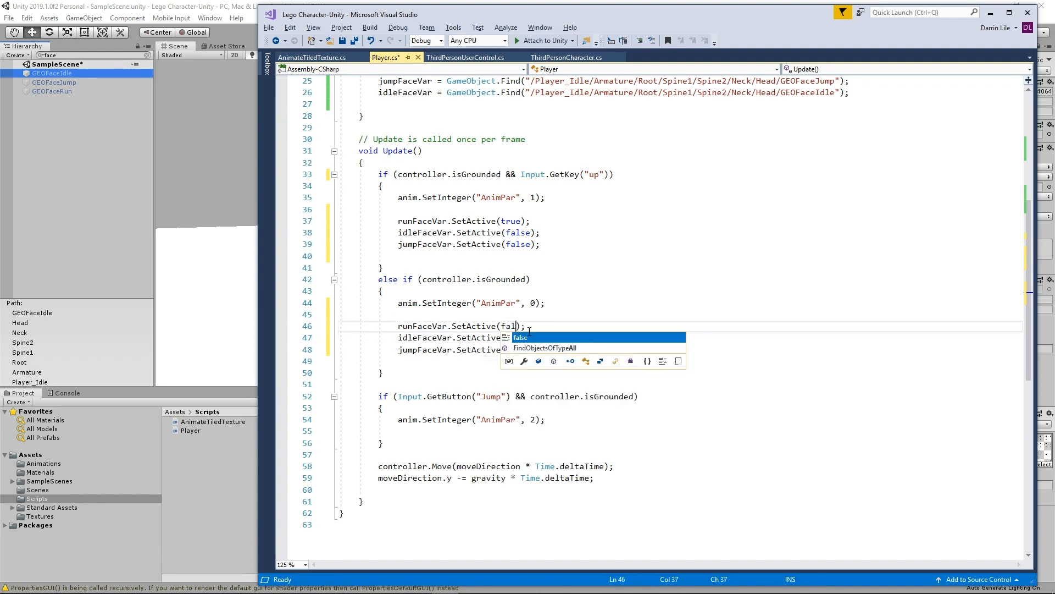
# Paste the three copied SetActive lines below the AnimPar 2 line in the Jump if block, after a blank line
pyautogui.click(730, 376)
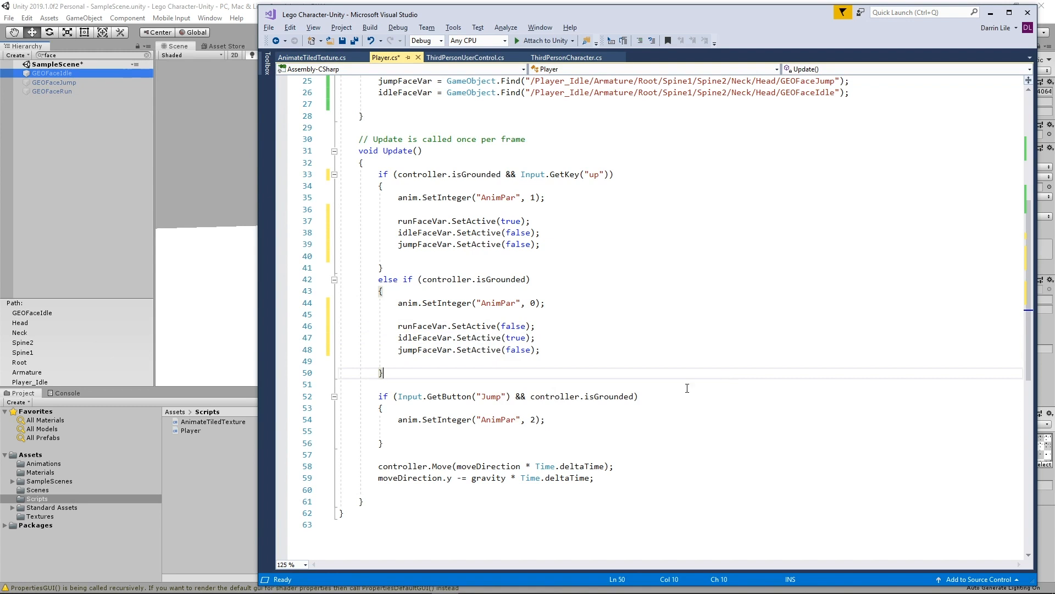
pyautogui.click(552, 420)
pyautogui.press('Return')
pyautogui.press('Return')
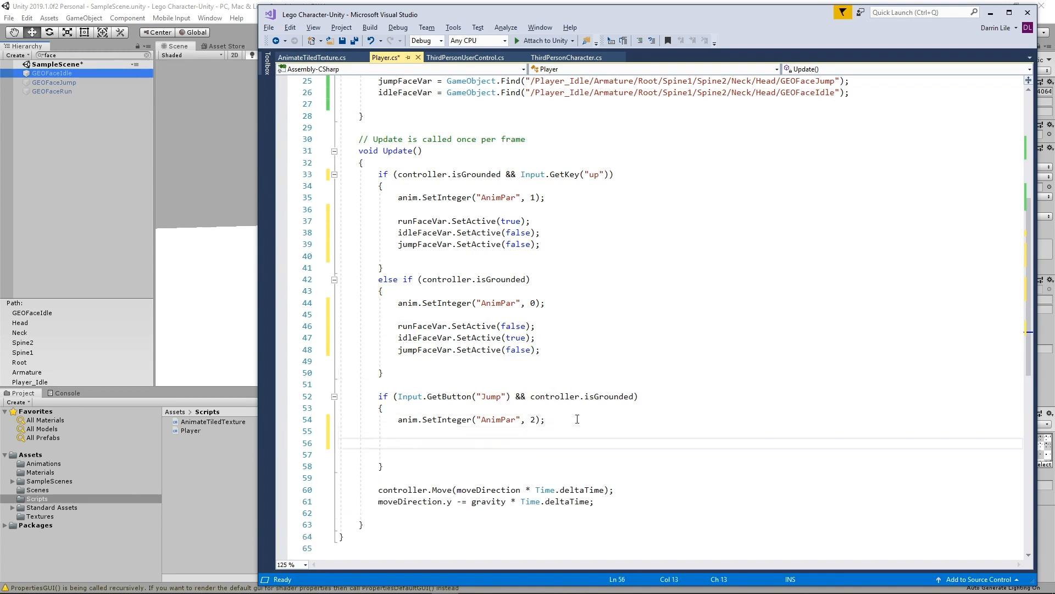
pyautogui.hotkey('ctrl', 'v')
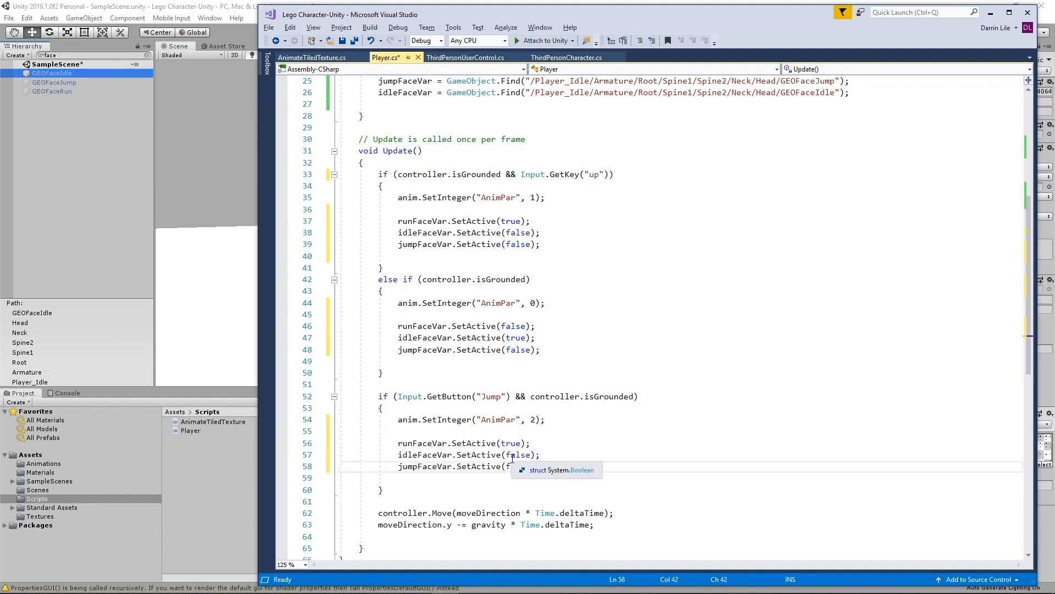
# Change the SetActive argument of jumpFaceVar in the Jump block to true
pyautogui.click(530, 466)
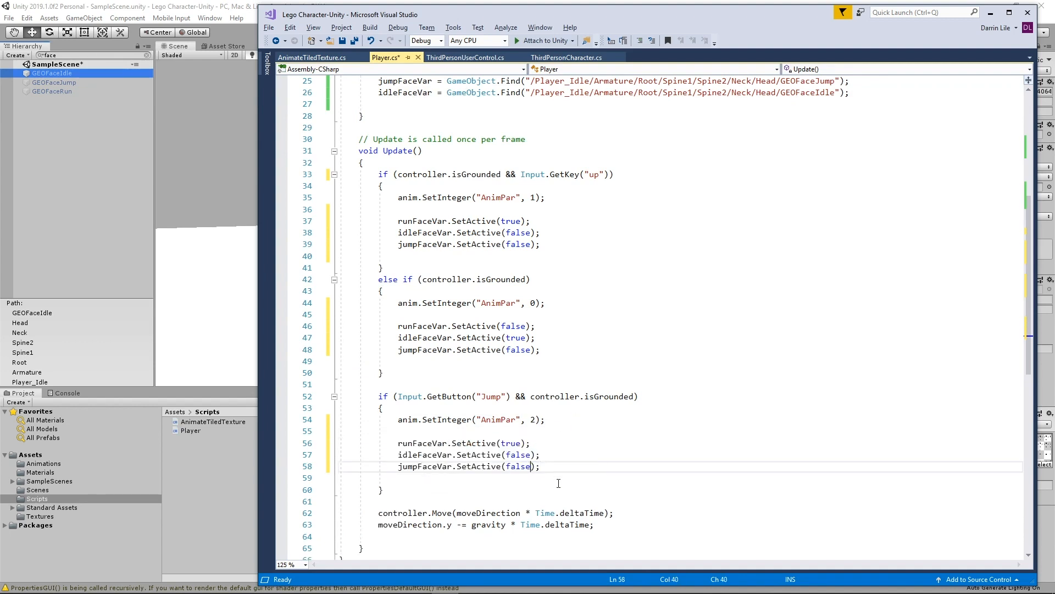
pyautogui.press('BackSpace')
pyautogui.press('BackSpace')
pyautogui.press('BackSpace')
pyautogui.press('BackSpace')
pyautogui.press('BackSpace')
pyautogui.write('true')
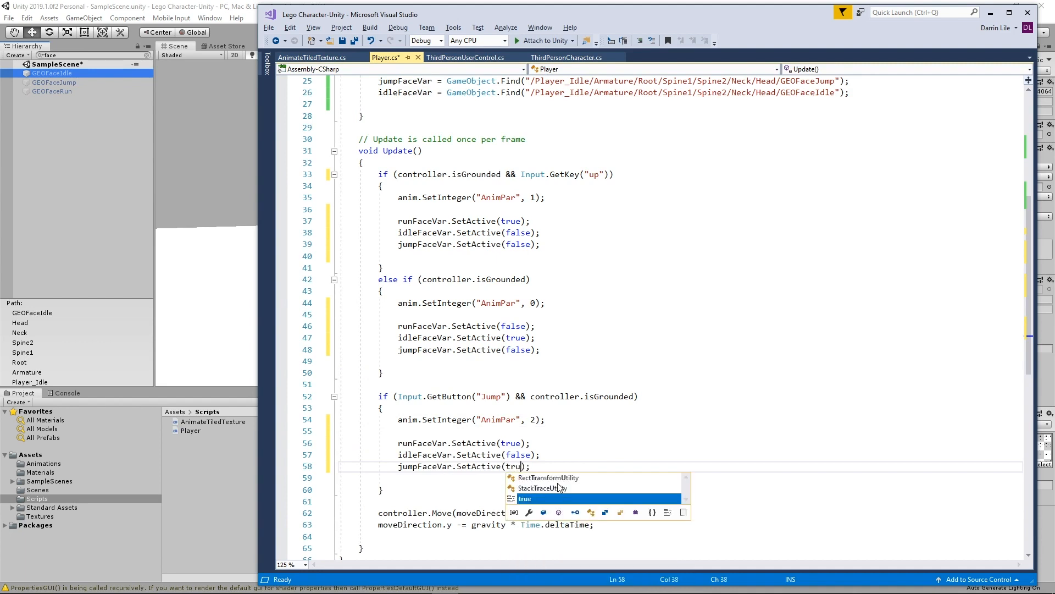
# Change the SetActive argument of runFaceVar in the Jump block to false
pyautogui.click(522, 443)
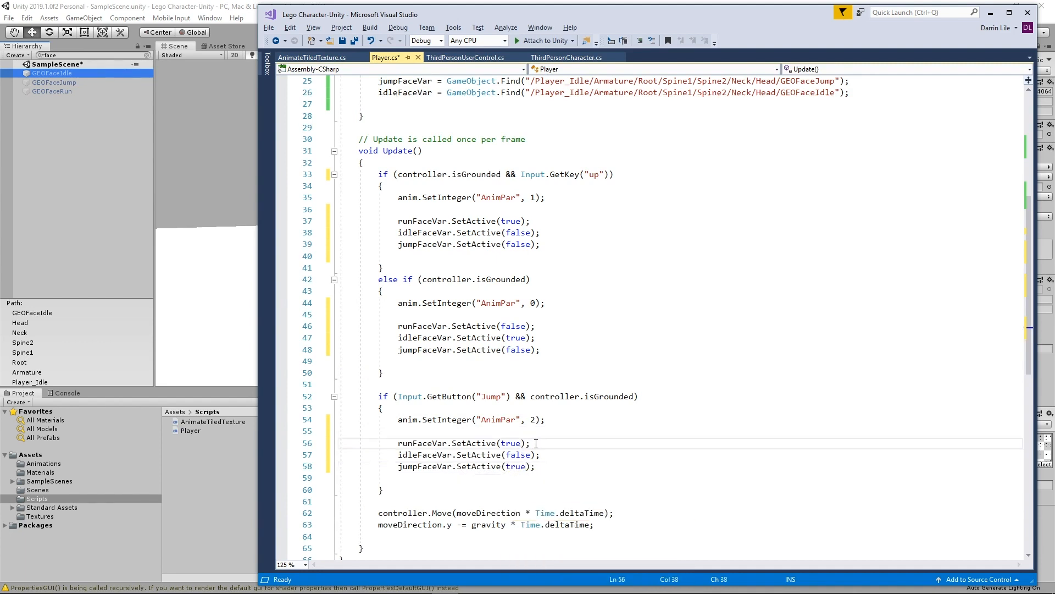
pyautogui.press('BackSpace')
pyautogui.press('BackSpace')
pyautogui.press('BackSpace')
pyautogui.press('BackSpace')
pyautogui.write('fa')
pyautogui.press('Tab')
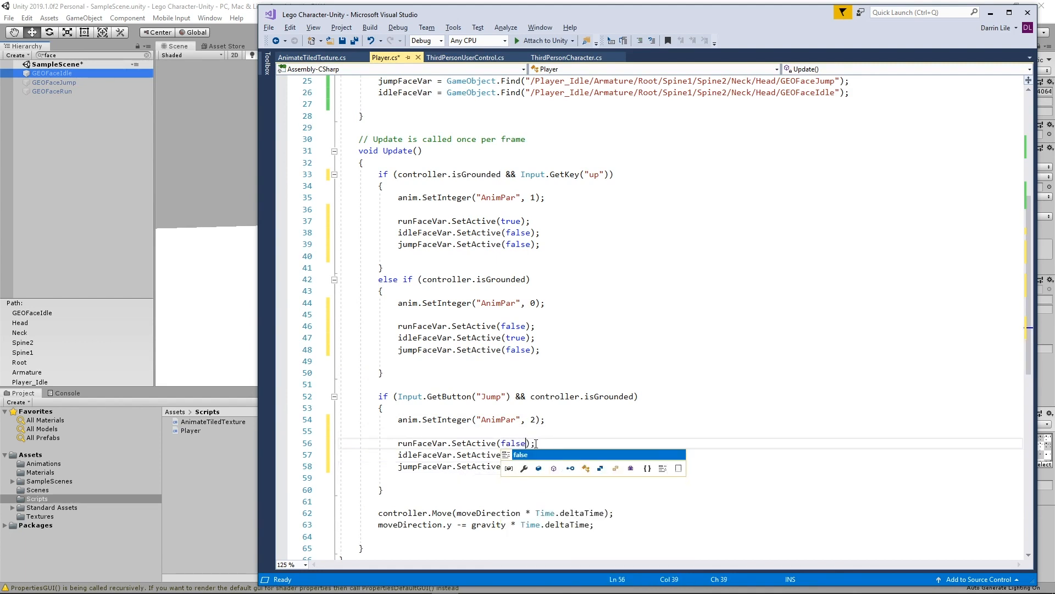
pyautogui.click(712, 419)
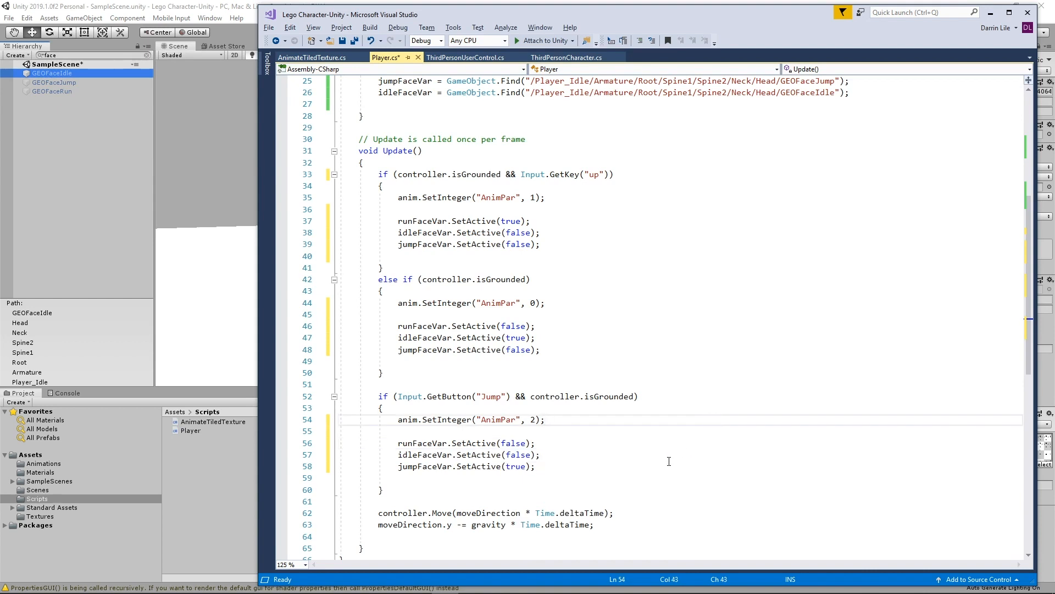
# Save the Player script and switch to Unity
pyautogui.scroll(-3, 669, 461)
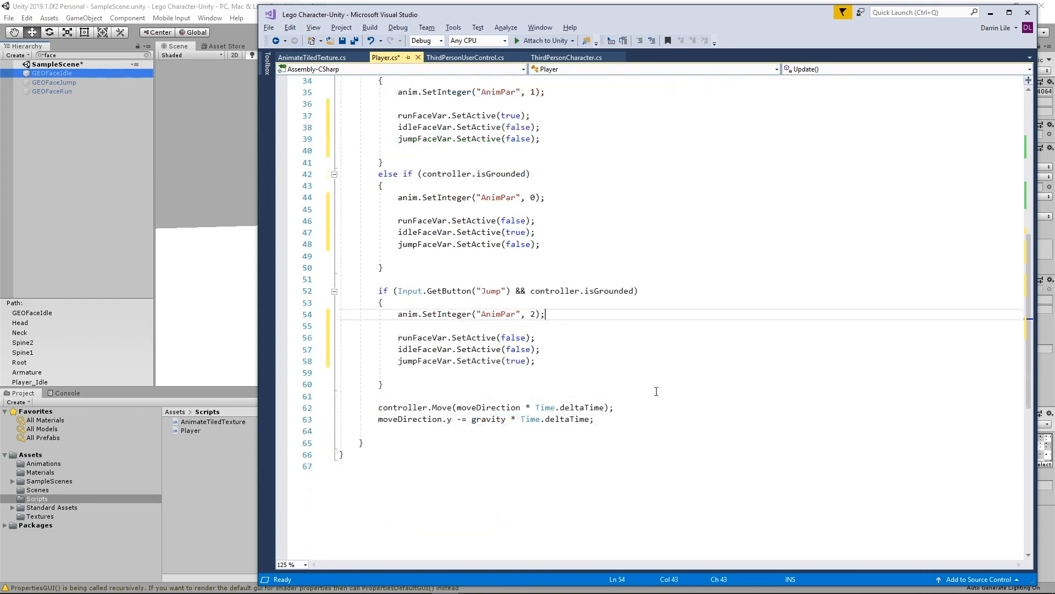
pyautogui.click(342, 42)
pyautogui.click(251, 11)
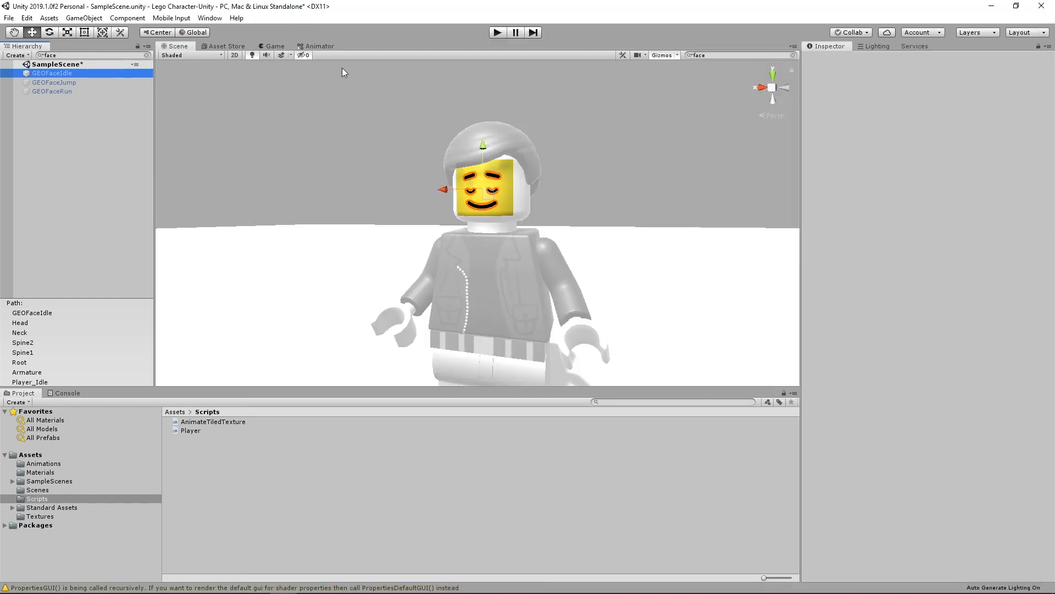
# Clear the face search filter in the scene hierarchy and save the scene
pyautogui.click(147, 55)
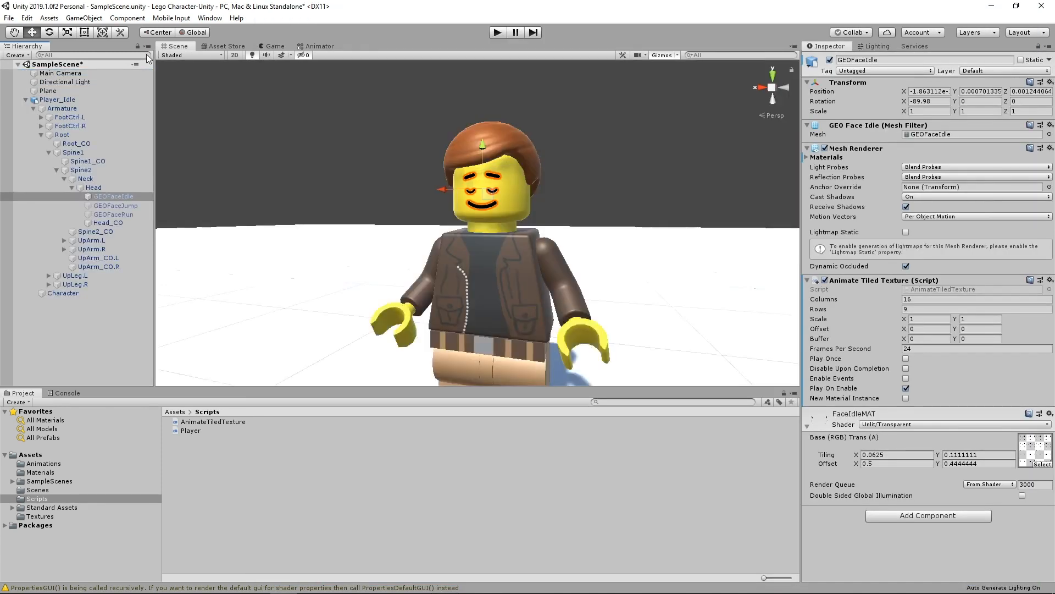
pyautogui.scroll(-5, 383, 278)
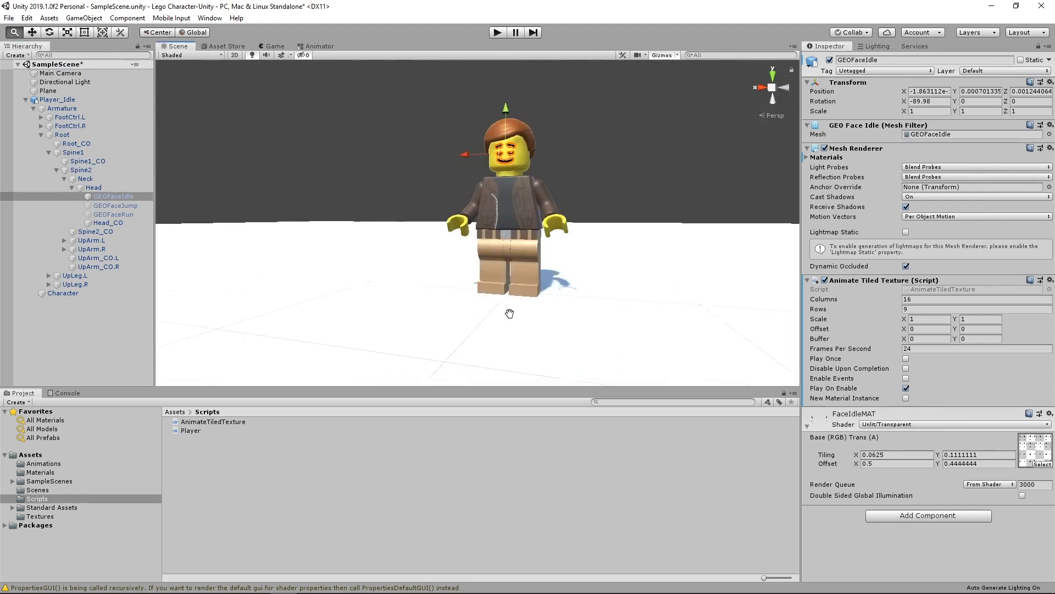
pyautogui.moveTo(510, 313); pyautogui.dragTo(511, 318, button='middle')
pyautogui.hotkey('ctrl', 's')
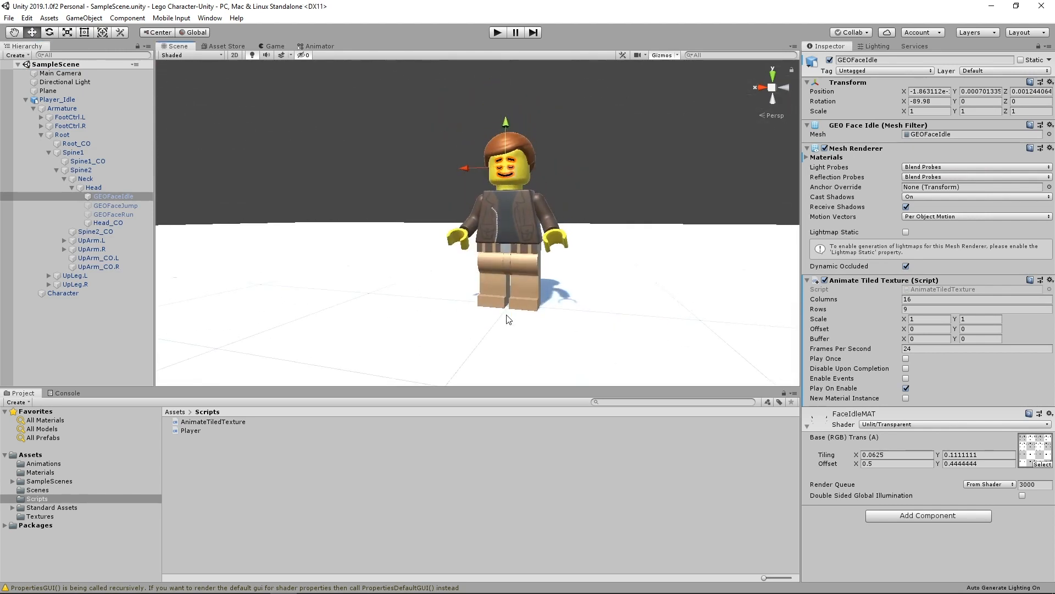
# Play the scene, test the character's idle, run and jump faces, and stop Play mode
pyautogui.click(497, 34)
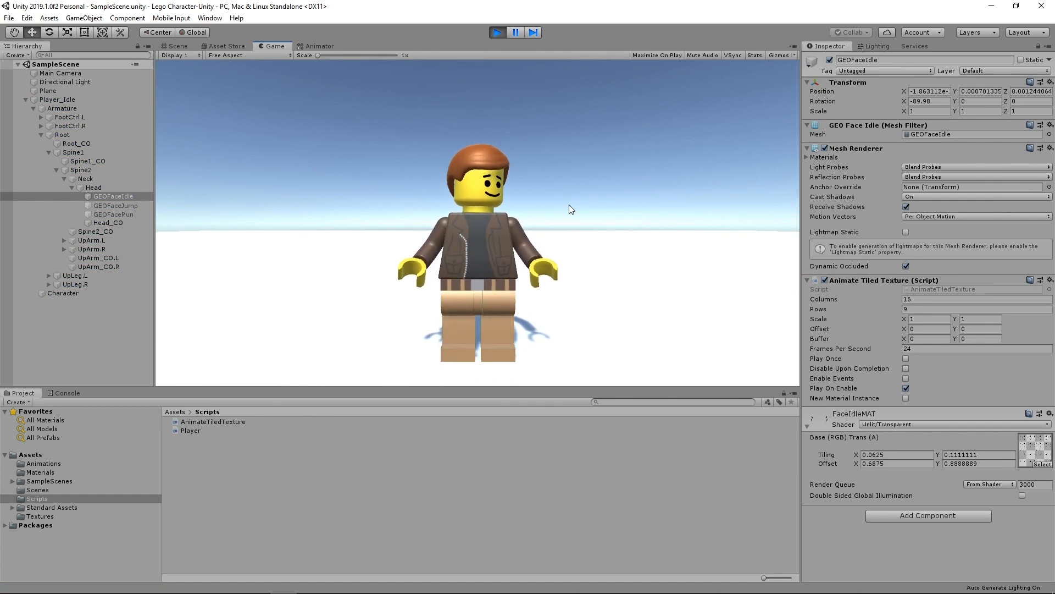
pyautogui.press('w')
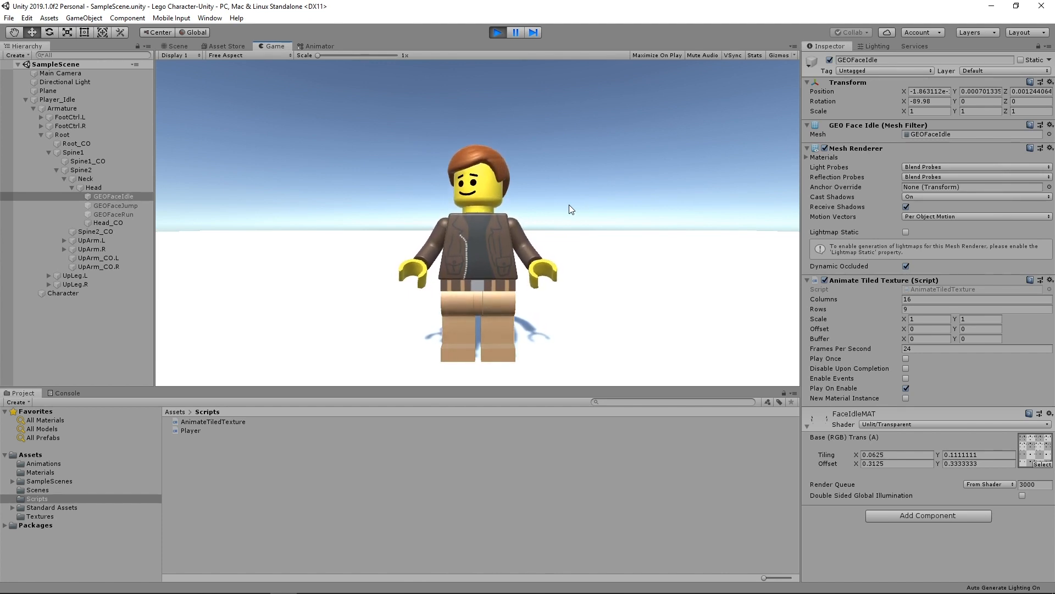
pyautogui.press('space')
pyautogui.press('space')
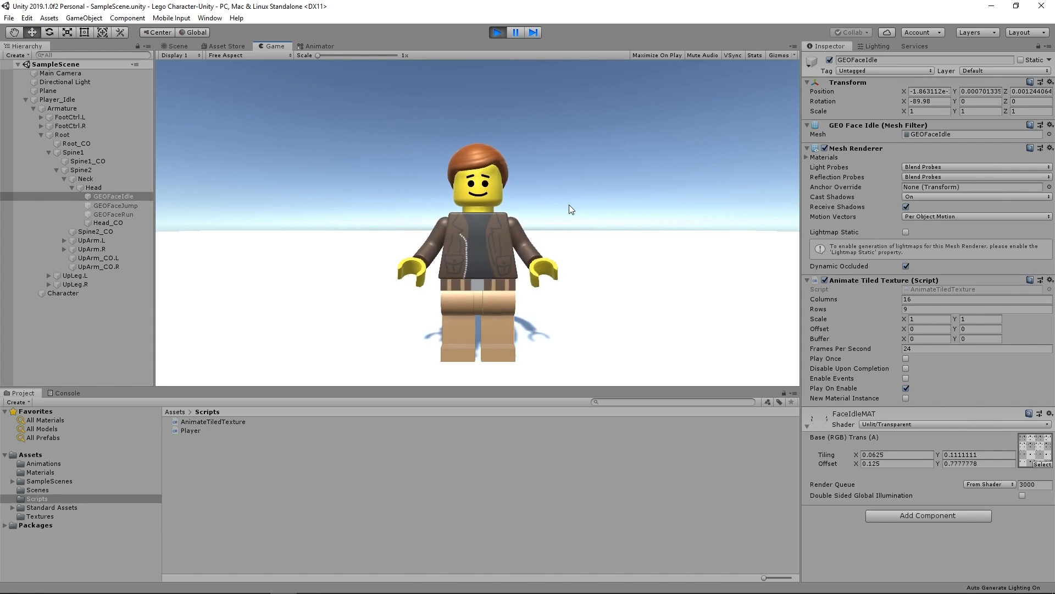
pyautogui.press('space')
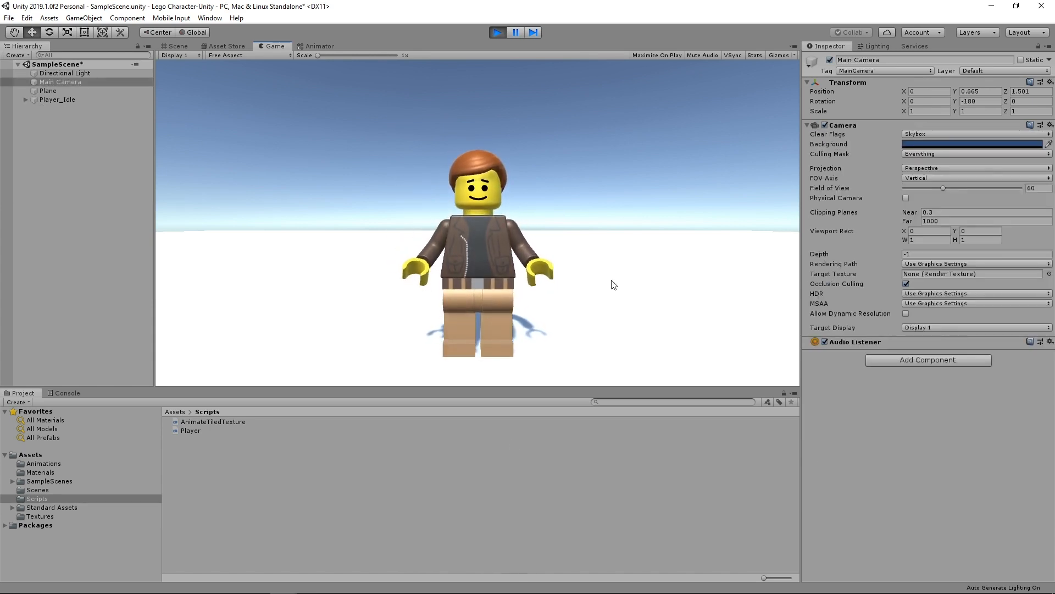
pyautogui.click(498, 32)
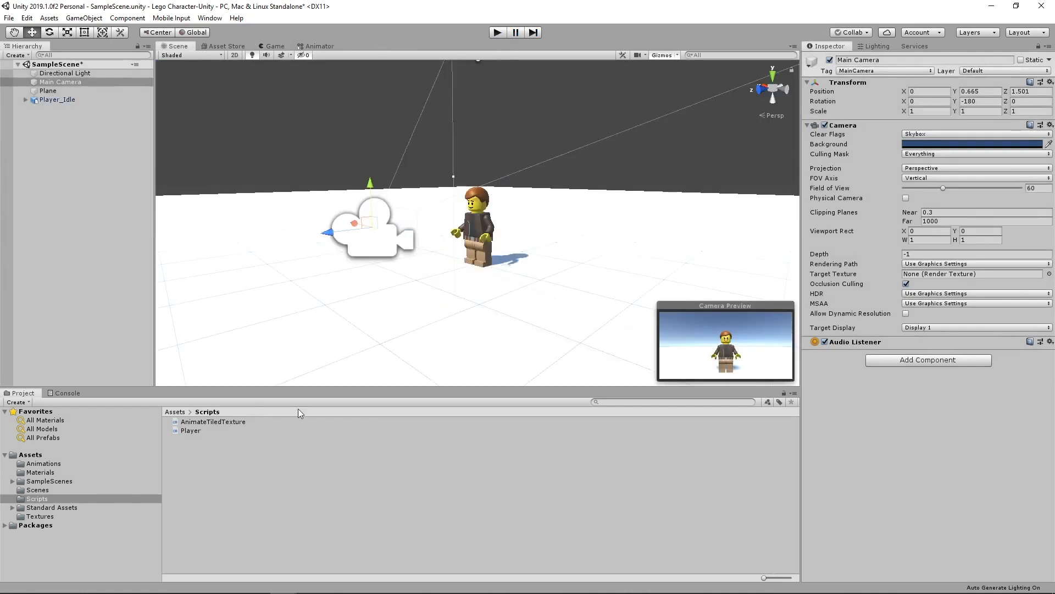
# Open the Player script and declare public float jumpForce = 10.0f; below the gravity variable, followed by a blank line
pyautogui.doubleClick(186, 430)
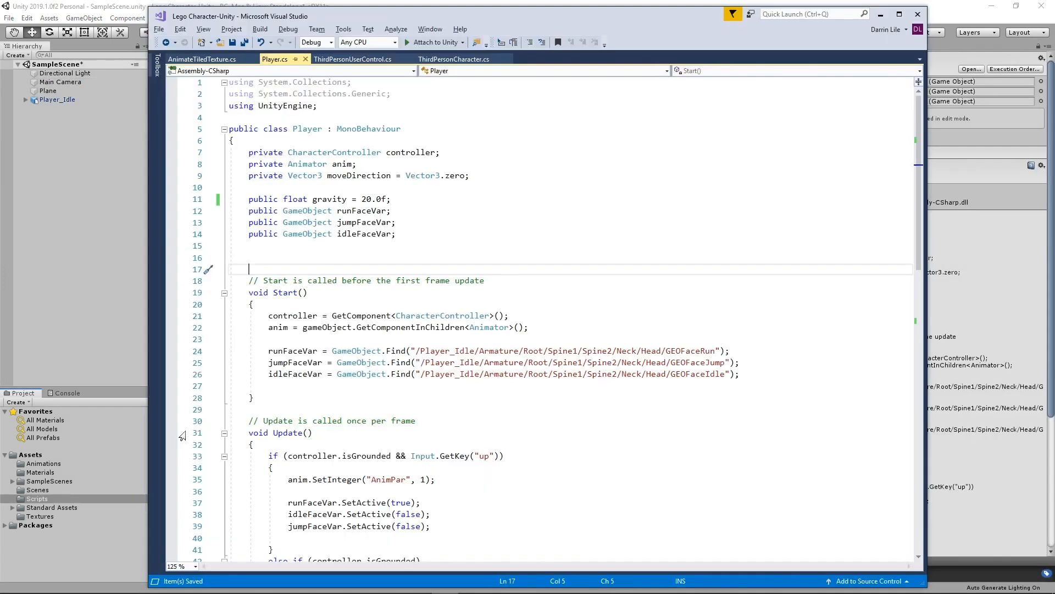
pyautogui.scroll(-12, 534, 373)
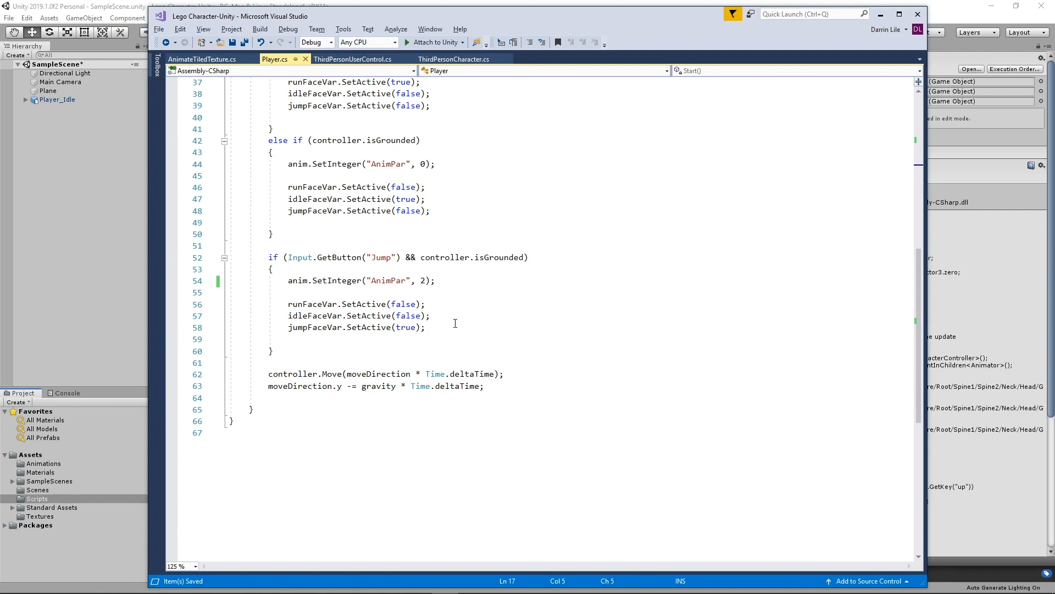
pyautogui.scroll(9, 456, 323)
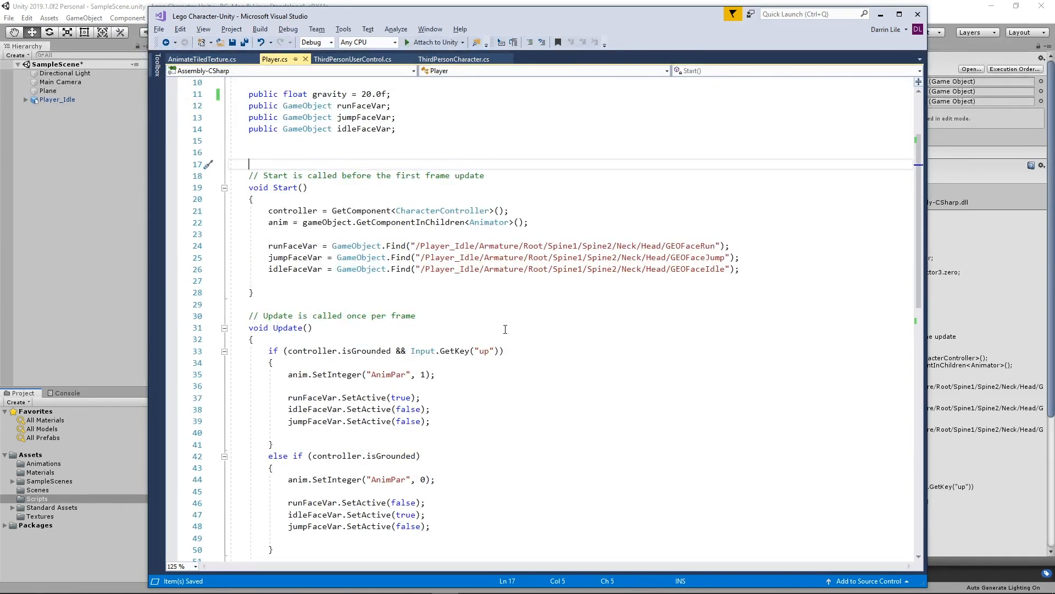
pyautogui.scroll(3, 505, 329)
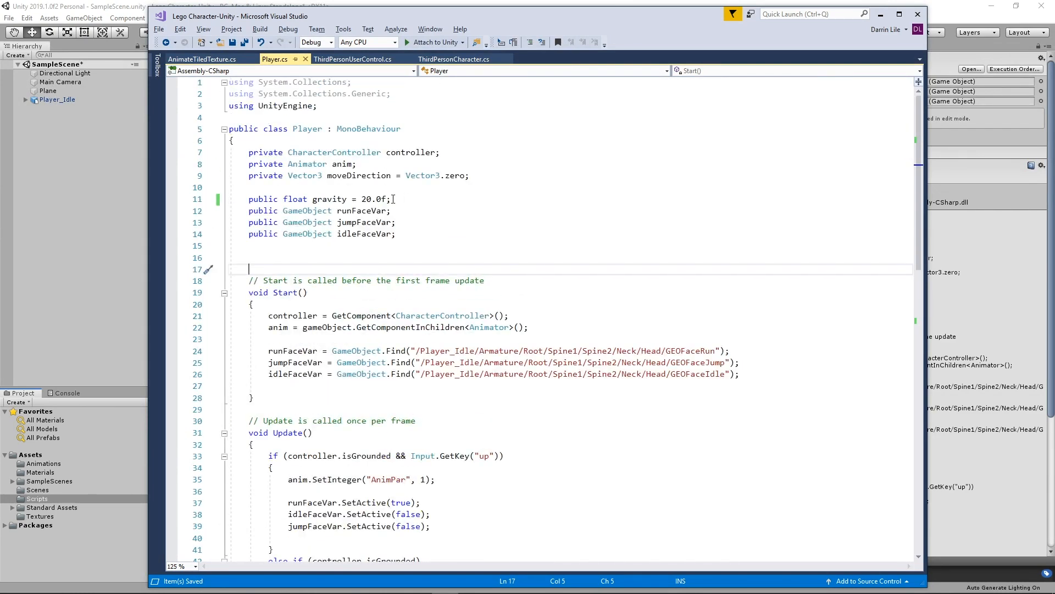
pyautogui.click(404, 203)
pyautogui.press('Return')
pyautogui.write('public float ')
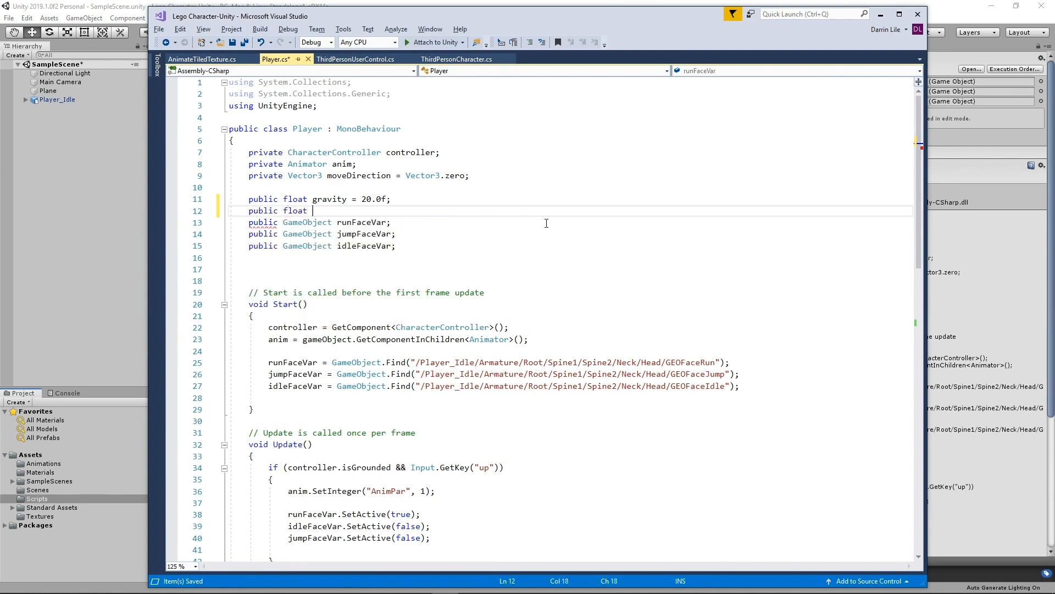
pyautogui.write('jumpForce = ')
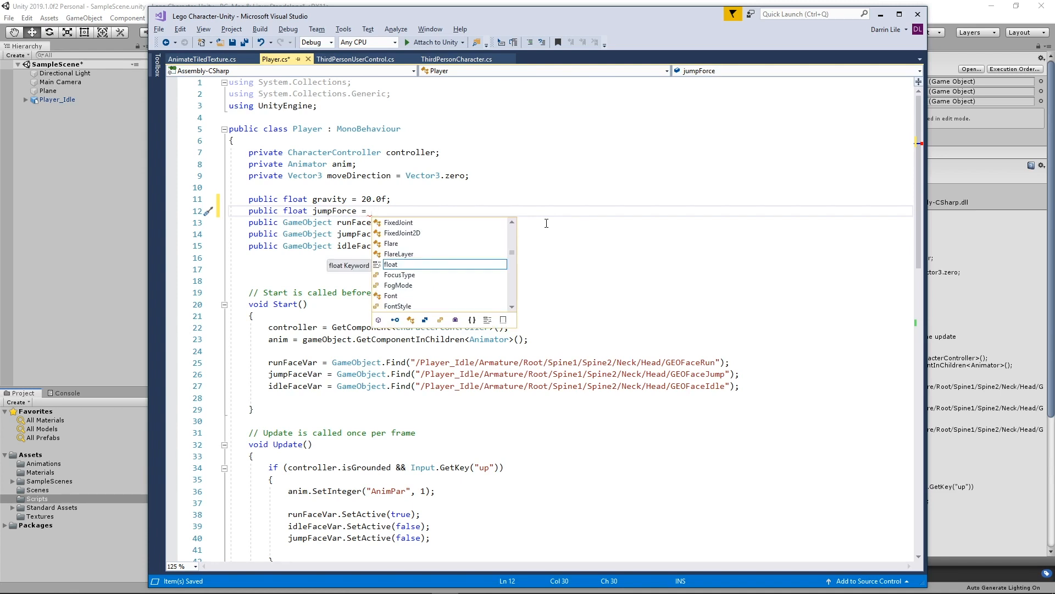
pyautogui.write('10.')
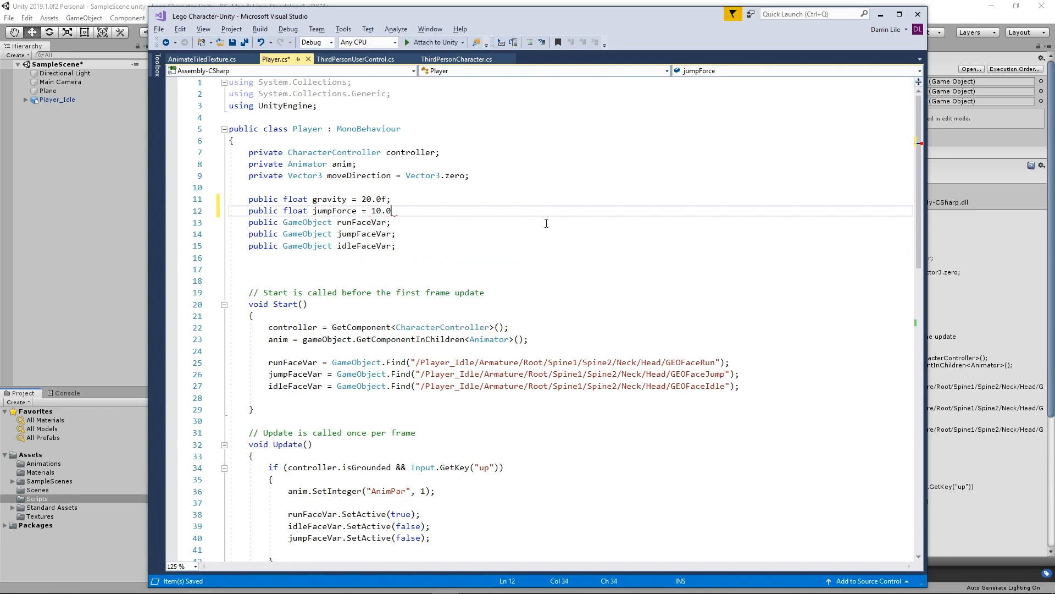
pyautogui.write('0f;')
pyautogui.press('Return')
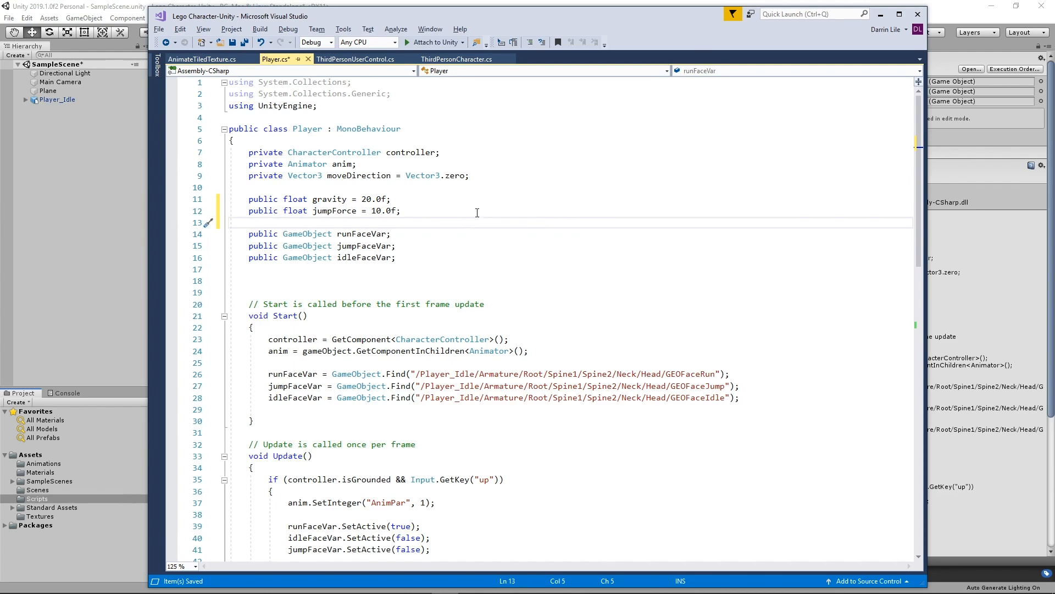
# Add moveDirection.y = jumpForce; below anim.SetInteger("AnimPar", 2); in the Jump block of Update and save the script
pyautogui.scroll(-10, 477, 220)
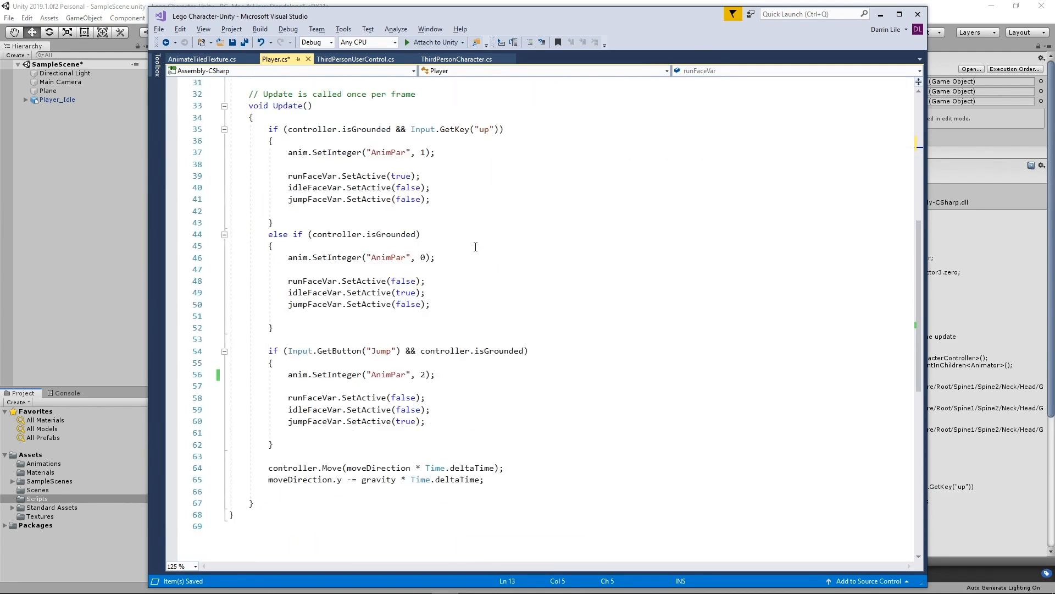
pyautogui.scroll(-1, 477, 247)
pyautogui.click(440, 340)
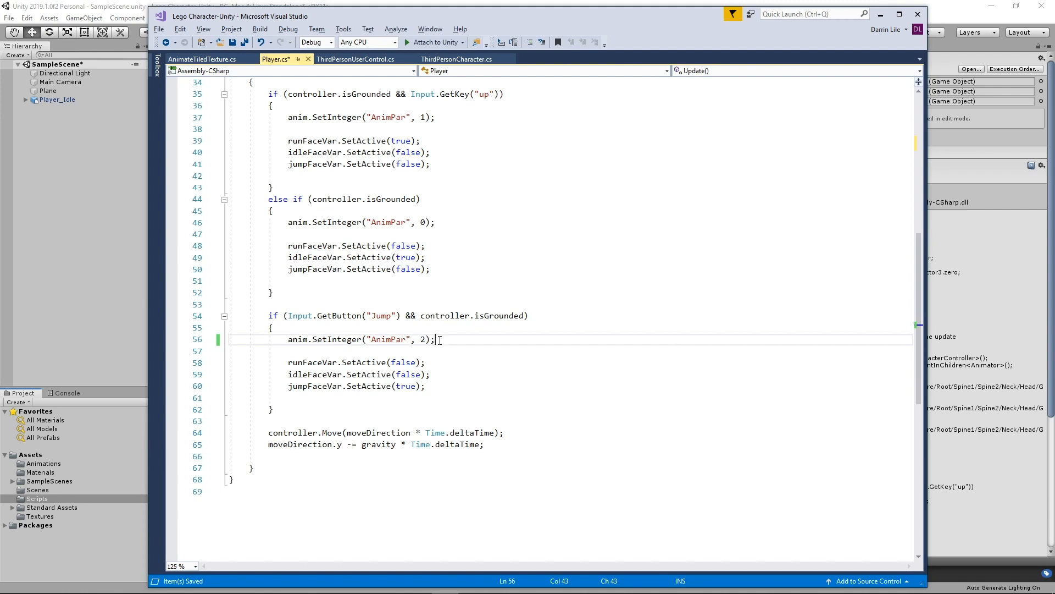
pyautogui.press('Return')
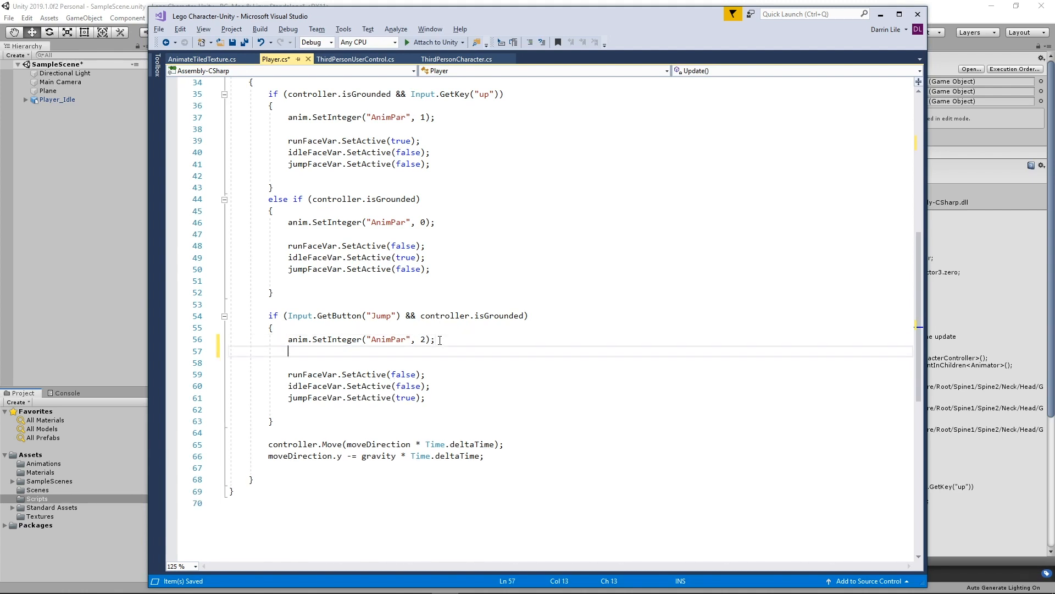
pyautogui.write('move')
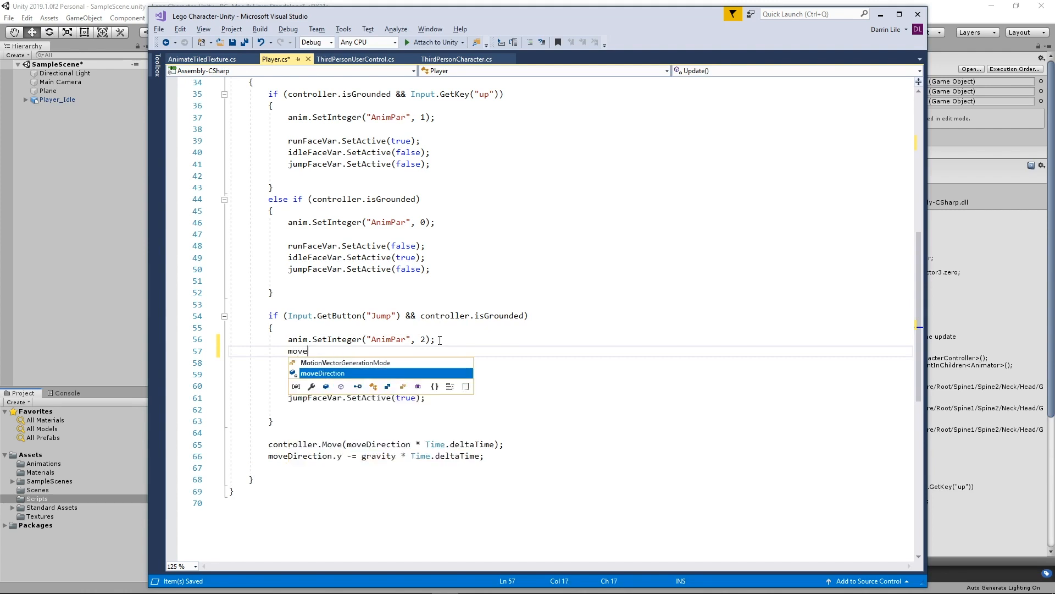
pyautogui.write('Direction')
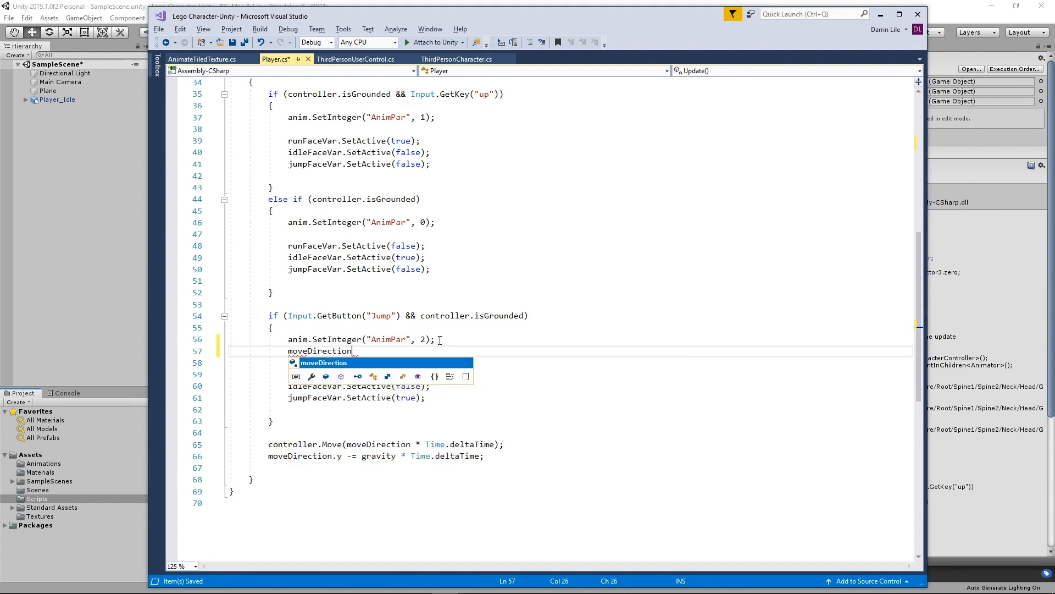
pyautogui.write('.y')
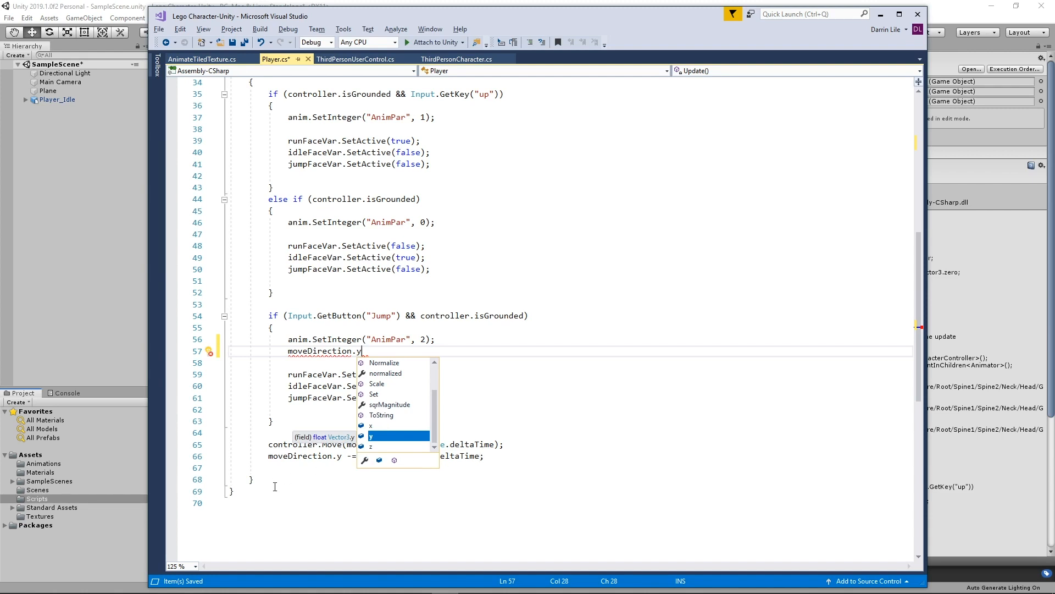
pyautogui.click(374, 479)
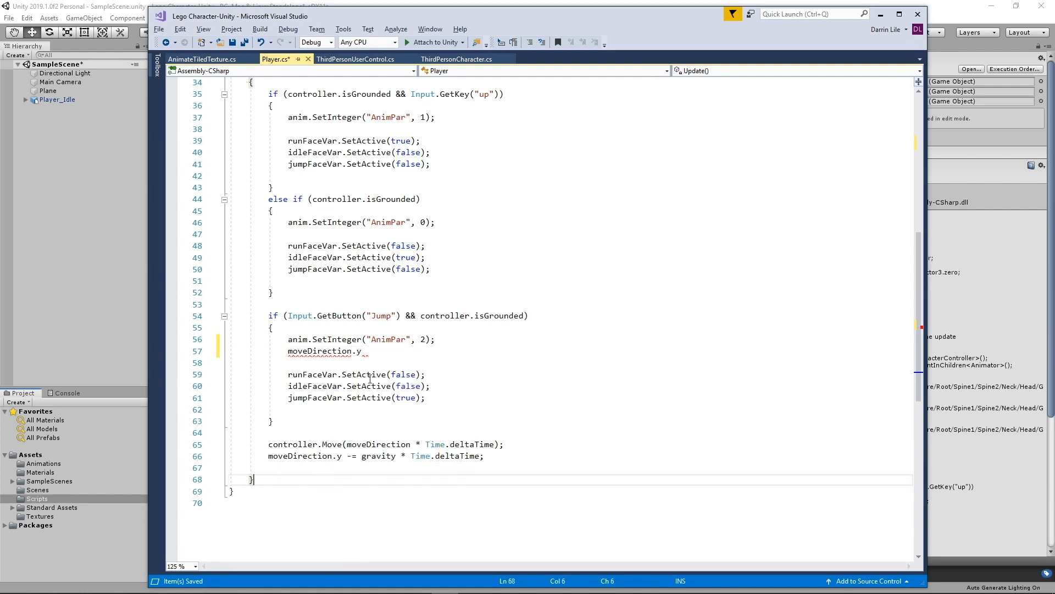
pyautogui.click(375, 352)
pyautogui.write('= j')
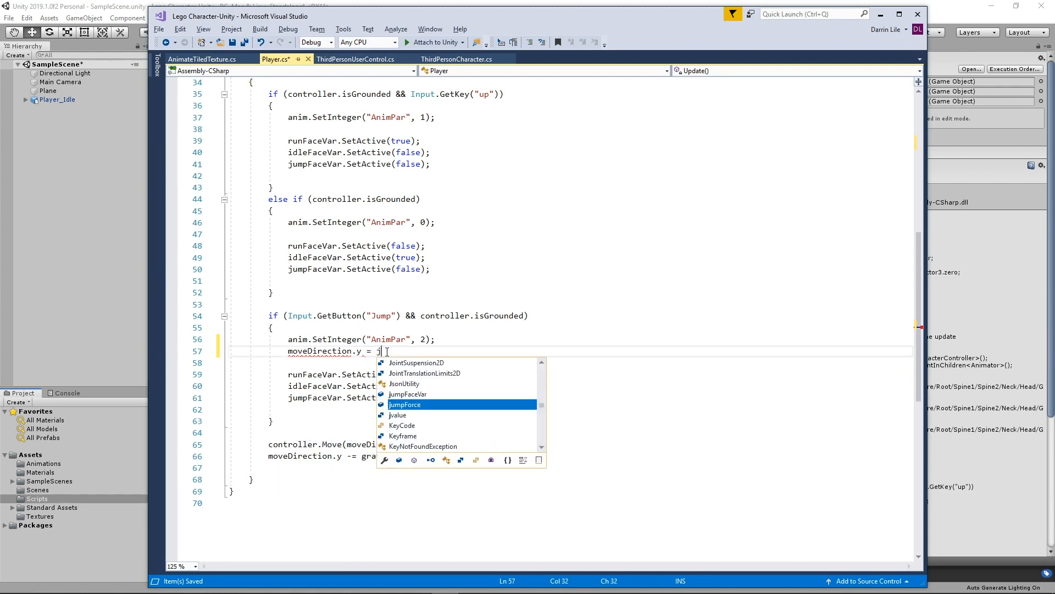
pyautogui.write('umpFor')
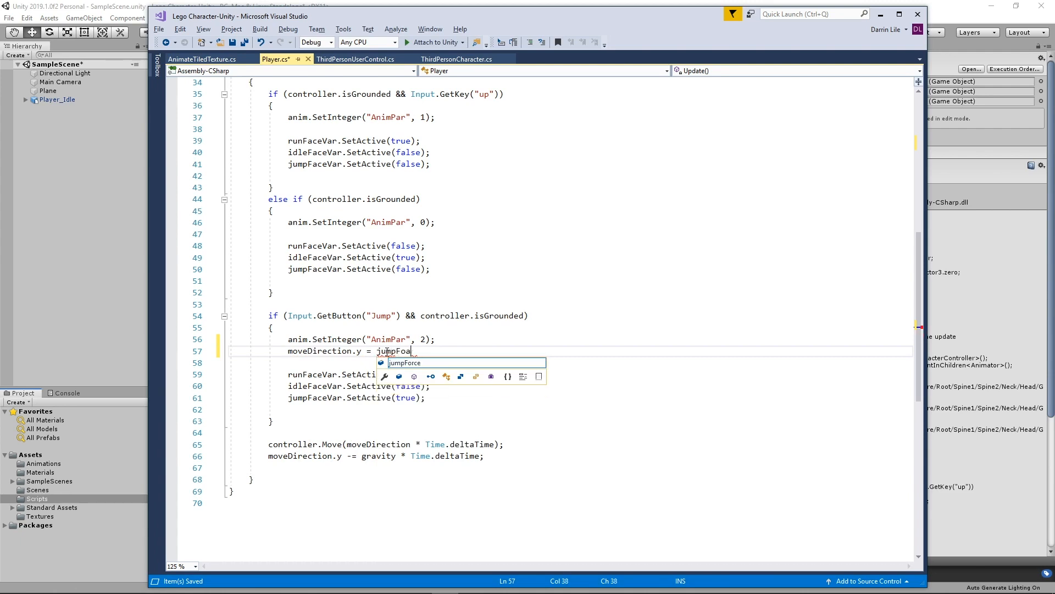
pyautogui.write('ce;')
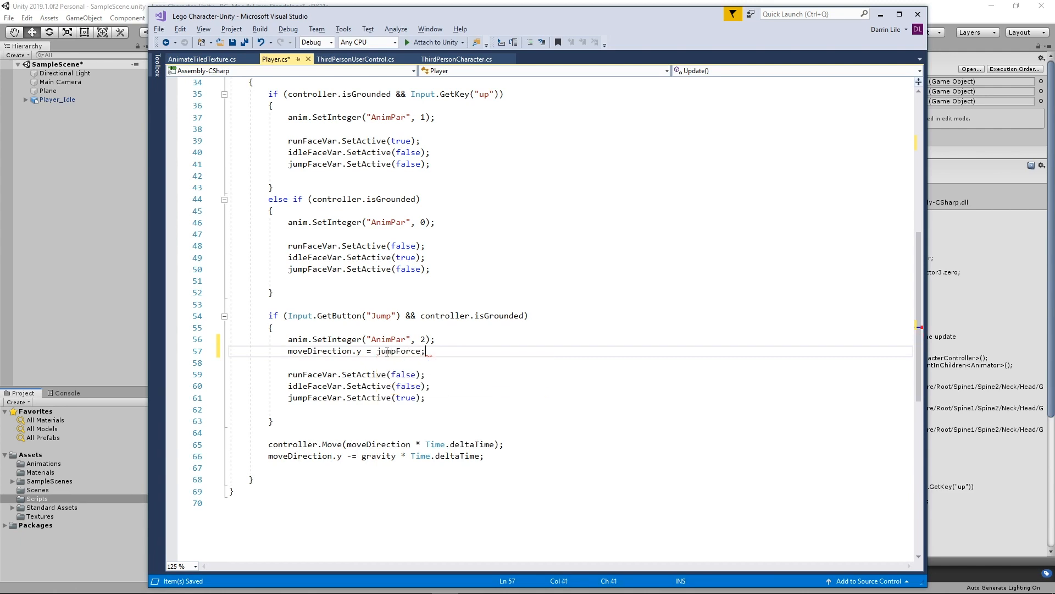
pyautogui.click(514, 386)
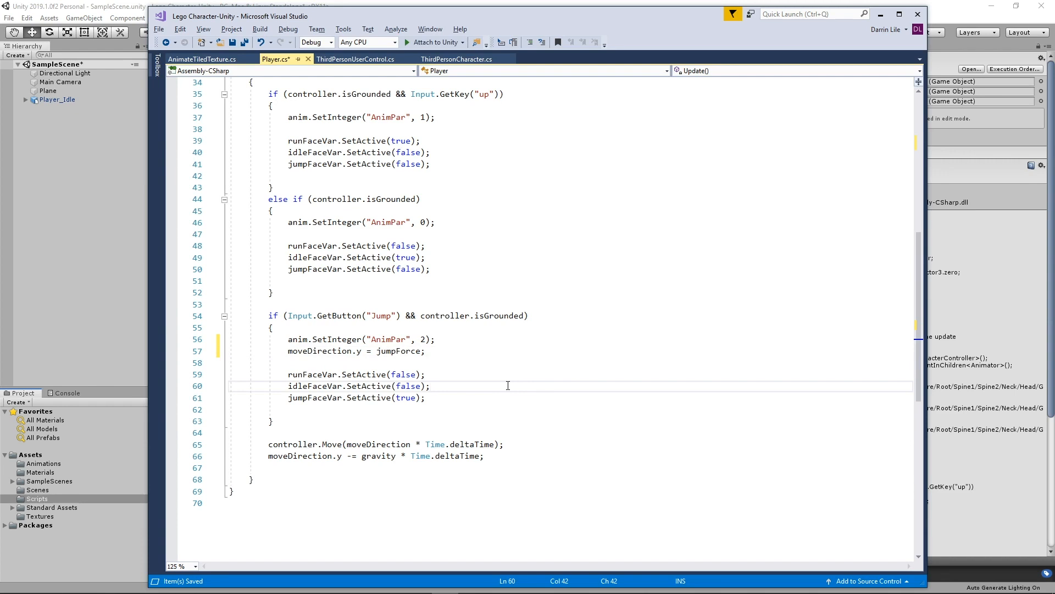
pyautogui.hotkey('ctrl', 's')
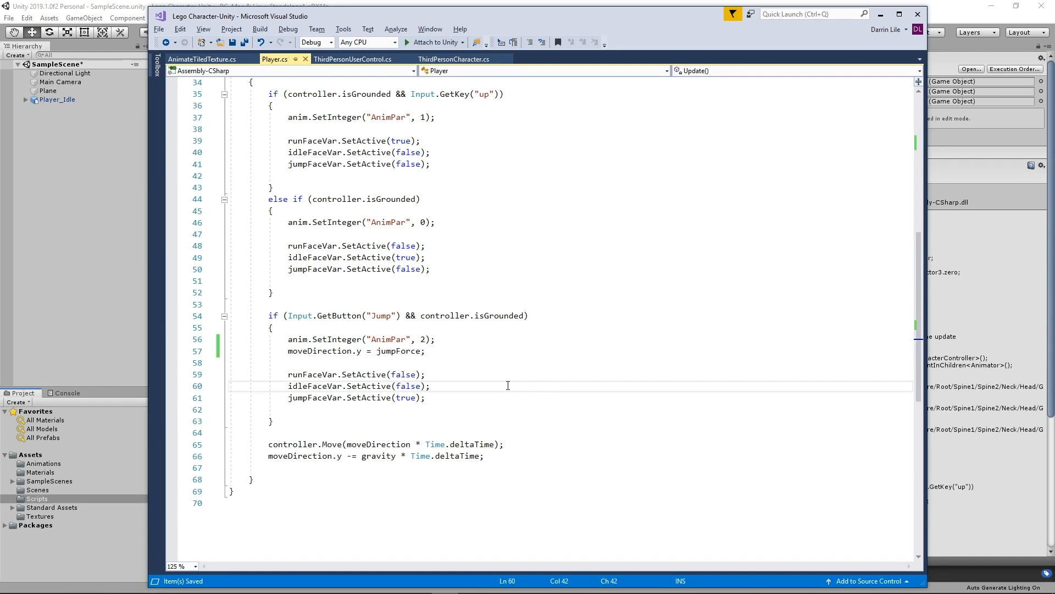
# Switch to Unity, play the scene to test the character's jump, and stop Play mode
pyautogui.click(117, 8)
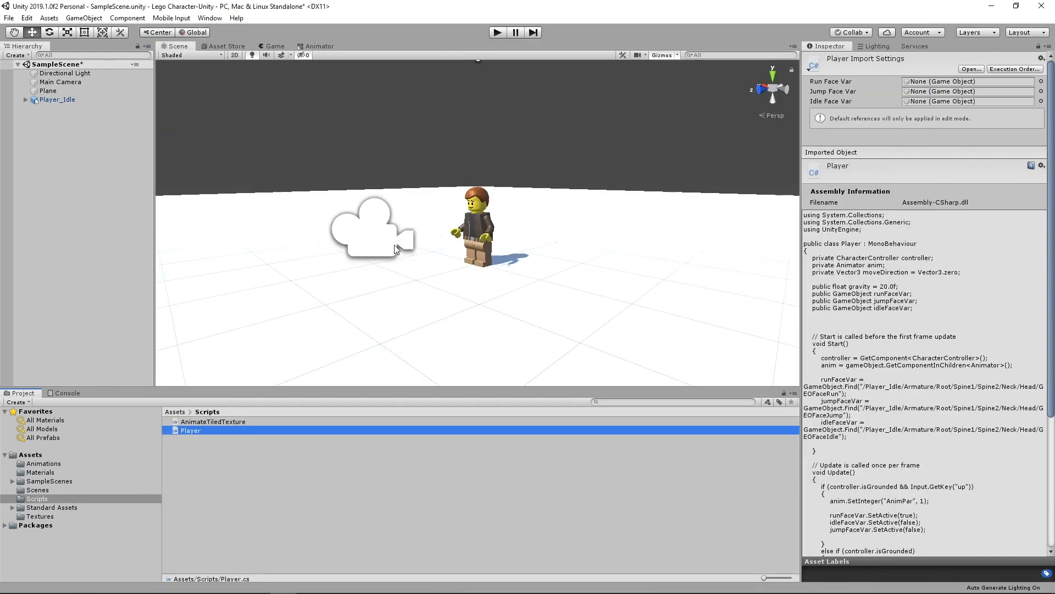
pyautogui.click(498, 33)
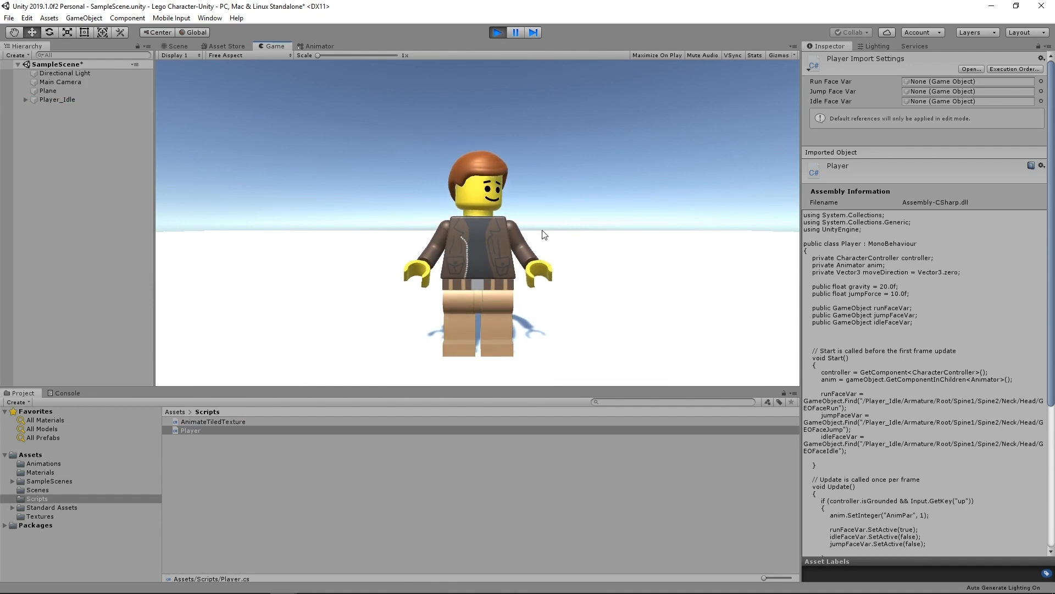
pyautogui.click(497, 33)
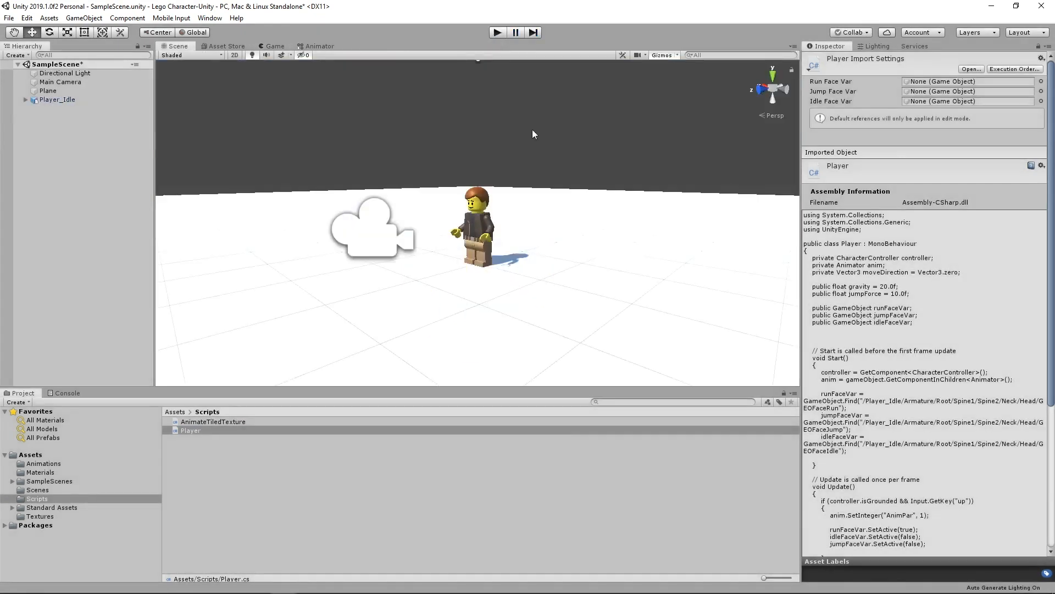
# Make Main Camera a child of Player_Idle and play the scene to test the character's jump with the attached camera
pyautogui.click(73, 82)
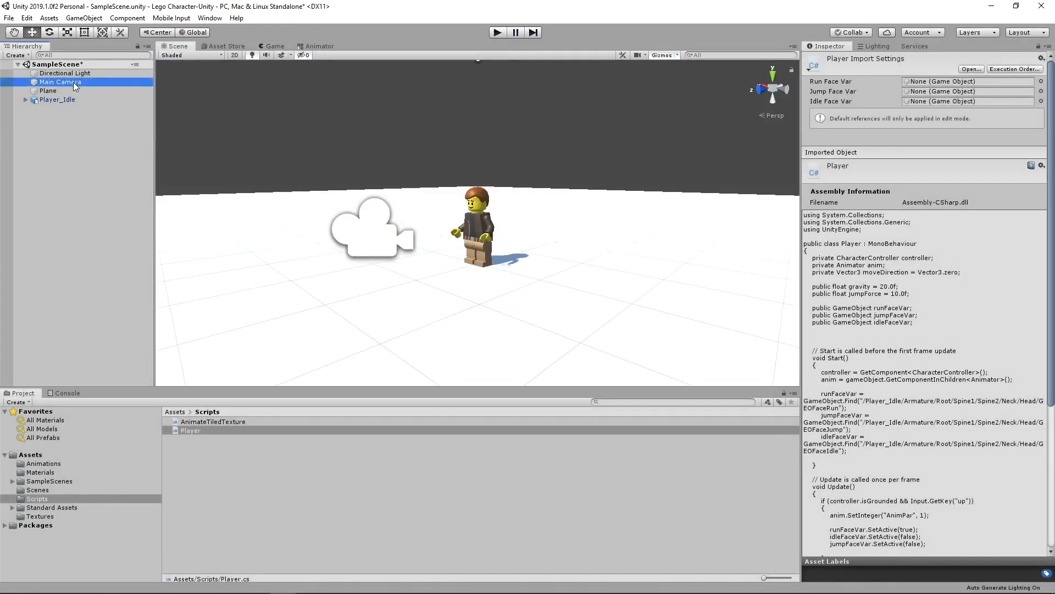
pyautogui.moveTo(69, 82); pyautogui.dragTo(54, 99)
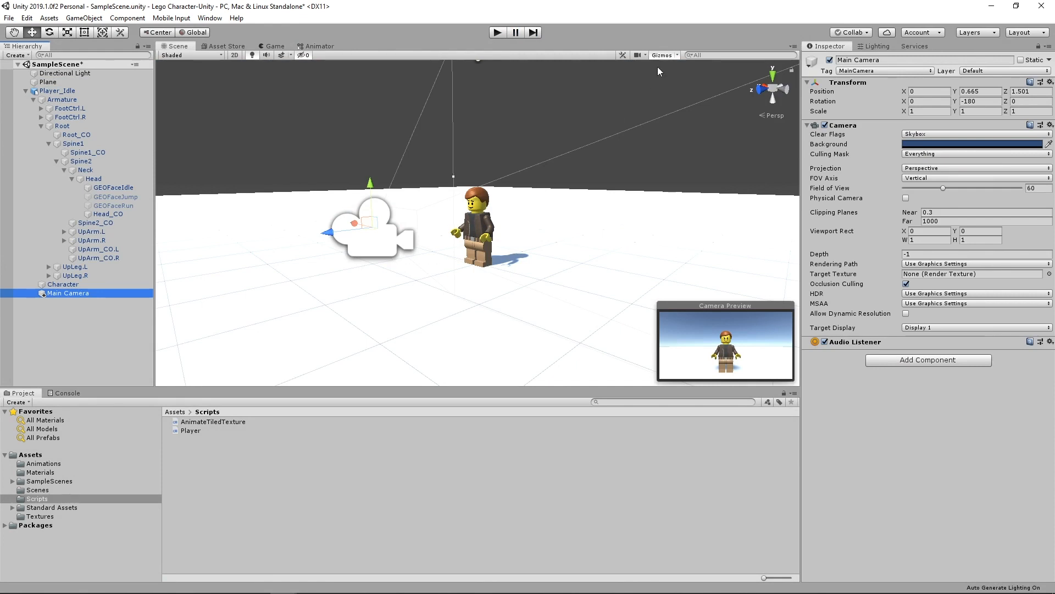
pyautogui.click(498, 33)
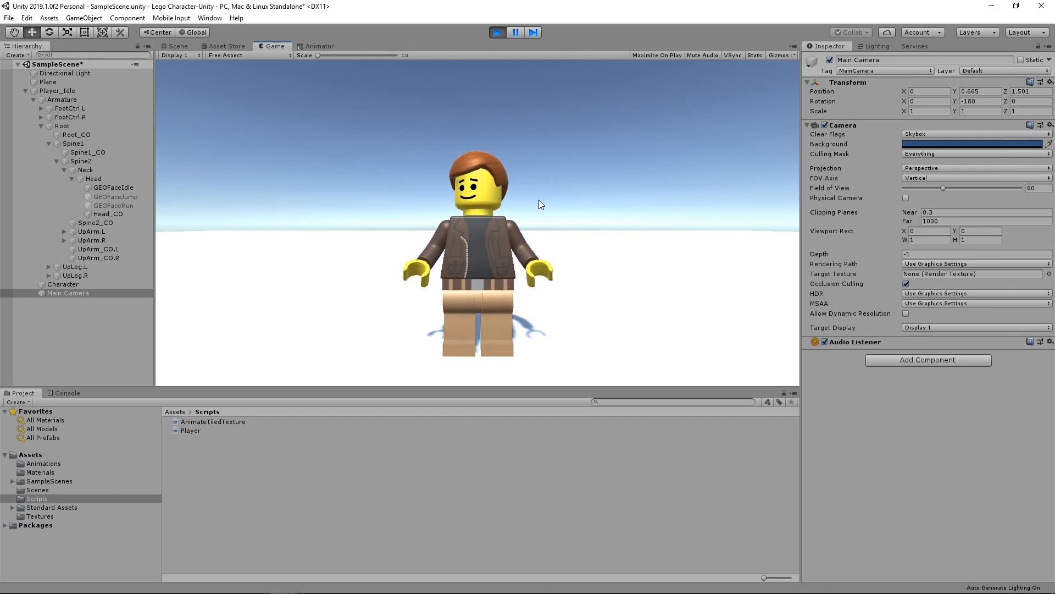
pyautogui.press('w')
pyautogui.press('space')
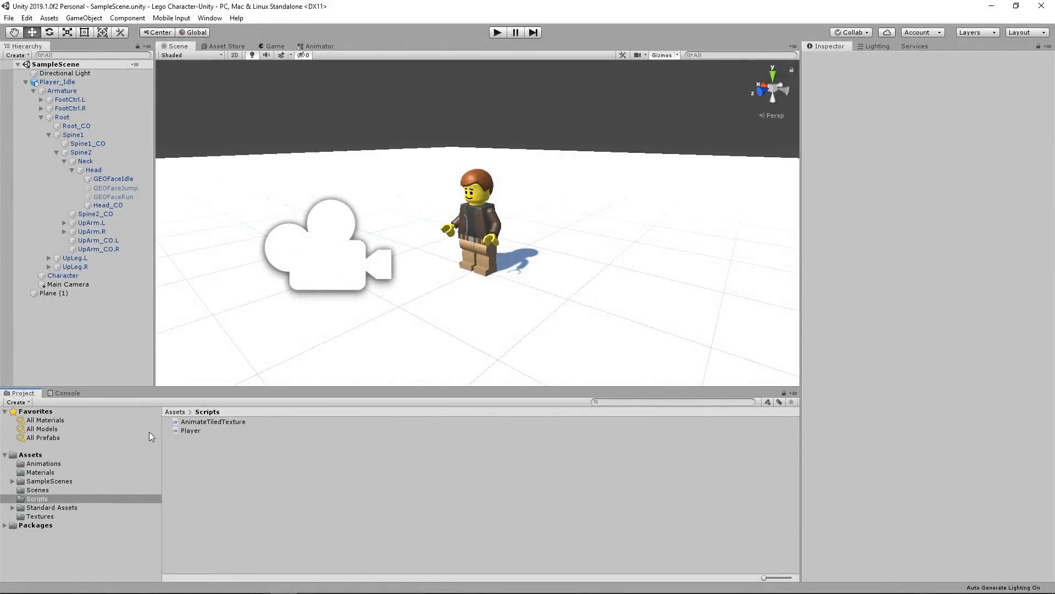
# Open the Player script and declare public float speed = 50.0f; below the jumpForce variable, followed by a new line
pyautogui.doubleClick(182, 431)
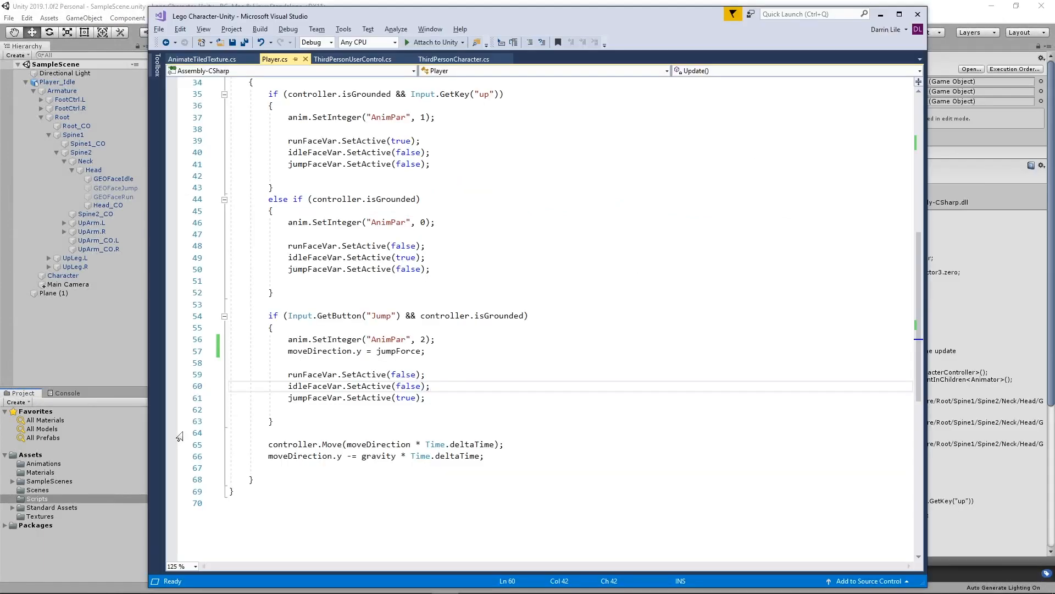
pyautogui.scroll(11, 483, 344)
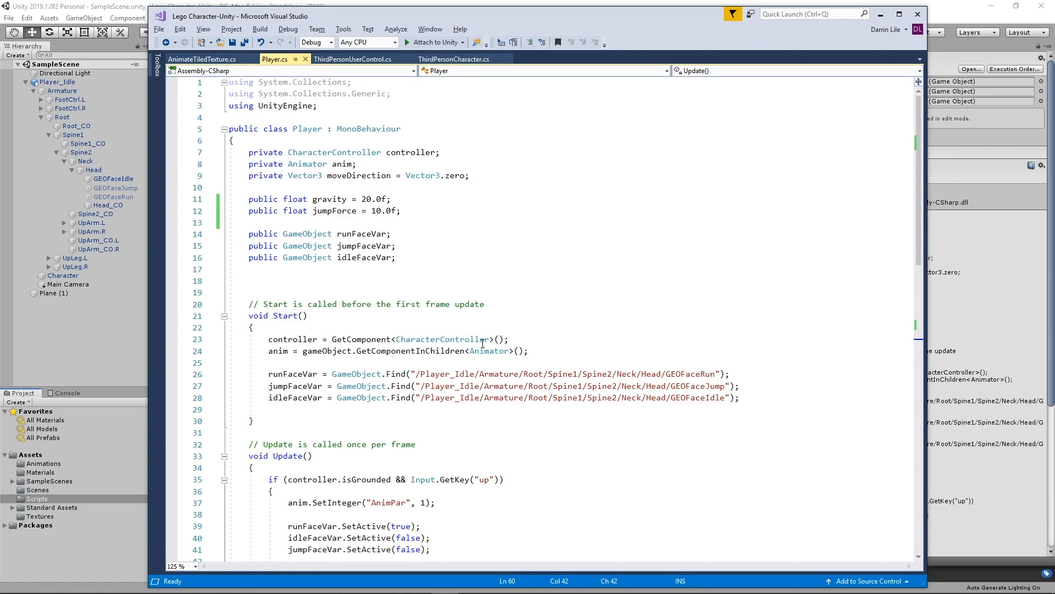
pyautogui.click(404, 211)
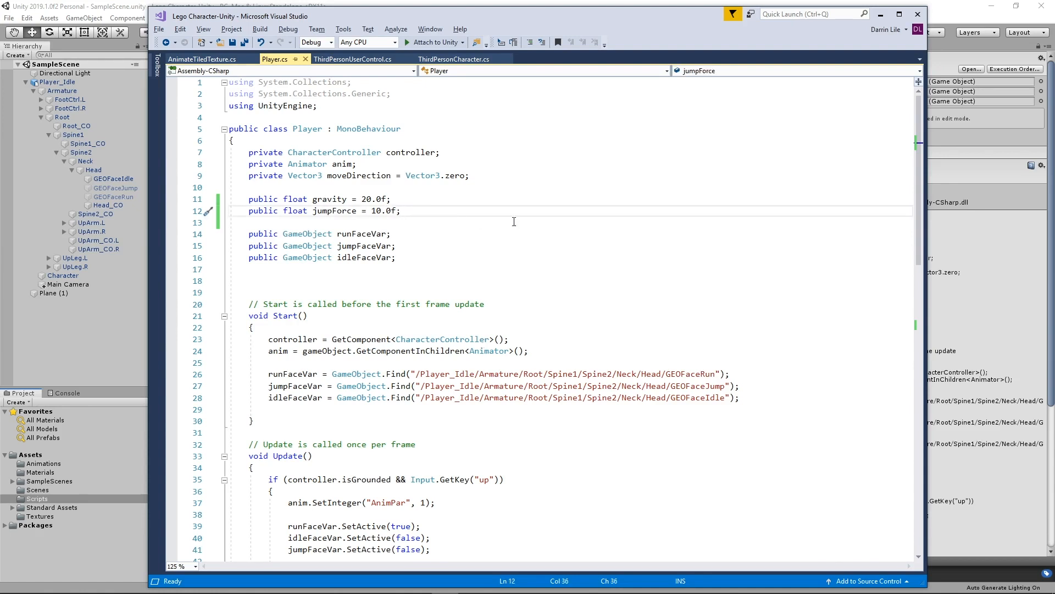
pyautogui.press('Return')
pyautogui.write('public ')
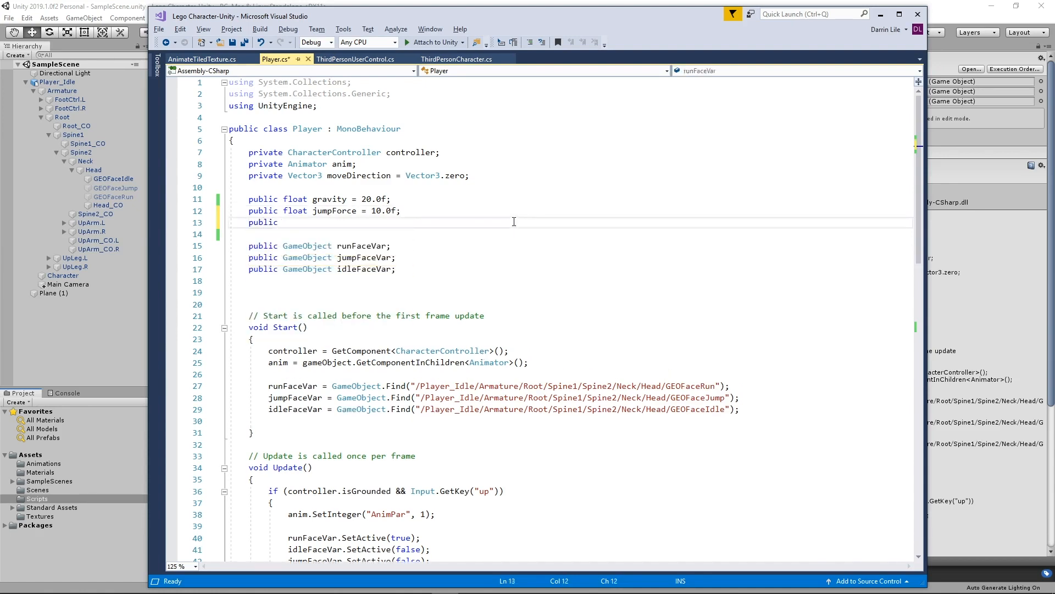
pyautogui.write('float ')
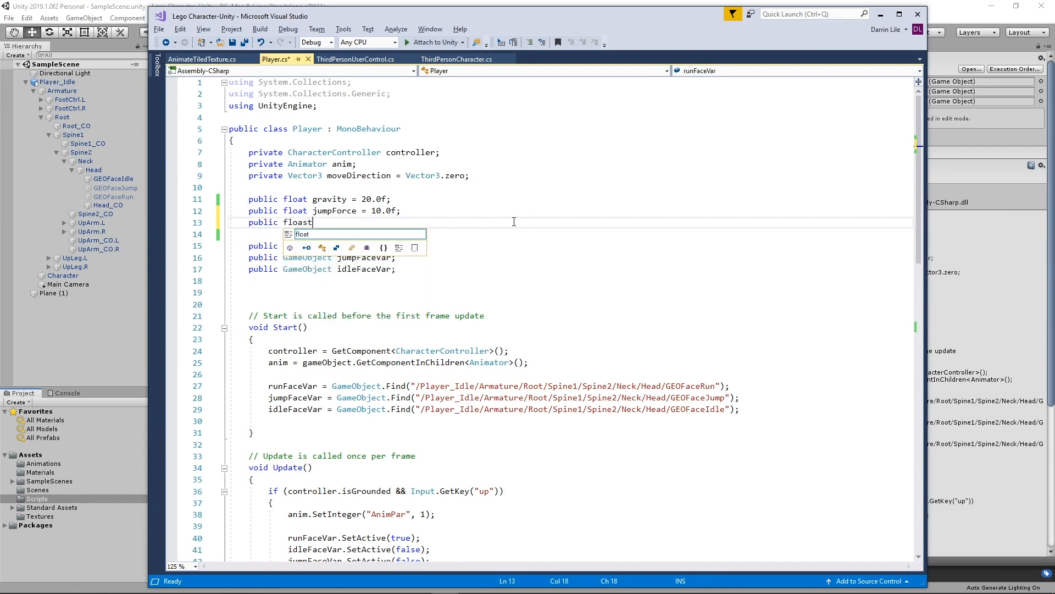
pyautogui.write('s')
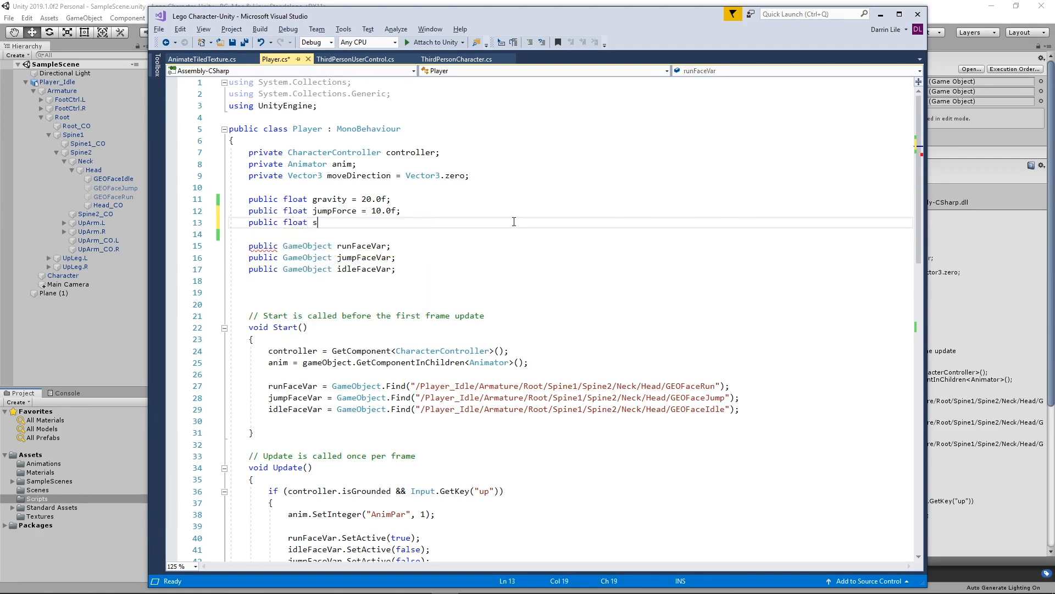
pyautogui.write('peed = 50.0f;')
pyautogui.press('Return')
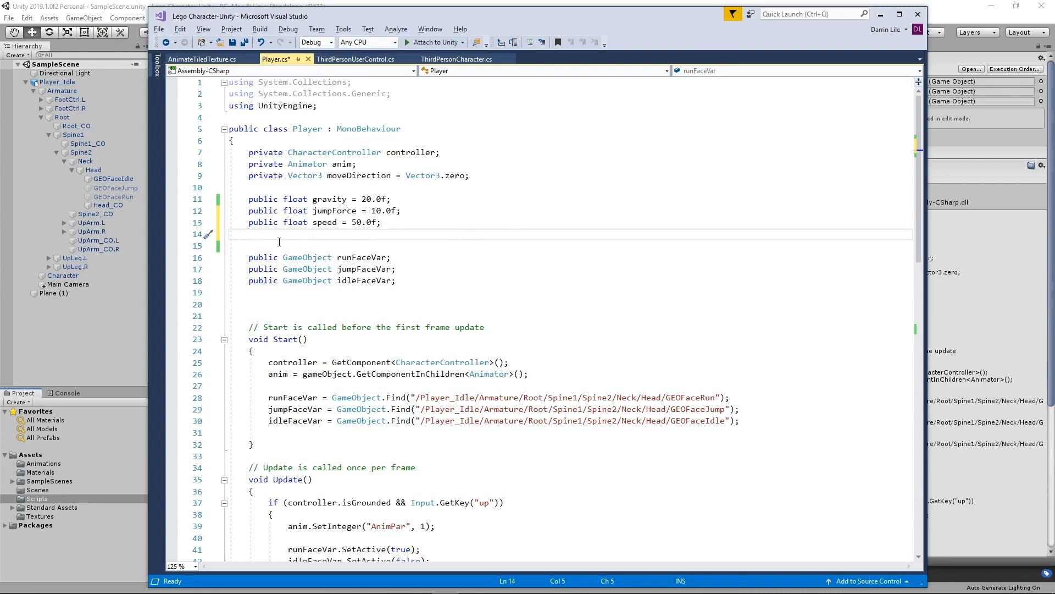
# Save the Player script, switch to Unity, and select Player_Idle to inspect its script variables
pyautogui.click(234, 41)
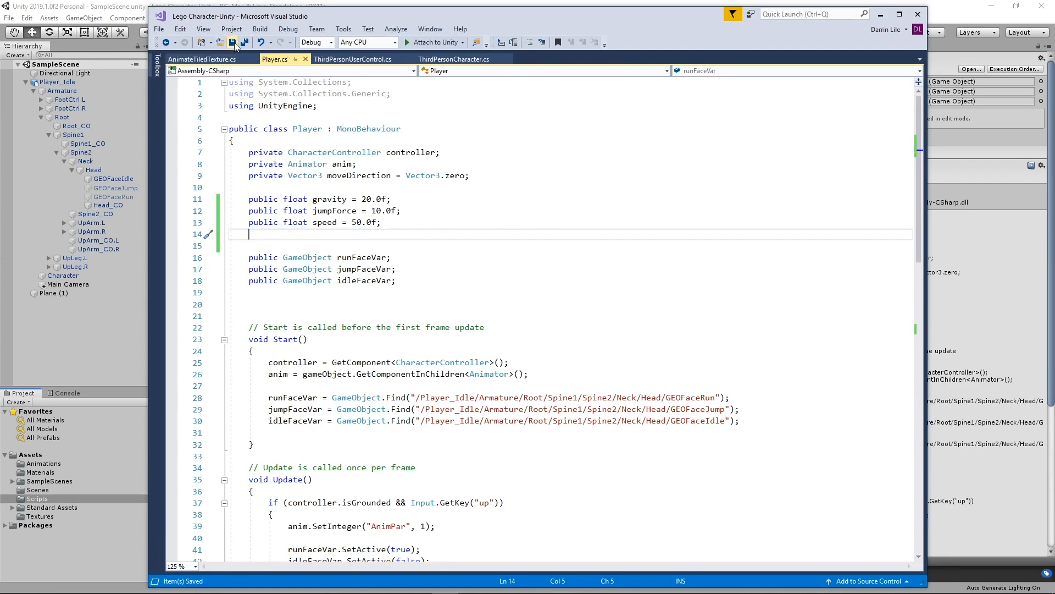
pyautogui.click(128, 11)
pyautogui.click(57, 82)
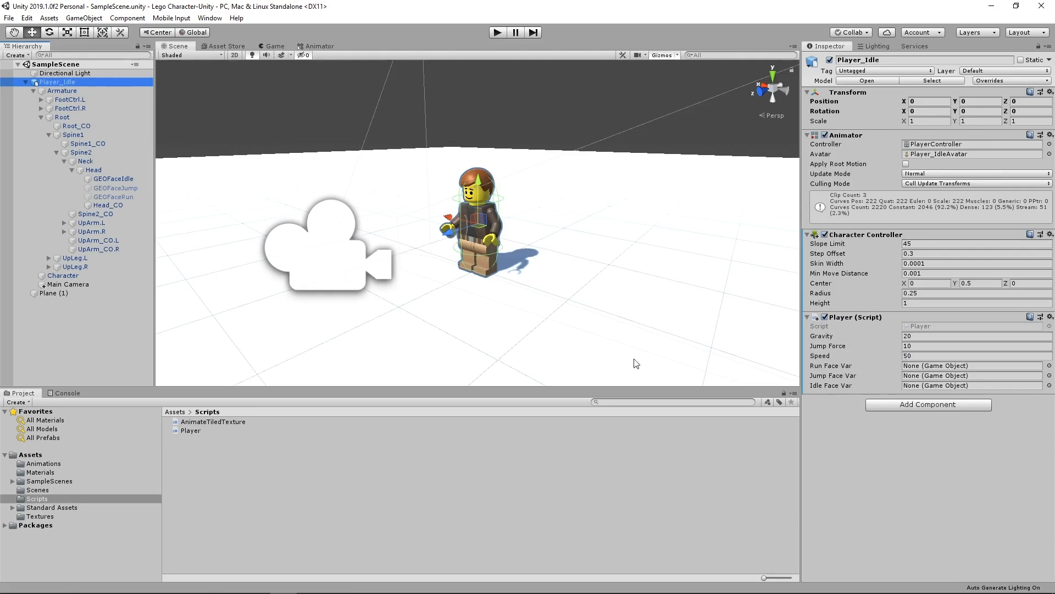
# Reopen the Player script, declare public float turnSpeed = 50.0f; below the speed variable, and save it
pyautogui.doubleClick(190, 431)
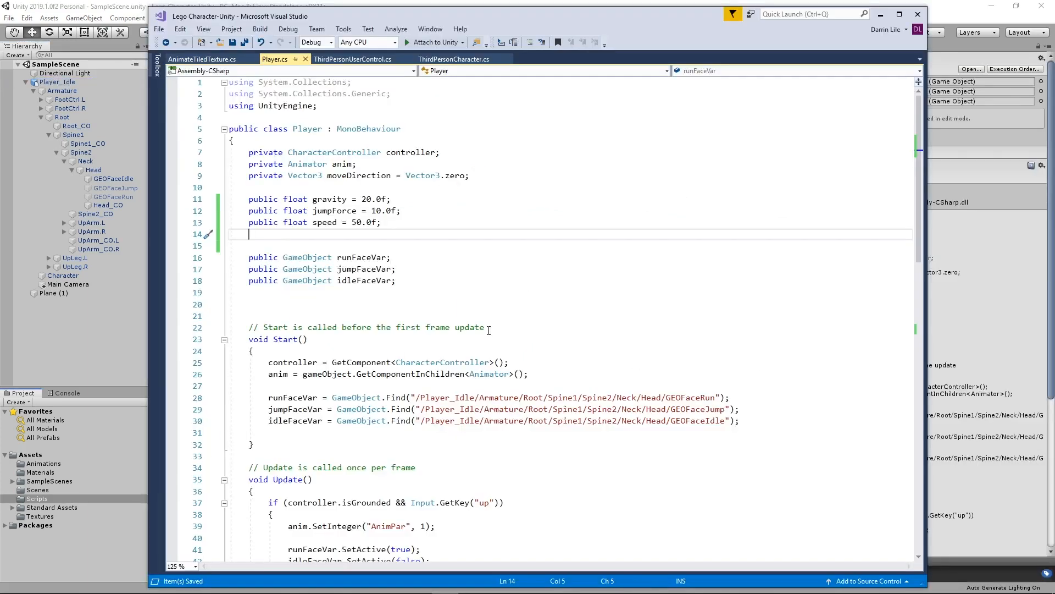
pyautogui.write('public')
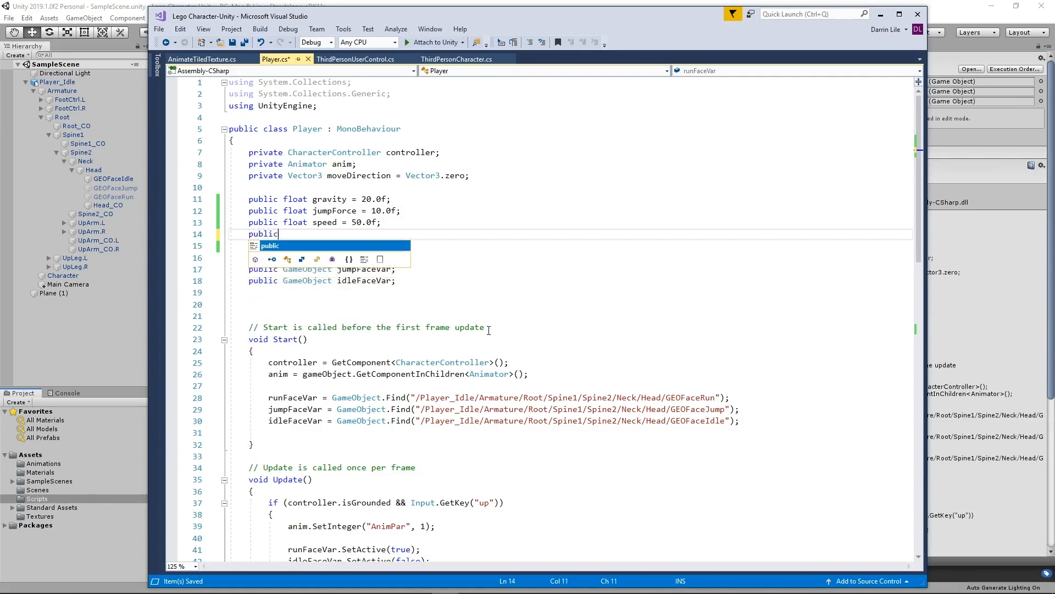
pyautogui.write(' float turnSpeed')
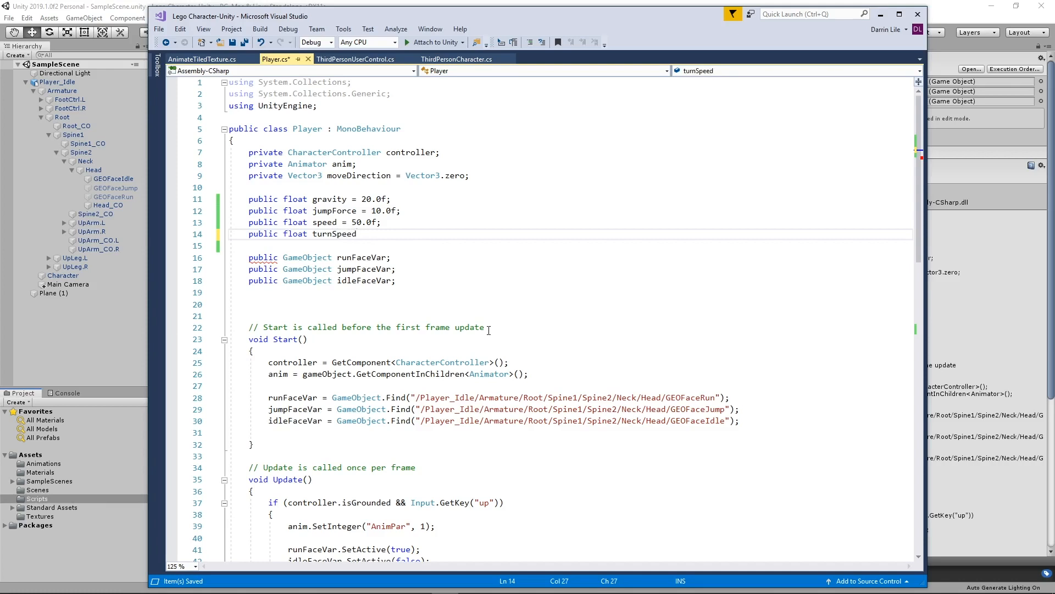
pyautogui.write(' = 50.0f;')
pyautogui.hotkey('ctrl', 's')
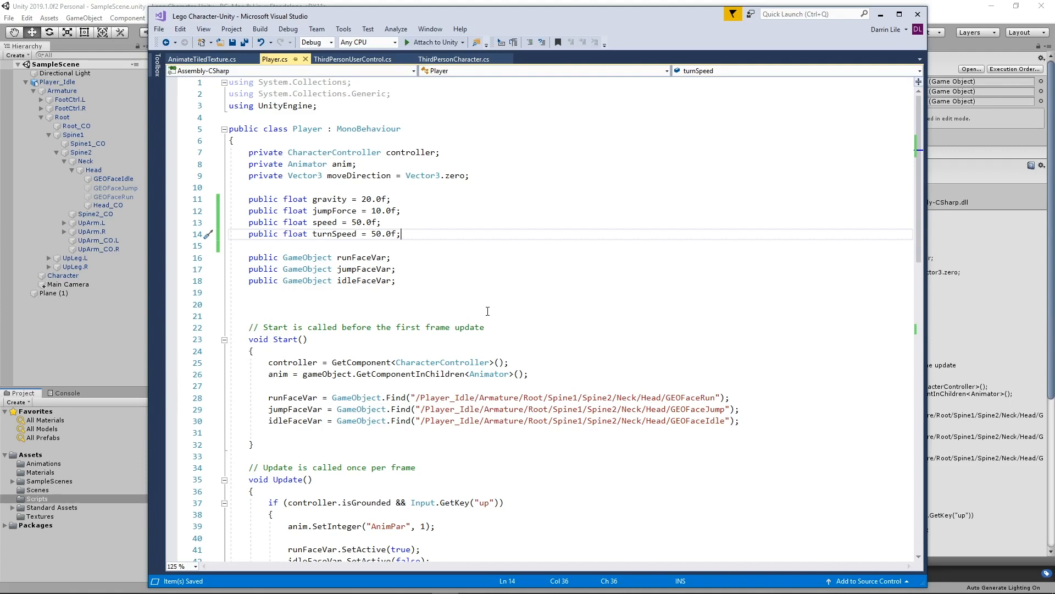
# Below the SetInteger("AnimPar", 1) call in the Player script's Update method, start a new statement moveDirection = transform.forward
pyautogui.scroll(-3, 488, 311)
pyautogui.scroll(-4, 489, 313)
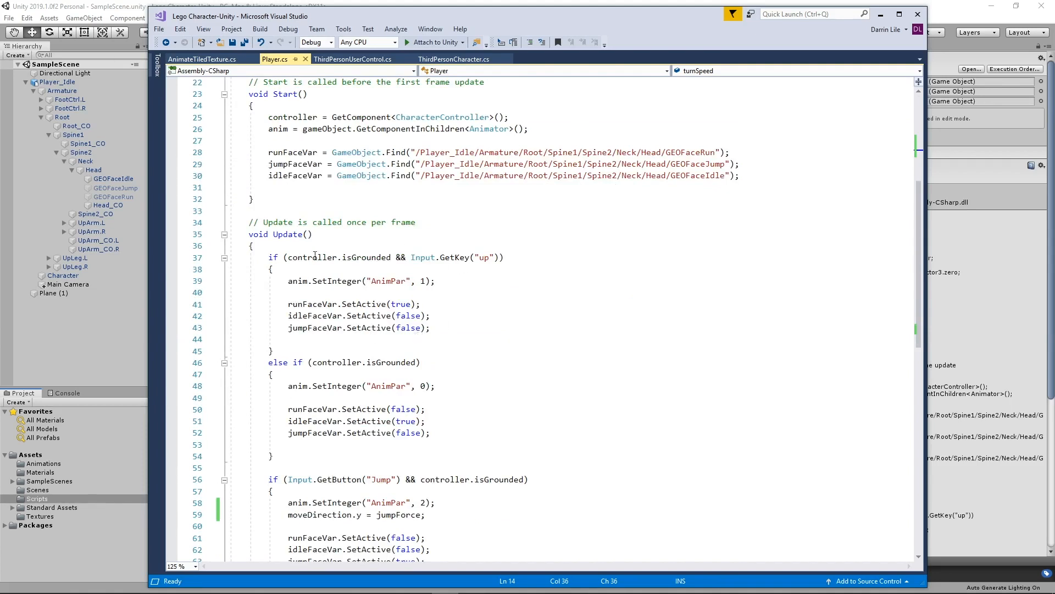
pyautogui.click(451, 279)
pyautogui.press('Return')
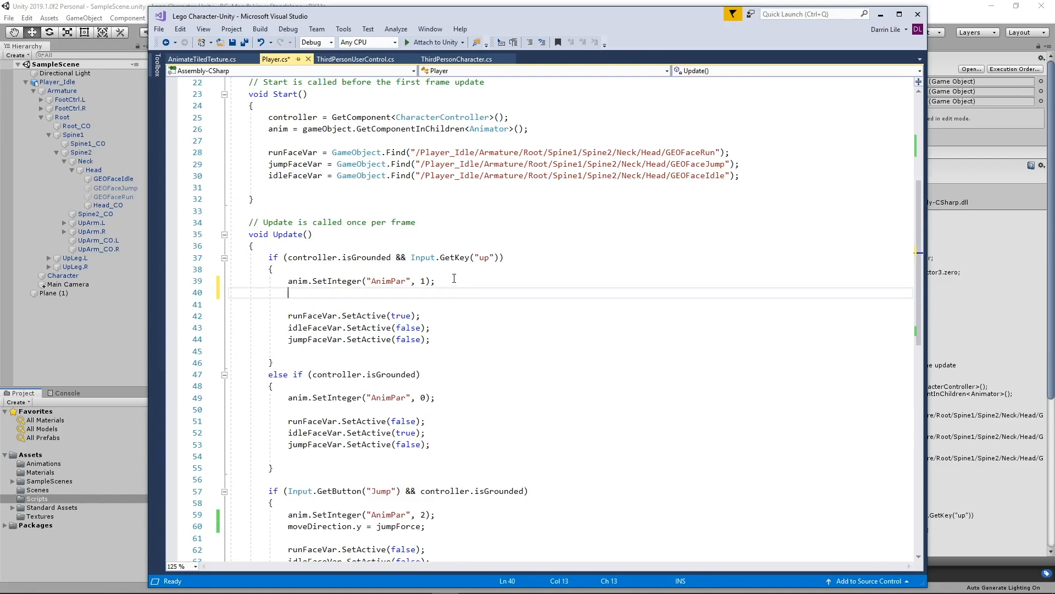
pyautogui.write('moveDirectio')
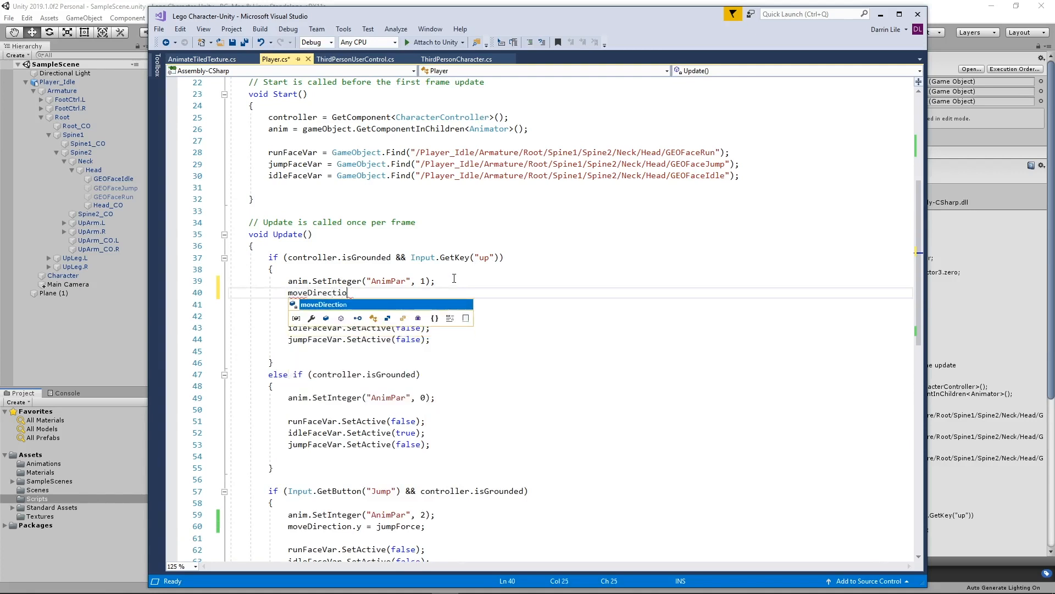
pyautogui.write('n ')
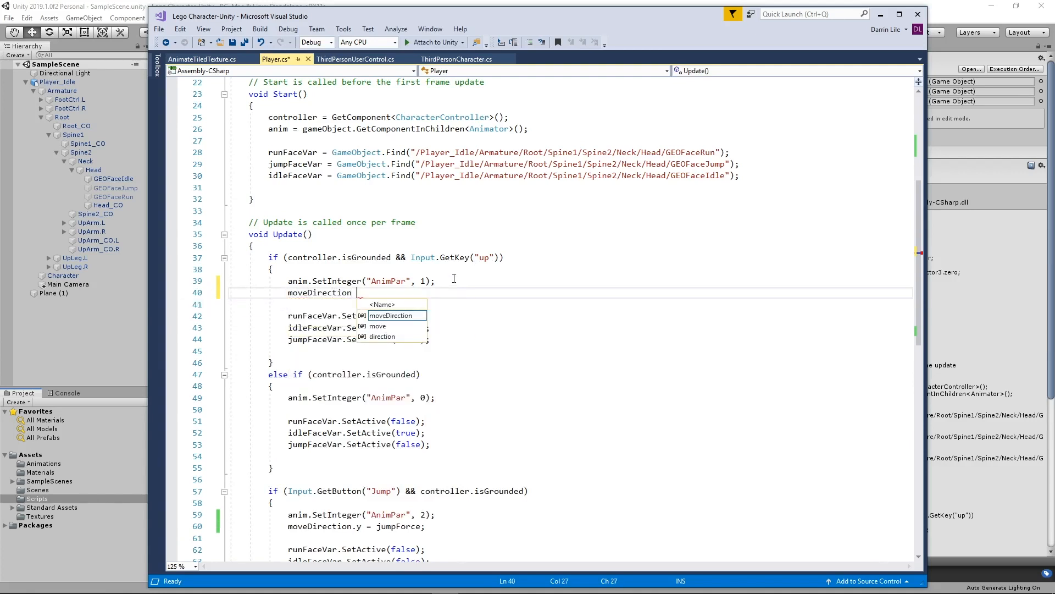
pyautogui.write('= trans')
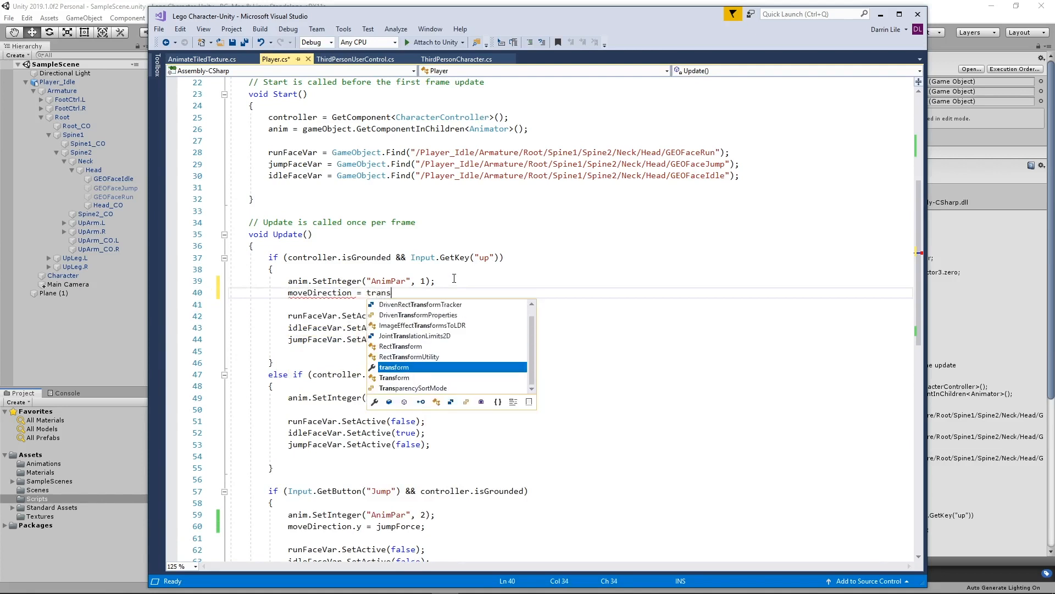
pyautogui.write('form.')
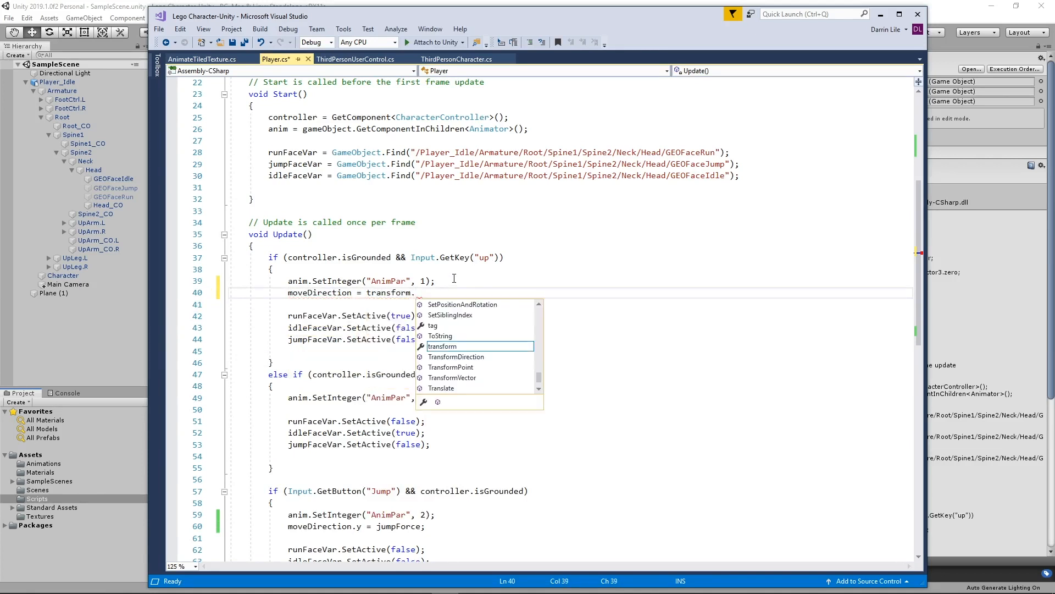
pyautogui.write('forward')
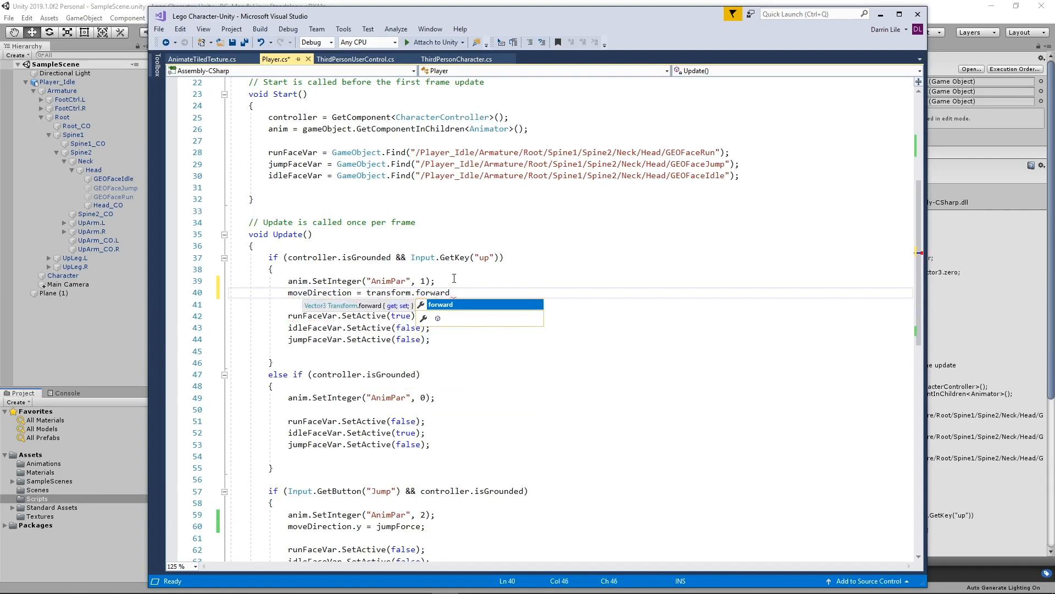
# Complete the moveDirection statement by multiplying transform.forward by Input.GetAxis("Vertical") and speed, ending it with a semicolon
pyautogui.write(' * Input')
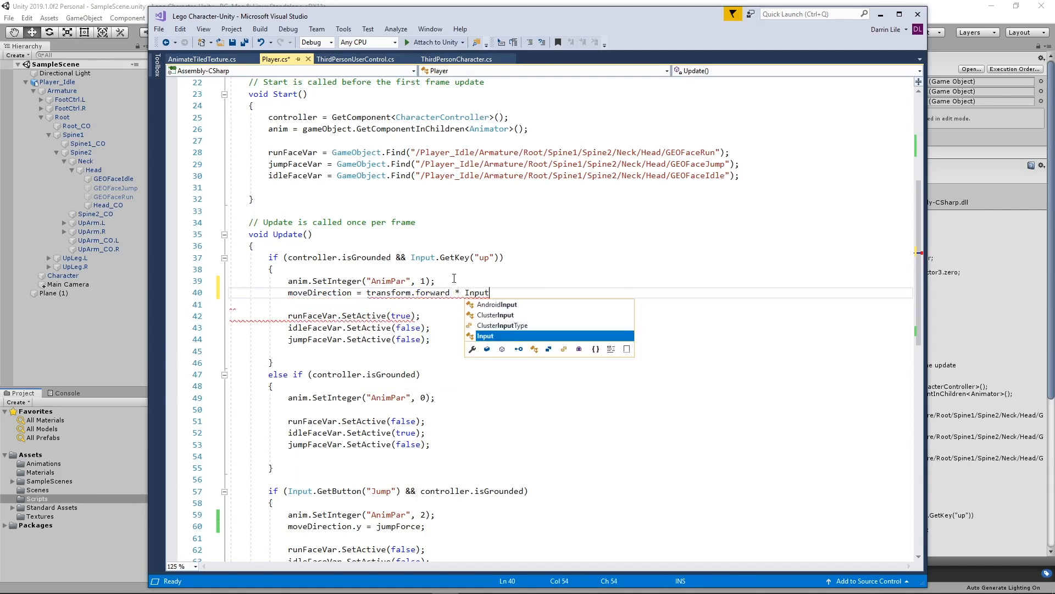
pyautogui.write('.GetA')
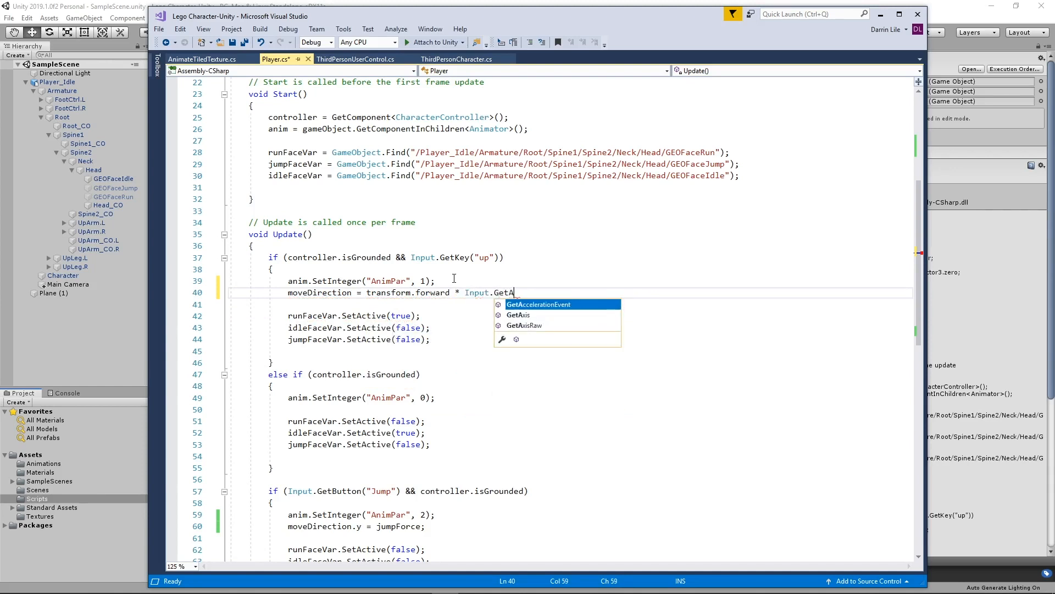
pyautogui.write('xis("Ve')
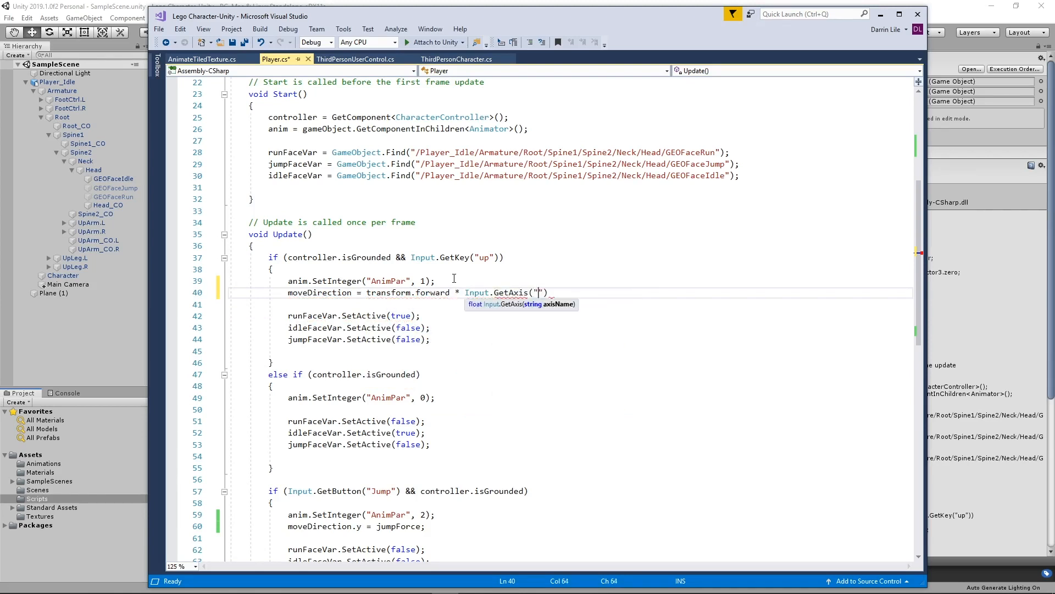
pyautogui.write('rtical')
pyautogui.press('Down')
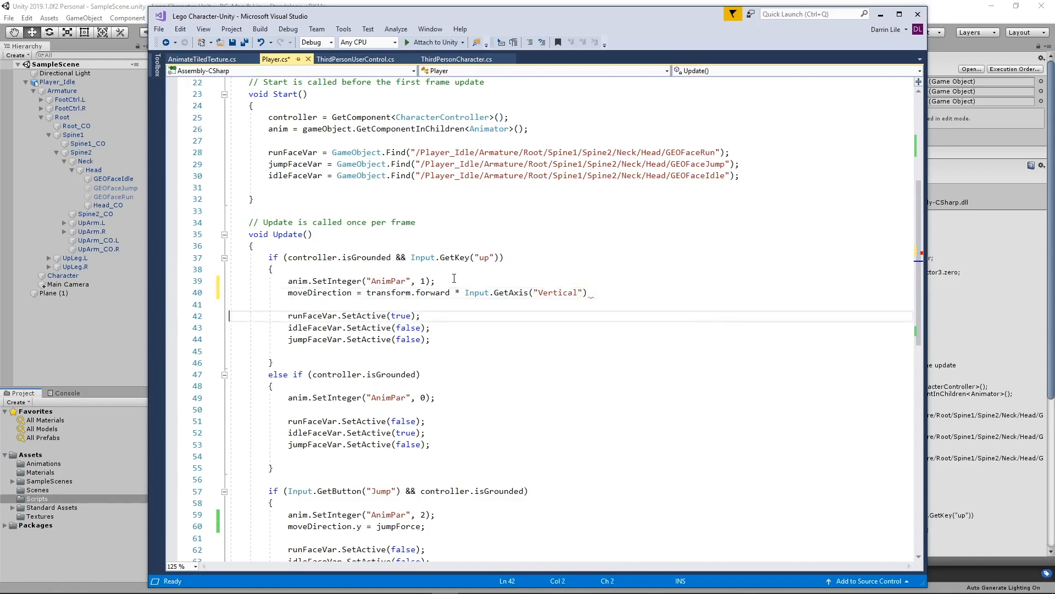
pyautogui.press('Up')
pyautogui.press('End')
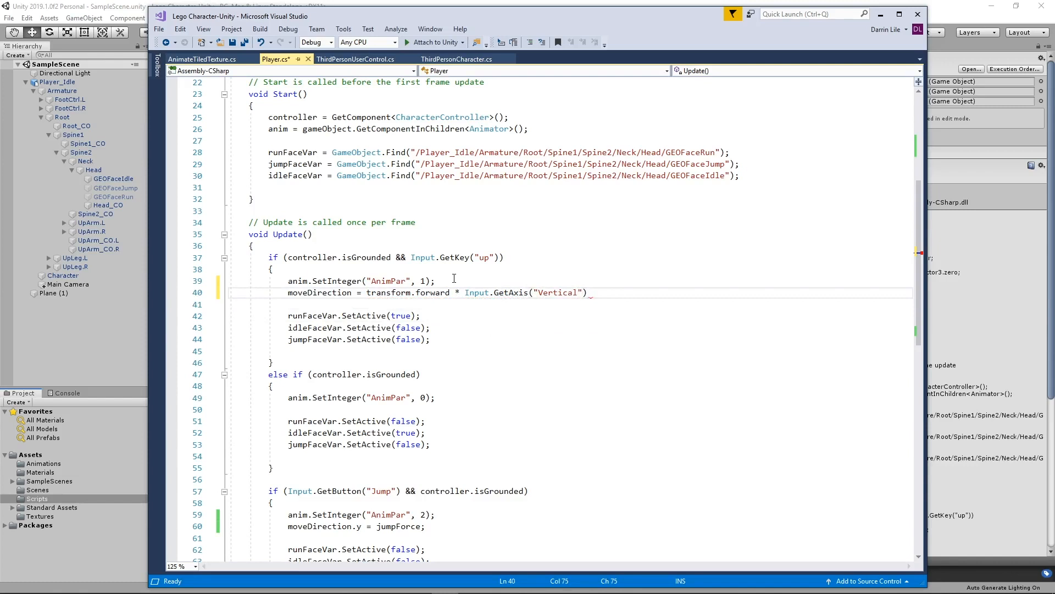
pyautogui.write('* speed')
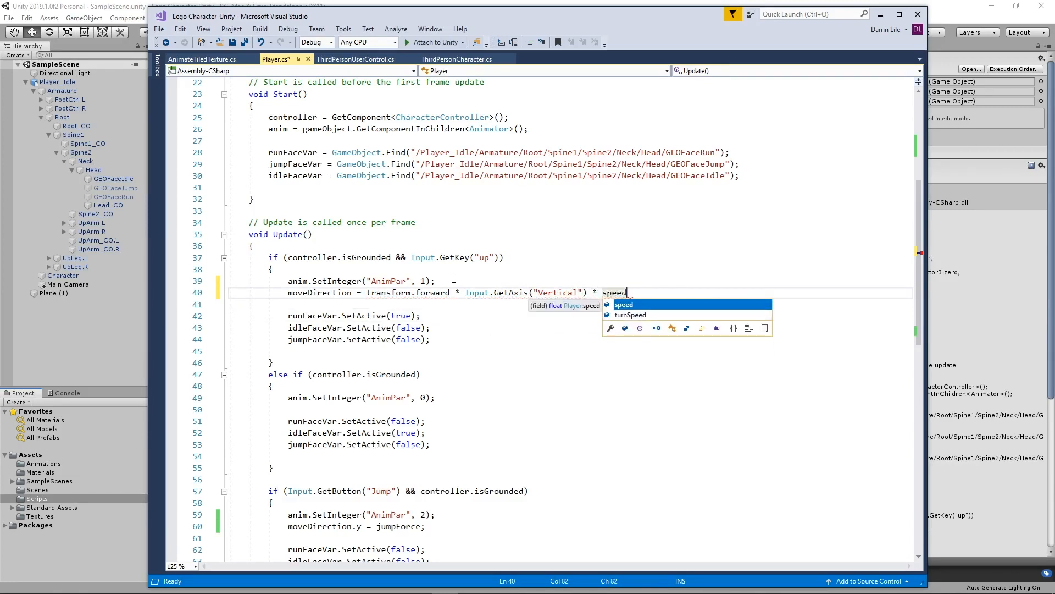
pyautogui.write(';')
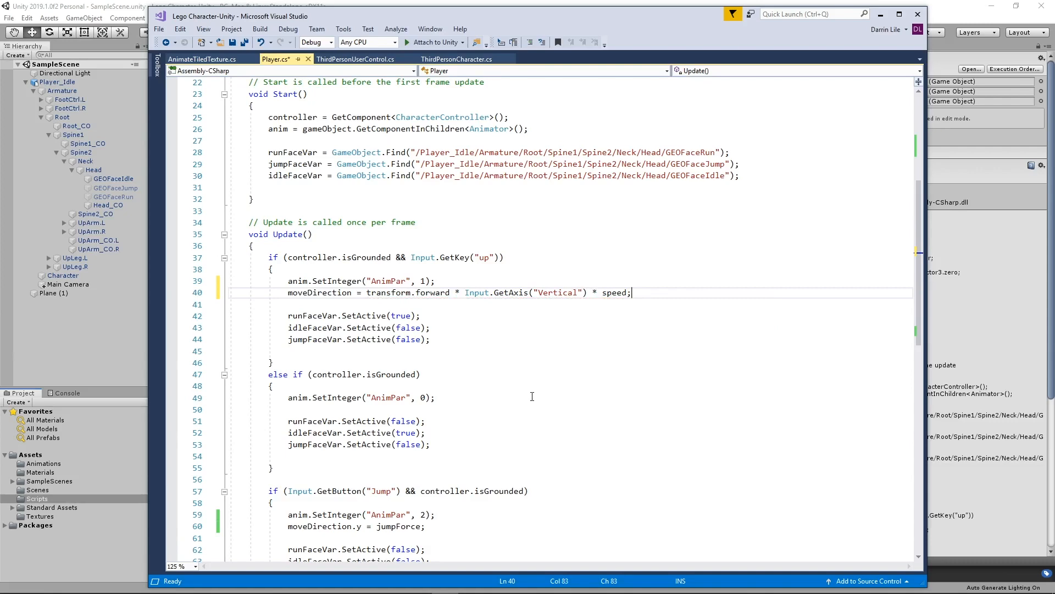
# Switch to Unity, open the Input project settings in an enlarged window, and examine the first Vertical axis's name and button assignments
pyautogui.click(112, 6)
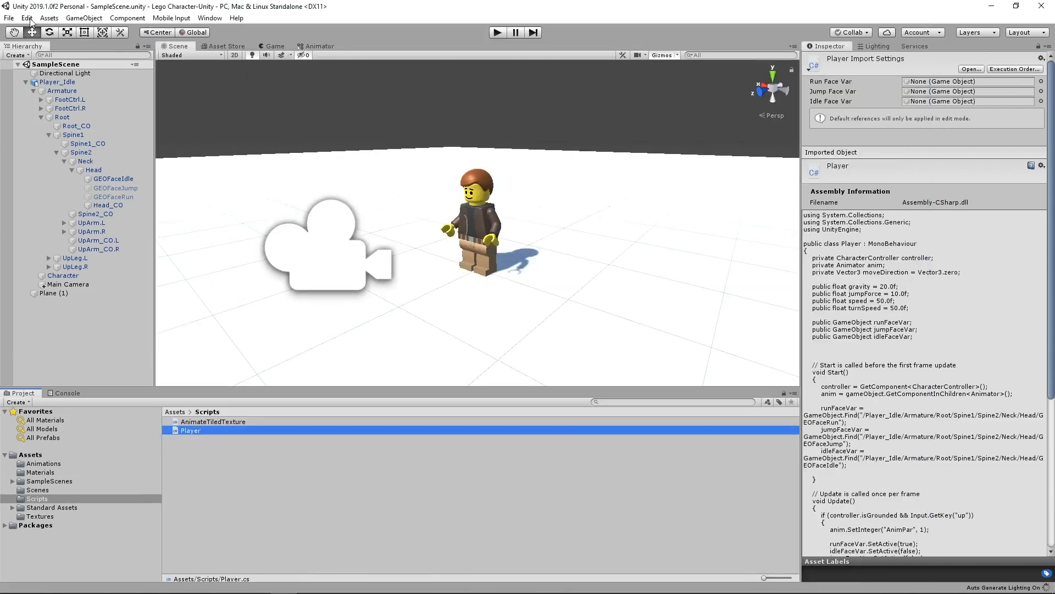
pyautogui.click(30, 21)
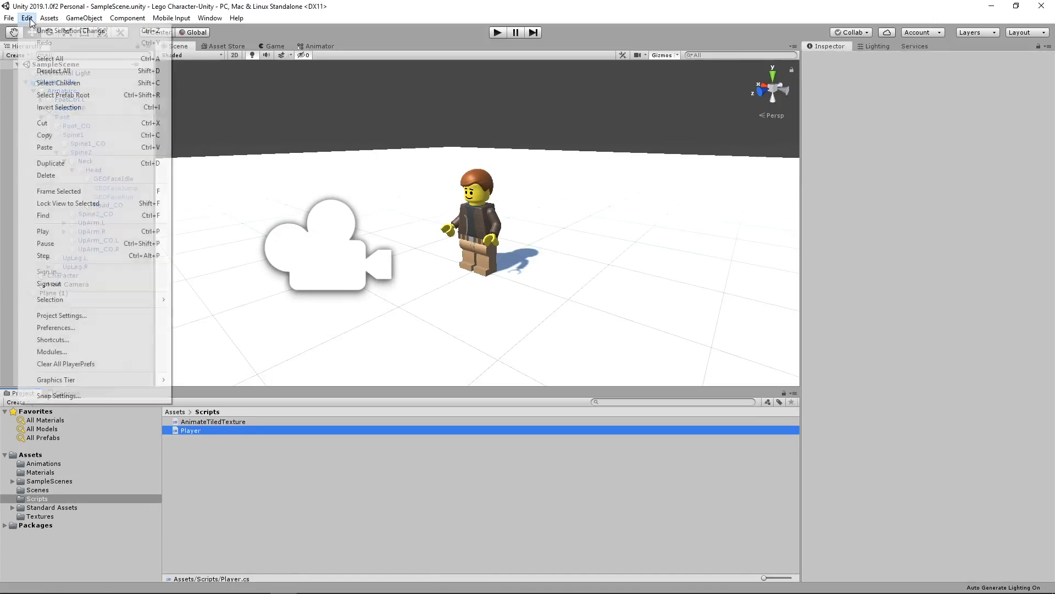
pyautogui.click(59, 316)
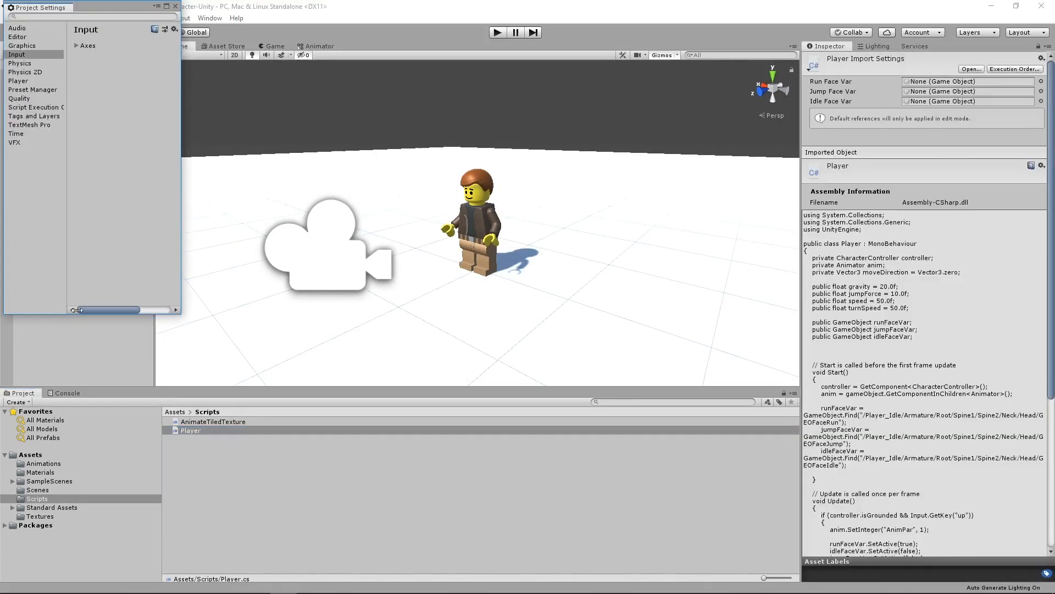
pyautogui.moveTo(95, 8); pyautogui.dragTo(190, 67)
pyautogui.moveTo(275, 368); pyautogui.dragTo(438, 544)
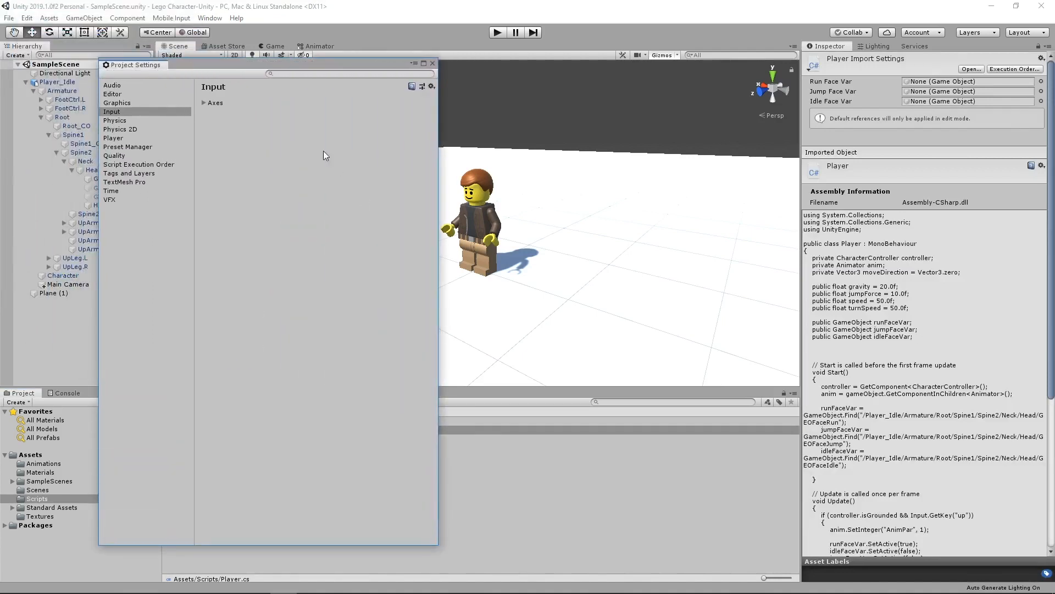
pyautogui.click(203, 102)
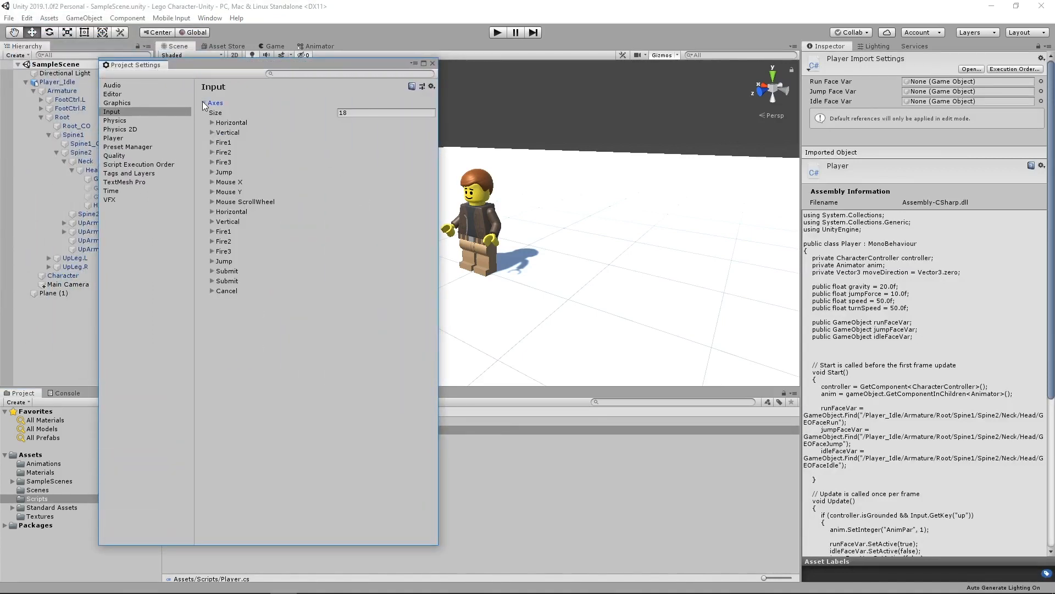
pyautogui.click(211, 133)
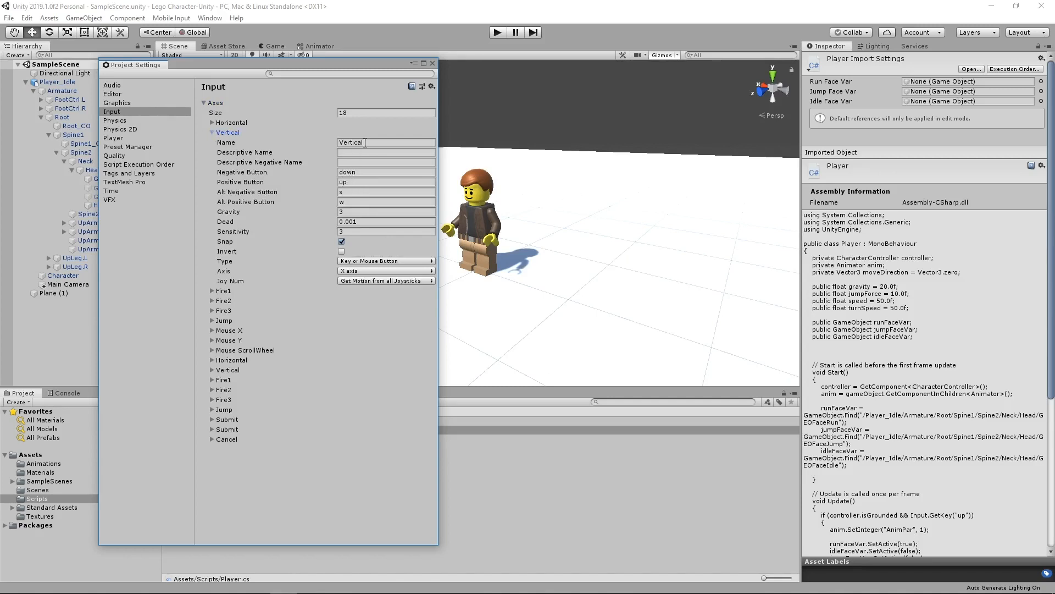
pyautogui.click(506, 533)
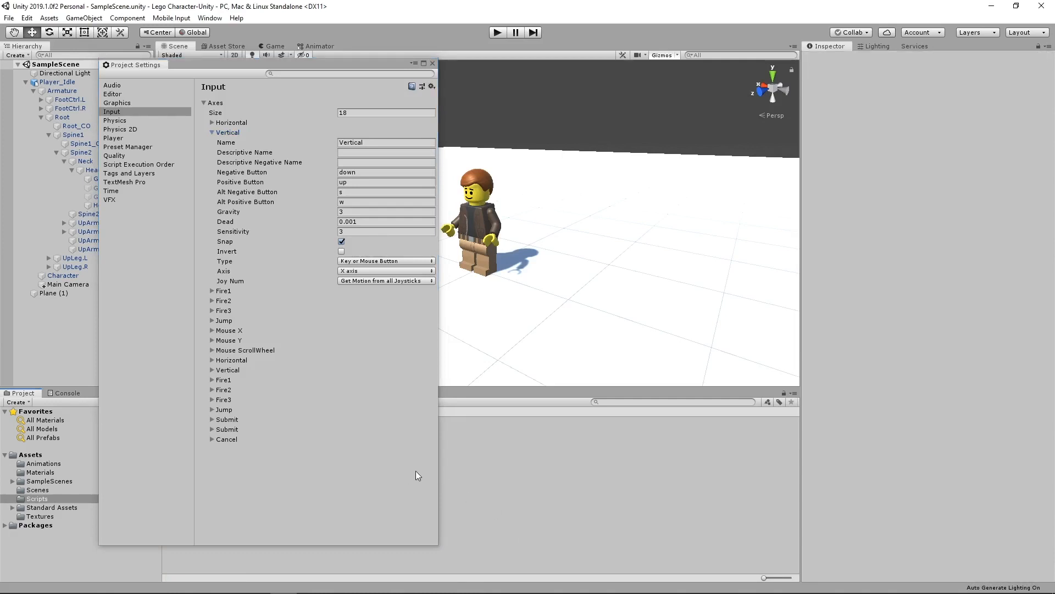
# Switch back to Visual Studio and review the speed multiplier in the moveDirection statement
pyautogui.hotkey('alt', 'Tab')
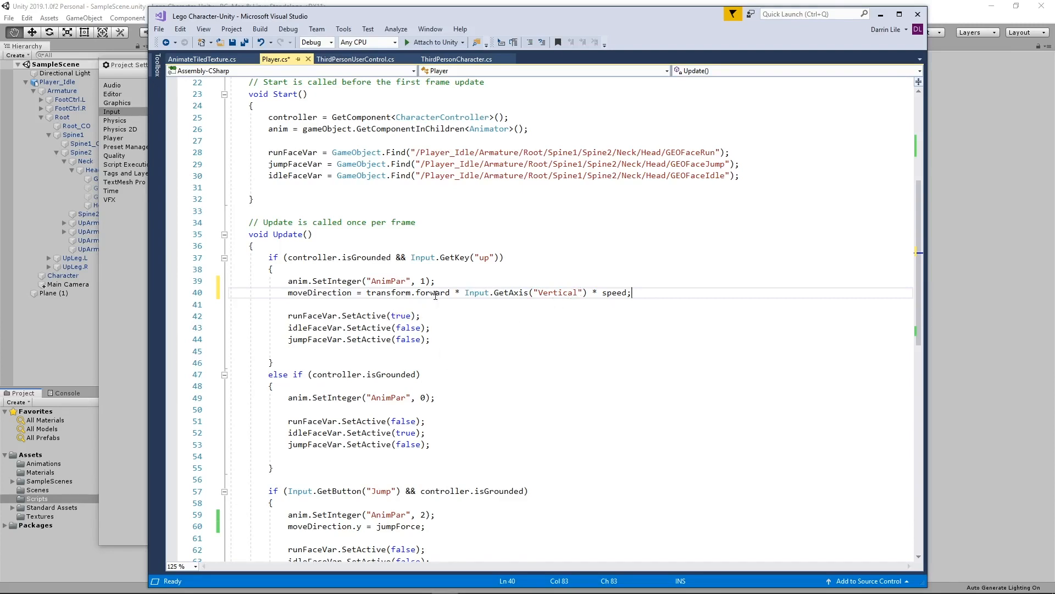
pyautogui.moveTo(627, 293); pyautogui.dragTo(601, 293)
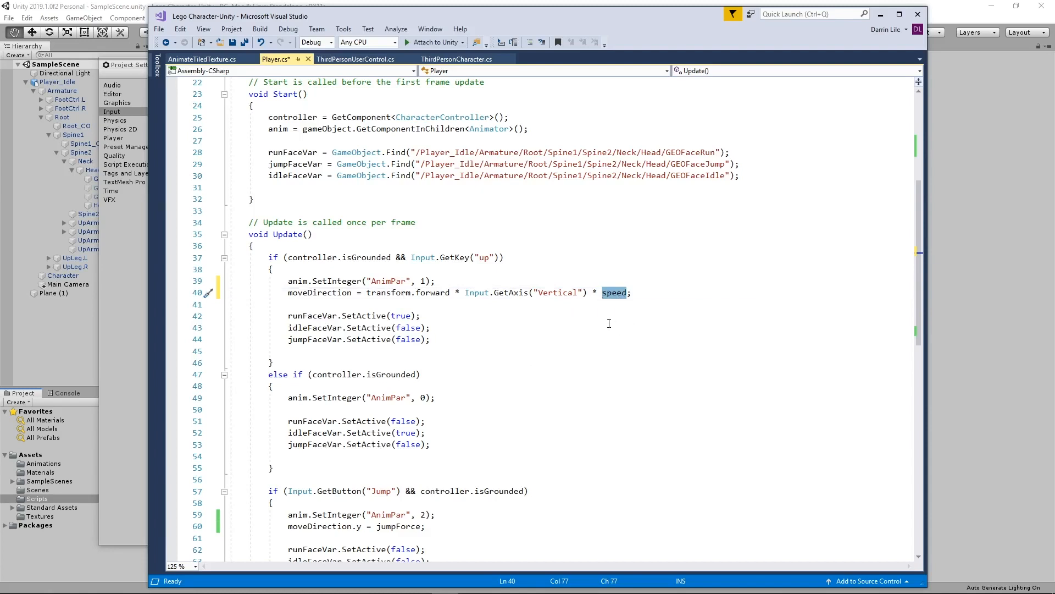
pyautogui.click(609, 317)
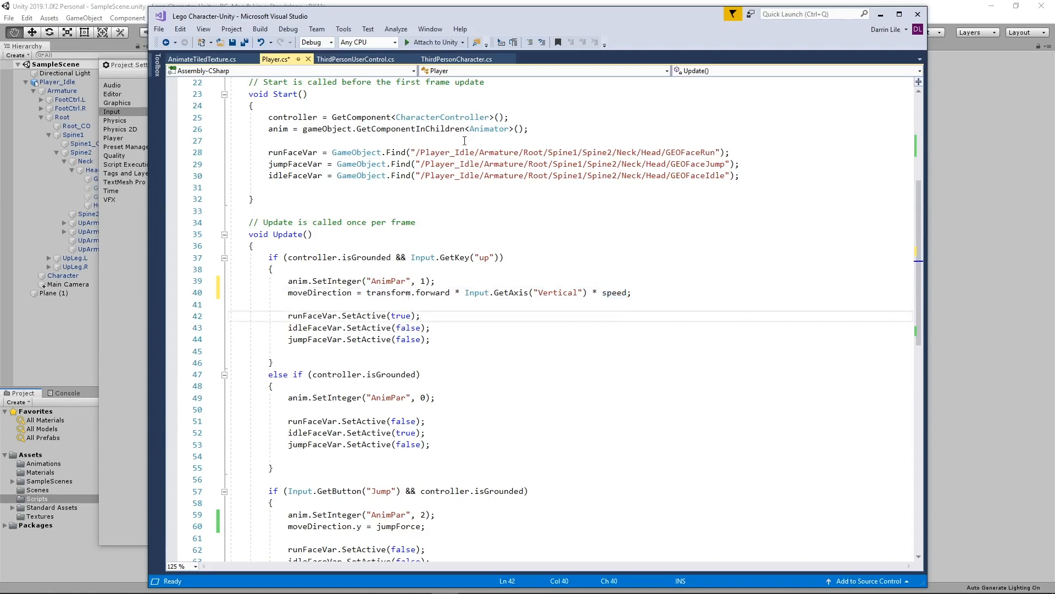
# Return to Unity's Input project settings, examine the first Horizontal axis's button assignments, and close the settings window
pyautogui.click(138, 67)
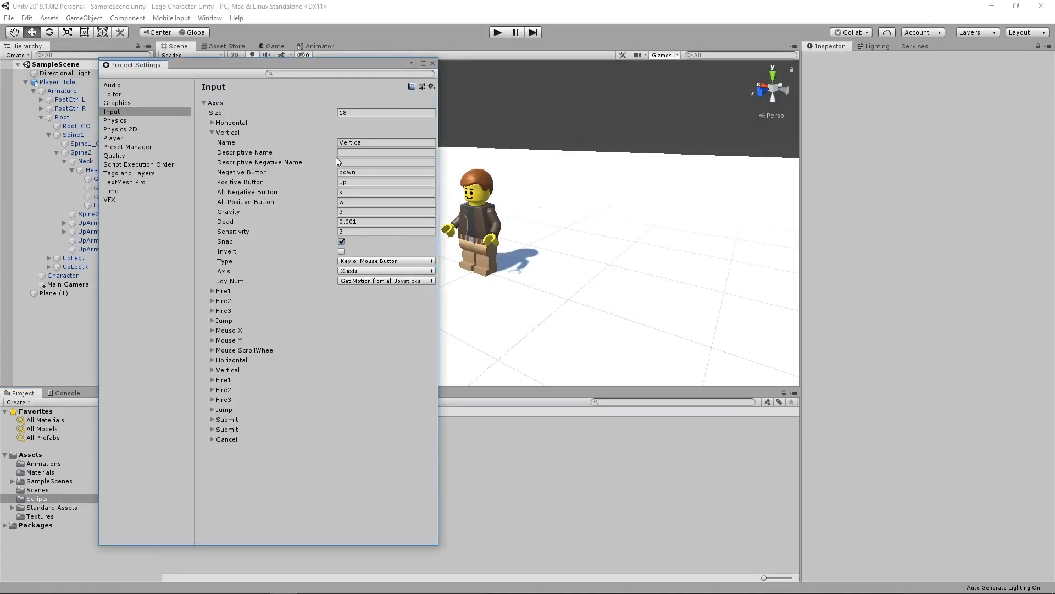
pyautogui.click(211, 122)
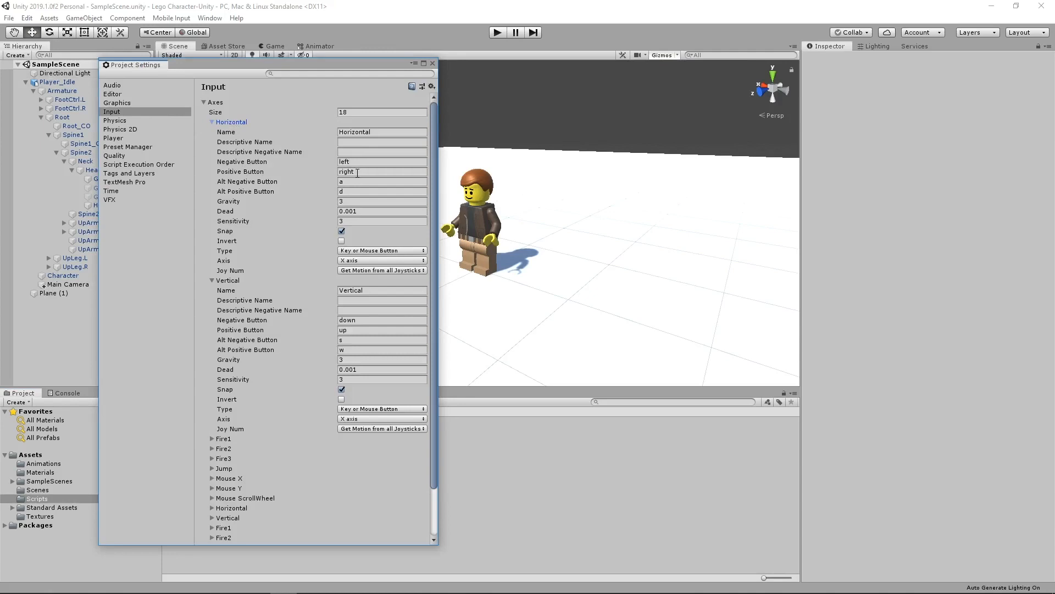
pyautogui.click(433, 63)
# In Visual Studio, add a line below the moveDirection statement declaring float turn = Input.GetAxis()
pyautogui.hotkey('alt', 'Tab')
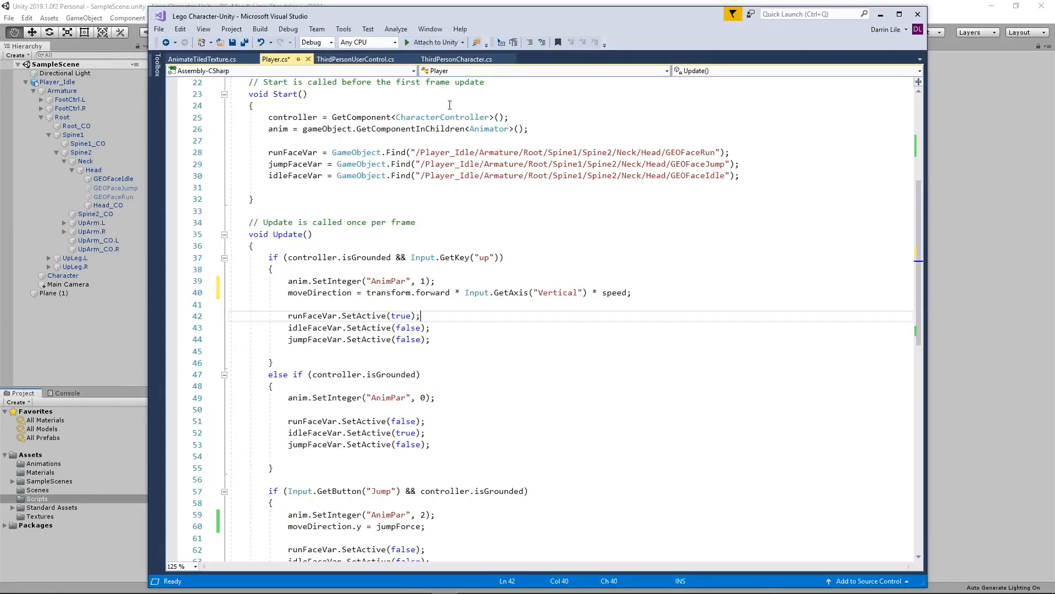
pyautogui.click(640, 292)
pyautogui.press('Return')
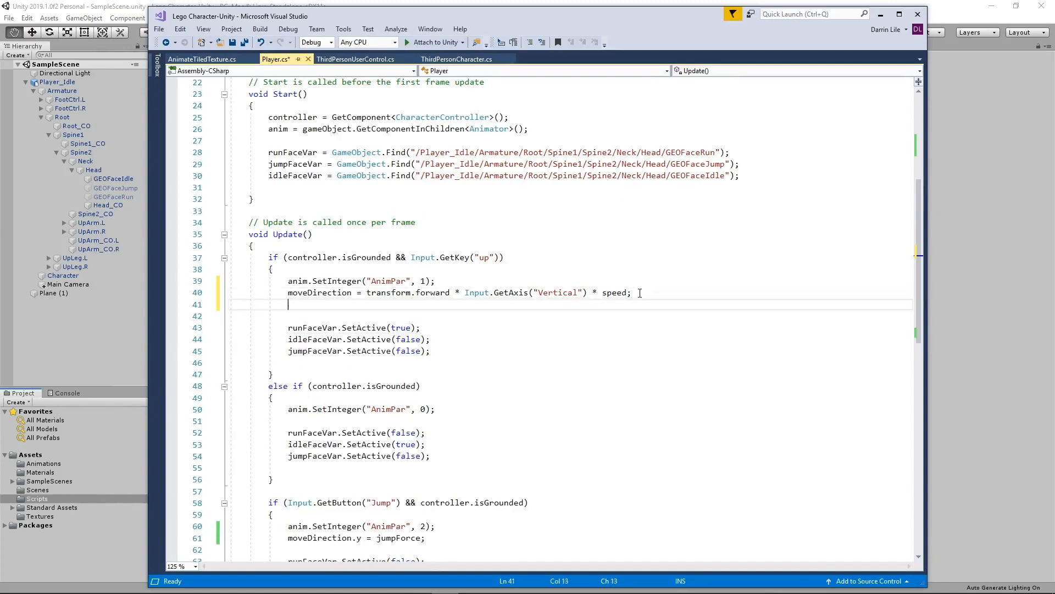
pyautogui.write('fl')
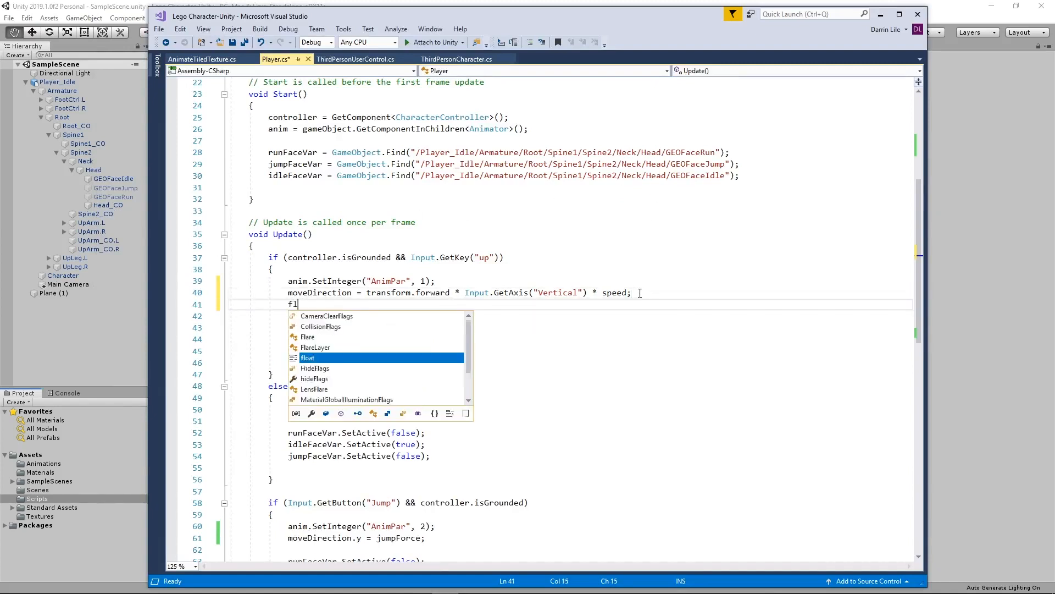
pyautogui.write('oat turn')
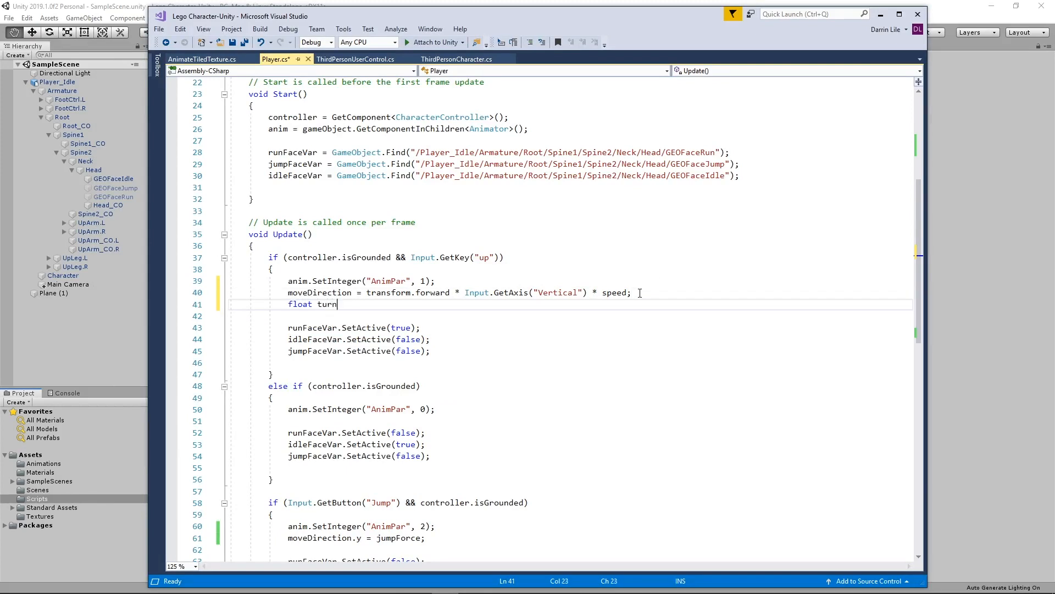
pyautogui.write(' = Inpu')
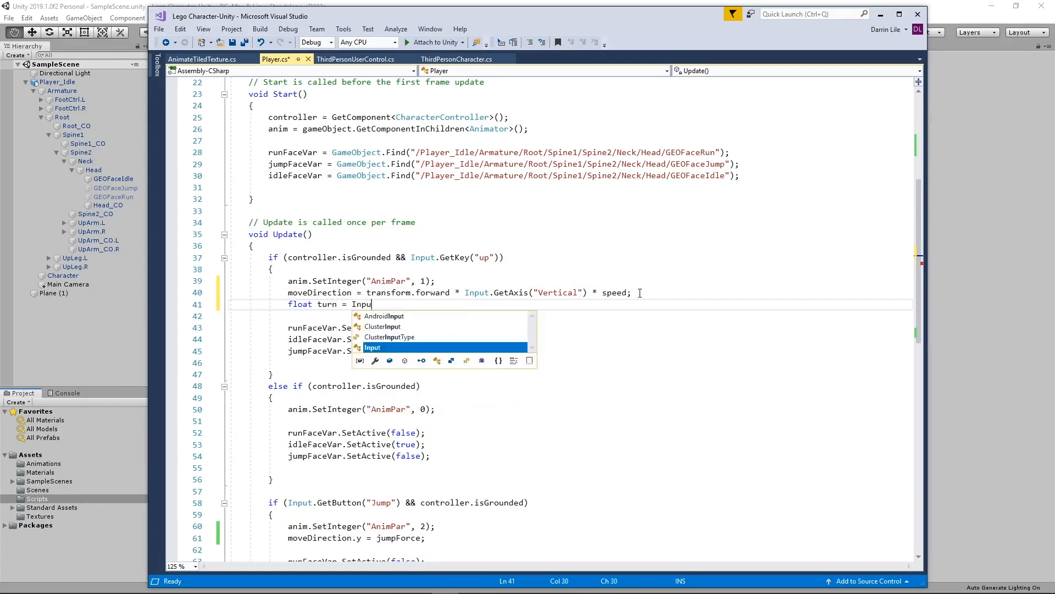
pyautogui.write('t.')
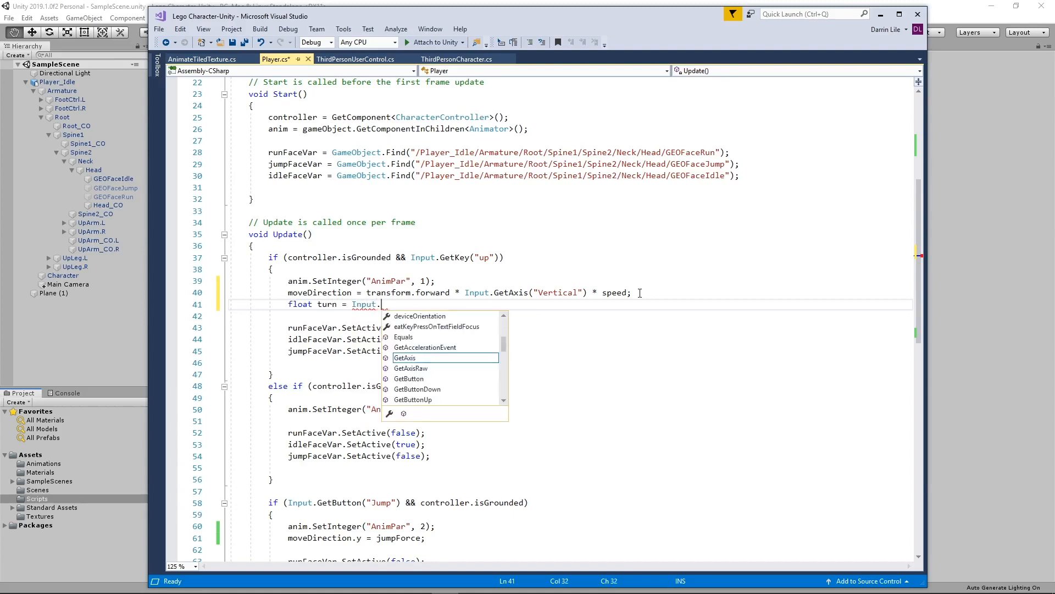
pyautogui.write('GetAxis()')
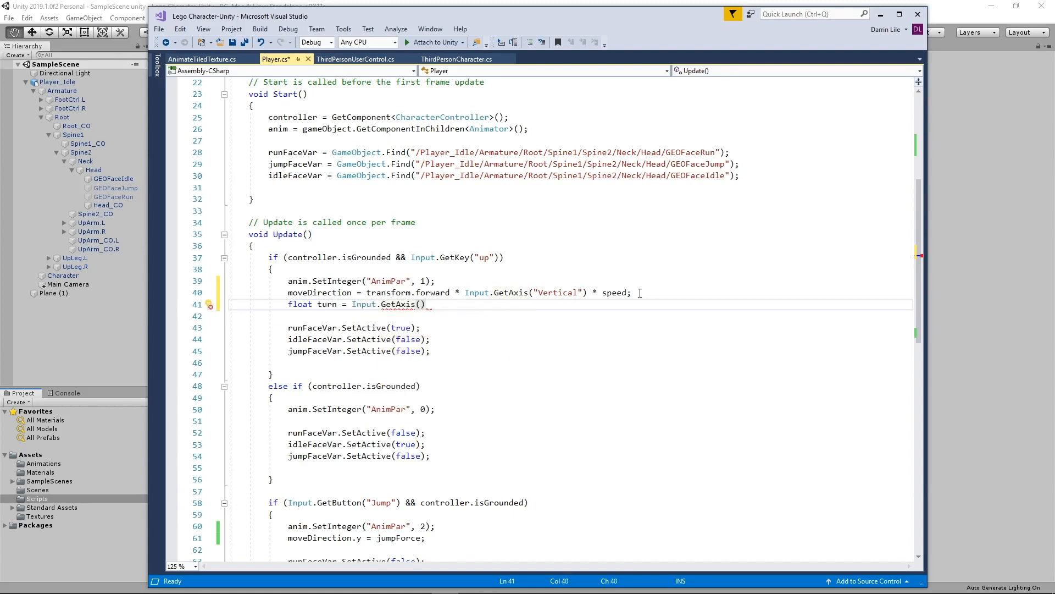
# Pass "Horizontal" as the axis name in the turn declaration's GetAxis call, end the statement with a semicolon, and add a new line
pyautogui.press('Left')
pyautogui.write('""')
pyautogui.press('Left')
pyautogui.write('Horizontal')
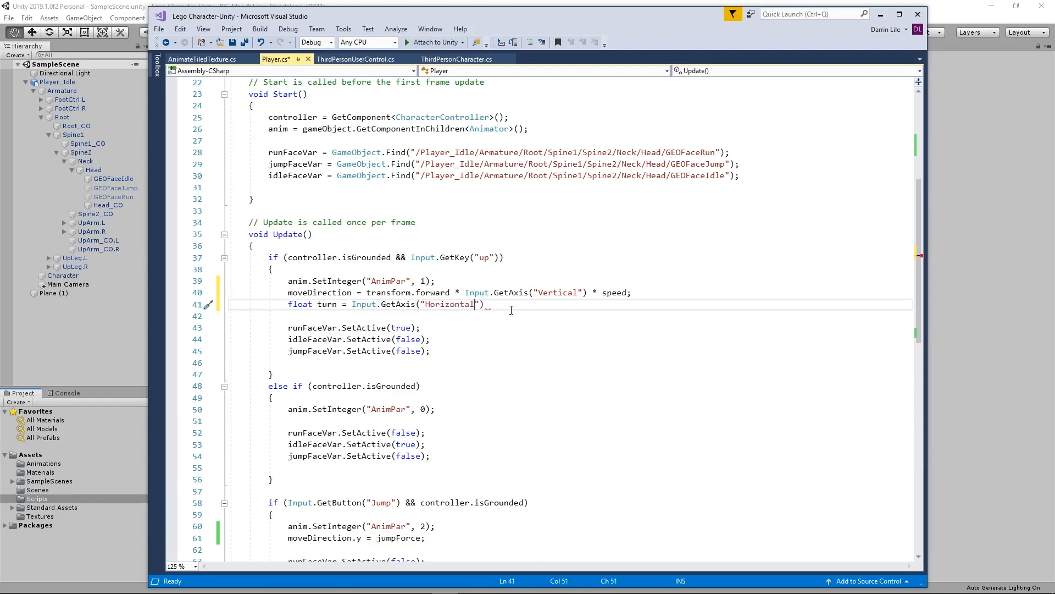
pyautogui.press('End')
pyautogui.write(';')
pyautogui.press('Return')
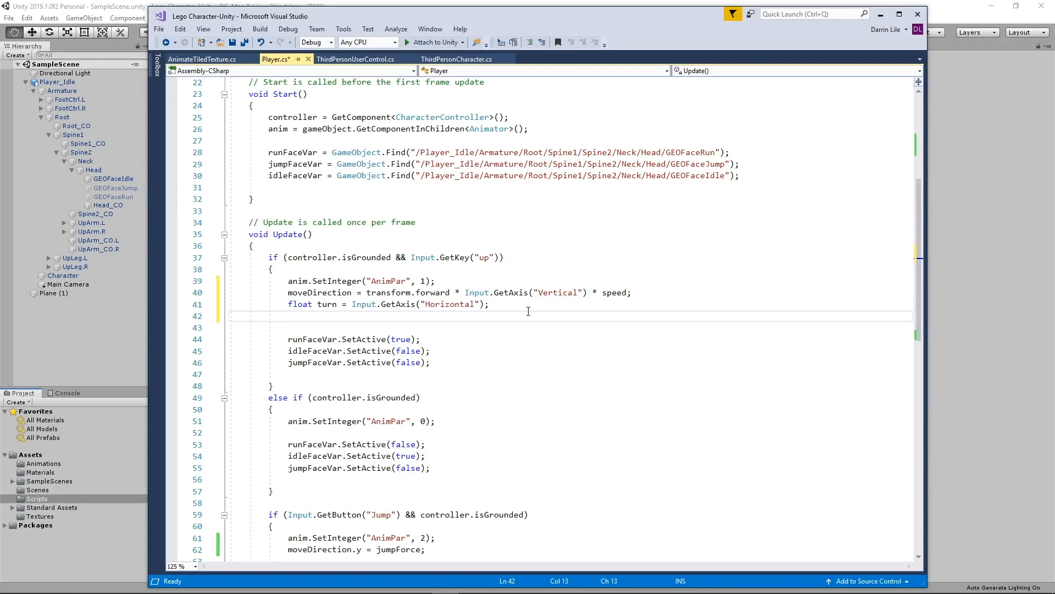
# Add the statement transform.Rotate(0,0,0); on the line below the turn declaration
pyautogui.write('tran')
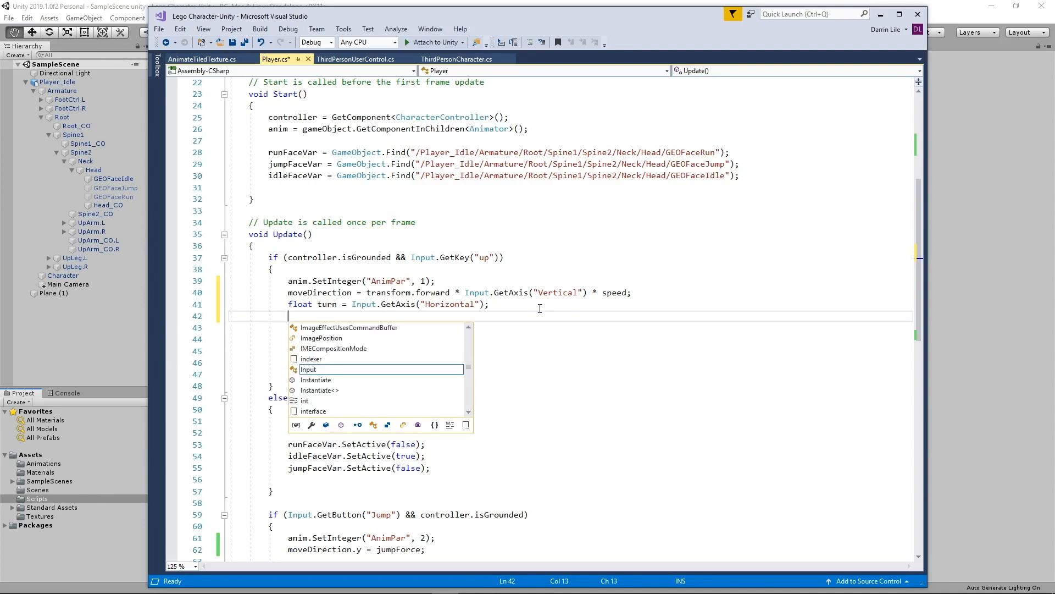
pyautogui.write('sform')
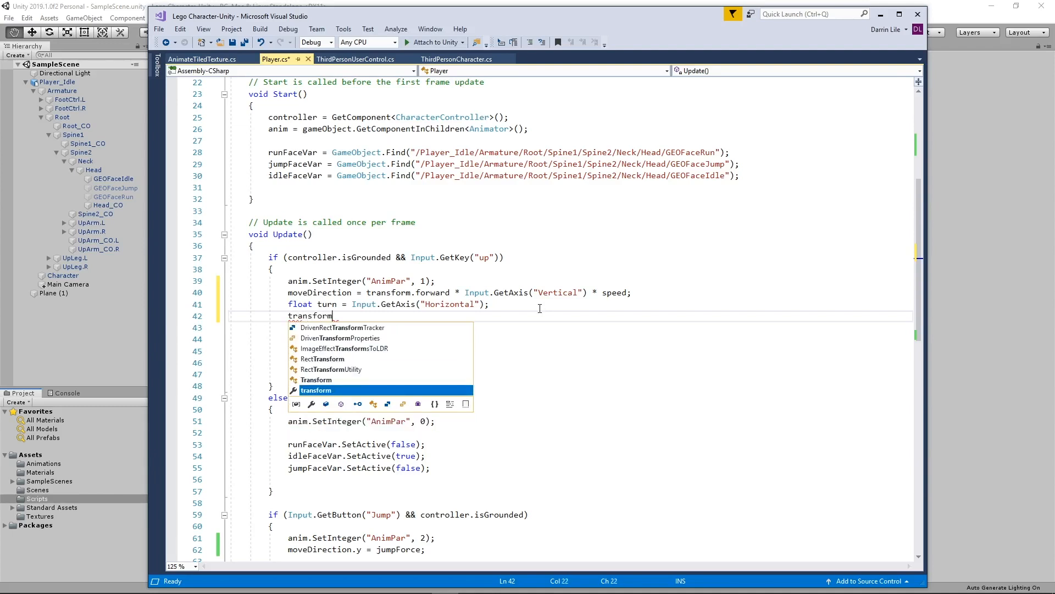
pyautogui.write('.Rotate()')
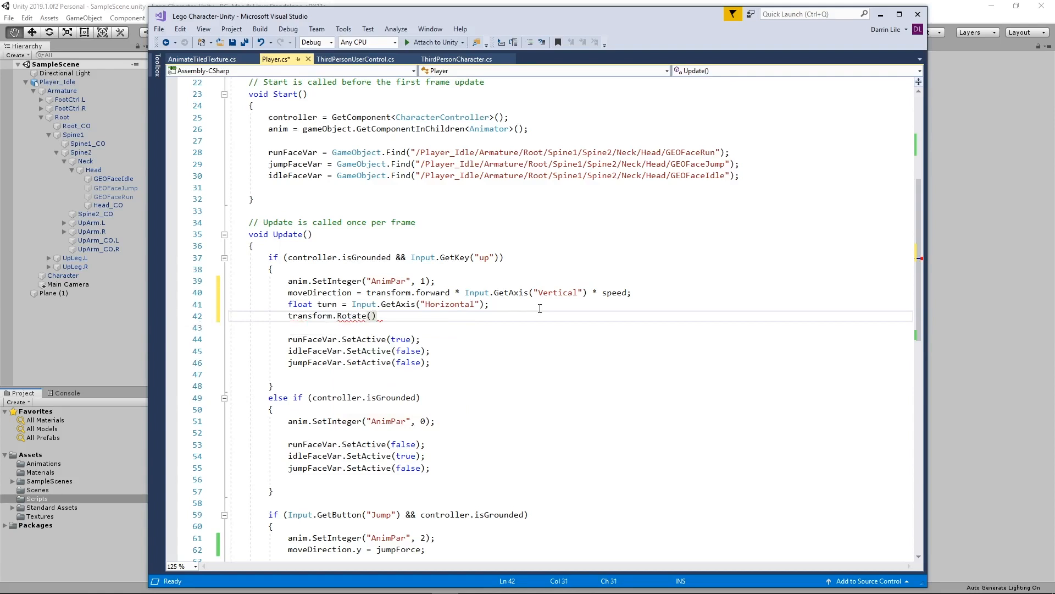
pyautogui.press('Left')
pyautogui.write('0, ')
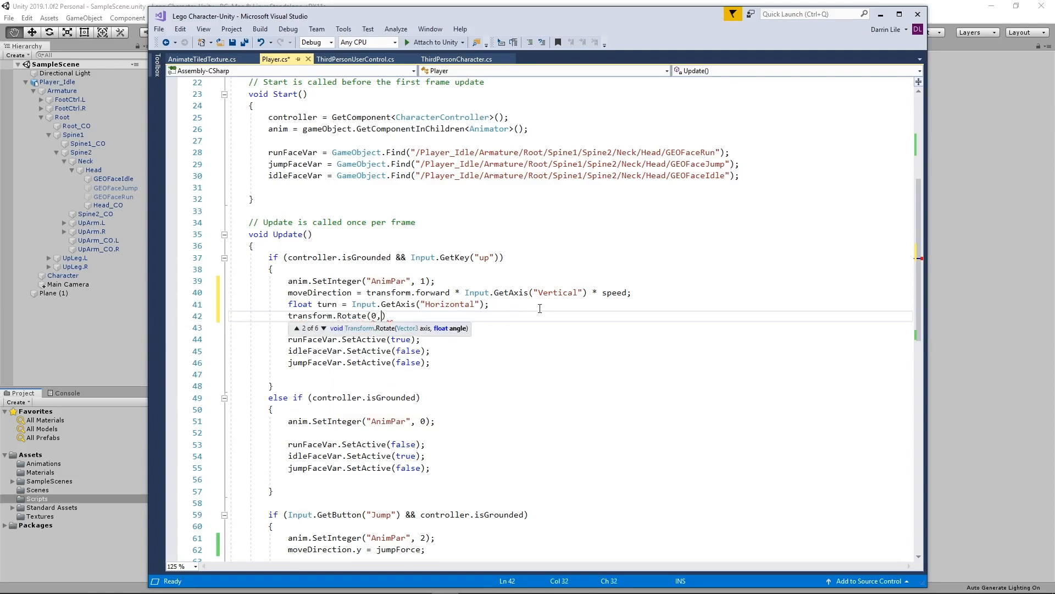
pyautogui.write('0, 0')
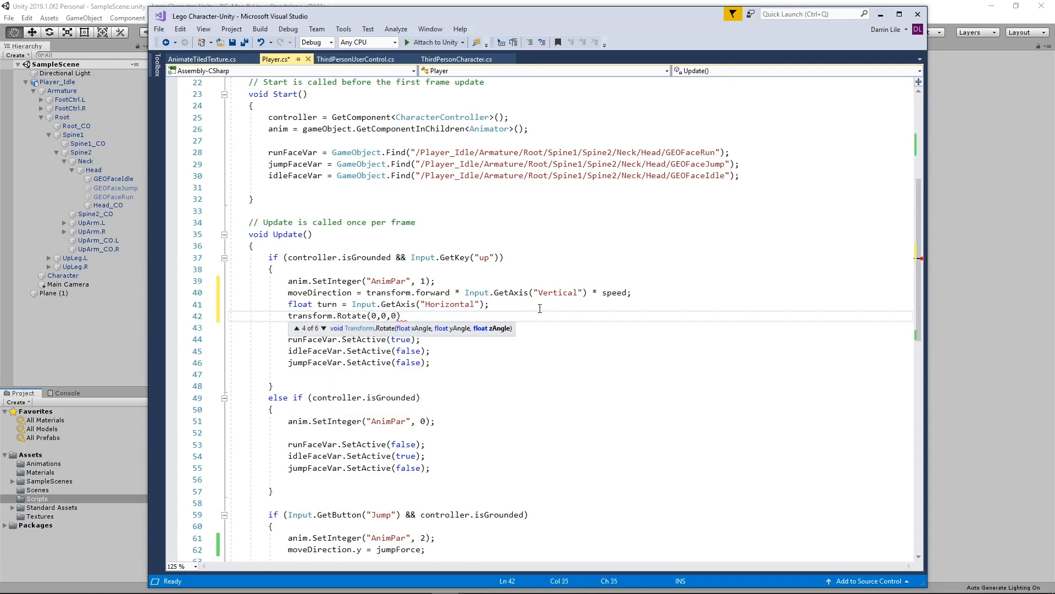
pyautogui.write(')')
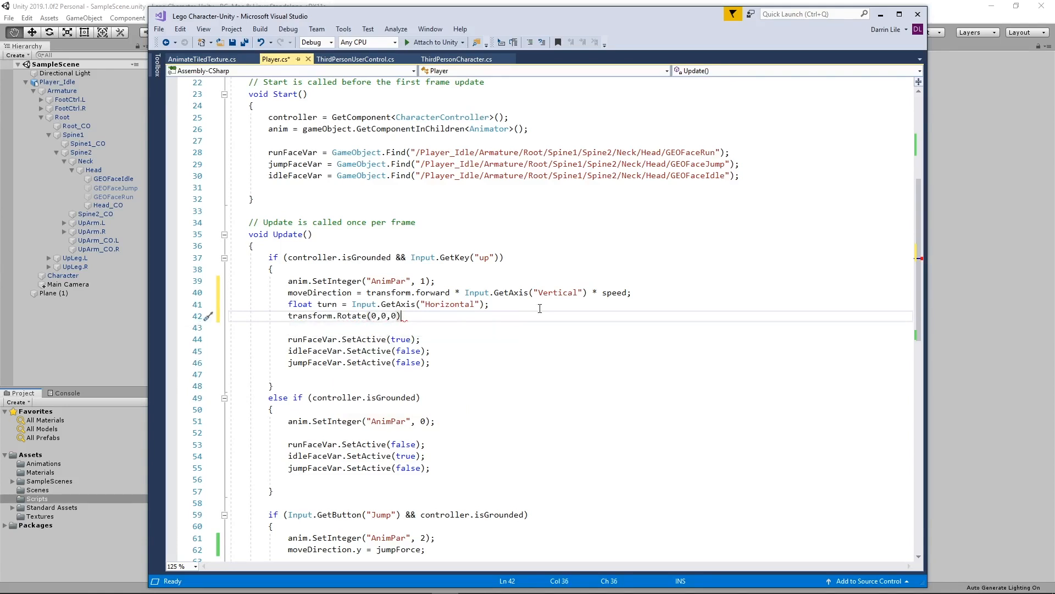
pyautogui.write(';')
# Replace the y-angle argument of the transform.Rotate call with turn * turnSpeed * Time.deltaTime
pyautogui.click(392, 319)
pyautogui.press('BackSpace')
pyautogui.write('turn * turnSpeed *')
pyautogui.write('Time.d')
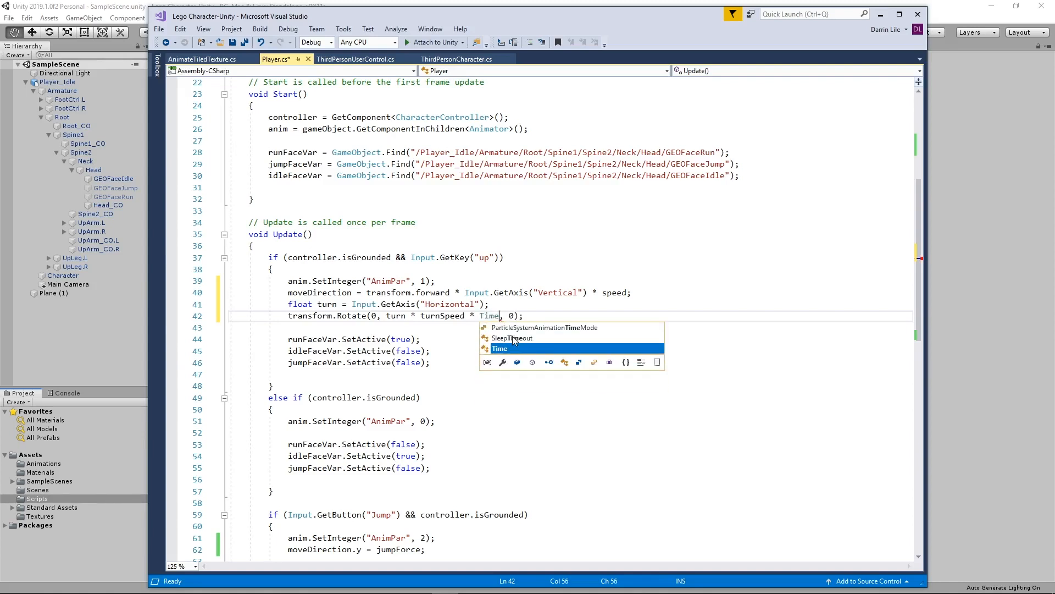
pyautogui.write('eltaTim')
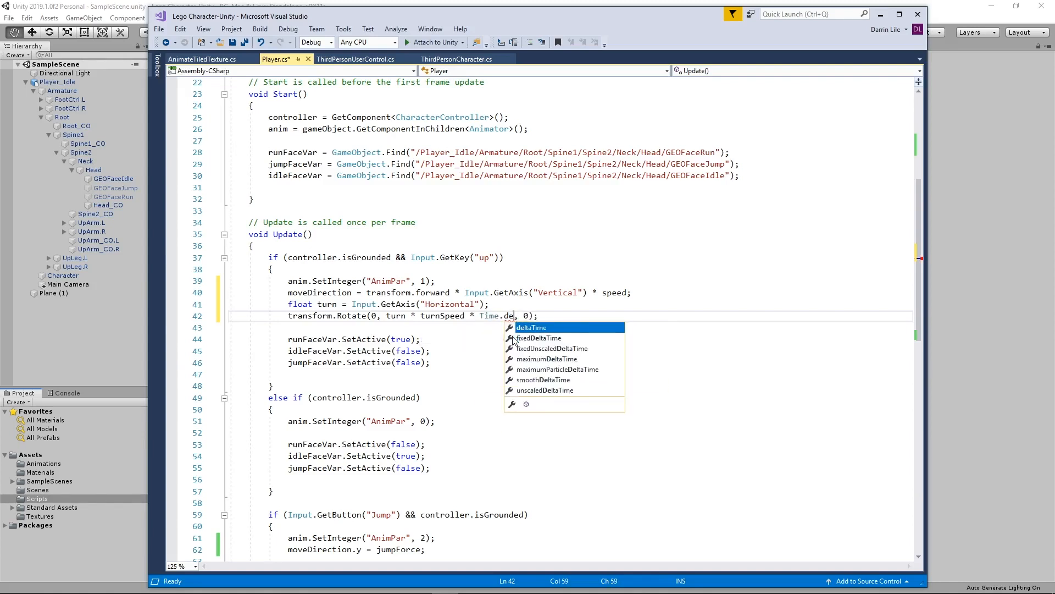
pyautogui.write('e')
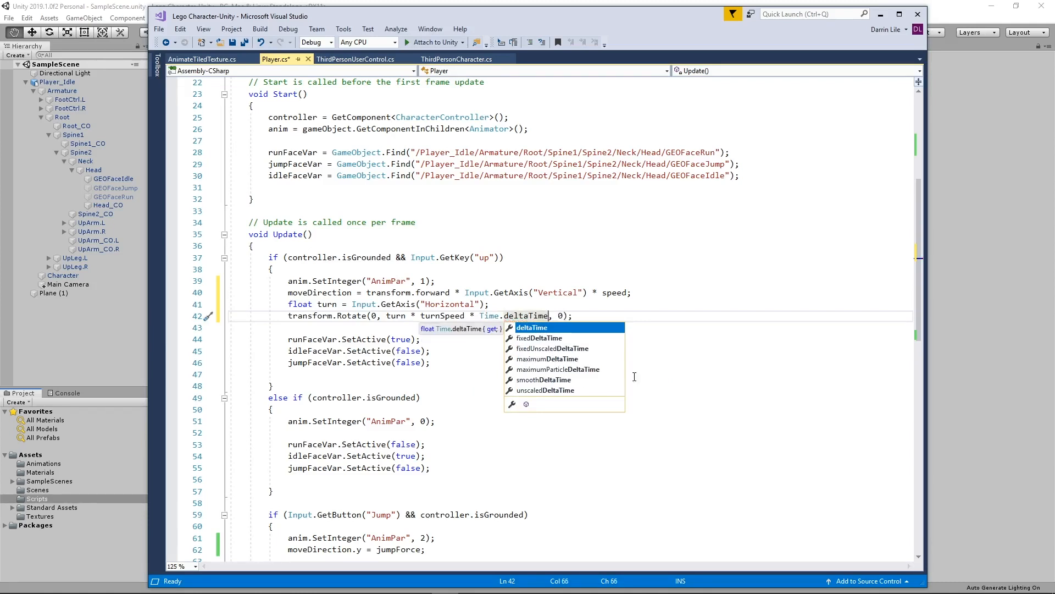
pyautogui.click(677, 354)
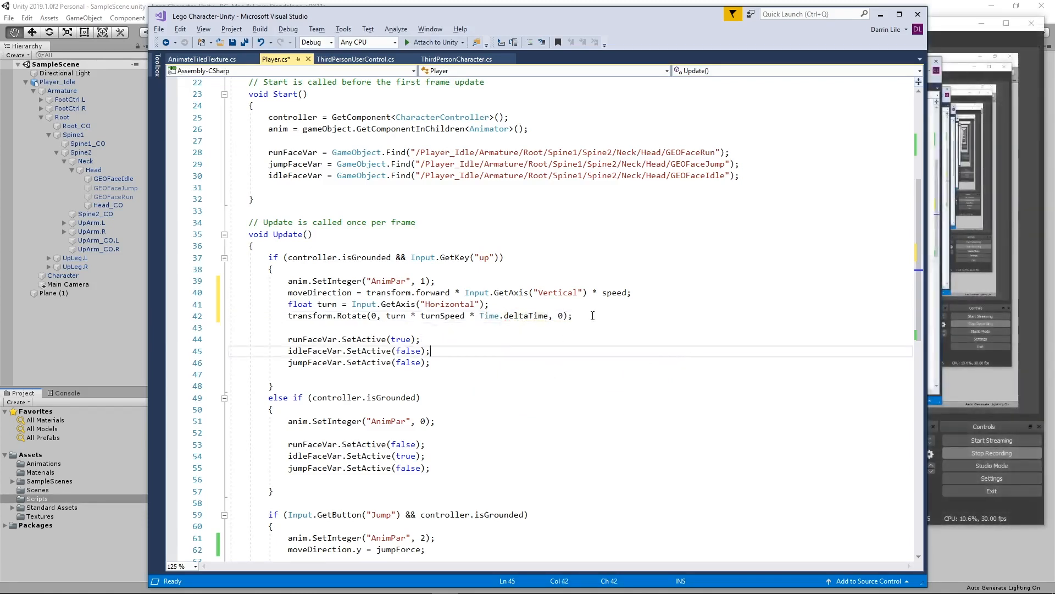
# Copy the moveDirection, turn and transform.Rotate statements into the else if block, below its anim.SetInteger line
pyautogui.moveTo(594, 316); pyautogui.dragTo(229, 293)
pyautogui.hotkey('ctrl', 'c')
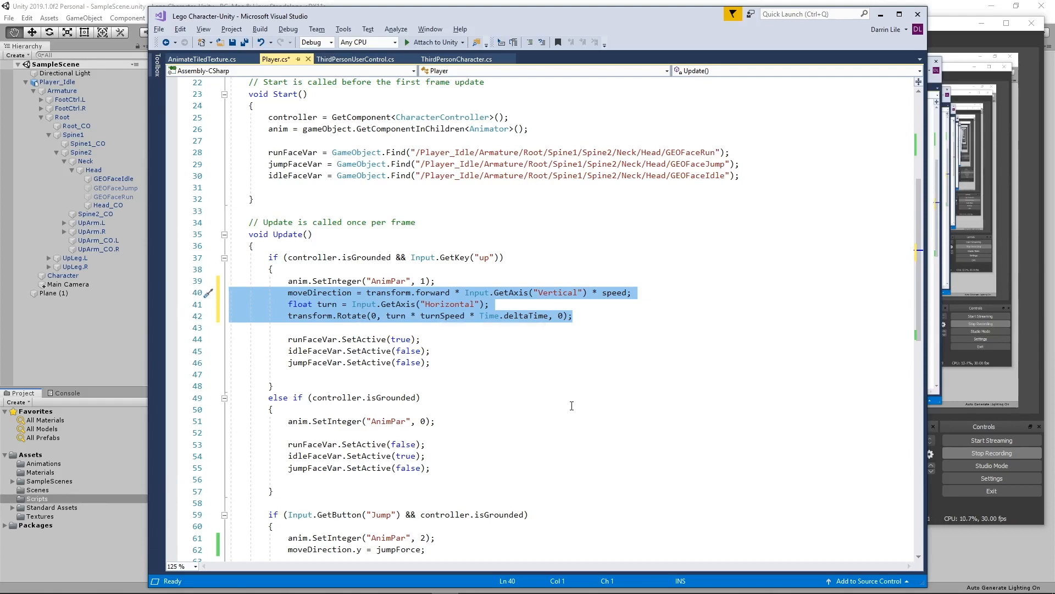
pyautogui.scroll(-1, 571, 405)
pyautogui.scroll(-2, 571, 406)
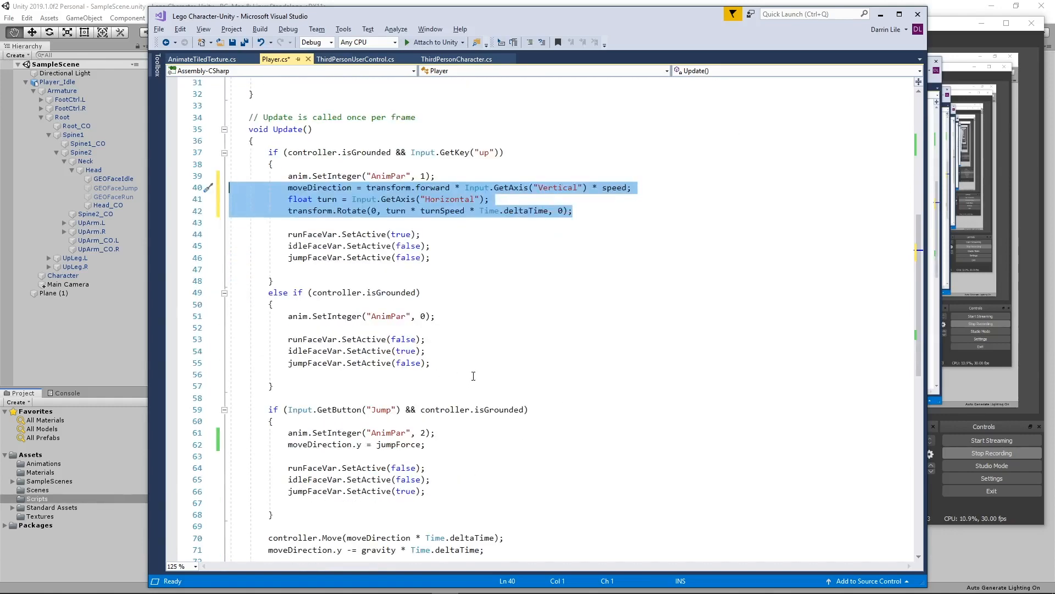
pyautogui.click(447, 316)
pyautogui.press('Return')
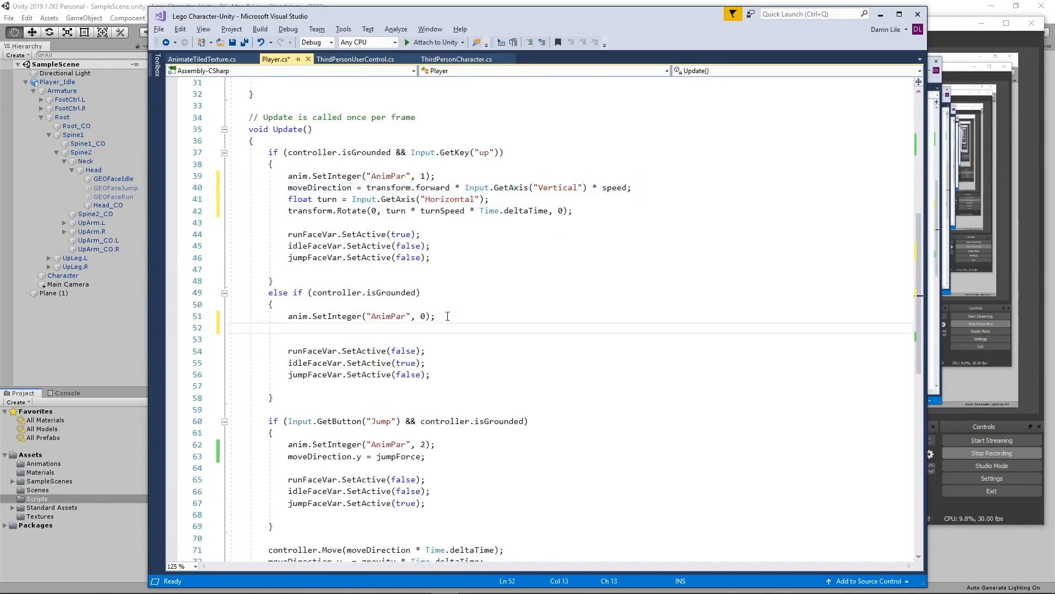
pyautogui.hotkey('ctrl', 'v')
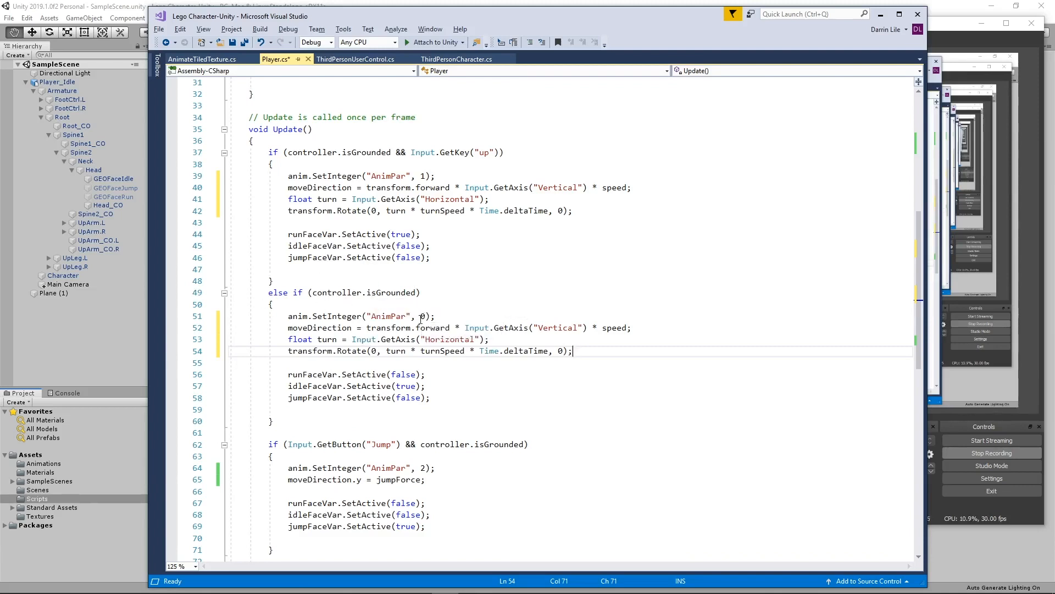
# Change the speed multiplier to 0 in the else if block's moveDirection statement, and save the Player script
pyautogui.click(629, 329)
pyautogui.press('BackSpace')
pyautogui.press('BackSpace')
pyautogui.press('BackSpace')
pyautogui.press('BackSpace')
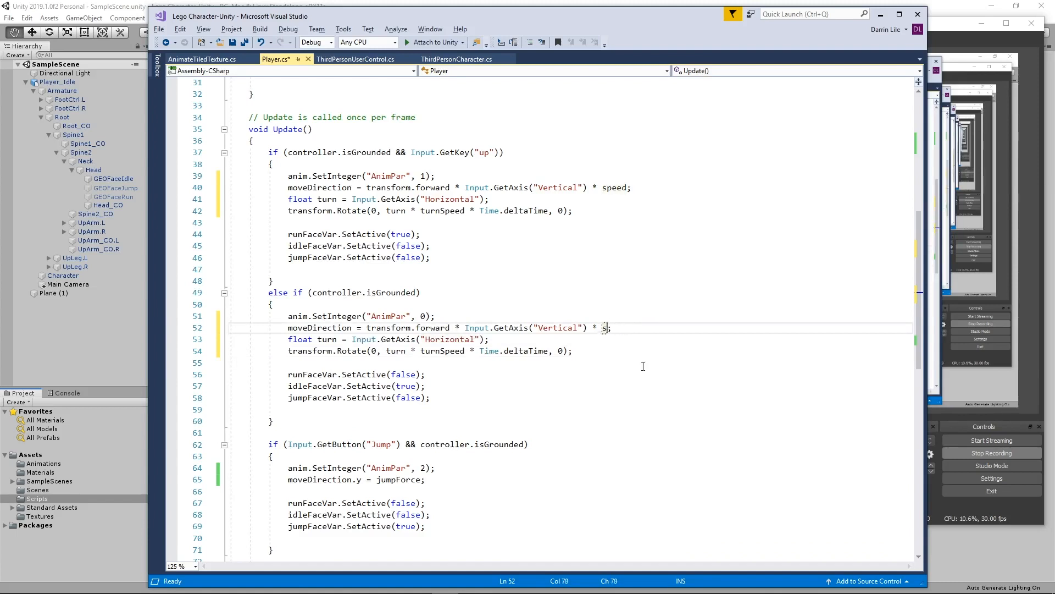
pyautogui.press('BackSpace')
pyautogui.write('0')
pyautogui.click(658, 382)
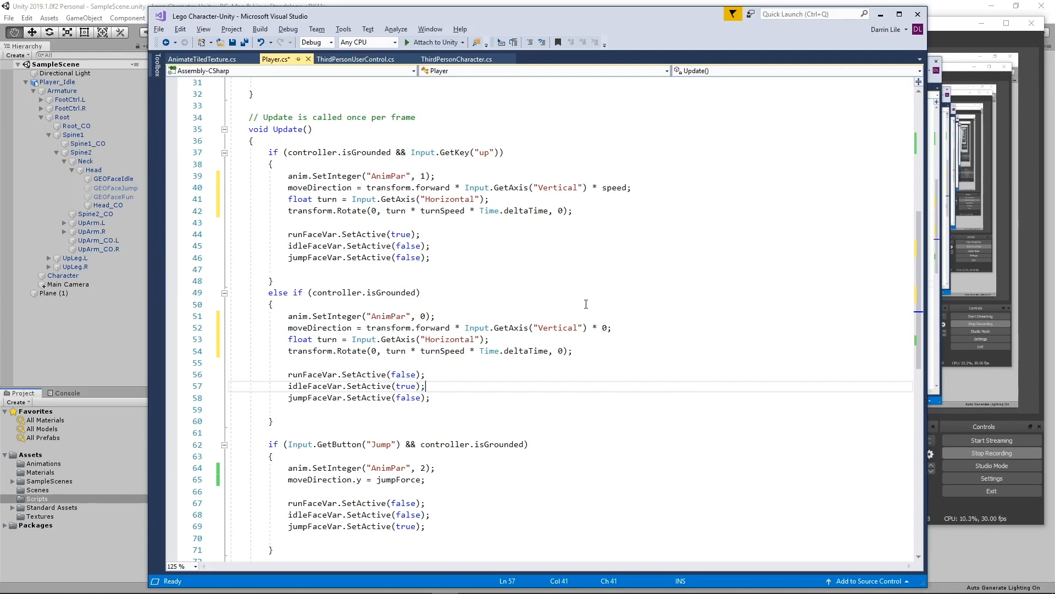
pyautogui.hotkey('ctrl', 's')
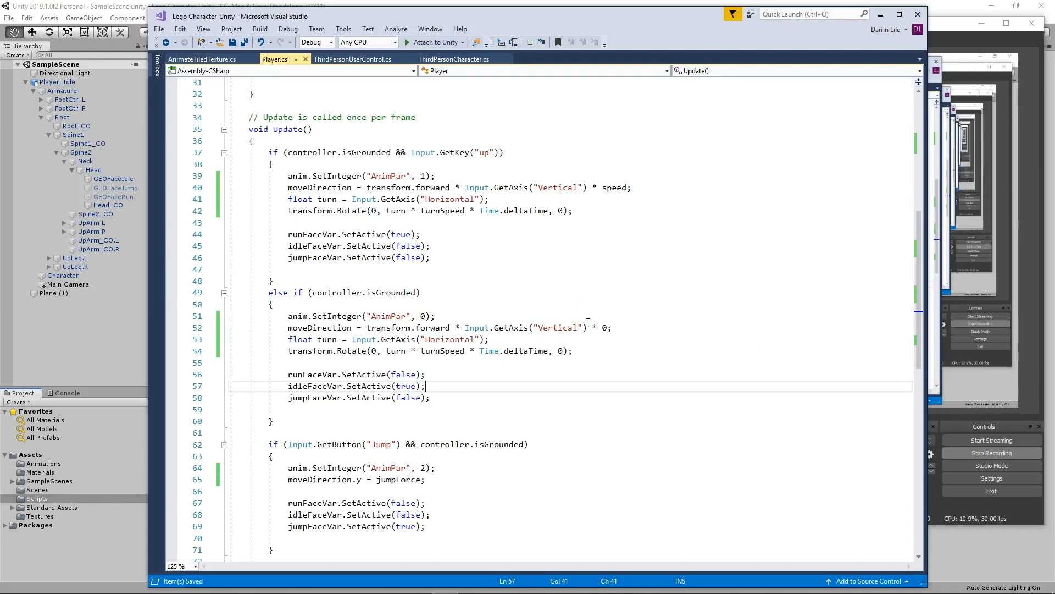
# Switch back to Unity and apply the checkerboard texture from the Textures folder to the ground plane
pyautogui.scroll(10, 586, 313)
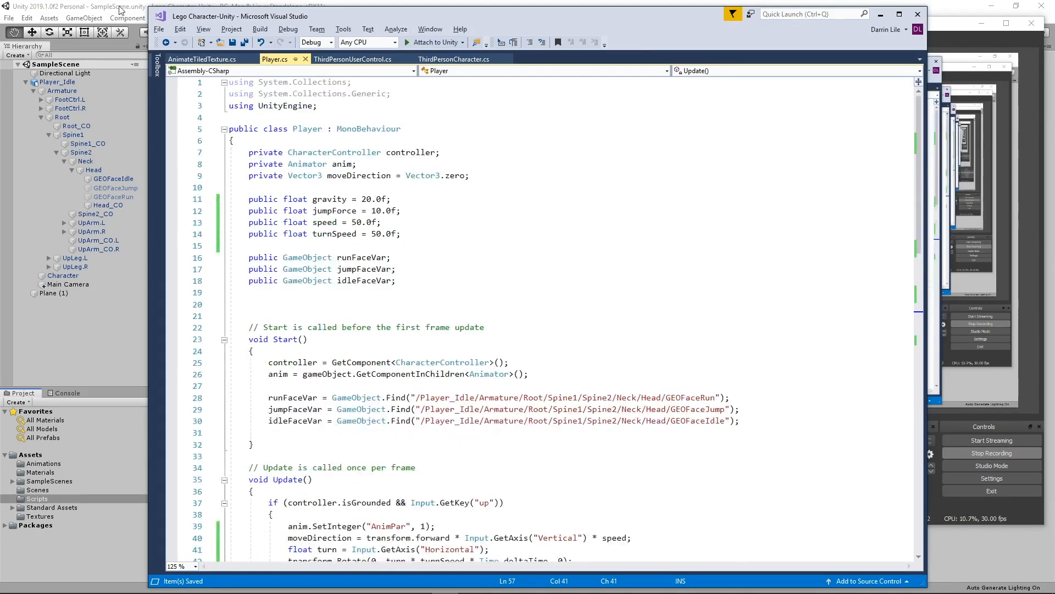
pyautogui.hotkey('alt', 'Tab')
pyautogui.press('w')
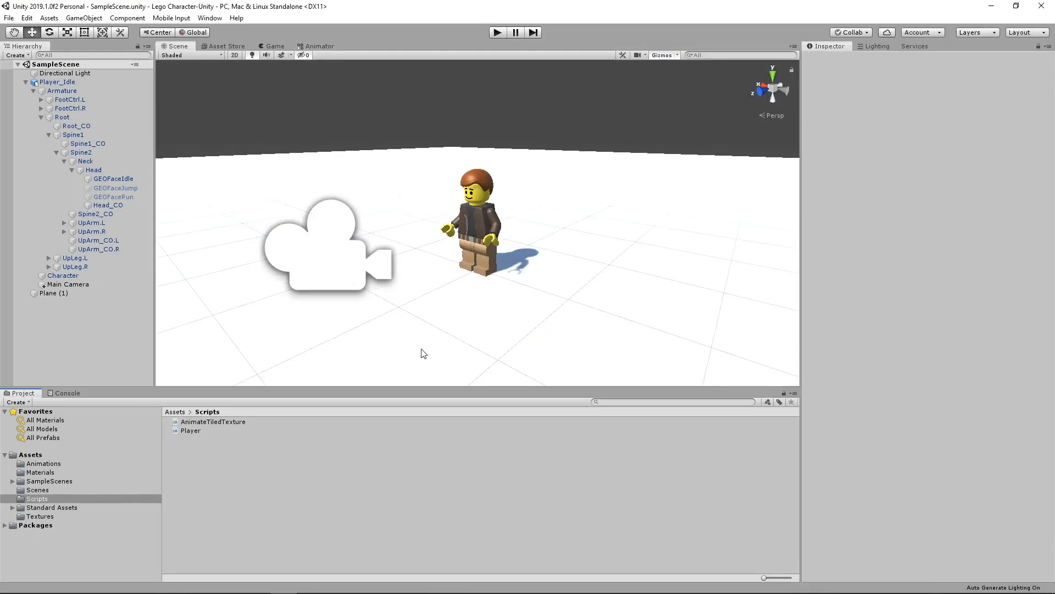
pyautogui.scroll(-4, 512, 309)
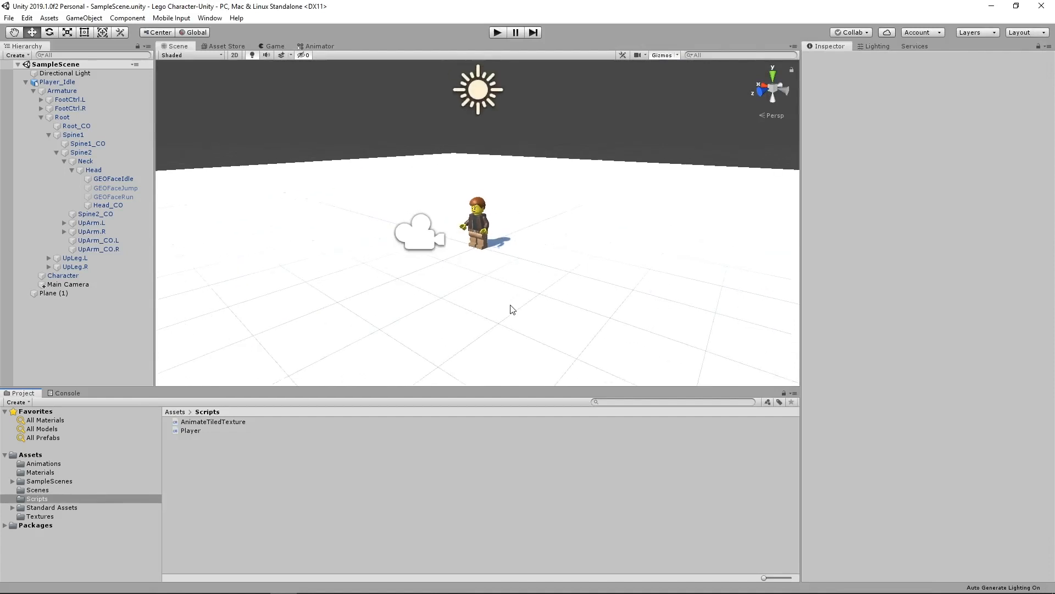
pyautogui.keyDown('alt'); pyautogui.moveTo(547, 268); pyautogui.dragTo(539, 306); pyautogui.keyUp('alt')
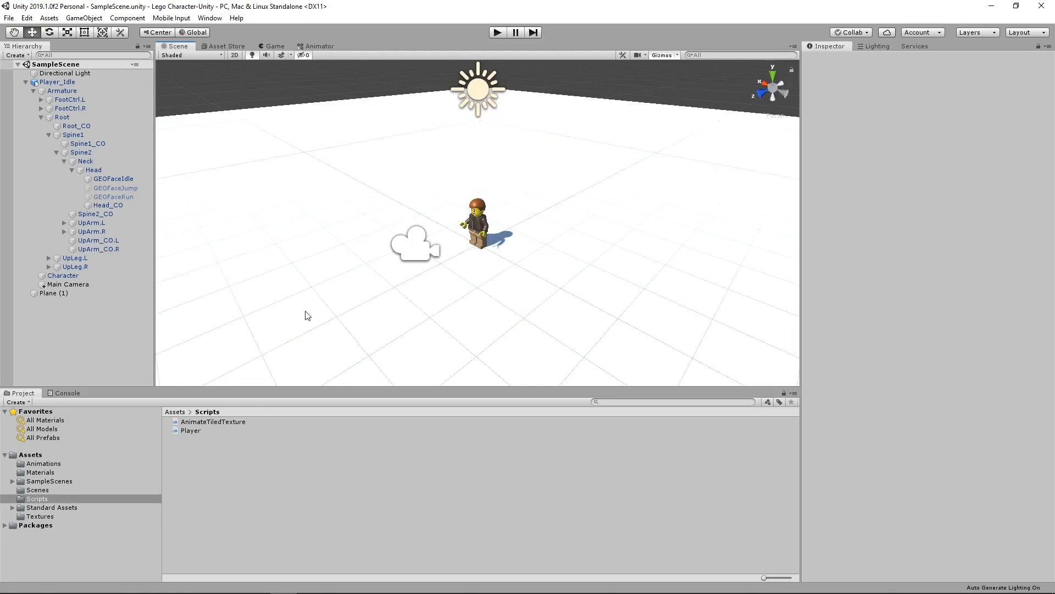
pyautogui.click(36, 517)
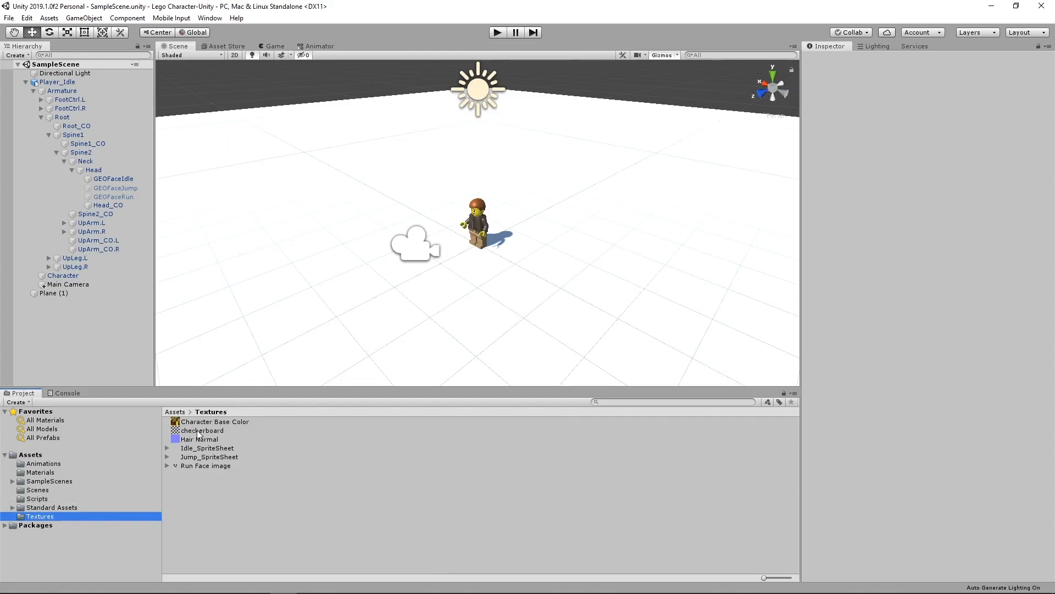
pyautogui.moveTo(199, 432); pyautogui.dragTo(260, 278)
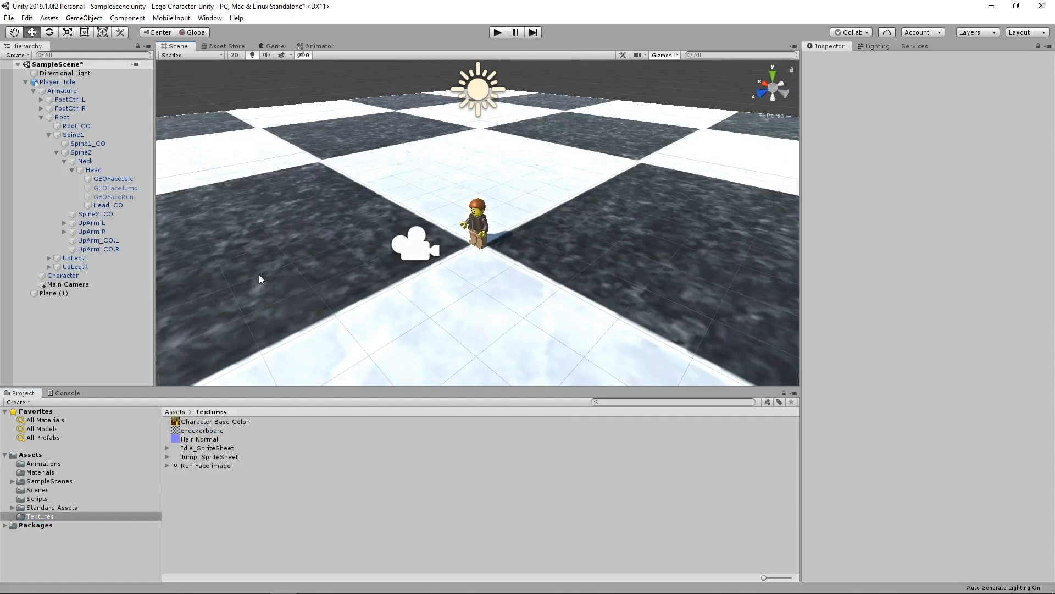
# Set the main maps tiling of the ground plane's checkerboard material to 5 in X and 5 in Y
pyautogui.click(298, 216)
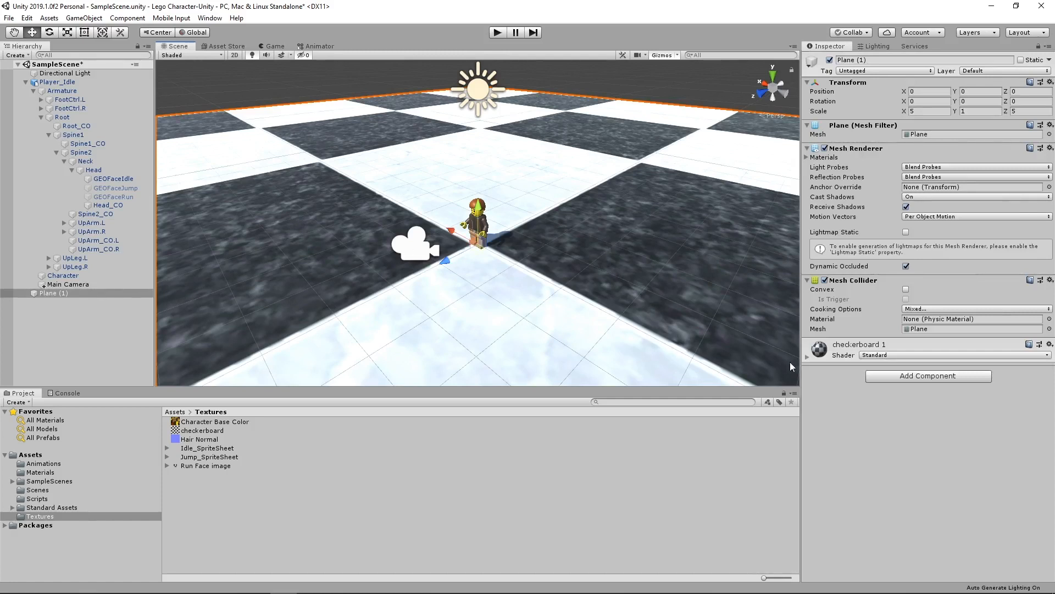
pyautogui.click(807, 357)
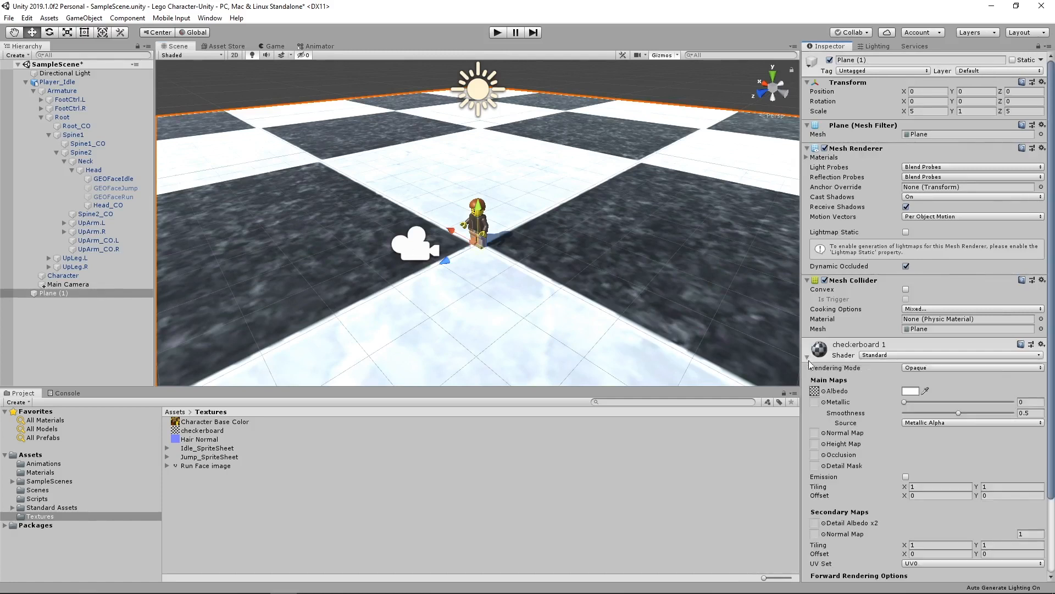
pyautogui.click(923, 487)
pyautogui.write('5')
pyautogui.press('Tab')
pyautogui.write('5')
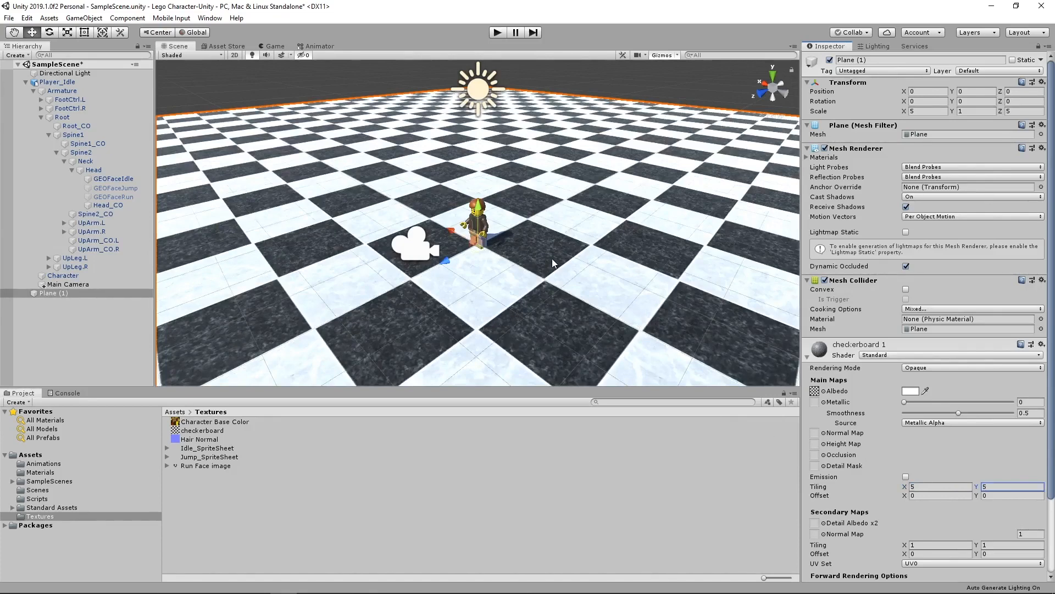
pyautogui.scroll(-5, 510, 254)
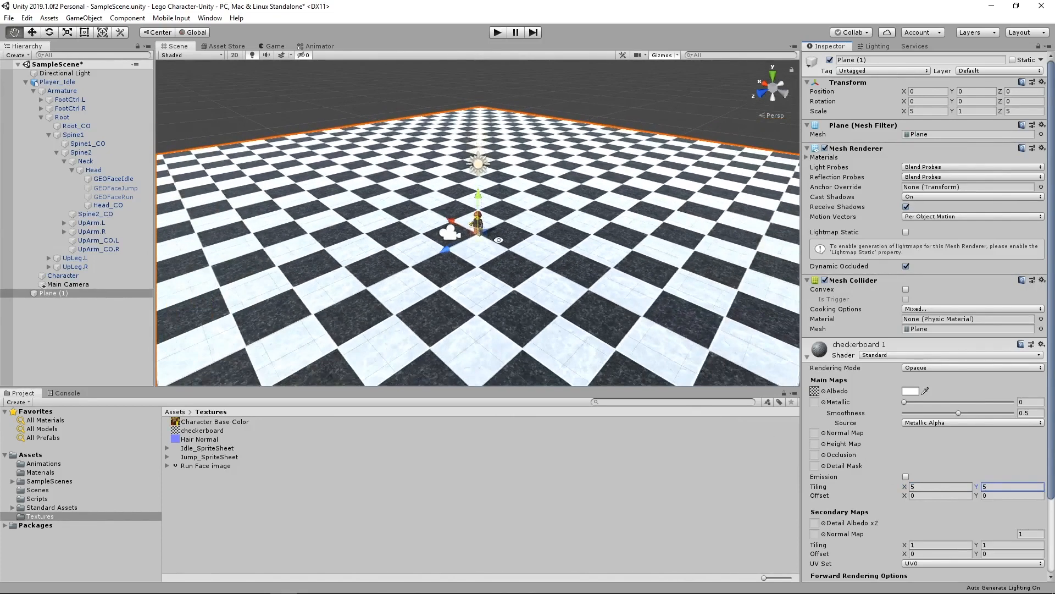
# Move Main Camera out of Player_Idle to the scene's root level and collapse the Player_Idle hierarchy
pyautogui.keyDown('alt'); pyautogui.moveTo(510, 252); pyautogui.dragTo(488, 261); pyautogui.keyUp('alt')
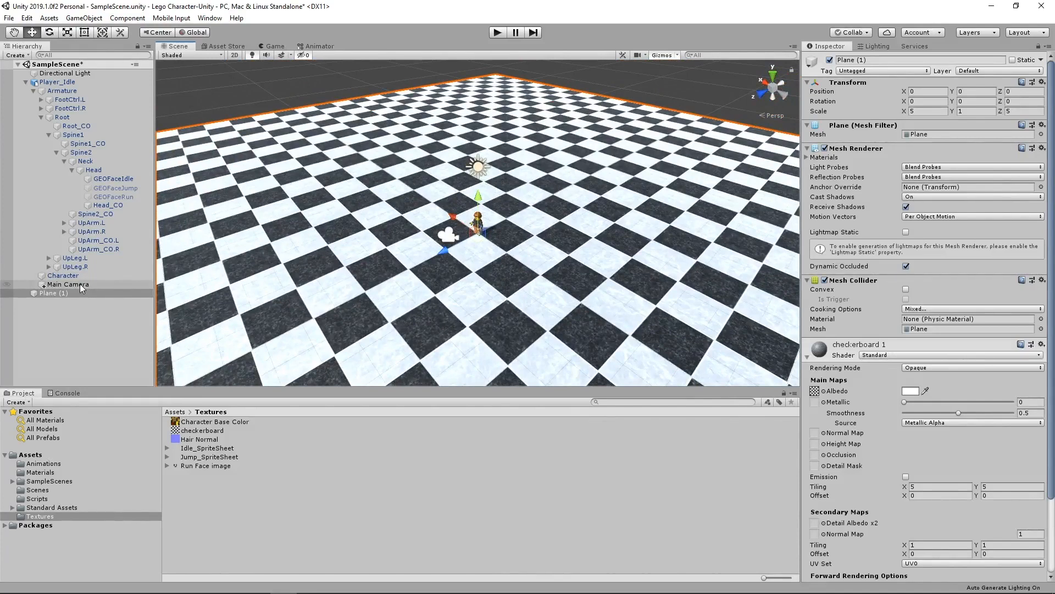
pyautogui.moveTo(81, 284); pyautogui.dragTo(80, 298)
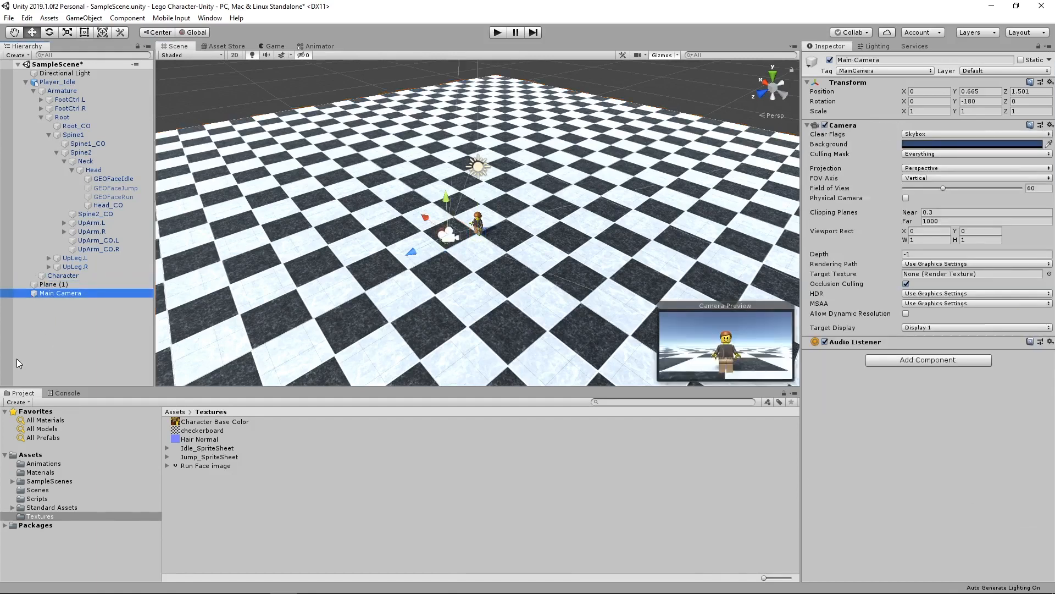
pyautogui.click(26, 83)
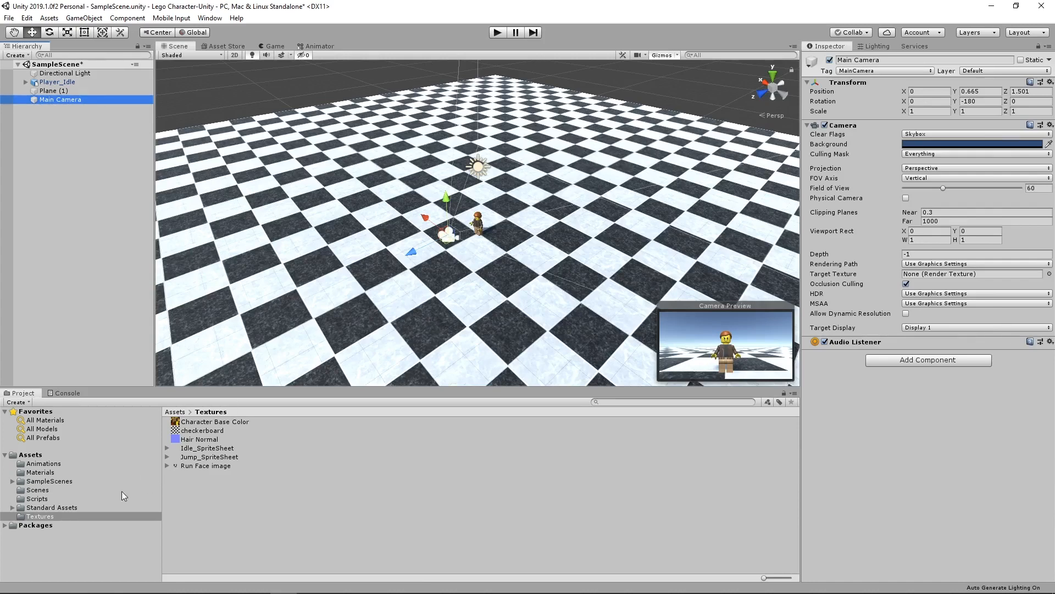
# Add the MultipurposeCameraRig prefab from Standard Assets > Cameras > Prefabs to the scene hierarchy
pyautogui.click(64, 507)
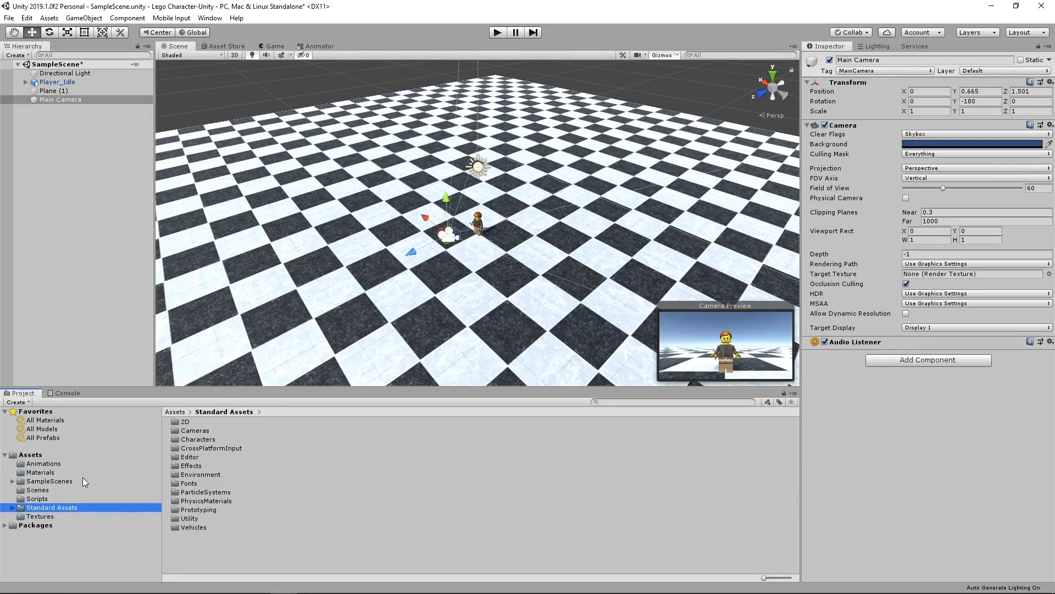
pyautogui.doubleClick(187, 432)
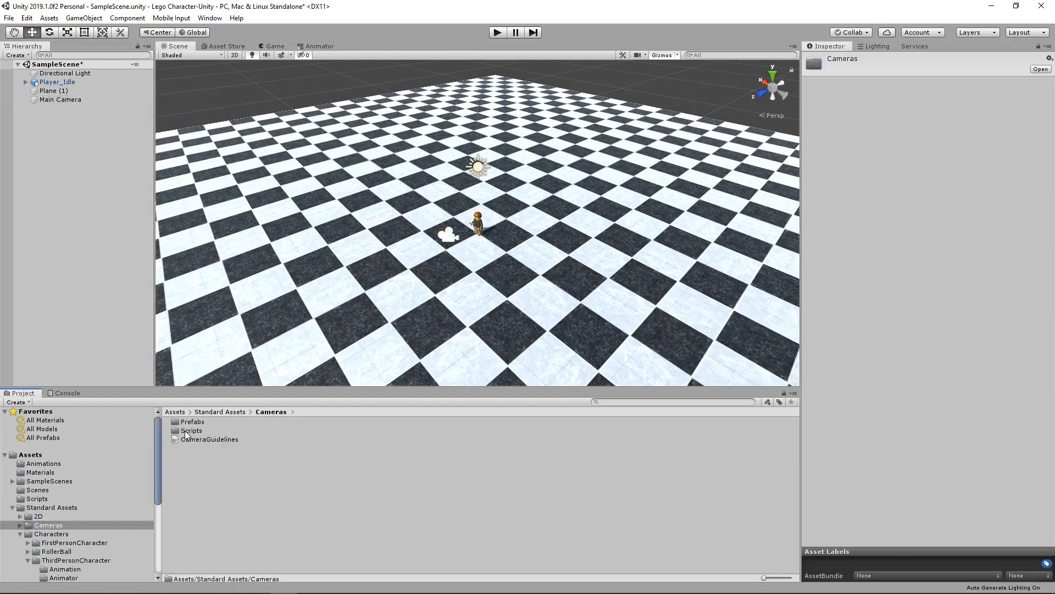
pyautogui.click(191, 424)
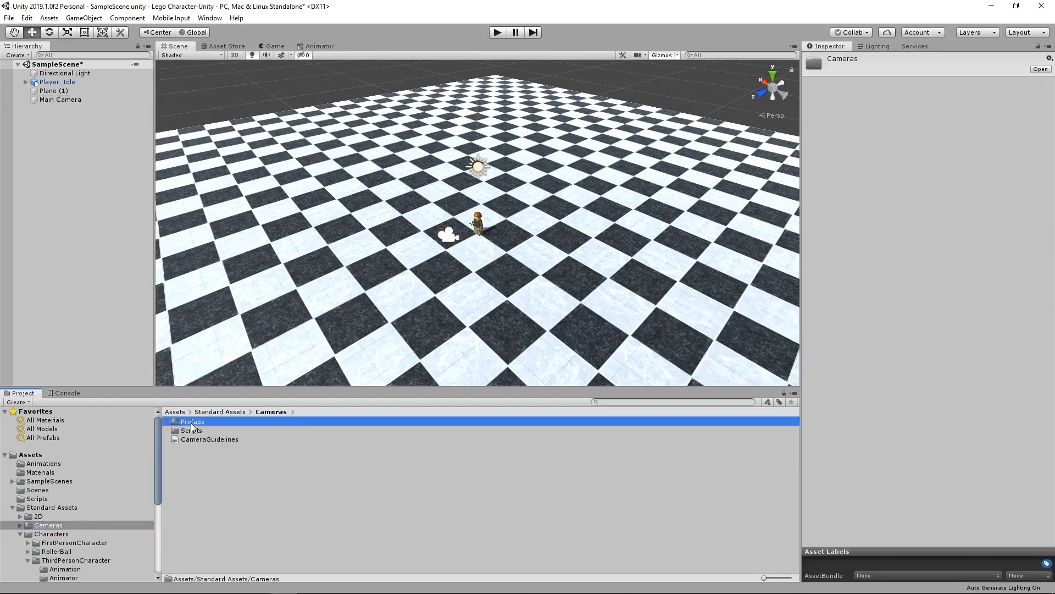
pyautogui.doubleClick(192, 424)
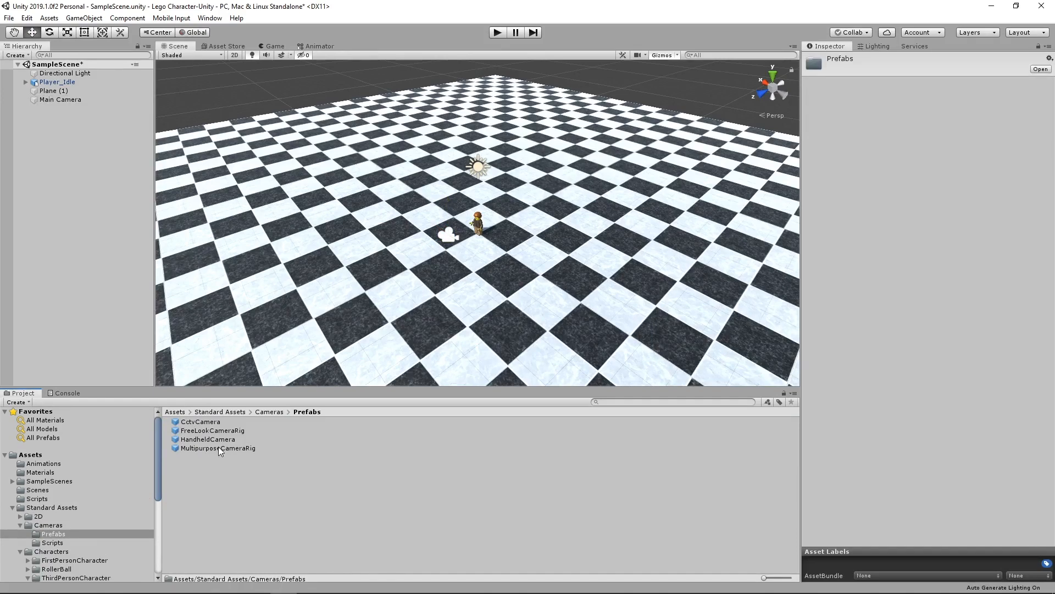
pyautogui.moveTo(218, 446); pyautogui.dragTo(72, 247)
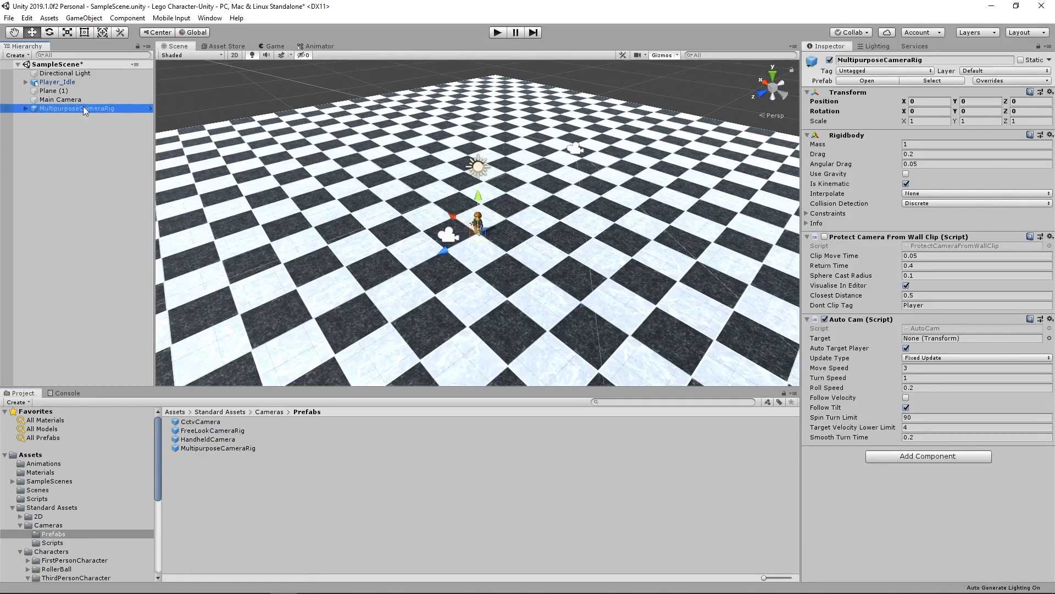
# Deactivate the Main Camera object in the scene and bring up the MultipurposeCameraRig's settings
pyautogui.click(52, 100)
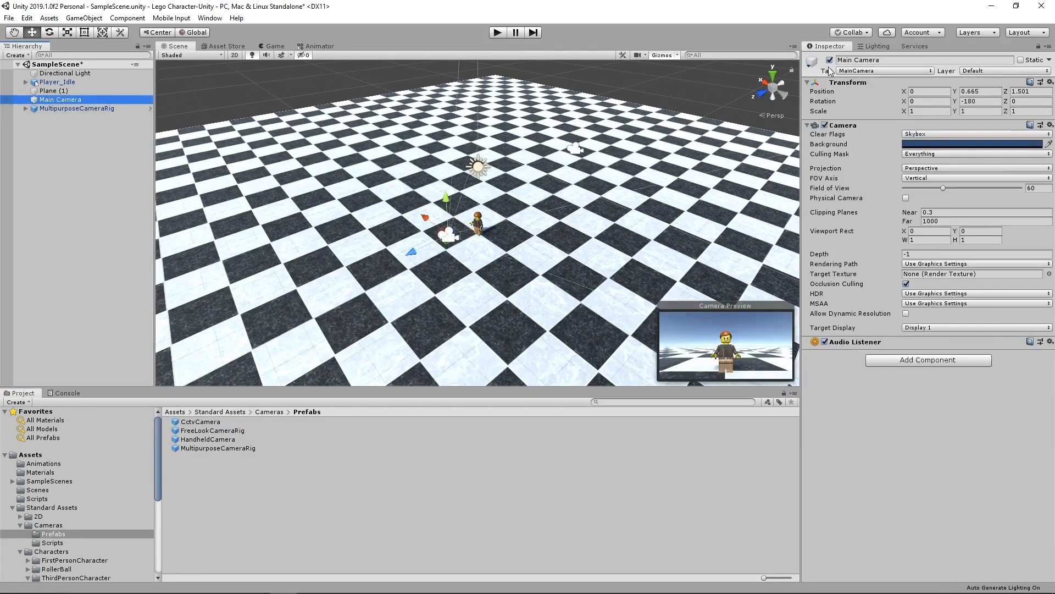
pyautogui.click(830, 60)
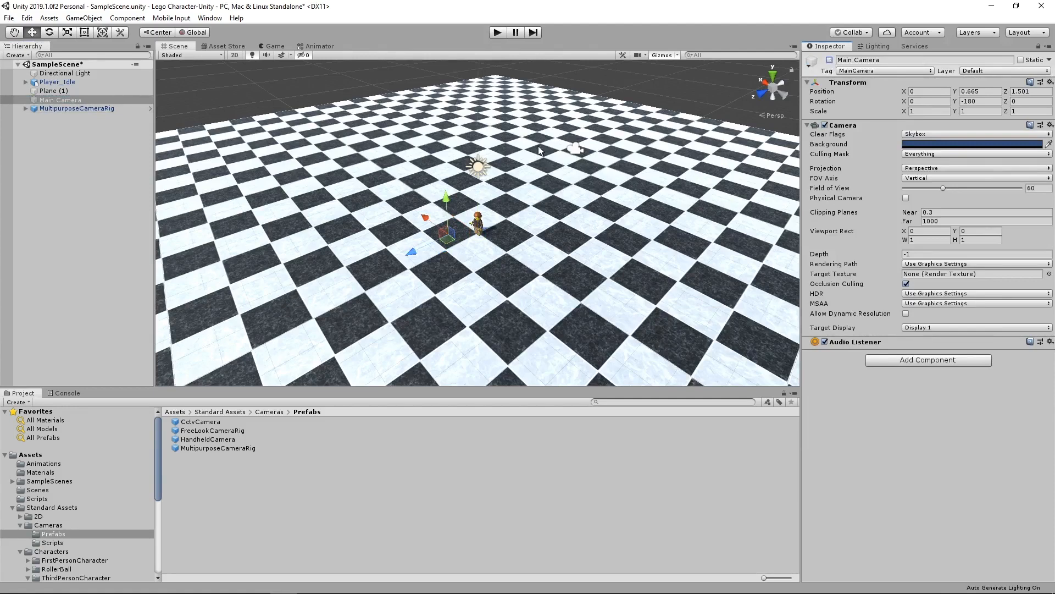
pyautogui.click(81, 109)
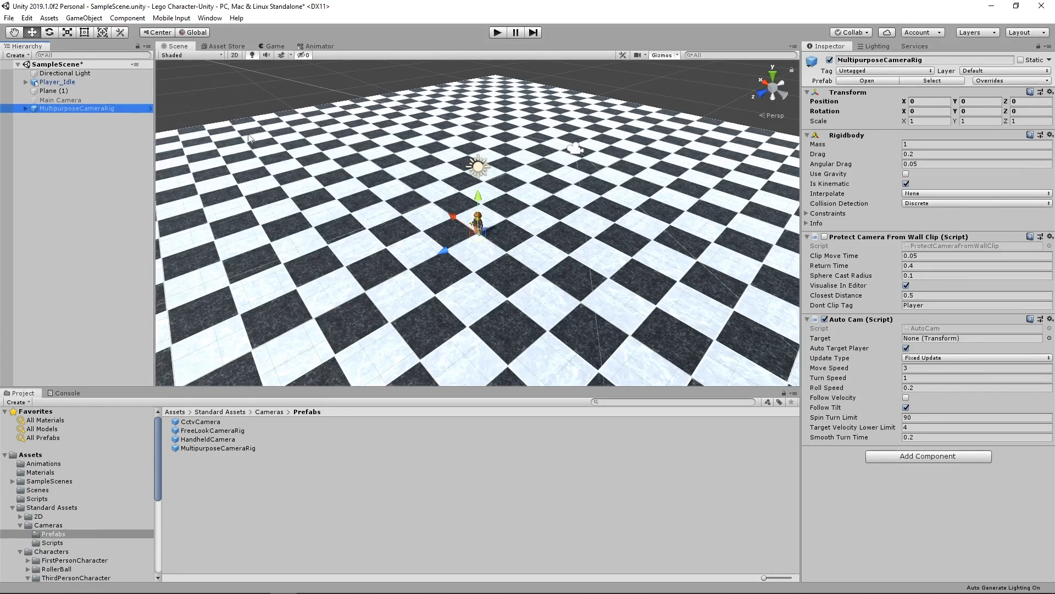
# Assign the Player tag to Player_Idle and check the Auto Cam target on MultipurposeCameraRig
pyautogui.click(53, 82)
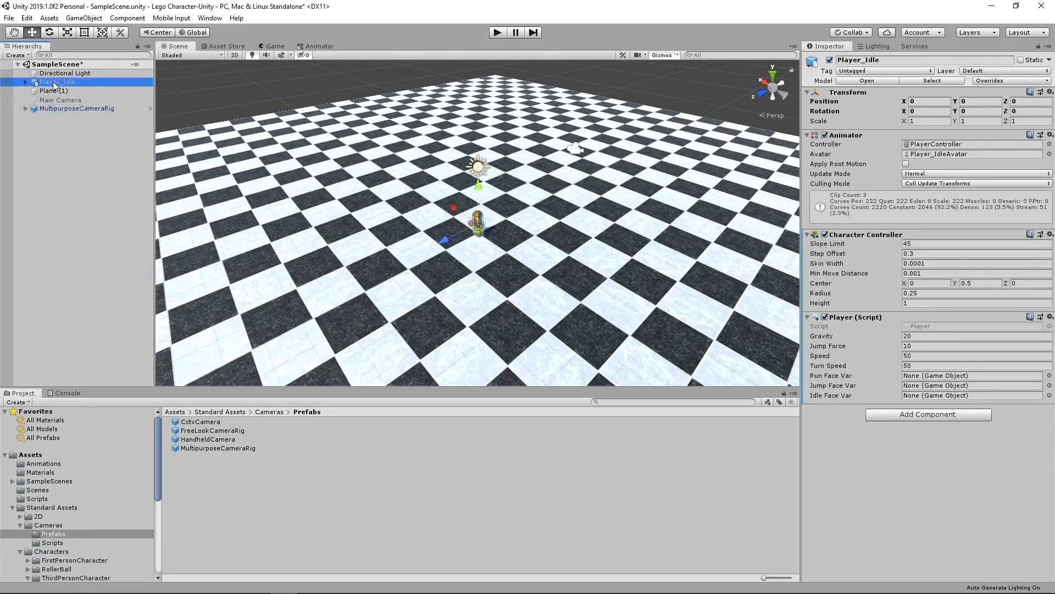
pyautogui.click(858, 72)
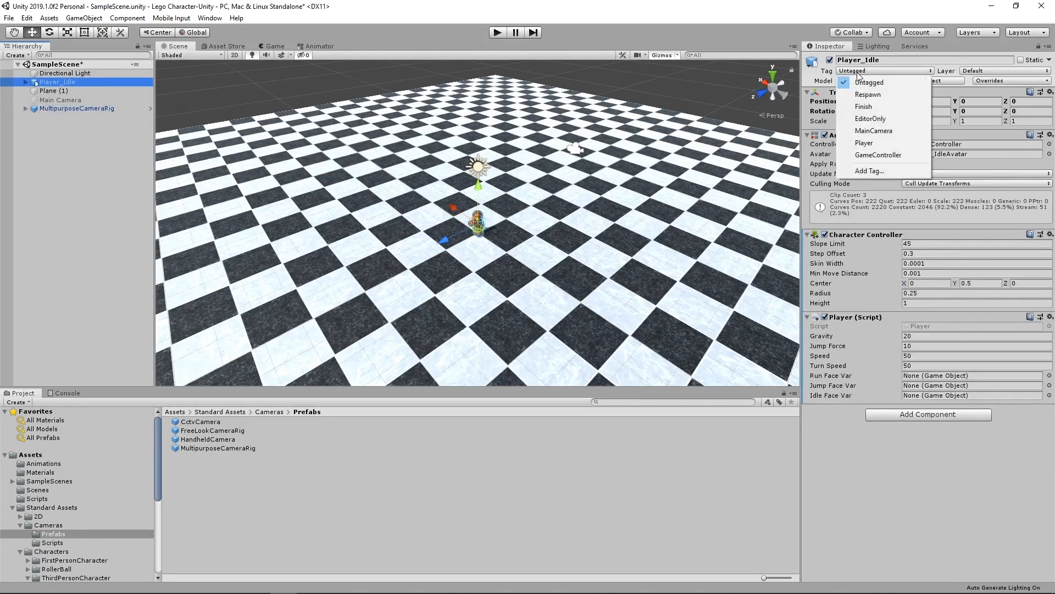
pyautogui.click(873, 143)
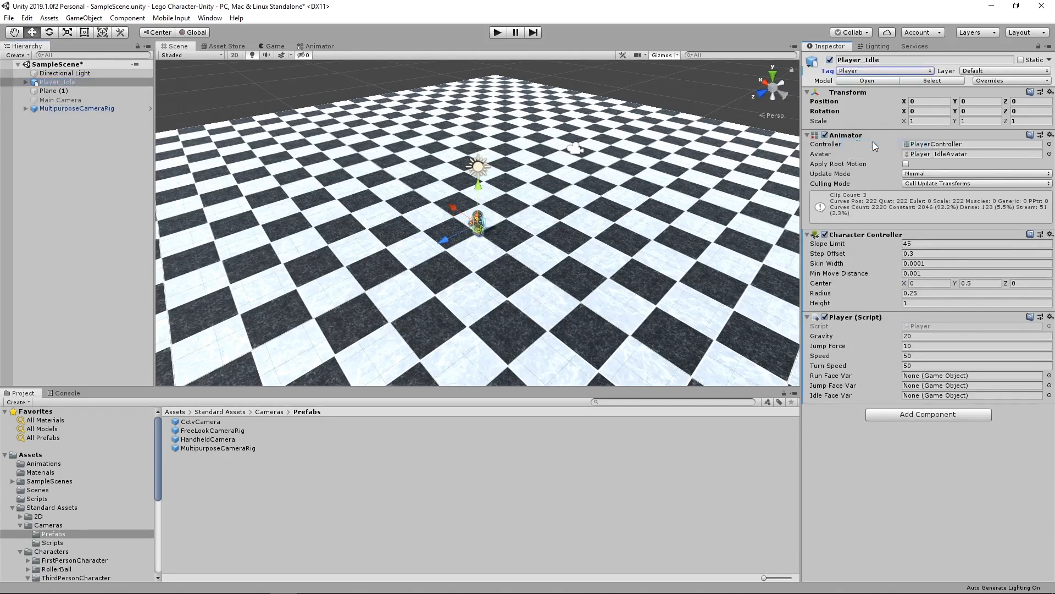
pyautogui.click(55, 109)
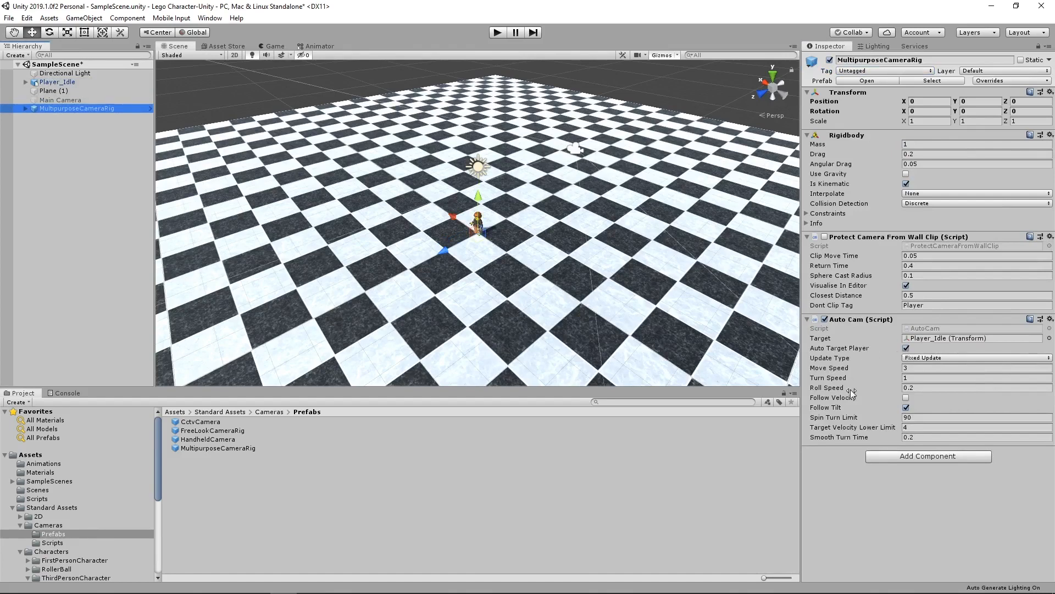
# Play-test the scene by running the character forward with the camera rig following, and stop the game
pyautogui.click(497, 33)
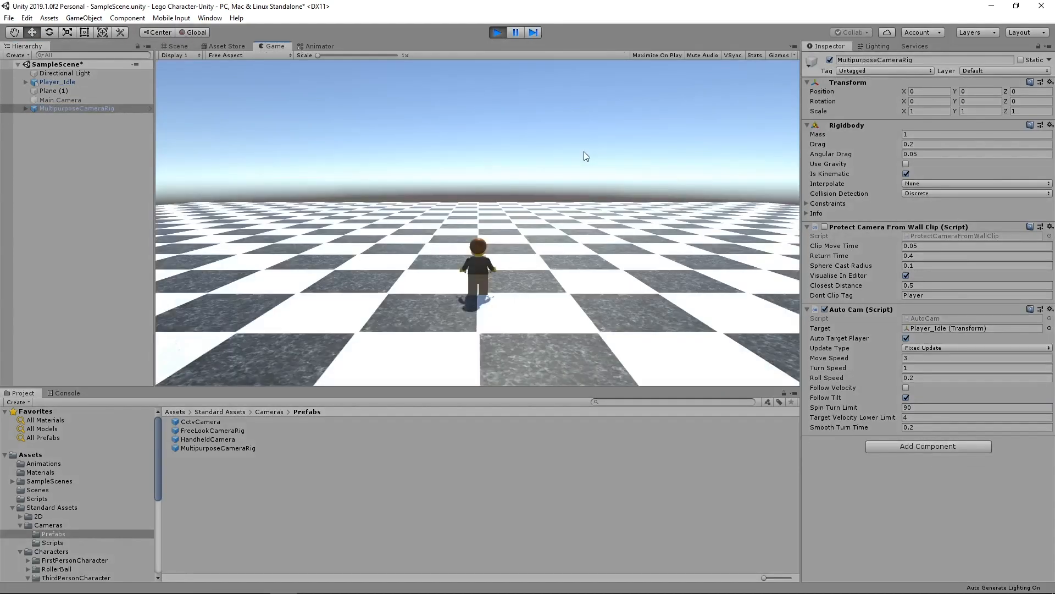
pyautogui.press('w')
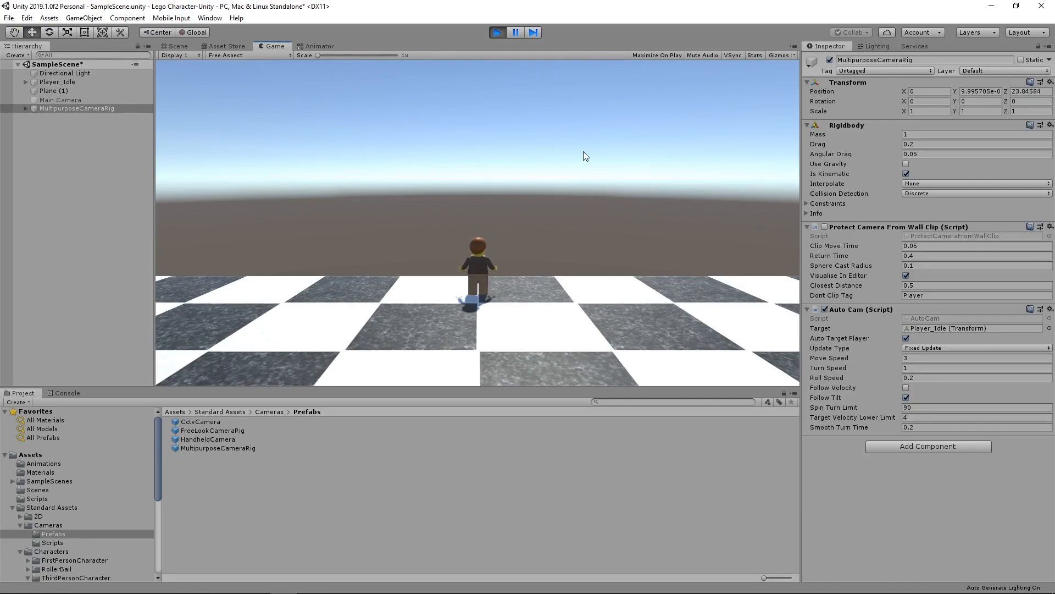
pyautogui.click(498, 33)
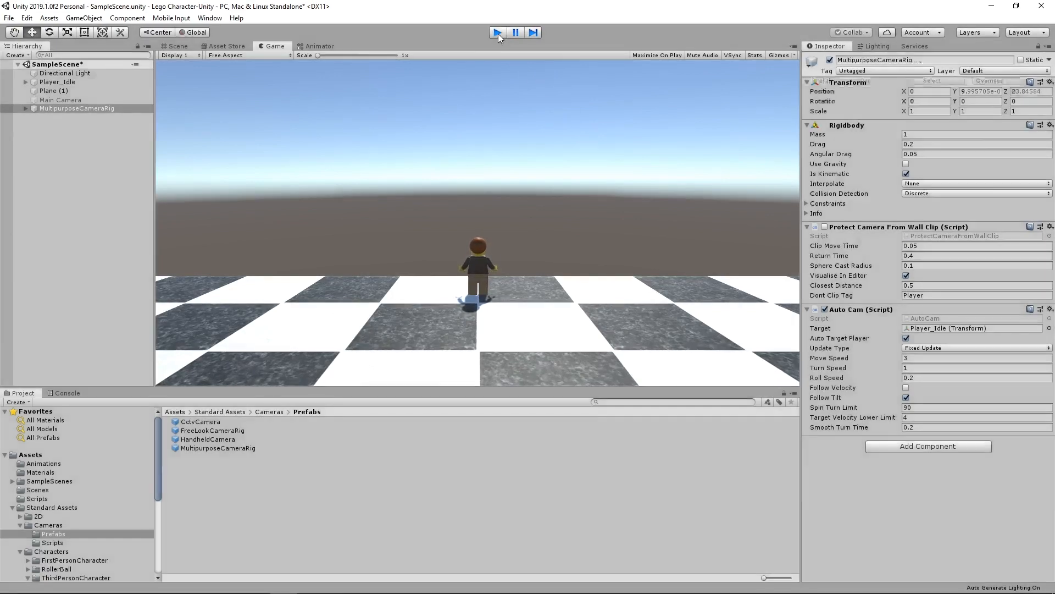
# Set the Player script's Speed on Player_Idle to 10 and play-test running forward and turning left
pyautogui.click(54, 83)
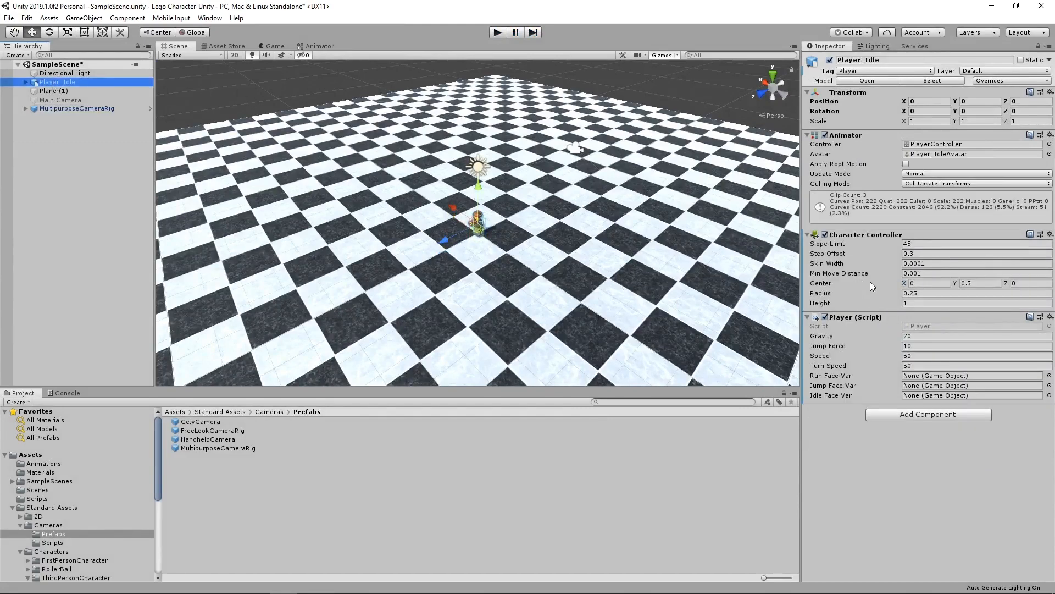
pyautogui.click(919, 356)
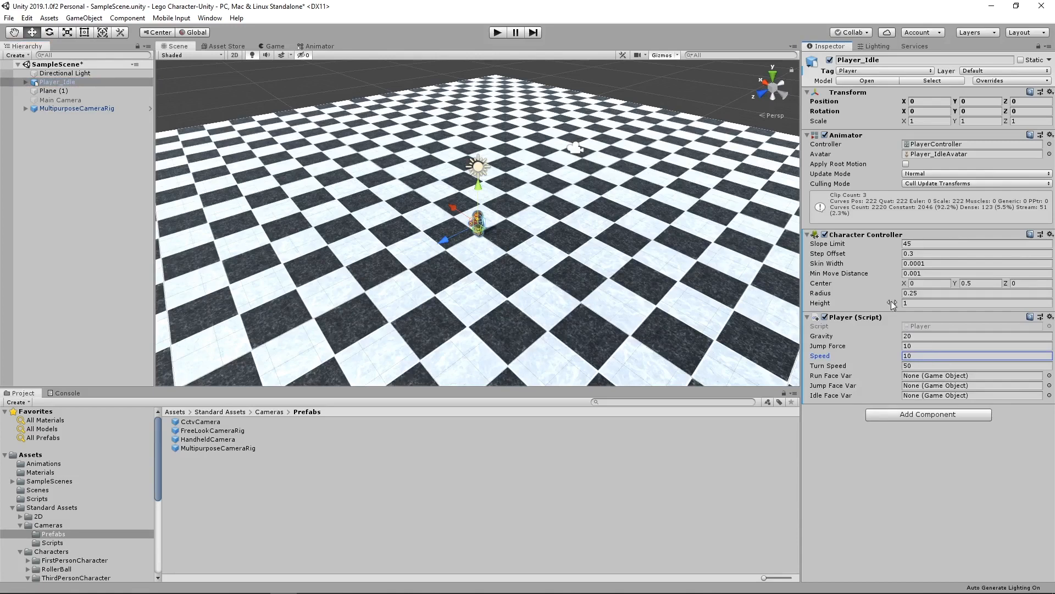
pyautogui.click(497, 33)
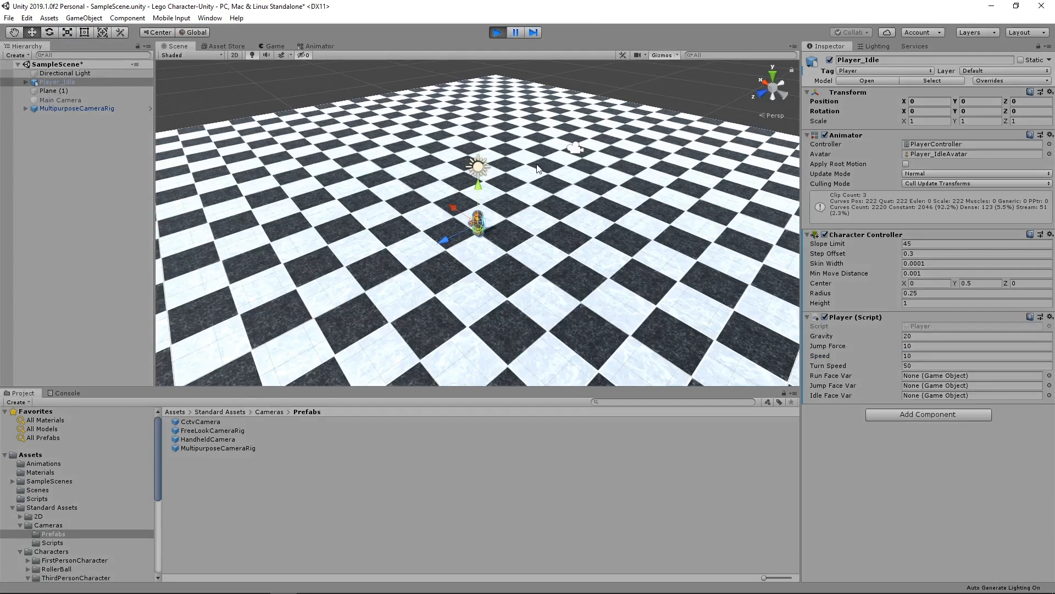
pyautogui.press('w')
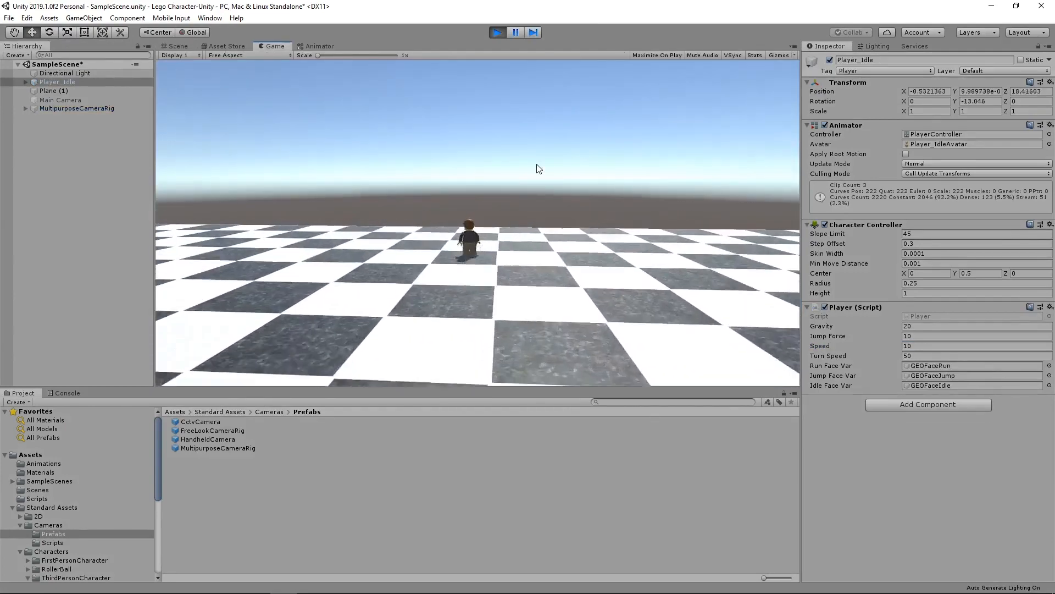
pyautogui.press('a')
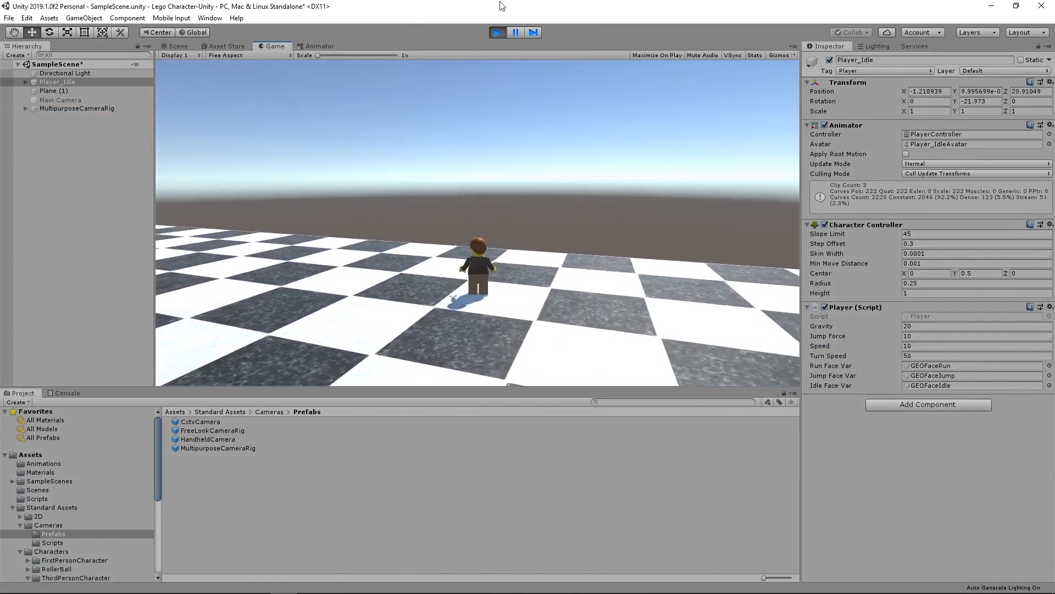
pyautogui.click(496, 32)
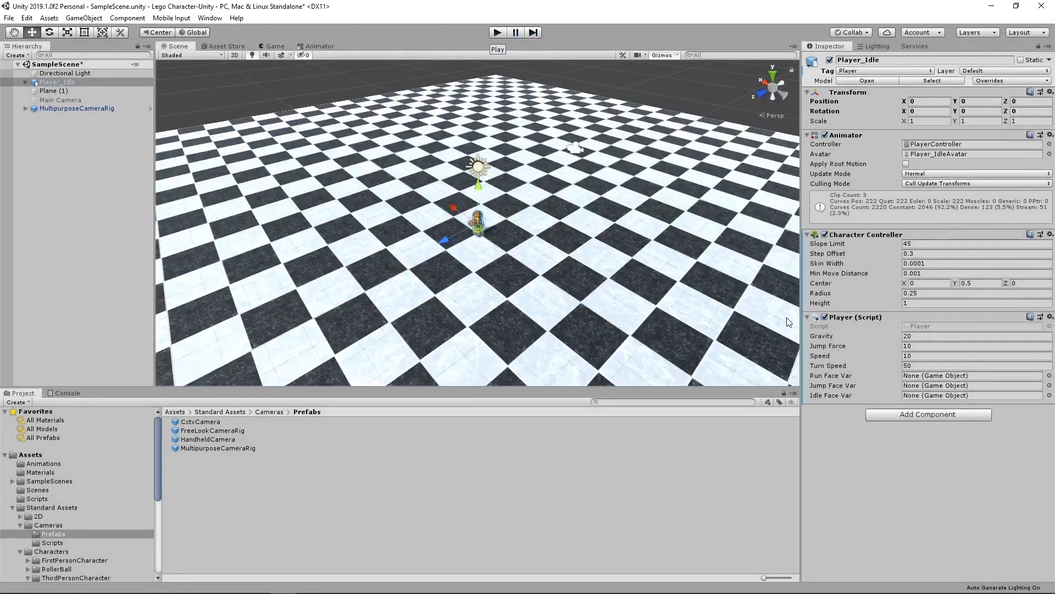
# Set Speed to 6 and Turn Speed to 60 in the Player script on Player_Idle
pyautogui.click(918, 356)
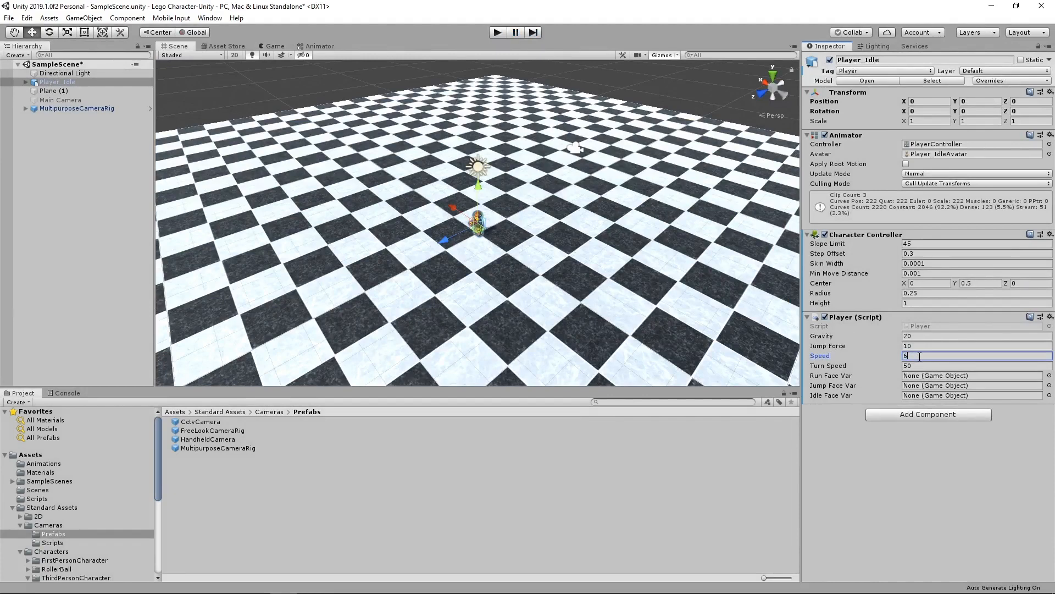
pyautogui.click(924, 365)
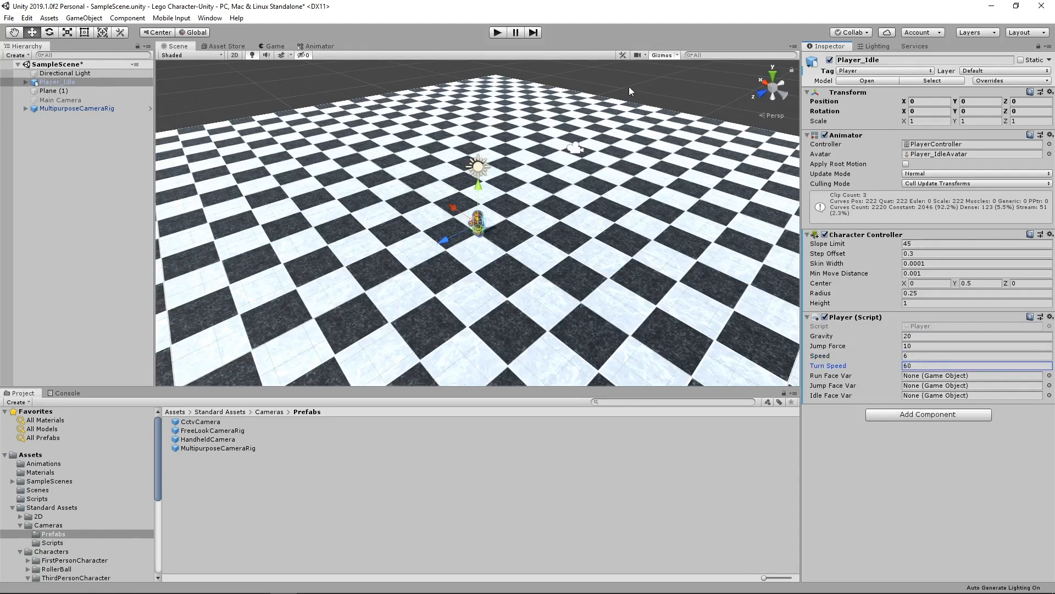
# Play-test the character's forward run and its left and right turns with the new speeds, and stop the game
pyautogui.click(498, 34)
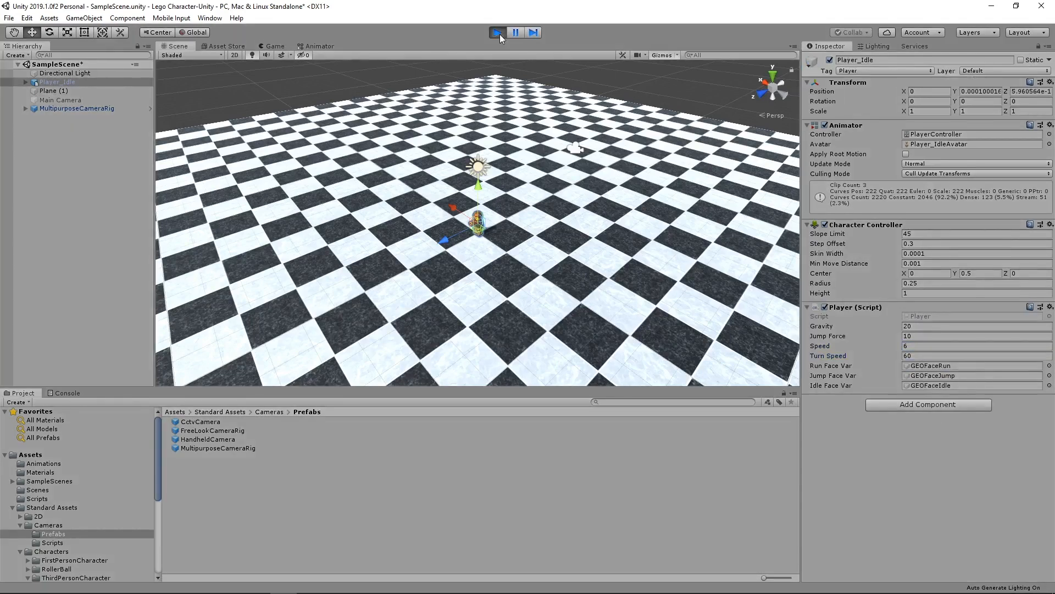
pyautogui.press('w')
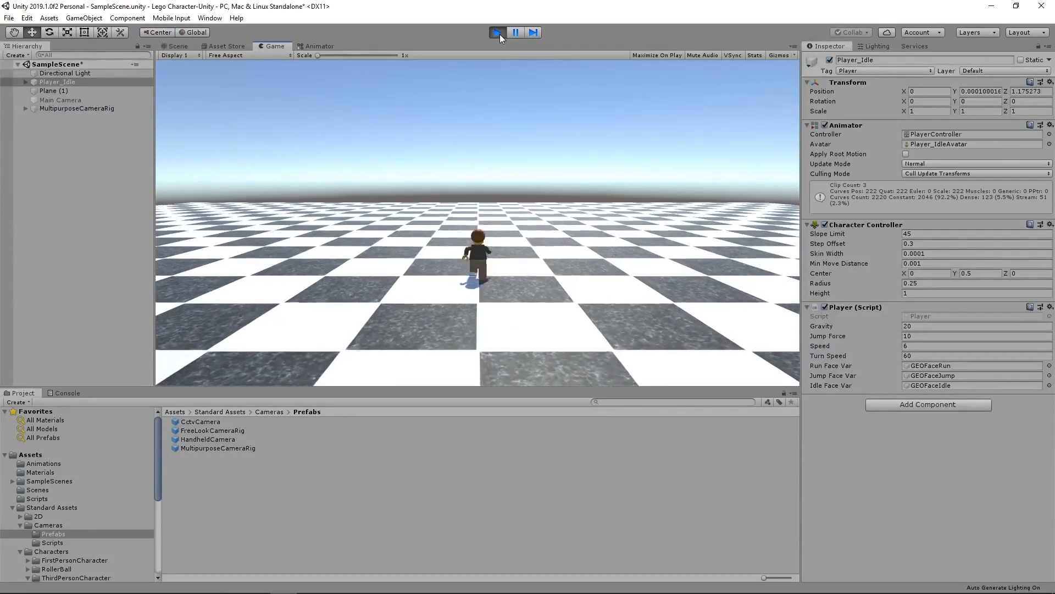
pyautogui.press('a')
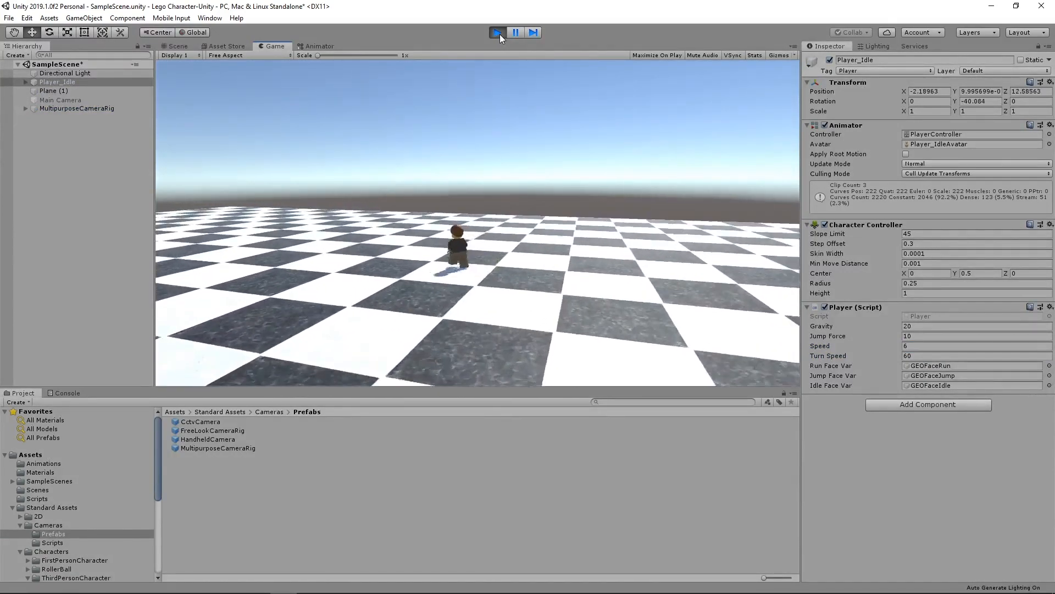
pyautogui.press('a')
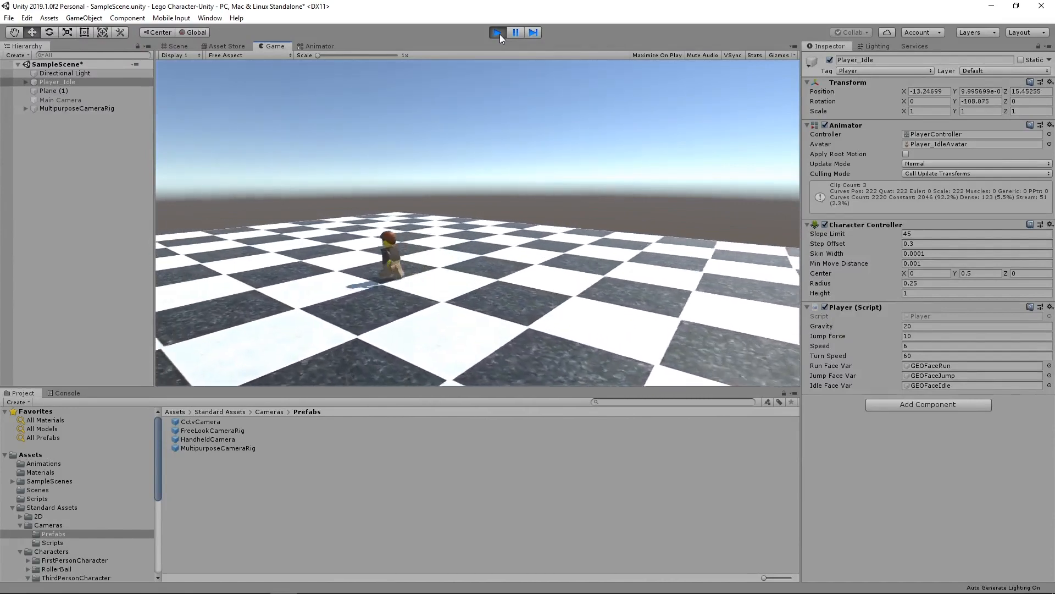
pyautogui.press('d')
pyautogui.press('d')
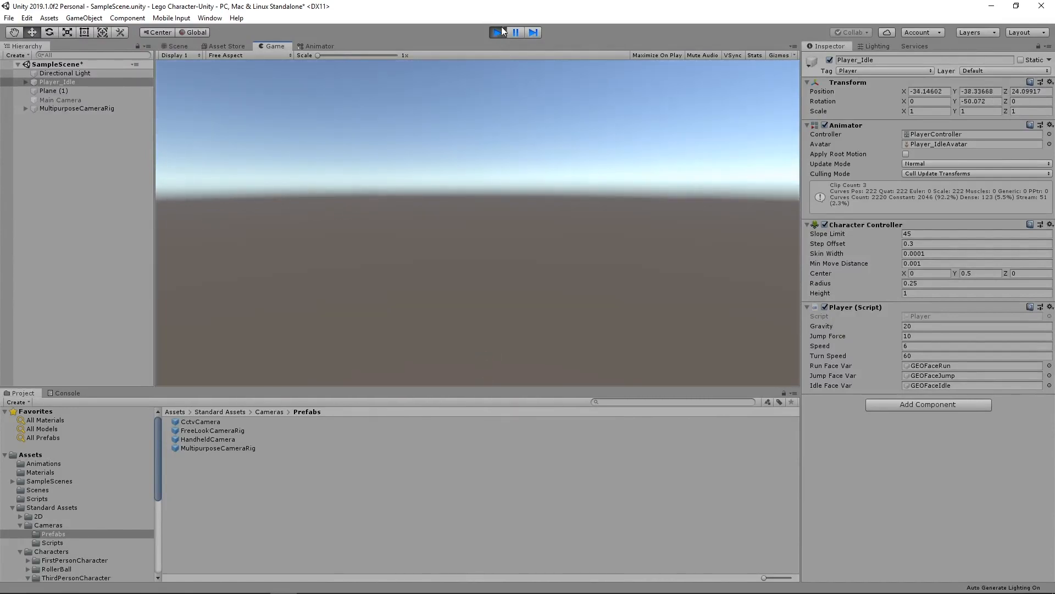
pyautogui.click(497, 32)
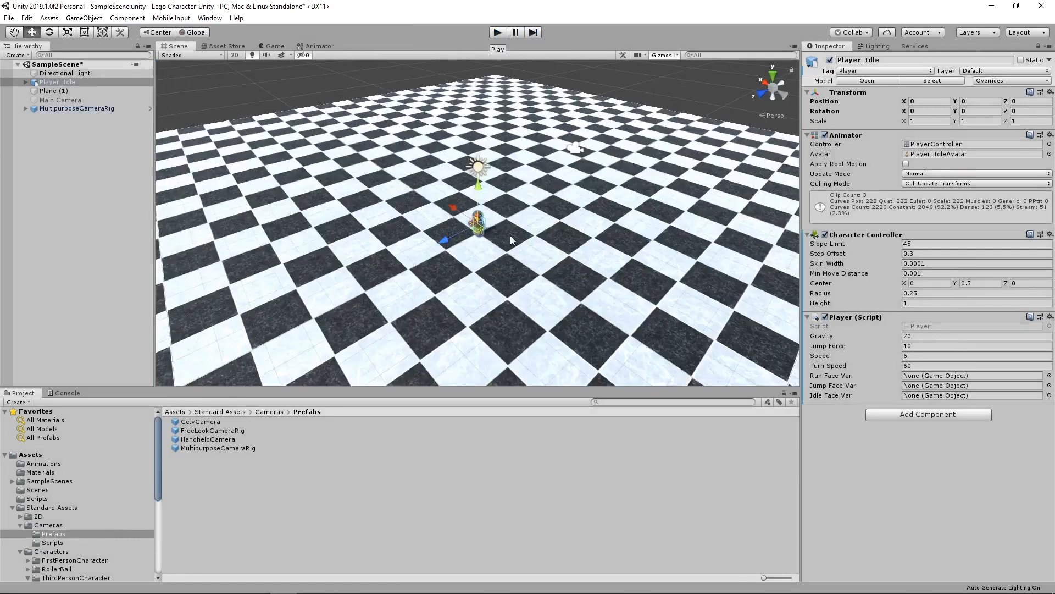
# Start the game and set the Player script's Turn Speed to 100 while it is running
pyautogui.click(498, 33)
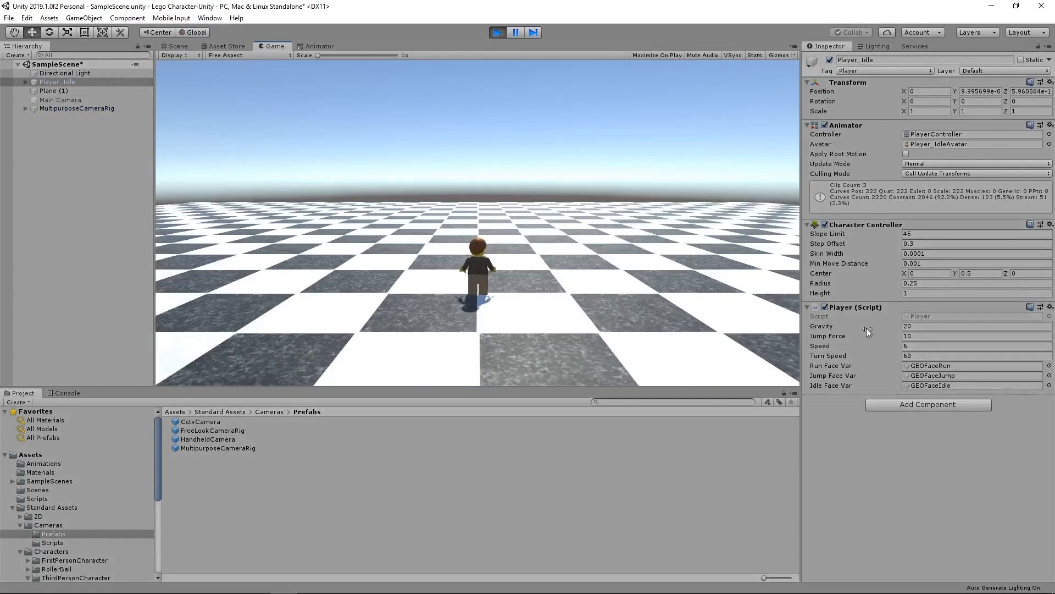
pyautogui.click(926, 355)
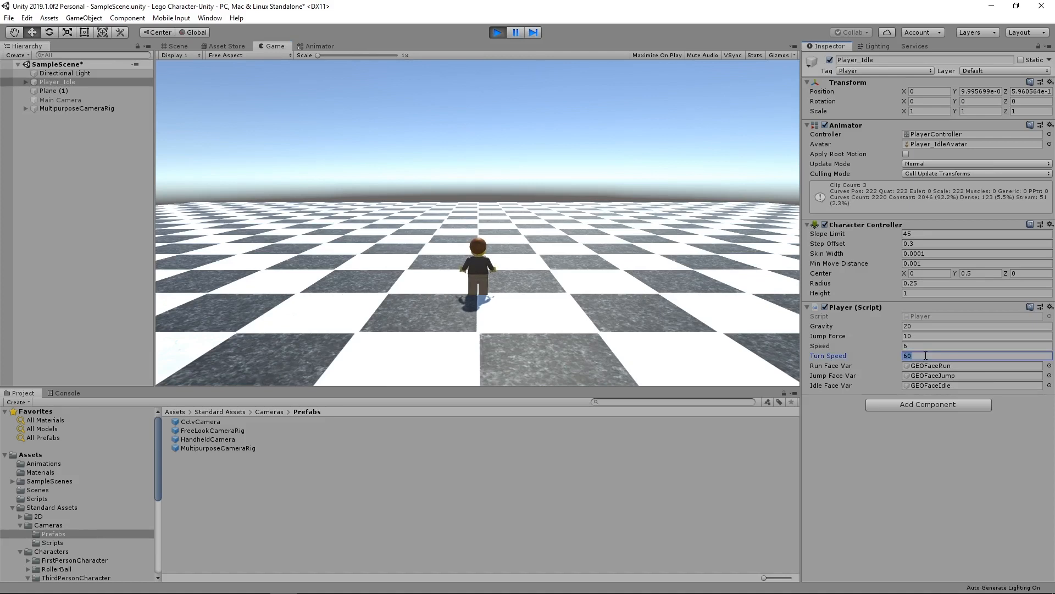
pyautogui.press('BackSpace')
pyautogui.write('100')
pyautogui.click(529, 216)
# Test running forward, turning right and left, and jumping with the character in the running game
pyautogui.press('w')
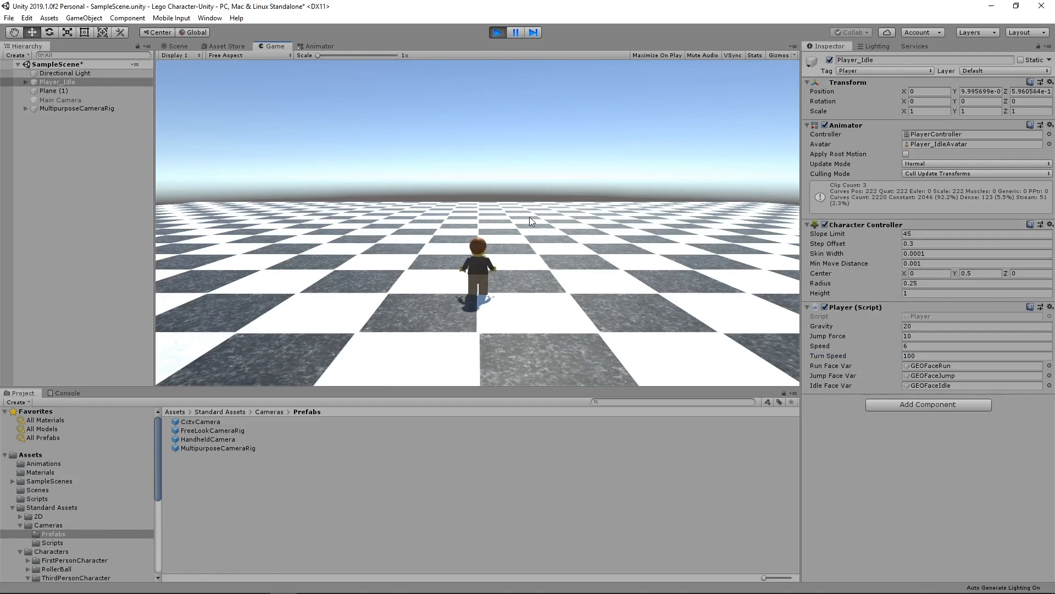
pyautogui.press('d')
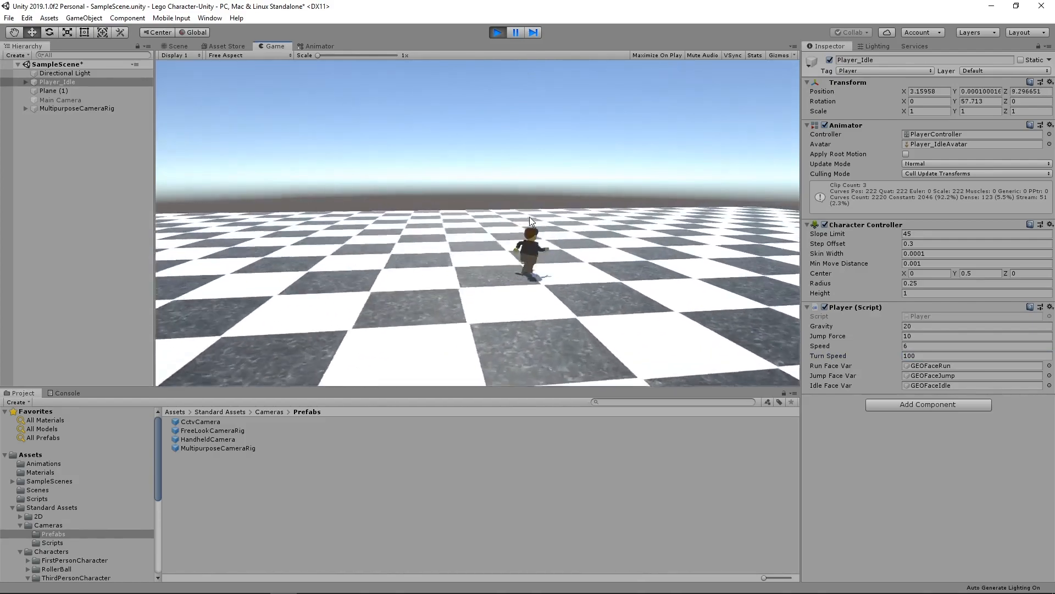
pyautogui.press('d')
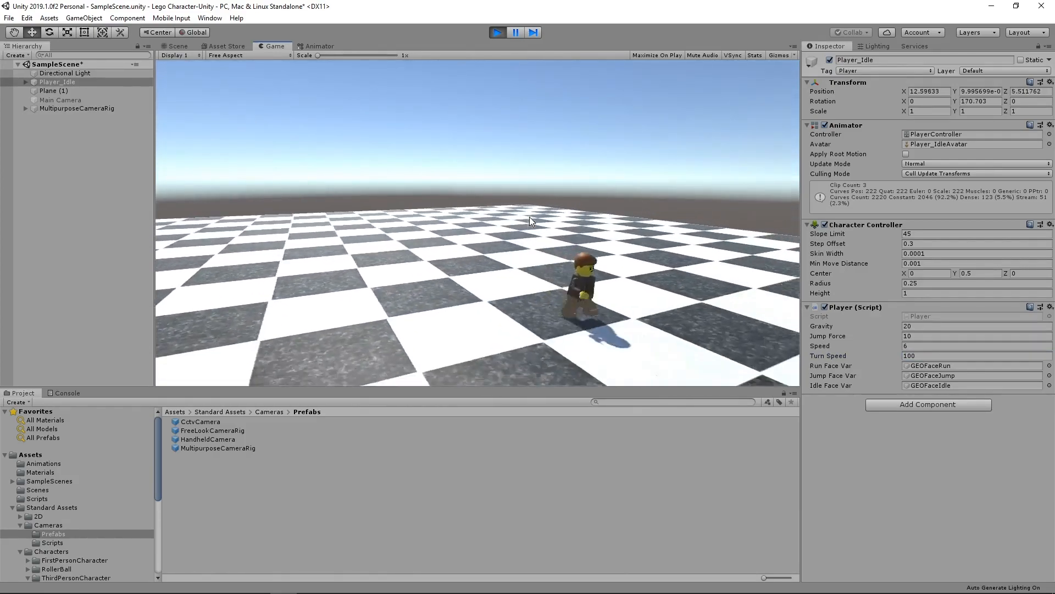
pyautogui.press('d')
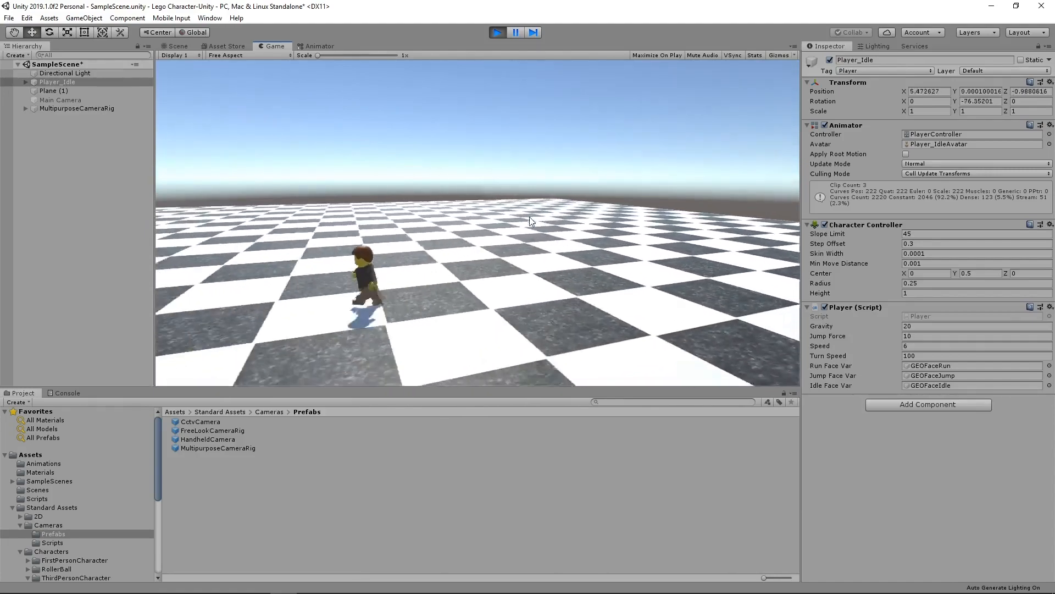
pyautogui.press('d')
pyautogui.press('space')
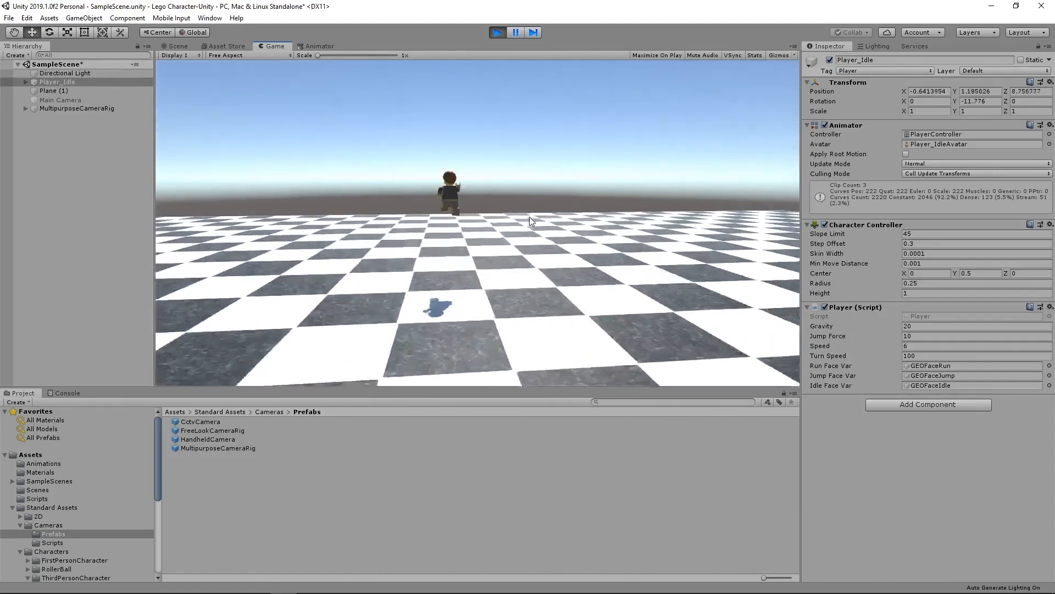
pyautogui.press('a')
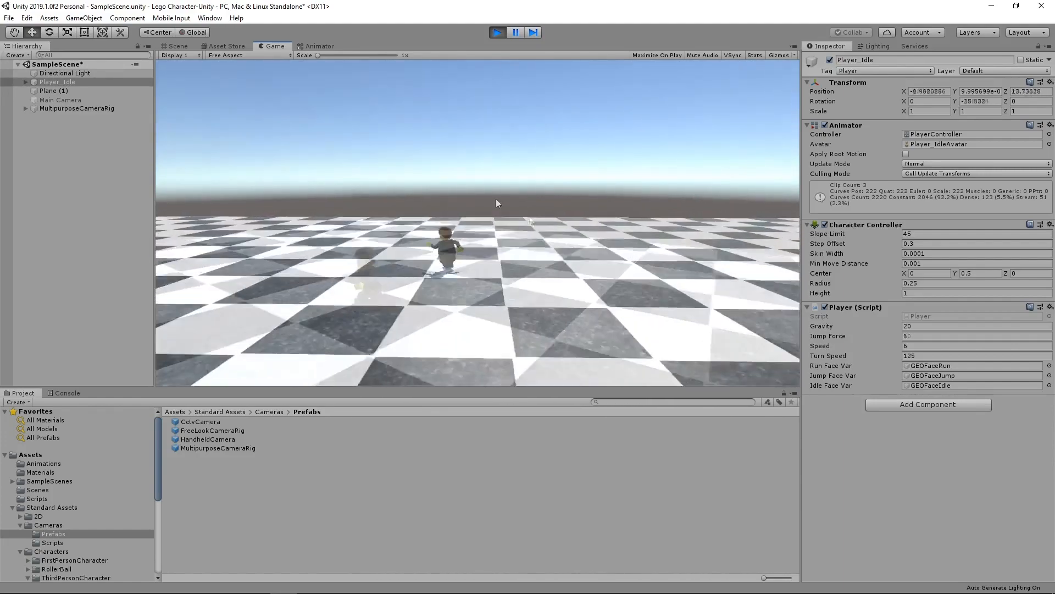
# Test the character's left and right turns while running, and a jump, in the running game
pyautogui.press('a')
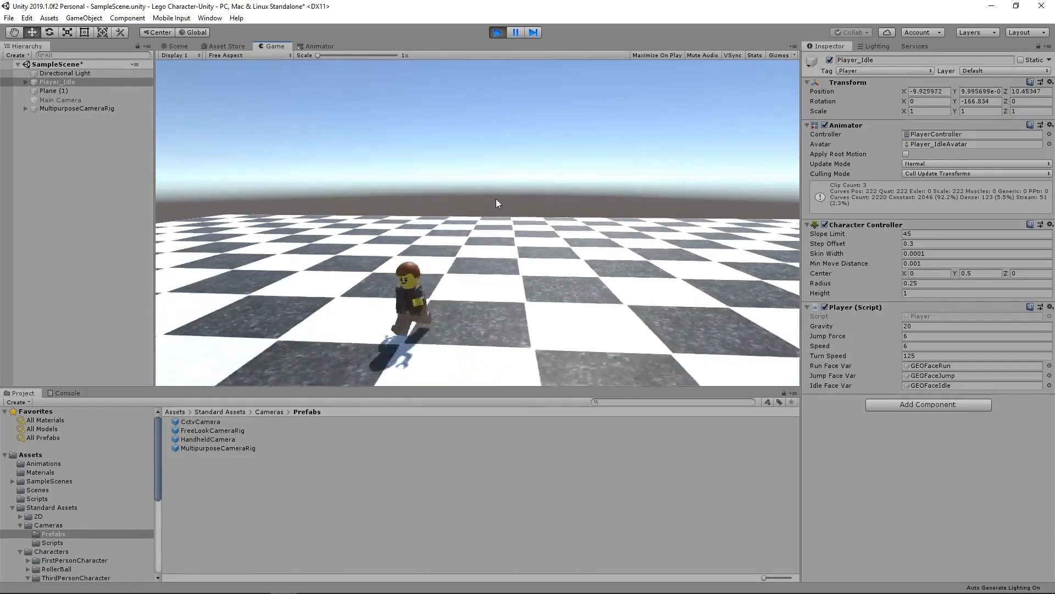
pyautogui.press('d')
pyautogui.press('d')
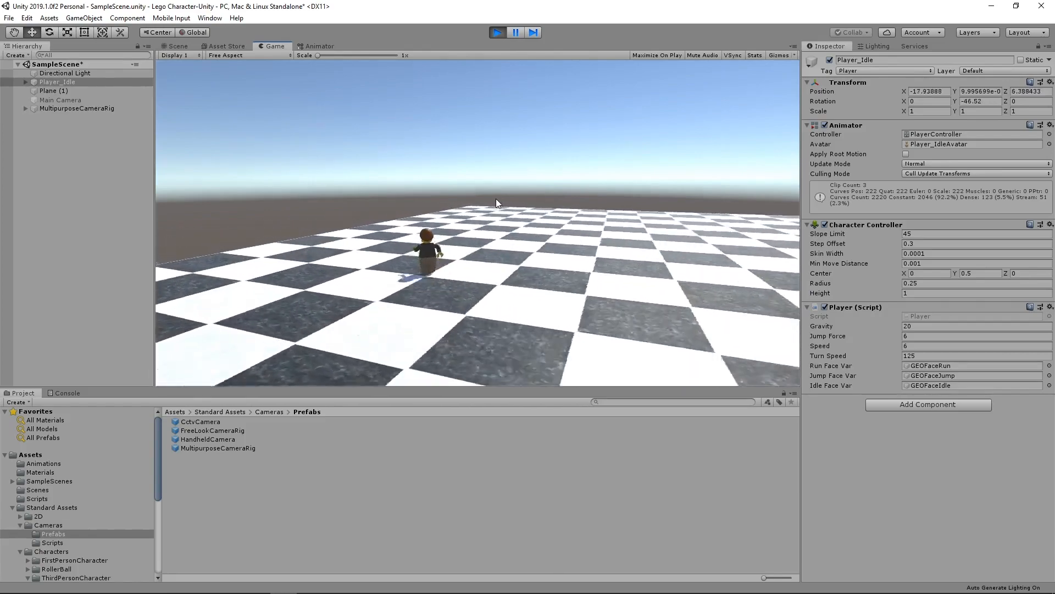
pyautogui.press('d')
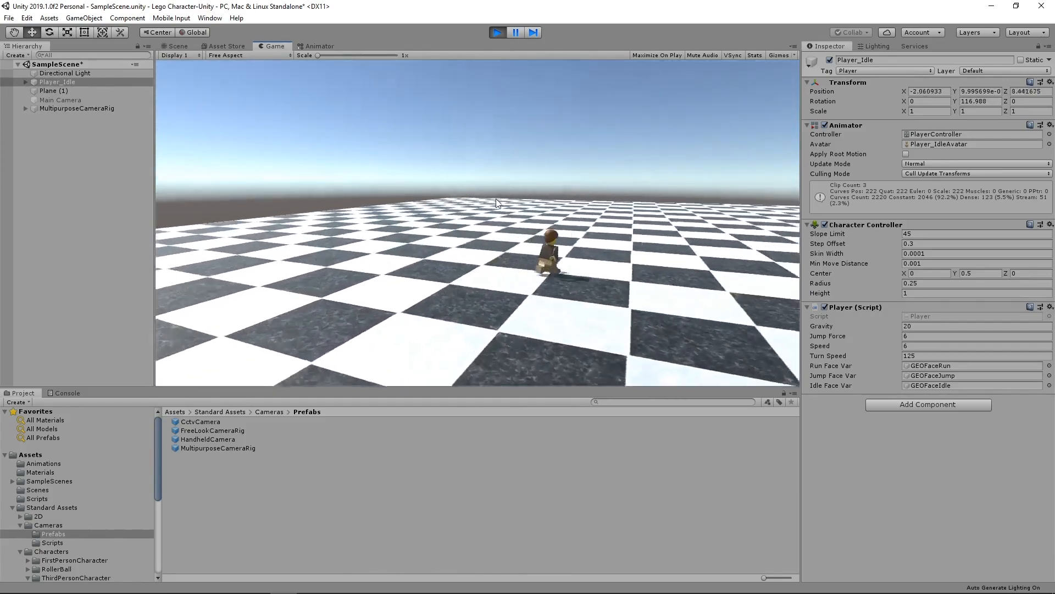
pyautogui.press('d')
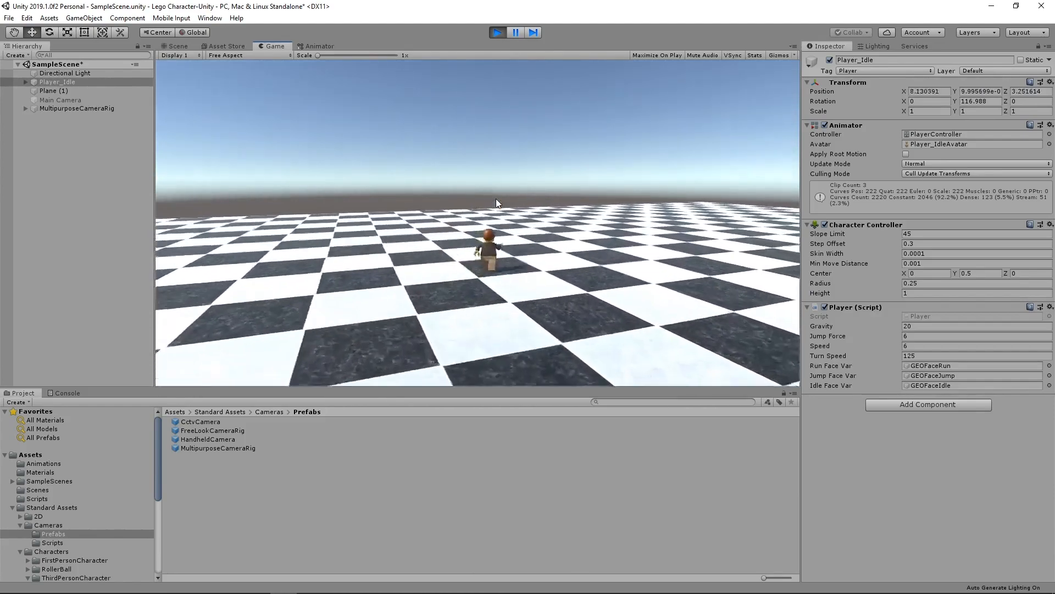
pyautogui.press('space')
pyautogui.press('d')
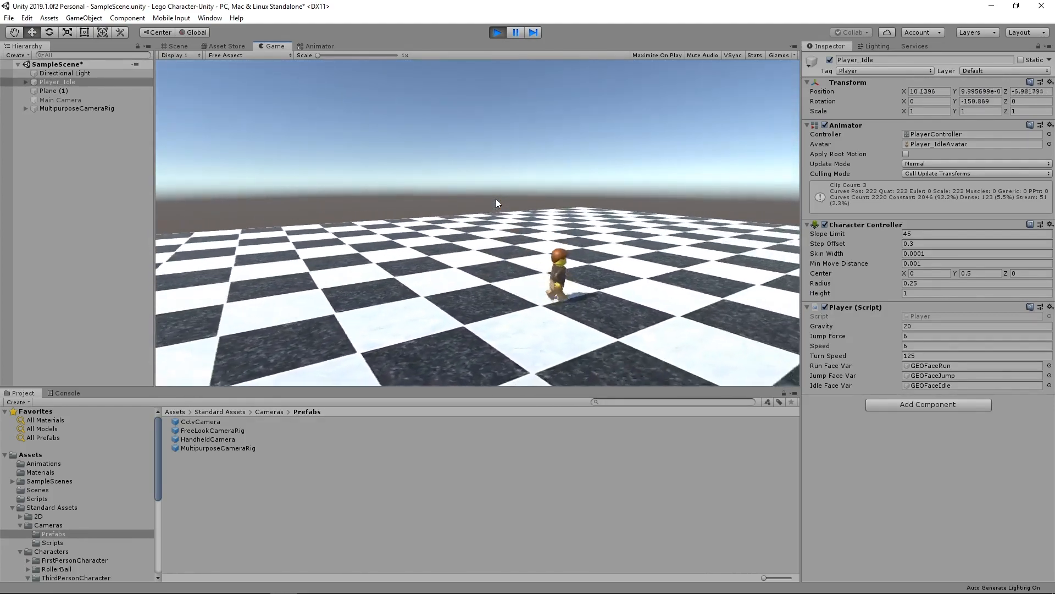
# Set the Player script's Jump Force to 10 while the game is running
pyautogui.click(922, 336)
pyautogui.write('1')
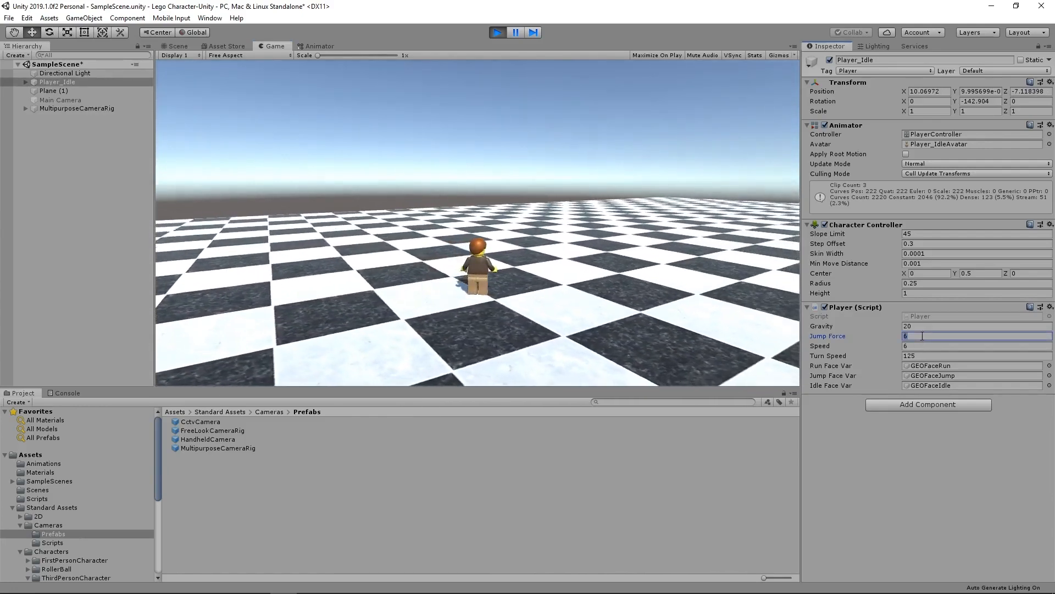
pyautogui.write('0')
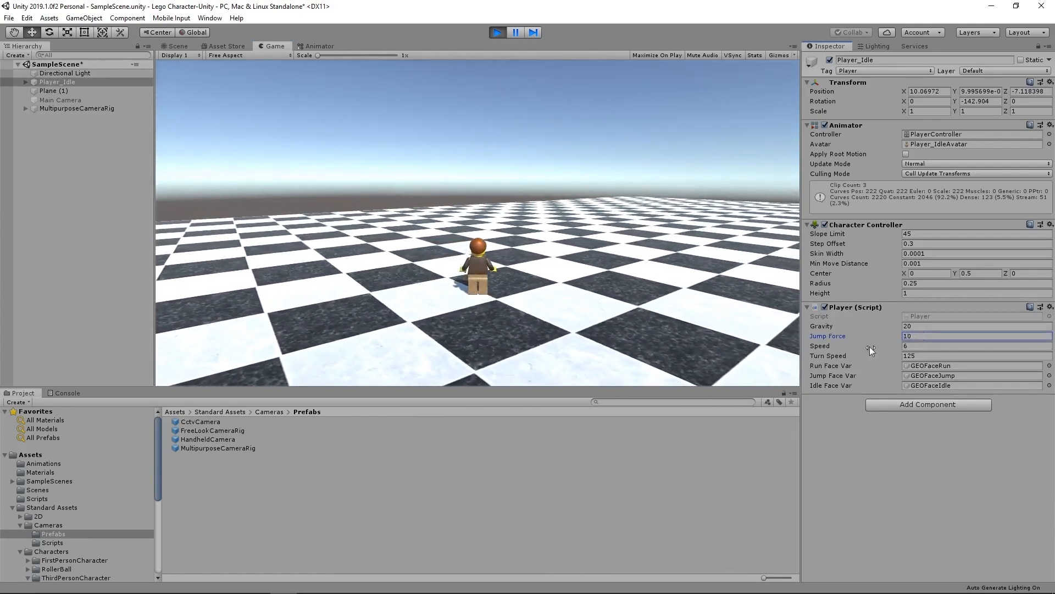
pyautogui.click(554, 224)
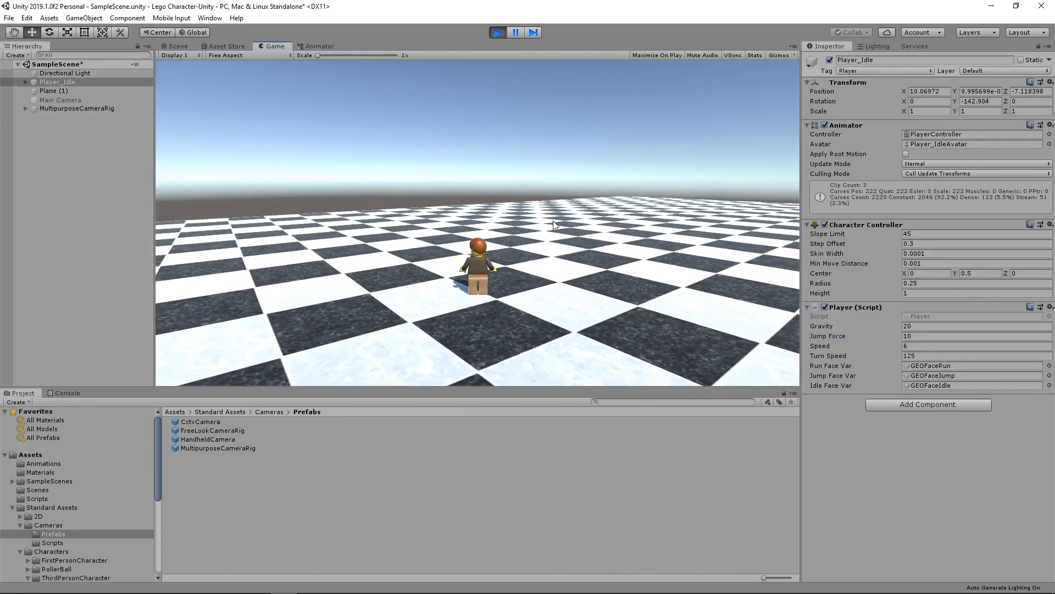
# Play-test jumping with the new Jump Force while running forward and turning right and left across the checkerboard plane
pyautogui.press('w')
pyautogui.press('d')
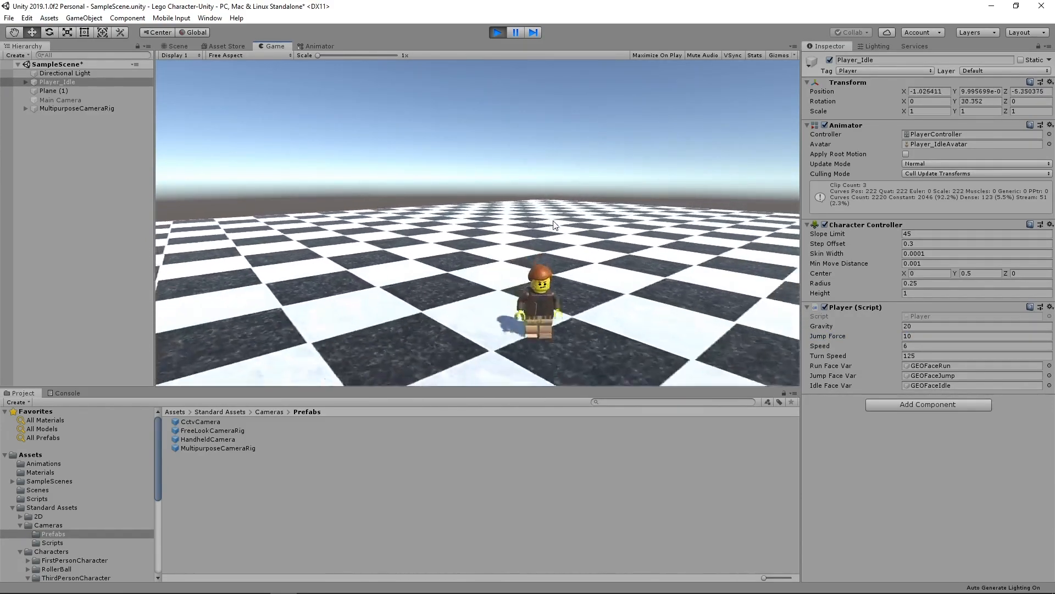
pyautogui.press('space')
pyautogui.press('d')
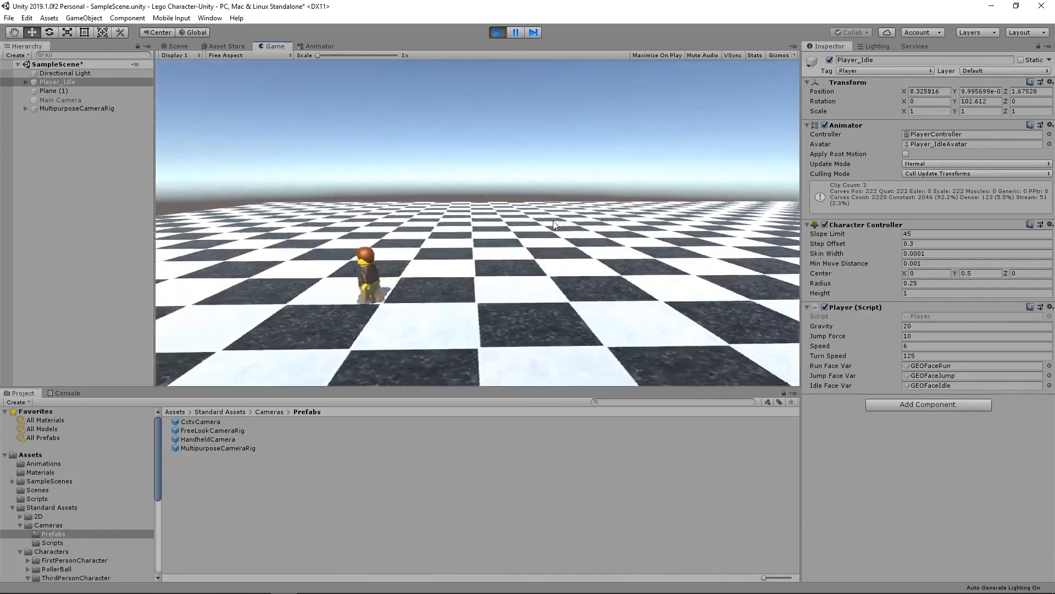
pyautogui.press('d')
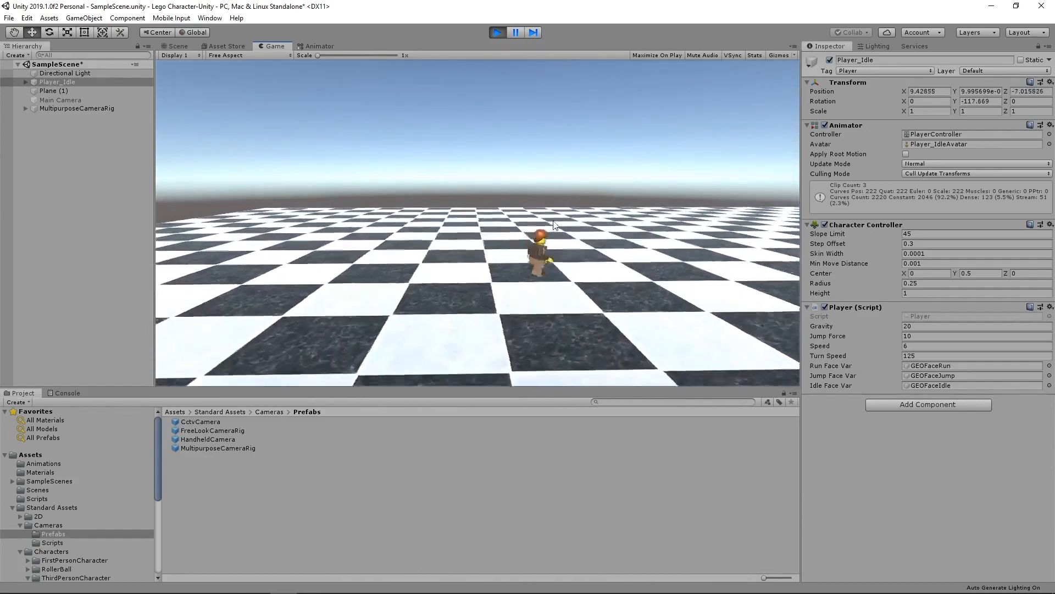
pyautogui.press('d')
pyautogui.press('space')
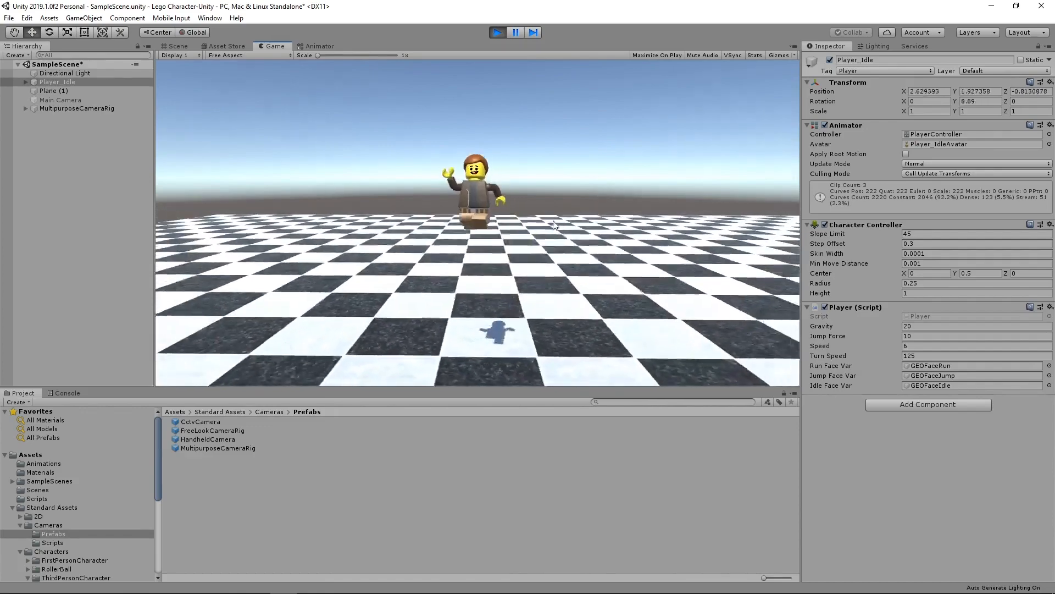
pyautogui.press('w')
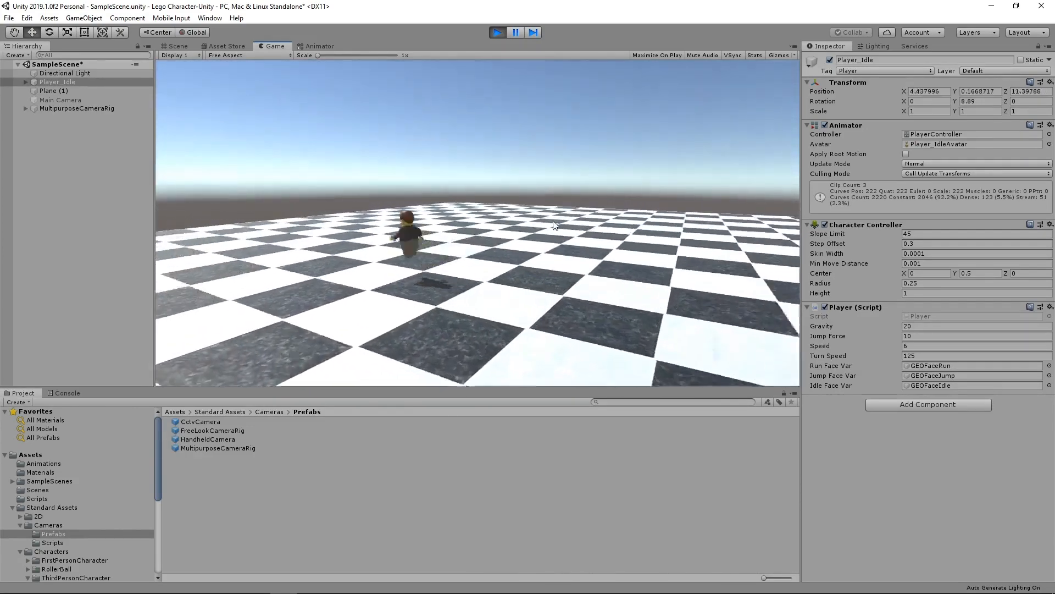
pyautogui.press('space')
pyautogui.press('a')
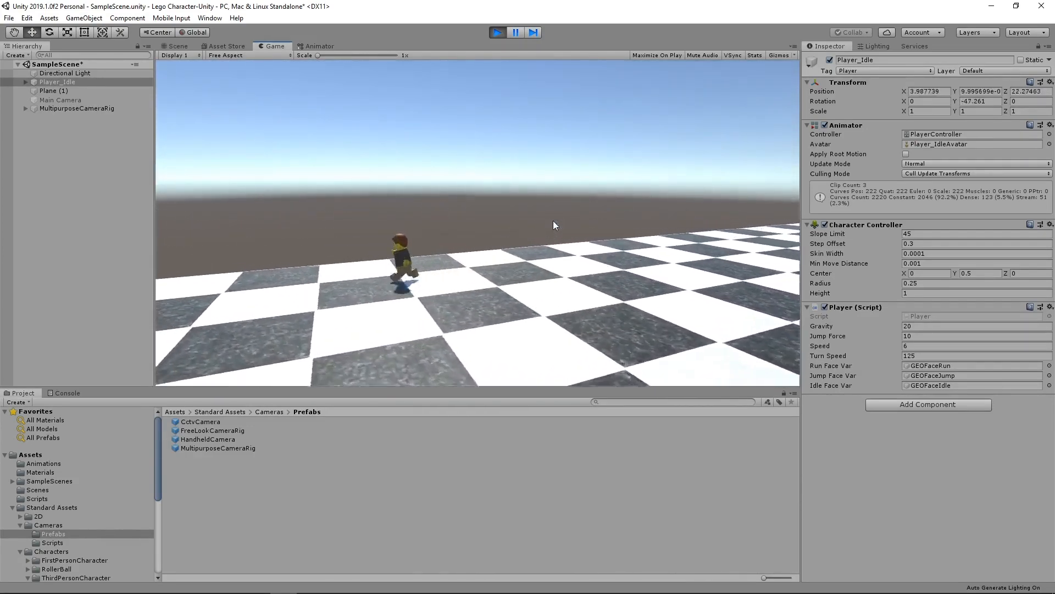
pyautogui.press('a')
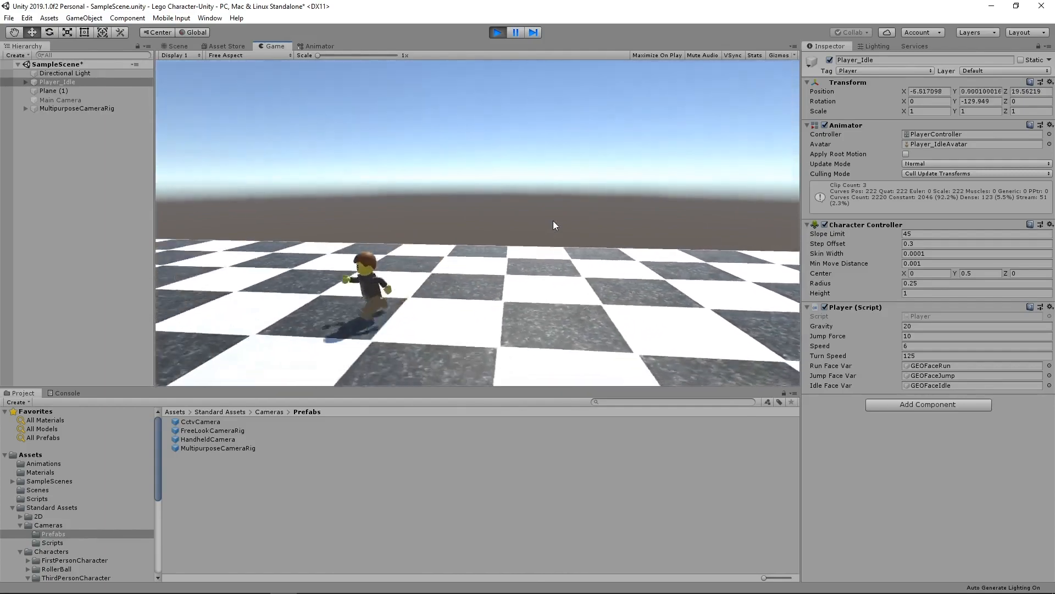
pyautogui.press('w')
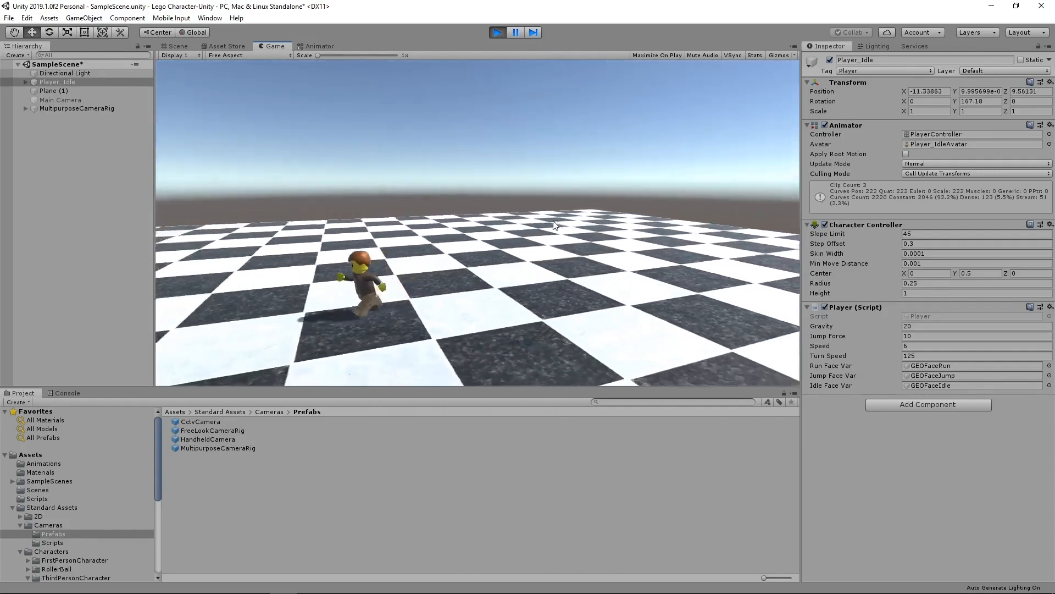
pyautogui.press('w')
pyautogui.press('space')
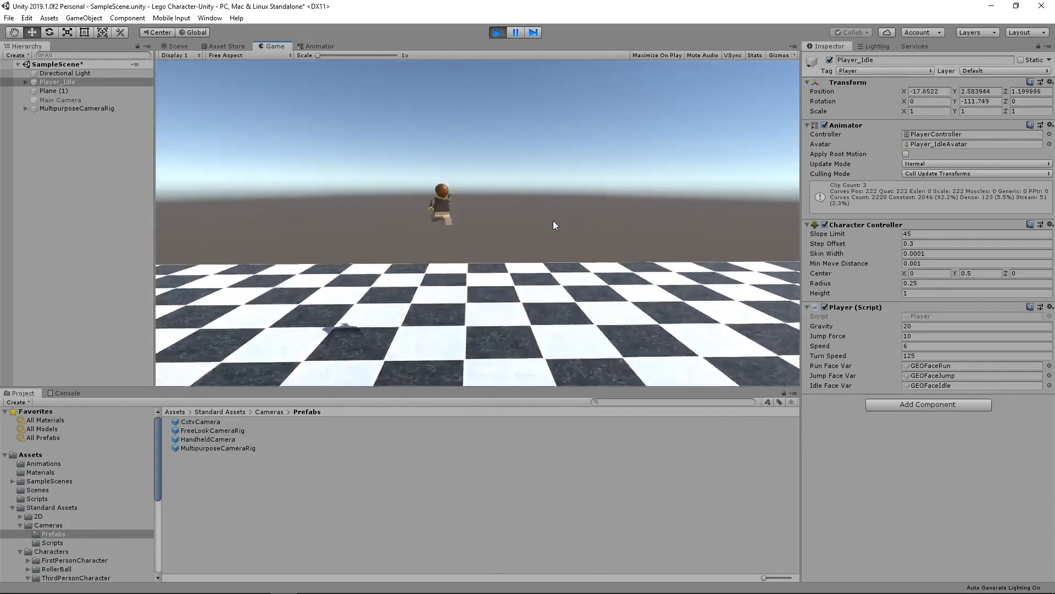
pyautogui.press('w')
pyautogui.press('a')
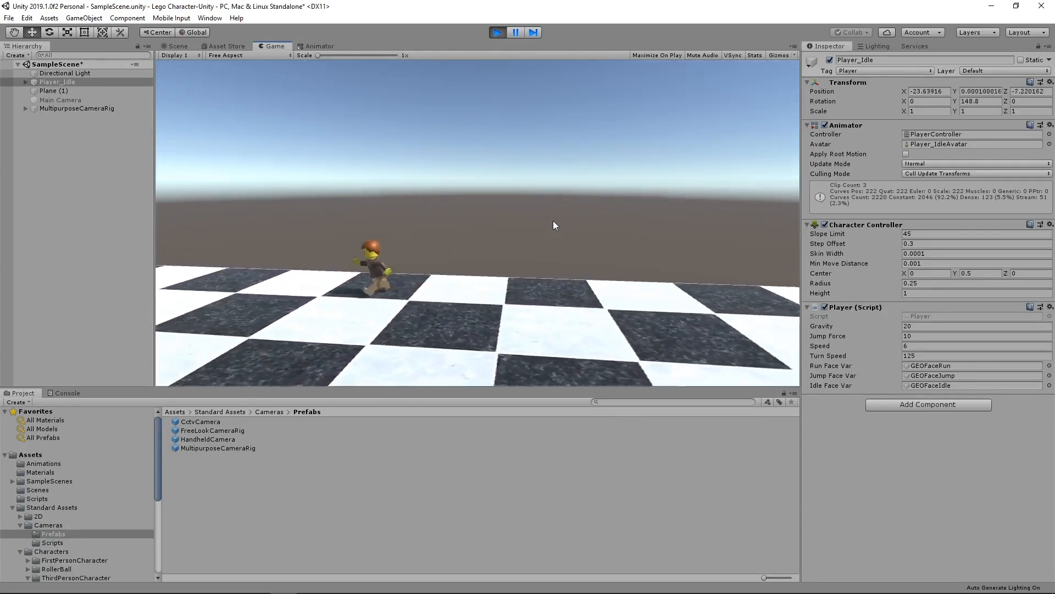
pyautogui.press('w')
pyautogui.press('a')
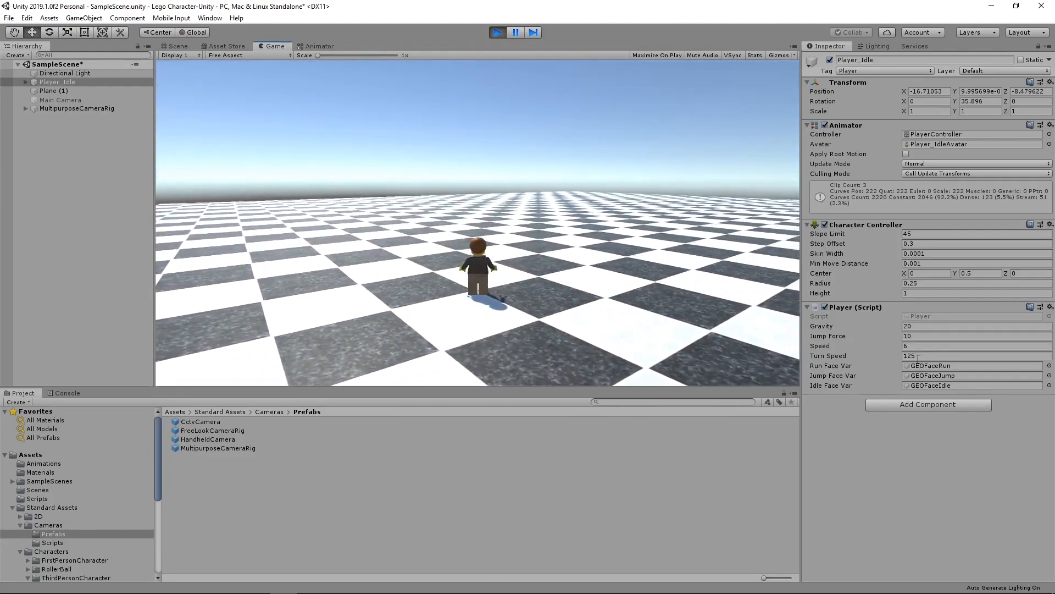
# Stop the game and set Jump Force to 10 and Speed to 6 in the Player script on Player_Idle
pyautogui.click(498, 32)
pyautogui.click(926, 347)
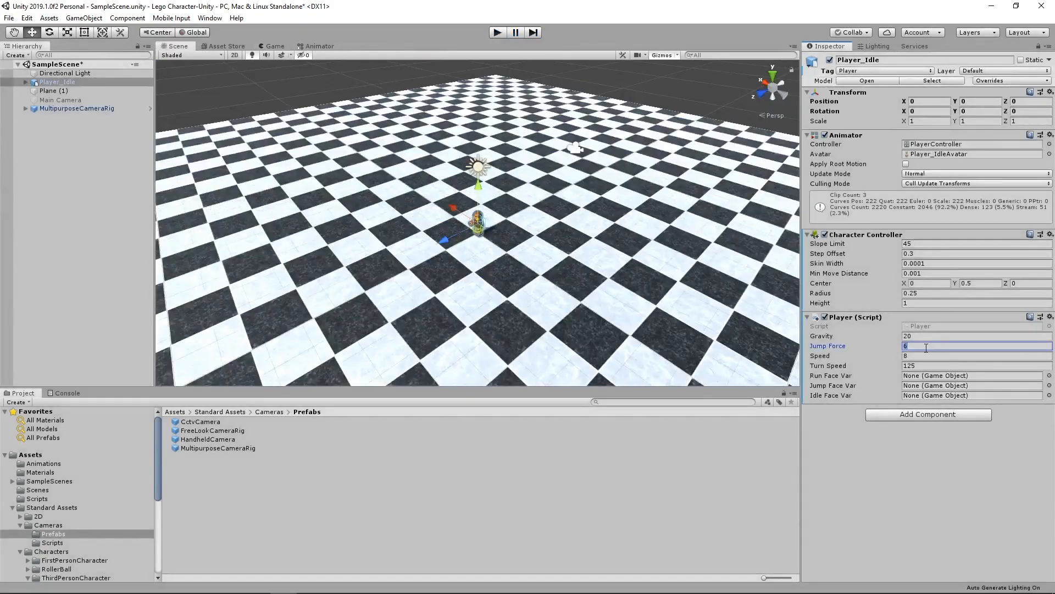
pyautogui.write('10')
pyautogui.press('Tab')
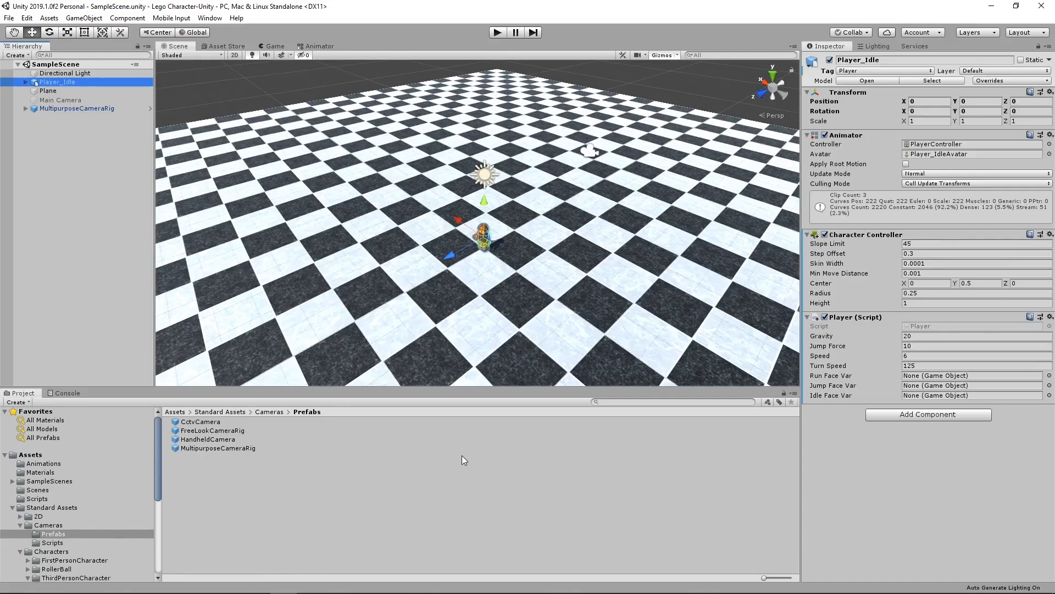
# Browse the Standard Assets to the Prefabs folder of ThirdPersonCharacter and look at its example character prefabs
pyautogui.click(30, 456)
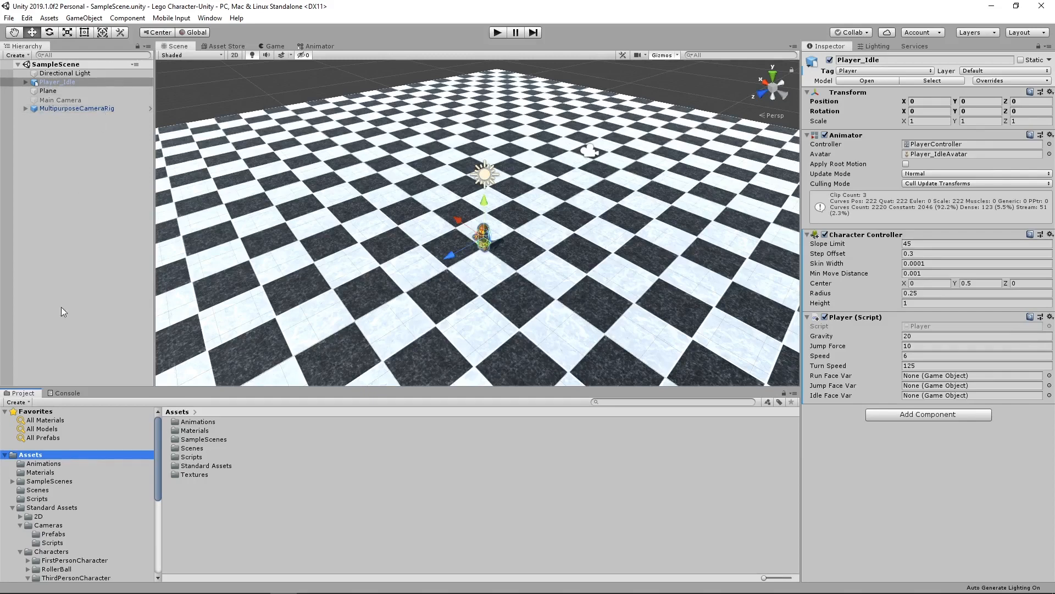
pyautogui.click(50, 507)
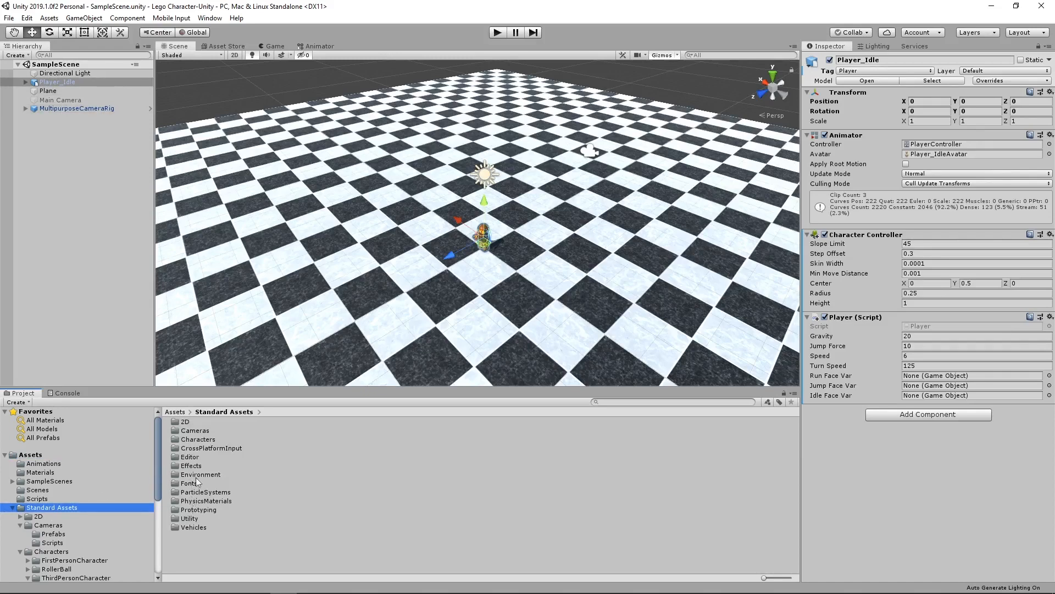
pyautogui.doubleClick(203, 439)
pyautogui.doubleClick(202, 439)
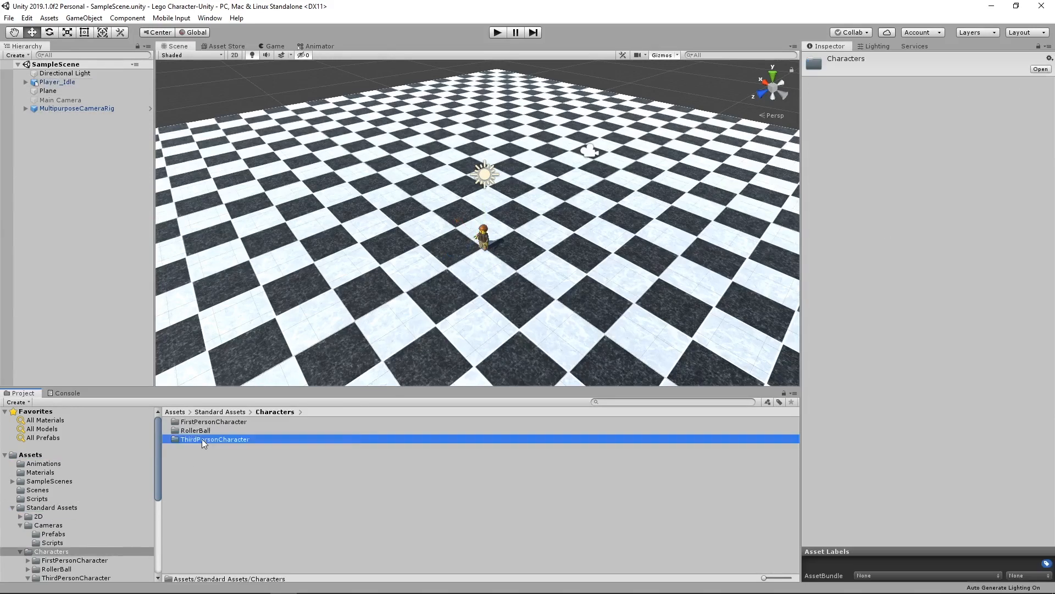
pyautogui.doubleClick(202, 457)
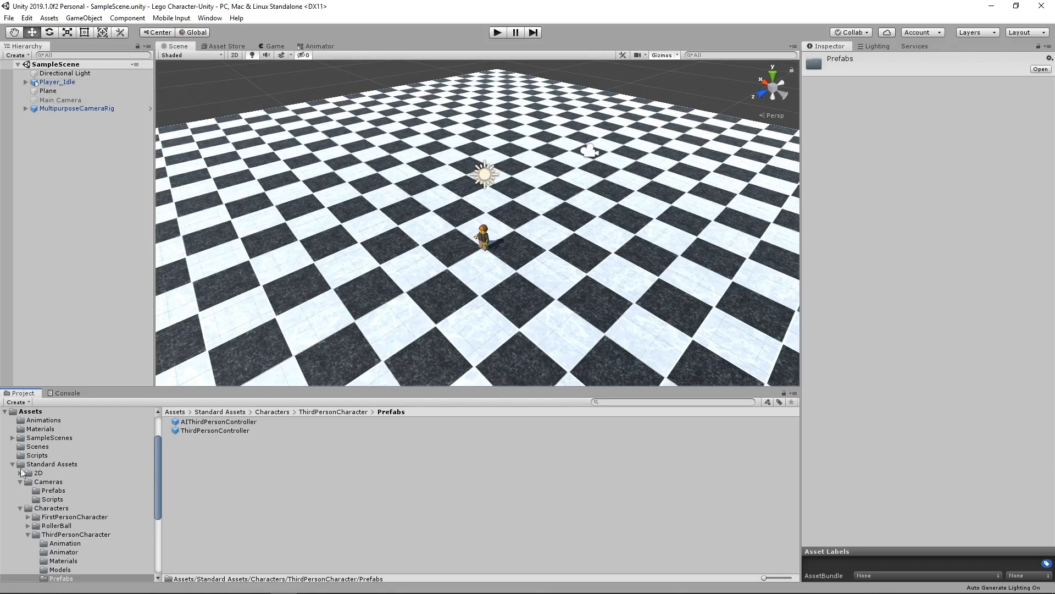
# Create an original prefab from Player_Idle and a prefab from the Plane in the main Assets folder
pyautogui.click(13, 464)
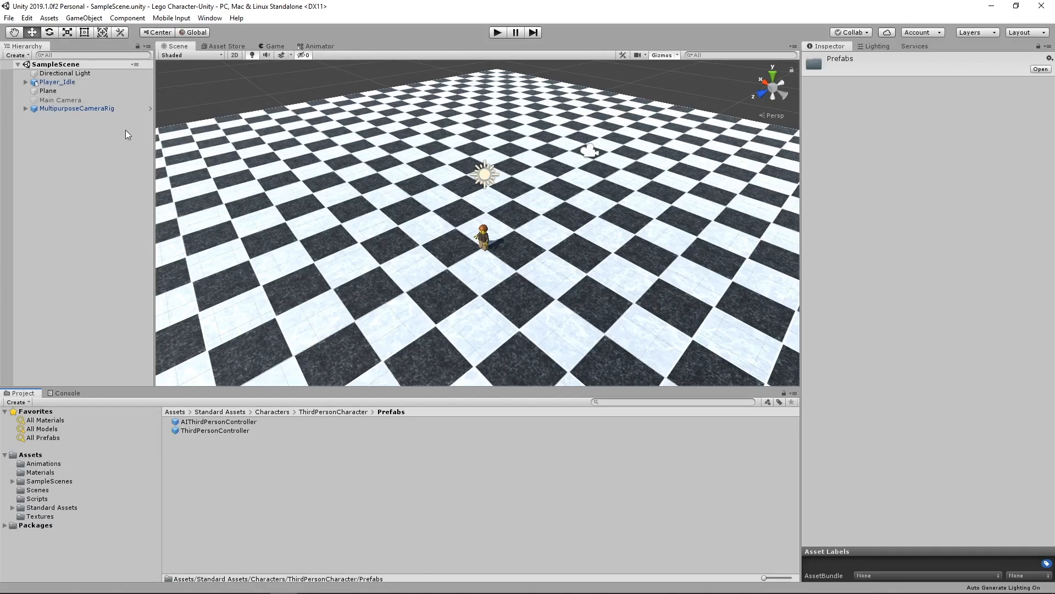
pyautogui.click(41, 454)
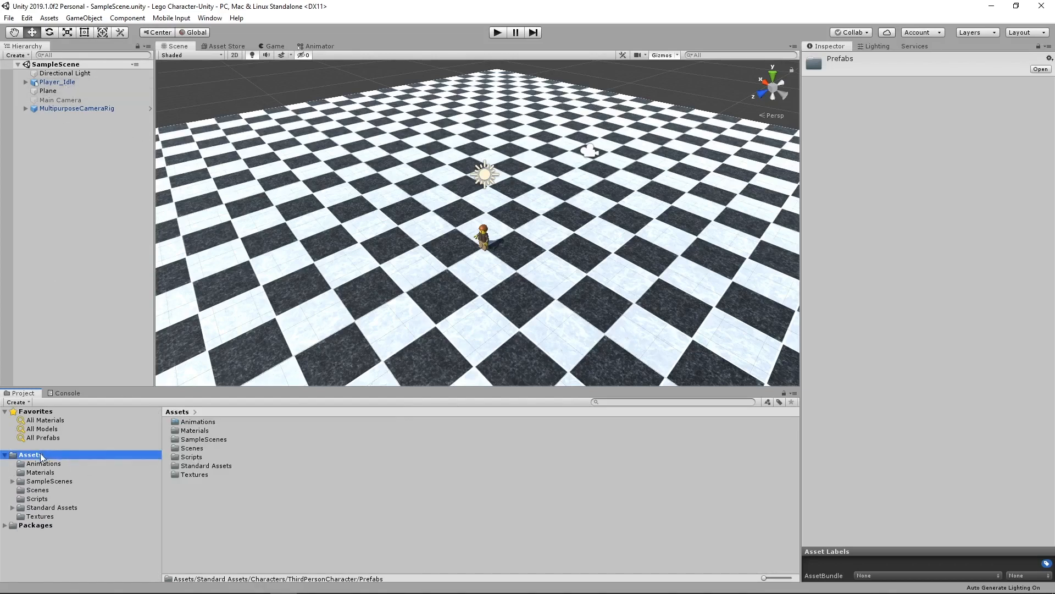
pyautogui.click(61, 82)
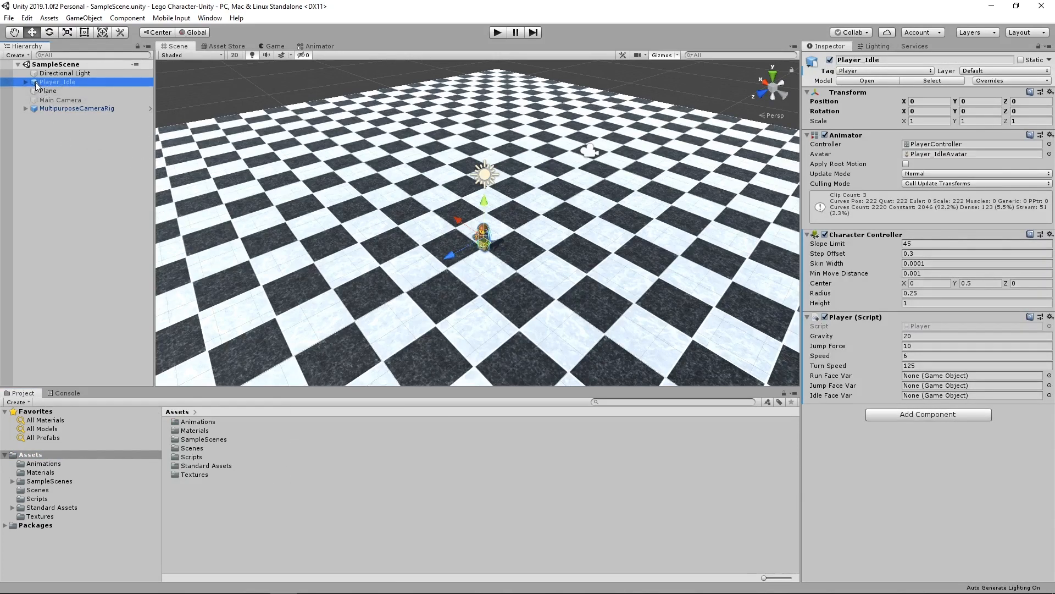
pyautogui.moveTo(35, 82); pyautogui.dragTo(250, 529)
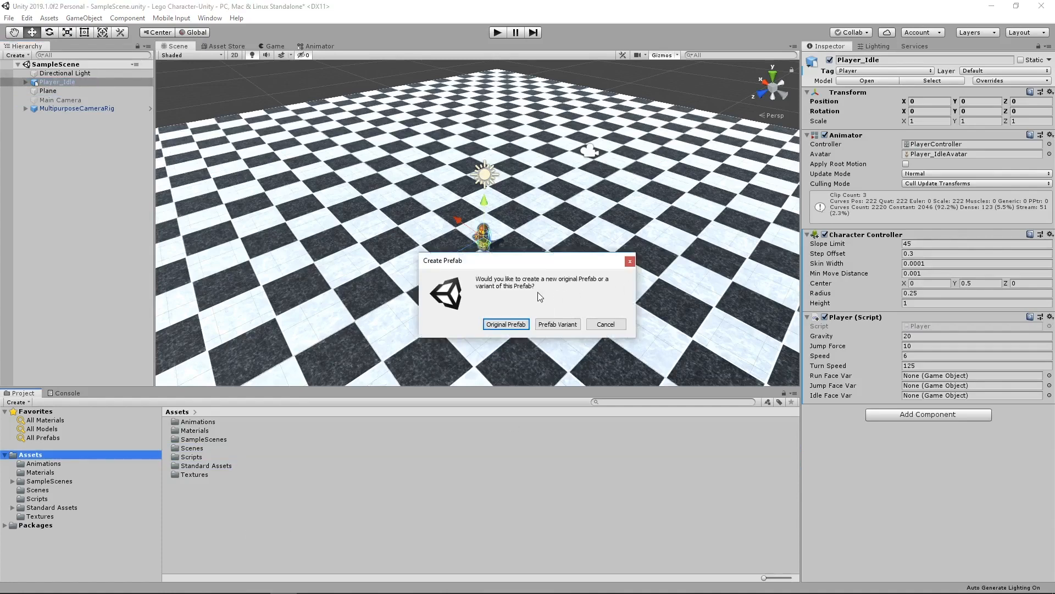
pyautogui.click(505, 324)
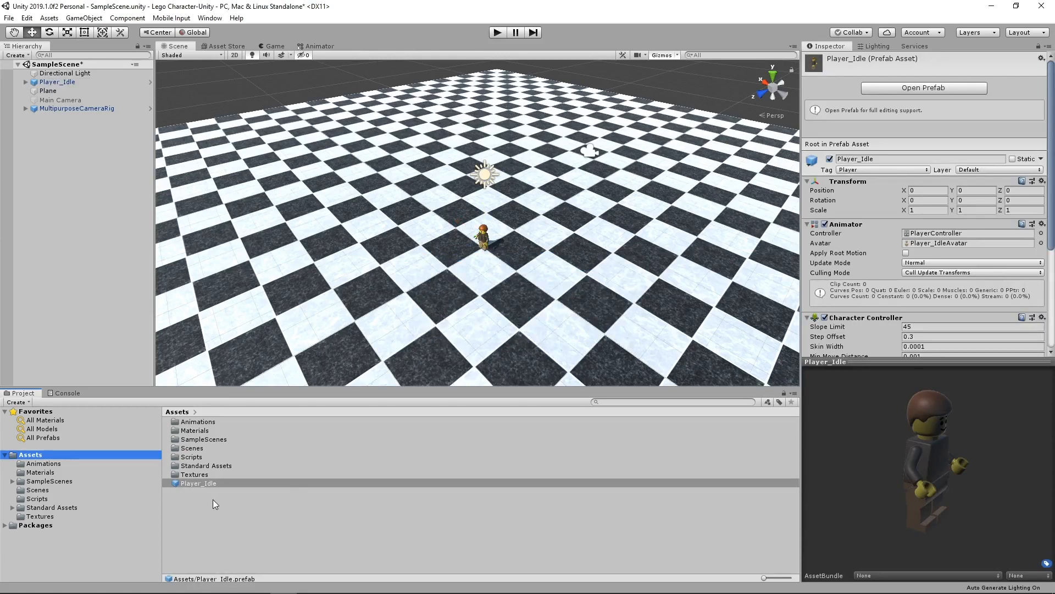
pyautogui.click(48, 92)
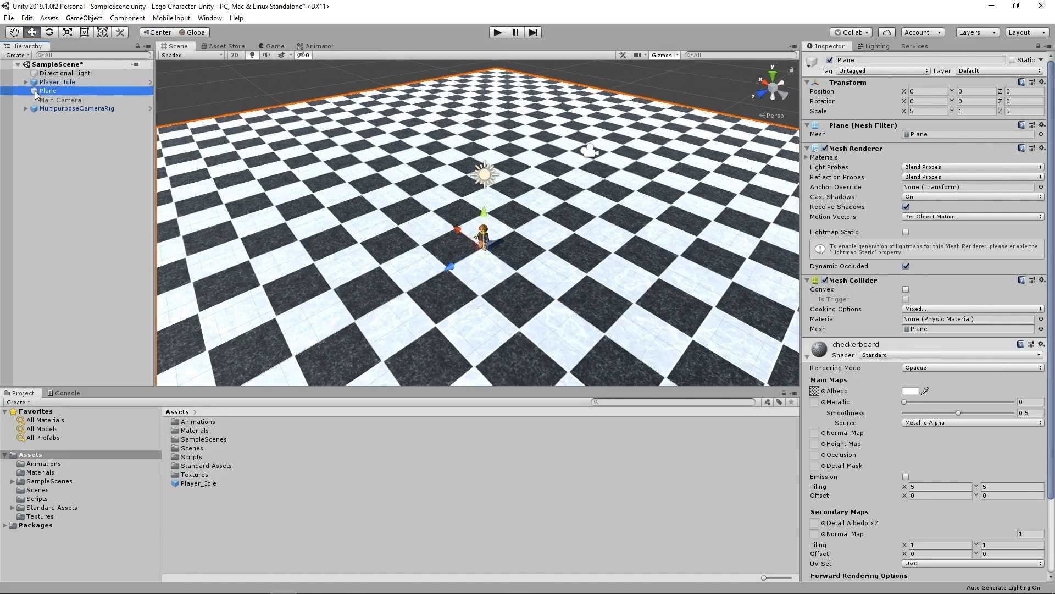
pyautogui.moveTo(35, 93); pyautogui.dragTo(202, 529)
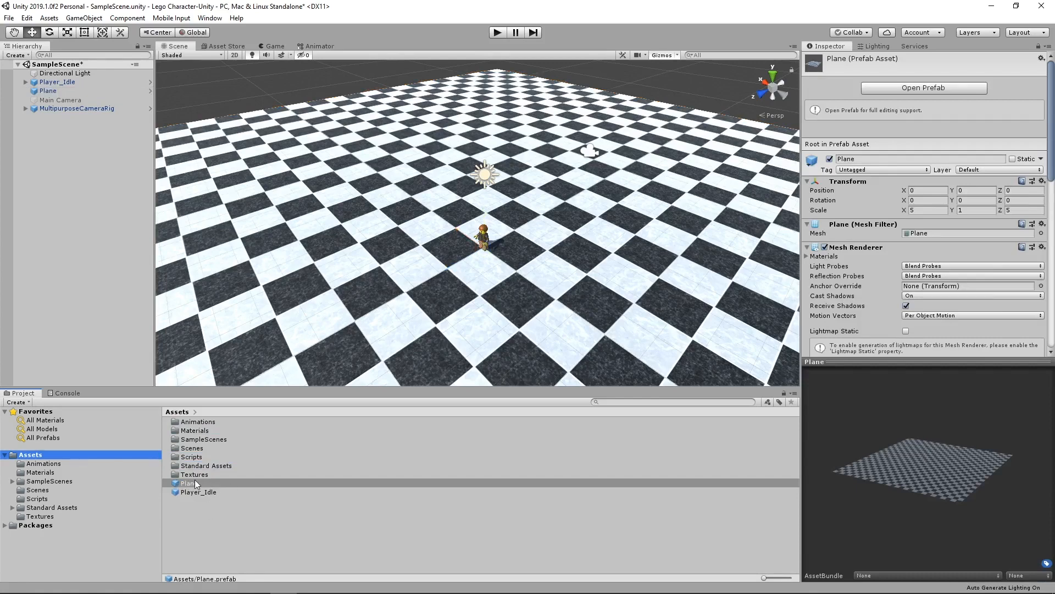
# Delete Player_Idle and the Plane from the SampleScene hierarchy
pyautogui.click(60, 81)
pyautogui.rightClick(60, 82)
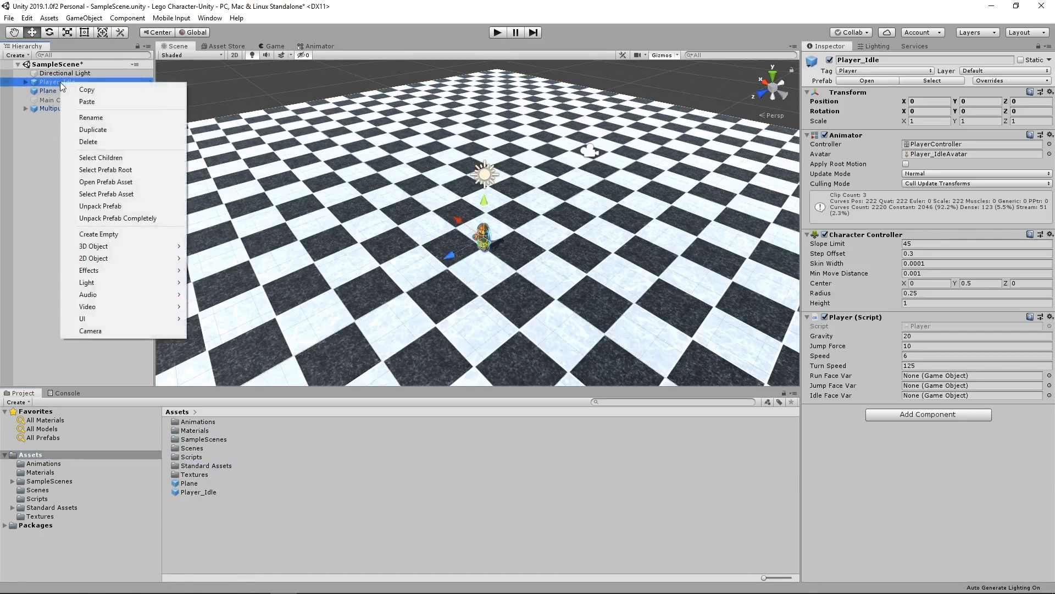
pyautogui.click(80, 142)
pyautogui.click(55, 81)
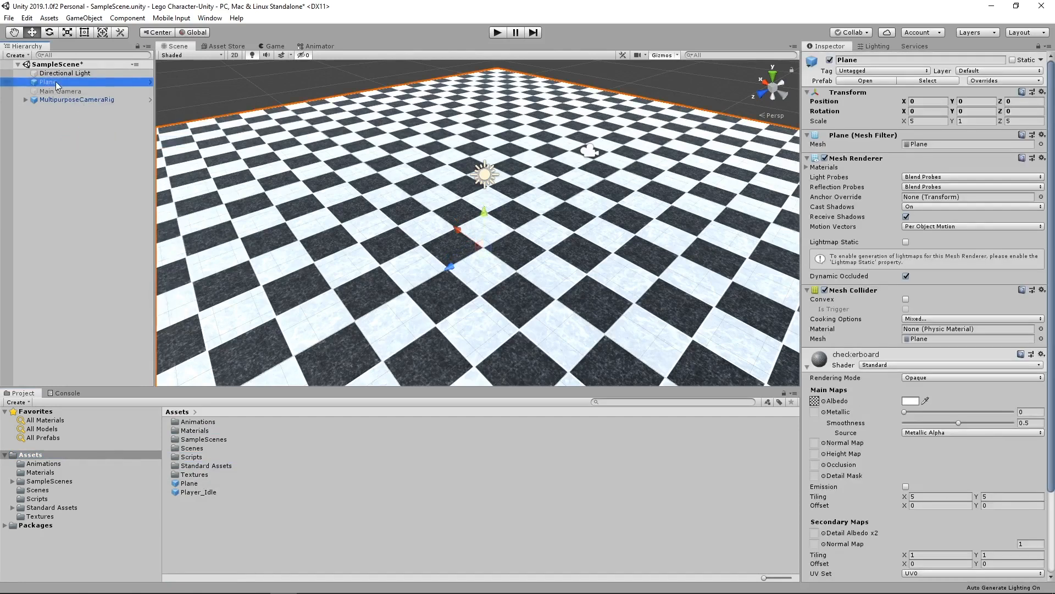
pyautogui.rightClick(55, 82)
pyautogui.click(83, 141)
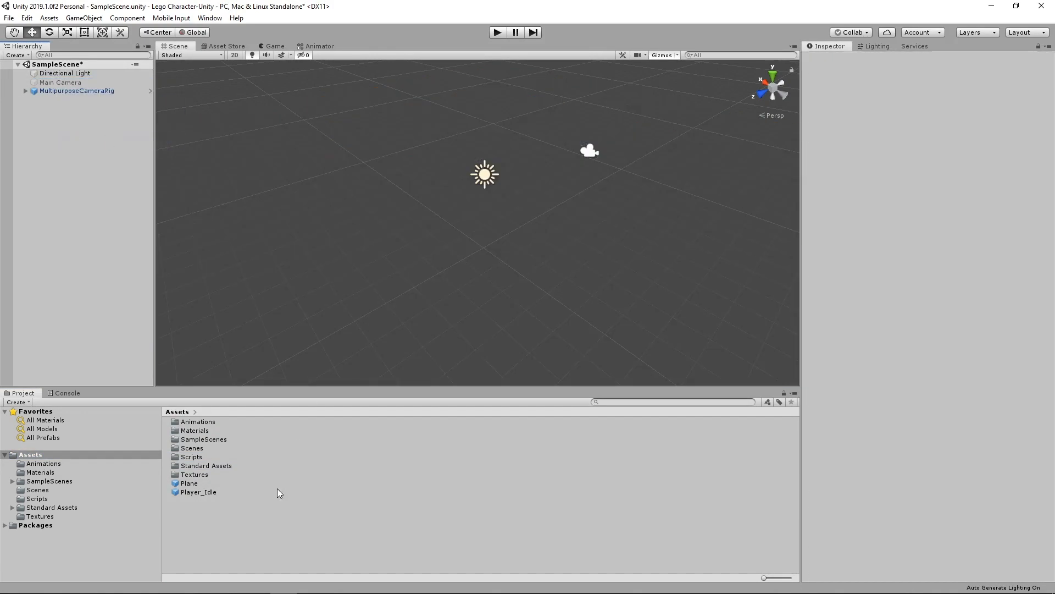
# Place the Plane and Player_Idle prefabs from the Assets folder back into the SampleScene hierarchy
pyautogui.moveTo(189, 483); pyautogui.dragTo(108, 228)
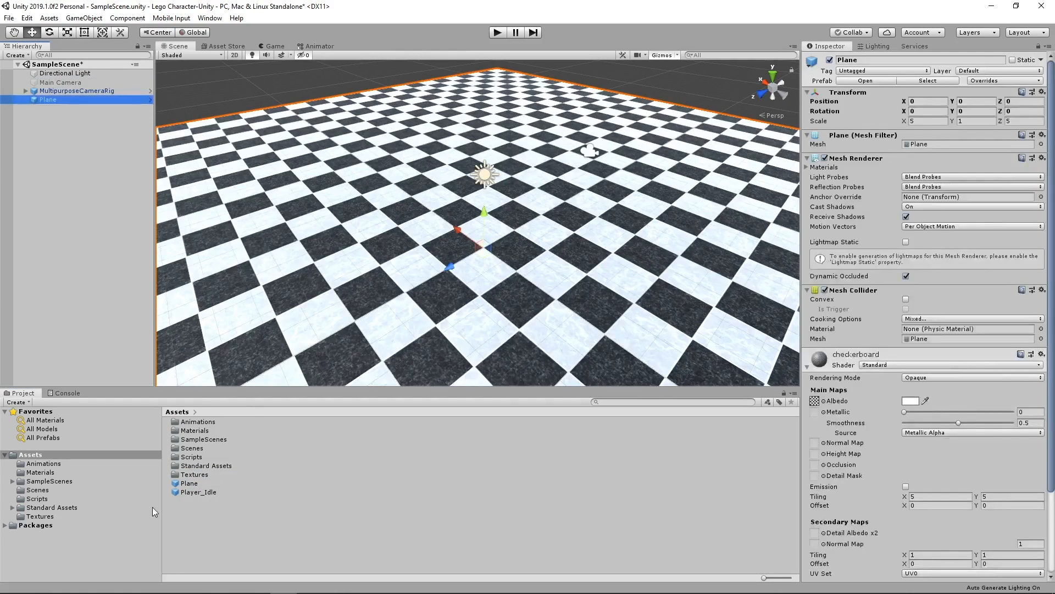
pyautogui.moveTo(176, 491); pyautogui.dragTo(84, 203)
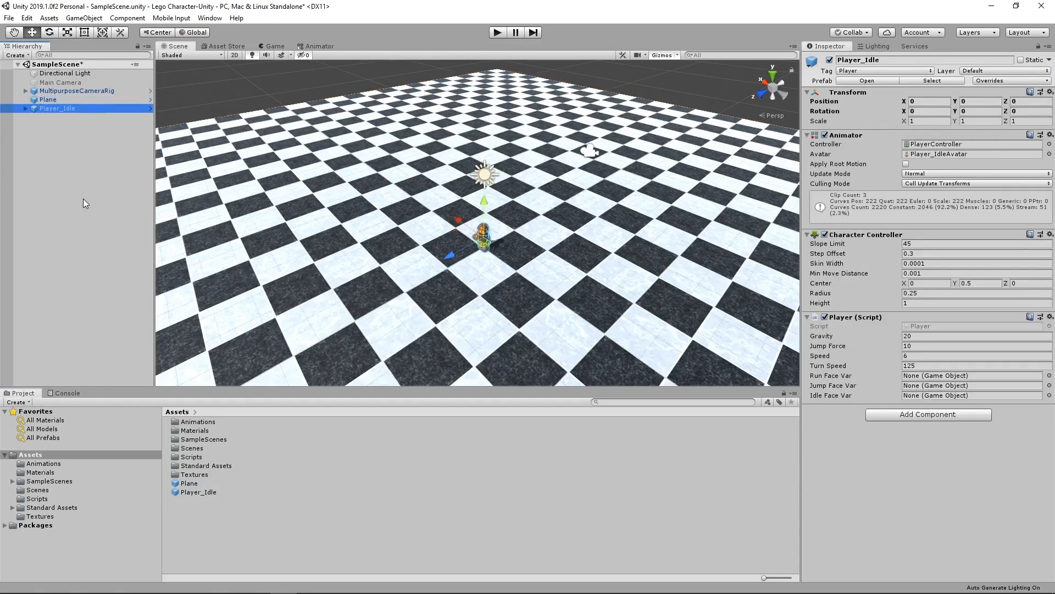
# Play-test the scene by running, turning and jumping with the Player_Idle prefab instance, and stop the game
pyautogui.click(494, 32)
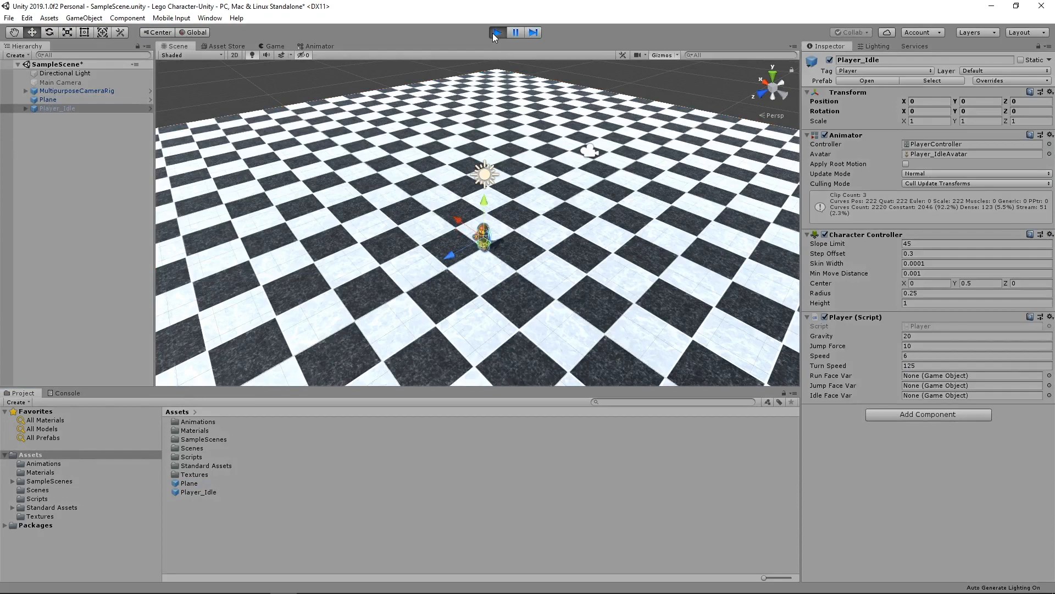
pyautogui.press('w')
pyautogui.press('d')
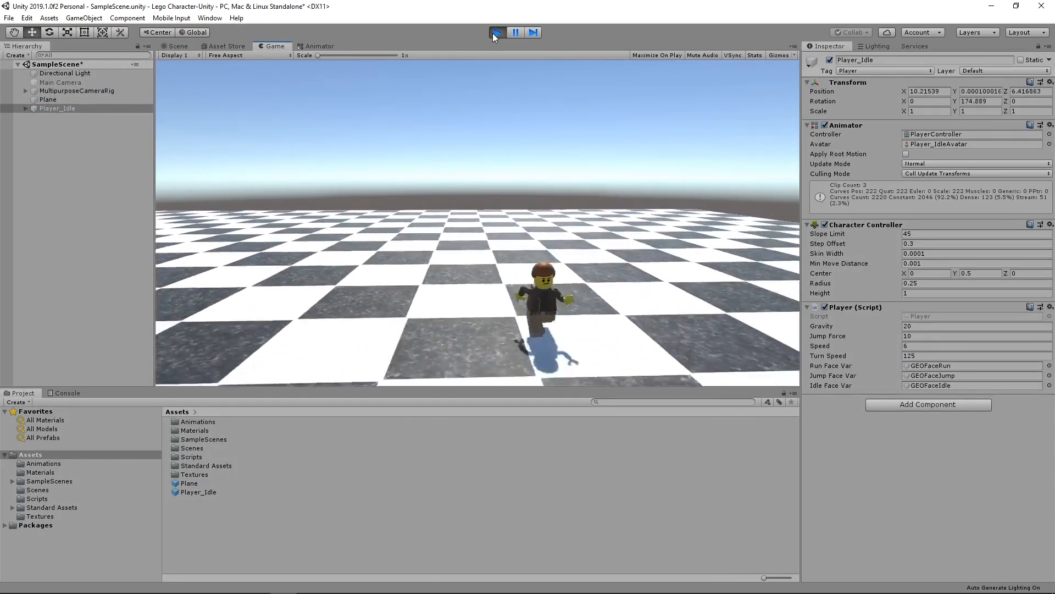
pyautogui.press('space')
pyautogui.press('d')
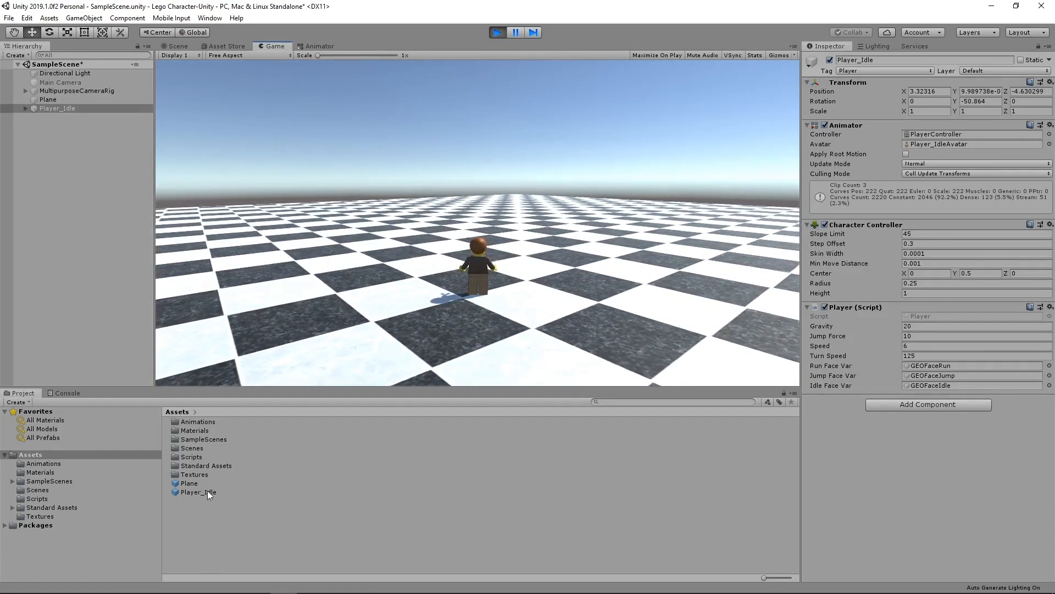
pyautogui.click(497, 32)
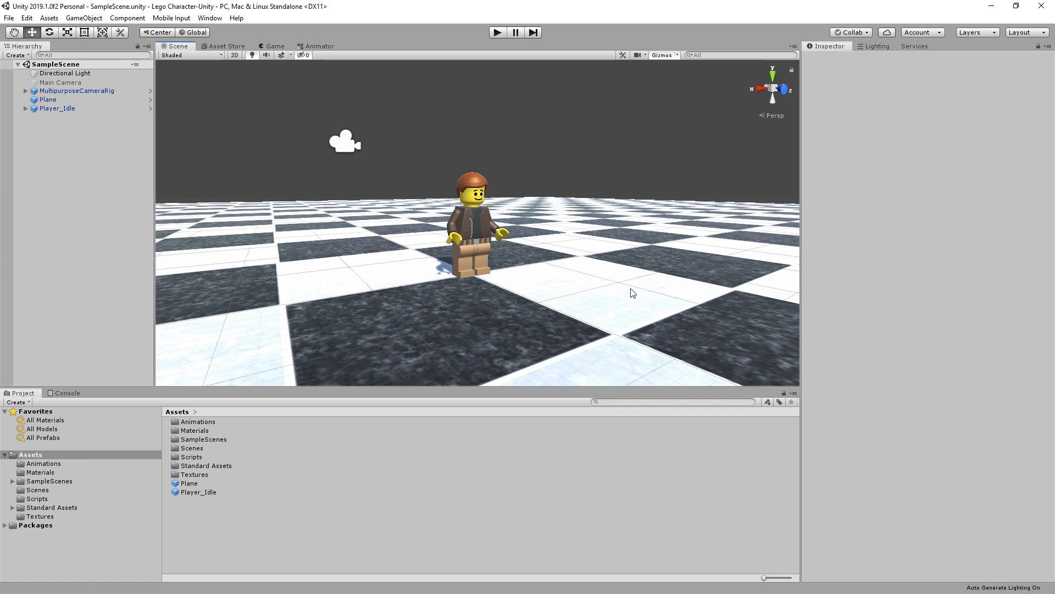
# Run the game again and make the Lego character run forward and jump across the checkerboard plane
pyautogui.click(498, 33)
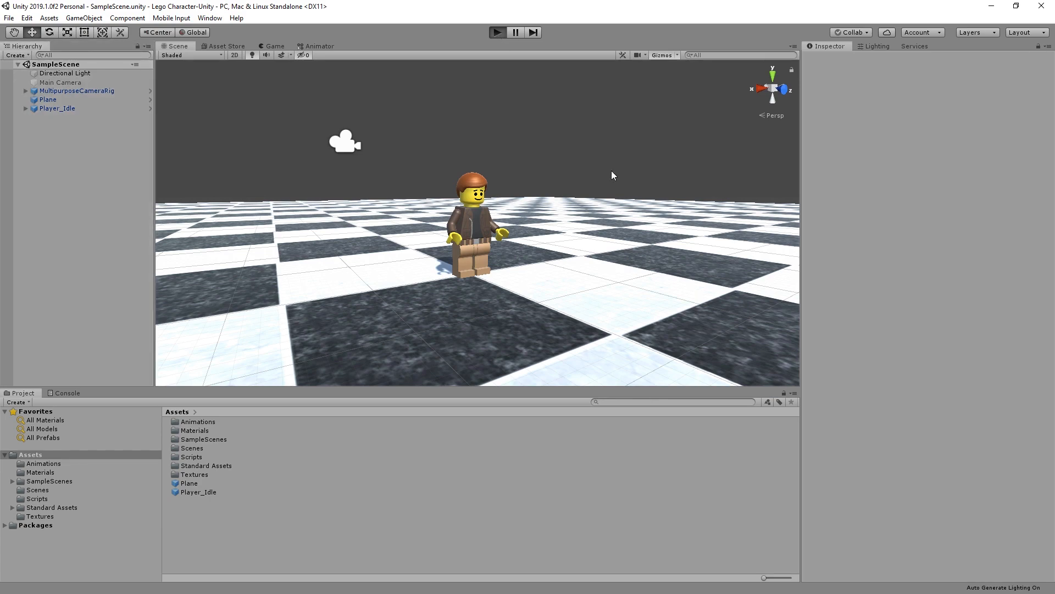
pyautogui.press('w')
pyautogui.press('space')
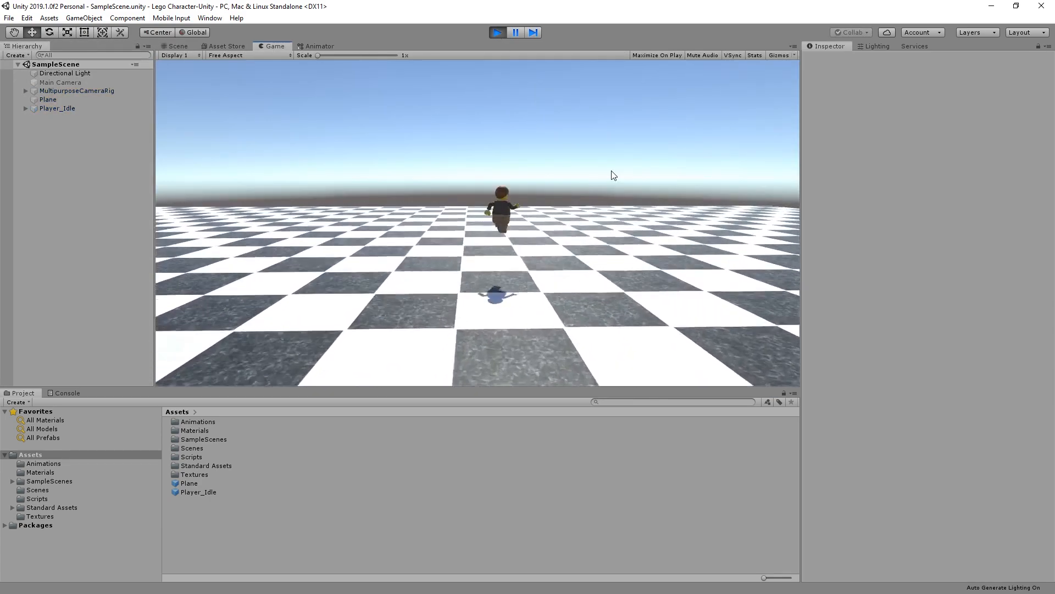